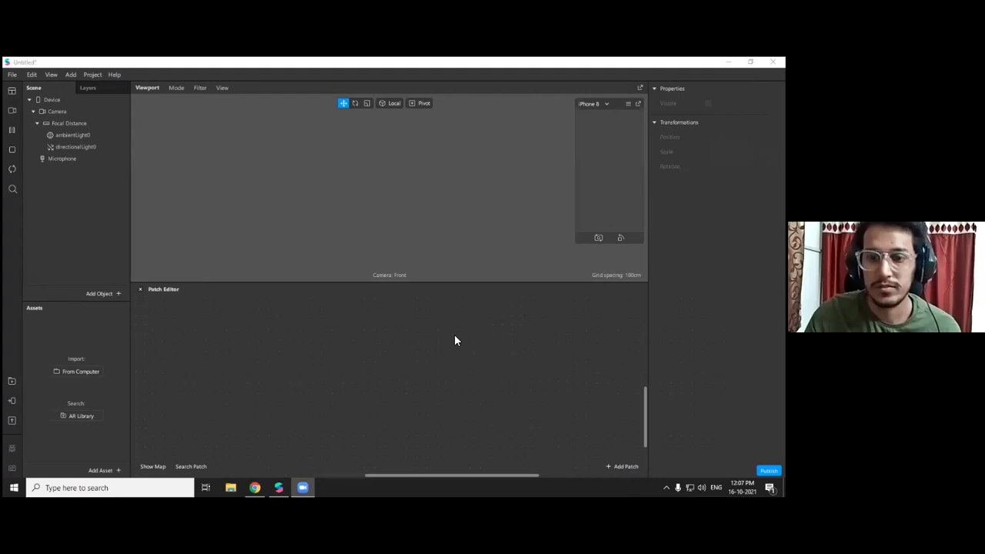
click(78, 171)
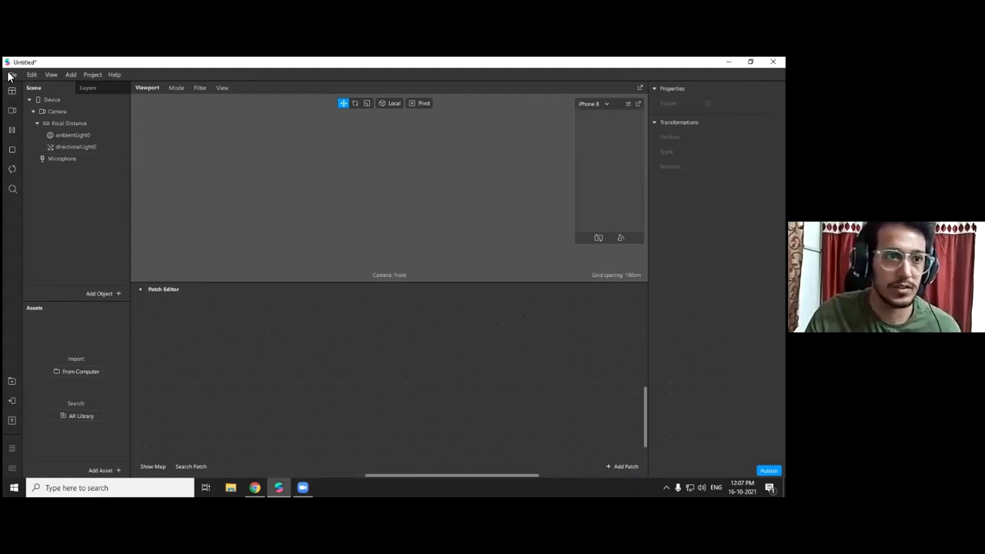
click(32, 75)
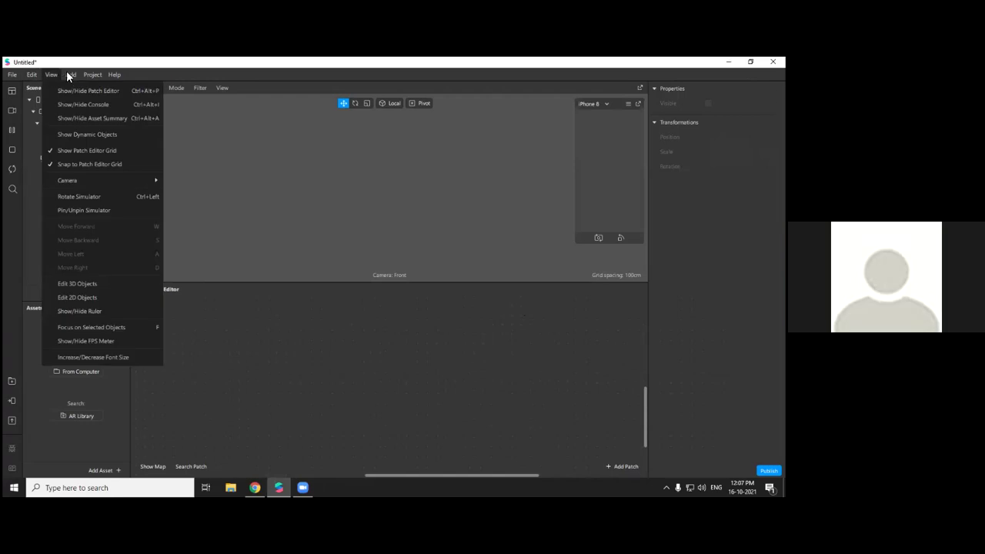
mouse_move(76, 73)
mouse_move(20, 75)
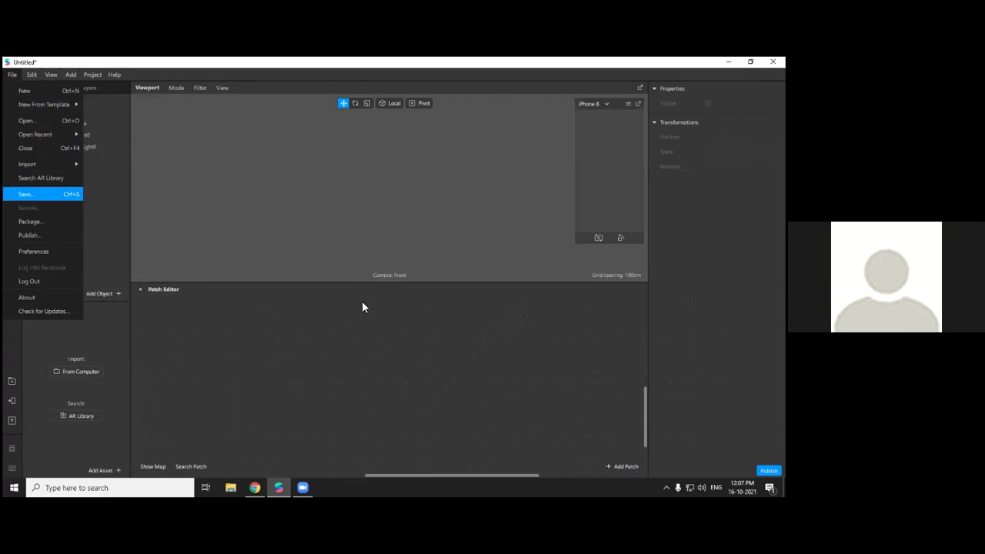
click(323, 386)
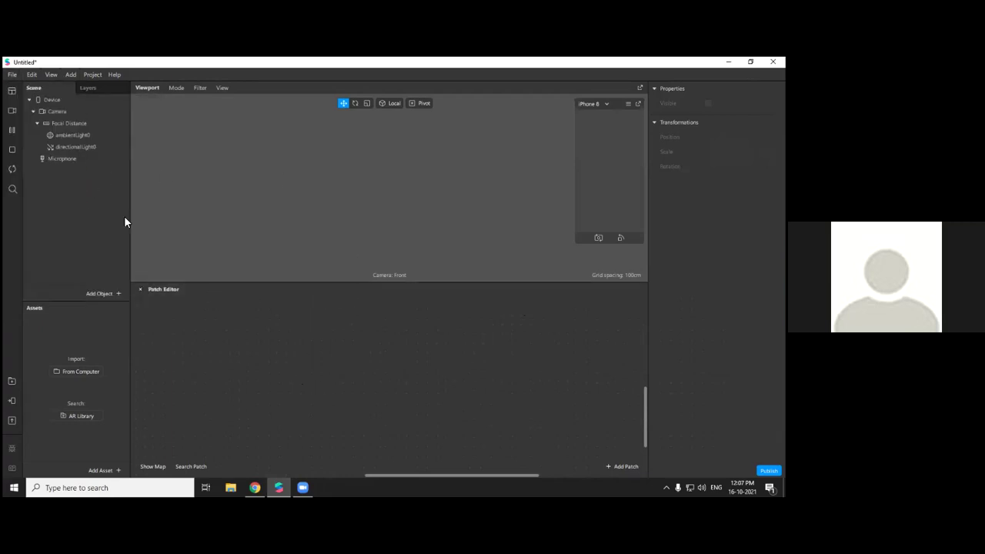
Open the Preferences, look through the keyboard shortcuts for editing and file commands, and close the Preferences
click(13, 74)
mouse_move(26, 72)
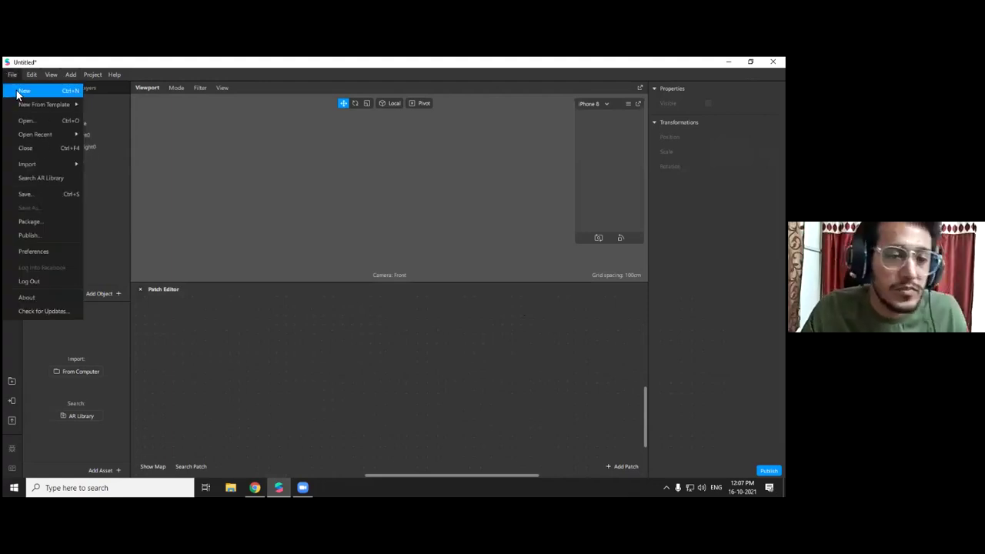
mouse_move(30, 112)
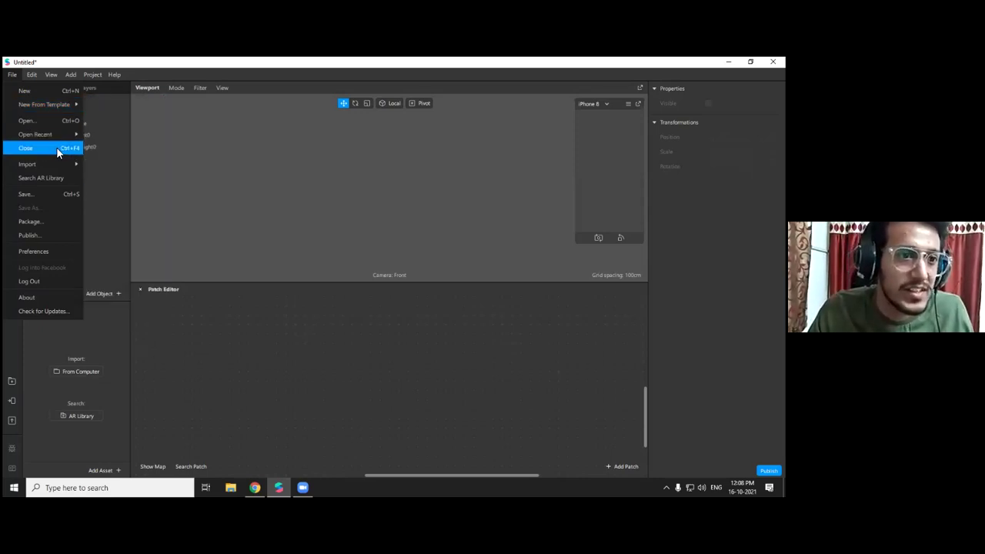
mouse_move(65, 167)
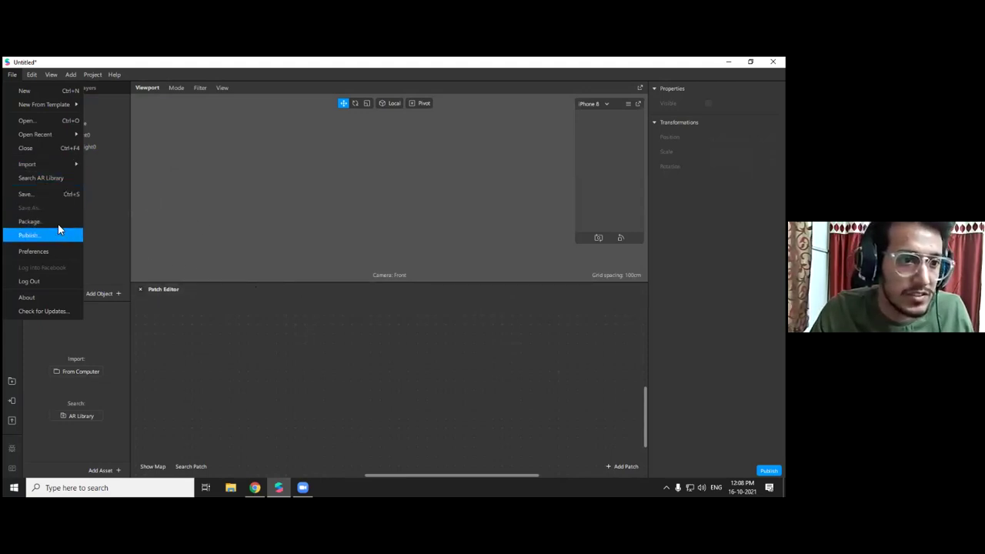
click(68, 252)
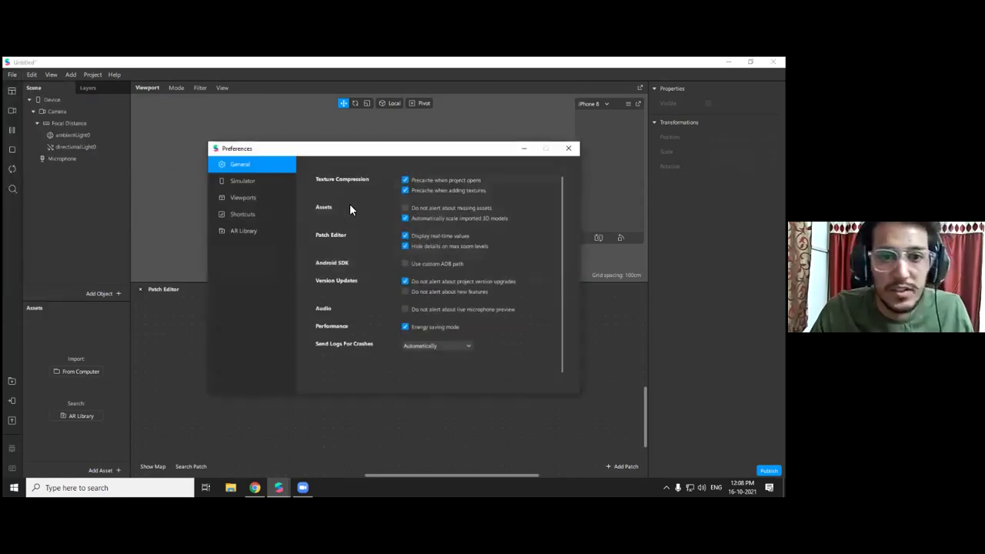
click(259, 215)
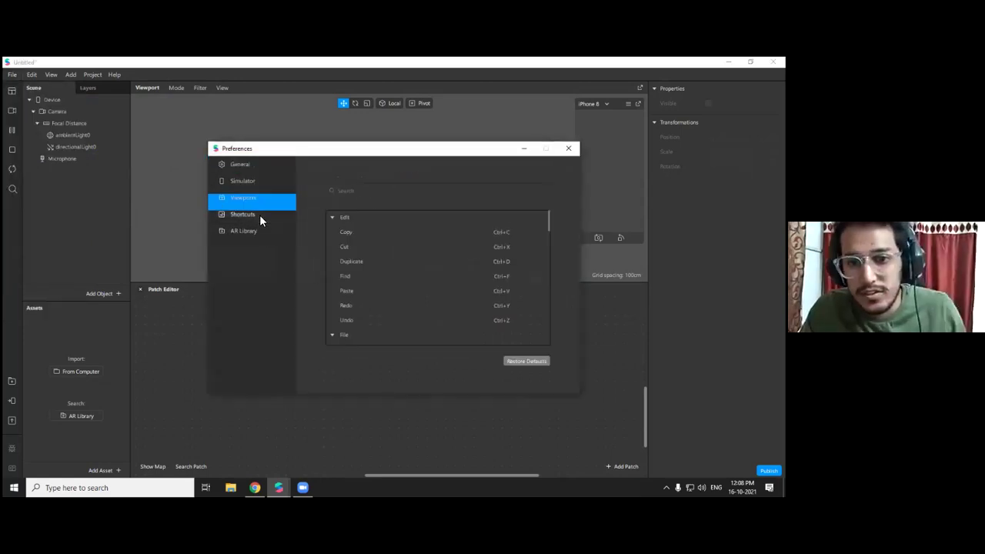
scroll(450, 267, down, 1)
scroll(449, 267, up, 1)
scroll(549, 222, down, 2)
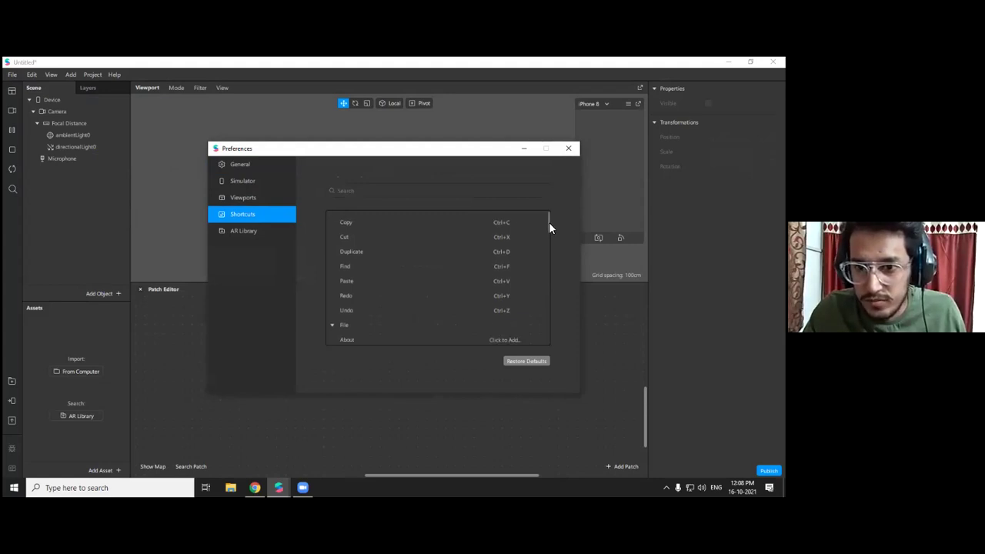
scroll(550, 224, up, 1)
scroll(550, 223, down, 2)
scroll(554, 230, down, 2)
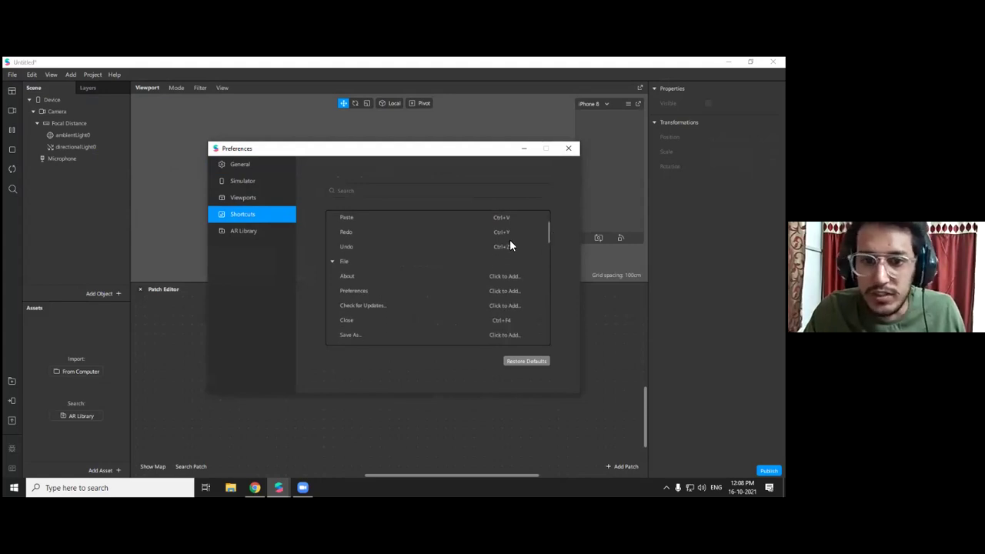
scroll(504, 258, down, 5)
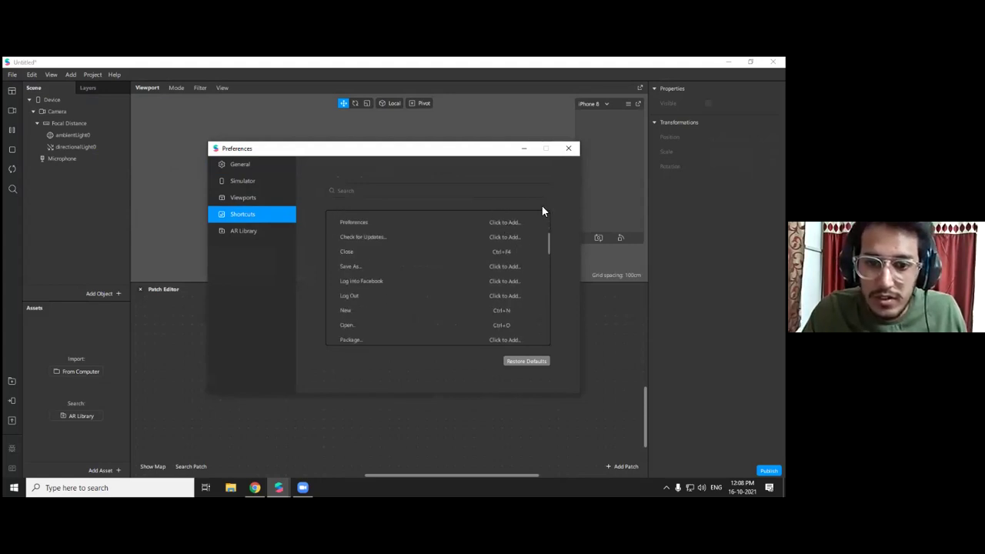
click(566, 151)
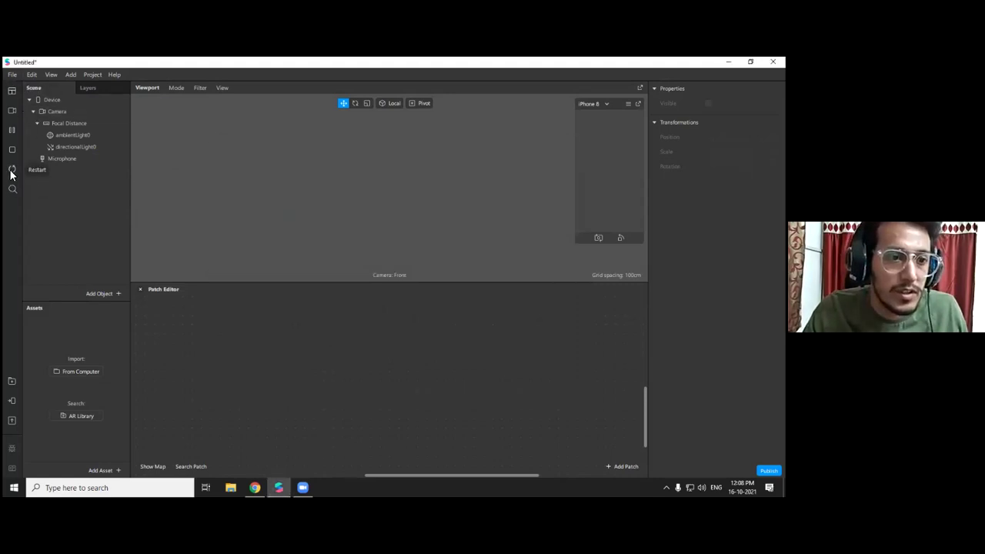
click(12, 75)
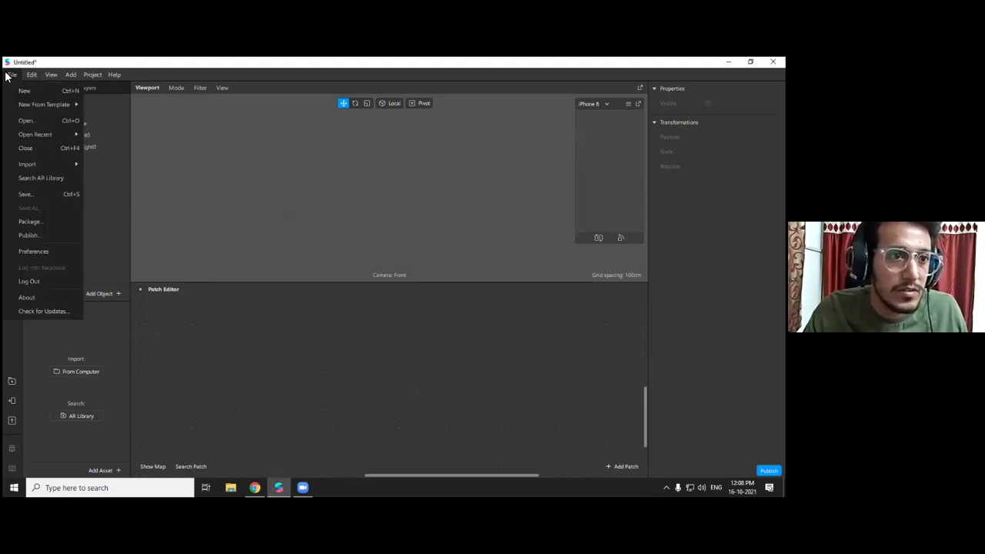
click(112, 275)
Open the camera options and look through the real-time simulation videos
click(12, 110)
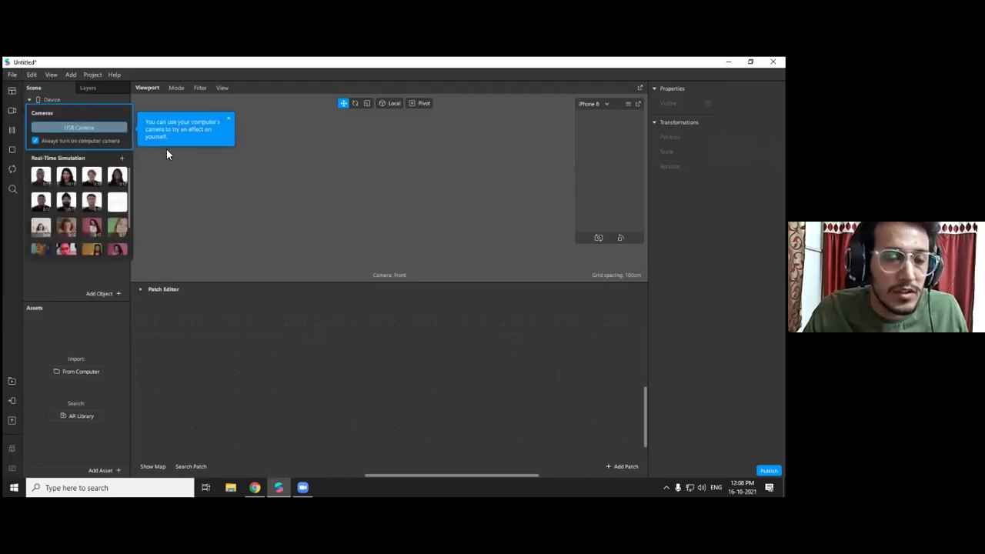
scroll(113, 185, down, 2)
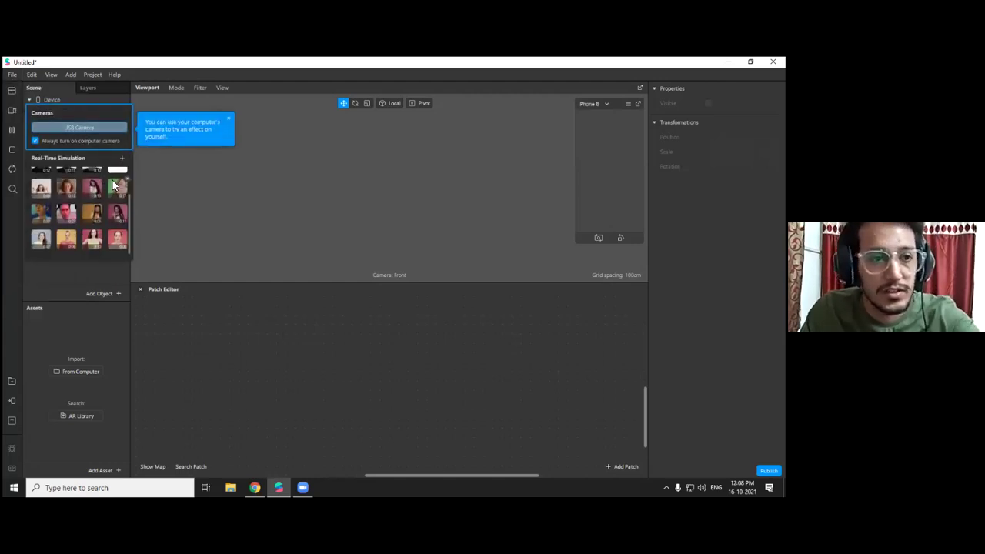
scroll(108, 208, up, 2)
click(123, 158)
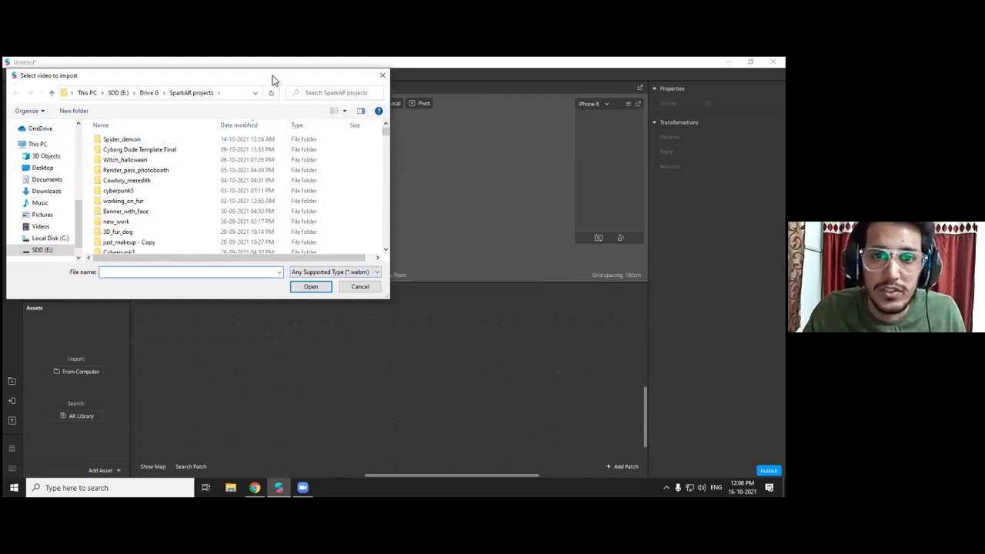
drag(272, 79, 480, 100)
click(480, 100)
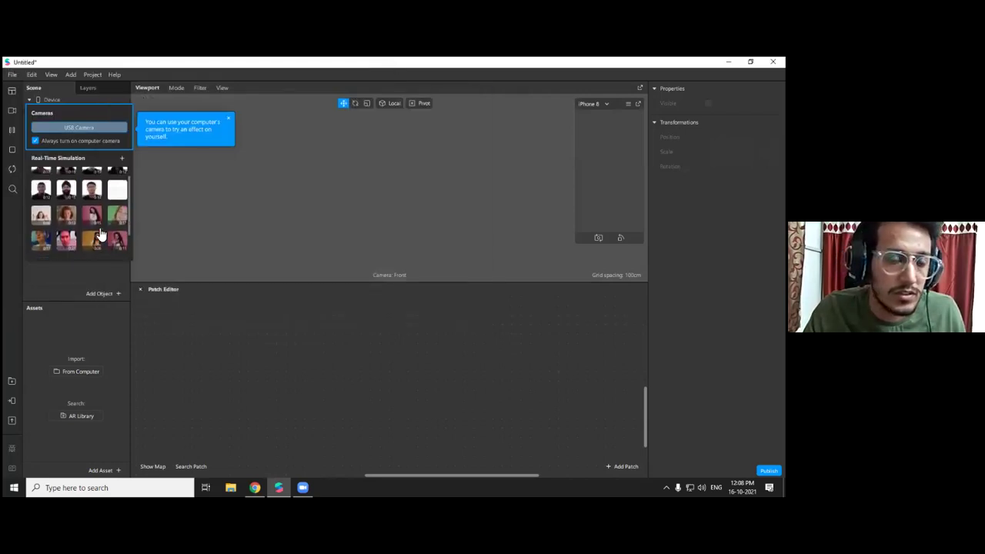
Preview the scene with the simulation video of the woman holding pink flowers, and enlarge the iPhone 8 simulator
scroll(102, 228, up, 1)
click(117, 212)
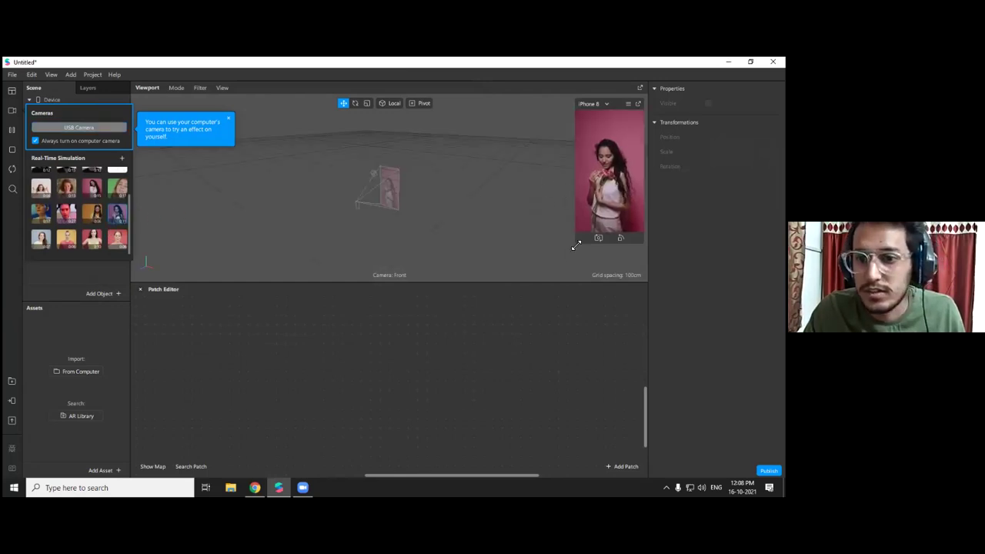
drag(574, 243, 551, 280)
click(10, 113)
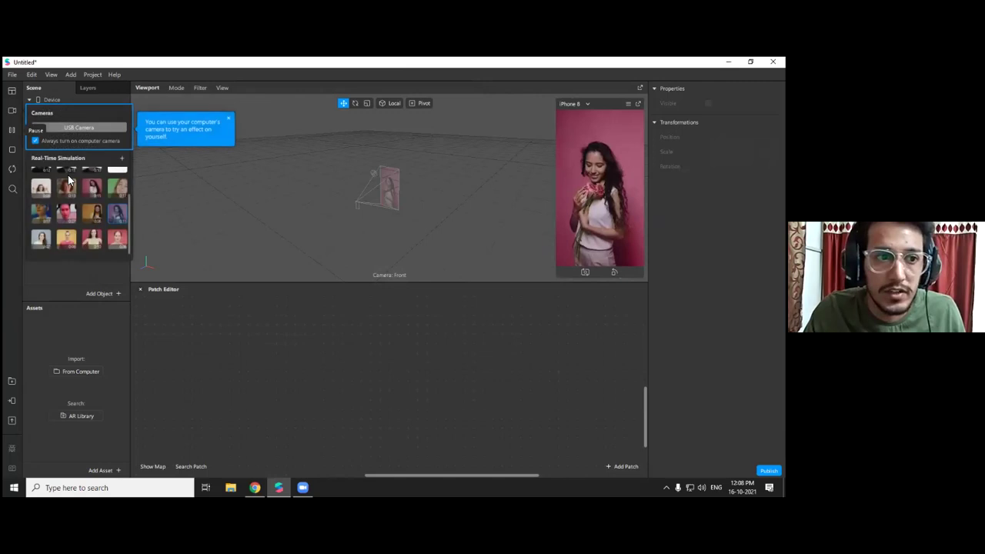
click(229, 324)
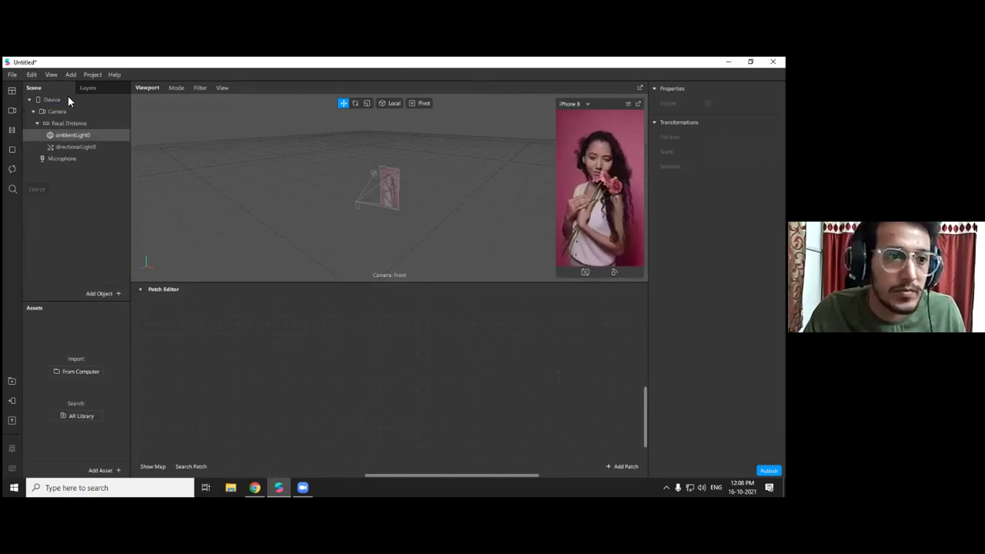
Hide the Patch Editor and show it again
click(82, 73)
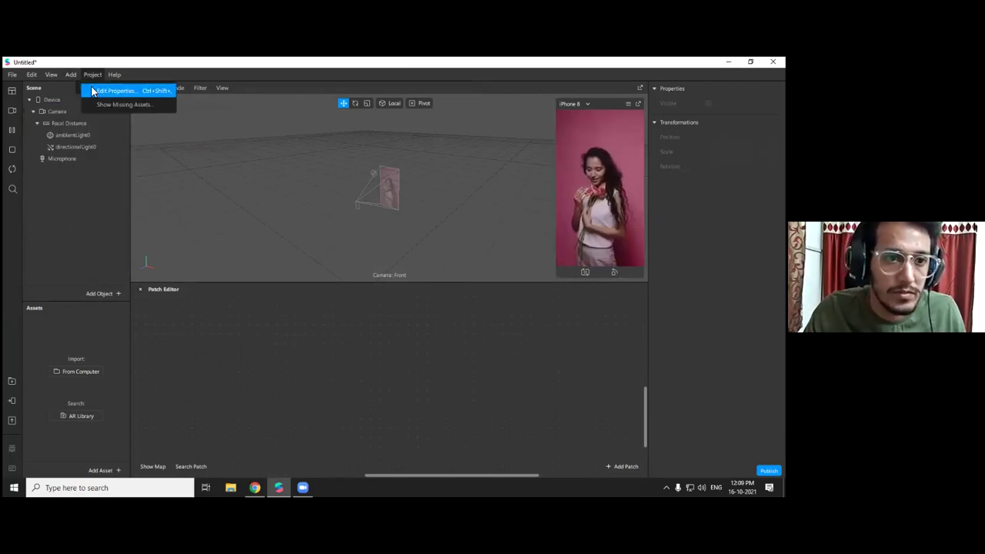
click(48, 71)
click(49, 73)
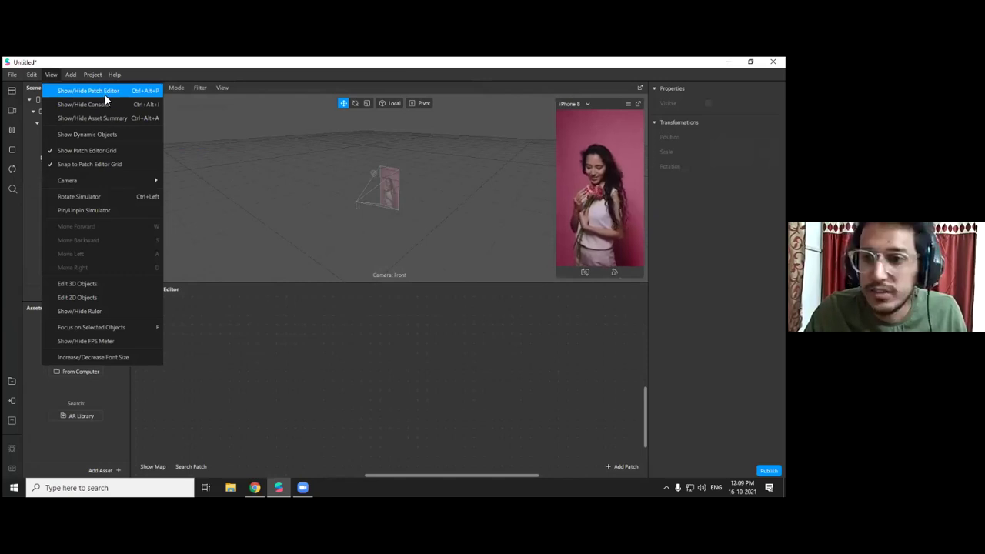
click(105, 95)
click(51, 74)
click(100, 92)
Enlarge the Patch Editor and open its patch library to examine the Animation, Audio and Device patches
drag(390, 273, 391, 204)
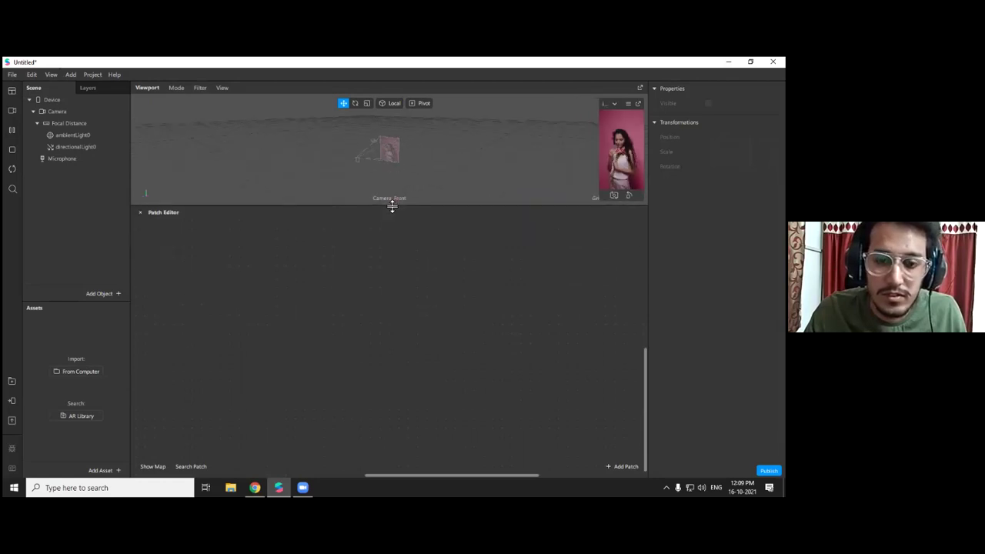
double_click(236, 293)
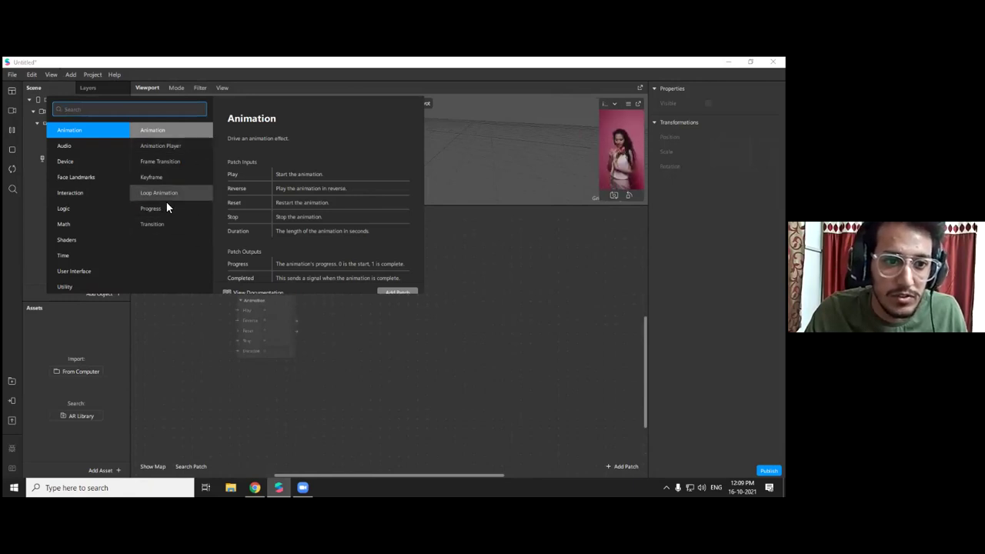
click(60, 146)
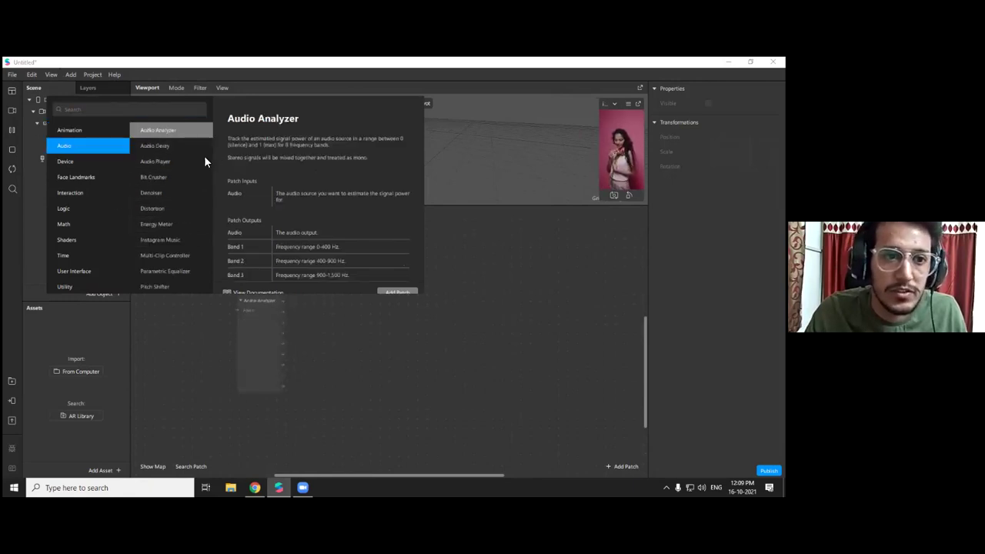
scroll(193, 158, down, 2)
scroll(184, 164, up, 2)
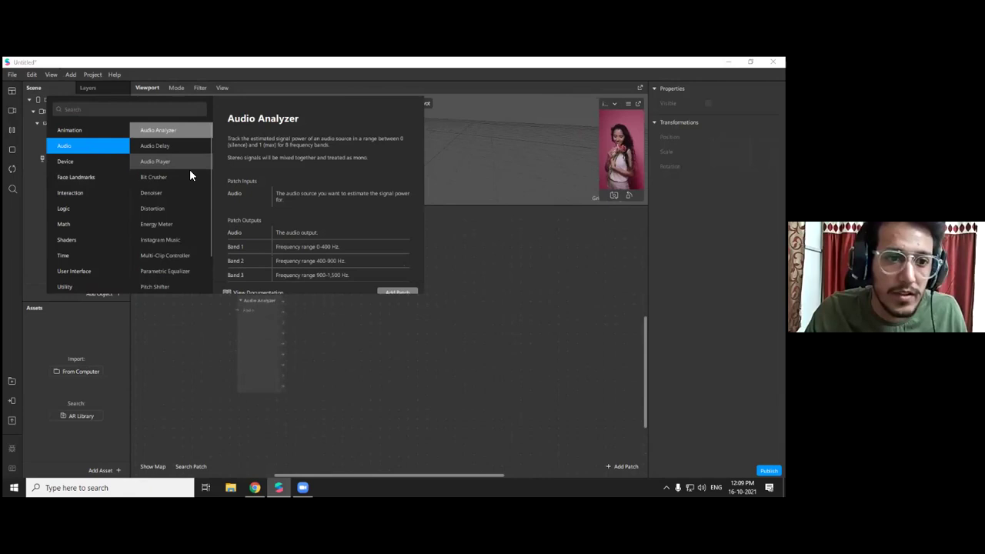
click(75, 163)
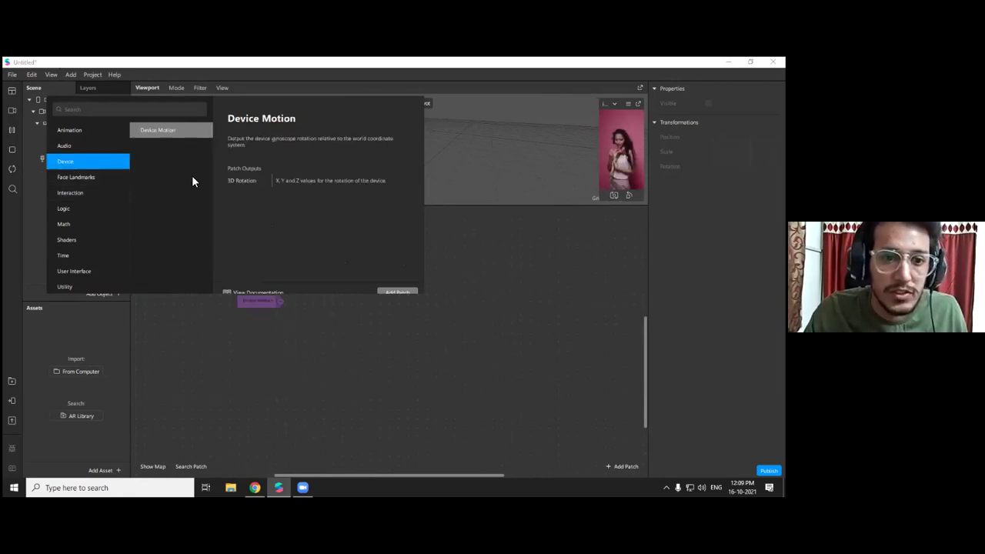
Examine the Face Landmarks patches in the patch library, including the Chin and Eyeball descriptions
click(86, 179)
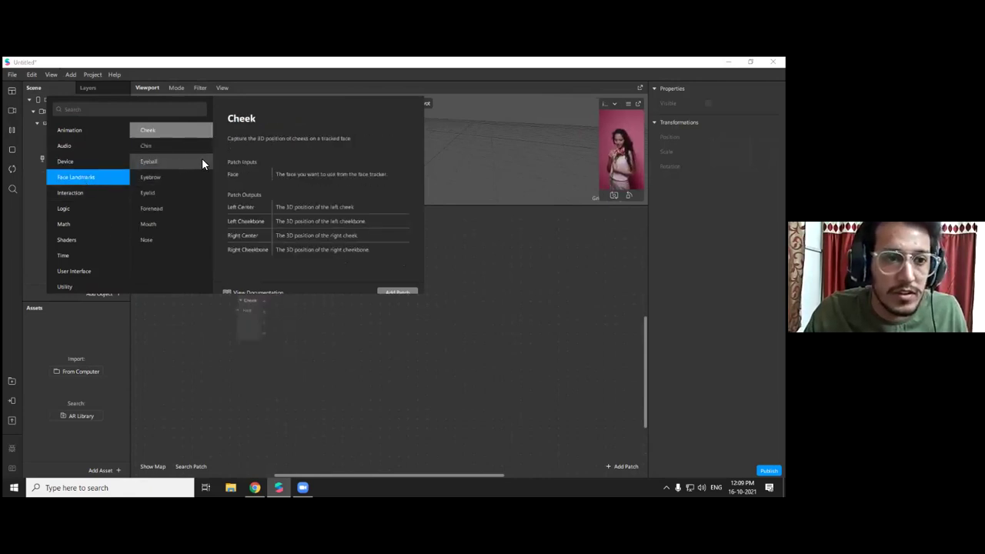
click(96, 163)
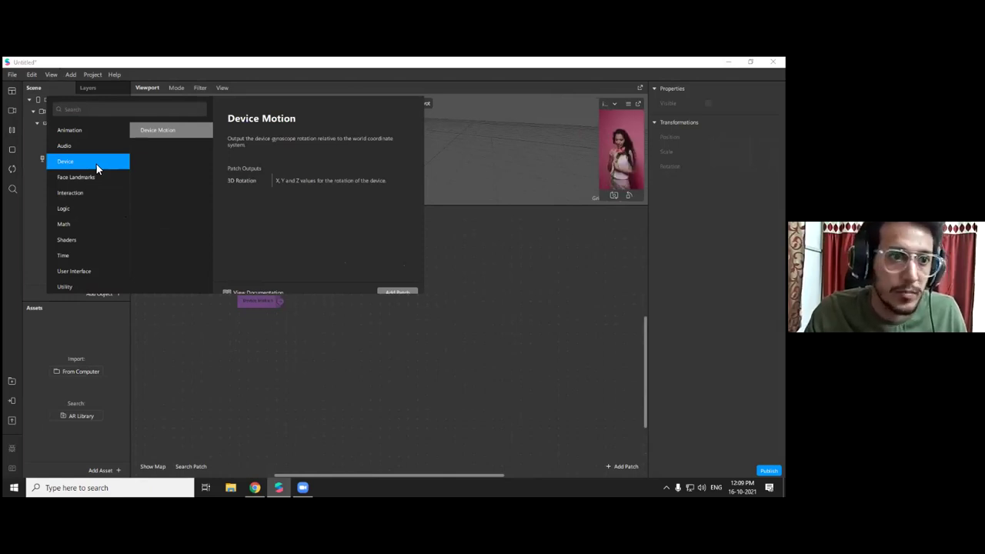
click(91, 179)
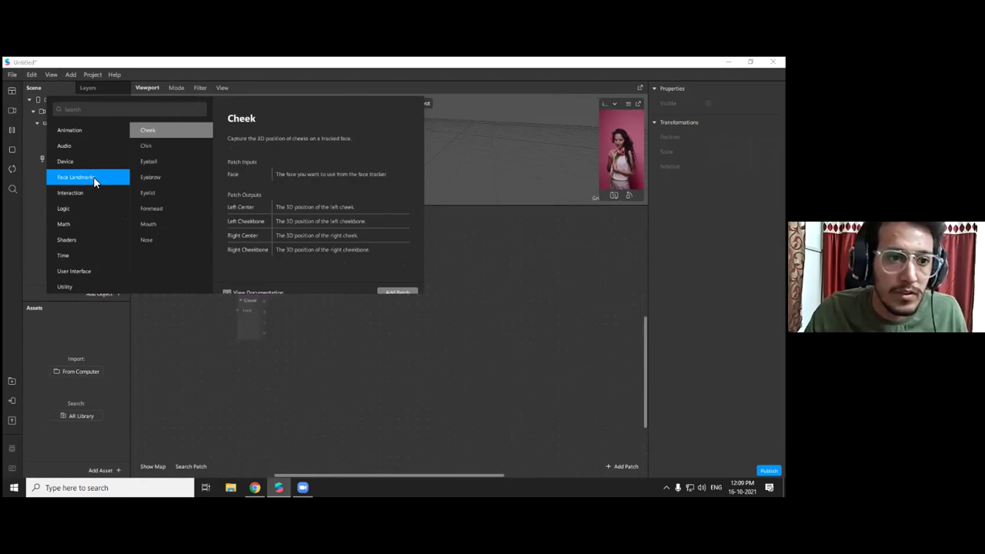
click(181, 146)
click(168, 162)
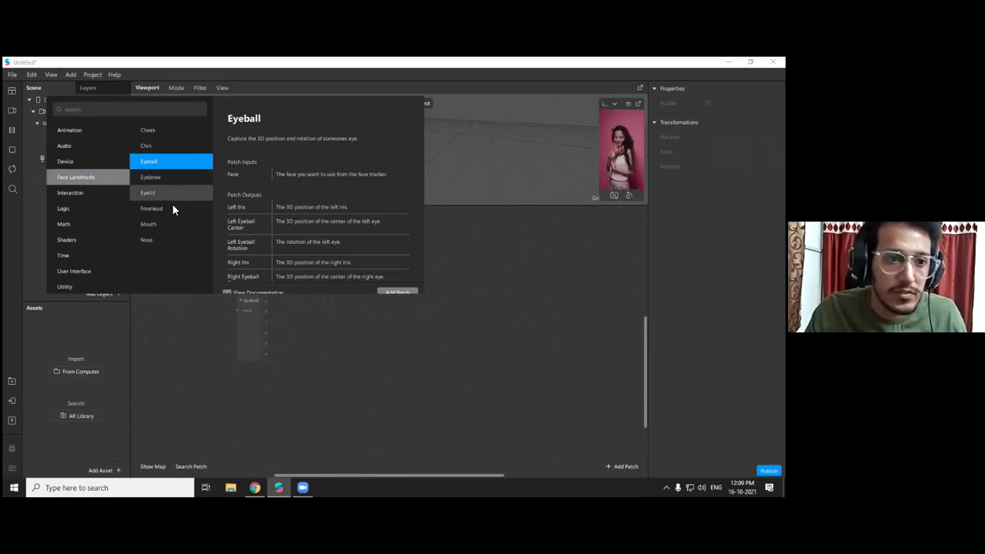
Examine the Interaction patches in the patch library, including Eyebrows Raised, Happy Face, Head Nod, Head Rotation and Head Shake
click(94, 193)
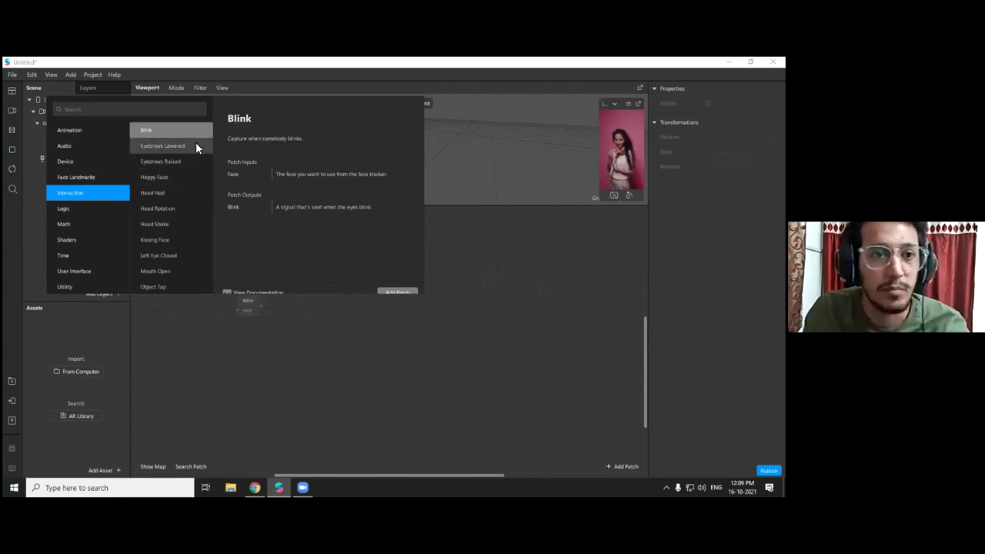
click(185, 162)
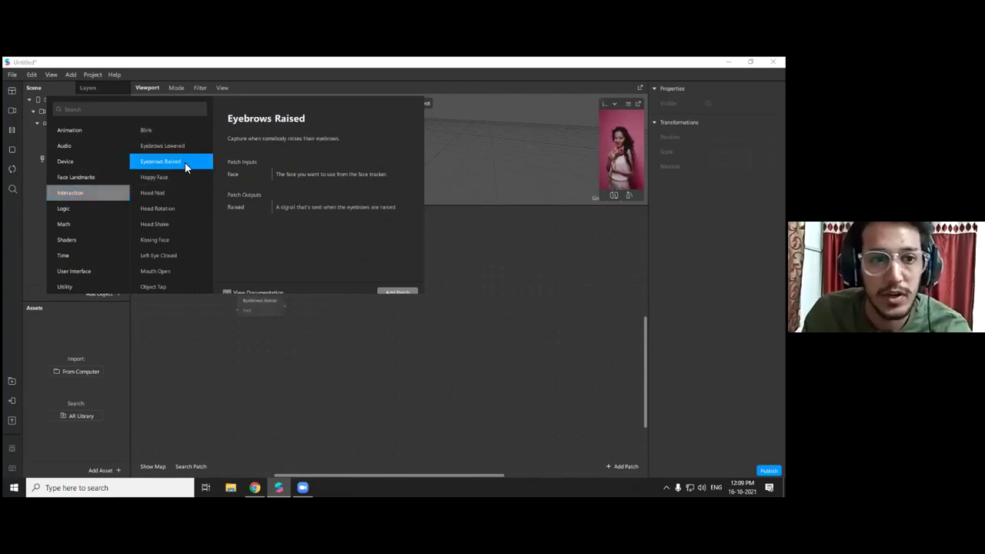
click(168, 178)
click(163, 195)
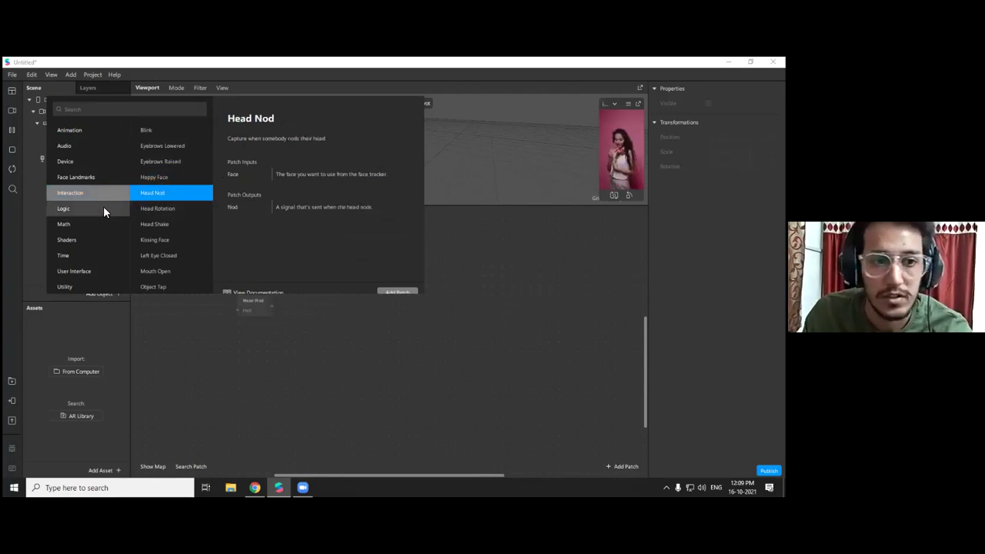
click(170, 210)
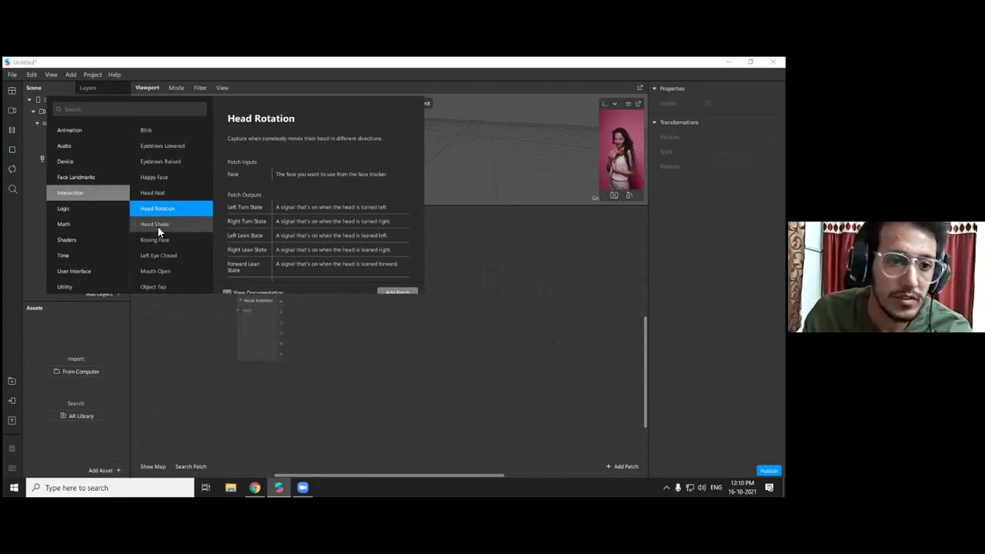
click(157, 225)
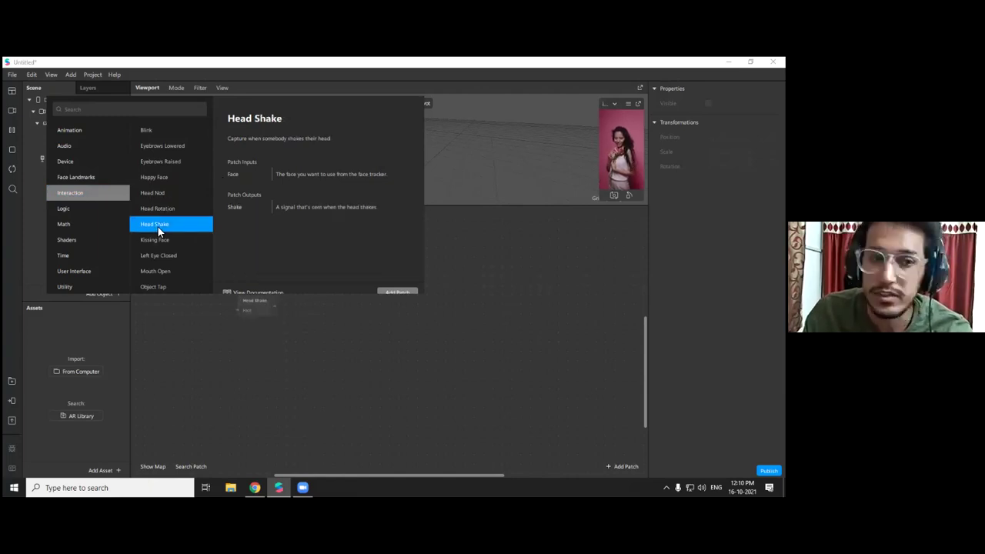
Examine the Logic patches in the patch library, including Equals Exactly, Greater Than and If Then Else
click(91, 213)
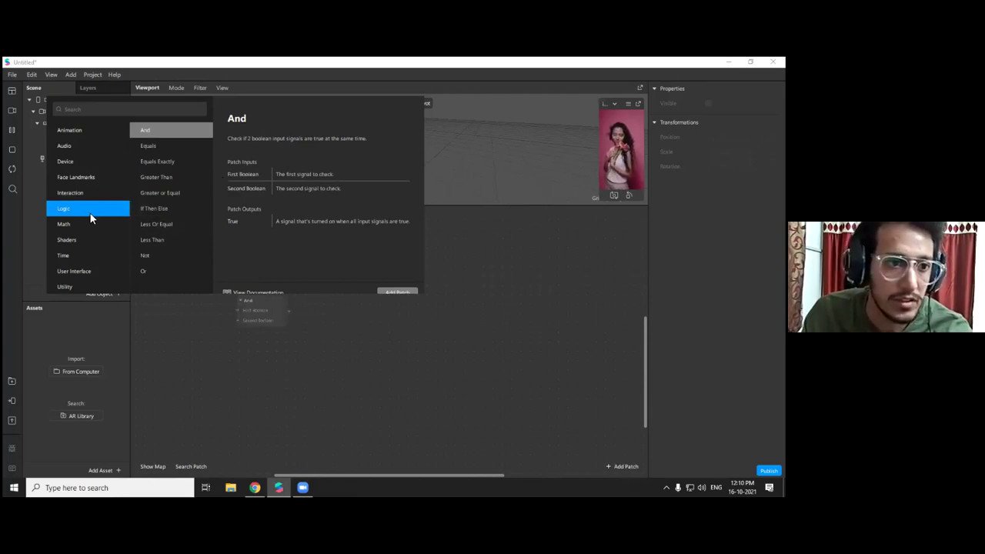
click(182, 162)
click(174, 178)
click(162, 210)
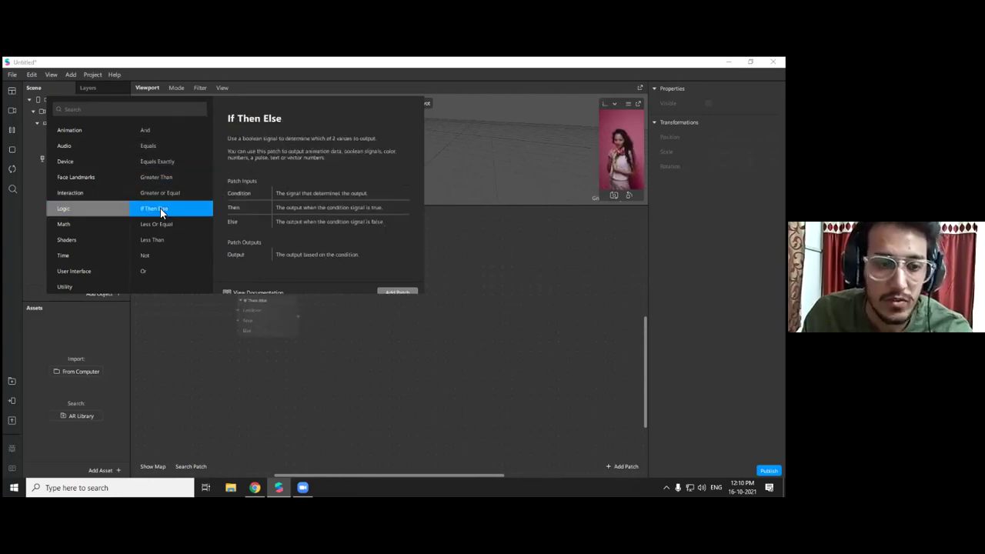
click(88, 194)
click(83, 208)
Examine the Math patches in the patch library, including the Exponential Smoothing description and the advanced, basic and vector patches
click(76, 225)
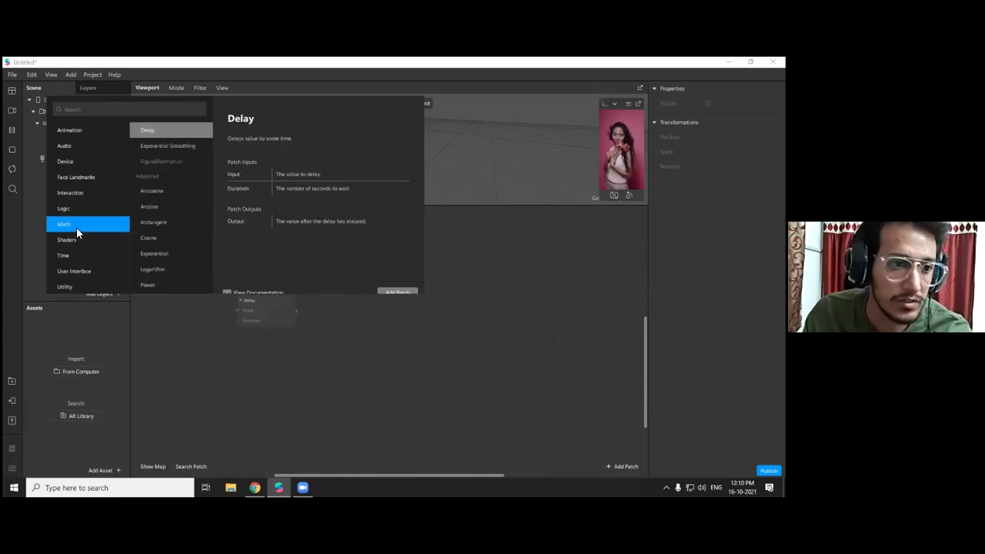
click(189, 147)
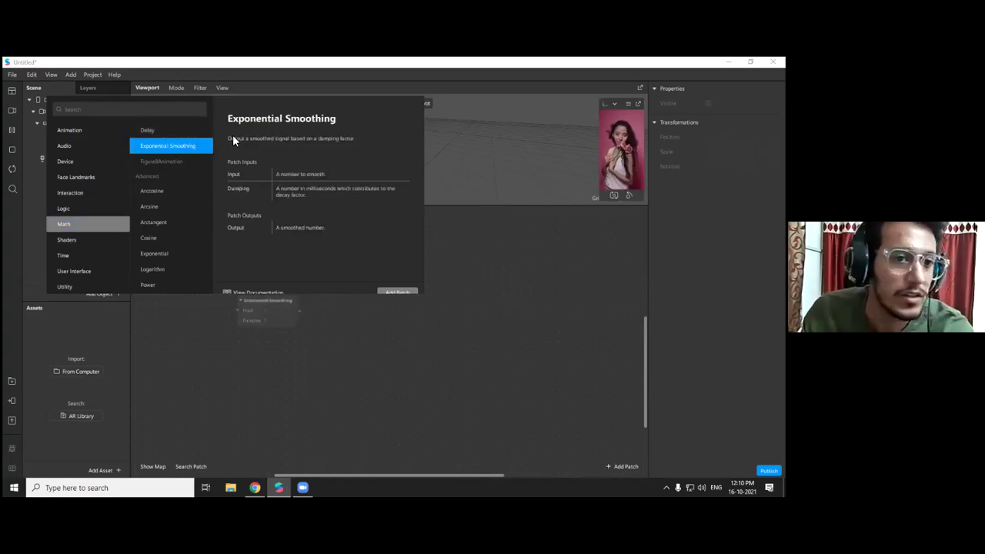
scroll(207, 147, down, 5)
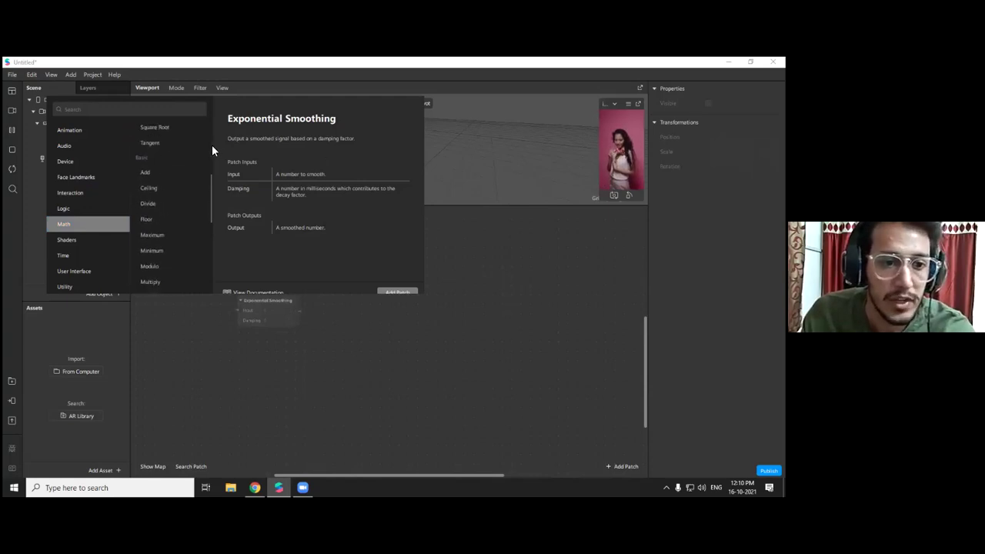
scroll(185, 172, down, 4)
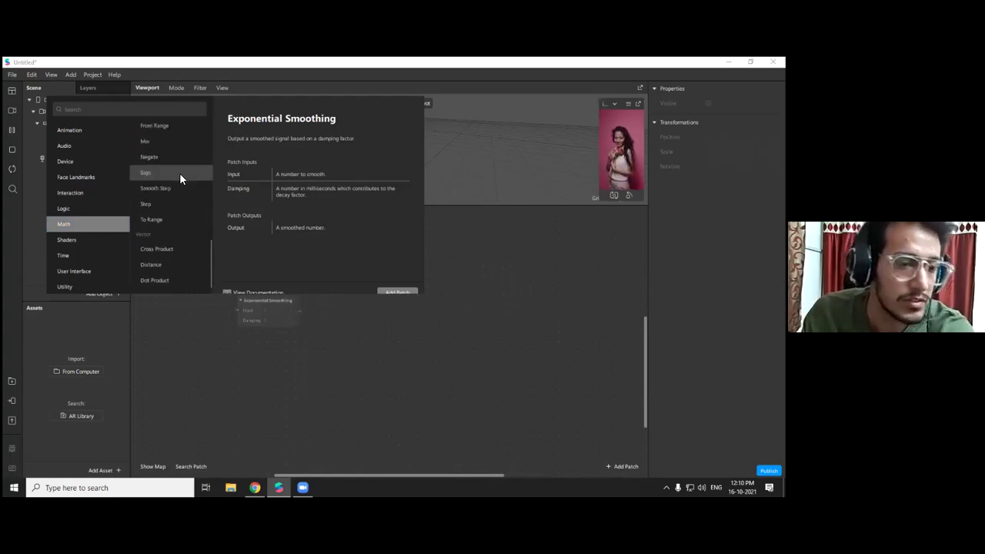
scroll(184, 172, up, 8)
scroll(182, 185, down, 2)
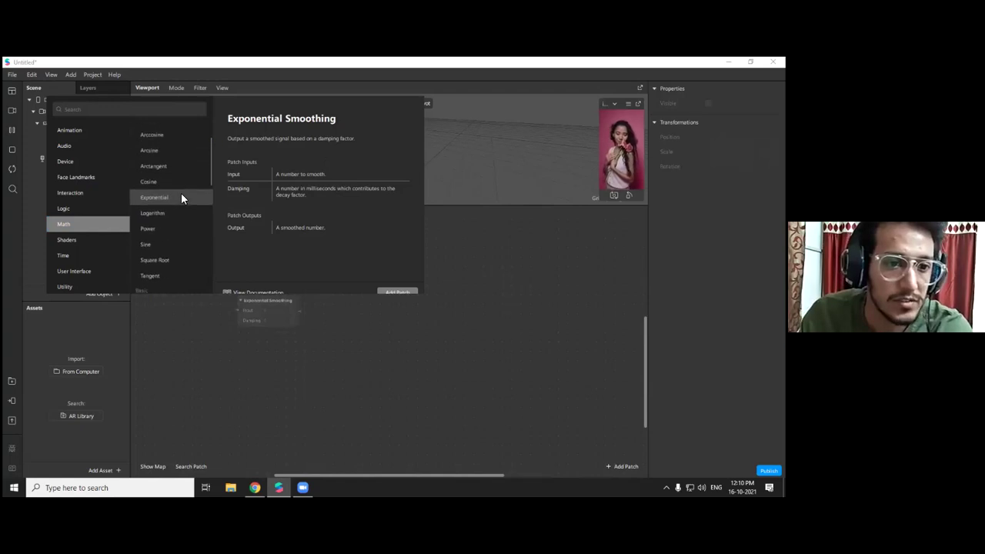
scroll(182, 208, down, 4)
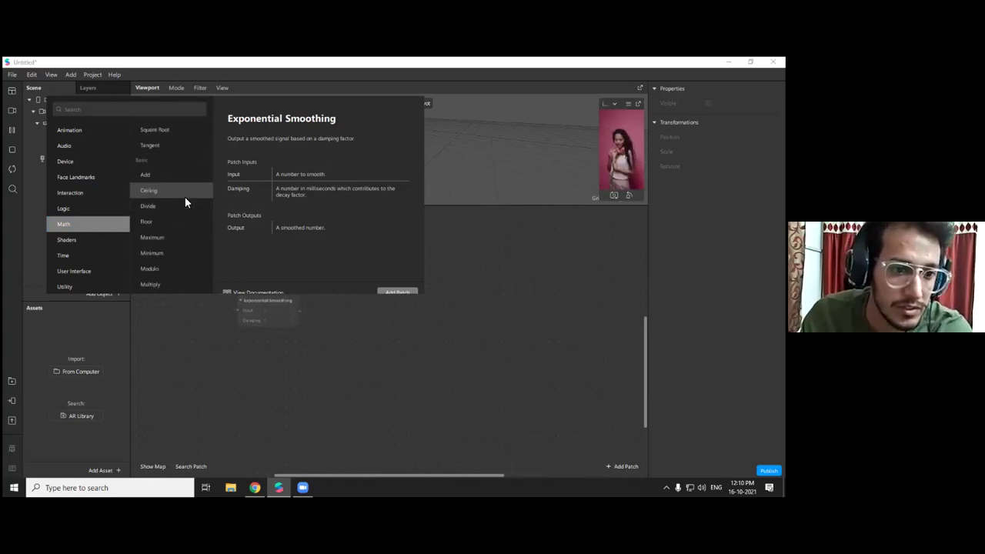
Add a Blend patch from the Shaders category, set its blend mode to Add and look through the other blend modes
click(71, 240)
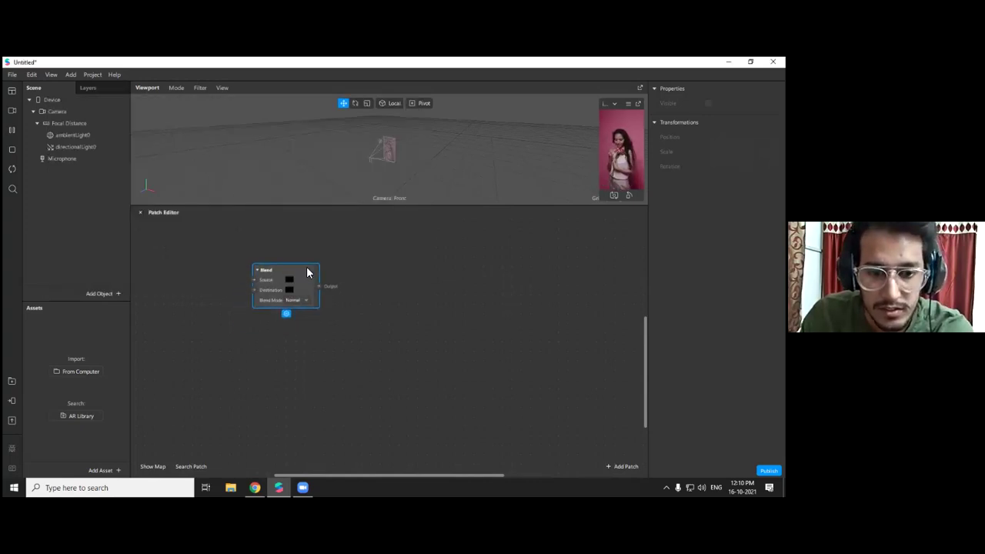
click(303, 304)
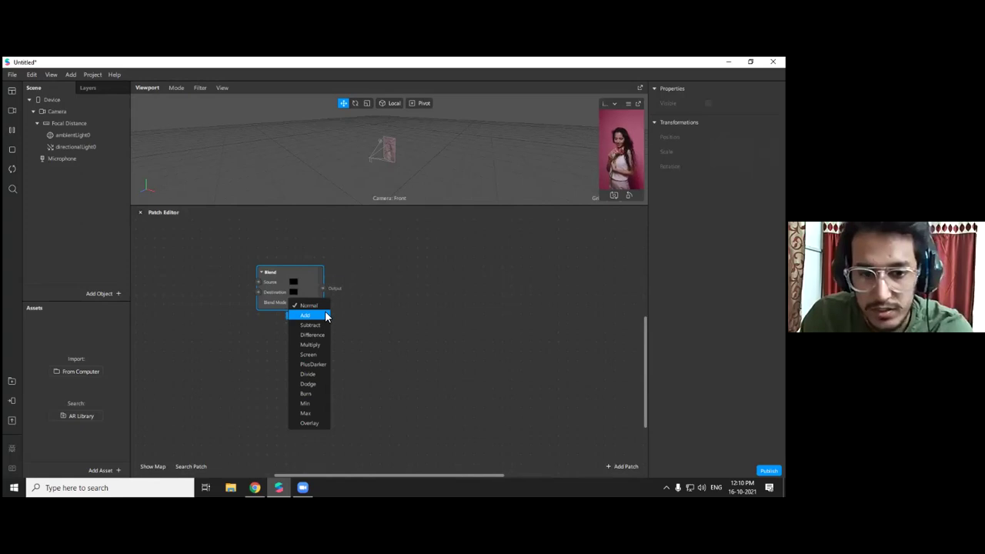
click(326, 315)
click(309, 305)
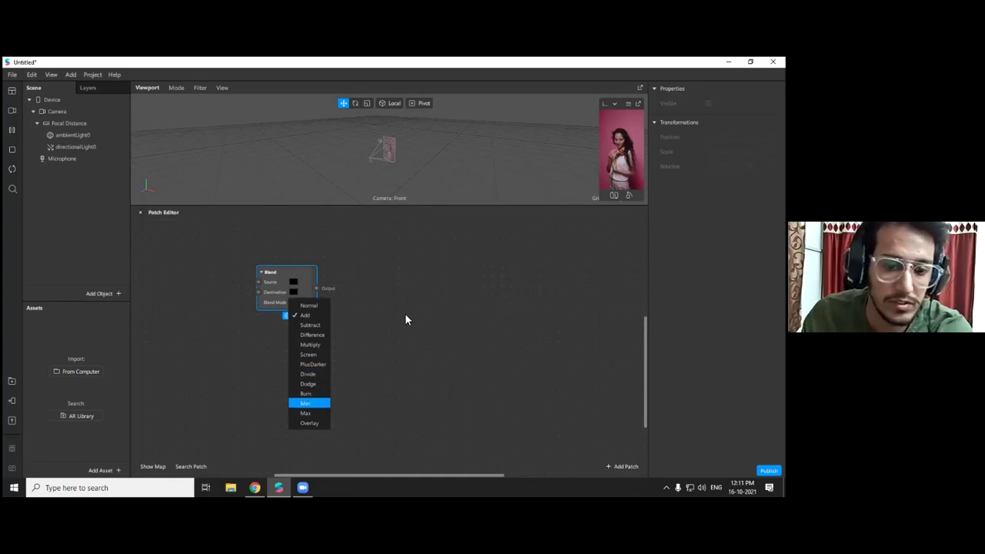
click(389, 288)
Delete the Blend patch from the Patch Editor
click(287, 292)
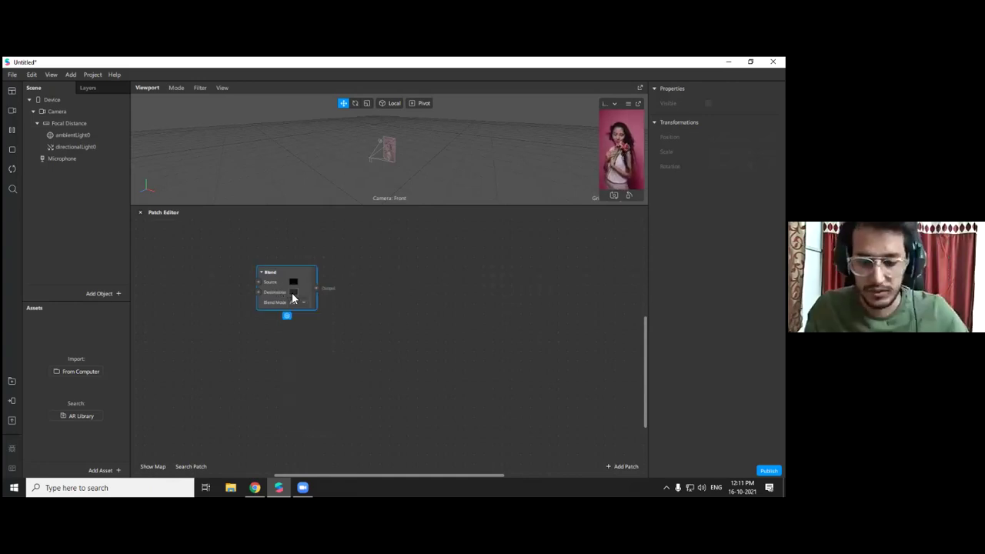
key(Delete)
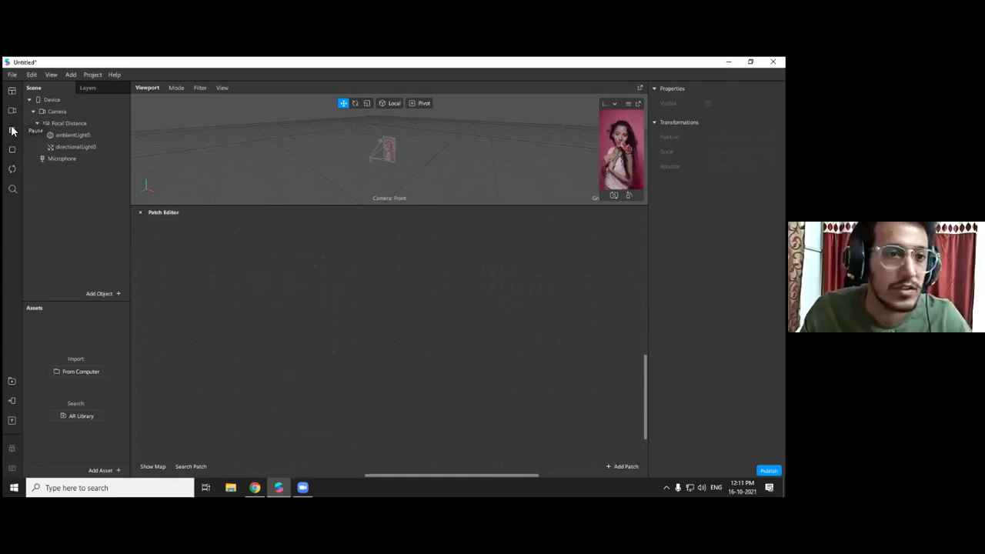
click(12, 74)
Reopen the patch library and add a Runtime patch from the Time category
right_click(258, 261)
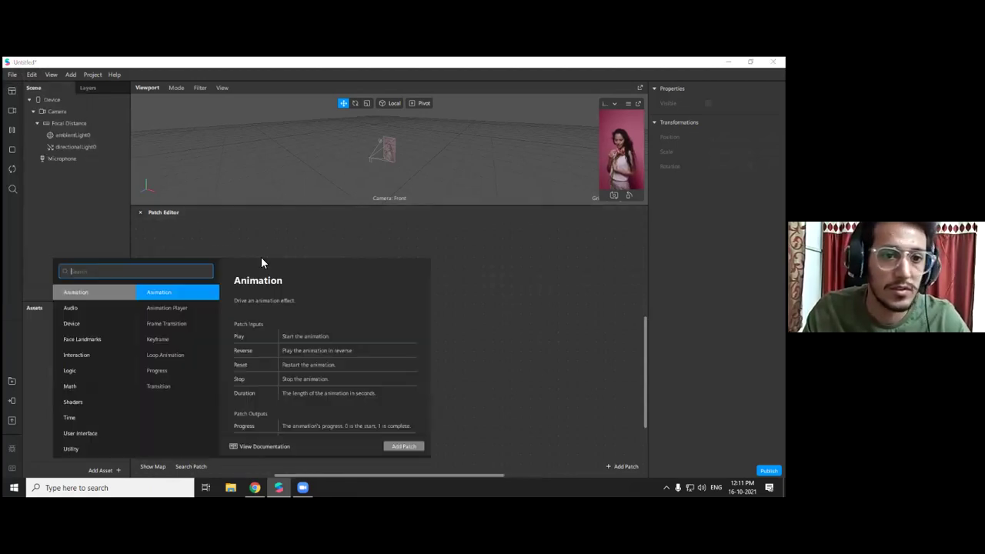
right_click(230, 234)
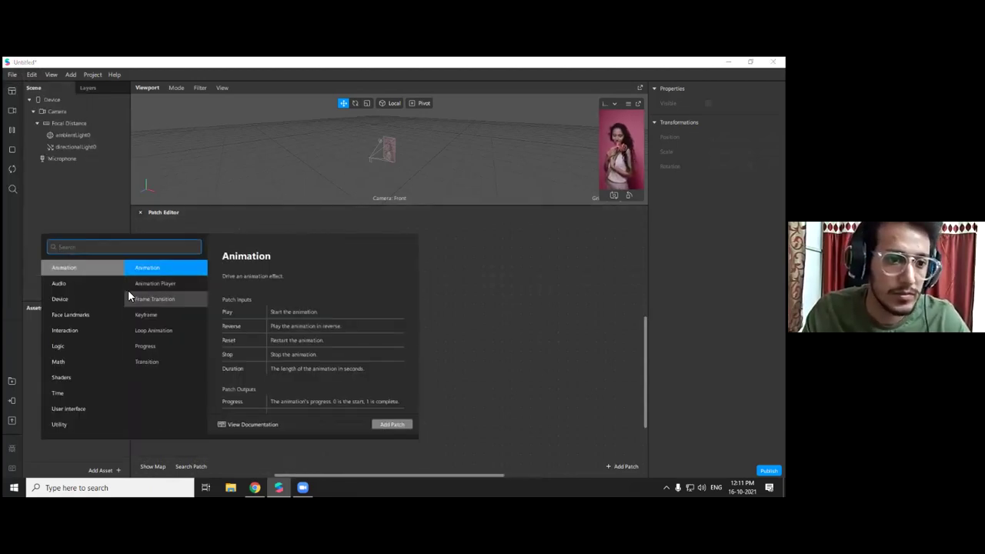
scroll(120, 332, down, 1)
click(81, 380)
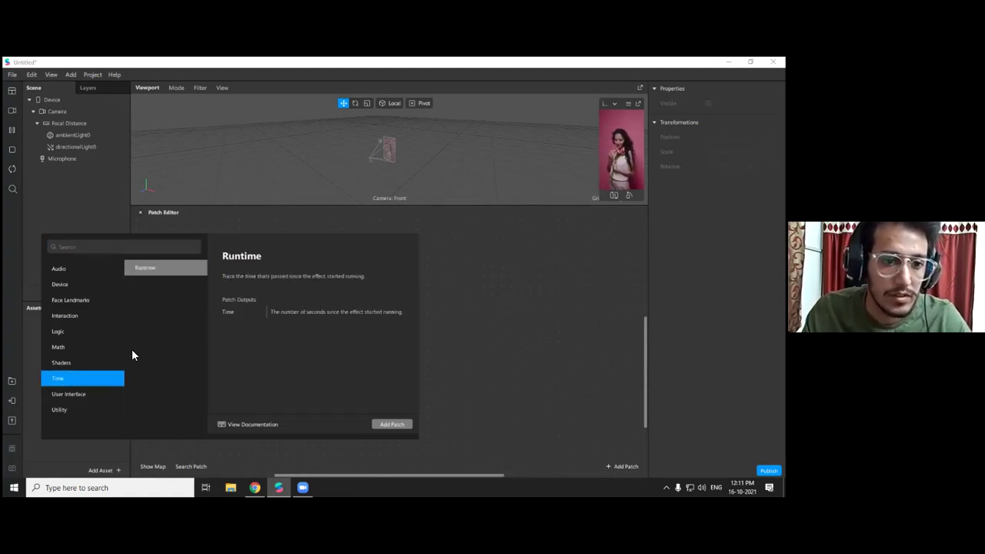
double_click(165, 264)
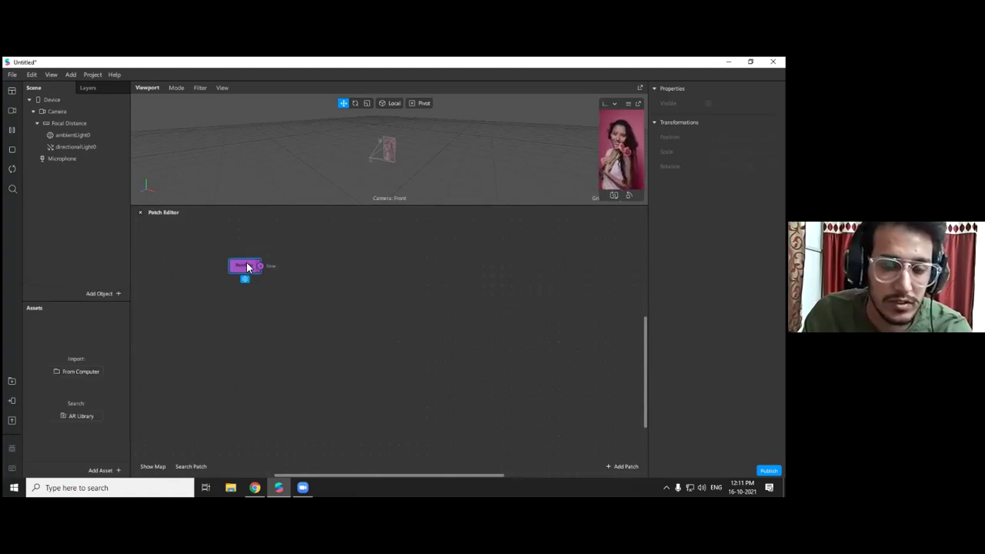
Search the patch library for "les" from the Runtime patch's output and add a connected Less Than patch
drag(262, 274, 292, 277)
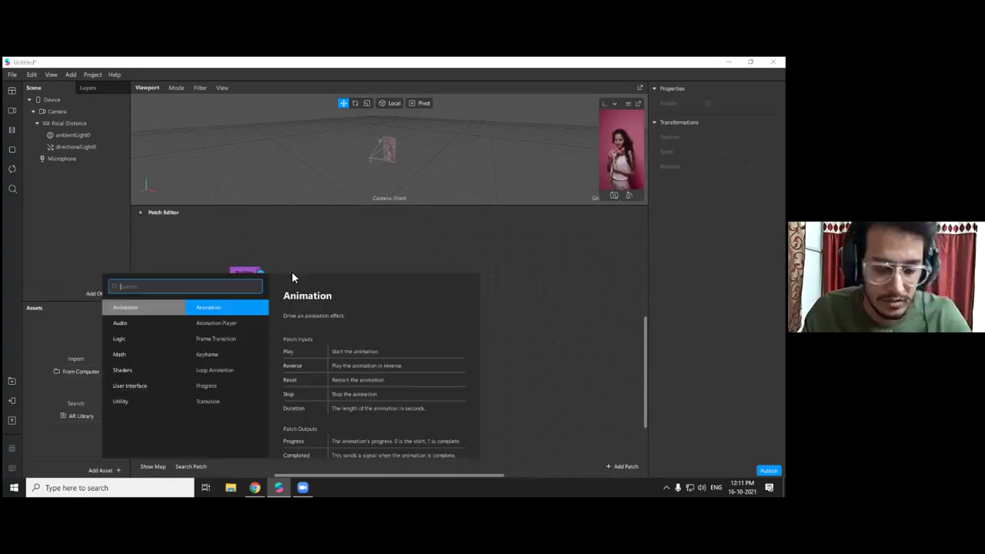
text(les)
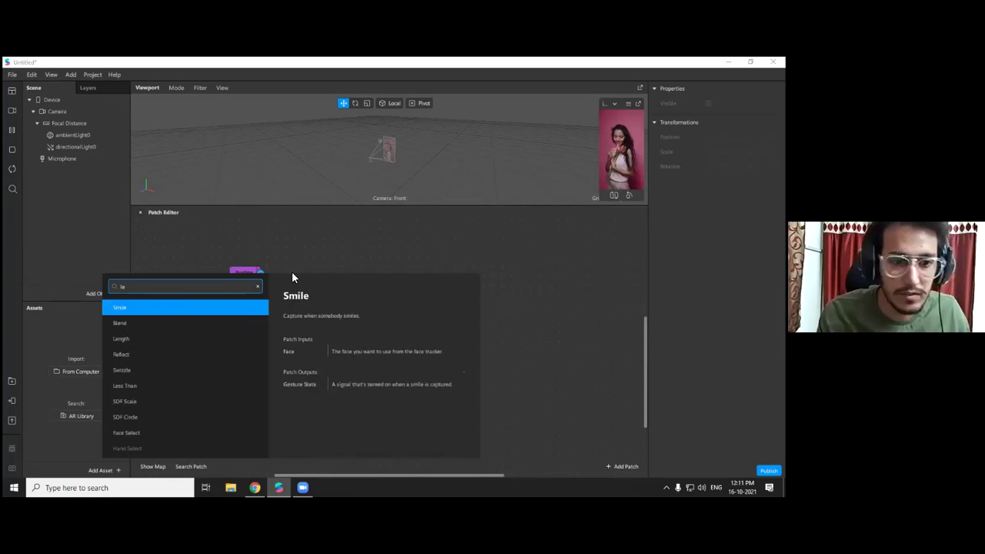
key(BackSpace)
key(BackSpace)
key(BackSpace)
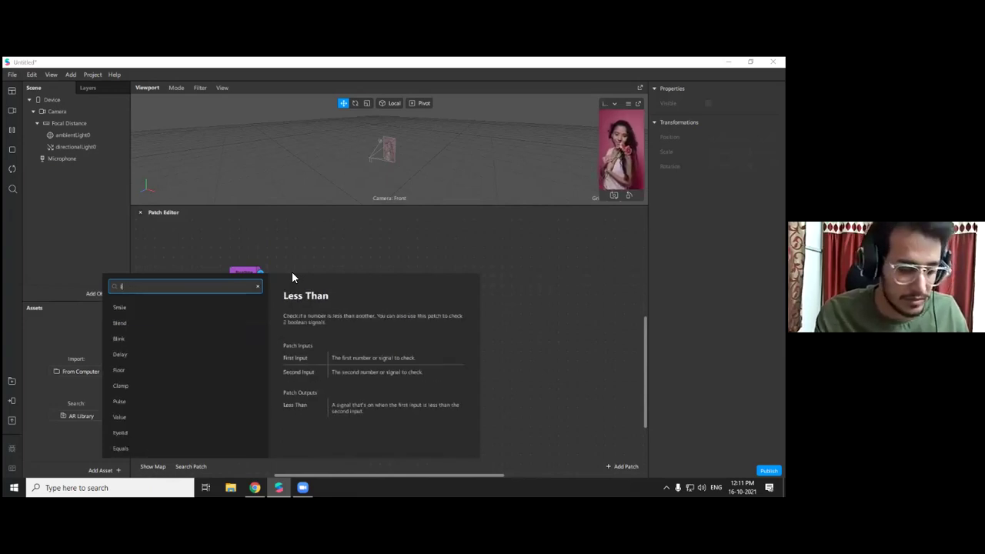
text(les)
key(Return)
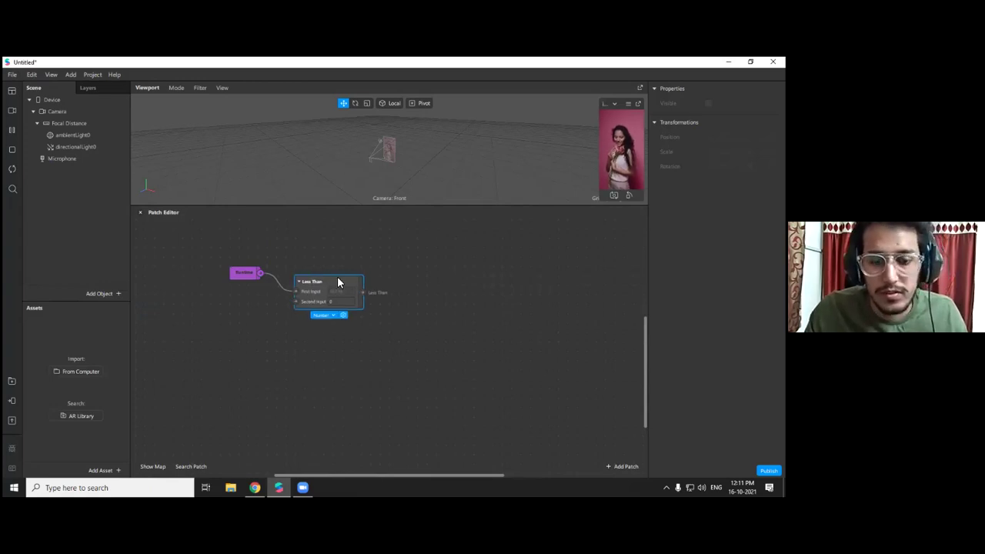
Move the Less Than patch farther from the Runtime patch and open its second input value for editing
drag(349, 281, 359, 283)
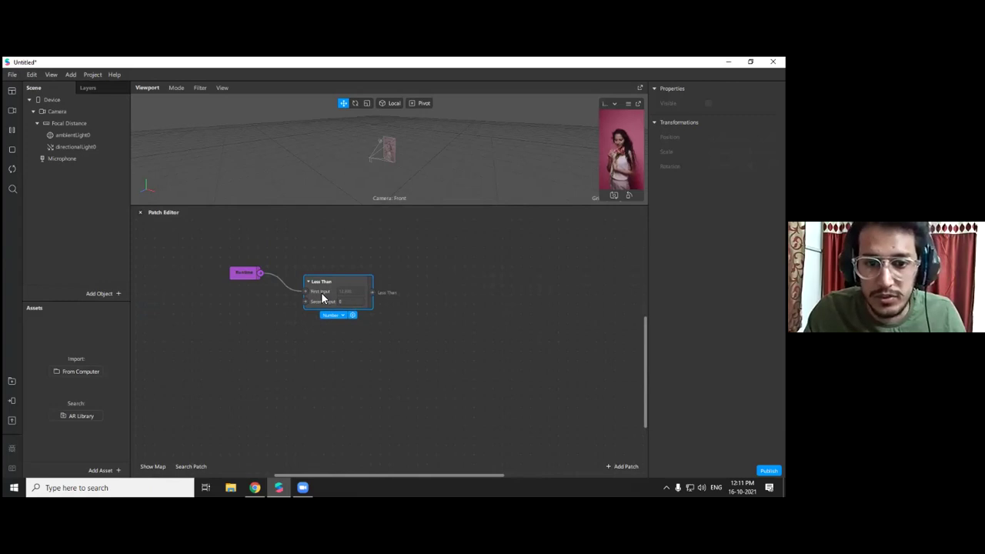
drag(366, 288, 376, 274)
click(365, 293)
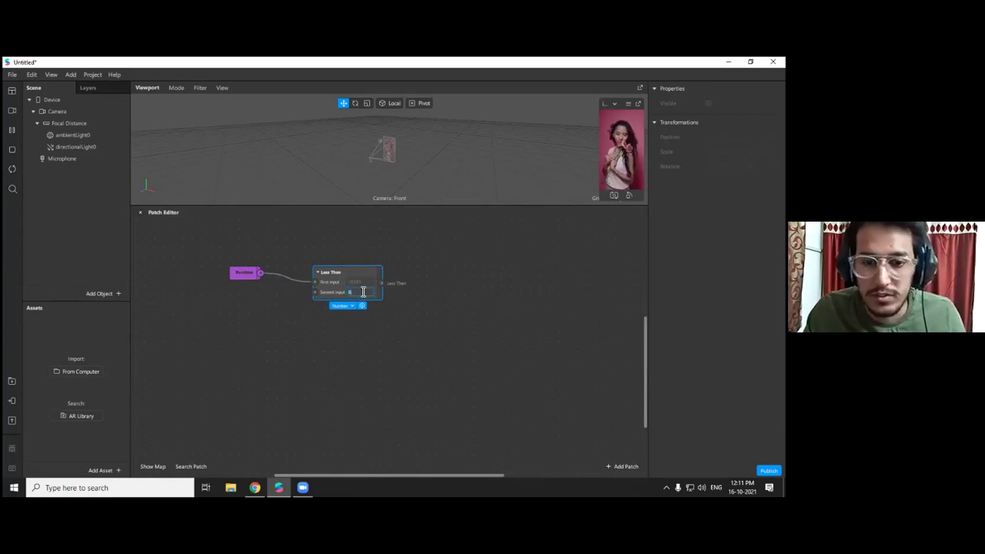
click(409, 306)
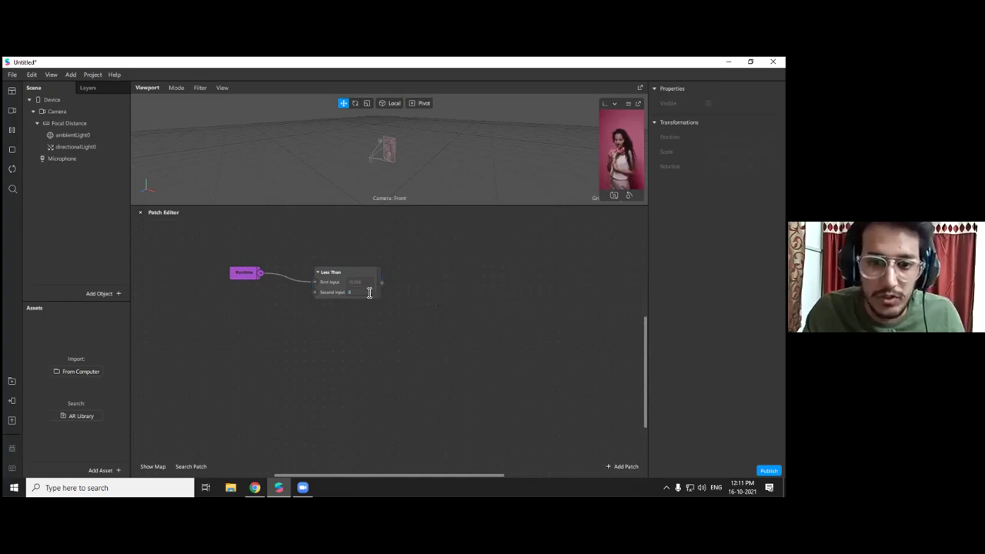
Delete the Runtime and Less Than patches together from the Patch Editor
drag(430, 336, 225, 260)
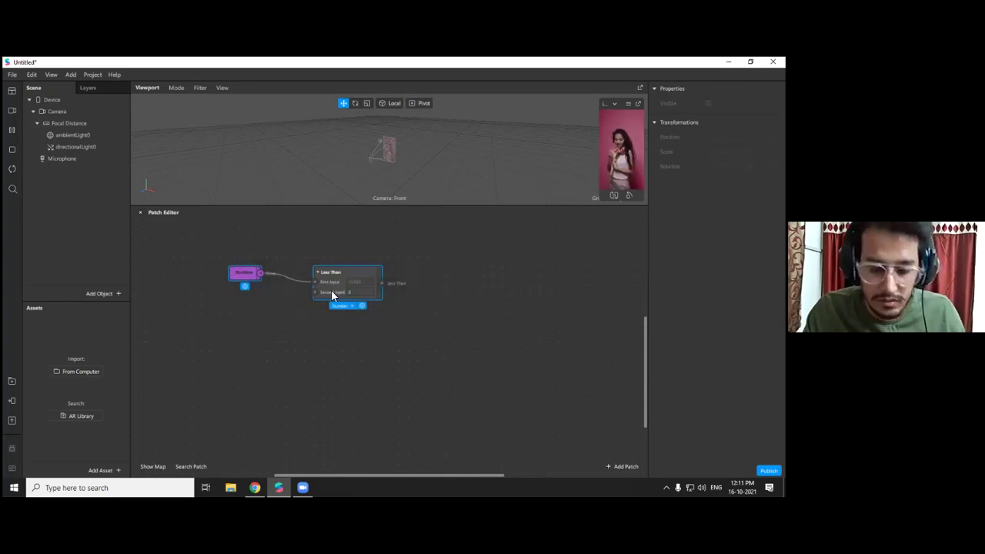
key(Delete)
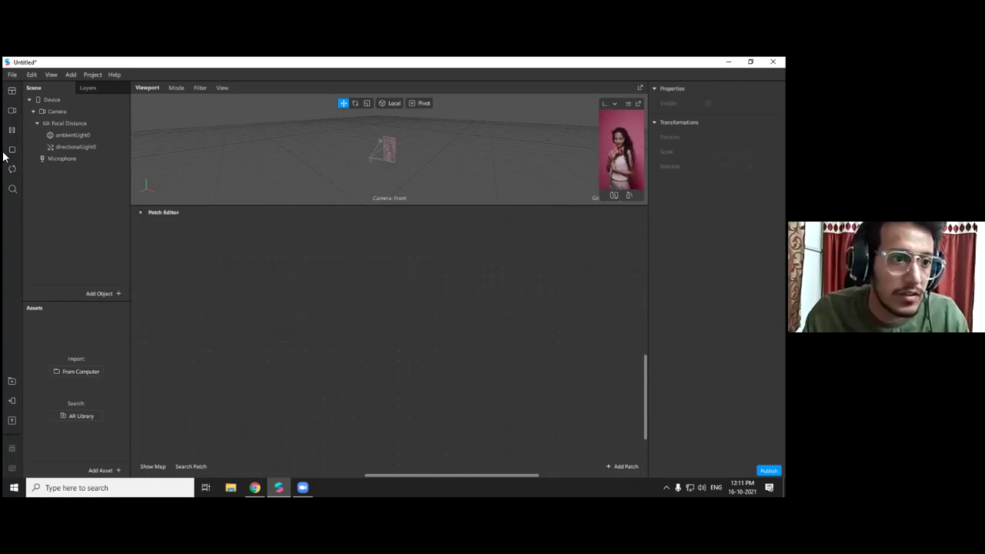
click(32, 75)
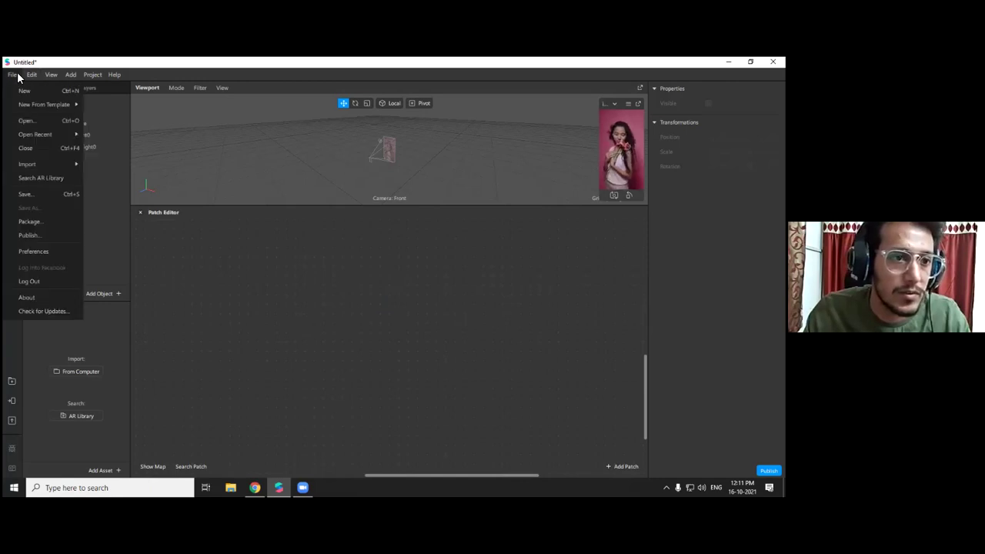
click(214, 228)
Examine the User Interface patches in the patch library, reading the Picker UI and Slider UI descriptions
right_click(214, 228)
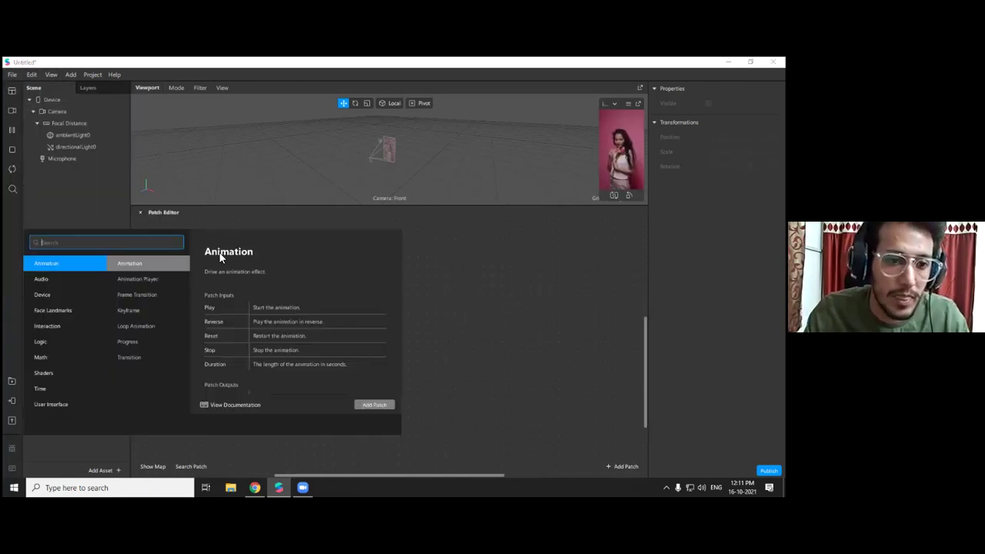
click(80, 404)
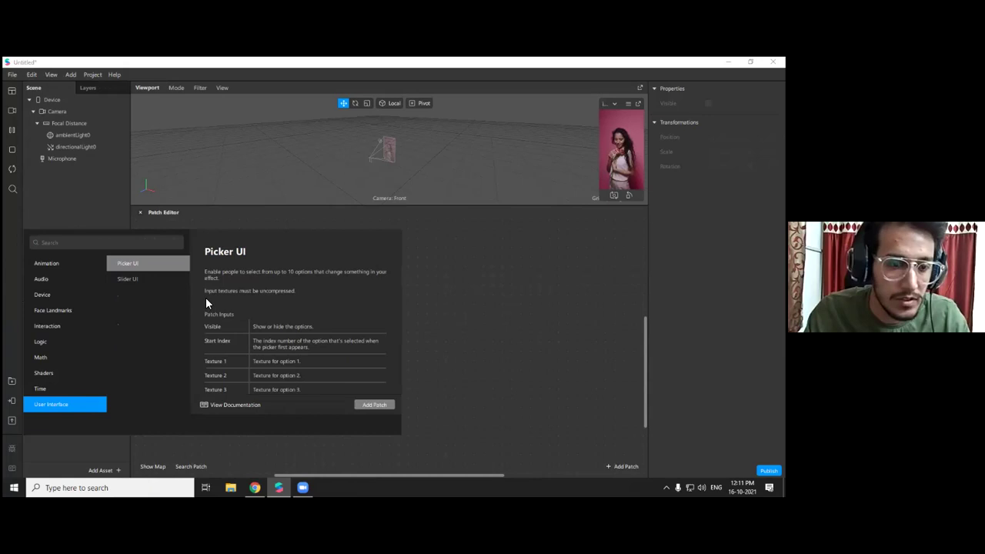
click(141, 264)
click(135, 280)
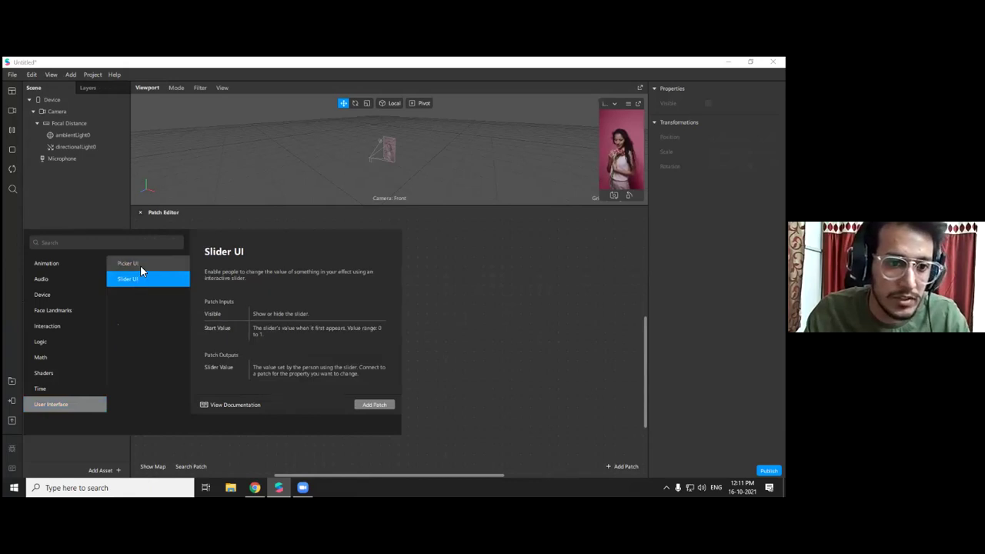
Add a Picker UI patch, enlarge the Patch Editor, reposition the patch and enable its Visible input
click(140, 265)
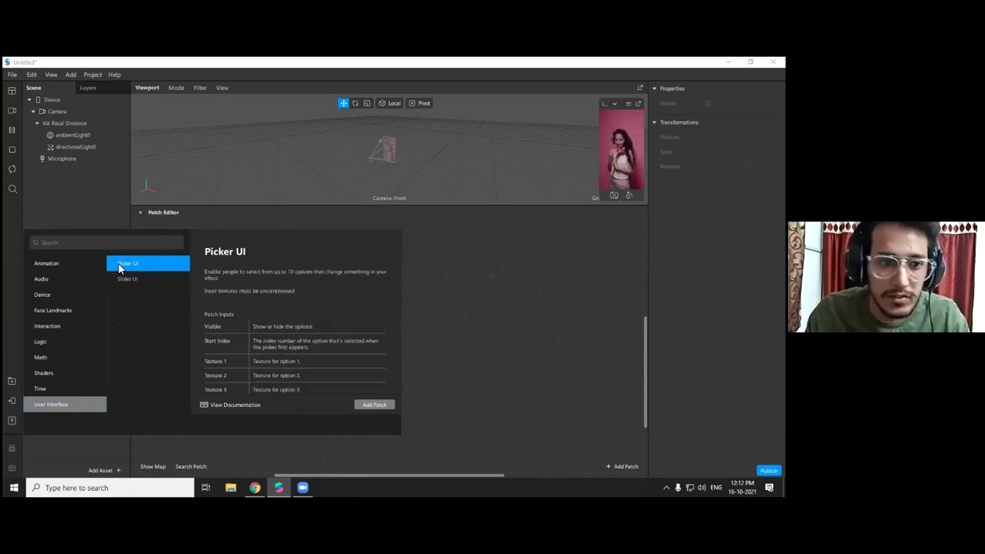
double_click(113, 266)
drag(347, 206, 349, 186)
drag(287, 221, 331, 258)
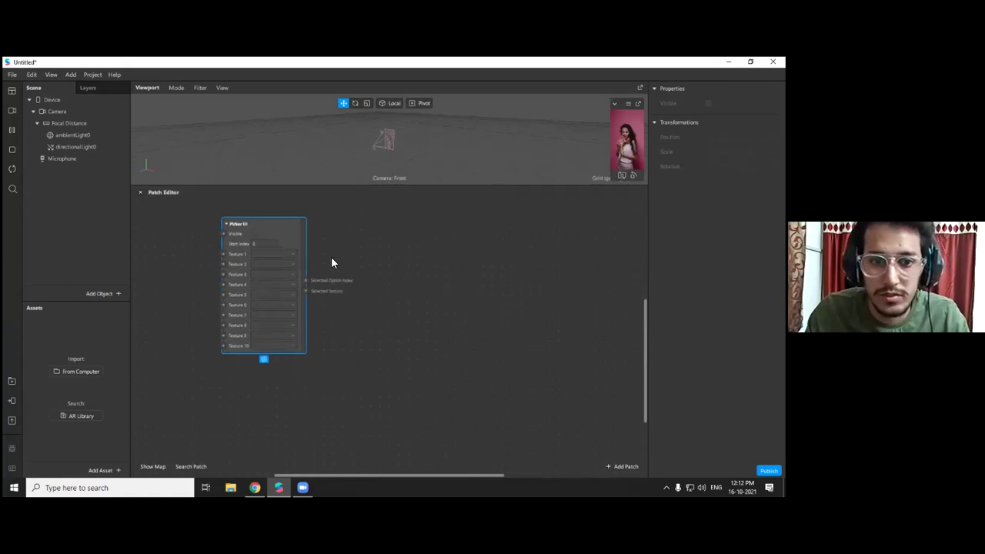
click(288, 262)
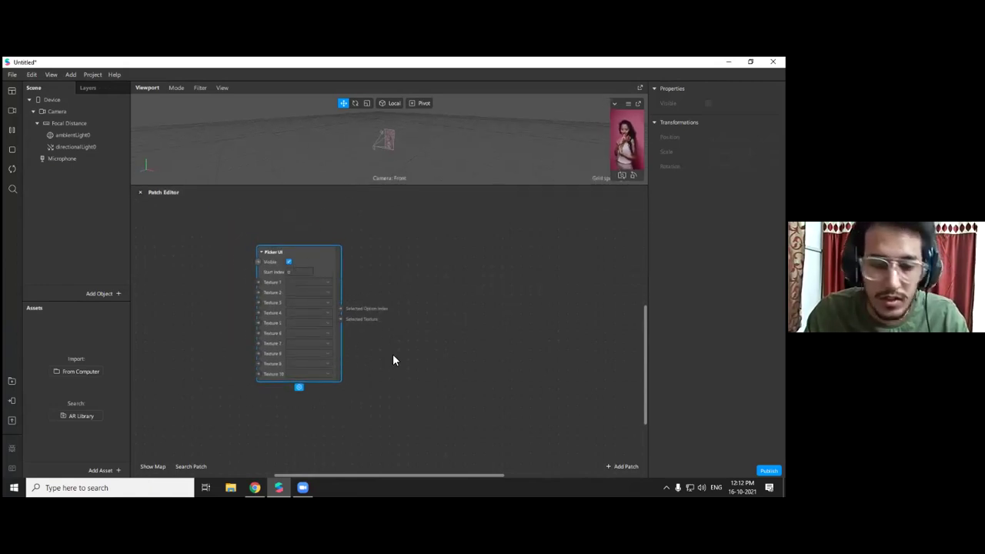
Switch to File Explorer, browse the Downloads folder for texture images and close the window
click(255, 487)
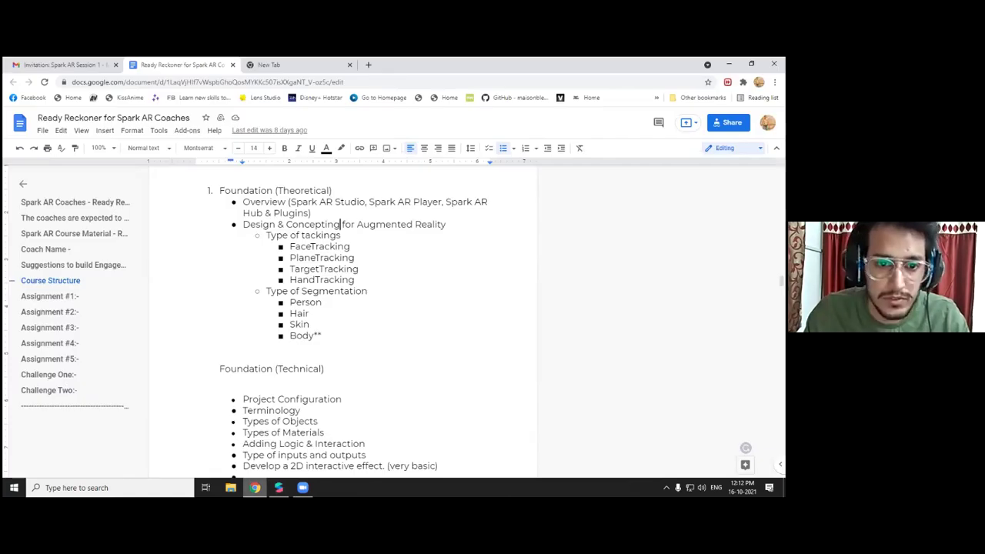
key(alt+Tab)
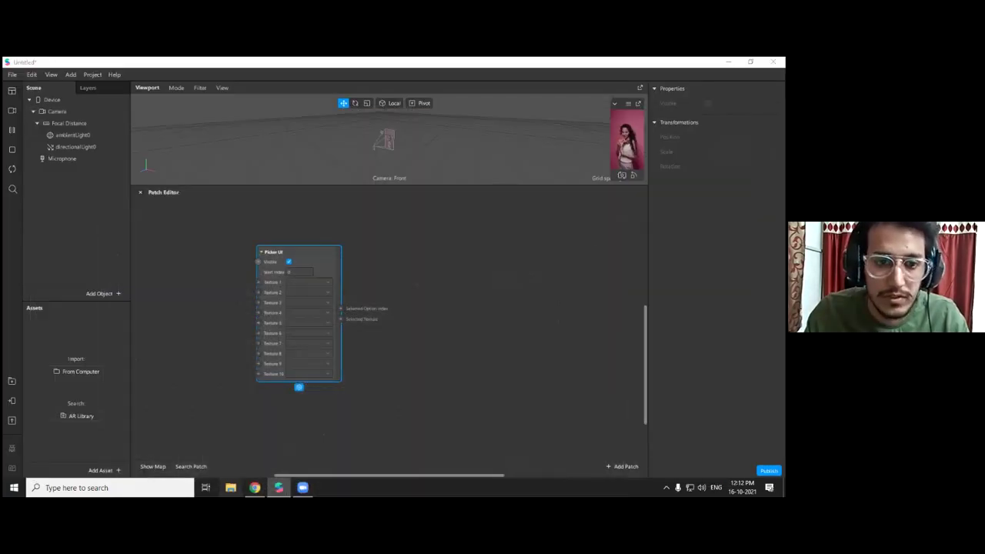
drag(267, 134, 448, 148)
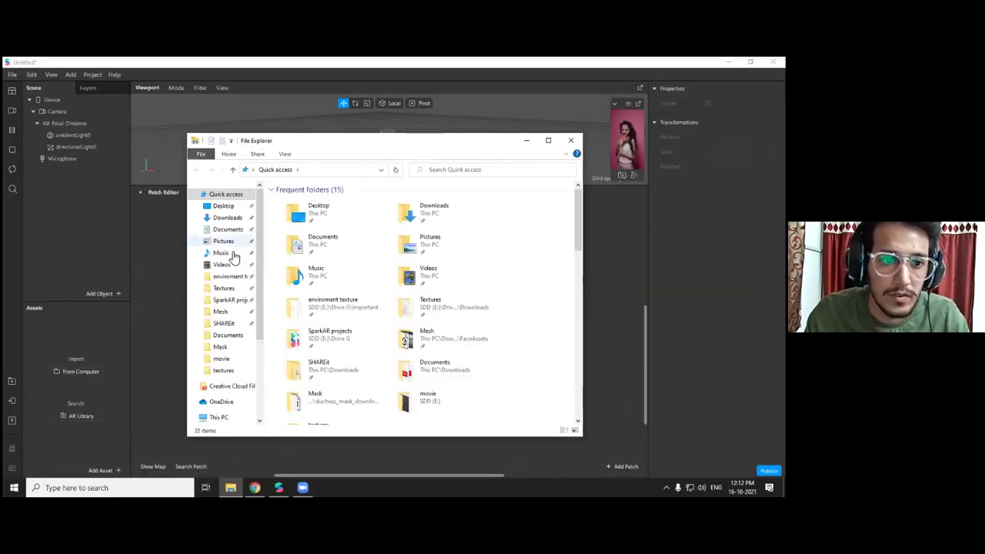
click(227, 217)
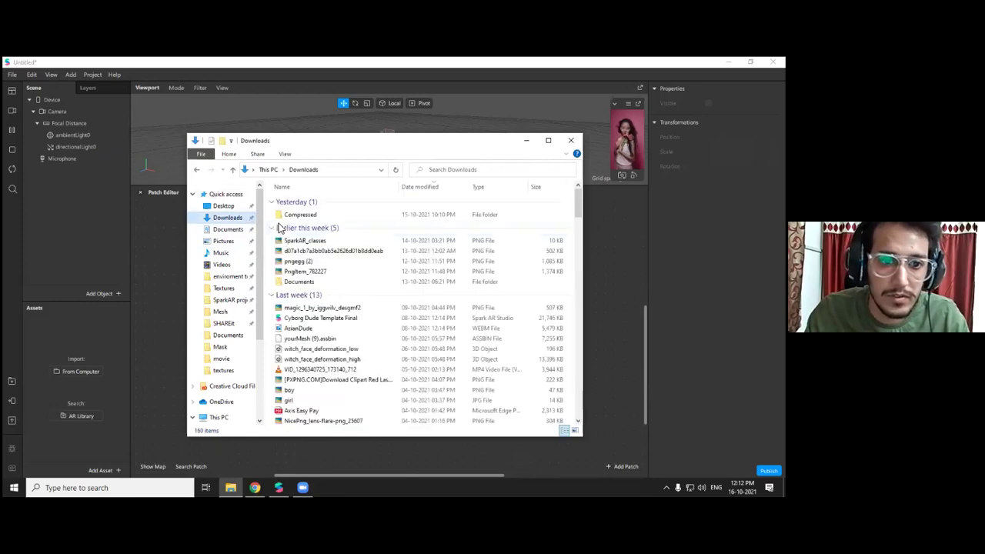
click(312, 262)
scroll(311, 273, down, 2)
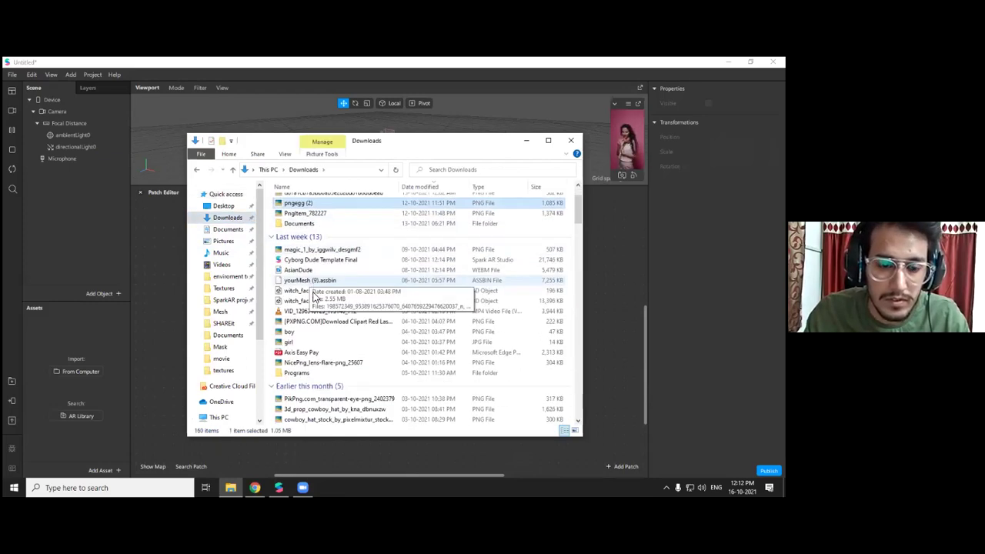
click(573, 142)
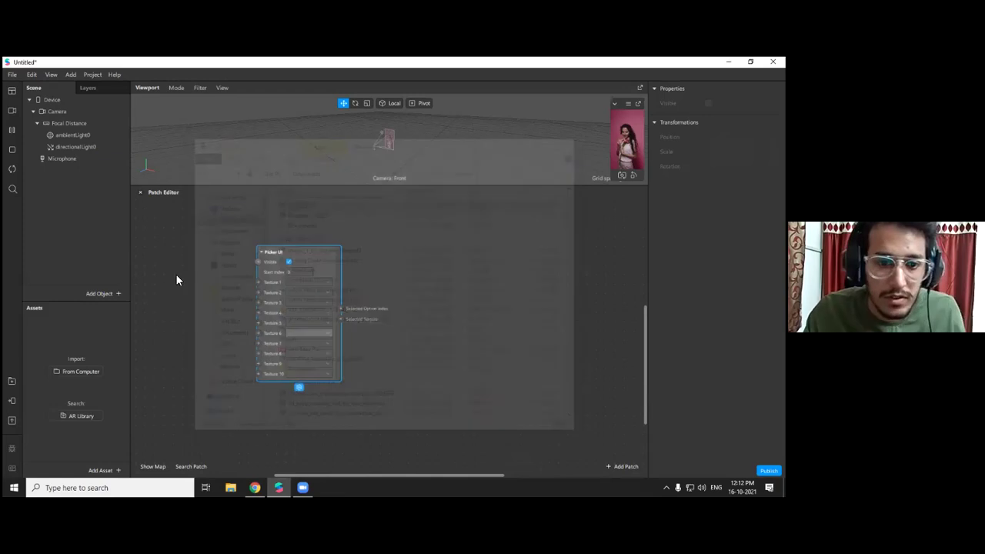
Add a Value patch beside the Picker UI patch and set its type to Color
right_click(176, 275)
text(val)
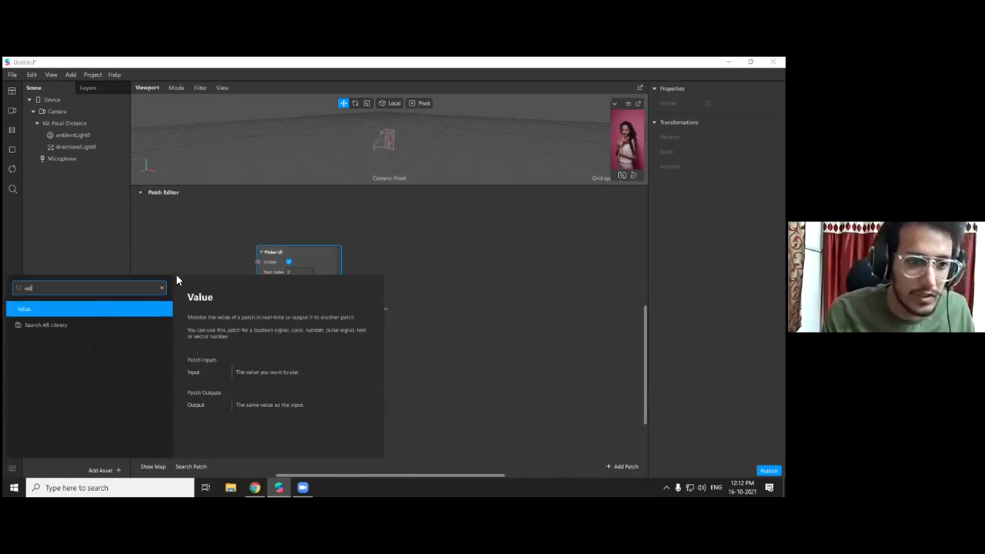
key(Return)
click(197, 282)
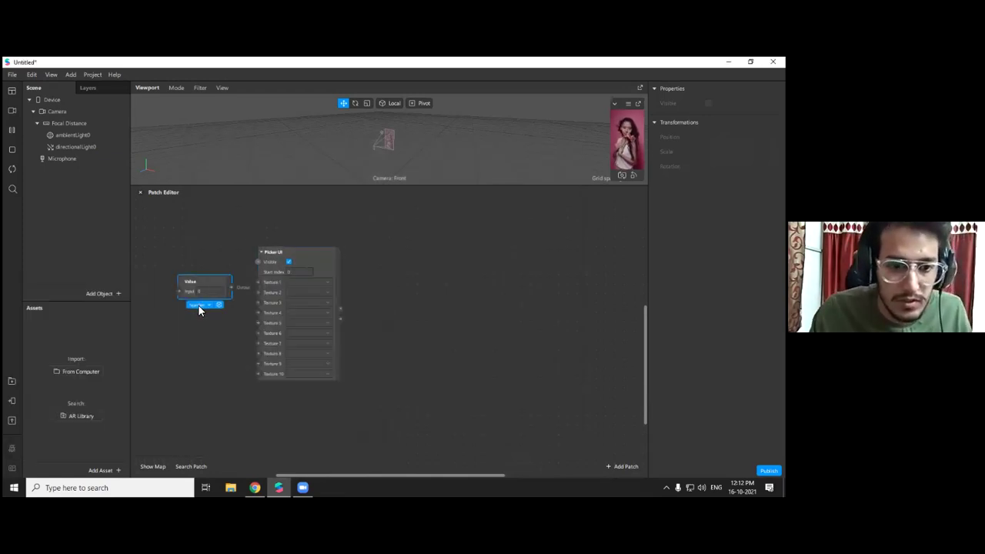
click(198, 308)
click(206, 330)
Set the Value patch's colour to dark red and connect its output to the Picker UI's Texture 1 input
click(201, 291)
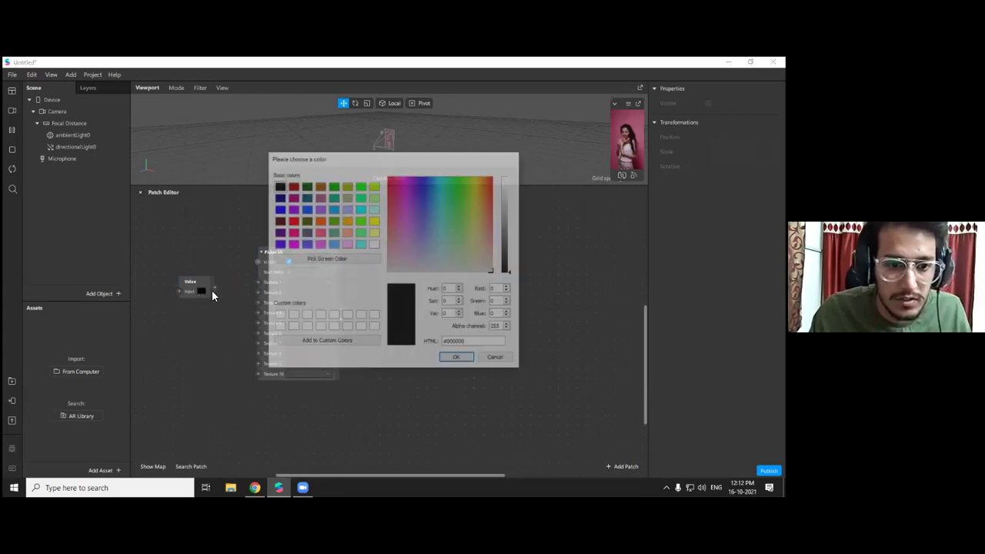
click(292, 189)
click(458, 358)
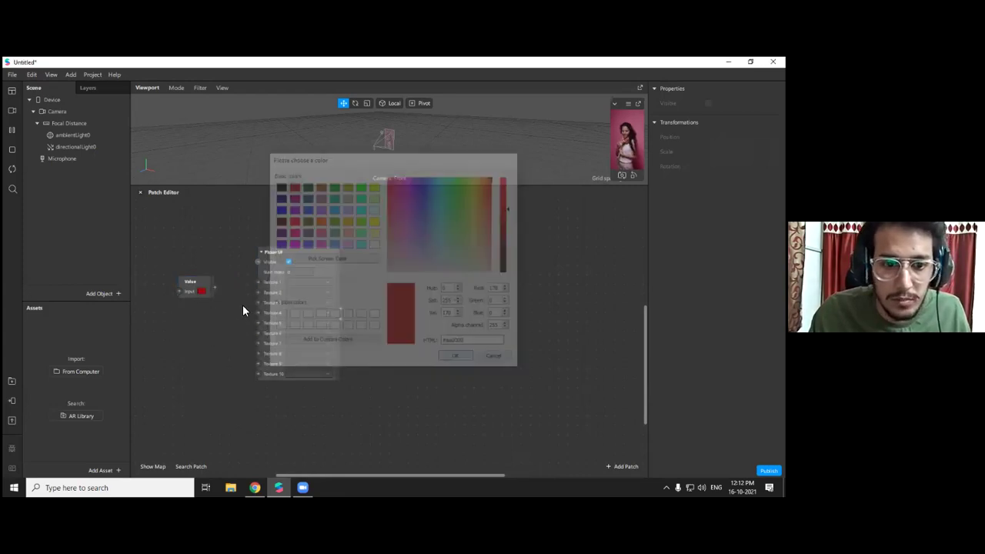
drag(220, 290, 258, 282)
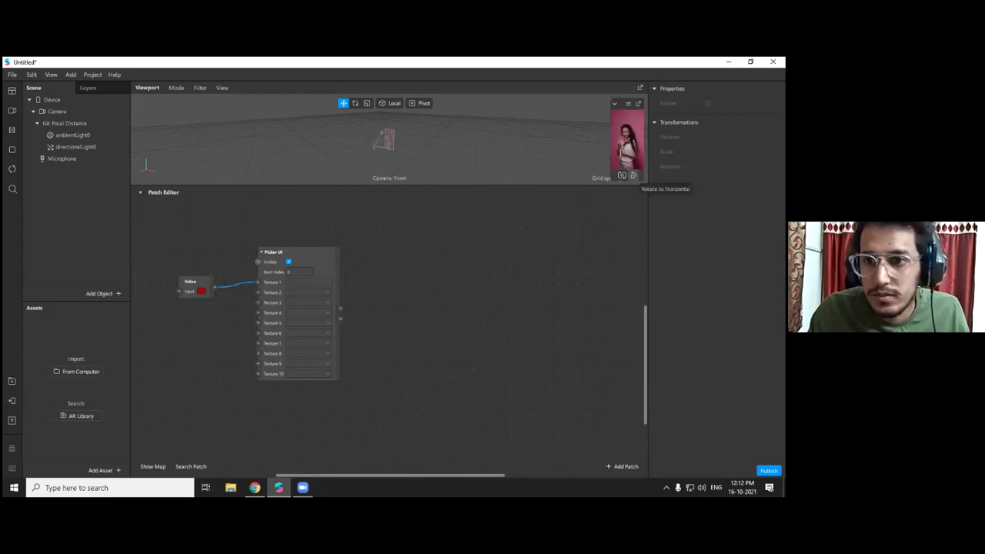
Detach the simulator into its own enlarged window beside the Picker UI patch and restart the effect
click(639, 104)
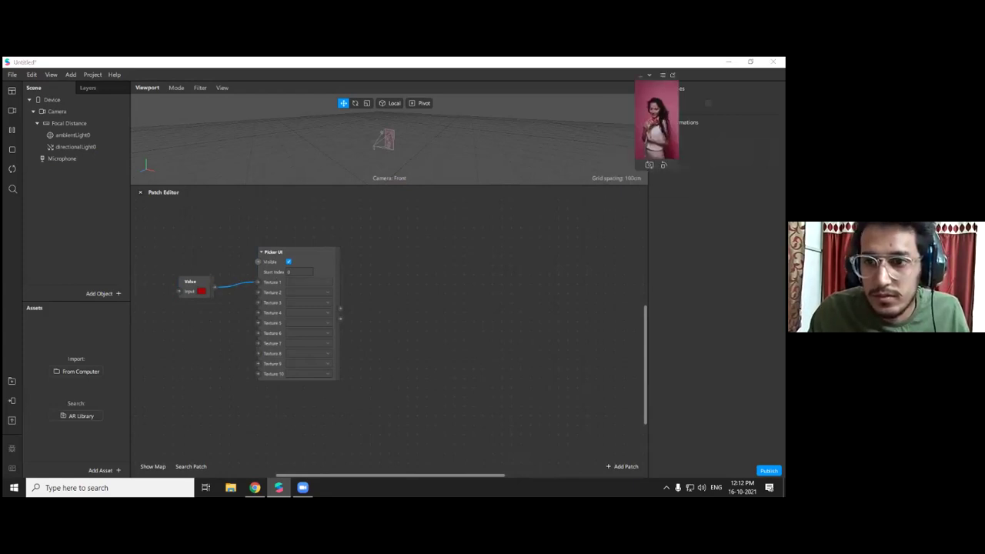
drag(636, 170, 555, 313)
drag(598, 79, 483, 104)
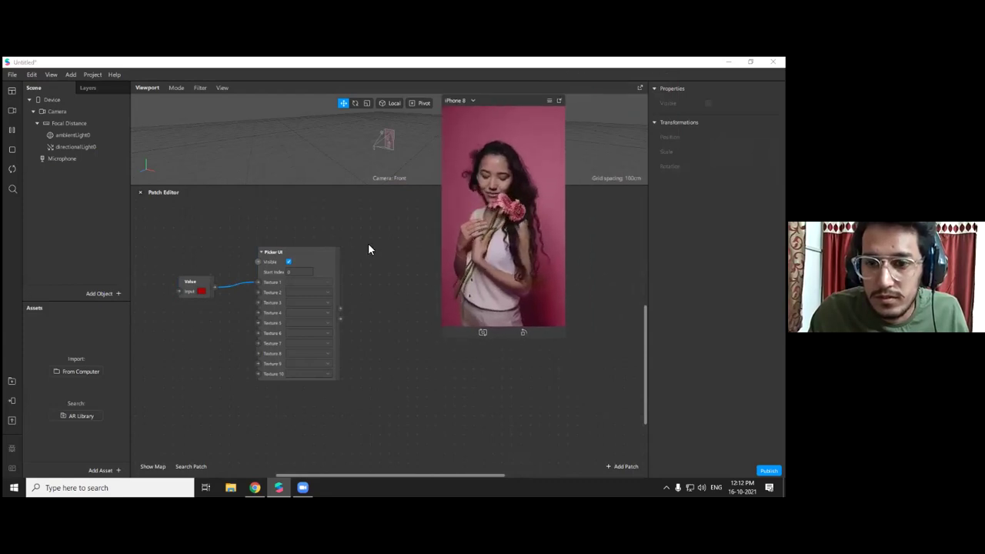
click(11, 168)
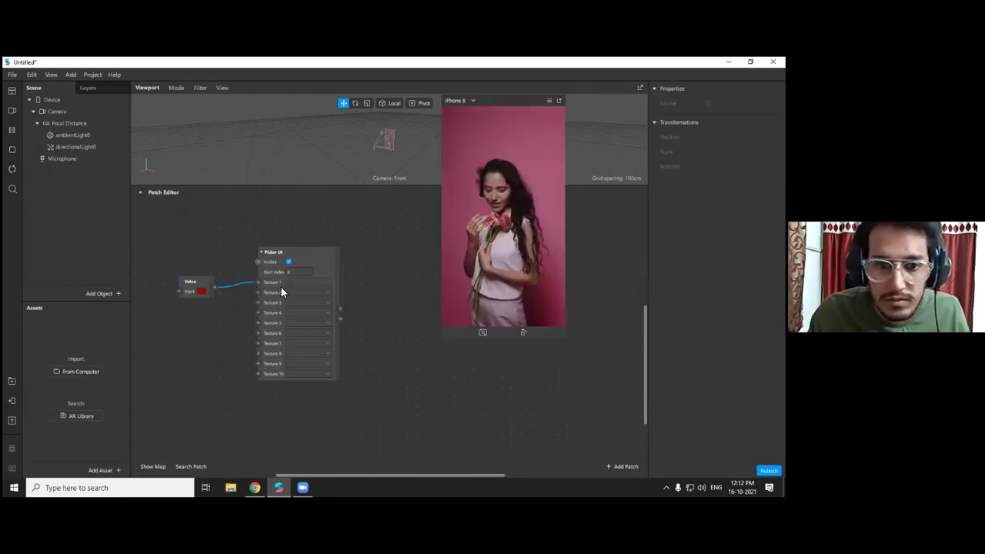
Delete the Value patch from the Patch Editor
right_click(204, 284)
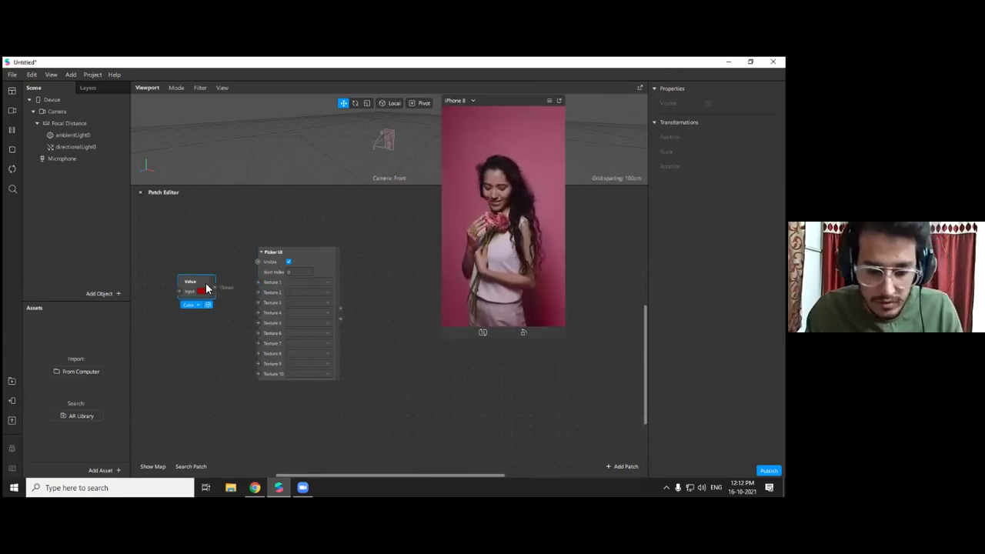
click(206, 305)
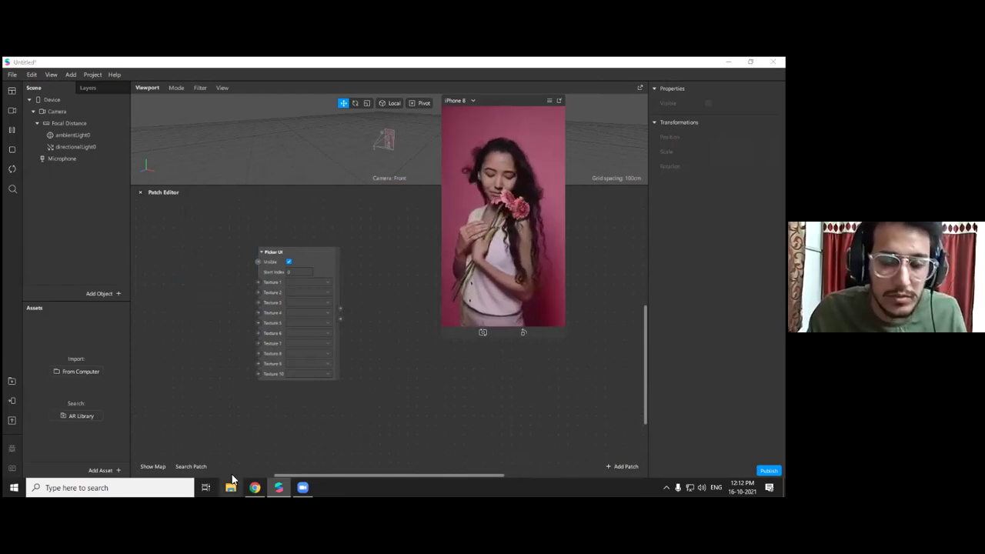
Preview the PngItem_782227 image from the Downloads folder in File Explorer and close the viewer
click(230, 487)
click(231, 219)
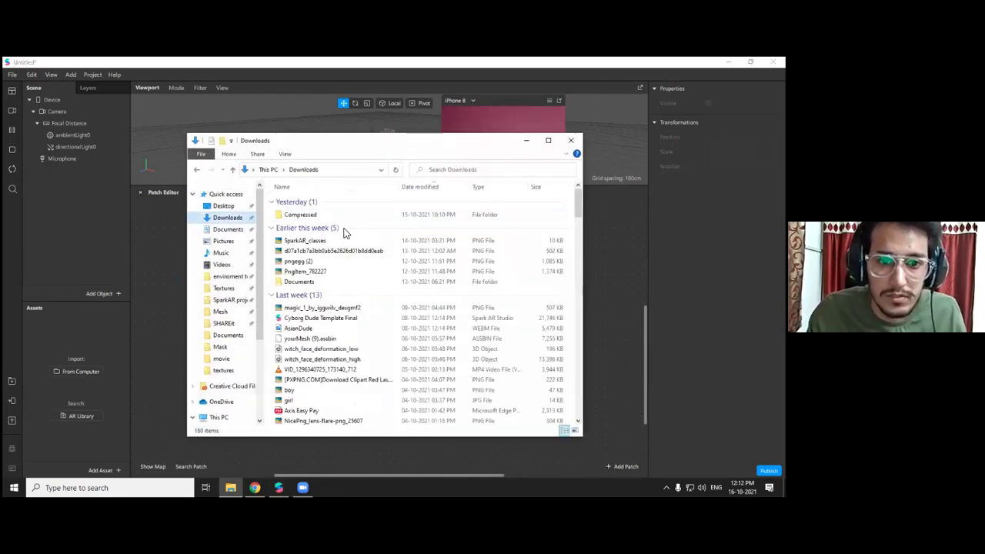
double_click(308, 272)
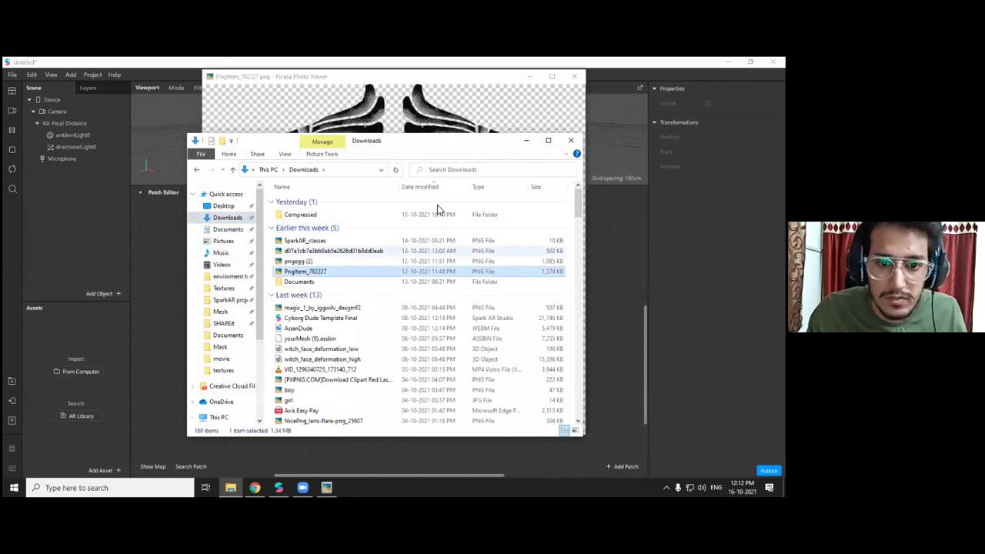
click(574, 77)
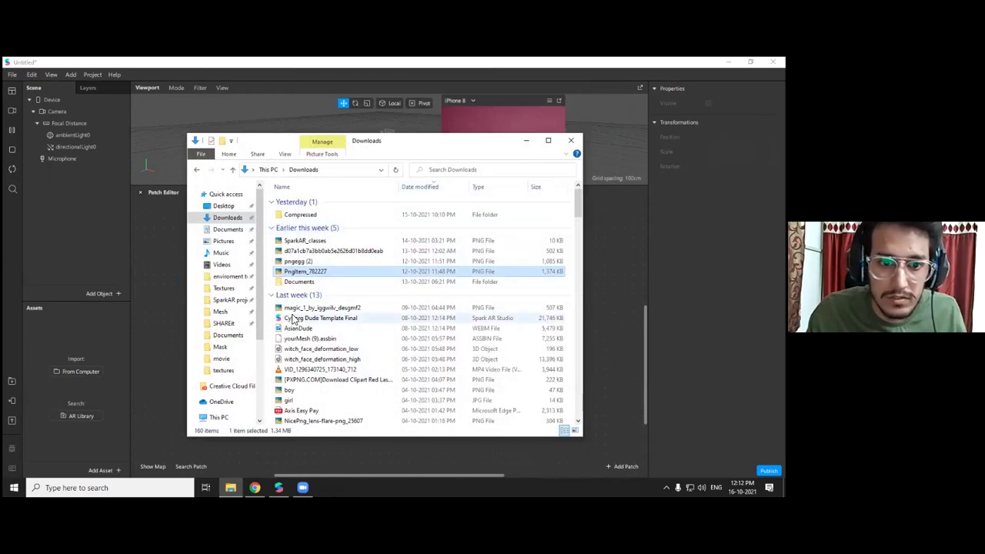
Import the devil_eye image from the enviroment texture folder into the project's assets and return to Spark AR Studio
scroll(321, 339, down, 1)
click(226, 276)
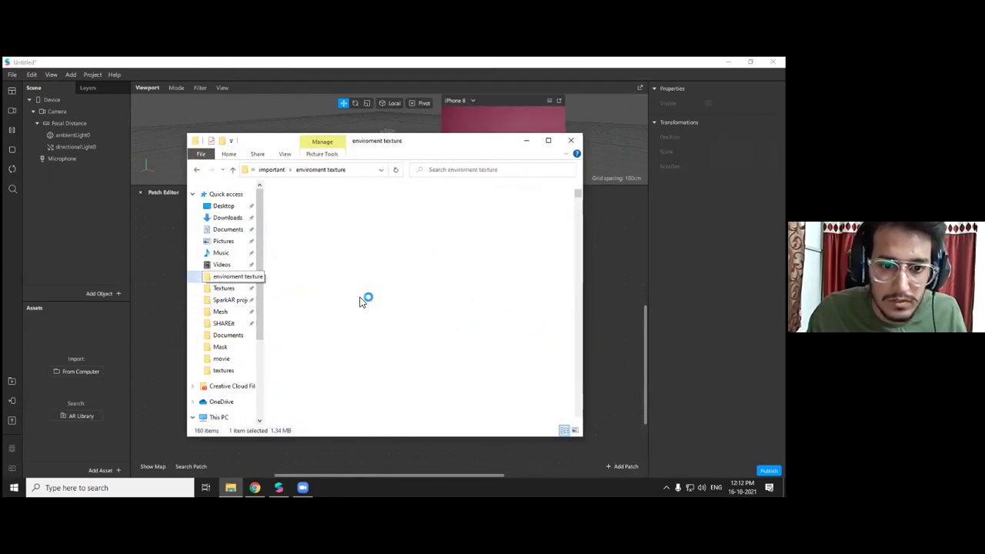
scroll(459, 314, down, 10)
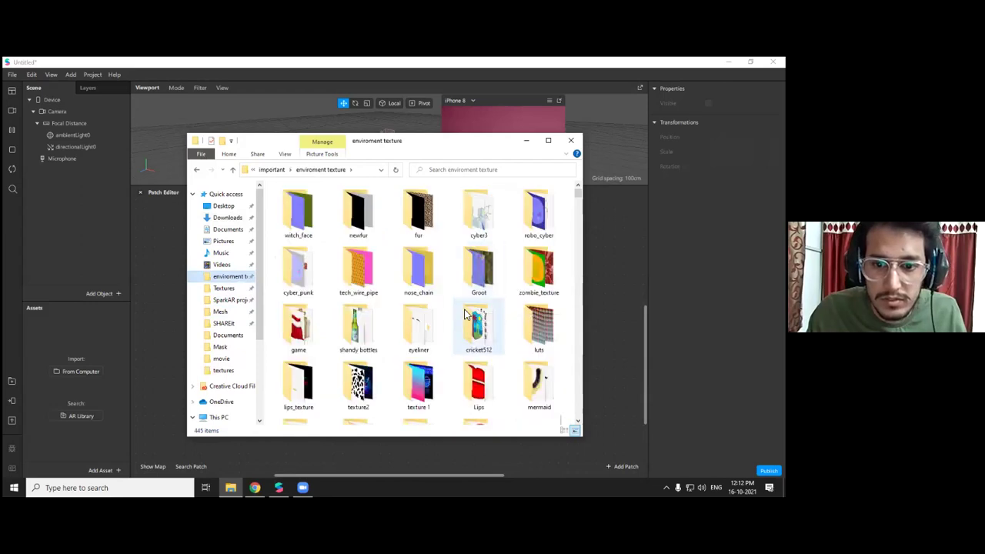
scroll(459, 314, down, 3)
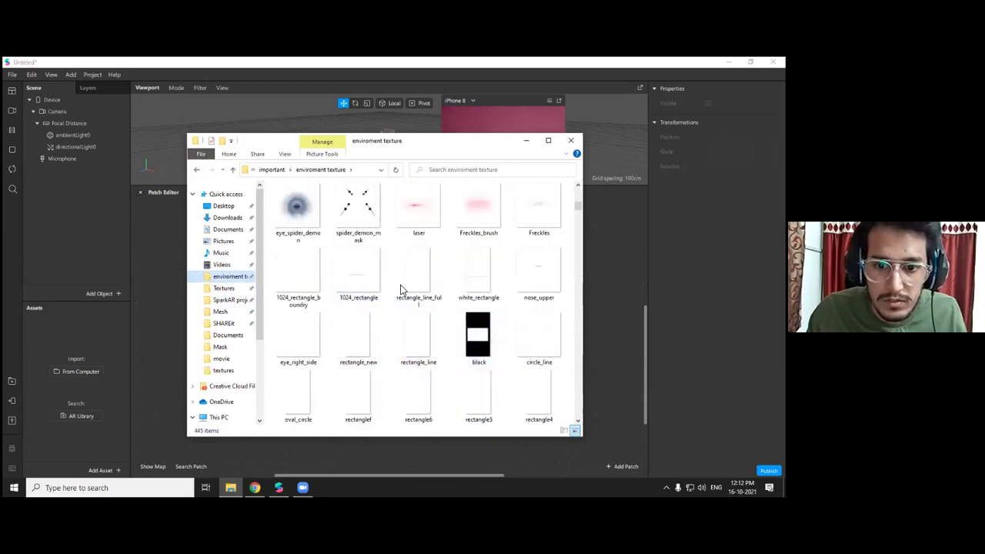
scroll(469, 321, down, 3)
scroll(472, 323, down, 5)
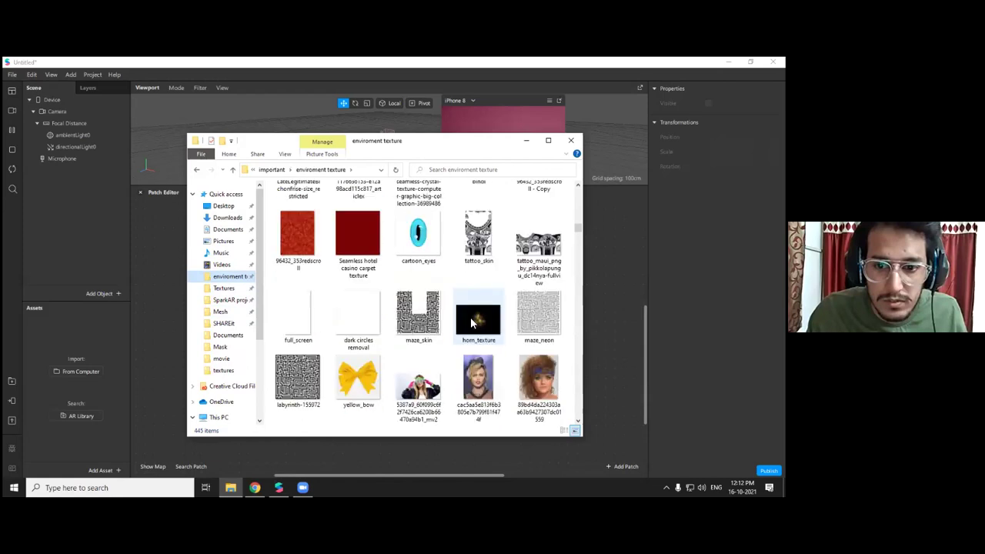
drag(531, 314, 42, 369)
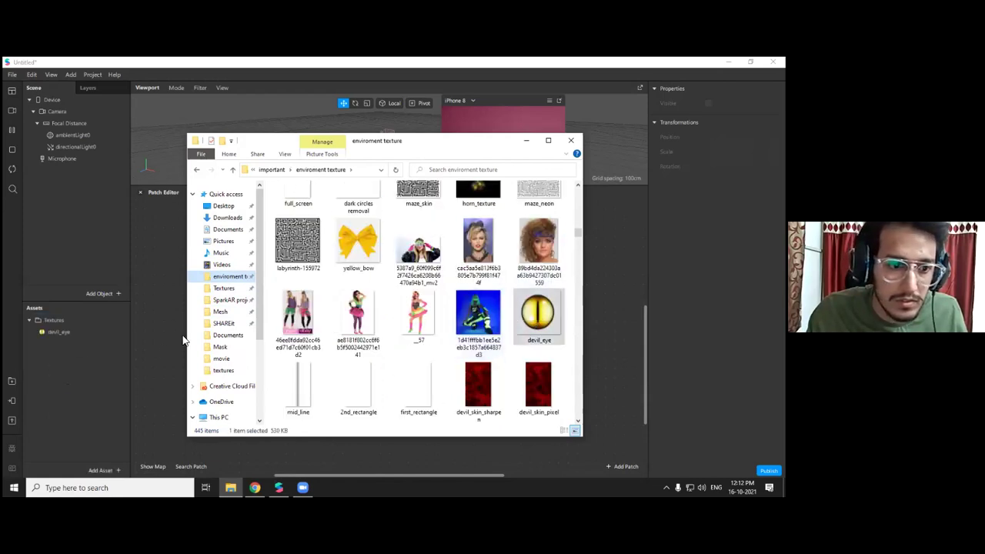
click(152, 313)
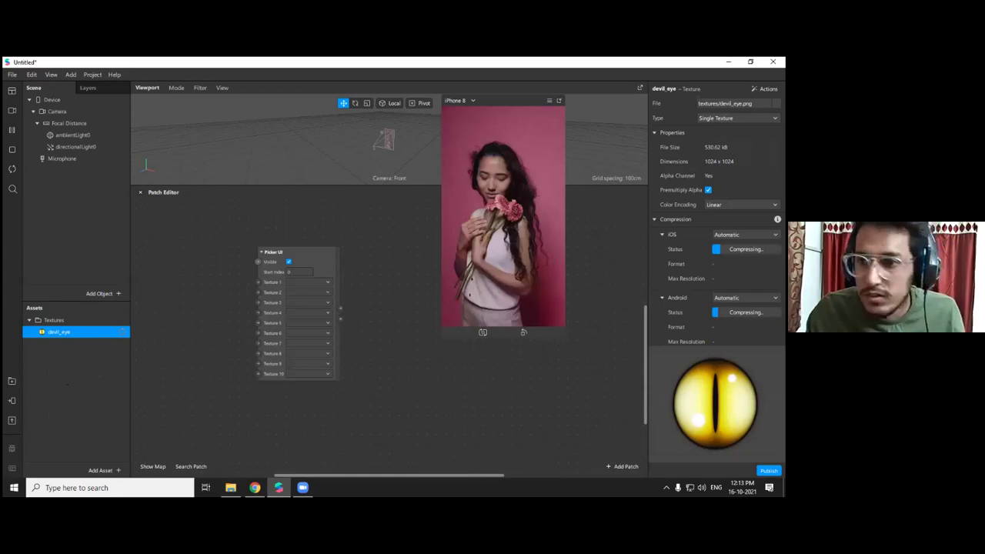
Set the devil_eye texture's compression to None for iOS, Android and Older Android
click(746, 235)
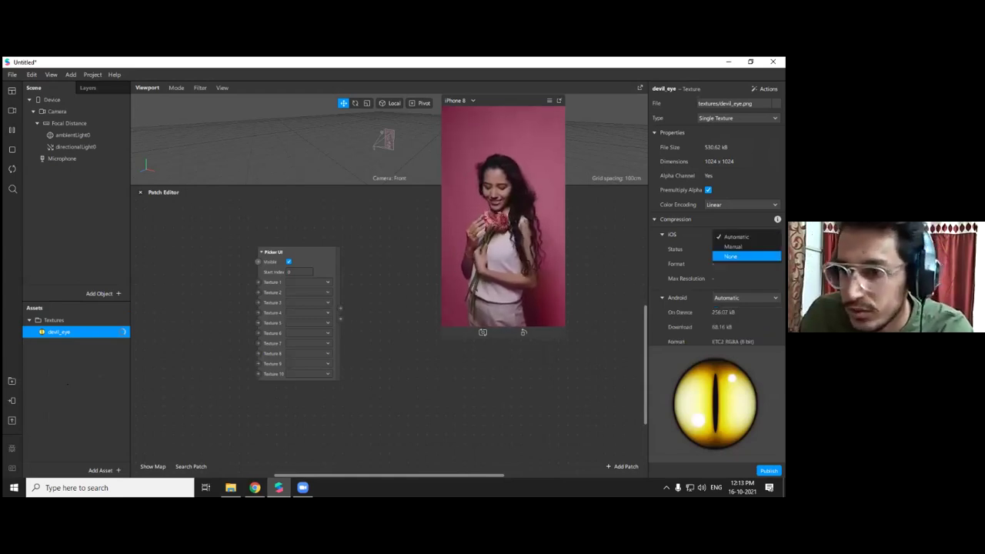
click(730, 256)
click(744, 283)
click(732, 305)
click(744, 332)
click(732, 353)
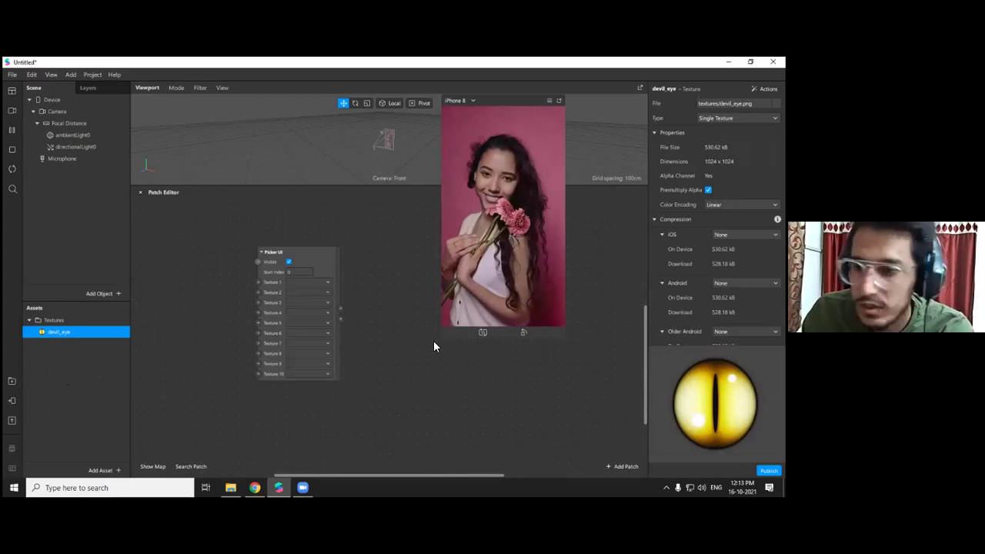
Set the devil_eye texture's compression back to Automatic for iOS, Android and Older Android
click(744, 235)
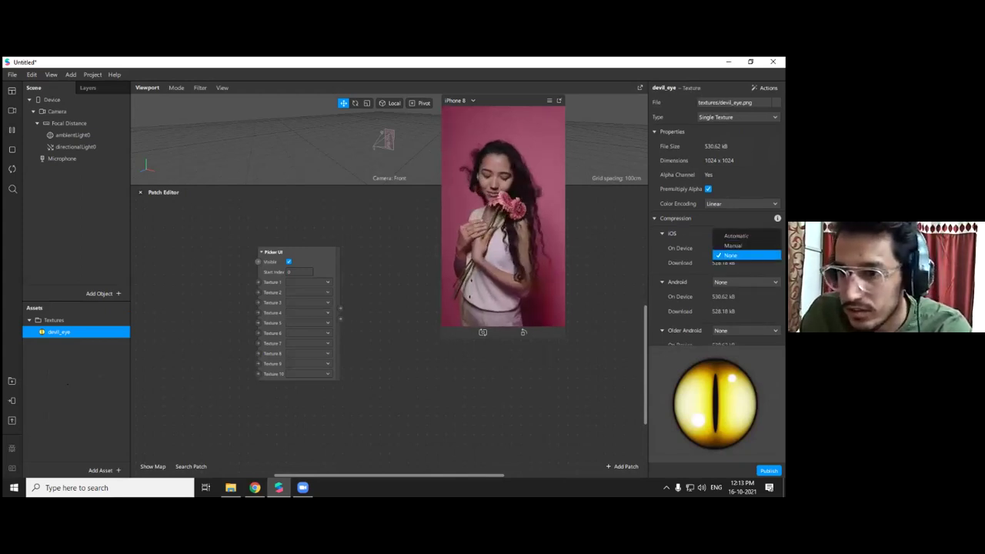
click(730, 236)
click(744, 311)
click(732, 319)
scroll(716, 231, down, 3)
scroll(739, 285, down, 1)
click(744, 266)
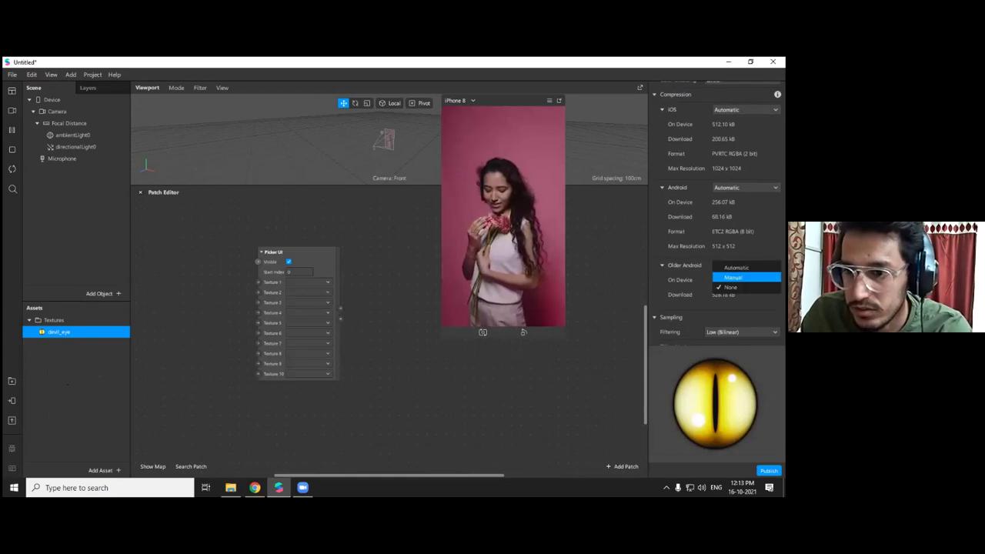
click(732, 268)
Place the devil_eye texture in the Patch Editor and connect it to the Picker UI's Texture 1 input
drag(126, 329, 253, 273)
drag(144, 291, 259, 283)
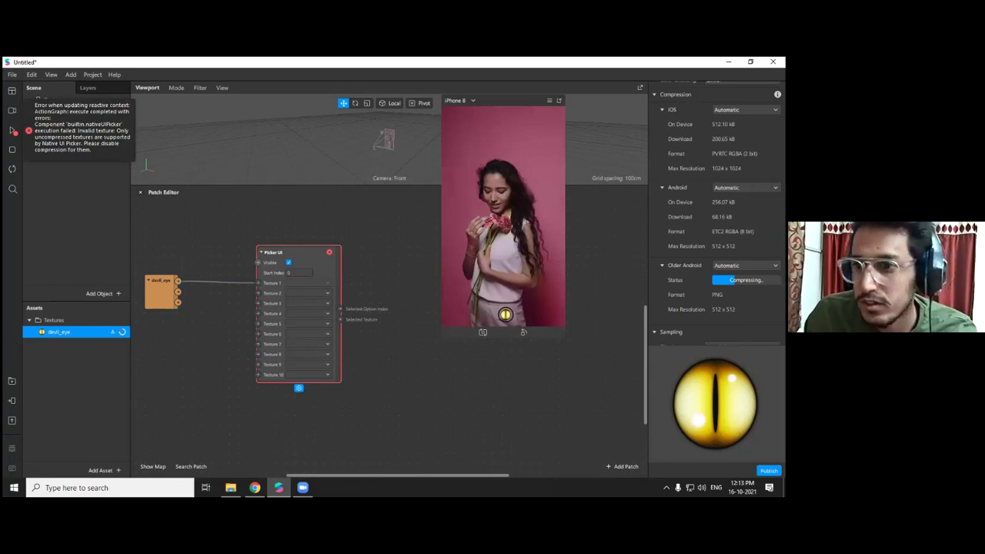
Set the devil_eye texture's compression to None for Older Android, Android and iOS
scroll(744, 163, down, 3)
click(745, 161)
click(745, 161)
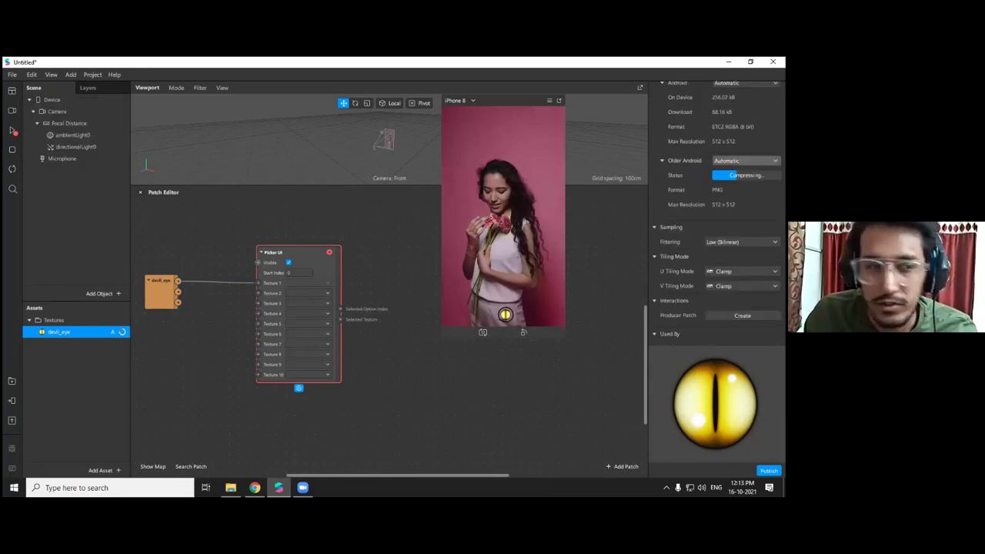
click(745, 161)
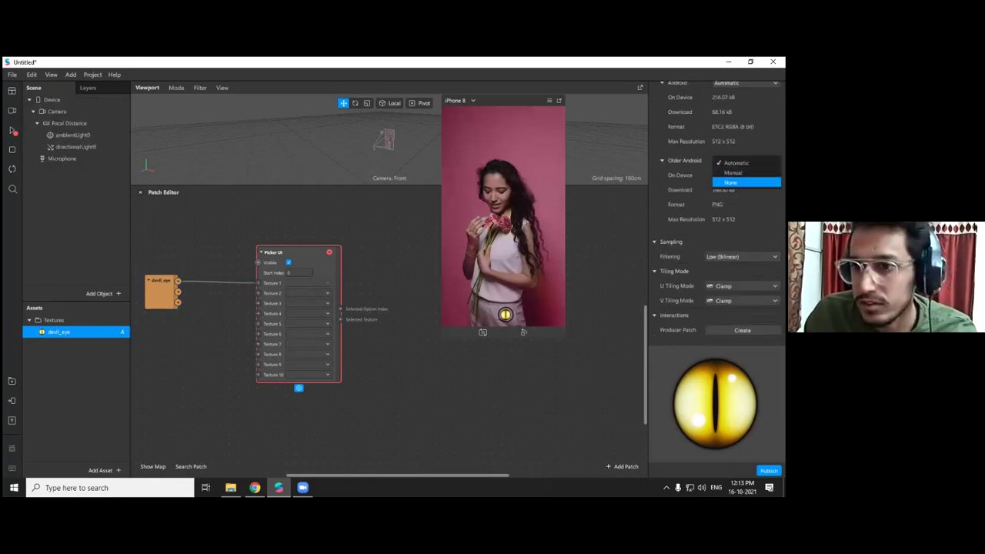
click(739, 183)
scroll(741, 225, up, 3)
click(744, 222)
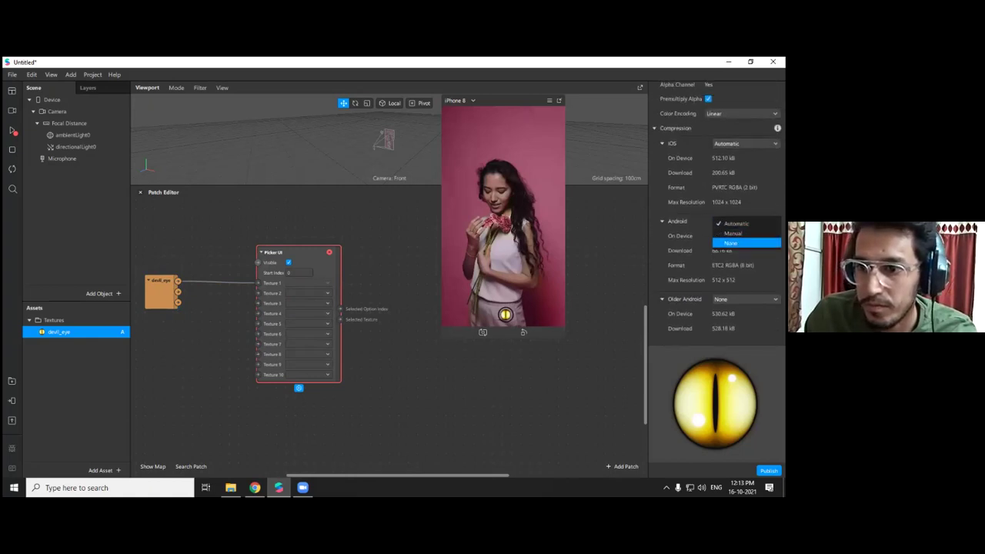
click(745, 242)
click(745, 144)
click(739, 165)
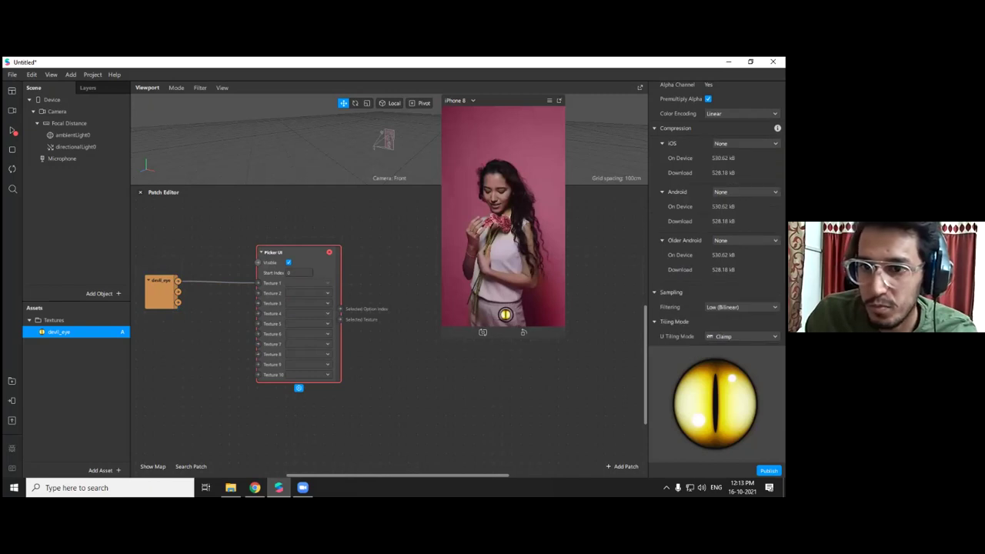
Enlarge the simulator preview and resume the effect's playback to test the Picker UI with the uncompressed texture
drag(442, 335, 403, 357)
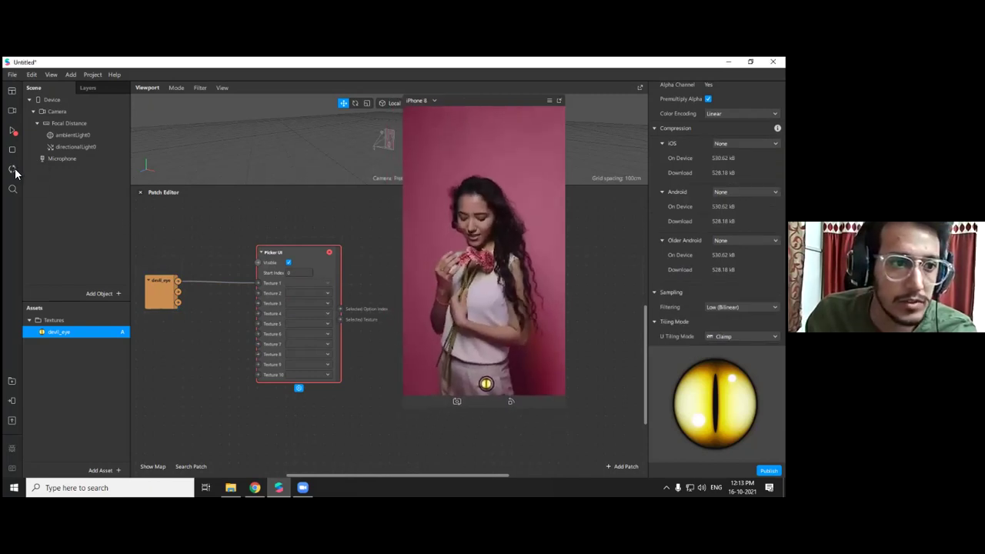
click(11, 131)
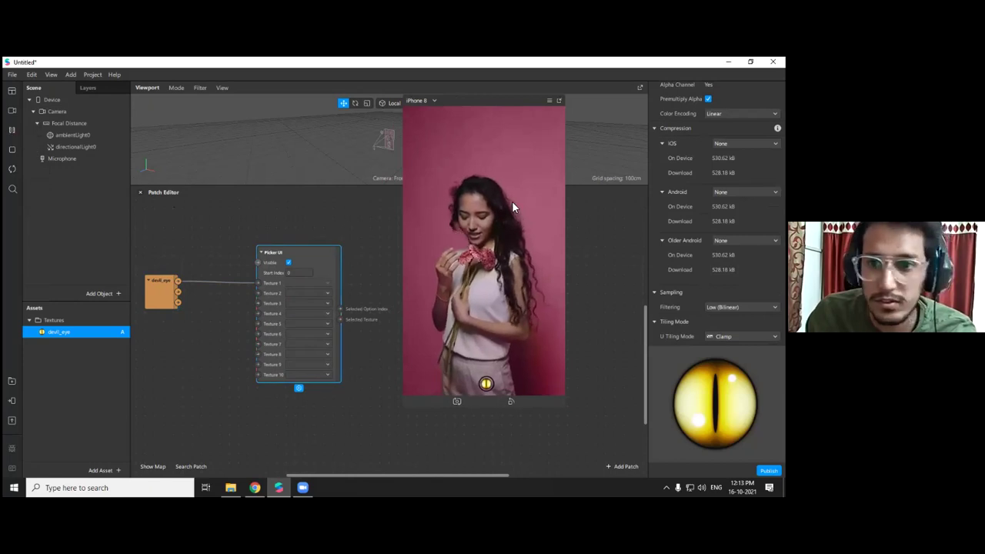
drag(472, 100, 411, 95)
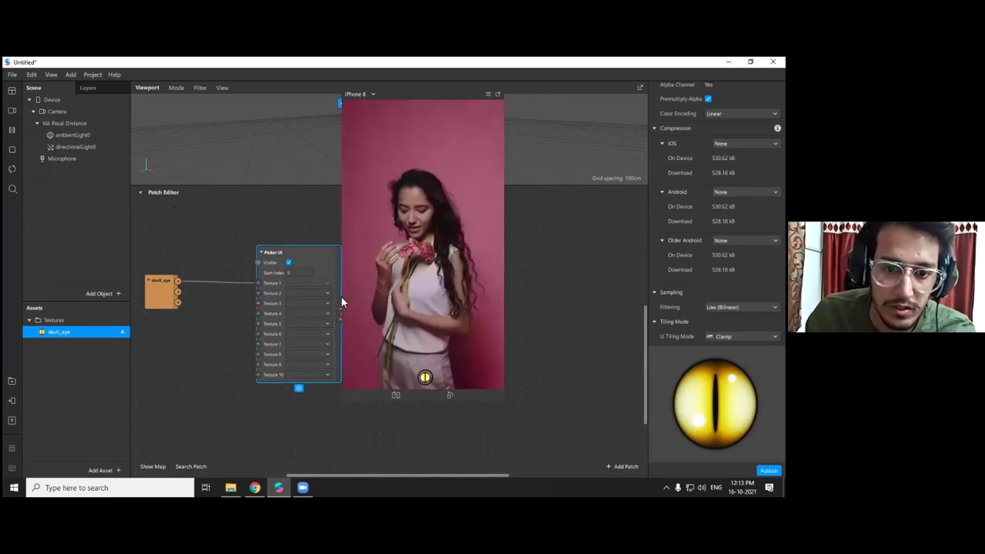
drag(416, 96, 475, 94)
Delete the Picker UI and devil_eye patches, and remove the devil_eye texture from both the assets and the project folder
drag(376, 442, 163, 263)
key(Delete)
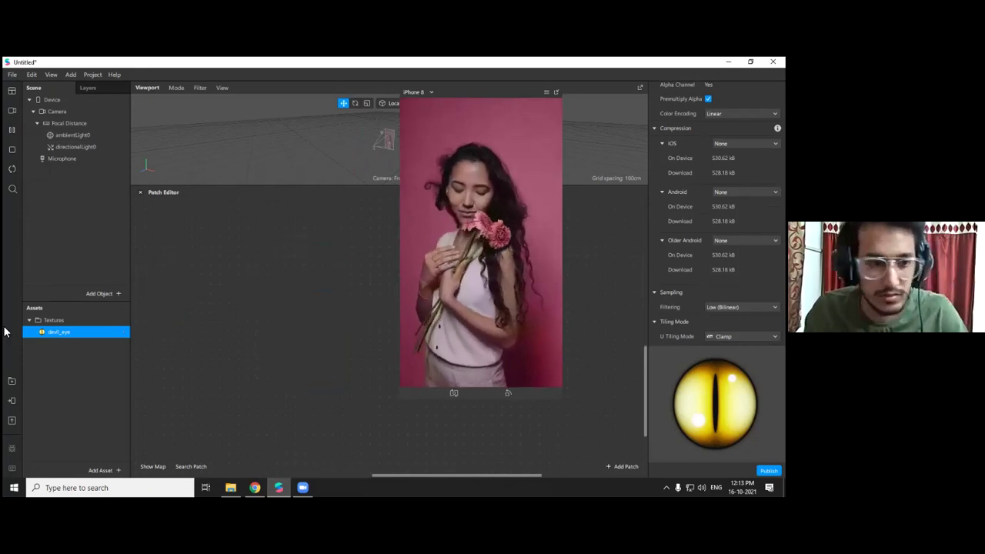
double_click(52, 334)
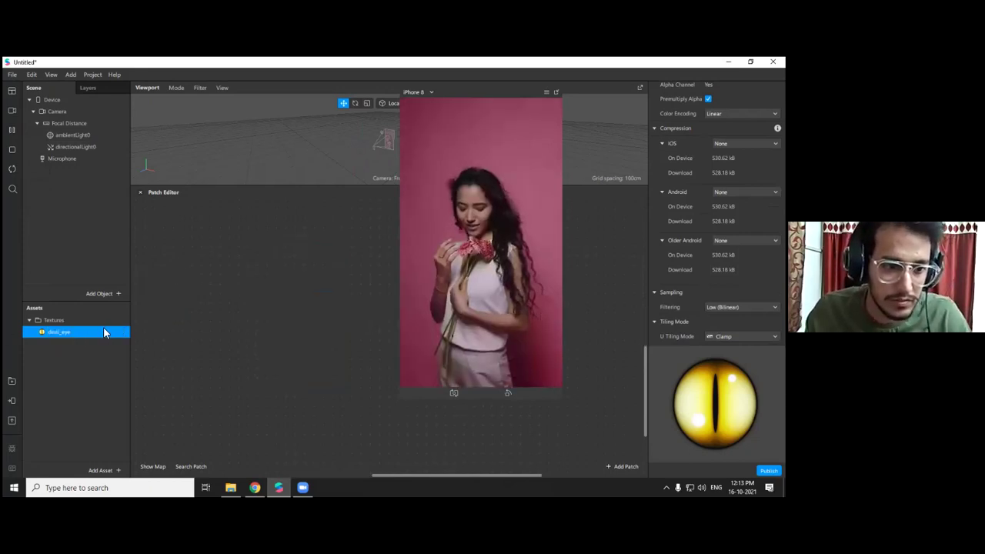
right_click(87, 332)
click(111, 333)
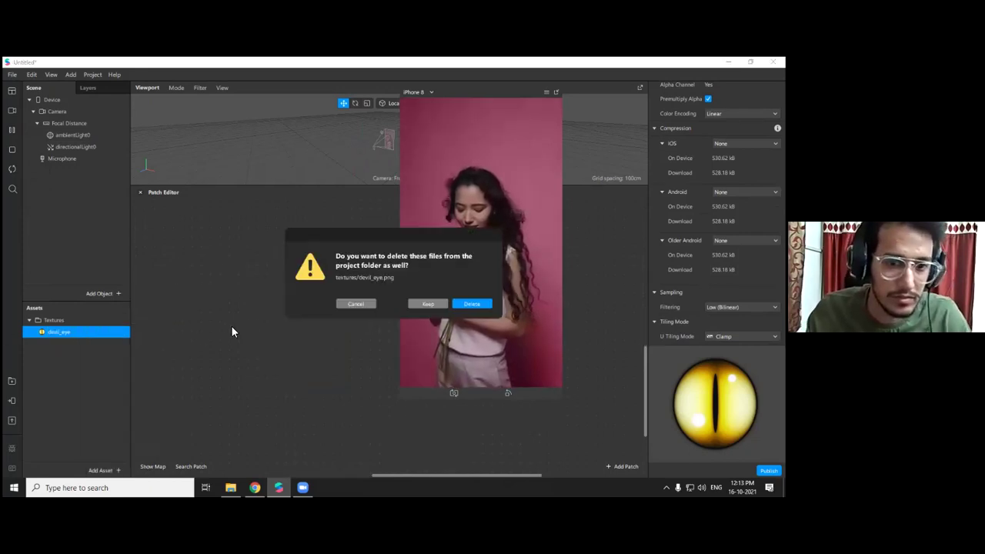
click(471, 301)
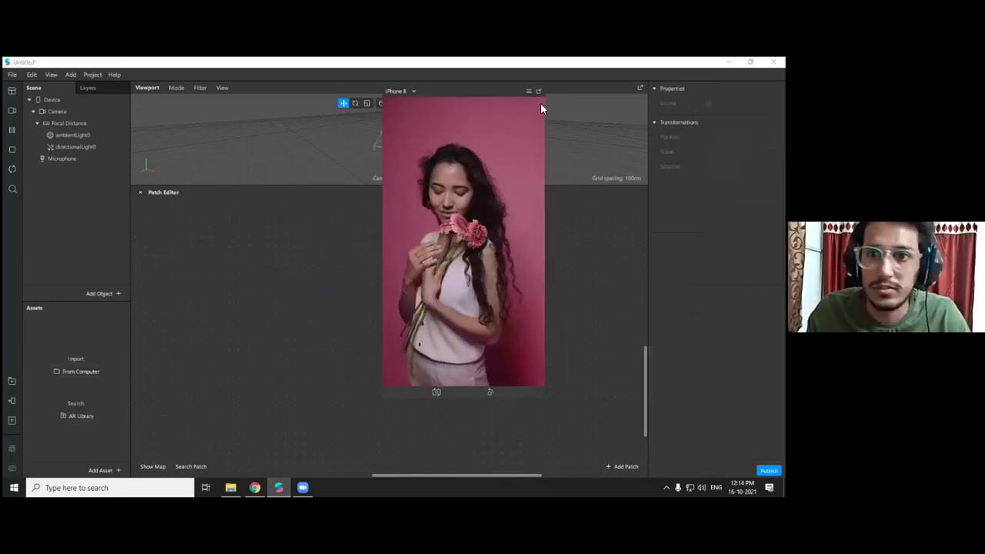
Return the detached simulator preview to the viewport's corner and hide the Patch Editor
click(639, 88)
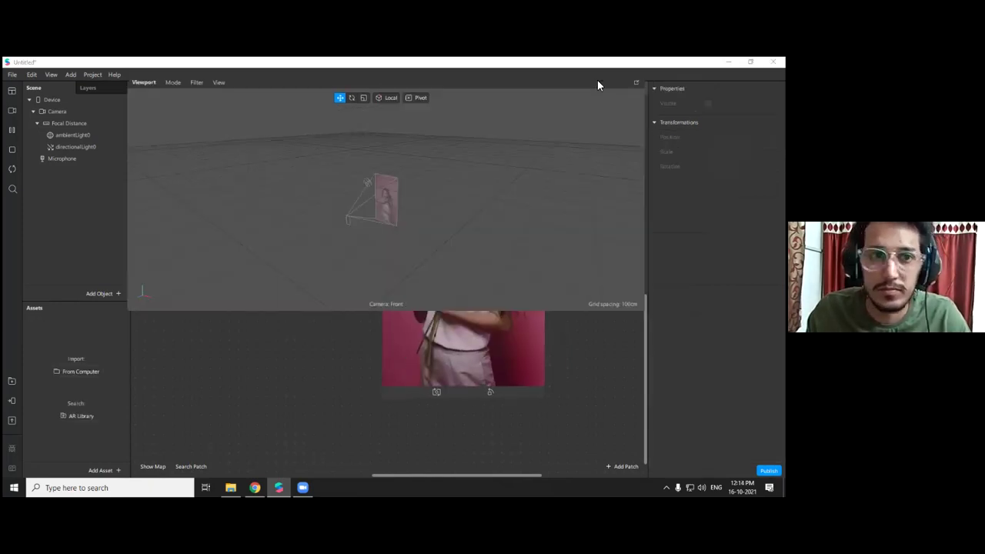
click(638, 85)
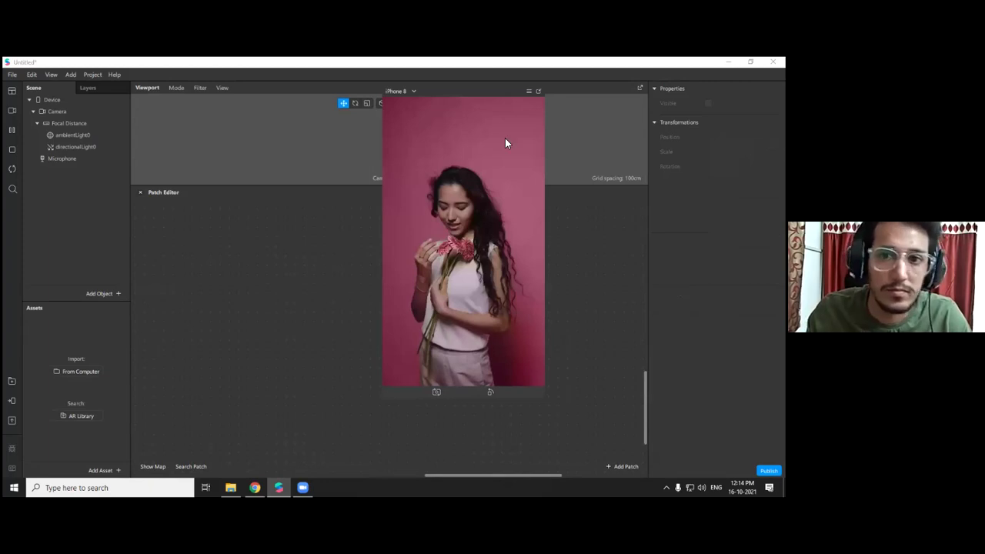
click(538, 92)
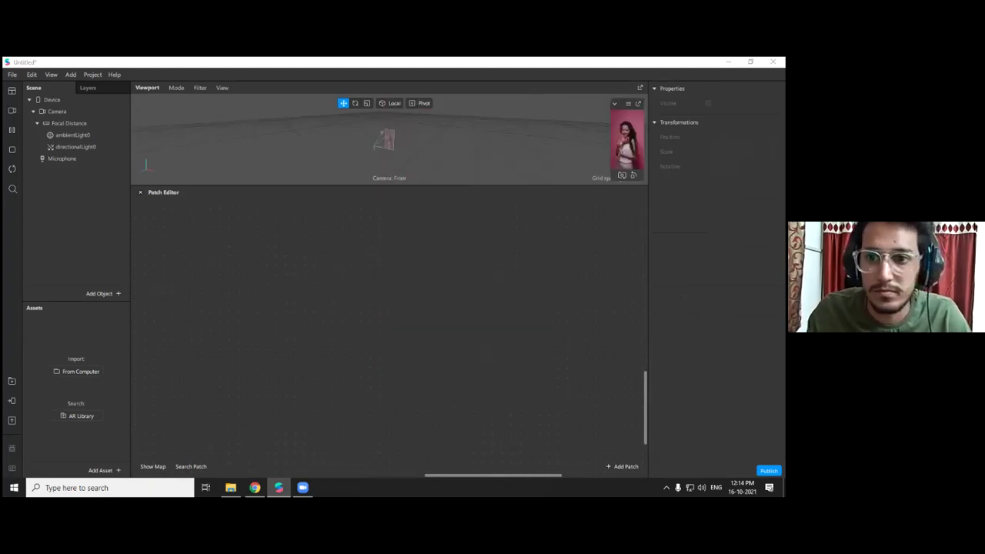
click(53, 74)
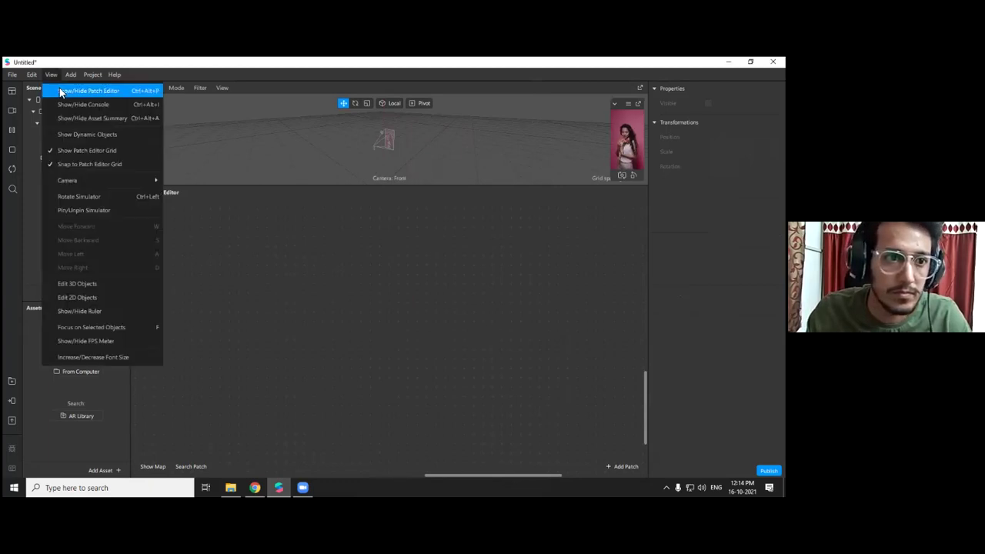
click(66, 92)
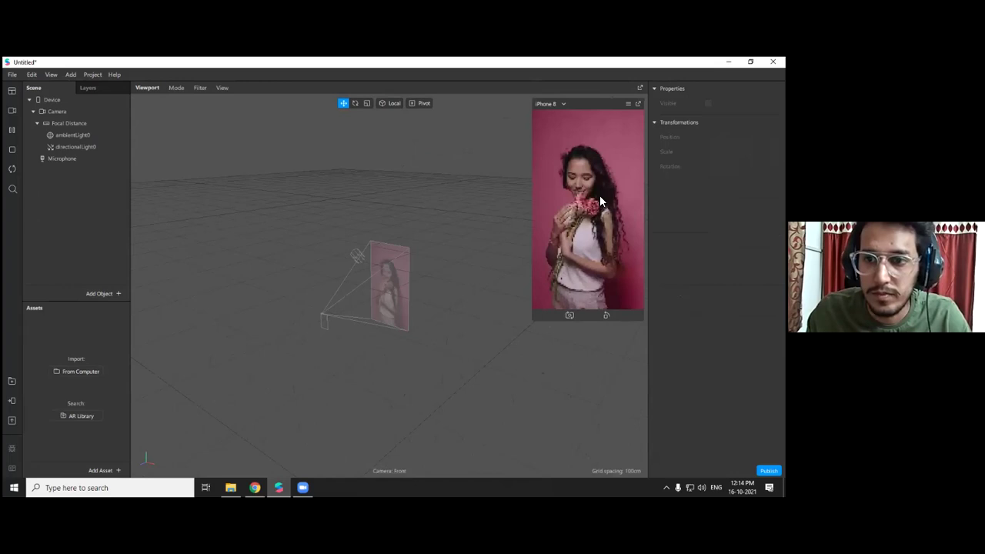
double_click(598, 99)
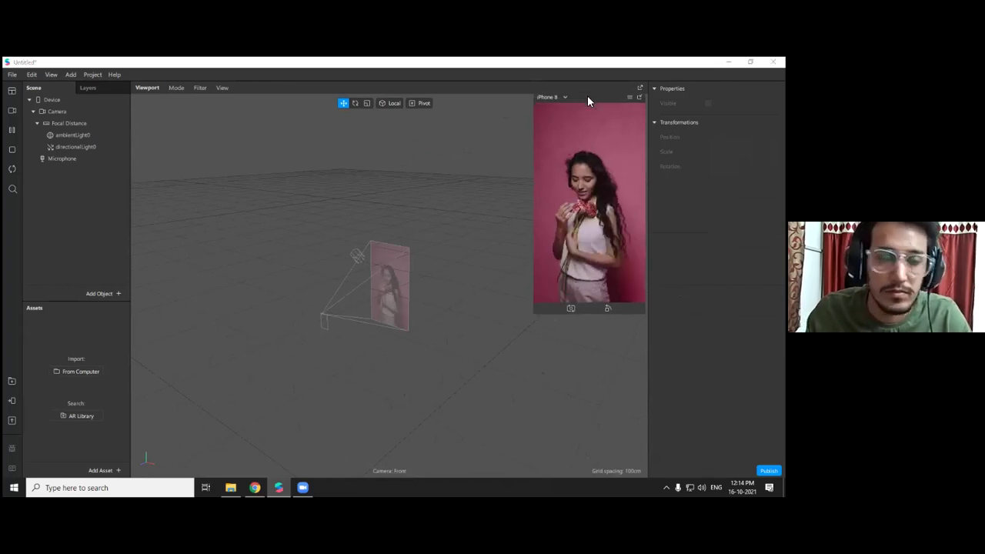
Enable Facebook as a target platform in the project properties, keeping Instagram (sharing) selected with the Camera option
click(84, 74)
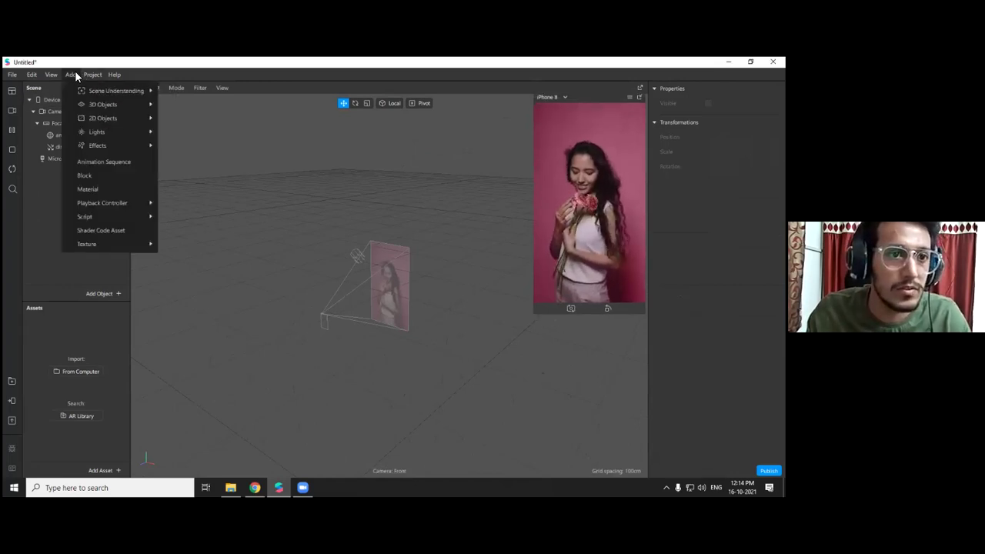
mouse_move(71, 71)
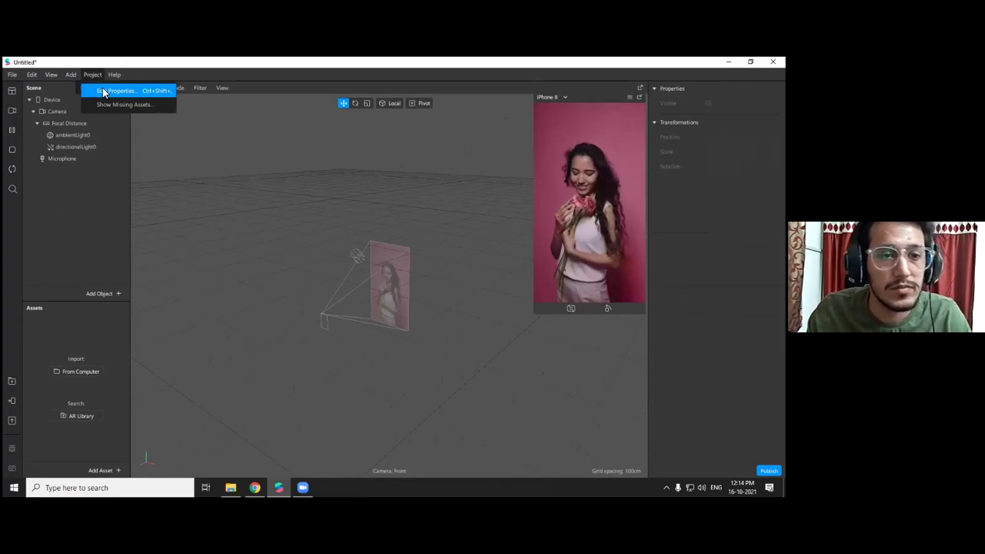
click(101, 90)
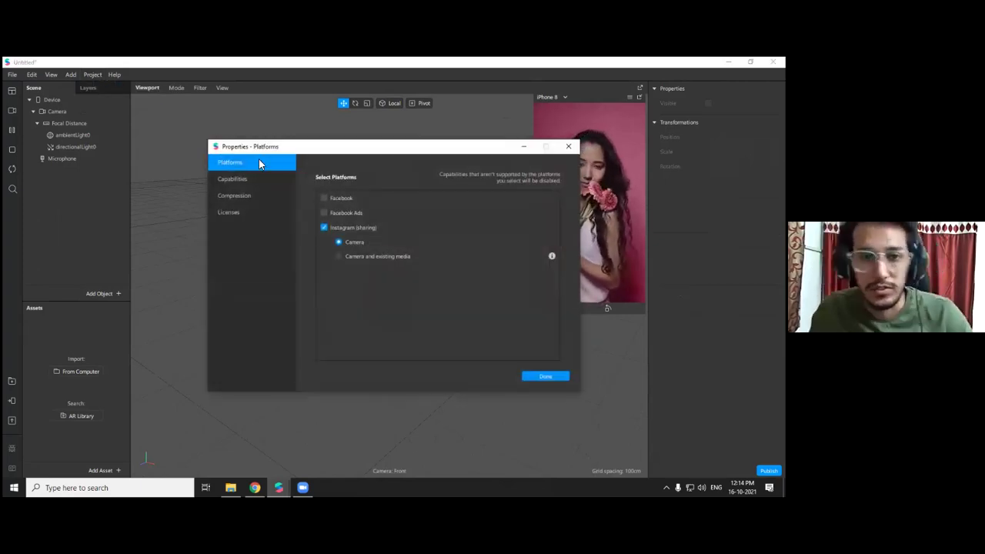
click(326, 202)
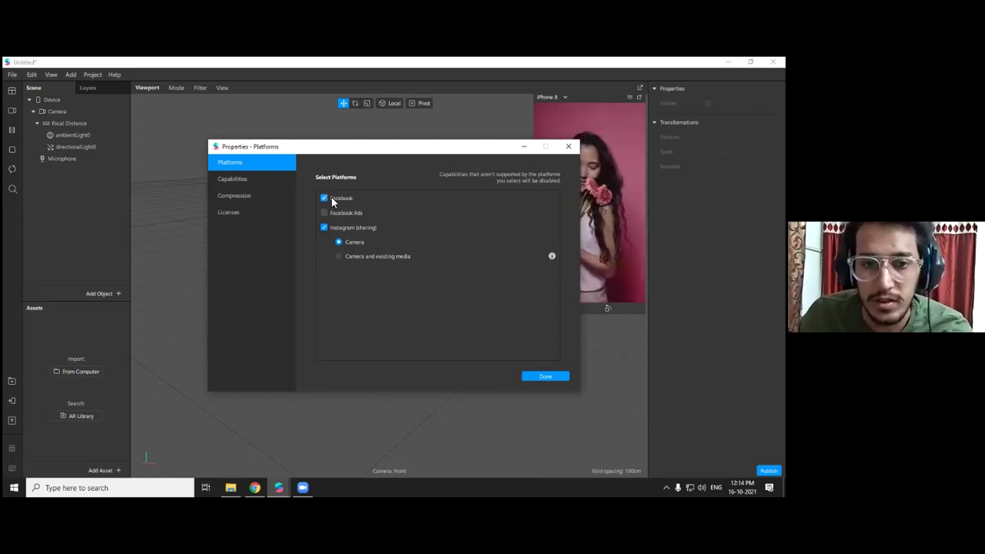
click(324, 228)
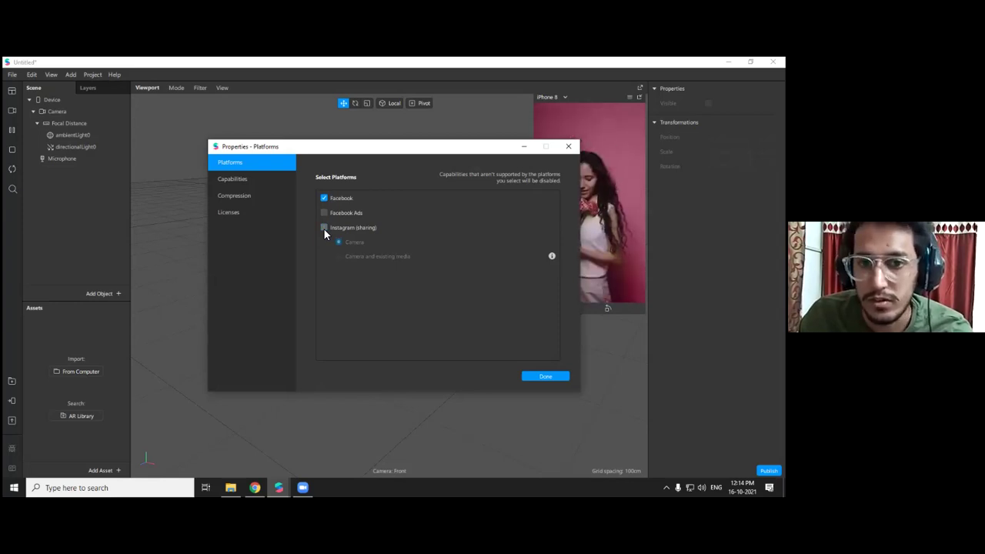
click(324, 228)
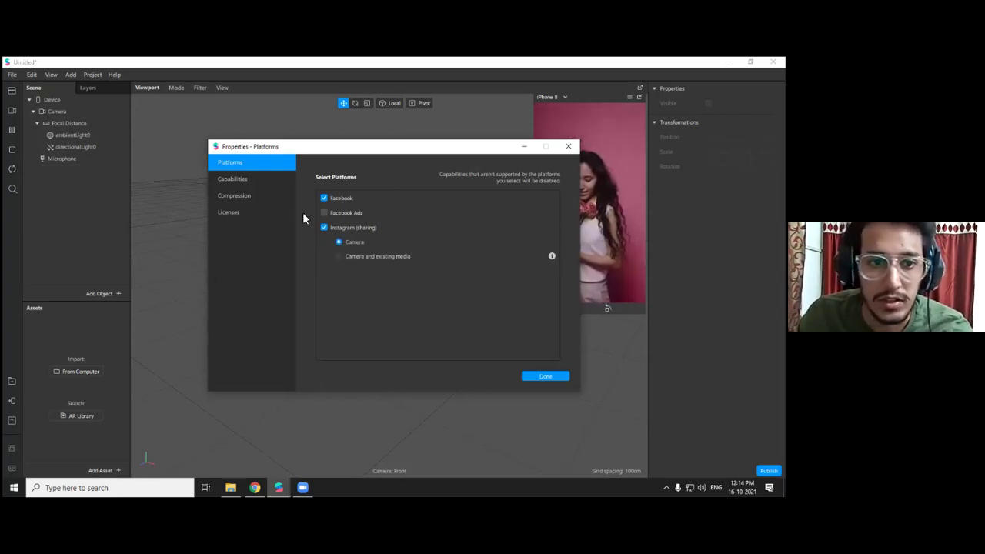
Examine the project's Compression properties, including the default method and resolution options, and look at the Licenses section
click(260, 178)
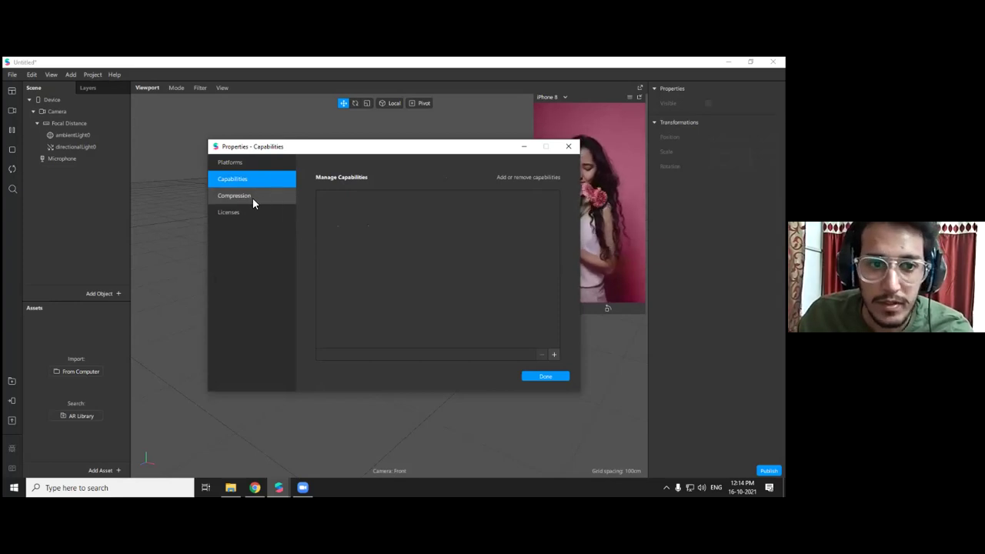
click(253, 202)
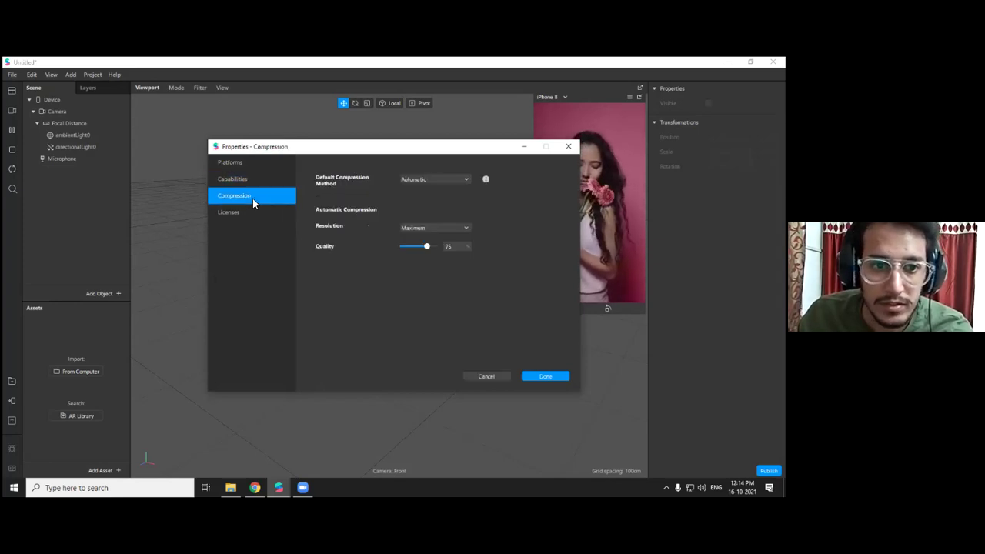
click(464, 227)
click(497, 215)
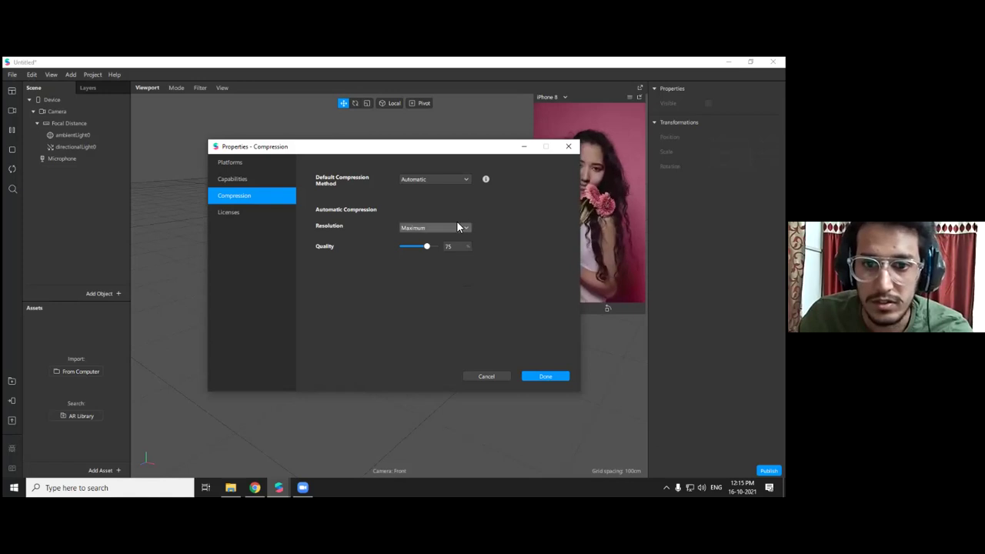
click(460, 178)
click(462, 181)
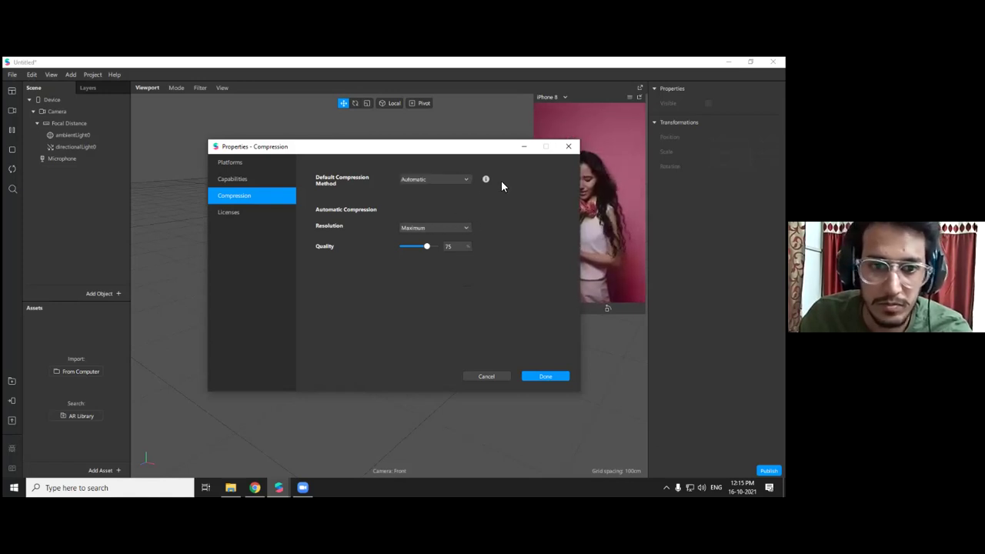
click(281, 214)
Browse the list of capabilities that can be added to the project, then close the project properties without adding any
click(260, 179)
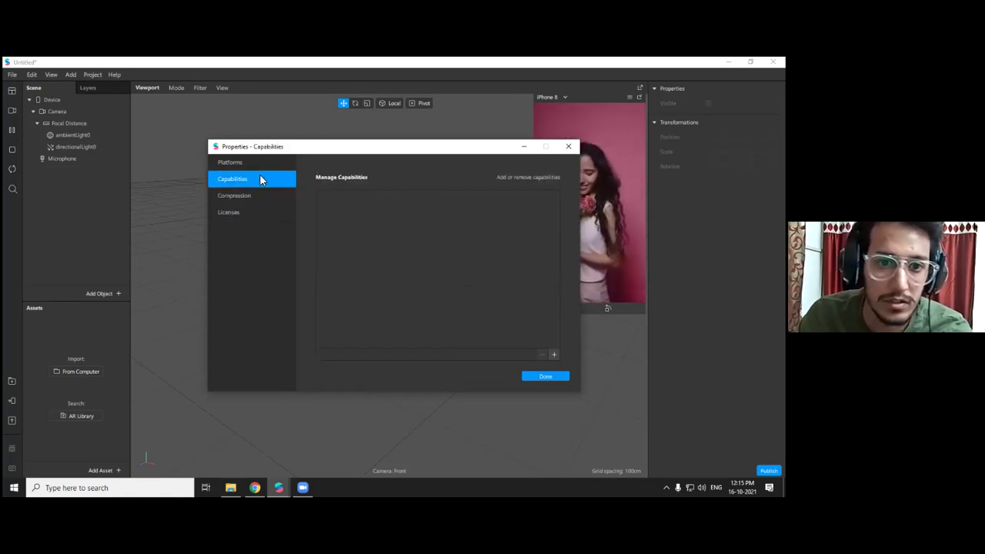
click(554, 354)
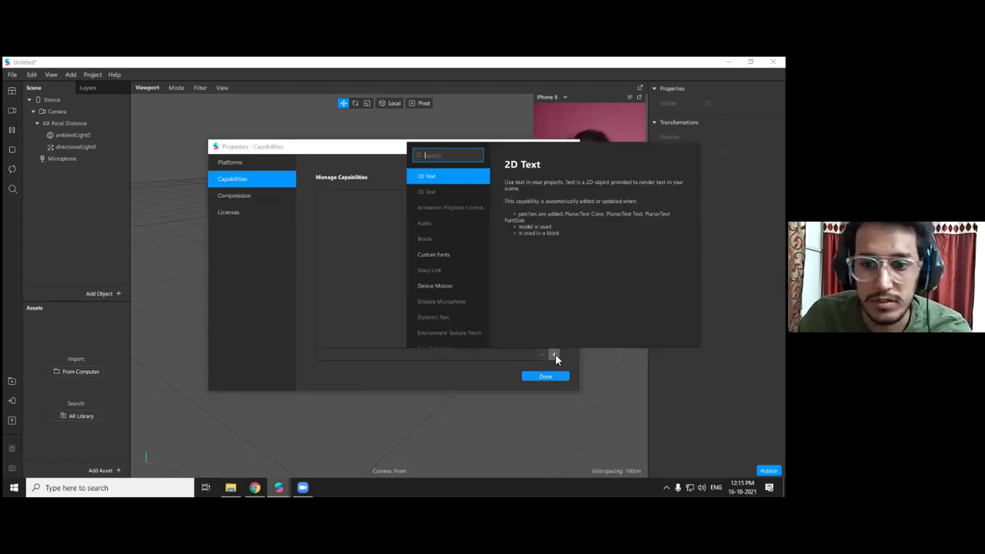
scroll(454, 256, down, 3)
scroll(462, 251, up, 3)
scroll(463, 255, down, 3)
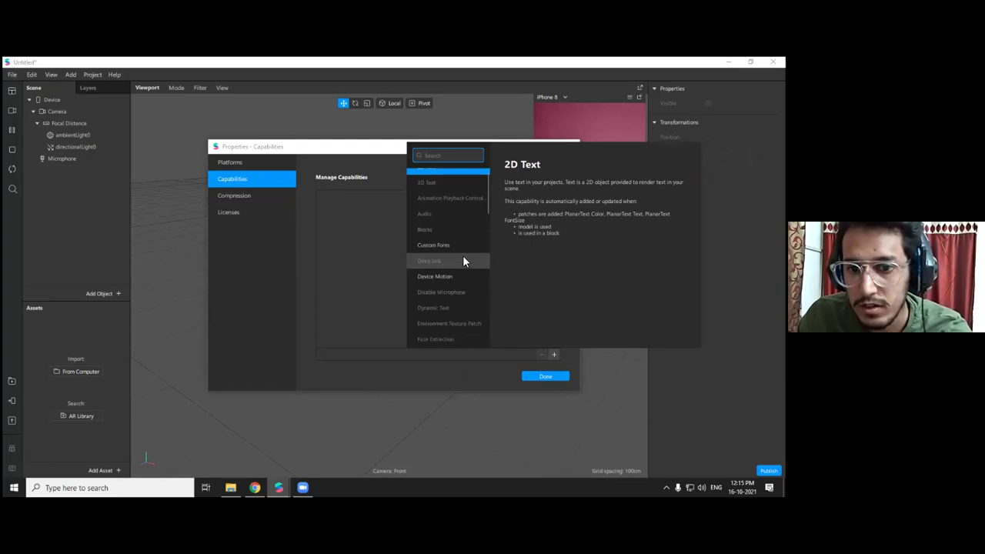
scroll(462, 254, up, 3)
scroll(462, 241, down, 5)
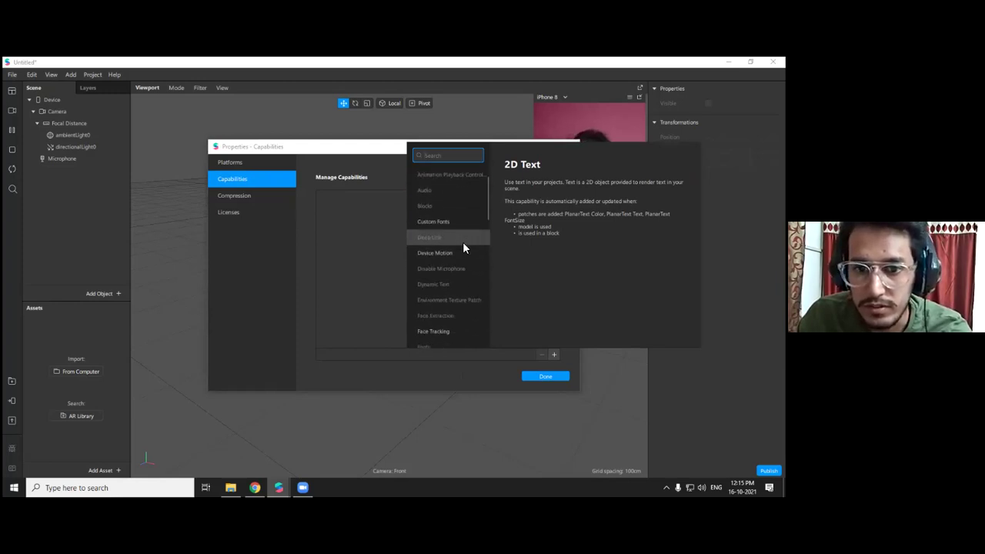
scroll(463, 242, down, 8)
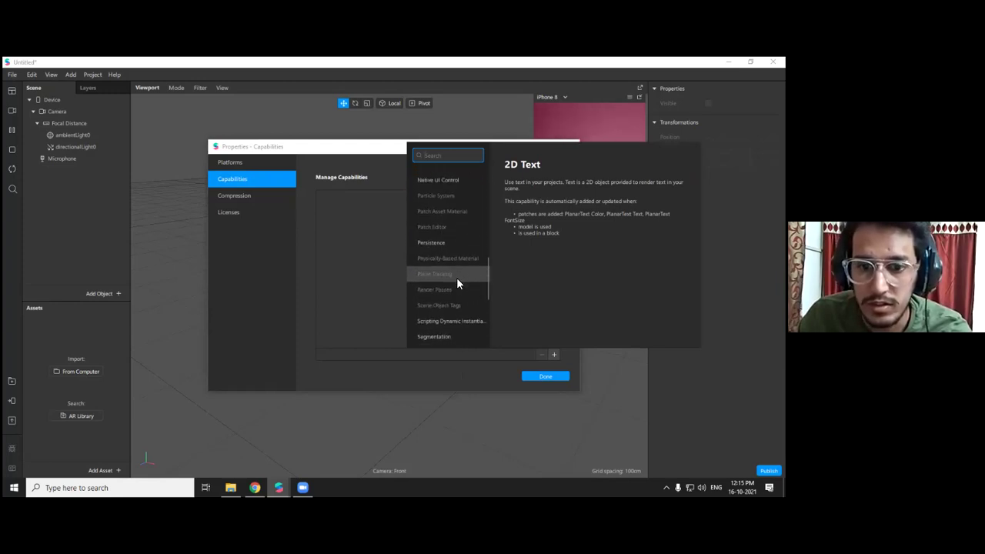
click(461, 375)
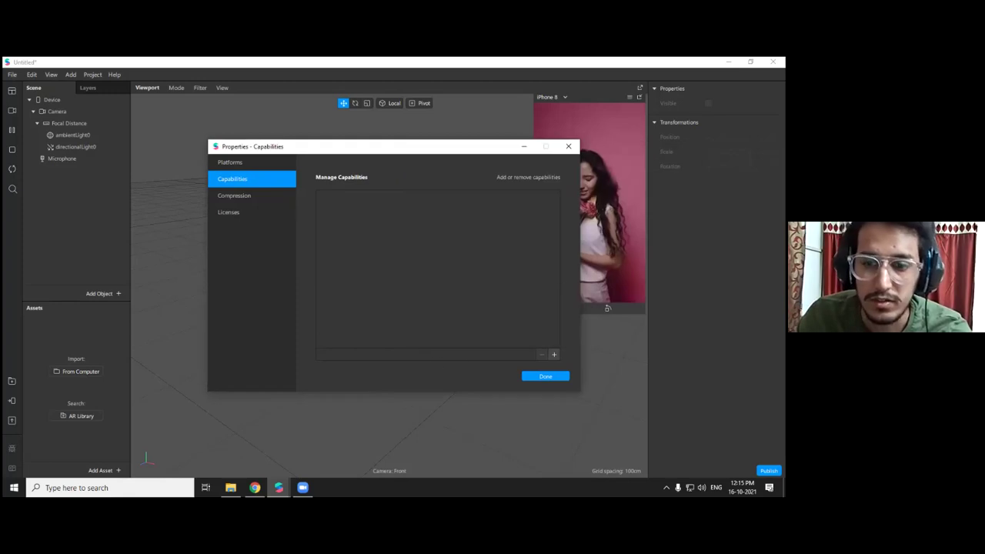
click(568, 146)
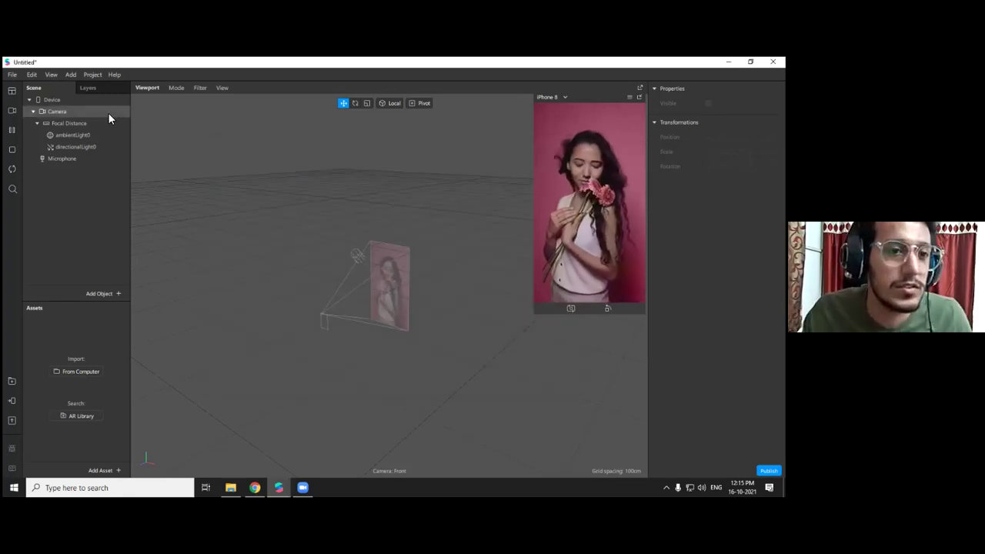
Add a plane under Focal Distance and move the simulator preview away from the viewport's corner
right_click(74, 123)
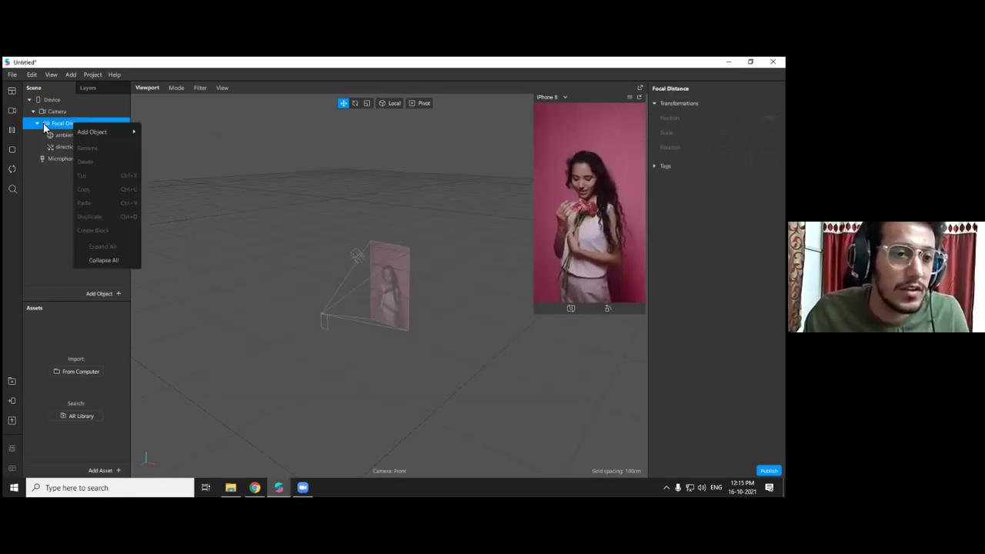
right_click(60, 126)
mouse_move(63, 132)
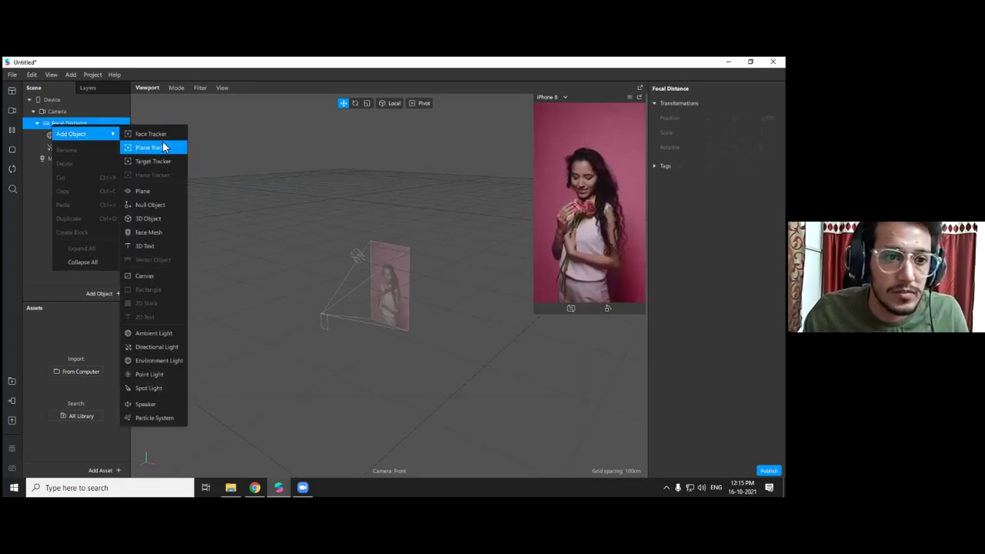
click(165, 189)
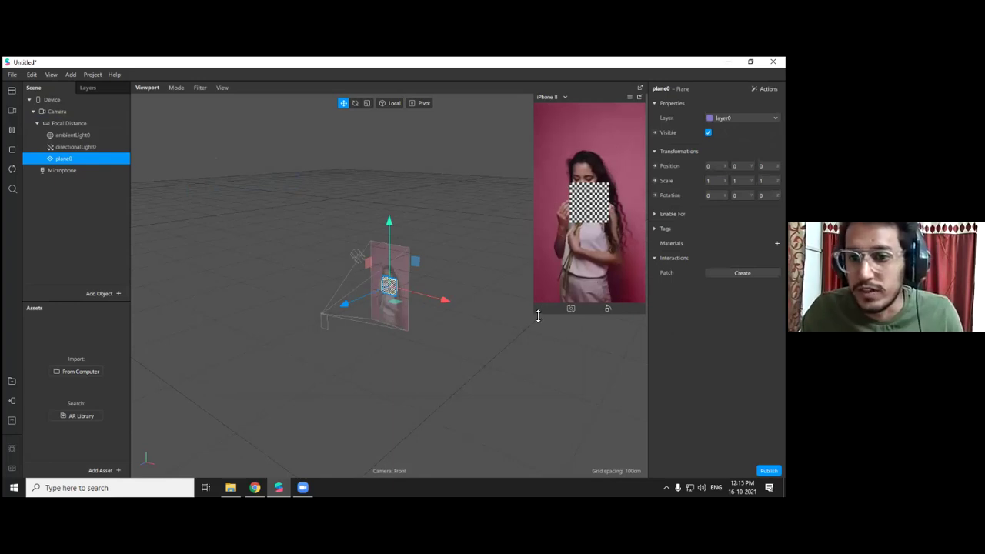
drag(579, 97, 538, 88)
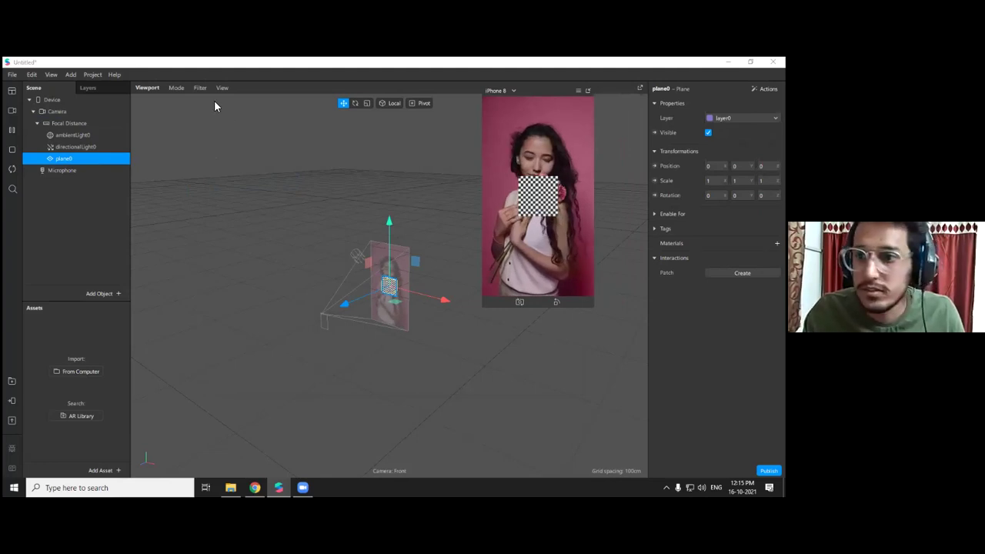
Create a new material for the plane and set its shader type to Flat
click(777, 243)
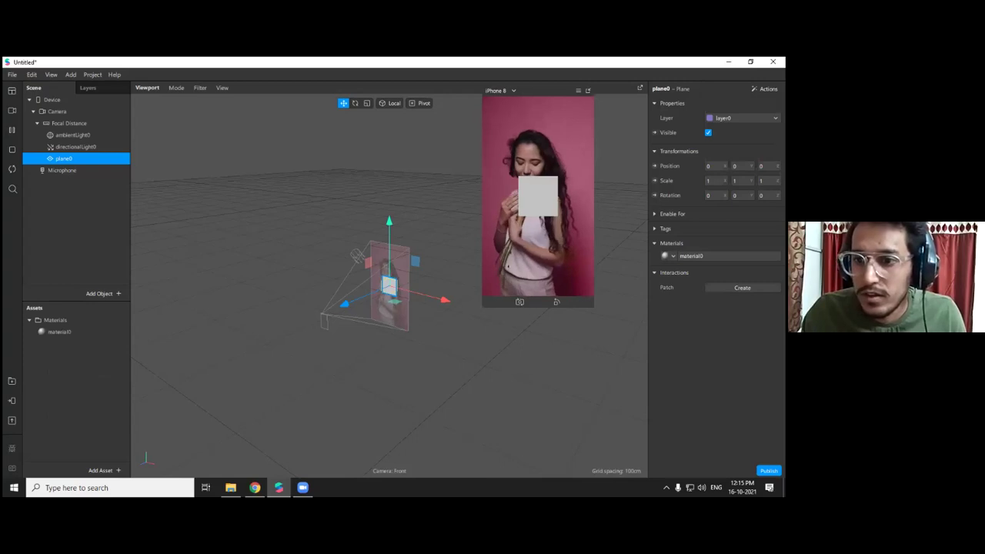
double_click(716, 256)
click(738, 103)
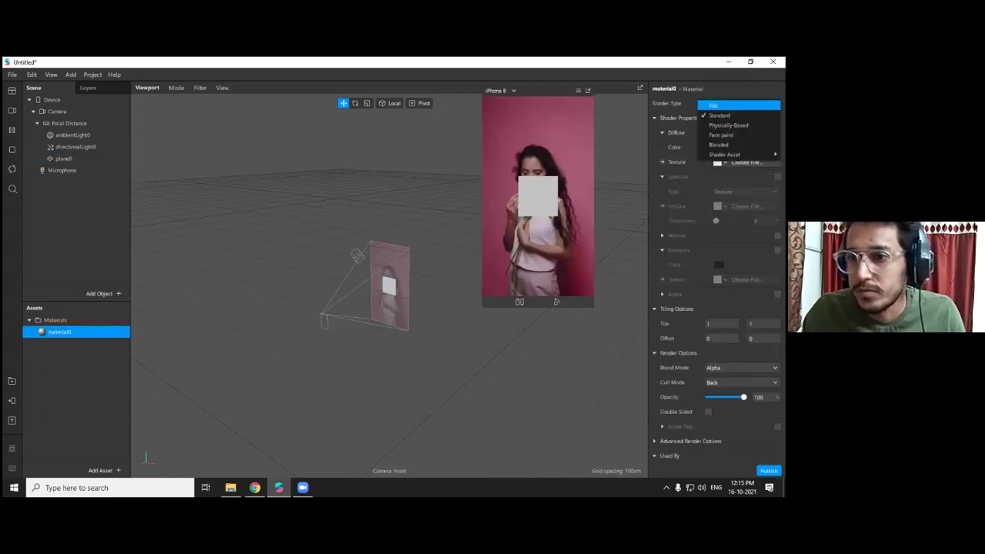
click(736, 105)
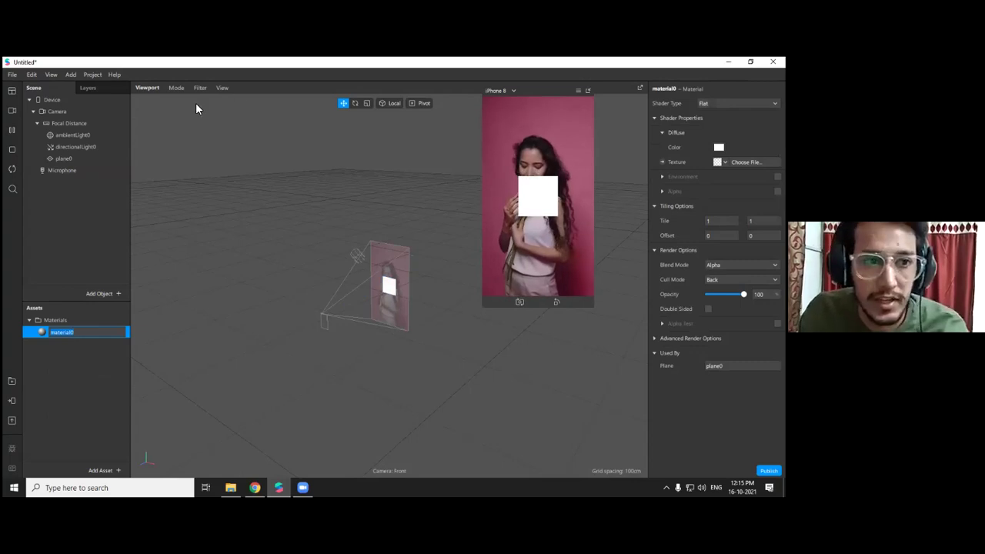
Delete the ambient light and the directional light from the scene
click(84, 135)
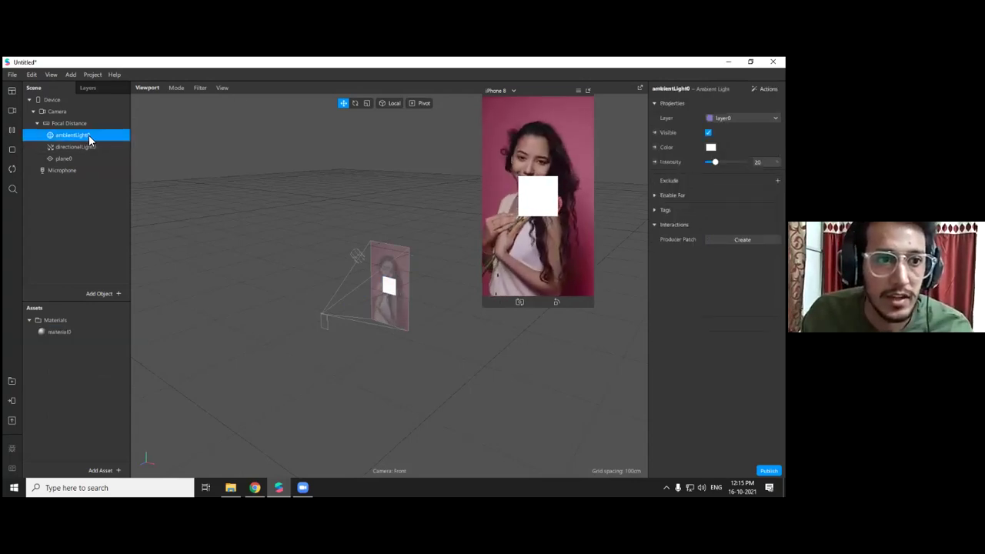
click(91, 146)
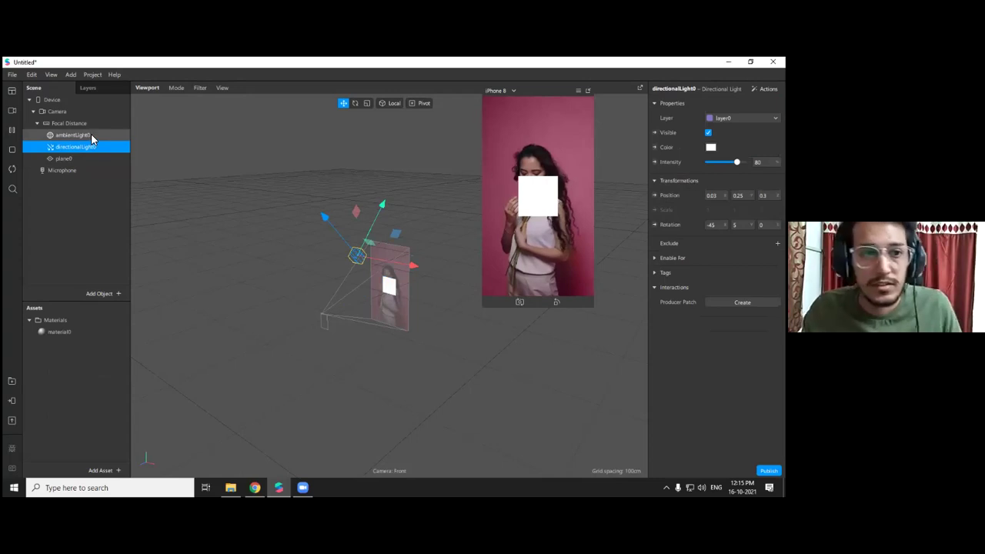
click(91, 134)
shift+click(92, 146)
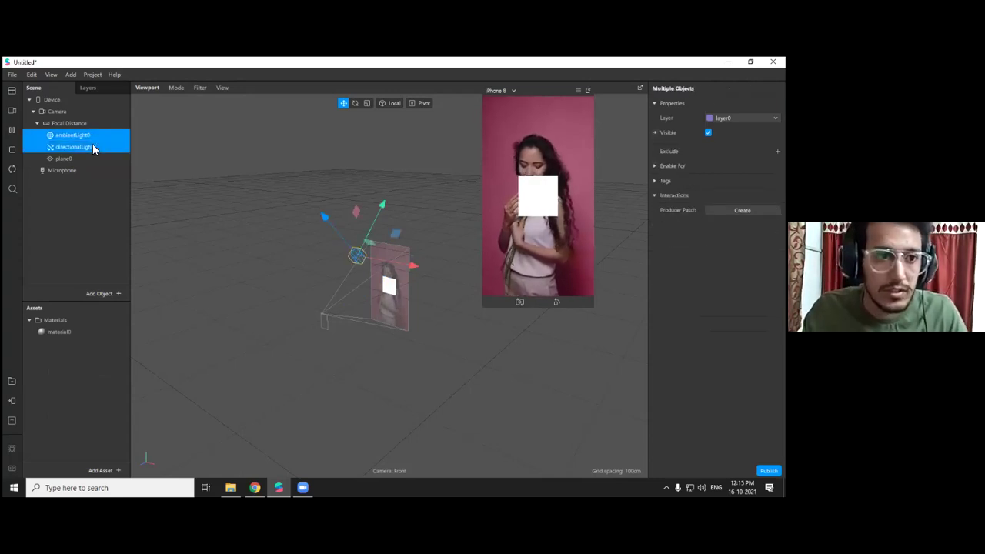
key(Delete)
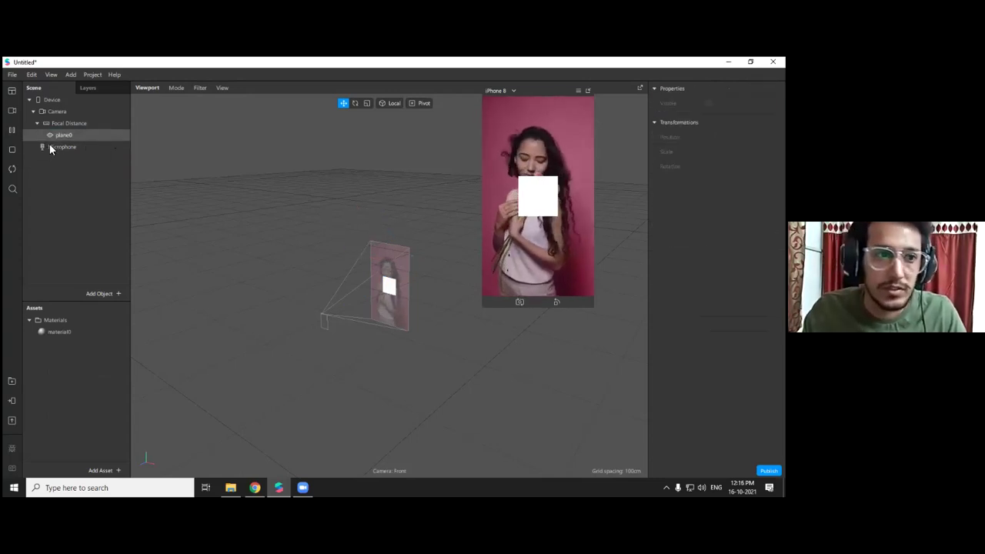
Look into the plane material's advanced render options and change its shader type to Standard
click(77, 134)
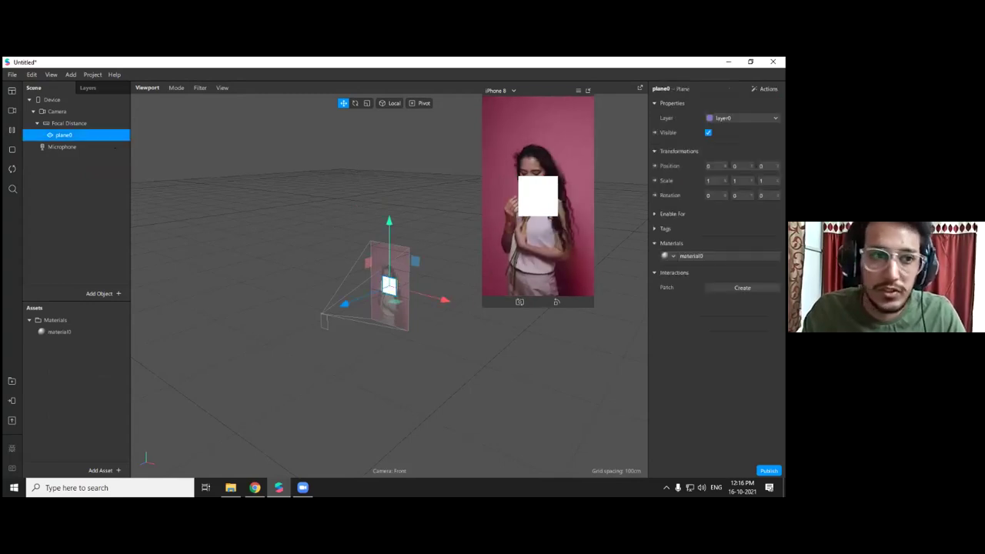
double_click(60, 332)
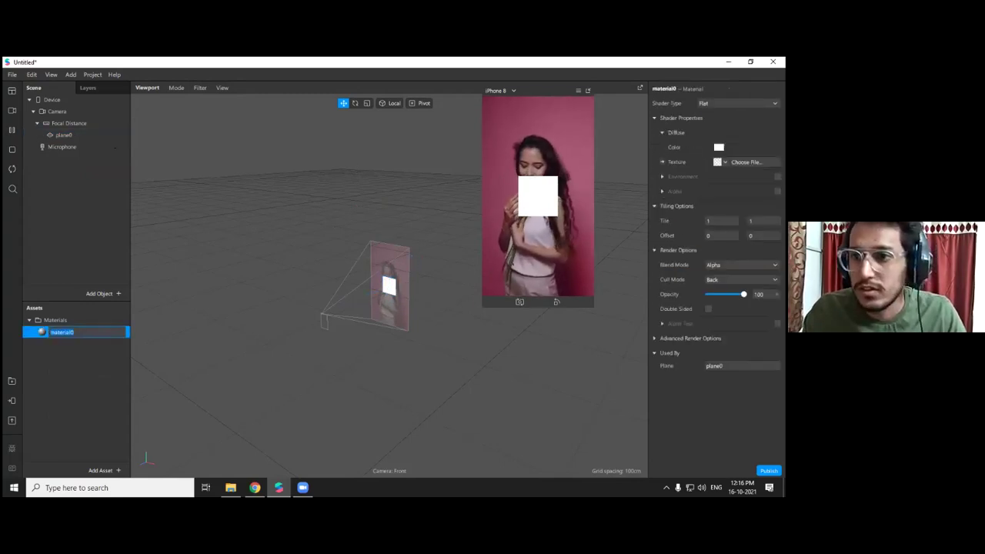
click(655, 339)
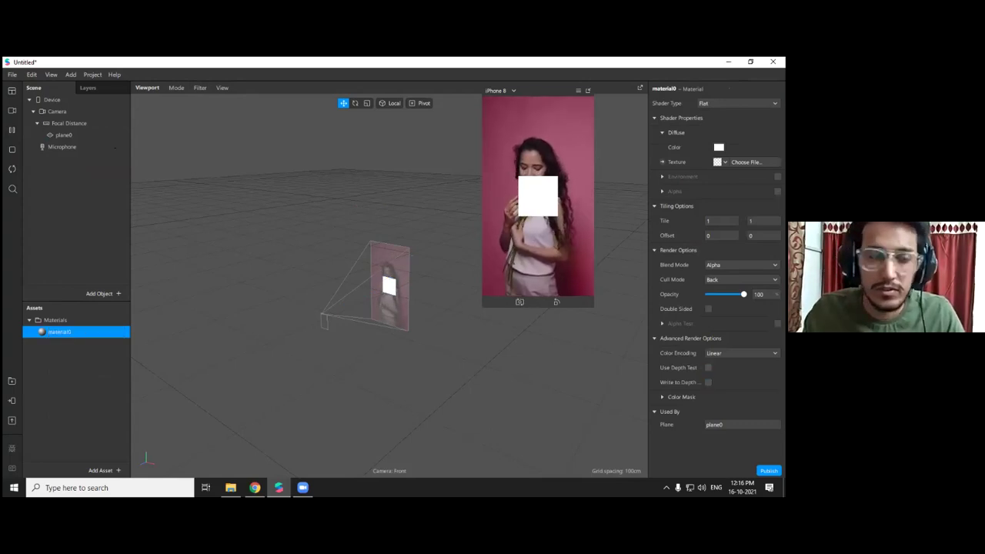
click(737, 103)
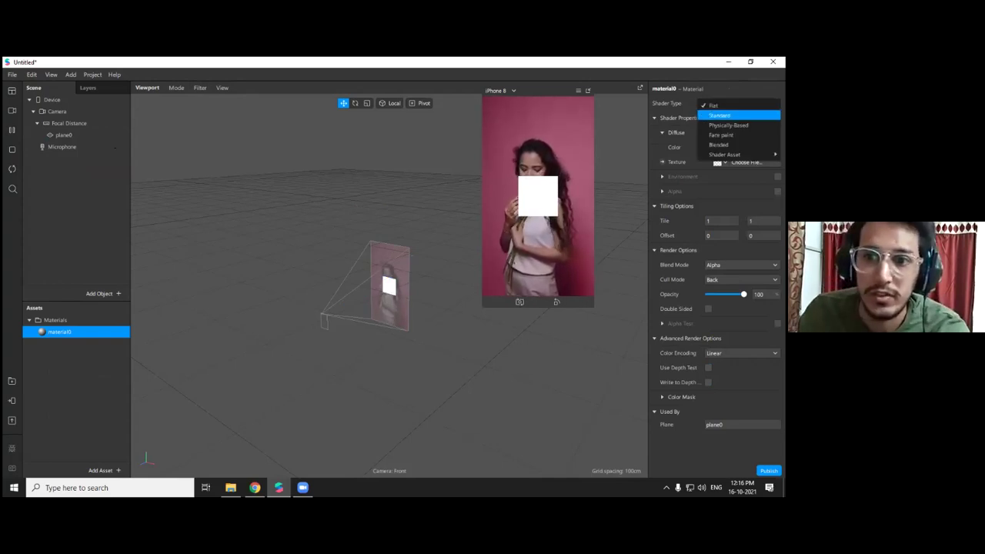
click(720, 115)
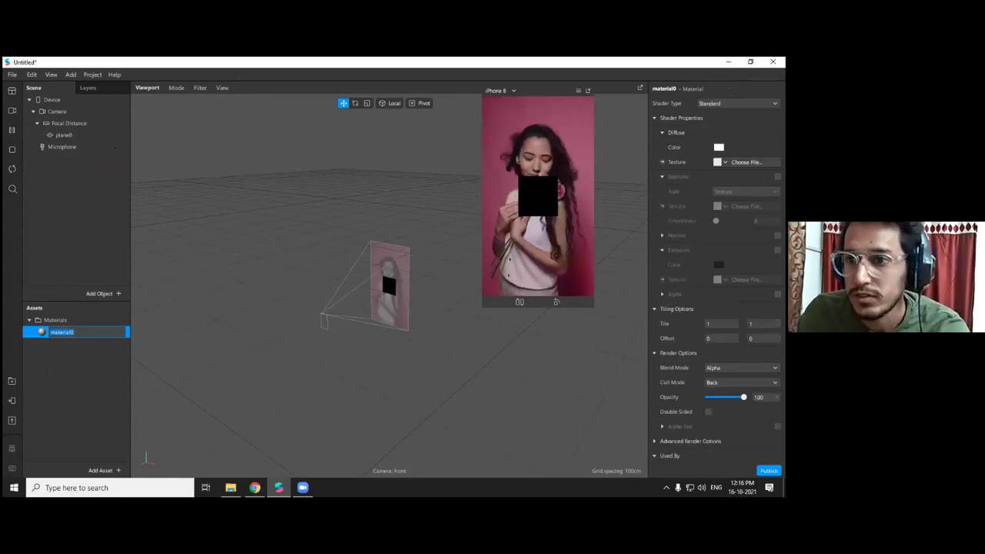
Set the material's diffuse color to yellow (#ffff00)
click(745, 162)
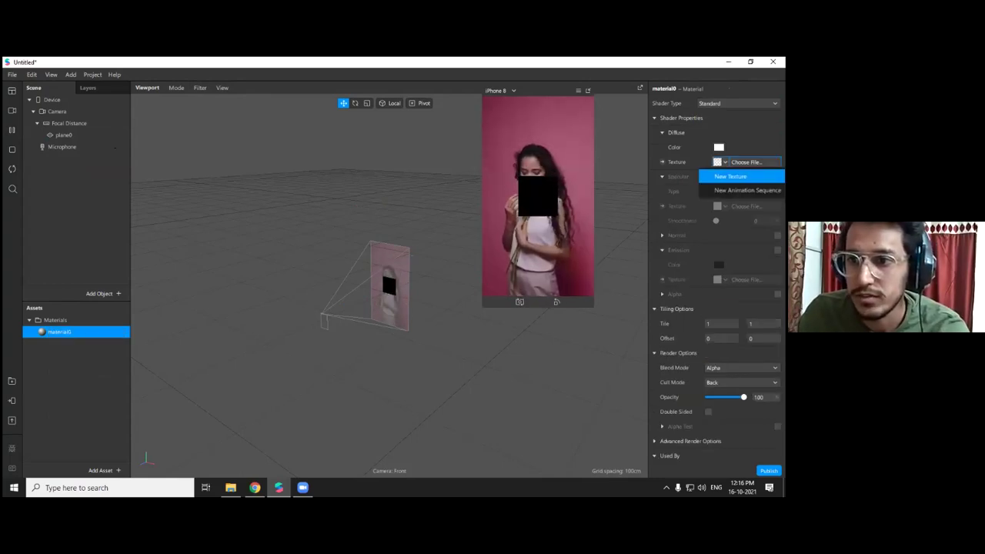
click(730, 176)
click(719, 147)
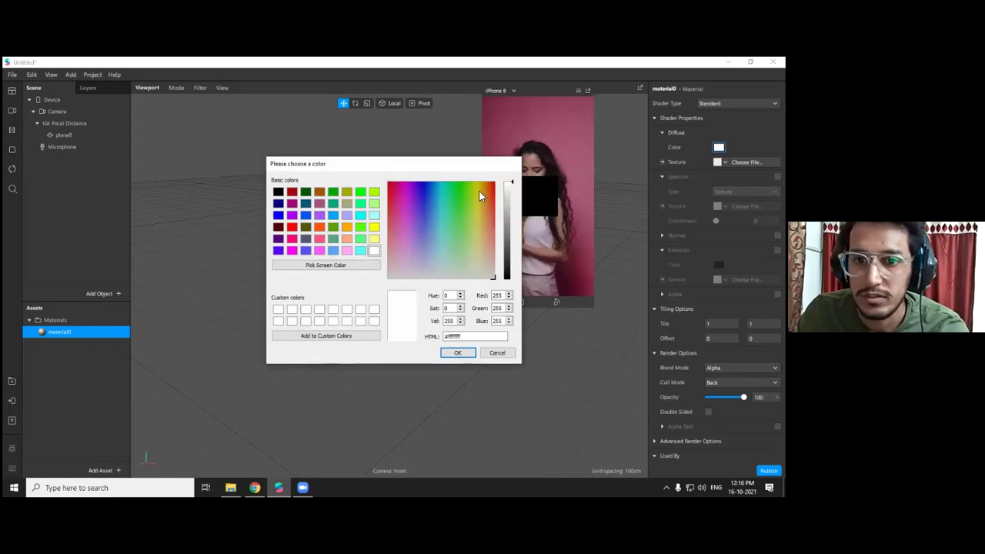
click(480, 194)
click(374, 226)
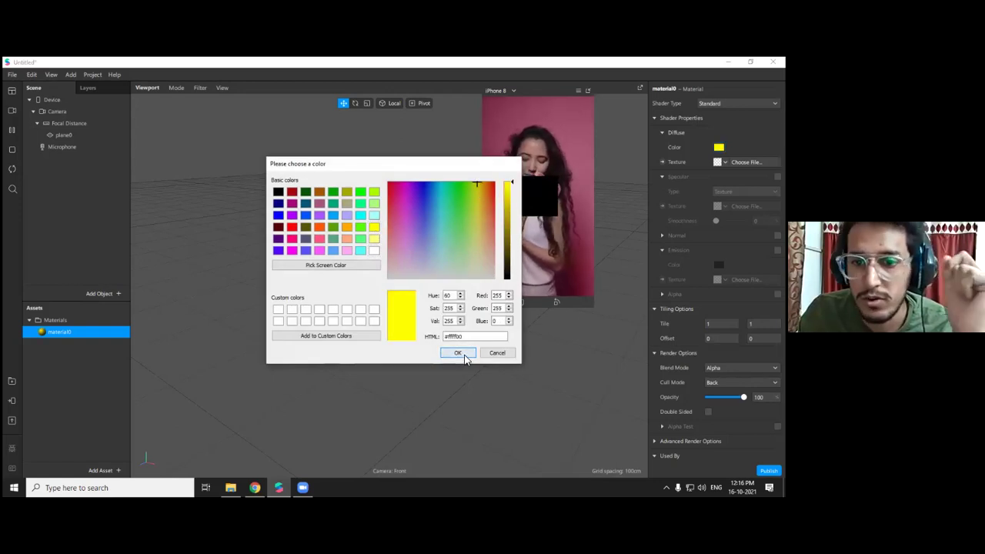
click(457, 353)
Enable Specular on the material, set its type to Color and its smoothness to 33%
click(777, 176)
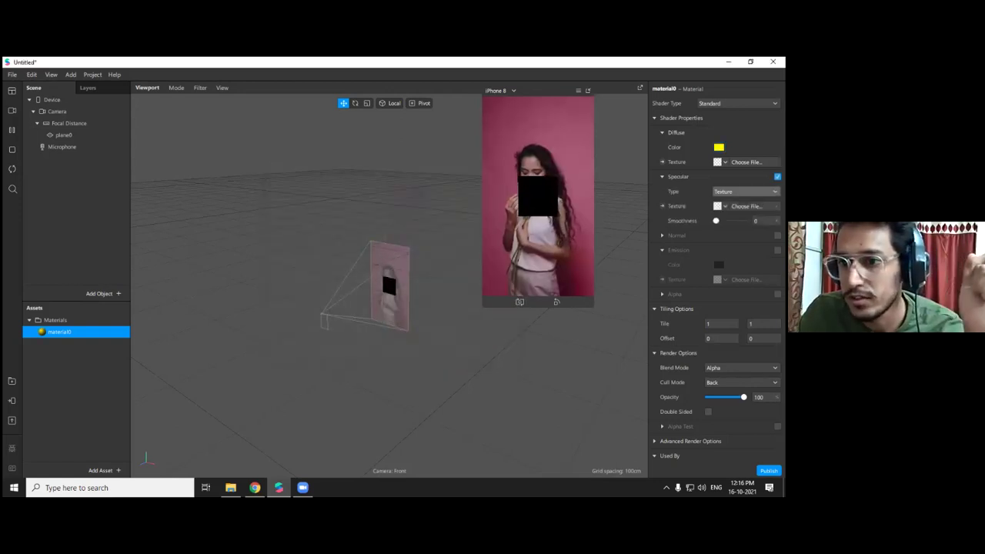
click(745, 191)
click(727, 204)
drag(715, 221, 725, 221)
scroll(718, 254, down, 2)
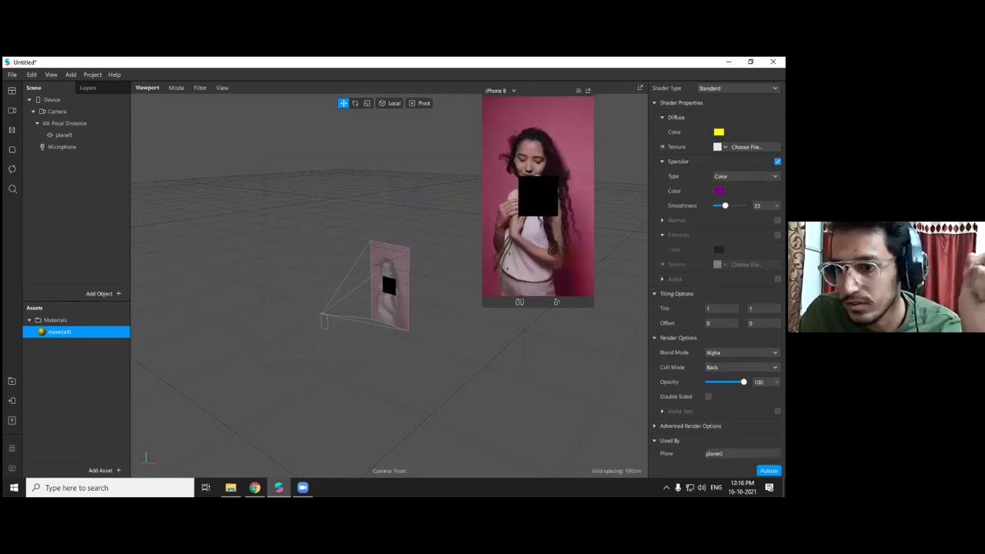
Review the material's blend modes, keeping Alpha, and toggle Use Depth Test off and back on in the advanced render options
click(742, 353)
click(741, 354)
click(742, 352)
click(727, 374)
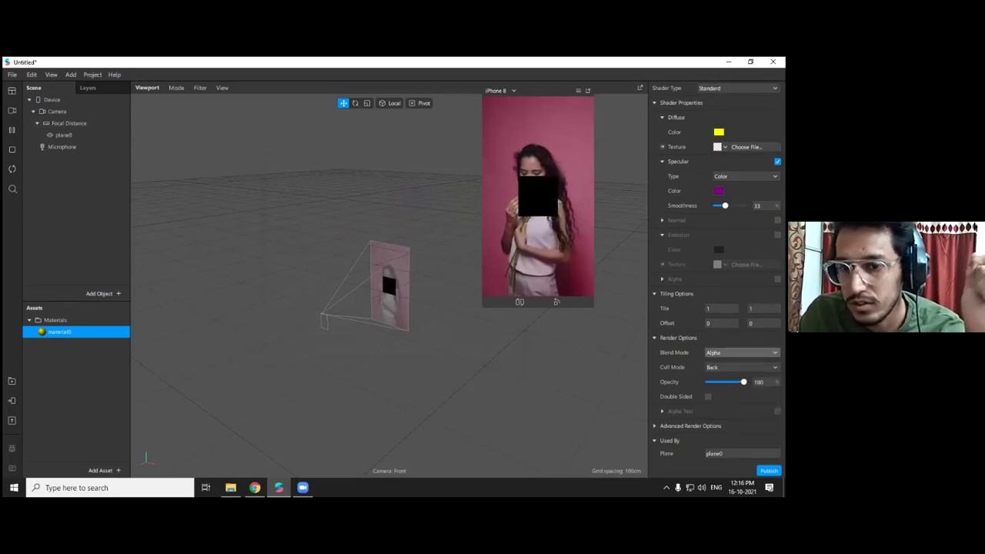
click(655, 426)
scroll(718, 277, down, 2)
click(709, 396)
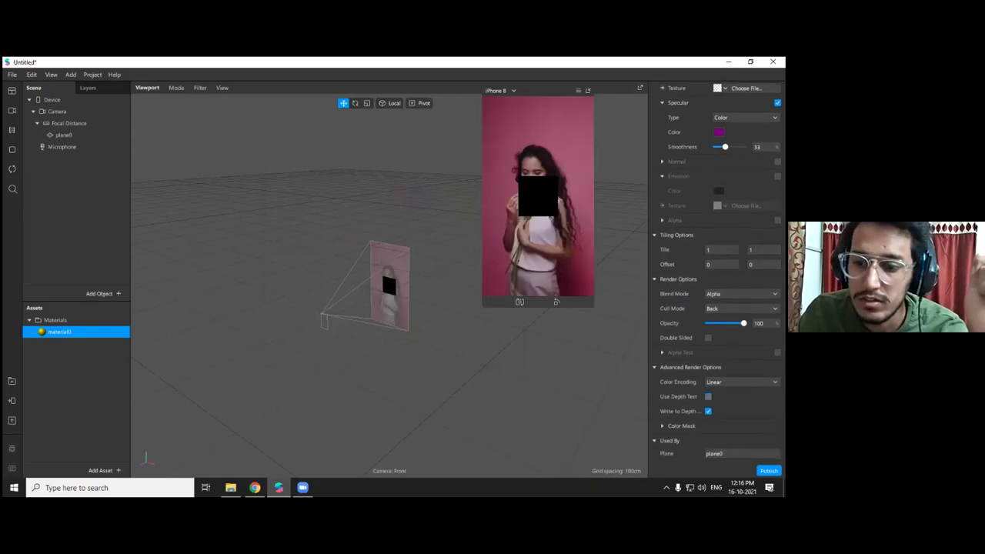
click(708, 397)
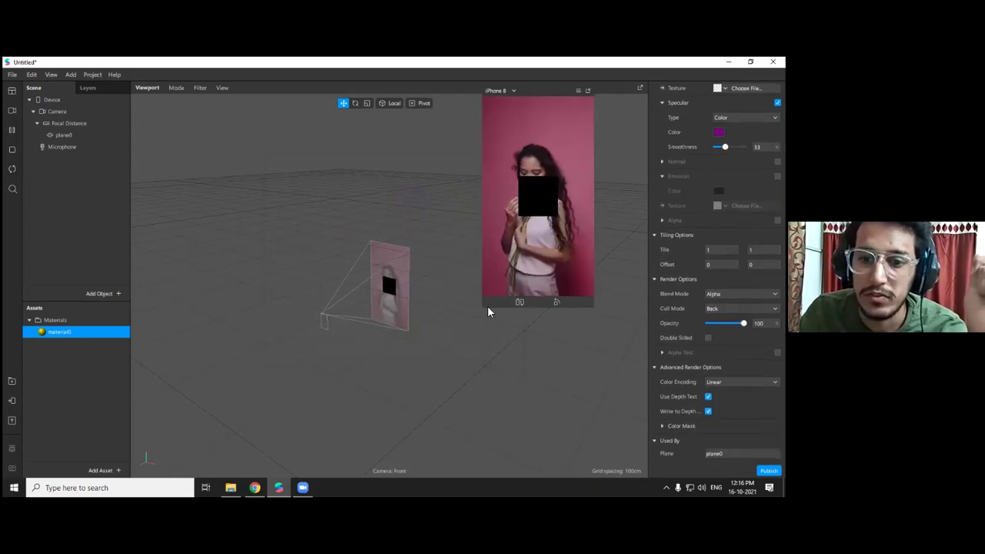
Enlarge the simulator preview and set the plane material's specular smoothness to 25%
drag(482, 306, 417, 424)
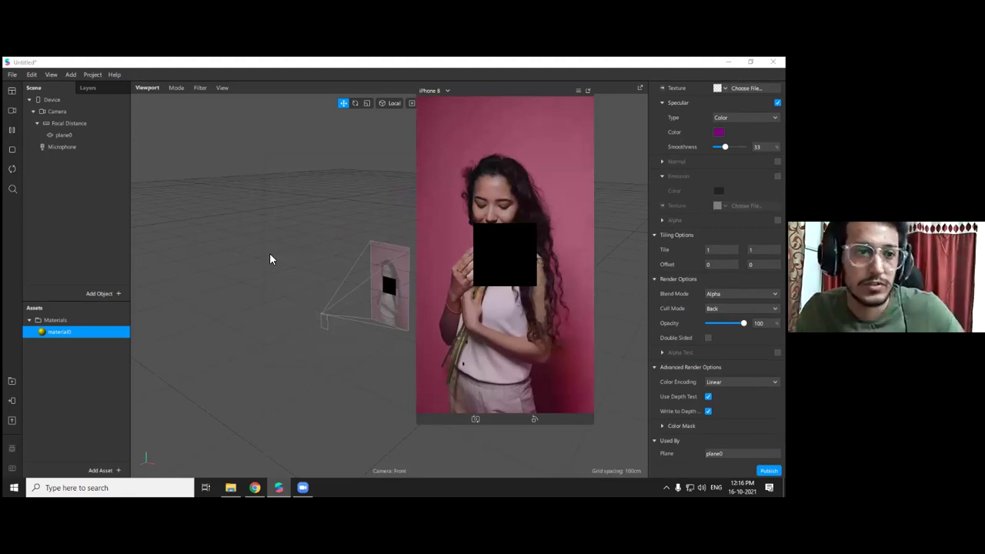
click(66, 135)
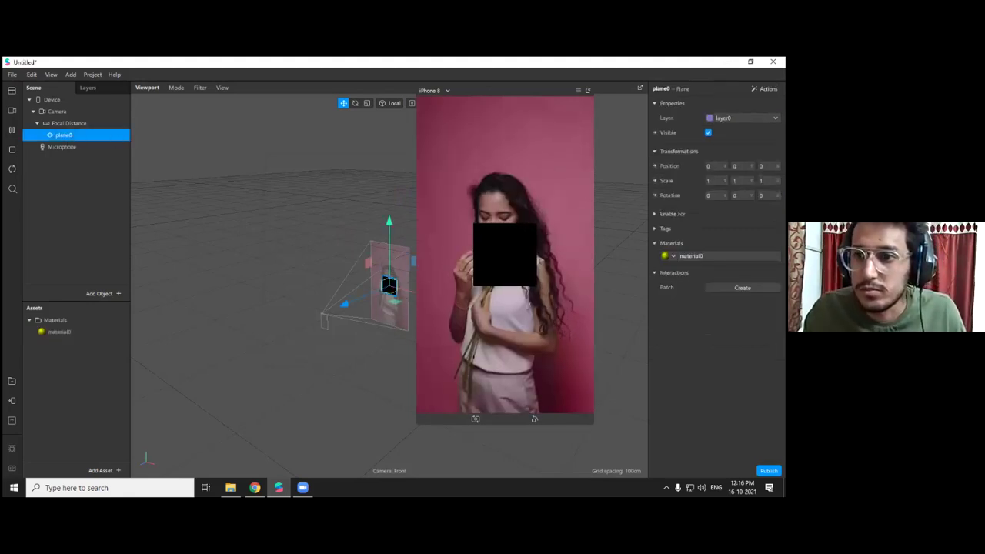
double_click(60, 332)
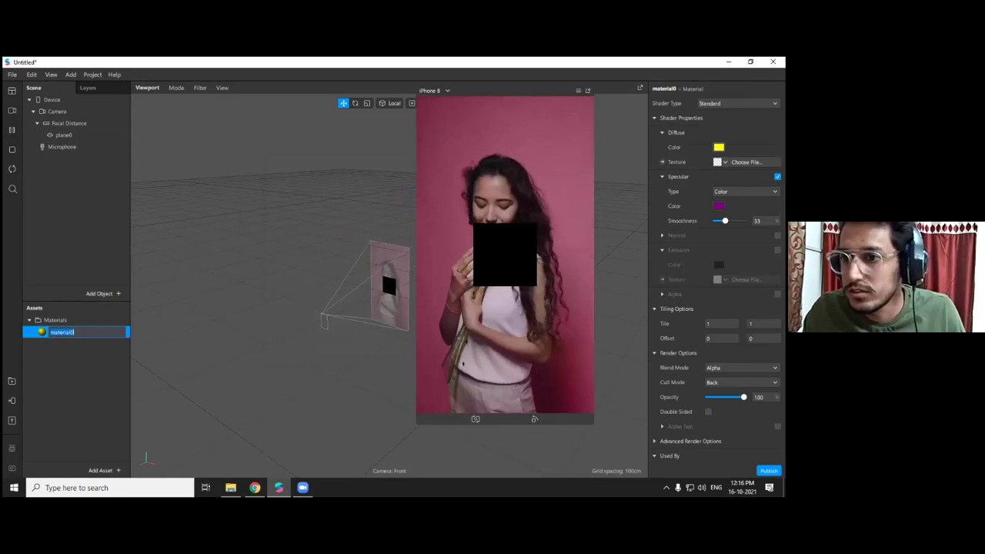
click(723, 221)
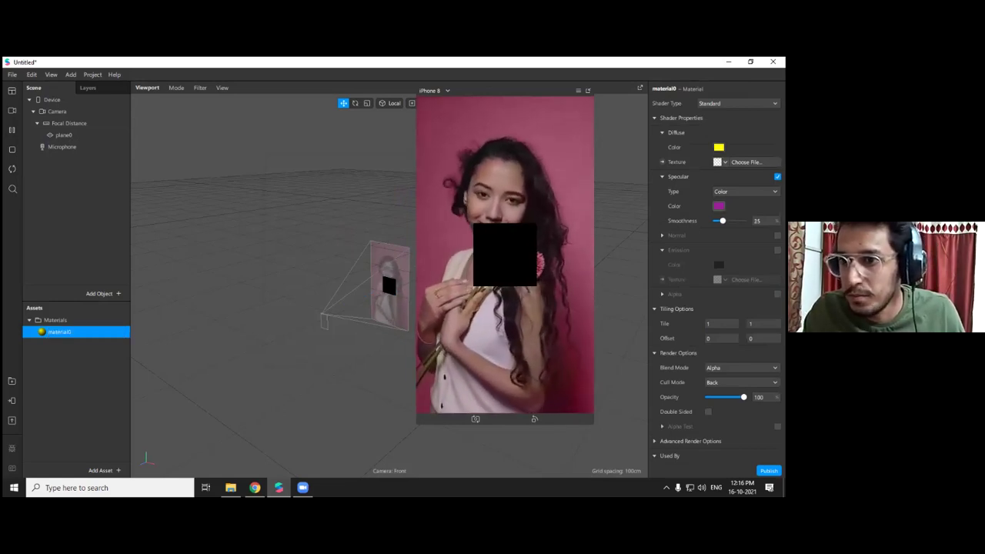
Try a pale pink specular color on the plane's material
click(719, 205)
click(493, 260)
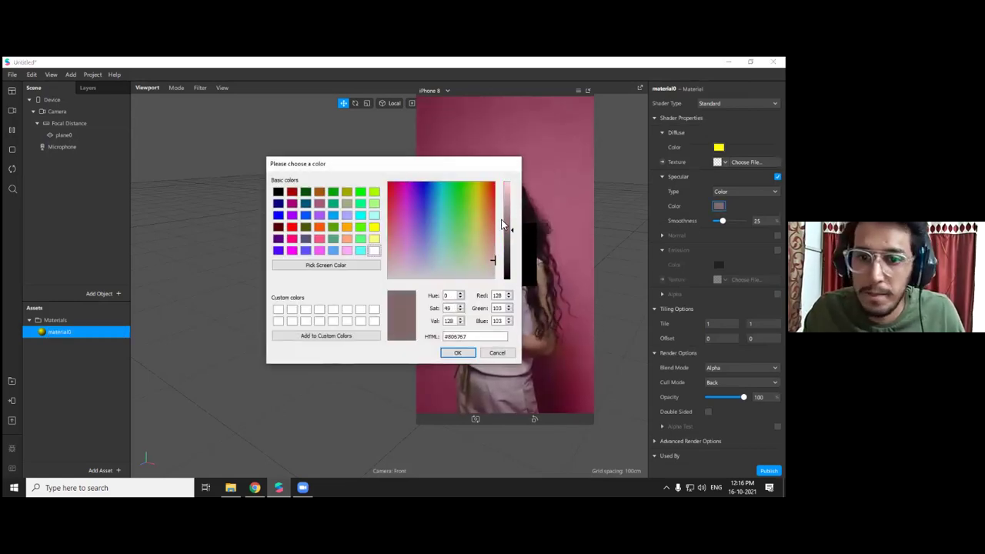
click(505, 178)
click(457, 353)
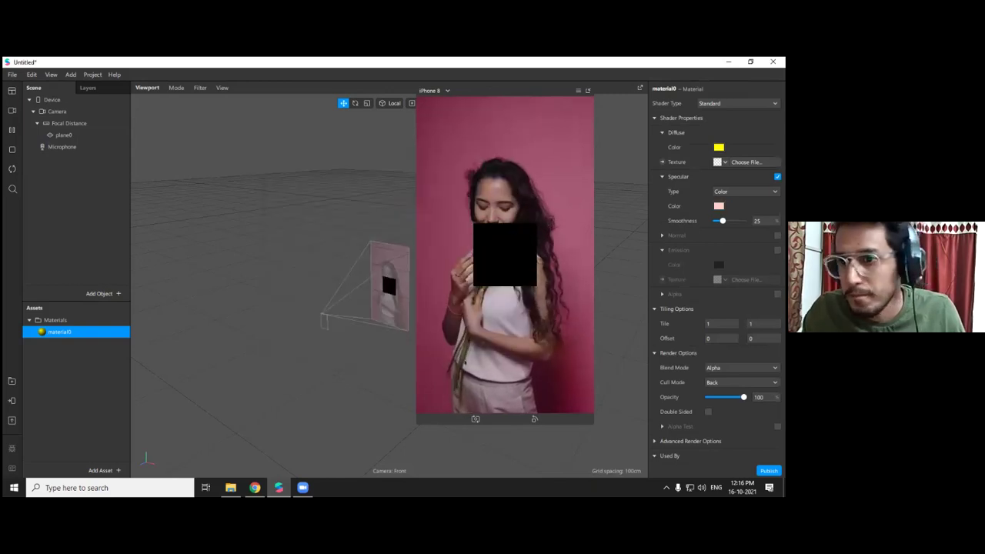
Add an ambient light as a child of the Camera
right_click(62, 111)
click(42, 173)
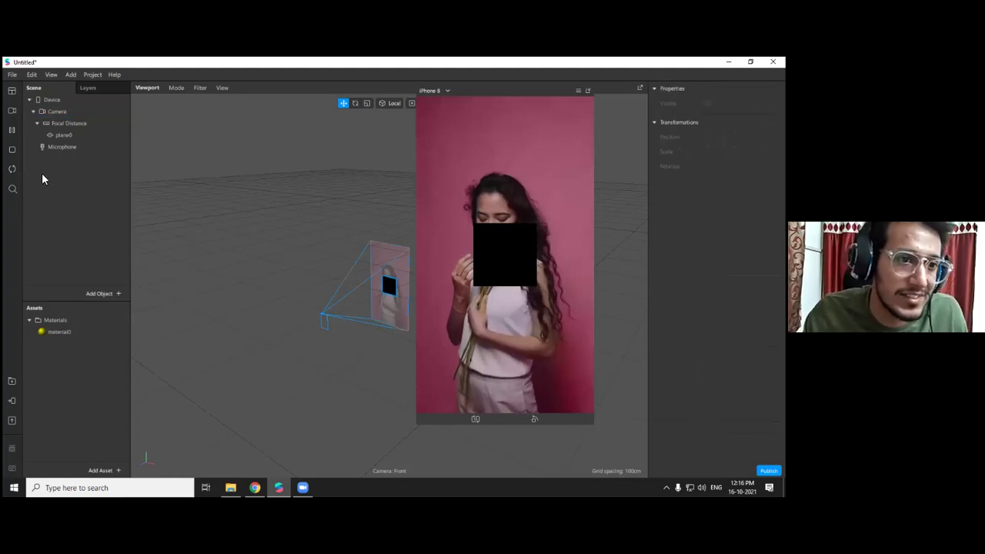
click(68, 113)
right_click(58, 114)
mouse_move(84, 123)
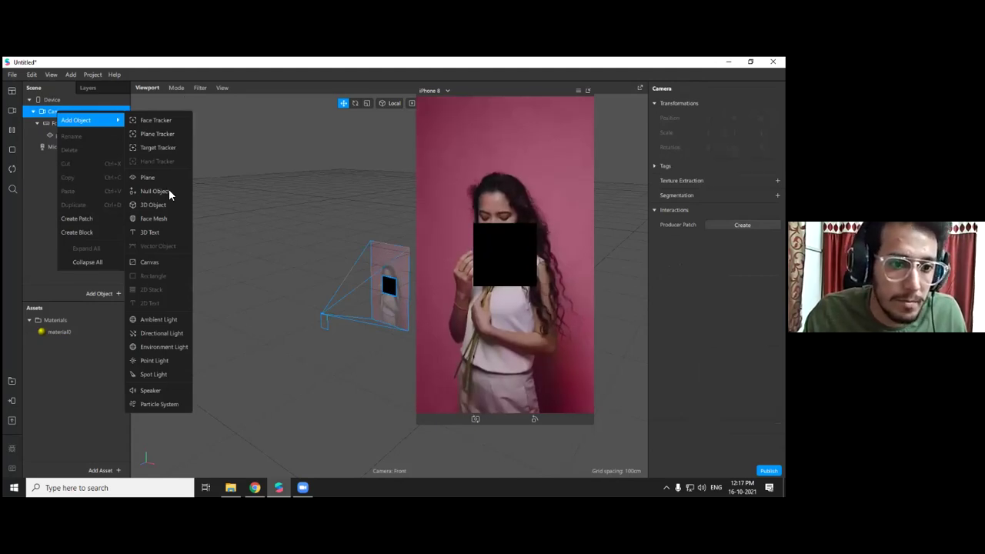
click(154, 318)
drag(64, 149, 58, 120)
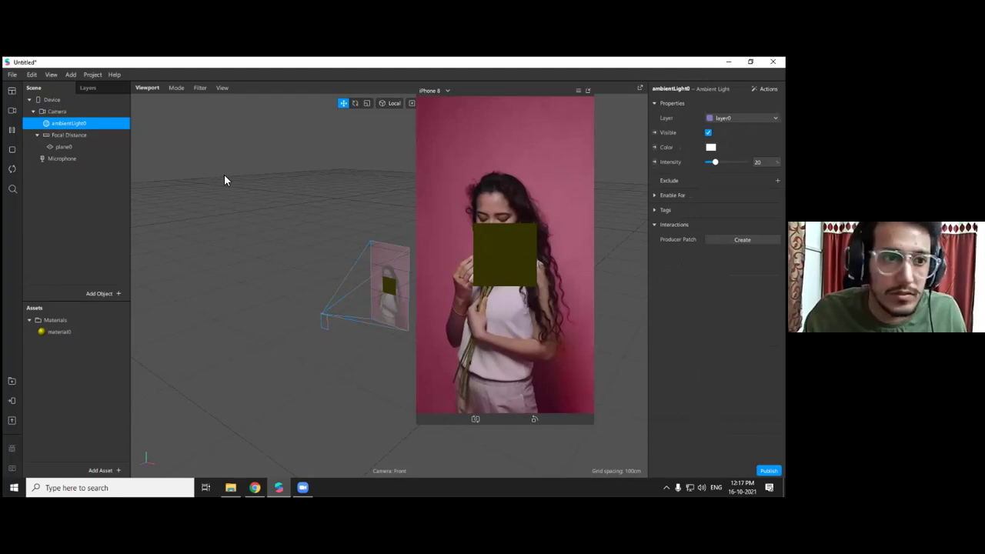
Set the plane material's specular smoothness to 18%
click(59, 146)
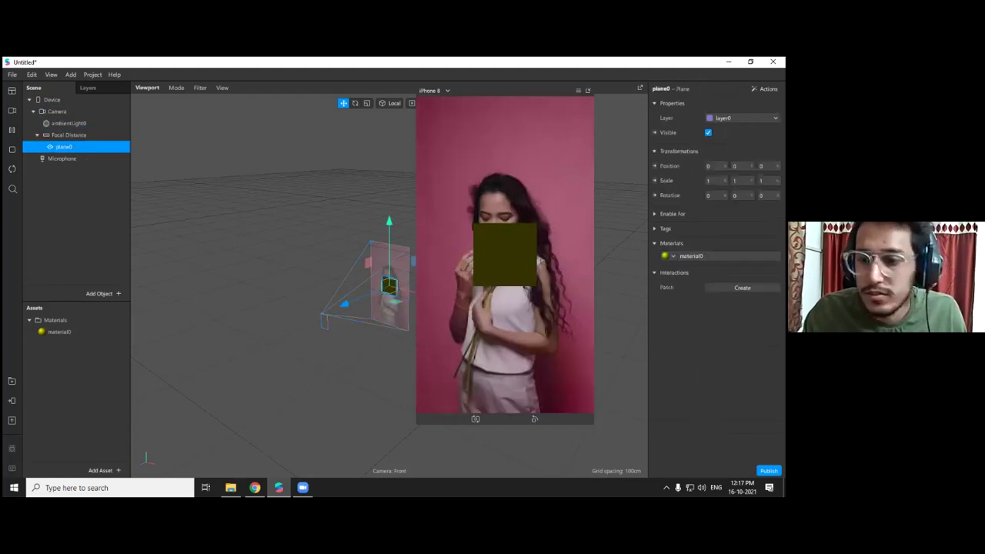
double_click(60, 332)
click(720, 221)
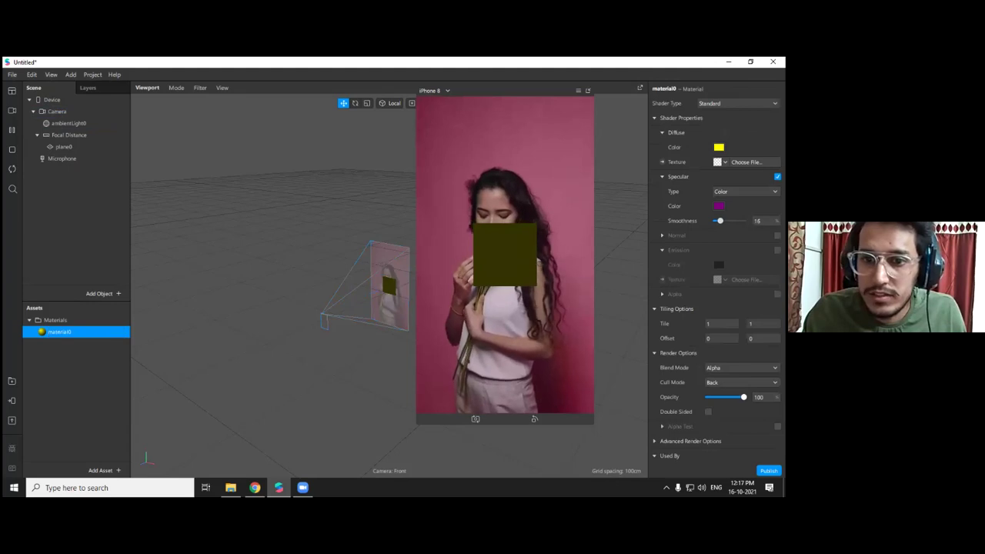
Add a directional light as a child of the Camera, directly below the ambient light
right_click(56, 116)
mouse_move(77, 119)
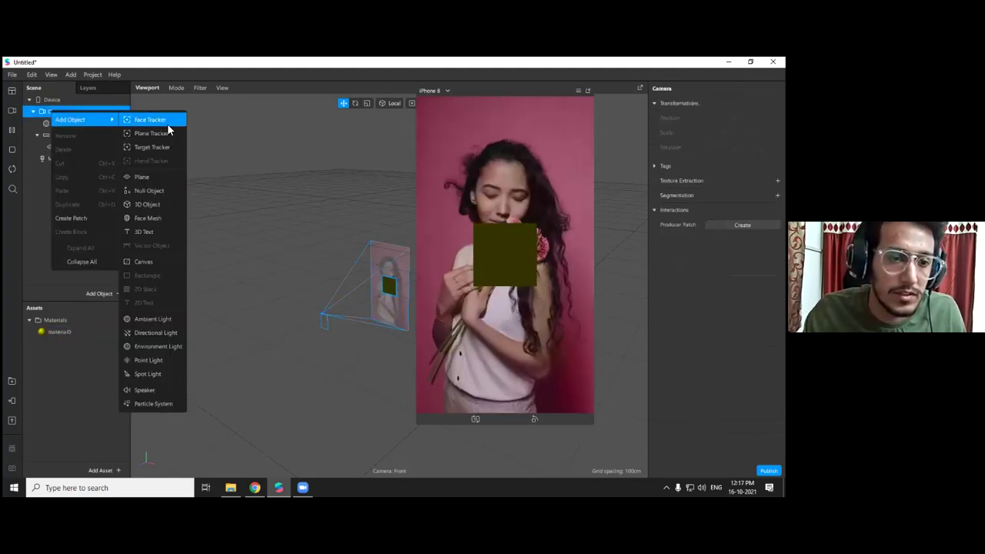
click(164, 332)
drag(67, 158, 58, 135)
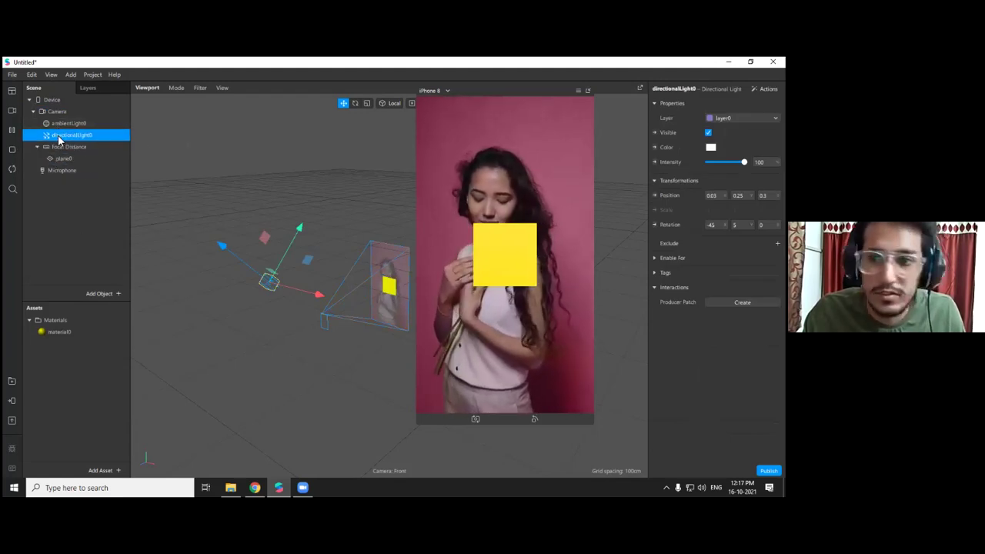
Set the plane material's specular smoothness to 63%
double_click(65, 333)
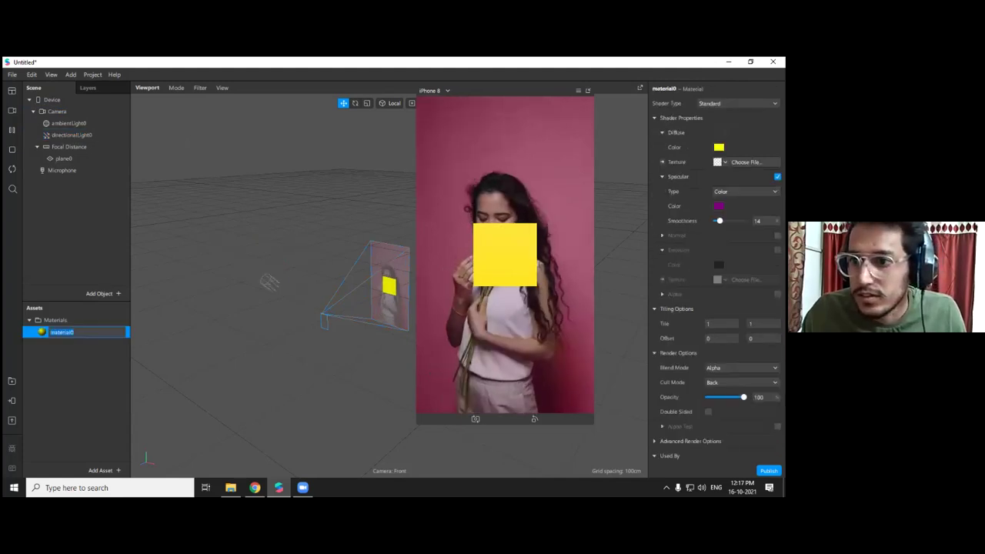
drag(720, 221, 734, 221)
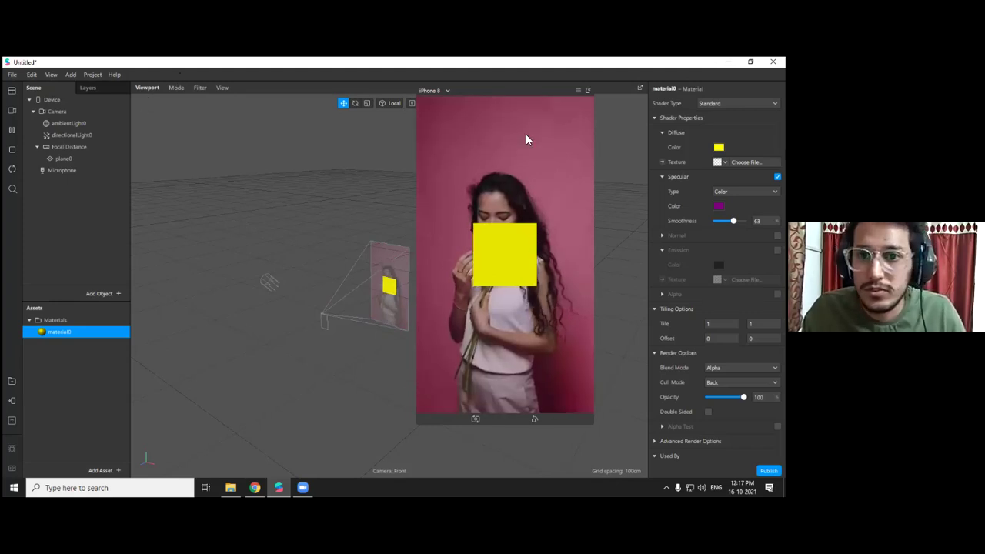
Switch the preview to the first sample face video in the real-time simulation list
click(12, 110)
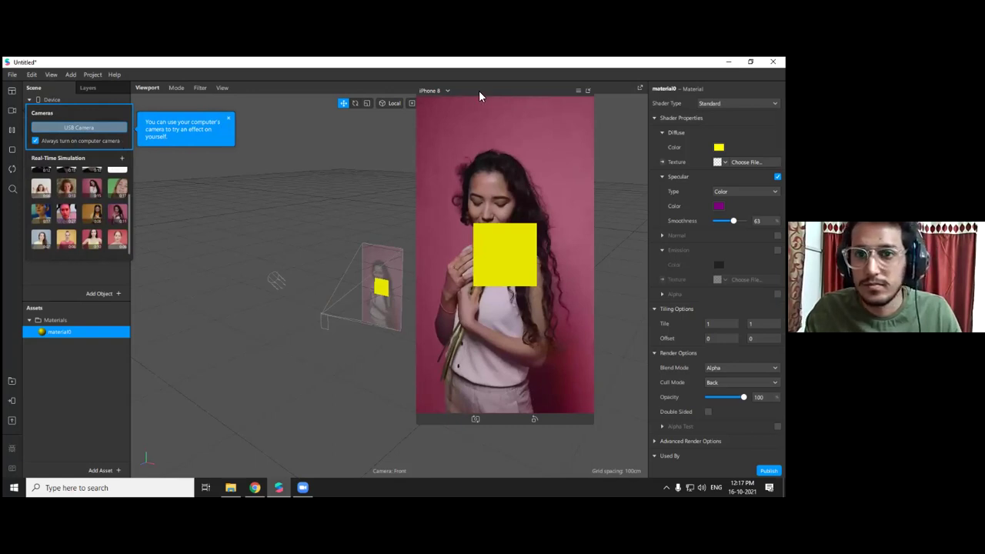
drag(479, 92, 352, 136)
scroll(72, 204, up, 2)
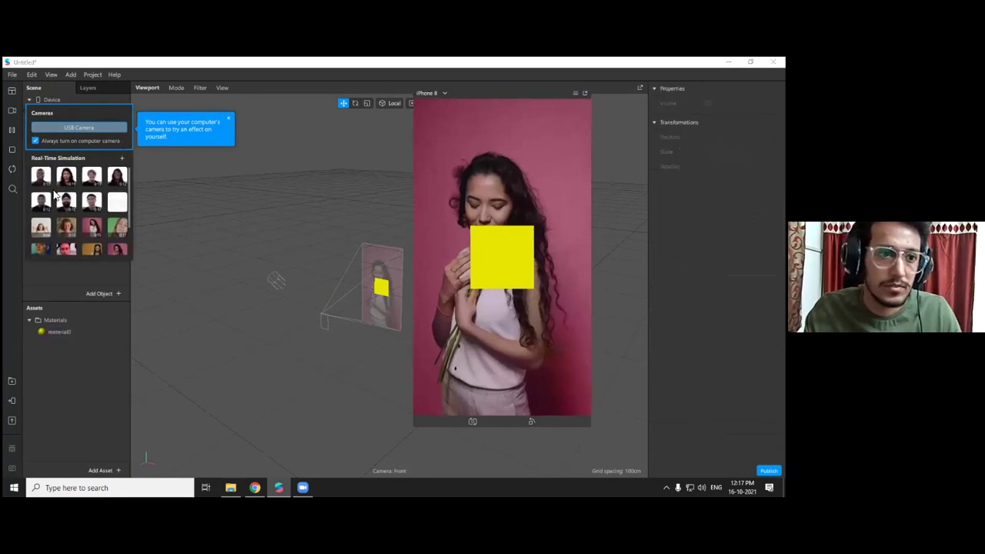
click(42, 177)
double_click(96, 333)
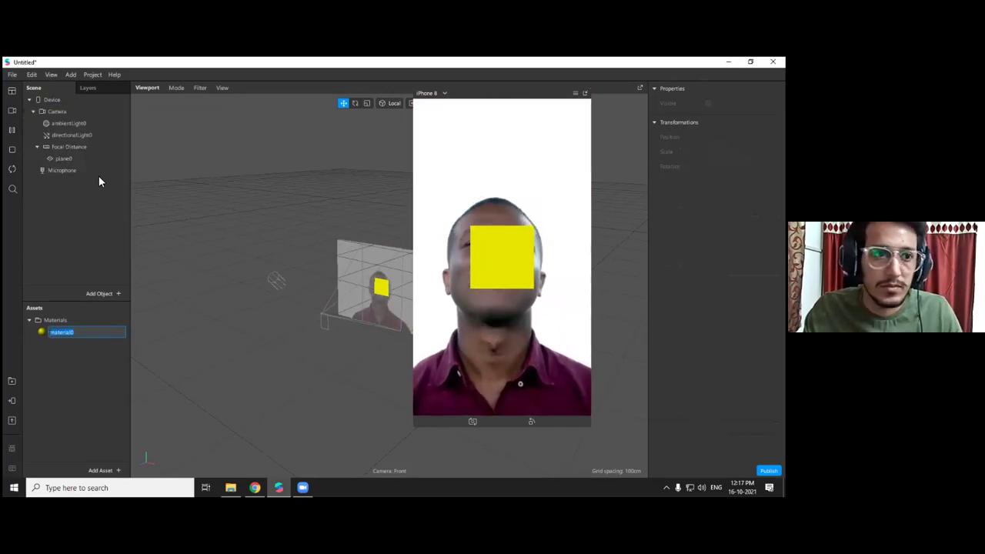
Try to use the computer's USB camera as the preview source
click(77, 157)
click(75, 146)
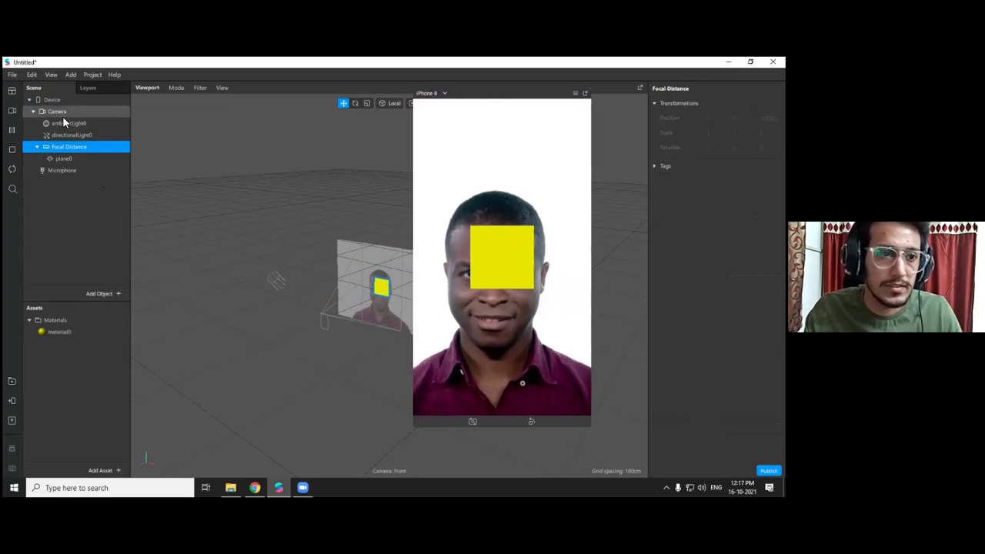
click(64, 112)
drag(543, 93, 547, 96)
click(12, 111)
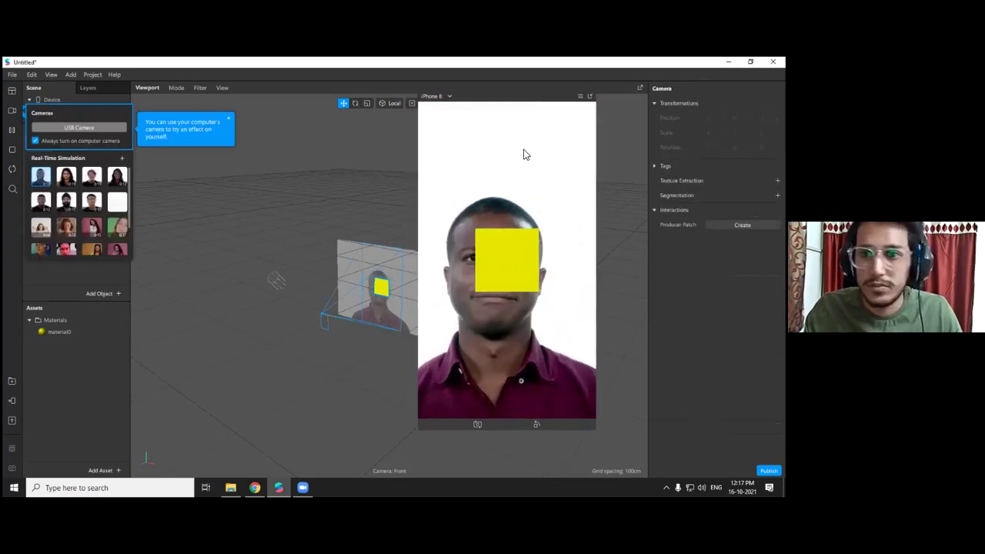
click(75, 127)
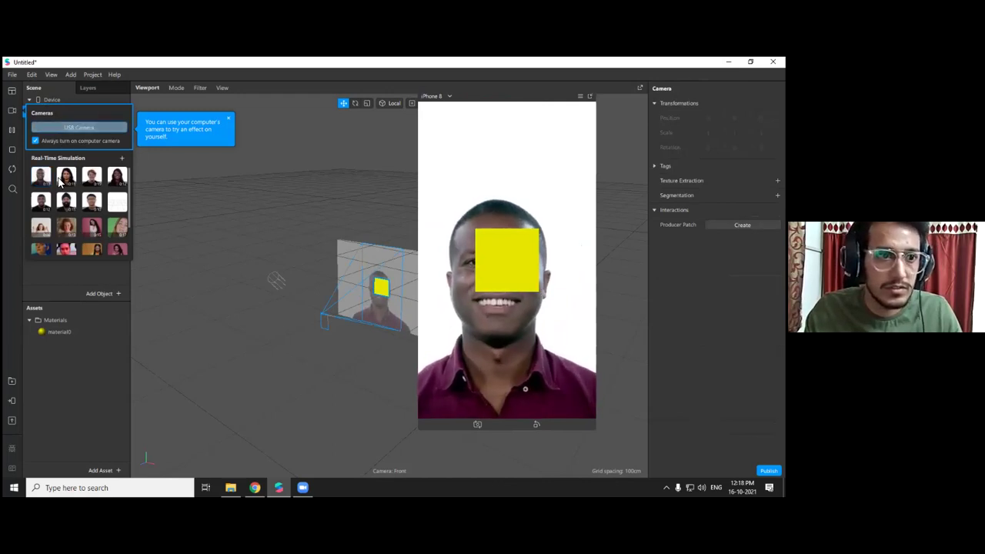
click(68, 334)
click(56, 203)
Add a face tracker under Focal Distance and nest the plane inside it
click(73, 149)
right_click(74, 150)
mouse_move(108, 156)
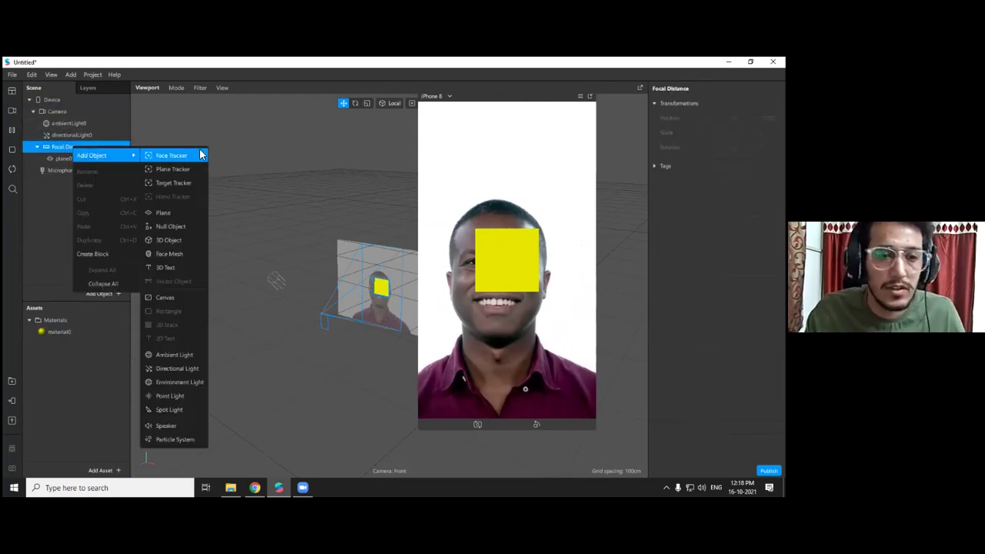
click(197, 153)
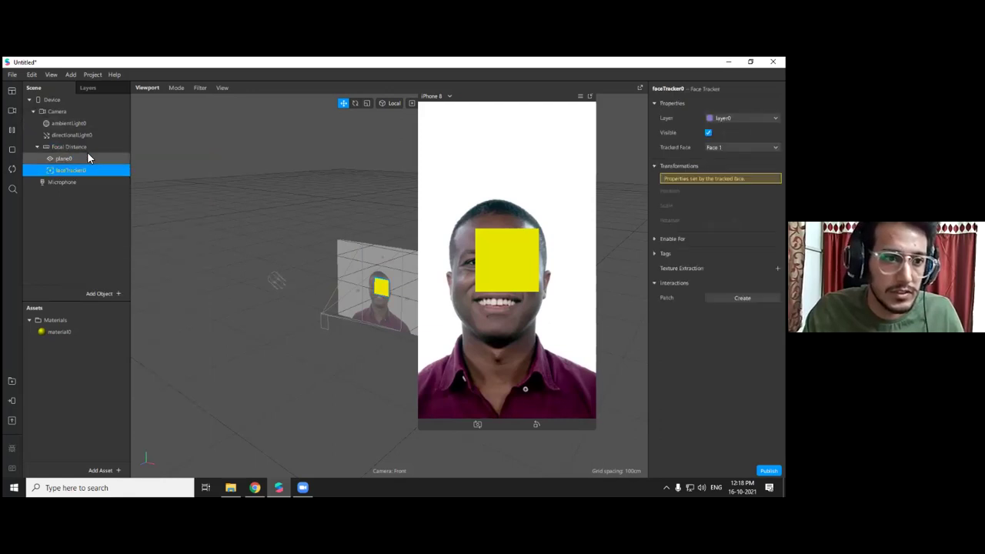
click(67, 158)
drag(86, 172, 87, 167)
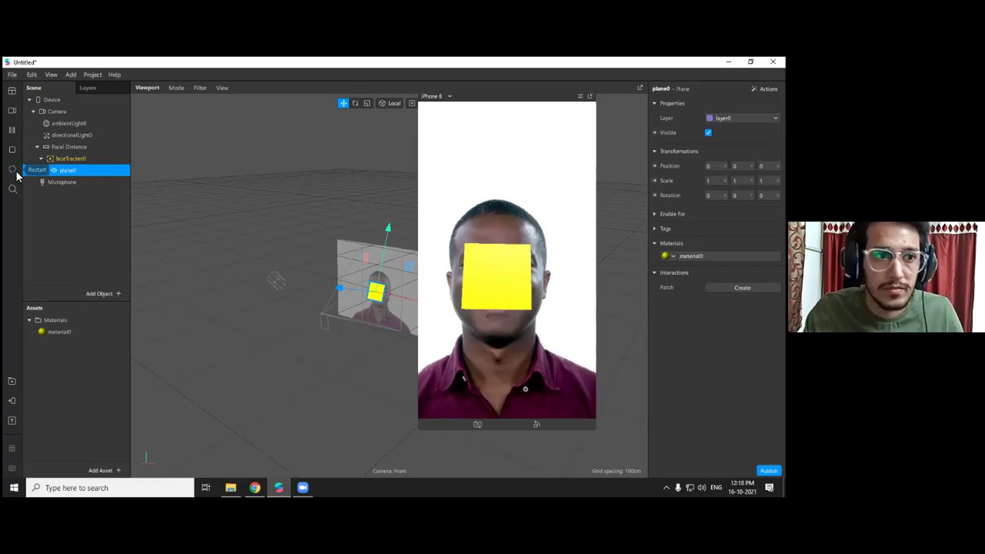
Return the preview to the first sample face video so the plane follows a moving face
click(13, 113)
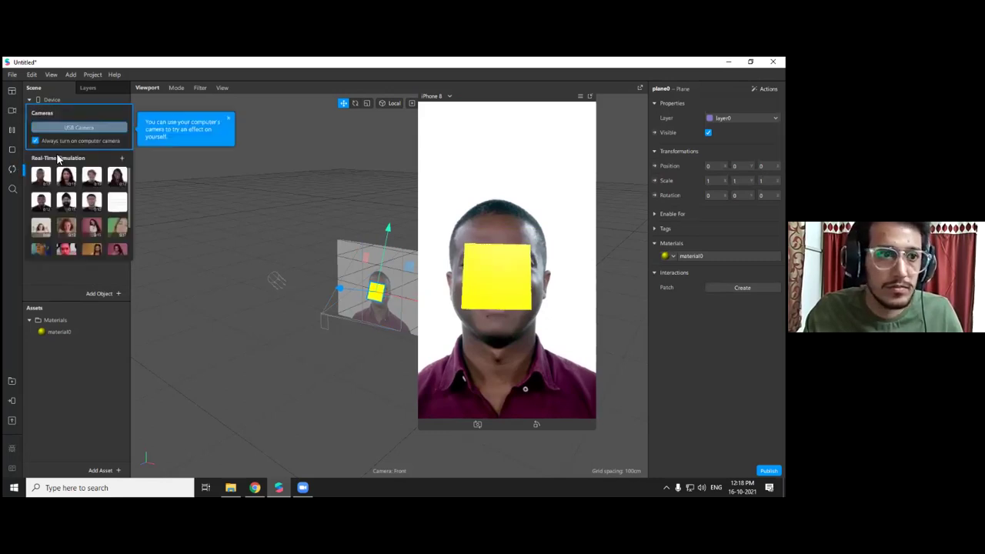
click(68, 288)
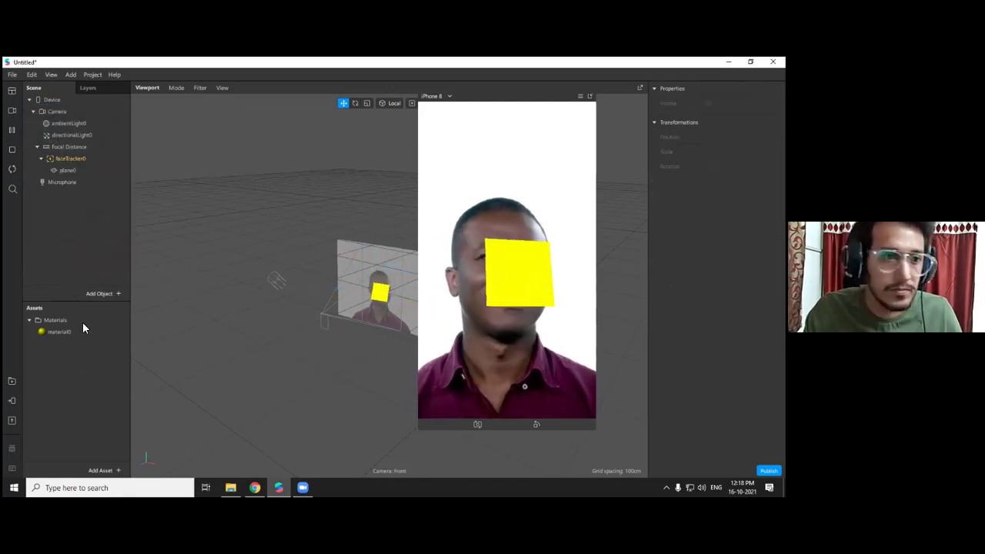
Give the plane material a white specular color and a specular smoothness of 53%
click(61, 333)
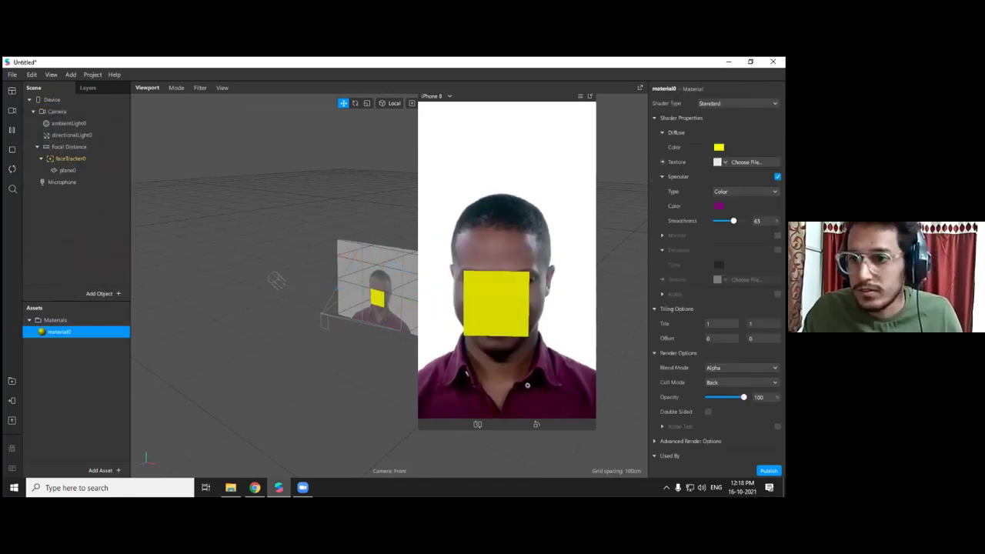
mouse_move(725, 221)
mouse_down()
mouse_move(716, 221)
mouse_move(725, 221)
mouse_up()
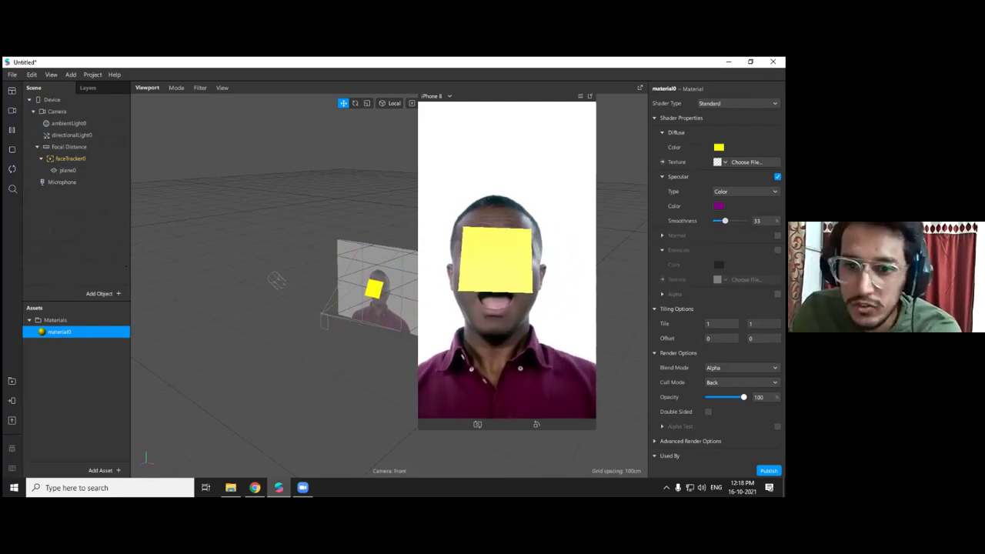
click(718, 206)
drag(468, 205, 496, 280)
drag(512, 230, 508, 182)
click(465, 354)
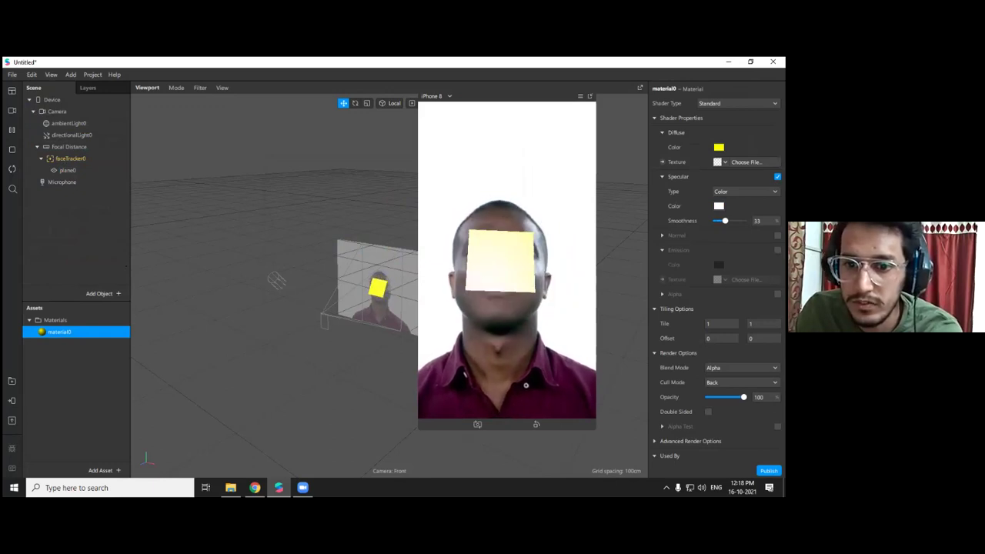
mouse_move(725, 221)
mouse_down()
mouse_move(715, 221)
mouse_move(731, 221)
mouse_up()
Turn off the depth test and depth writing in the plane material's advanced render options
scroll(731, 221, down, 1)
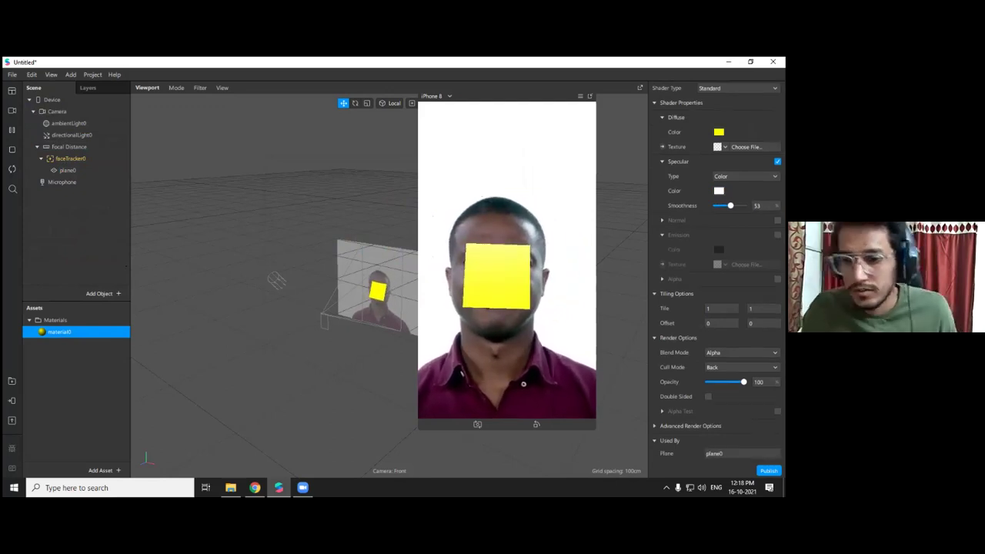
click(656, 426)
scroll(677, 425, down, 2)
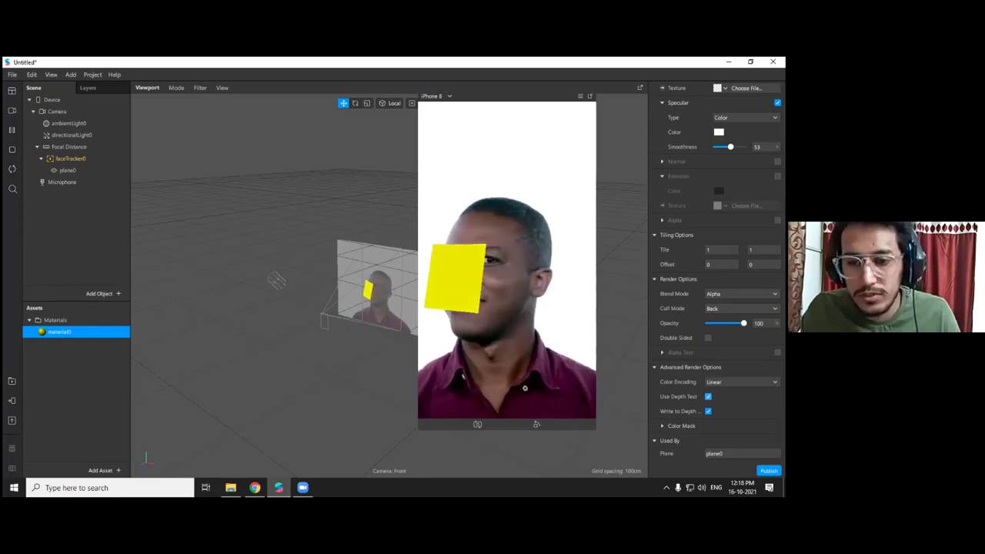
click(708, 397)
click(708, 412)
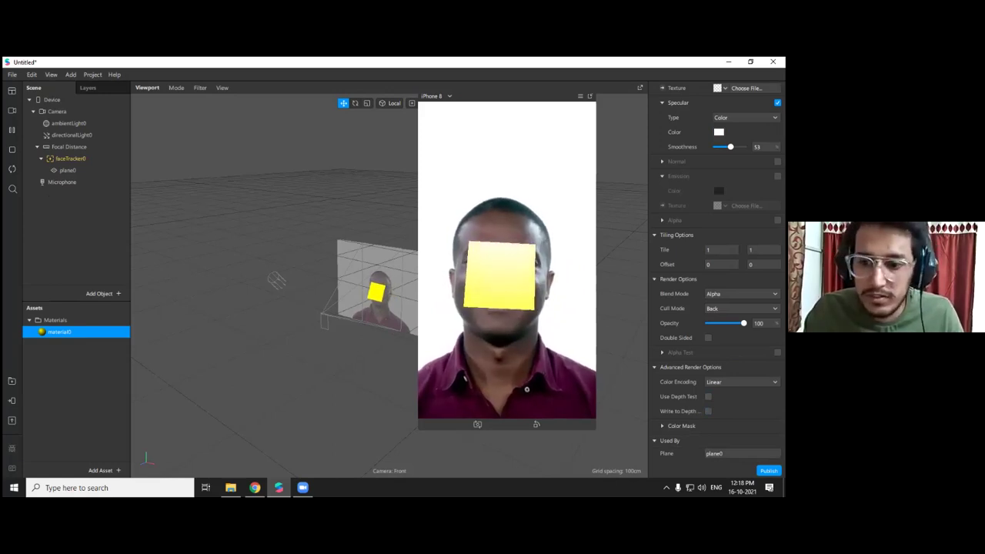
Switch the material's depth test and depth writing back on, and turn both off again to compare
click(708, 398)
click(708, 412)
click(708, 397)
click(708, 412)
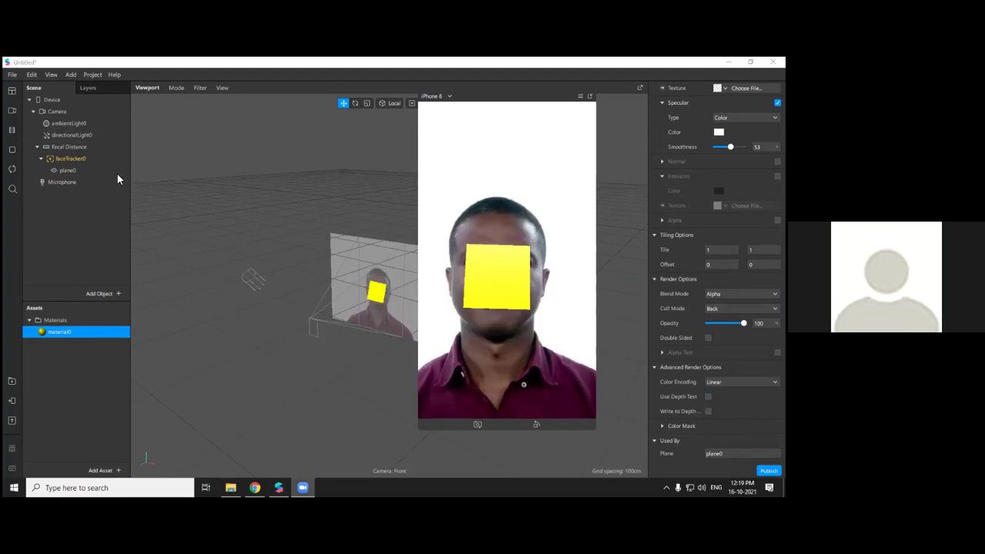
Delete the face tracker together with the plane nested inside it
click(65, 159)
right_click(64, 161)
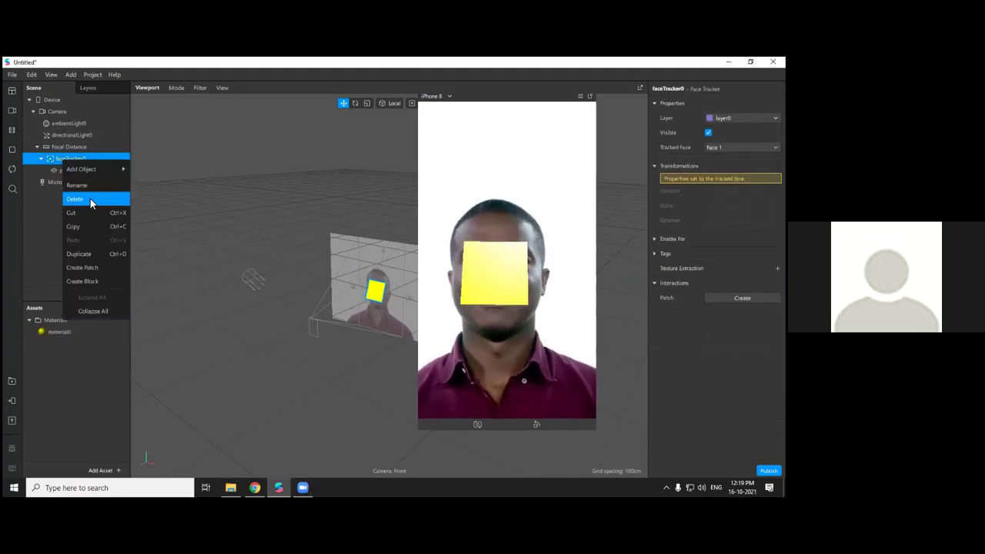
click(90, 198)
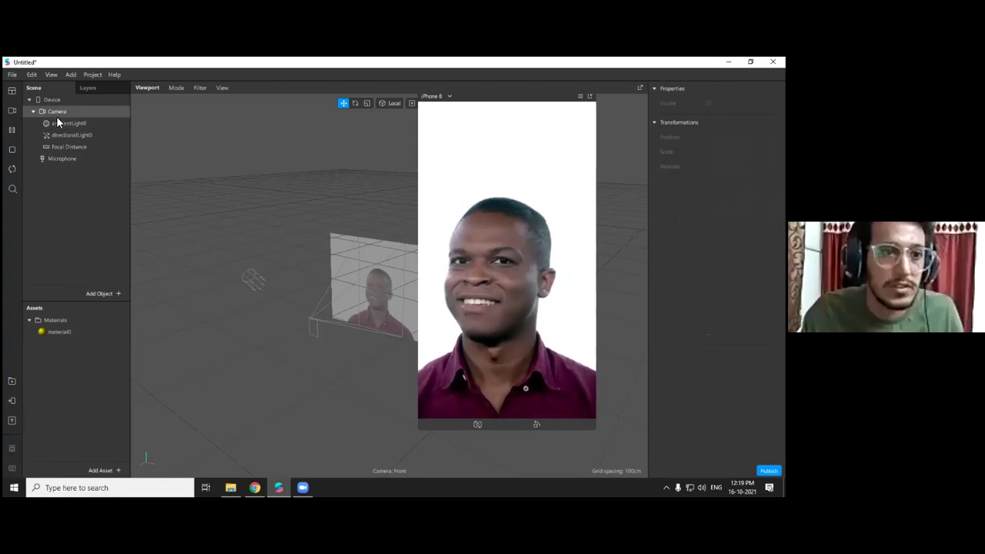
drag(540, 99, 533, 94)
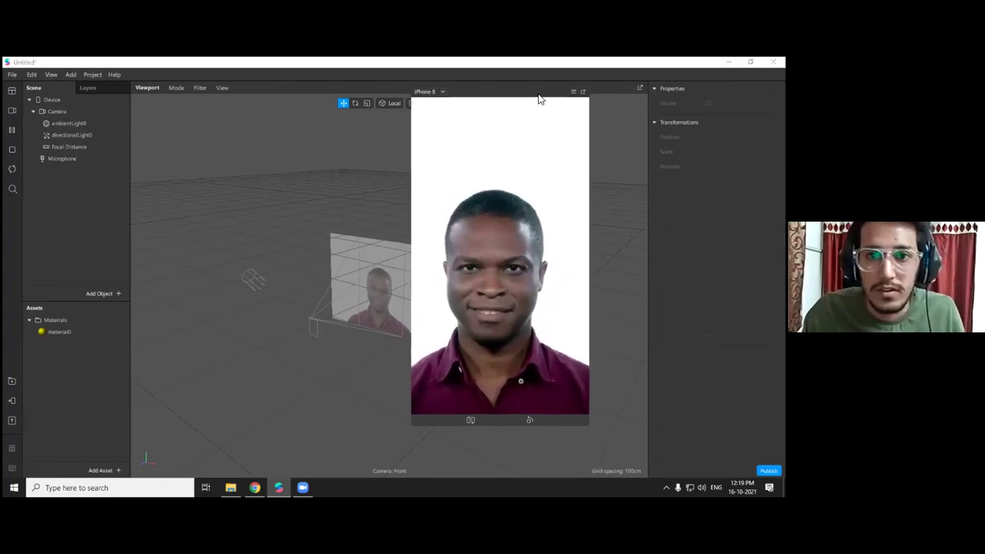
drag(538, 98, 551, 94)
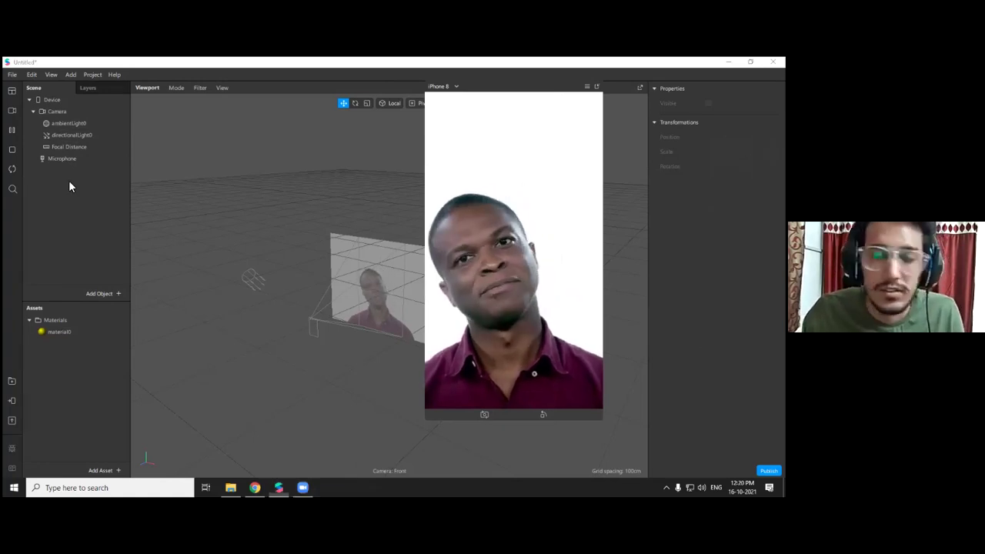
Delete the ambient and directional lights from the Camera and undo the deletion
click(66, 114)
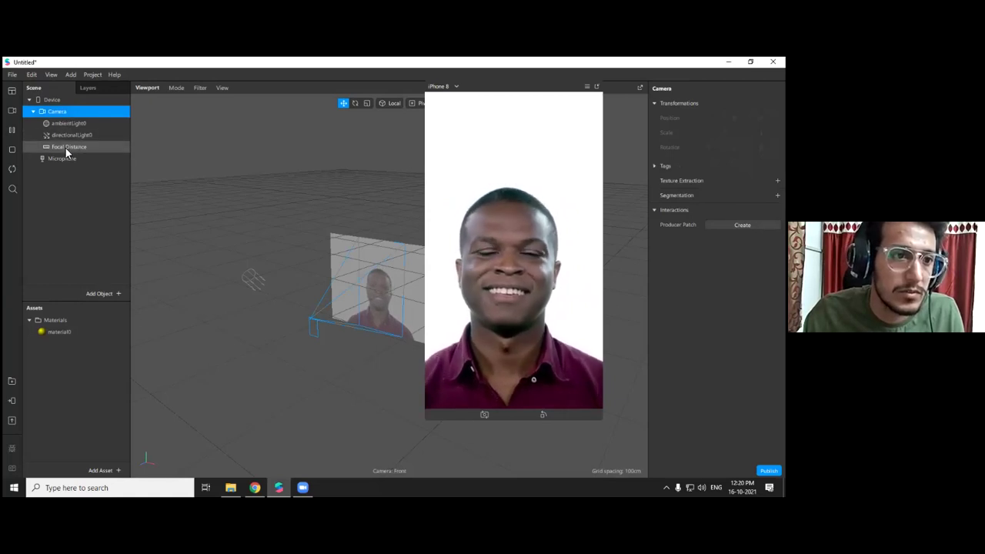
click(68, 136)
ctrl+click(67, 123)
right_click(67, 130)
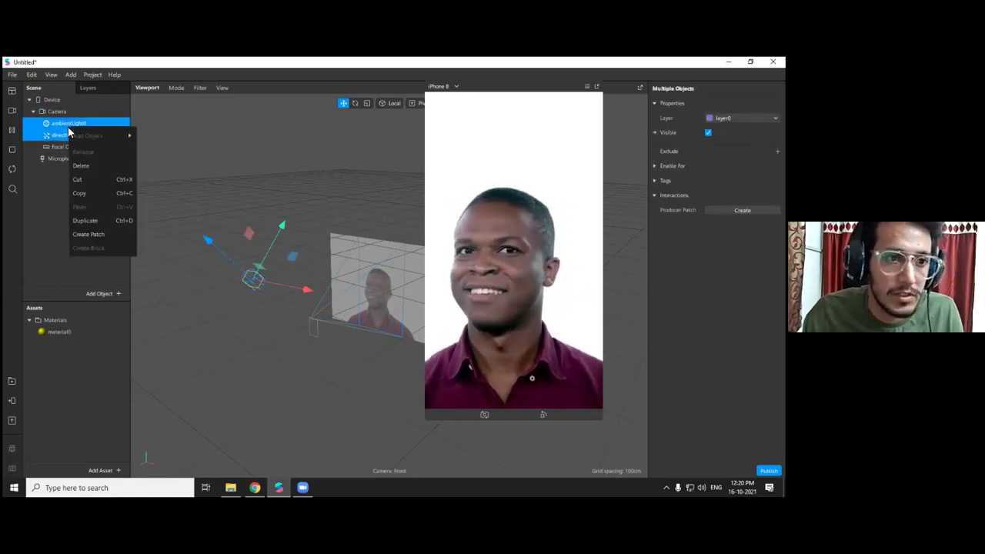
click(105, 166)
key(ctrl+z)
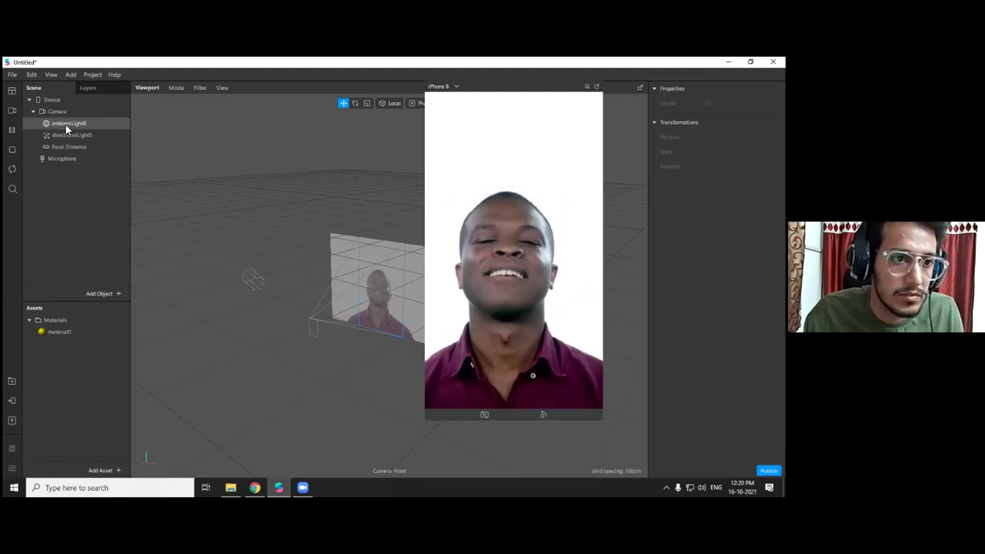
Open a new blank project to examine its default scene tree, and close its window
click(31, 74)
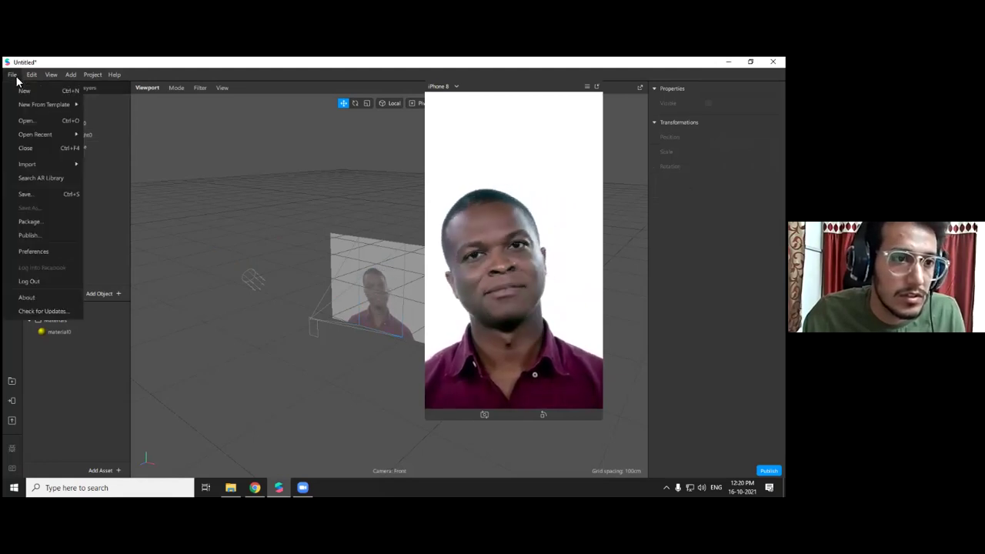
click(12, 75)
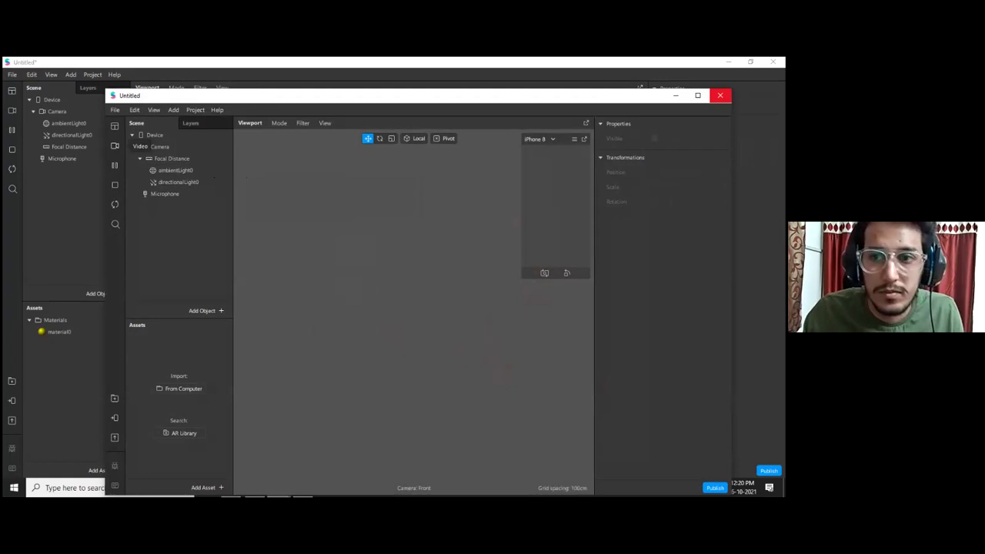
click(720, 96)
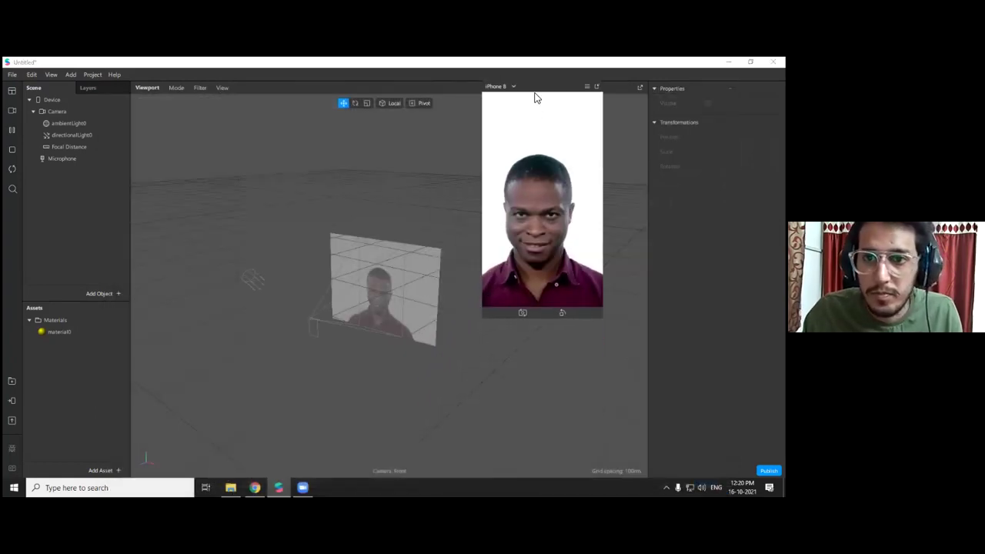
drag(534, 93, 572, 92)
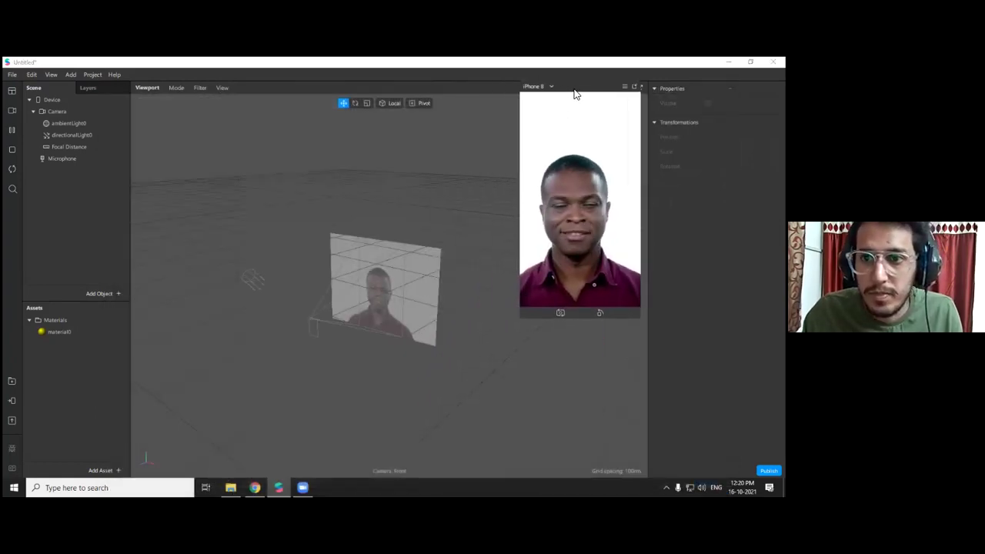
right_click(70, 150)
mouse_move(90, 156)
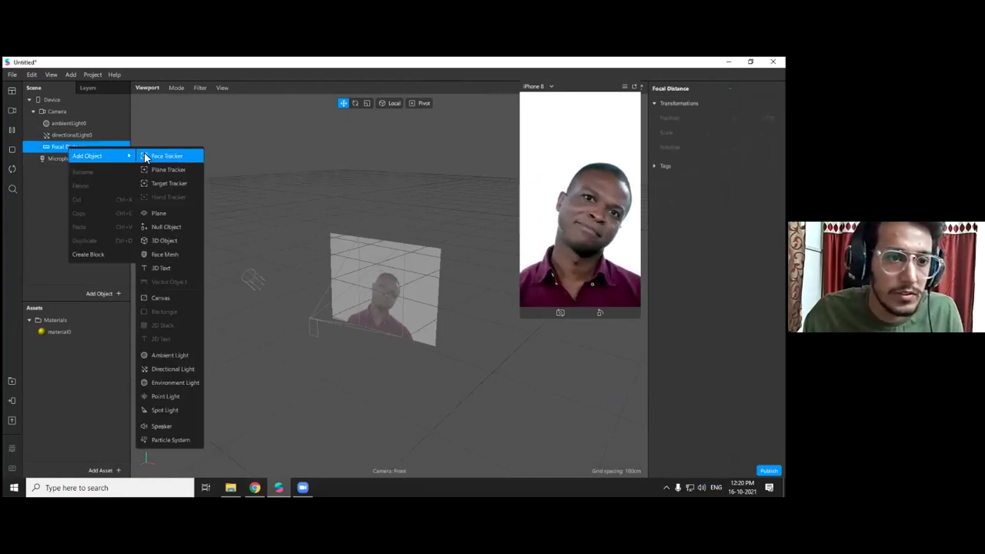
click(174, 241)
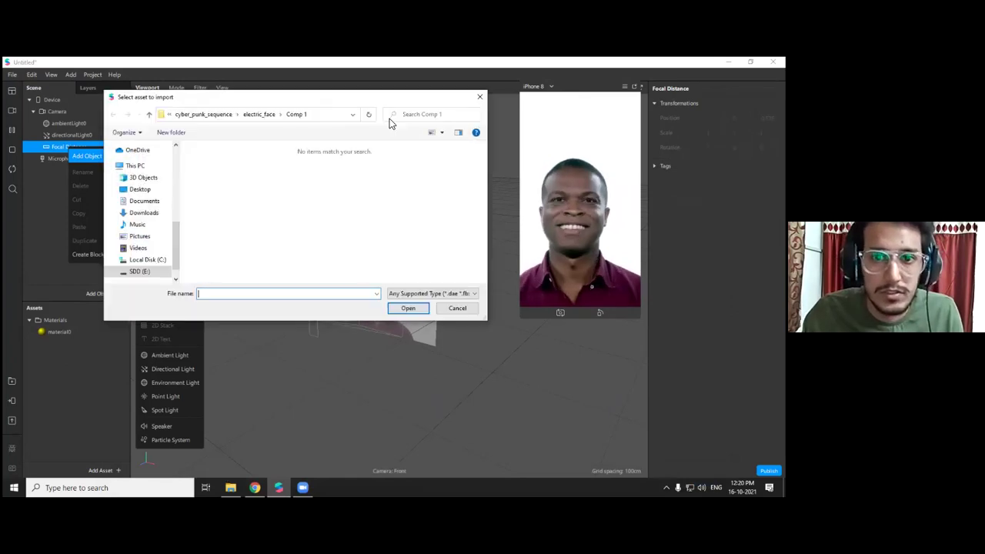
key(Escape)
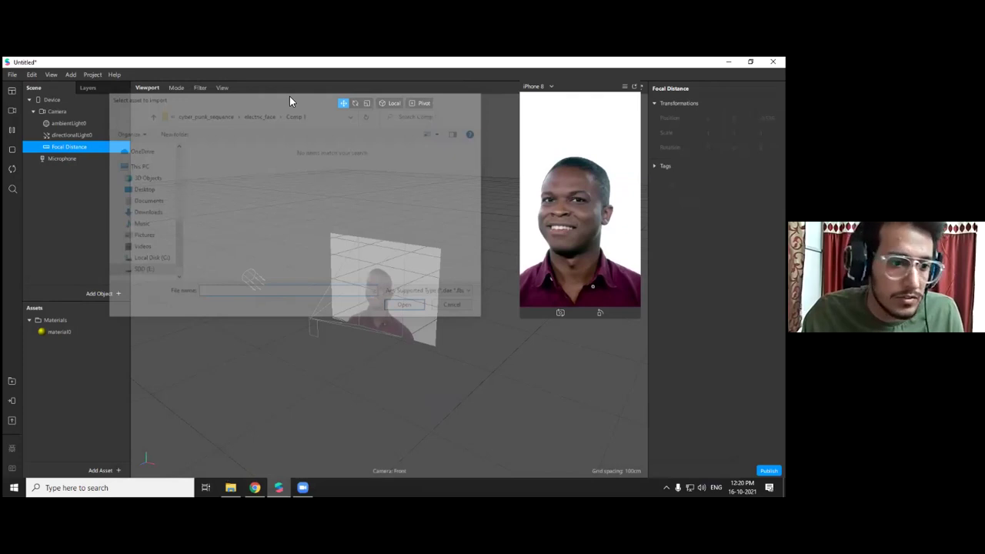
Open the AR Library and look through its 3D Objects category, including the 3D Shapes collection
click(11, 382)
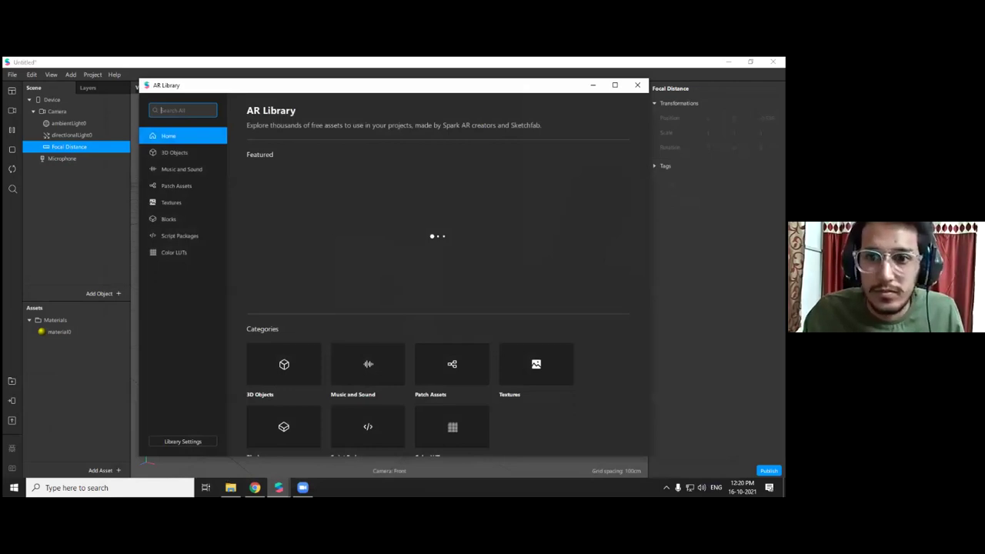
drag(481, 87, 453, 84)
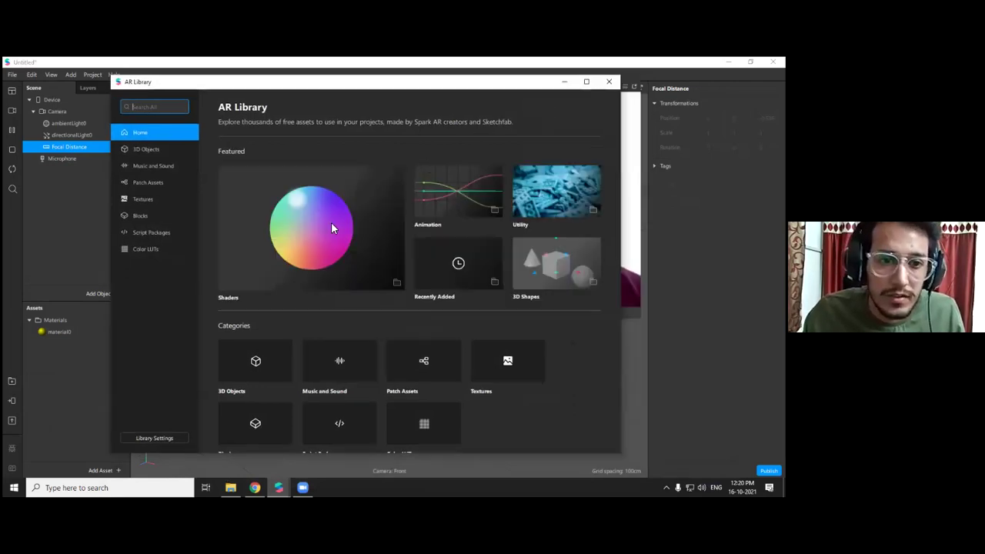
click(163, 151)
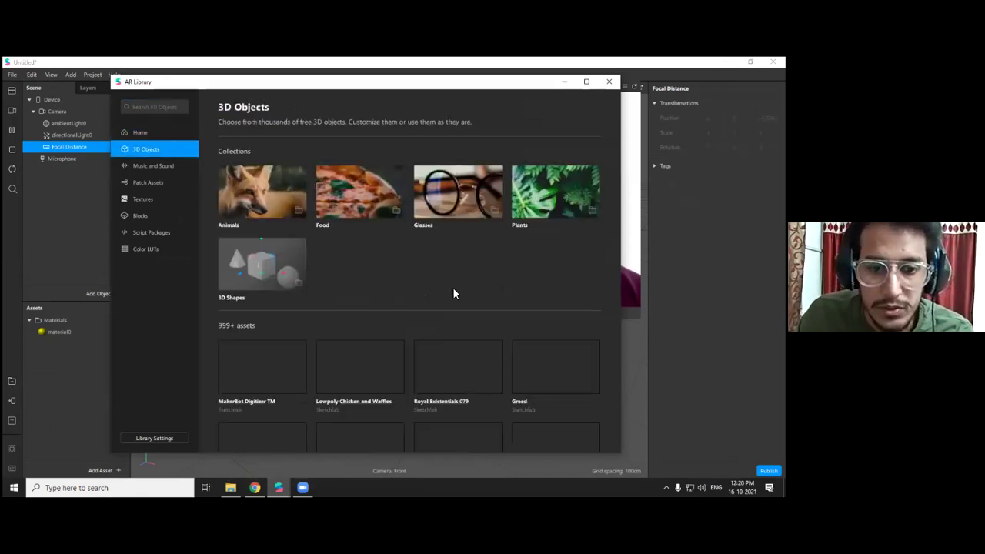
scroll(450, 300, down, 1)
scroll(415, 296, up, 1)
scroll(391, 290, up, 1)
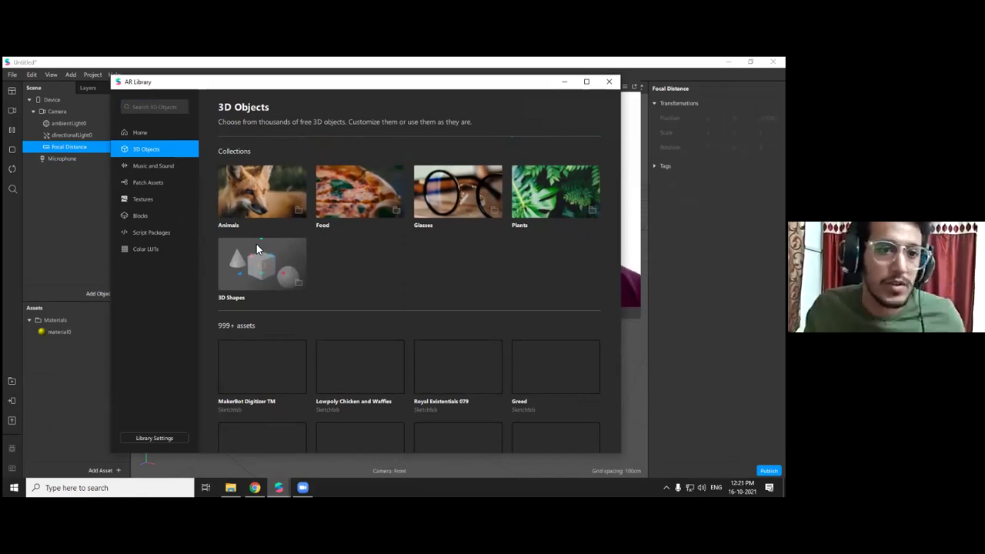
scroll(446, 266, down, 1)
scroll(444, 261, up, 1)
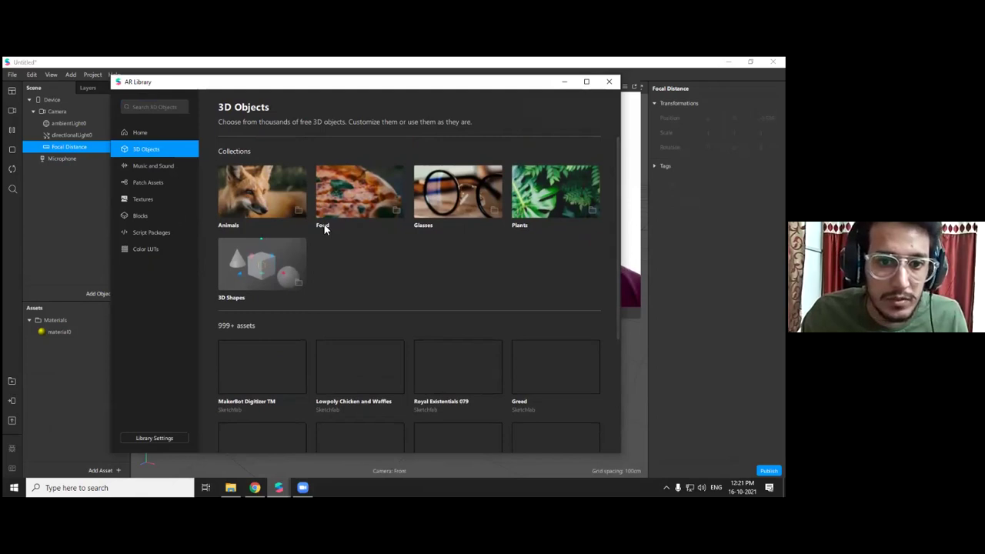
click(266, 260)
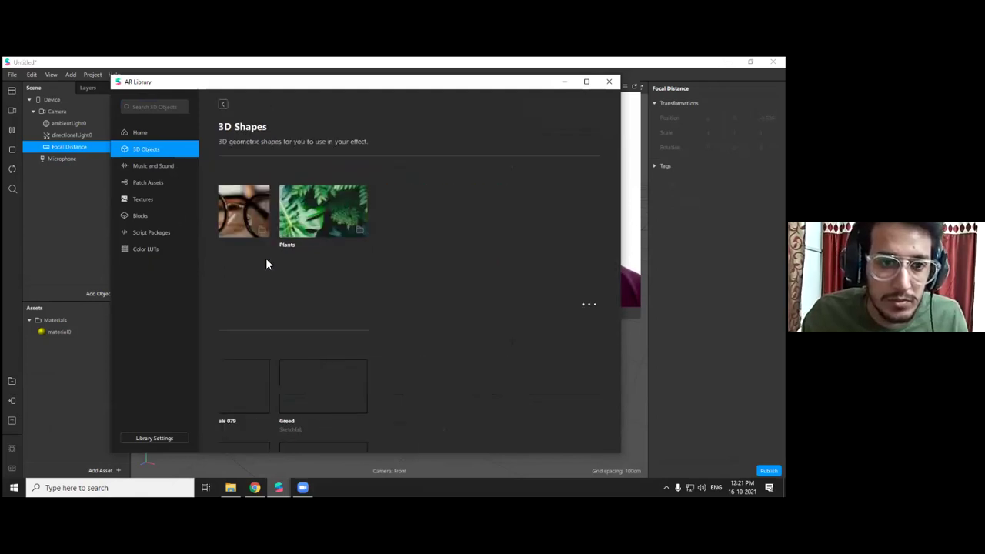
click(224, 106)
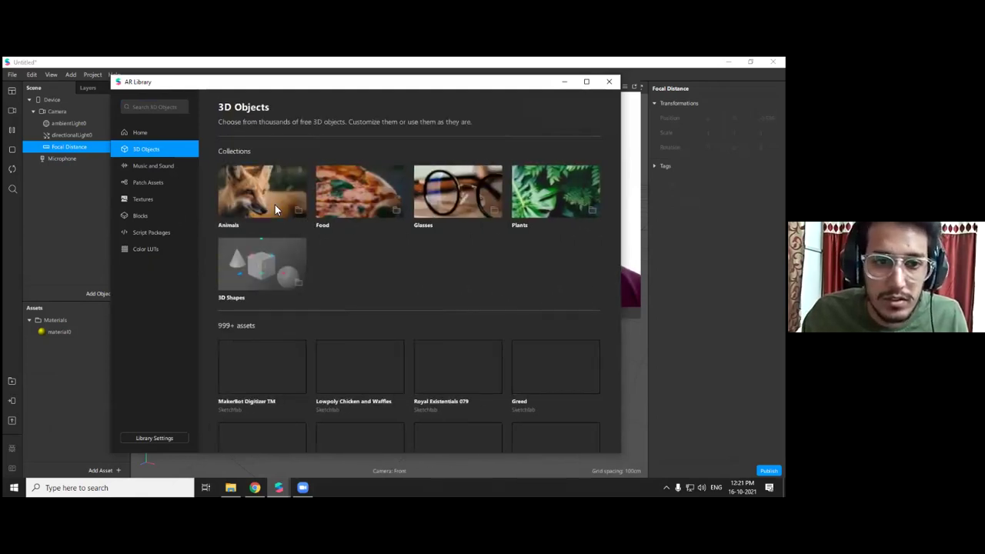
Browse the Animals collection of 3D objects and view the details of the Animal Crossing Taxi - Fan Art model
click(274, 205)
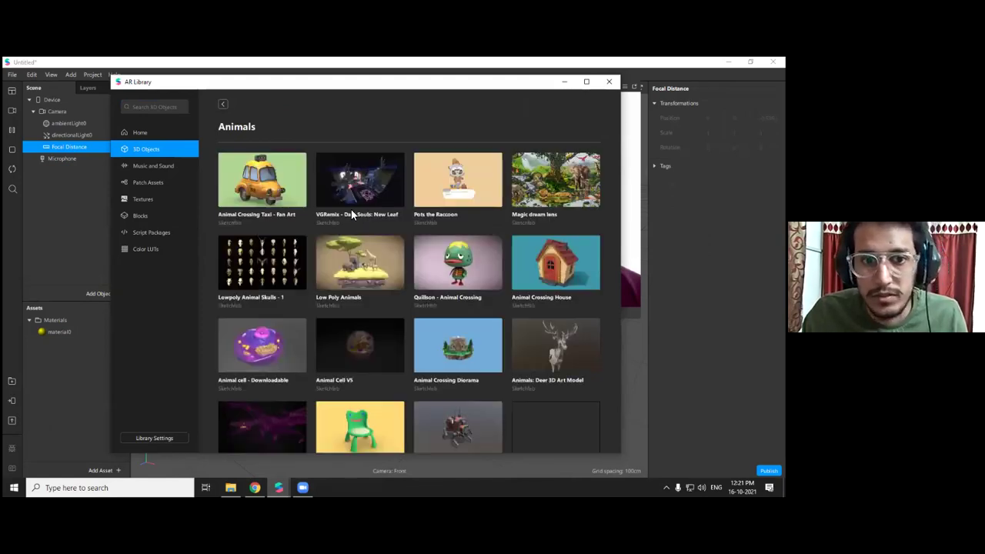
scroll(347, 218, down, 3)
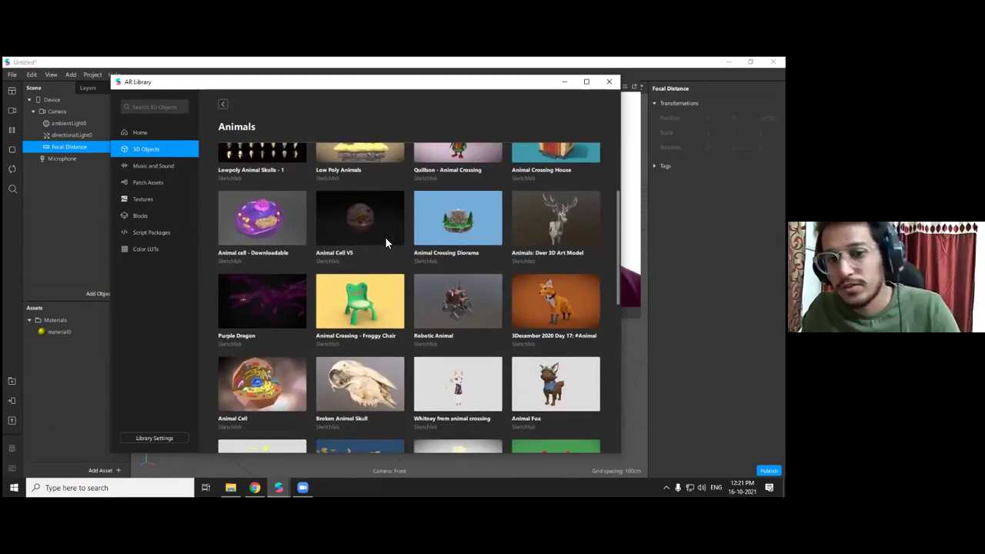
scroll(398, 221, up, 3)
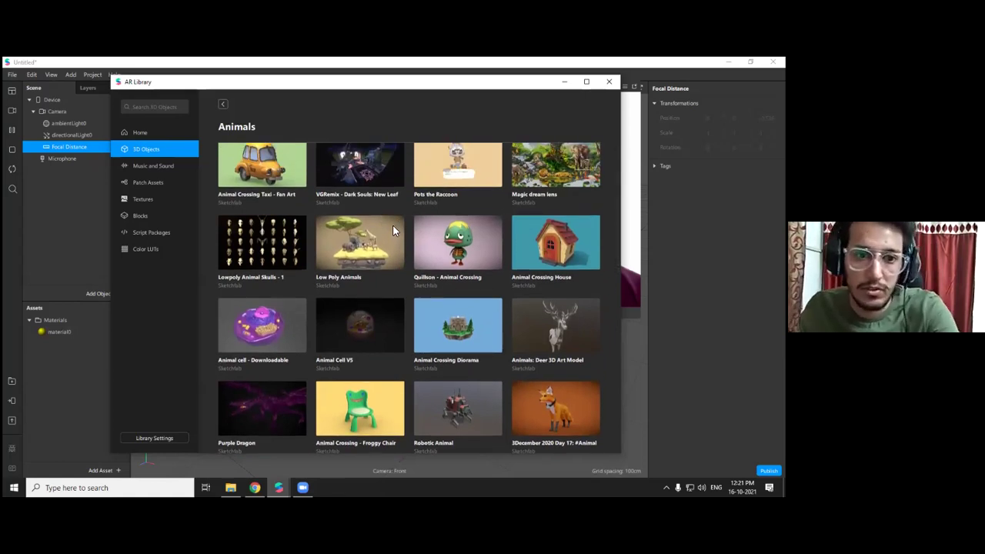
scroll(394, 230, up, 1)
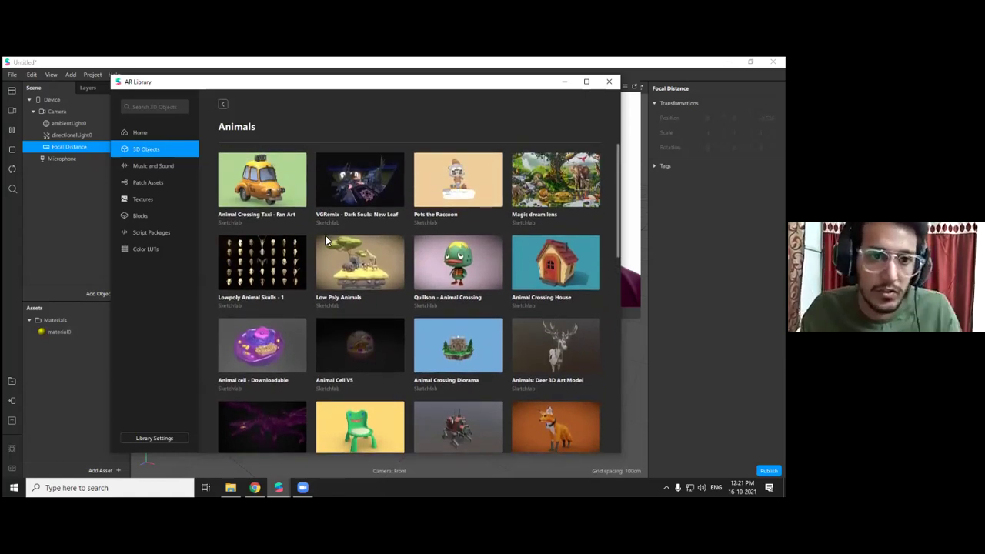
click(260, 196)
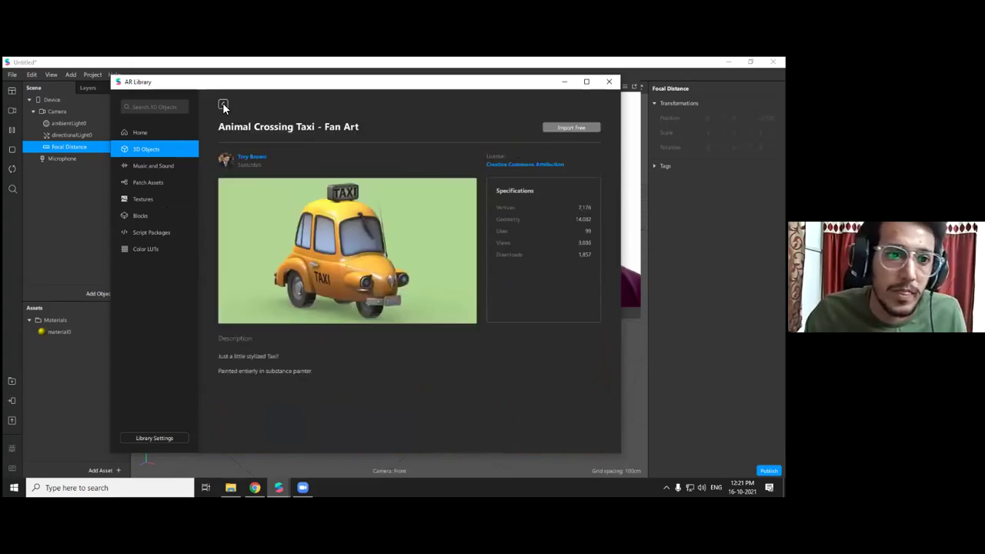
Look through the library's Music and Sound category and its list of free audio files
click(164, 167)
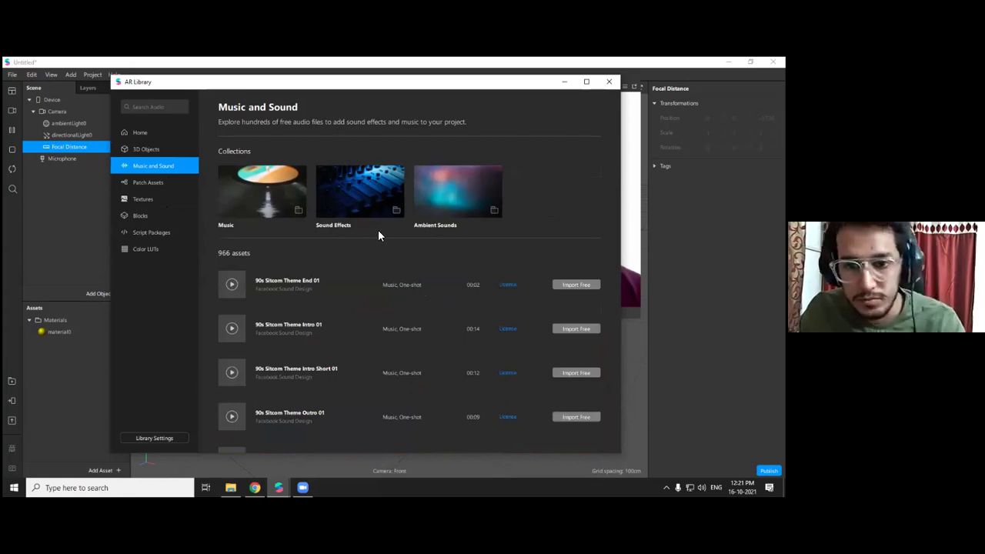
scroll(378, 231, down, 1)
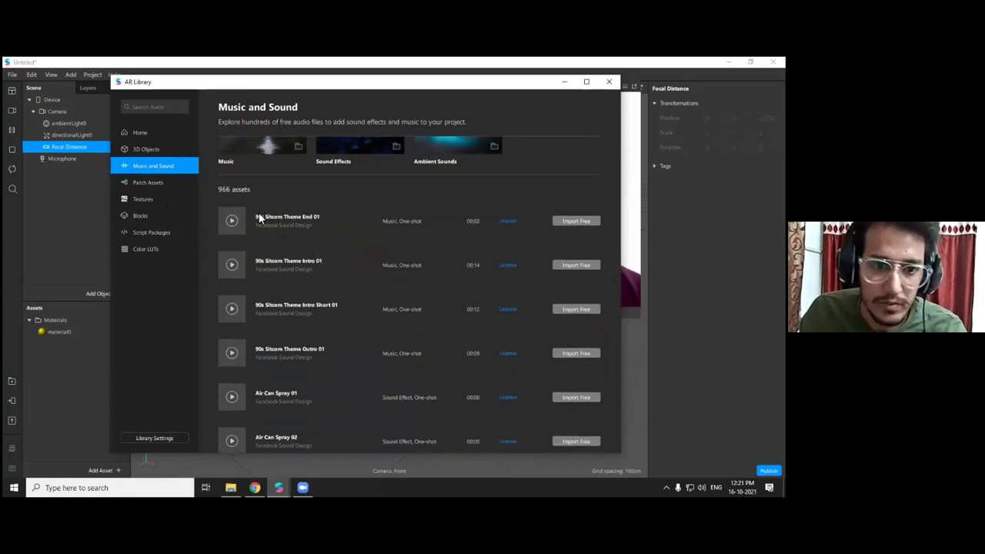
scroll(416, 228, down, 5)
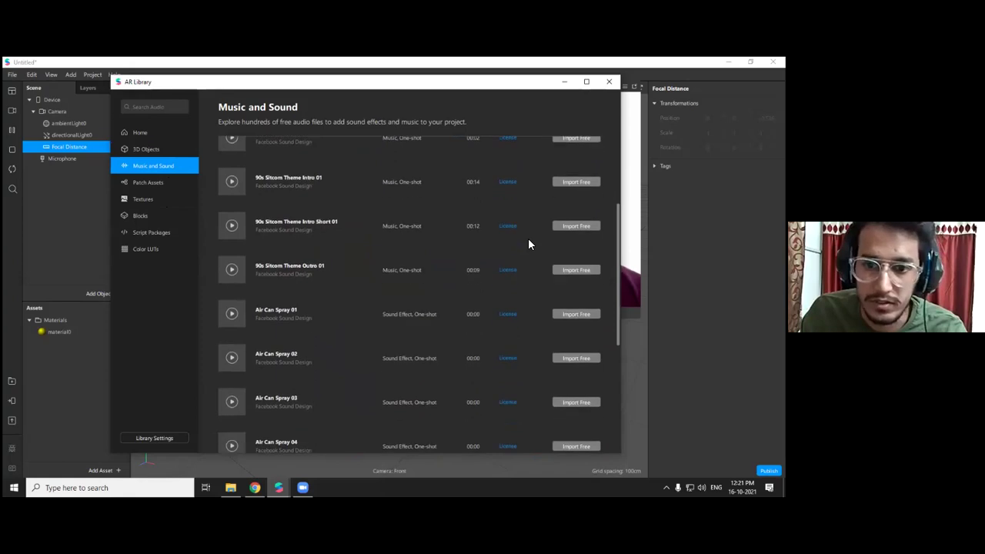
scroll(401, 269, up, 3)
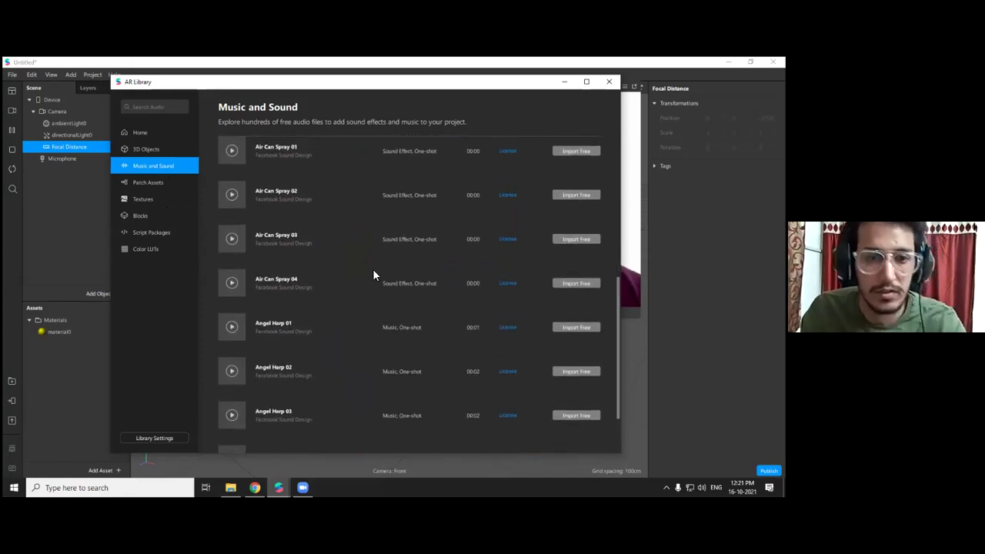
scroll(312, 269, up, 3)
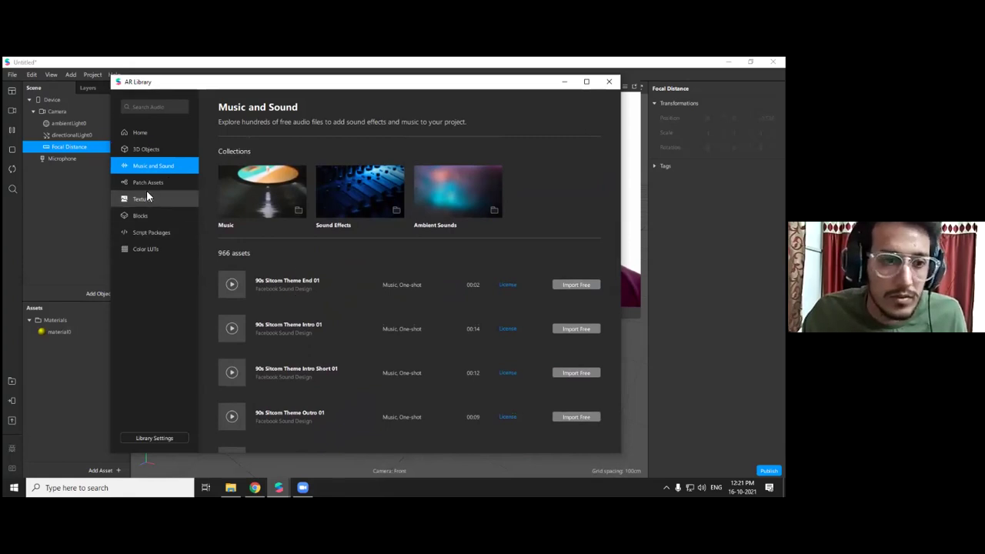
Browse the library's Patch Assets category and examine the visual shaders in its Shaders collection
click(167, 183)
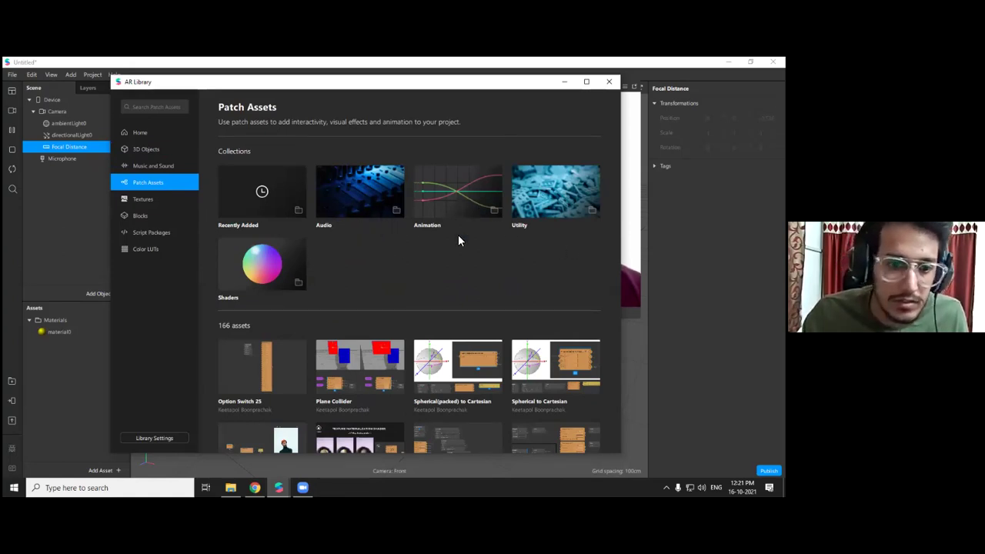
scroll(388, 273, down, 3)
scroll(539, 223, up, 3)
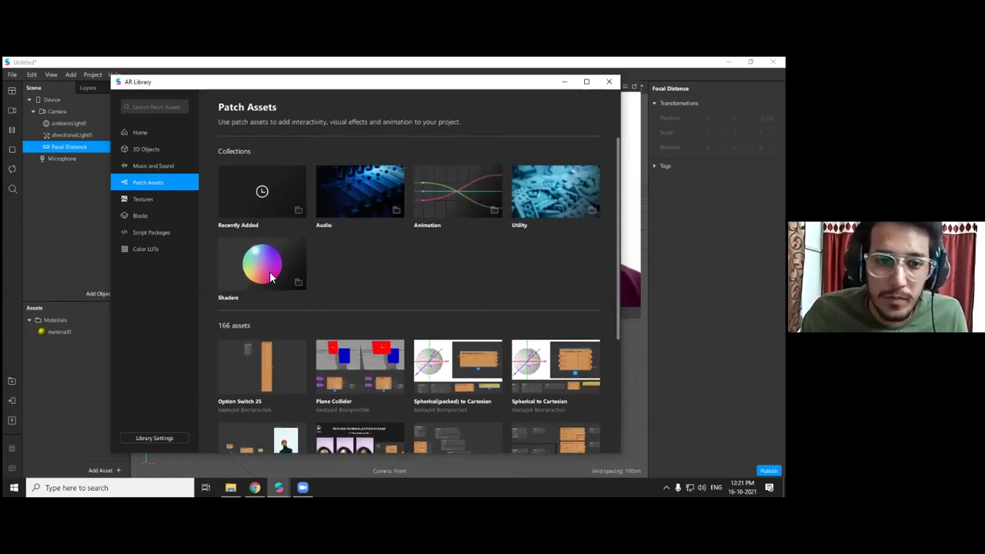
click(277, 269)
scroll(476, 307, down, 2)
scroll(491, 298, up, 3)
scroll(408, 307, down, 1)
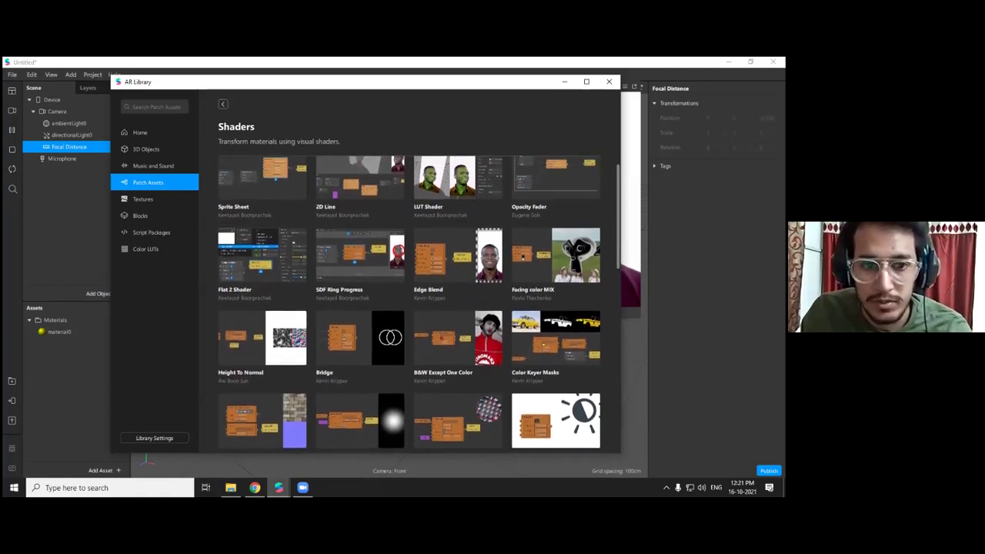
scroll(409, 307, up, 1)
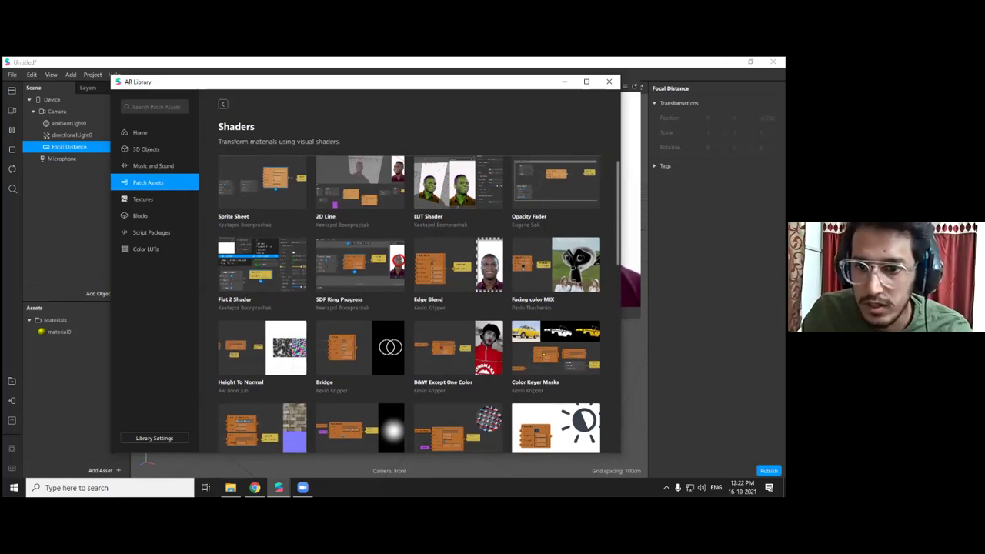
scroll(421, 305, down, 3)
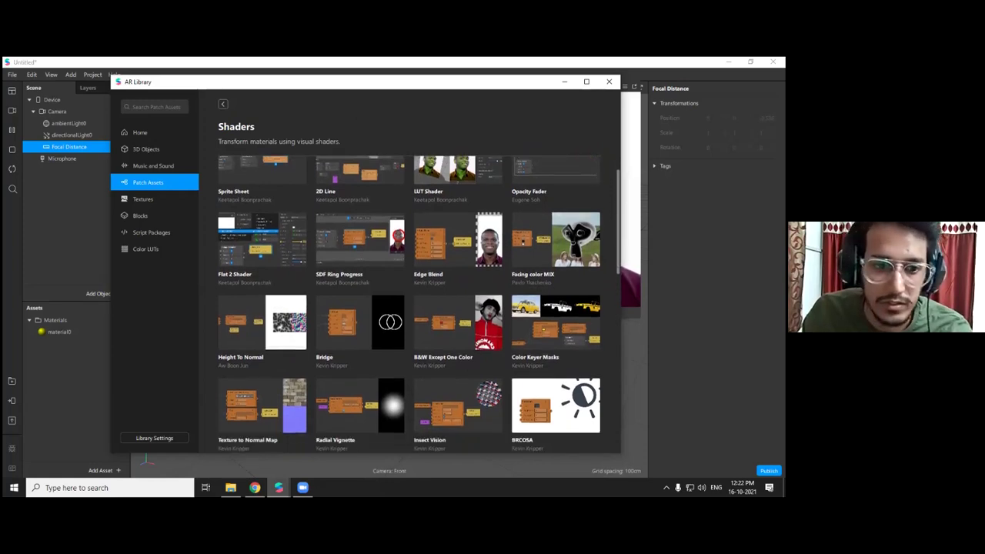
scroll(420, 305, down, 15)
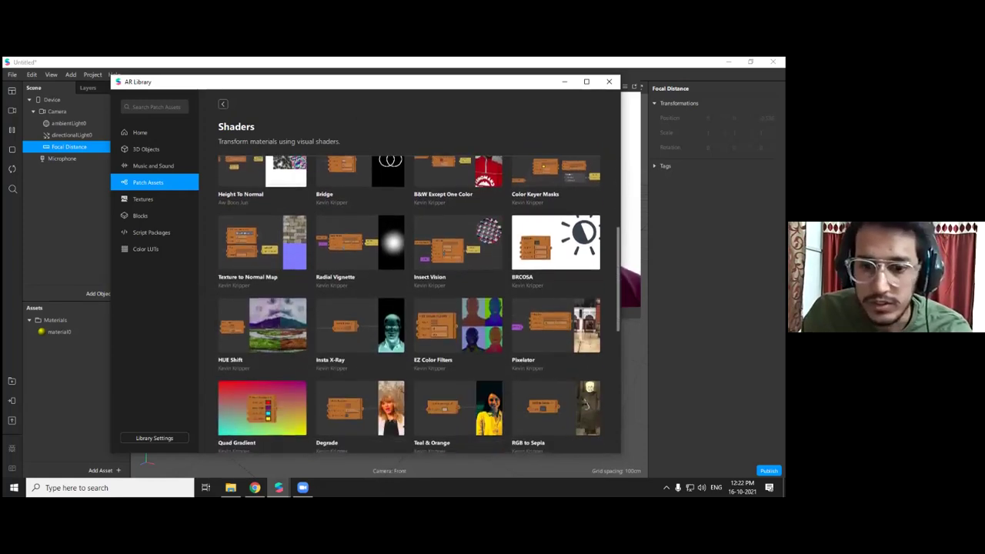
scroll(420, 305, down, 15)
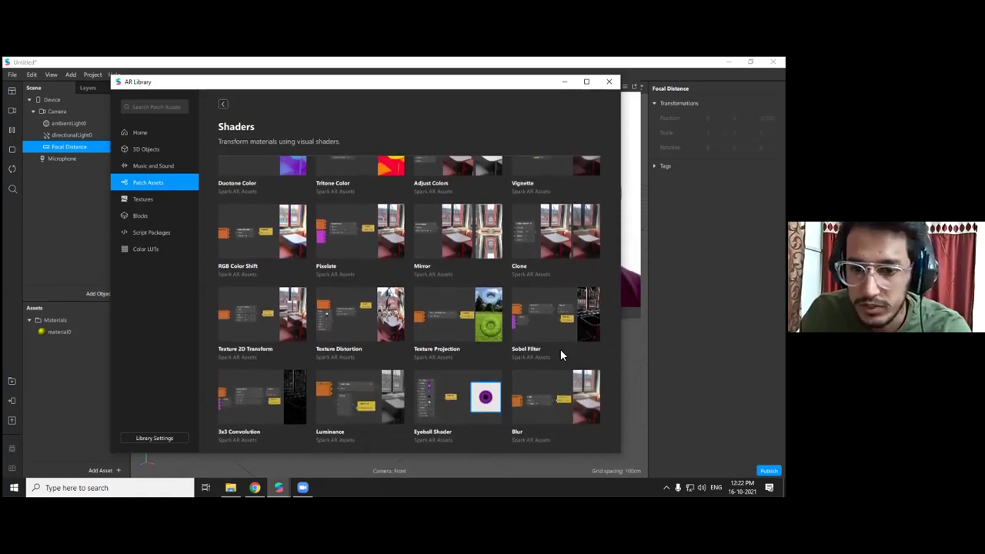
scroll(354, 327, up, 2)
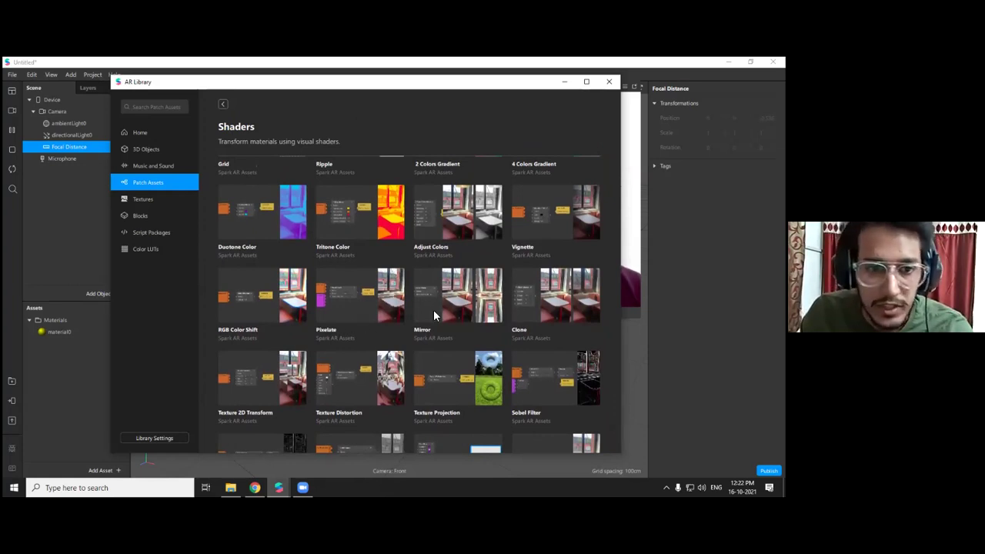
scroll(434, 307, up, 2)
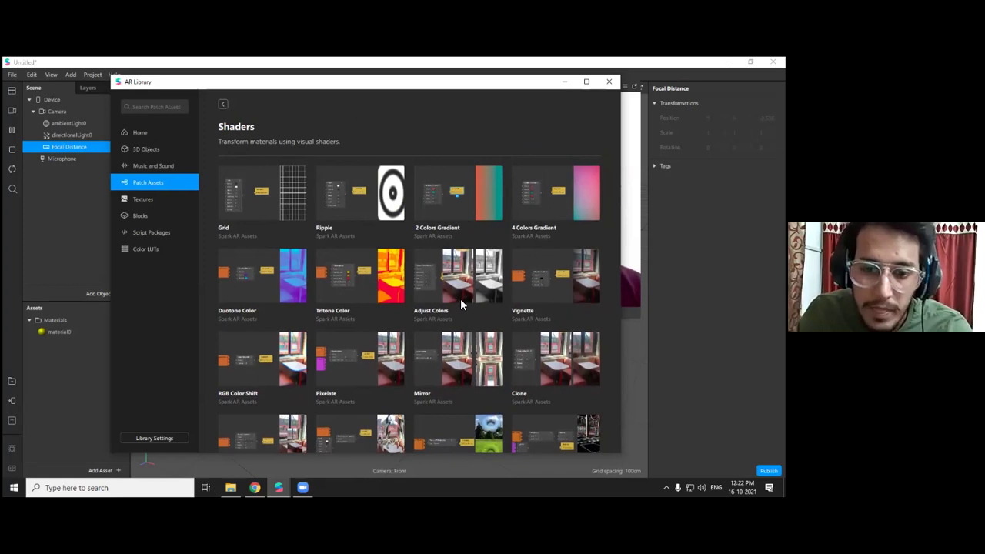
scroll(456, 306, down, 2)
scroll(457, 306, up, 2)
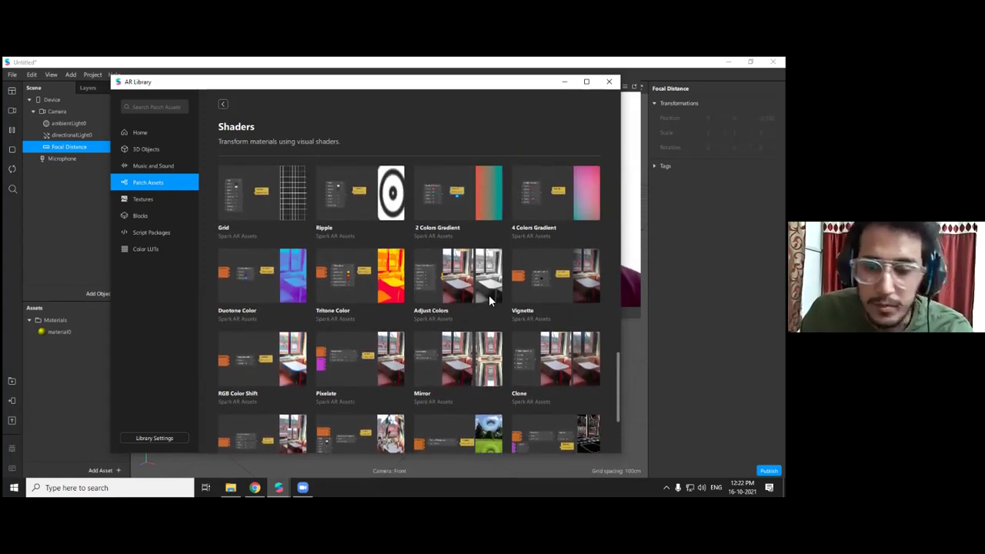
scroll(506, 293, up, 2)
scroll(521, 283, up, 2)
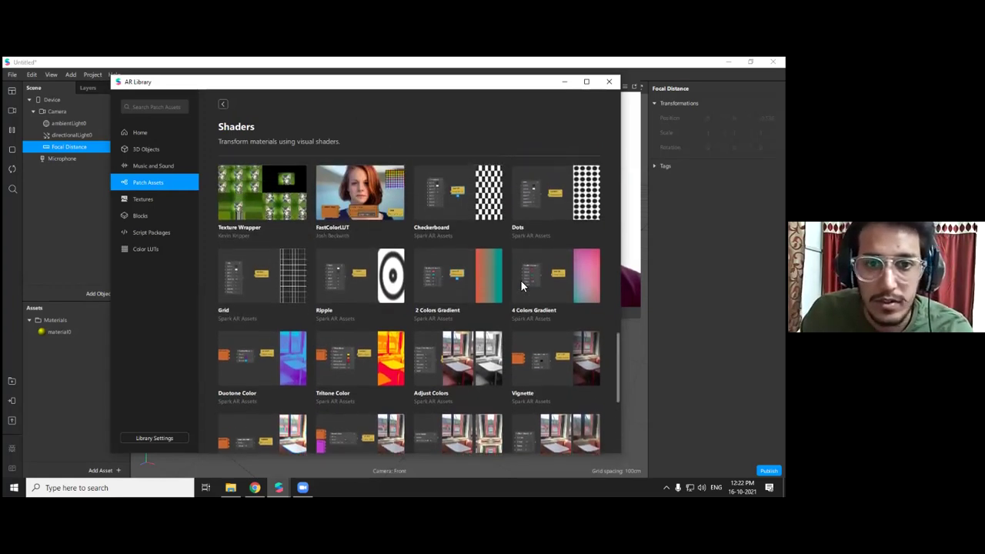
Return to the Patch Assets overview and look through the Utility collection
click(223, 106)
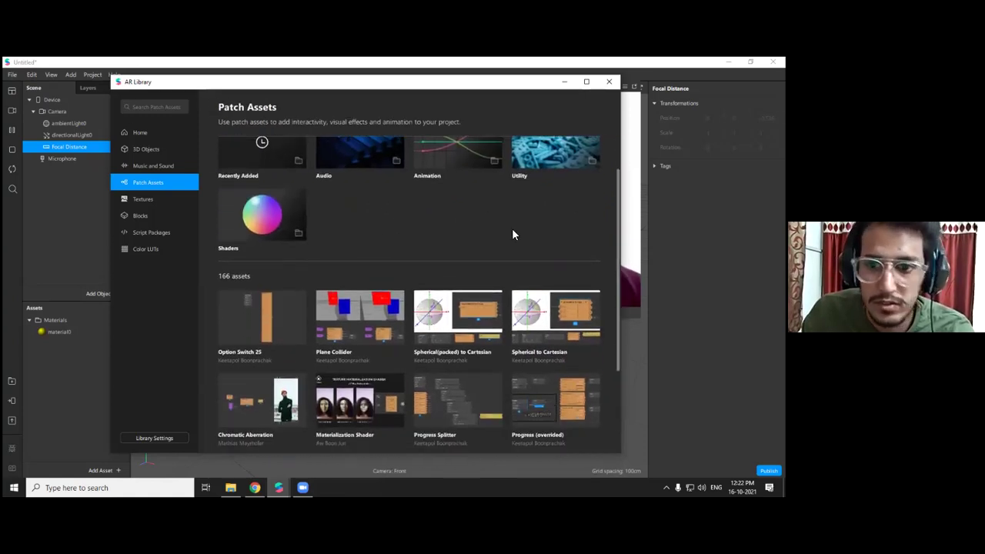
click(540, 198)
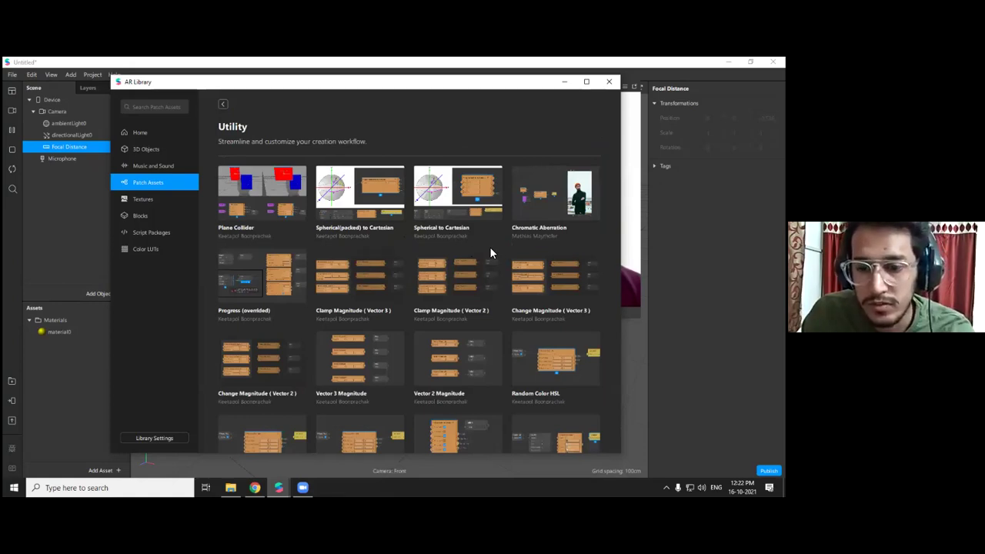
scroll(485, 254, down, 3)
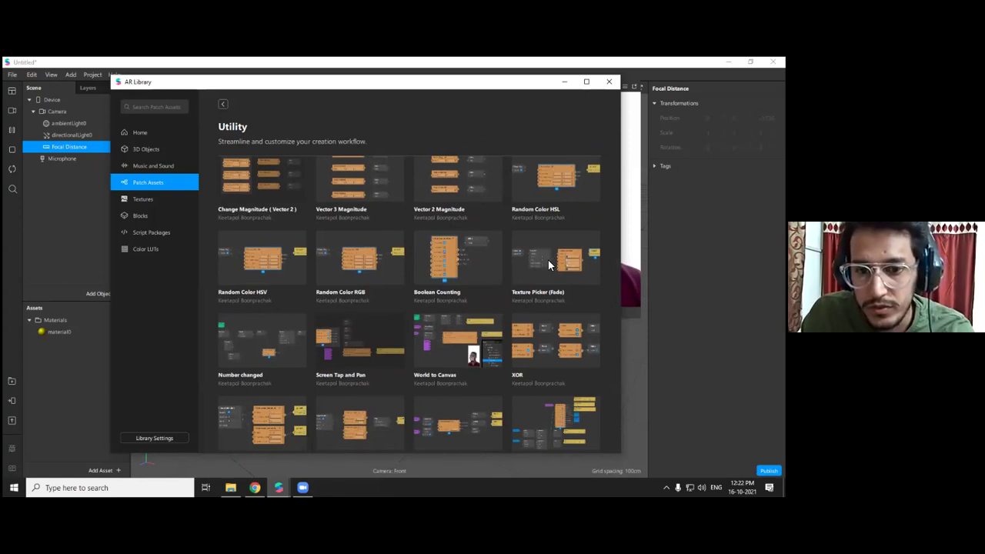
Look through the rest of the Utility patch collection, from the random color patches to the unit converters, and return to the Patch Assets overview
scroll(540, 265, down, 2)
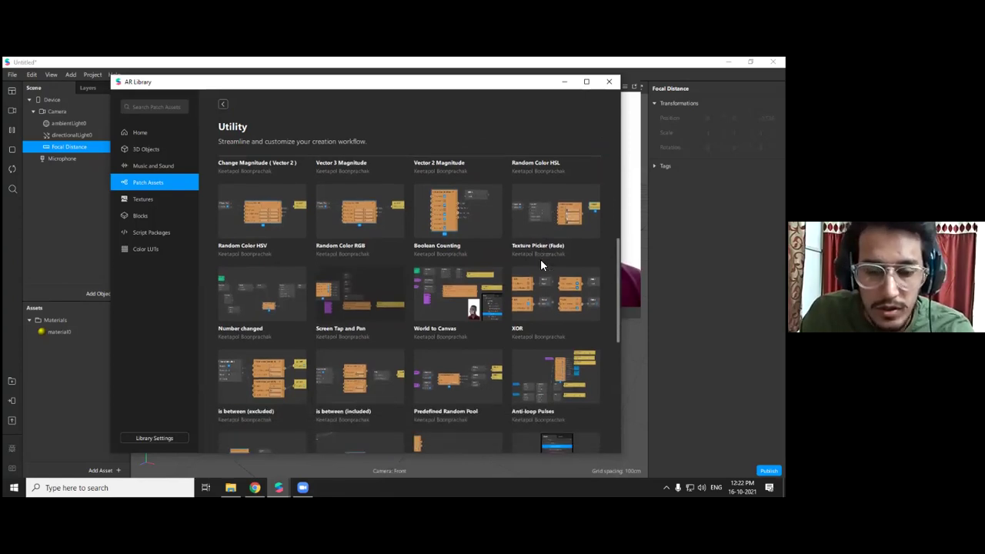
scroll(551, 270, down, 3)
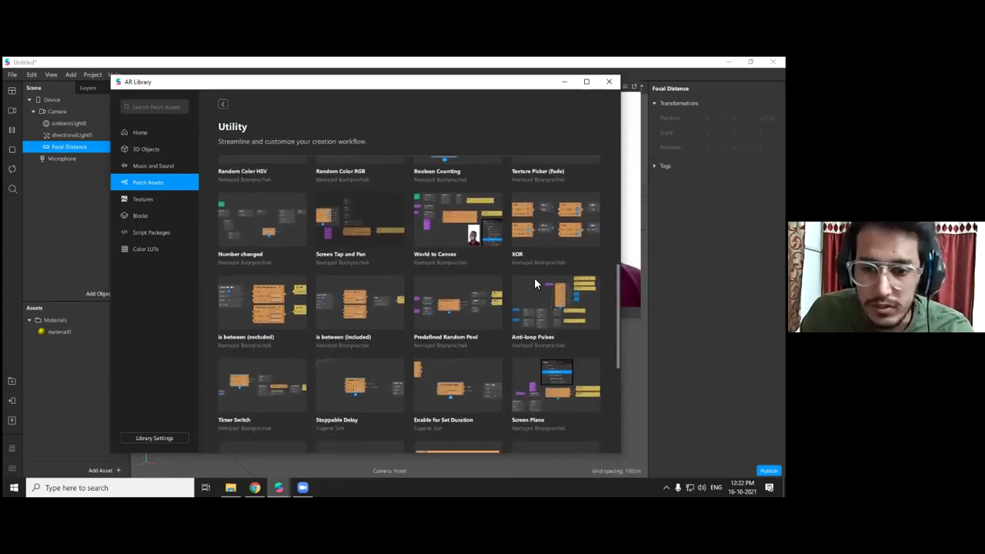
scroll(559, 314, down, 4)
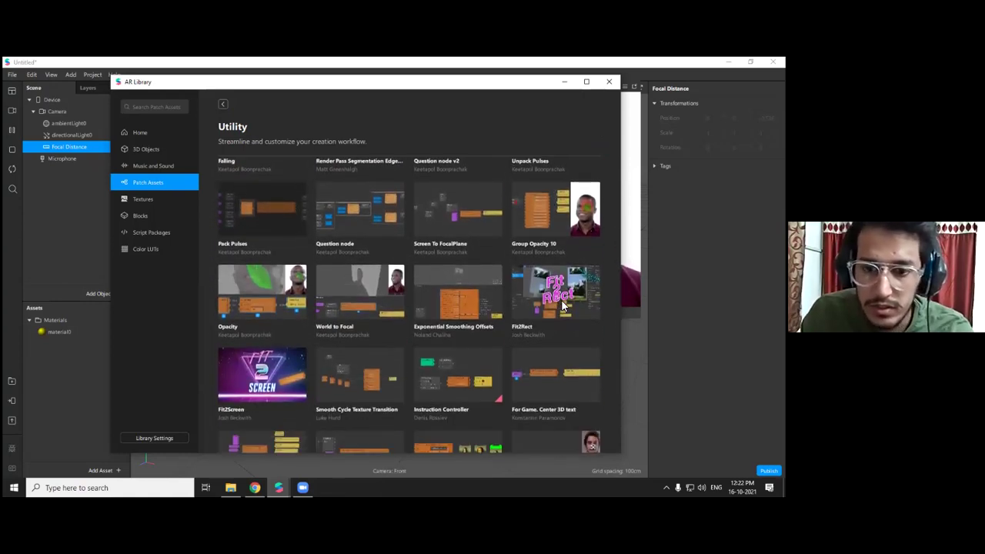
scroll(558, 300, down, 5)
scroll(537, 293, down, 5)
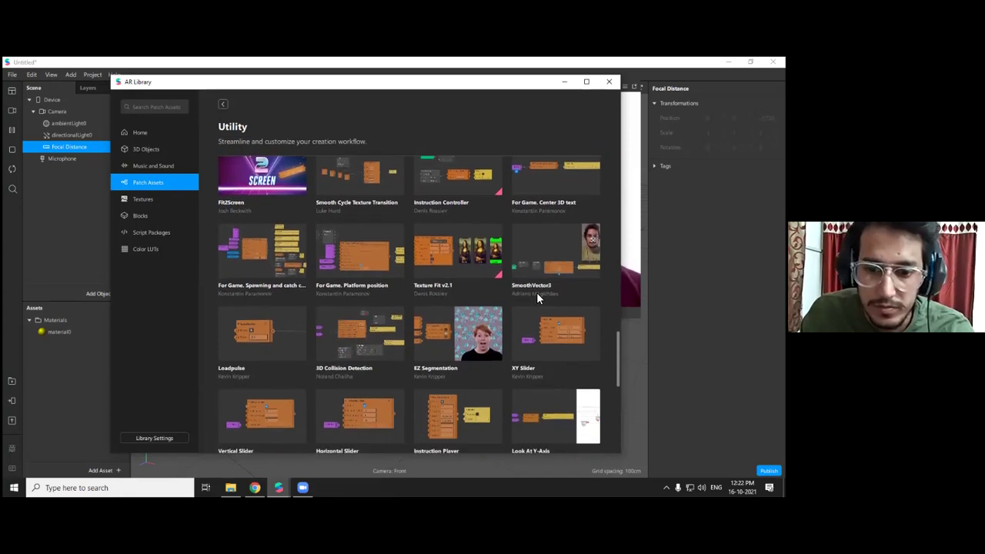
scroll(574, 297, down, 1)
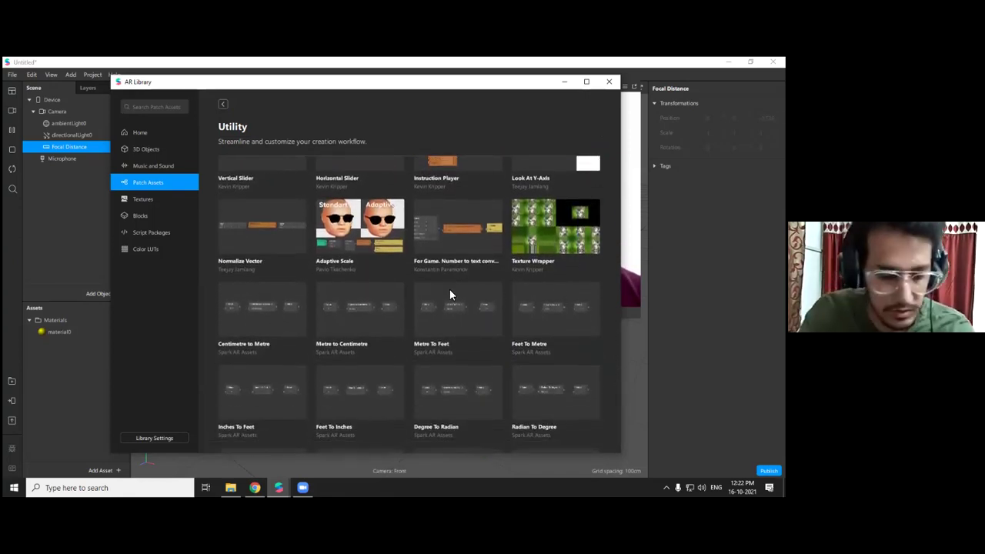
scroll(461, 266, down, 2)
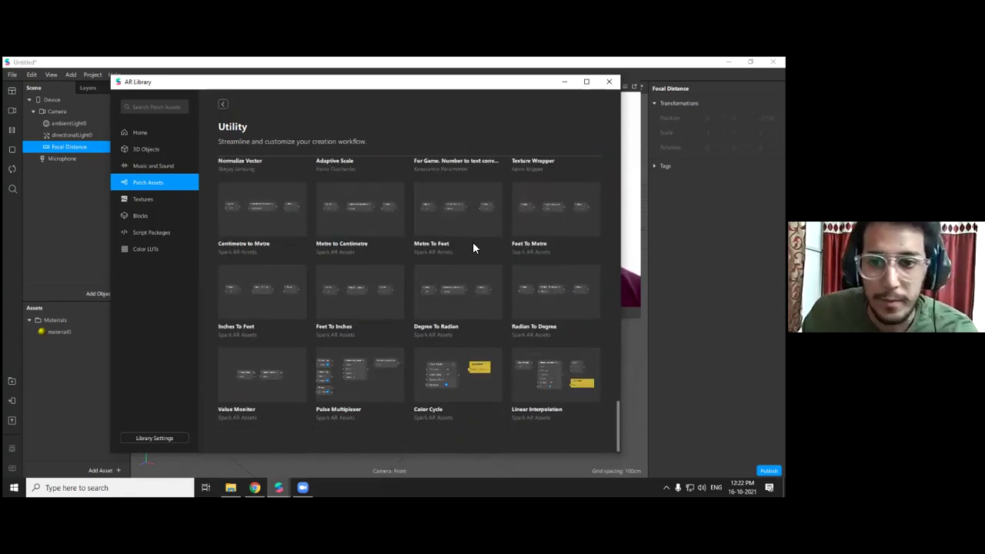
click(223, 105)
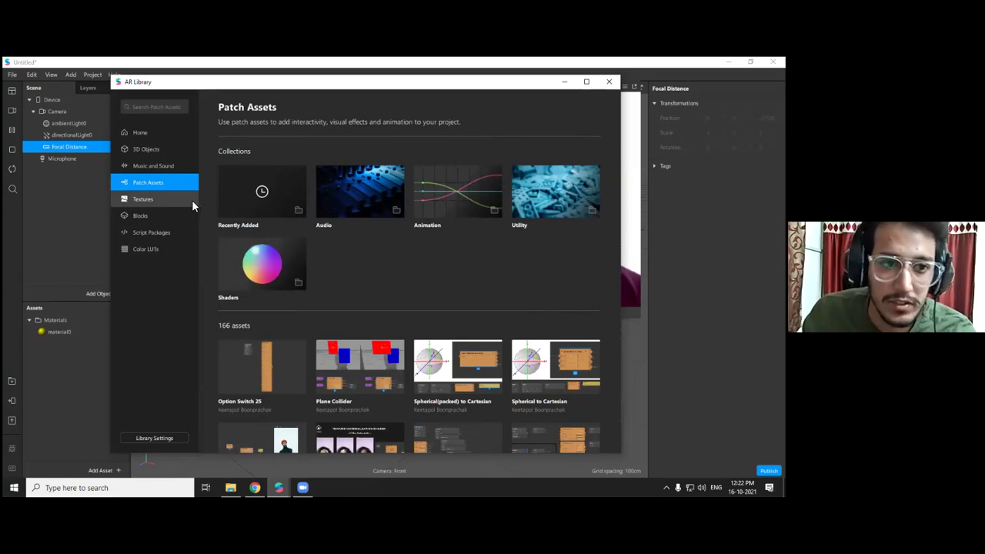
Browse the library's Textures category, viewing its Blender Environment Textures and Environment Textures collections
click(174, 199)
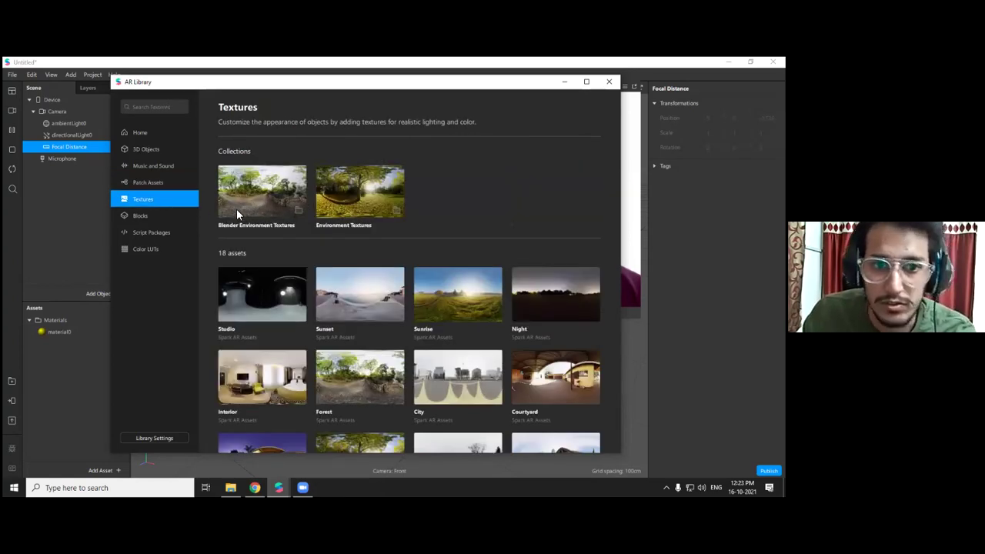
click(286, 201)
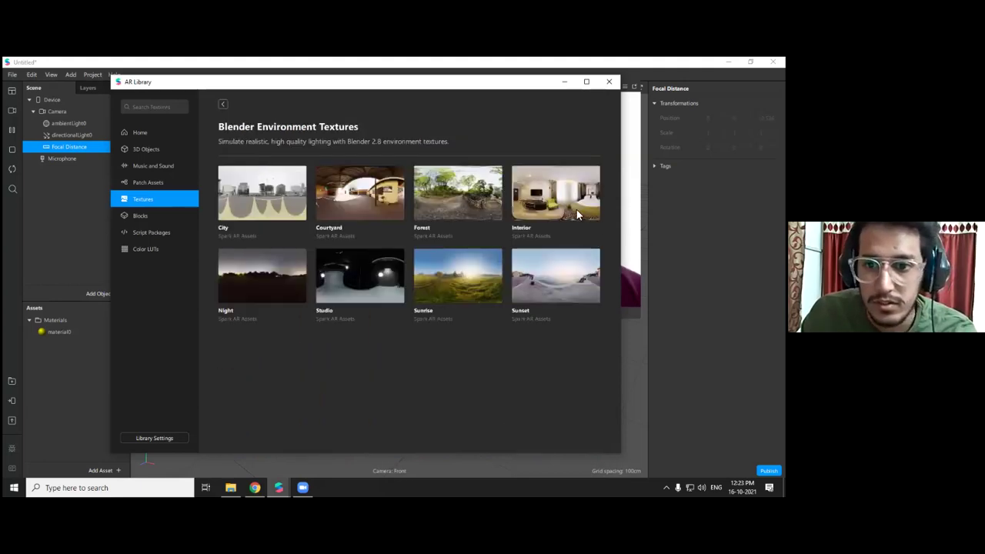
click(223, 103)
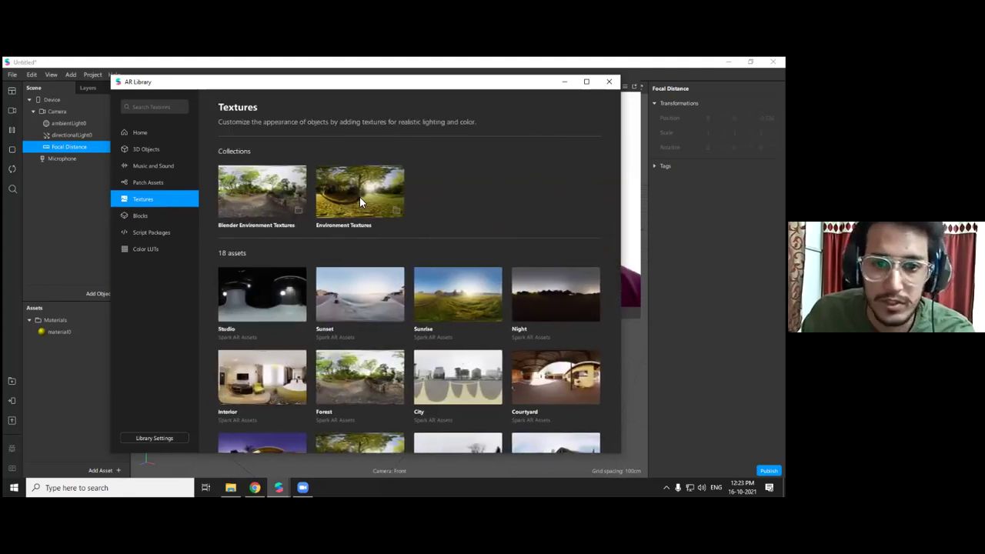
click(359, 199)
click(223, 105)
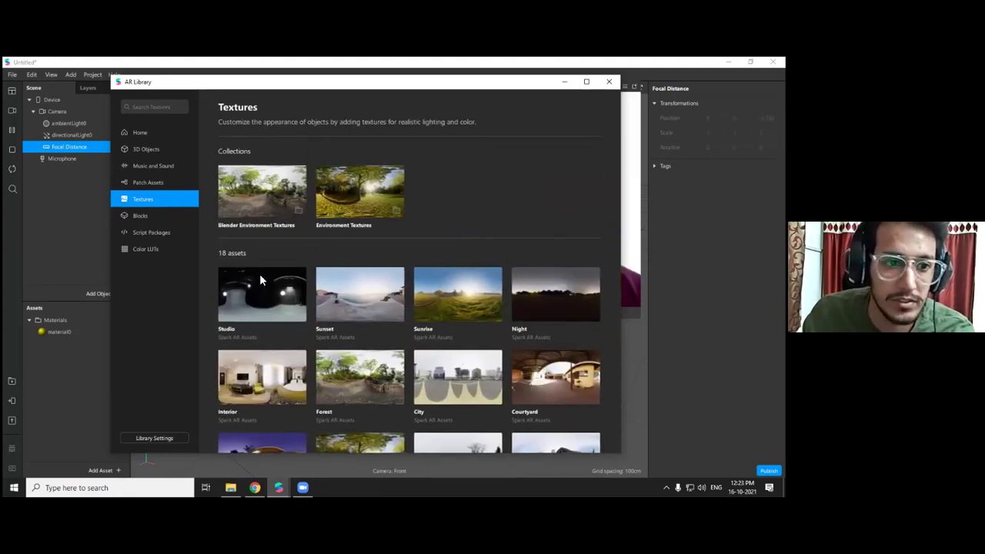
Look at the Blocks category, switch to 3D Objects and leave the Animals collection for the category overview
click(181, 220)
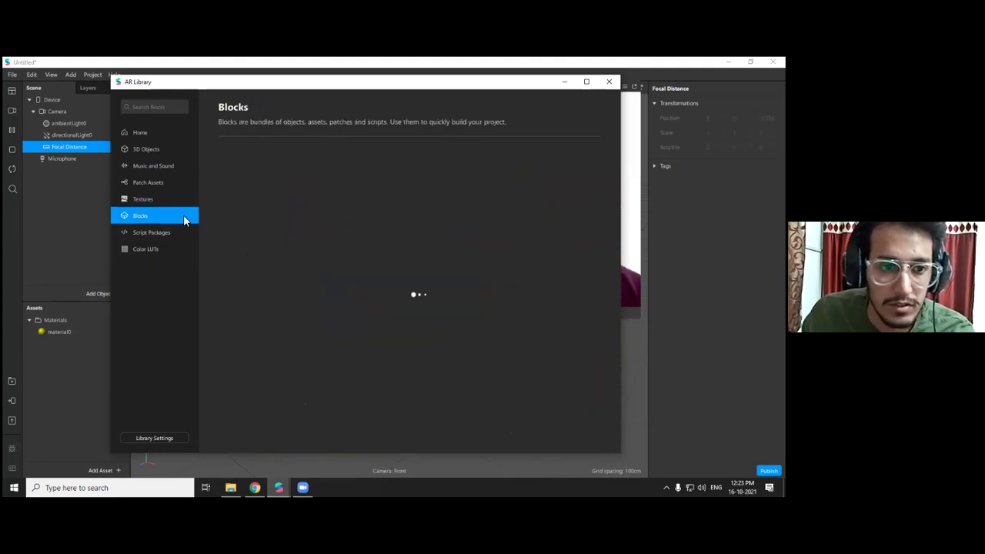
click(146, 149)
click(223, 103)
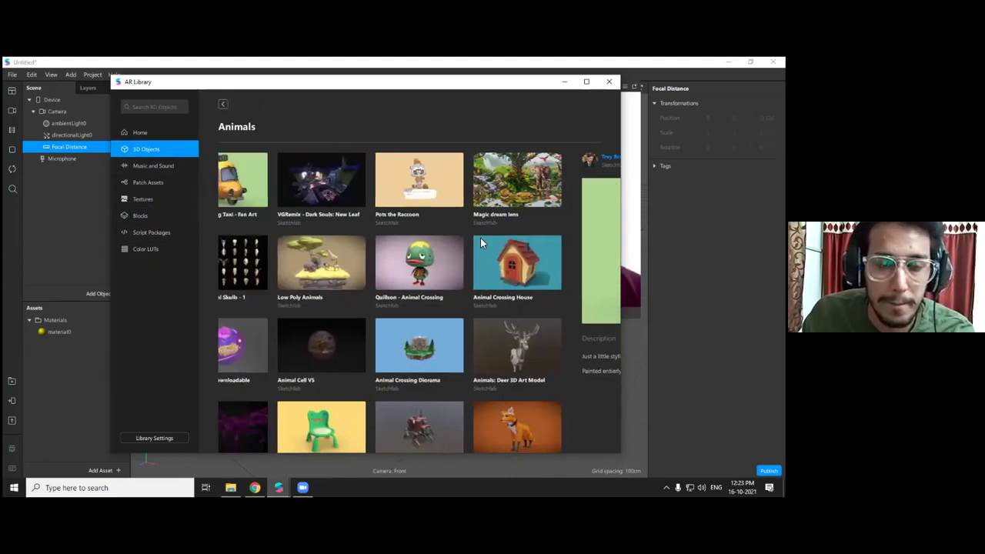
click(223, 104)
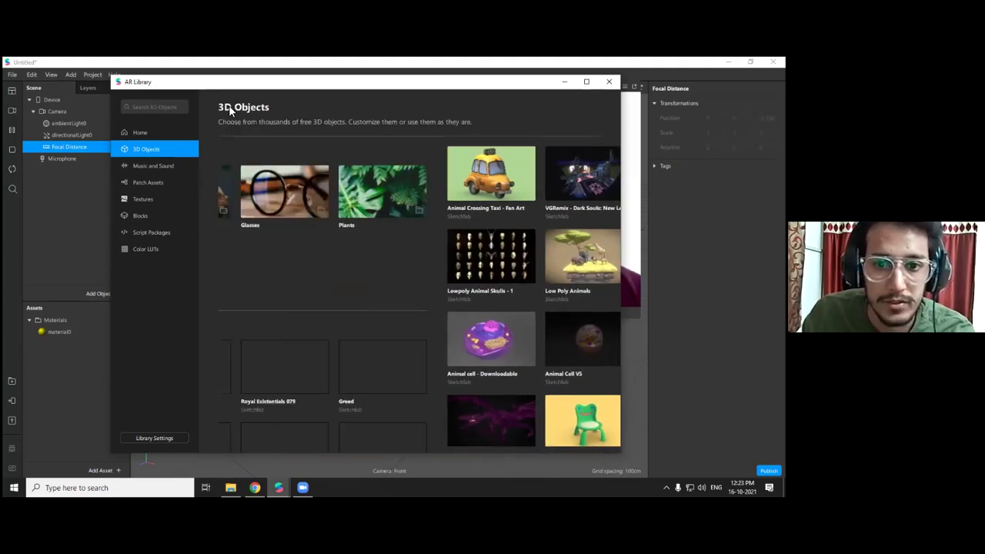
Browse the Food collection of 3D objects and view the details of the Baby Food model
click(350, 200)
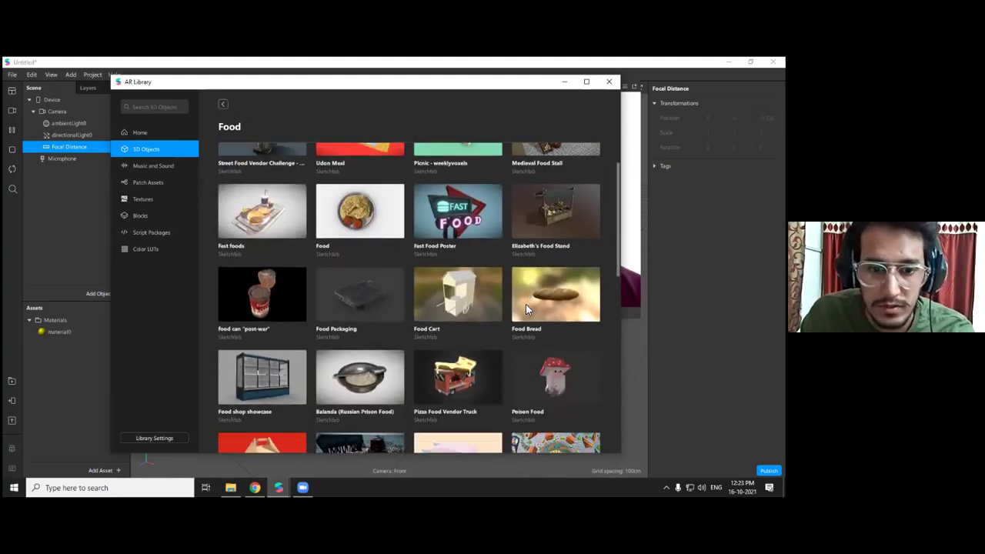
scroll(534, 308, down, 4)
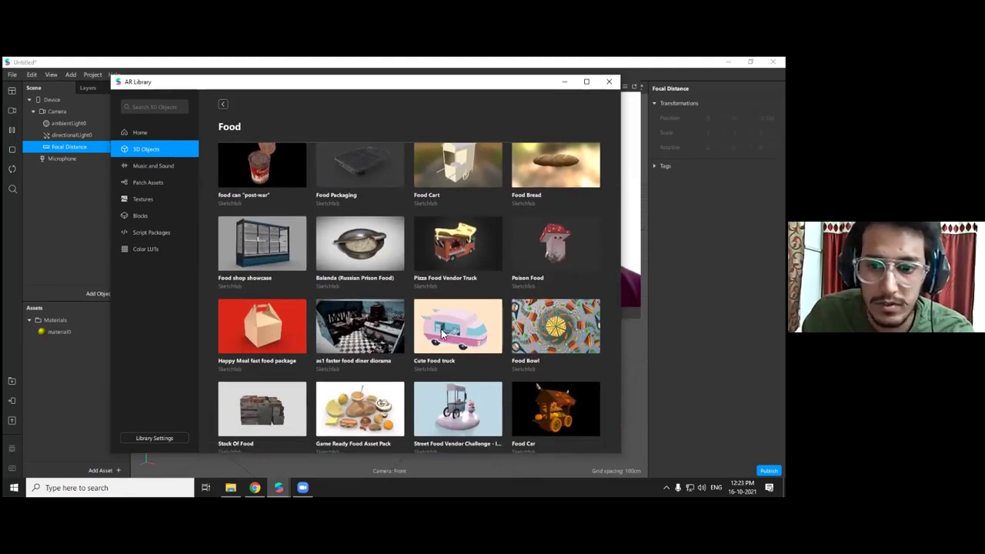
scroll(469, 333, down, 2)
scroll(462, 346, down, 1)
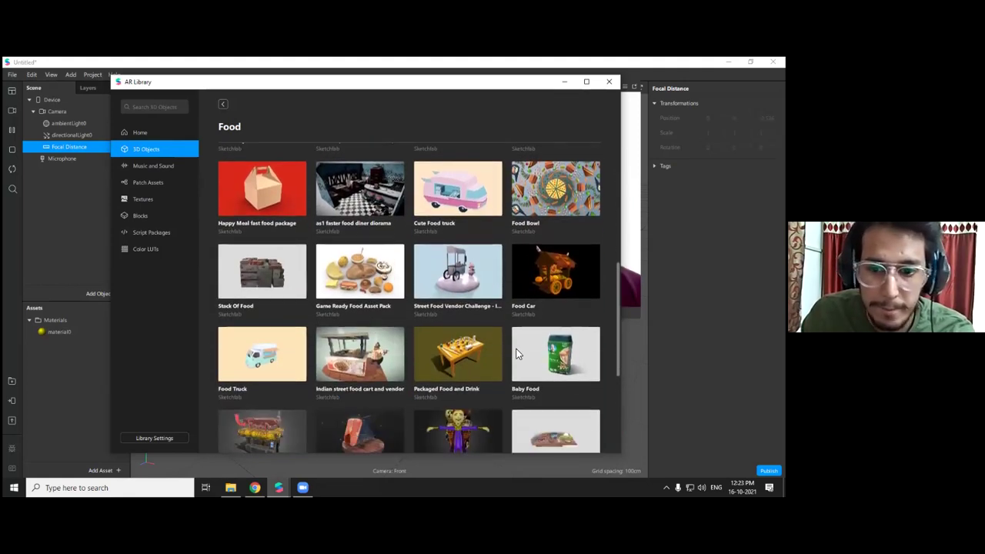
click(582, 359)
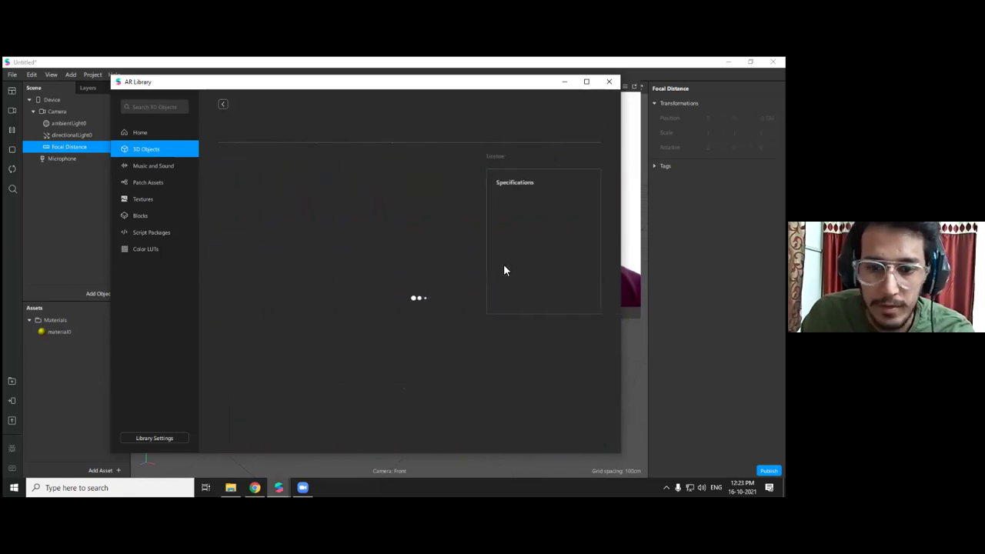
click(222, 103)
scroll(341, 229, up, 3)
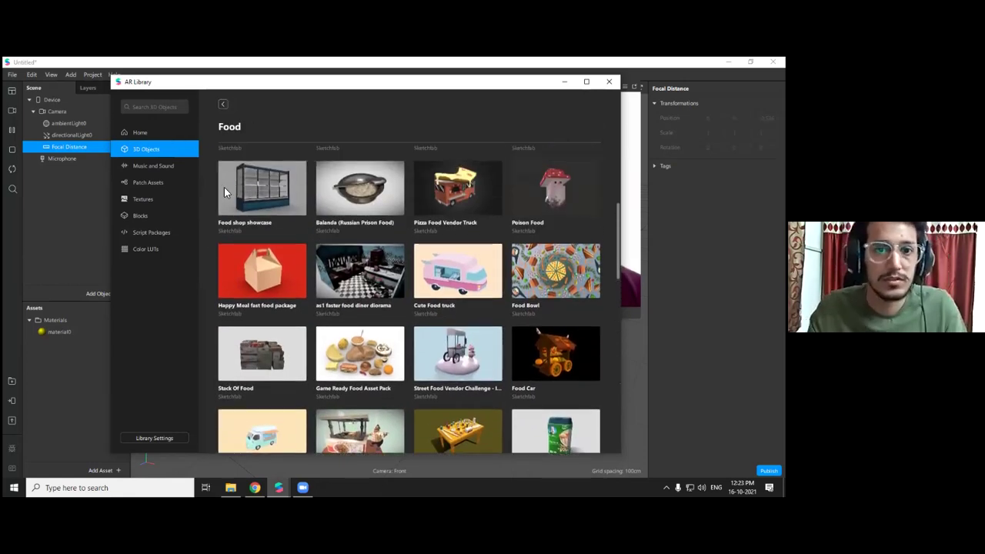
scroll(224, 187, up, 2)
Search the whole AR Library for "food can" and import the food can "post-war" model into the project
click(176, 106)
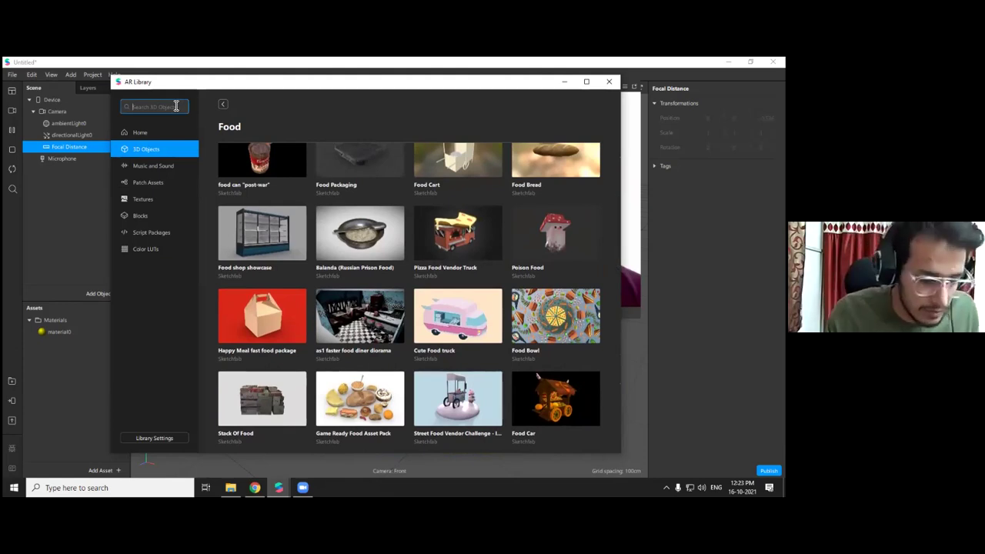
click(160, 131)
text(tood)
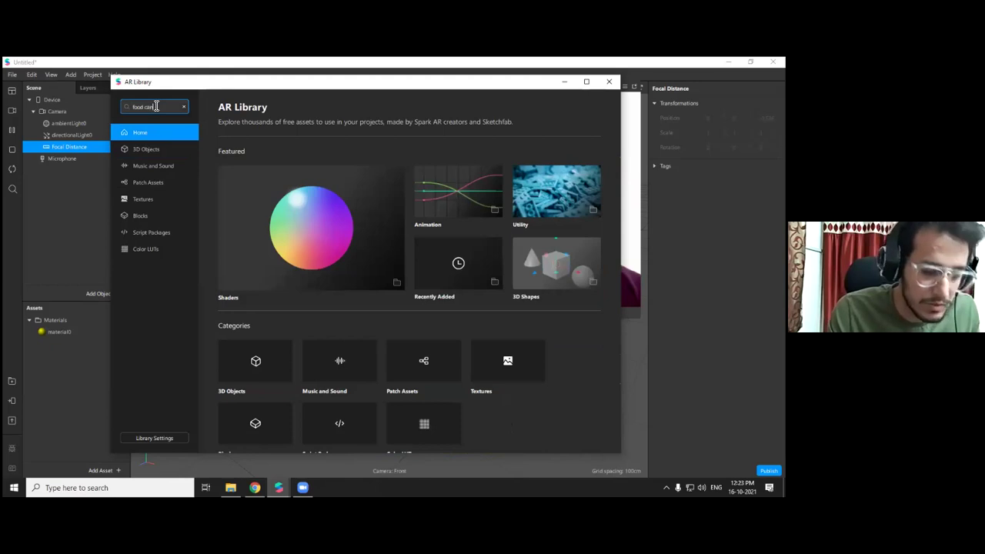
key(Return)
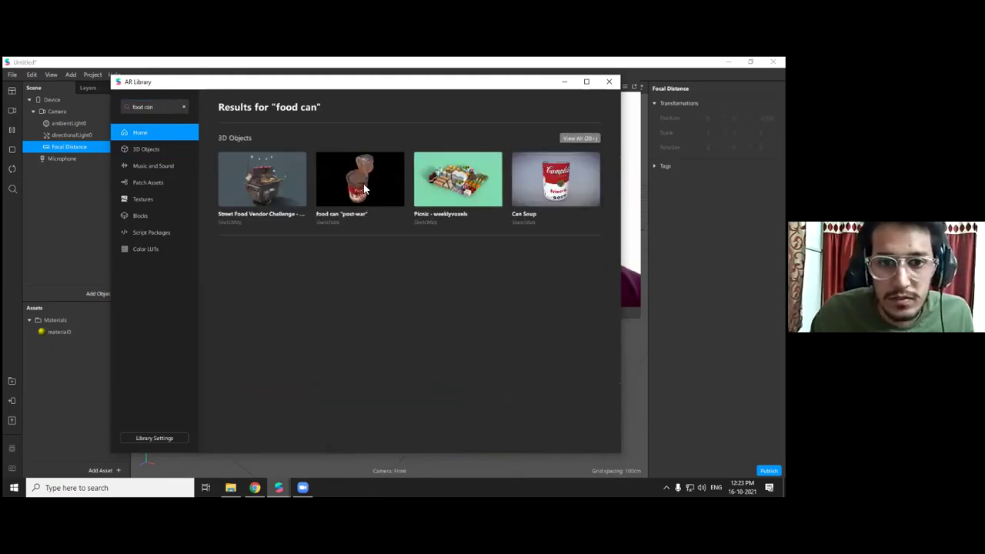
click(338, 184)
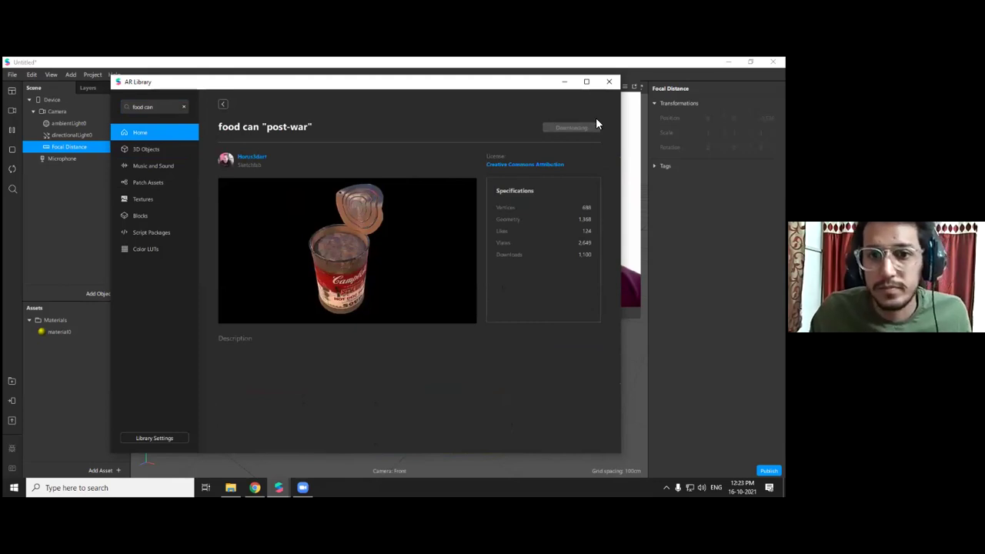
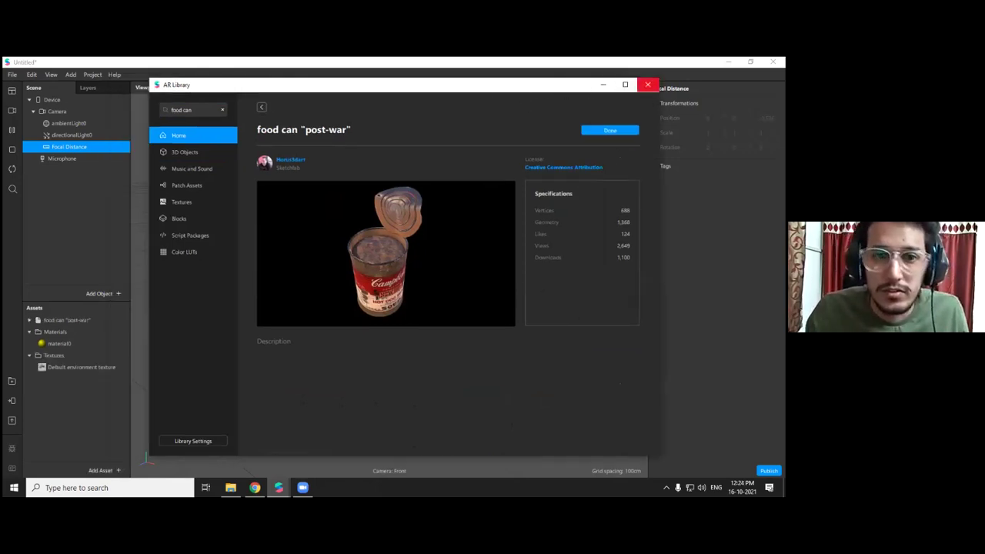
Close the AR Library, expand the imported food can asset and add it to the scene under Focal Distance
click(648, 84)
click(30, 319)
click(54, 320)
drag(63, 320, 80, 136)
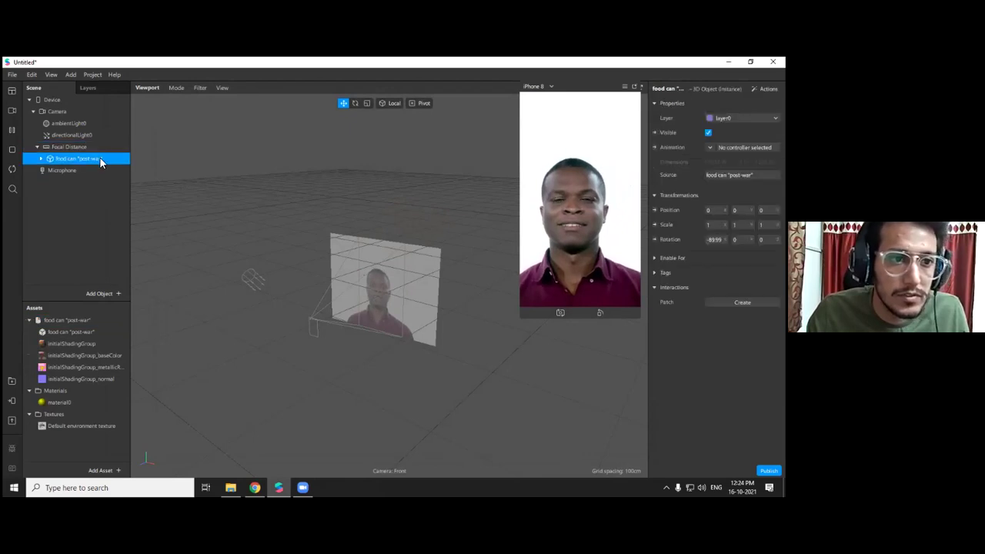
Set the food can's X scale to 0.1
scroll(453, 282, down, 3)
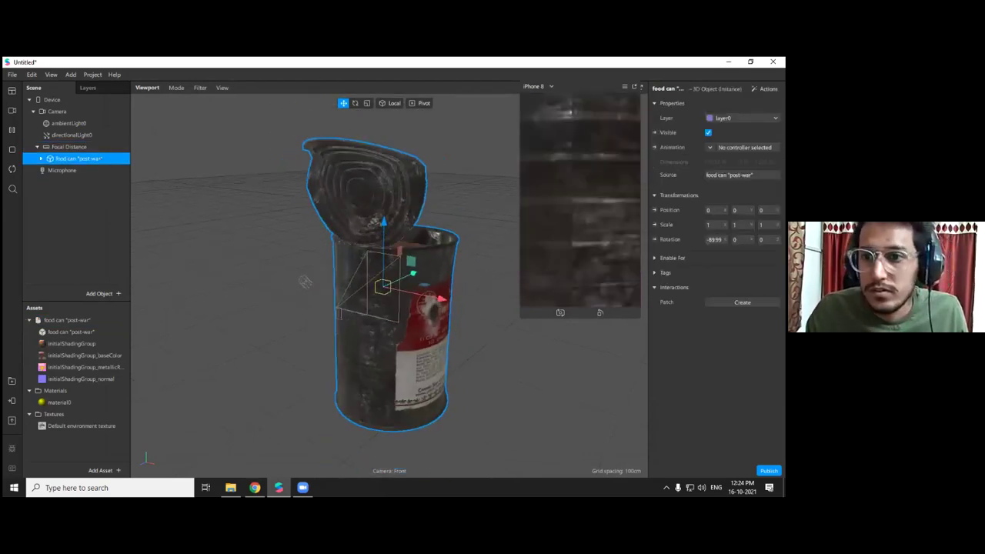
click(710, 225)
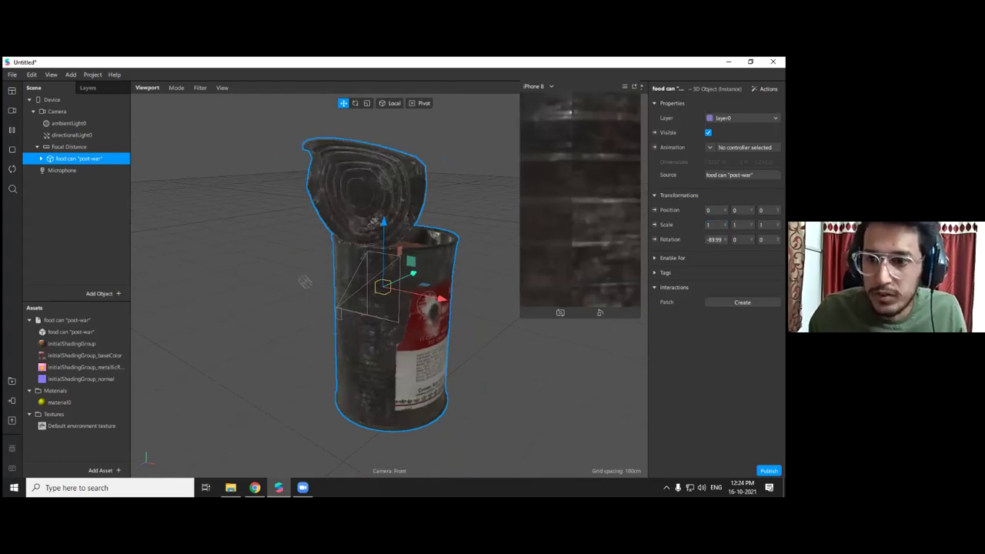
click(711, 225)
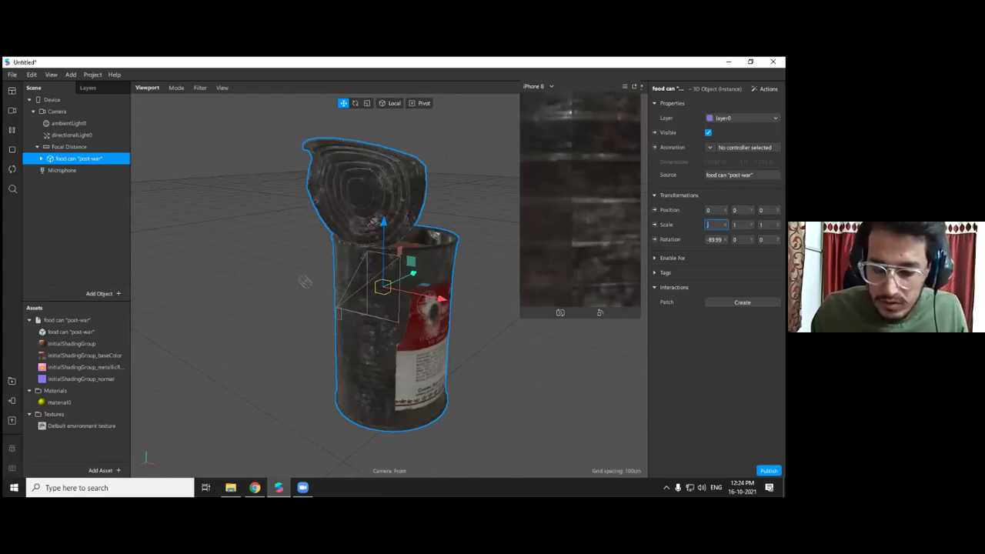
text(.)
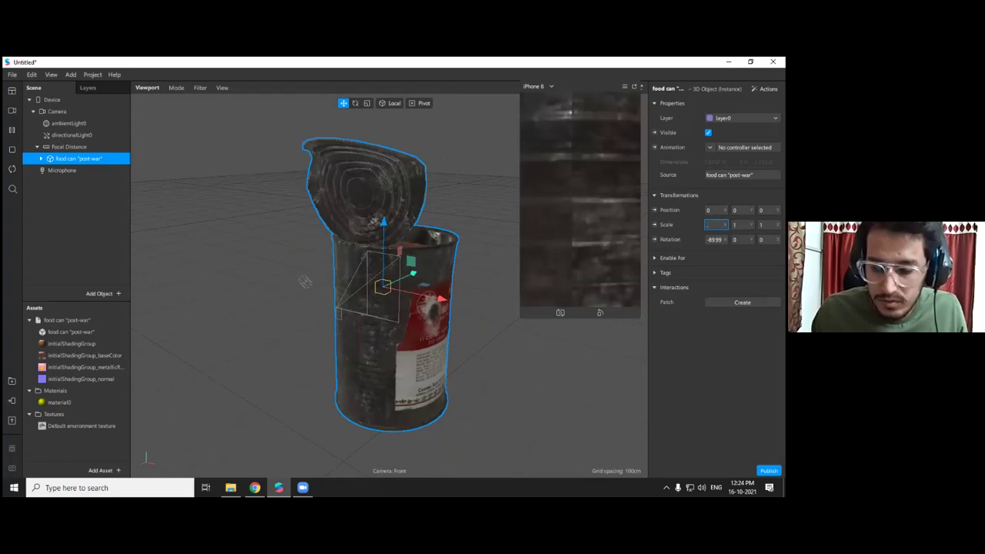
text(1)
key(Return)
Set the food can's scale to 0.2 on the X, Y and Z axes
click(710, 224)
text(.)
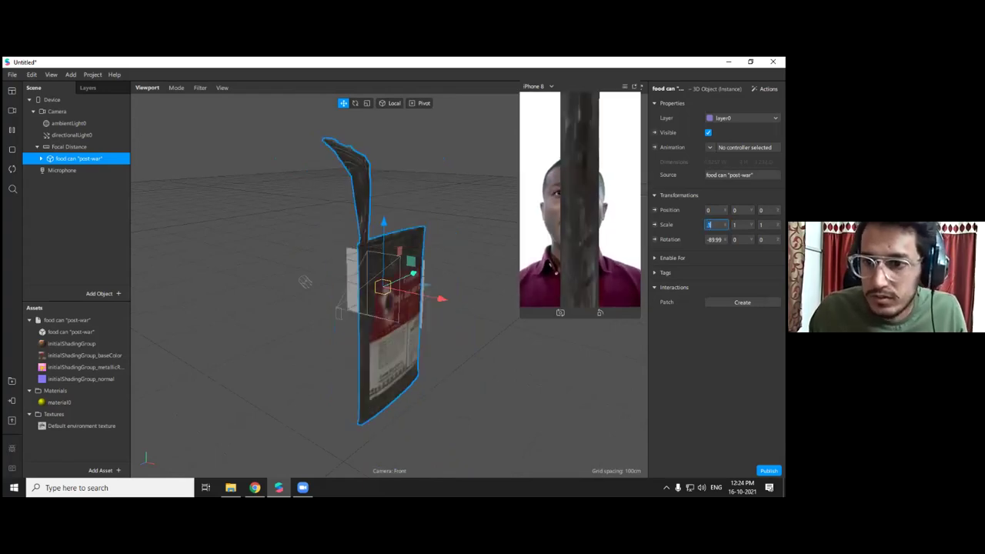
text(2)
key(Return)
click(735, 225)
text(.2)
key(Return)
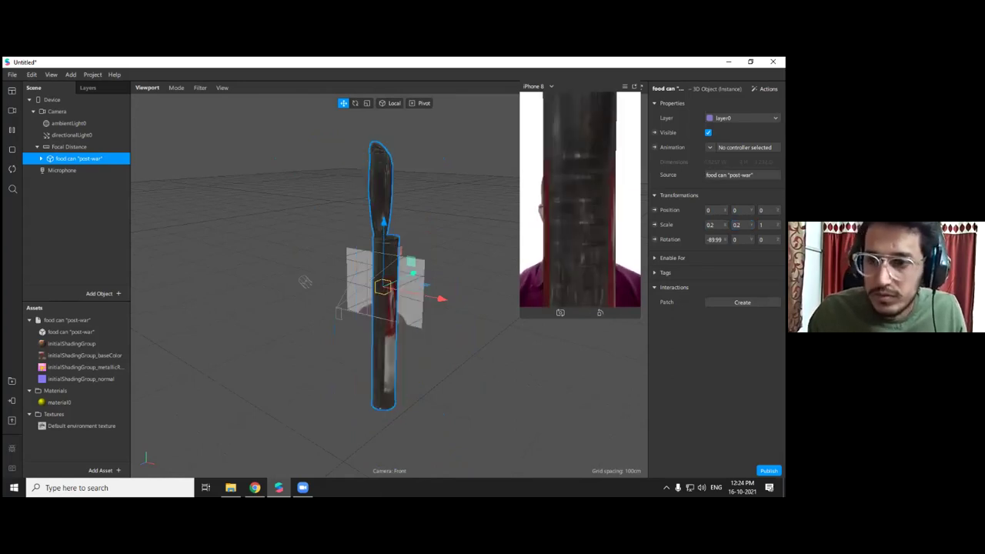
text(0)
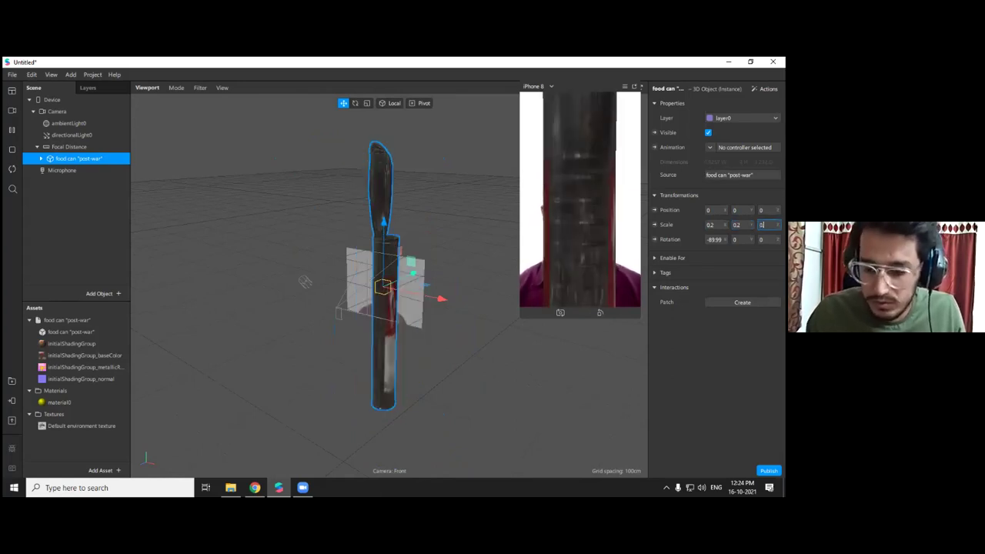
text(.2)
key(Return)
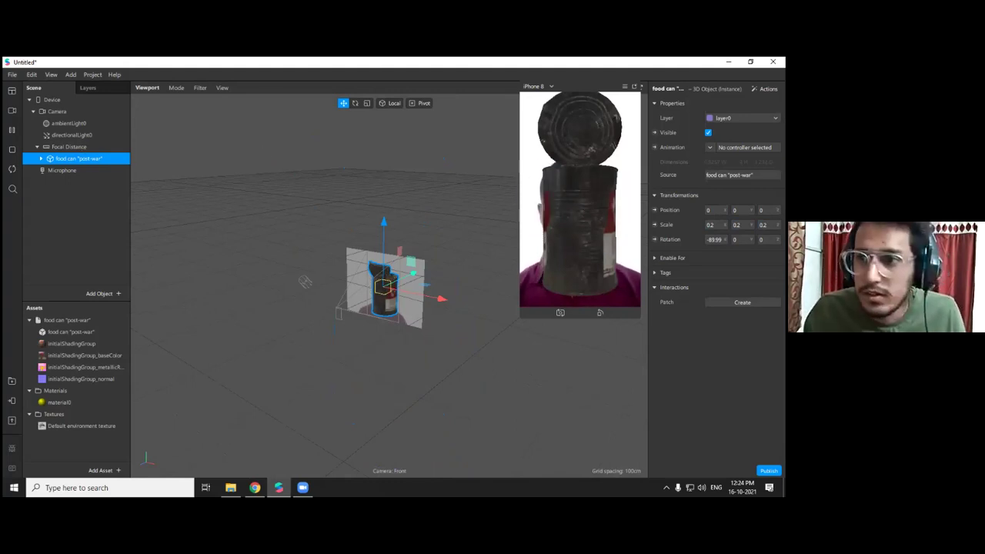
Try positioning the food can on the left cheek of the face, and undo the placement
click(765, 89)
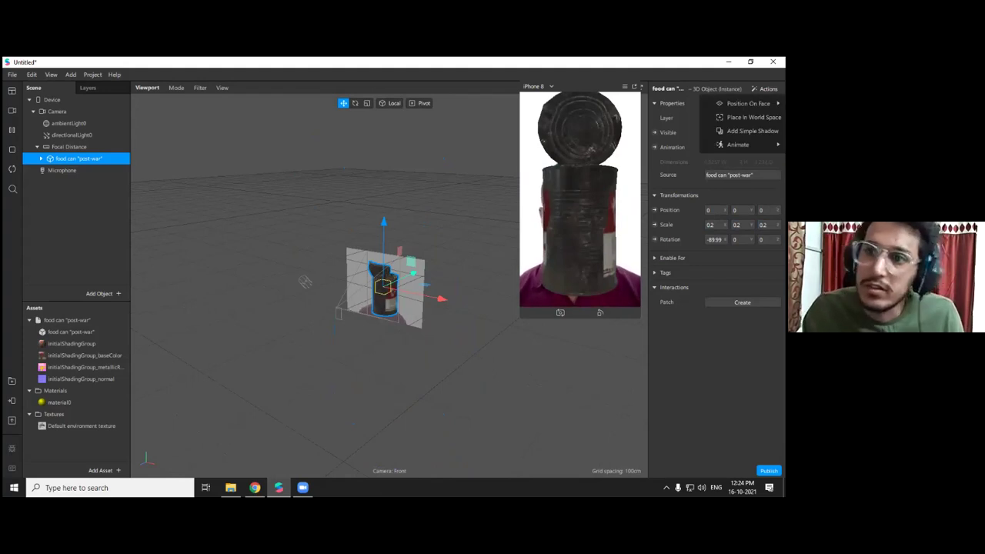
mouse_move(743, 103)
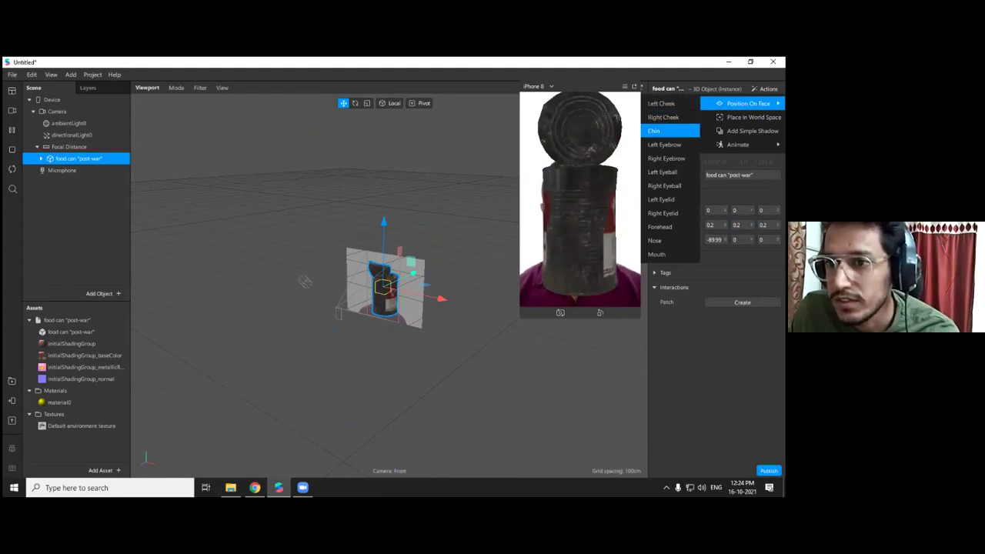
click(666, 157)
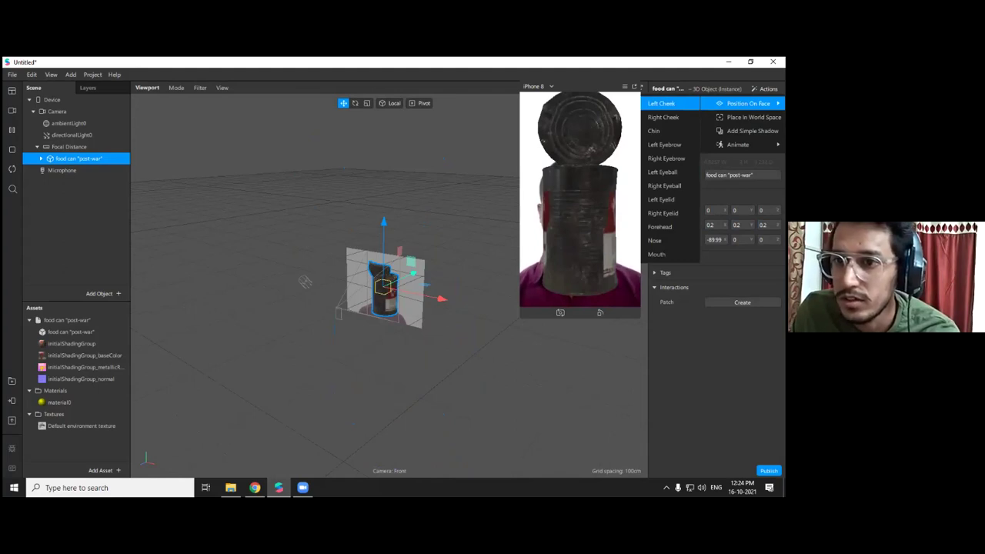
click(662, 103)
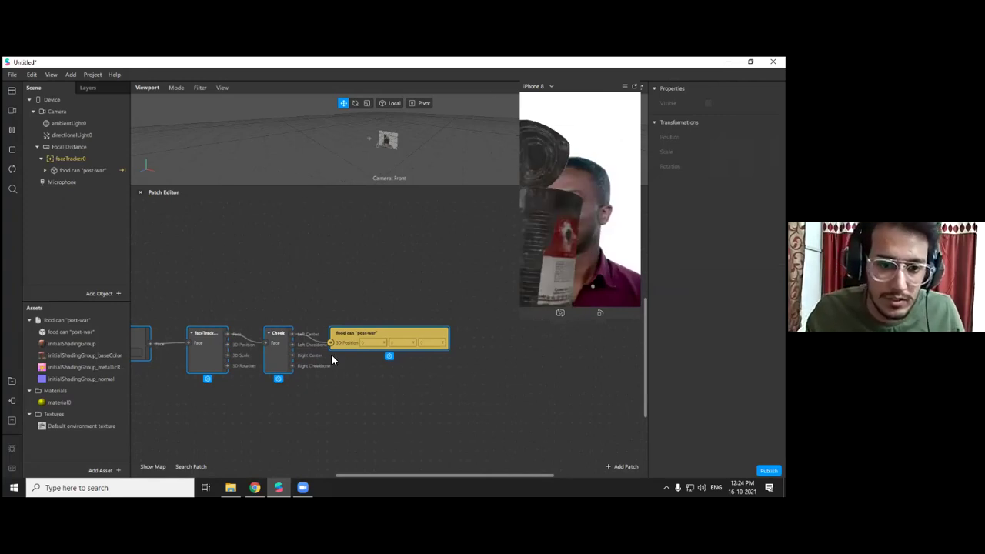
scroll(324, 349, down, 1)
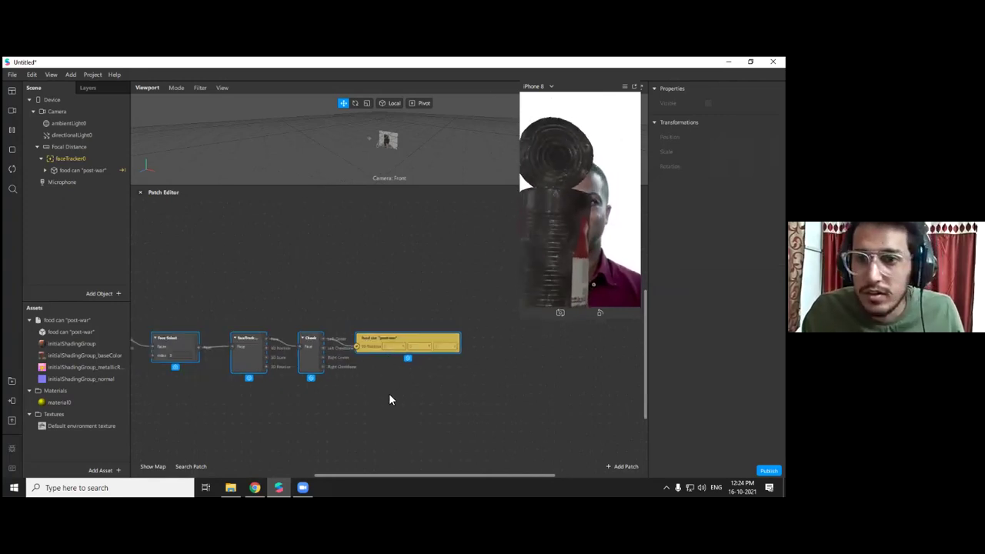
scroll(388, 398, down, 1)
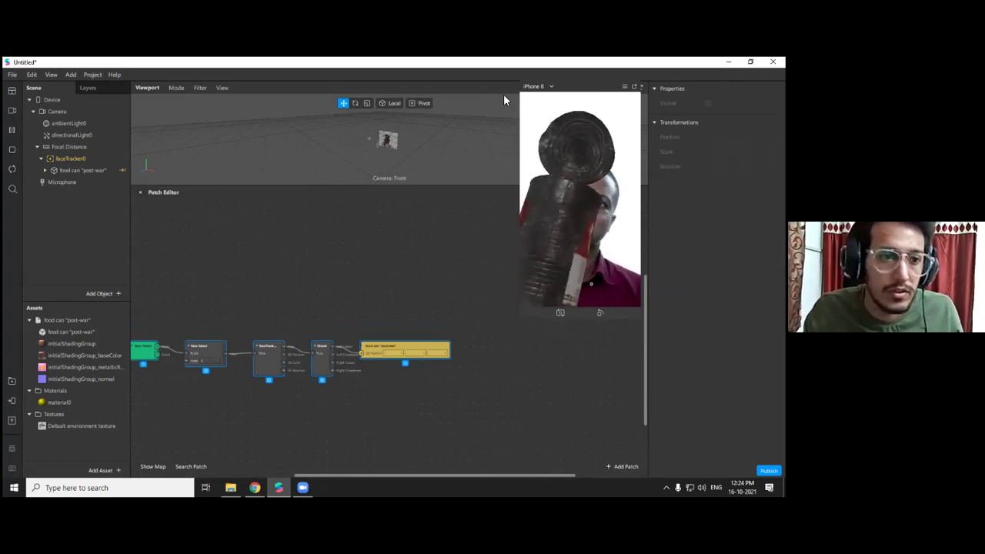
click(226, 293)
key(ctrl+z)
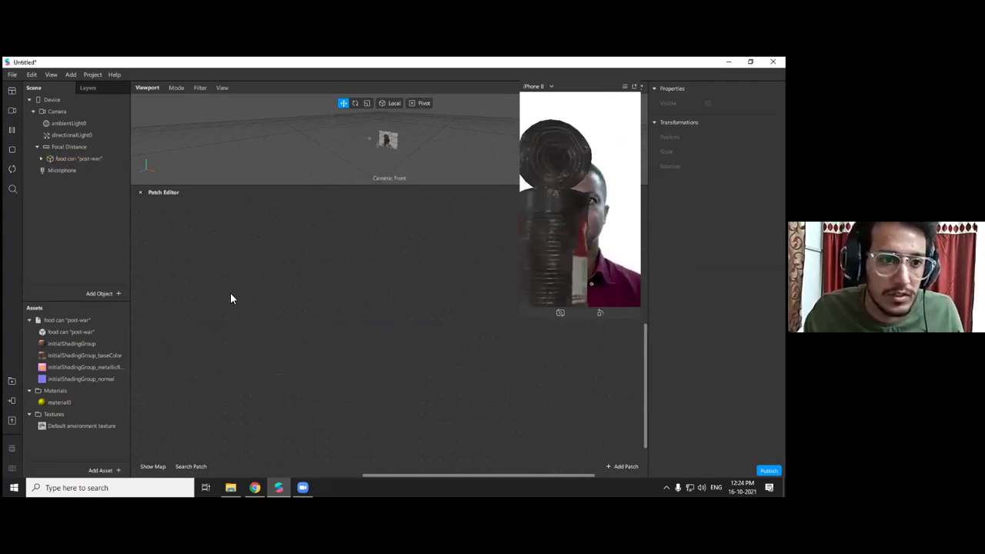
Enlarge the viewport over the Patch Editor and tilt the food can slightly about its X axis
click(75, 157)
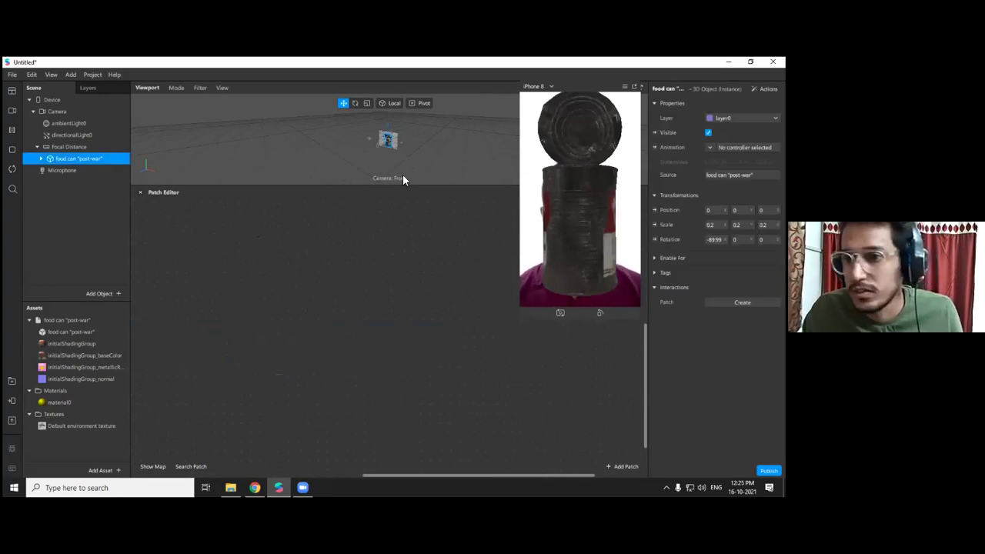
click(714, 240)
click(582, 373)
click(708, 240)
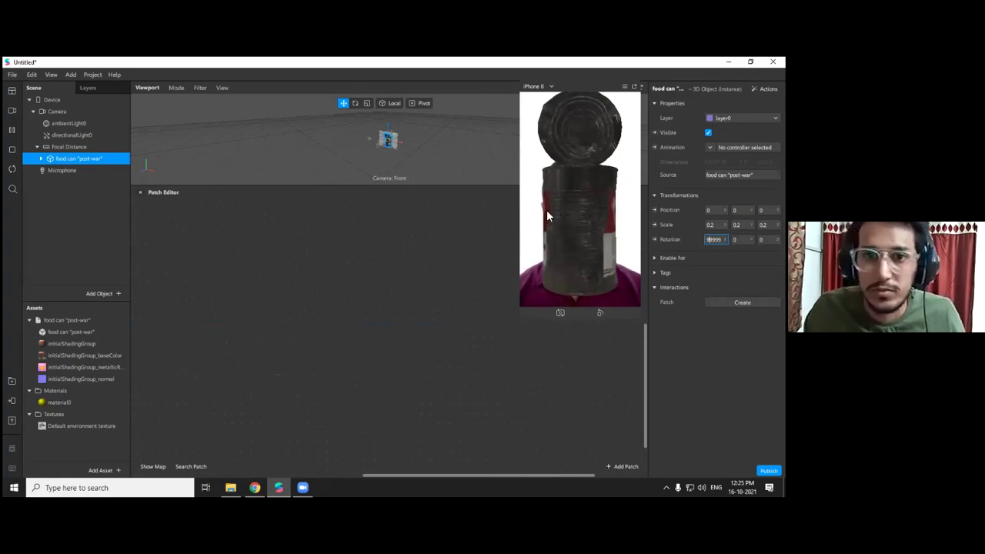
drag(324, 186, 323, 361)
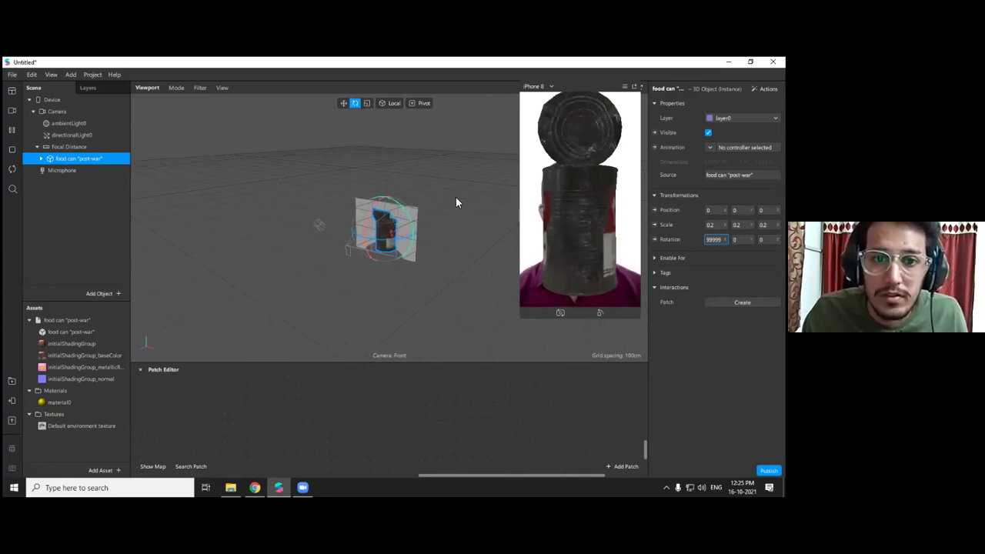
scroll(442, 206, up, 3)
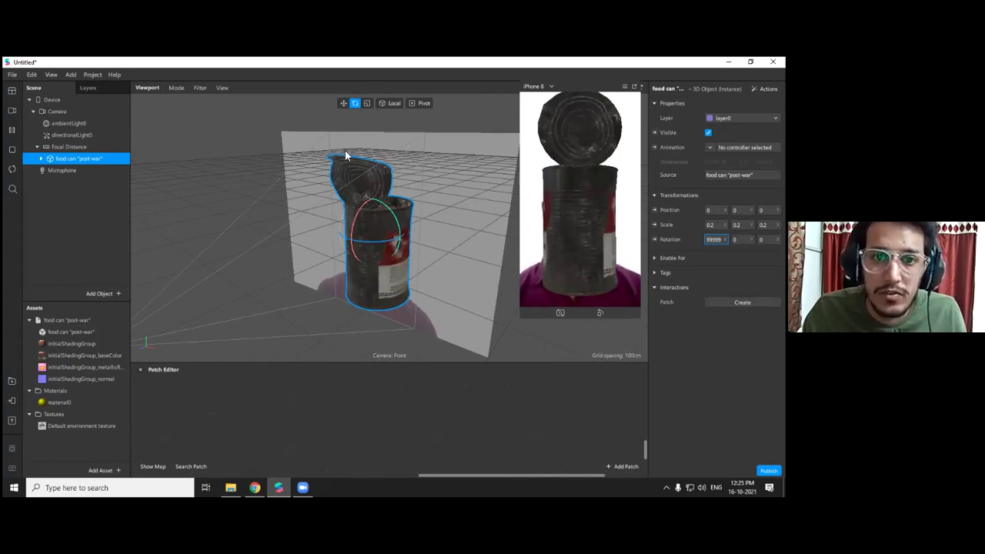
mouse_move(359, 215)
mouse_down()
mouse_move(360, 240)
mouse_move(362, 209)
mouse_up()
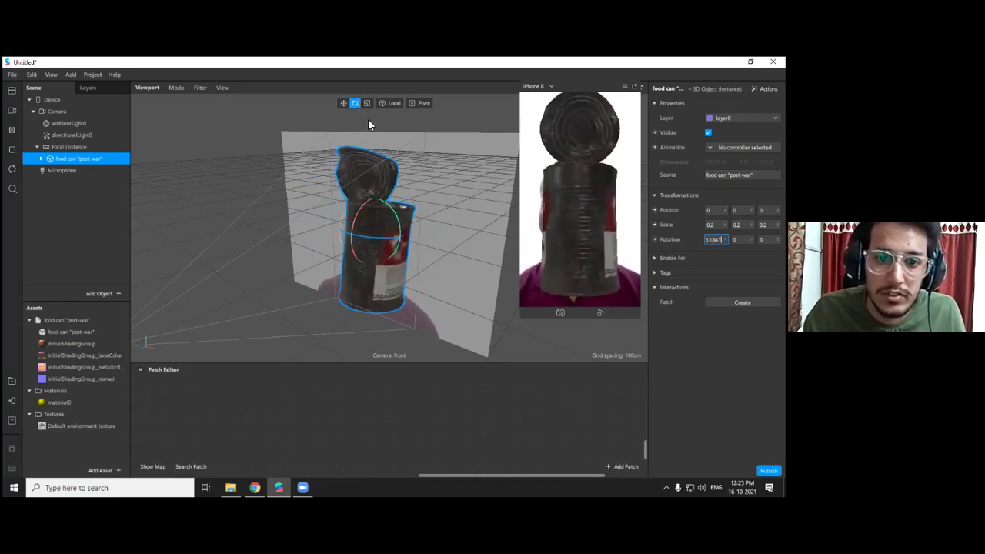
click(433, 242)
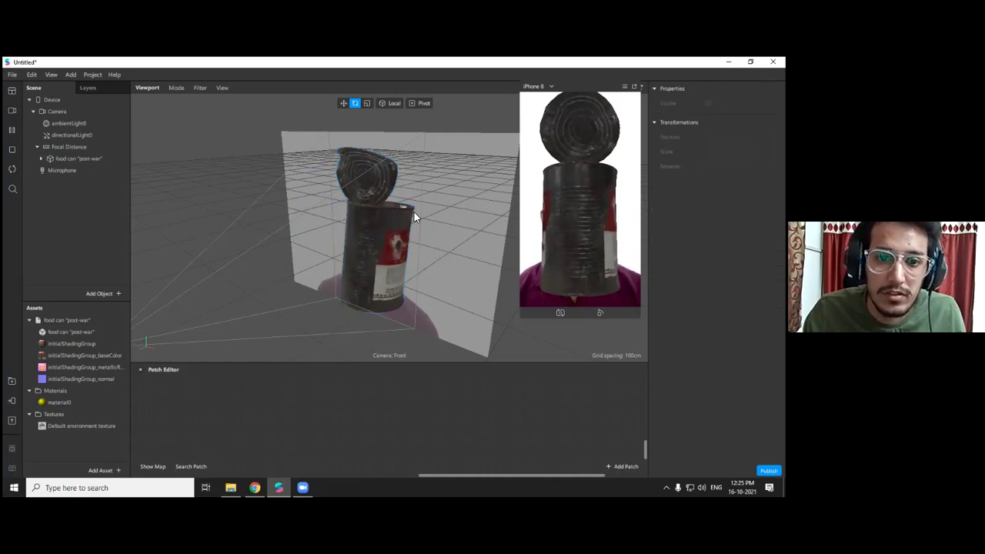
Move the food can's mesh sideways off the face to an X position of about -0.602
click(344, 103)
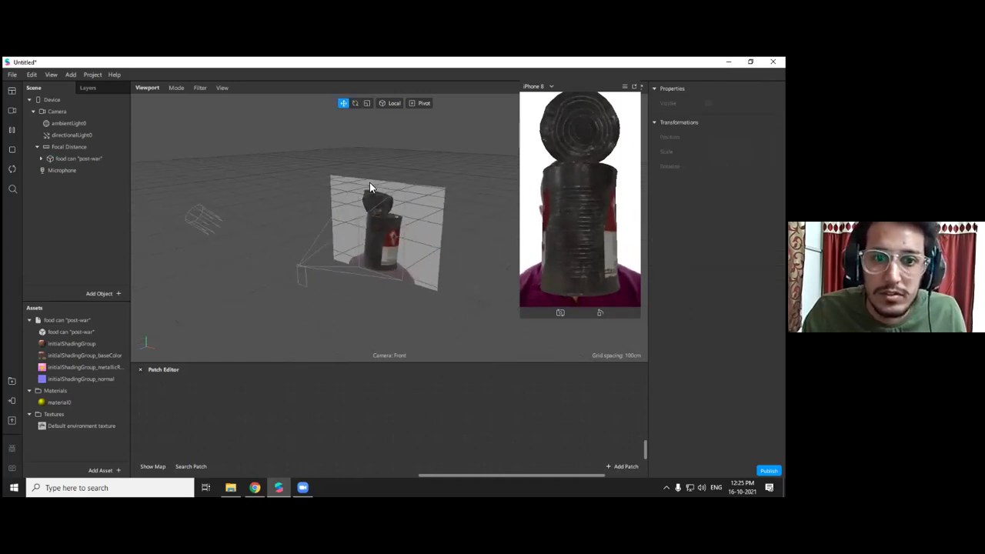
click(369, 182)
drag(457, 223, 423, 224)
Try scaling the food can's mesh down slightly on the X and Y axes, and undo the scaling
click(367, 103)
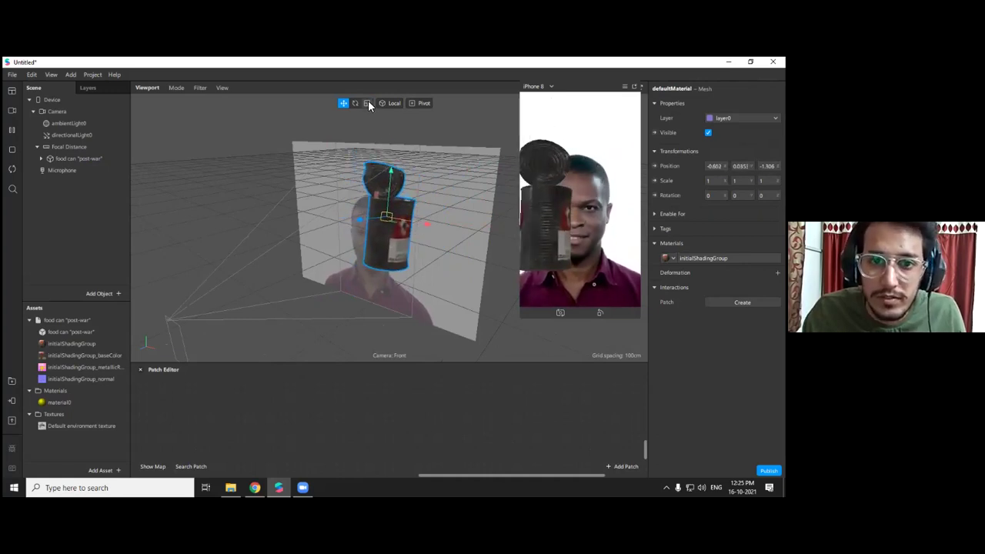
mouse_move(390, 174)
mouse_down()
mouse_move(388, 202)
mouse_move(391, 176)
mouse_up()
drag(424, 224, 424, 222)
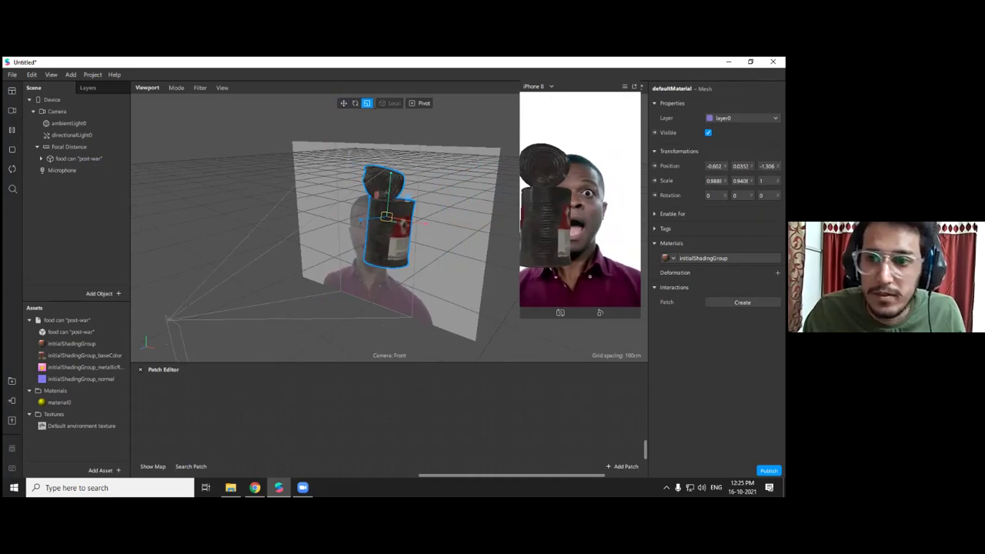
key(ctrl+z)
Set the food can mesh's position to 0 on the X, Y and Z axes
click(714, 166)
text(0)
key(Return)
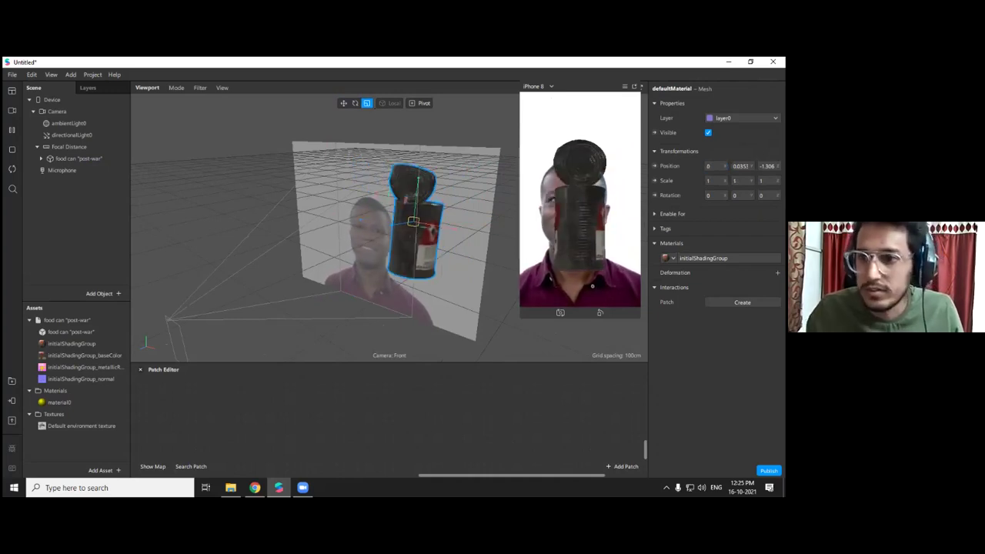
click(740, 167)
text(0)
key(Return)
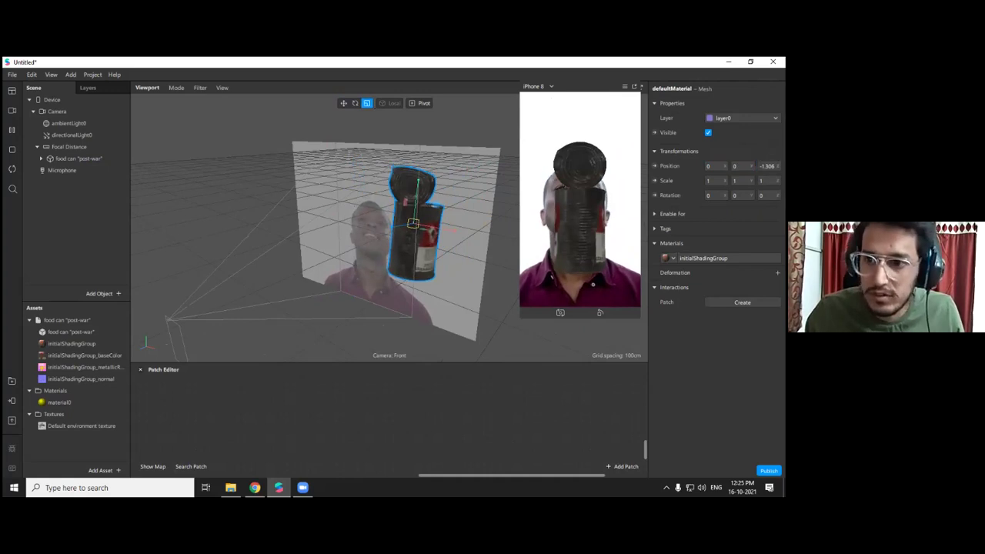
click(767, 166)
text(0)
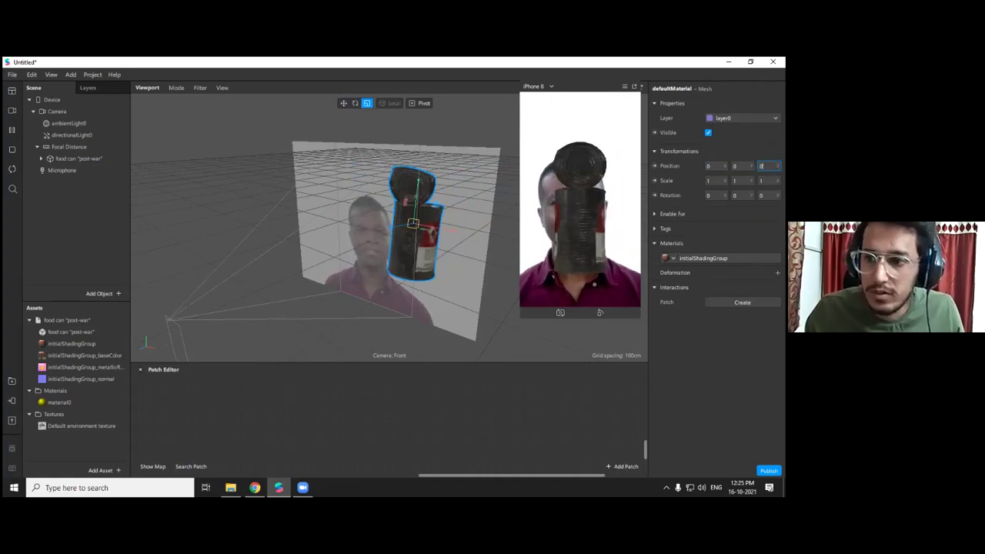
key(Return)
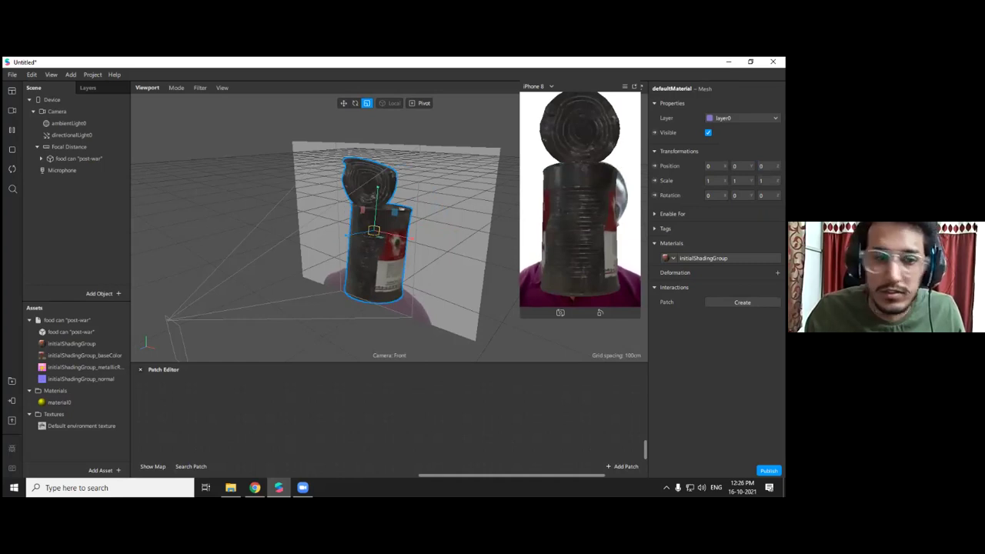
Set the blend mode of the initialShadingGroup material to Alpha
click(51, 344)
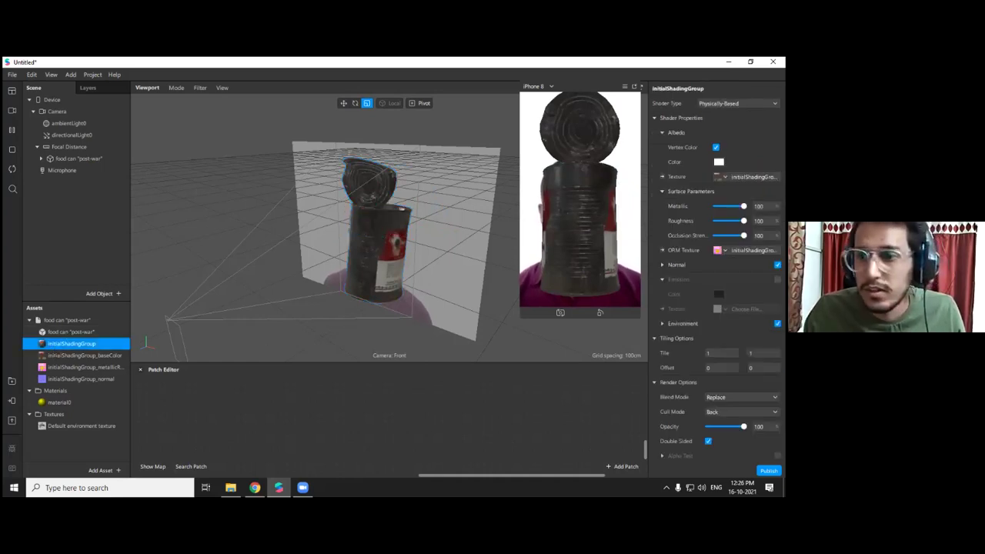
scroll(718, 237, down, 4)
scroll(717, 227, up, 4)
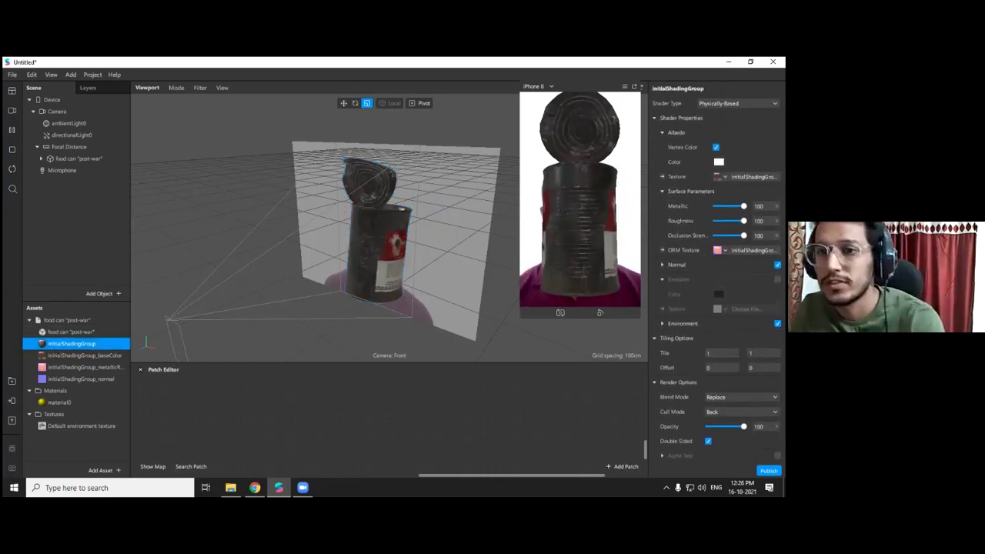
scroll(718, 227, down, 4)
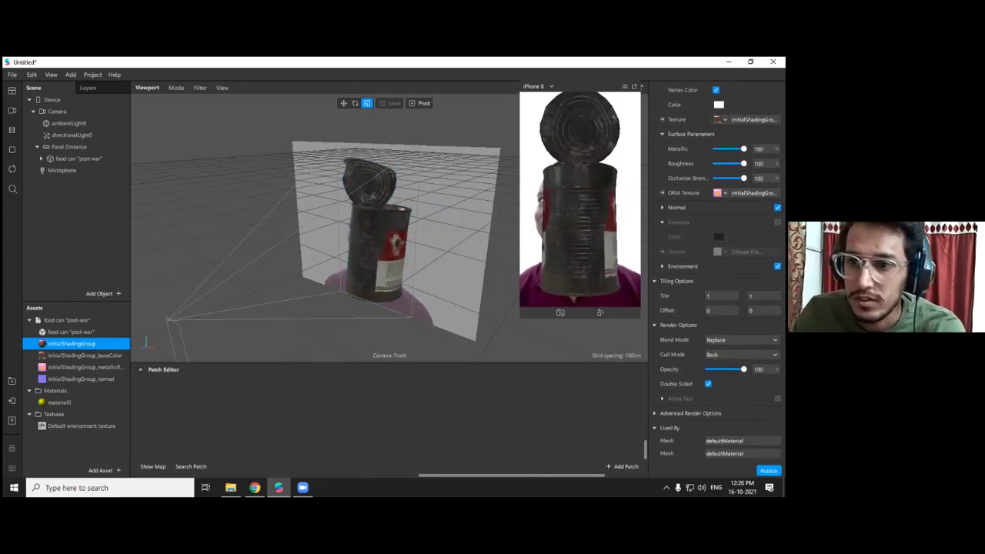
scroll(717, 227, up, 4)
scroll(717, 227, down, 2)
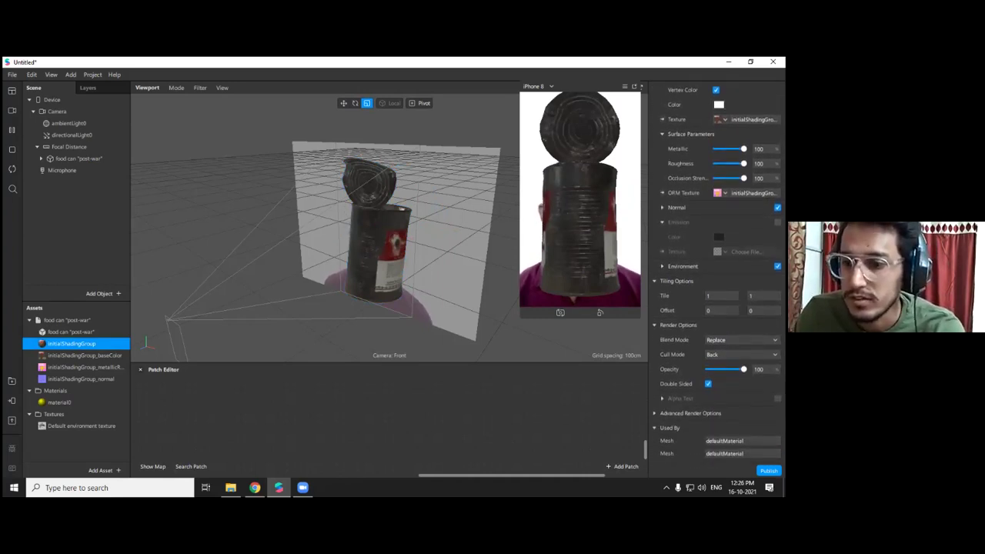
click(723, 340)
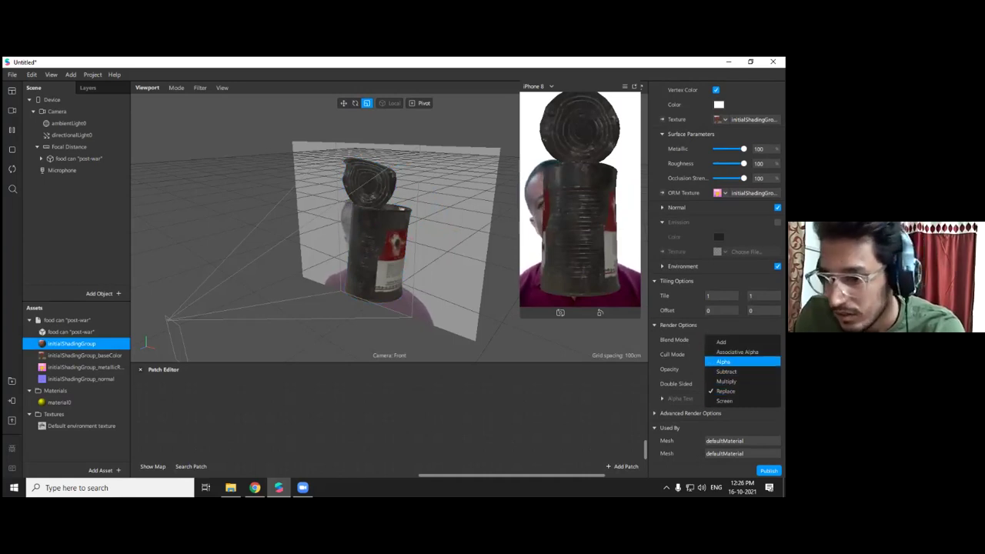
click(724, 362)
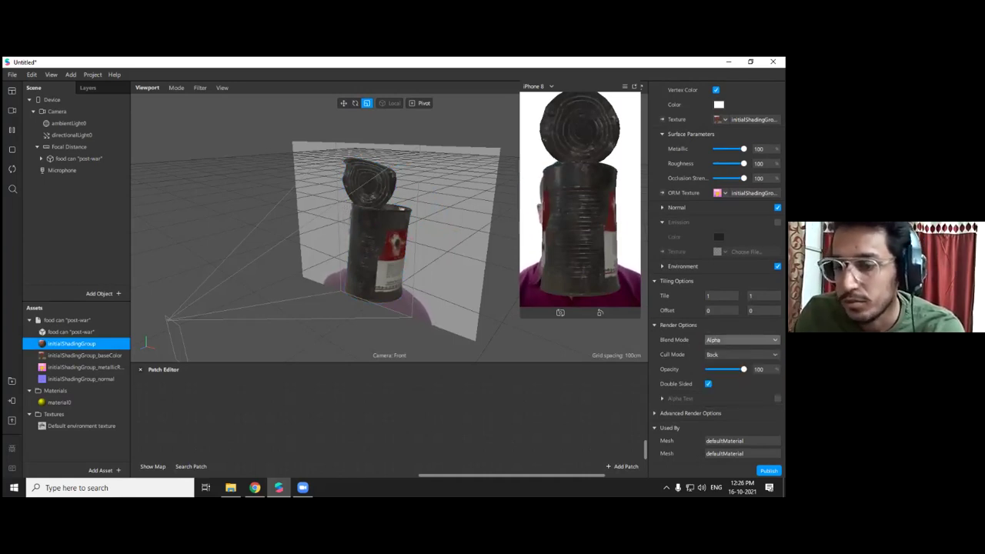
Expand the material's environment settings and set the environment rotation to about 101
scroll(718, 308, up, 2)
scroll(717, 308, down, 2)
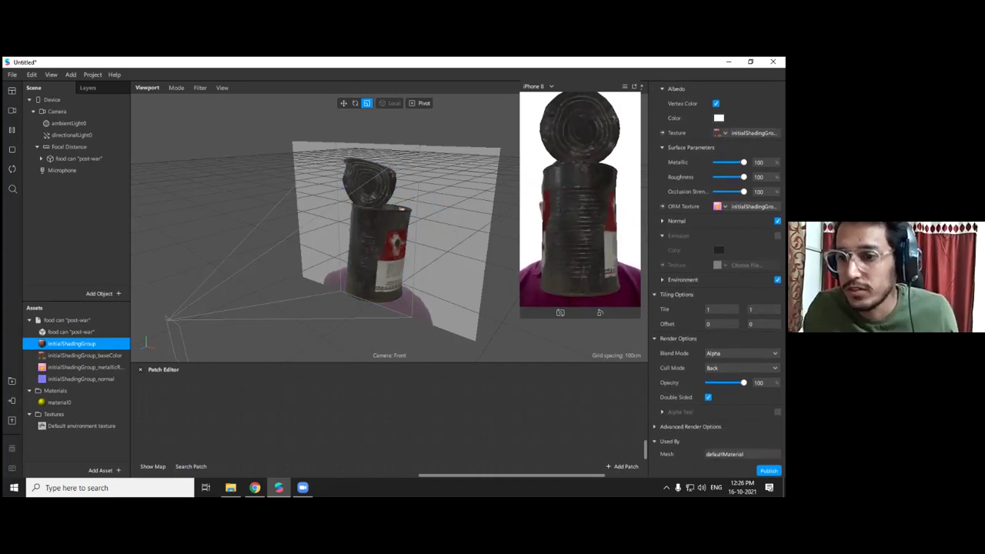
click(663, 267)
drag(716, 296, 724, 295)
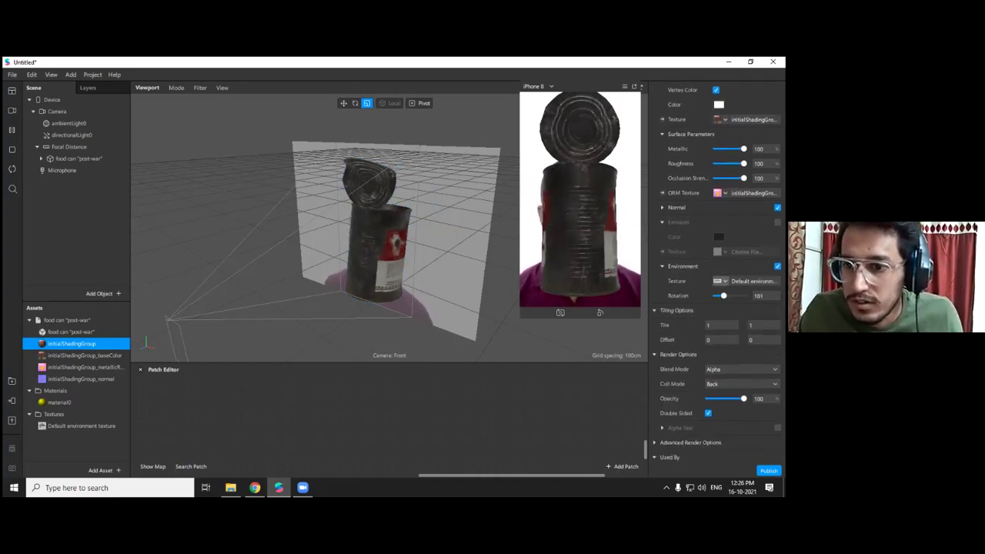
Rotate the whole food can so its printed label faces the camera, to about 105.8, -54.68 and 167.34
click(74, 159)
click(356, 104)
drag(391, 237, 346, 273)
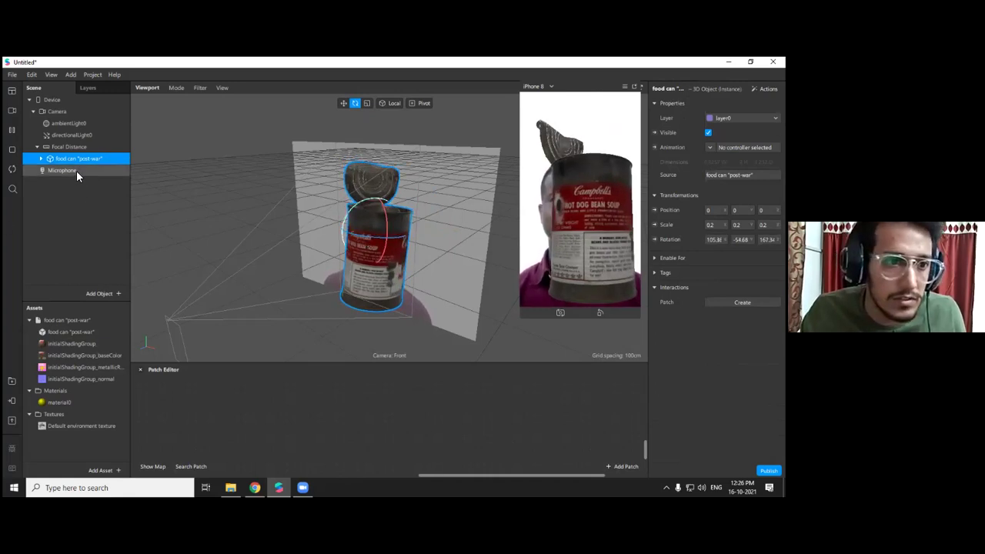
Review the environment texture options of the initialShadingGroup material and preview the Default environment texture asset
click(77, 344)
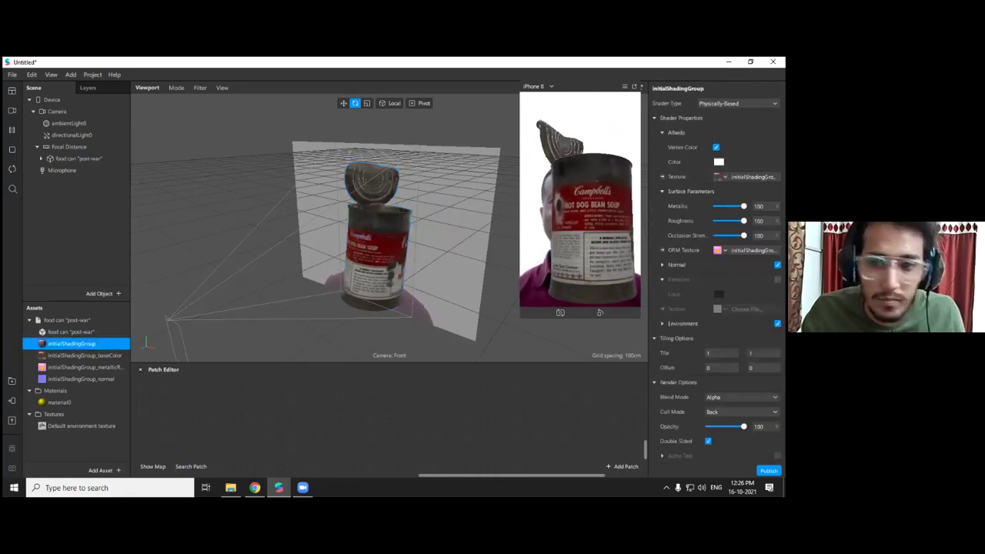
scroll(718, 227, down, 3)
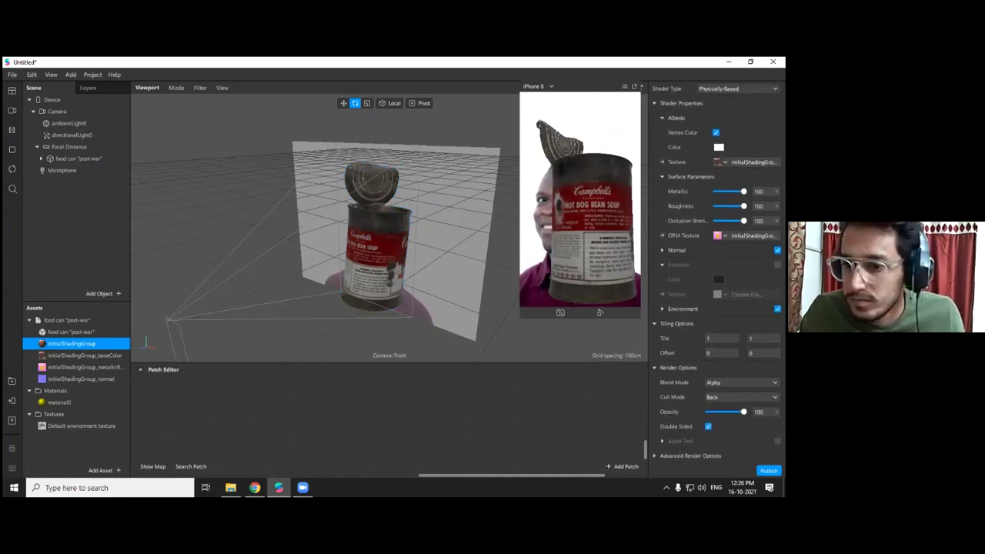
click(662, 266)
click(721, 281)
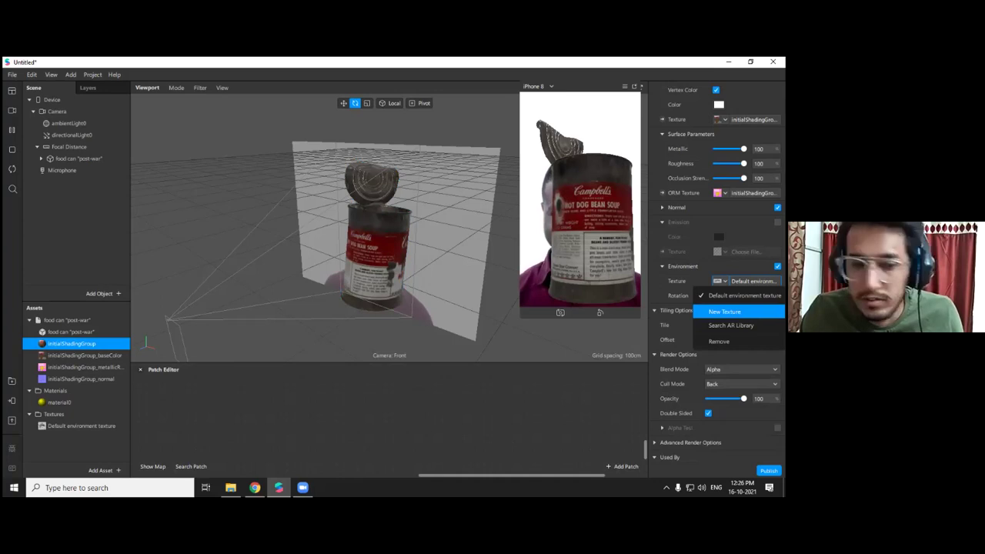
click(80, 425)
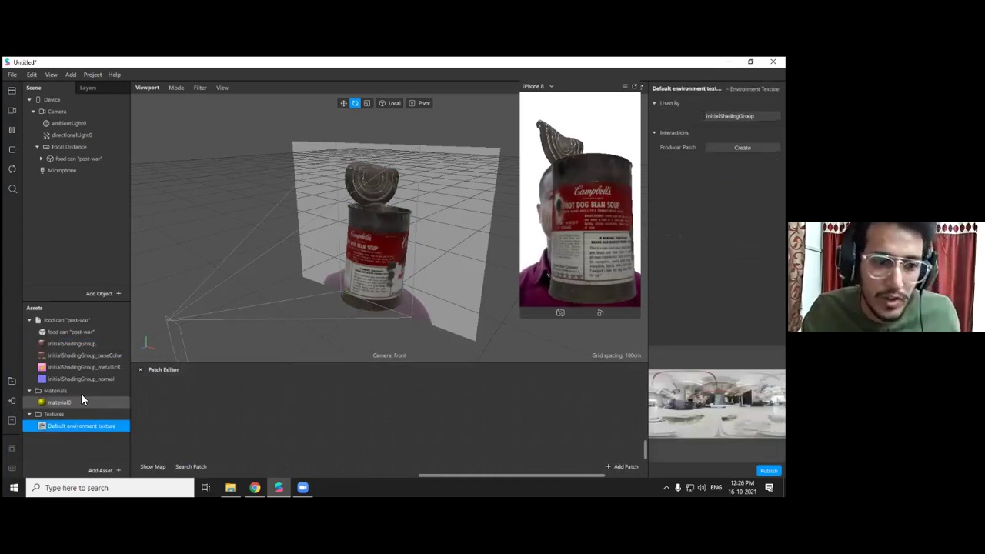
Replace the initialShadingGroup material's environment texture with Sunny Vondelpark from the AR Library and set its rotation to about 183
click(81, 343)
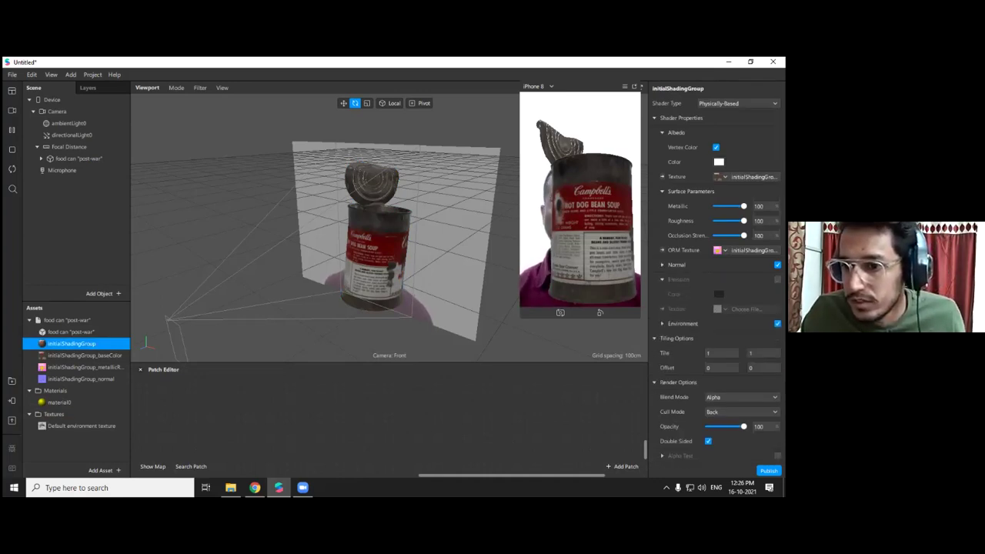
click(662, 323)
click(722, 338)
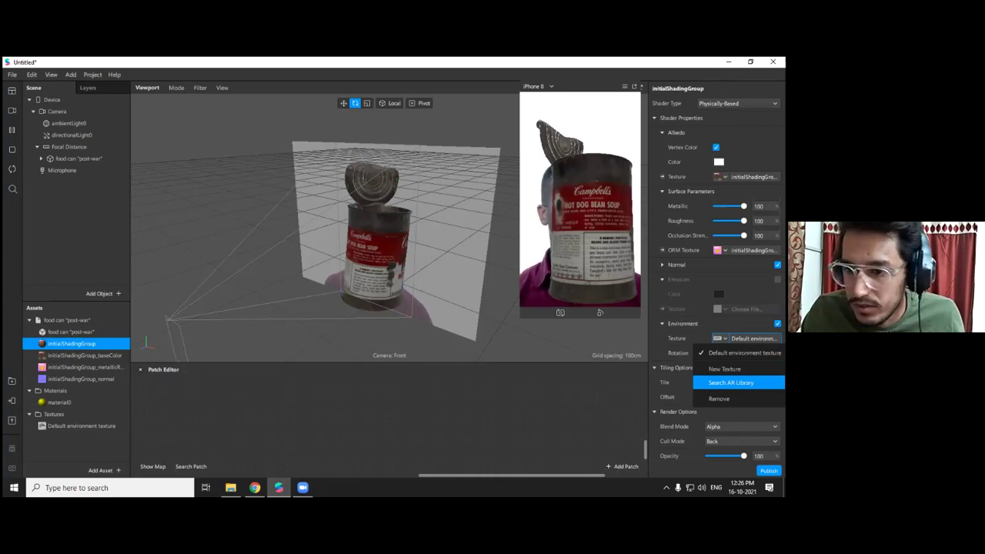
click(731, 382)
drag(488, 93, 357, 90)
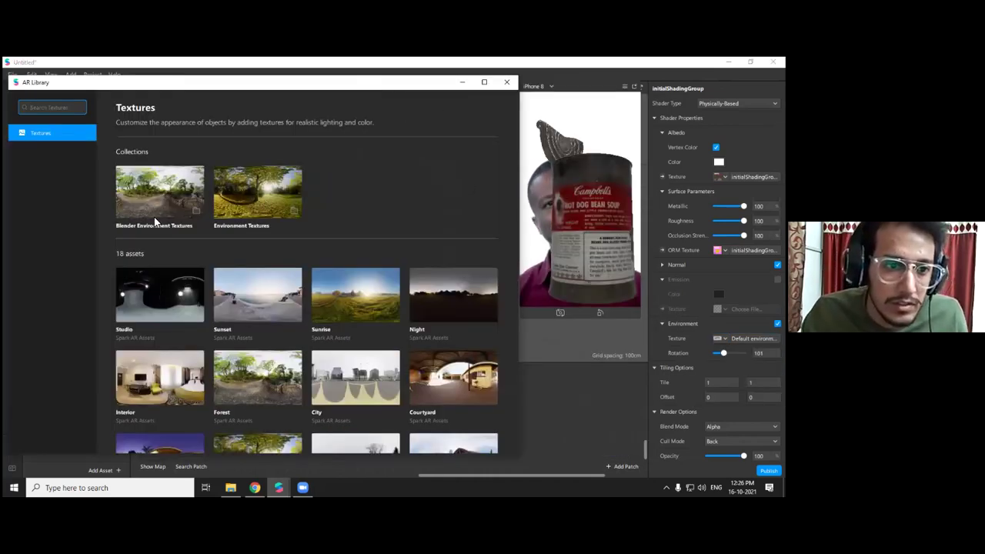
click(249, 208)
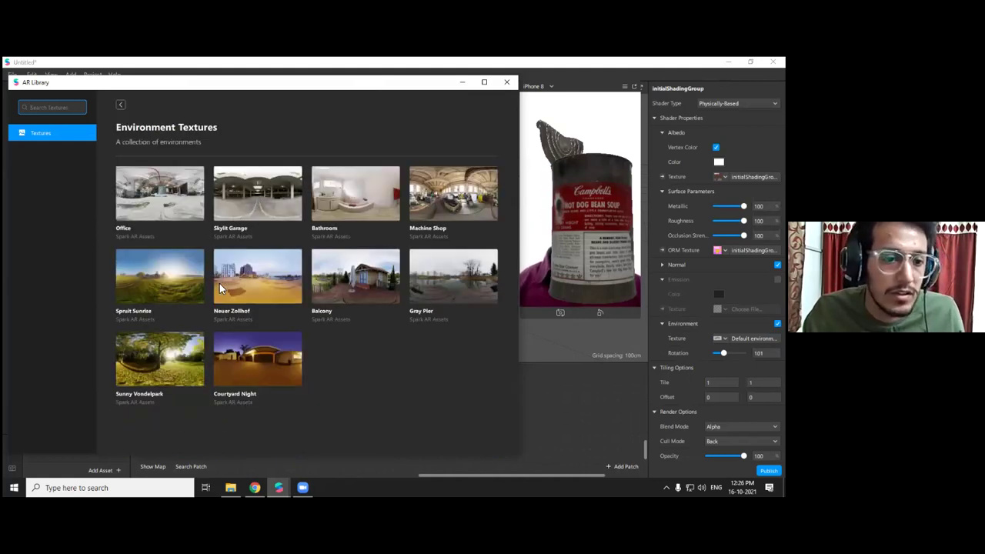
click(175, 359)
click(470, 128)
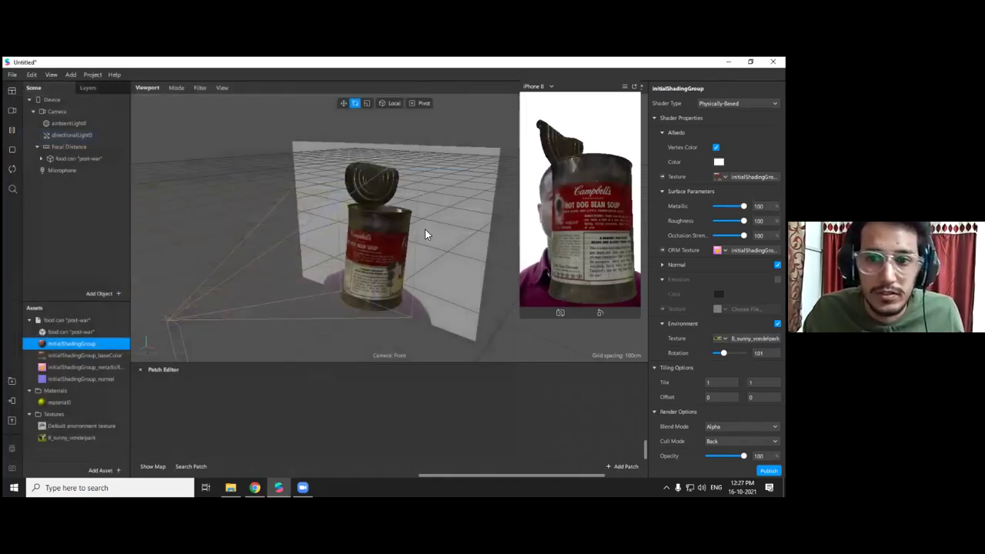
mouse_move(724, 353)
mouse_down()
mouse_move(738, 354)
mouse_move(729, 353)
mouse_up()
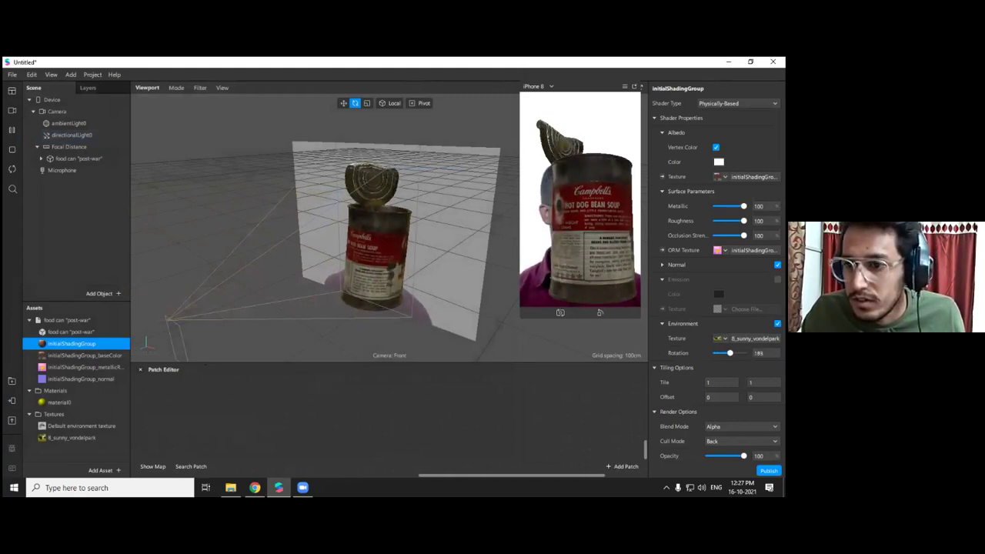
Try the material without an ORM texture and with the baseColor texture, and restore initialShadingGroup_metallicRoughness
click(721, 250)
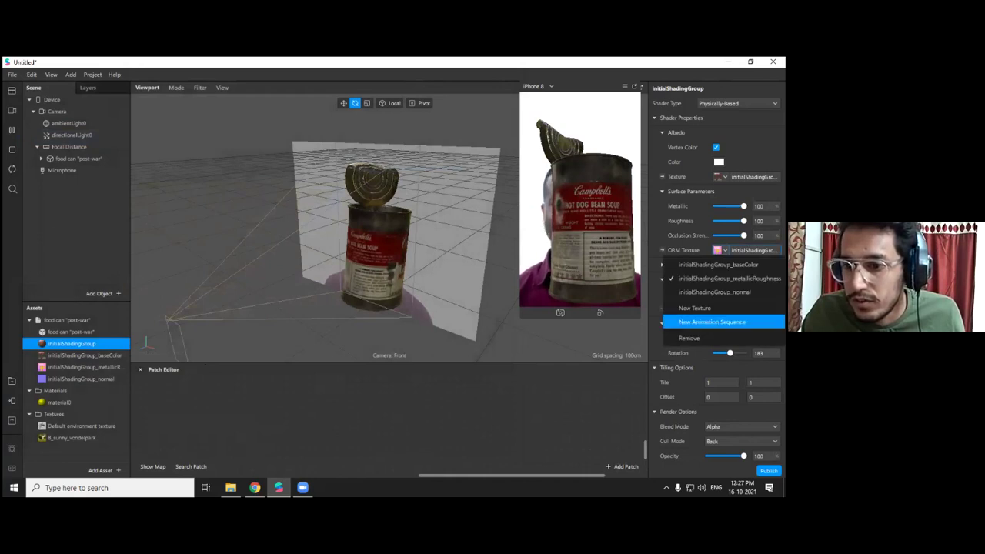
click(690, 338)
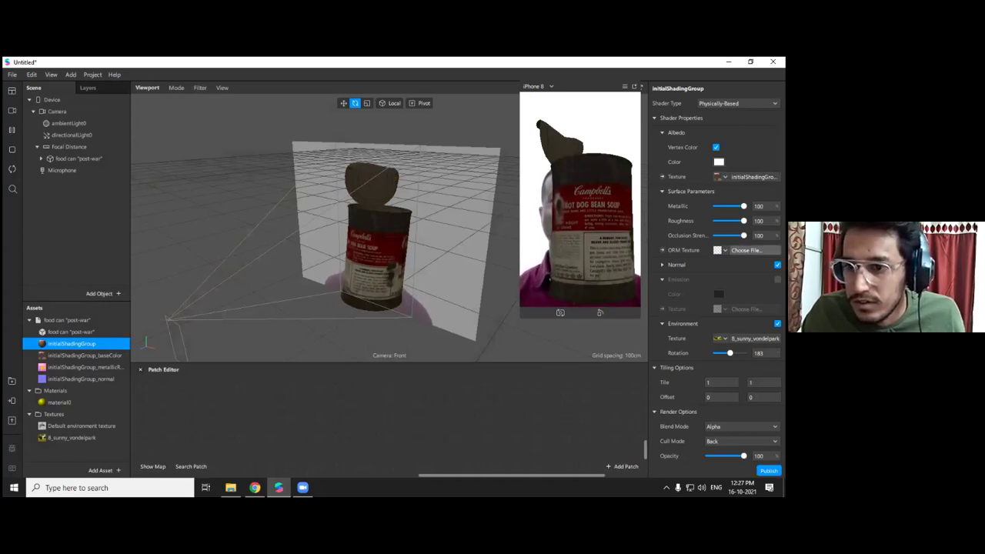
click(721, 250)
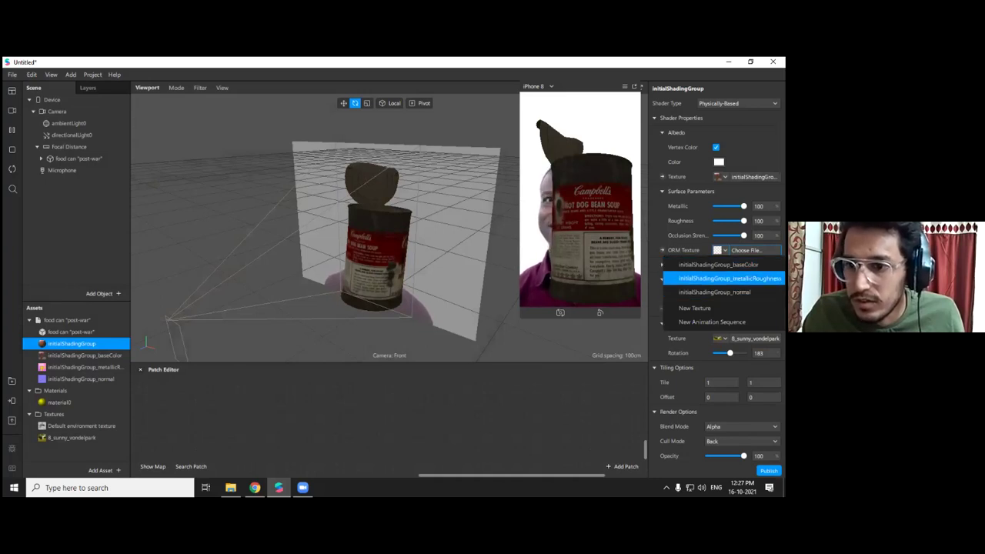
click(729, 278)
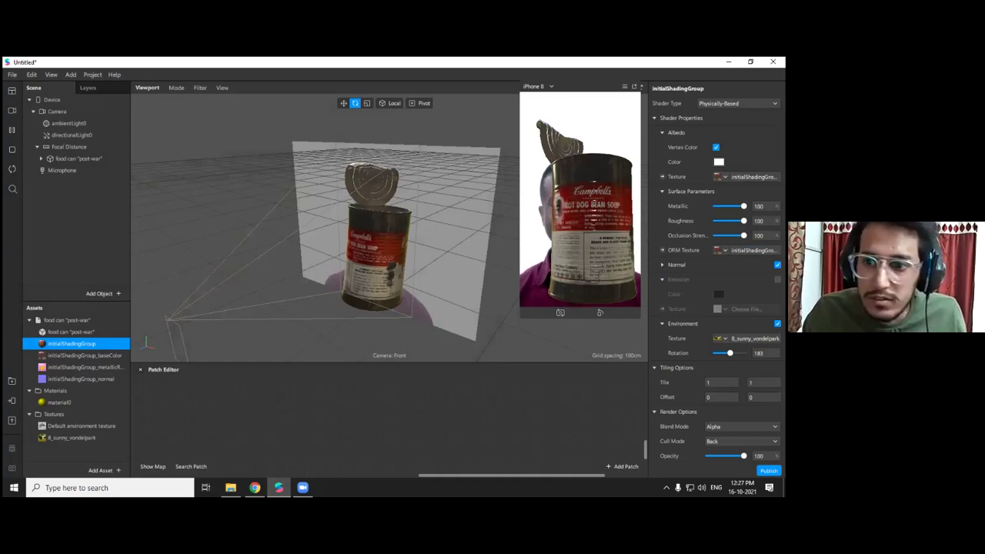
click(721, 251)
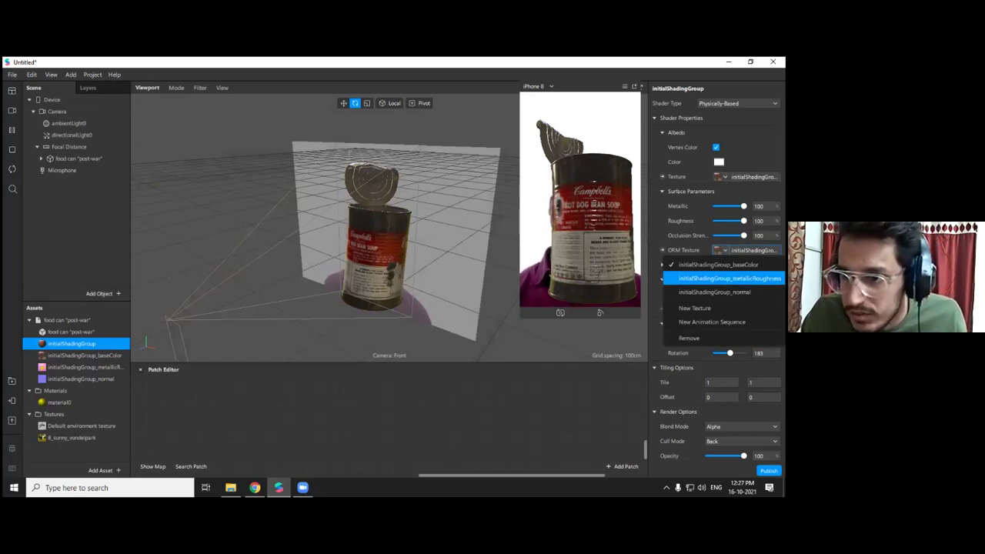
click(730, 277)
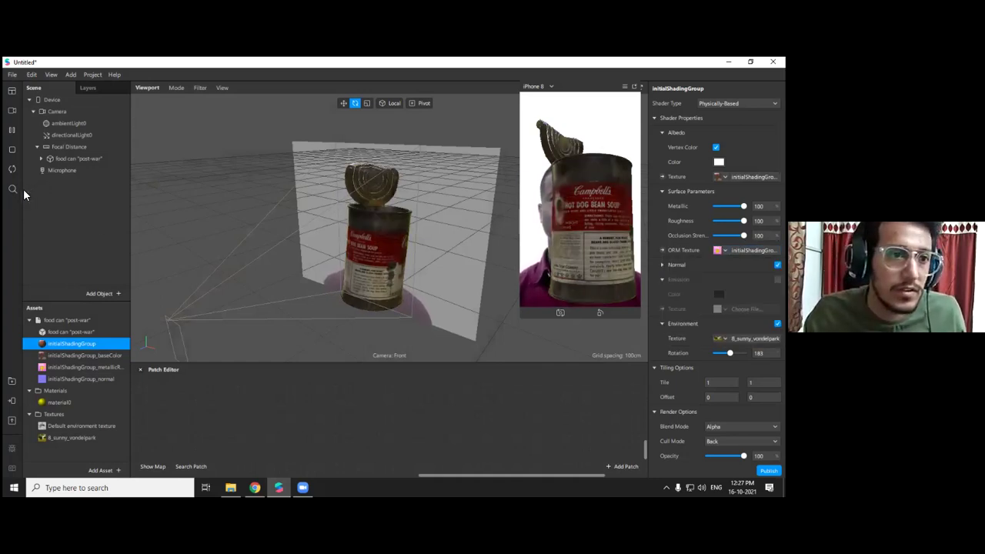
Delete the food can object from the scene
click(64, 158)
right_click(62, 160)
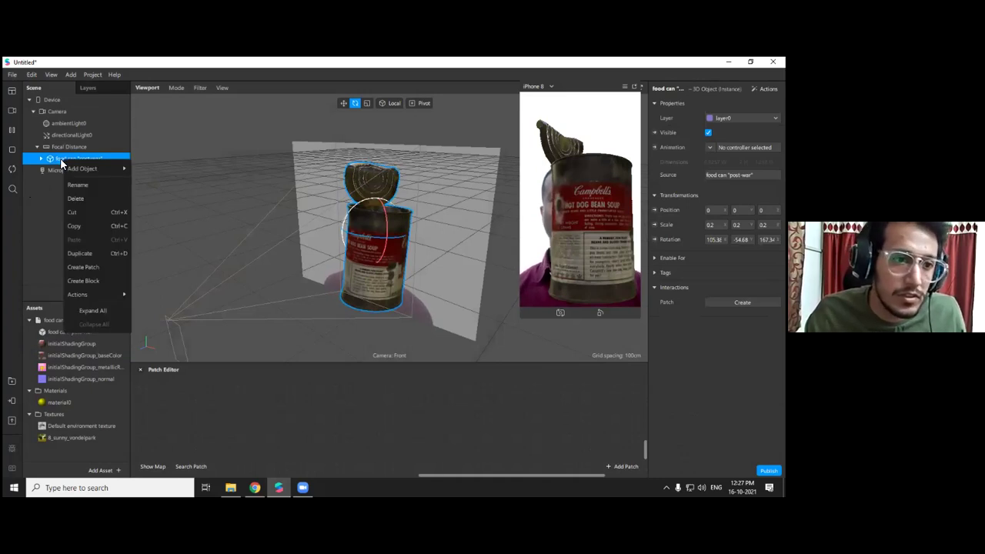
click(80, 198)
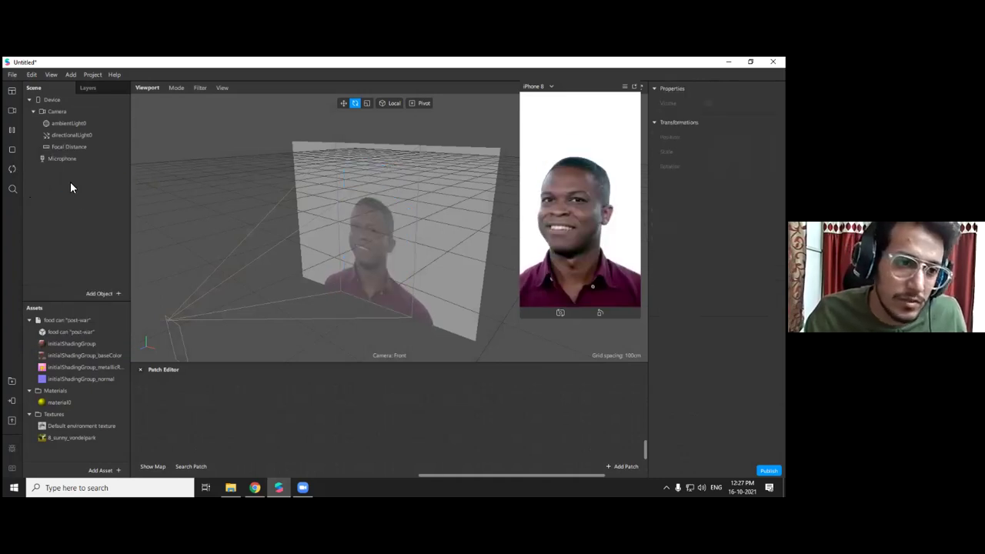
Import the Sphere Primitive from the AR Library's 3D Shapes collection and place it in the scene under Focal Distance
right_click(62, 148)
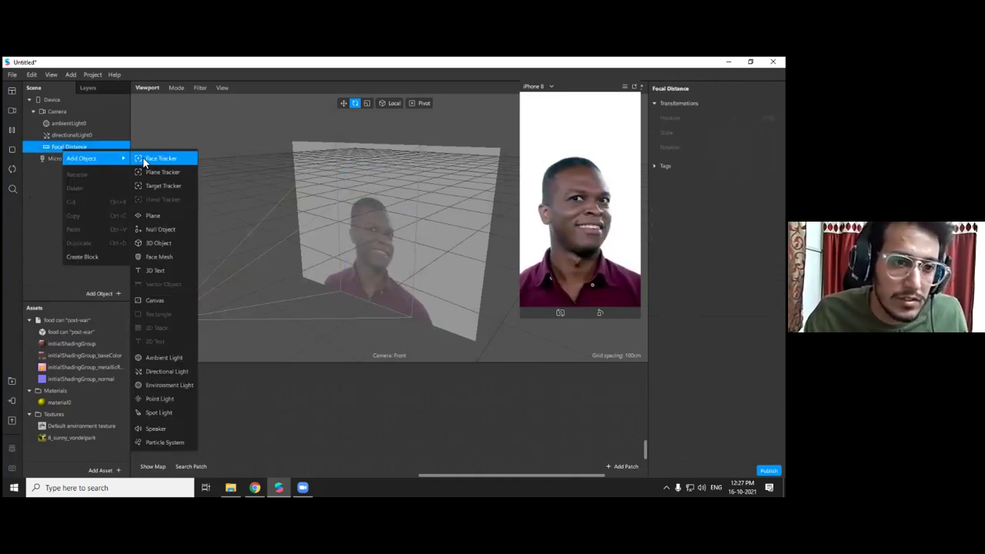
click(11, 402)
click(12, 401)
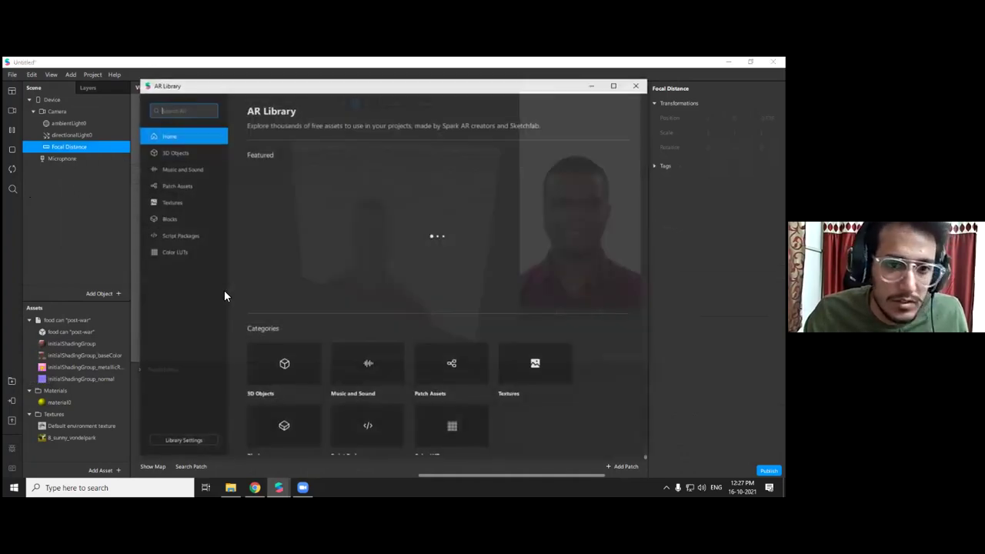
click(198, 156)
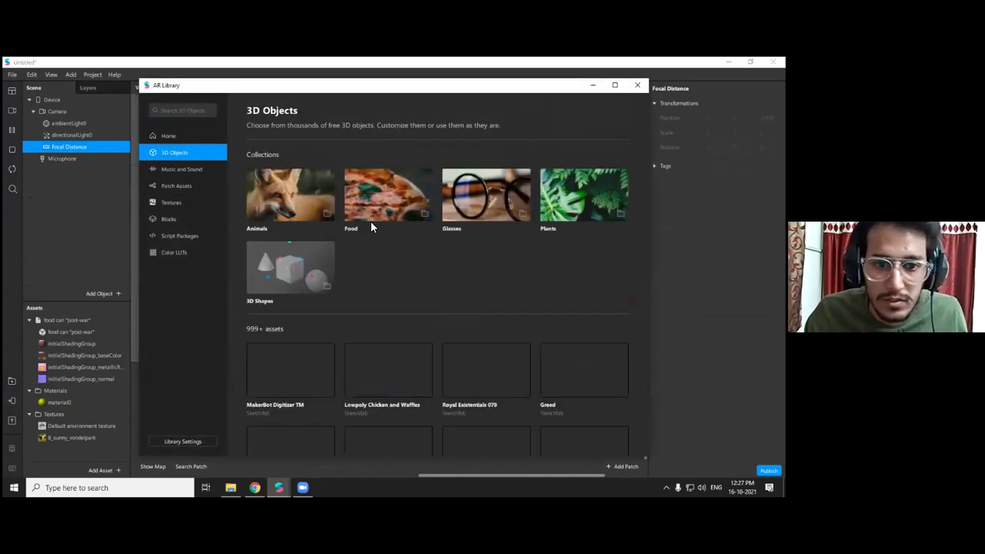
click(300, 268)
scroll(461, 274, down, 1)
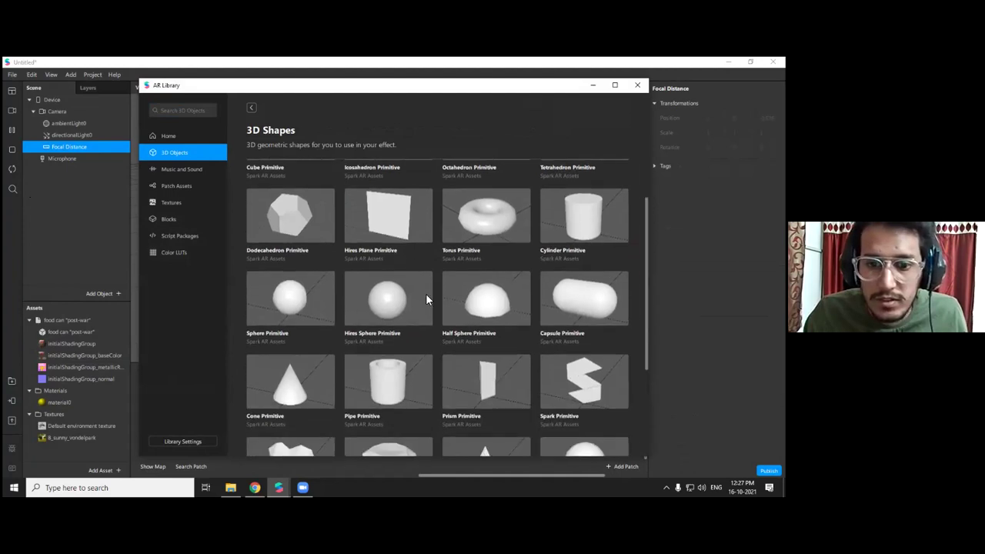
click(307, 303)
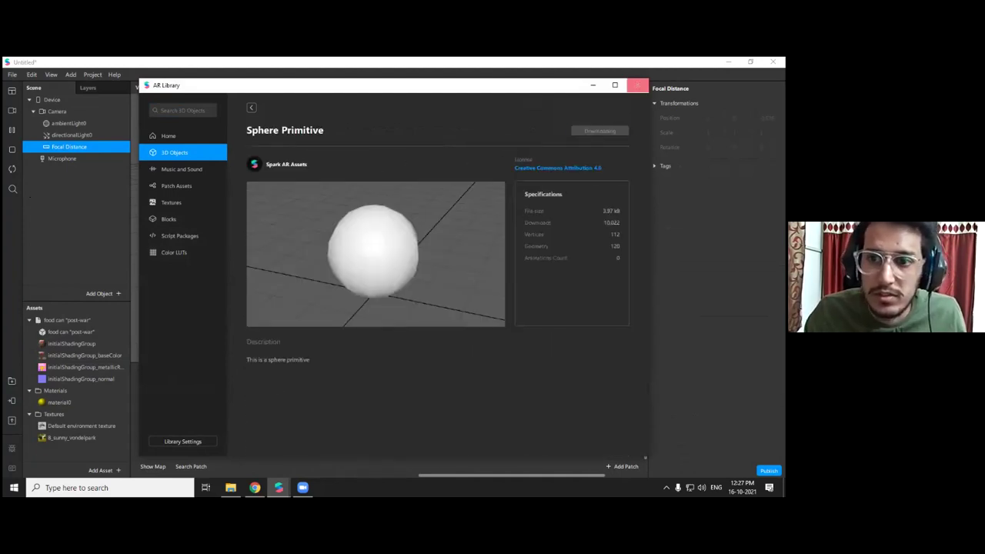
click(637, 85)
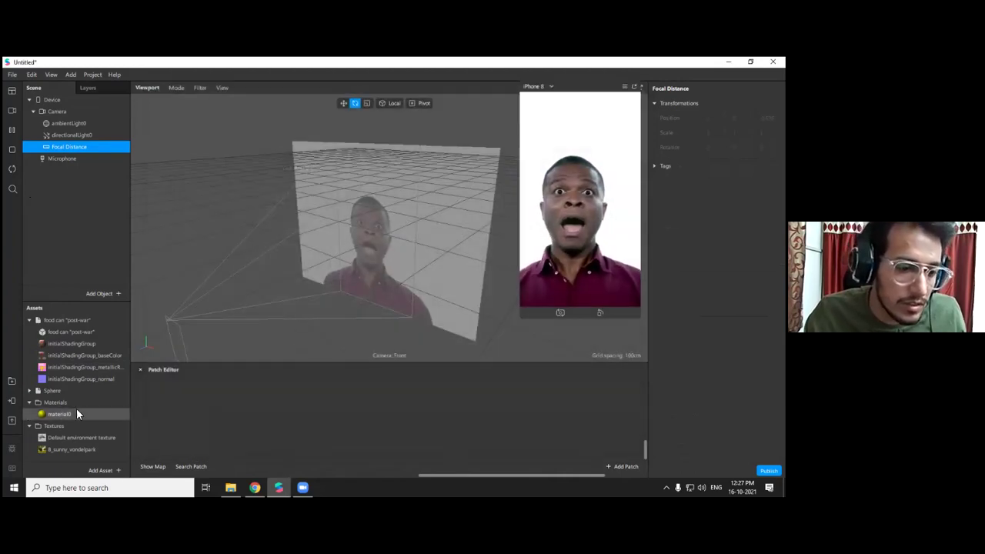
drag(52, 391, 78, 144)
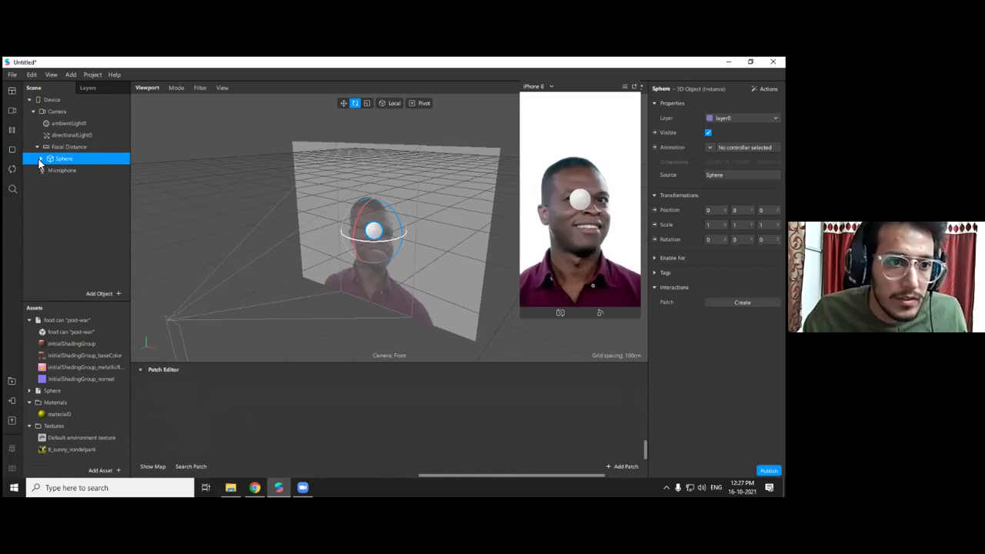
Open the Sphere_mat material of the sphere's mesh and change its shader type to Flat
click(41, 158)
click(77, 171)
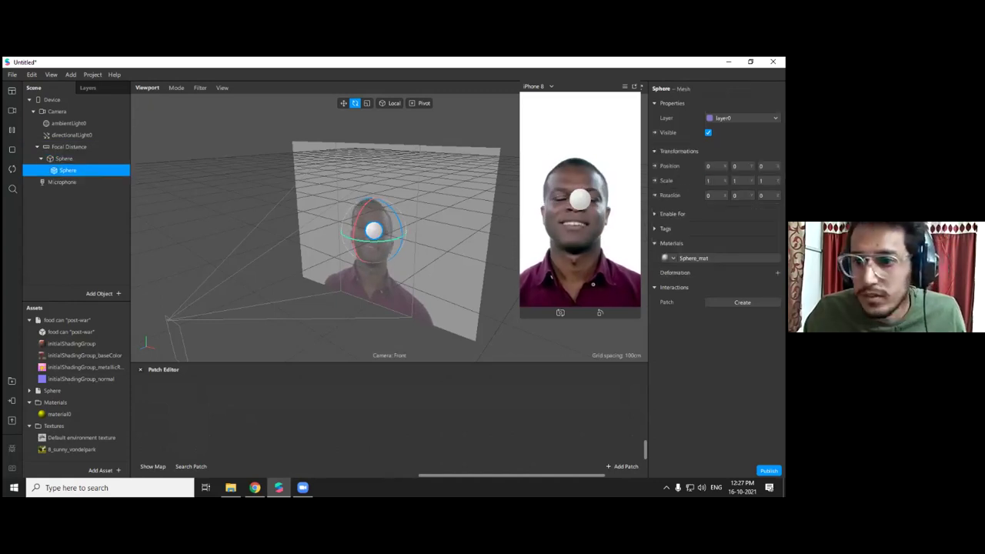
click(693, 258)
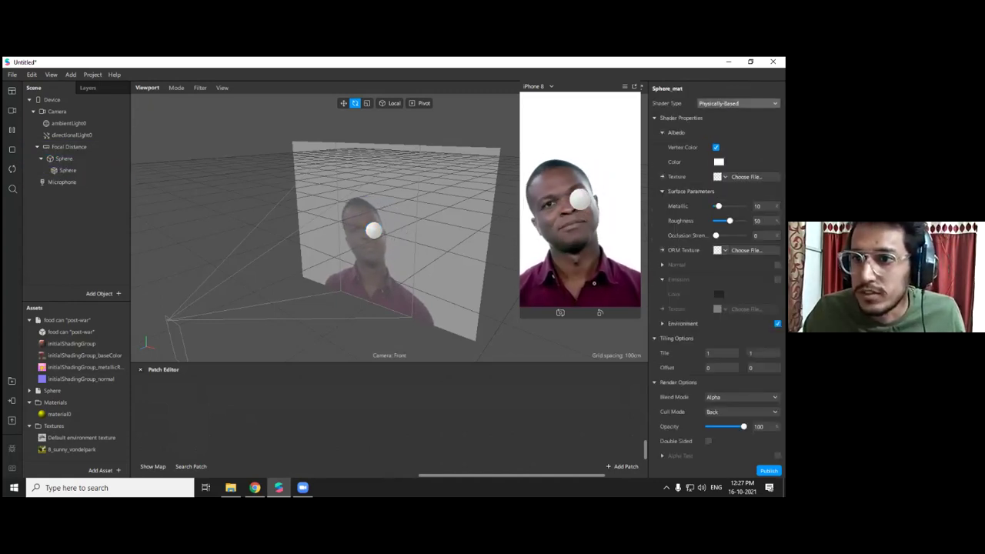
click(737, 103)
click(720, 103)
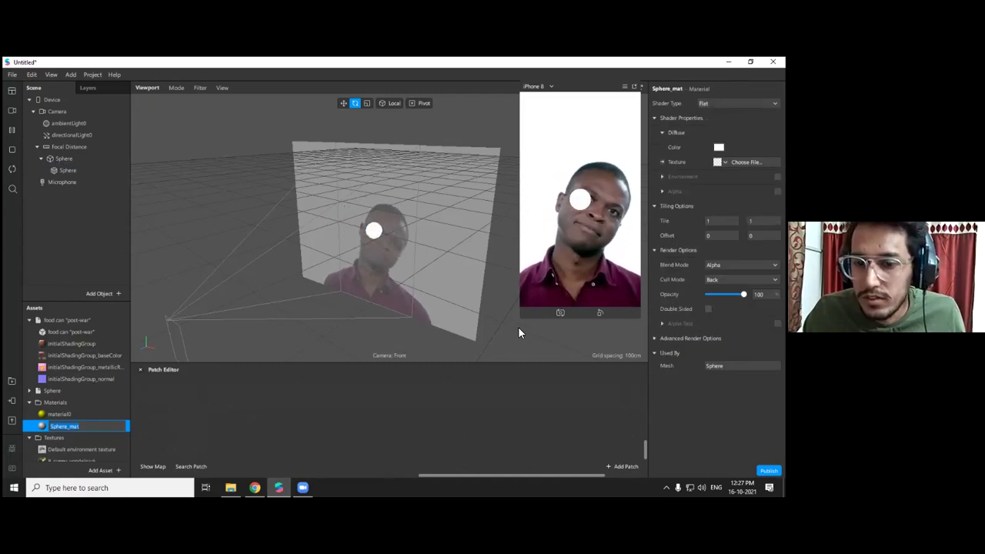
Enlarge the device preview and set the diffuse color of Sphere_mat to an orange-red, about #ff2e05
drag(518, 327, 471, 408)
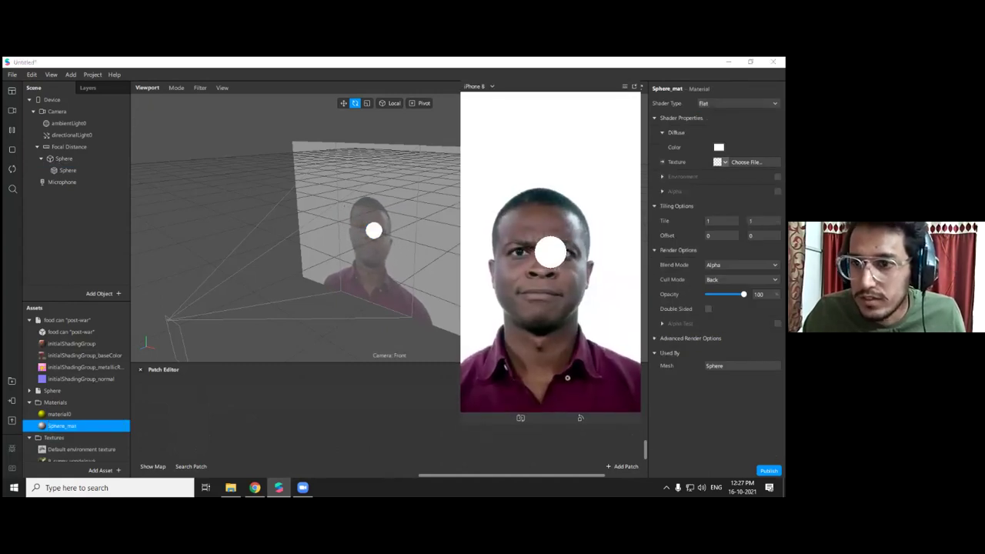
click(719, 147)
drag(479, 189, 491, 185)
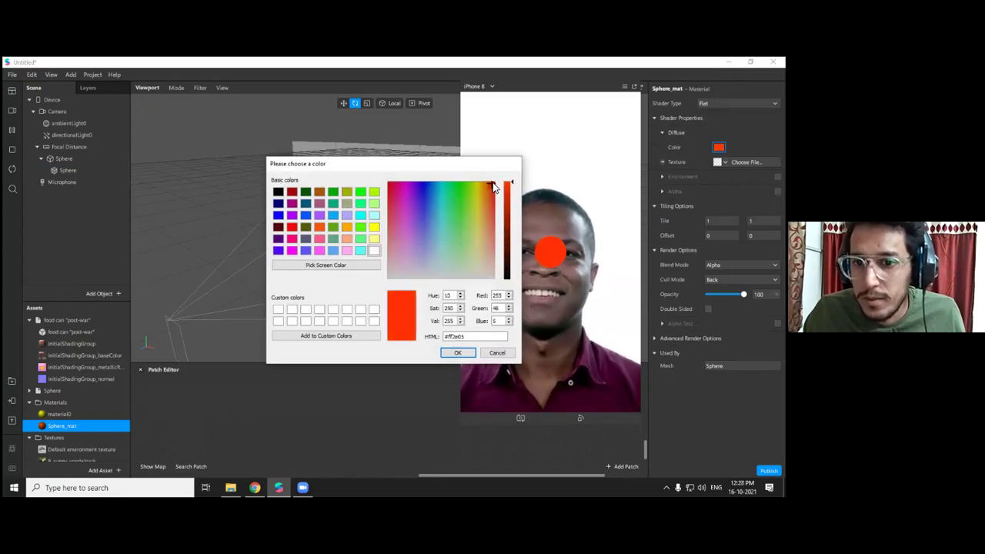
click(457, 351)
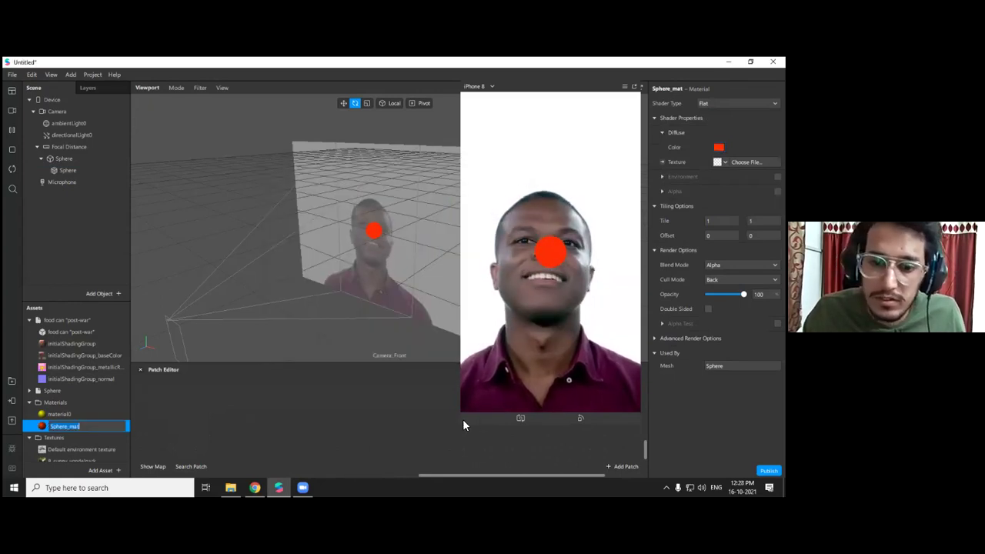
Change the shader type of Sphere_mat to Standard and enable Specular with its type set to Color
click(737, 103)
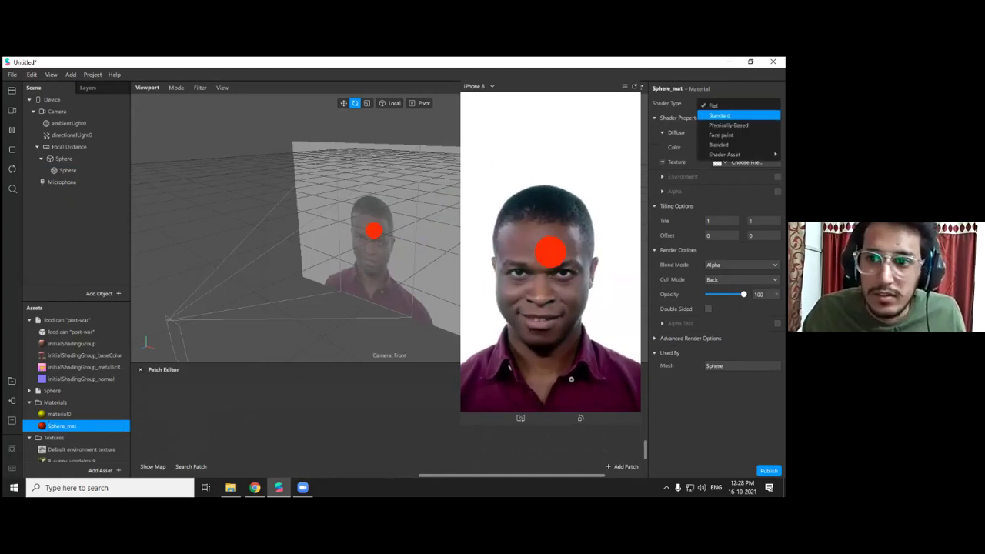
click(721, 116)
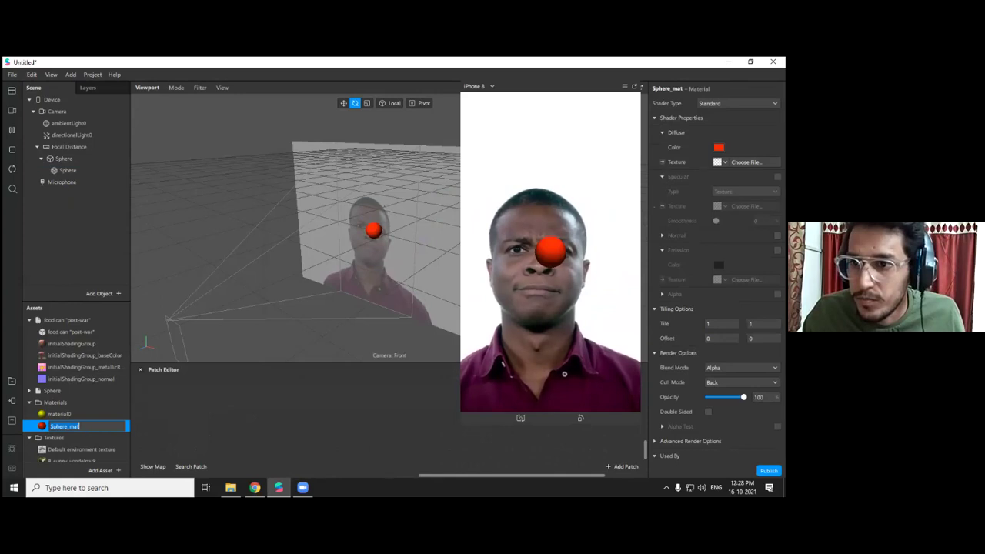
click(777, 176)
click(745, 192)
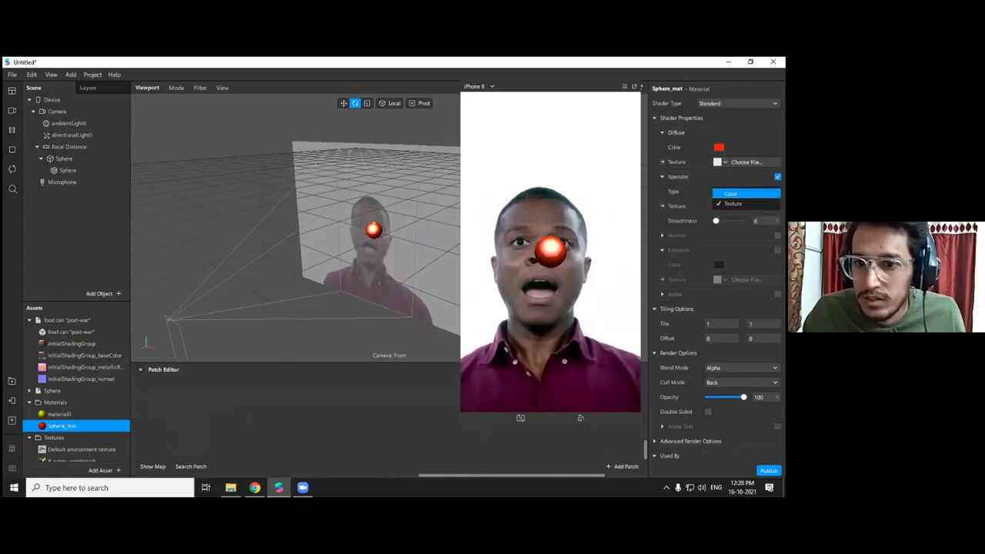
click(746, 193)
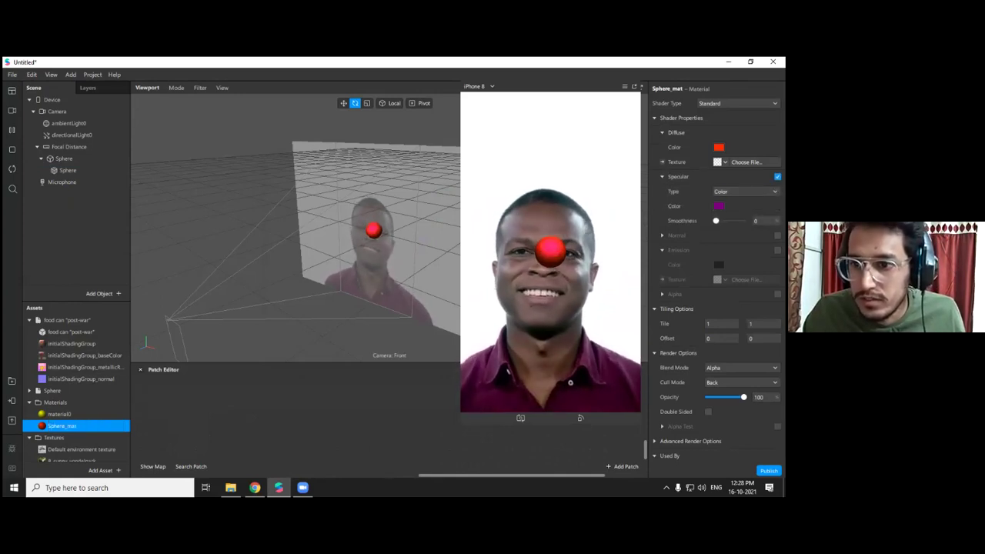
Try an olive green specular color, about #638003, on Sphere_mat and raise the specular smoothness to about 86
click(719, 205)
drag(466, 165, 394, 183)
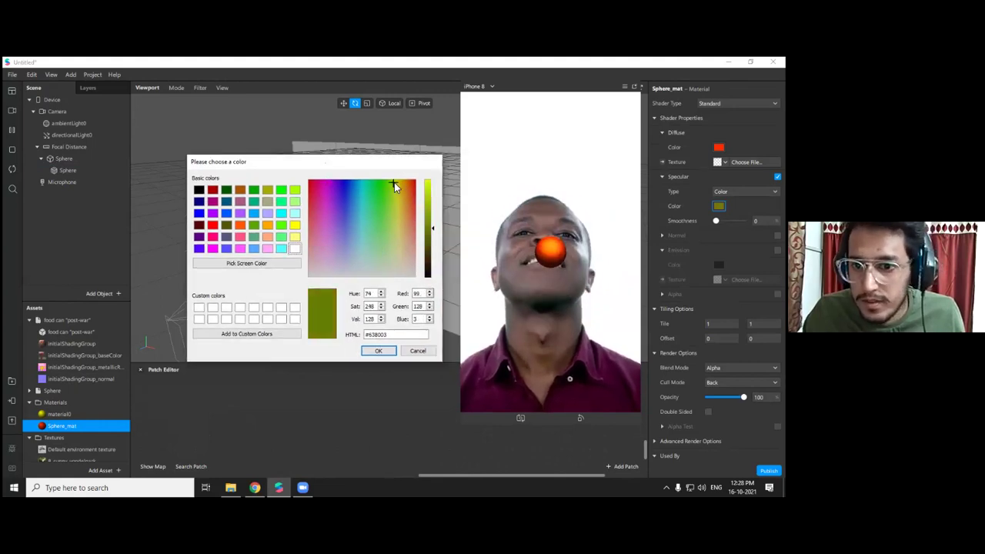
click(387, 351)
drag(716, 221, 720, 221)
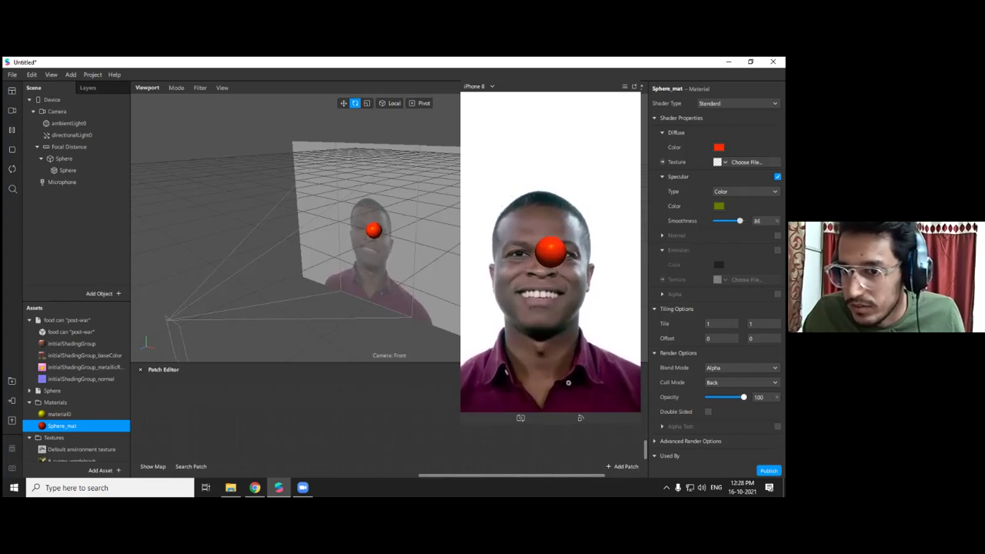
Set the specular color of Sphere_mat to white and its smoothness to about 26
drag(472, 184, 493, 277)
drag(508, 229, 508, 182)
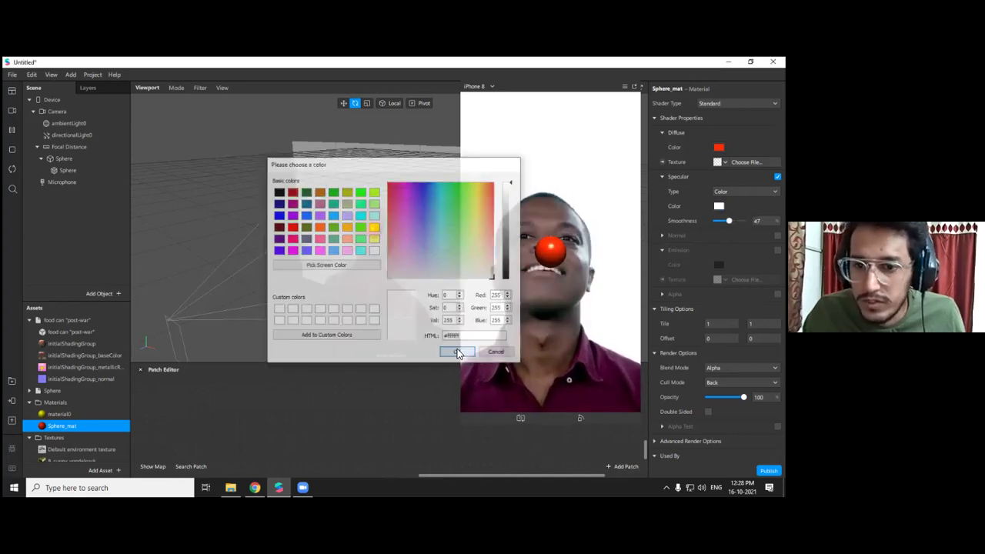
click(457, 353)
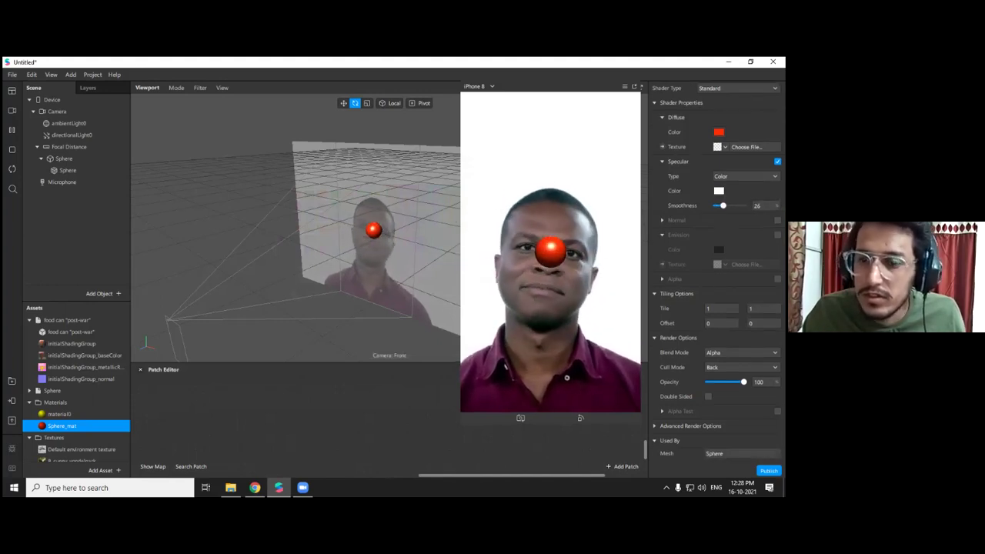
Change the shader type of Sphere_mat to Physically-Based, with metallic at 100 and roughness at 5
click(737, 88)
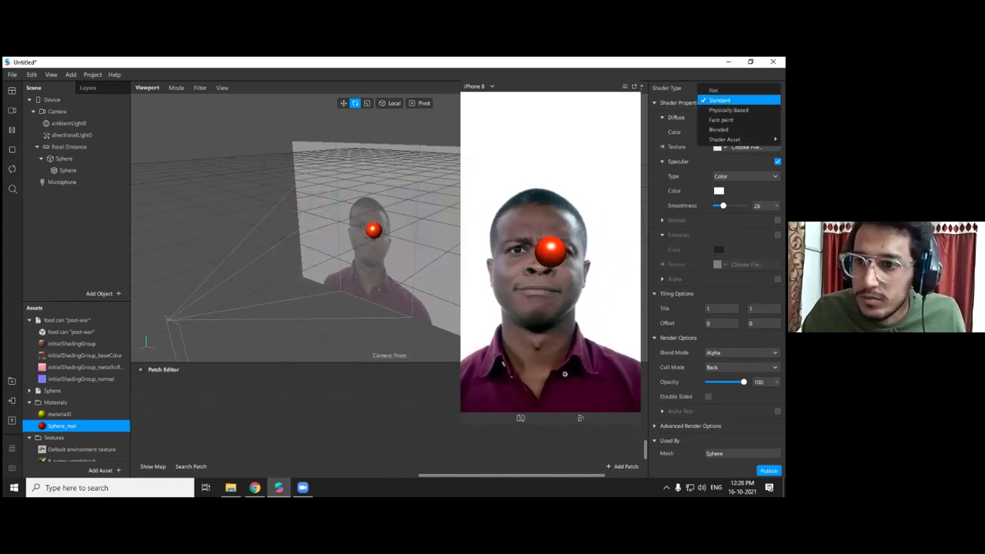
click(727, 105)
drag(538, 79, 464, 72)
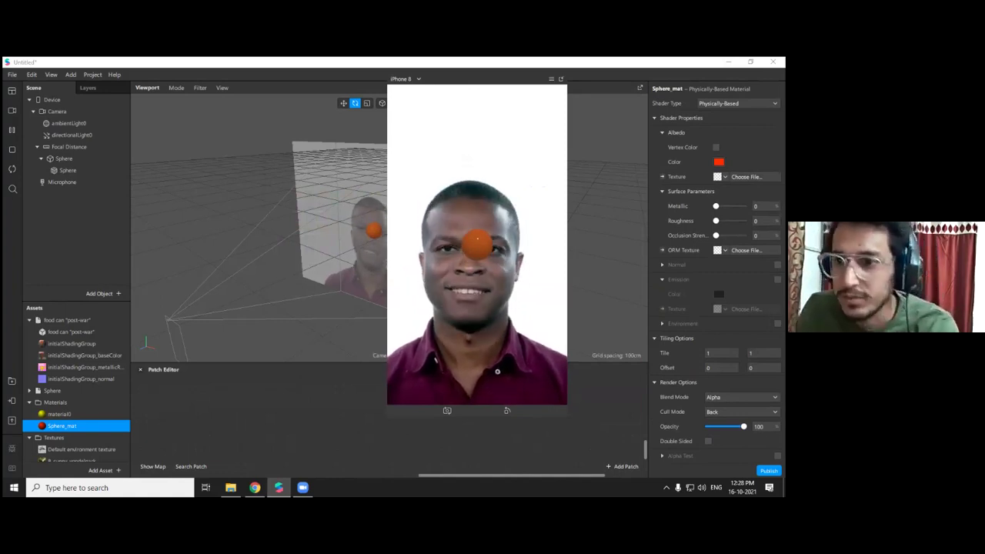
drag(715, 206, 743, 207)
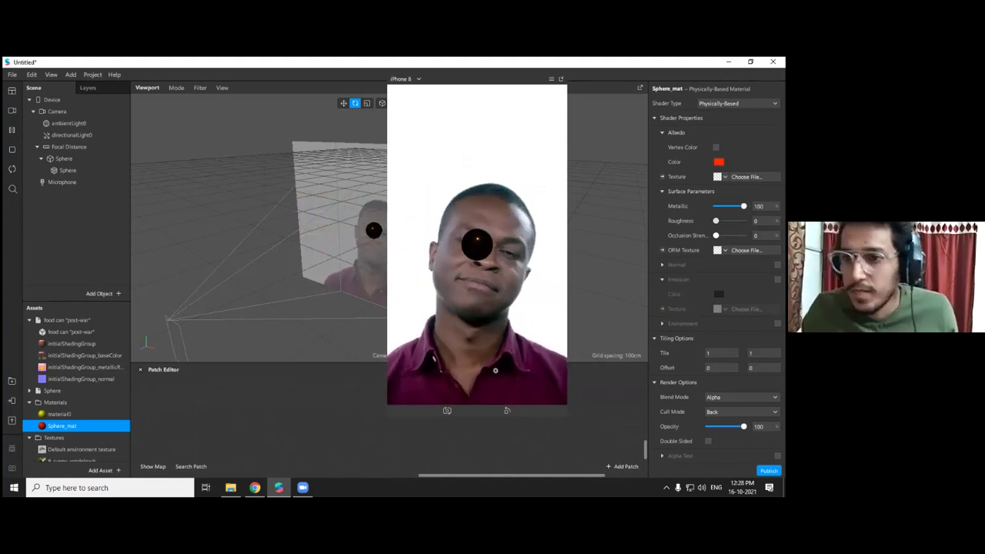
click(755, 221)
text(5)
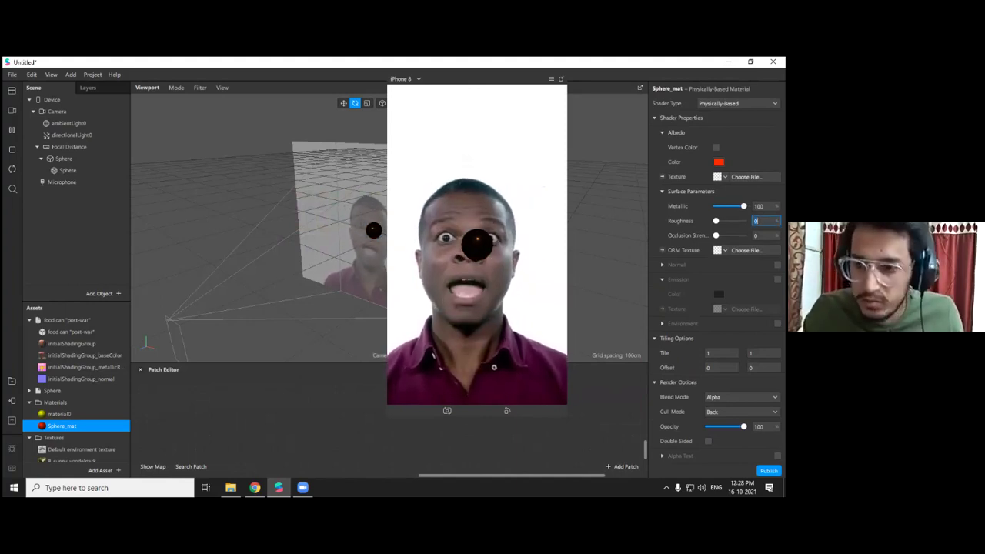
key(Return)
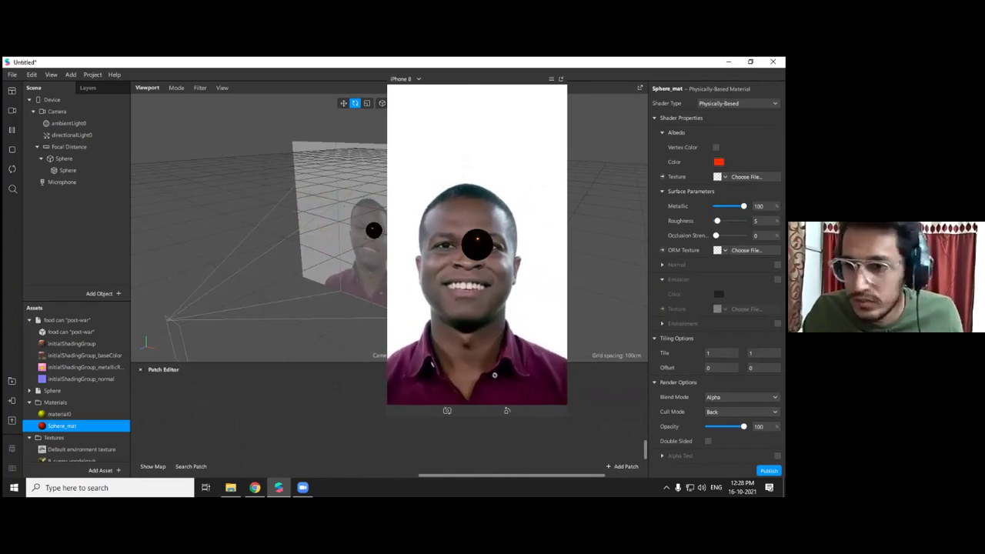
Enable Environment on Sphere_mat and use the existing sunny_vondelpark image as its environment texture
scroll(715, 270, down, 1)
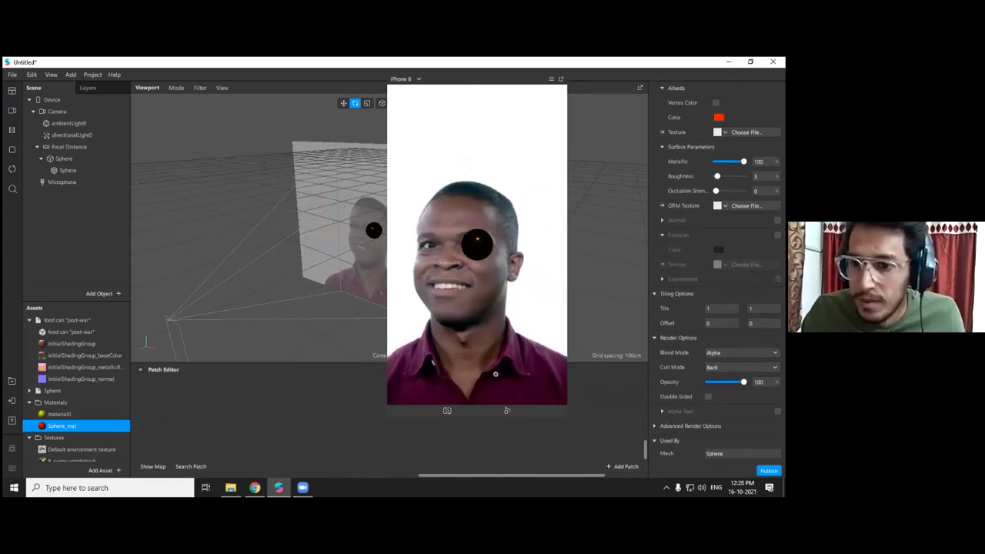
click(777, 279)
click(743, 293)
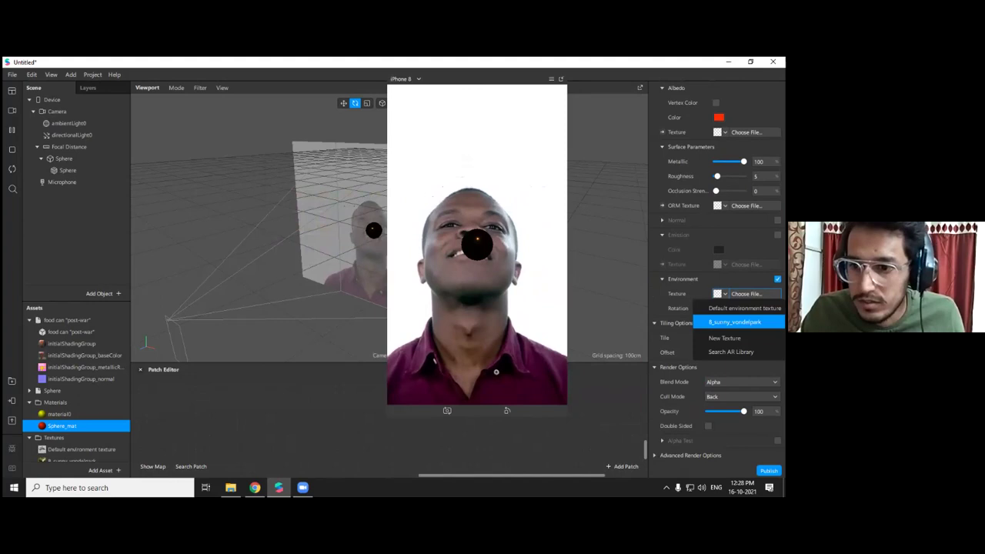
click(735, 322)
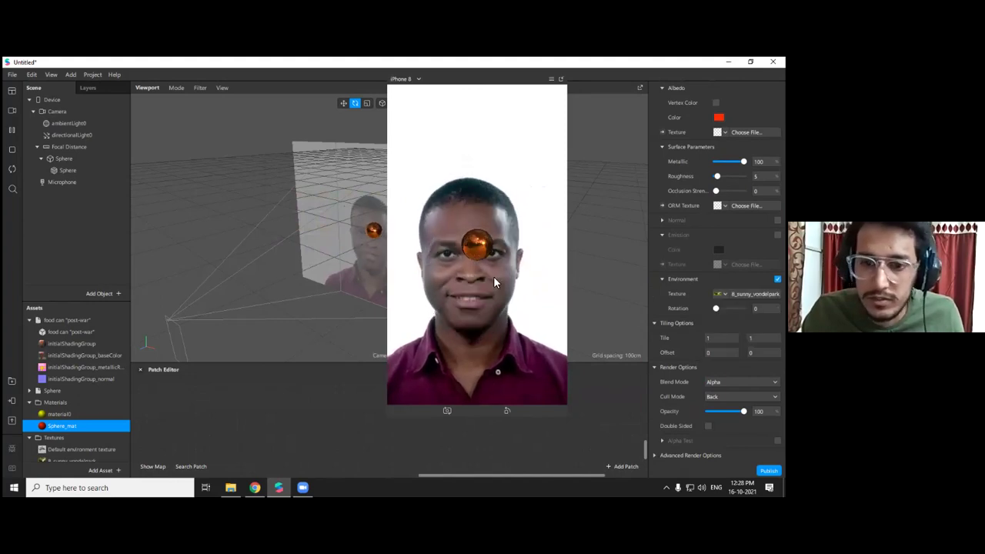
Scale the parent Sphere object under Focal Distance to 3 on all three axes
click(66, 159)
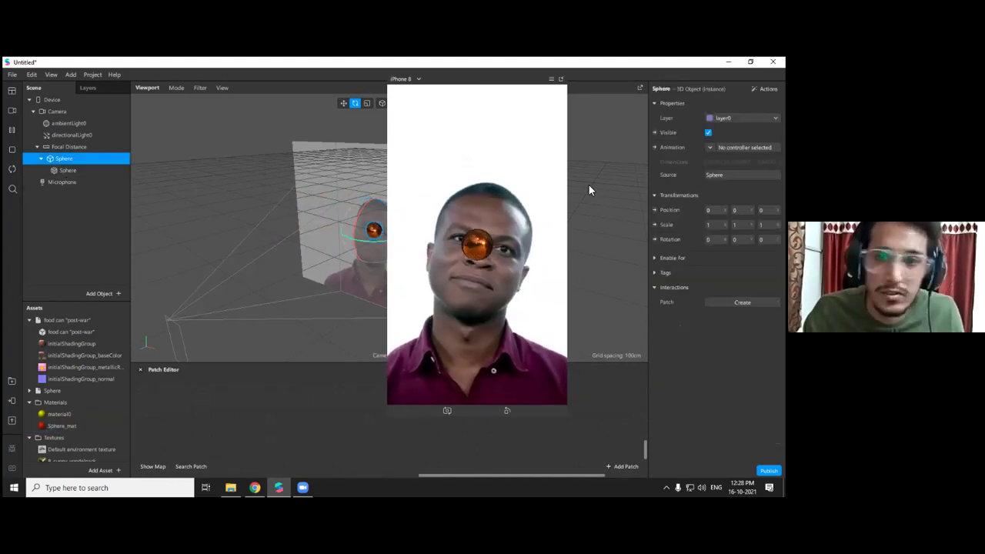
click(716, 224)
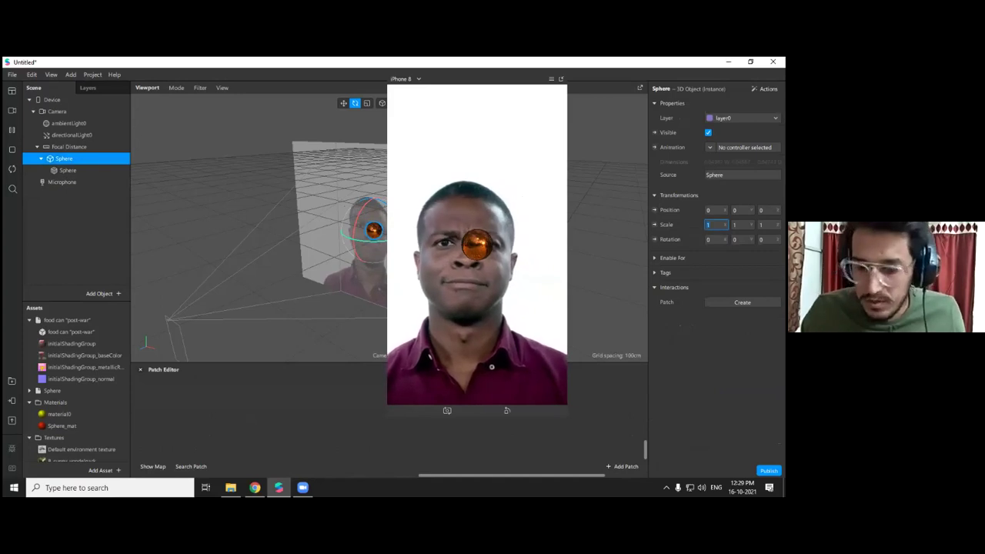
text(3)
key(Tab)
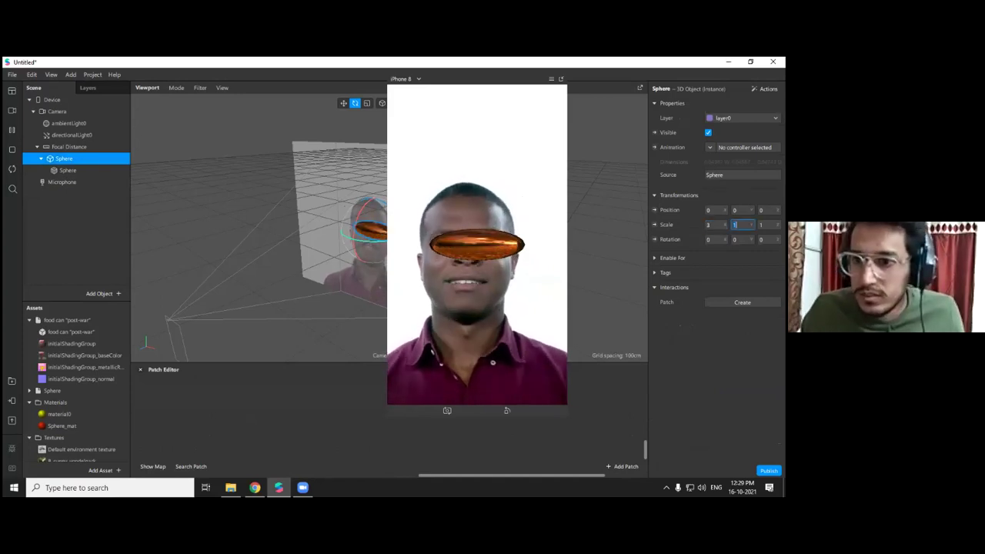
text(3)
key(Tab)
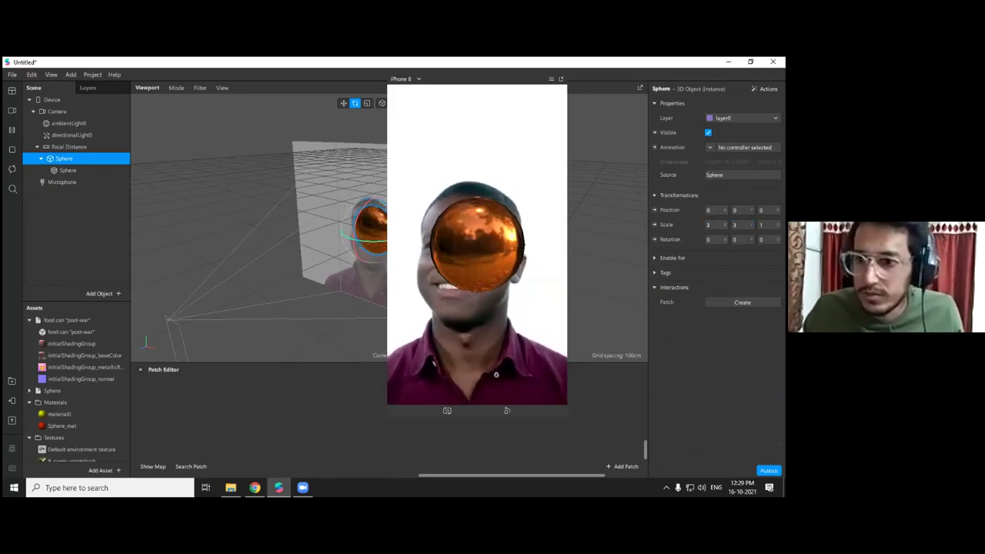
text(3)
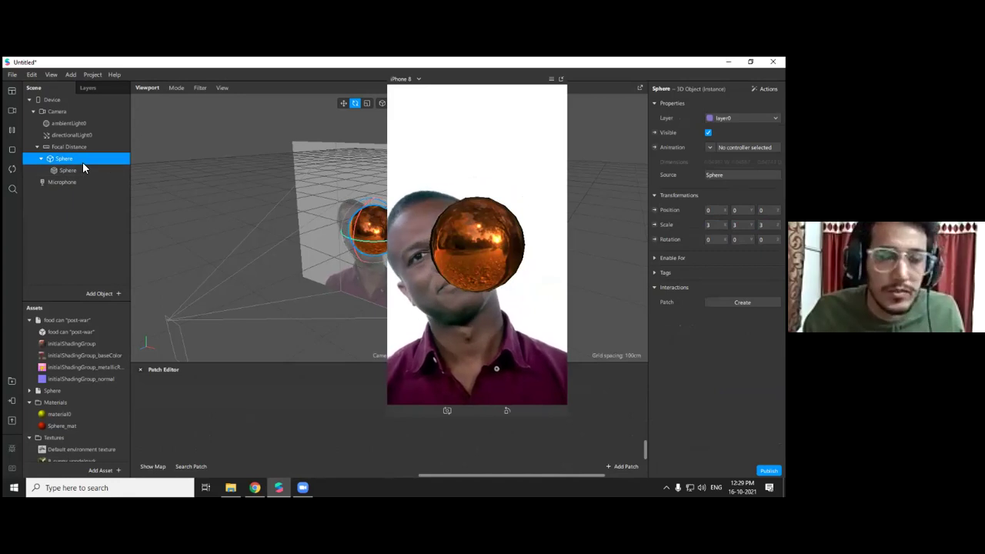
Add a Spin animation to the Sphere object, enlarge the Patch Editor and move the device preview clear of the sphere in the viewport
click(764, 88)
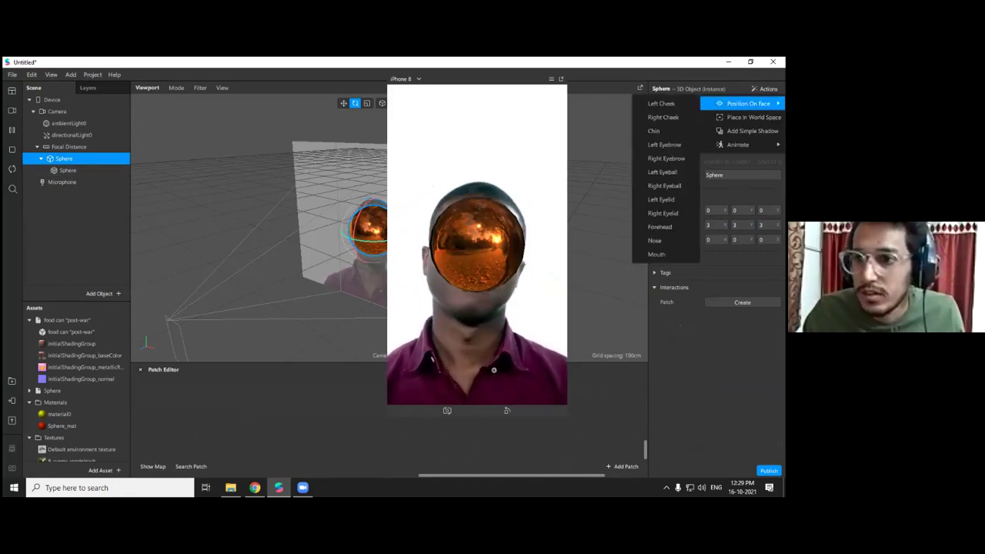
mouse_move(739, 145)
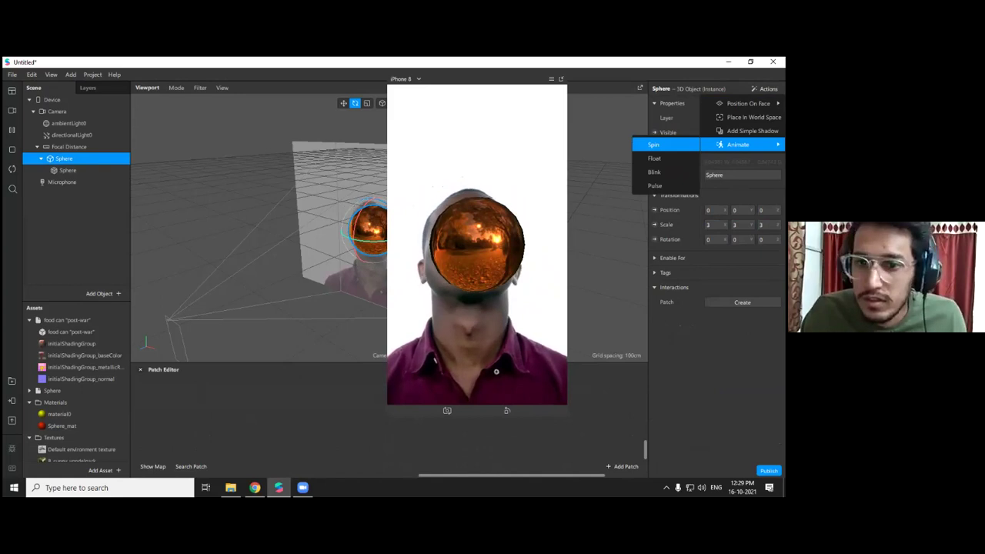
click(654, 145)
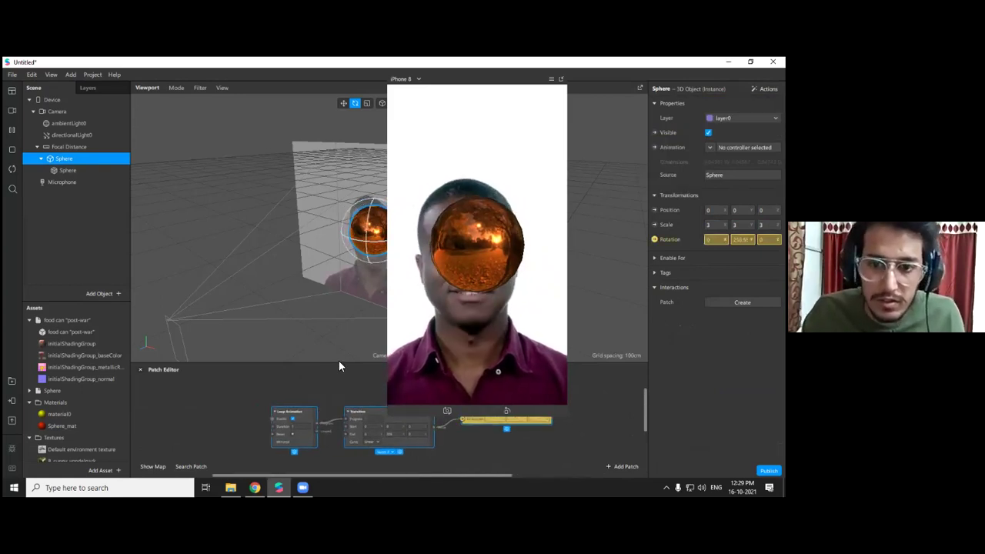
drag(340, 359, 342, 323)
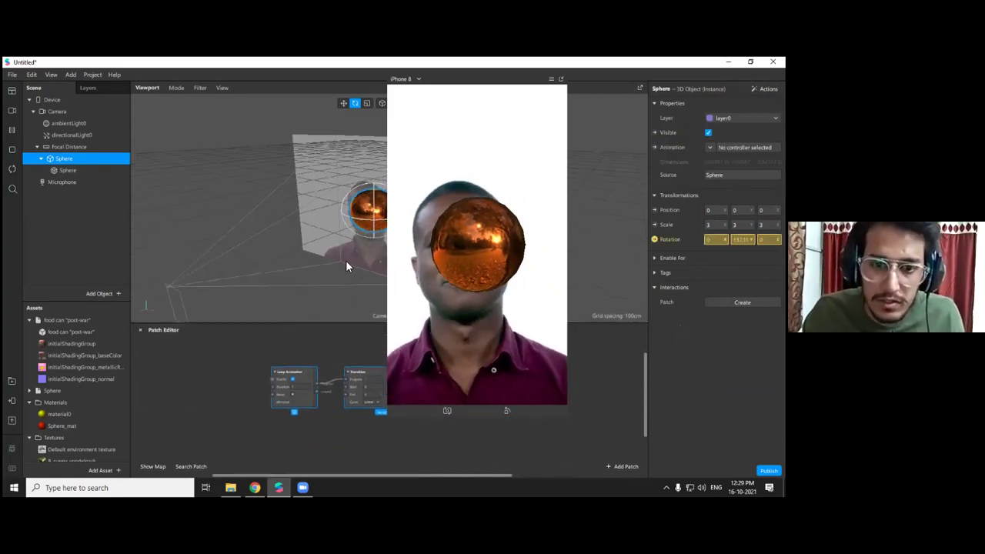
scroll(342, 224, up, 5)
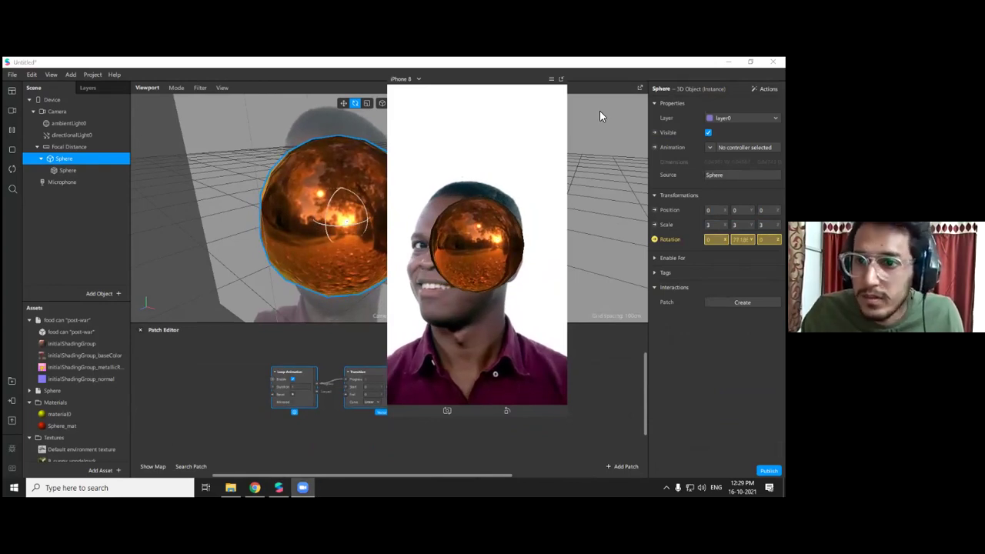
drag(493, 79, 599, 107)
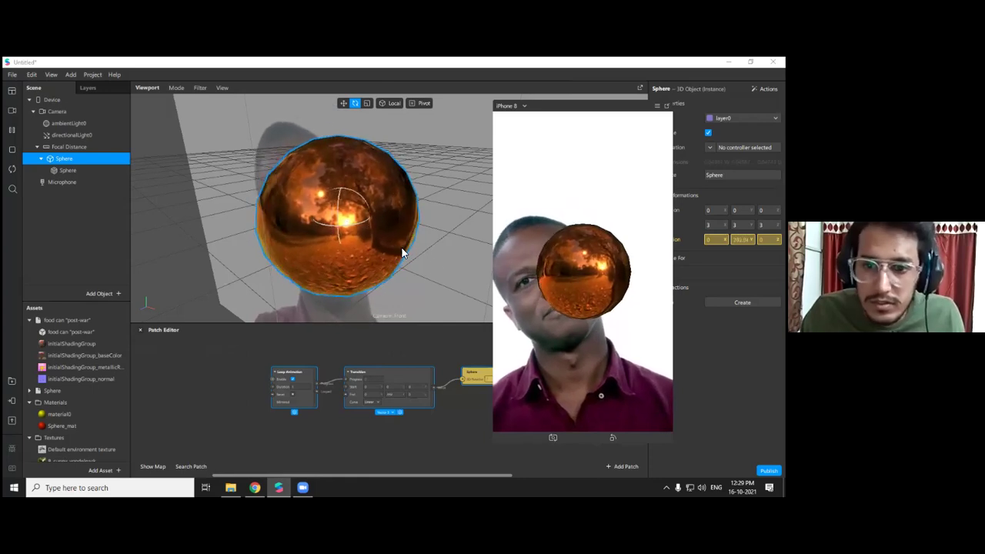
scroll(364, 206, down, 2)
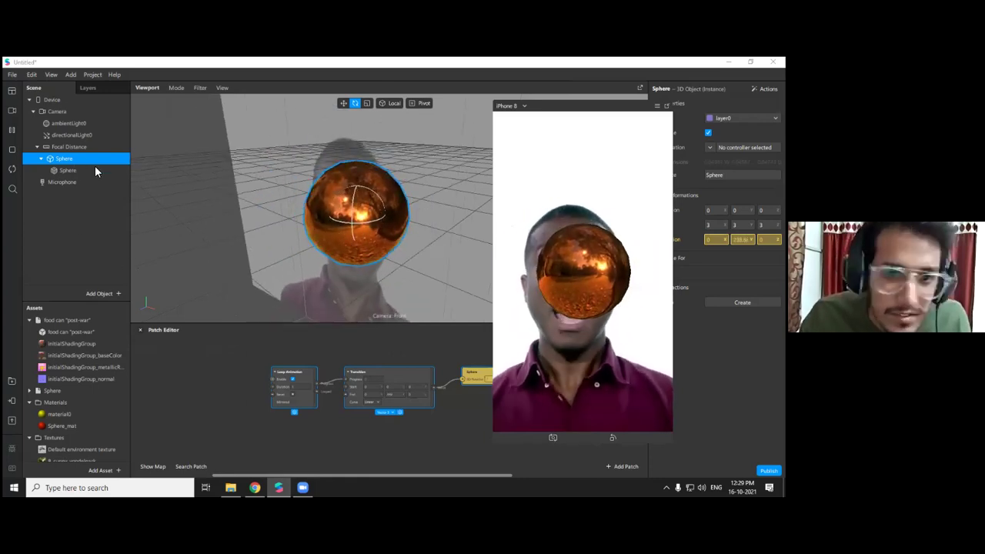
Delete the food can "post-war" asset along with its files in the project folder
click(67, 319)
key(Delete)
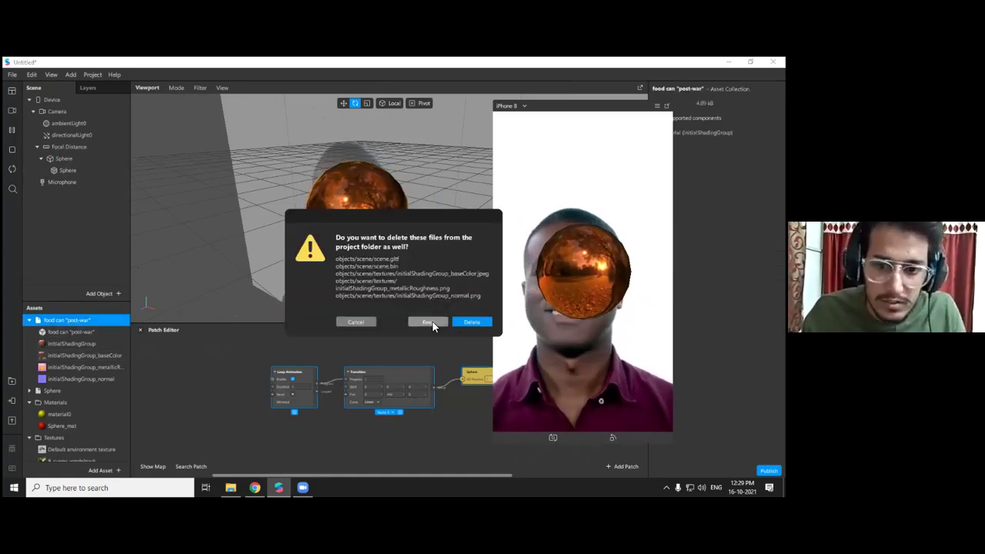
click(464, 320)
Set the albedo color of Sphere_mat to white, #ffffff, and make the material double sided
click(68, 355)
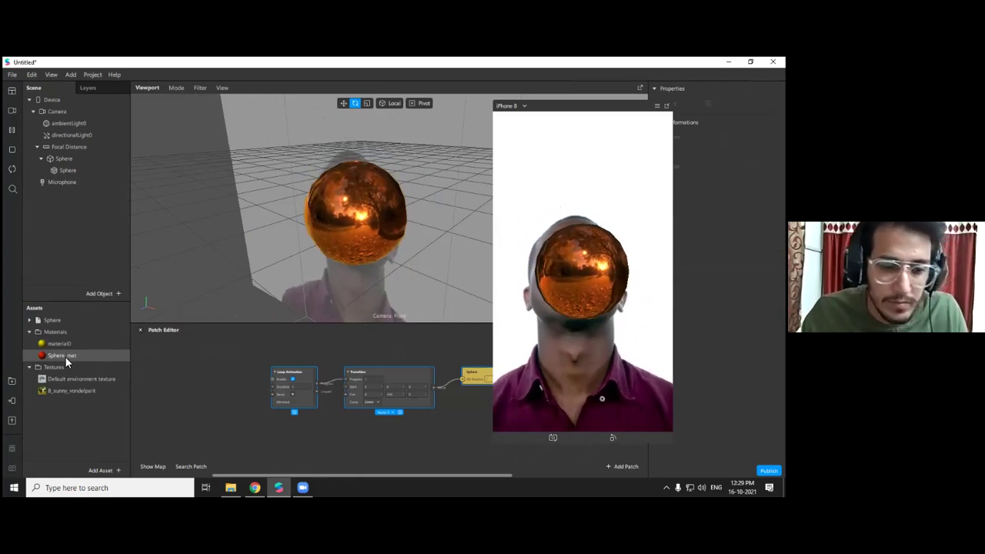
drag(586, 105, 512, 73)
click(719, 162)
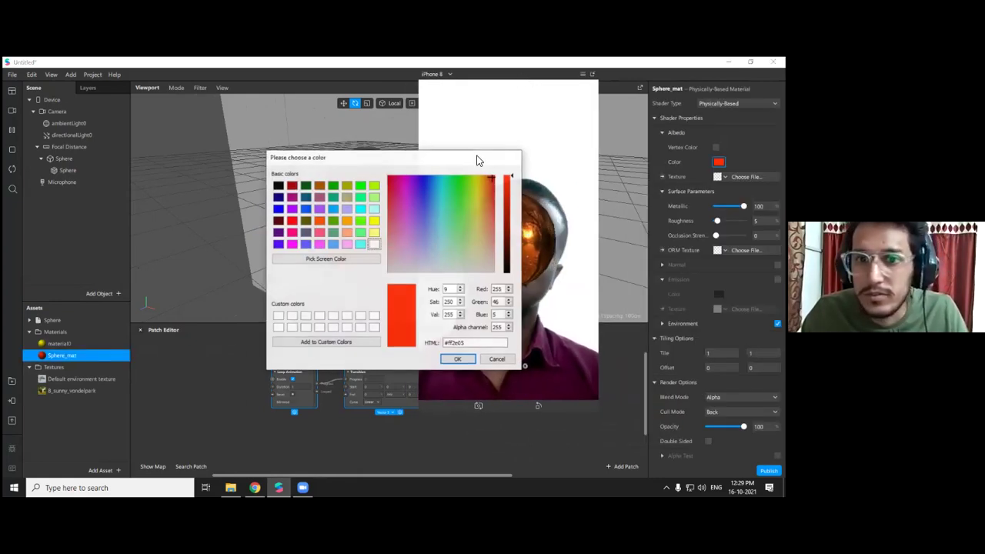
drag(457, 156, 214, 147)
drag(217, 224, 285, 344)
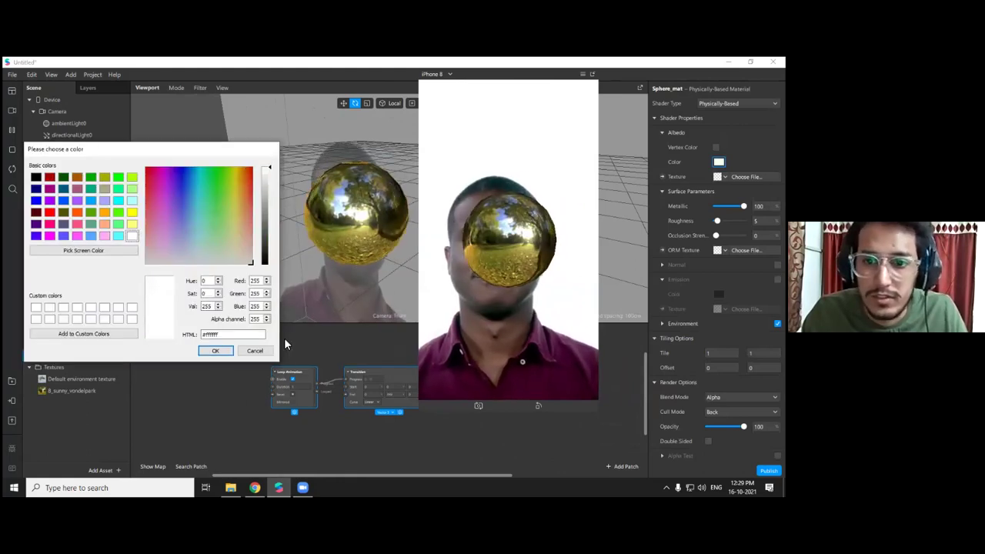
click(215, 350)
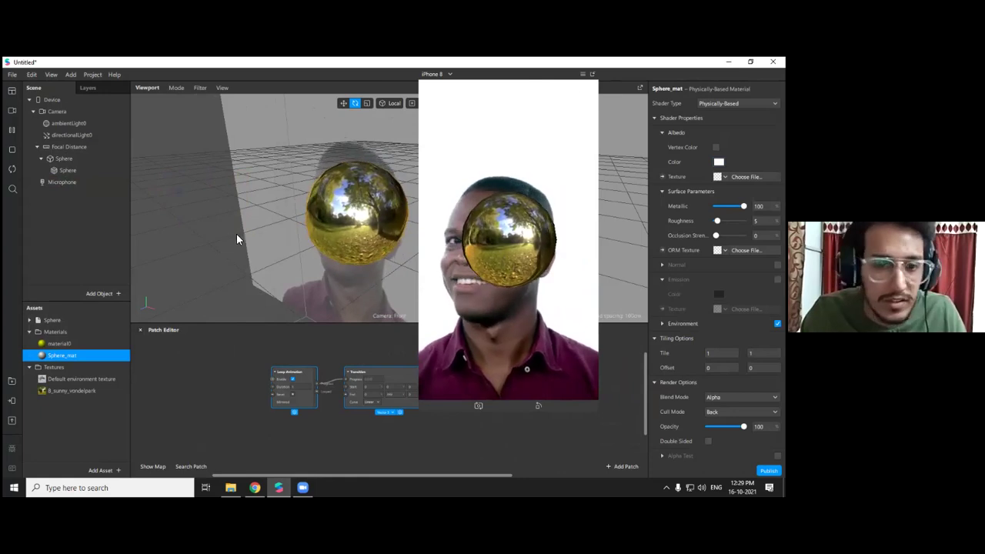
scroll(716, 308, down, 1)
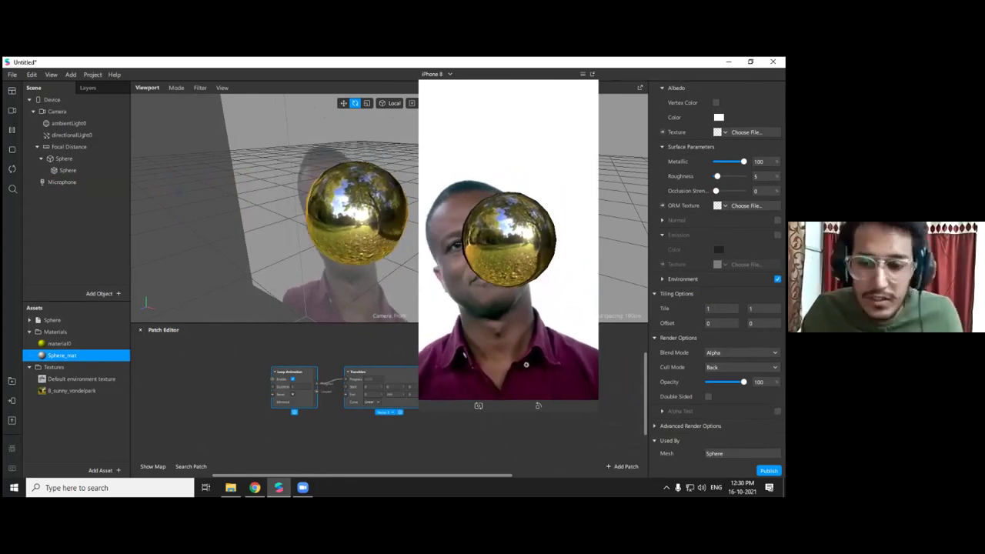
click(708, 396)
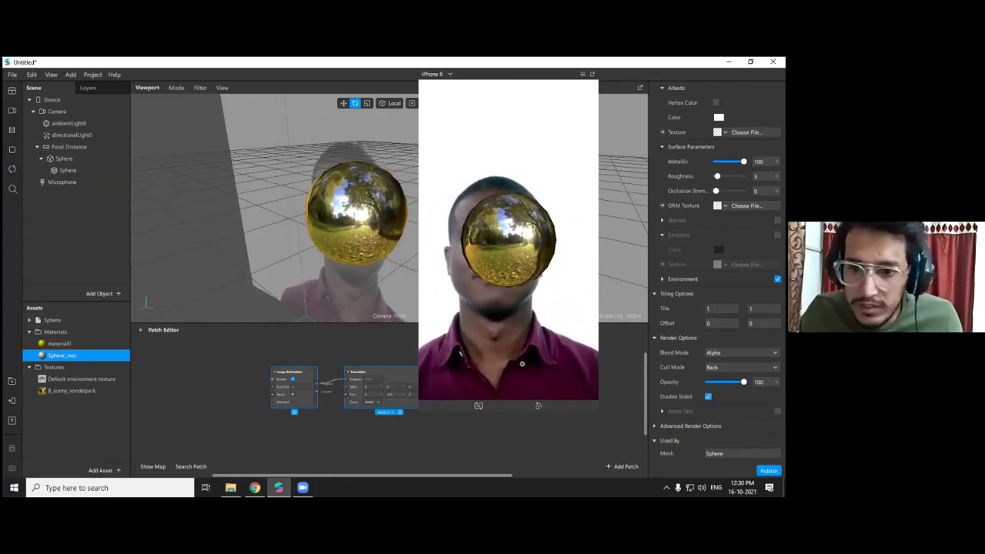
Move the parent Sphere object out of Focal Distance directly under Camera and set its scale to 1 on all three axes
click(63, 158)
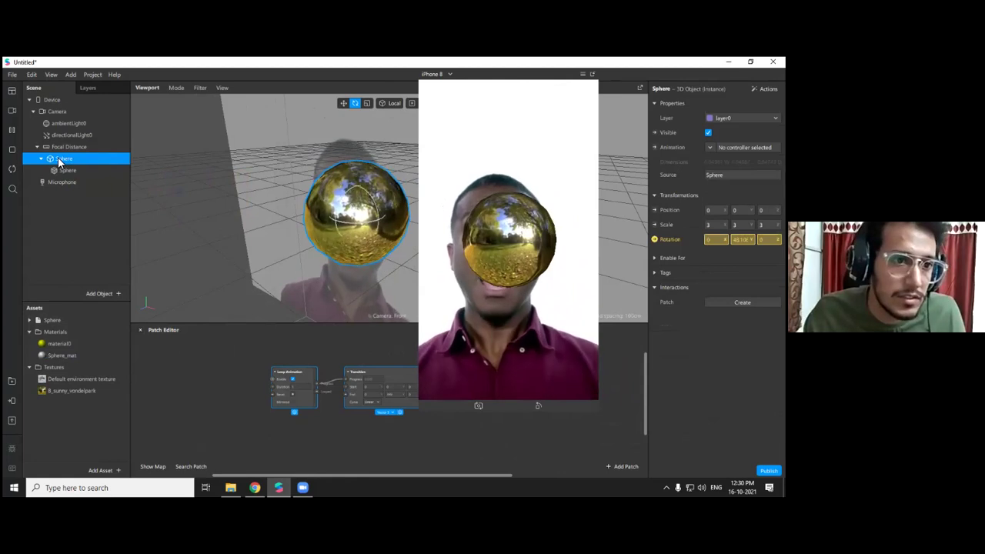
drag(62, 110, 61, 111)
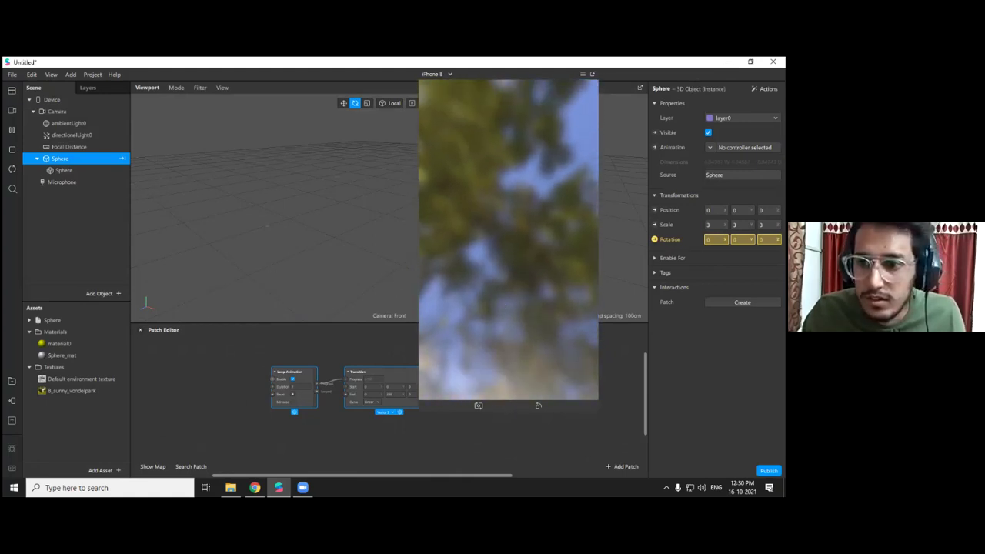
key(Return)
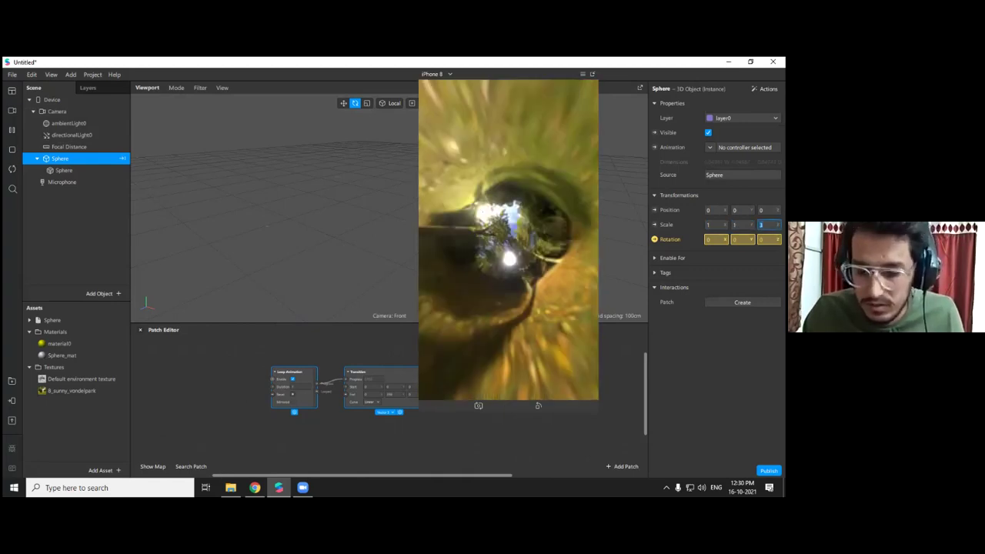
text(1)
key(Return)
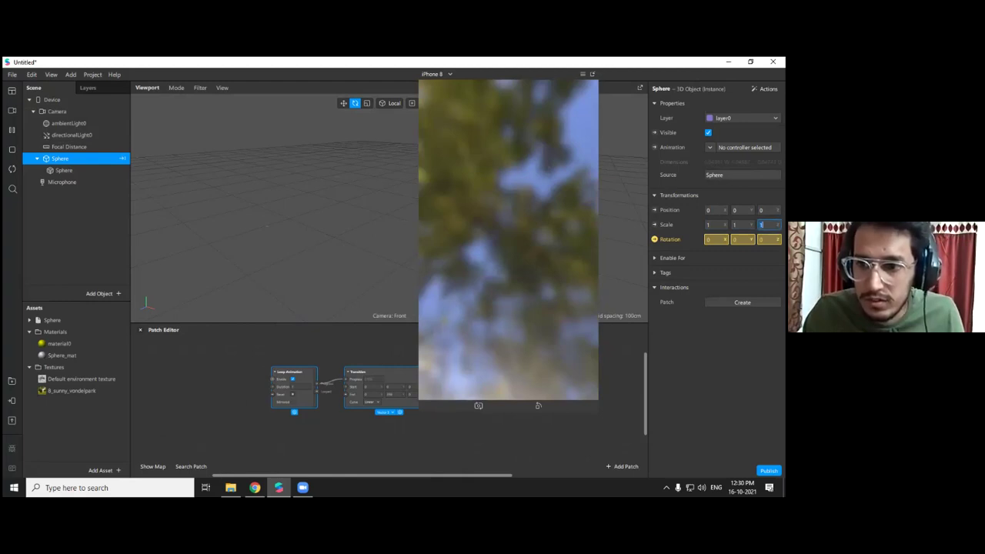
drag(524, 295, 491, 234)
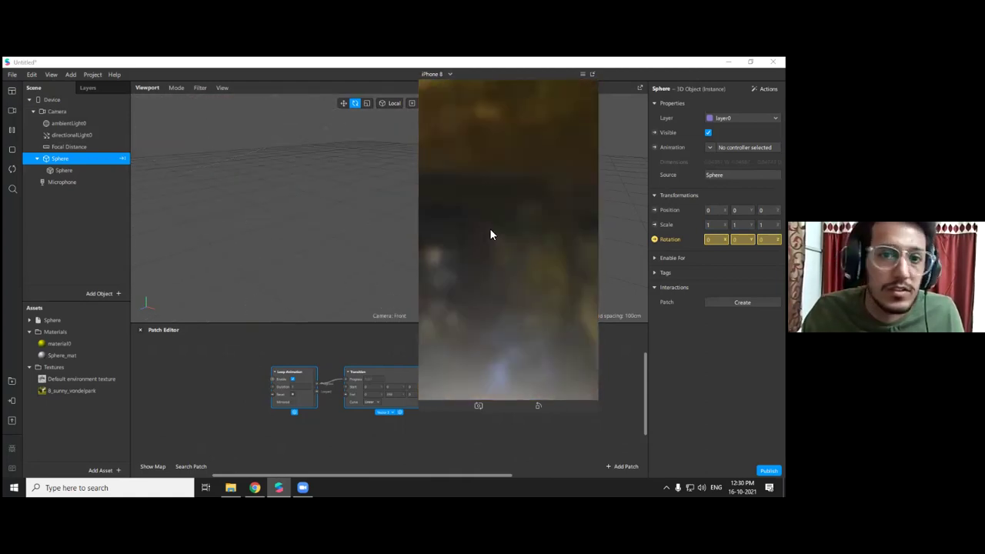
right_click(56, 163)
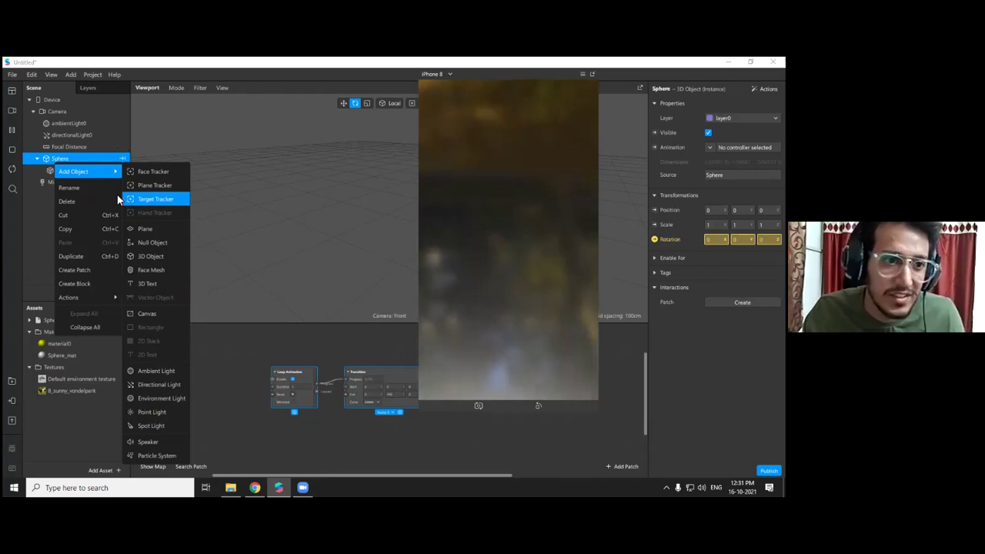
click(55, 160)
right_click(53, 161)
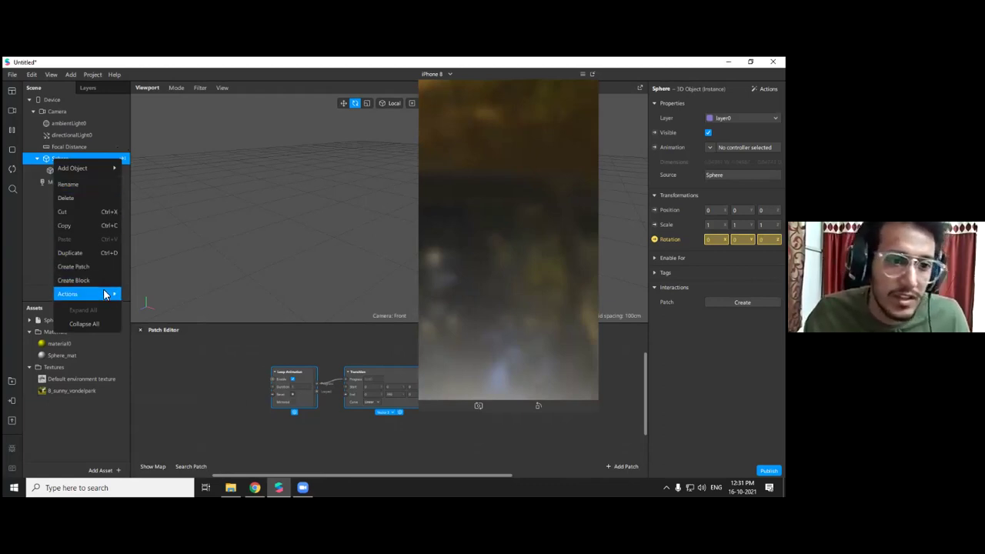
mouse_move(97, 300)
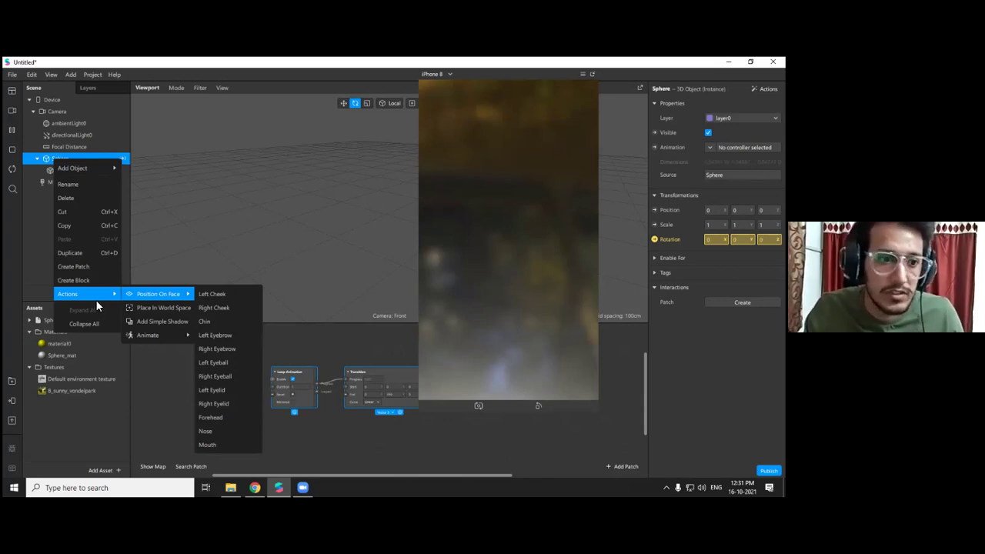
click(49, 184)
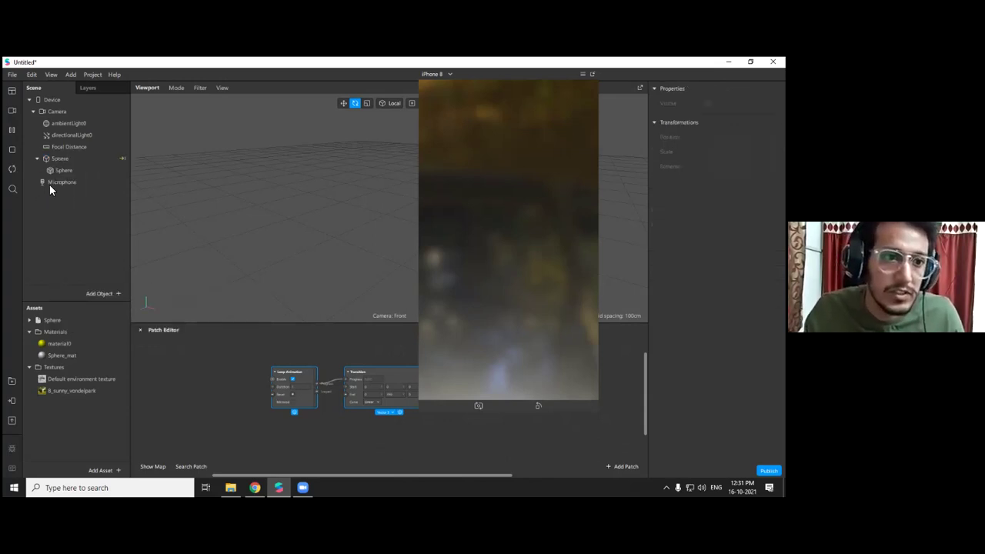
Delete the parent Sphere object and its child mesh from the scene
click(64, 158)
right_click(65, 158)
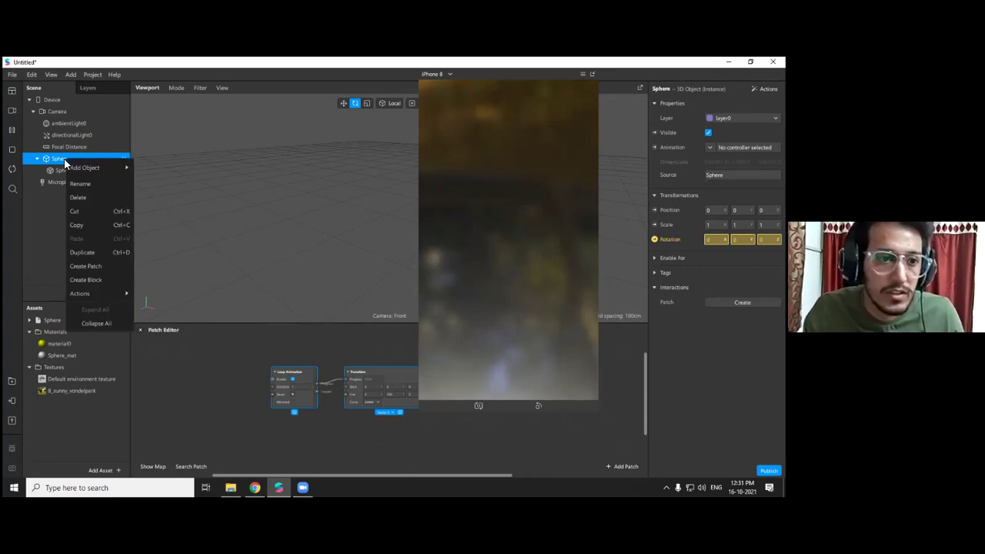
click(92, 198)
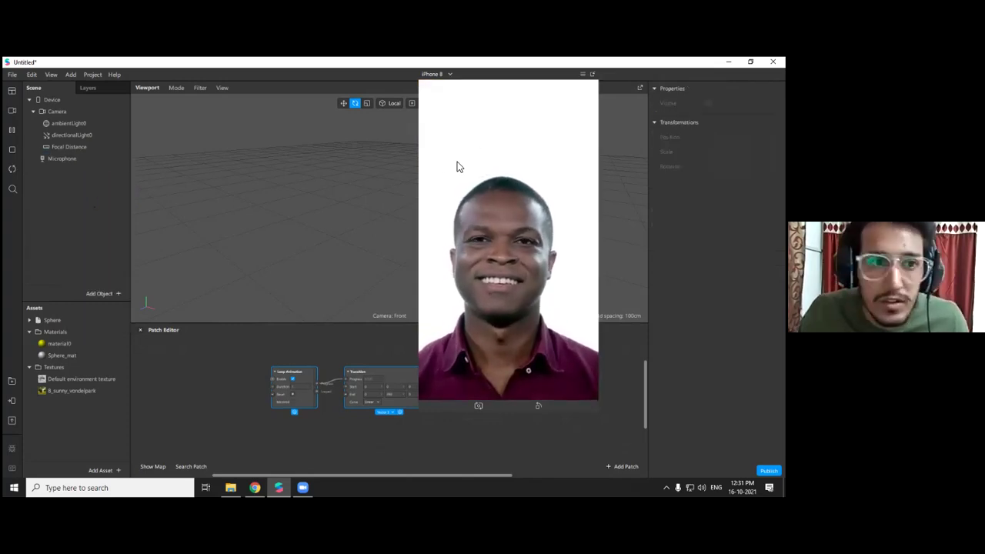
click(60, 113)
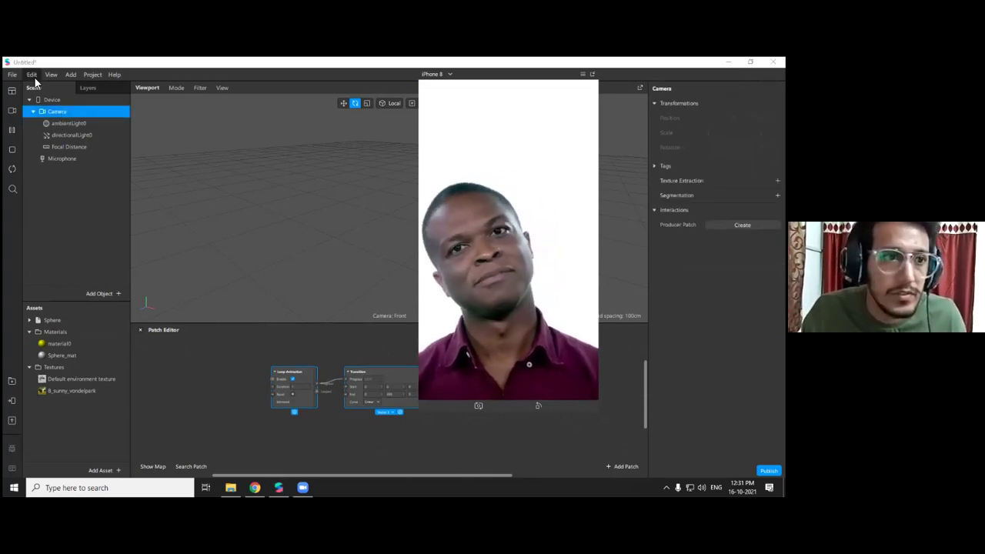
click(72, 75)
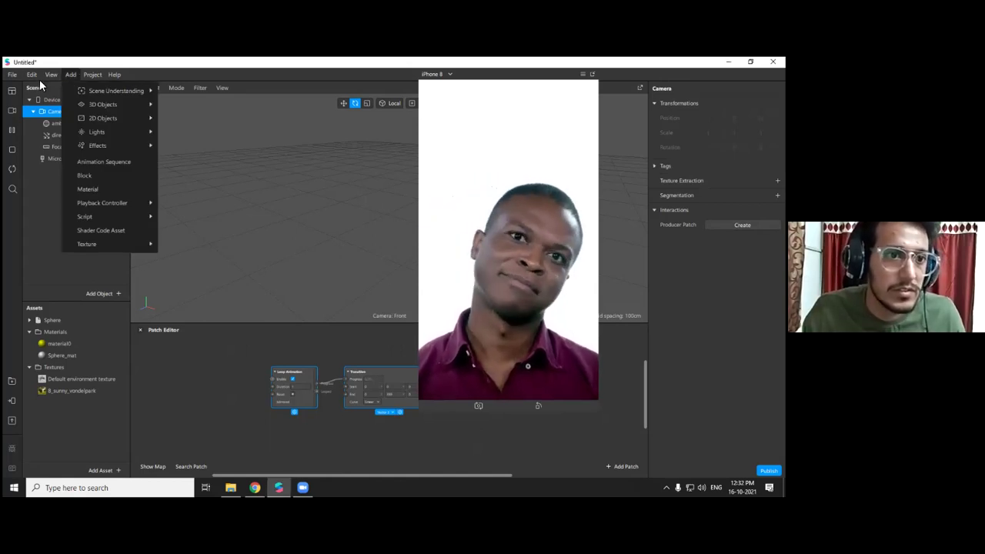
mouse_move(34, 75)
click(69, 137)
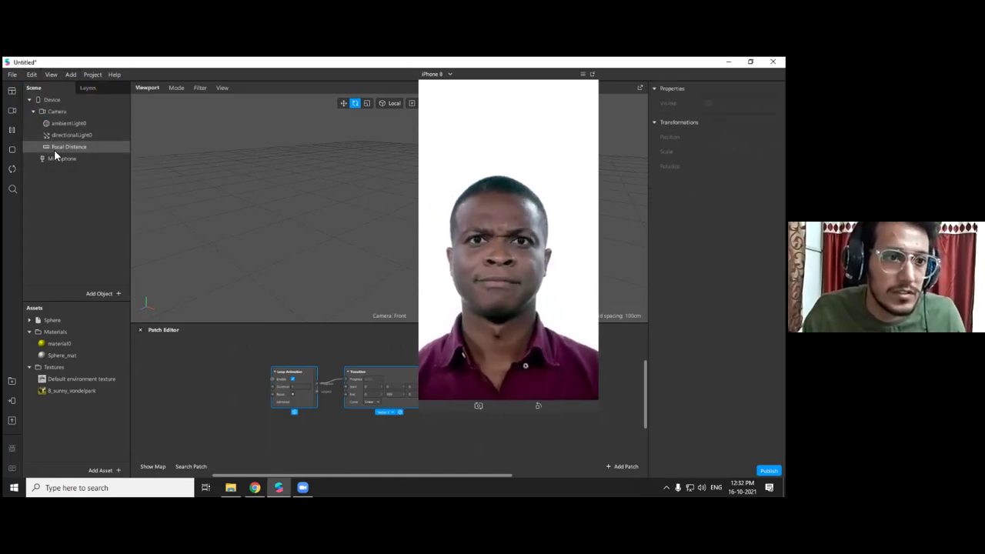
Add a Face Mesh object under Focal Distance
right_click(53, 146)
mouse_move(89, 156)
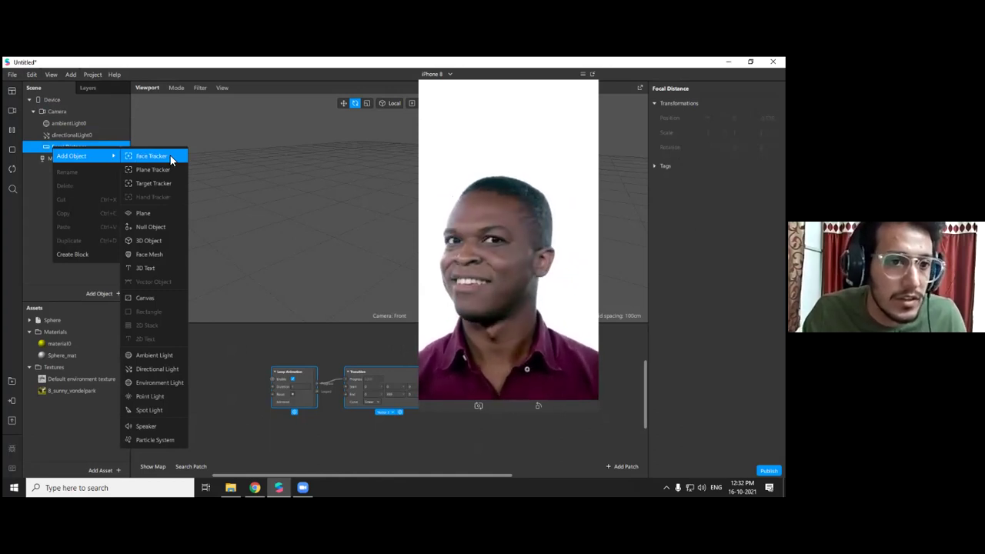
click(149, 255)
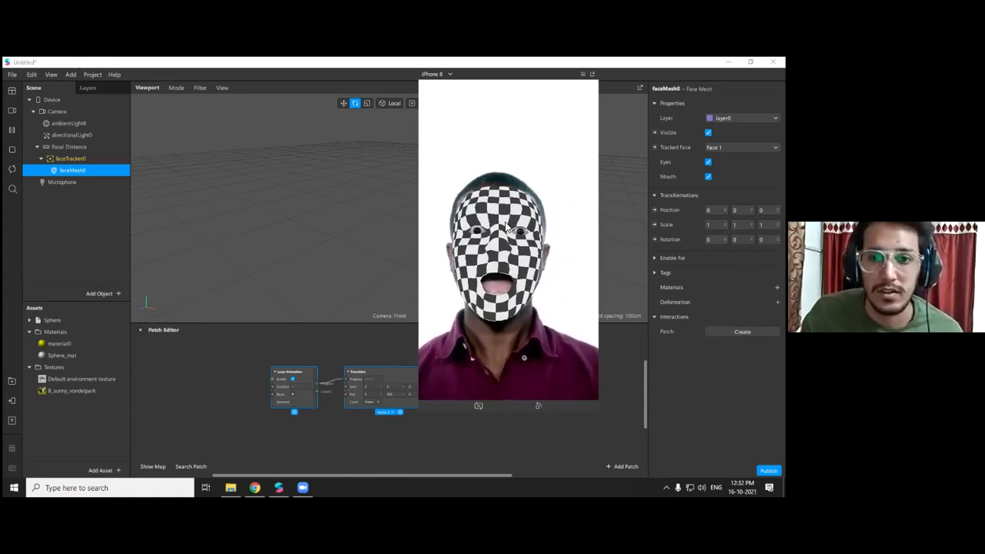
click(323, 275)
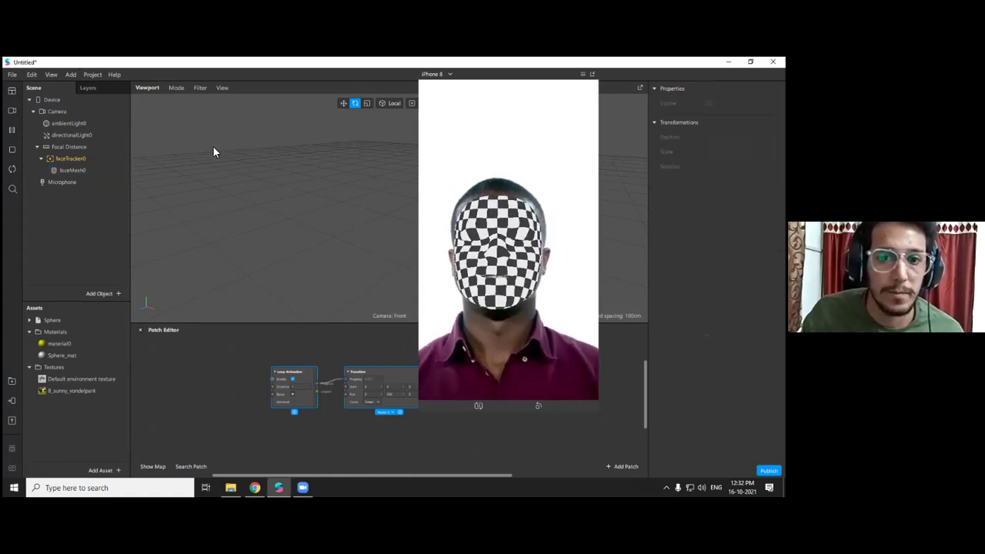
Set the Face Tracking accuracy to High in the project's capabilities and close the project properties
click(92, 75)
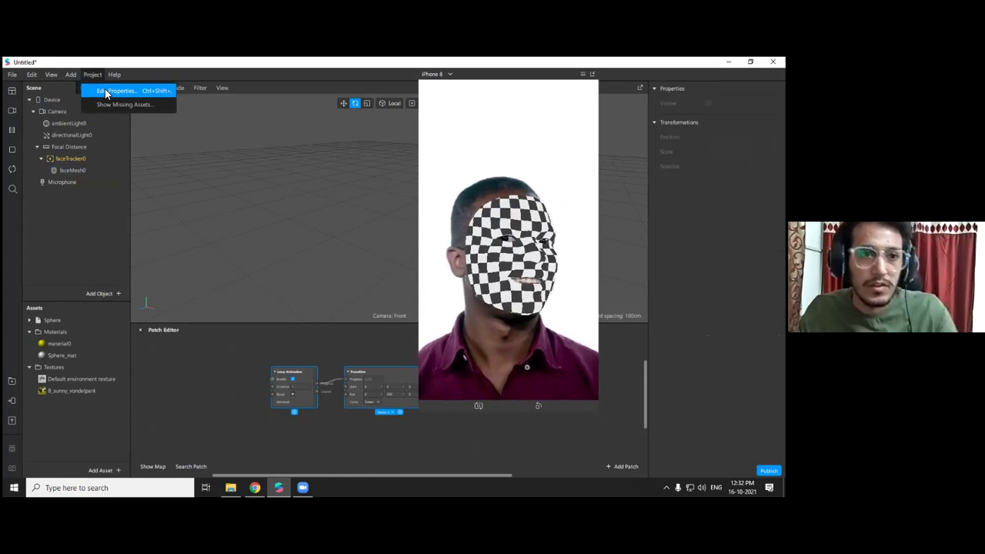
click(106, 92)
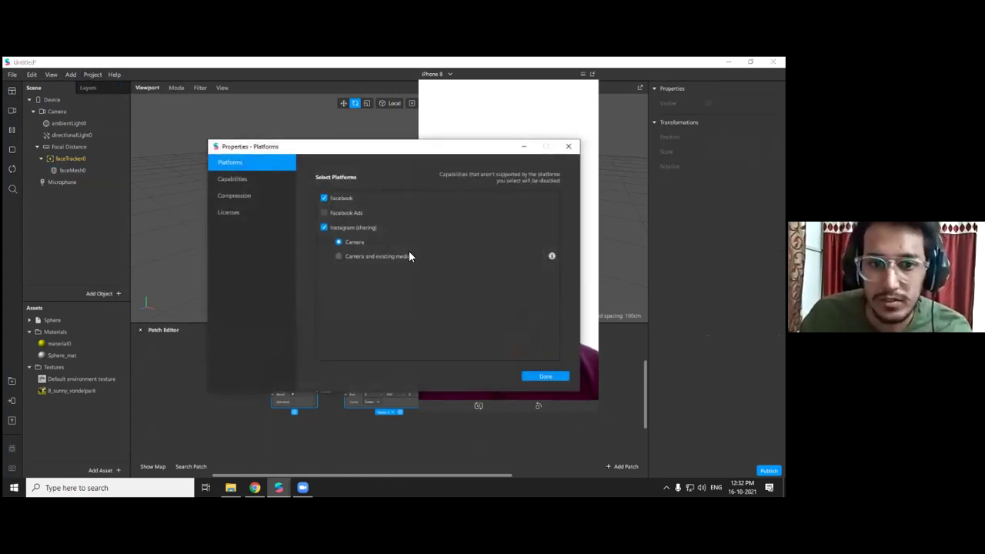
click(254, 182)
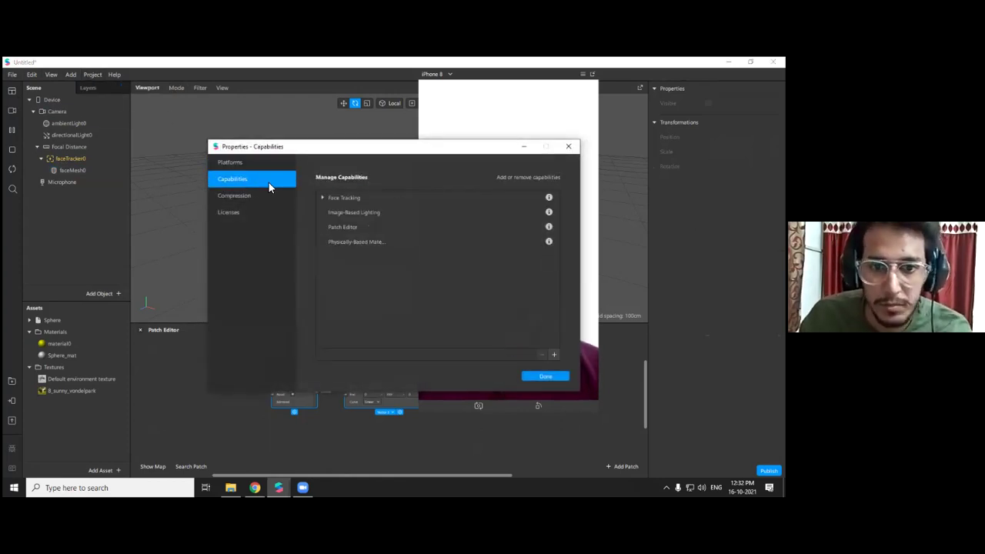
click(324, 198)
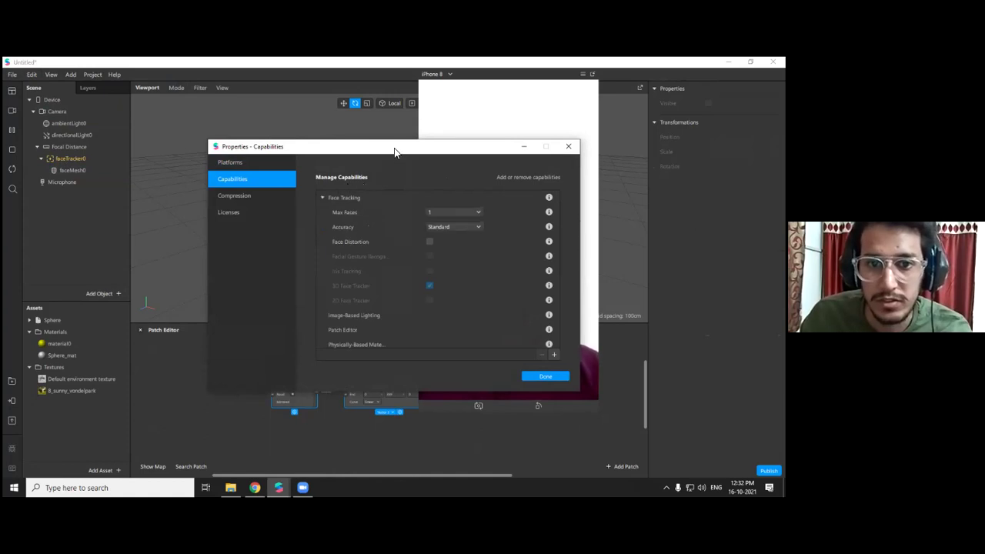
drag(390, 148, 264, 126)
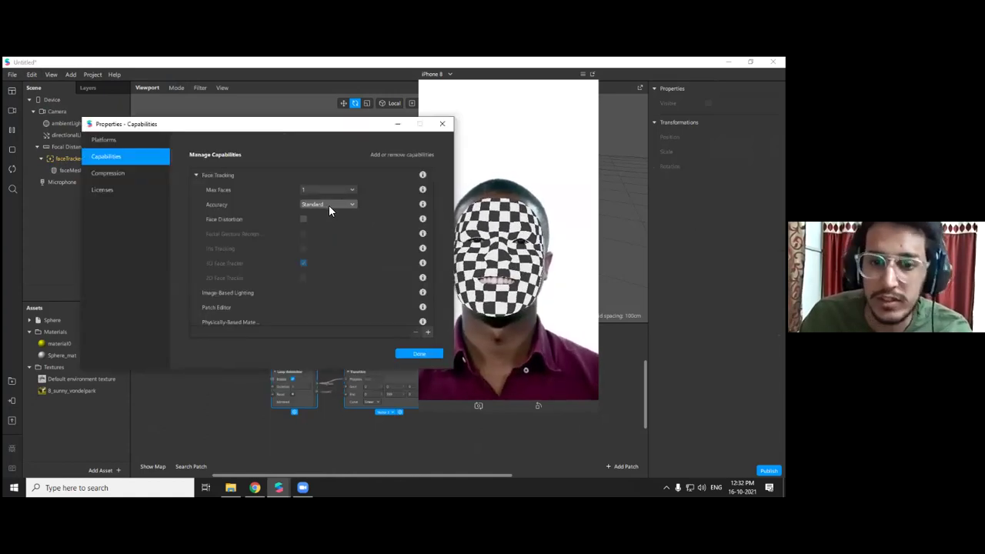
click(328, 205)
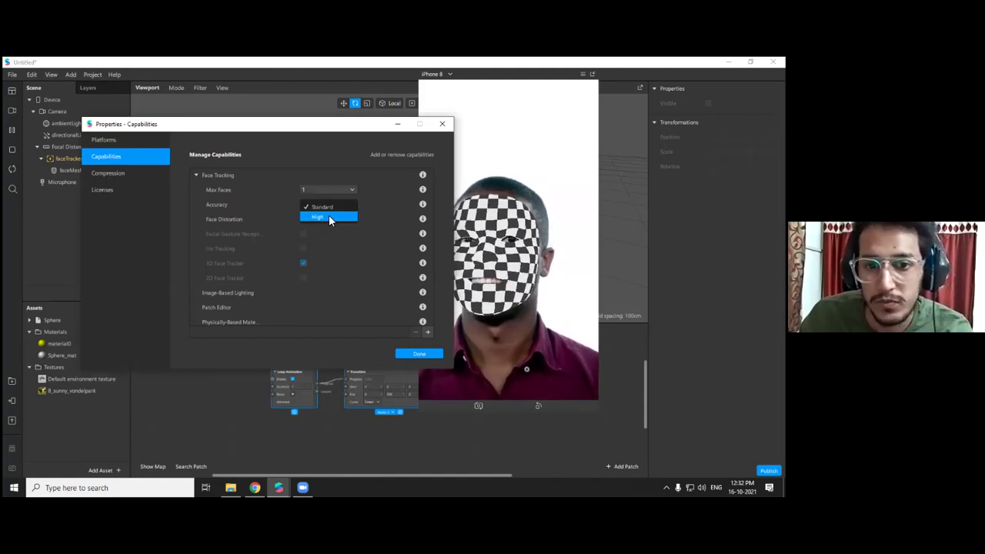
click(328, 217)
click(336, 205)
click(331, 207)
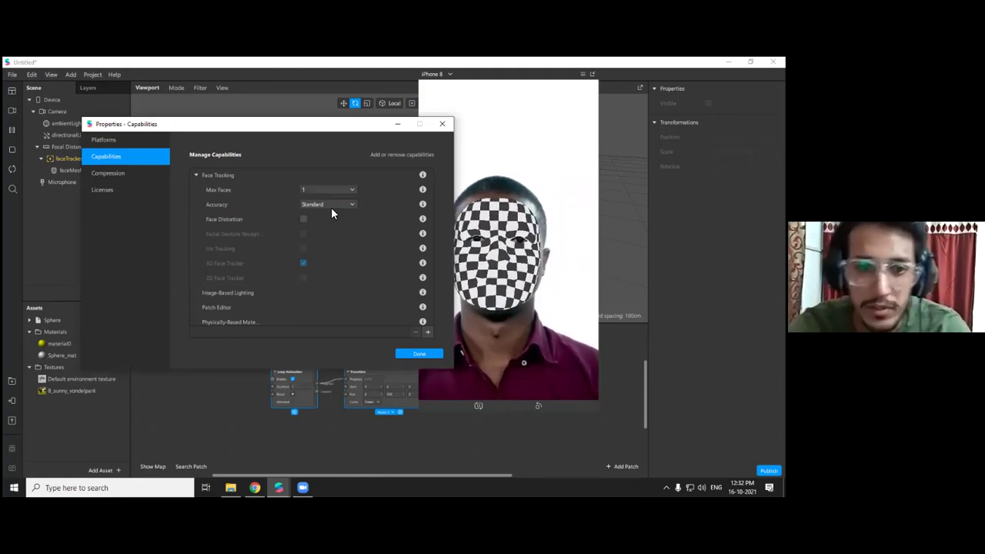
click(340, 205)
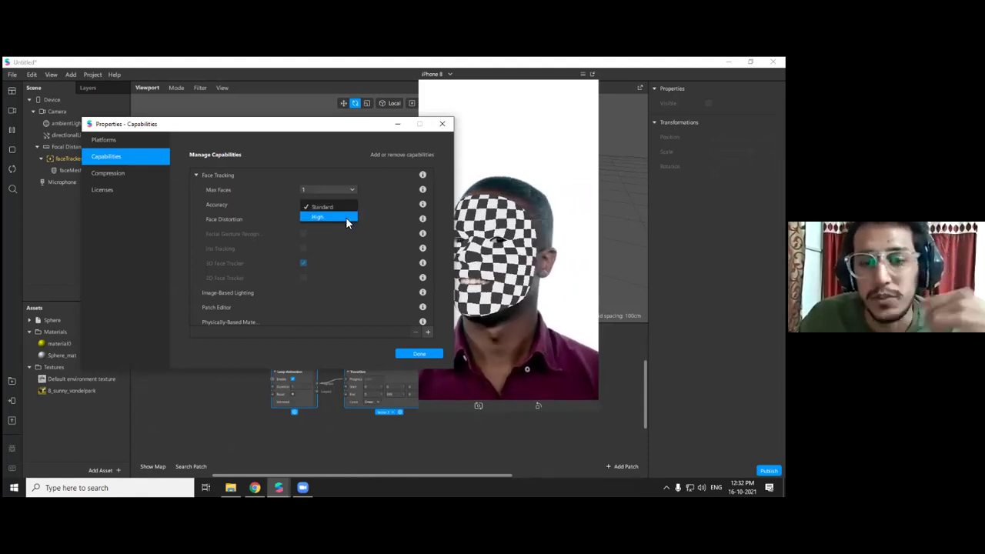
click(346, 217)
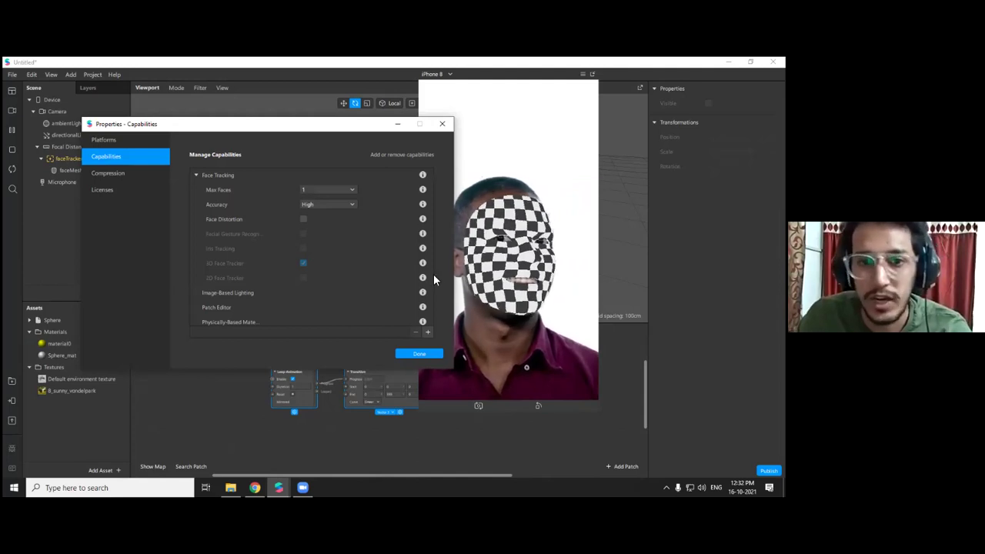
click(420, 354)
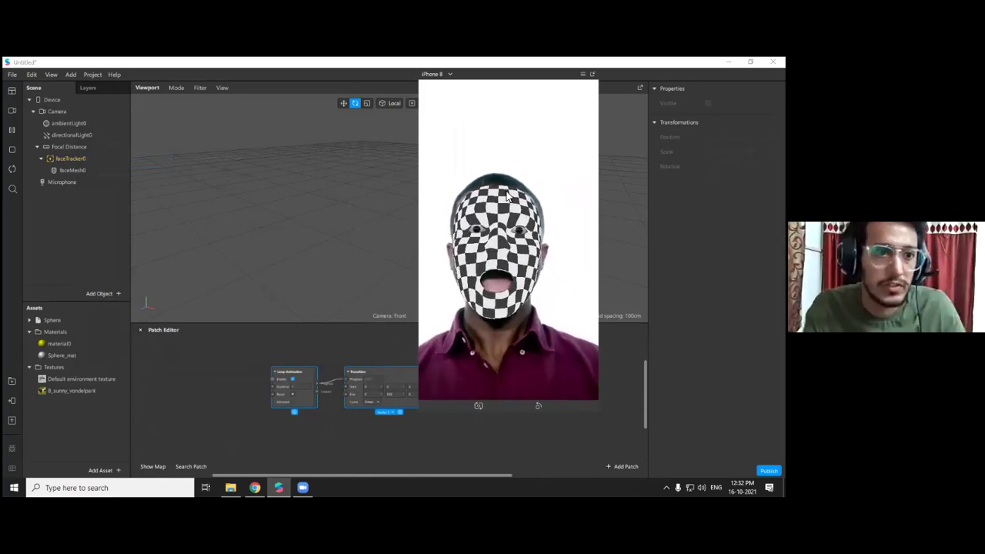
click(77, 160)
right_click(76, 161)
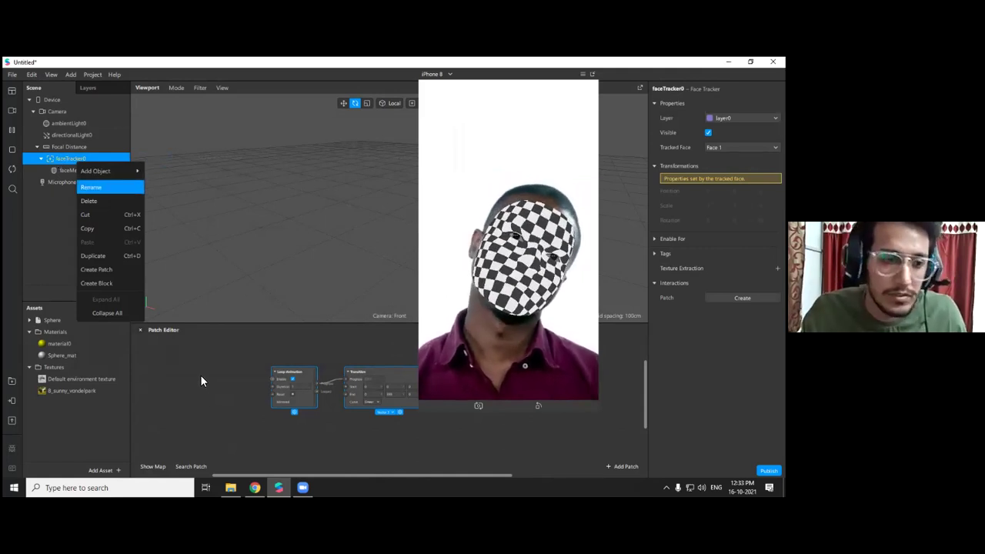
click(246, 424)
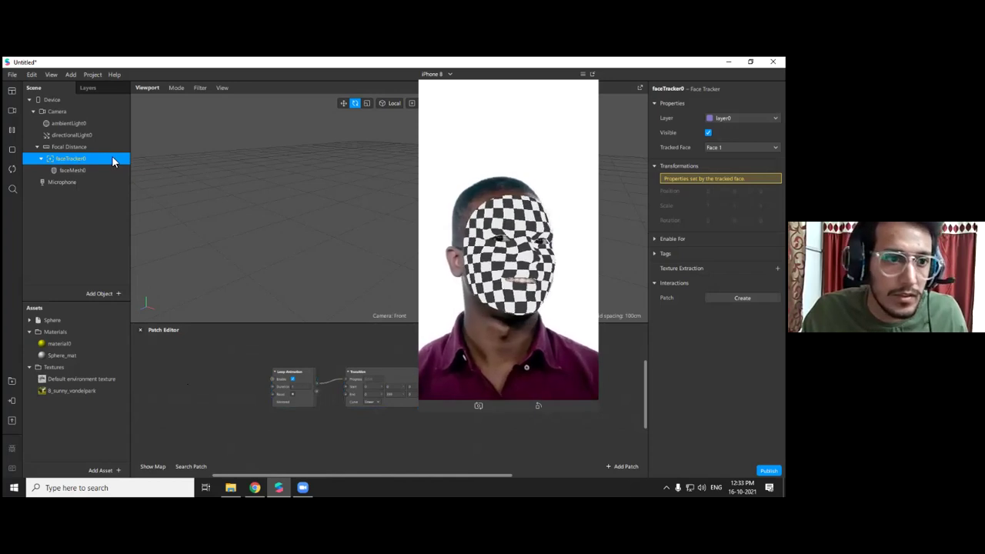
Create a new material for the face mesh
click(73, 171)
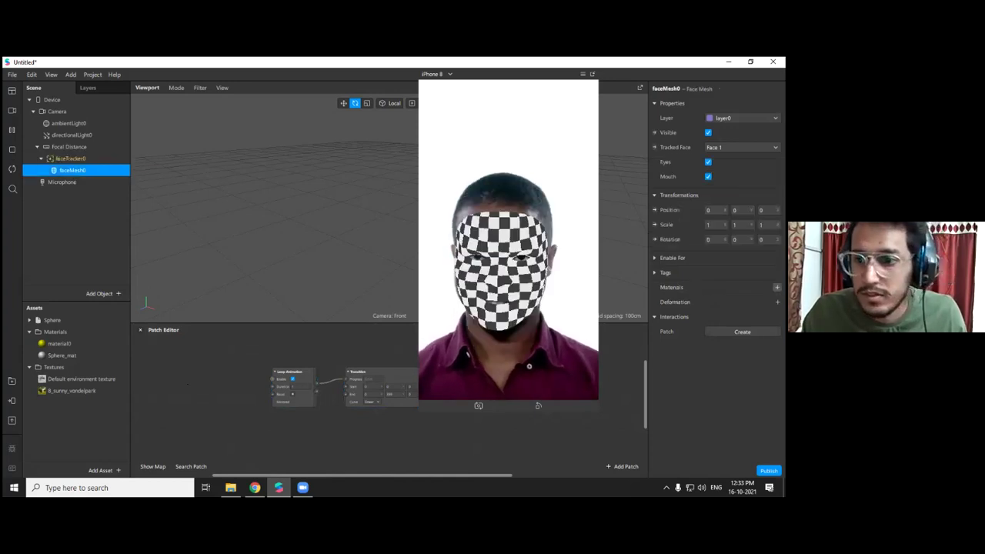
click(672, 299)
click(685, 329)
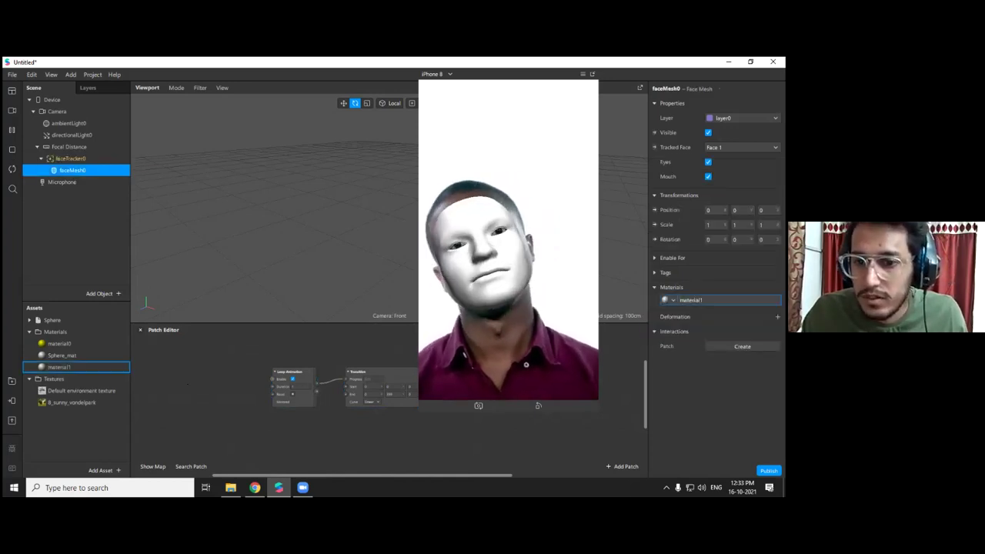
Set the shader type of the face mesh's material1 to Flat
click(59, 367)
click(738, 103)
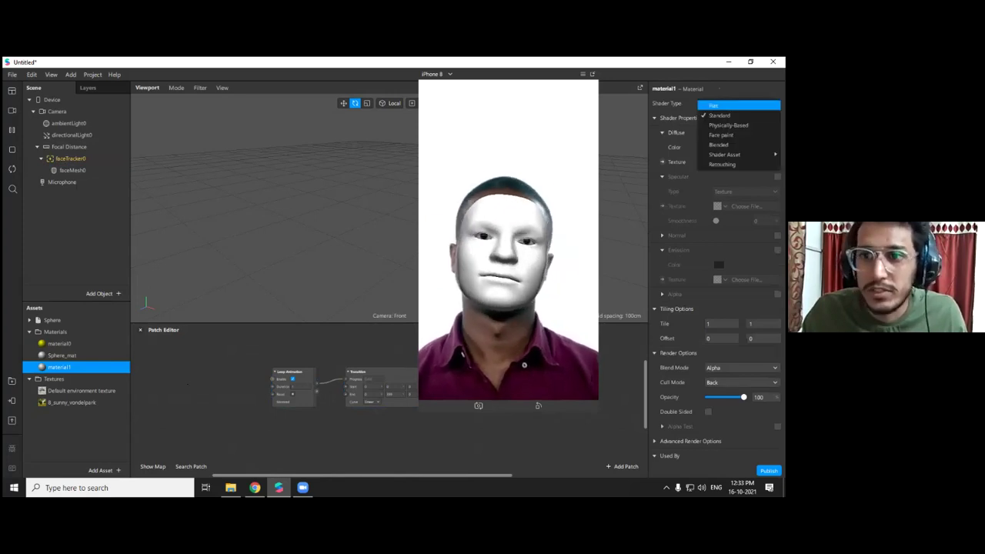
click(713, 105)
Enlarge the Patch Editor and add a texture extraction to the face tracker
click(66, 158)
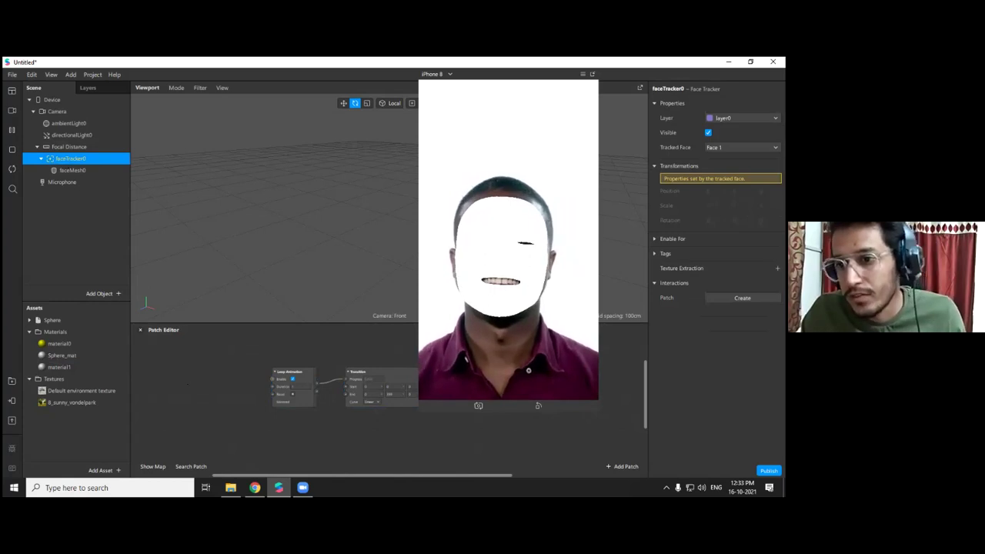
drag(354, 324, 378, 177)
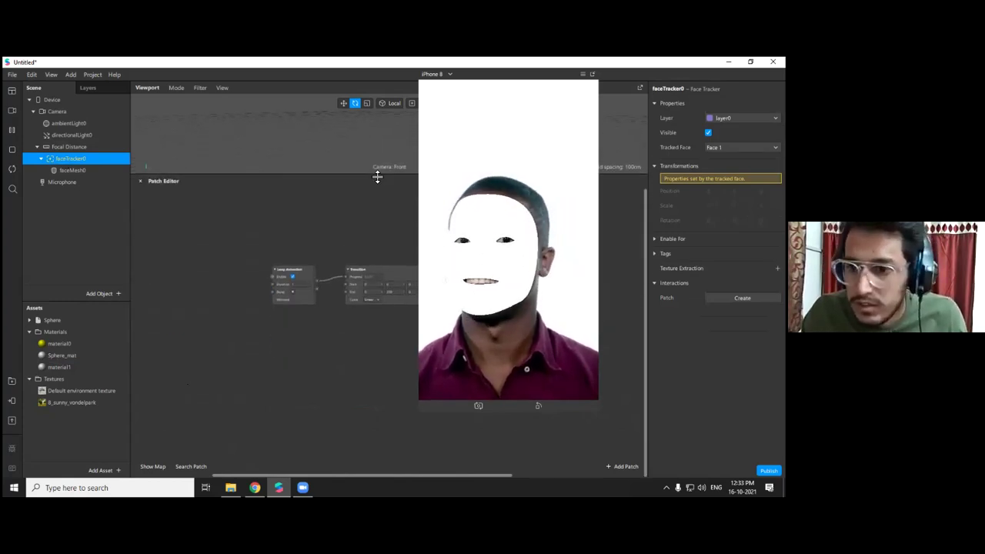
click(777, 267)
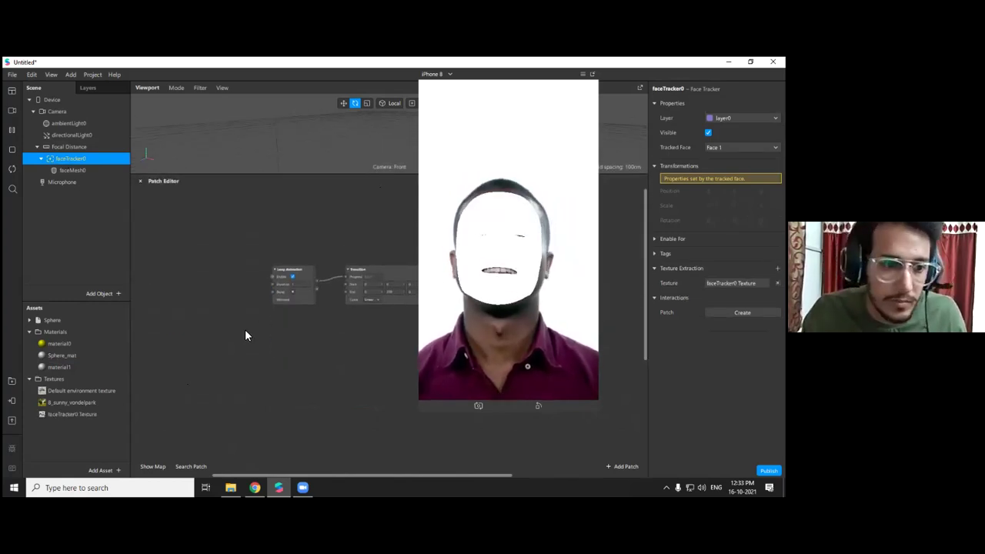
Assign the extracted faceTracker0 Texture as the diffuse texture of the face mesh's material1
click(80, 415)
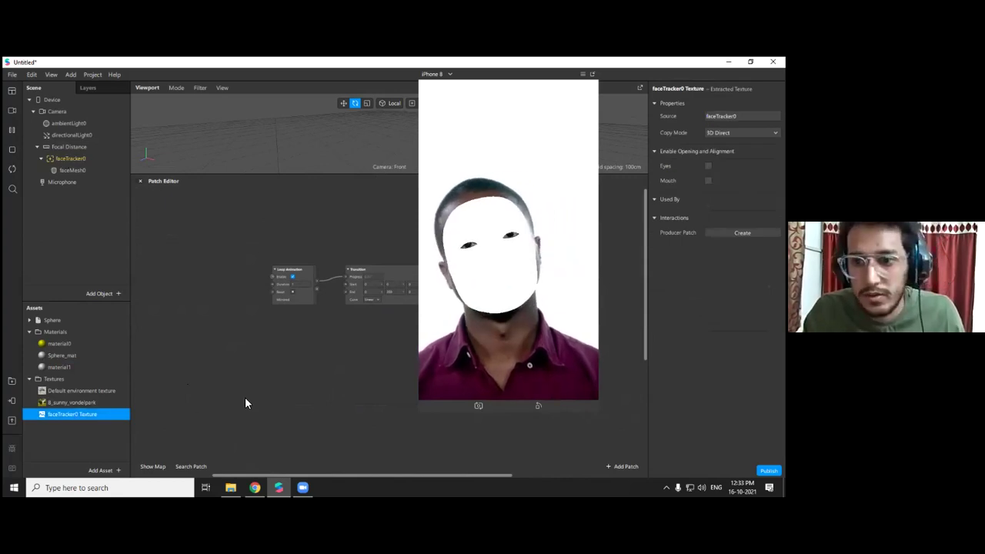
click(76, 170)
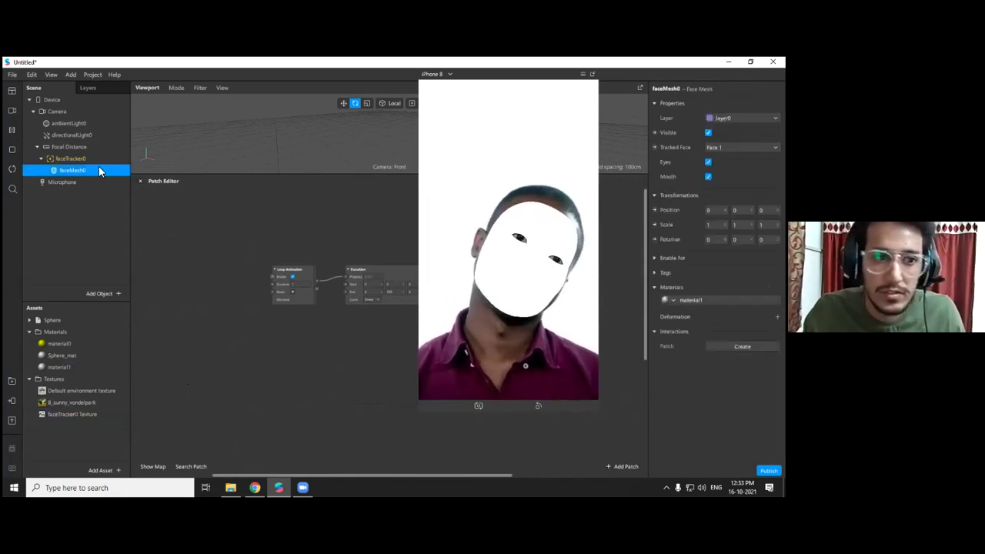
double_click(62, 367)
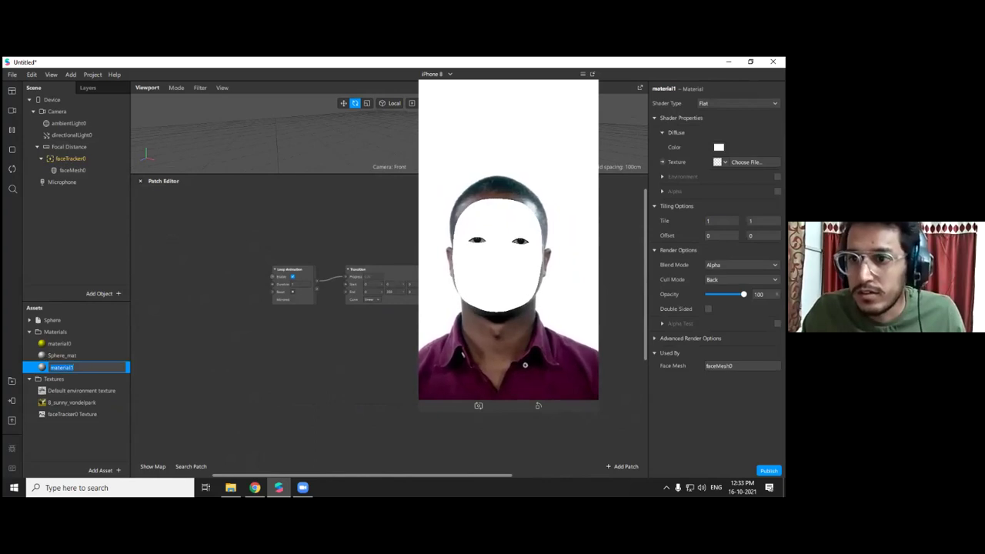
click(721, 161)
click(740, 176)
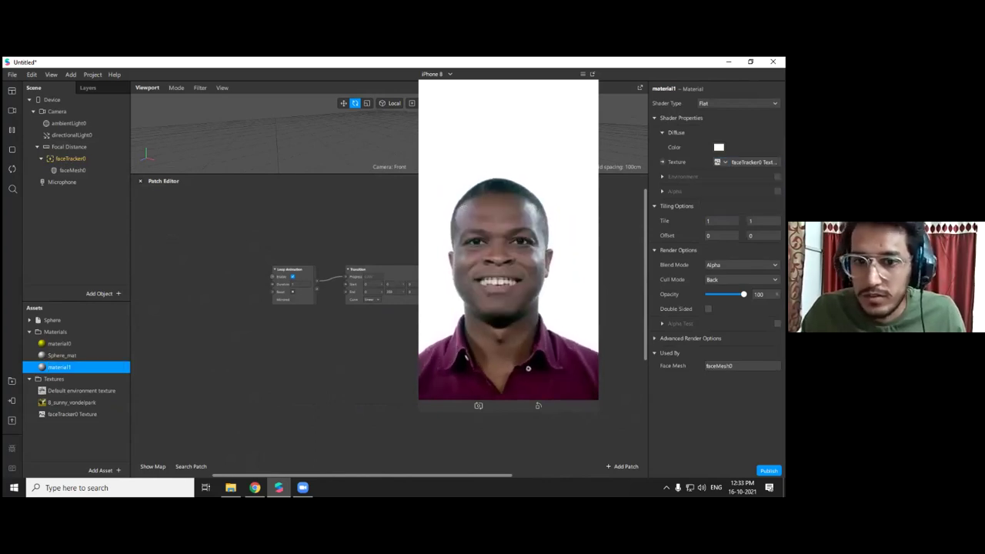
Shrink the Patch Editor, move the device preview aside and examine the textured face mesh in the 3D viewport
drag(378, 182, 369, 369)
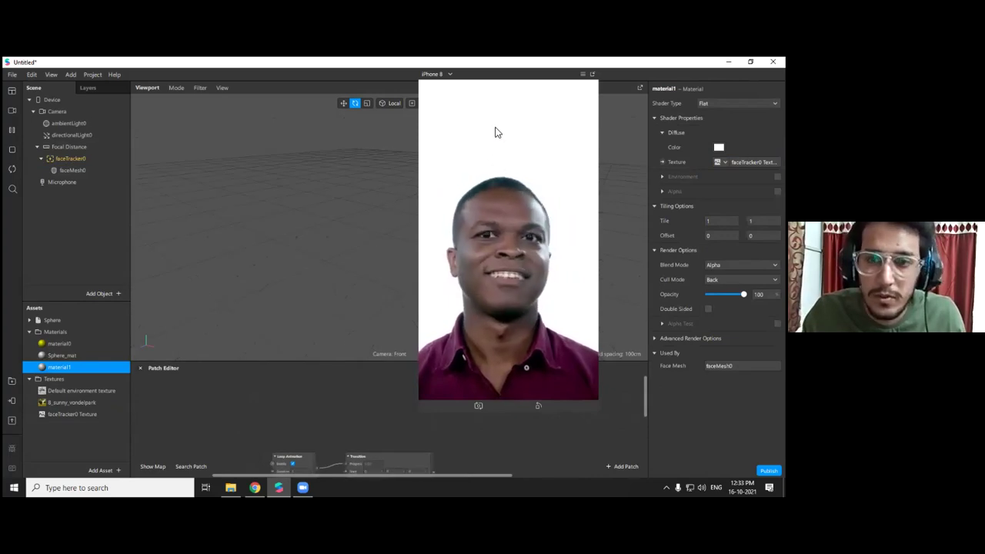
drag(515, 75, 719, 112)
scroll(434, 248, down, 6)
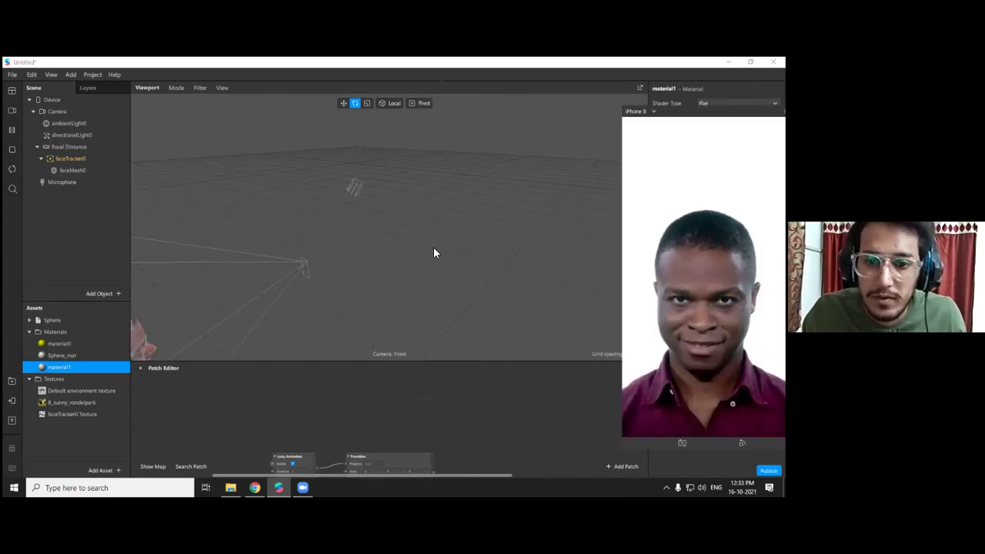
scroll(303, 270, up, 5)
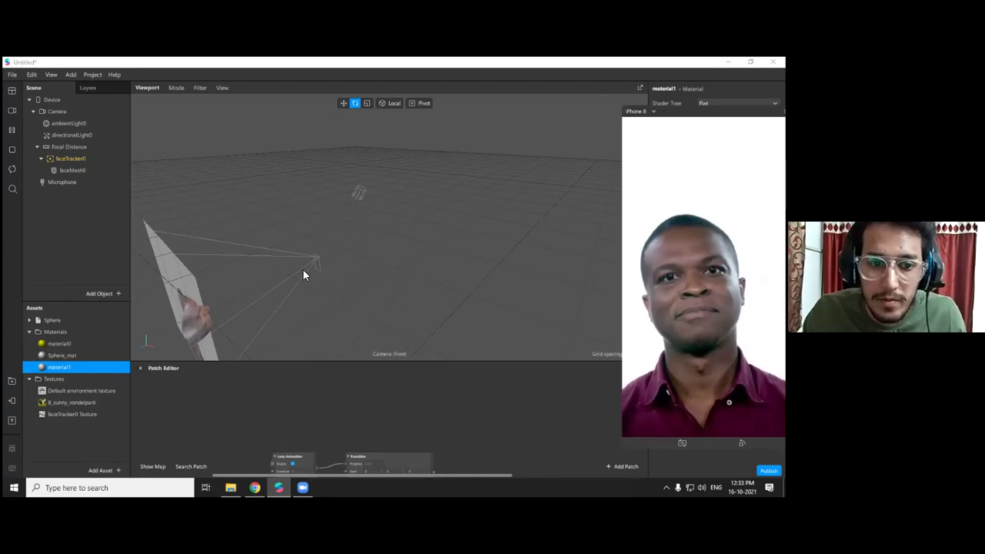
scroll(305, 270, down, 1)
middle_drag(360, 260, 485, 208)
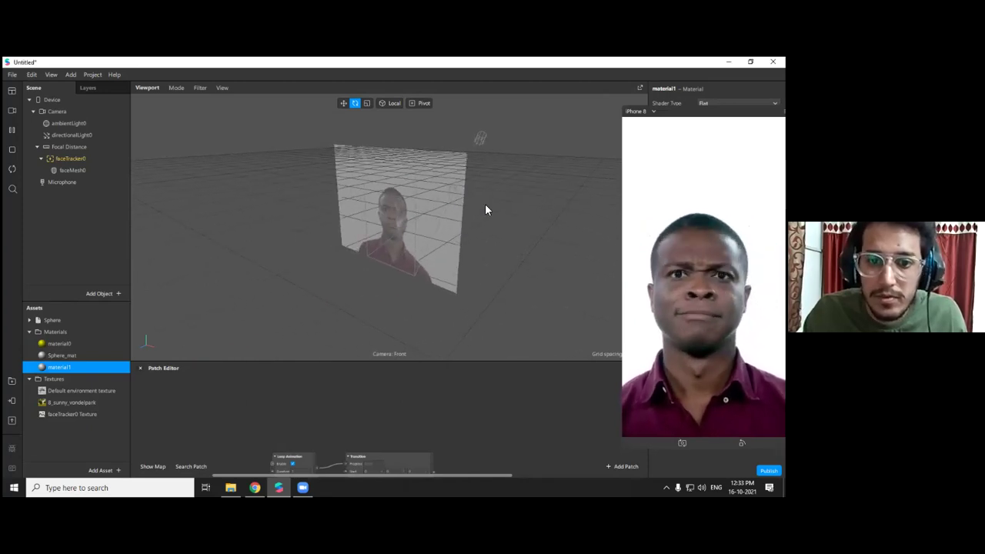
scroll(440, 224, up, 5)
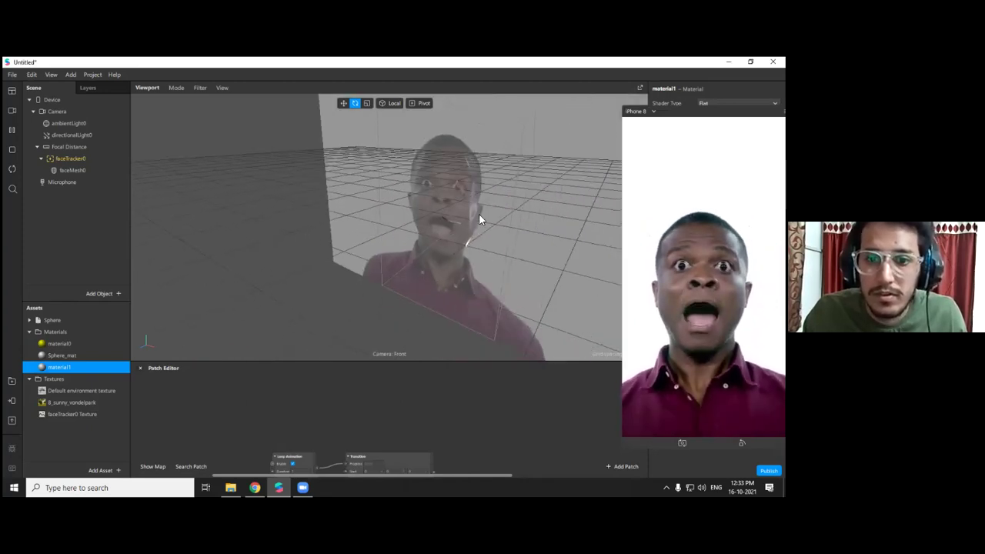
drag(735, 112, 256, 102)
scroll(429, 206, down, 5)
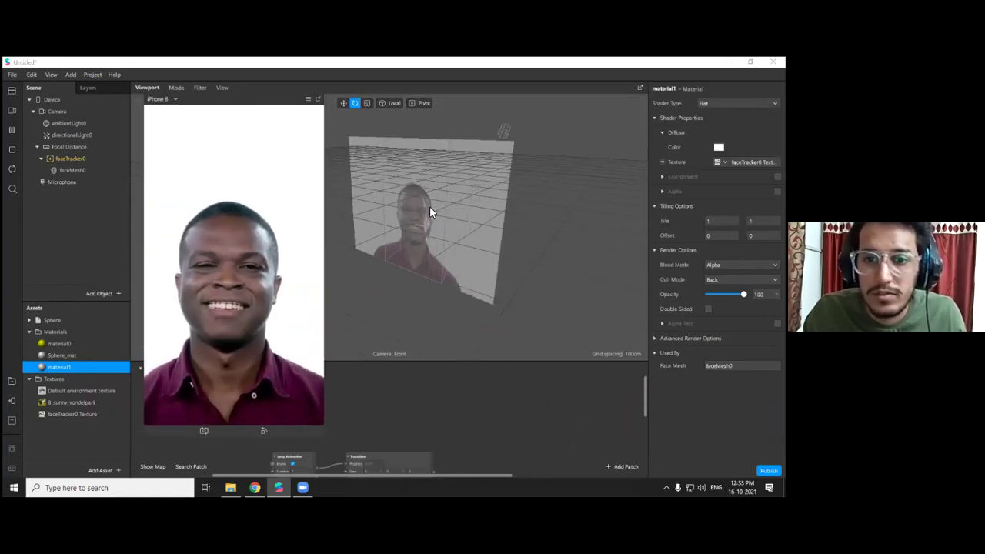
drag(453, 218, 446, 238)
drag(228, 99, 300, 99)
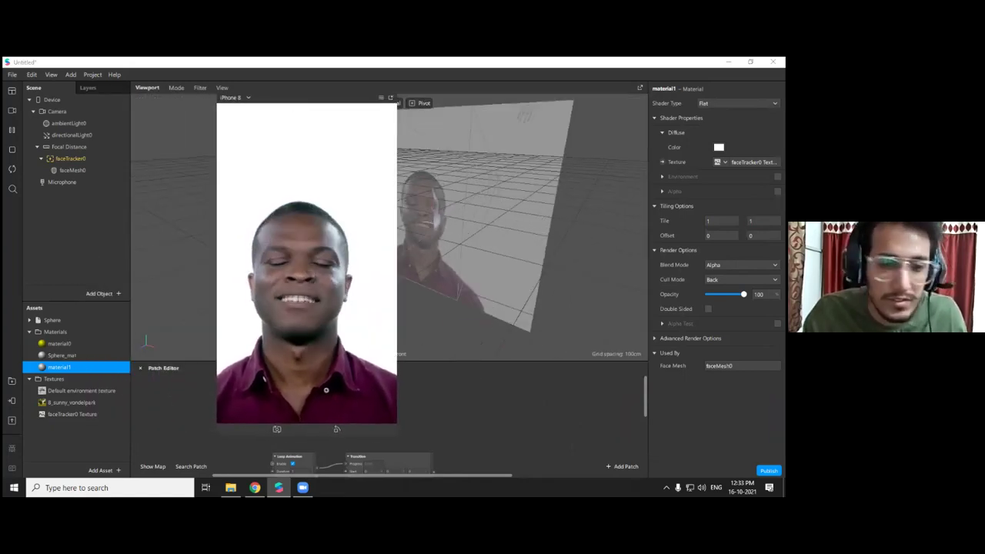
Turn off Use Depth Test and Write to Depth in material1's advanced render options
click(655, 339)
click(708, 367)
click(708, 383)
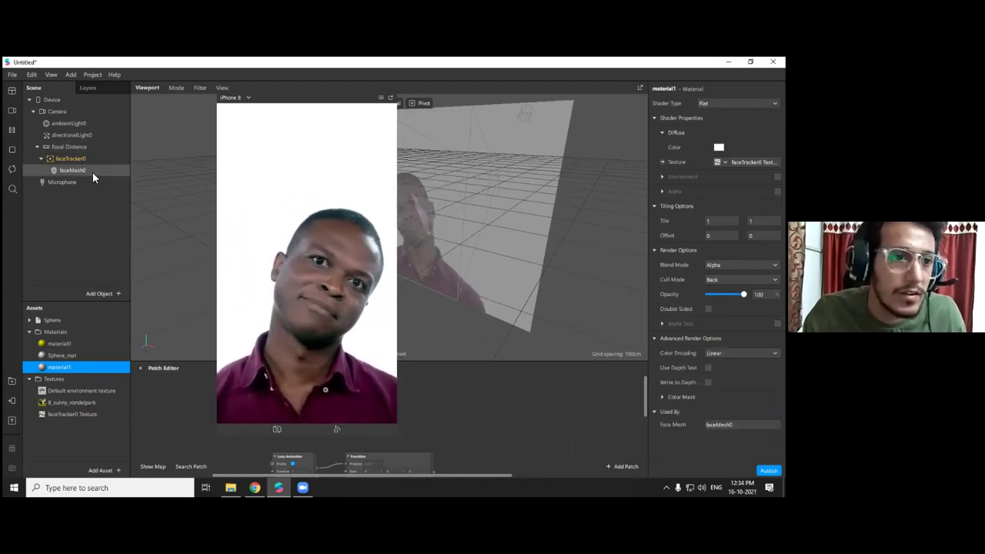
drag(280, 98, 303, 91)
scroll(488, 242, up, 3)
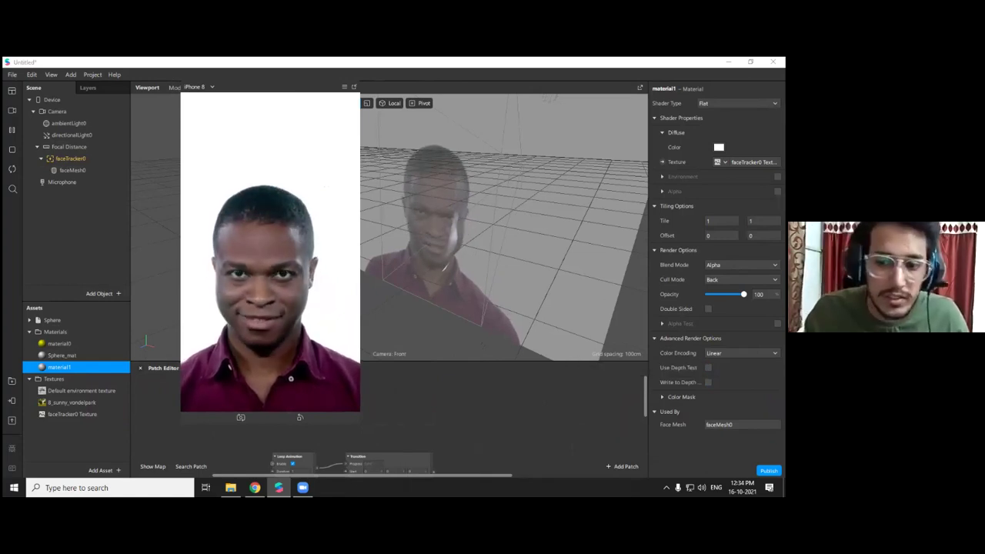
scroll(409, 281, down, 4)
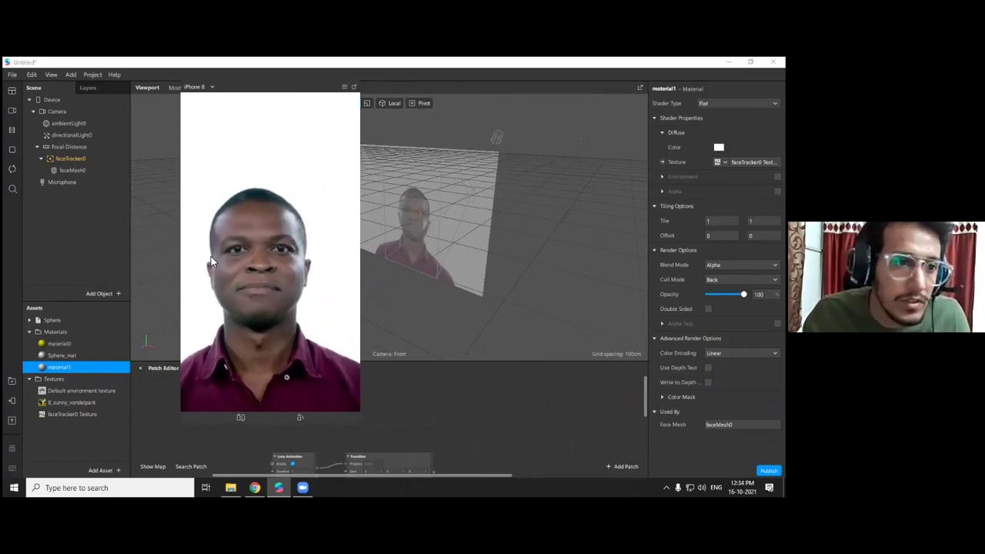
double_click(62, 367)
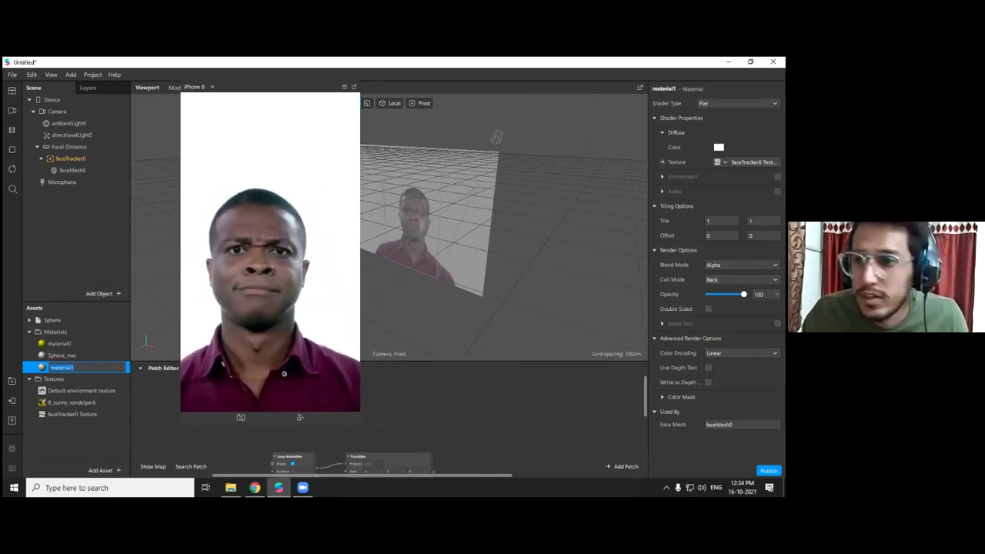
click(718, 147)
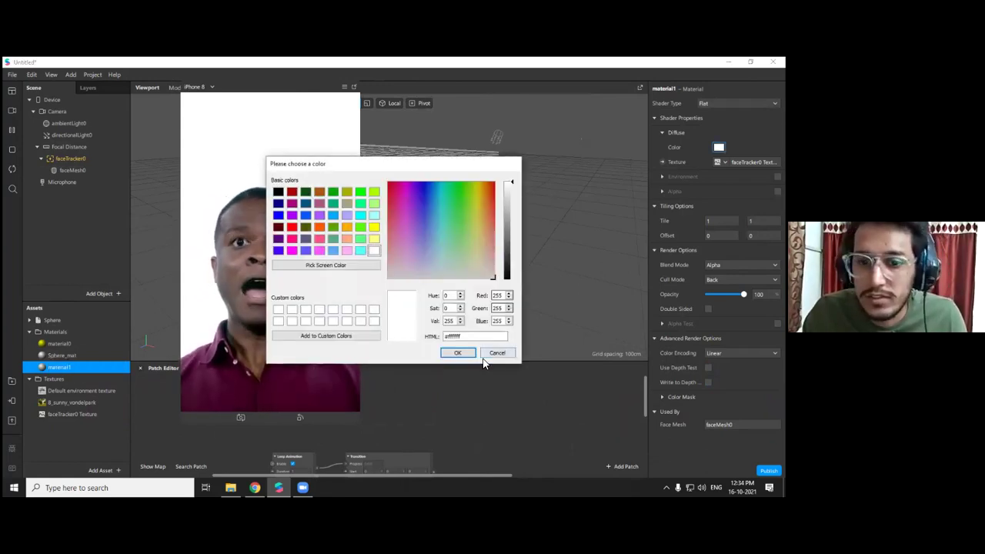
click(492, 354)
Try the Add, Subtract and Multiply blend modes on material1 with different opacities
click(739, 265)
click(719, 277)
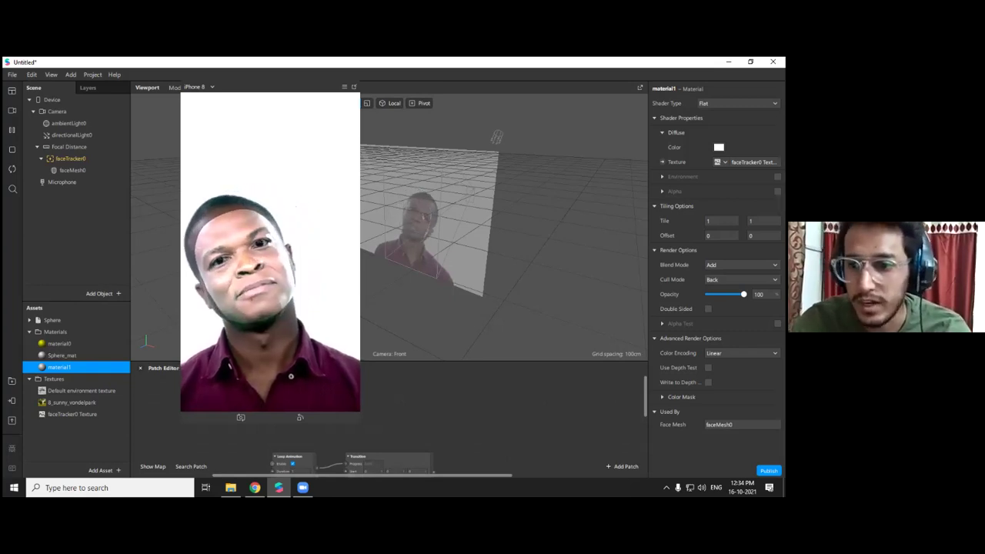
click(742, 265)
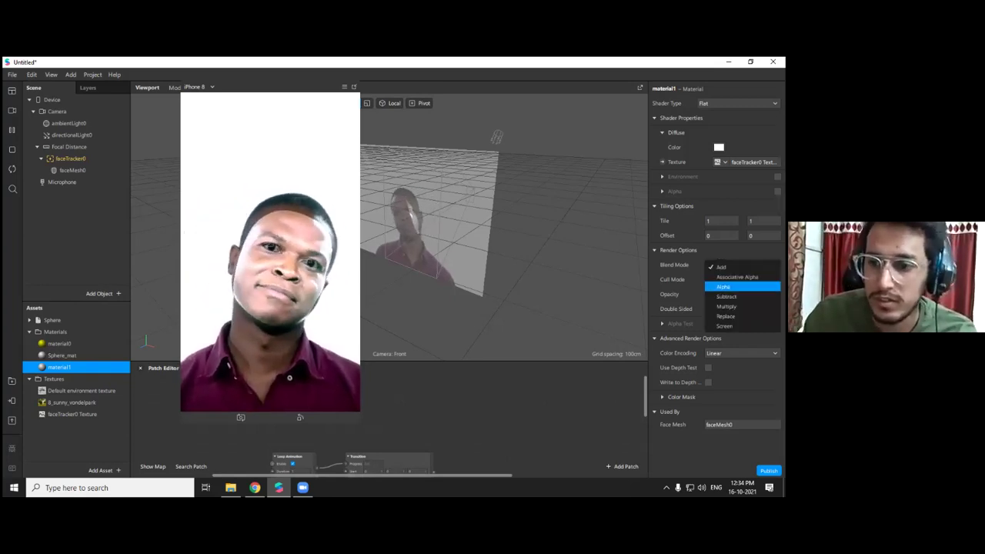
click(727, 296)
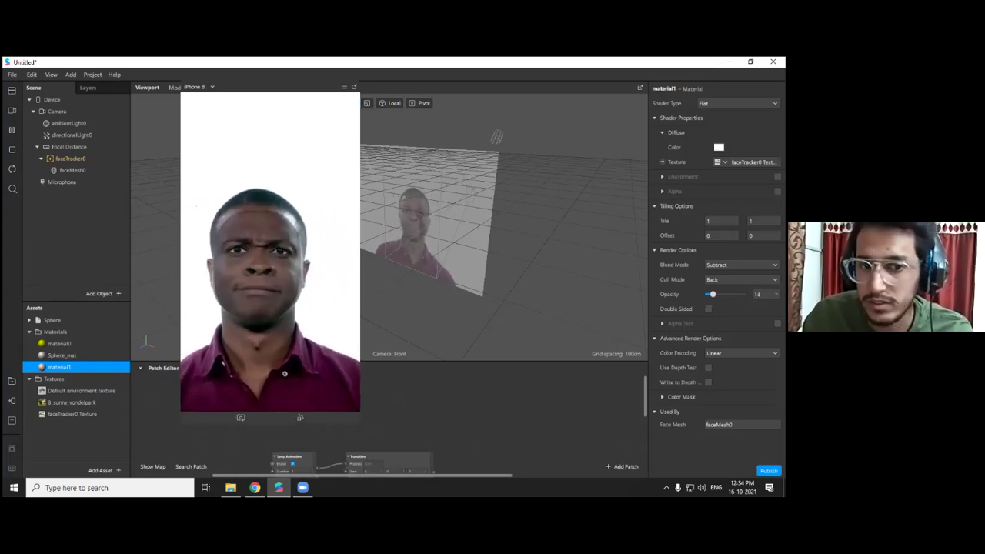
click(739, 265)
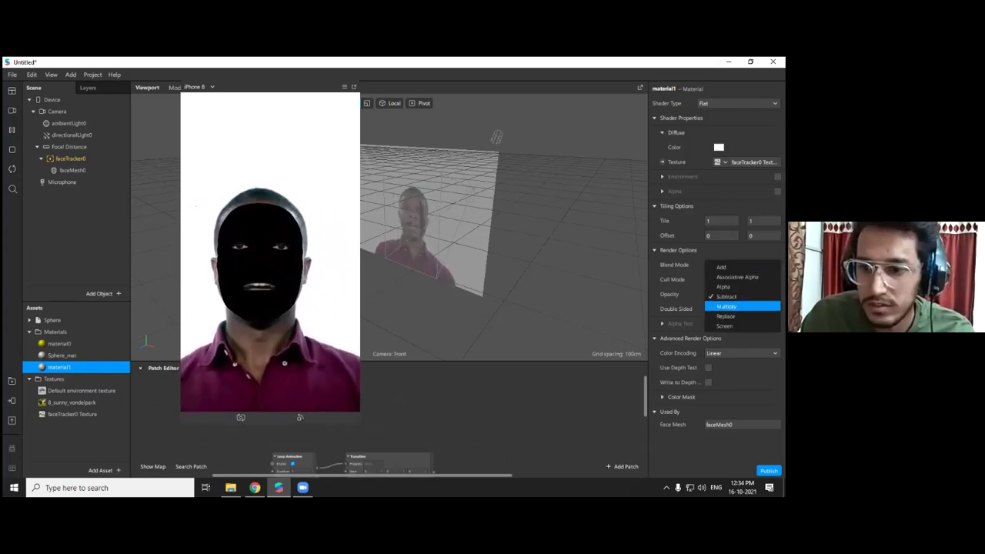
click(727, 306)
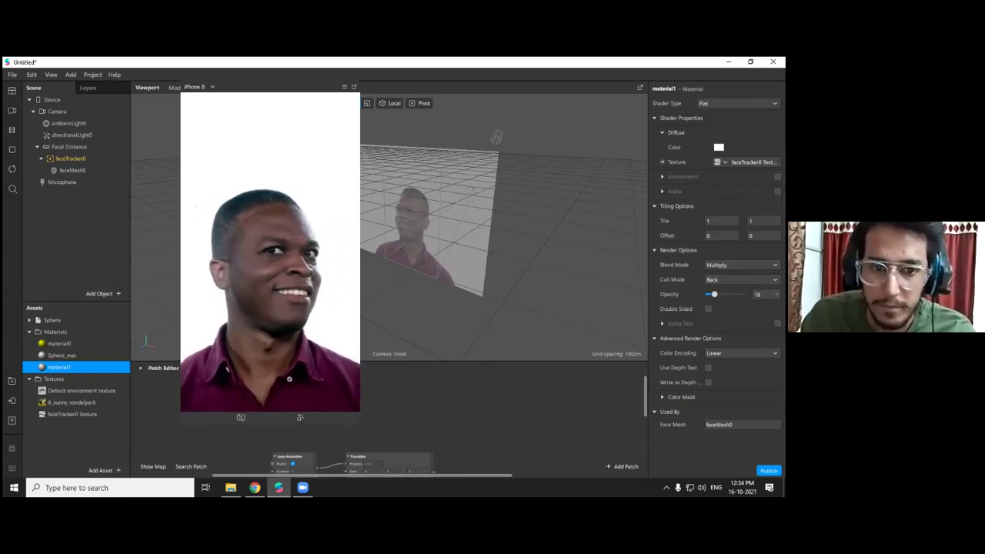
Compare the Replace, Screen and Add blend modes on material1
click(739, 265)
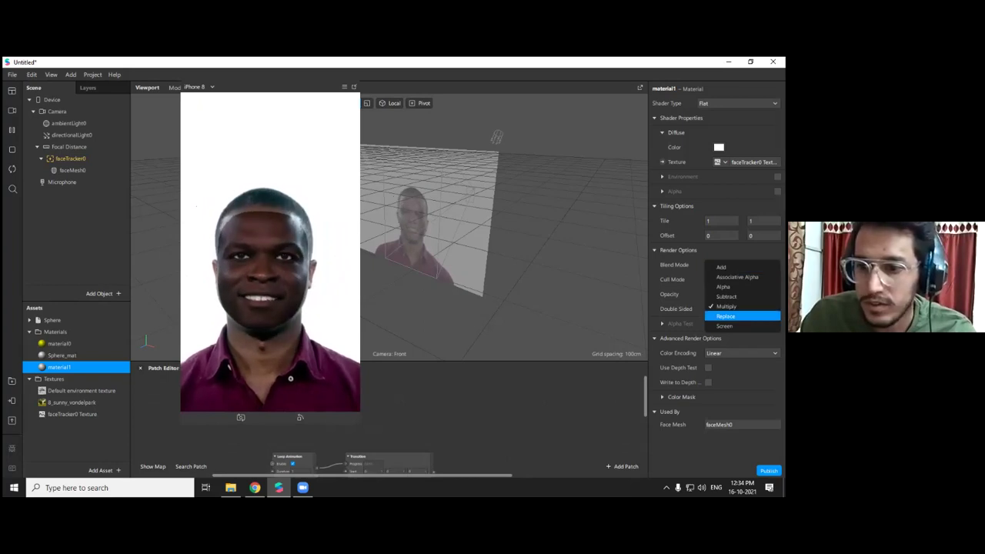
click(725, 316)
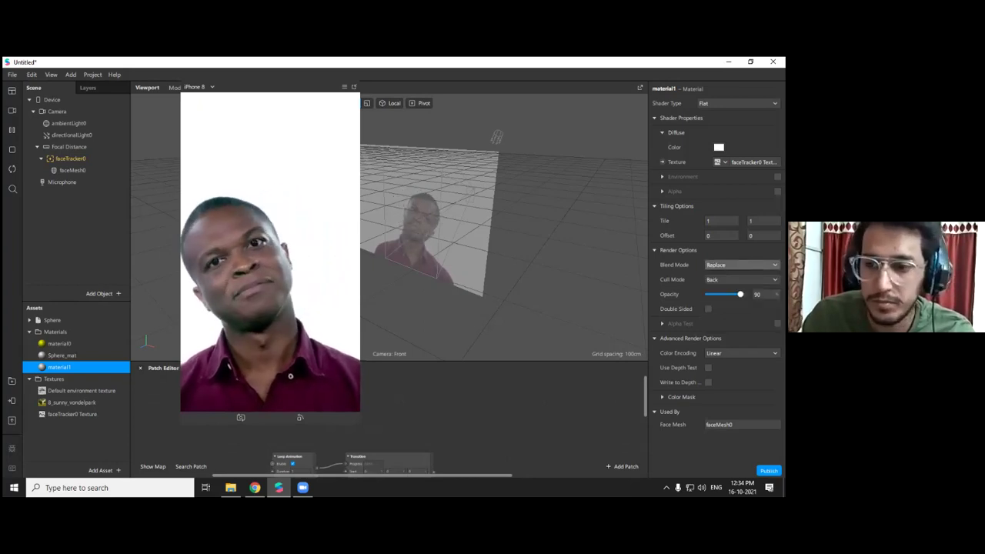
click(723, 265)
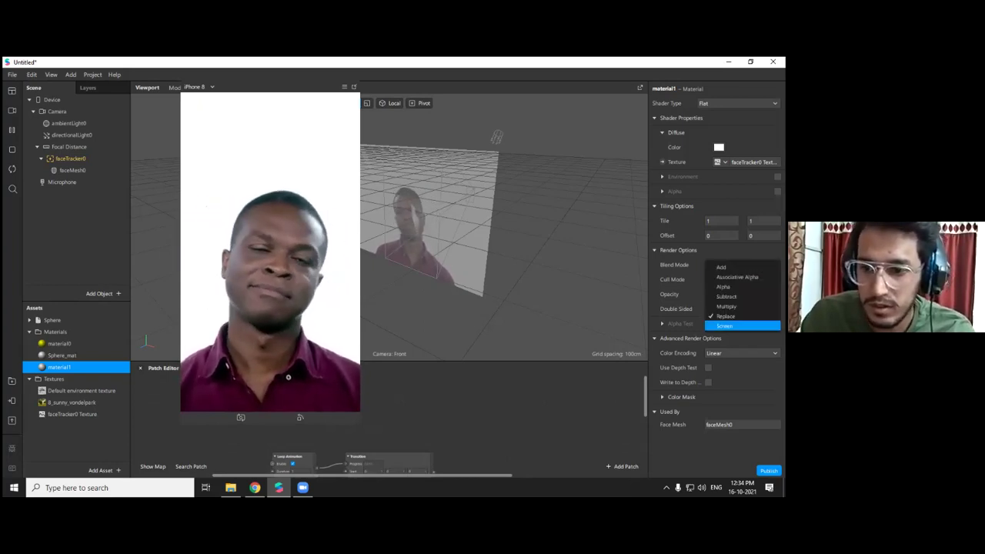
click(728, 326)
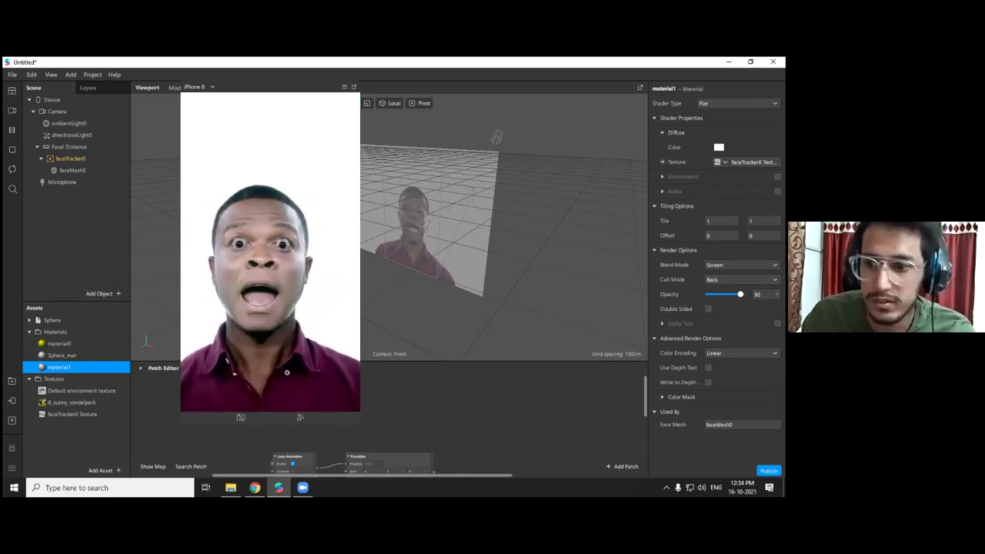
click(739, 264)
click(723, 265)
Set material1's blend mode to Screen with an opacity of 100%
click(739, 265)
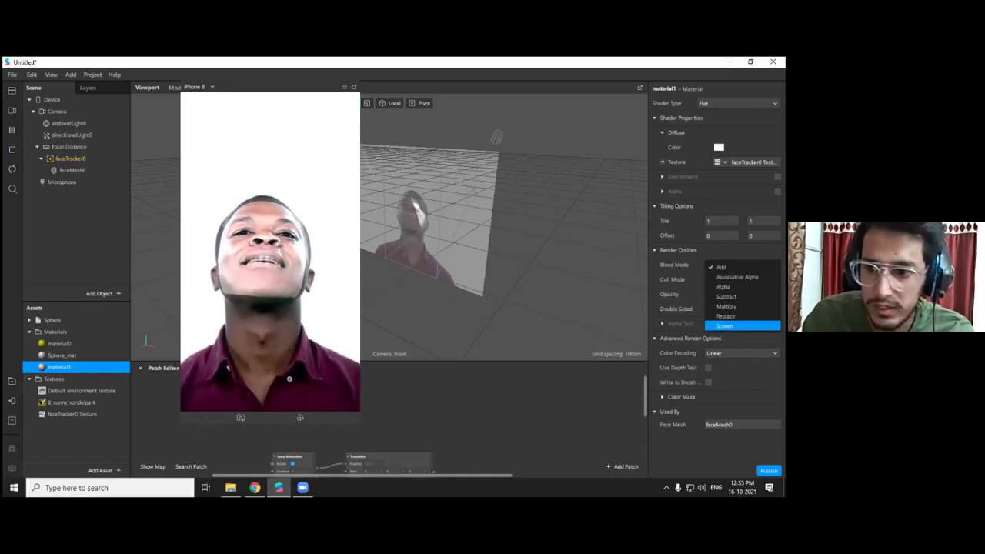
click(725, 325)
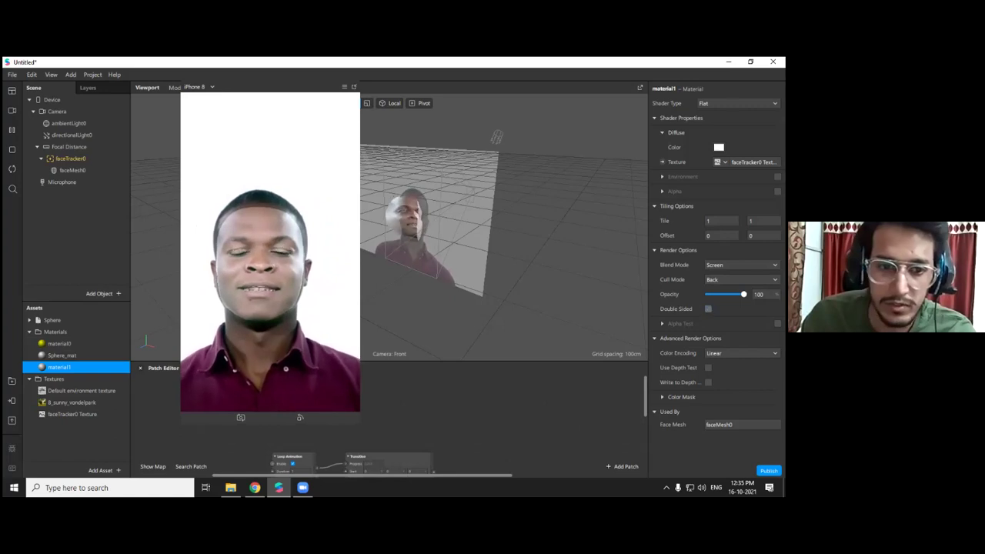
mouse_move(743, 294)
mouse_down()
mouse_move(727, 294)
mouse_move(744, 294)
mouse_up()
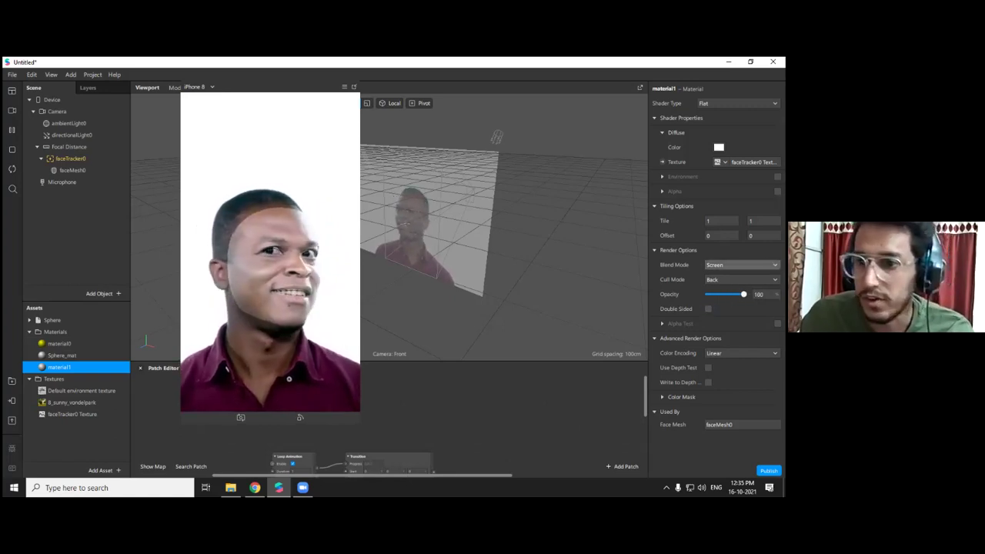
Try tiling material1's texture with both Tile values set to 2
click(708, 221)
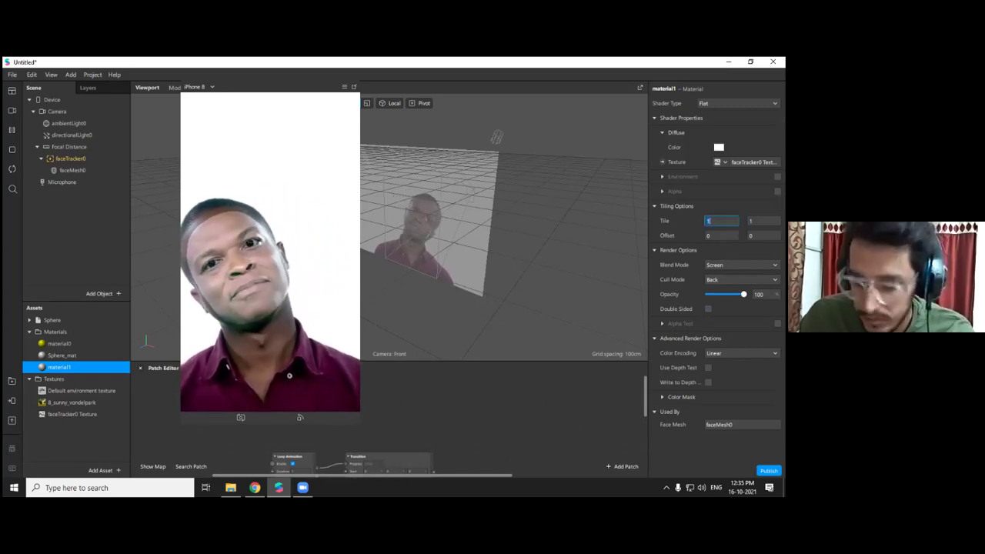
text(2)
key(Return)
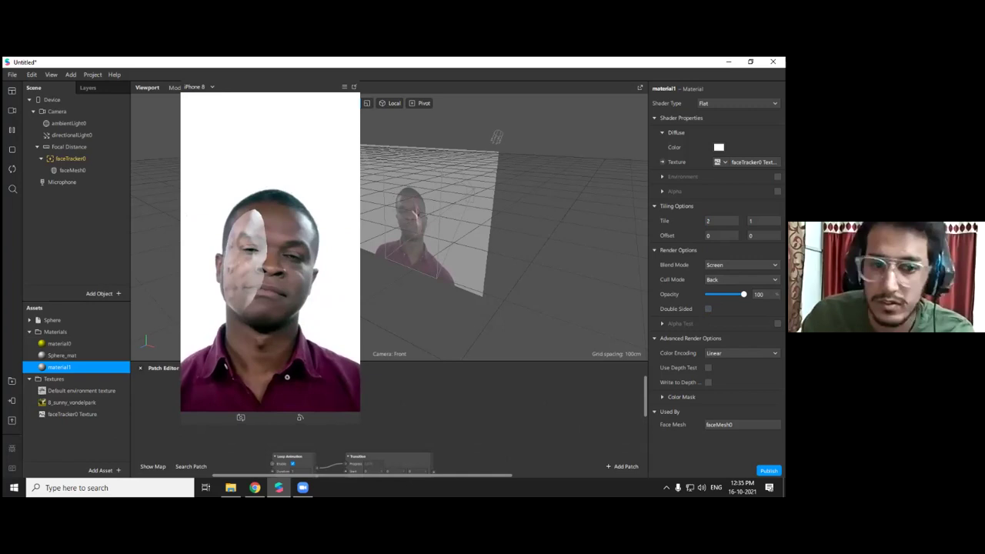
click(751, 221)
text(2)
key(Return)
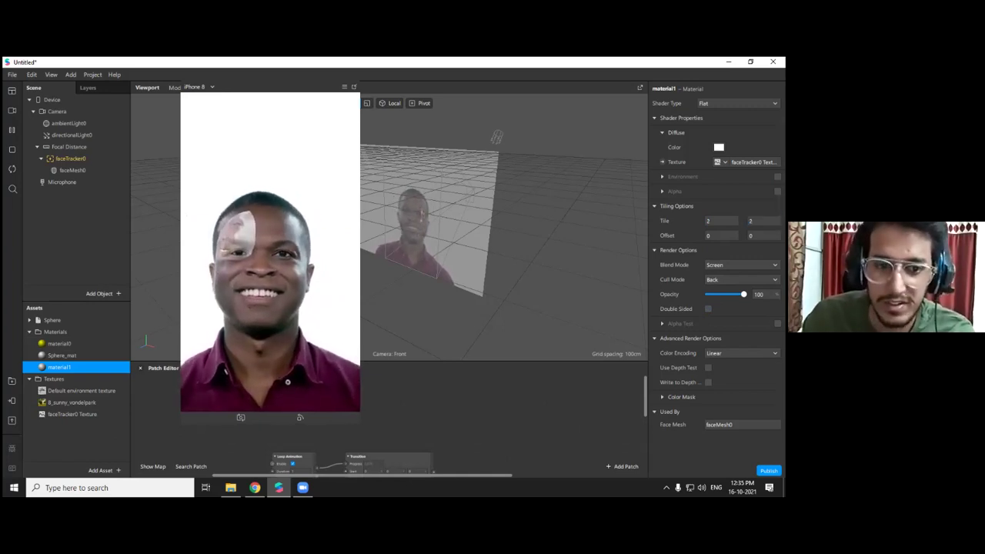
Try a first Tile value of 0 on material1 and reset both Tile values to 1
click(715, 221)
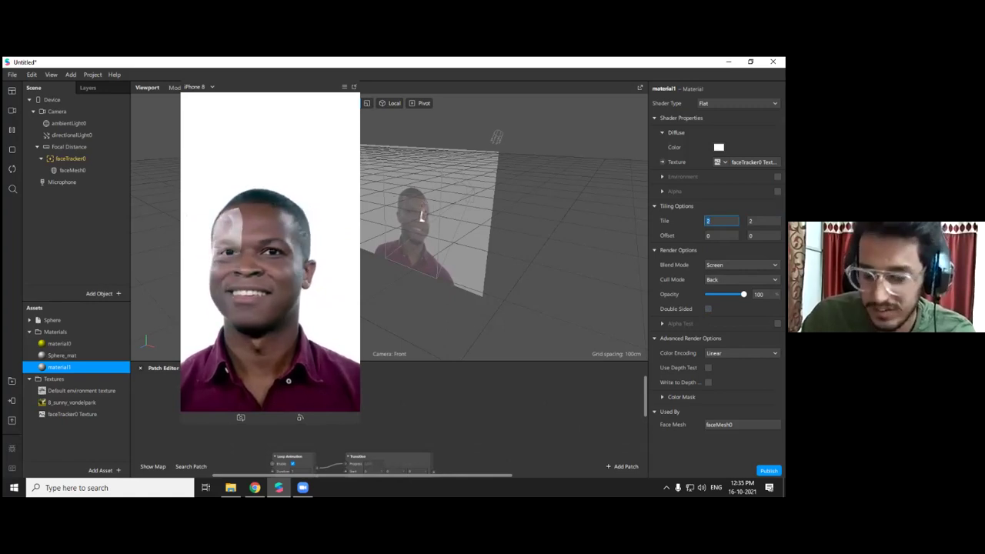
text(0)
key(Return)
click(716, 221)
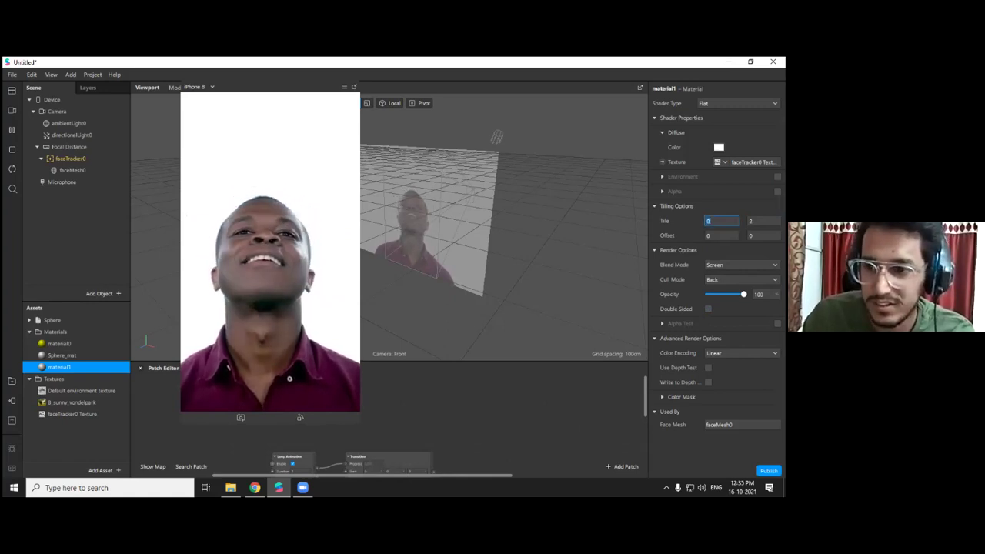
key(Return)
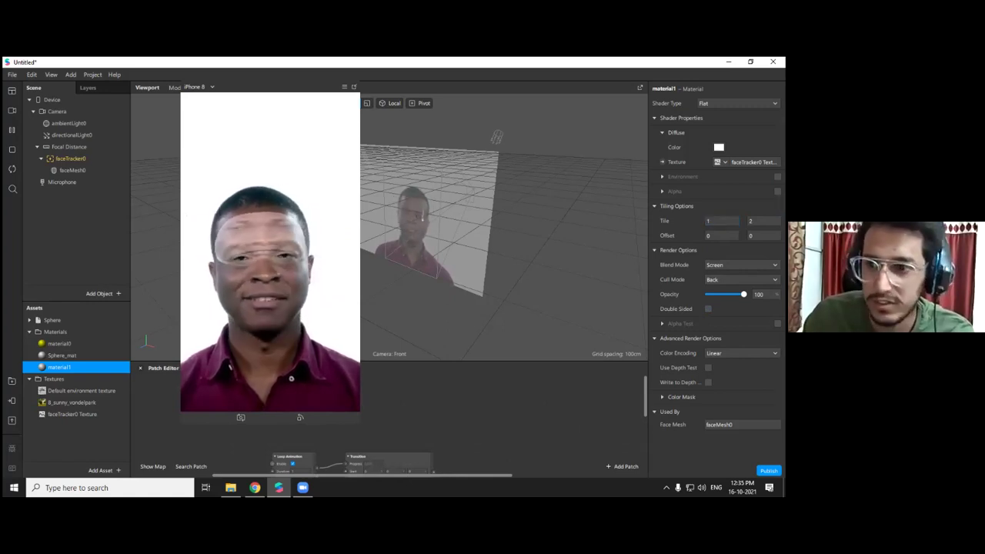
click(758, 220)
text(1)
key(Return)
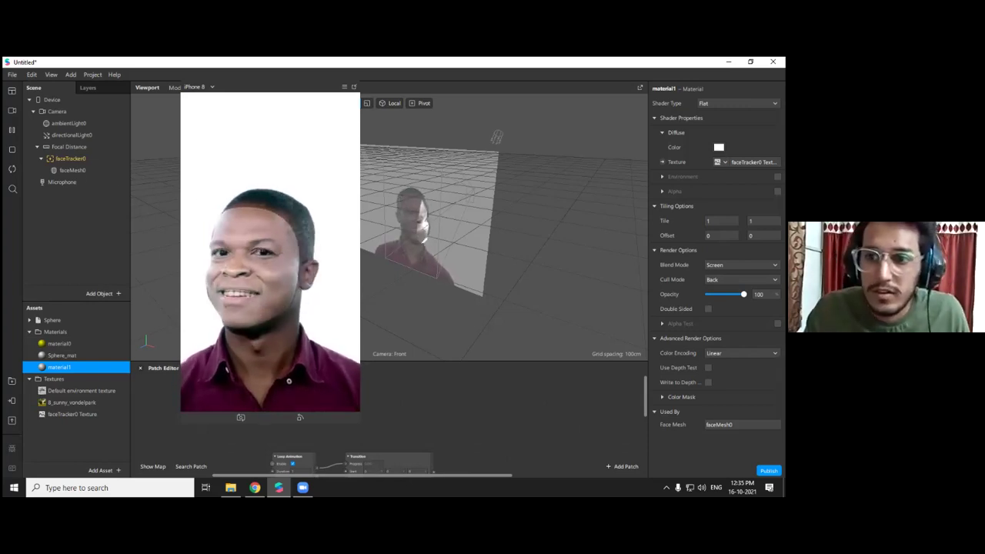
Enable the Alpha option on material1 and launch the Crushee image compressor
click(778, 192)
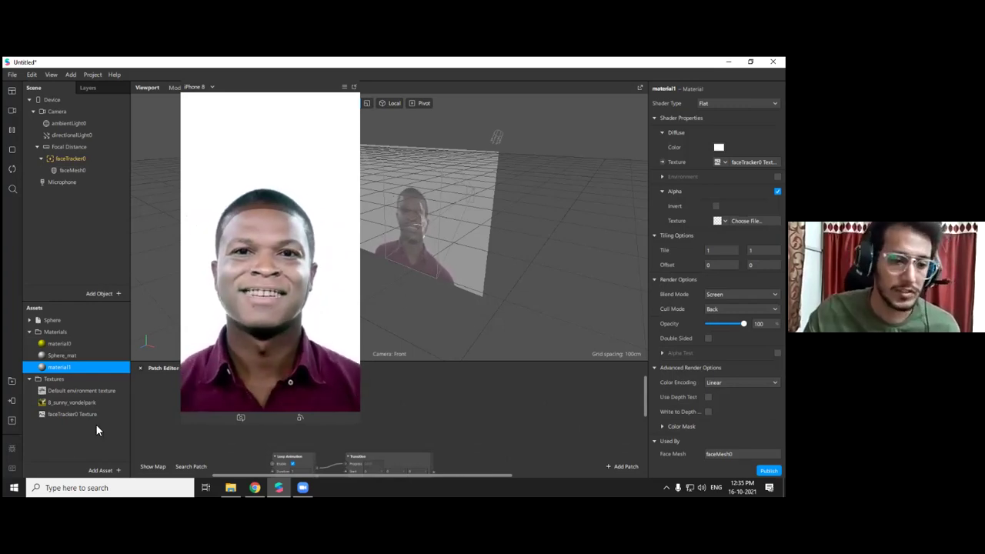
key(super)
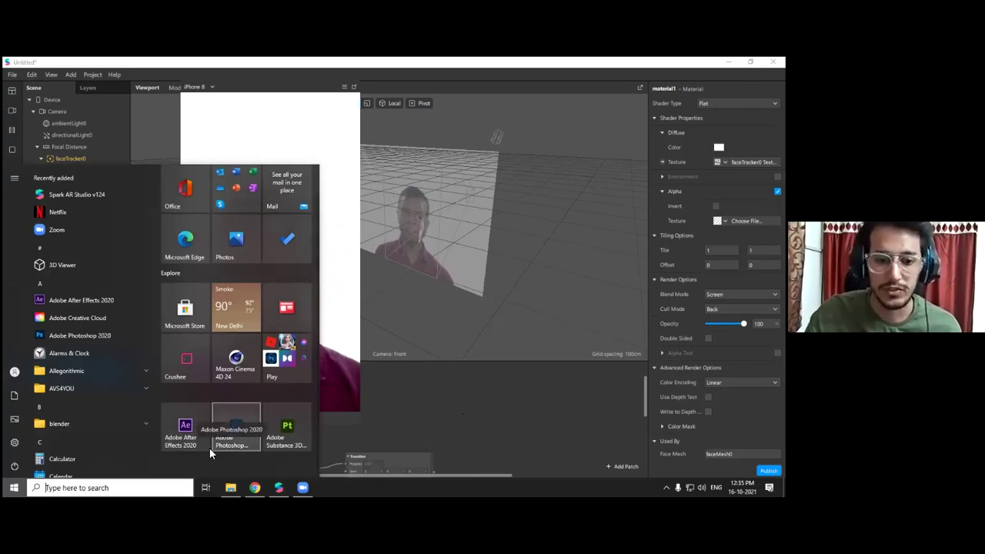
key(Right)
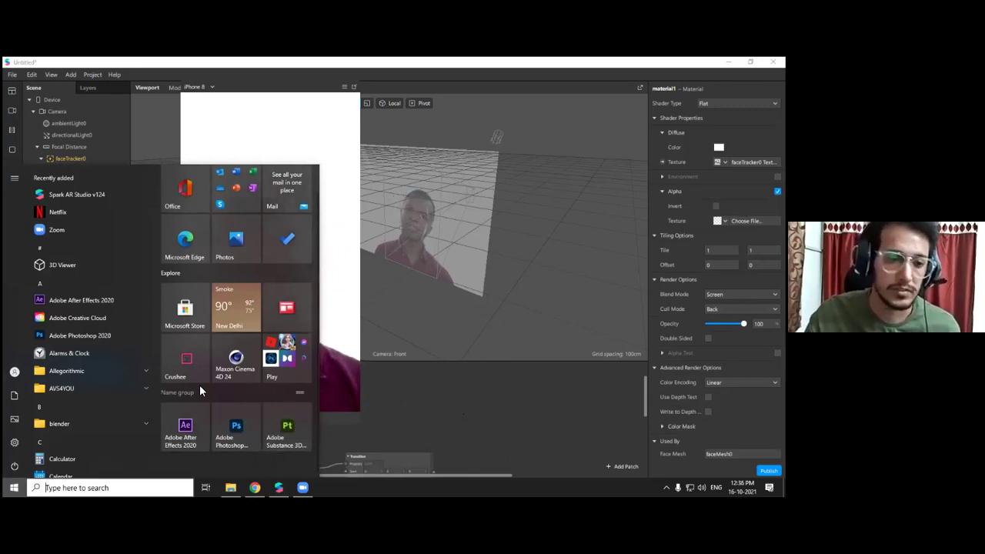
scroll(190, 390, up, 1)
scroll(191, 395, down, 1)
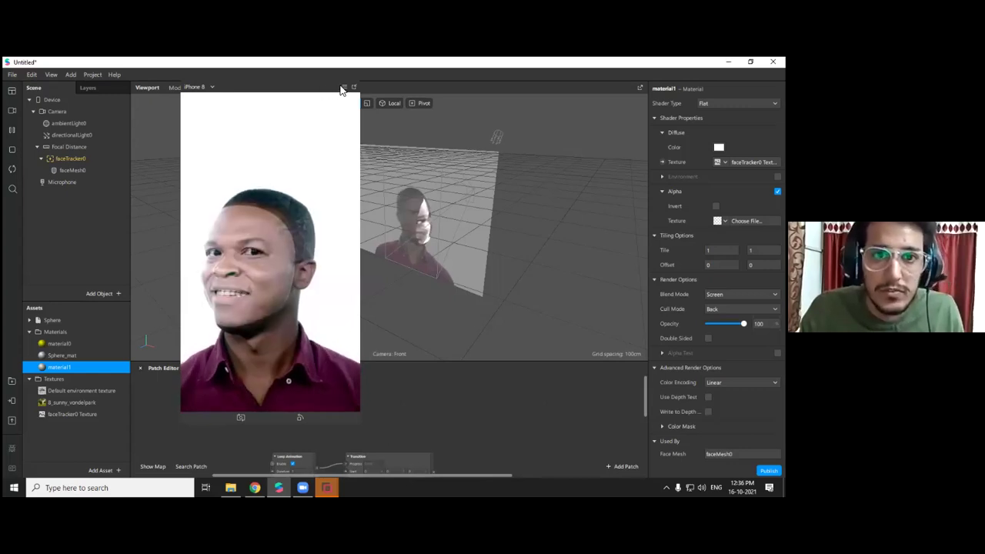
Move the simulator preview clear of the scene panels and hide the Patch Editor
drag(347, 93, 553, 165)
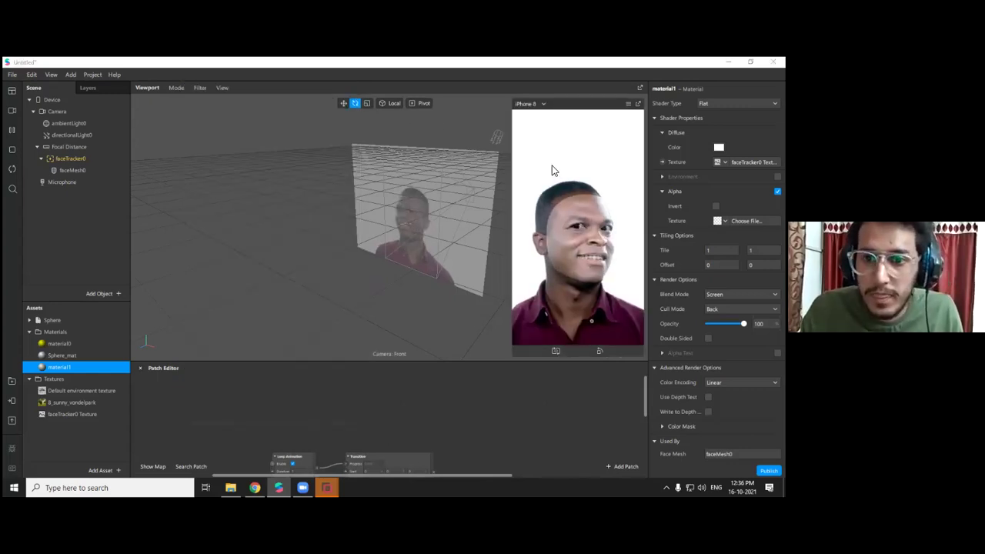
click(51, 75)
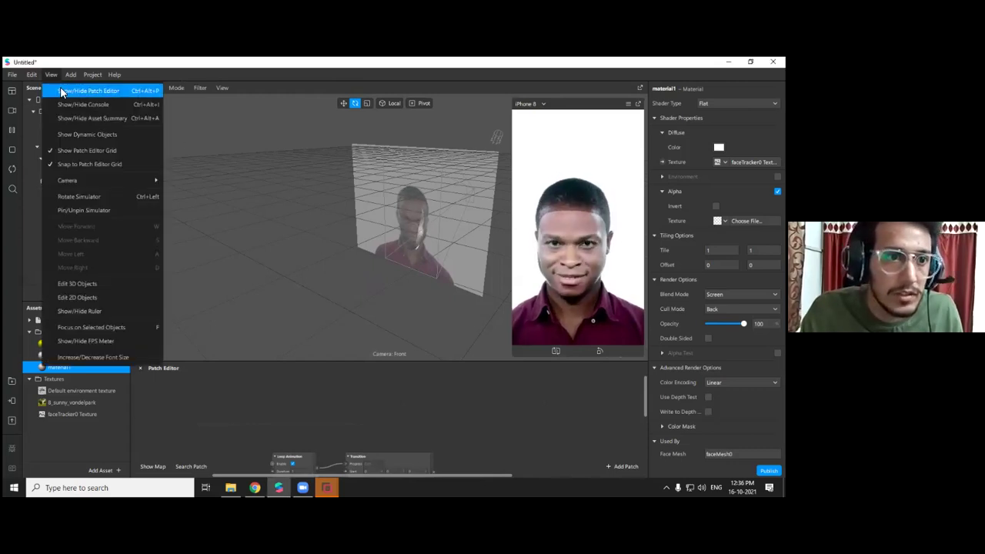
click(77, 90)
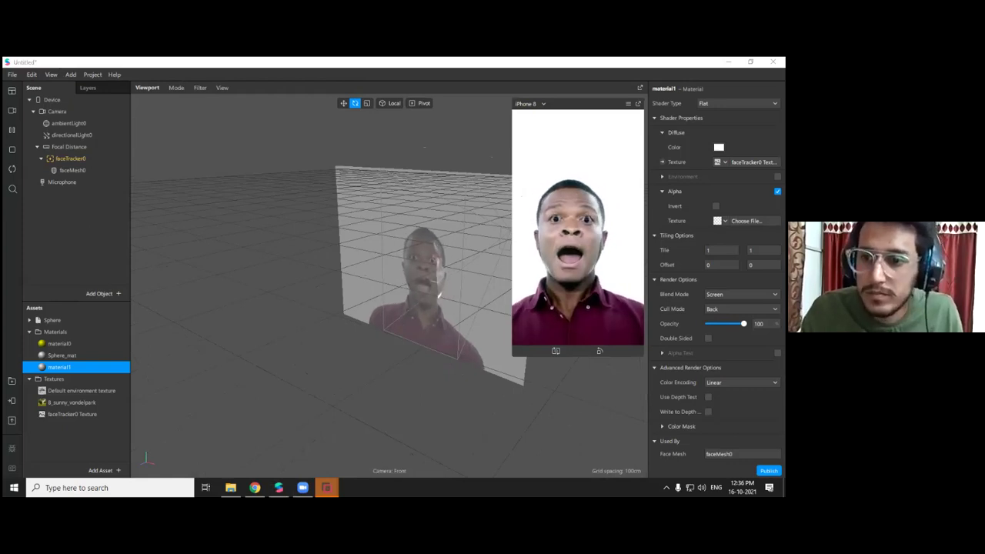
click(724, 221)
click(730, 251)
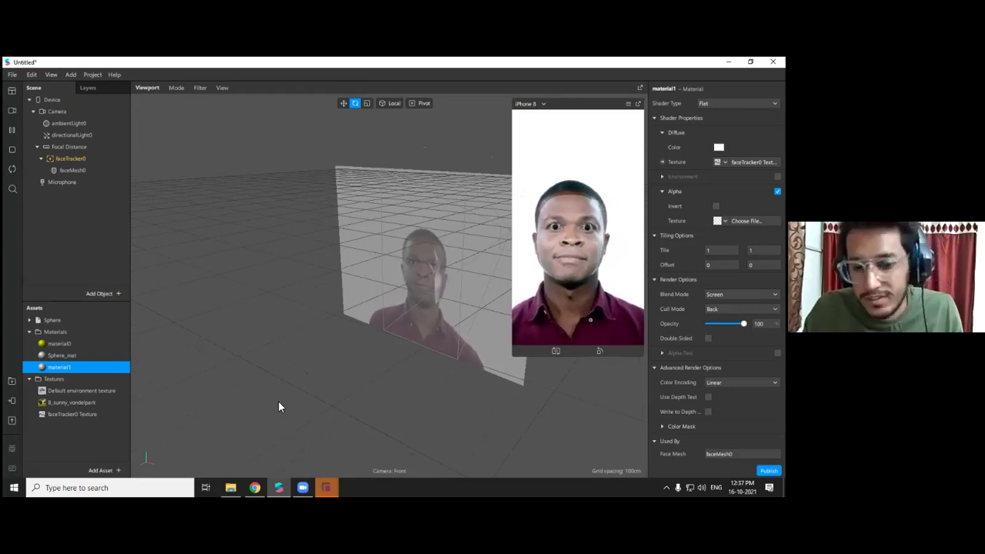
Switch to Crushee and look through its resize, quality, JPEG and PNG compression settings
key(super)
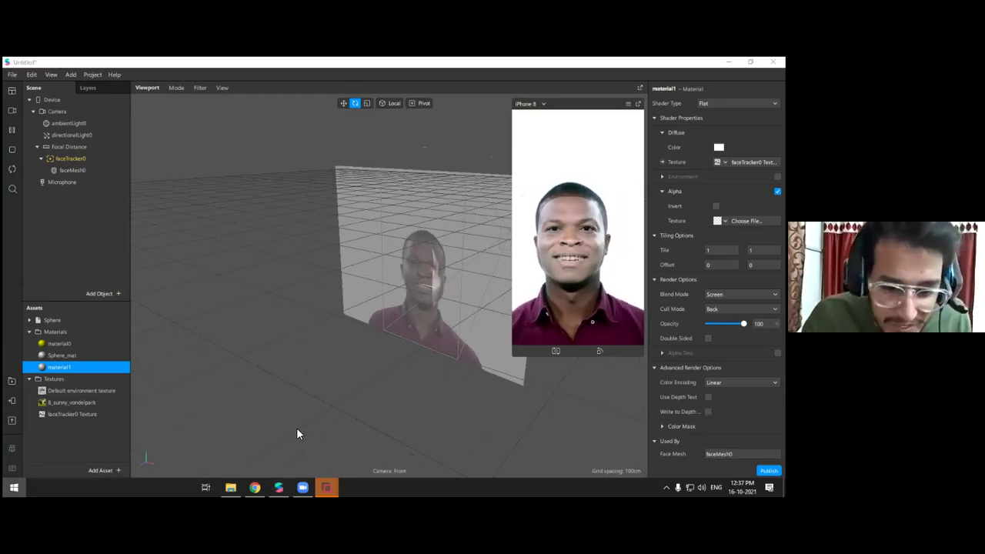
mouse_move(326, 488)
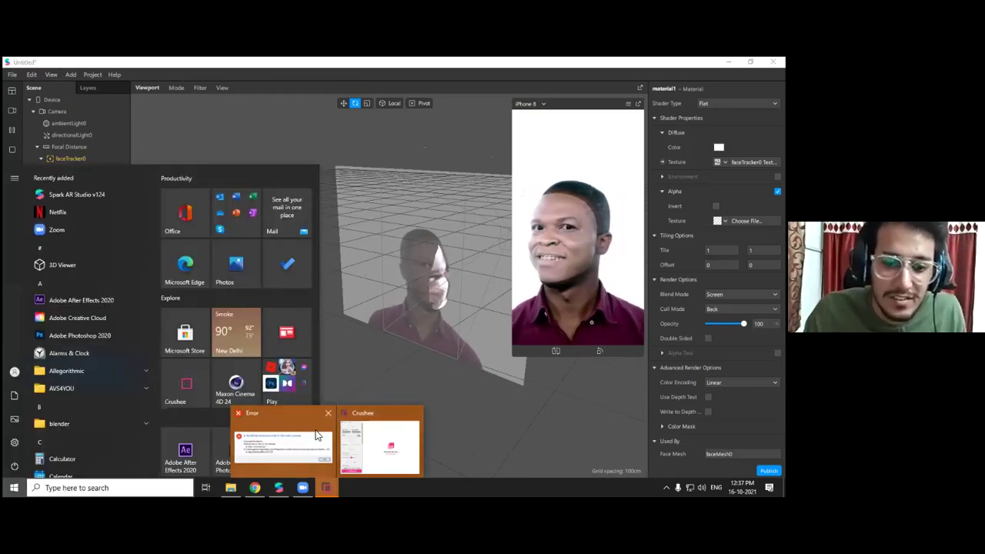
click(322, 436)
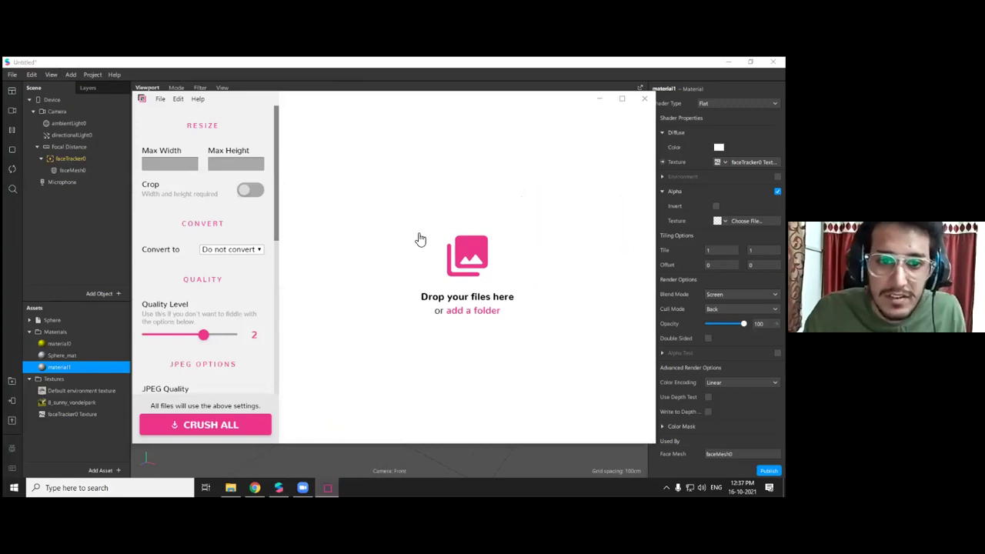
drag(491, 96, 608, 104)
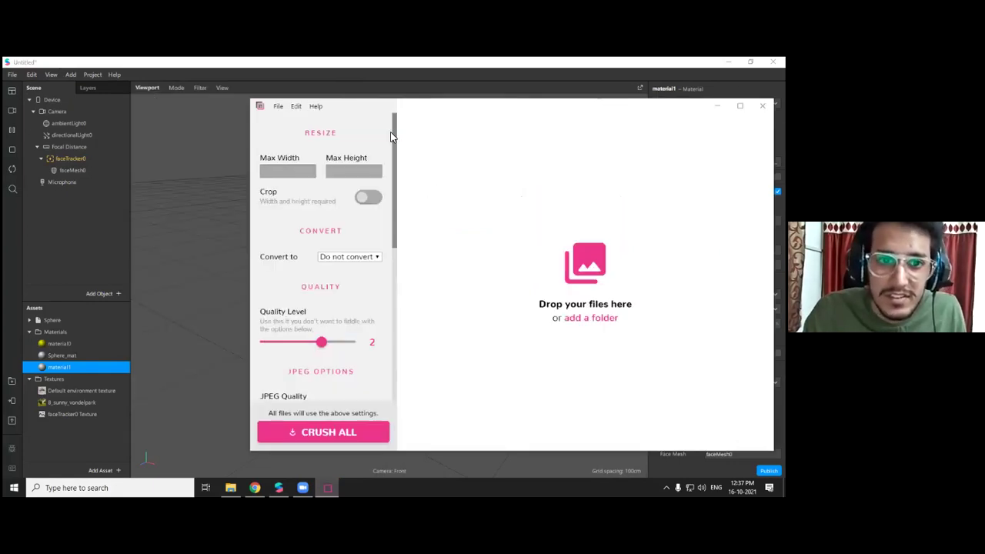
scroll(336, 296, down, 3)
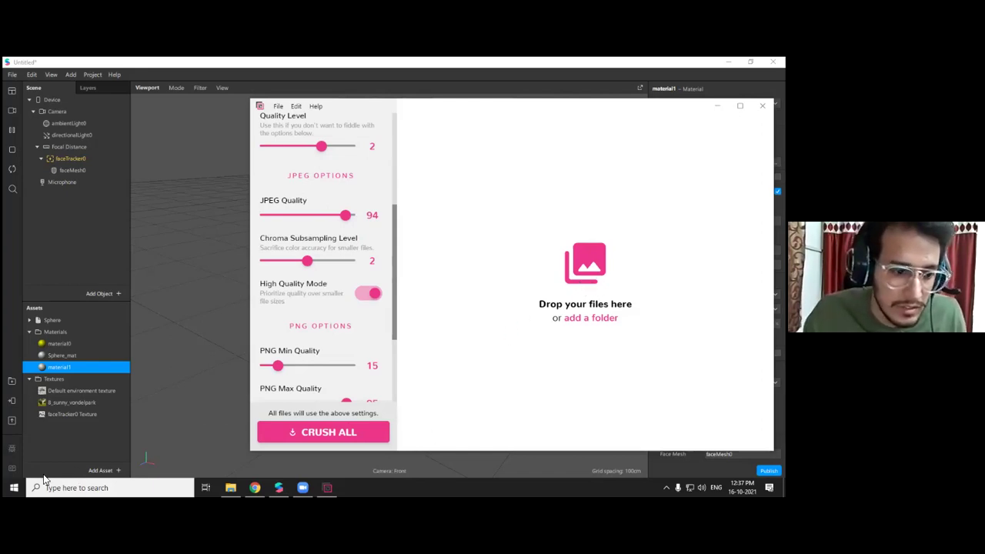
Open Crushee's image picker and browse to the fur folder inside enviroment texture
click(14, 488)
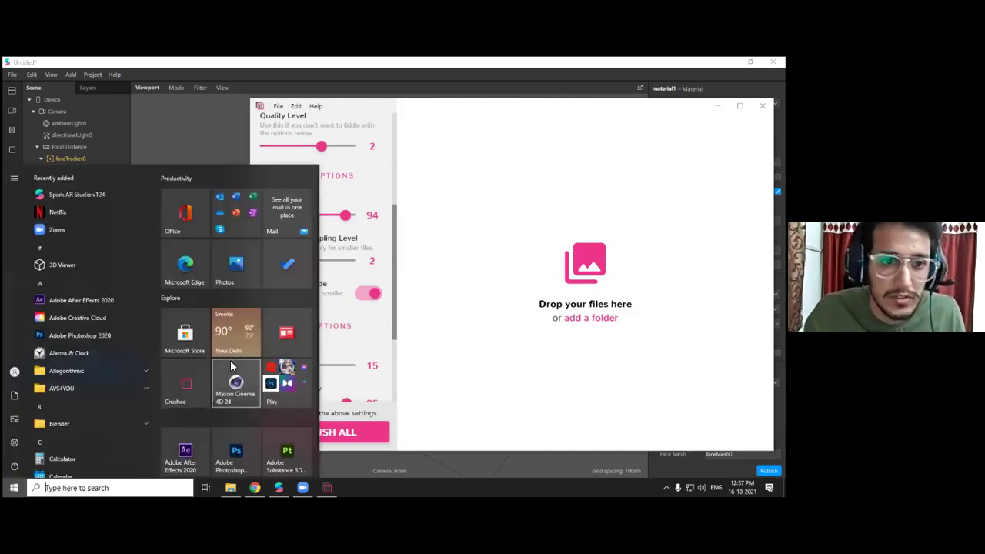
click(521, 323)
click(446, 406)
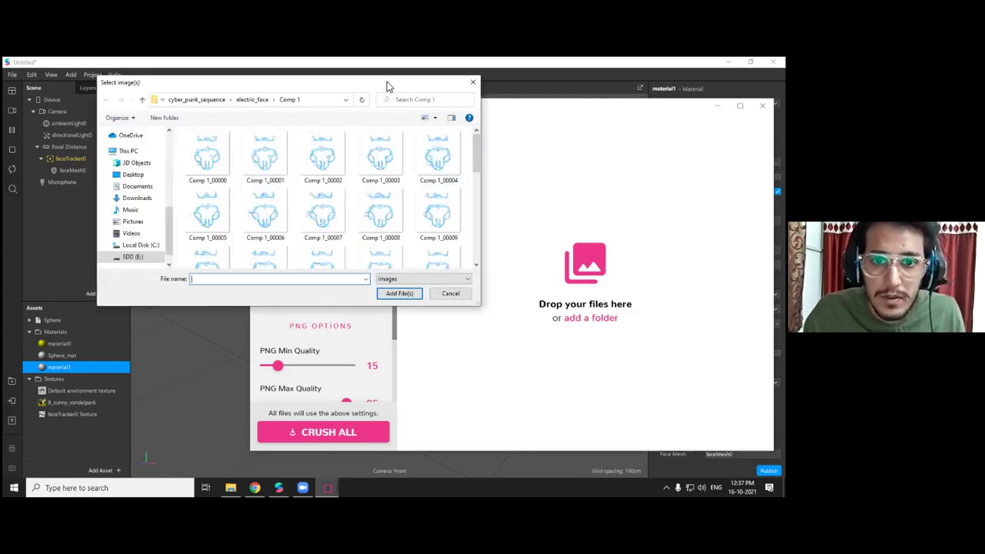
drag(388, 86, 539, 208)
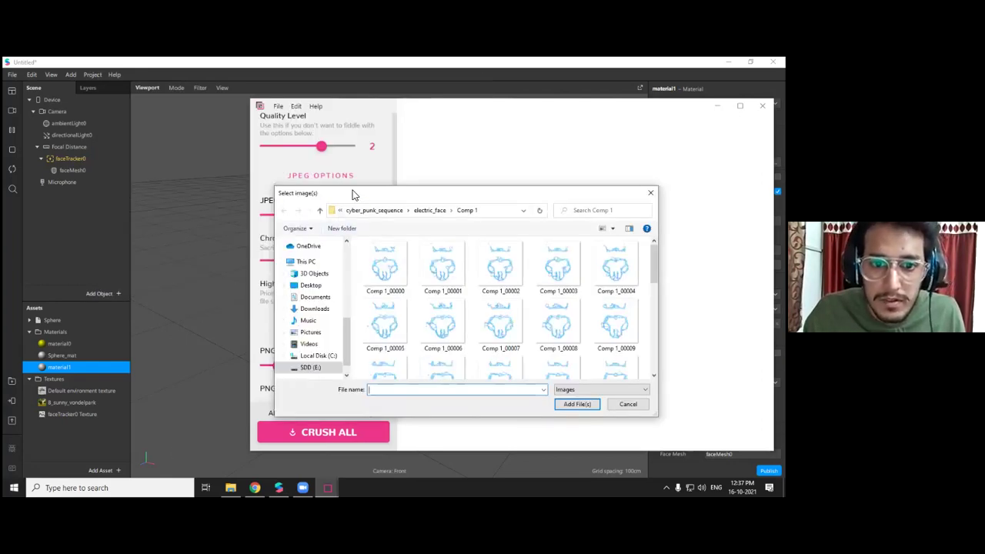
drag(353, 194, 305, 181)
scroll(260, 335, up, 3)
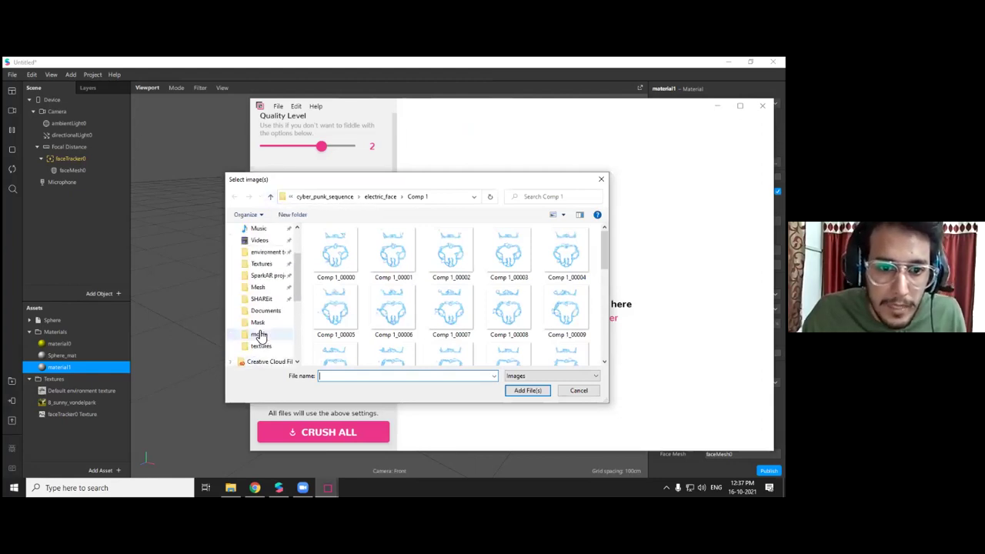
scroll(271, 286, up, 2)
scroll(265, 289, down, 2)
click(262, 264)
scroll(472, 293, down, 3)
scroll(472, 293, up, 3)
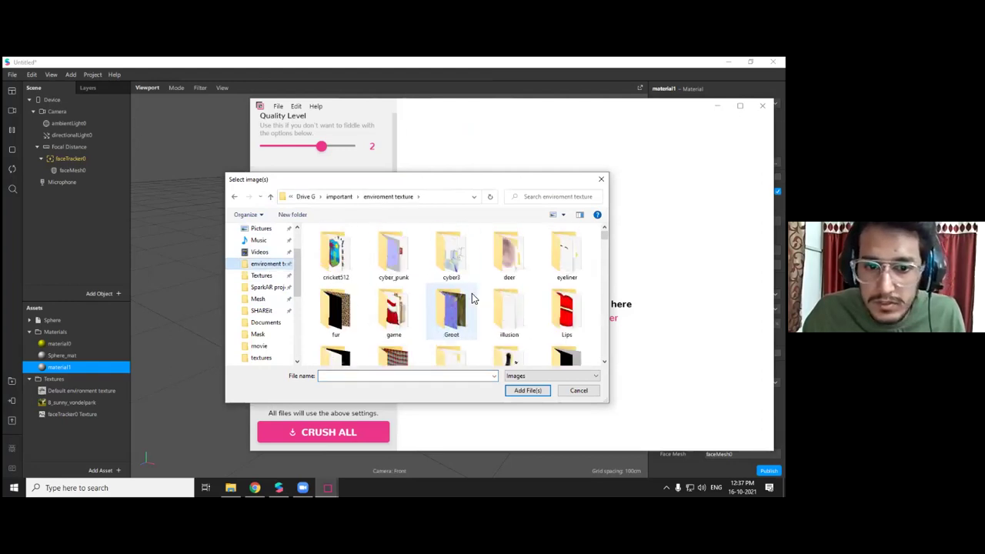
double_click(344, 321)
drag(477, 185, 318, 220)
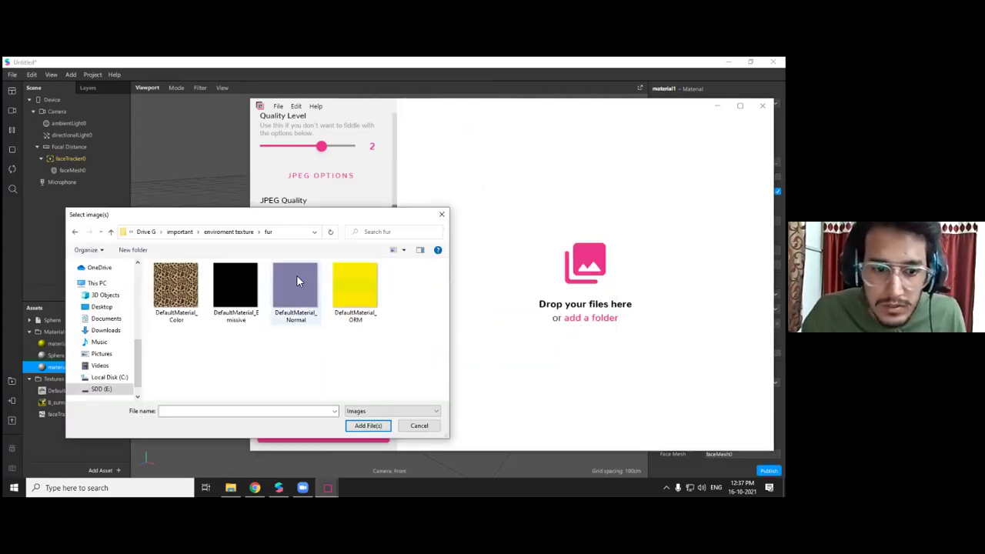
Add the DefaultMaterial_Normal image from the fur folder to Crushee's file list and close the image picker
click(296, 281)
drag(303, 293, 602, 227)
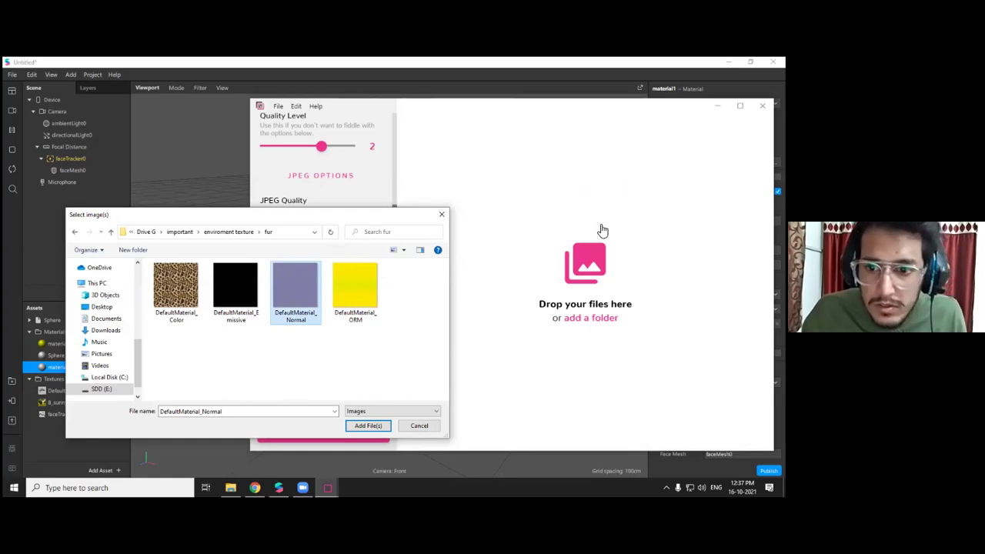
drag(373, 218, 396, 242)
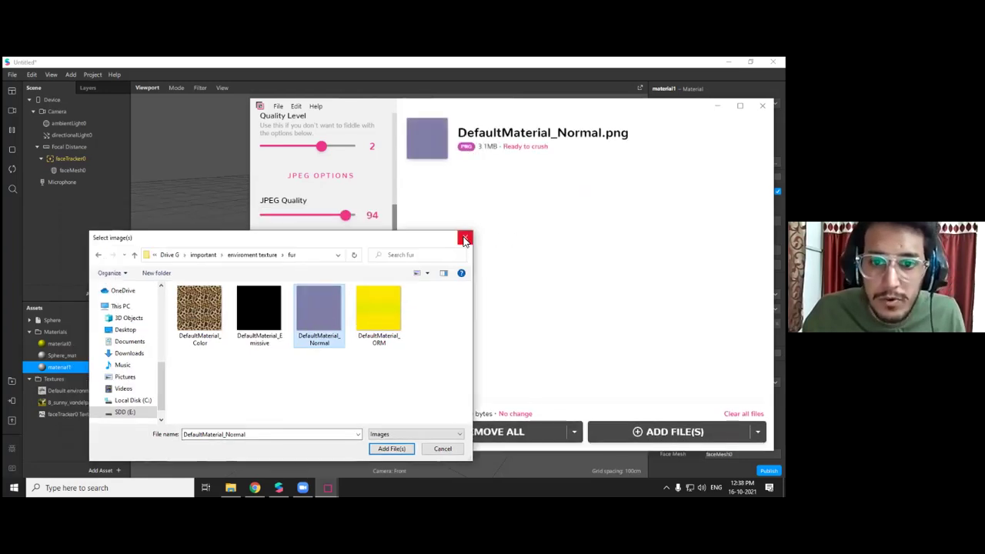
click(465, 237)
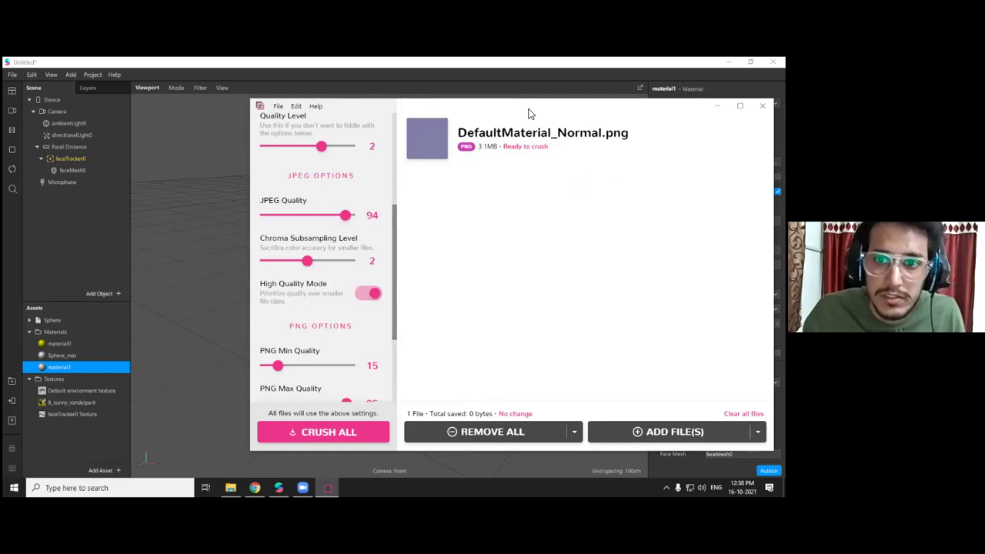
Crush DefaultMaterial_Normal.png with the existing compression settings
drag(521, 112, 510, 92)
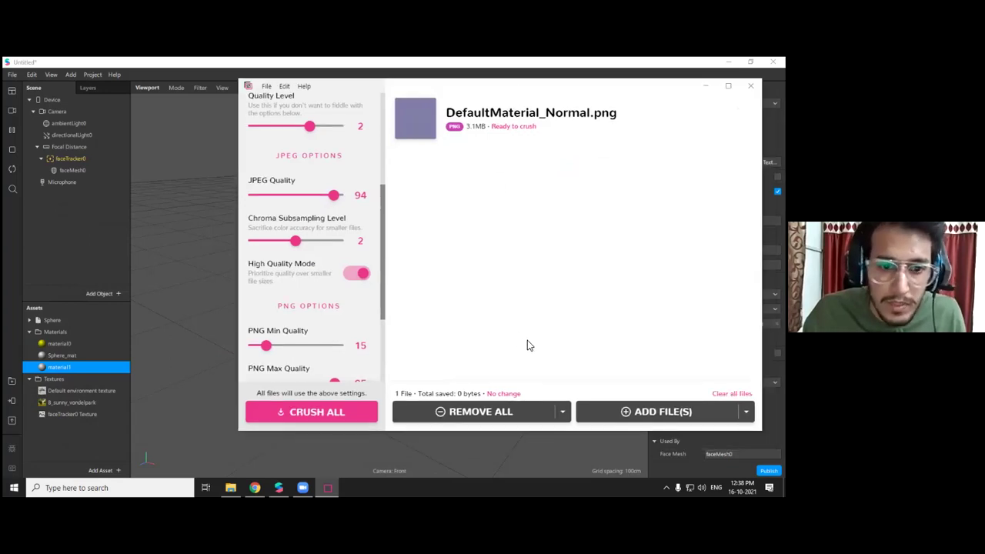
scroll(315, 335, down, 3)
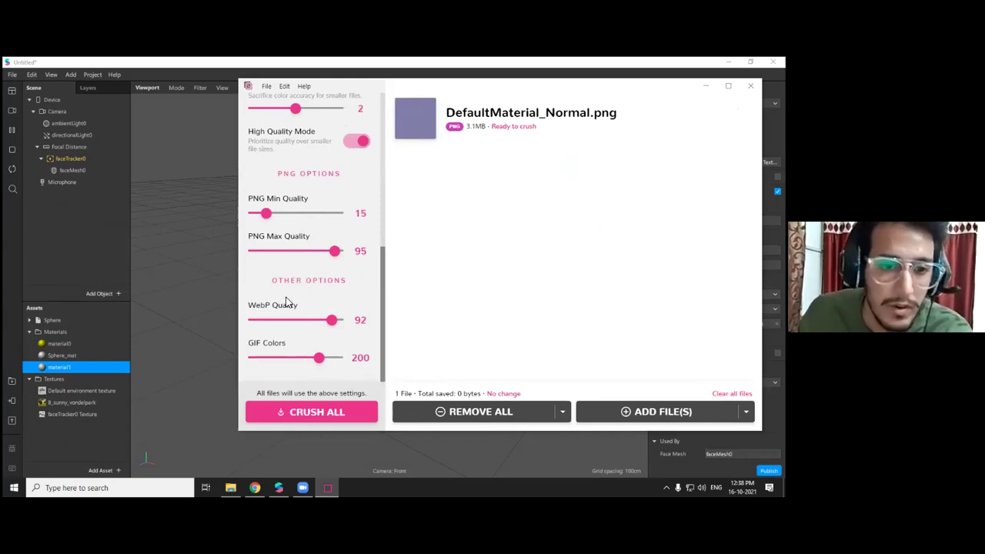
click(323, 415)
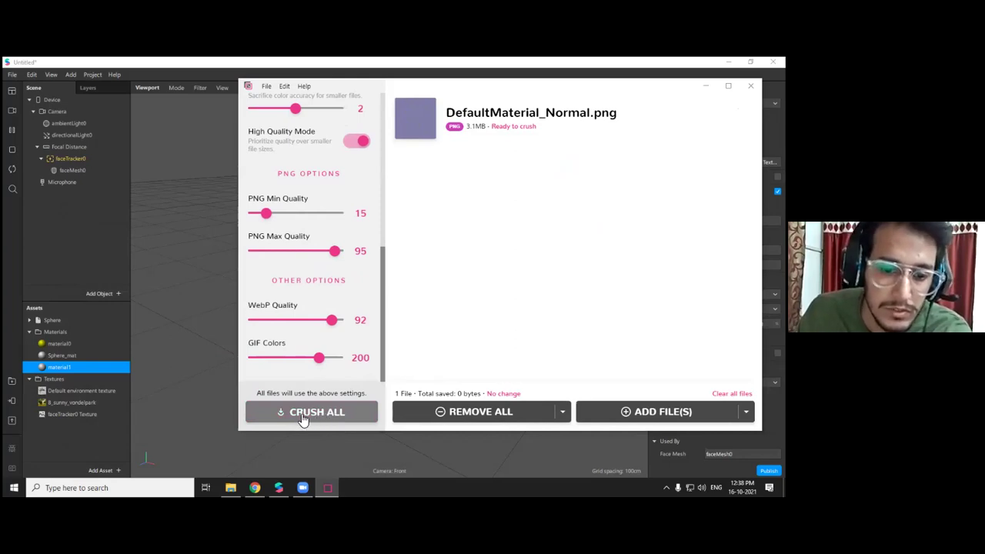
click(303, 419)
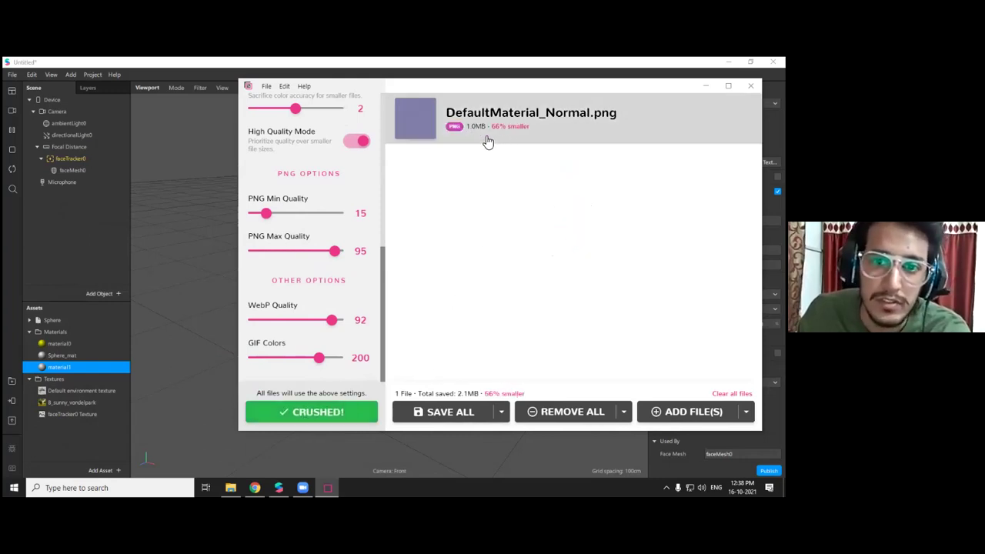
View the before-and-after comparison of DefaultMaterial_Normal.png and close Crushee
click(422, 120)
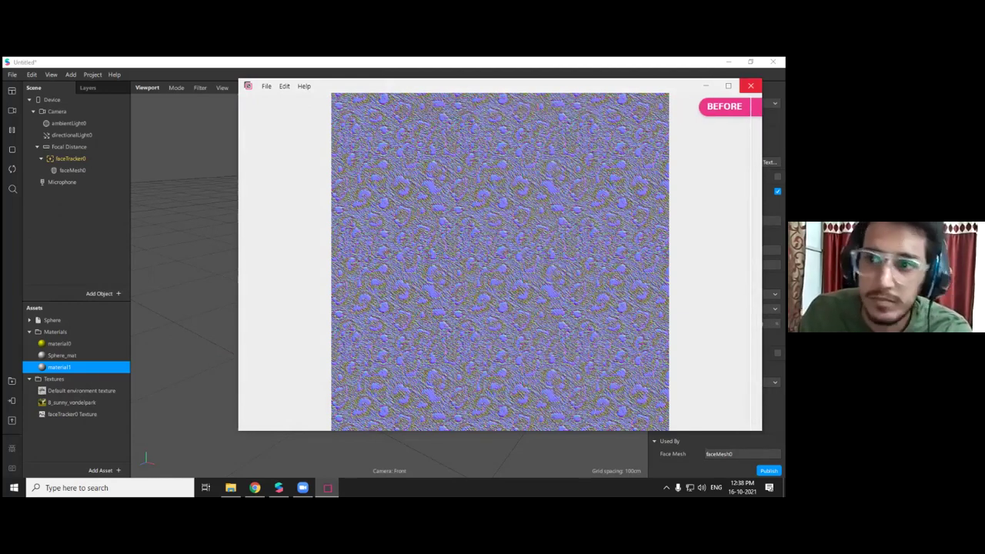
click(751, 85)
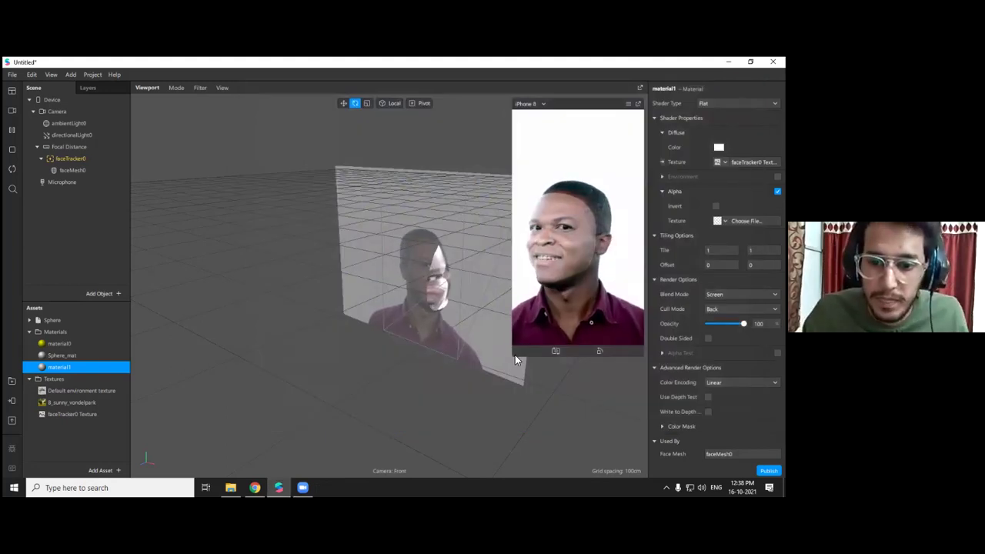
Shrink the simulator preview and delete the Sphere asset from the project
drag(515, 355, 542, 355)
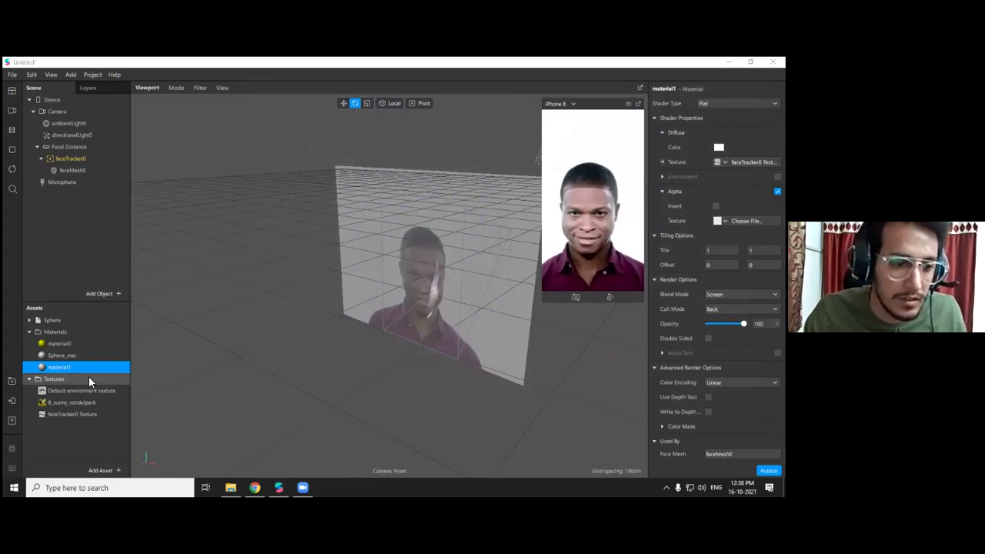
right_click(72, 317)
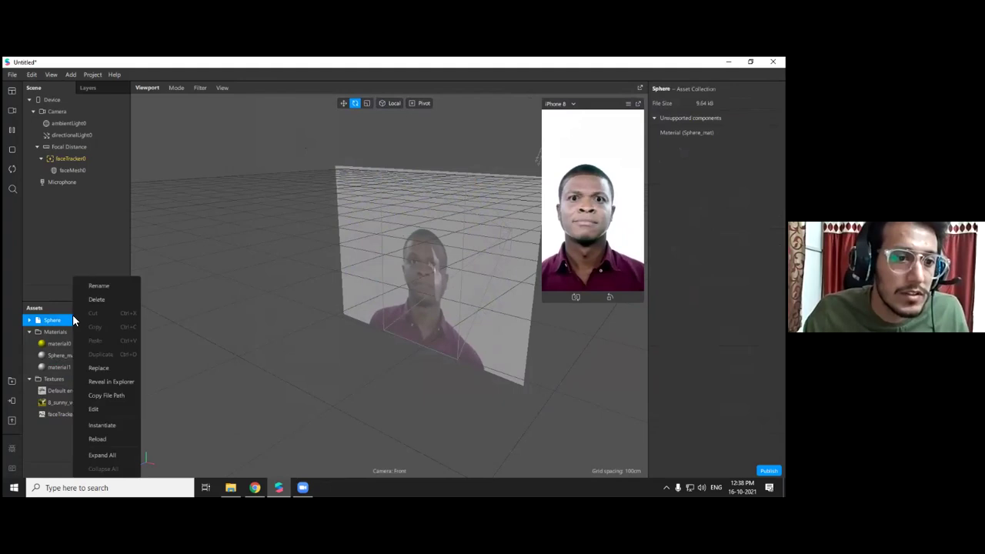
click(11, 80)
click(12, 75)
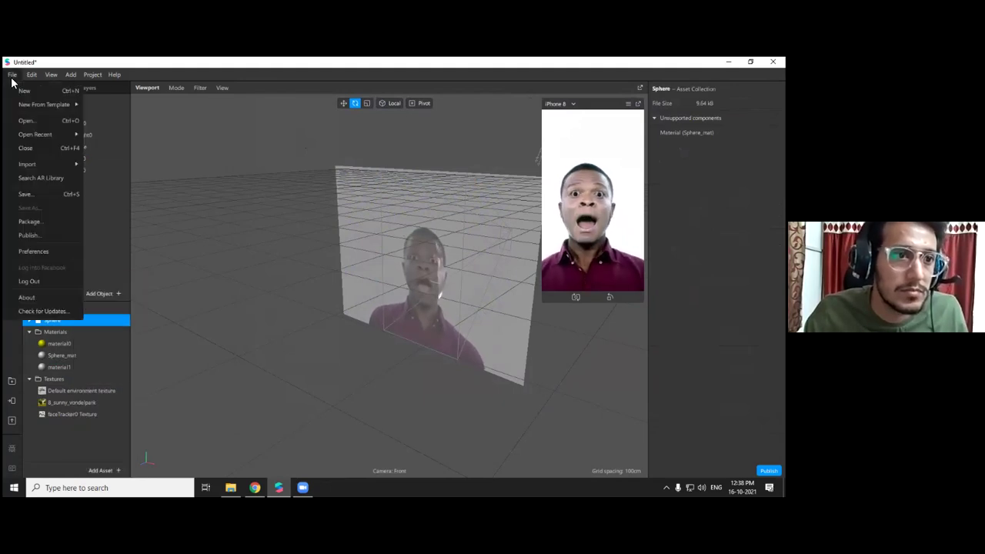
click(81, 320)
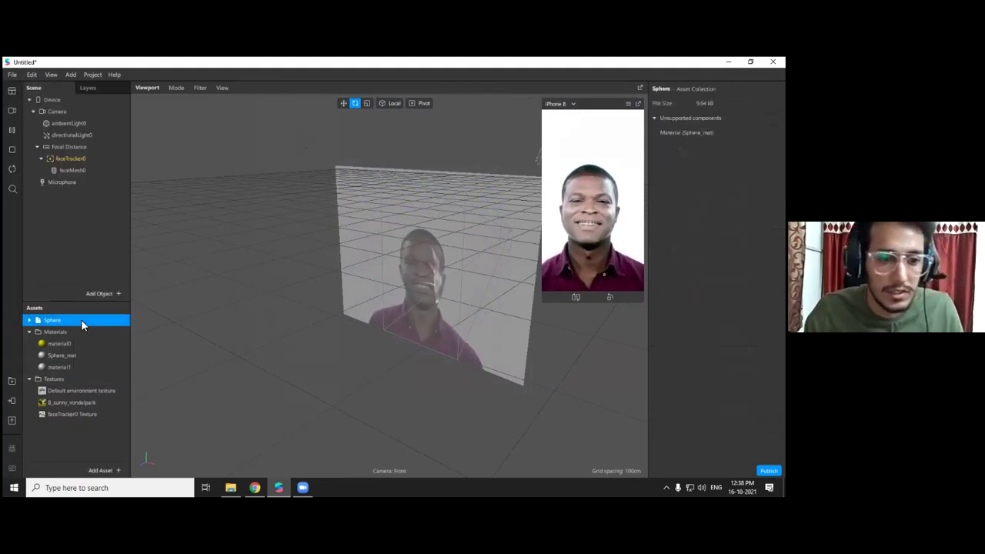
key(Delete)
click(470, 304)
Delete material0, Sphere_mat and material1, plus the Default environment texture and the 8_sunny_vondelpark texture
click(48, 321)
right_click(66, 324)
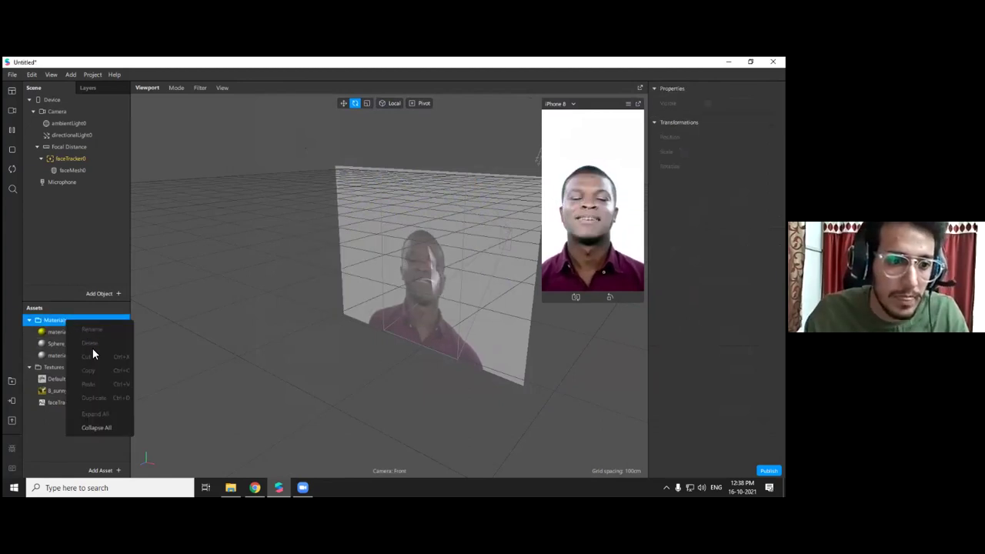
click(96, 427)
click(59, 332)
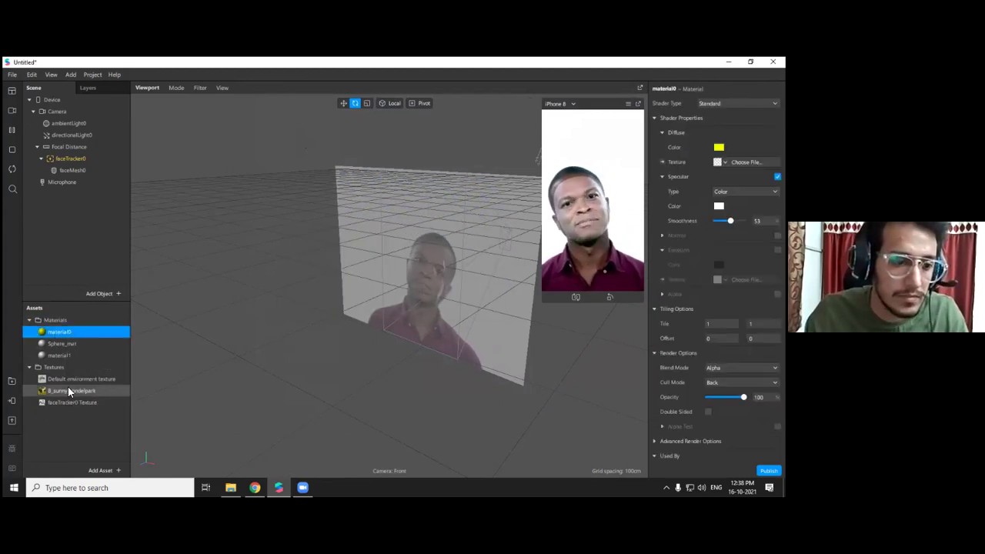
click(63, 369)
right_click(62, 370)
click(52, 382)
key(Delete)
click(62, 330)
key(Delete)
click(66, 332)
key(Delete)
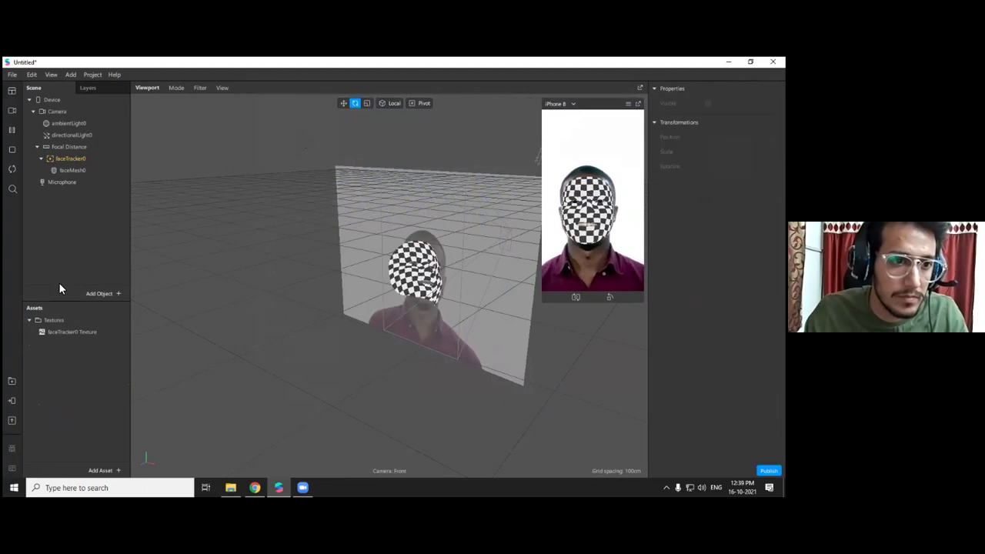
click(73, 156)
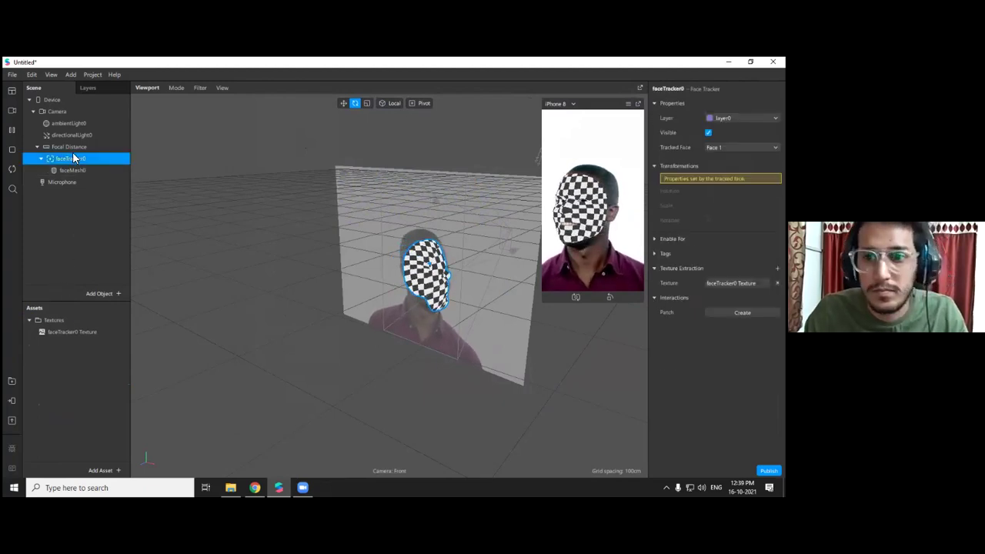
right_click(73, 157)
click(190, 355)
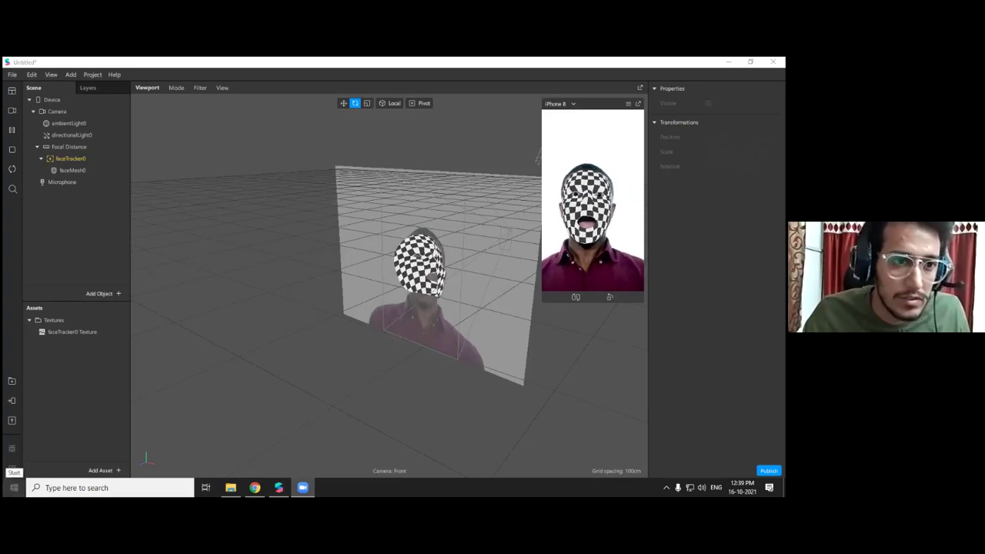
click(63, 401)
click(74, 323)
click(71, 332)
click(77, 170)
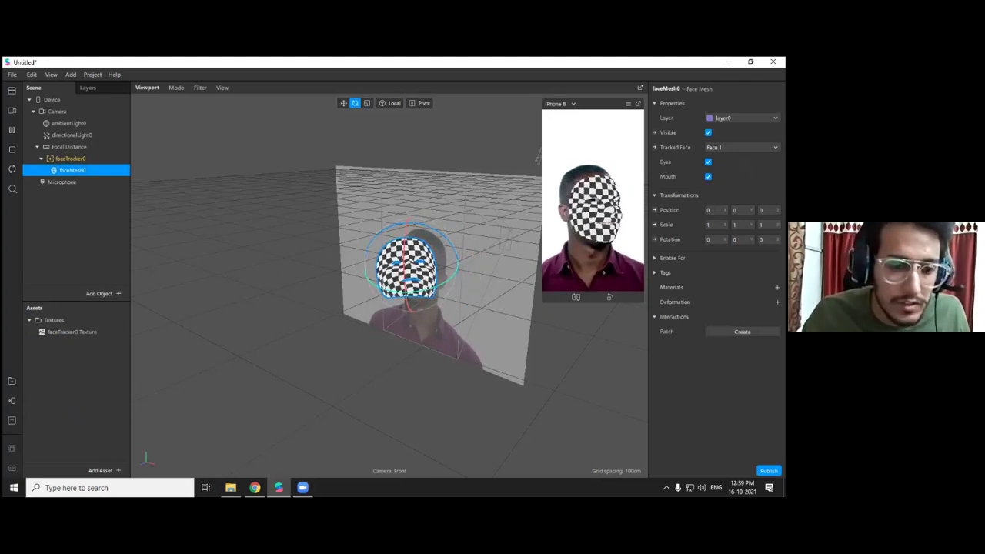
key(super)
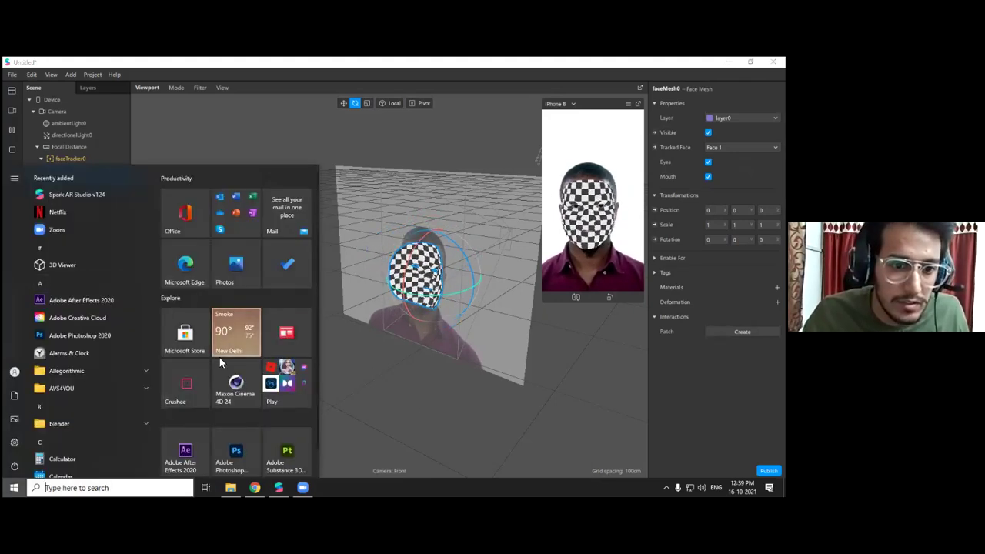
click(354, 79)
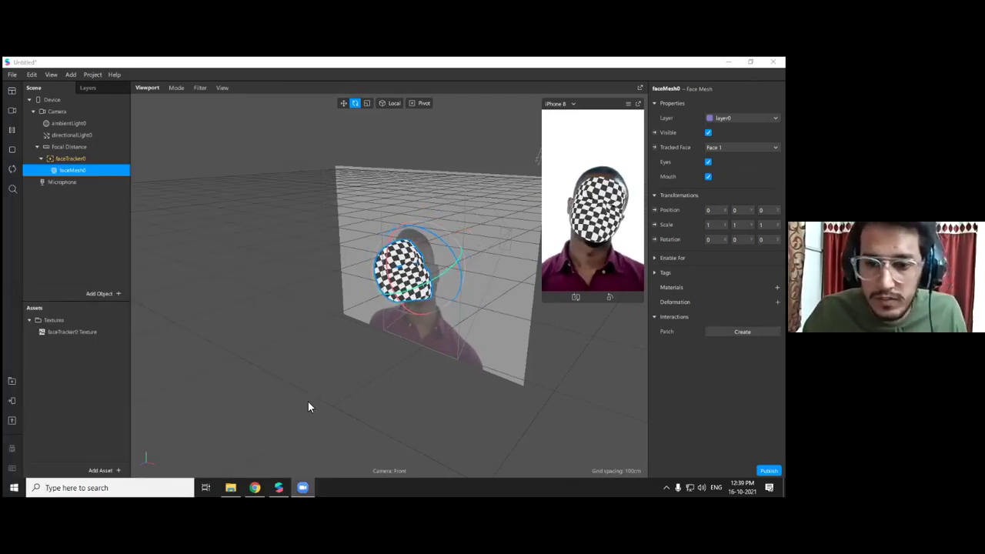
Switch to File Explorer, go to the FaceAssets Mesh folder and delete the cyber_girl file
click(14, 487)
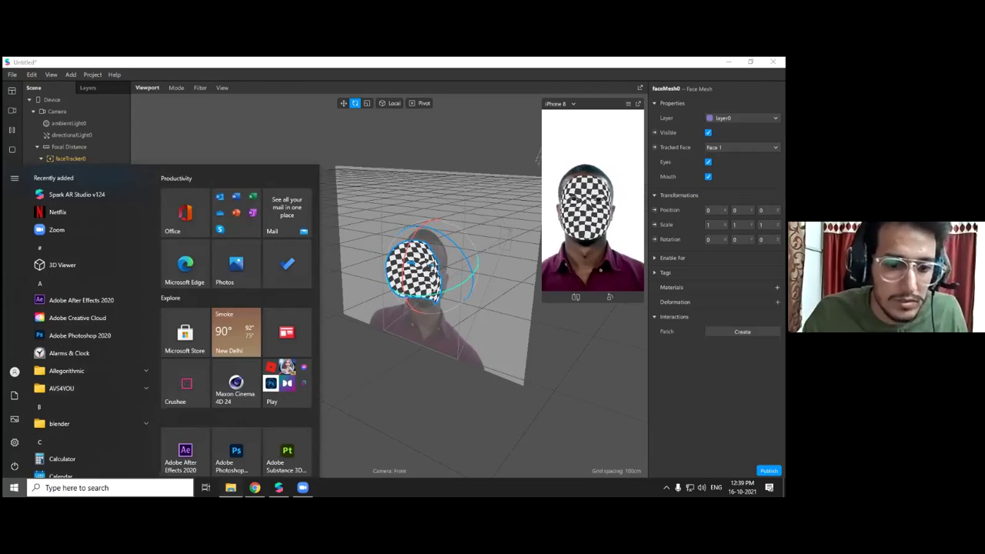
click(231, 488)
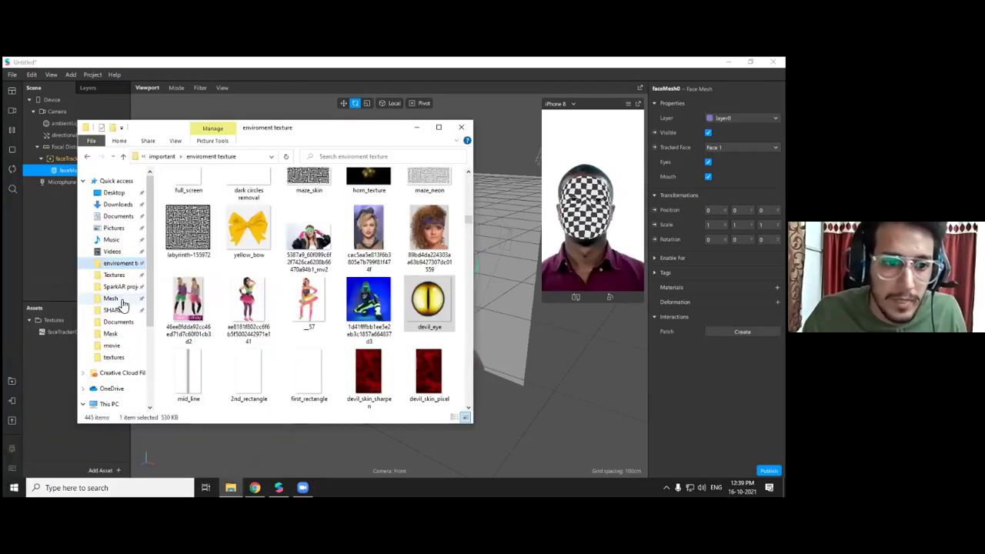
click(120, 301)
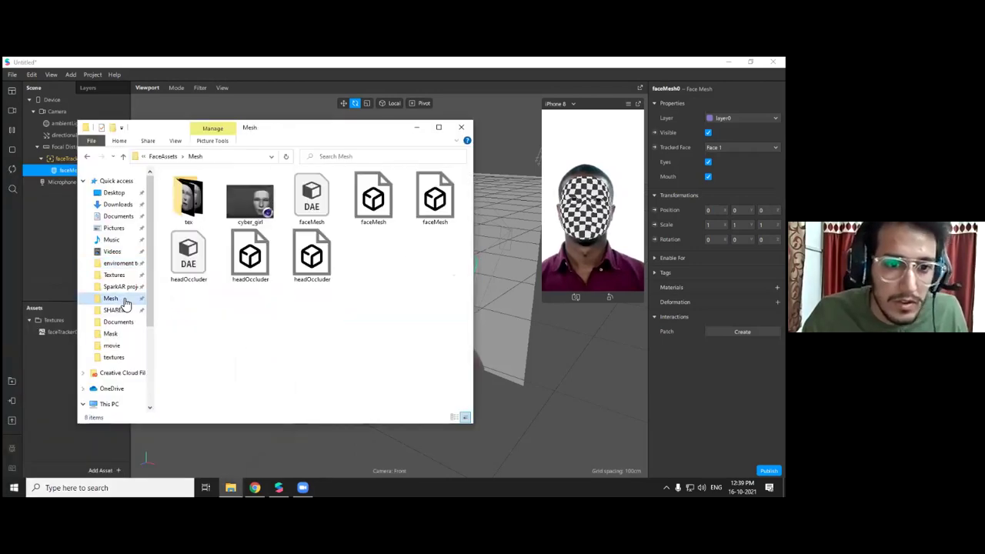
click(262, 215)
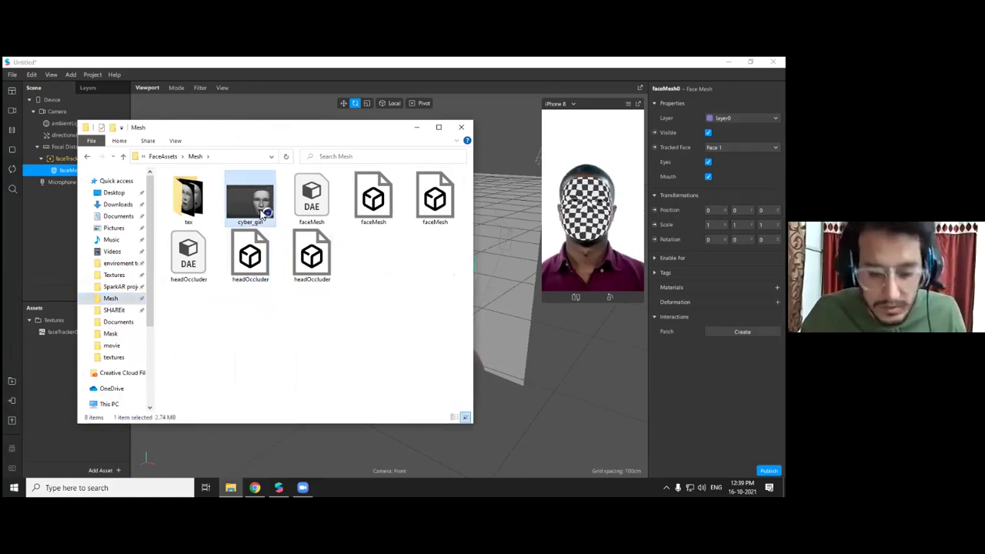
key(Delete)
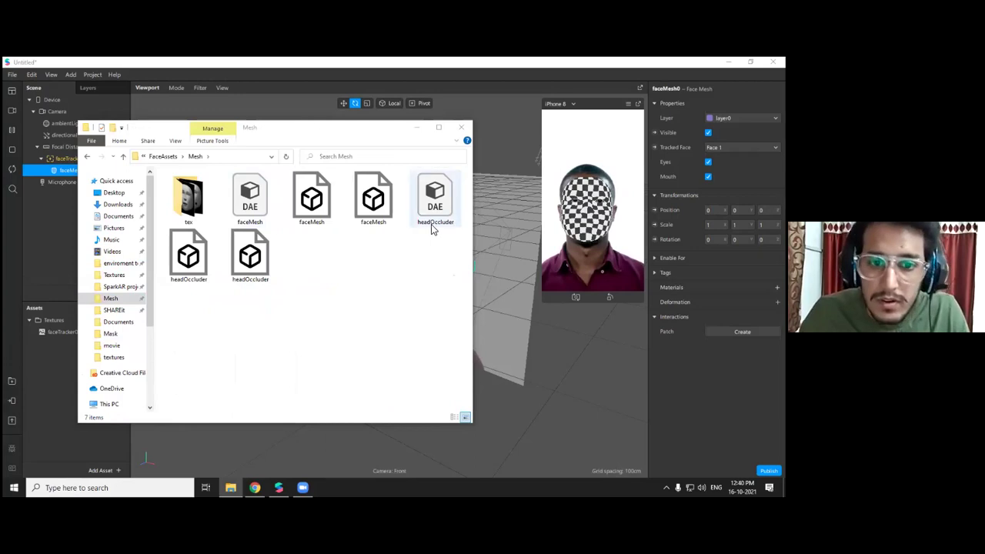
View faceMesh.obj from different angles in 3D Viewer and close the viewer
double_click(379, 220)
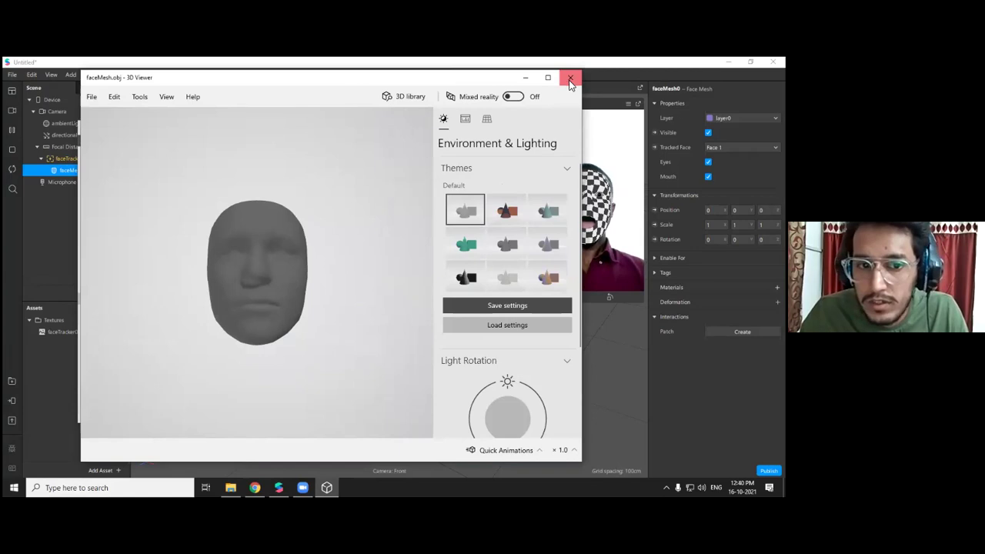
drag(312, 295, 275, 310)
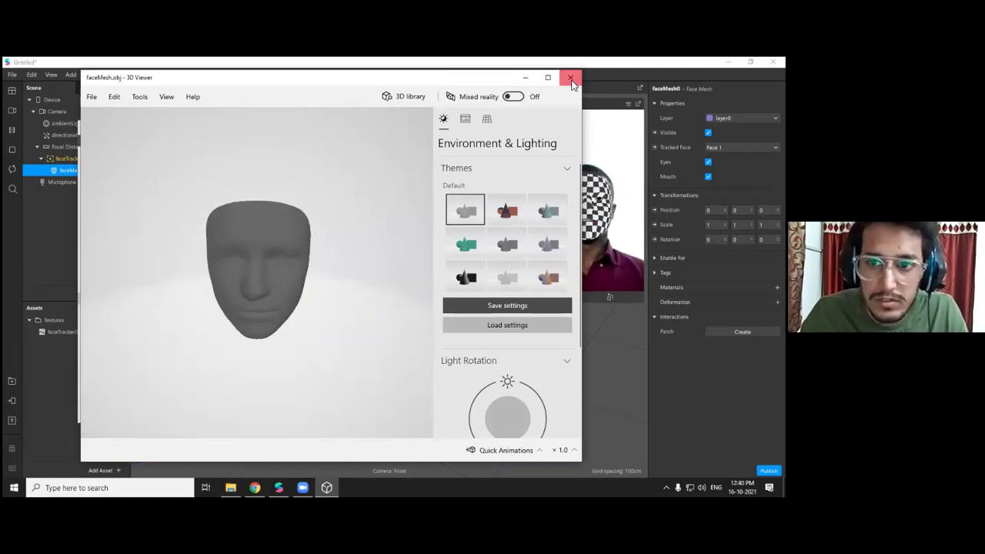
click(570, 79)
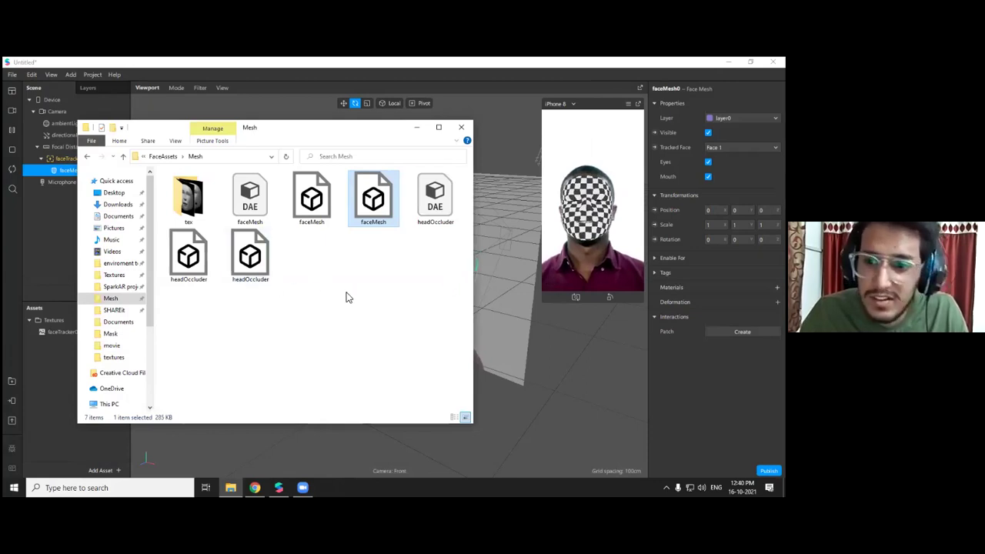
click(316, 297)
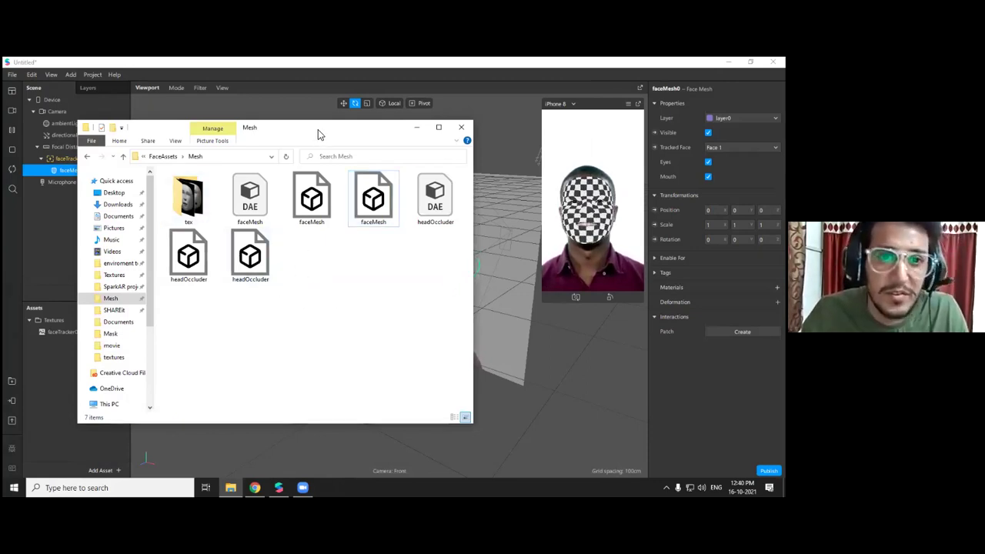
Examine the faceFeminine.jpg face texture from the tex folder, and put the image and folder window away
drag(318, 130, 340, 124)
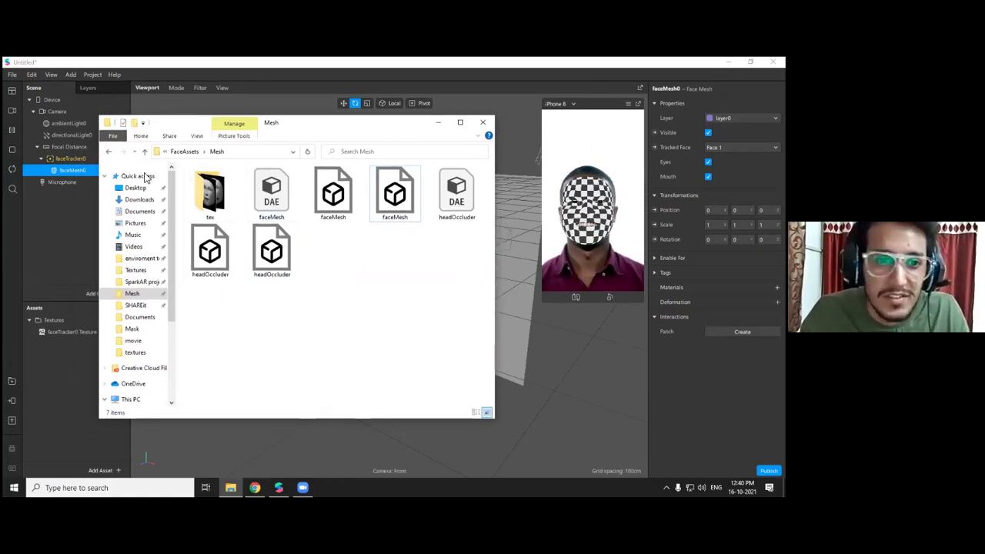
double_click(210, 193)
double_click(293, 203)
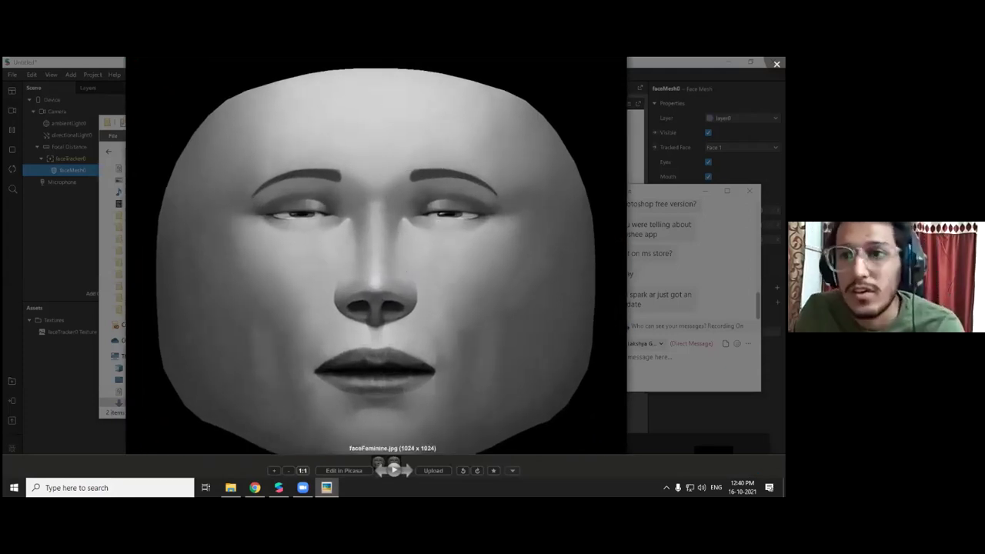
scroll(318, 254, down, 3)
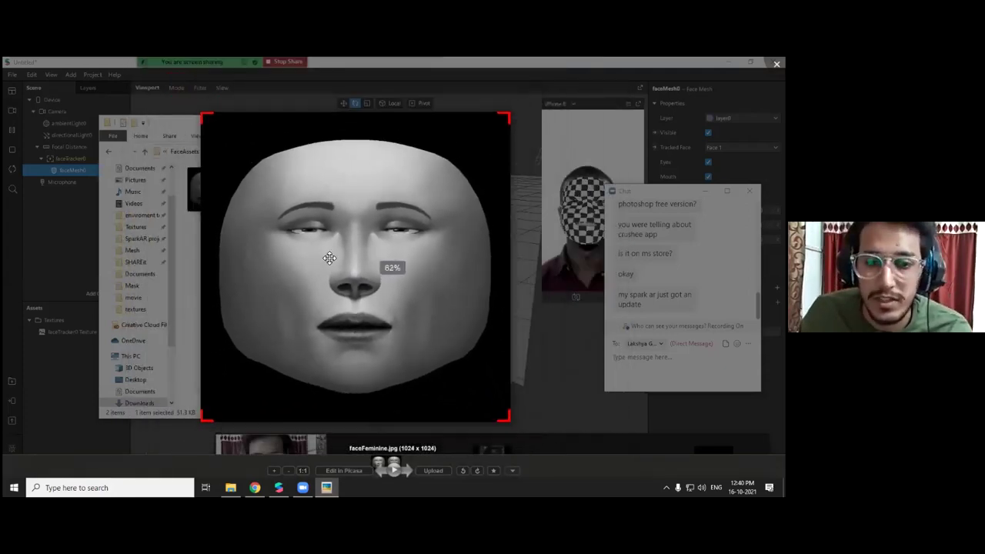
drag(329, 257, 369, 258)
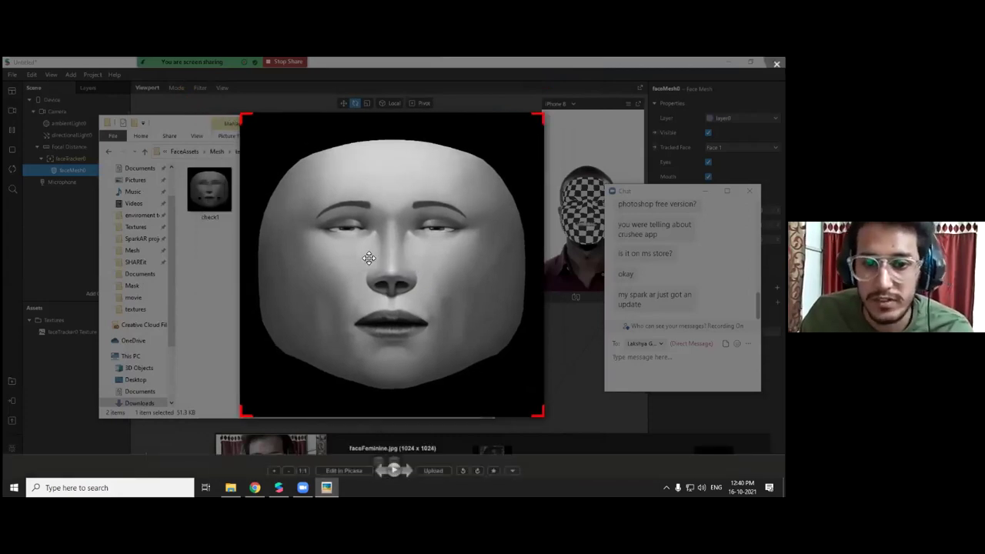
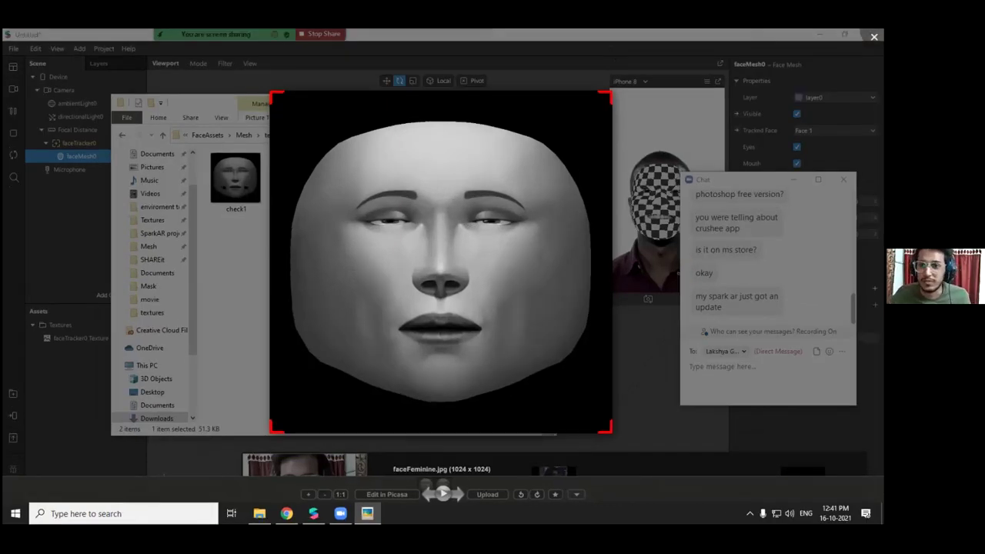
key(Escape)
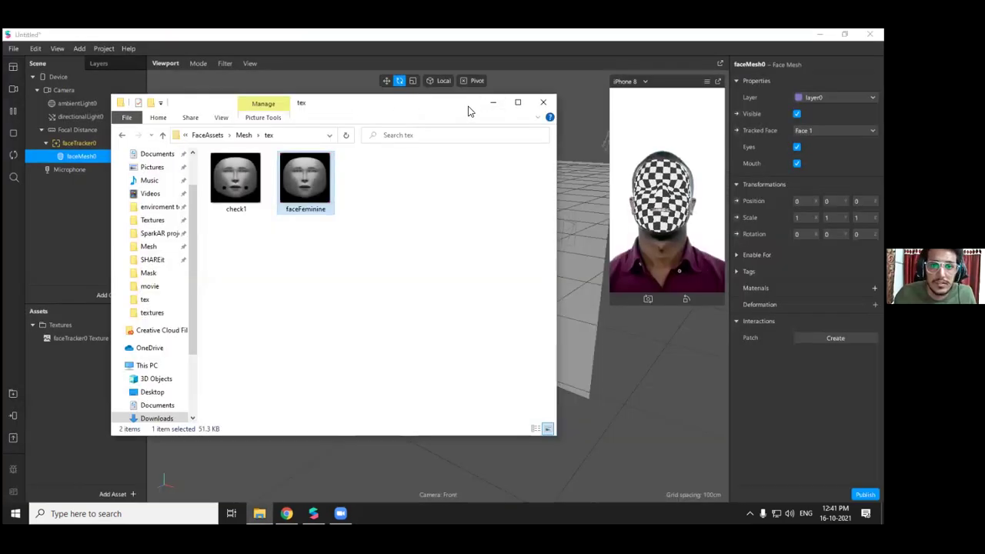
click(493, 103)
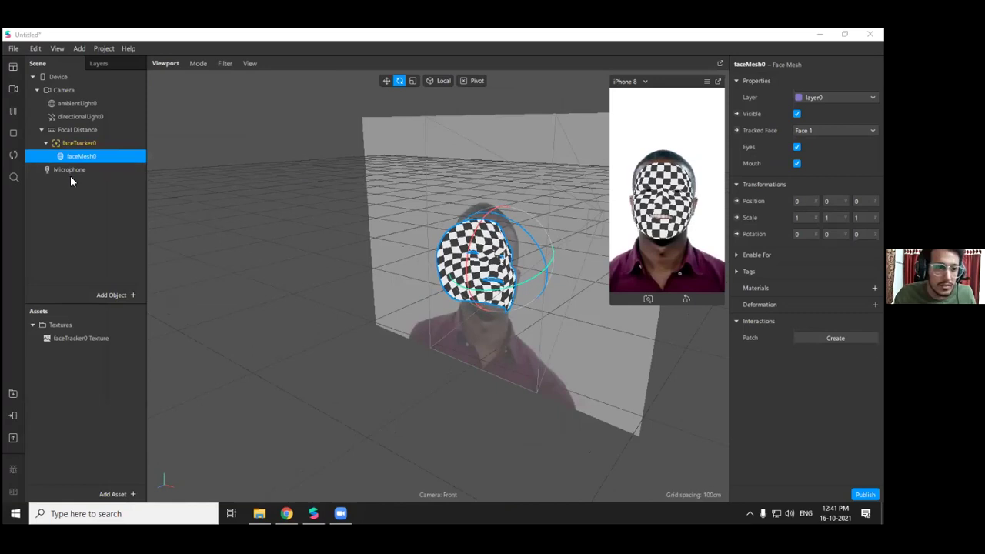
Delete faceTracker0 together with its face mesh from the scene
click(80, 143)
right_click(80, 143)
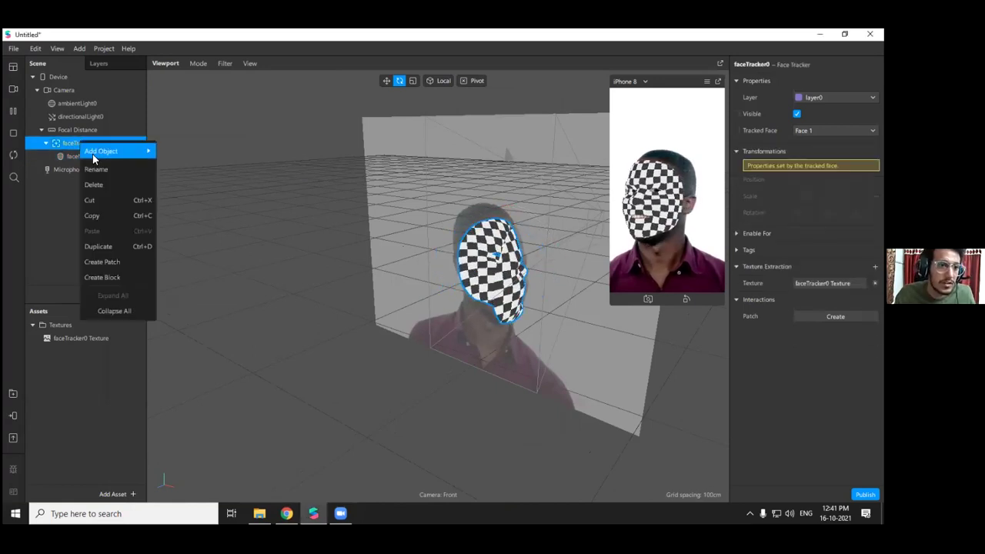
click(108, 185)
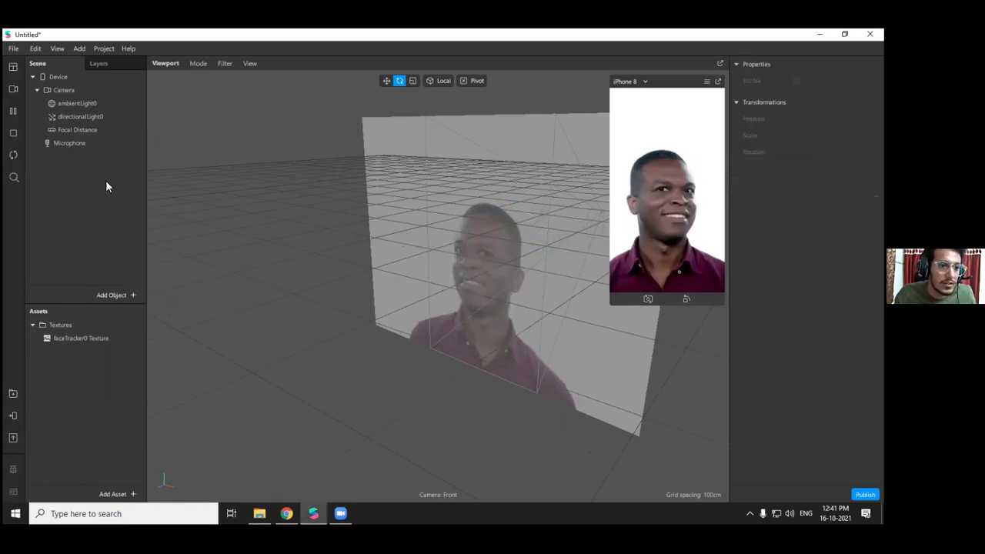
Add a 2D canvas to the scene
click(77, 49)
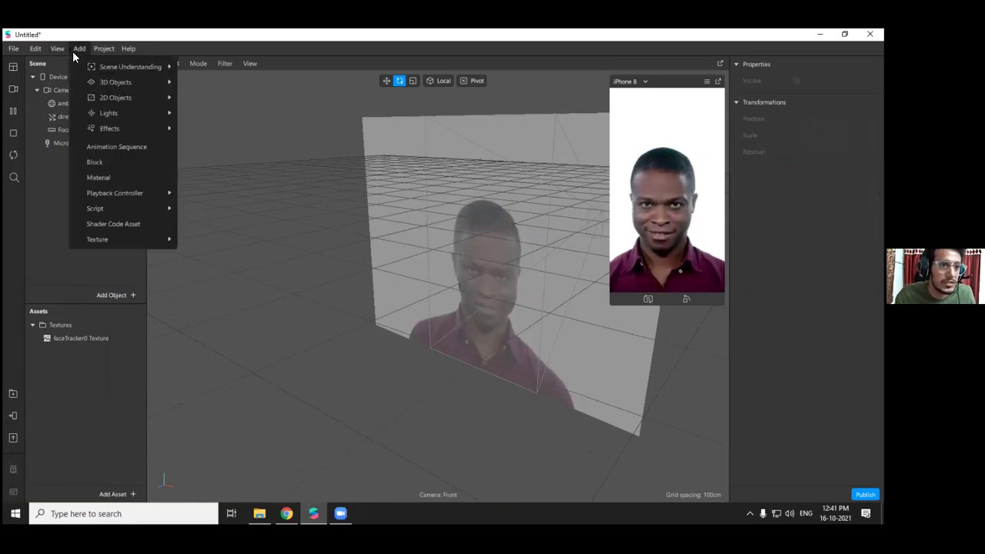
mouse_move(111, 98)
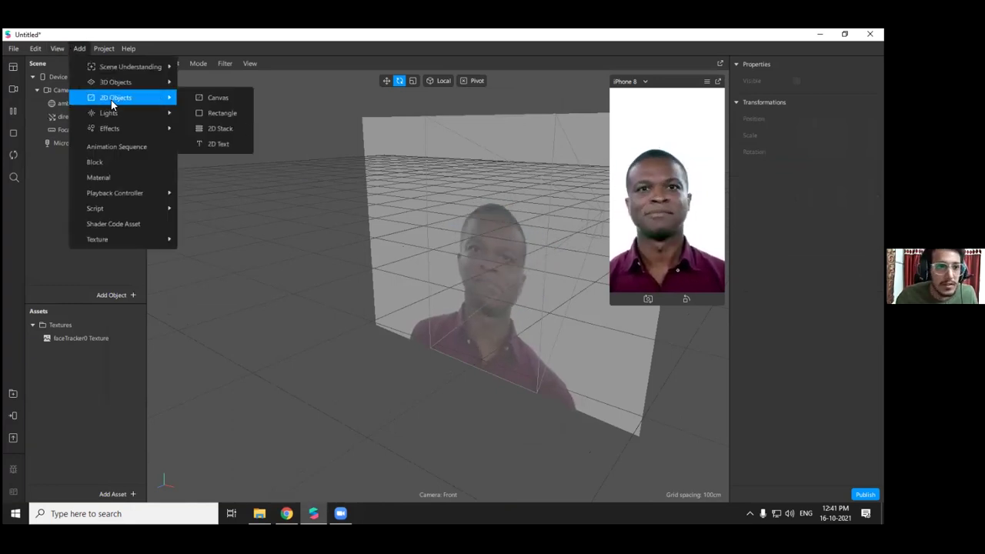
click(220, 97)
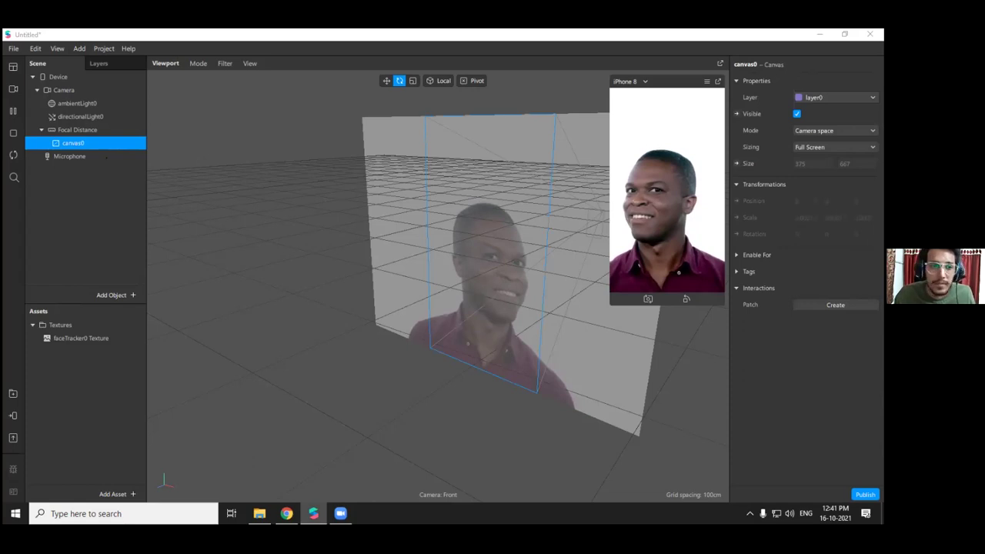
right_click(59, 146)
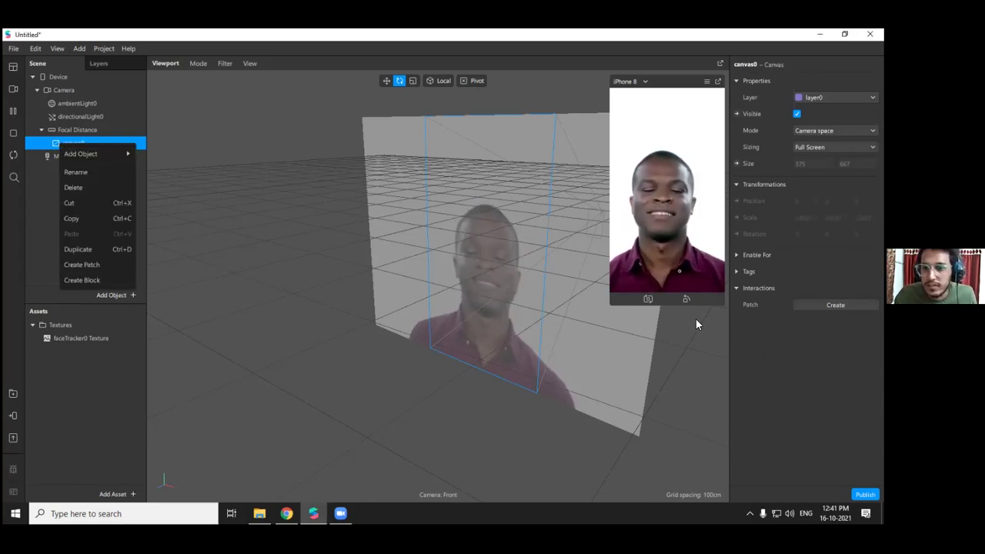
Try World space mode with a rotation on the canvas, and restore its Camera space mode
click(835, 131)
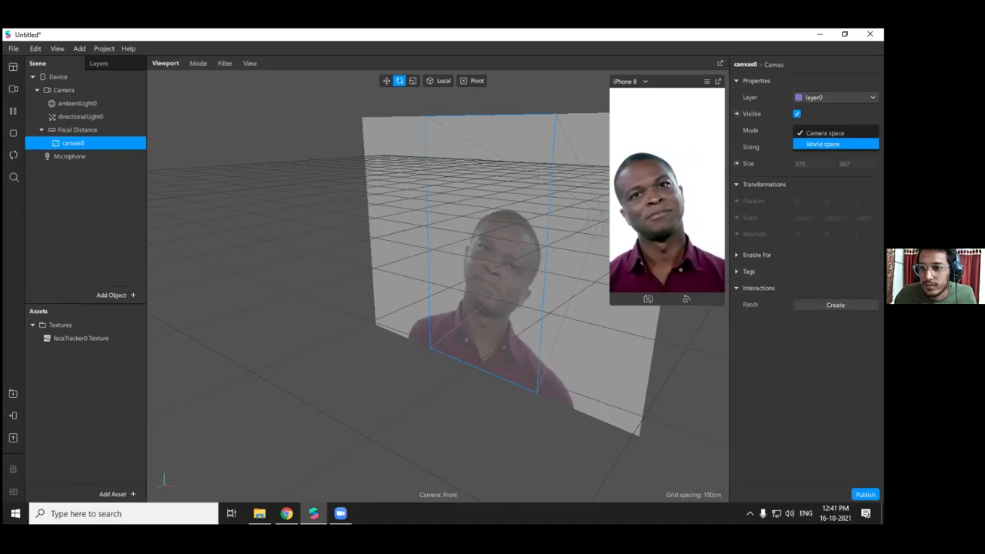
click(823, 144)
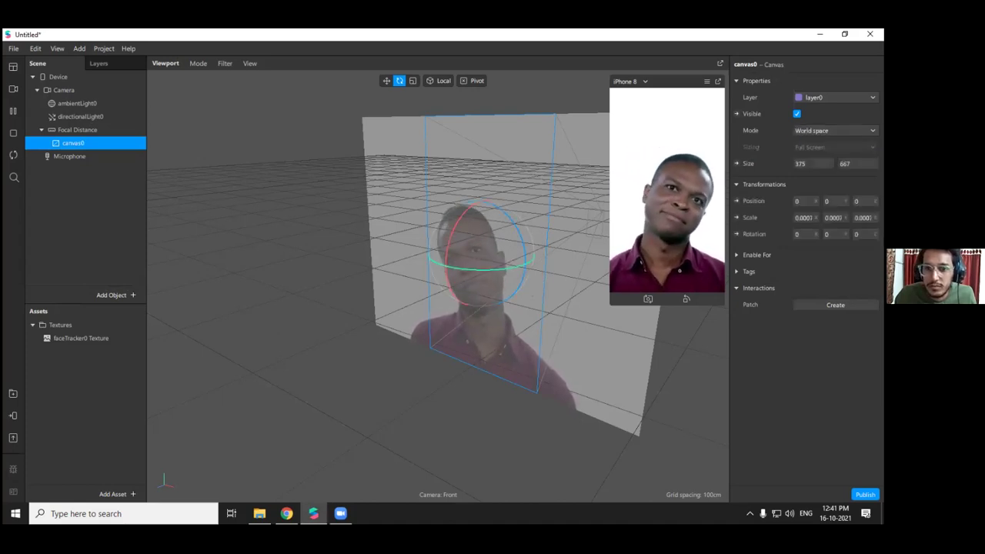
drag(469, 271, 515, 295)
key(ctrl+z)
click(675, 191)
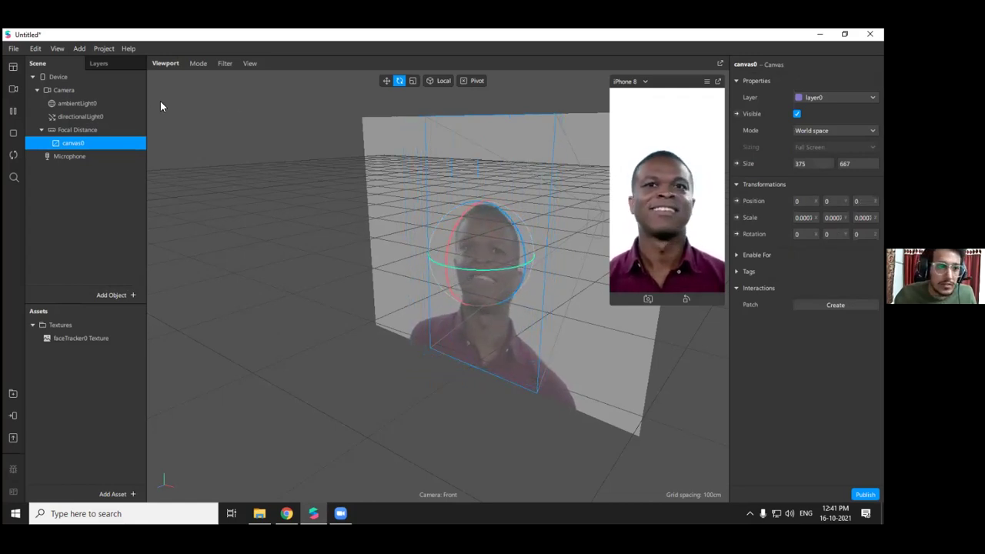
click(831, 130)
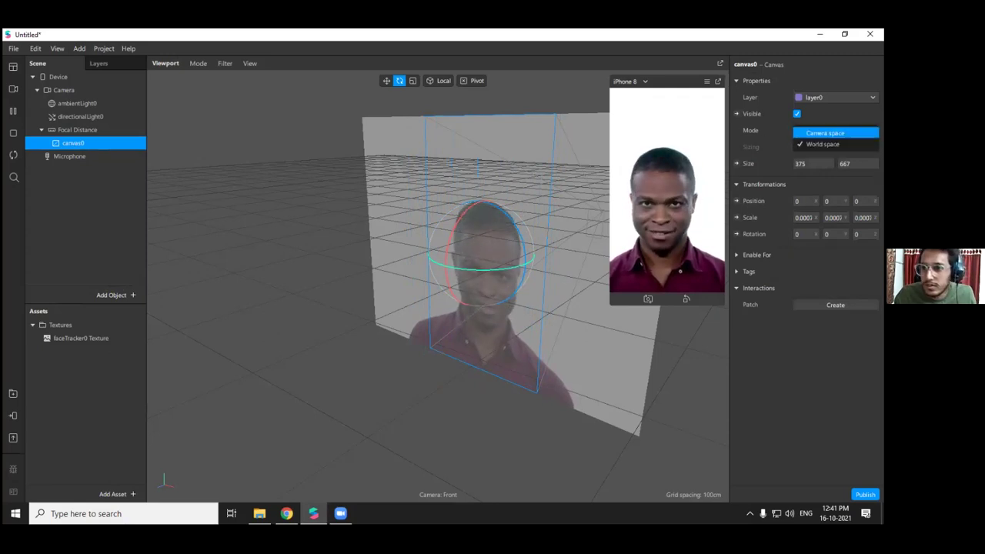
click(825, 133)
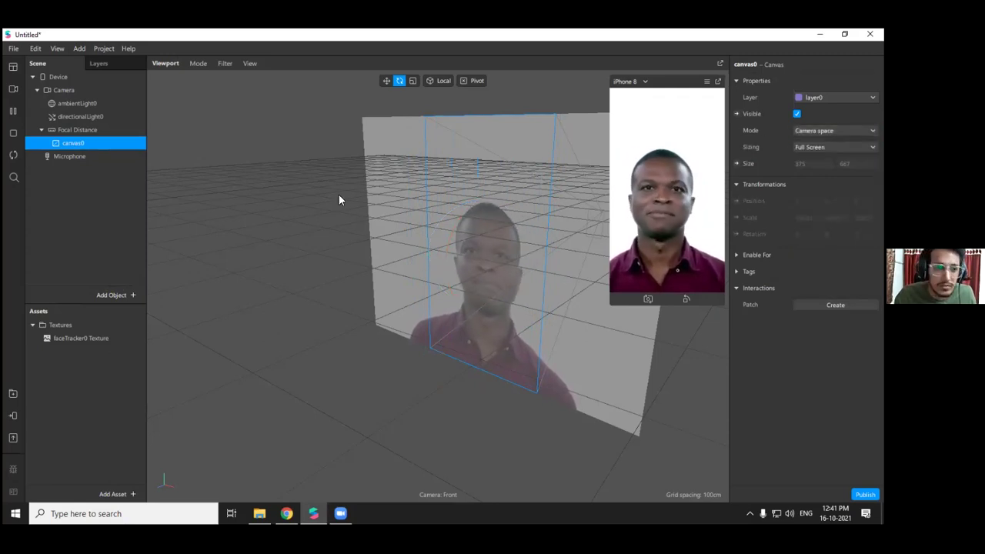
Add a rectangle as a child of canvas0
right_click(71, 145)
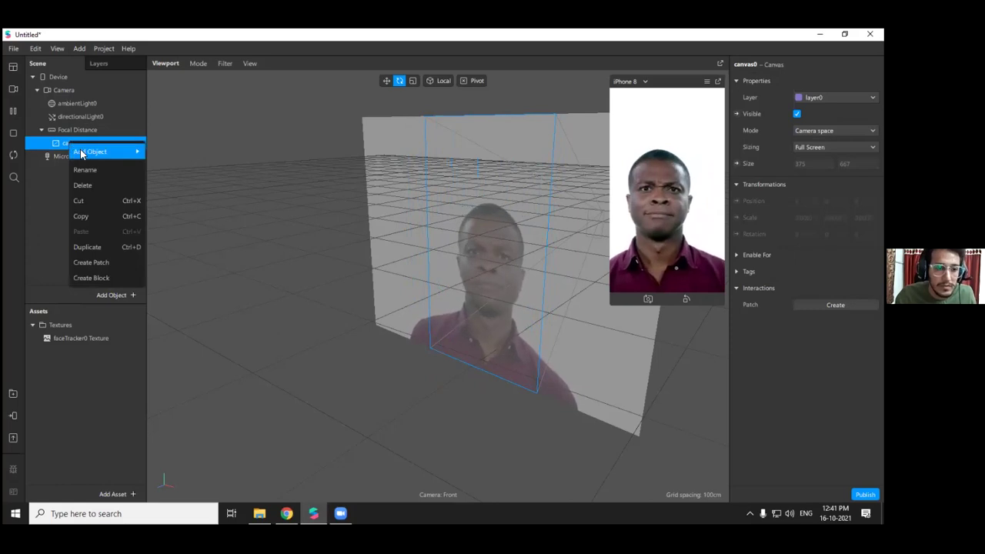
mouse_move(135, 151)
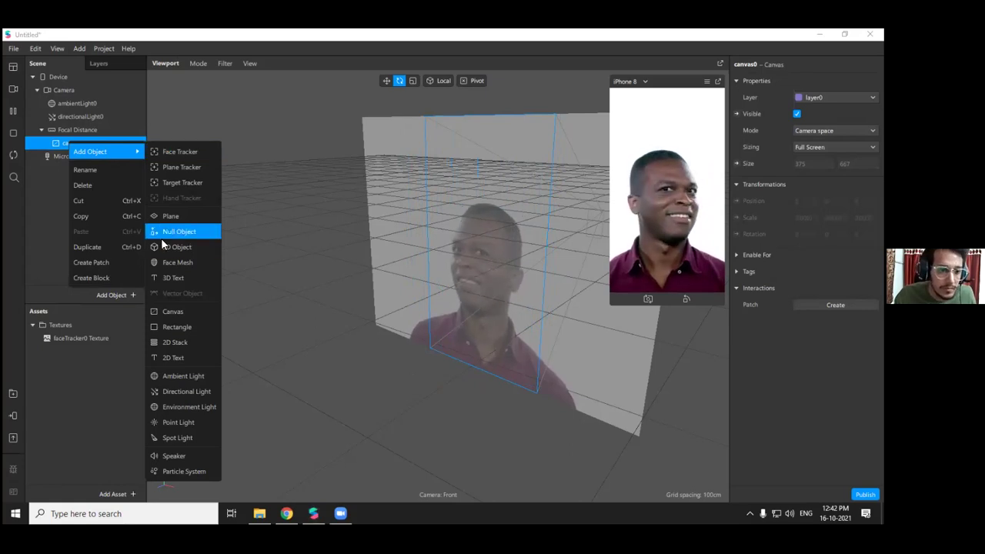
click(168, 331)
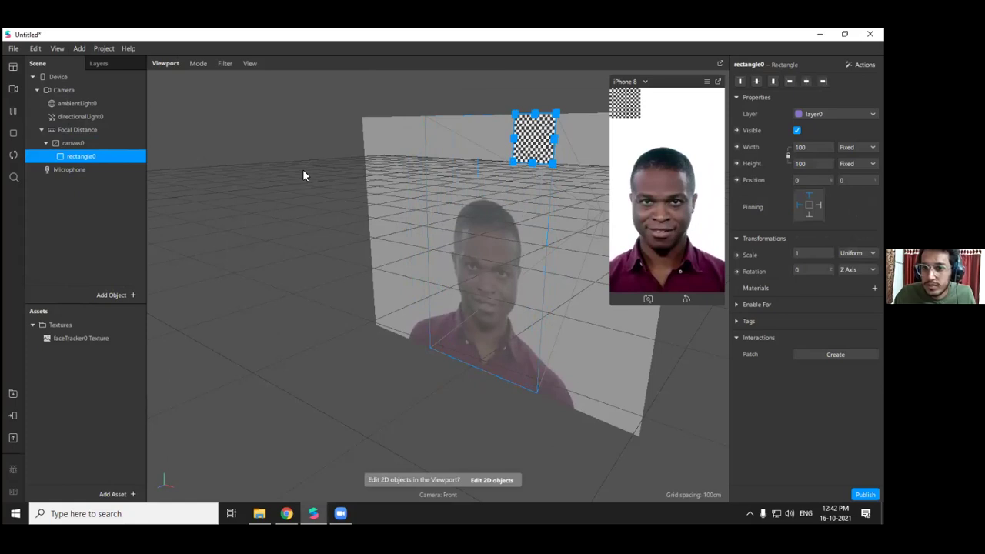
Set the rectangle's width and height to 100 Relative so that it fills the whole canvas
click(802, 147)
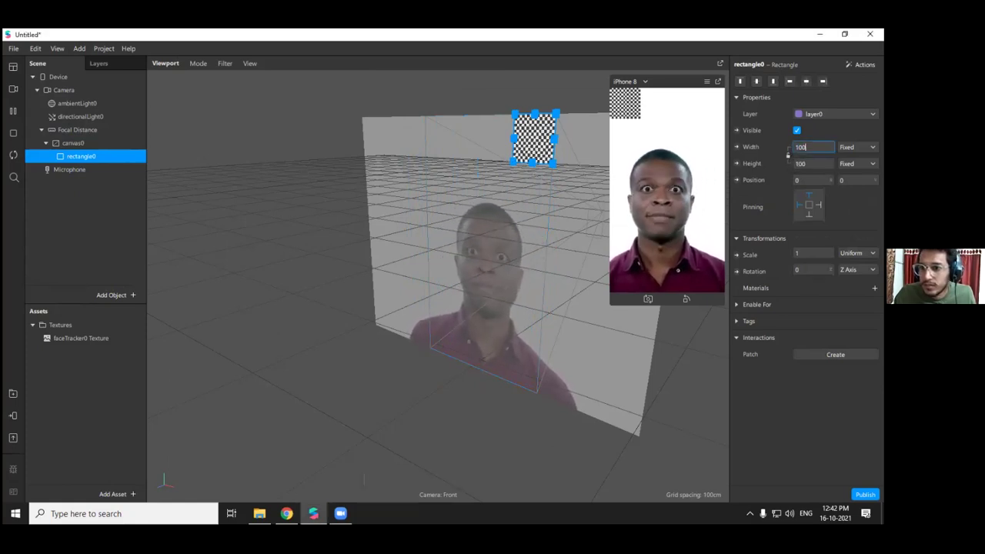
click(788, 156)
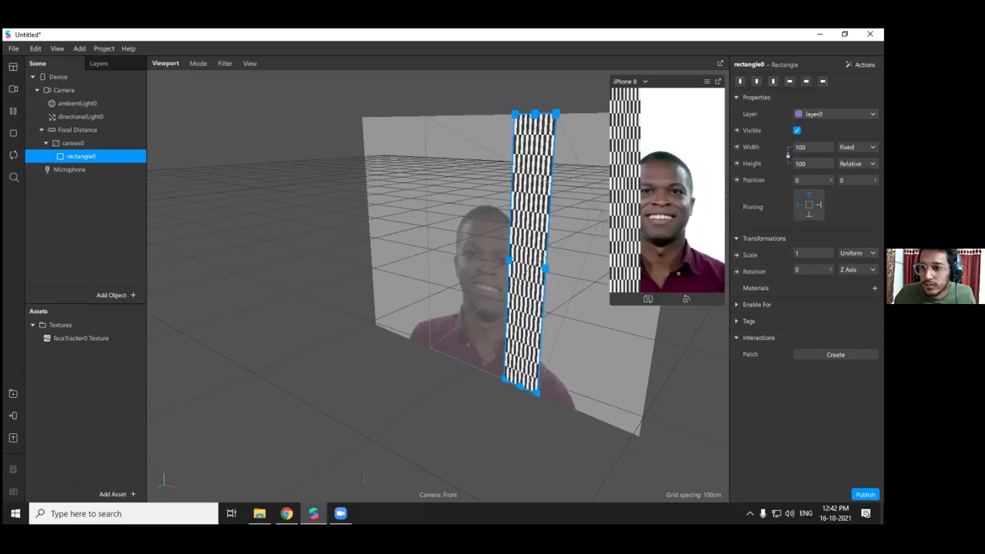
click(805, 164)
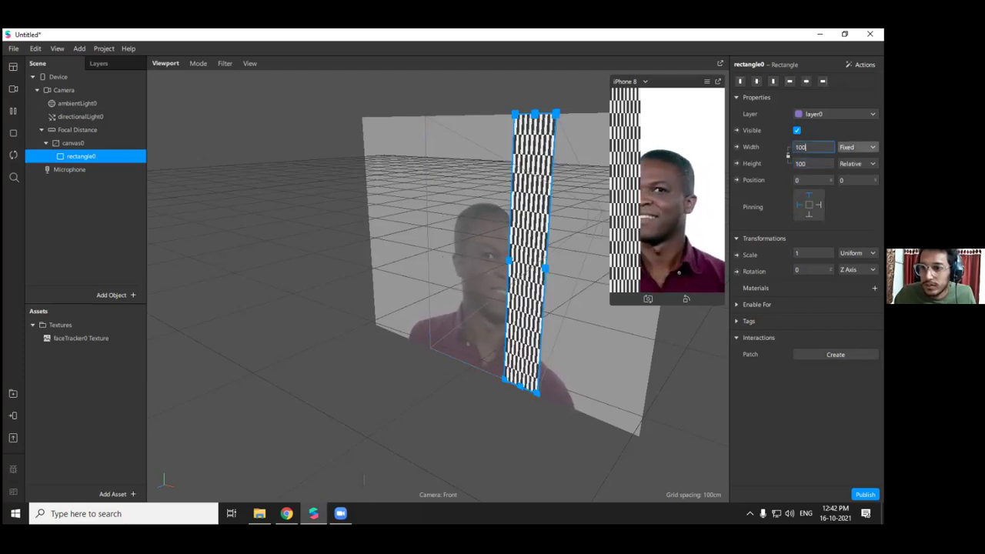
double_click(802, 147)
click(807, 164)
click(807, 147)
click(857, 147)
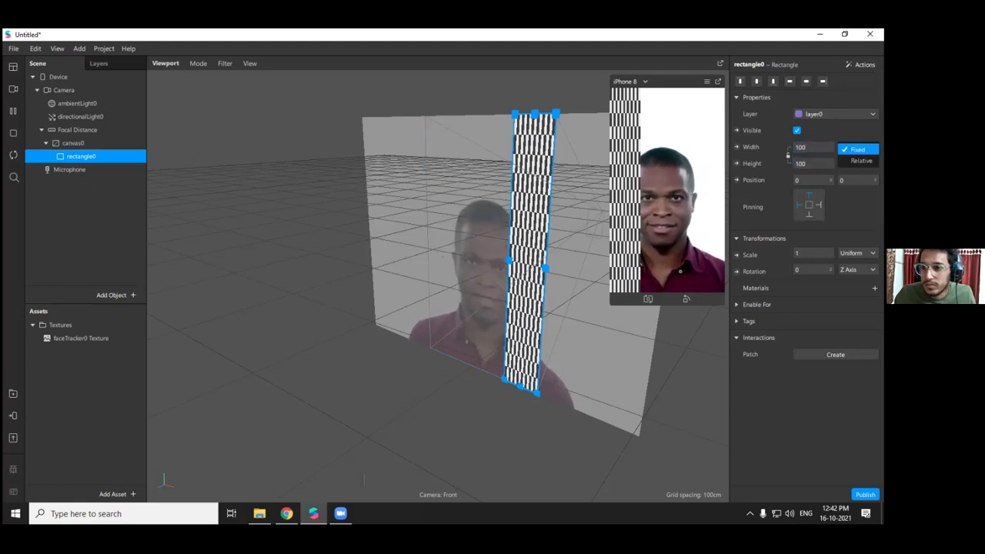
click(862, 161)
double_click(808, 147)
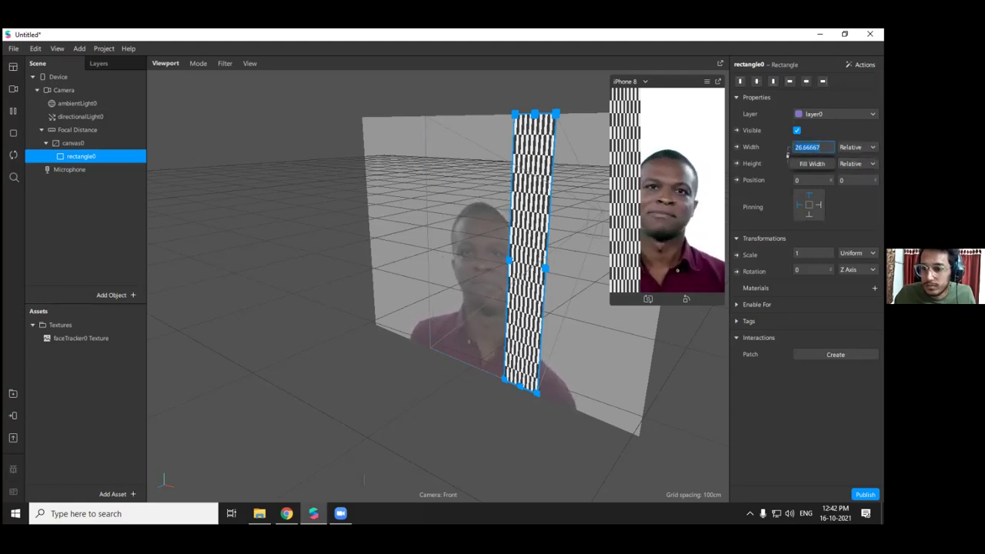
text(100)
key(Return)
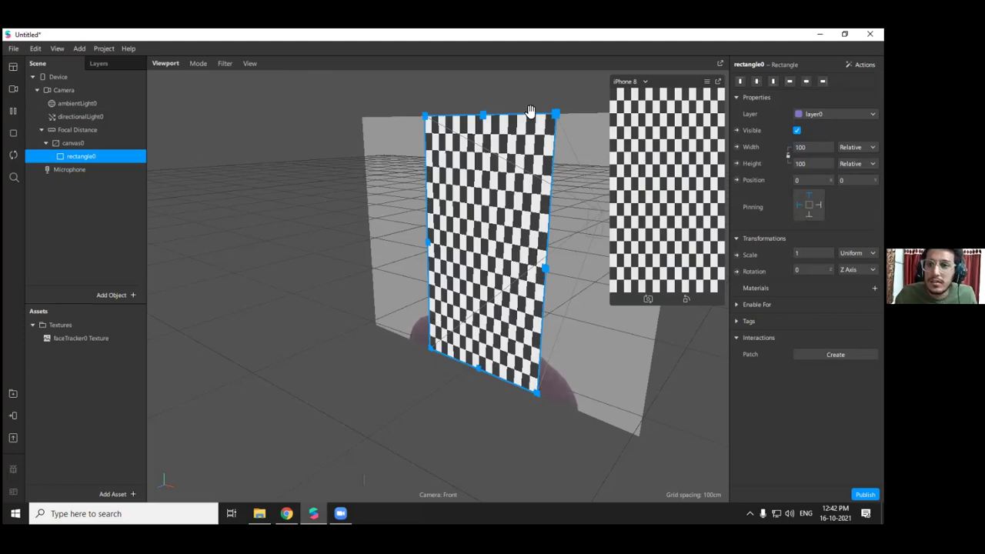
Switch the preview to Resizable Window and try different window proportions to test the rectangle's relative sizing
click(629, 81)
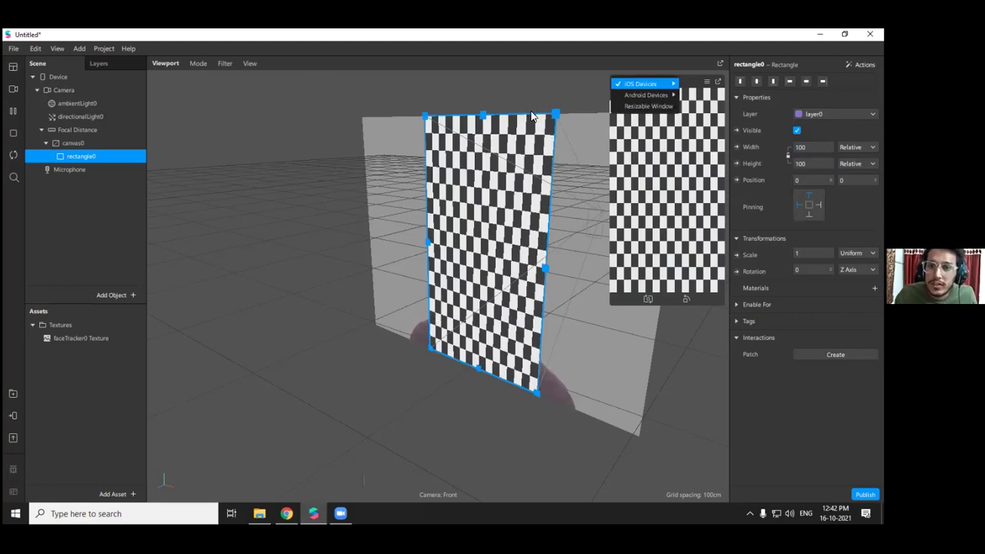
click(640, 106)
drag(611, 305, 578, 77)
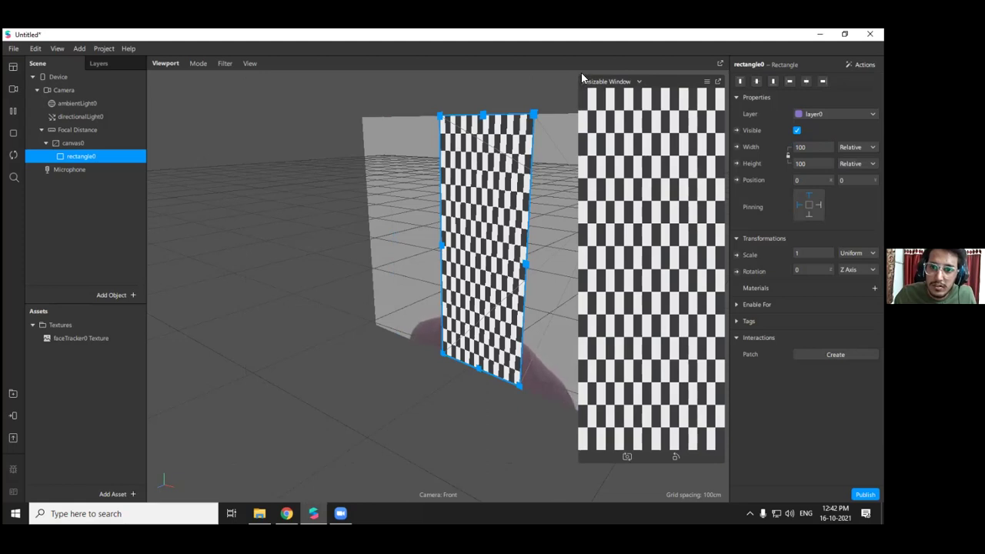
drag(672, 83, 554, 44)
drag(460, 424, 465, 252)
drag(563, 43, 653, 108)
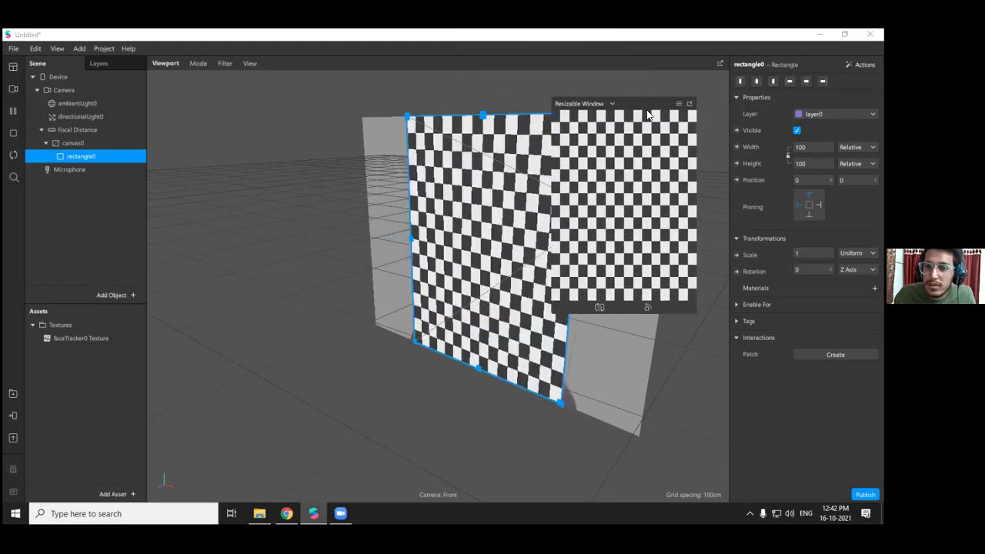
click(690, 105)
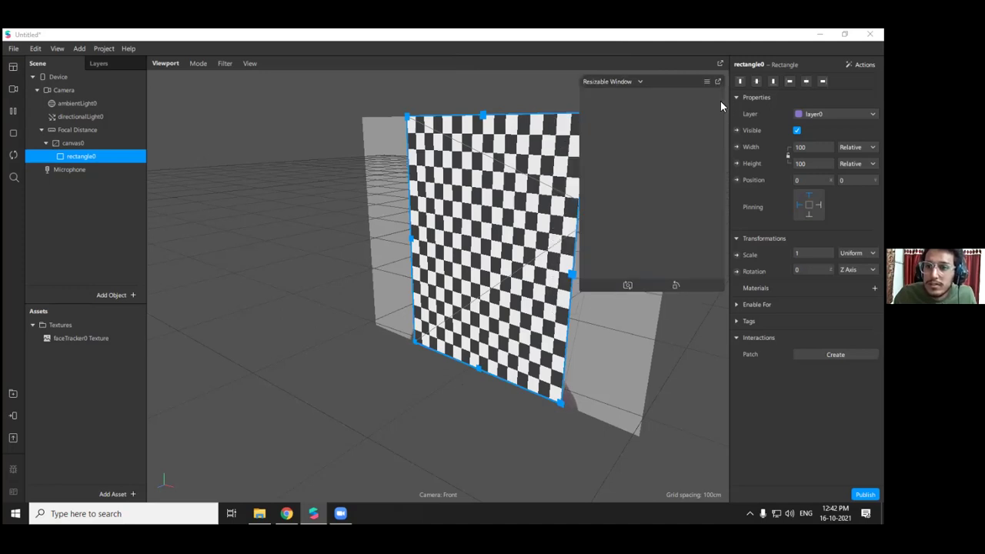
Return the preview device to iPhone 8 and reduce the preview's size
mouse_move(631, 87)
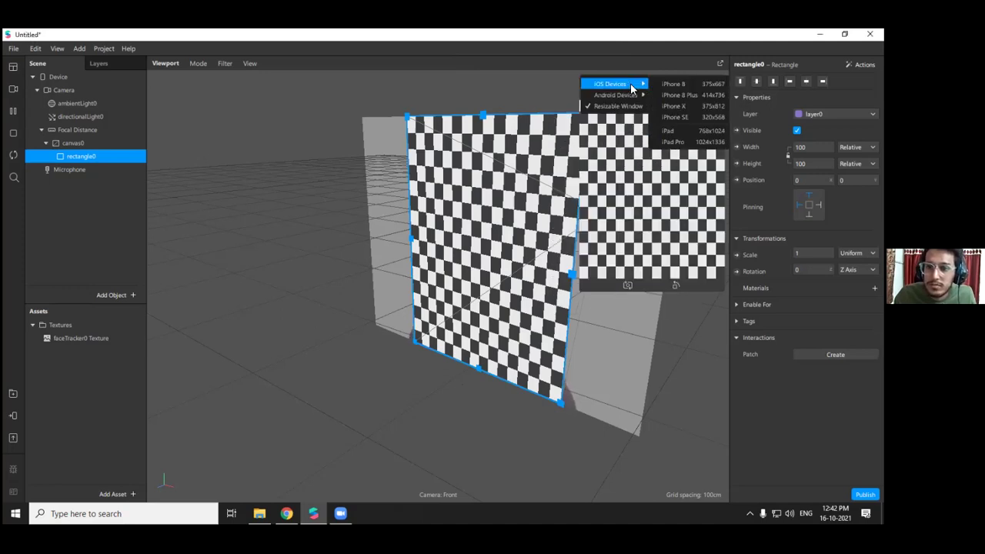
click(674, 84)
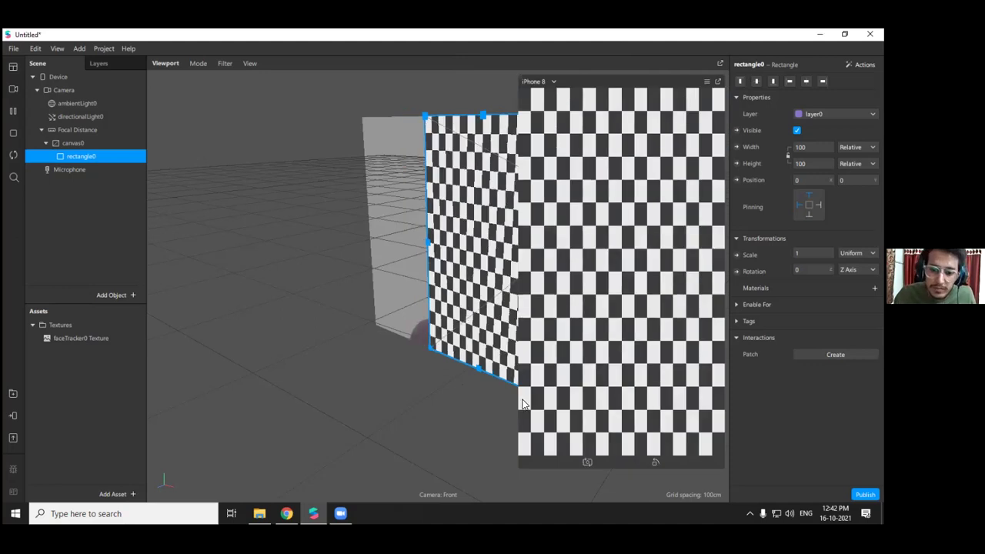
drag(517, 413, 591, 328)
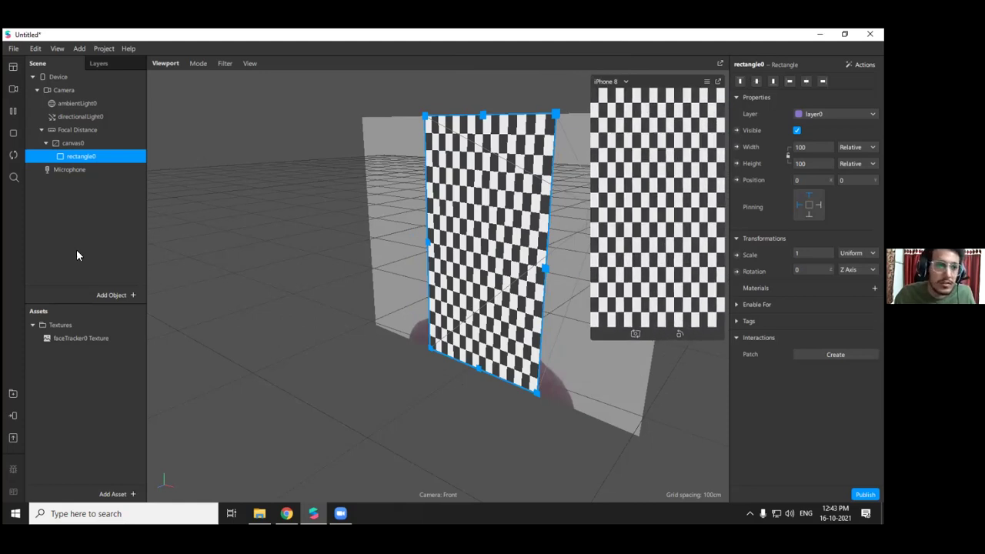
Add a texture extraction to the Camera and select the extracted camera texture among the assets
click(105, 90)
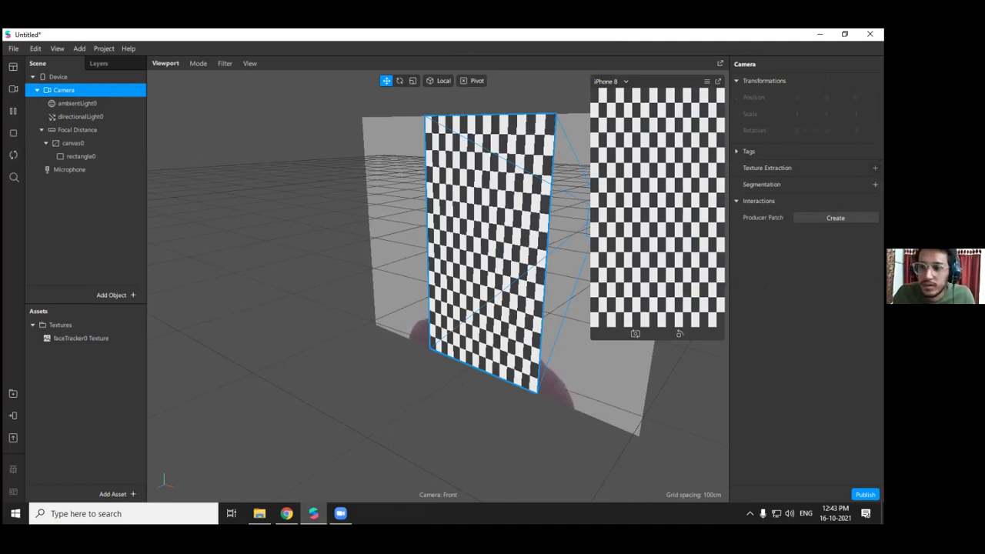
click(875, 167)
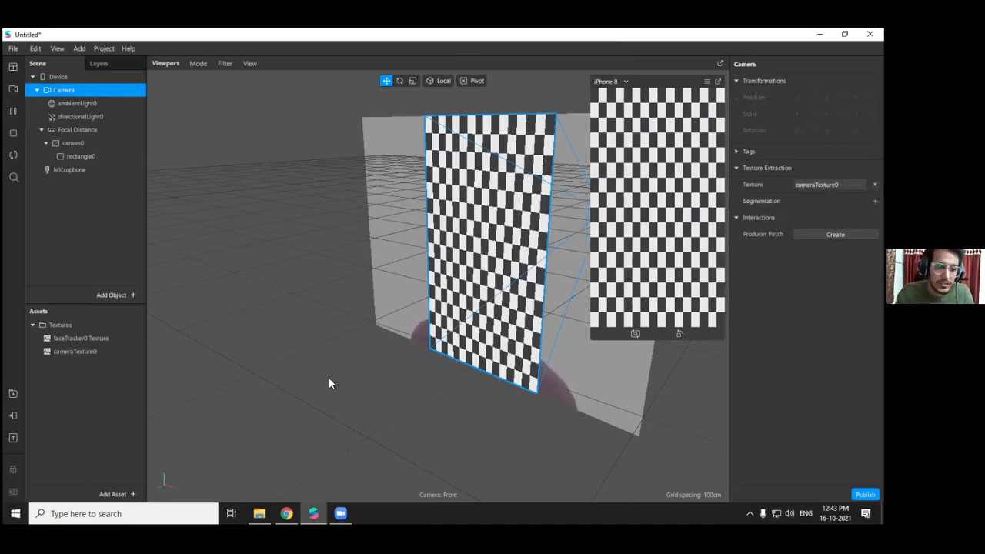
click(66, 351)
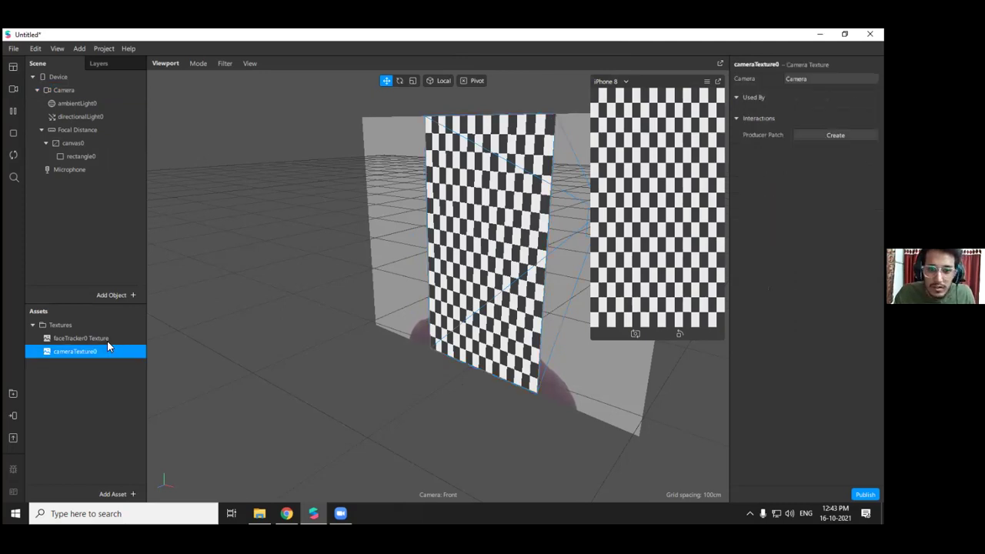
Give the rectangle a new material and set its shader type to Flat
click(60, 155)
click(875, 288)
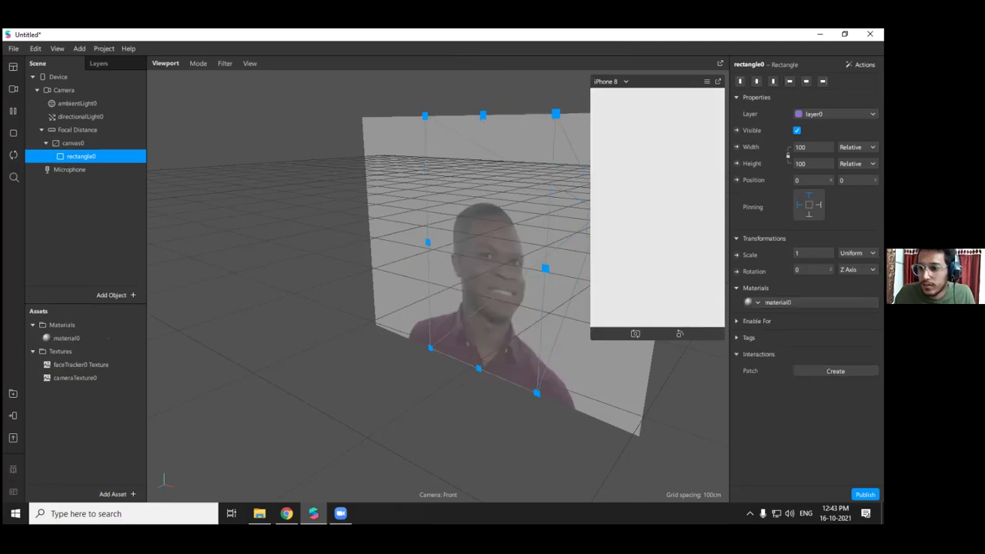
click(808, 303)
click(829, 81)
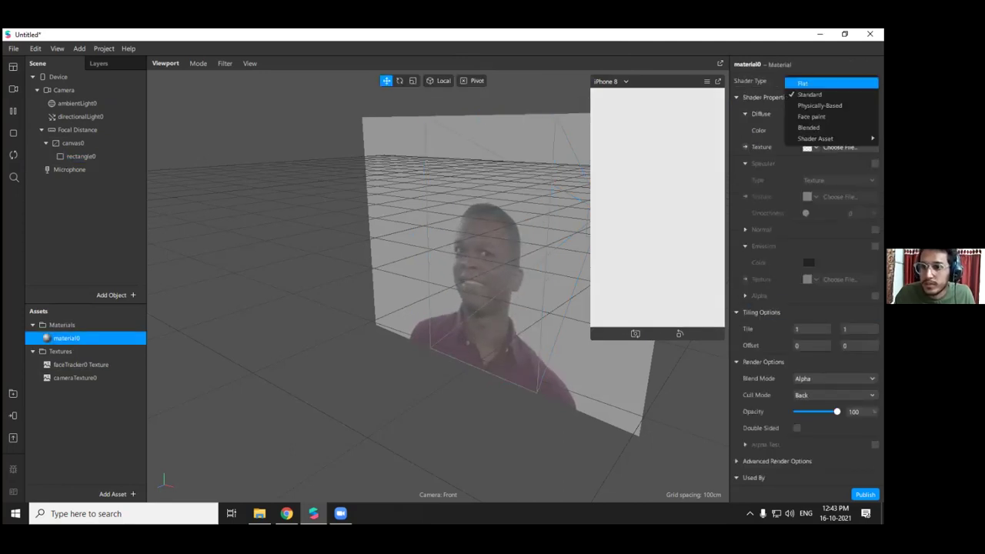
click(828, 84)
Turn off Use Depth Test and Write to Depth in the material's advanced render options
click(736, 345)
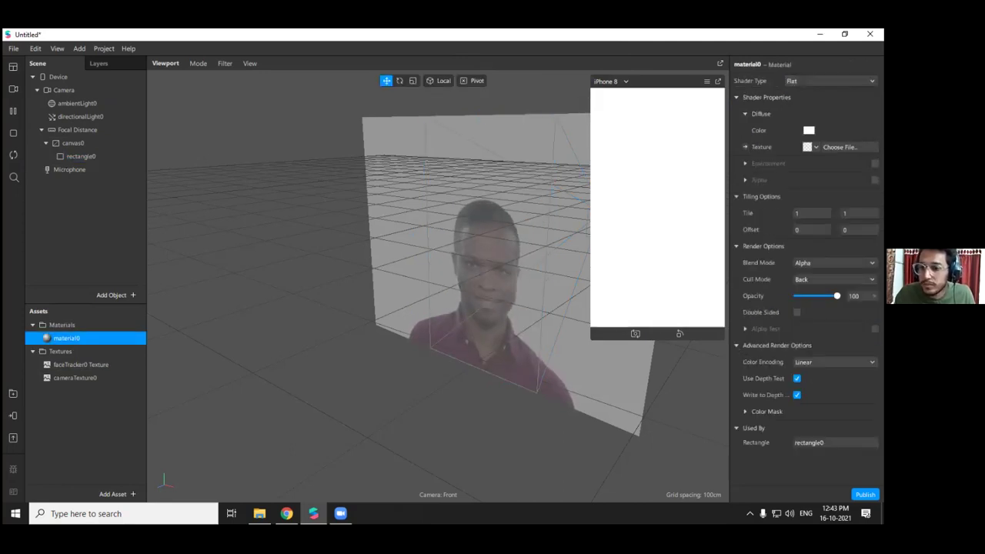
click(797, 378)
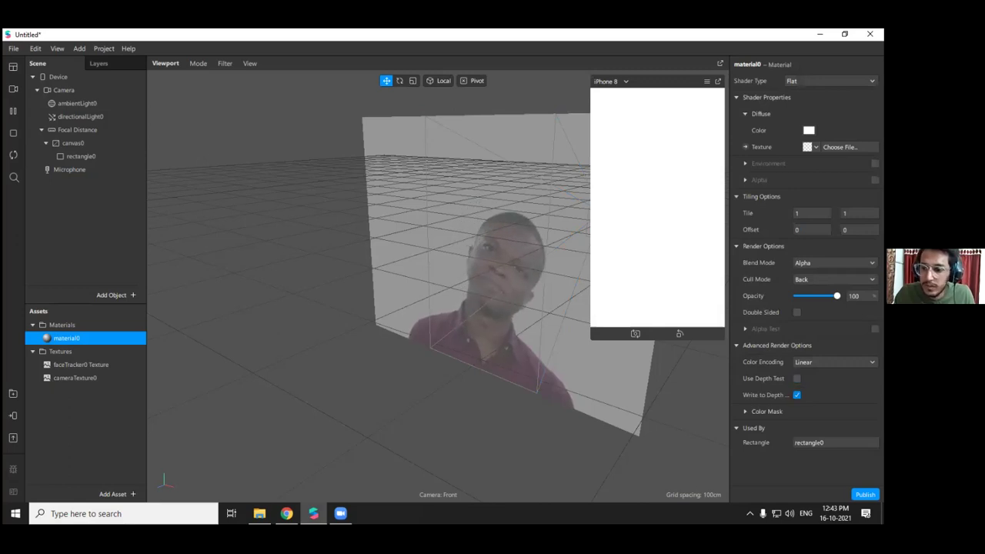
click(797, 395)
Create a patch for the material's diffuse texture and delete the leftover animation patches from the Patch Editor
click(745, 146)
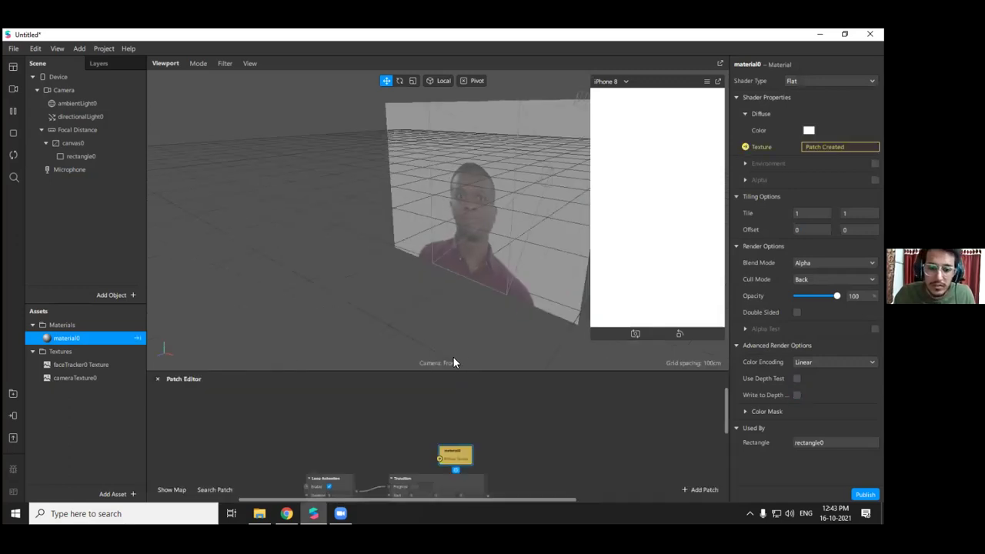
drag(451, 372, 464, 221)
drag(504, 391, 347, 338)
key(Delete)
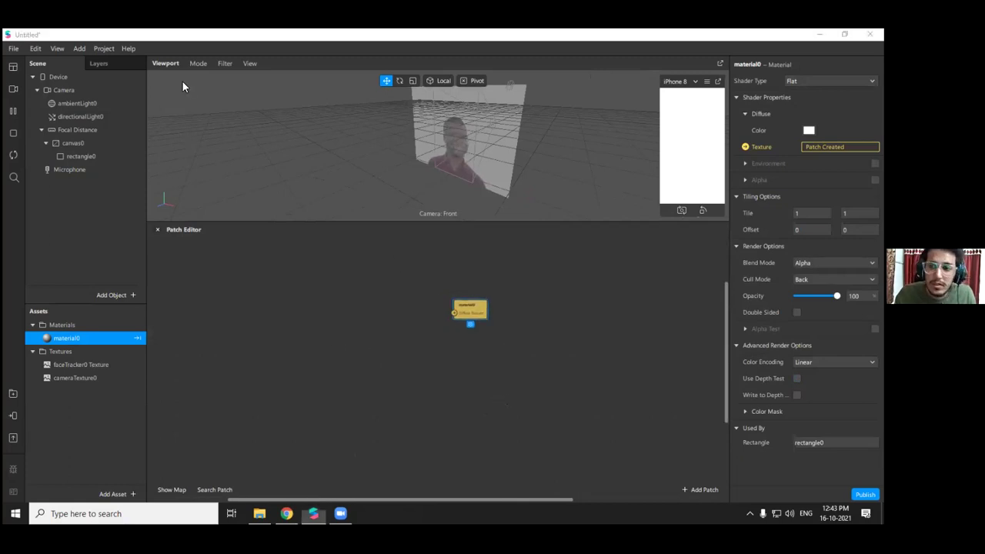
Delete the material0 patch and reduce the height of the Patch Editor
click(473, 313)
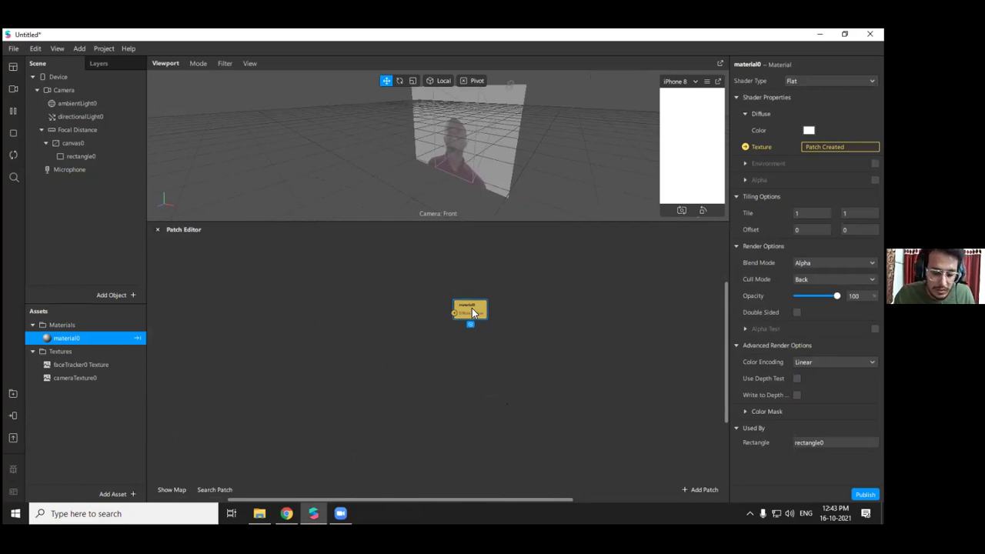
key(Delete)
drag(440, 222, 434, 348)
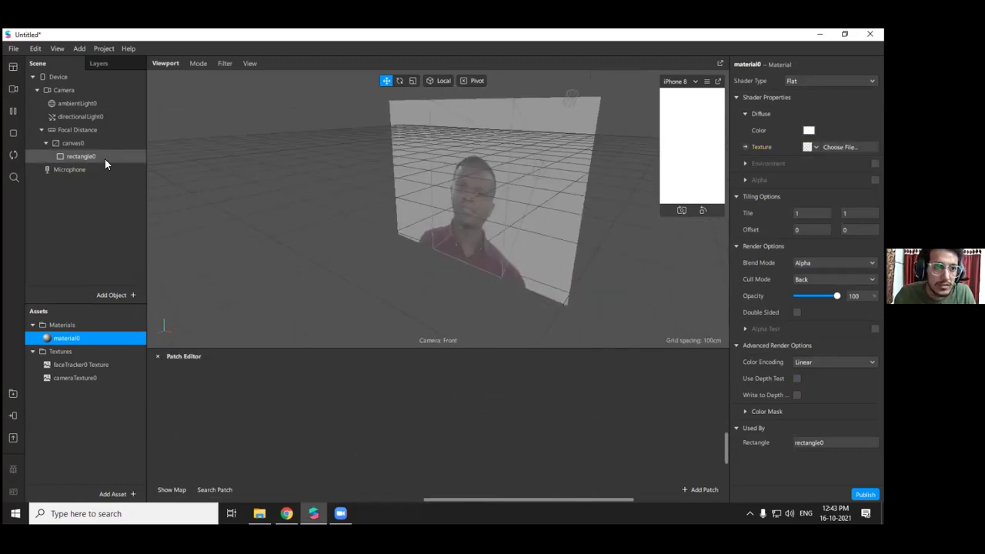
Assign cameraTexture0 as material0's diffuse texture and enlarge the iPhone 8 preview
click(812, 146)
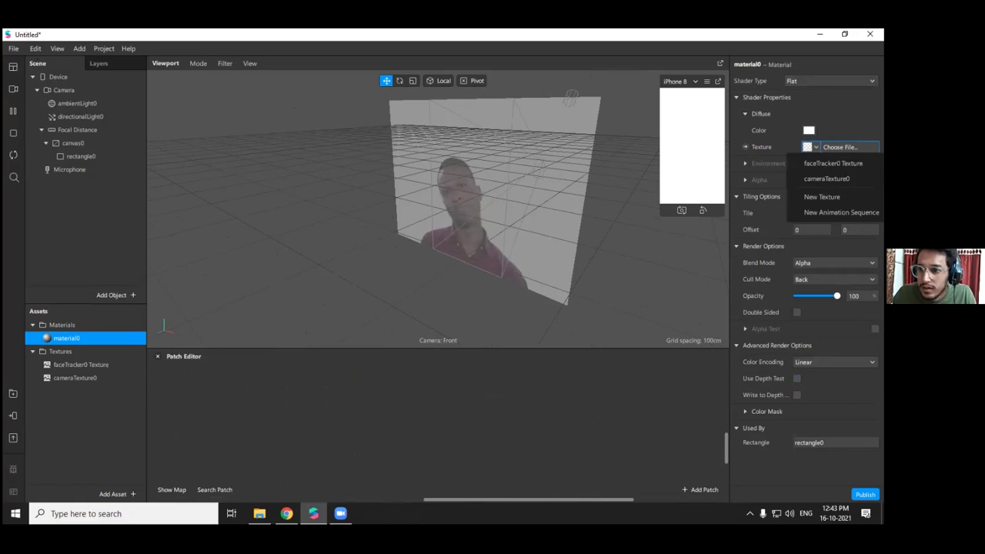
click(827, 179)
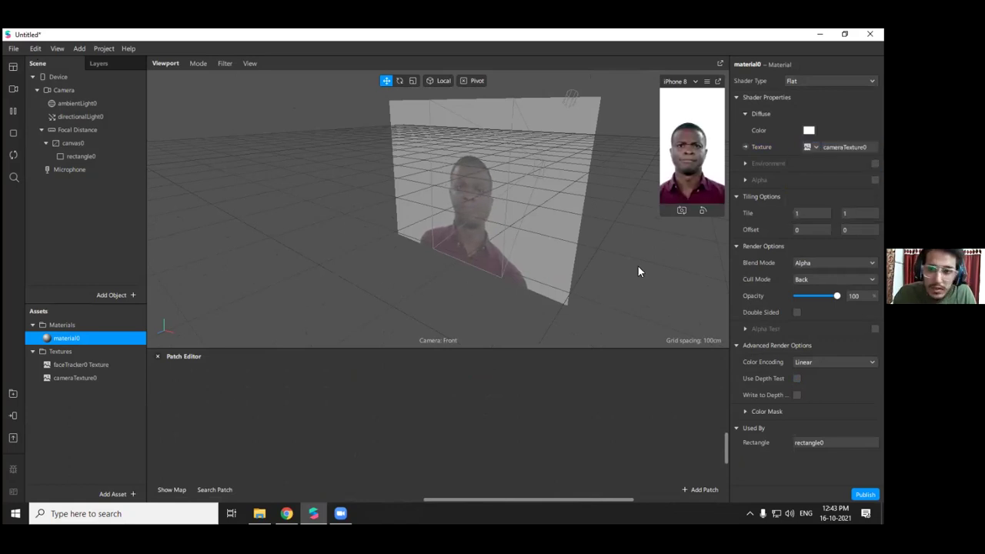
drag(660, 213, 564, 347)
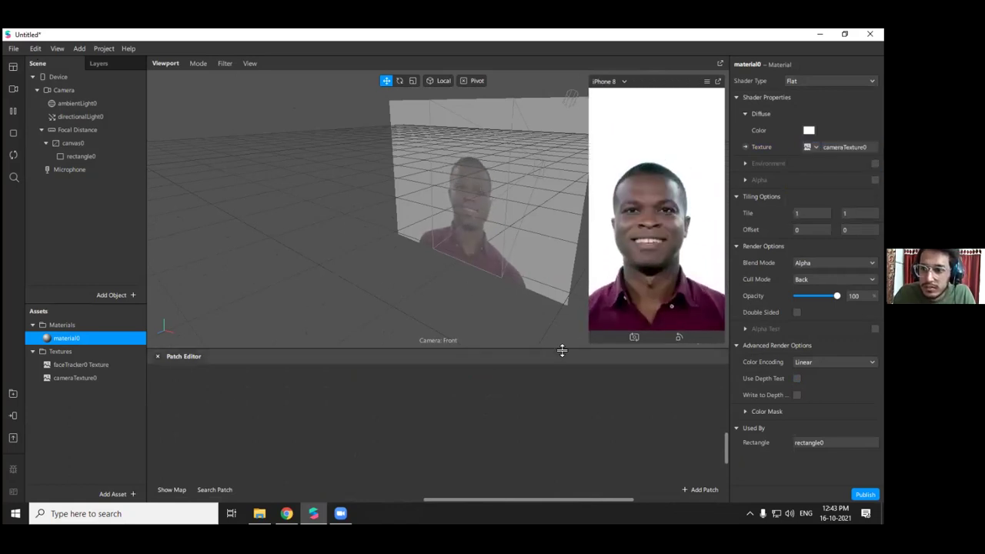
drag(487, 350, 492, 442)
drag(588, 345, 537, 437)
Delete the unused faceTracker0 Texture from the assets and select the rectangle to check its material
click(85, 377)
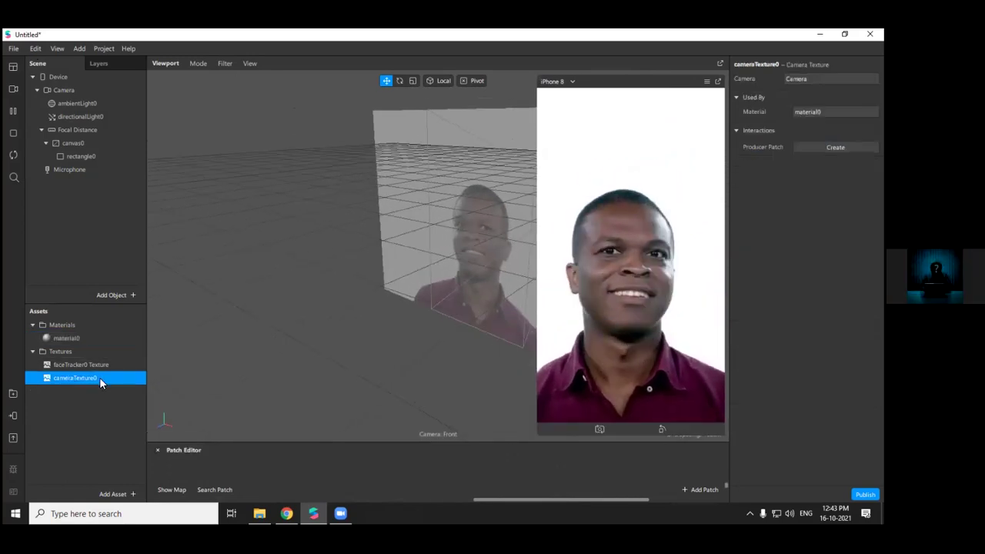
click(77, 365)
key(Delete)
double_click(72, 338)
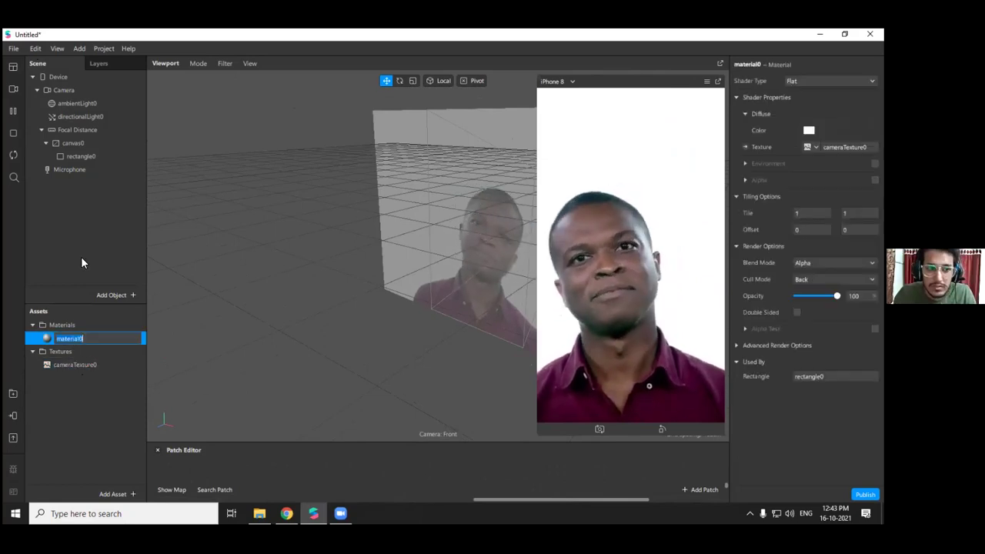
click(73, 156)
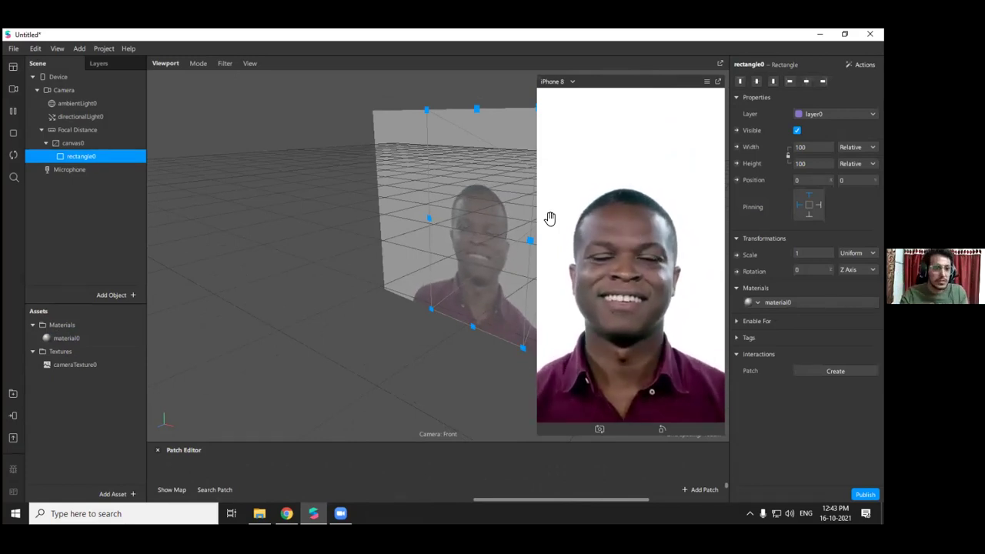
Add a Person segmentation to the Camera
click(86, 91)
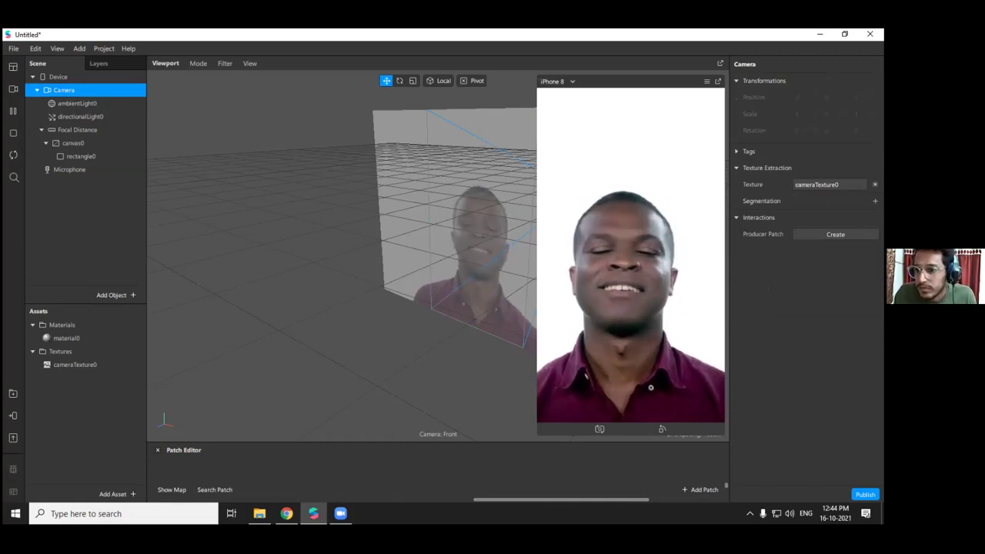
click(876, 201)
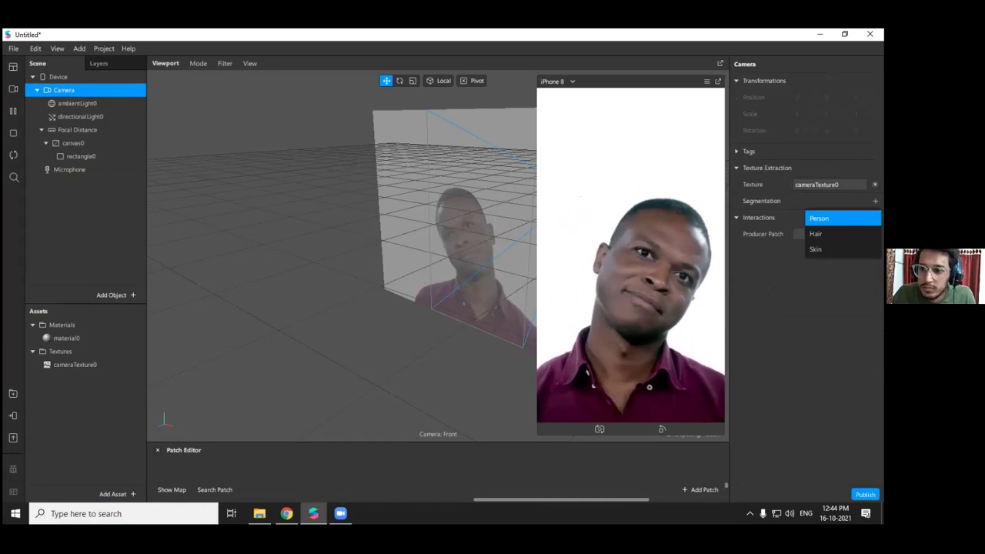
click(819, 218)
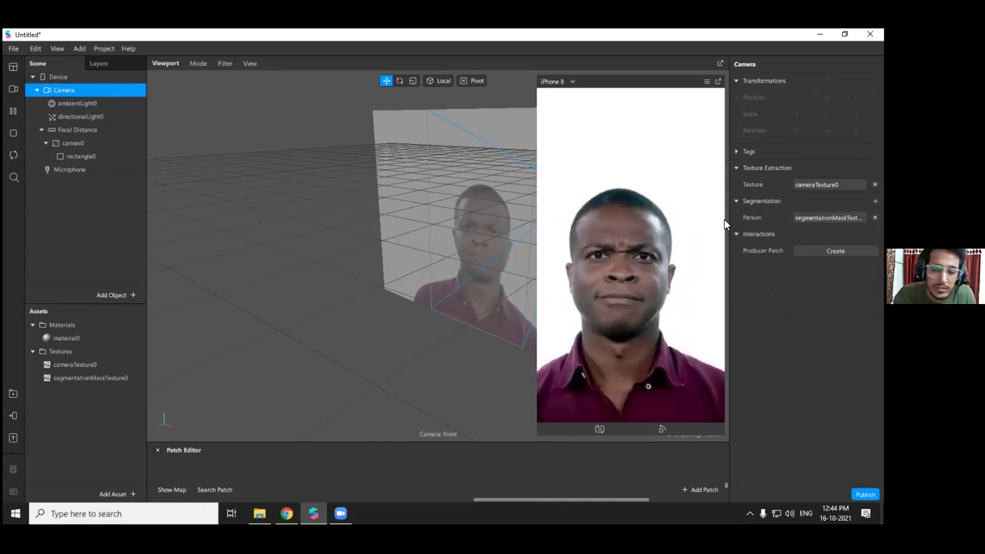
Enable Alpha on material0 and assign segmentationMaskTexture0 as its alpha texture
click(78, 338)
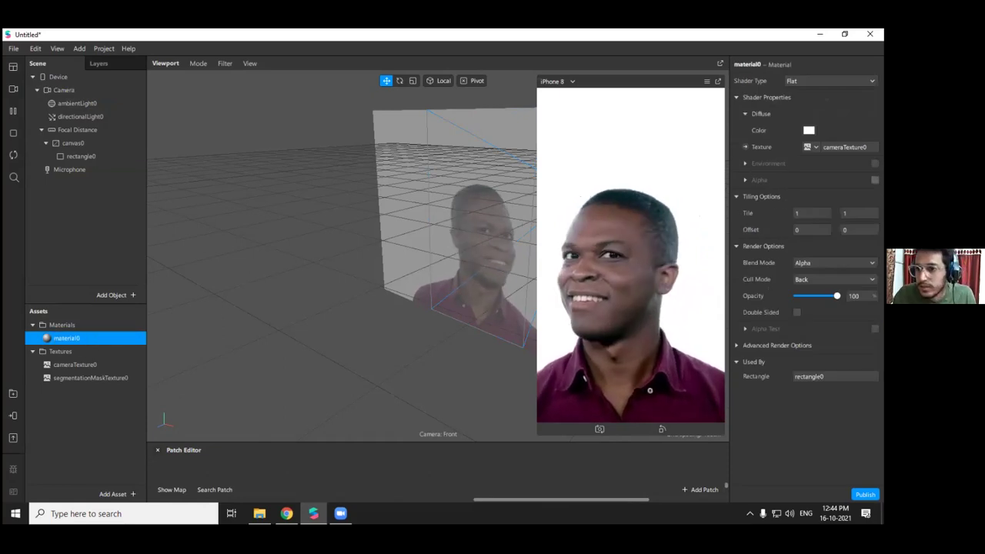
click(875, 180)
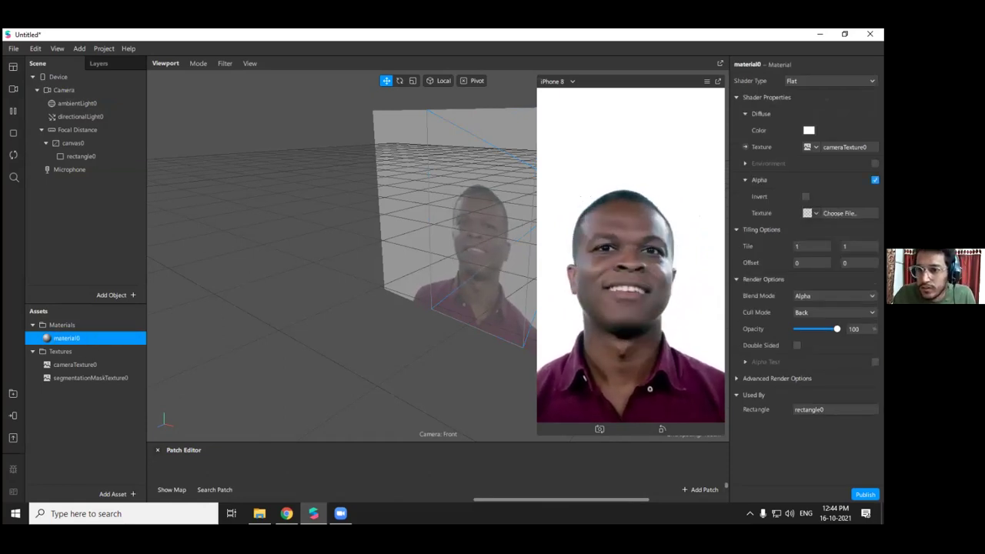
click(839, 213)
click(839, 245)
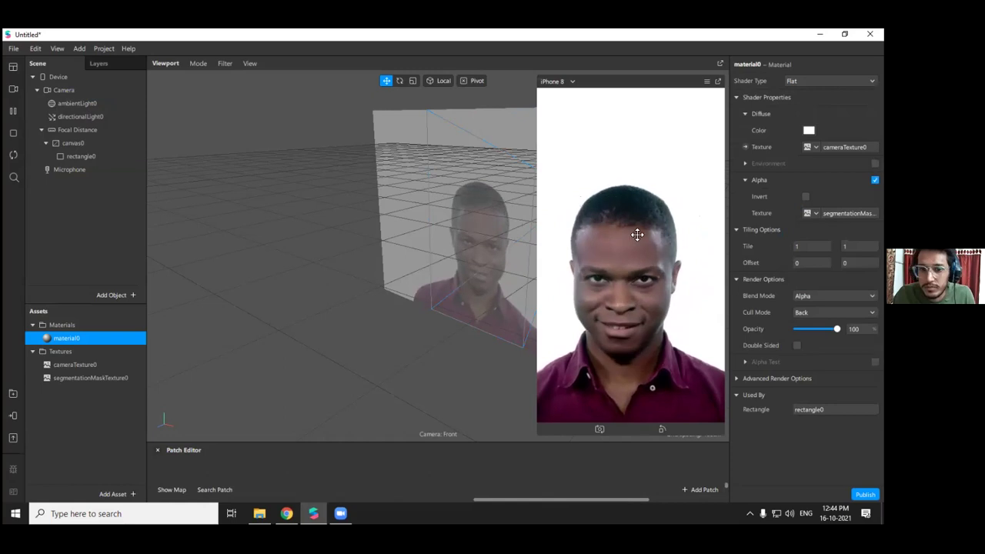
Switch the simulation video to the woman in the pink sweater and check material0's alpha mask with Invert on and off
click(13, 89)
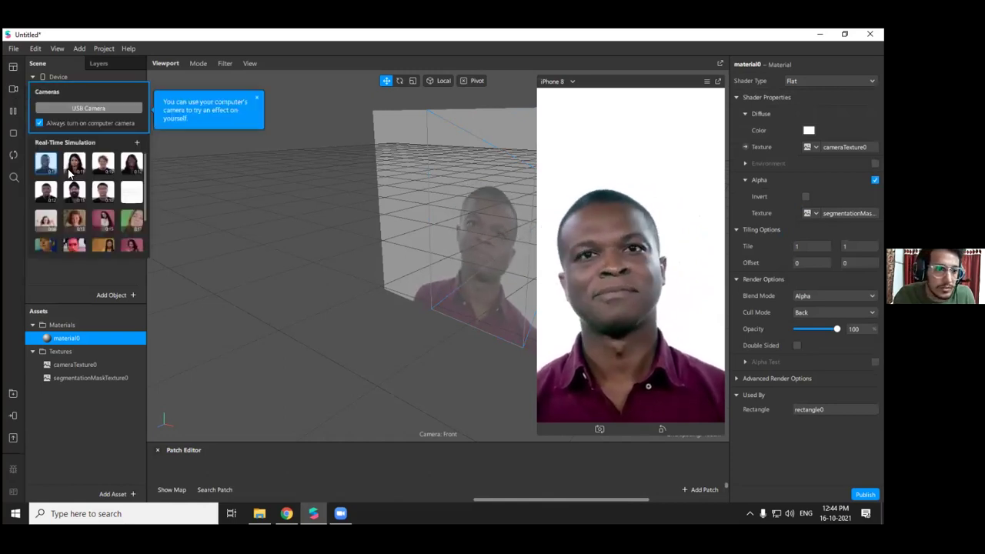
click(75, 232)
click(806, 197)
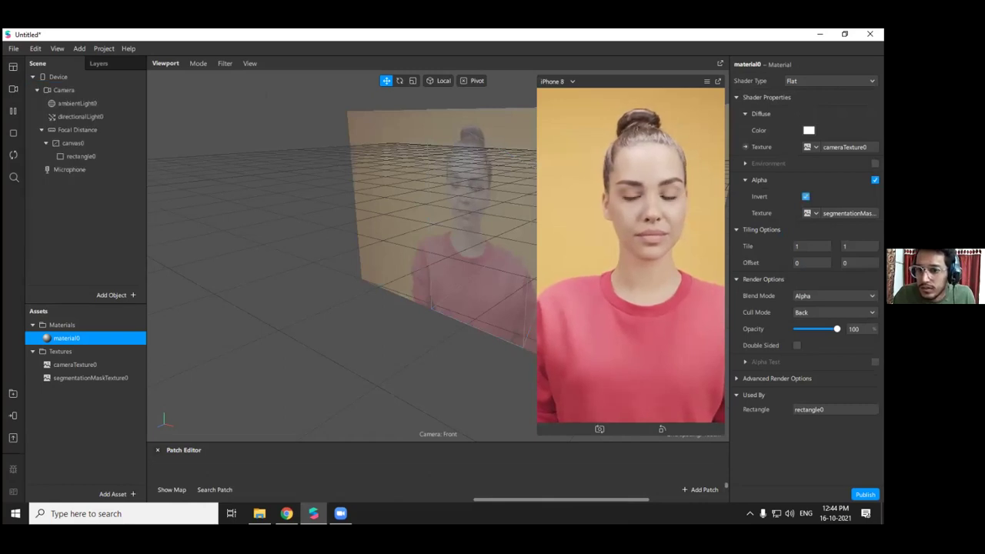
click(806, 197)
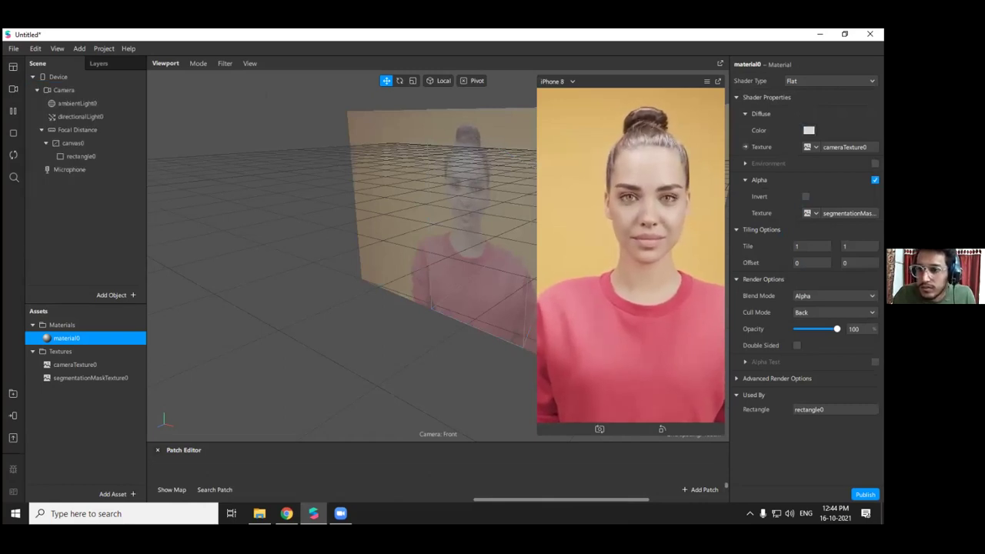
Set material0's diffuse color to orange #ff710b and invert its alpha mask so the tint covers the background
click(809, 130)
click(548, 174)
click(548, 174)
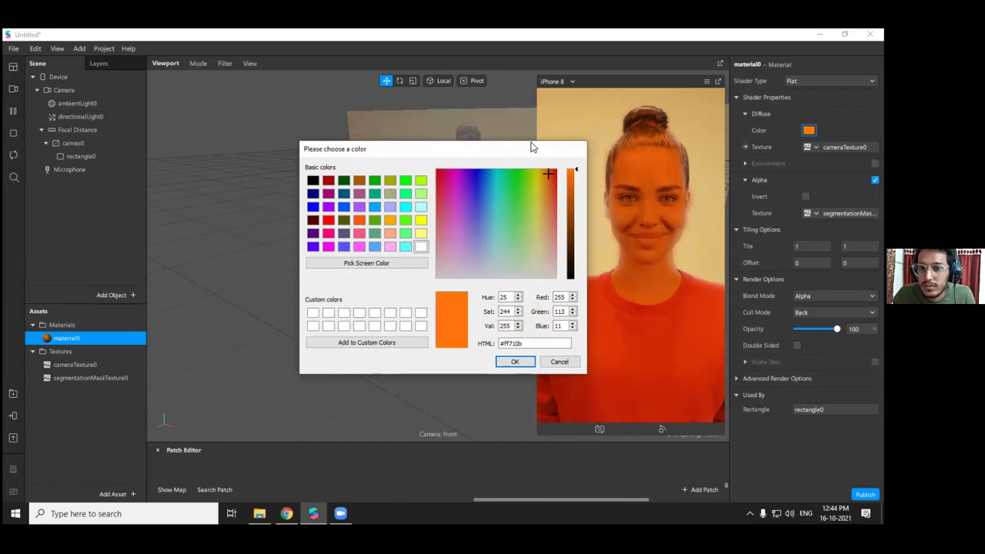
drag(531, 147, 442, 126)
click(427, 342)
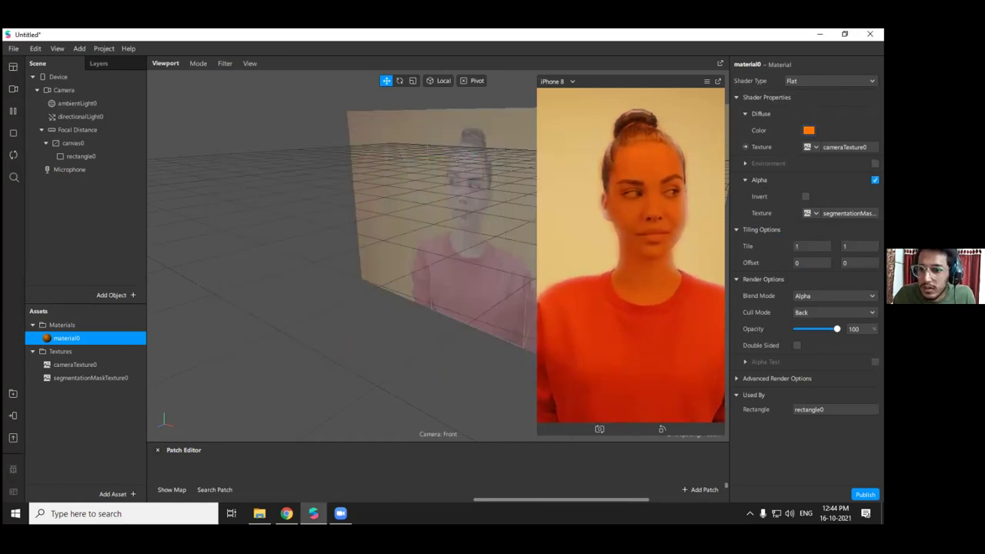
click(805, 197)
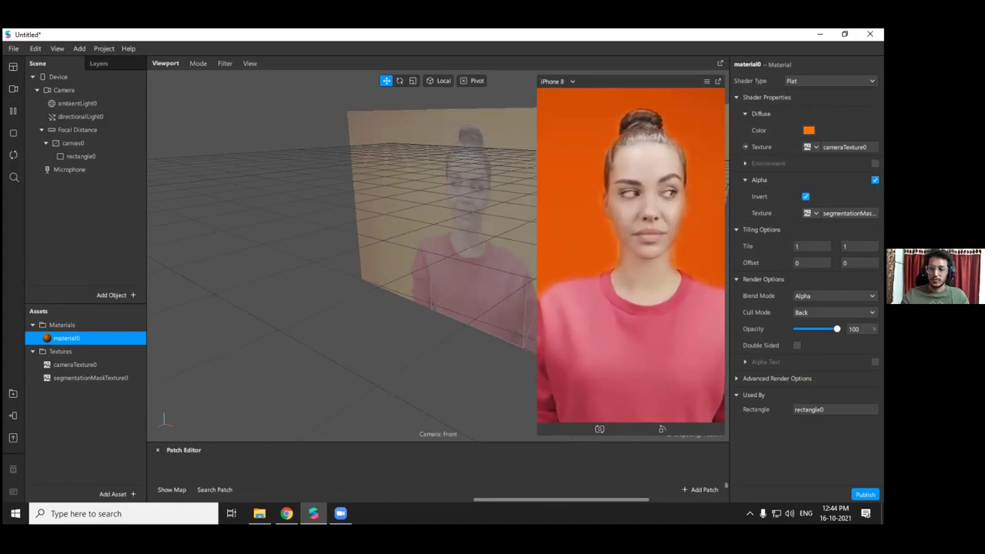
click(809, 130)
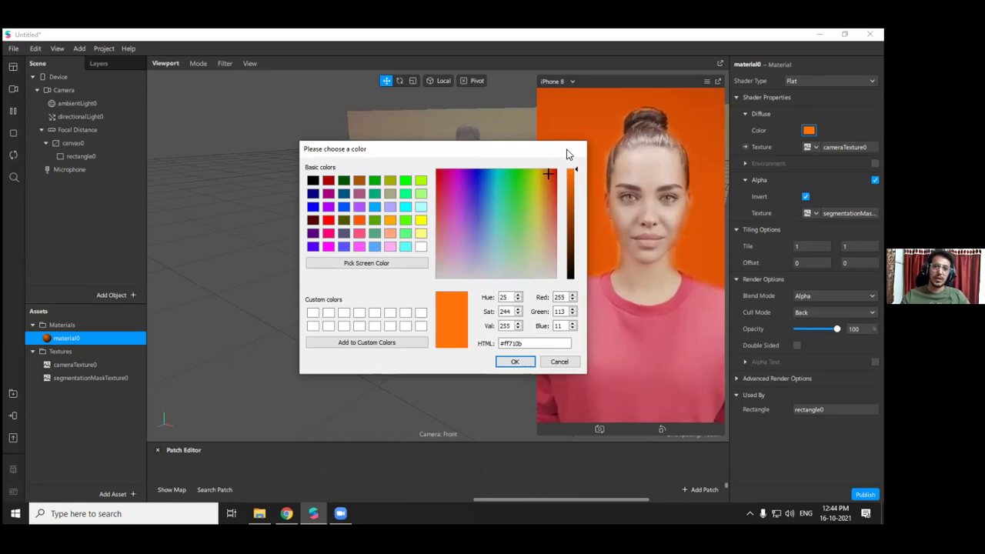
click(560, 362)
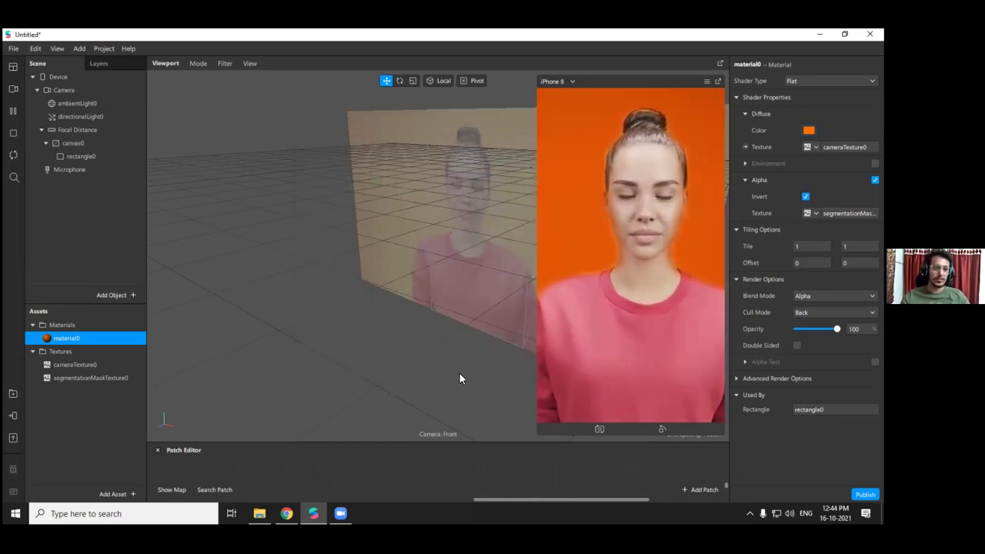
Add a Hair segmentation to the Camera and remove Facebook as a platform
click(81, 89)
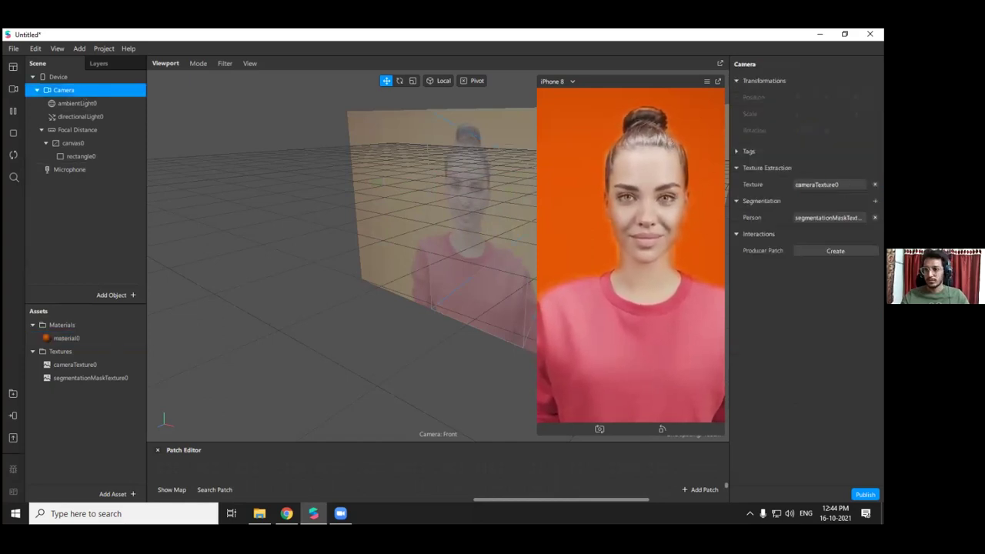
click(828, 218)
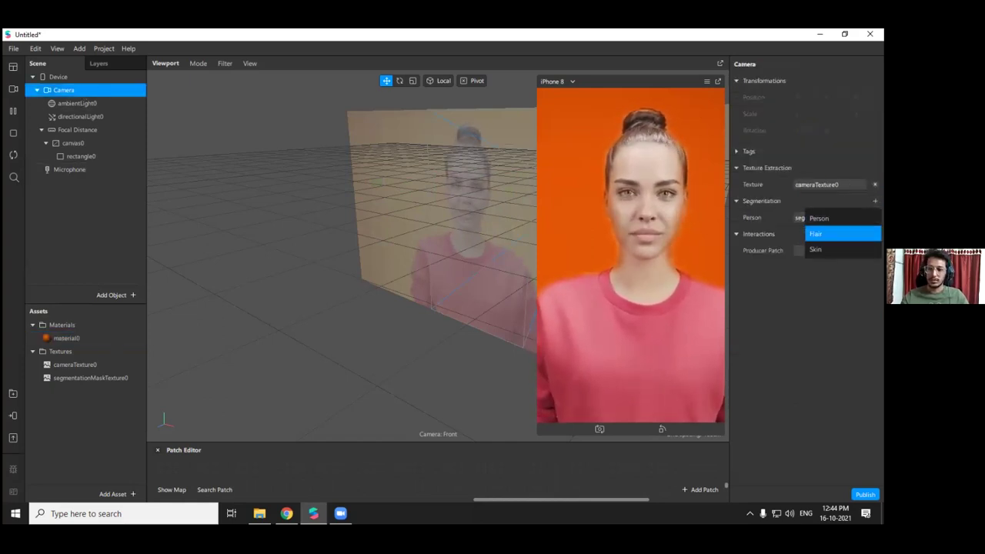
click(817, 233)
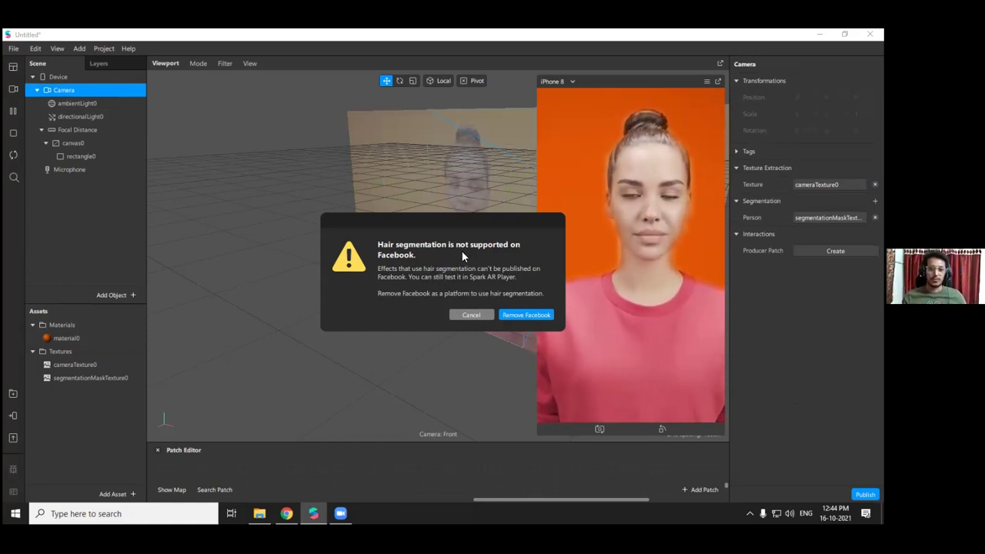
click(521, 316)
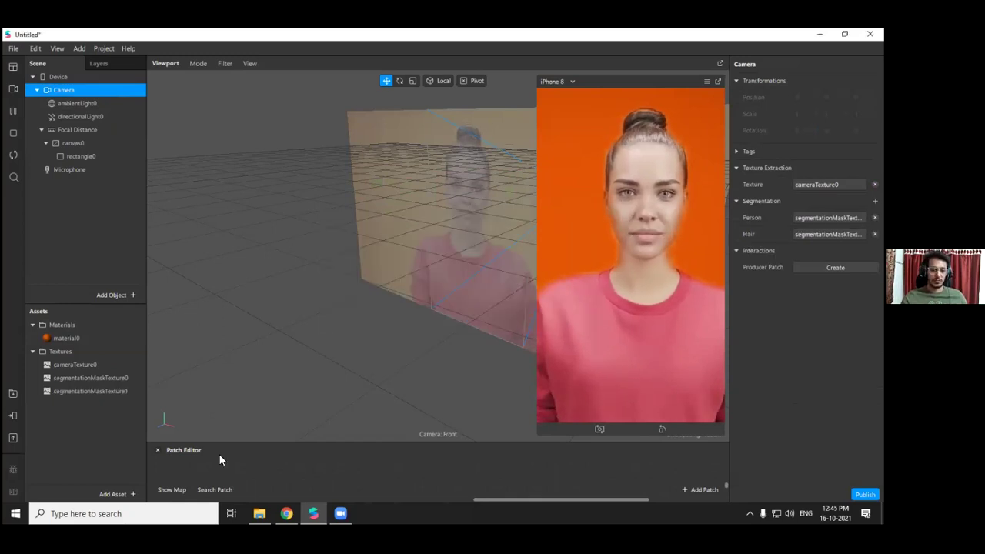
Enlarge the Patch Editor and rename the new hair mask texture as Hair_segementation
drag(216, 443, 220, 258)
click(101, 391)
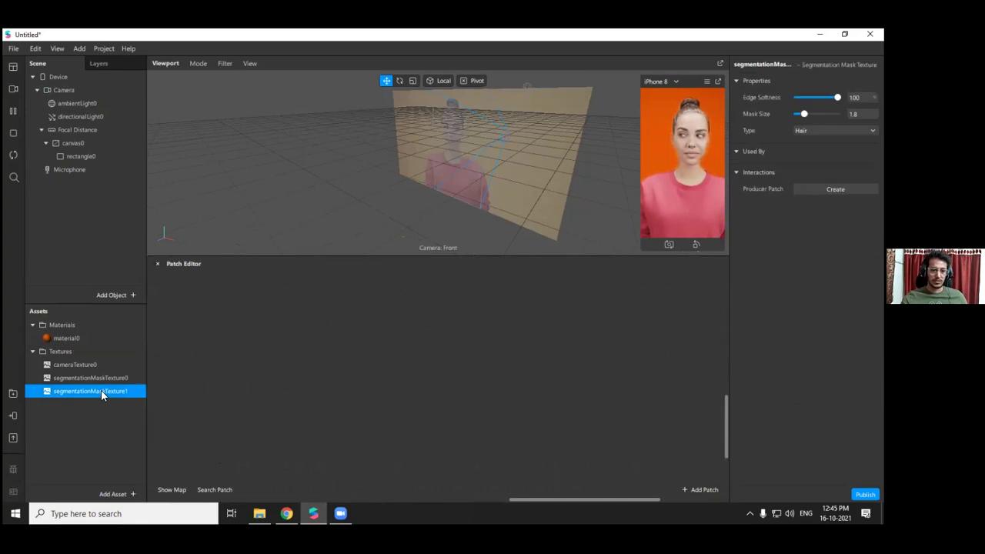
click(100, 389)
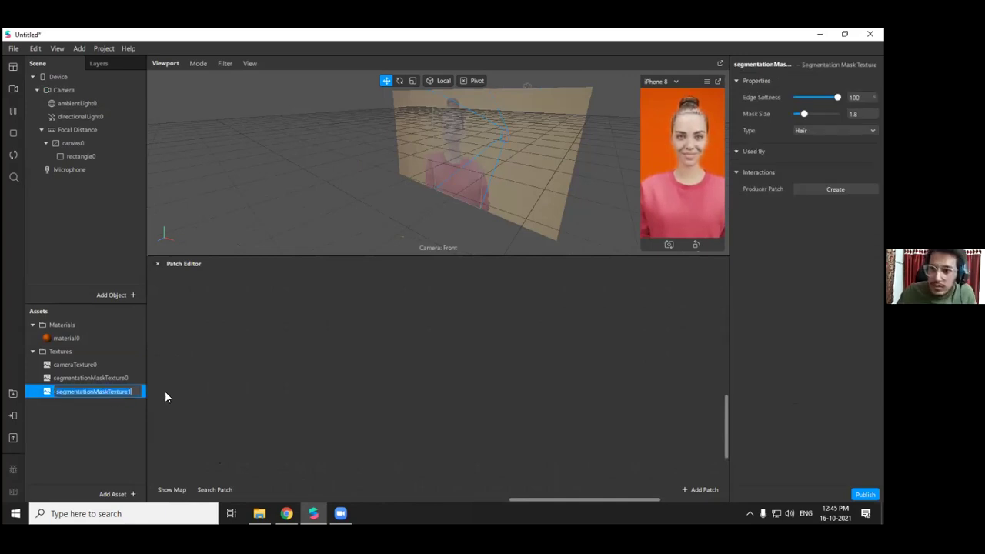
text(Hair_segemen)
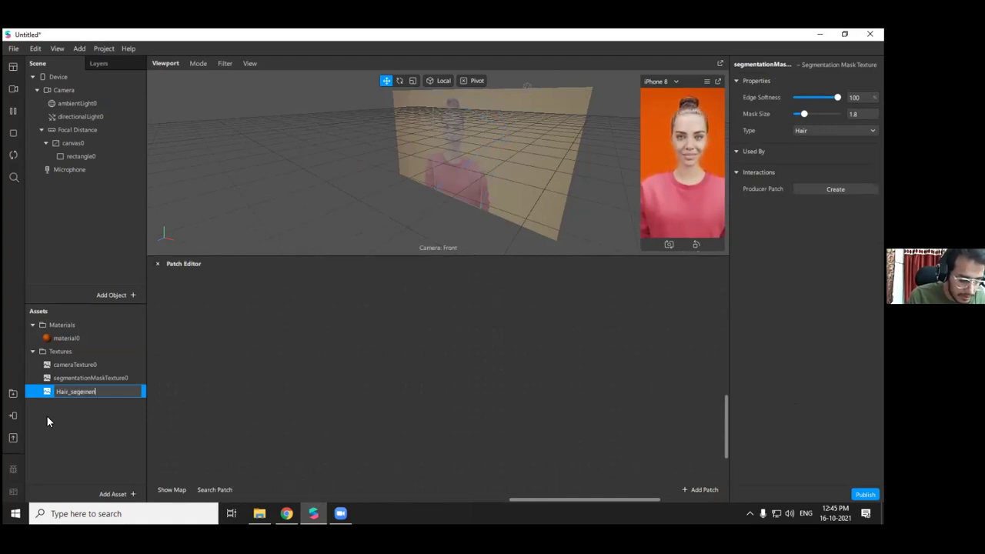
text(tation)
key(Return)
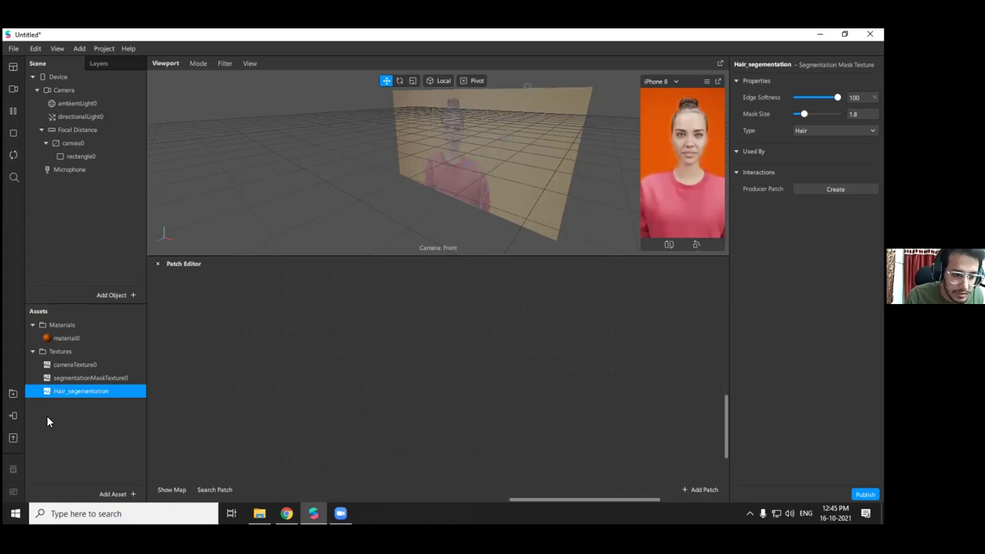
Assign Hair_segementation as material0's diffuse texture and turn off its Alpha option
double_click(86, 338)
click(744, 179)
click(745, 179)
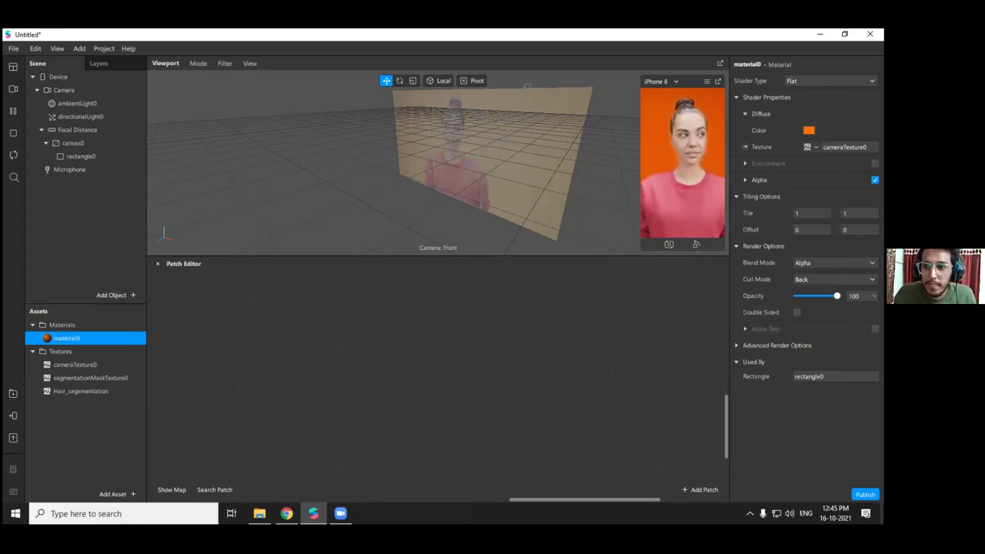
click(812, 146)
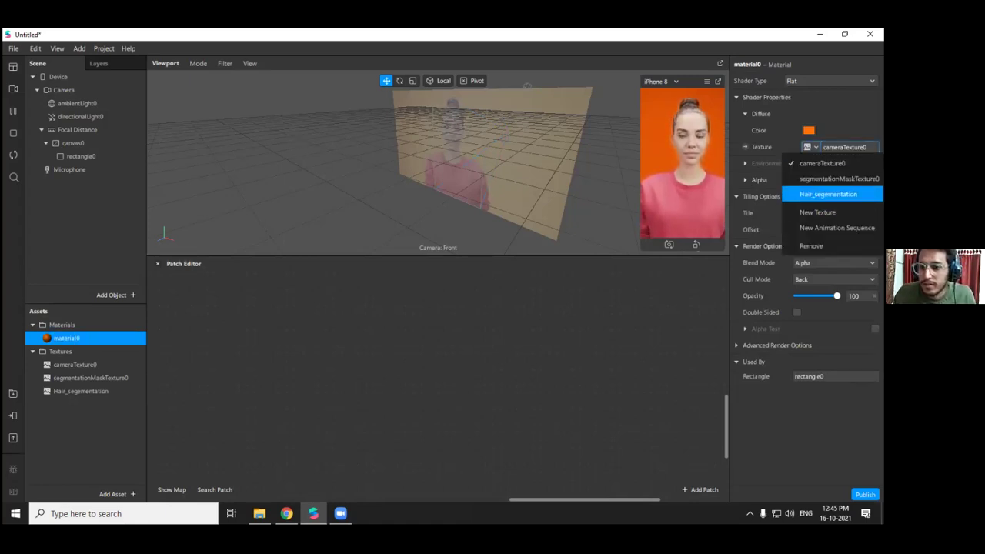
click(828, 194)
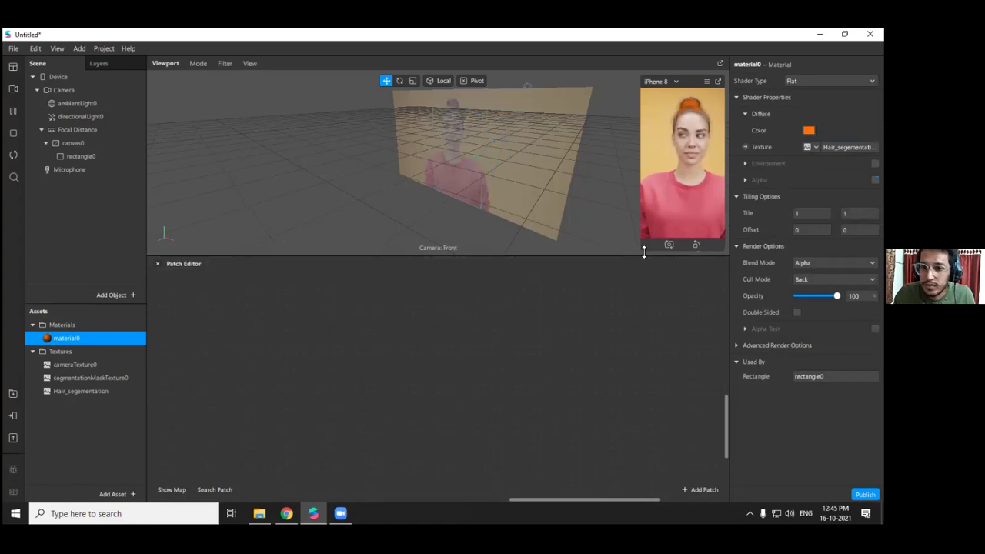
Detach the iPhone 8 preview into its own window, enlarge it and place it beside the material properties
drag(637, 257, 638, 246)
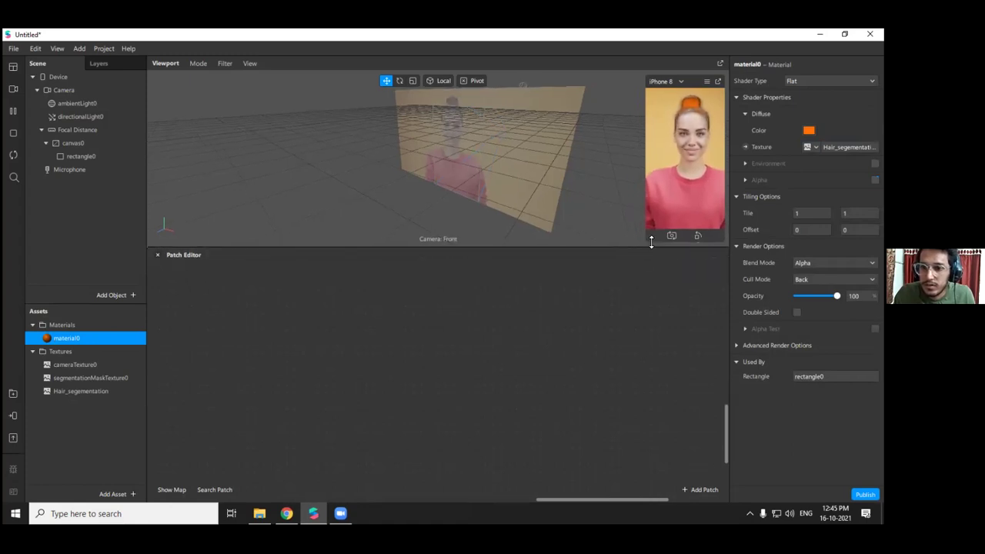
click(718, 82)
drag(679, 218, 537, 459)
drag(644, 64, 609, 60)
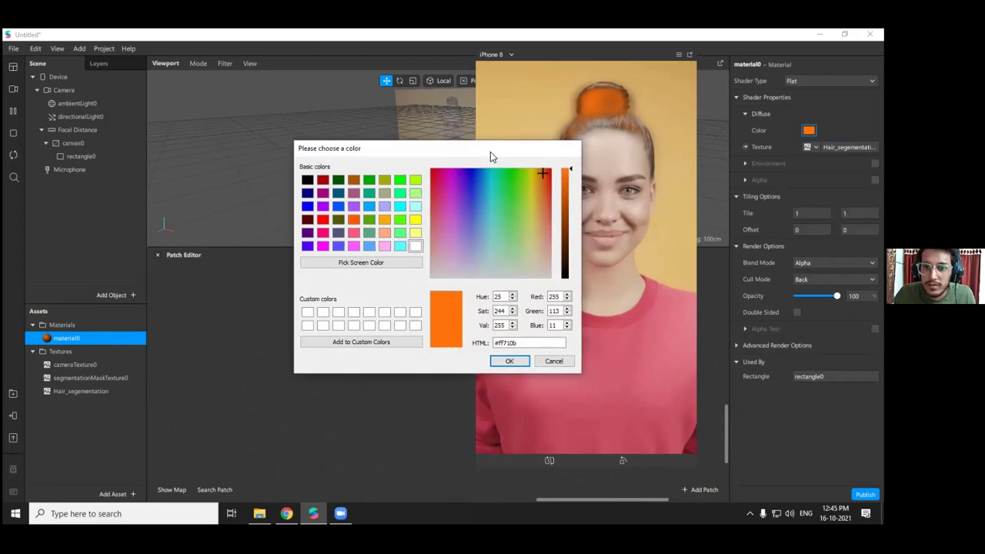
Set material0's diffuse color to red #ff1014
drag(490, 154, 357, 129)
click(302, 156)
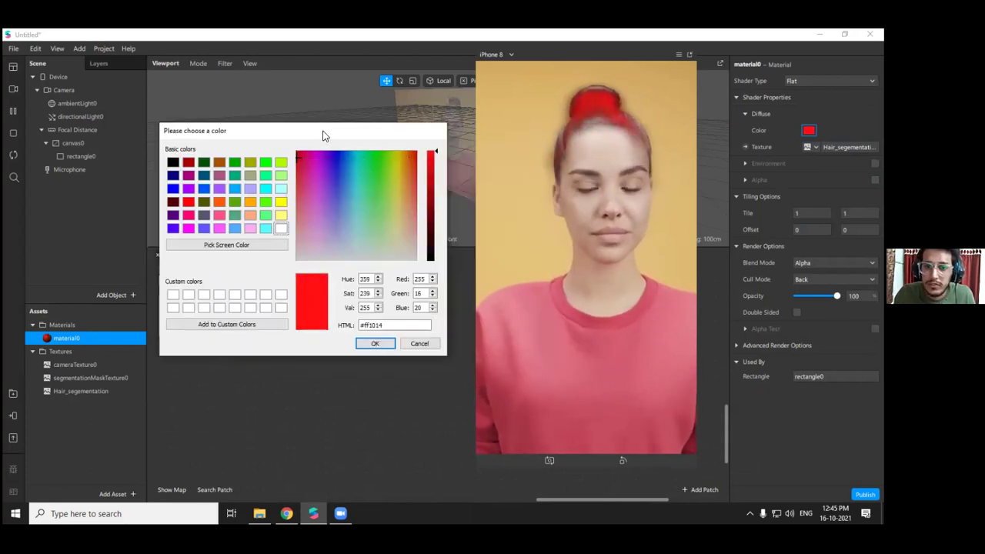
drag(433, 137, 520, 141)
key(Return)
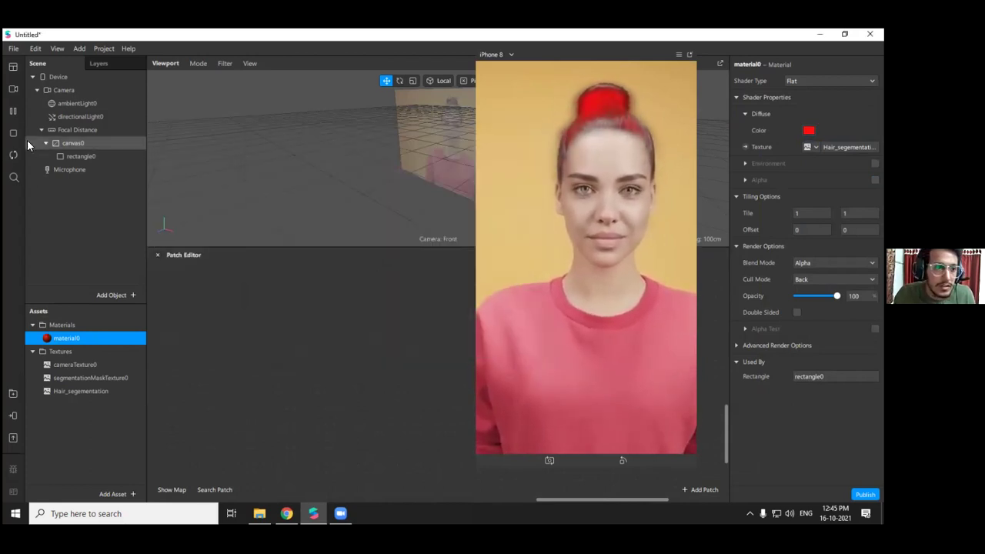
Switch the simulation video to the long-haired woman on the grey-blue background and shrink the preview window
click(10, 90)
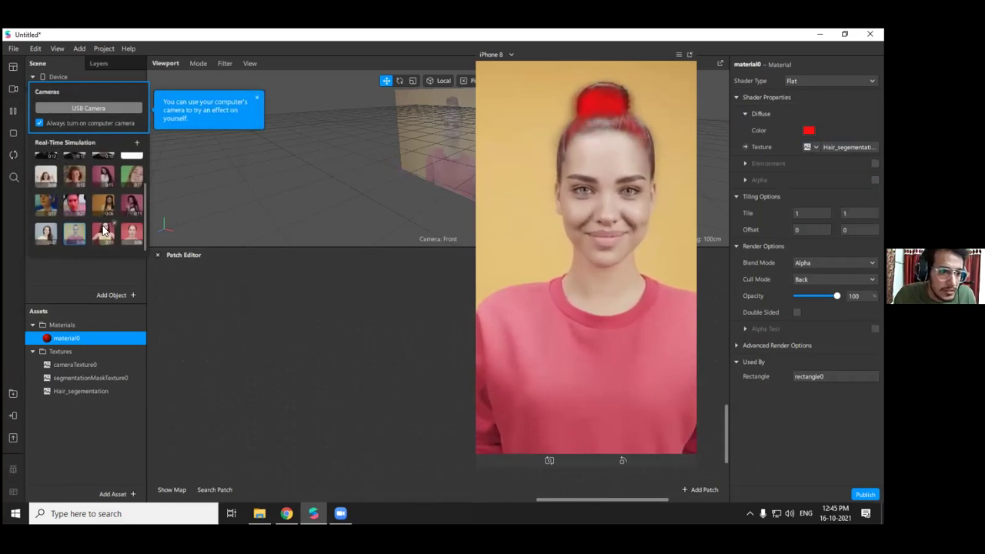
click(47, 235)
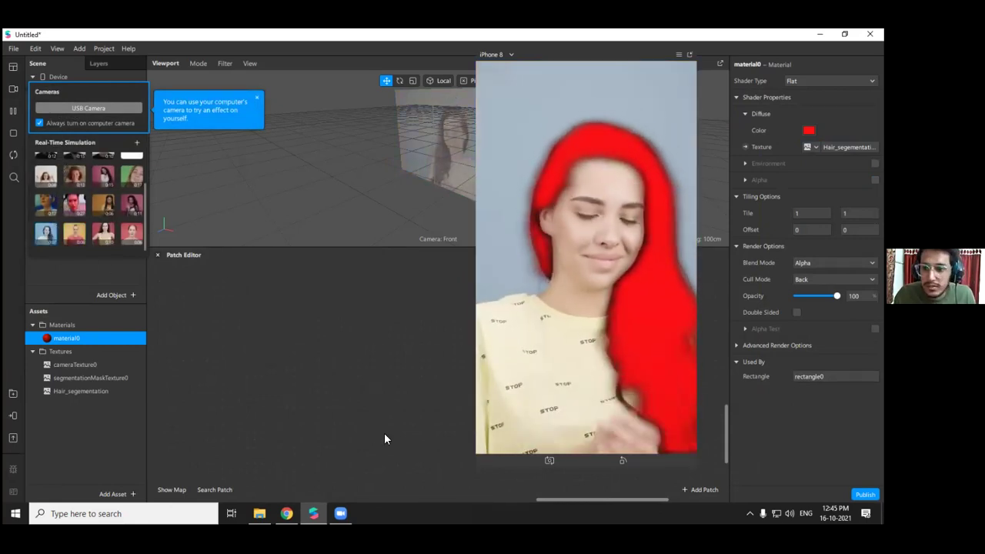
click(405, 422)
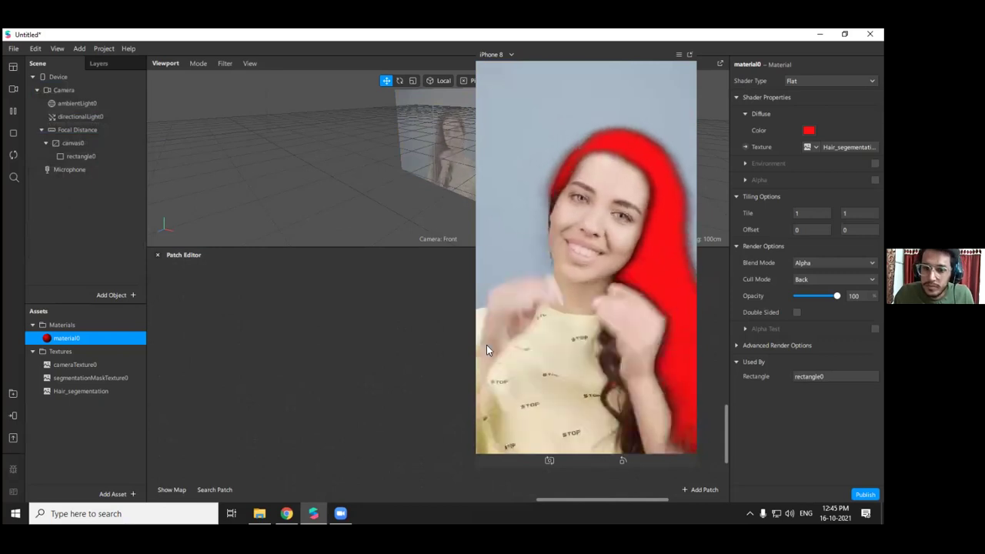
drag(477, 357, 542, 331)
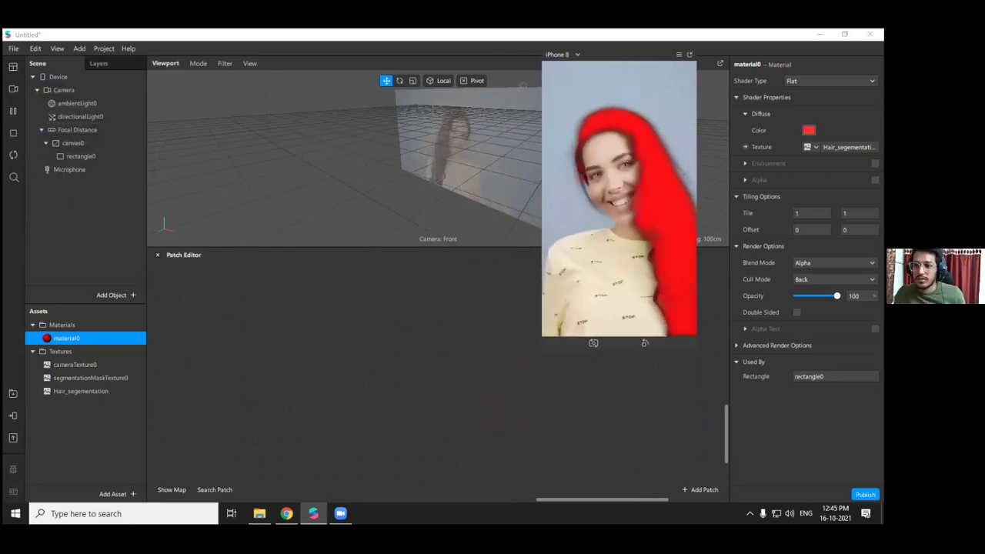
click(808, 130)
click(507, 177)
drag(509, 173, 549, 181)
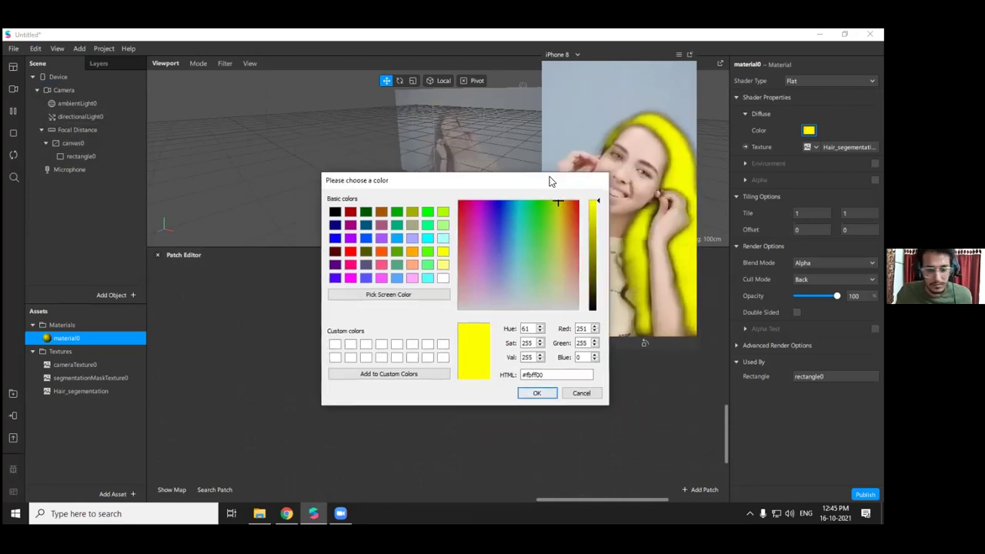
click(582, 393)
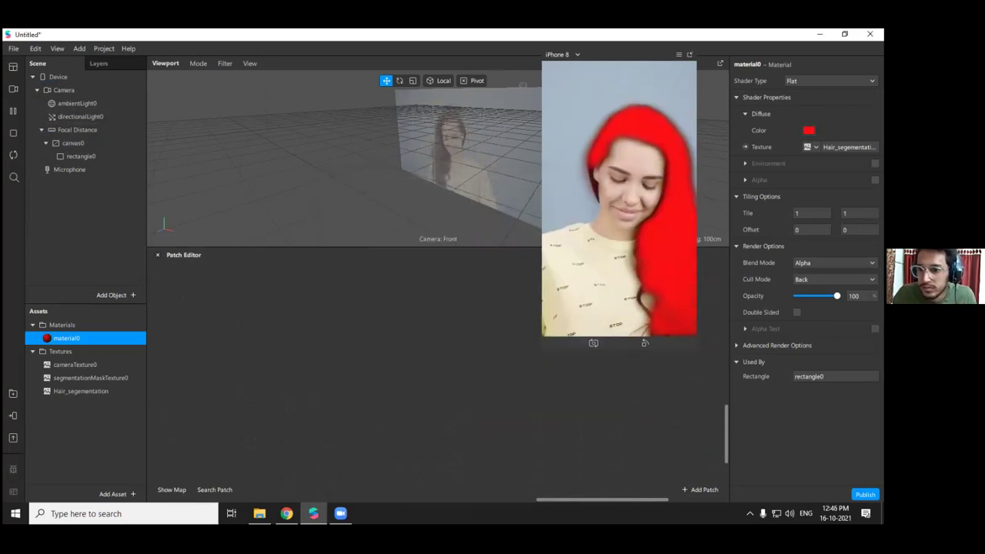
Compare the Add and Subtract blend modes on material0 at different opacities, settling on Subtract at 100% opacity
click(836, 263)
click(812, 265)
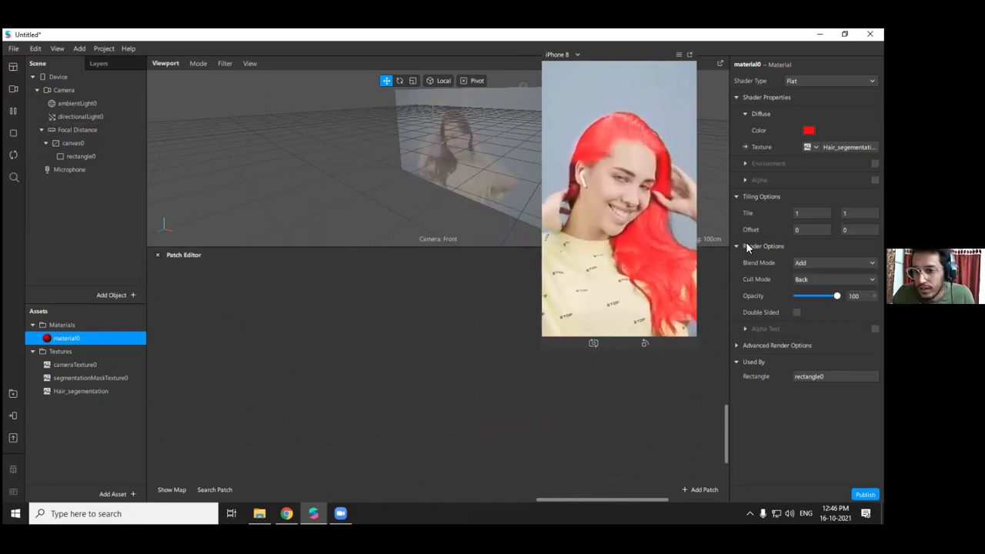
mouse_move(822, 296)
mouse_down()
mouse_move(809, 296)
mouse_move(837, 296)
mouse_up()
click(834, 262)
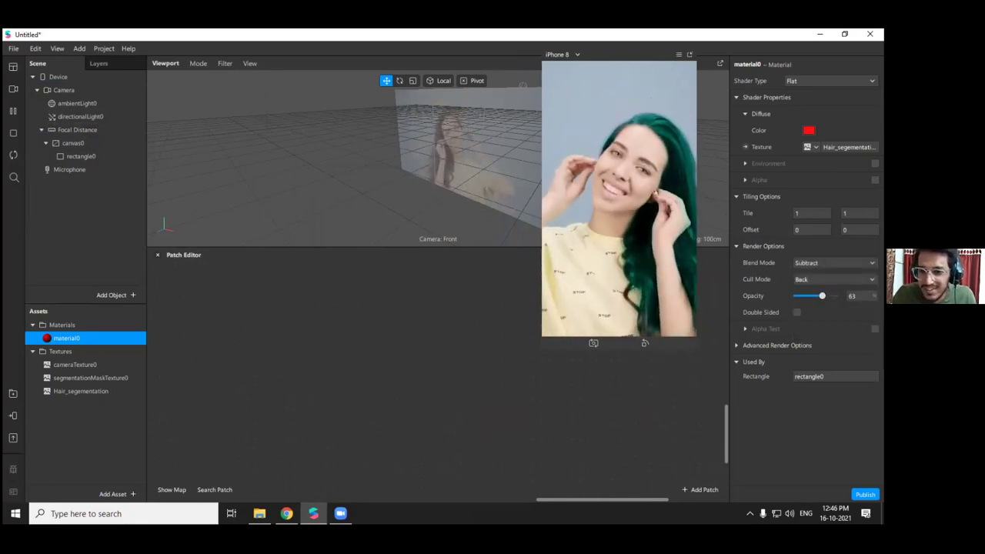
drag(803, 295, 837, 296)
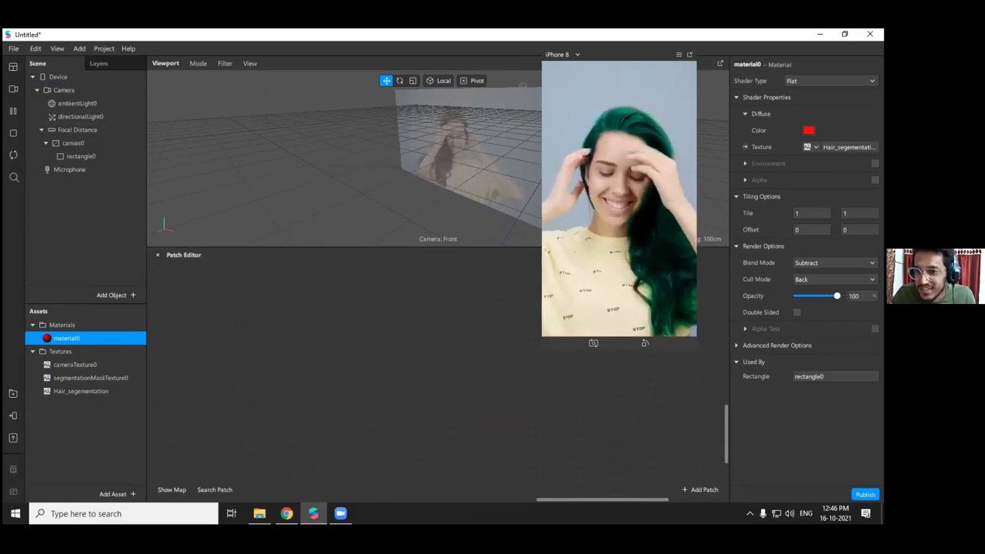
Set material0's blend mode to Multiply, keeping its opacity at 100%
click(835, 262)
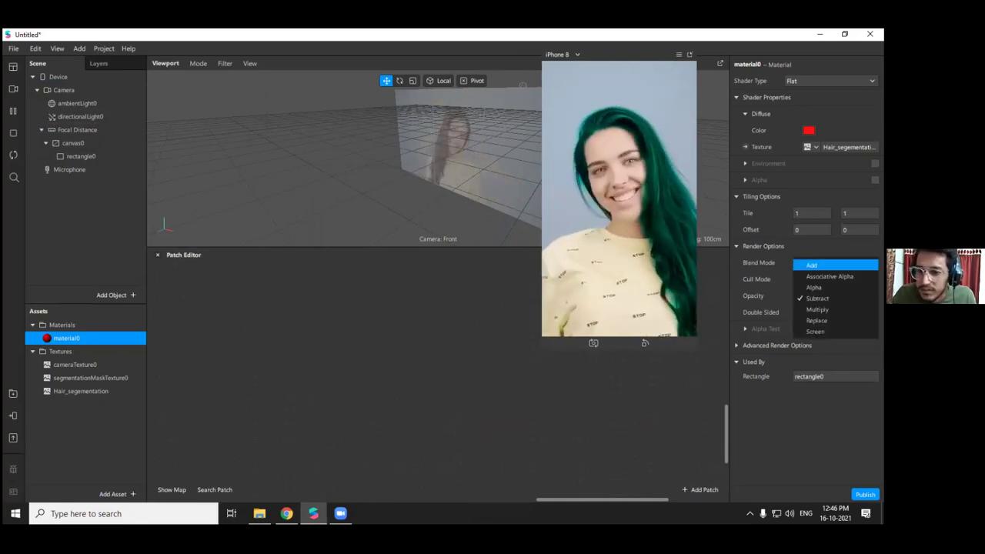
click(819, 310)
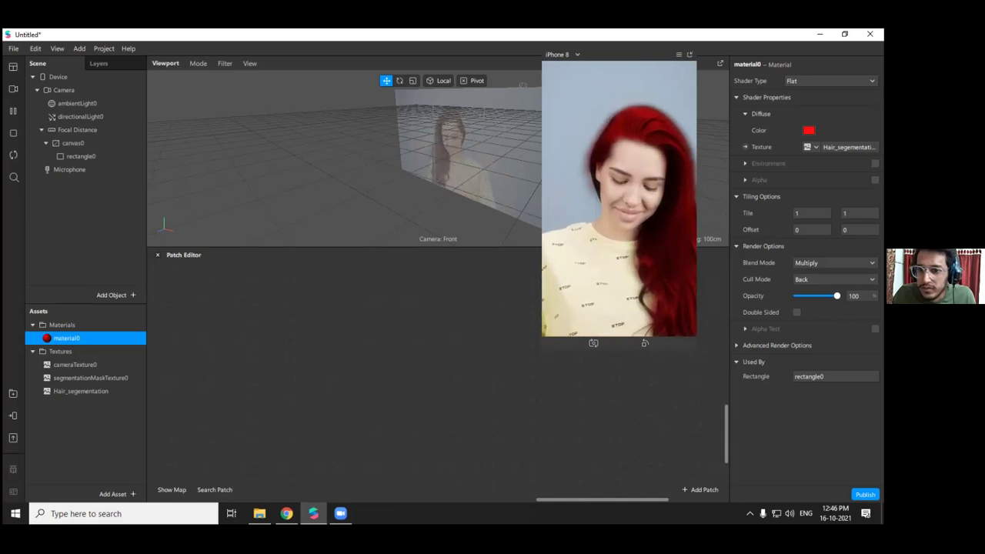
drag(837, 295, 825, 296)
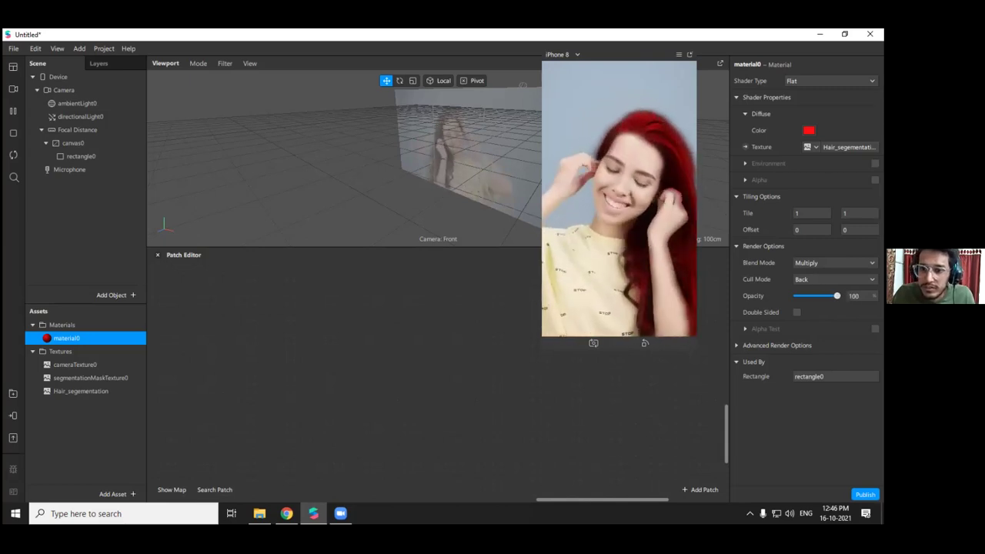
click(835, 263)
Preview other diffuse colors on material0, including magenta #ff00d5, and discard the color change
click(809, 131)
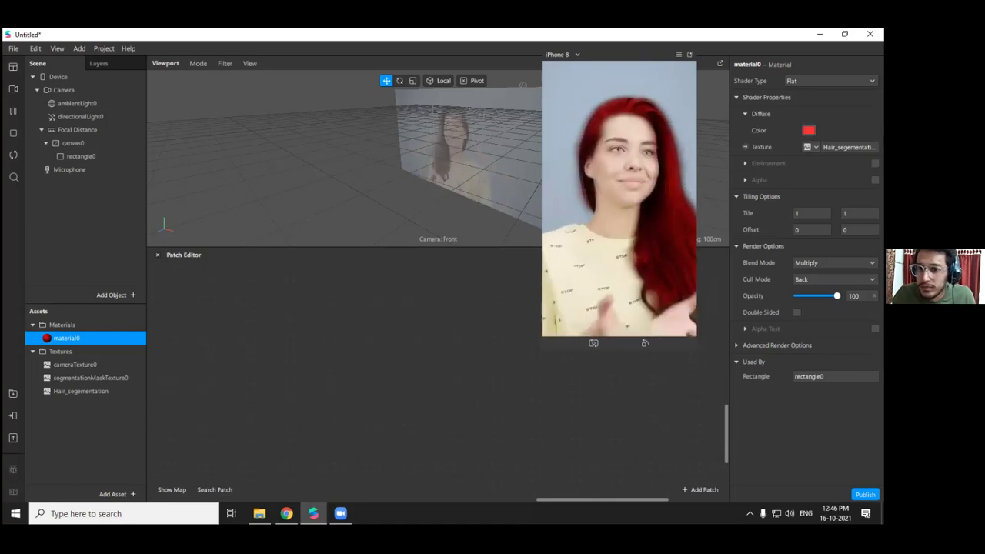
drag(552, 146, 372, 144)
drag(372, 182, 546, 200)
drag(514, 223, 409, 200)
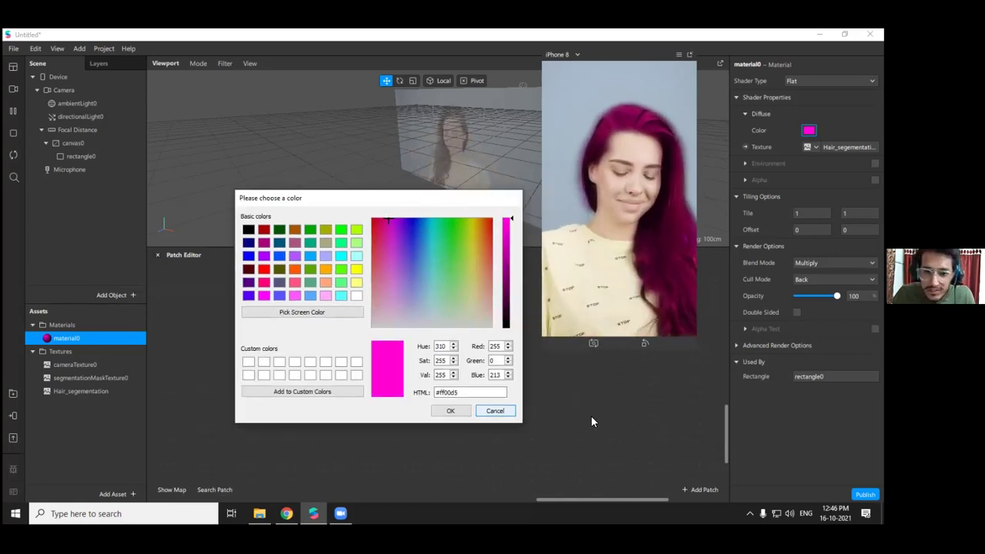
click(500, 411)
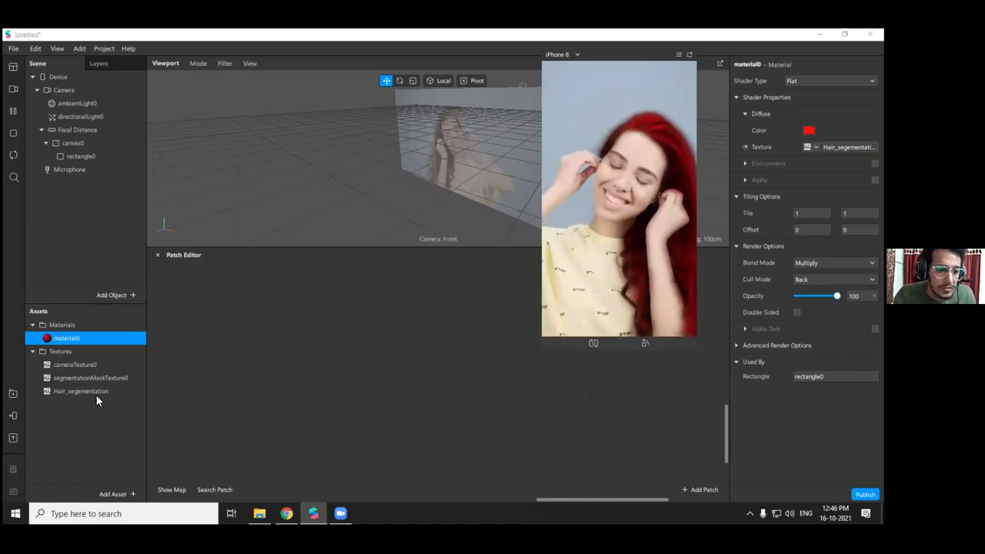
Add a Skin segmentation texture to the camera and rename it Skin_segmentationMaskTexture1
click(81, 91)
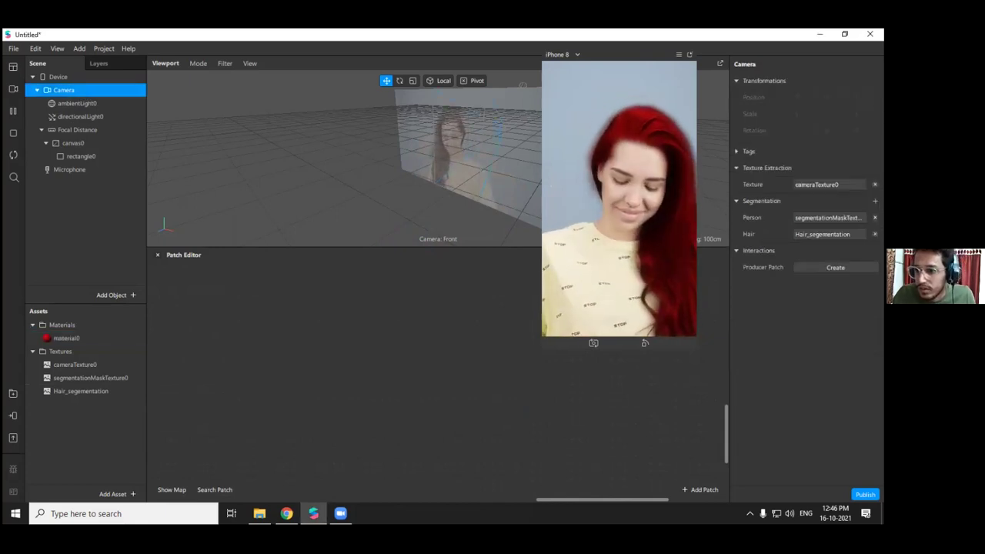
click(875, 200)
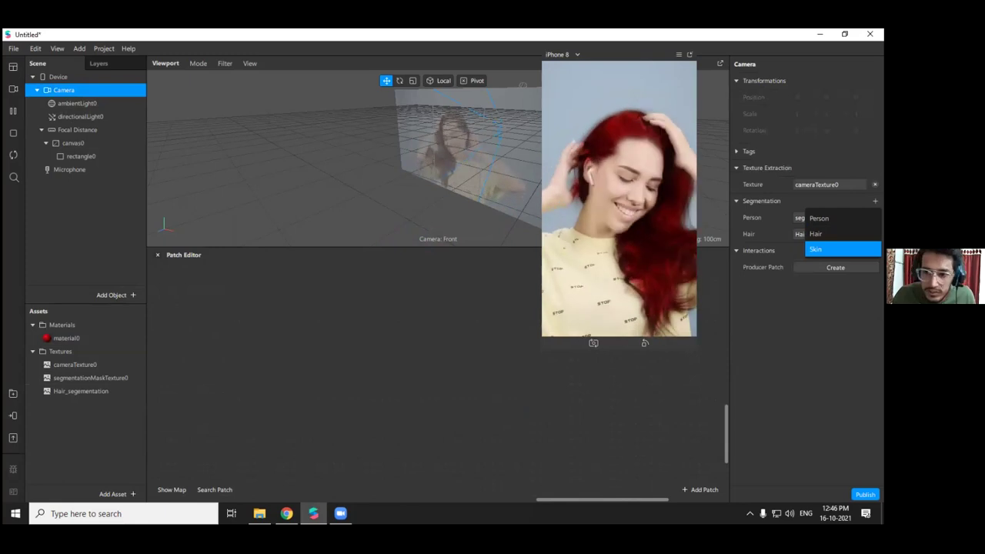
click(843, 249)
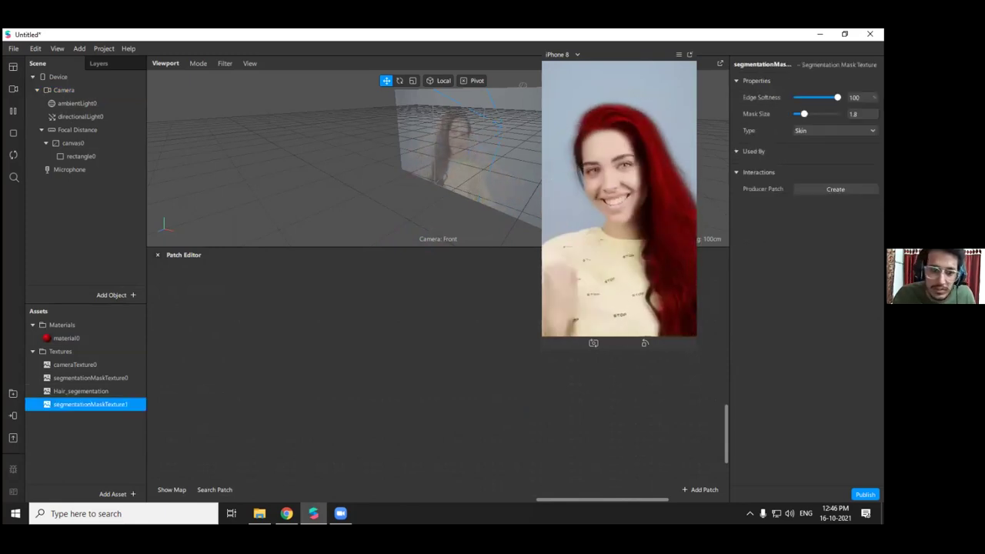
double_click(100, 405)
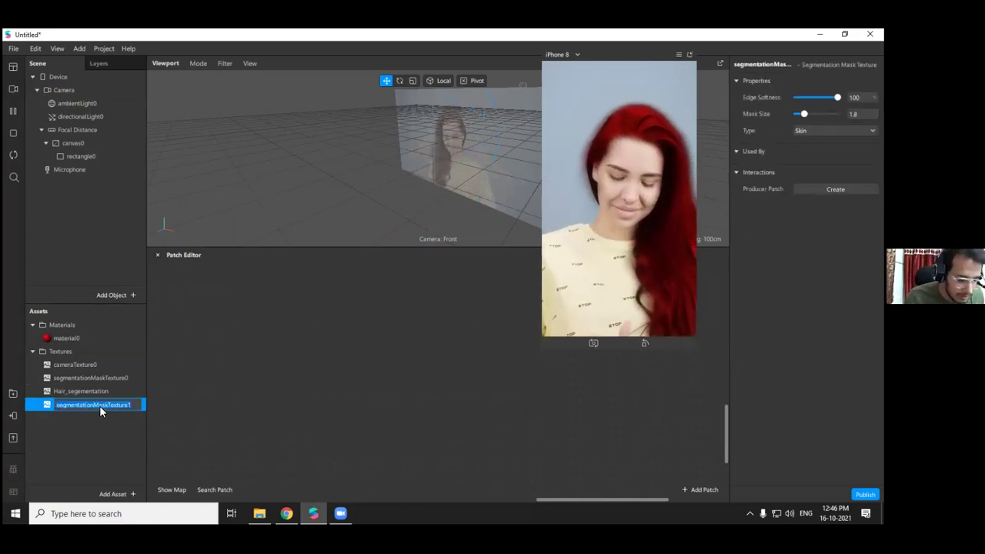
key(Home)
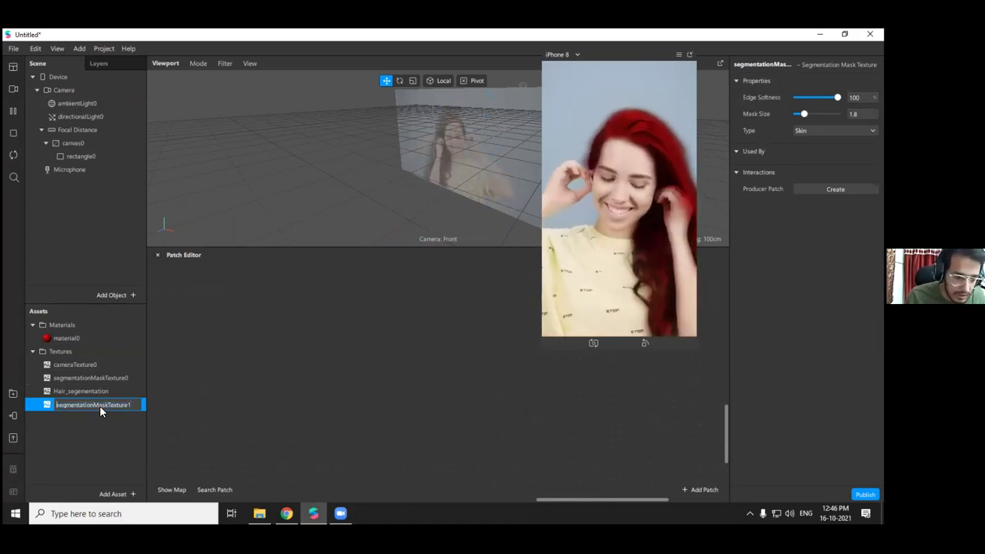
text(Skin)
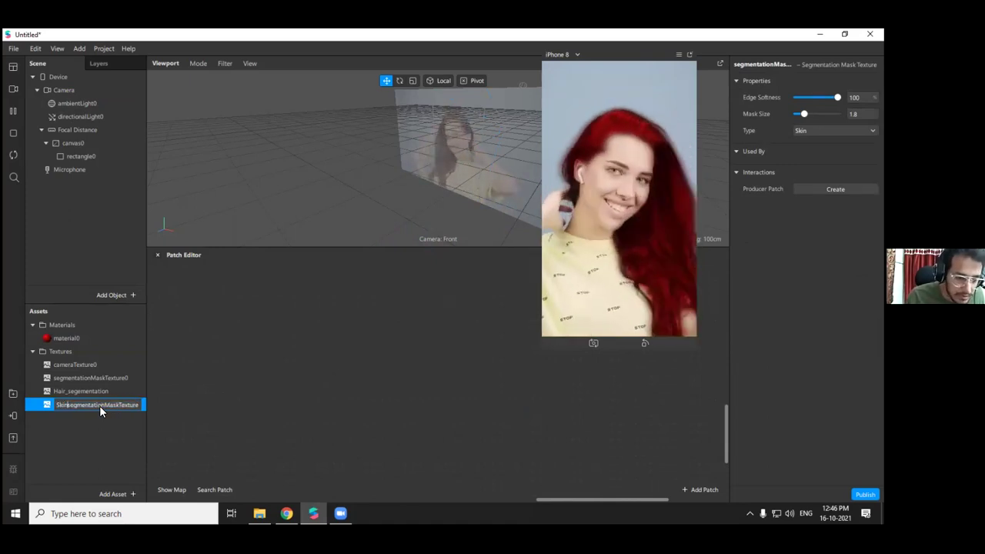
text(_)
key(Return)
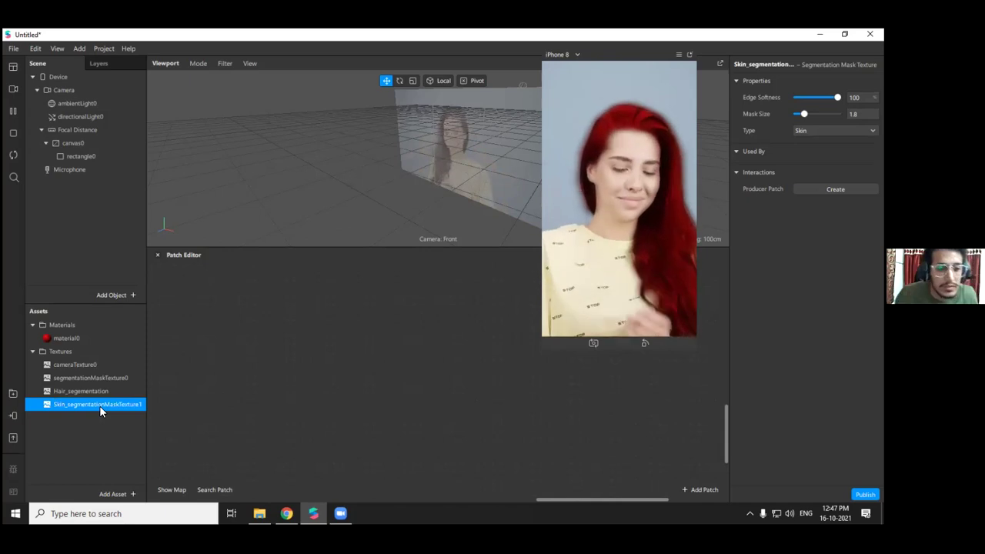
Assign Skin_segmentationMaskTexture1 as material0's diffuse texture
double_click(69, 339)
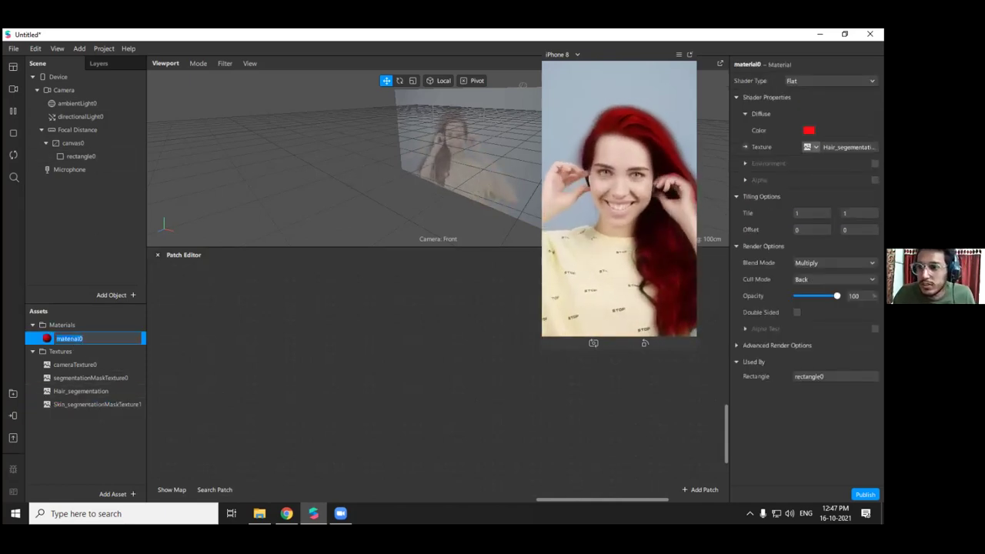
click(814, 146)
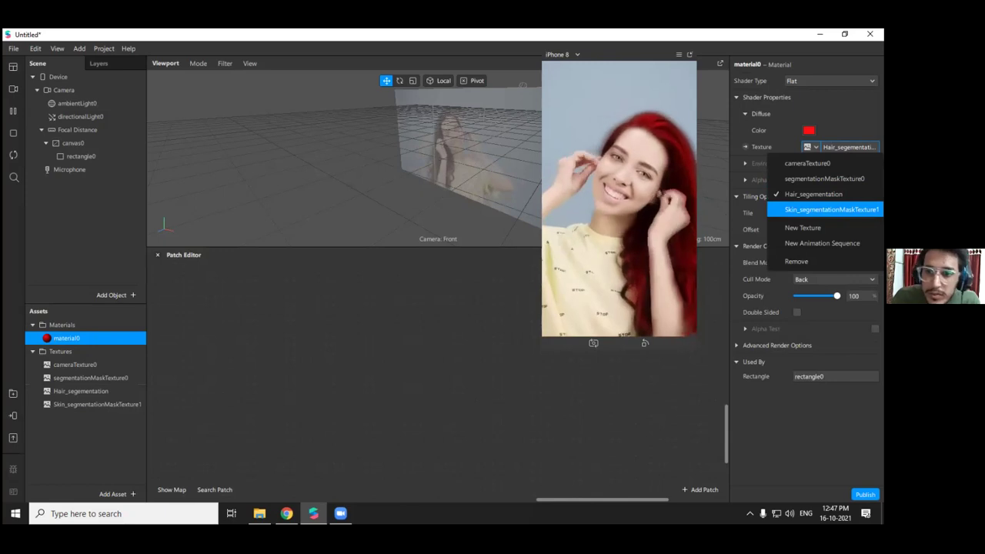
click(831, 209)
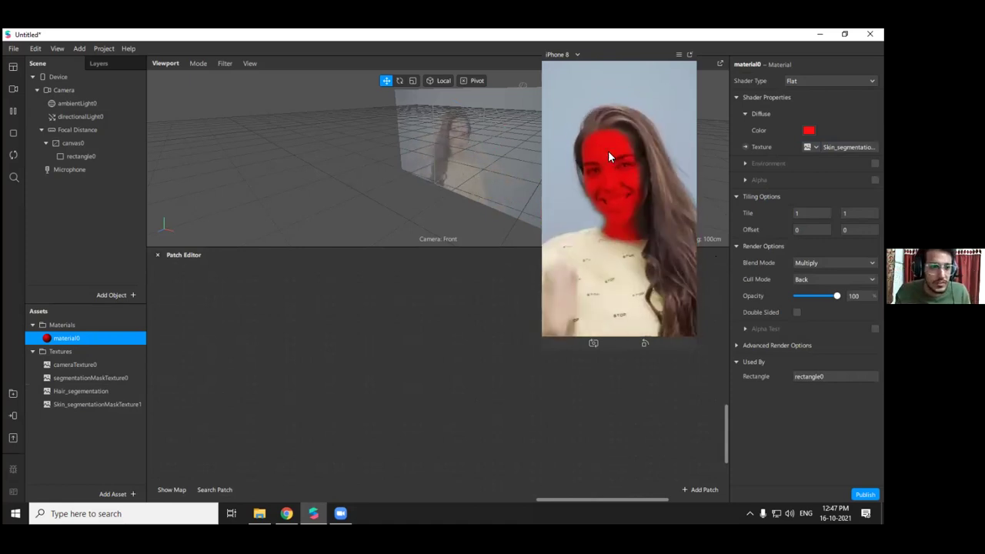
Add a Face Mesh object under Focal Distance
right_click(77, 131)
mouse_move(120, 142)
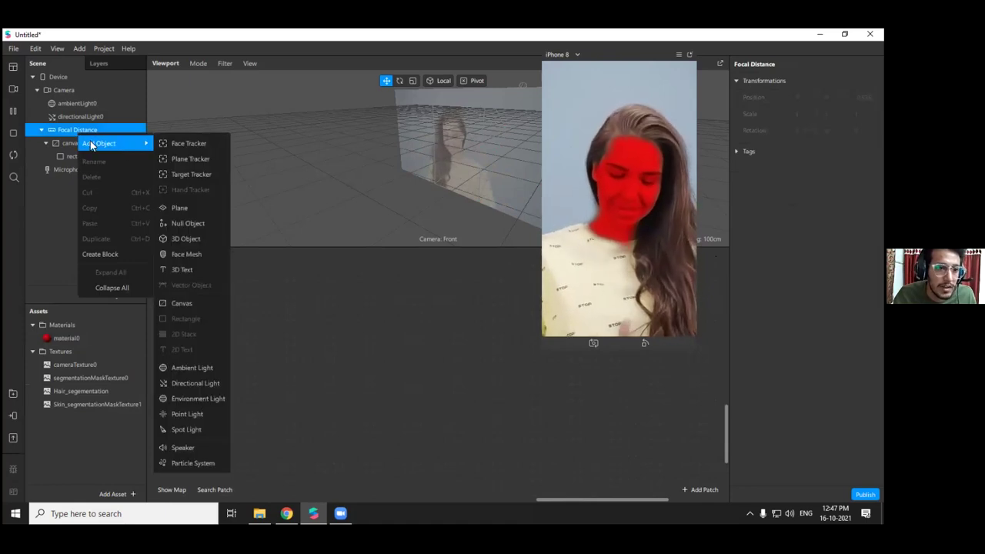
click(195, 254)
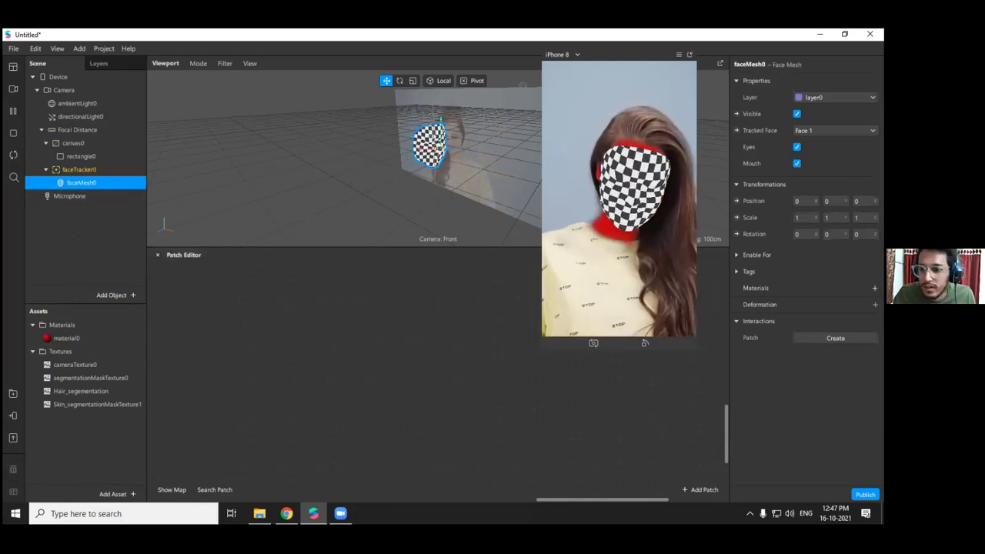
Create a new material for the face mesh and set its shader type to Flat
click(875, 289)
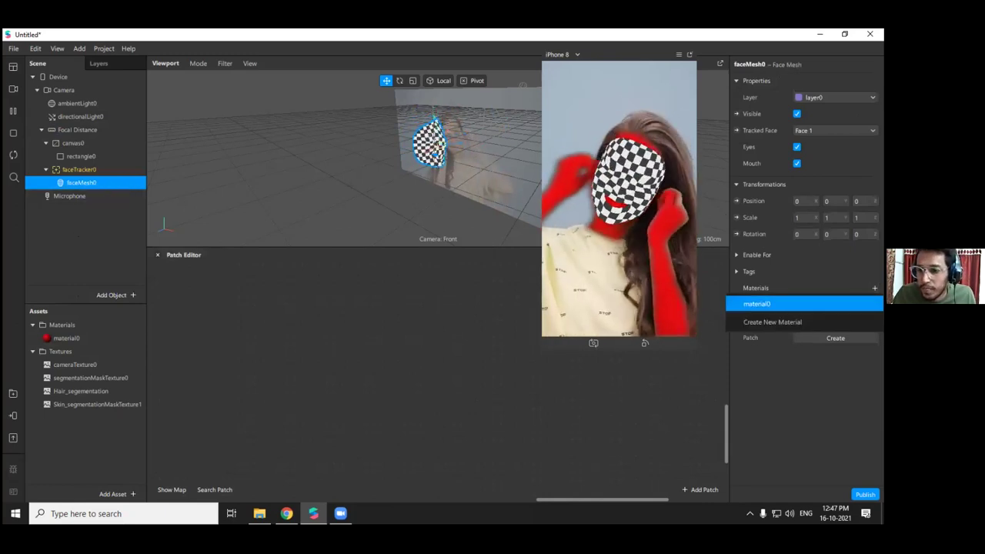
click(772, 322)
click(762, 304)
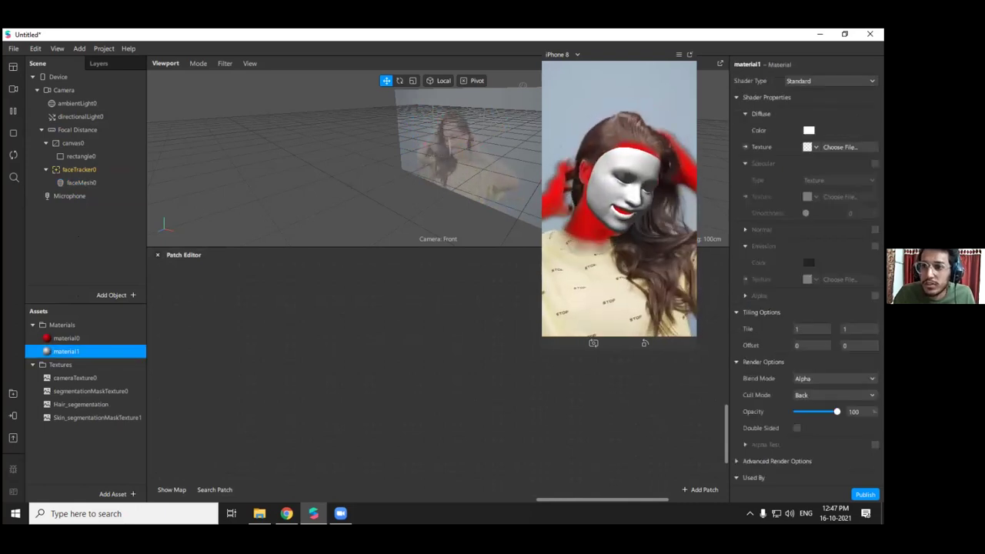
click(830, 80)
click(828, 84)
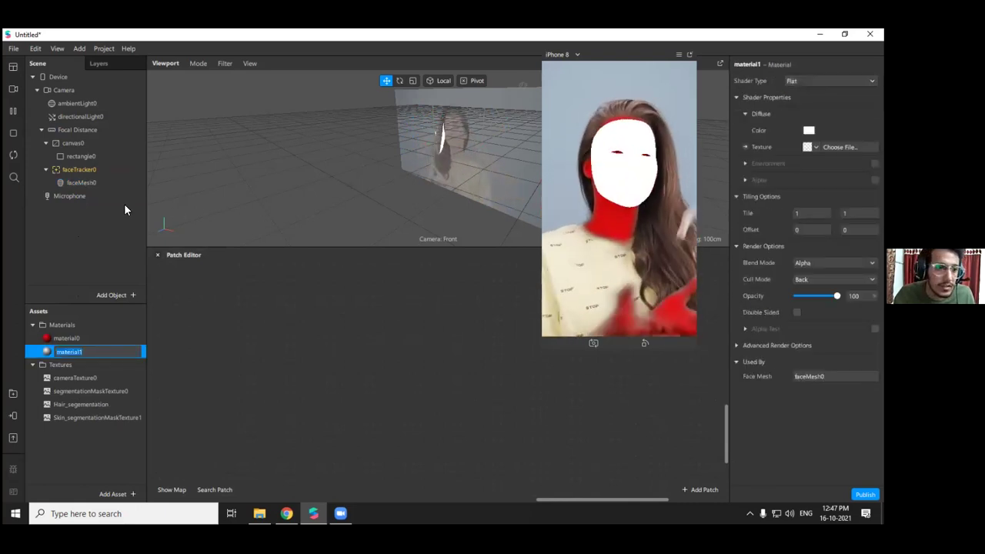
Extract the texture from faceTracker0 and assign faceTracker0 Texture as material1's diffuse texture
click(81, 171)
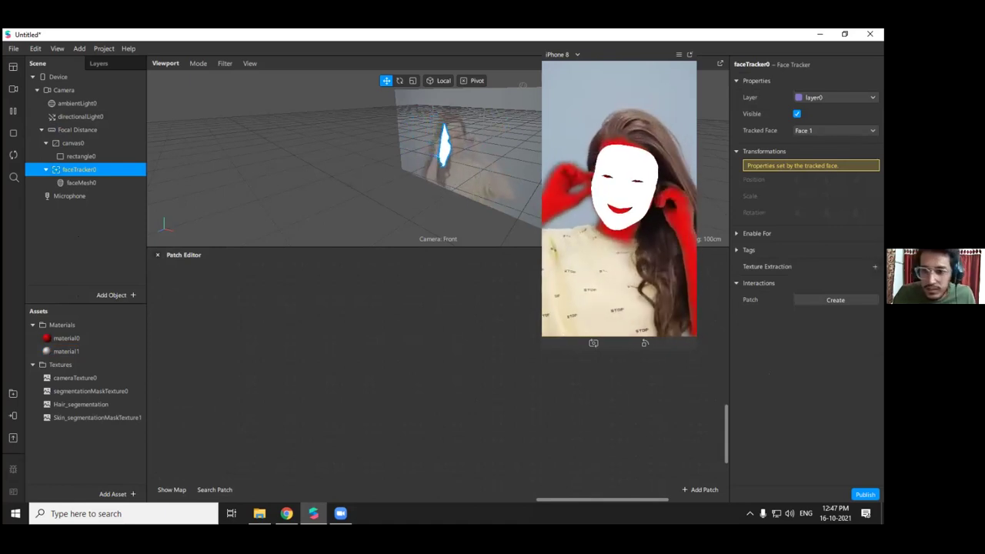
click(98, 184)
double_click(66, 351)
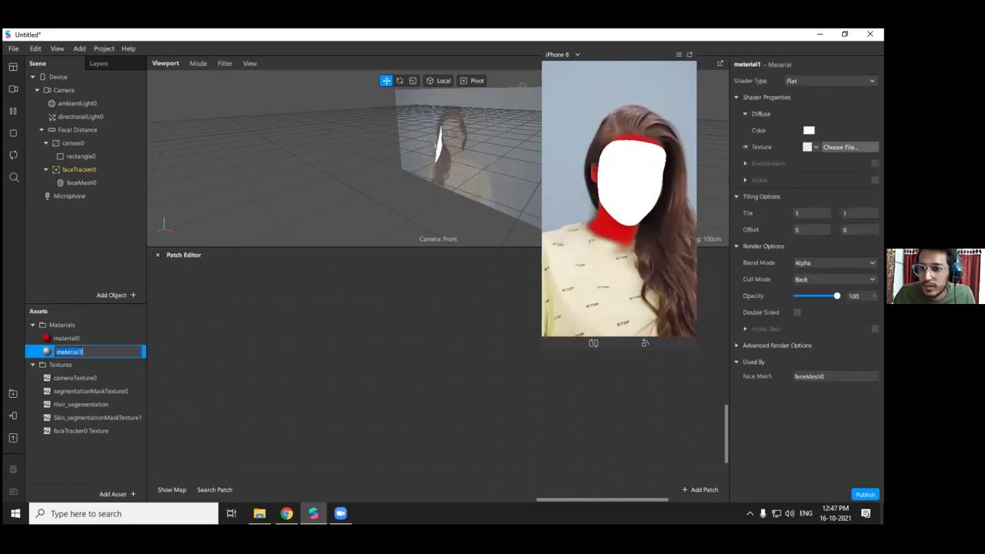
click(816, 147)
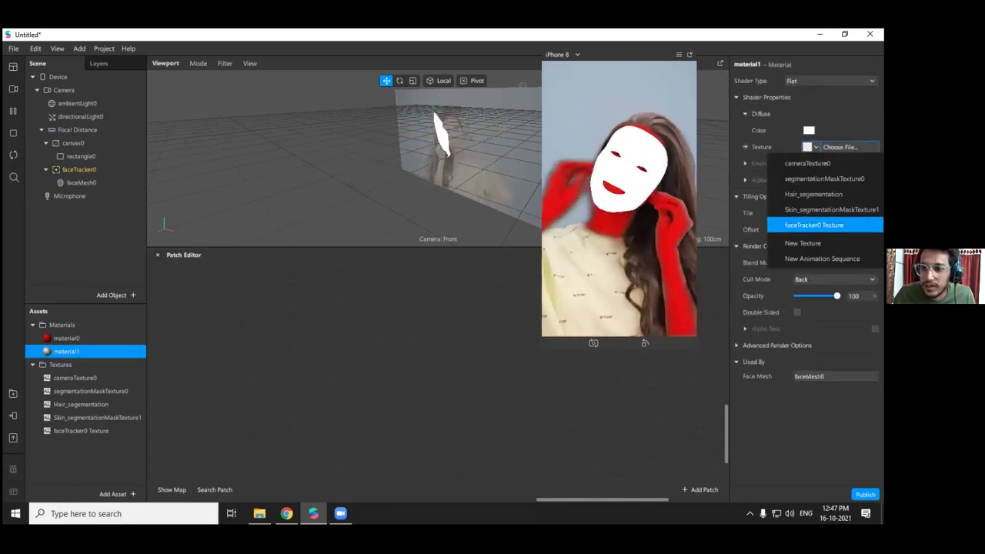
click(814, 224)
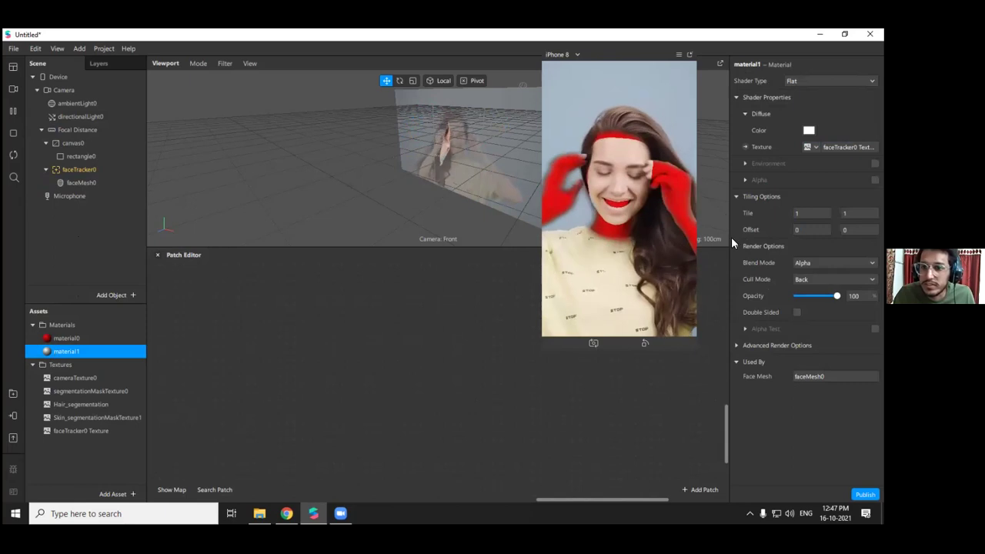
Turn off Eyes and Mouth on the face mesh, inspecting the result in a temporarily enlarged preview
drag(542, 350, 493, 394)
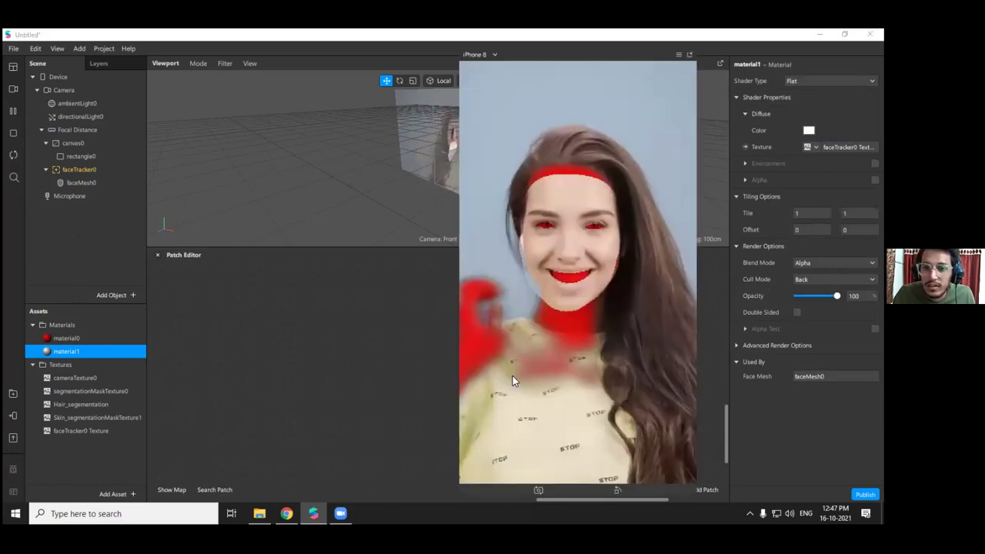
click(93, 183)
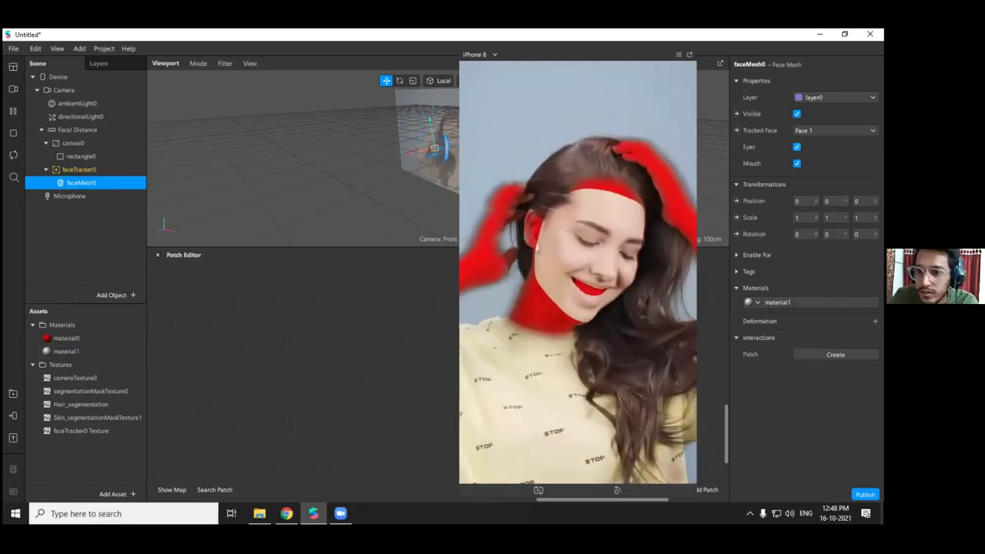
click(798, 147)
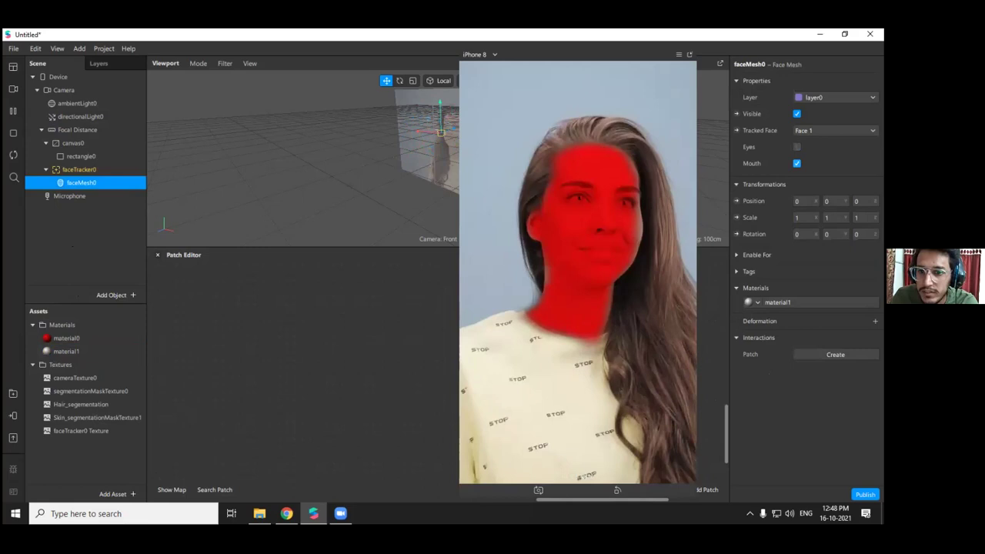
click(798, 164)
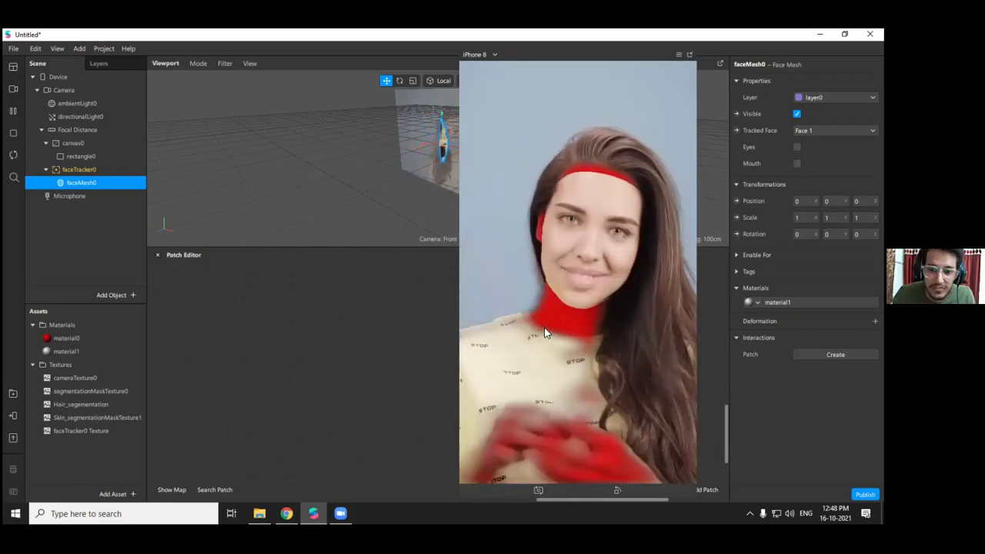
drag(460, 325, 524, 325)
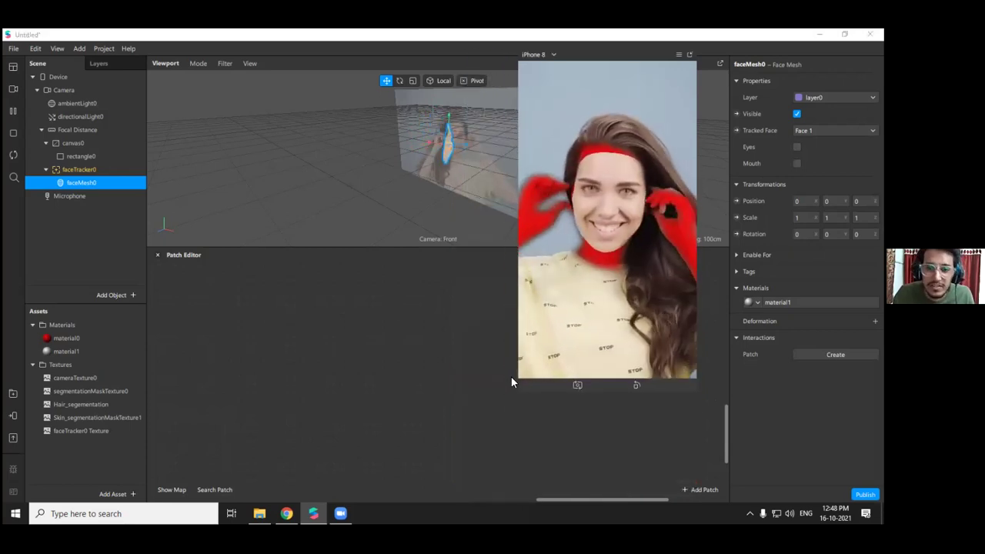
drag(520, 390, 549, 326)
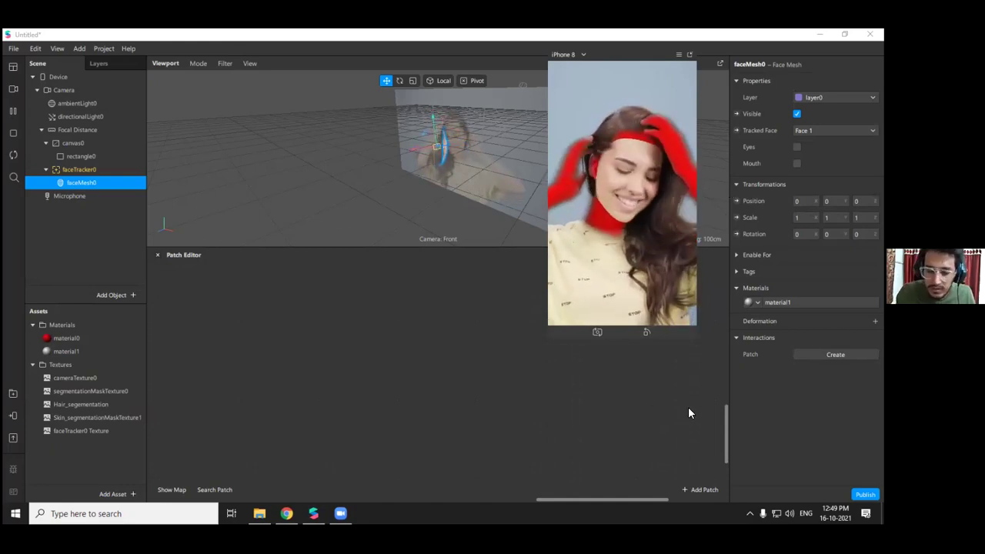
click(85, 170)
right_click(87, 173)
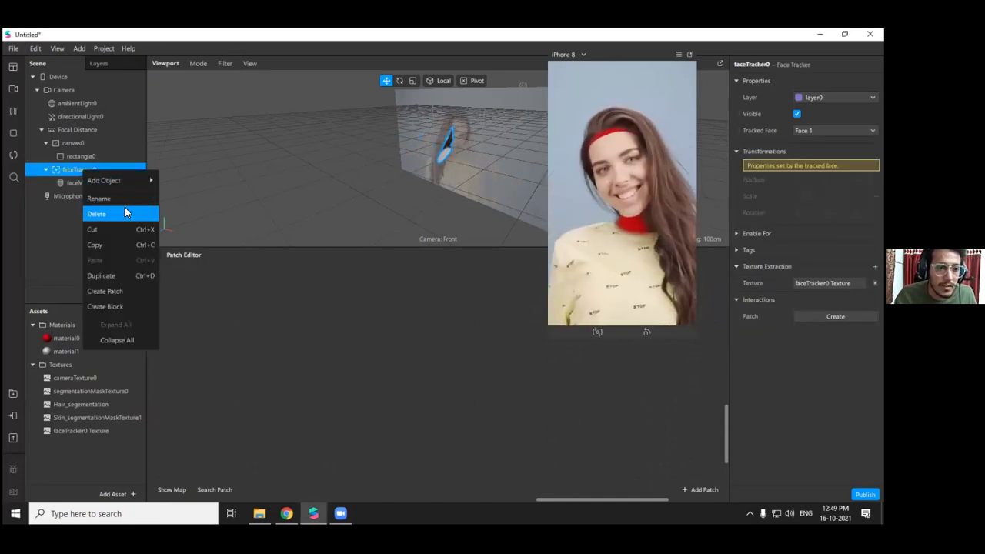
click(373, 348)
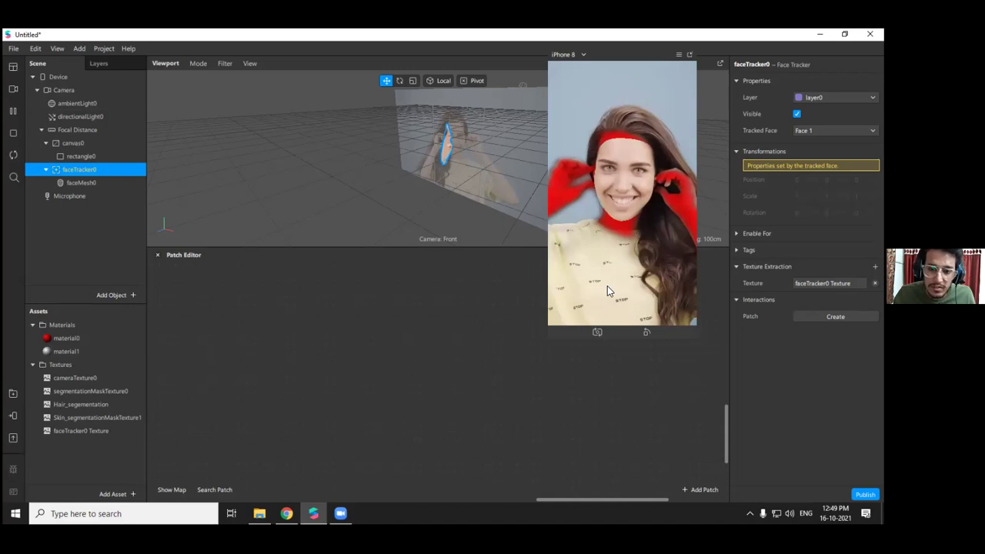
Delete canvas0 together with its rectangle from the scene
click(76, 144)
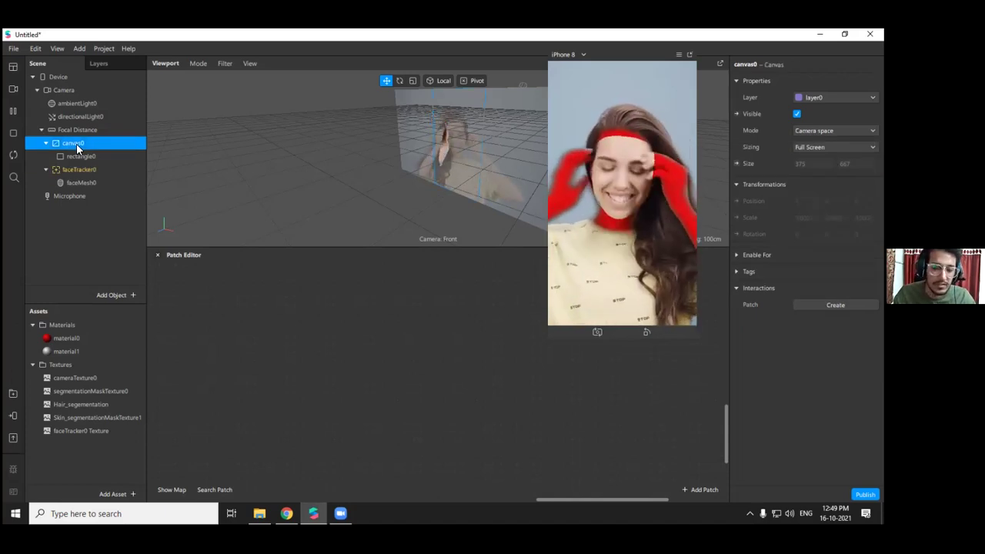
right_click(76, 143)
click(107, 170)
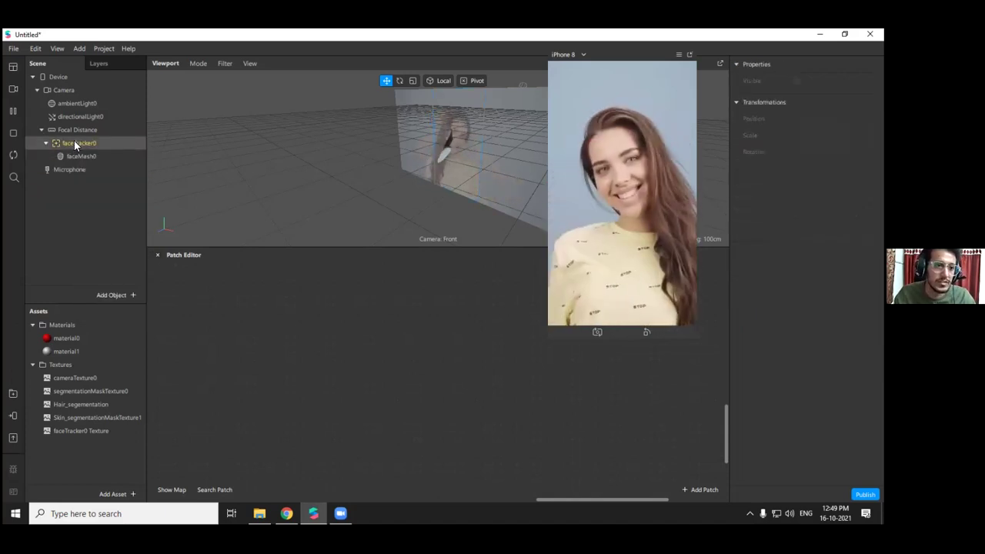
Delete faceTracker0 with its face mesh from the scene, and remove material0 and material1 from the assets
right_click(74, 143)
click(111, 184)
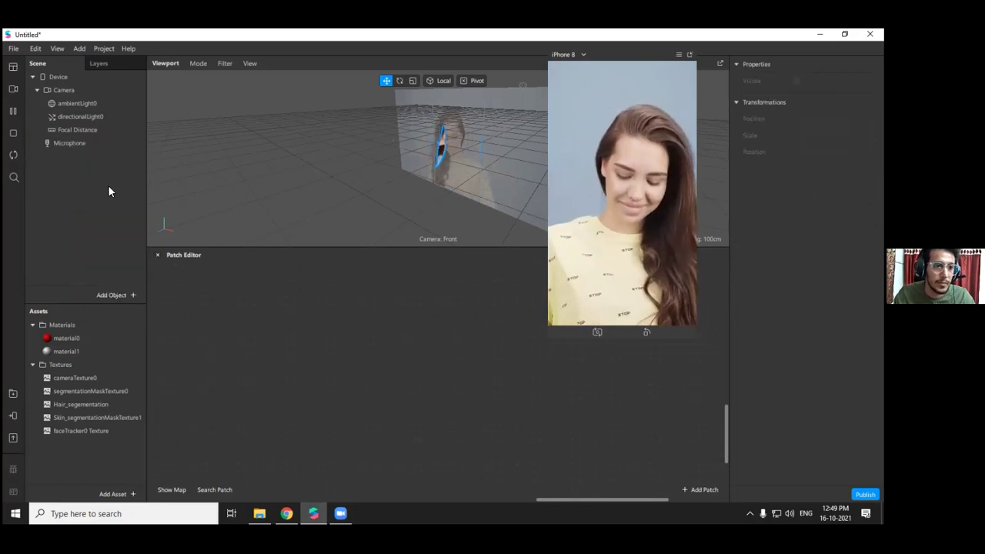
click(65, 339)
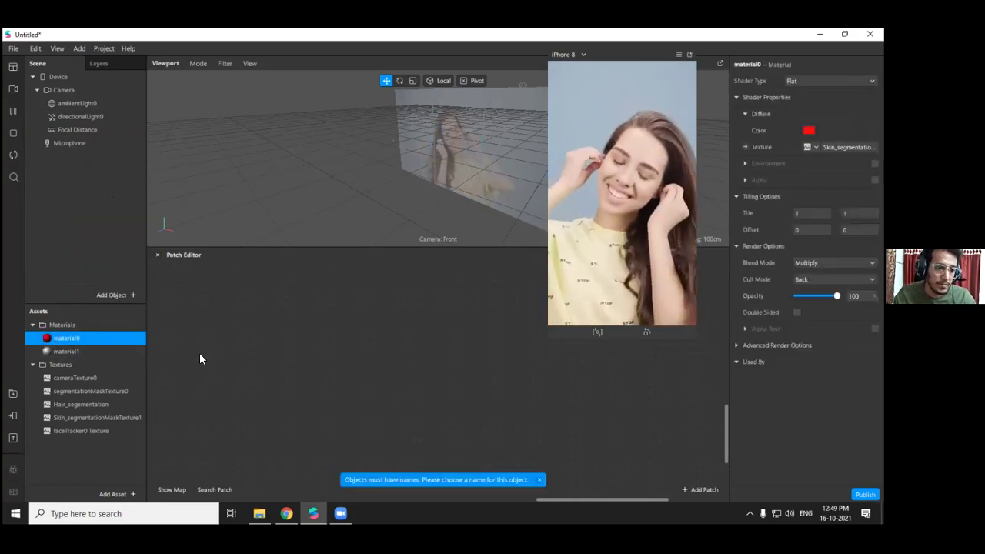
right_click(77, 338)
click(96, 360)
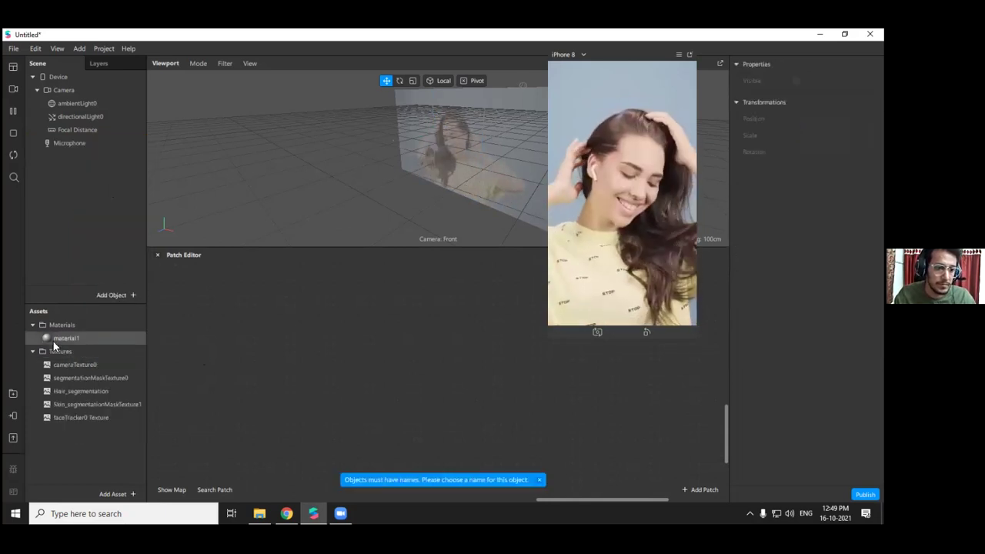
right_click(56, 336)
click(93, 358)
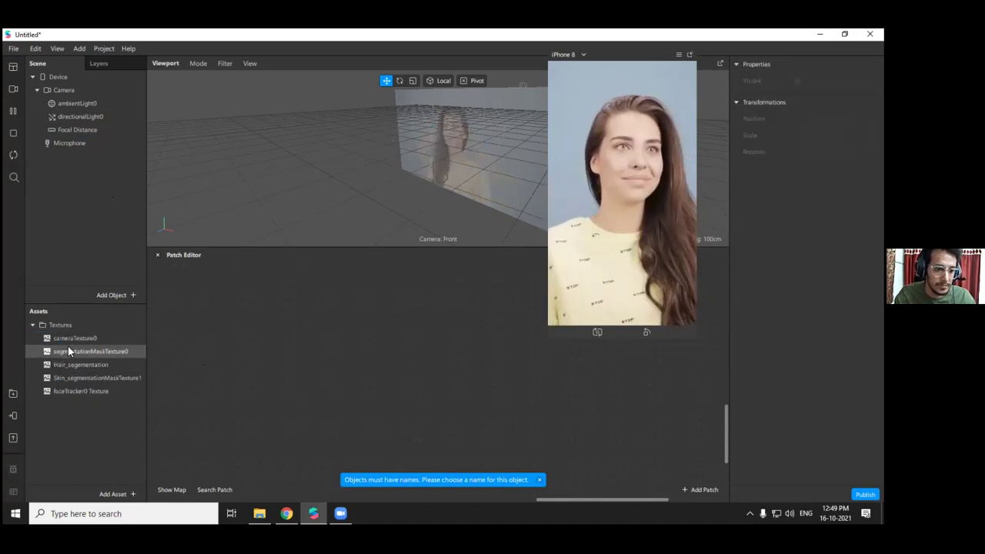
Delete all remaining textures from the assets, from cameraTexture0 through faceTracker0 Texture
click(72, 338)
shift+click(84, 391)
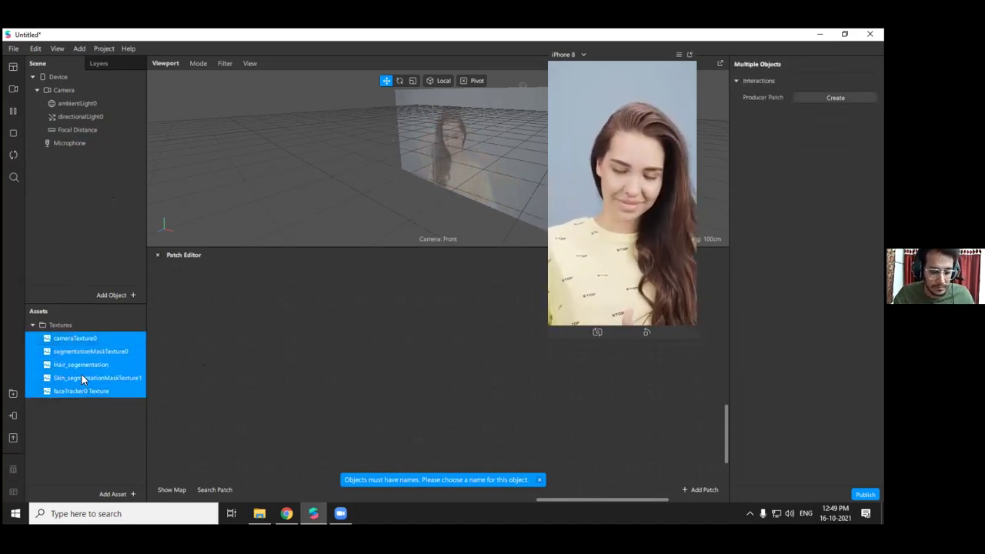
key(Delete)
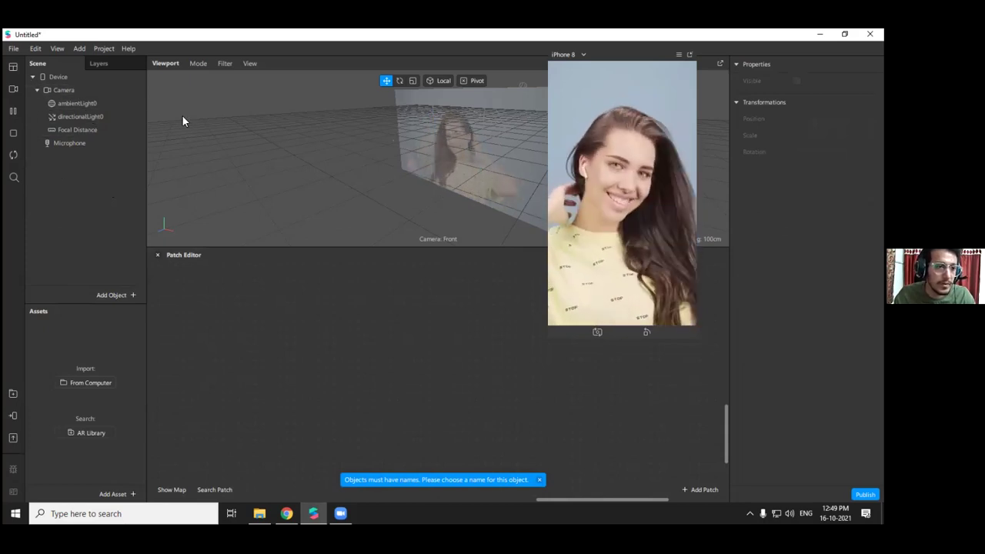
Extract the camera feed as a texture from the Camera object
click(76, 92)
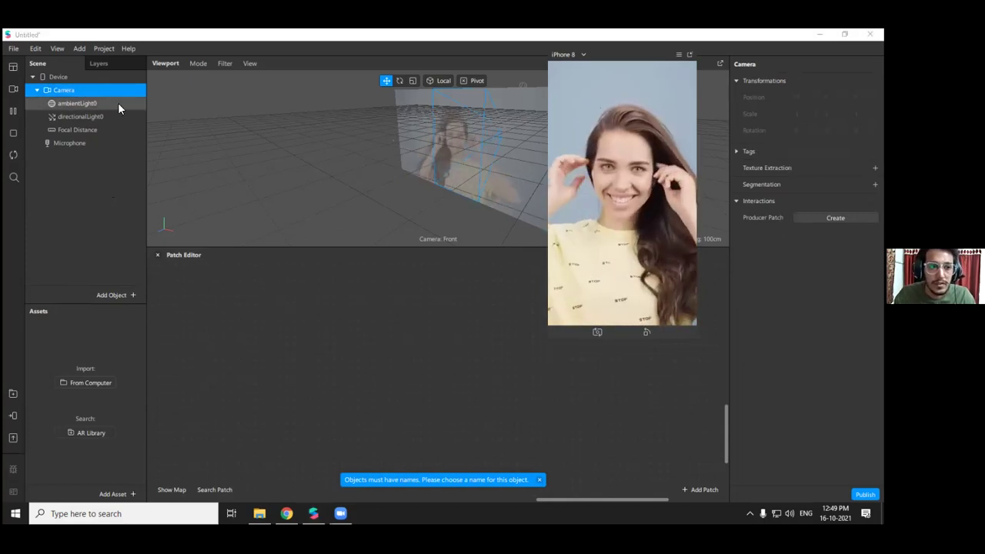
click(75, 91)
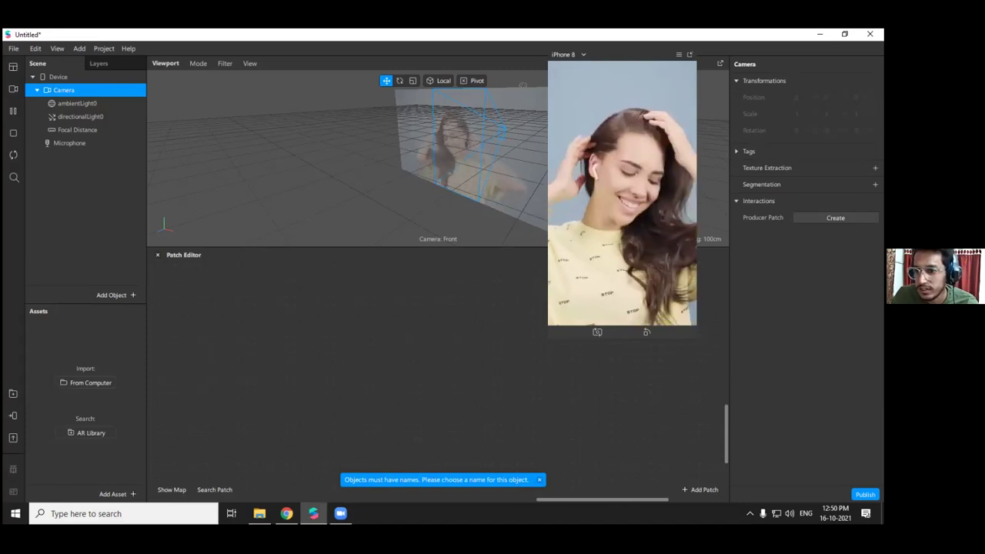
click(875, 167)
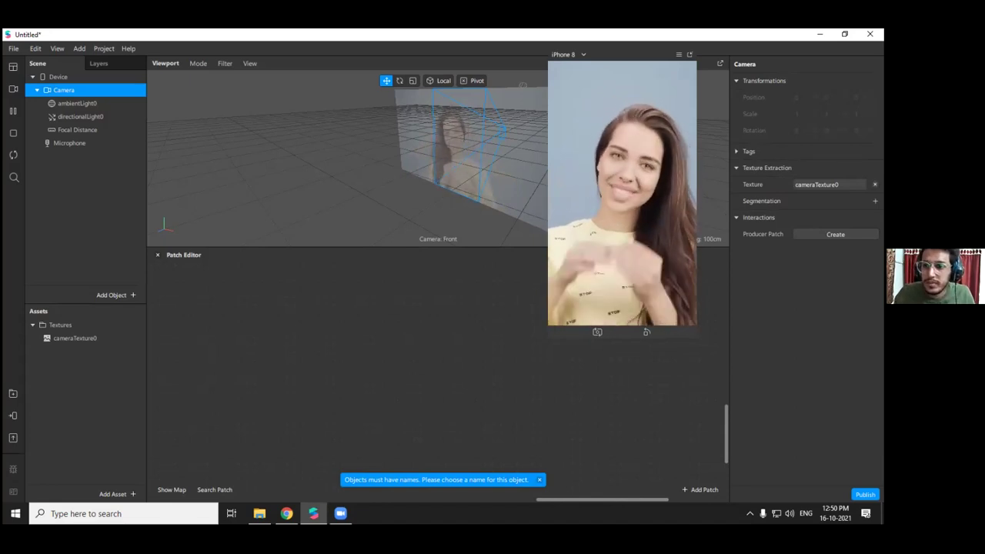
Add a canvas under the Camera and insert a rectangle inside that canvas
right_click(68, 91)
mouse_move(116, 100)
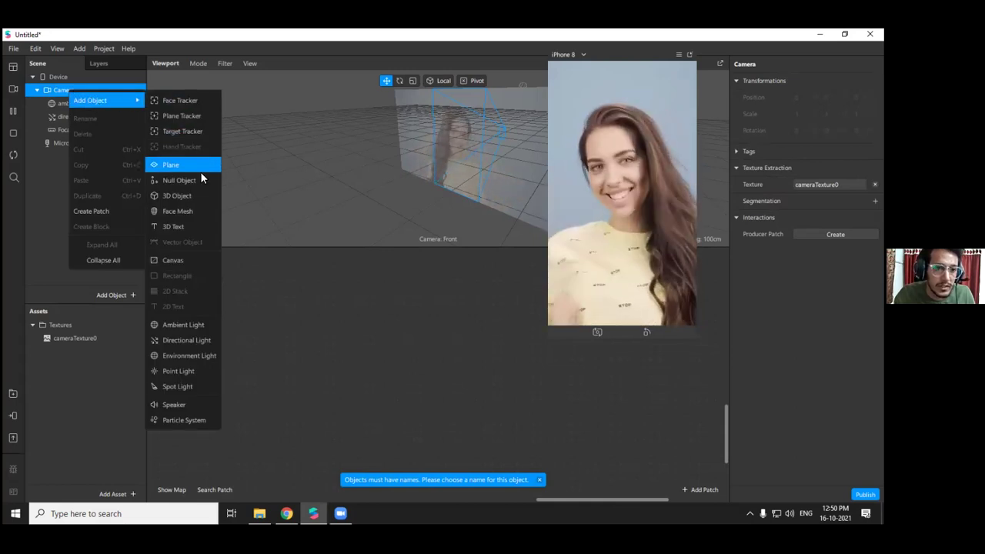
click(179, 262)
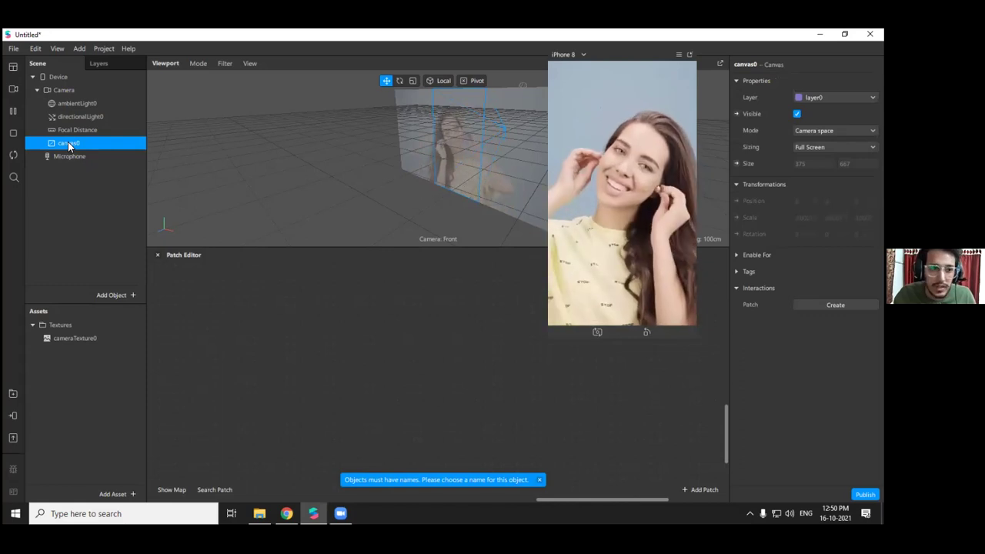
right_click(67, 143)
mouse_move(108, 153)
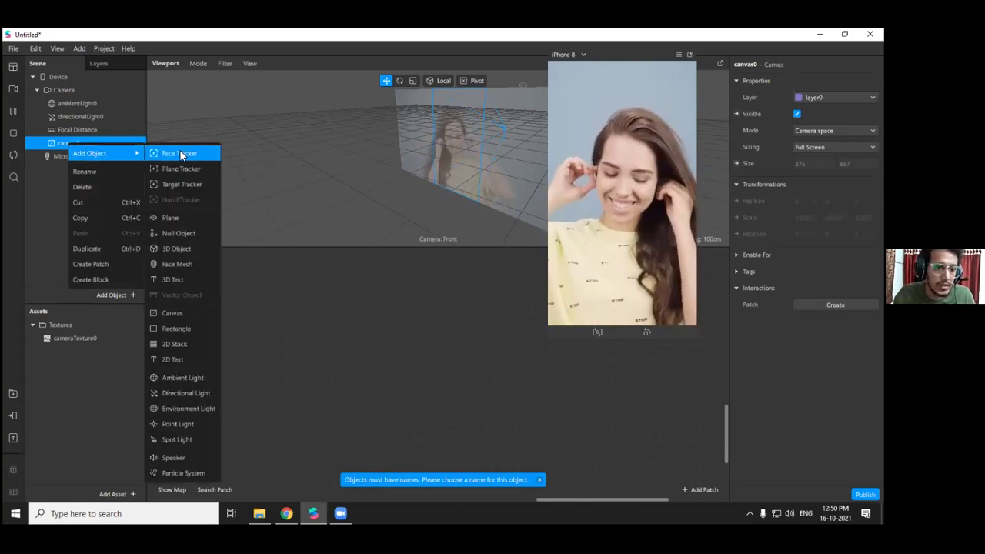
click(172, 328)
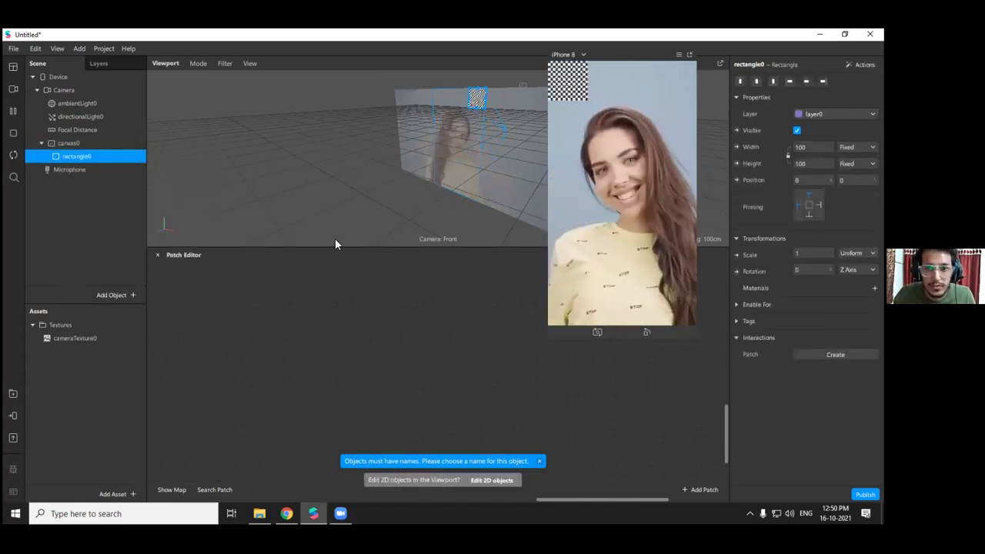
Make the rectangle cover the whole screen by setting its size to Fill Width and Fill Height
click(797, 147)
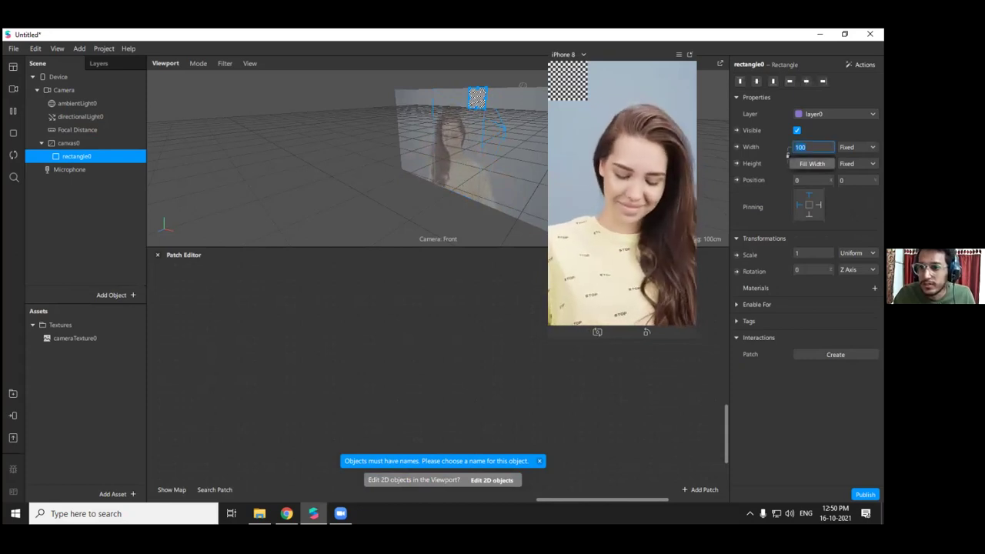
click(812, 164)
click(808, 164)
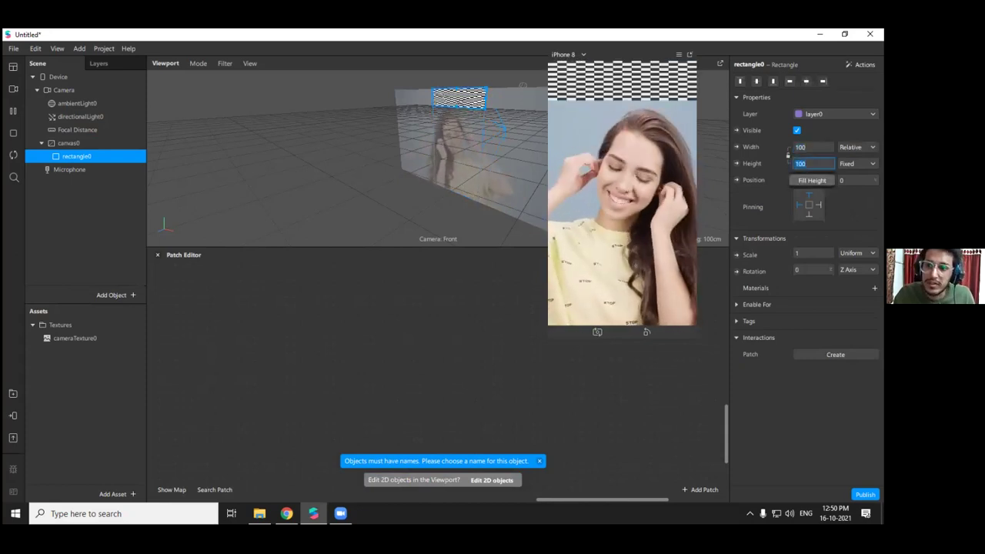
click(812, 180)
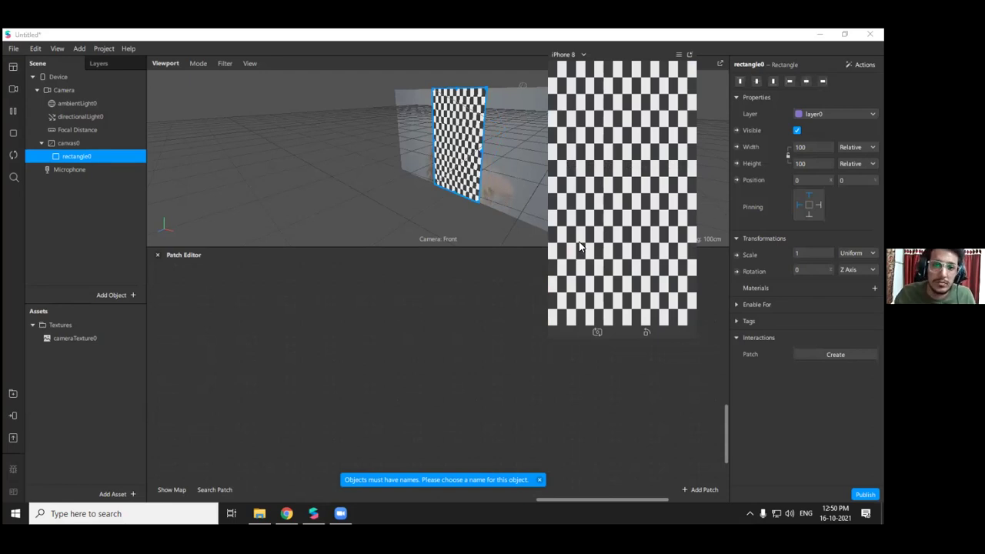
Create a new material for the rectangle and set its shader type to Flat
click(843, 303)
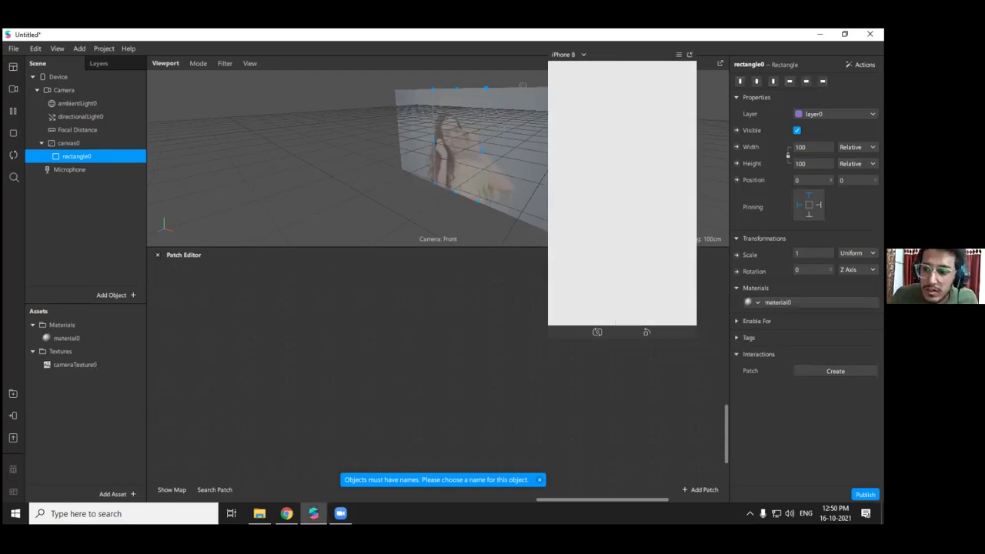
click(777, 302)
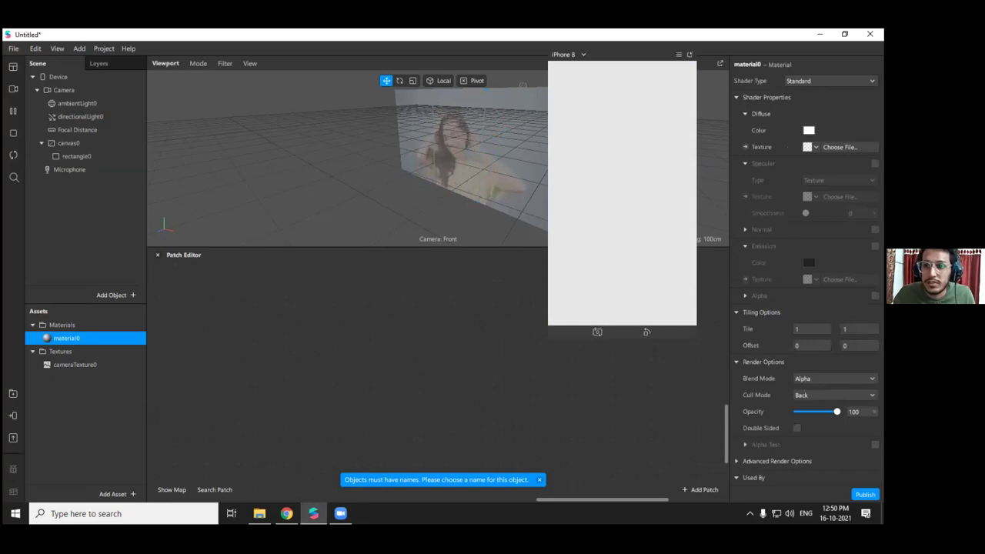
click(831, 81)
click(831, 82)
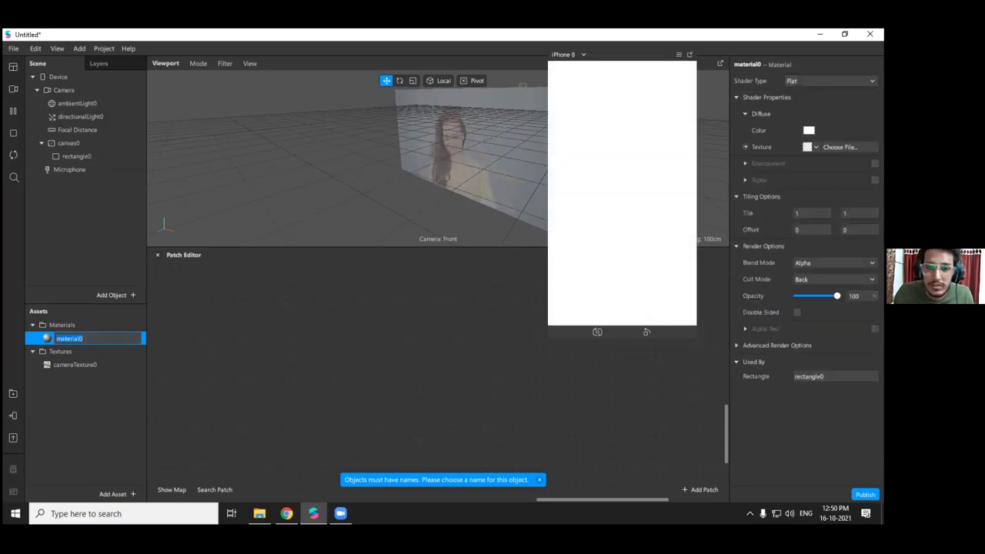
click(607, 229)
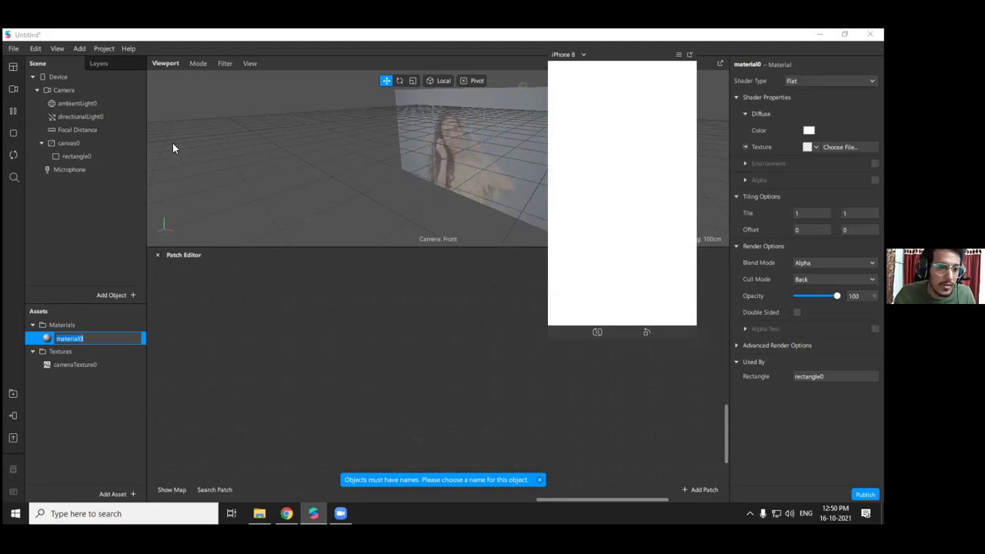
Assign cameraTexture0 as the diffuse texture of the rectangle's material
click(82, 90)
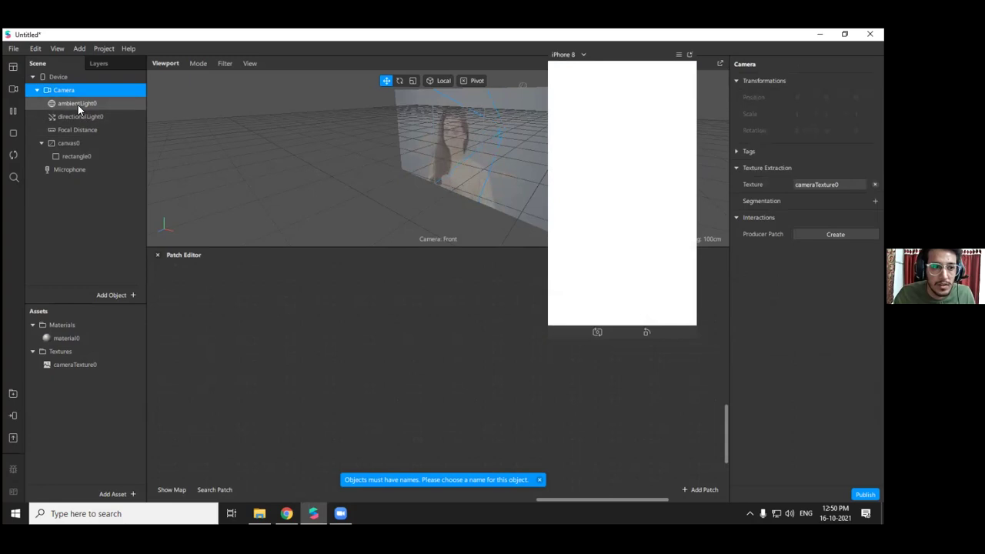
click(76, 156)
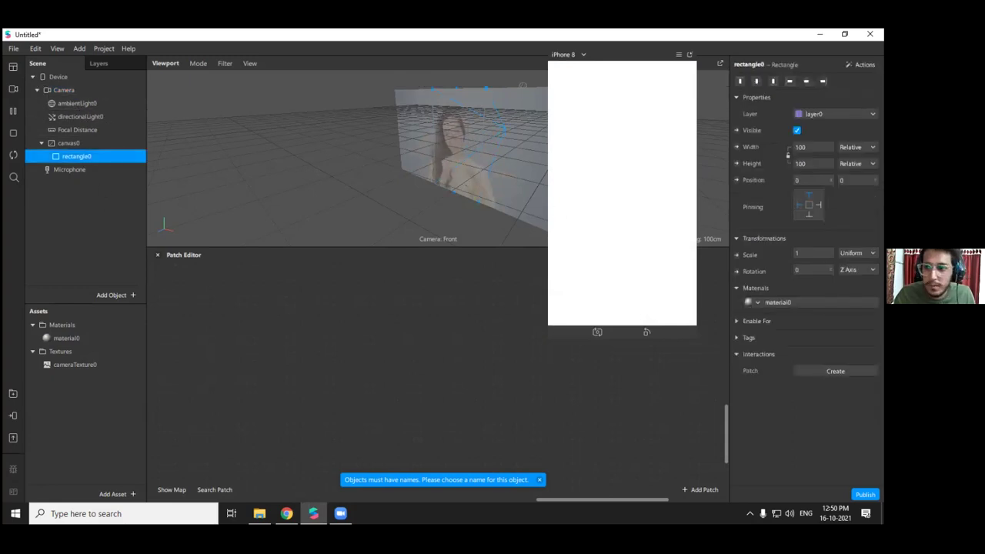
click(777, 302)
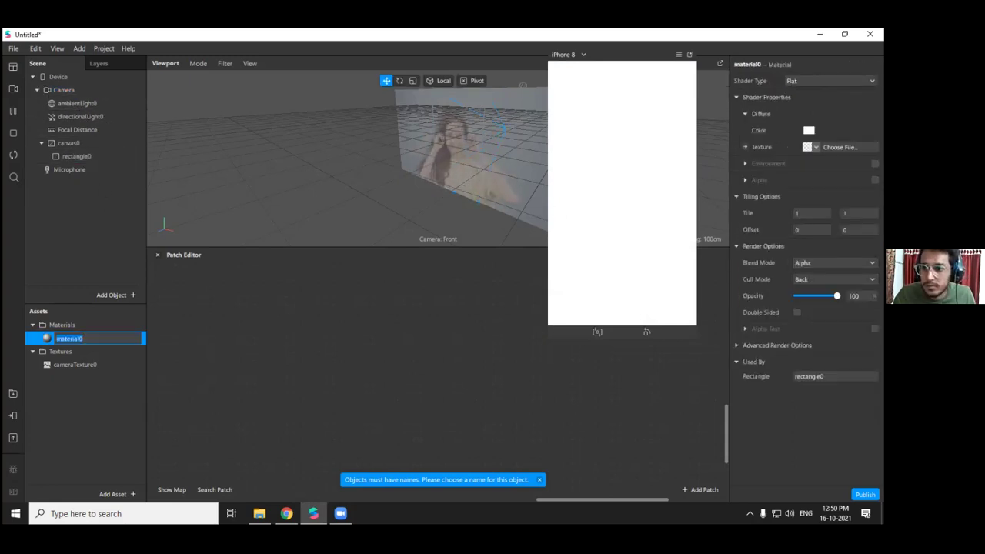
click(813, 147)
click(826, 164)
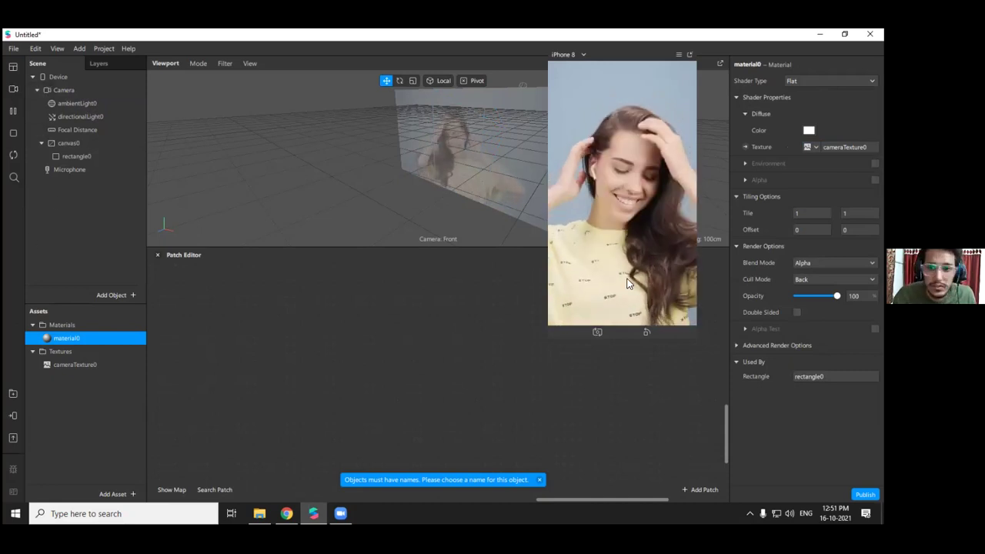
click(13, 90)
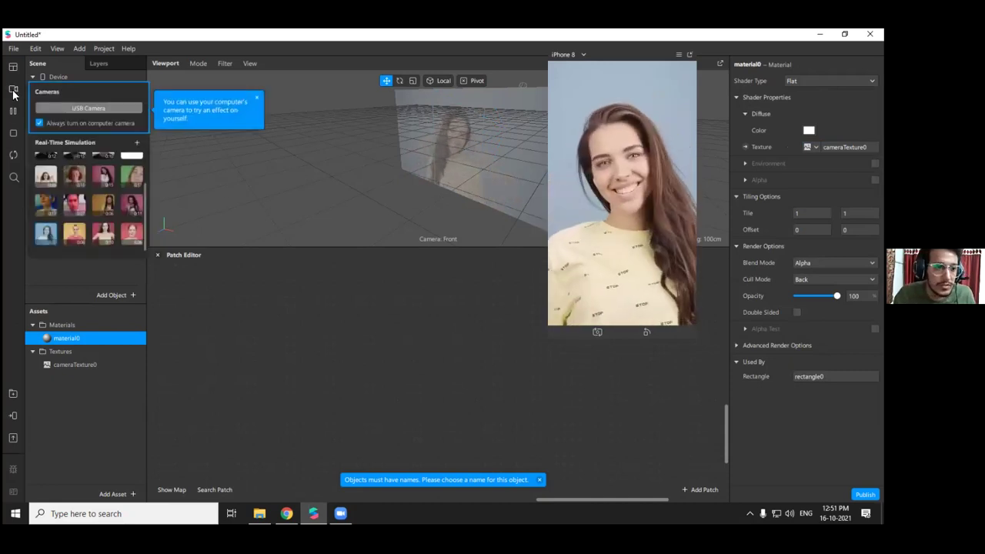
click(258, 358)
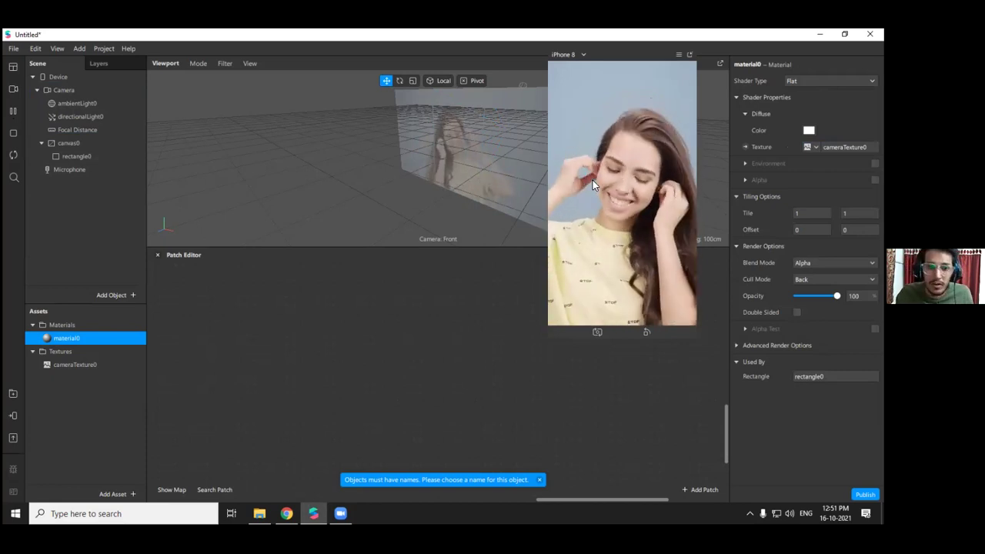
Add a Person segmentation mask texture to the Camera
click(93, 90)
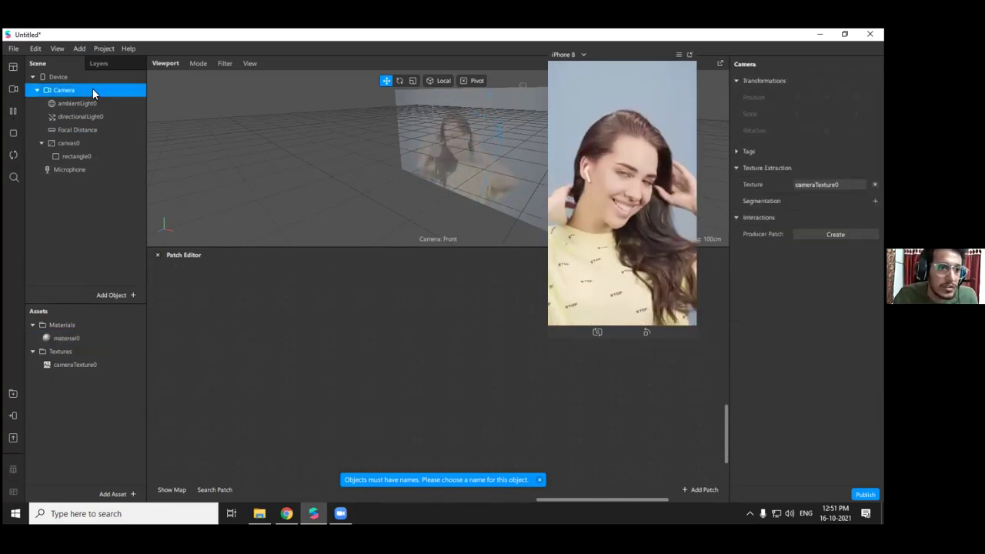
click(875, 201)
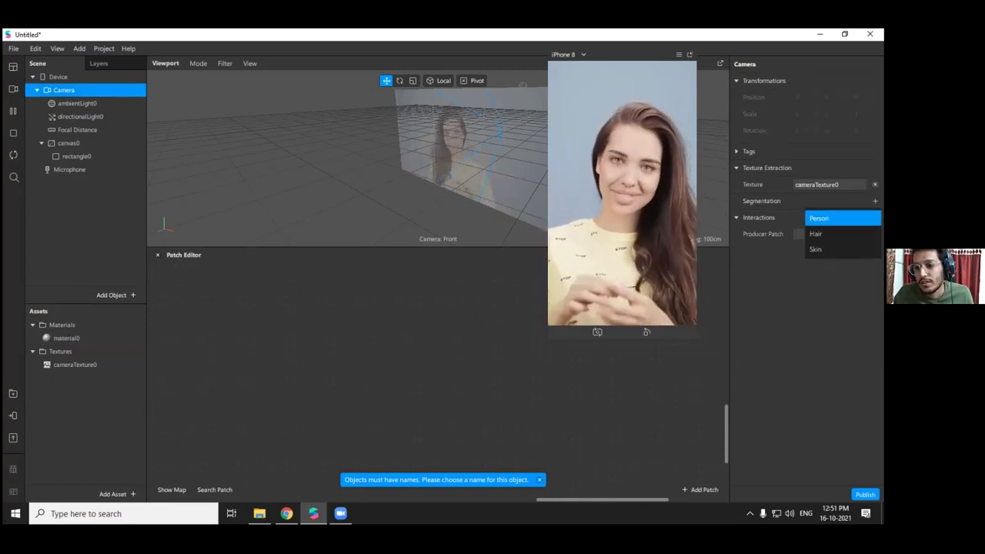
click(819, 219)
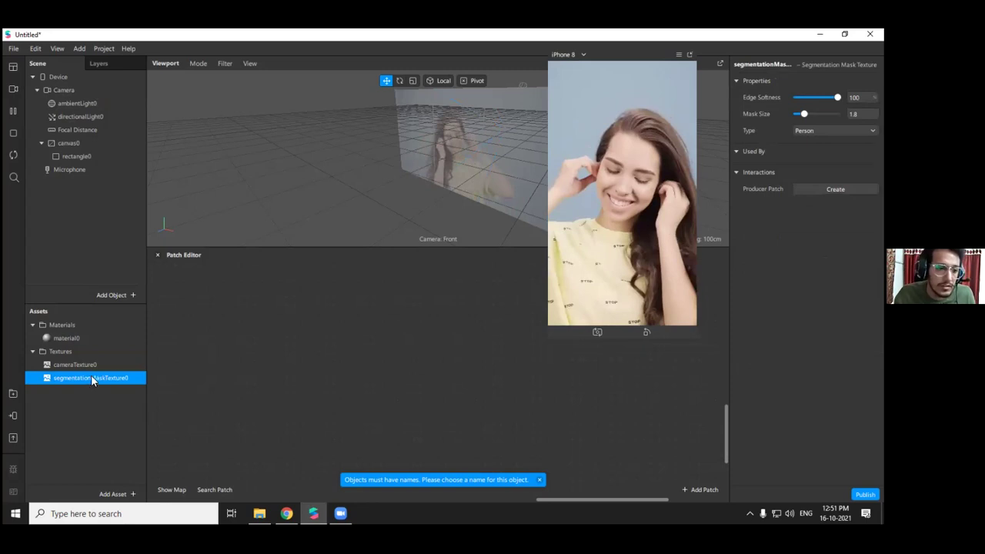
Enable Alpha on material0 and assign segmentationMaskTexture0 as its alpha texture
click(80, 337)
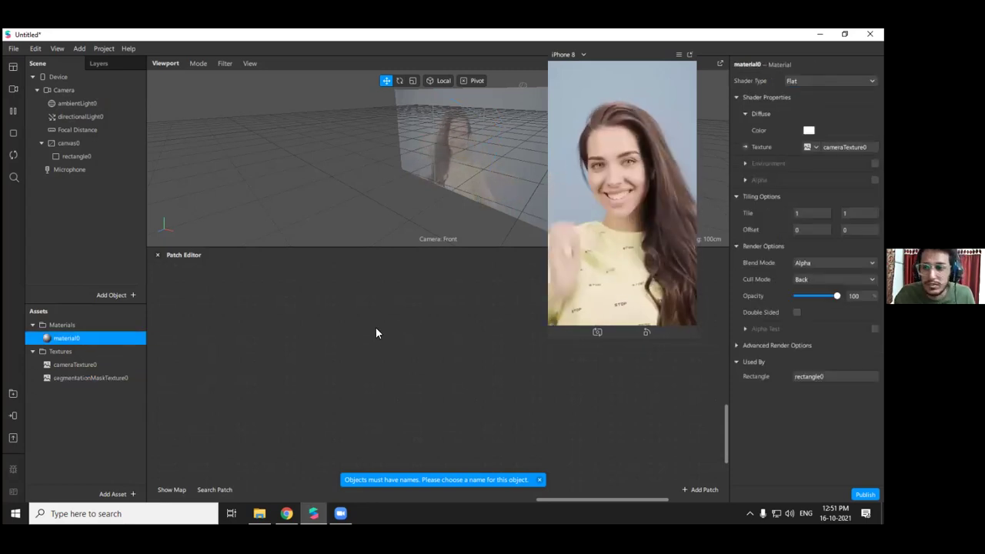
click(874, 179)
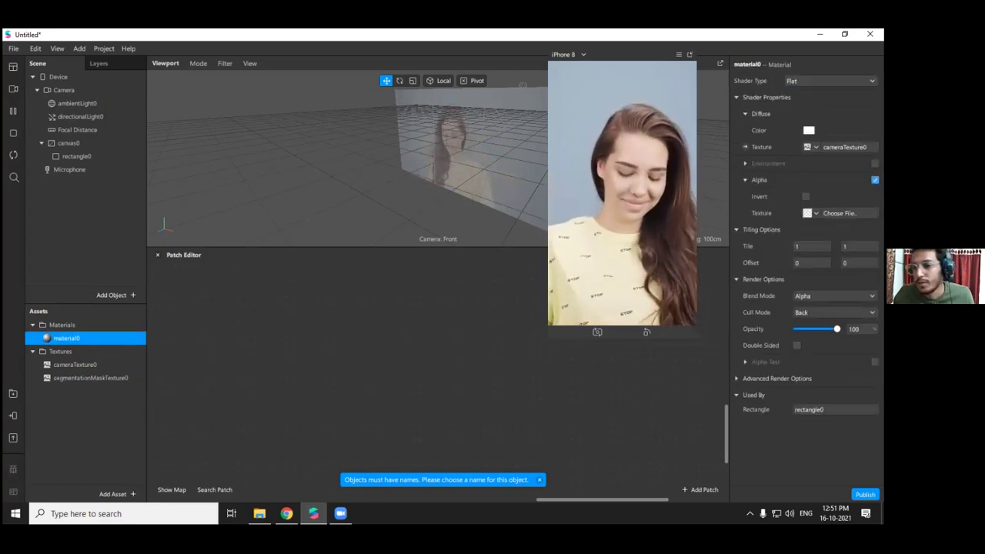
click(816, 213)
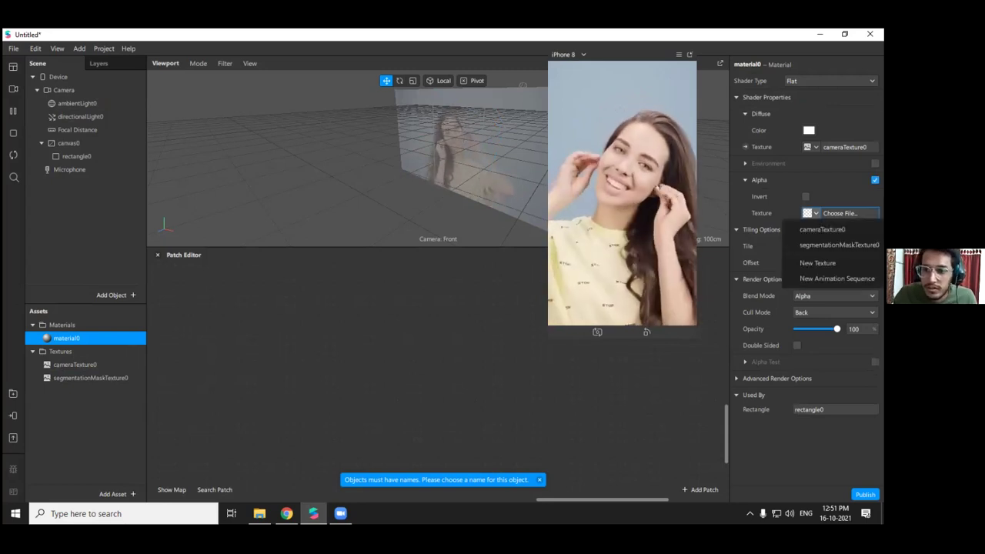
click(839, 244)
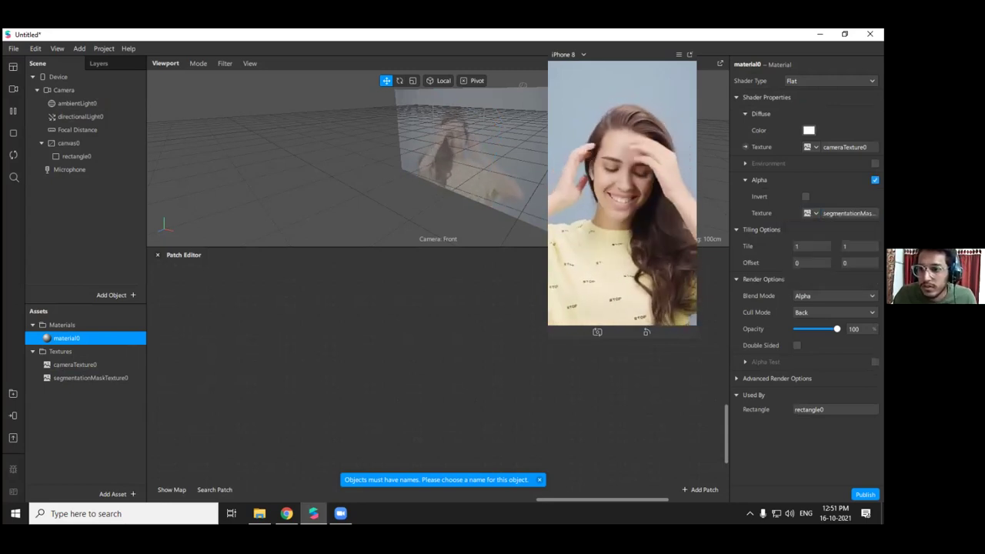
Set material0's diffuse color to red
click(808, 130)
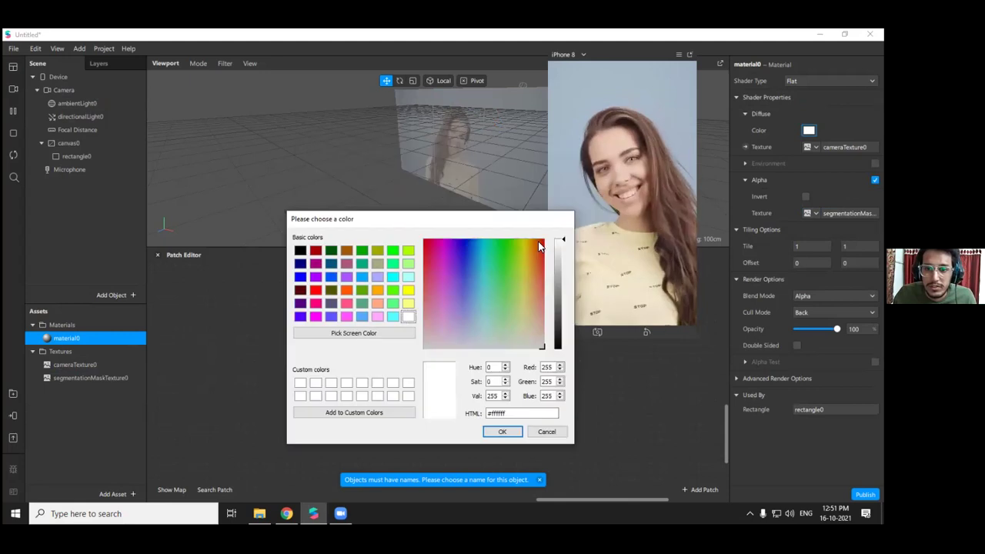
click(539, 244)
click(503, 431)
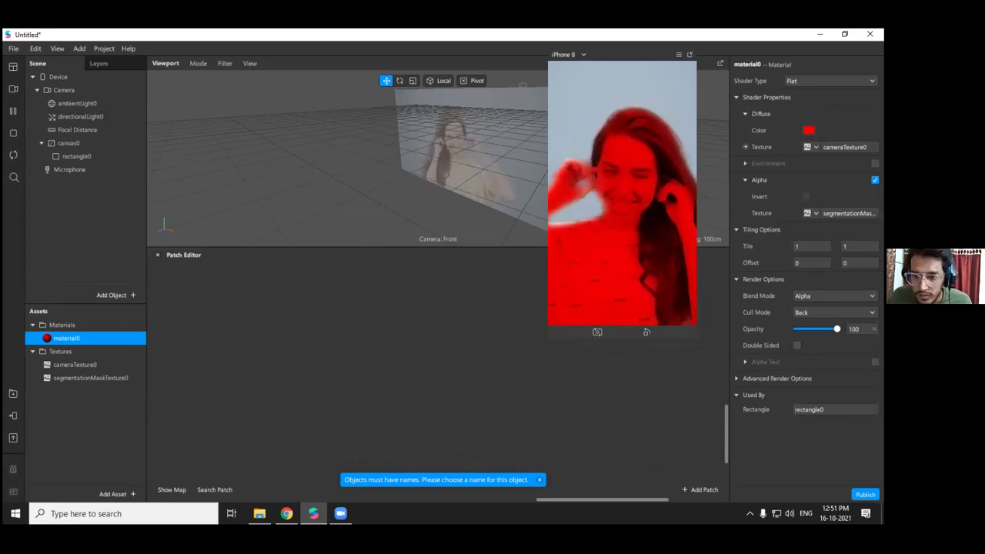
Invert the alpha mask of material0
click(805, 197)
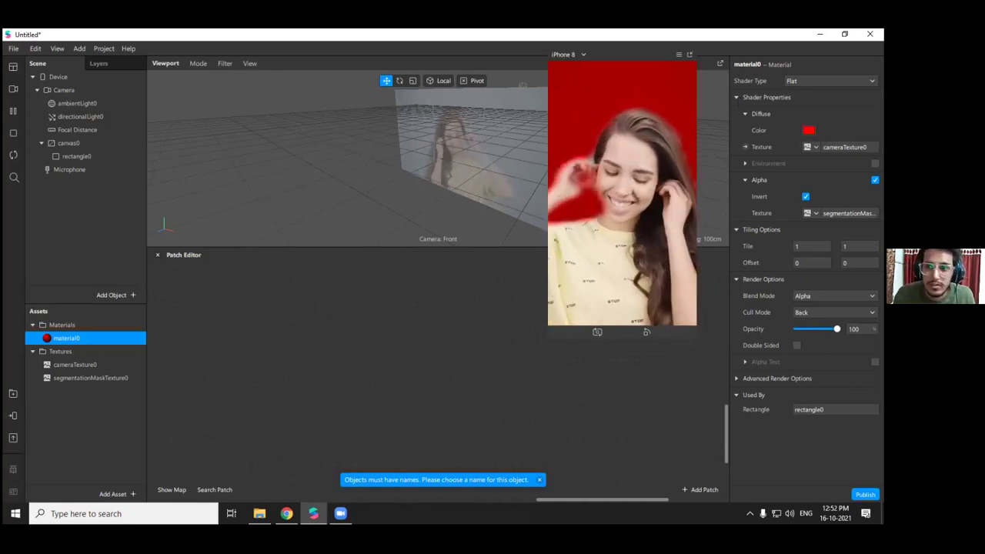
click(812, 147)
click(812, 147)
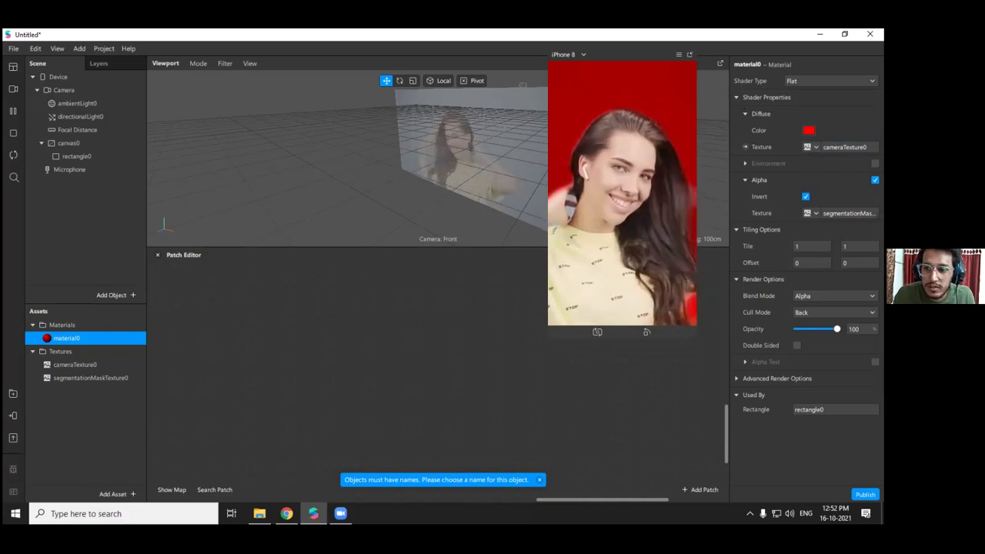
click(812, 147)
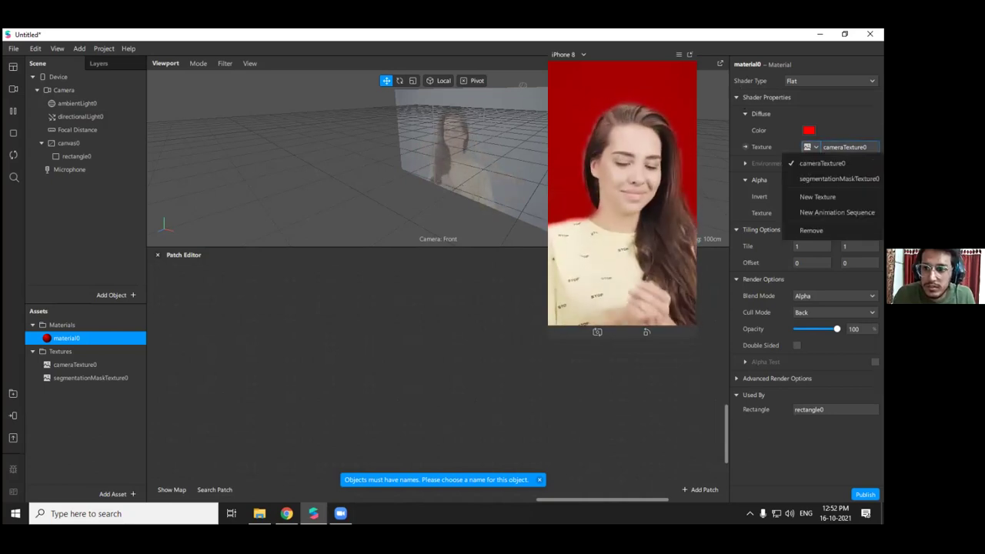
click(284, 156)
click(81, 156)
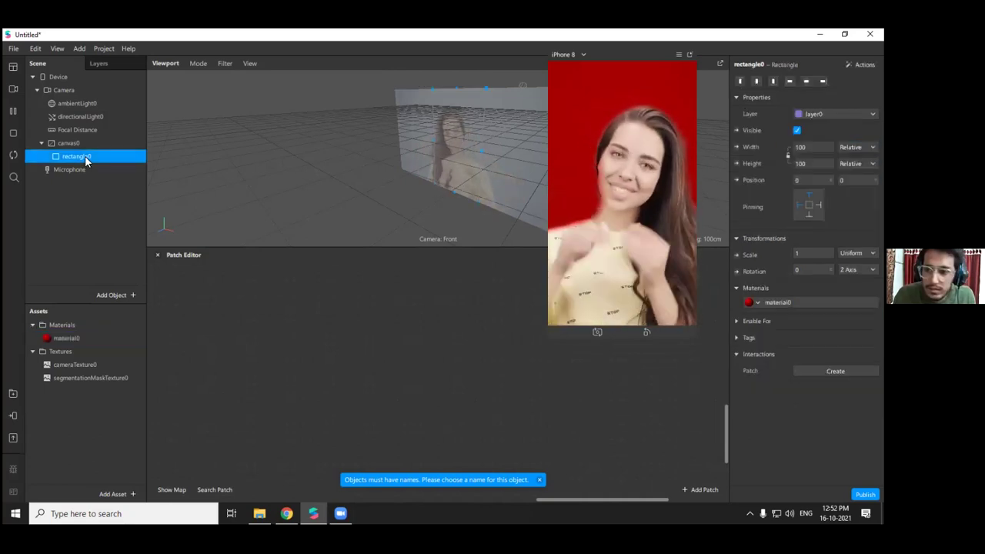
double_click(67, 339)
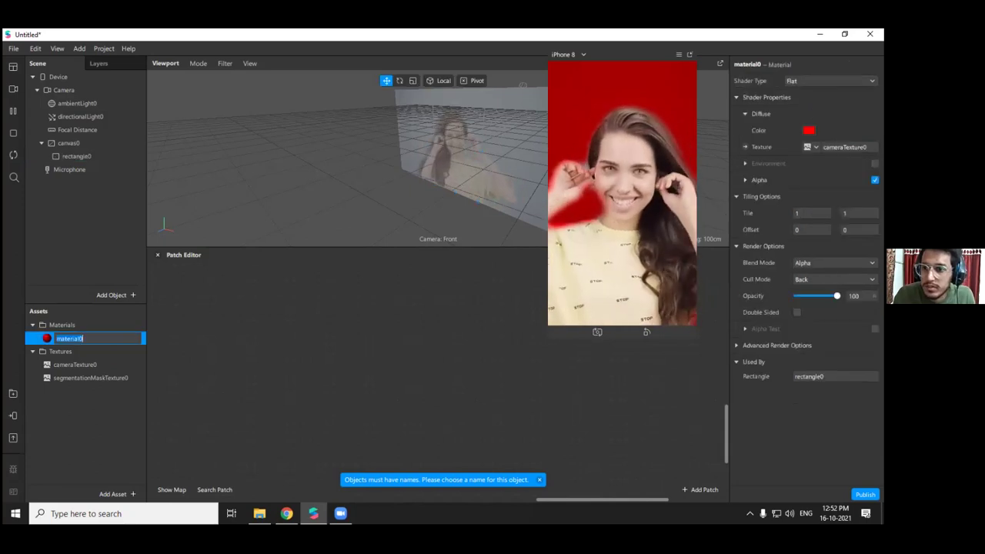
click(809, 130)
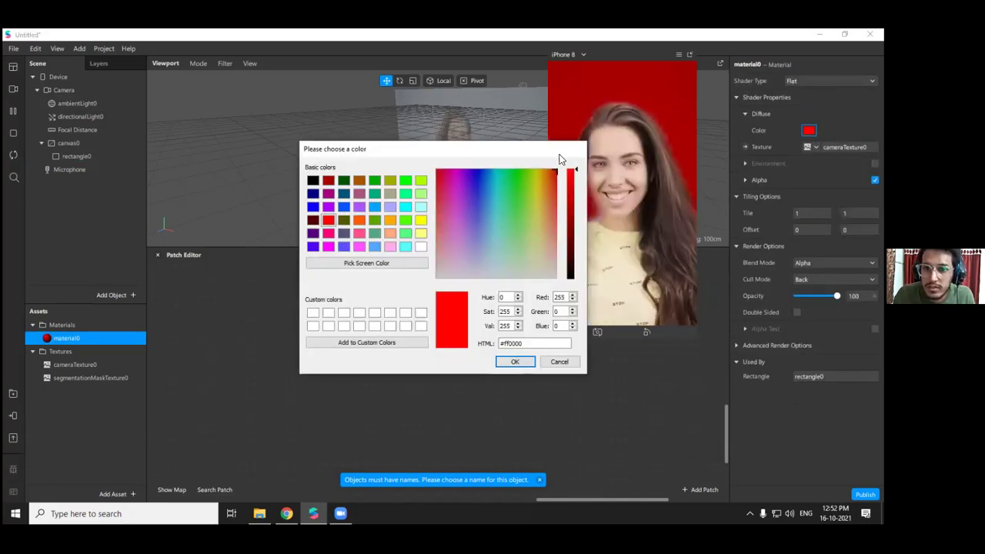
click(551, 364)
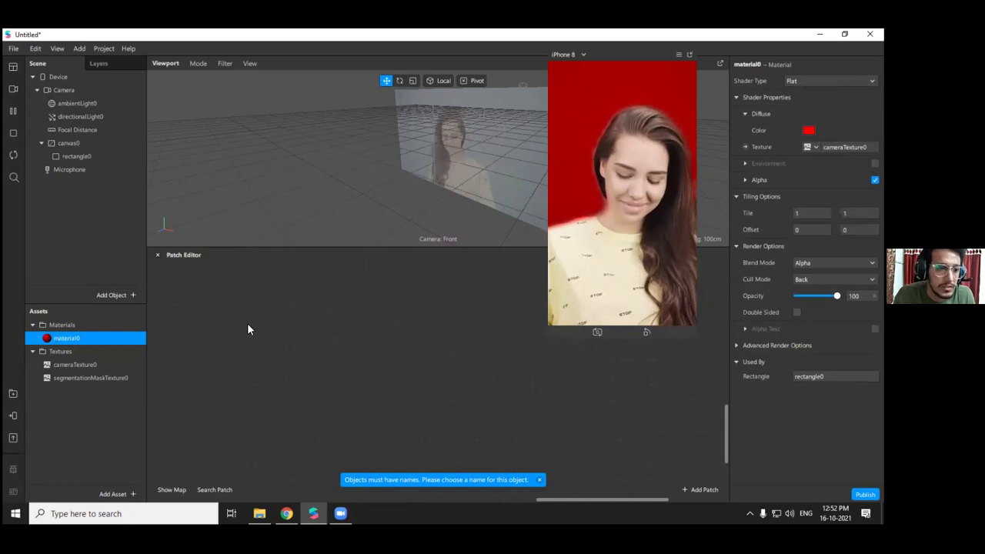
click(73, 154)
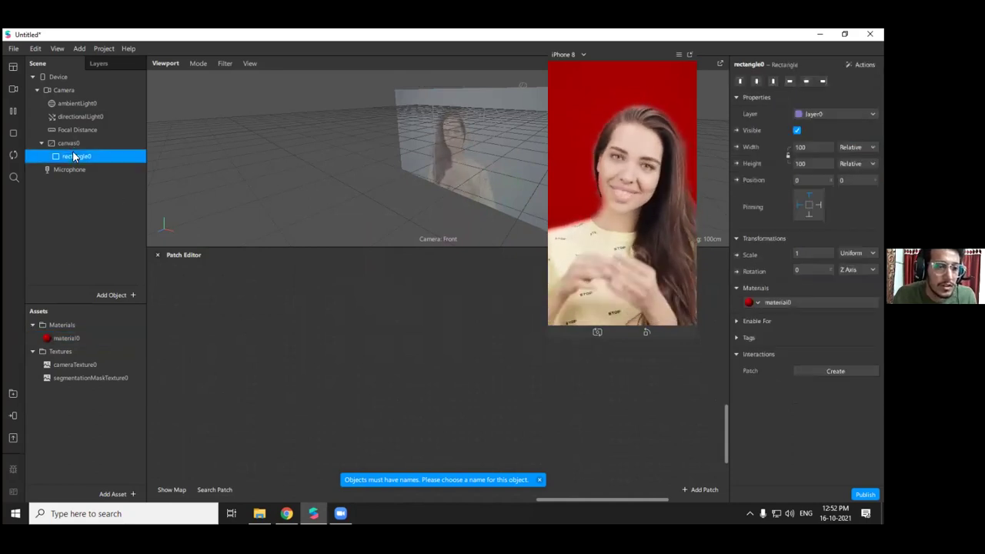
Add a Hair segmentation mask texture to the Camera and rename it Hair_segmentationMaskTexture1
click(79, 93)
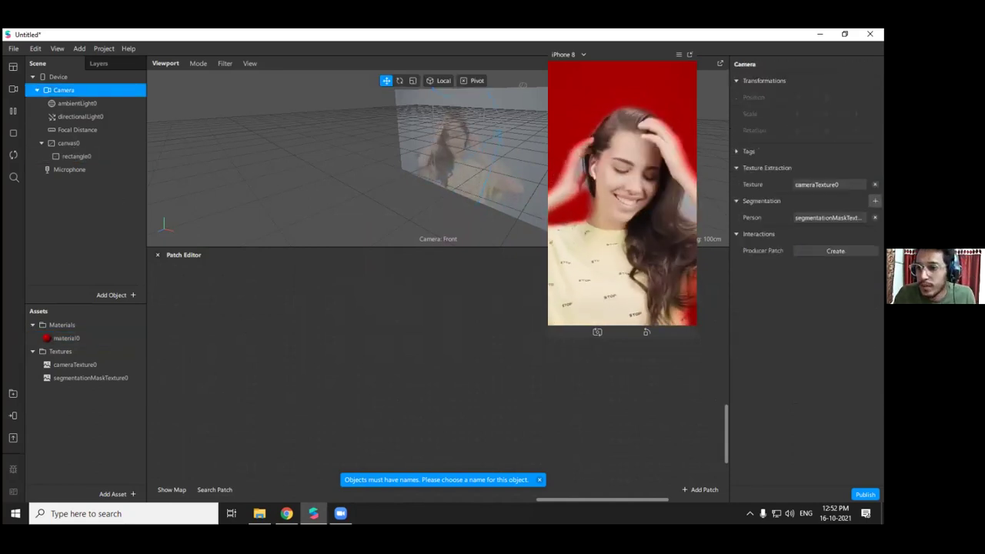
click(828, 217)
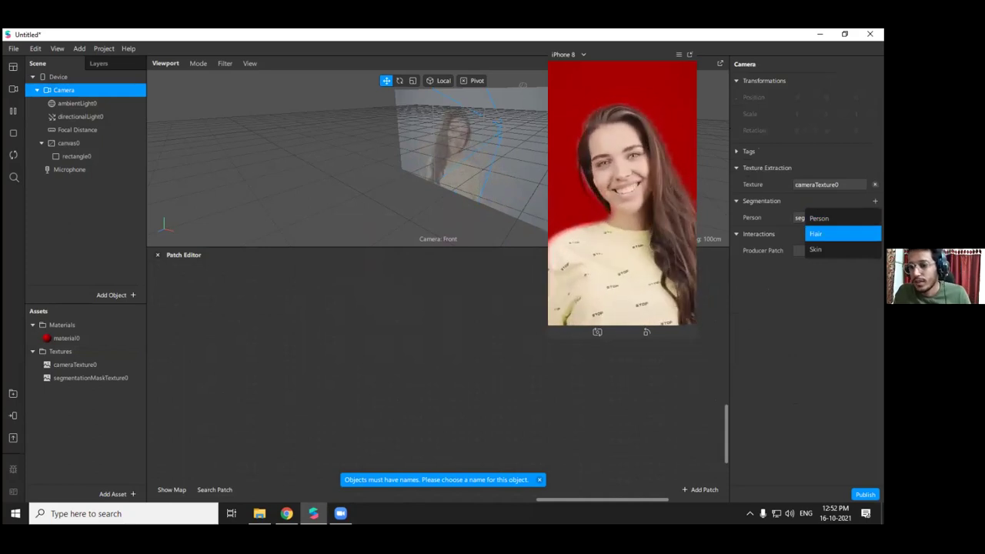
click(843, 233)
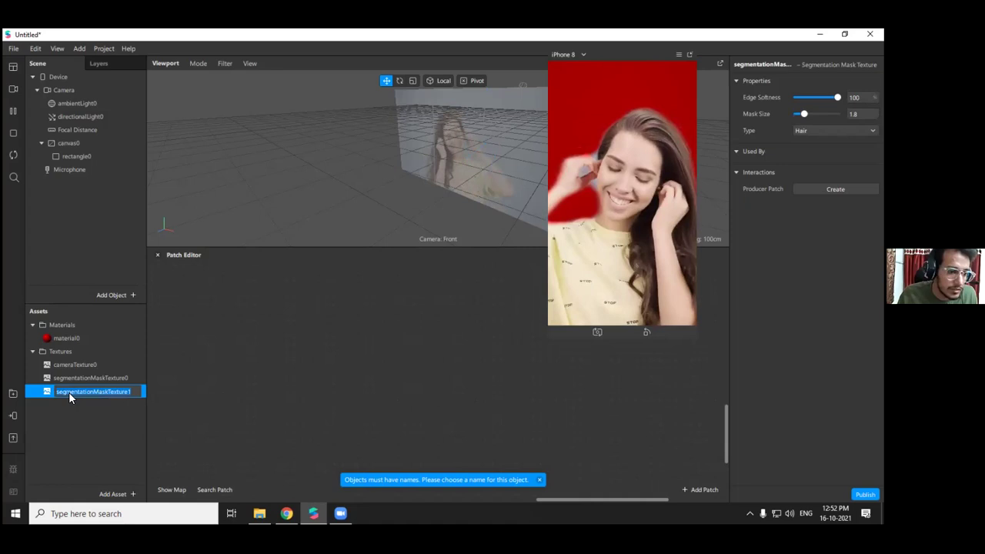
key(Home)
text(H)
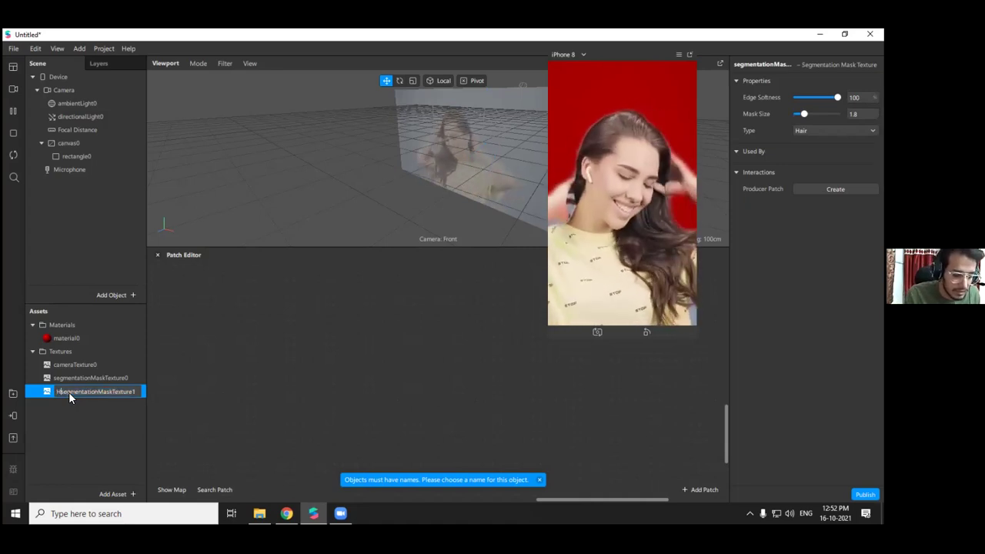
text(air_)
key(Return)
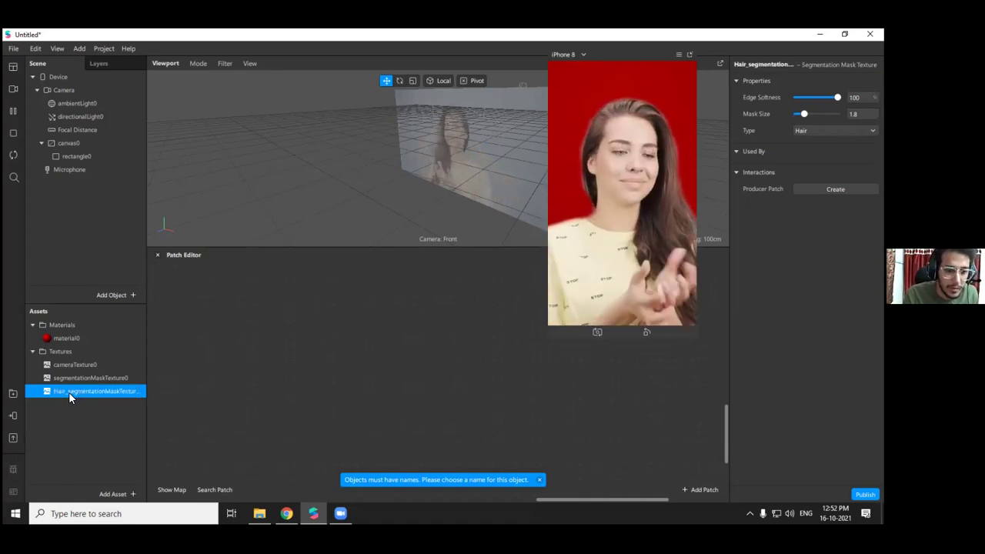
Replace material0's diffuse texture with Hair_segmentationMaskTexture1
click(72, 157)
double_click(68, 339)
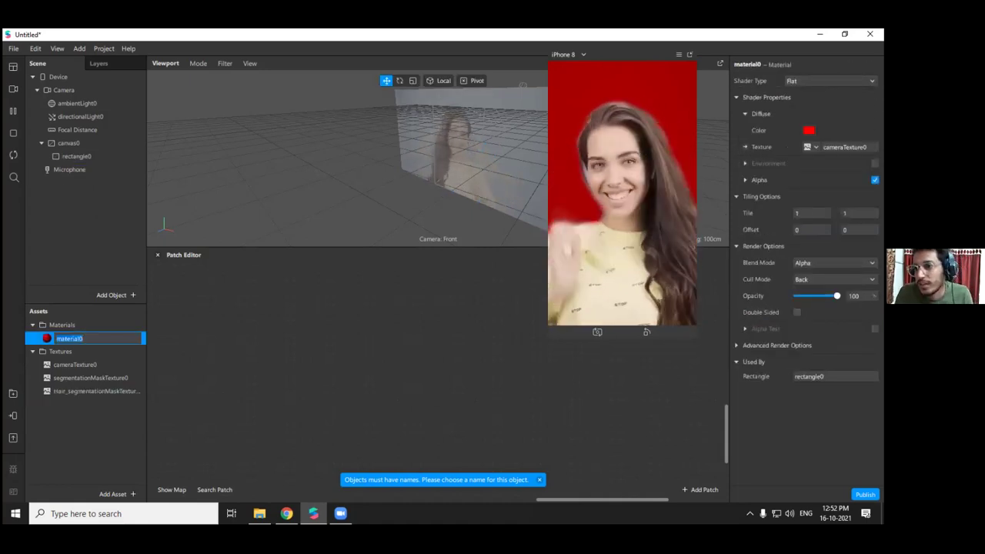
click(816, 146)
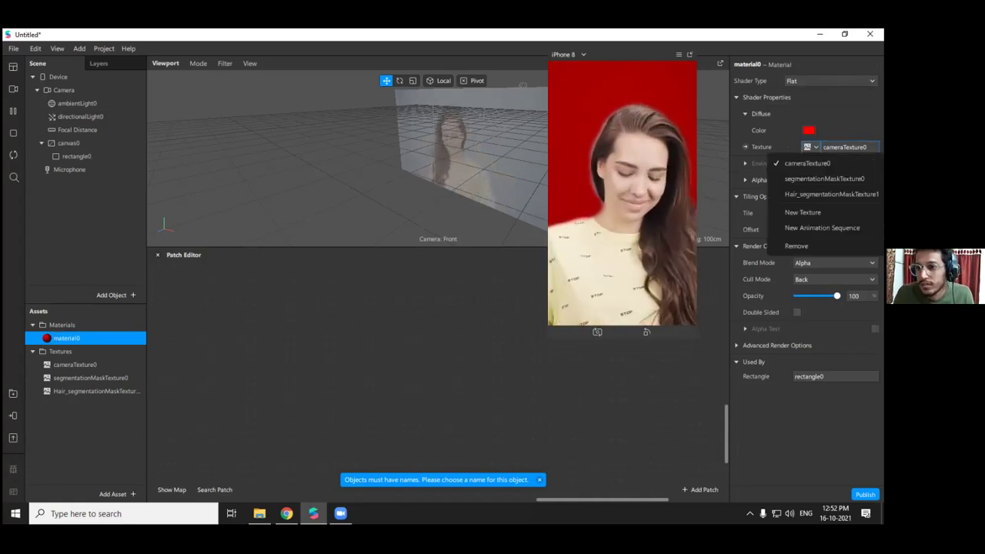
click(831, 194)
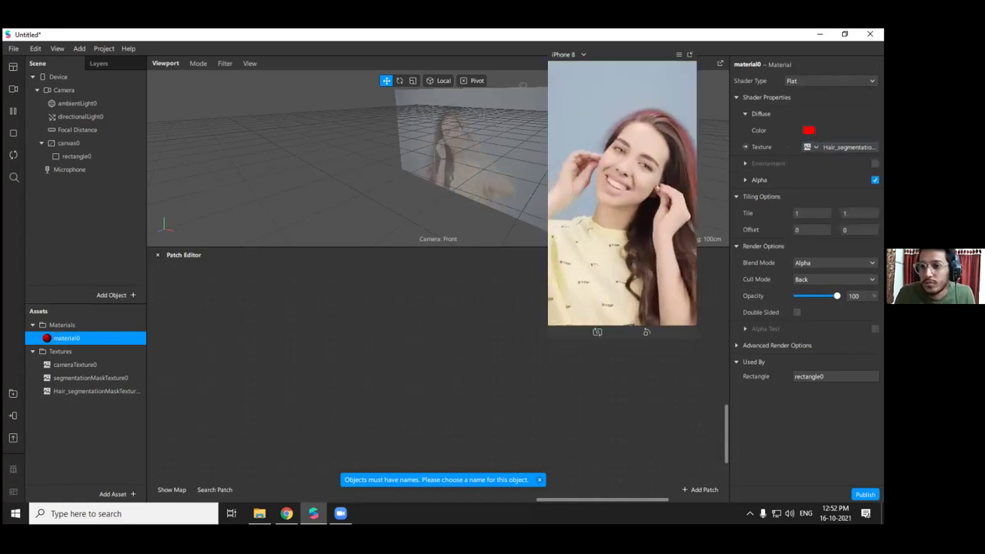
Remove the alpha texture from material0 and leave its Alpha property disabled
click(745, 179)
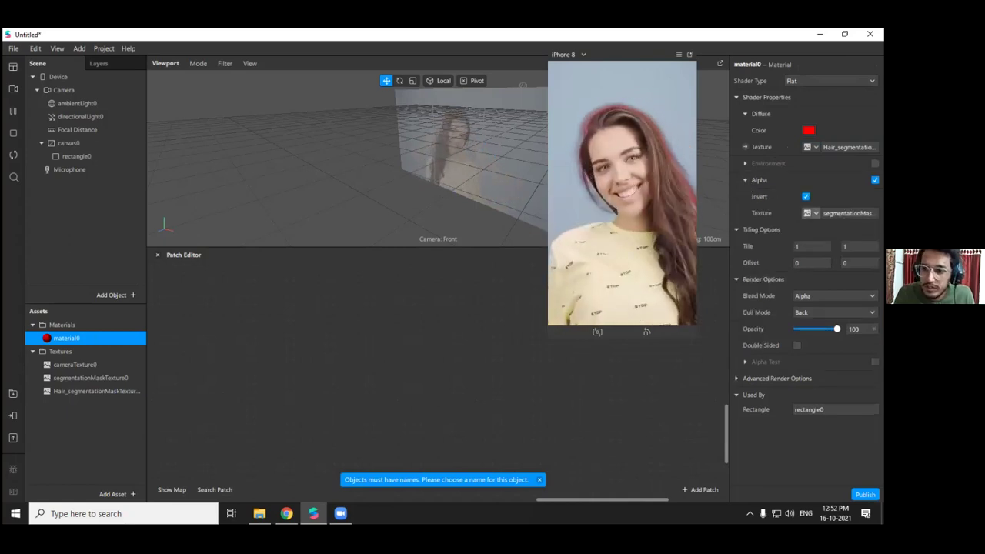
click(815, 213)
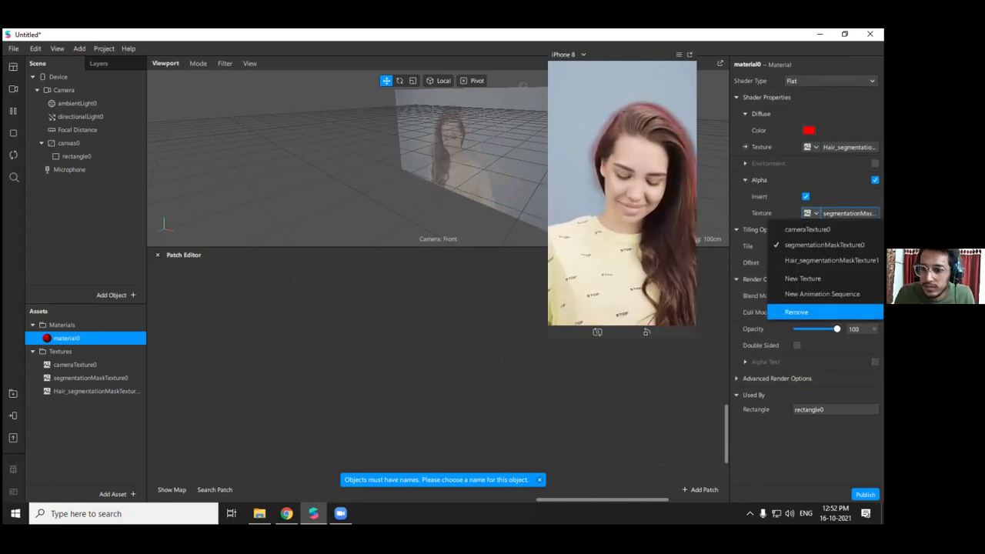
click(797, 311)
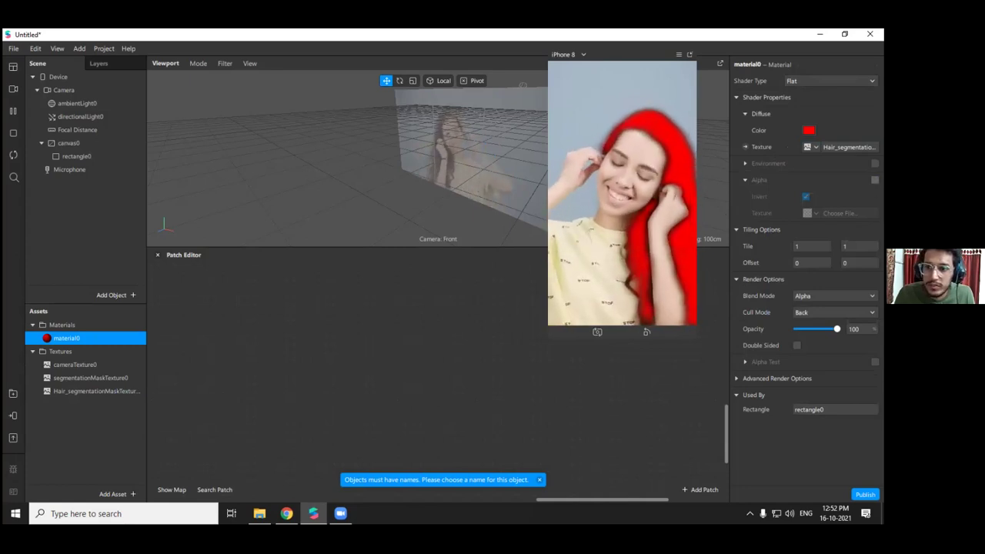
click(875, 180)
click(749, 180)
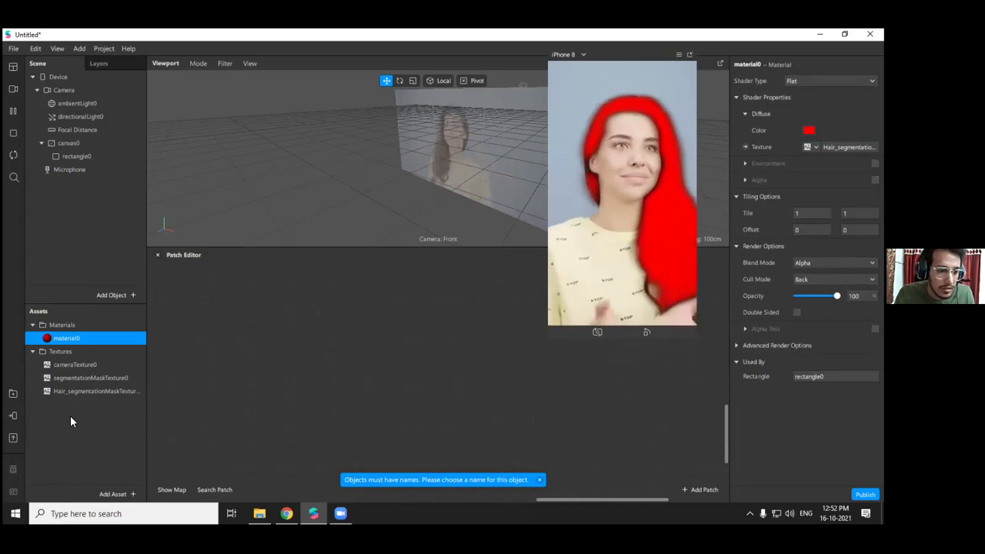
Rename the person mask texture as Person_segmentationMaskTexture0
click(57, 378)
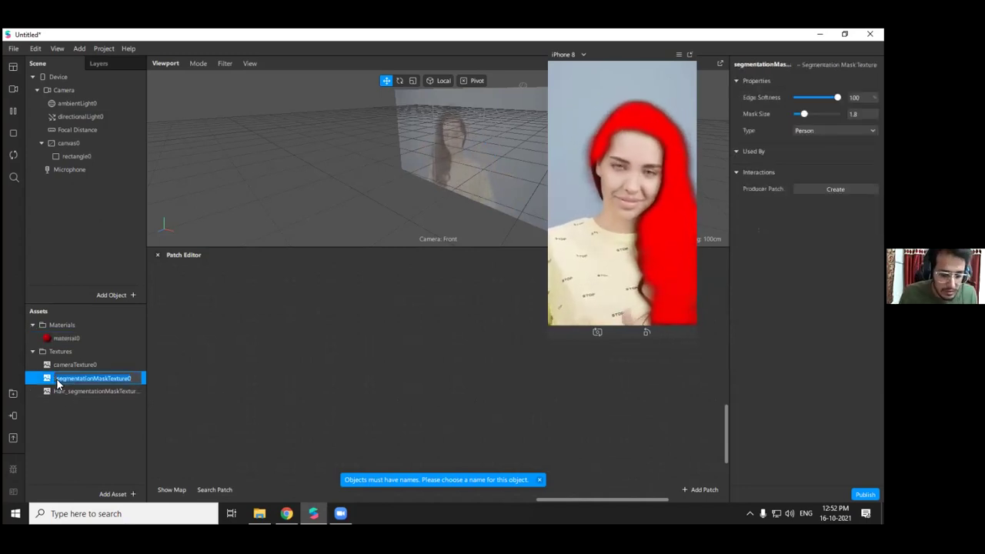
text(Person)
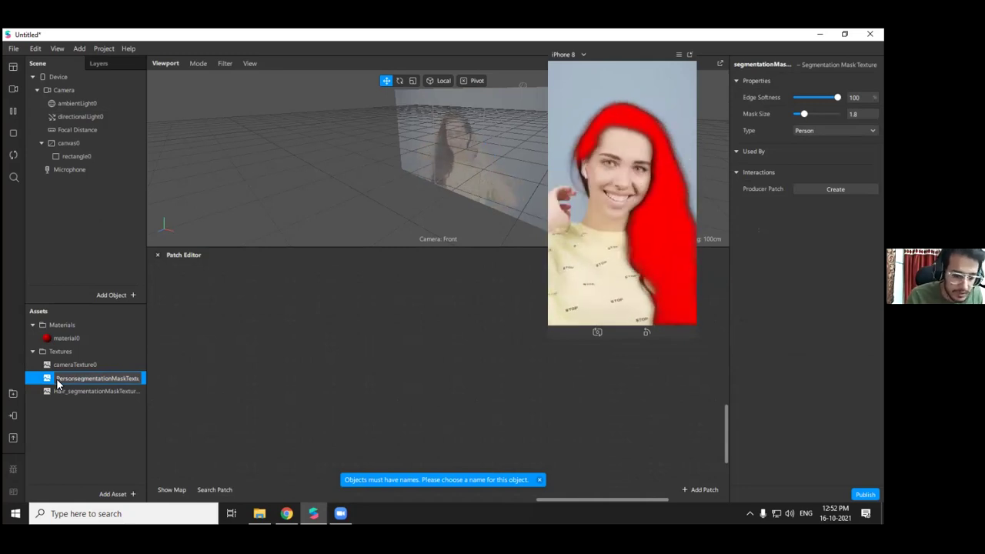
text(_)
key(Return)
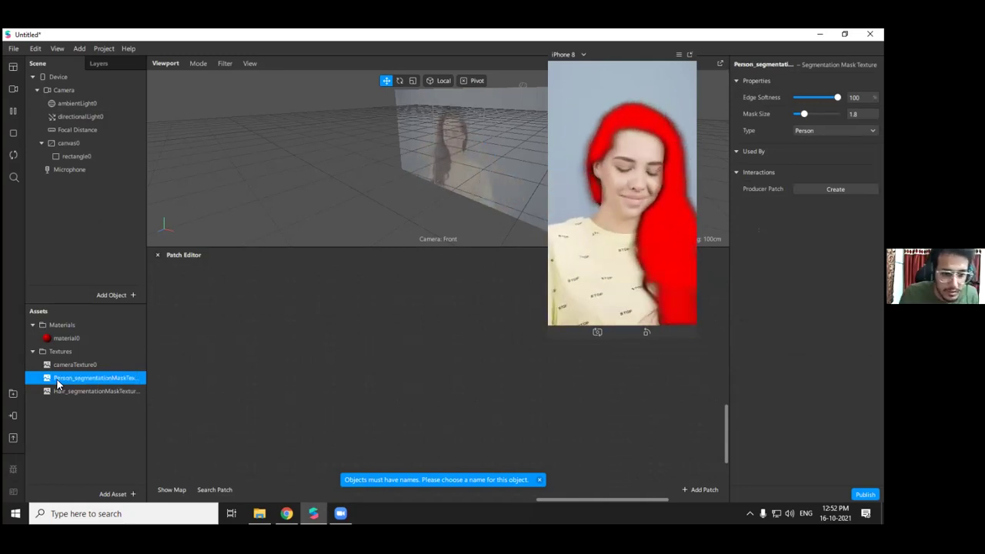
Set the blend mode of the rectangle's material0 to Multiply
click(69, 391)
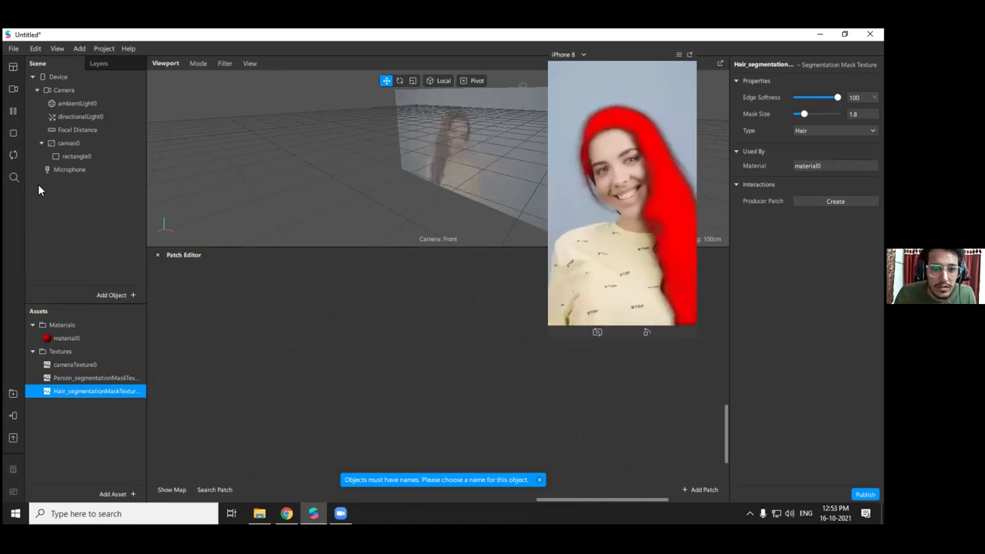
click(78, 159)
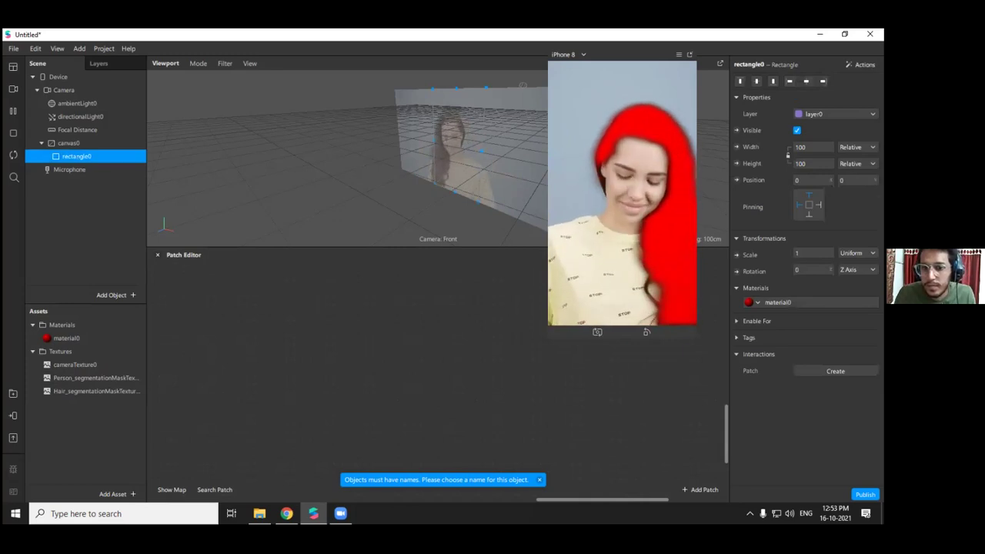
double_click(67, 338)
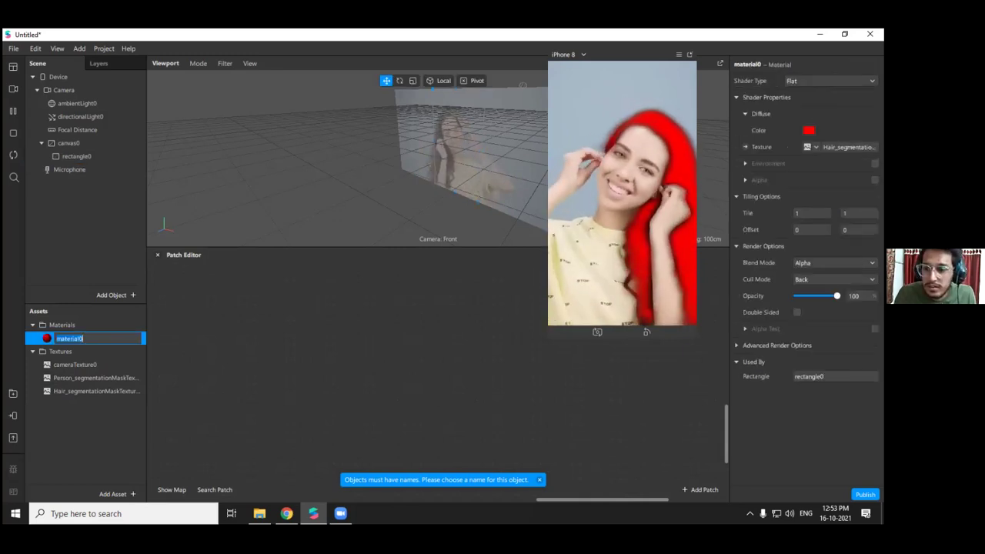
click(835, 262)
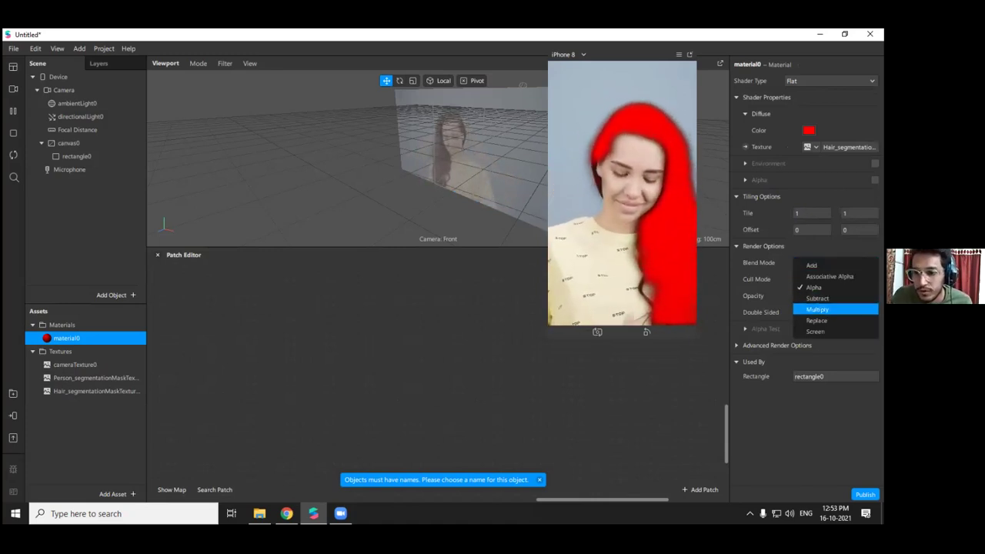
click(817, 309)
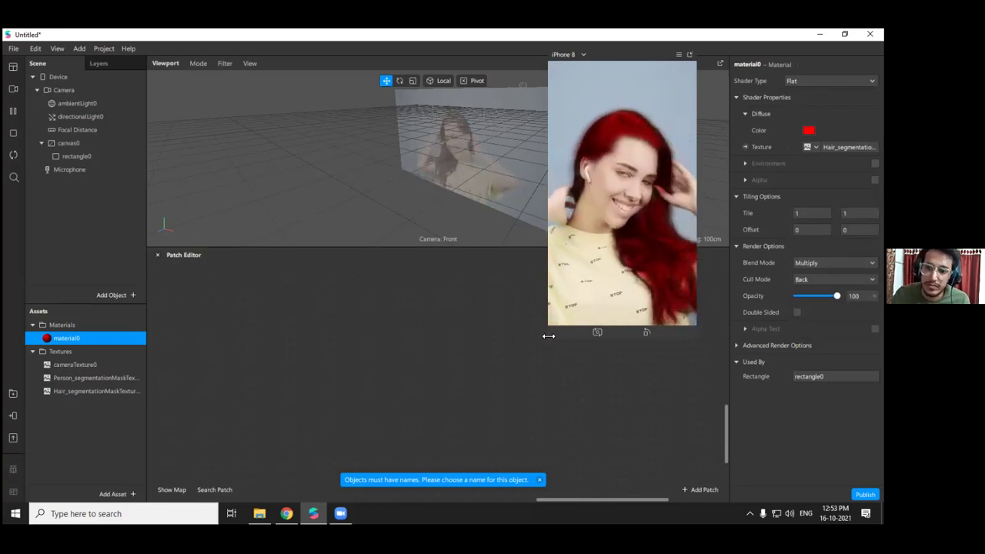
Change material0's diffuse color to green #0cff49 and check the hair tint in an enlarged preview
drag(548, 336, 501, 440)
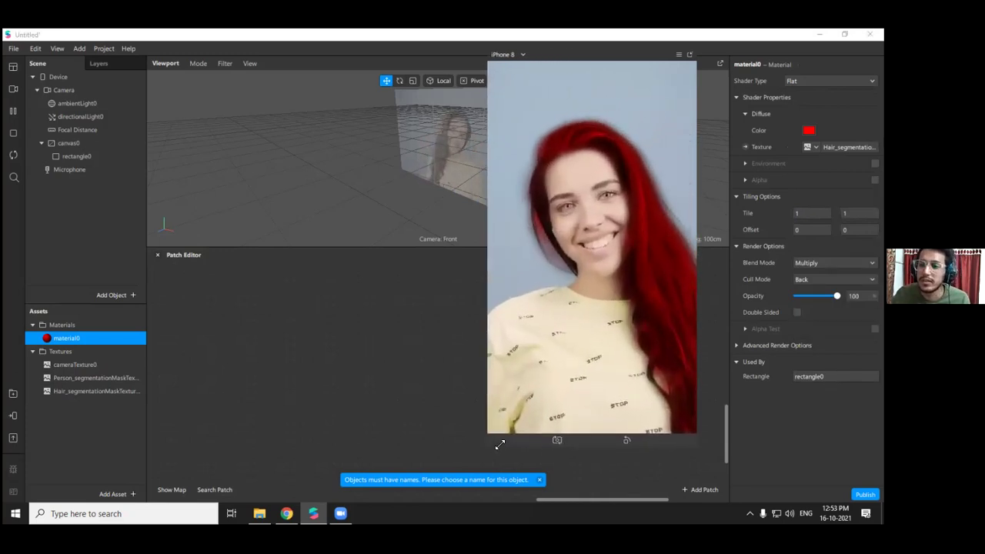
click(808, 130)
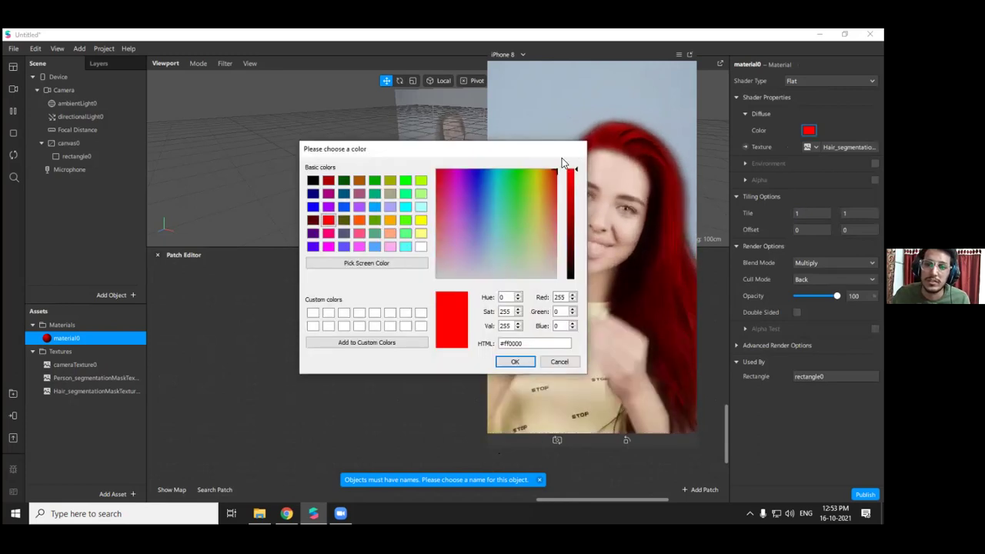
drag(547, 156, 374, 317)
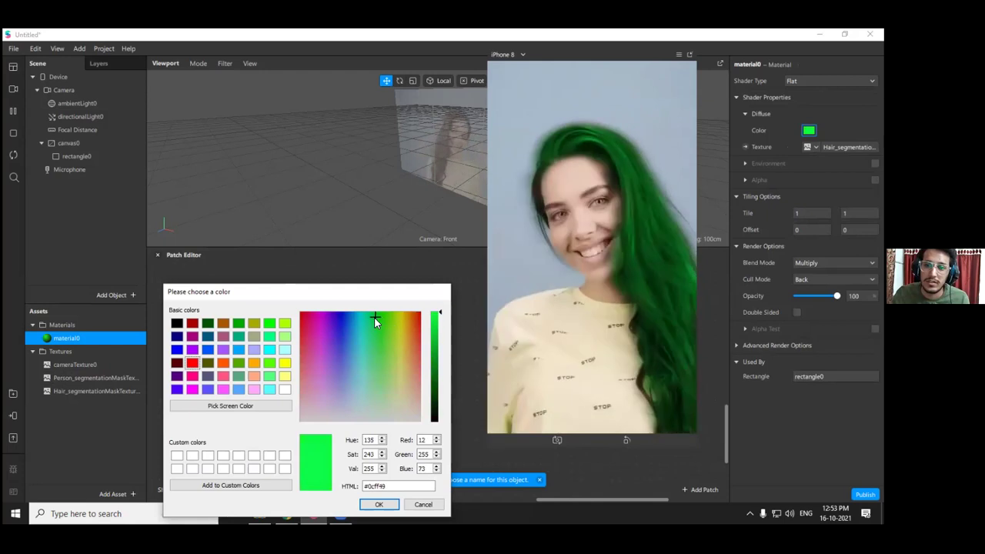
drag(290, 289, 211, 114)
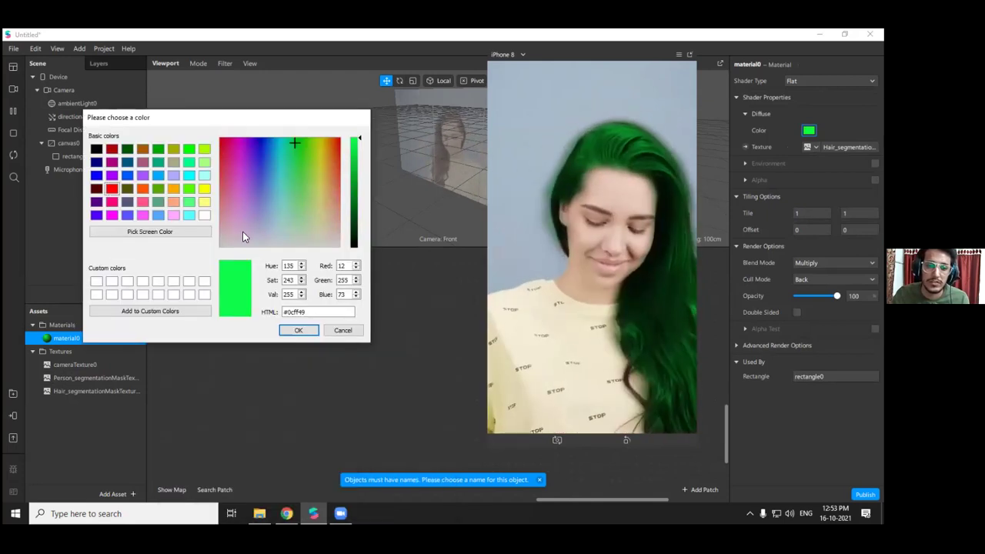
click(297, 331)
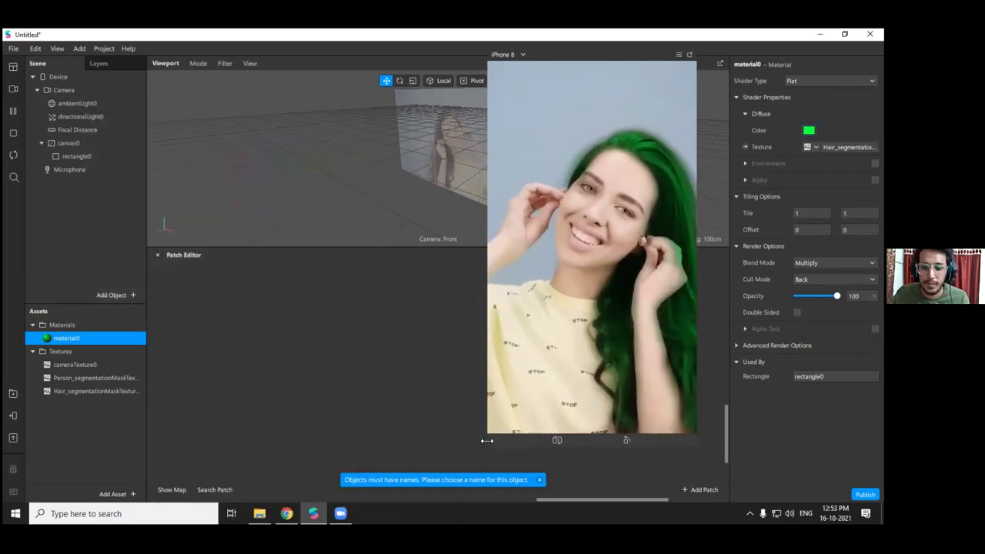
drag(521, 421, 548, 392)
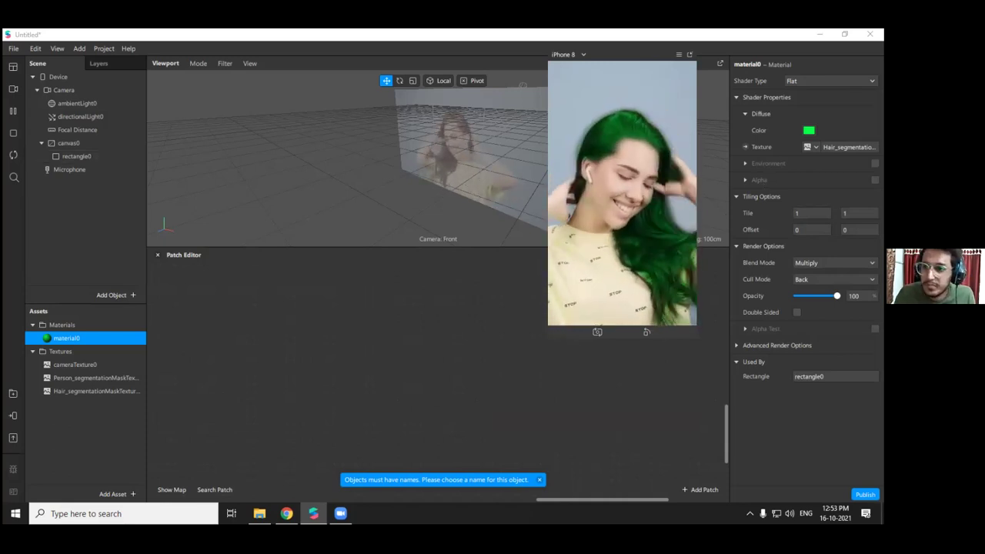
Add Skin segmentation to the camera and rename the new mask texture as Skin_segmentationMaskTexture0
click(92, 91)
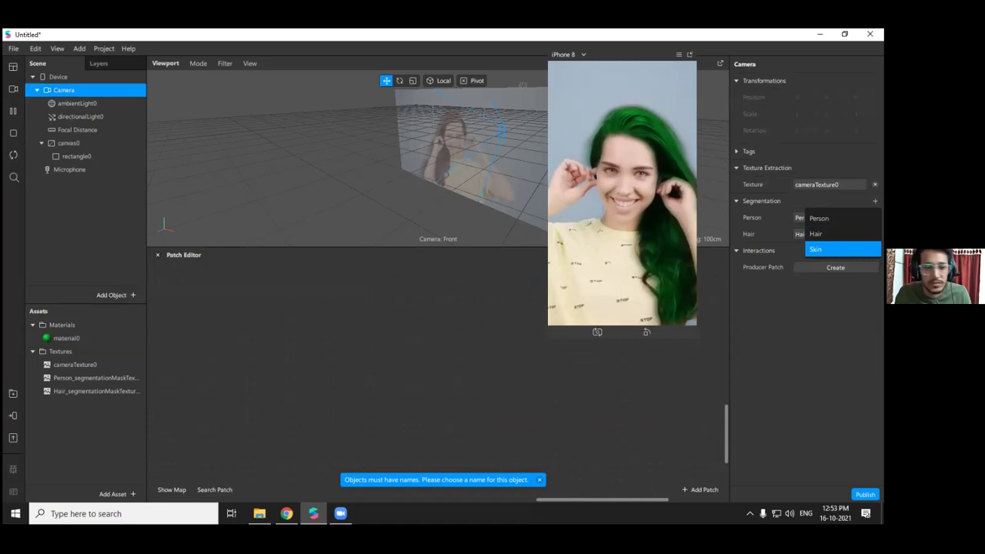
click(815, 248)
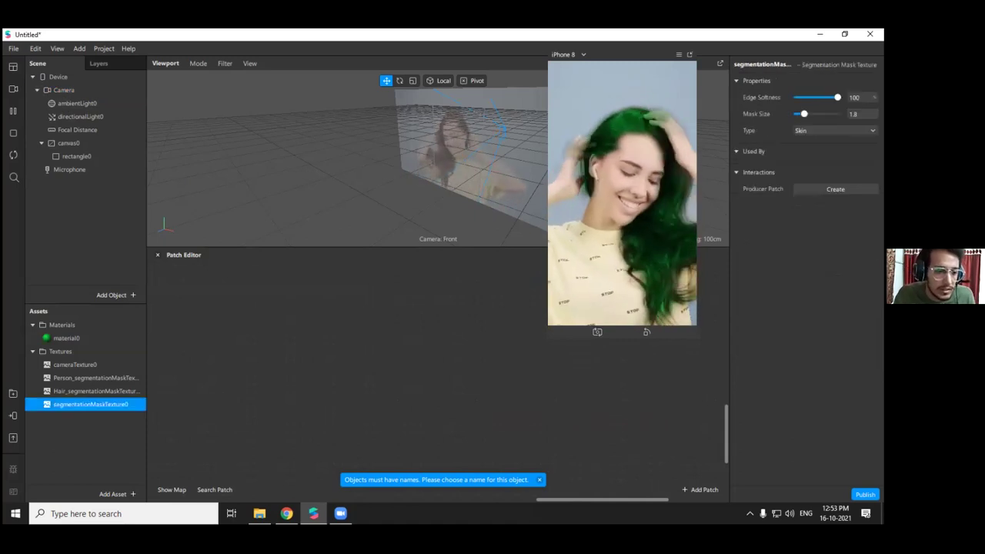
double_click(71, 407)
key(Left)
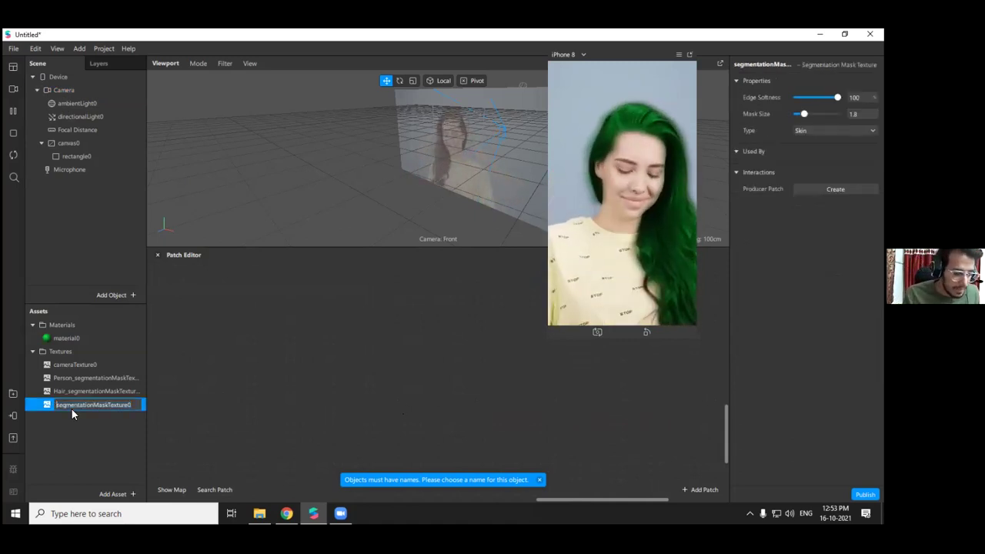
text(Skin_)
key(Return)
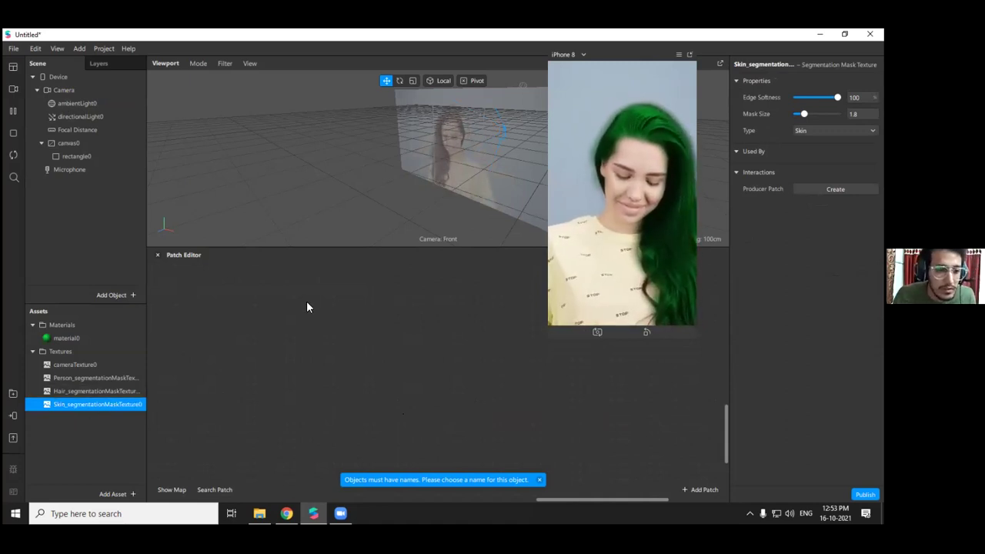
Replace the diffuse texture of the rectangle's material0 with Skin_segmentationMaskTexture0
click(94, 157)
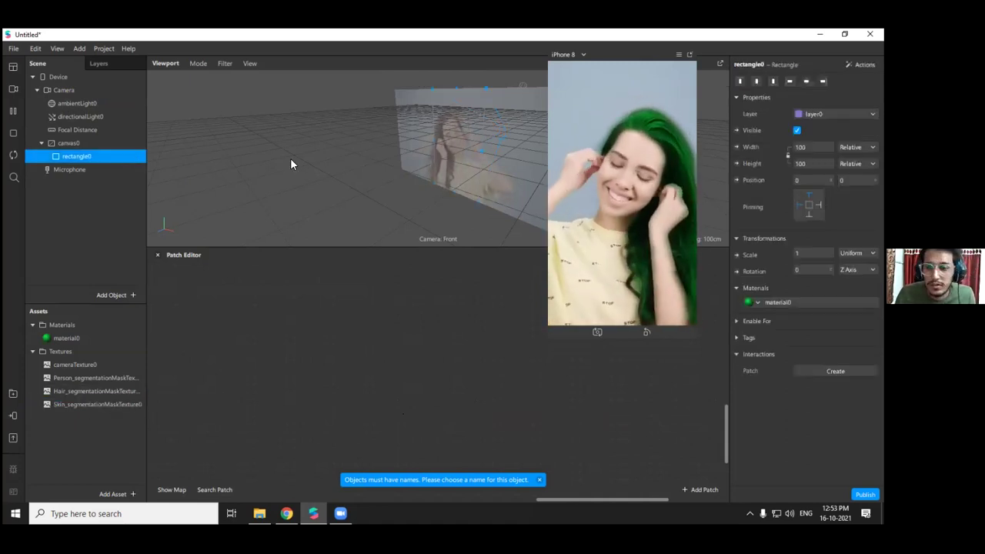
click(66, 338)
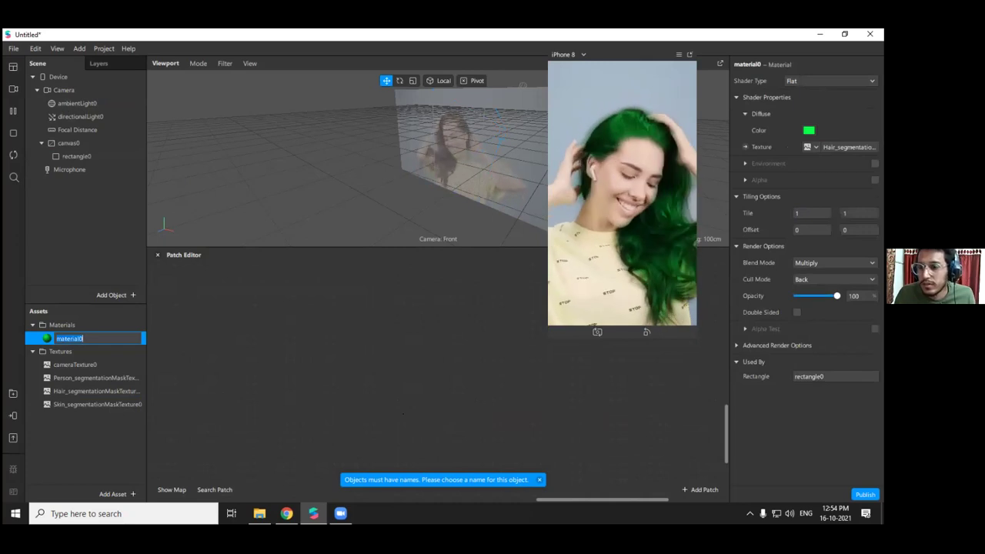
click(816, 147)
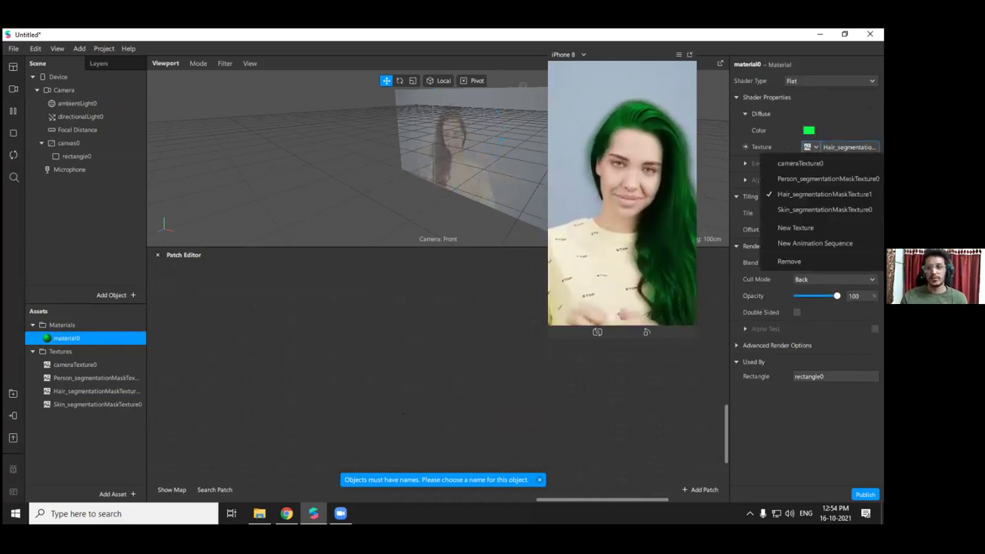
click(824, 209)
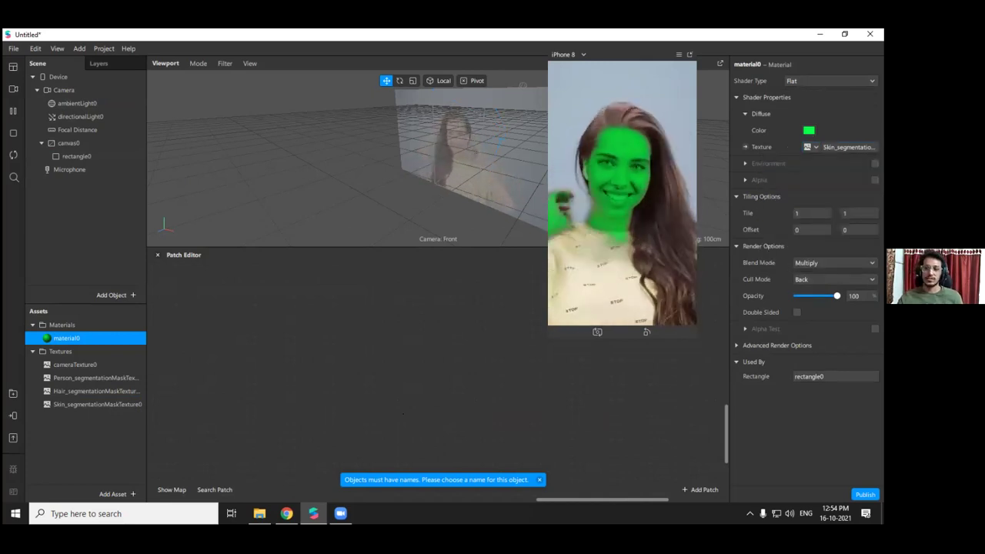
Change material0's diffuse color to red #ff0000, keeping the color dialog clear of the preview to check the skin tint
click(808, 130)
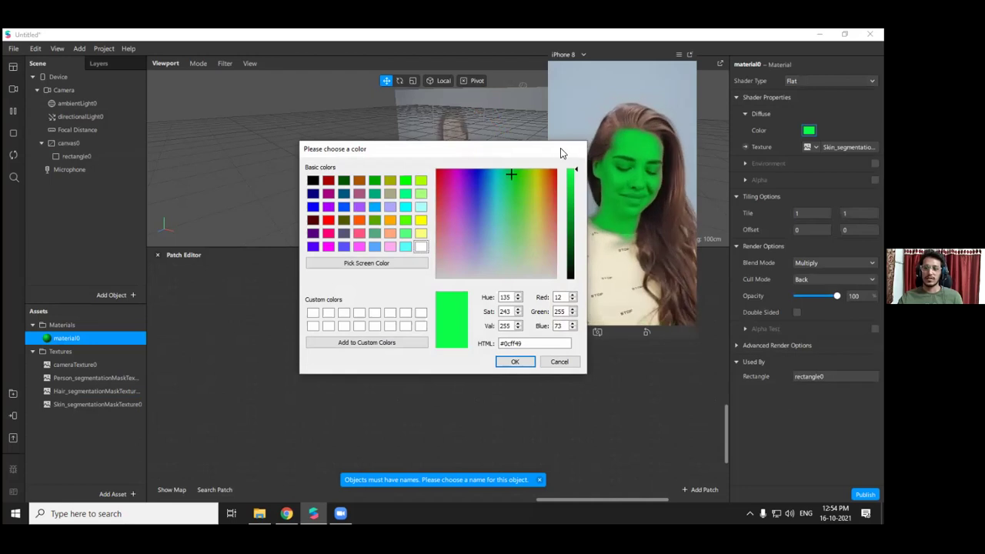
drag(560, 148, 619, 290)
drag(574, 318, 630, 310)
drag(562, 295, 621, 181)
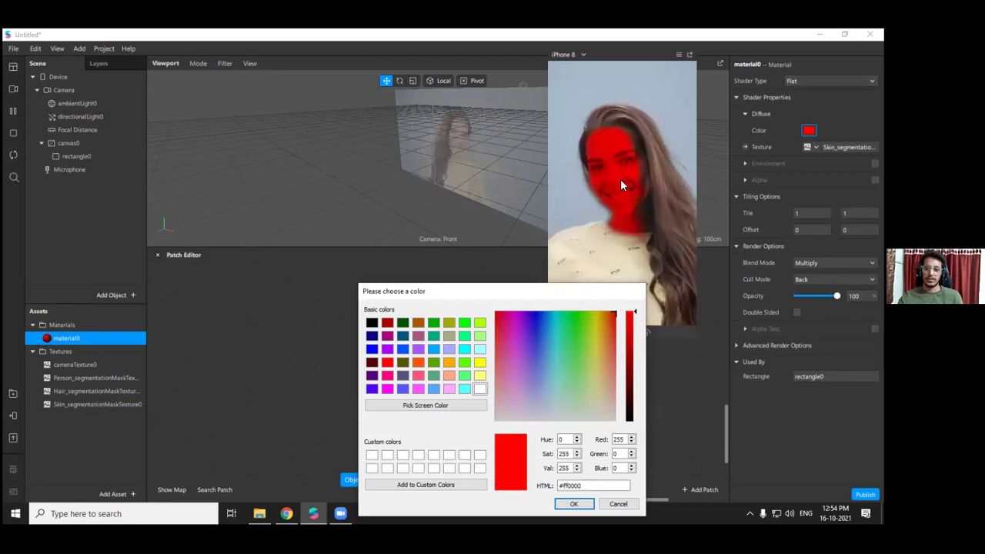
click(635, 391)
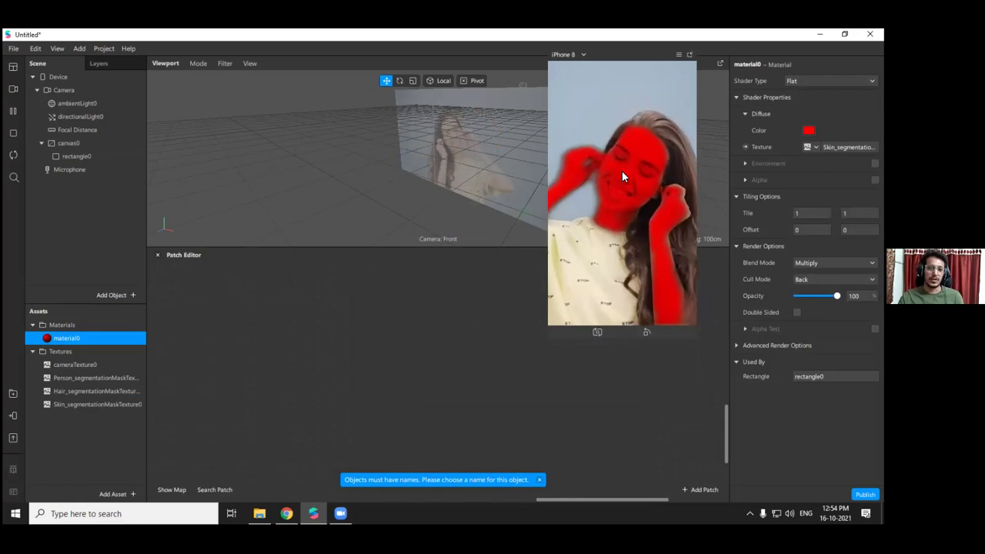
Add a face mesh under the camera and create a new material for it
right_click(65, 92)
mouse_move(112, 101)
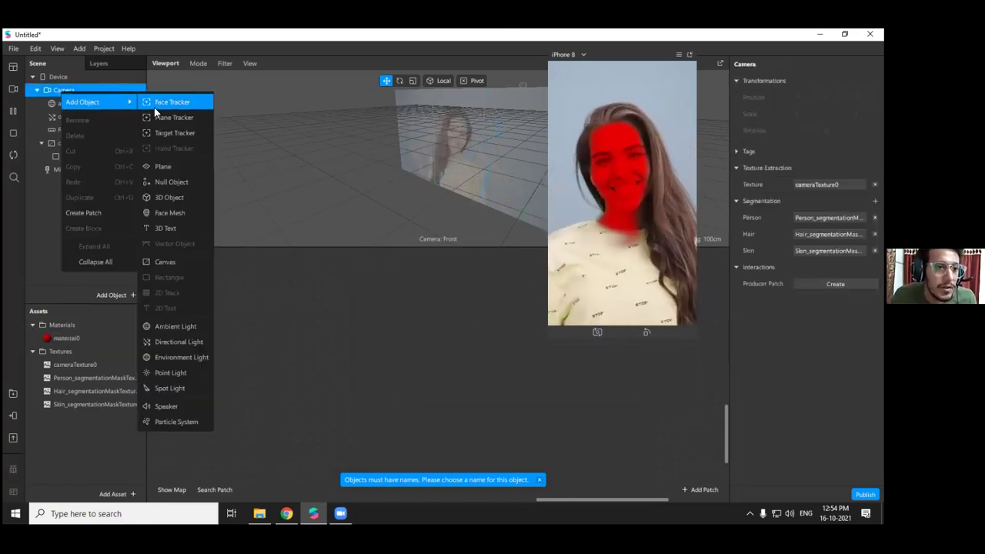
click(186, 214)
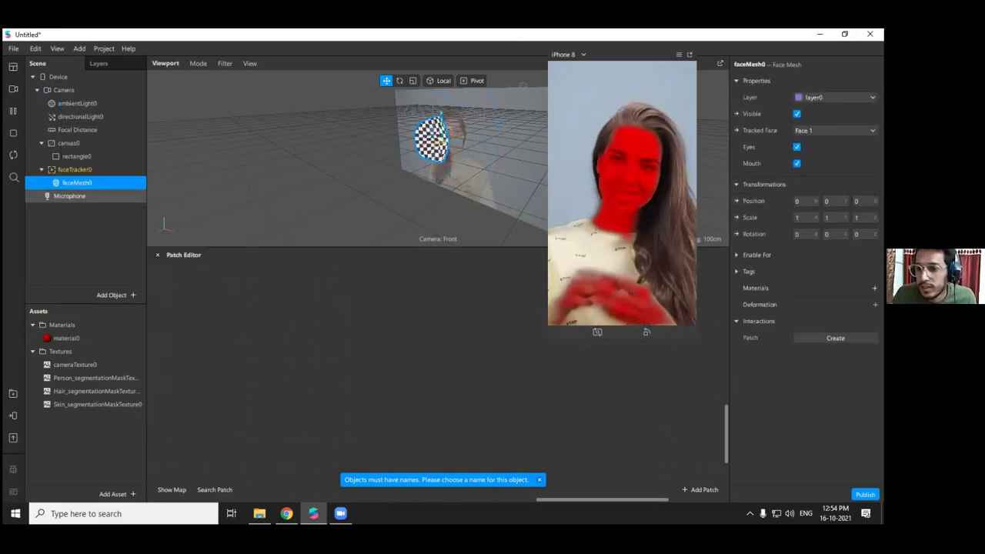
click(875, 288)
click(769, 323)
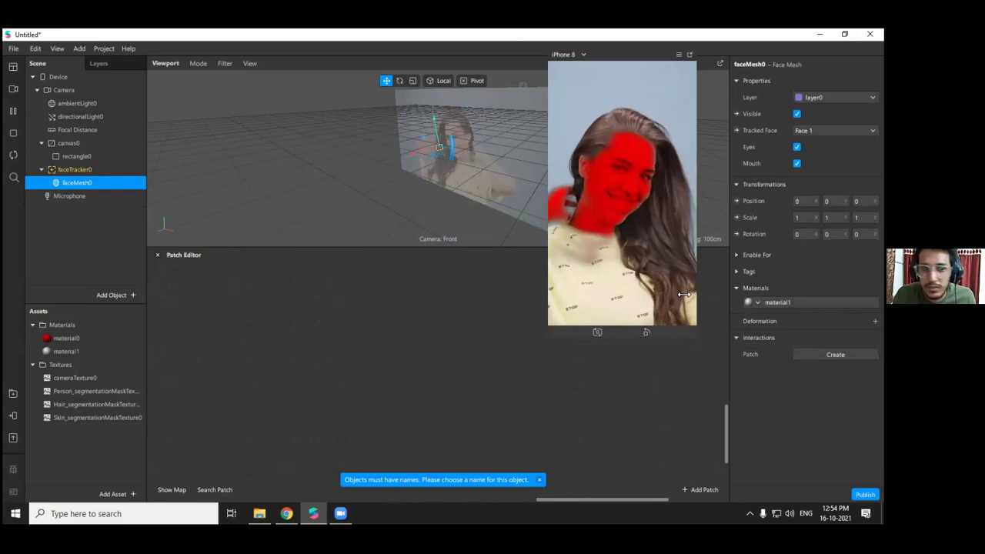
Set the shader type of the face mesh's material1 to Flat
click(777, 302)
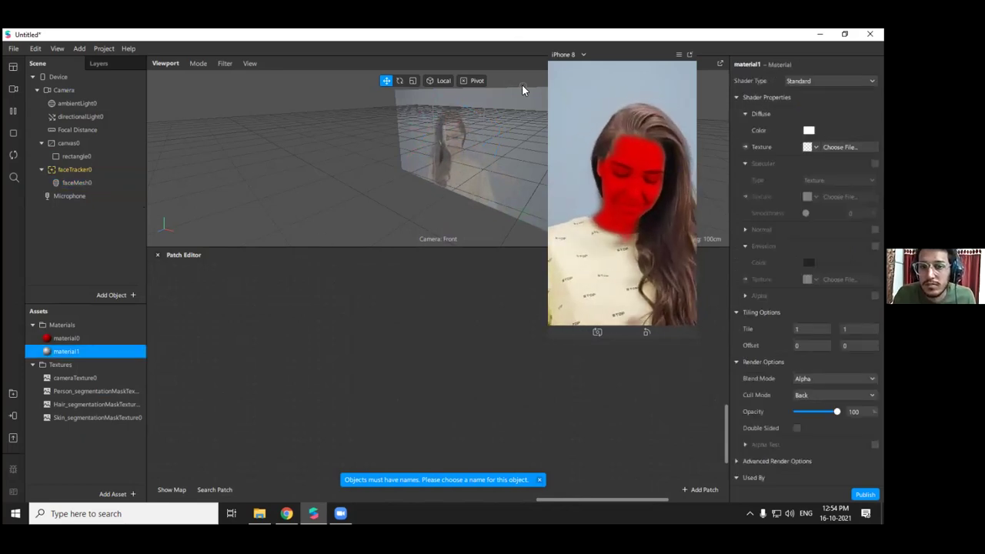
scroll(807, 234, down, 1)
click(830, 65)
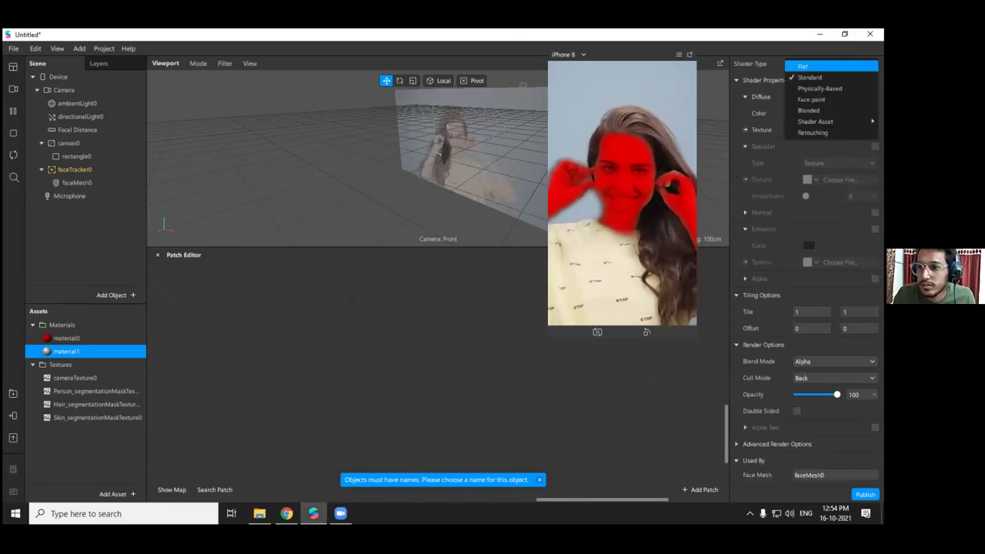
click(803, 66)
Compare the settings of material0 and material1, including material1's advanced render options
double_click(73, 339)
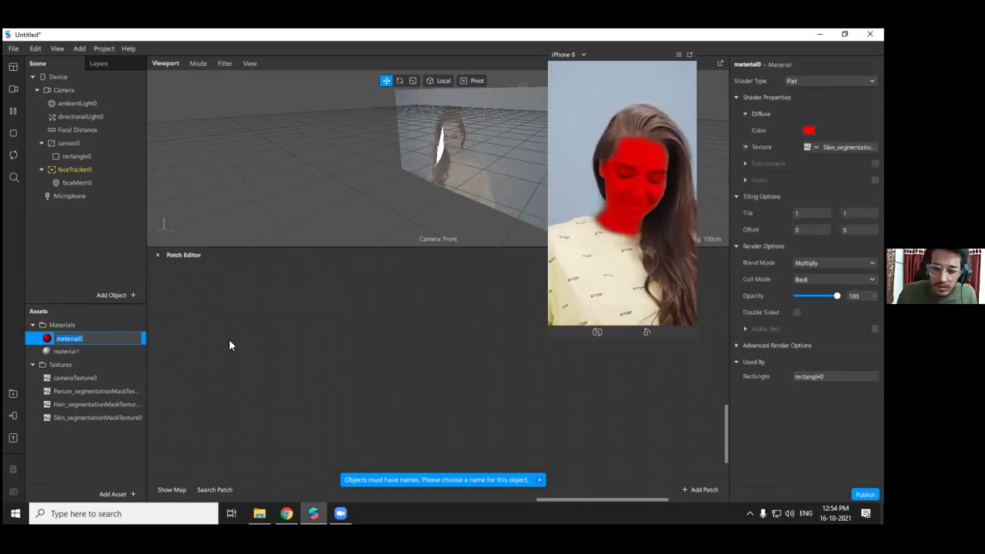
click(77, 350)
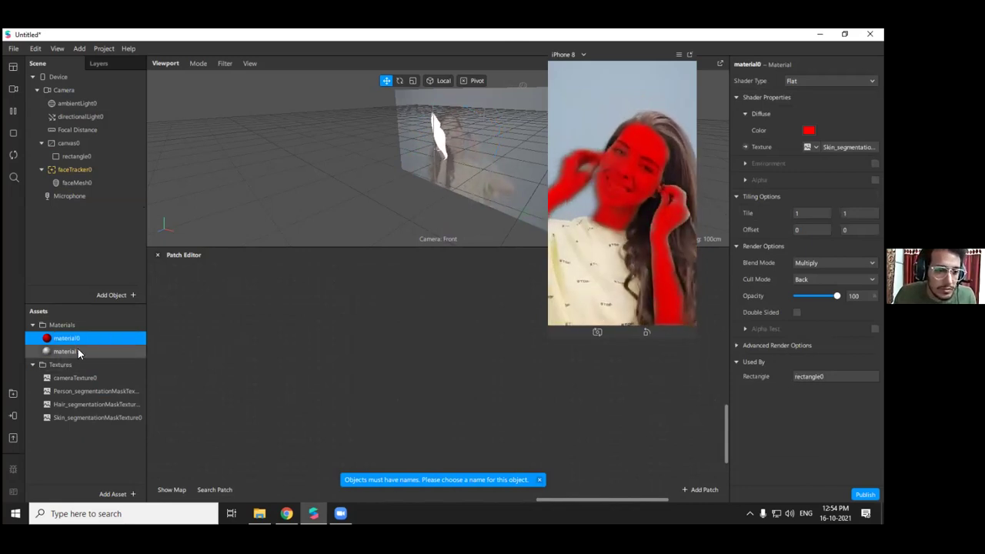
click(77, 351)
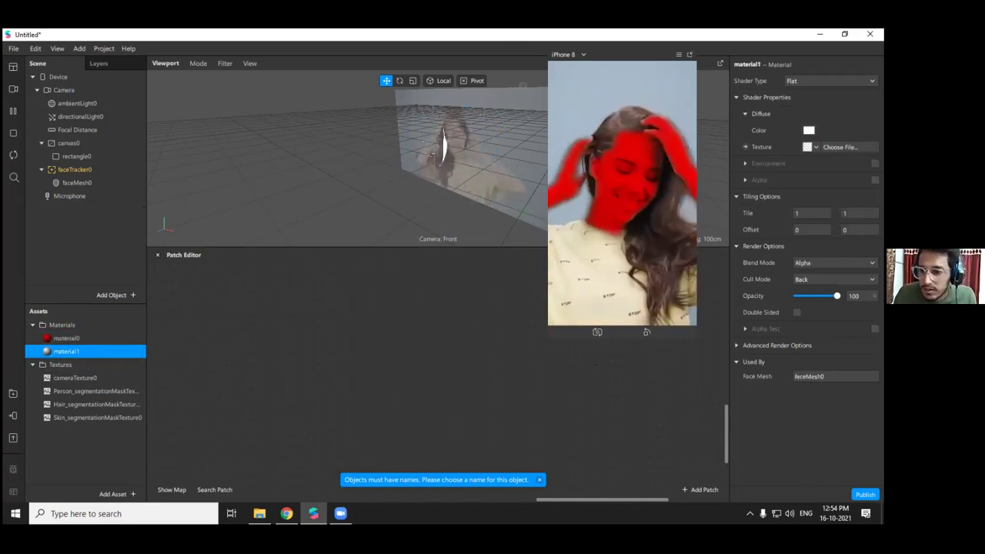
click(737, 345)
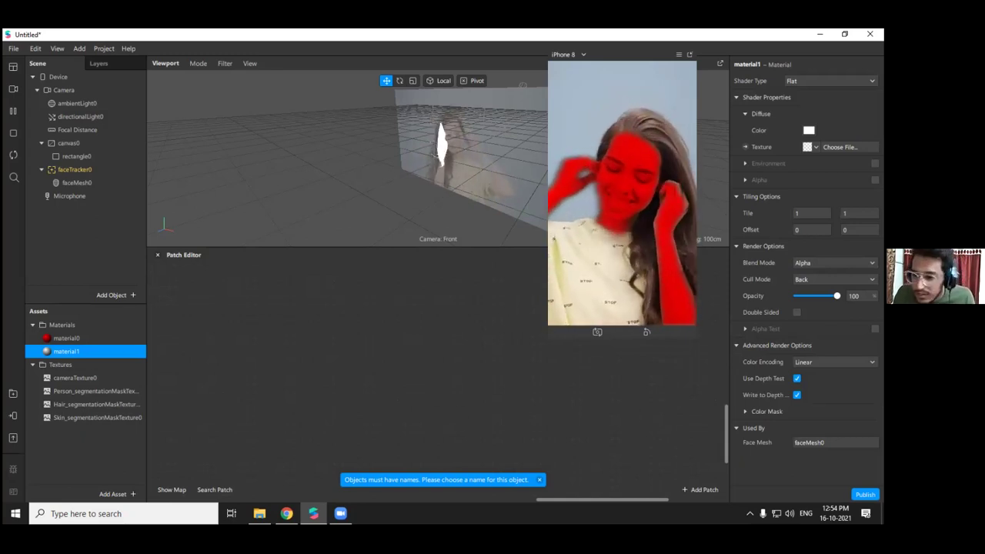
double_click(96, 338)
click(208, 336)
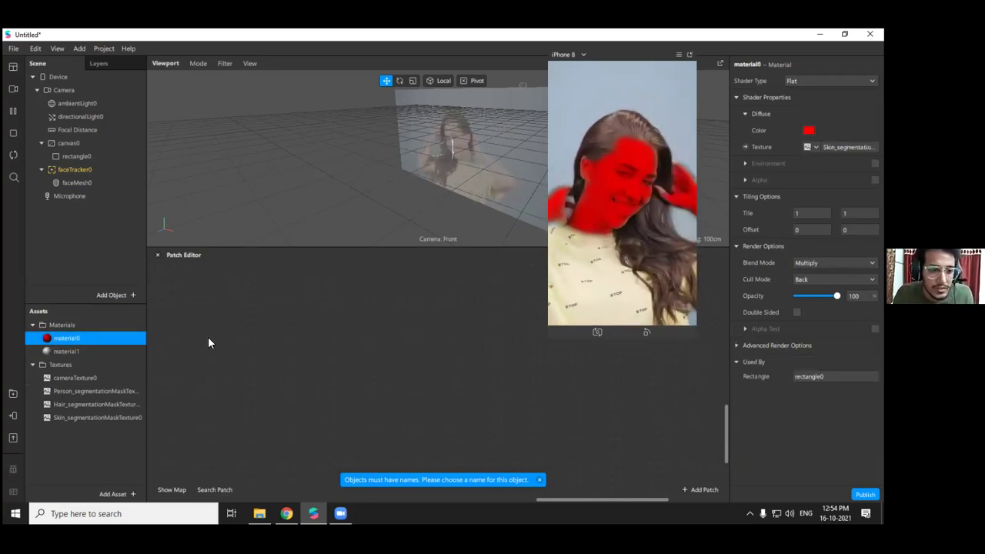
Extract the face texture from faceTracker0 for use on the face mesh's material
click(77, 183)
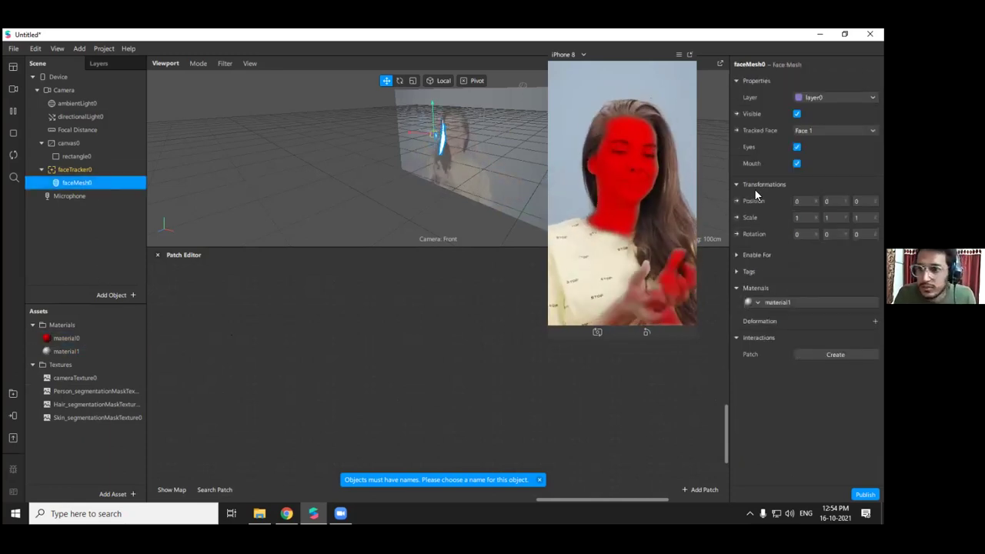
double_click(800, 303)
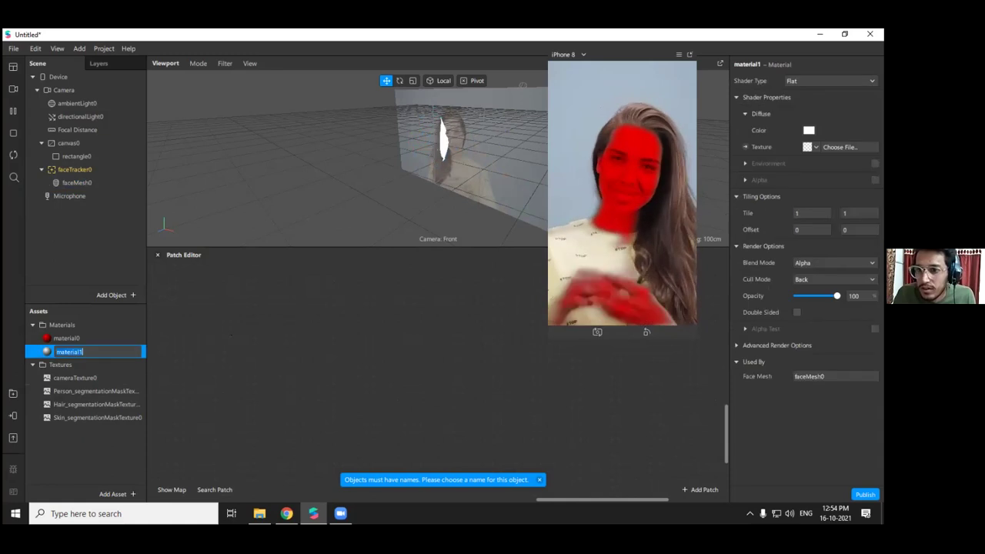
click(841, 147)
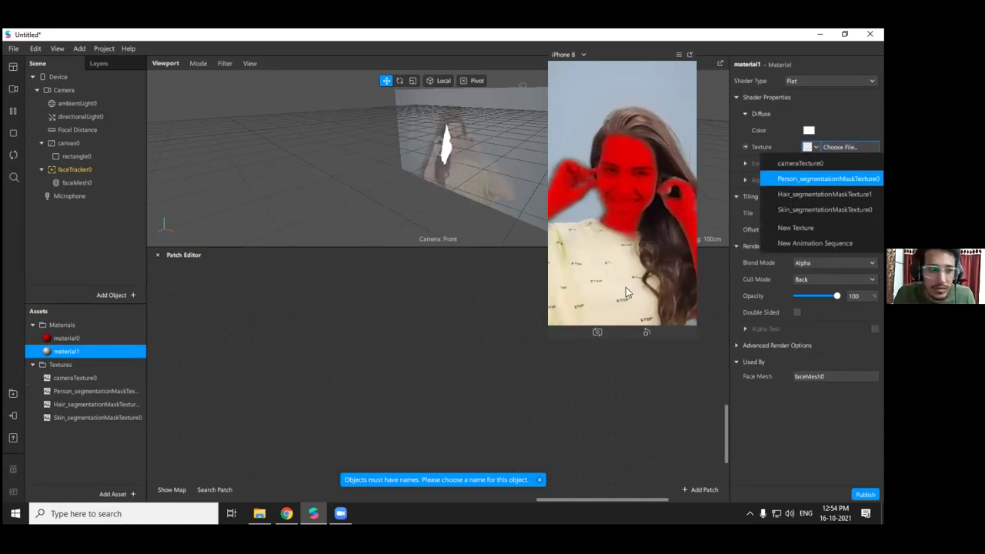
click(96, 170)
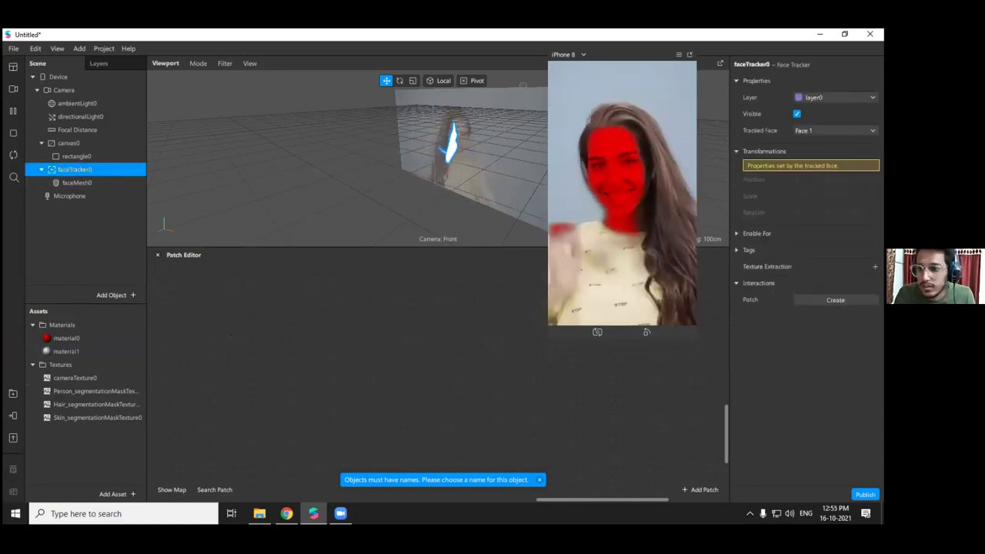
click(875, 267)
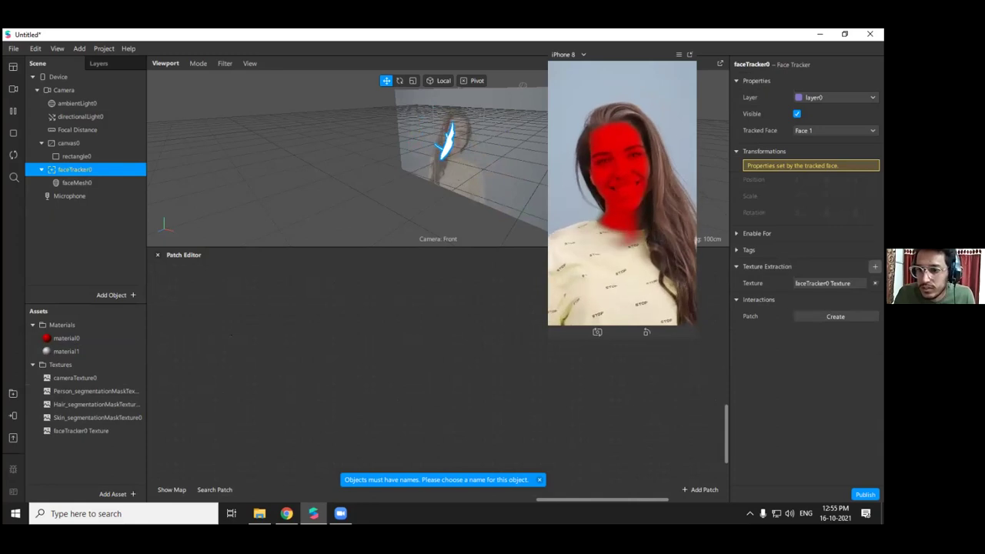
Assign faceTracker0 Texture as the diffuse texture of the face mesh's material1
click(86, 180)
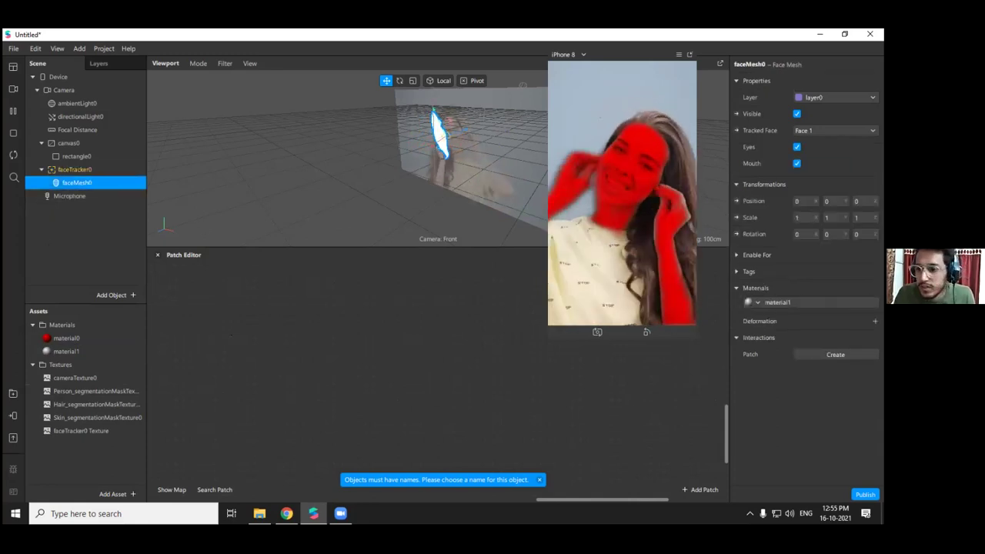
click(778, 302)
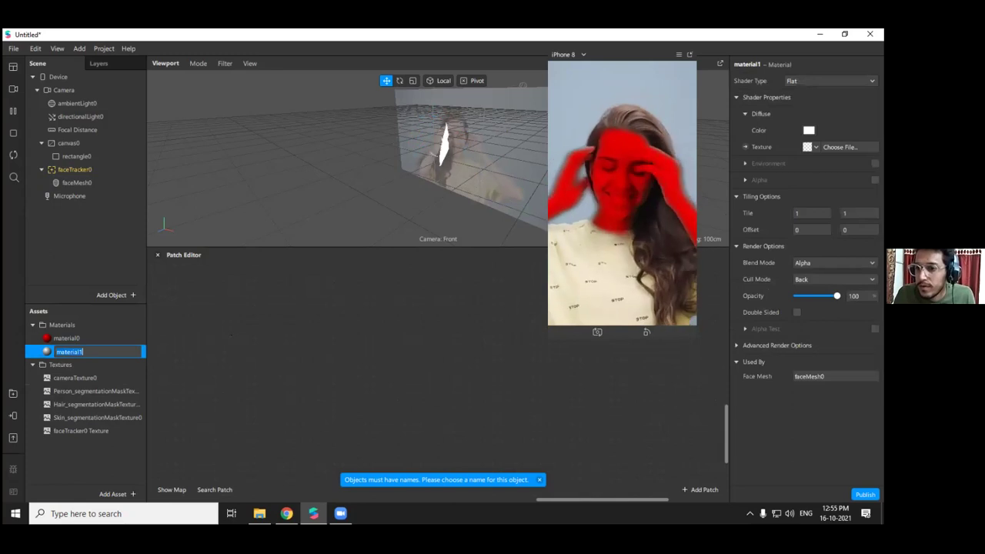
click(841, 146)
click(807, 225)
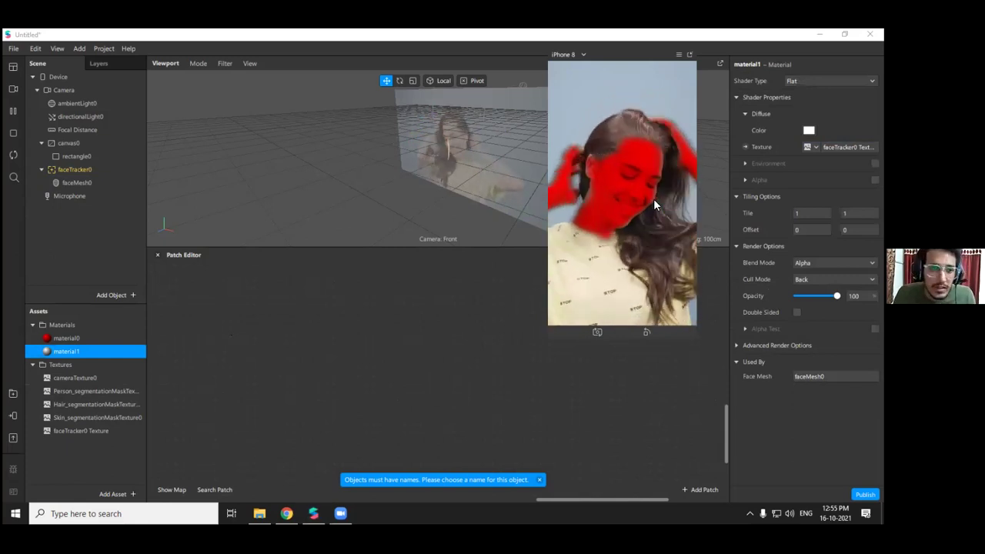
Disable Use Depth Test and Write to Depth in material0's advanced render options
double_click(78, 337)
click(736, 344)
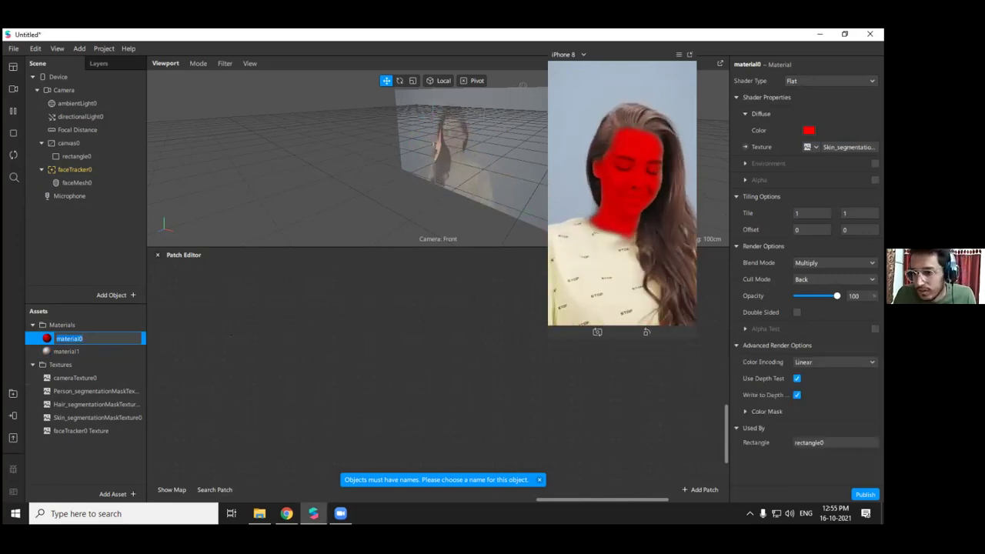
click(797, 378)
click(797, 395)
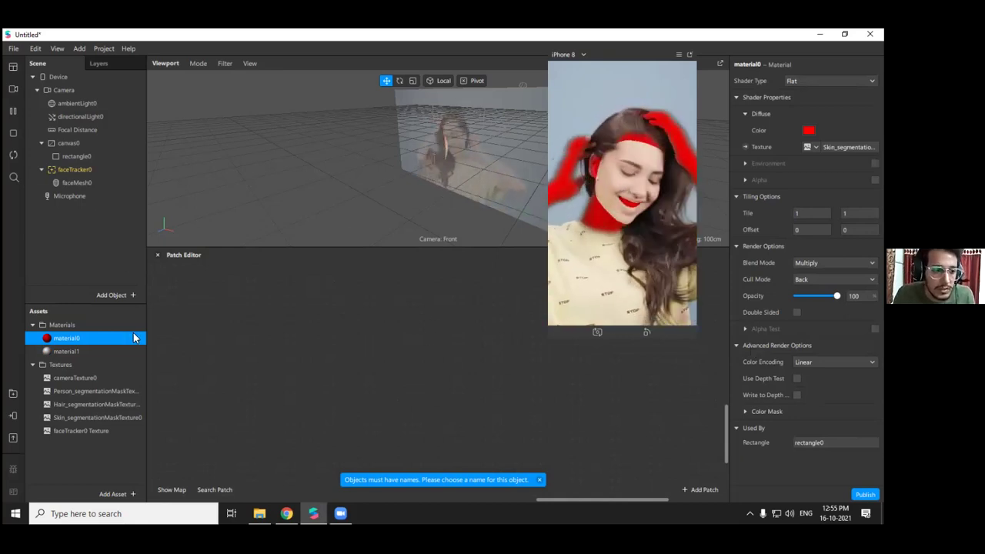
Disable Use Depth Test in material1's advanced render options
double_click(71, 351)
click(478, 381)
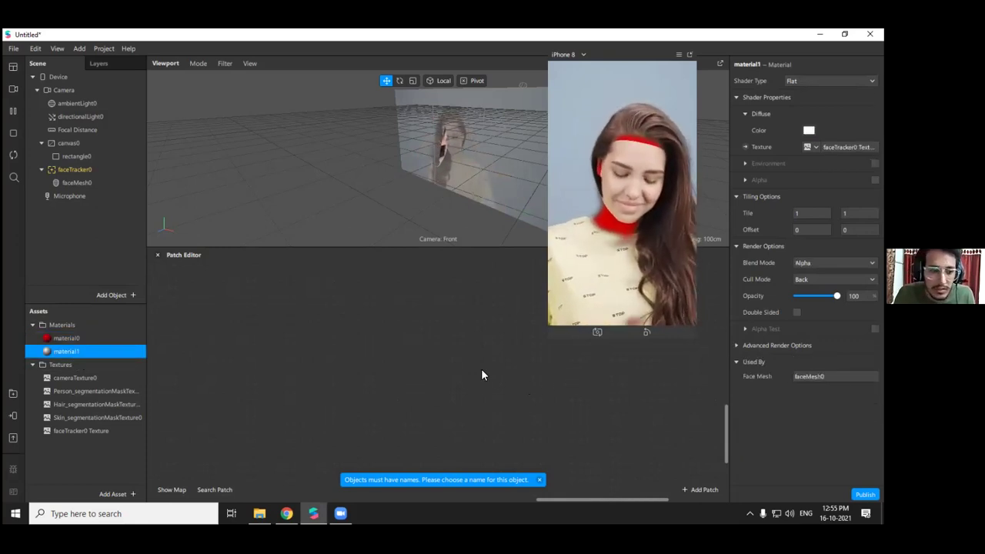
click(736, 346)
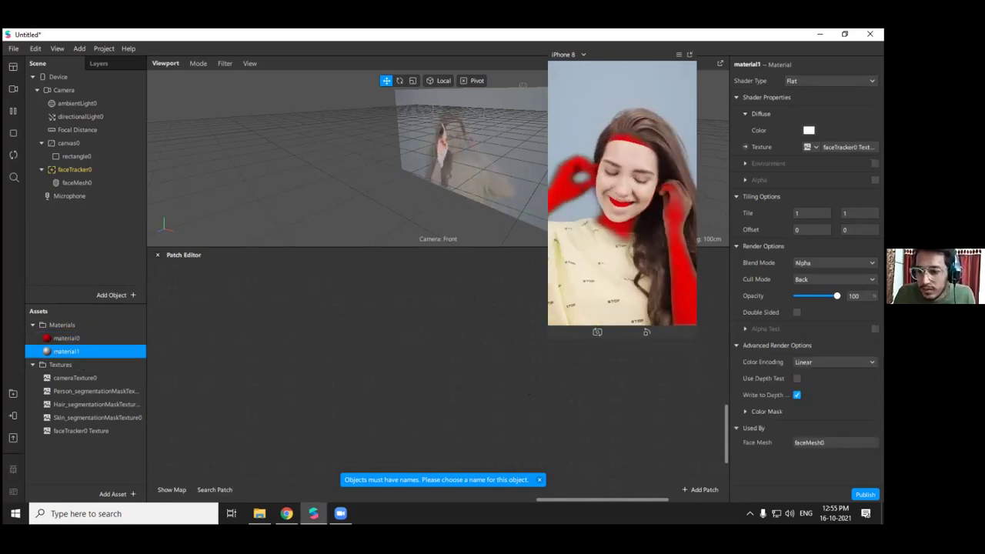
Check the face mesh over the red skin tint in an enlarged preview and review the face tracker and face mesh properties
click(93, 182)
drag(548, 336, 488, 447)
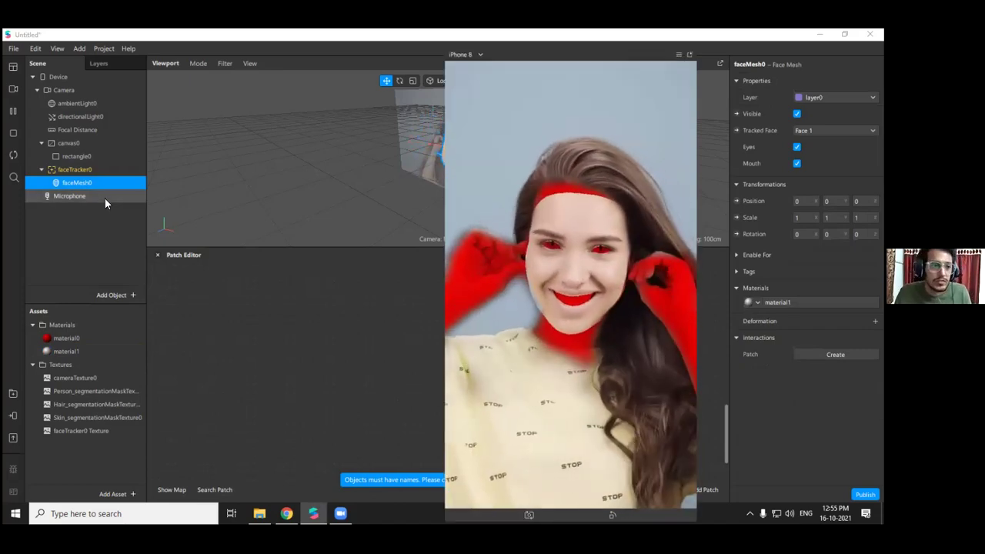
click(77, 170)
click(80, 185)
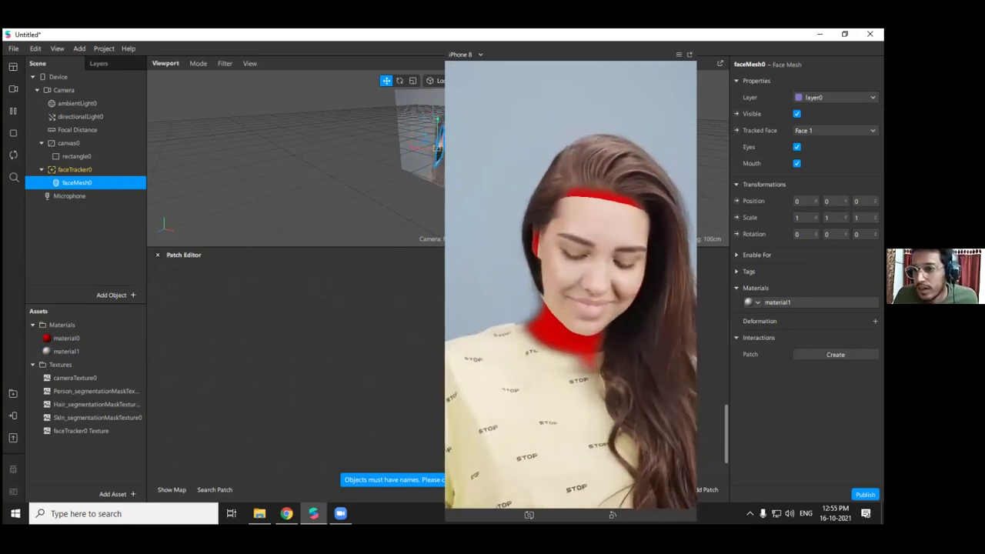
Turn off Eyes and Mouth on the face mesh, and shrink and reposition the iPhone 8 preview beside the properties
click(797, 147)
click(798, 163)
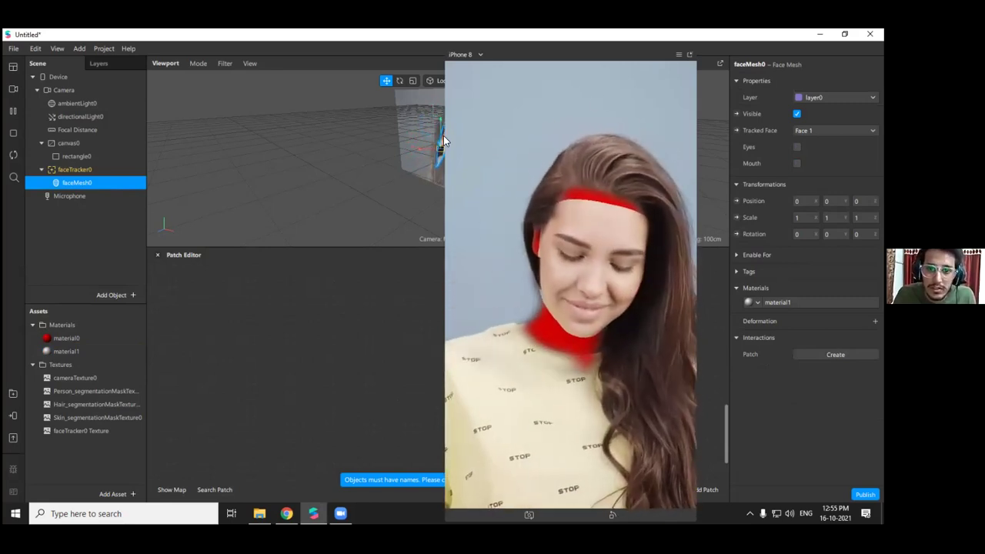
drag(445, 132, 528, 131)
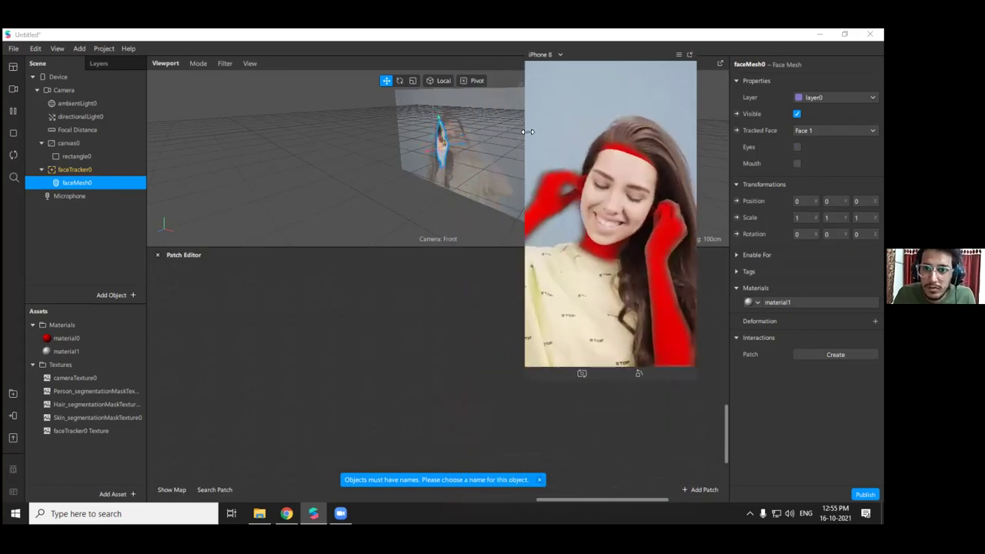
drag(601, 53, 624, 66)
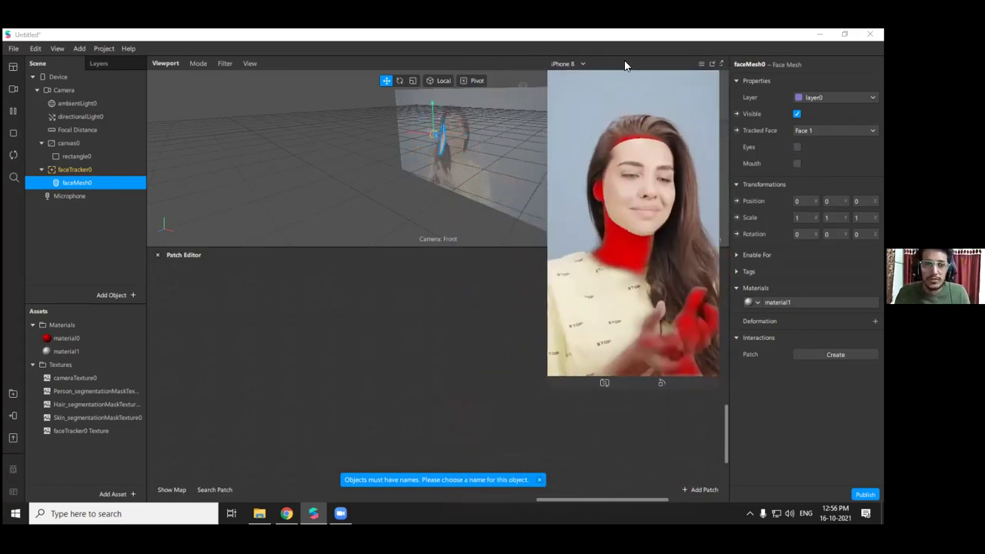
drag(667, 65, 672, 73)
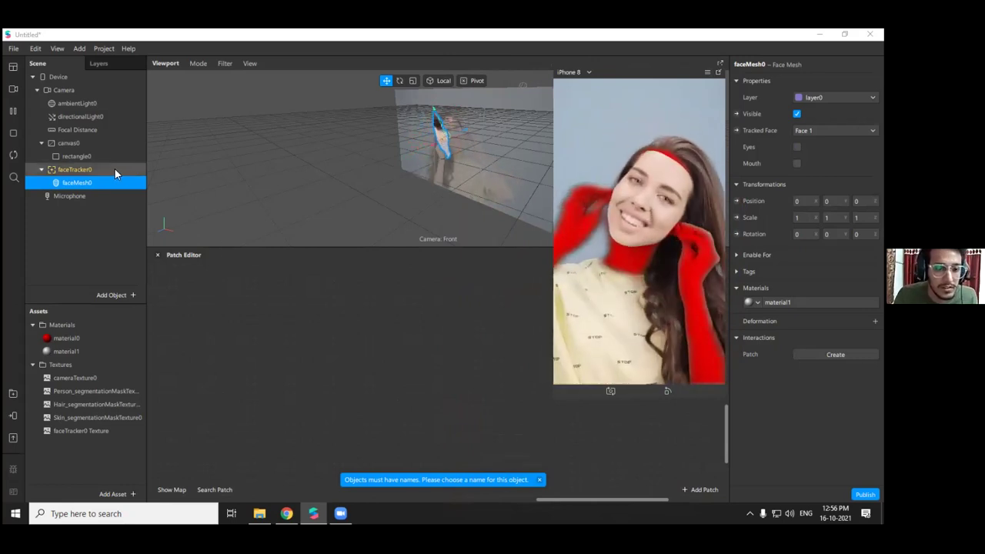
Delete canvas0 and faceTracker0 from the scene together with their rectangle and face mesh
click(93, 170)
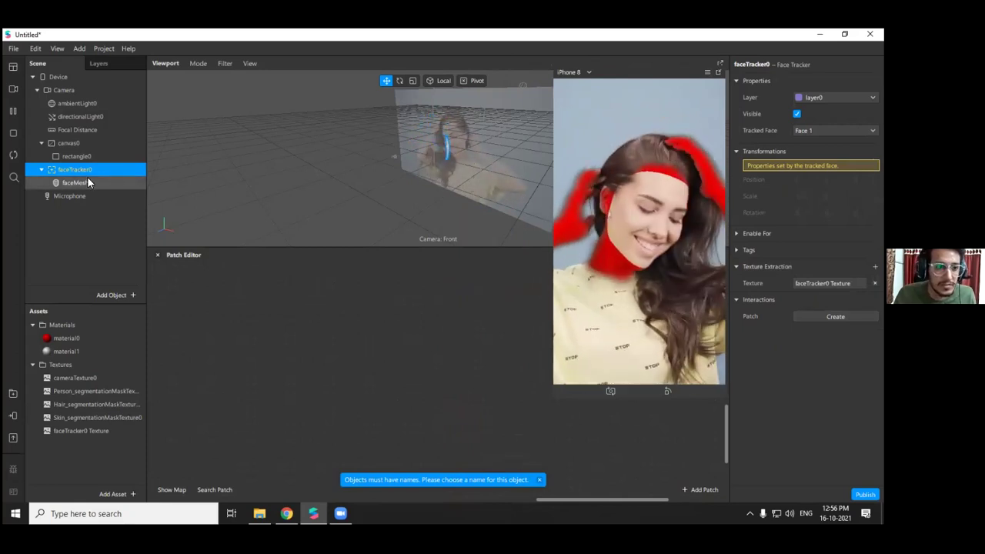
click(80, 143)
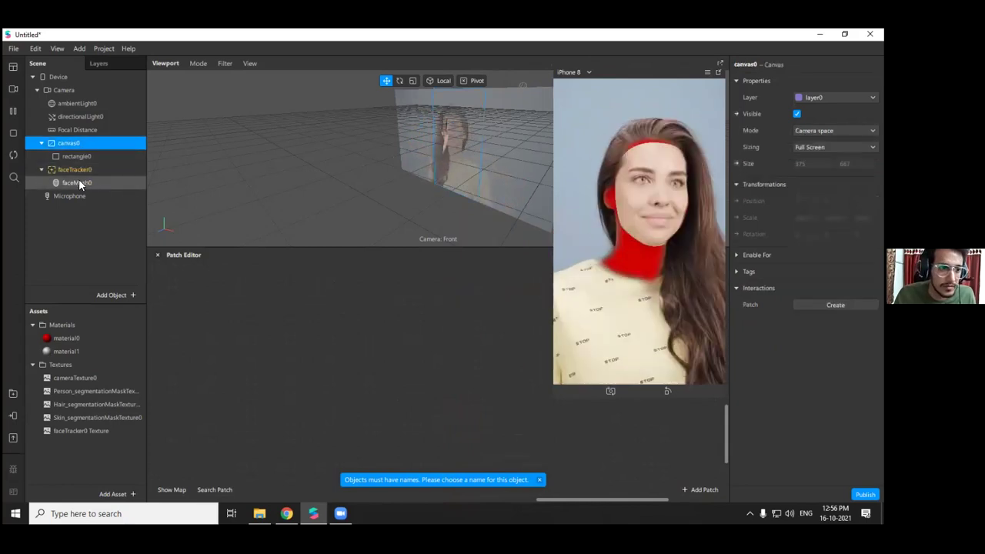
shift+click(79, 183)
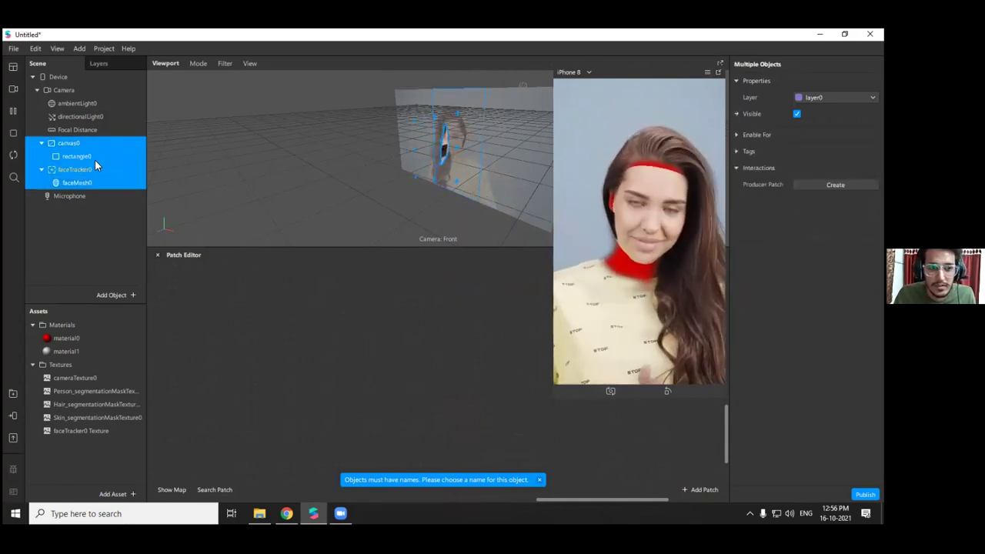
right_click(94, 160)
click(134, 202)
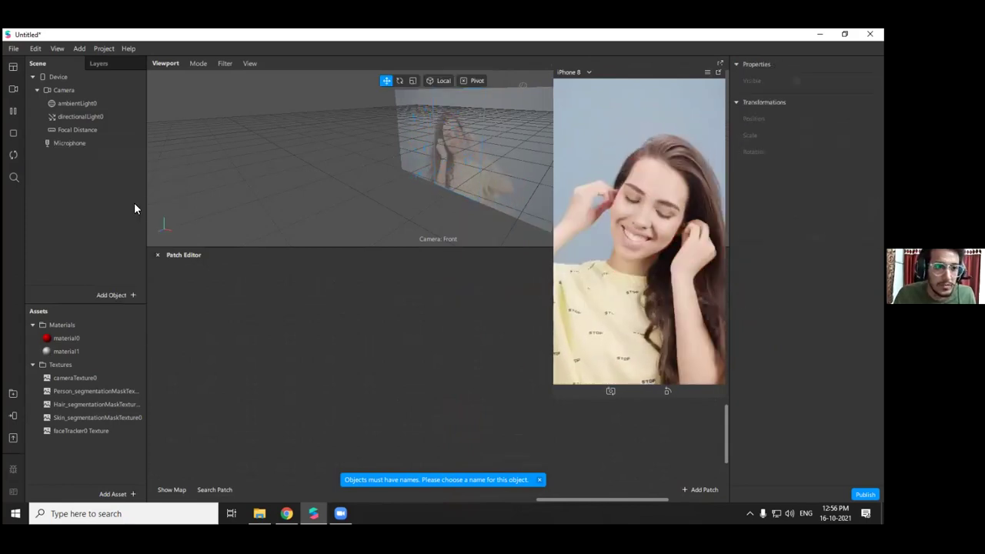
Check which trackers can be added under the camera and view the project's platform properties
click(61, 90)
right_click(62, 92)
mouse_move(107, 101)
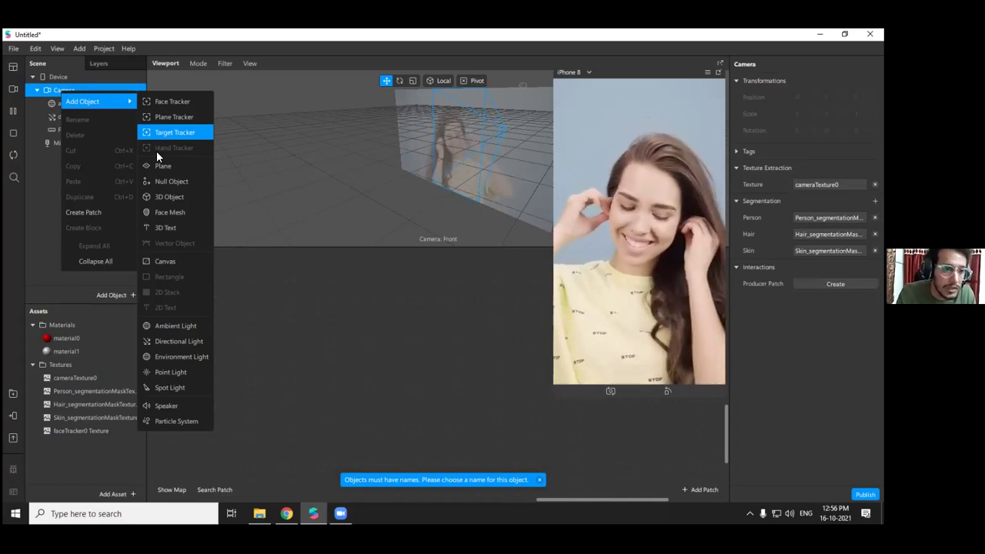
click(106, 46)
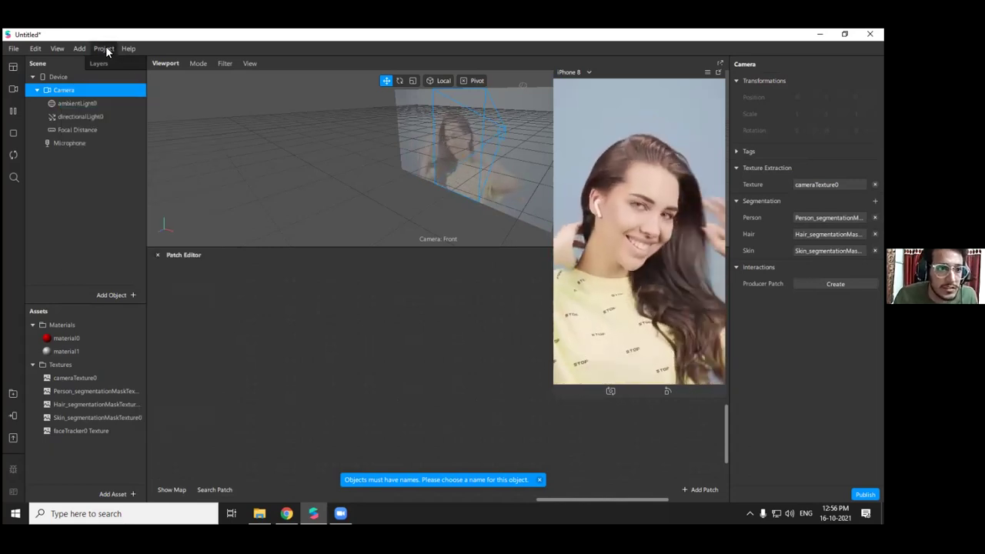
click(106, 45)
click(138, 66)
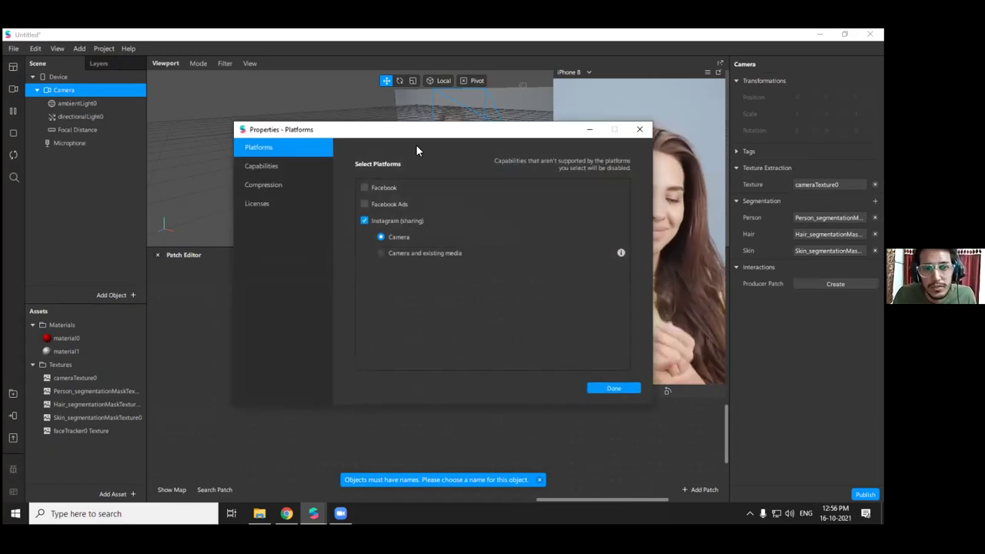
Delete all camera, segmentation mask and face tracker textures, plus material0 and material1, from the assets
click(103, 377)
shift+click(87, 431)
right_click(107, 391)
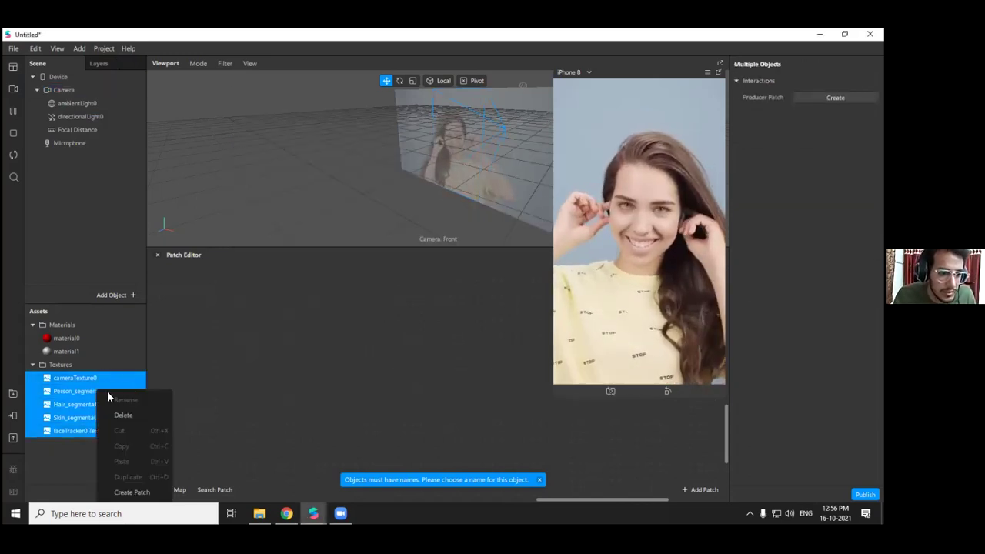
click(136, 415)
shift+click(67, 339)
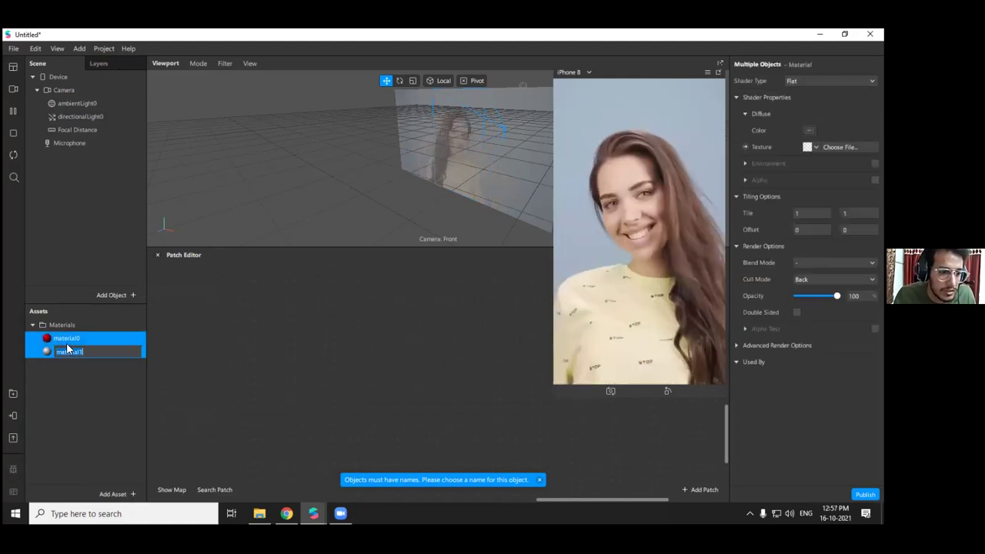
right_click(71, 344)
click(99, 371)
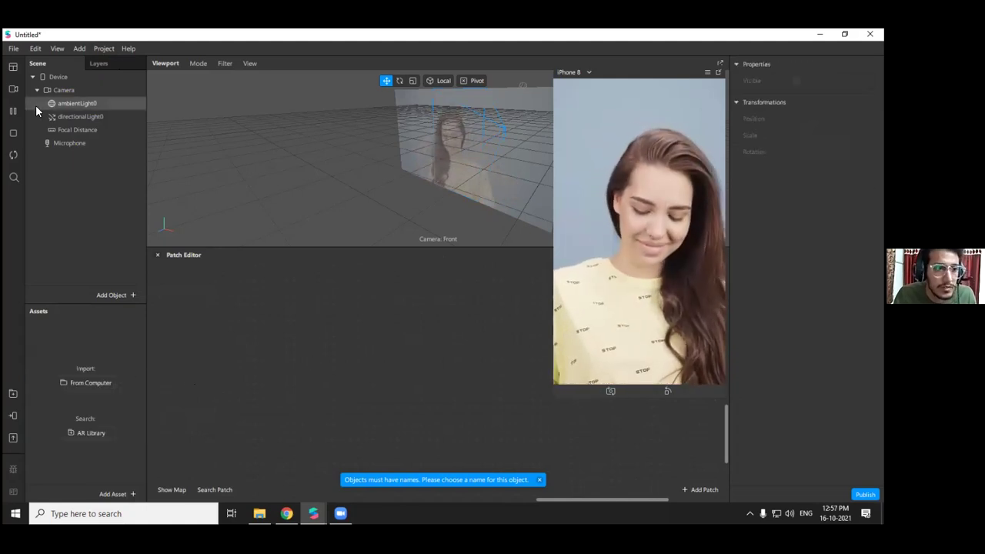
Select the camera and open the project's properties for editing
click(61, 90)
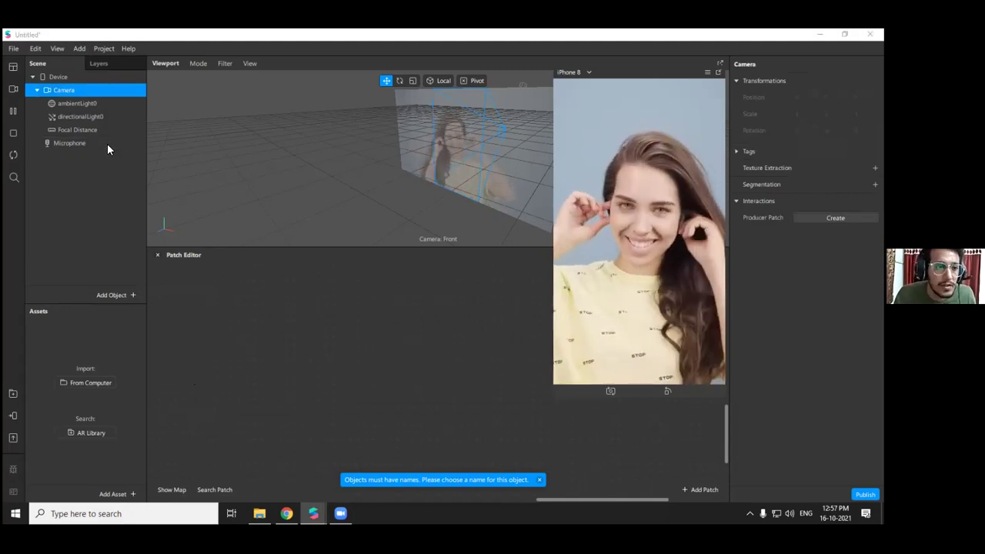
click(77, 48)
mouse_move(58, 47)
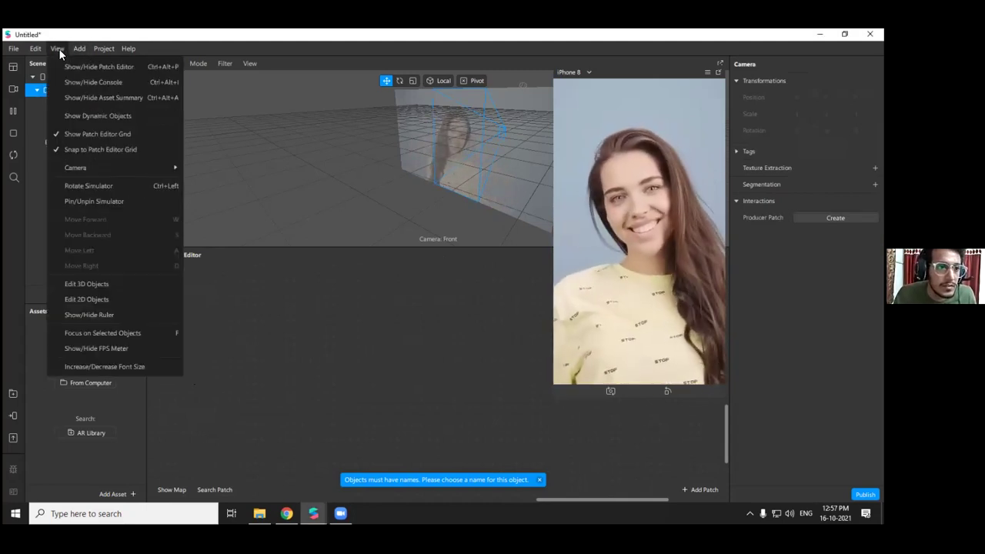
mouse_move(100, 48)
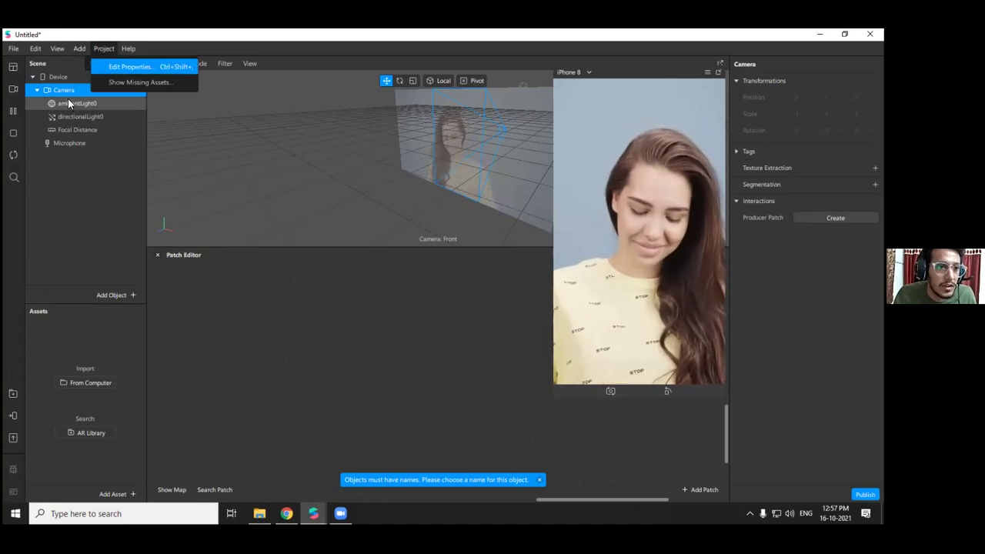
right_click(67, 95)
click(102, 51)
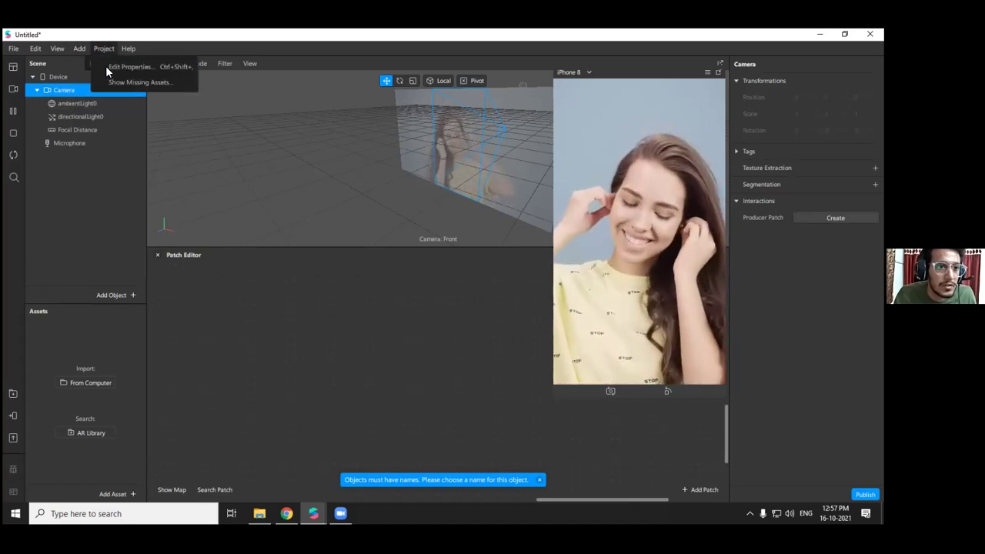
Deselect Instagram (sharing) as a target platform in the project properties and accept the change
click(108, 68)
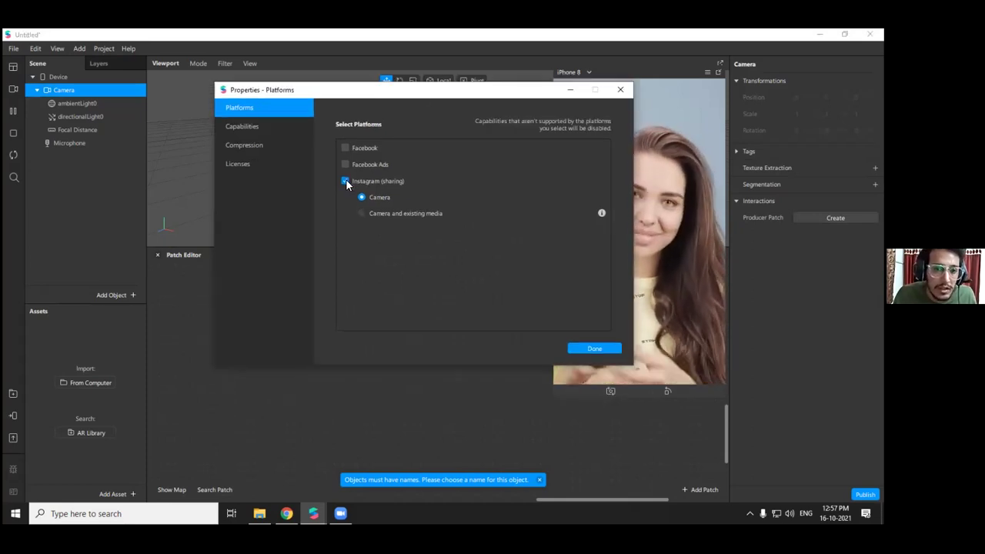
click(345, 180)
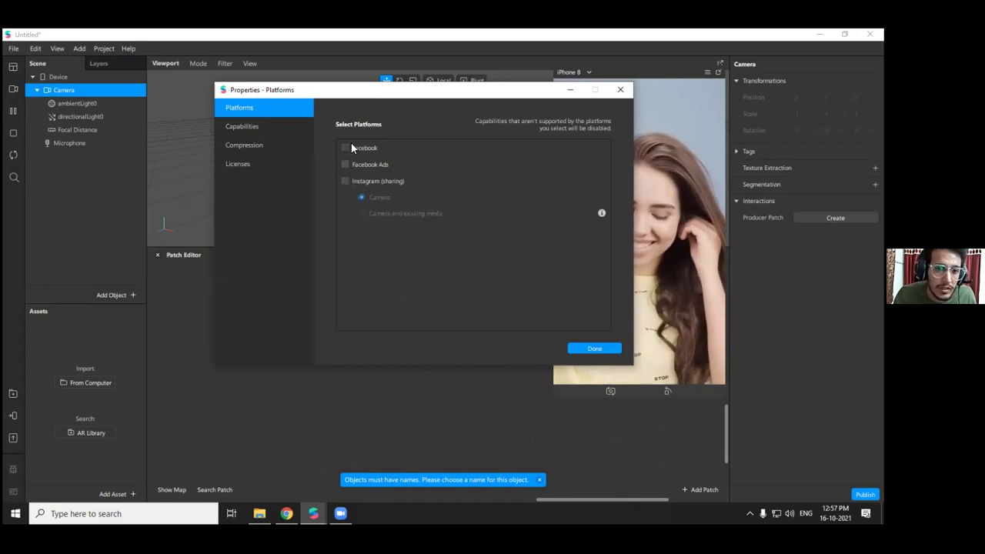
click(594, 349)
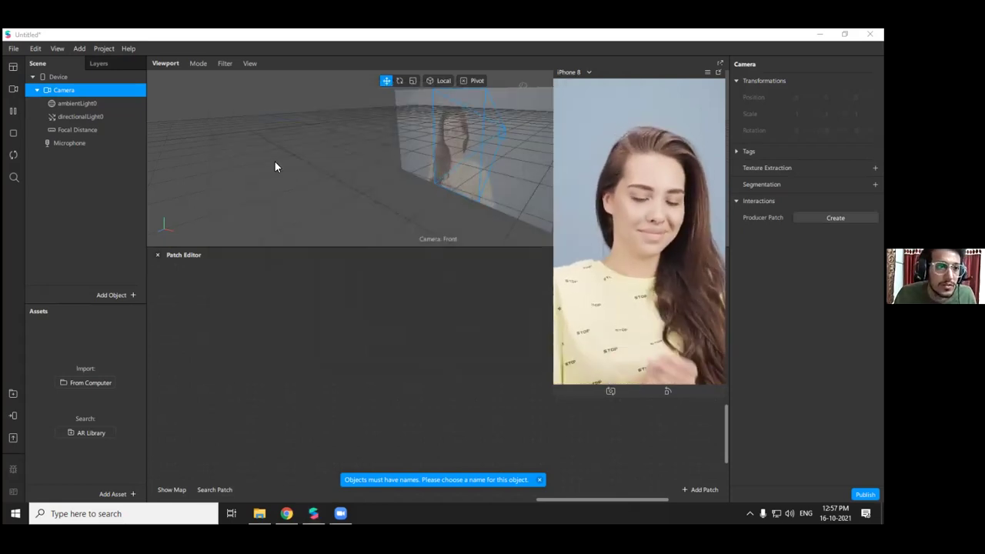
Add a Hand Tracker object under Focal Distance in the scene
right_click(62, 131)
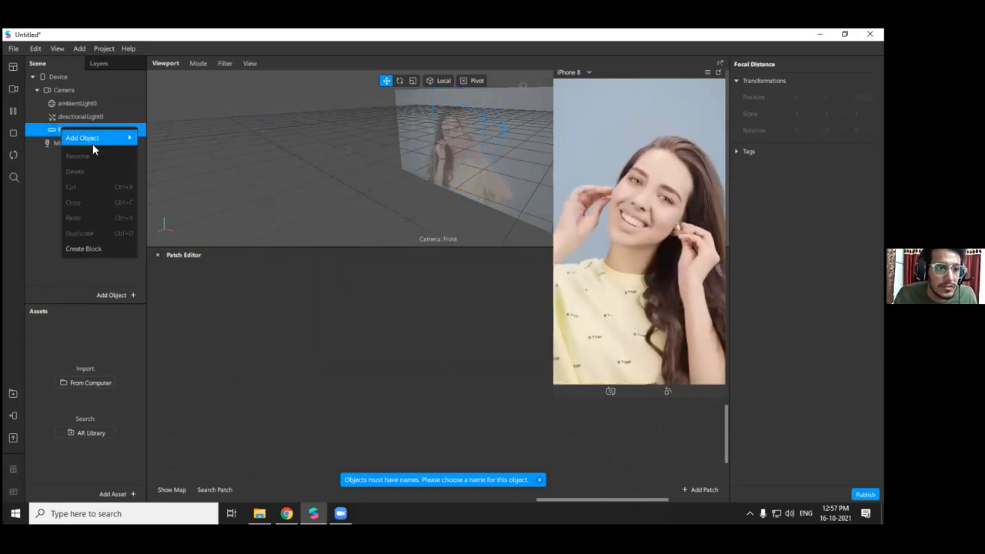
mouse_move(97, 137)
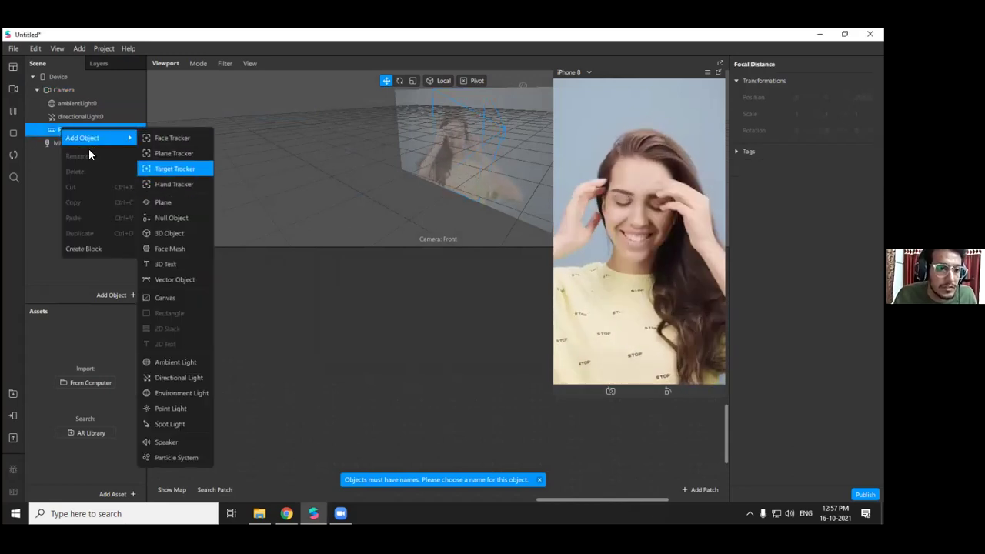
click(180, 184)
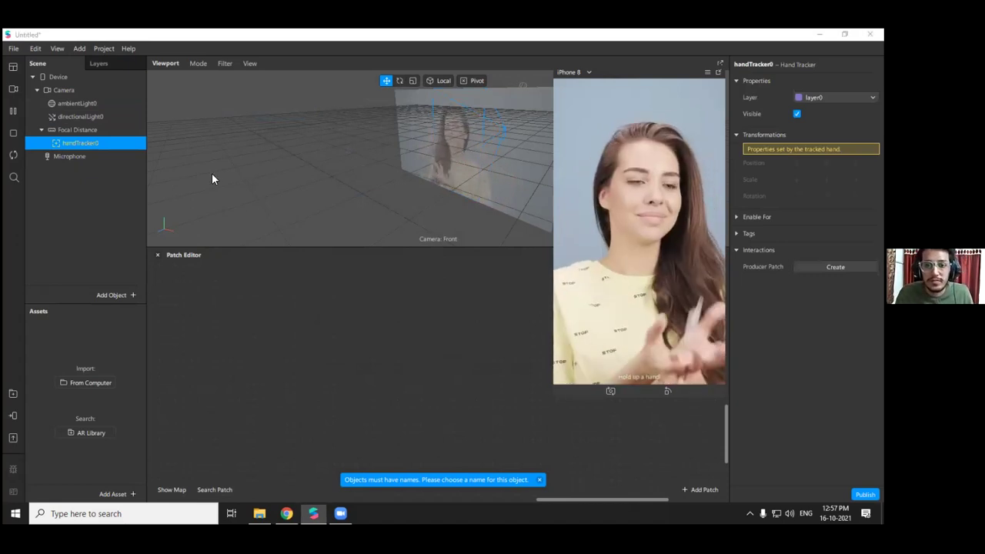
Try to switch the preview to the computer's USB camera
click(12, 88)
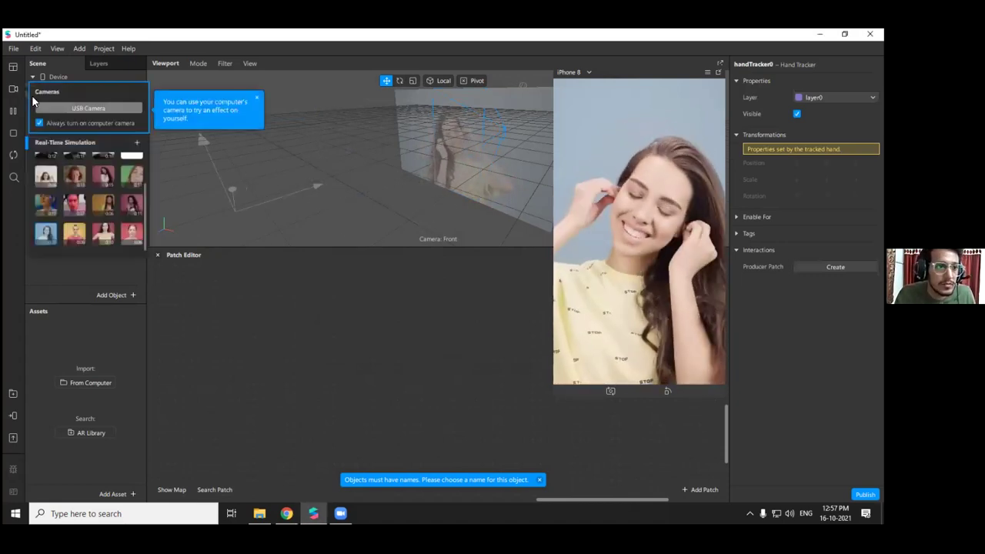
click(75, 108)
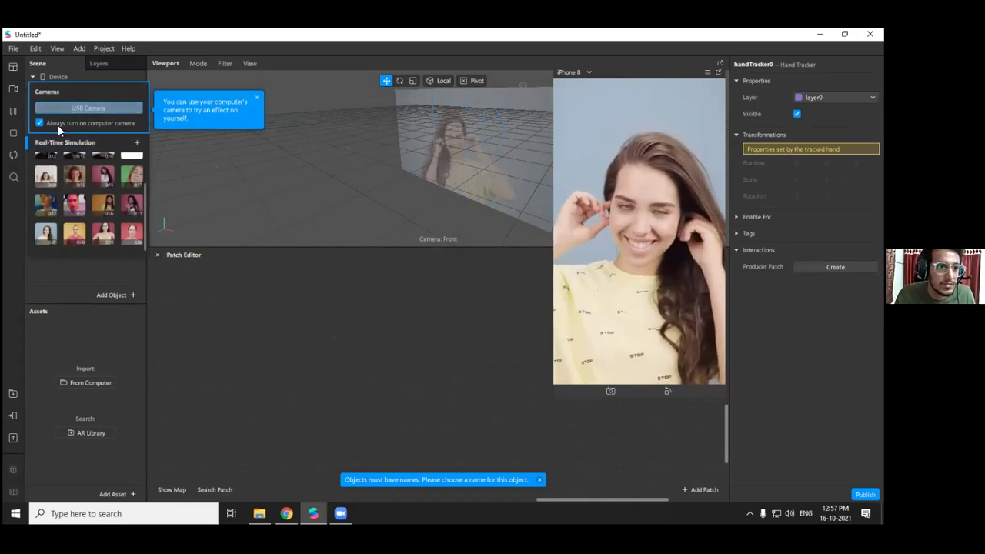
scroll(94, 177, up, 1)
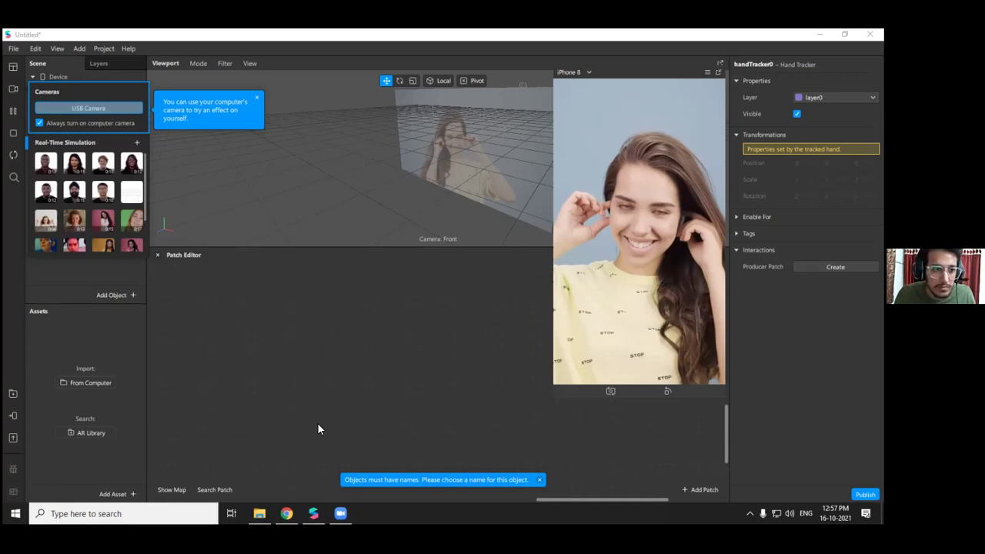
click(208, 354)
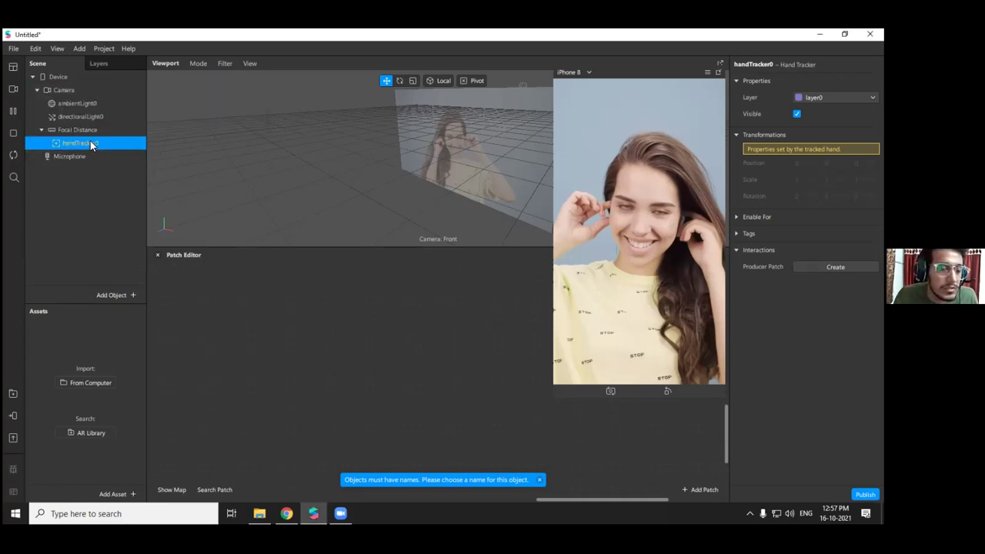
Switch the preview to the real-time simulation video of the curly-haired girl in white
click(13, 88)
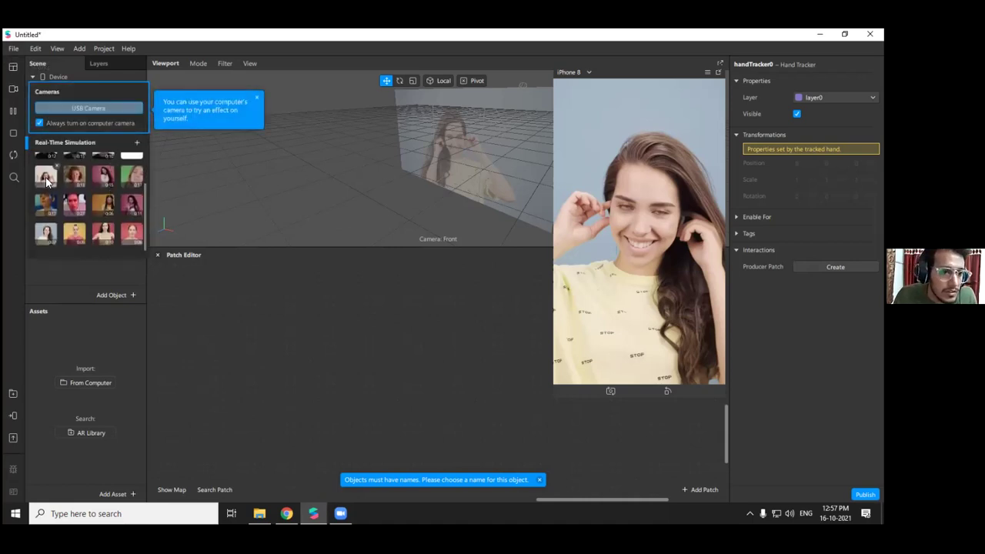
click(46, 177)
click(312, 328)
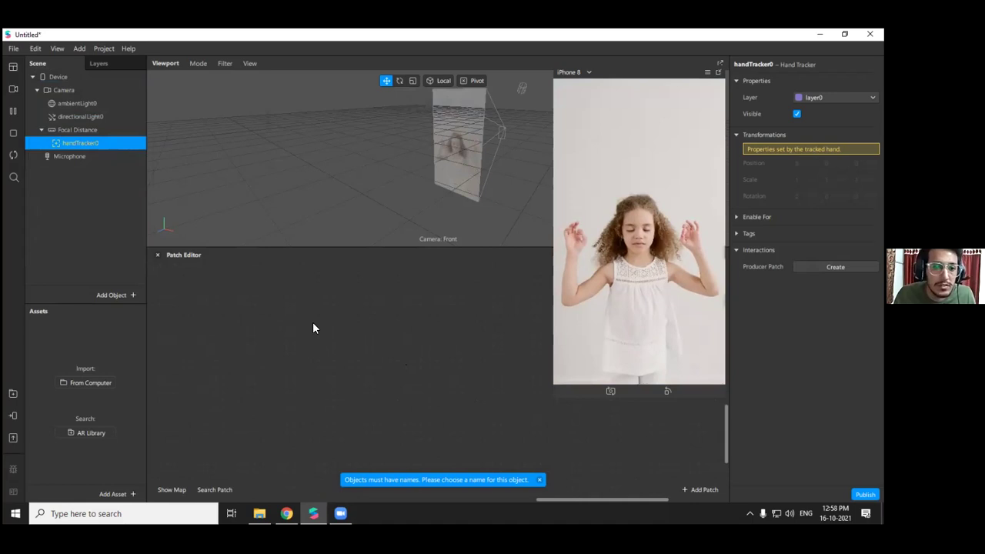
Import the Sphere Primitive from the 3D Shapes collection of the AR Library and close the library
right_click(73, 141)
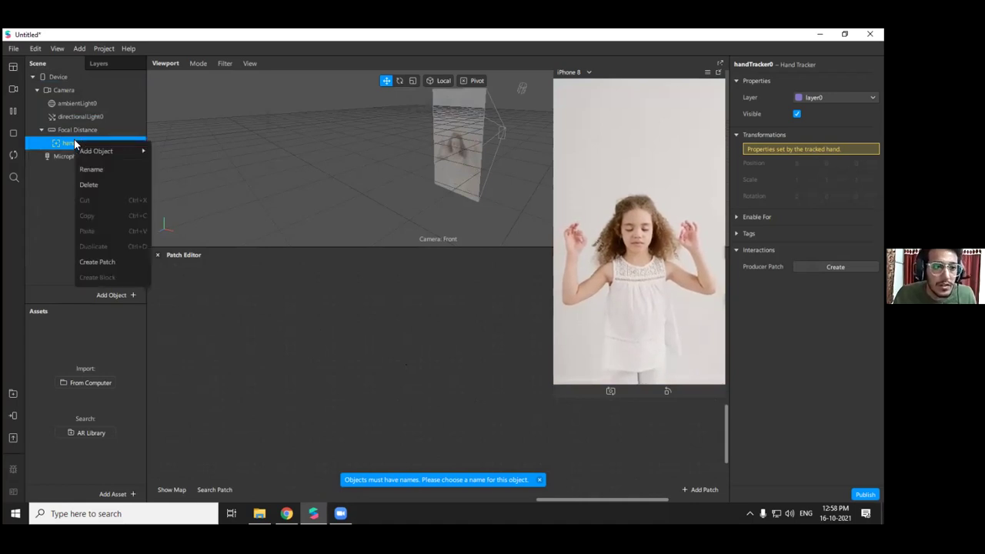
click(45, 423)
click(86, 432)
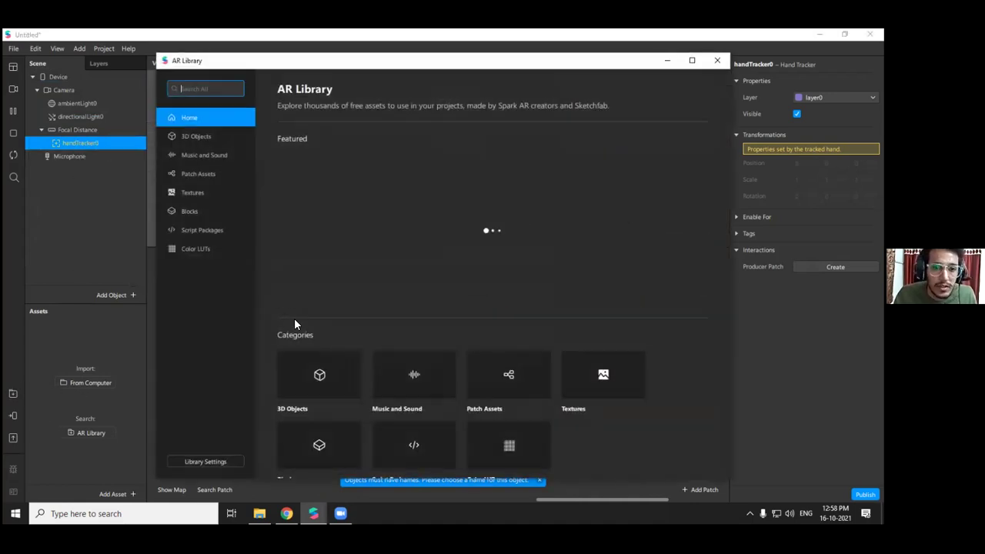
click(652, 263)
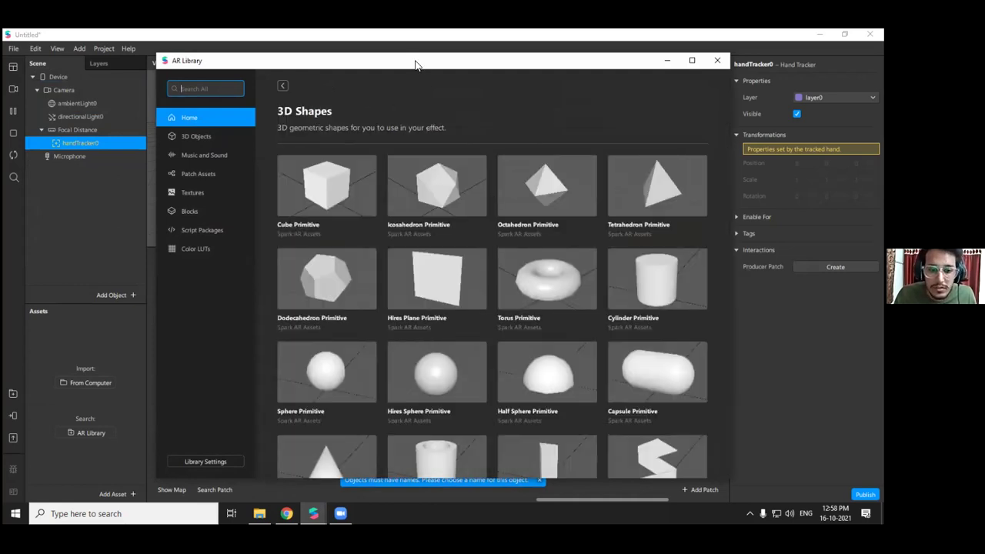
click(321, 375)
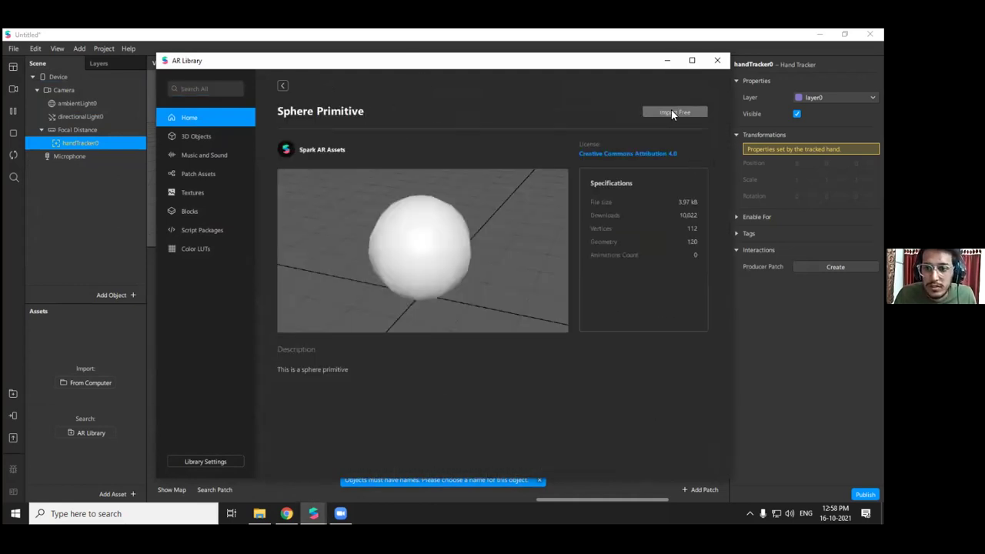
click(719, 61)
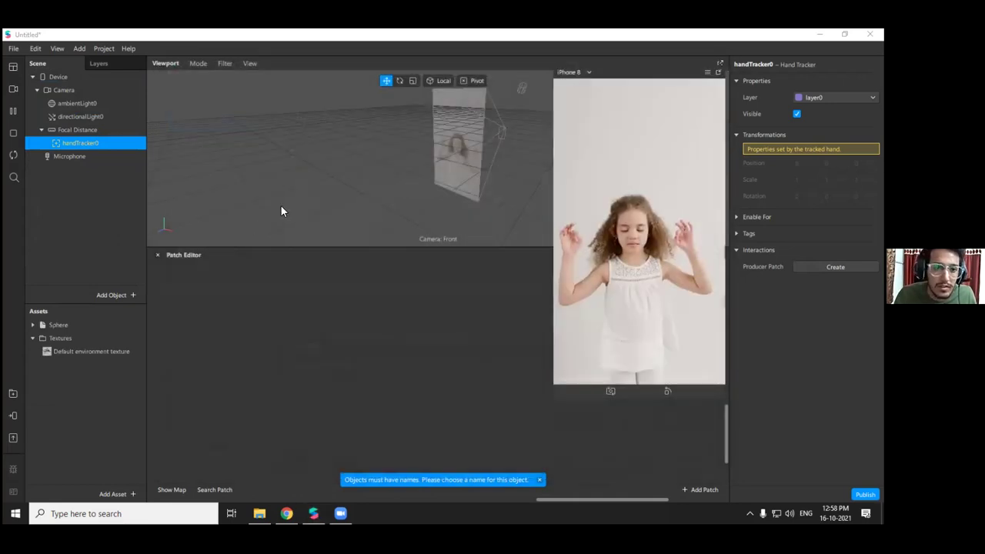
Place the imported Sphere asset in the scene as a child of the hand tracker
click(79, 145)
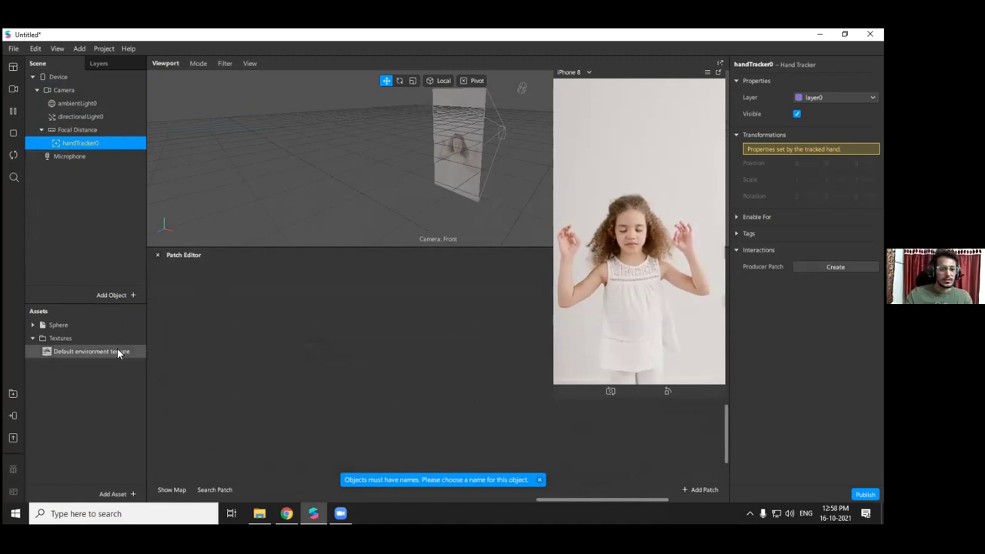
click(58, 327)
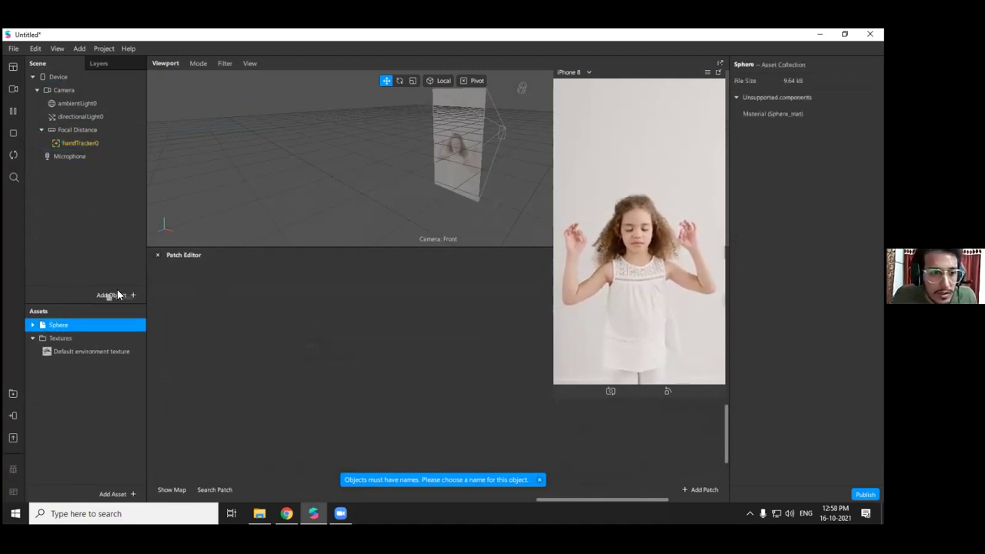
drag(71, 328, 285, 217)
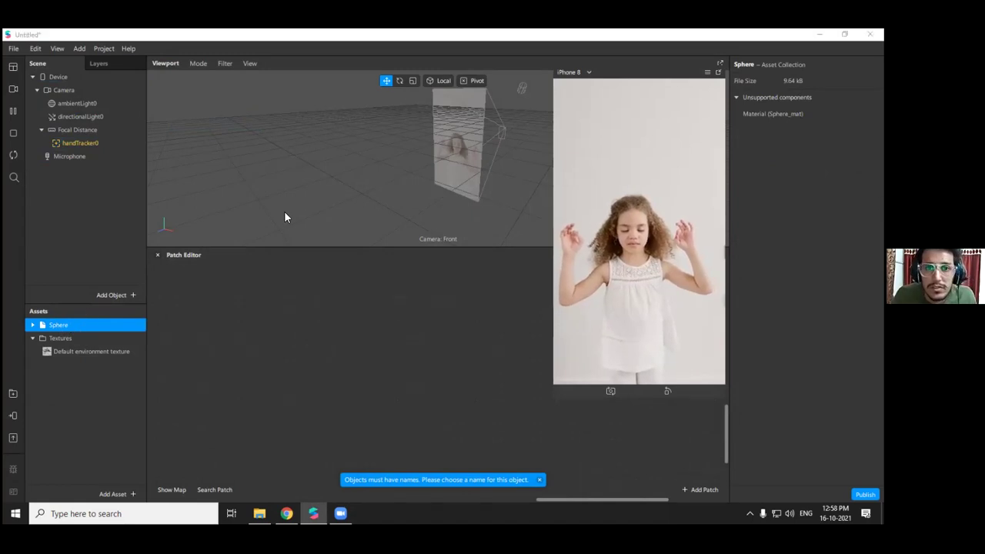
scroll(367, 142, up, 3)
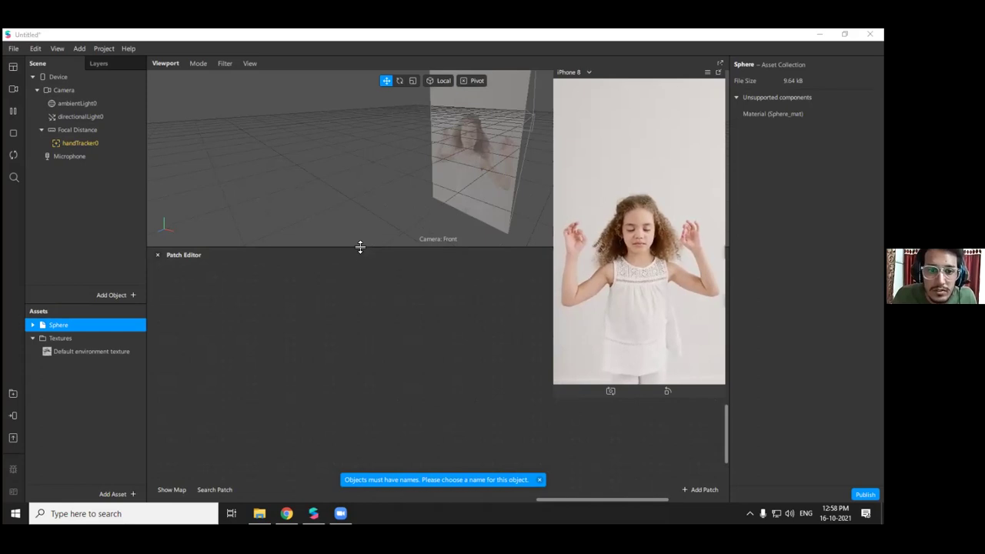
drag(359, 247, 358, 333)
scroll(416, 196, down, 3)
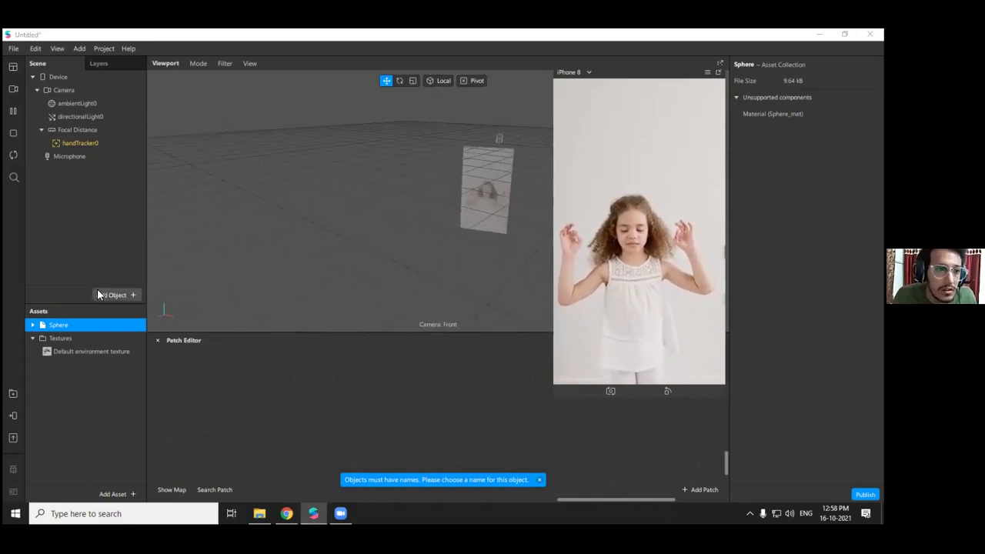
drag(82, 141, 111, 146)
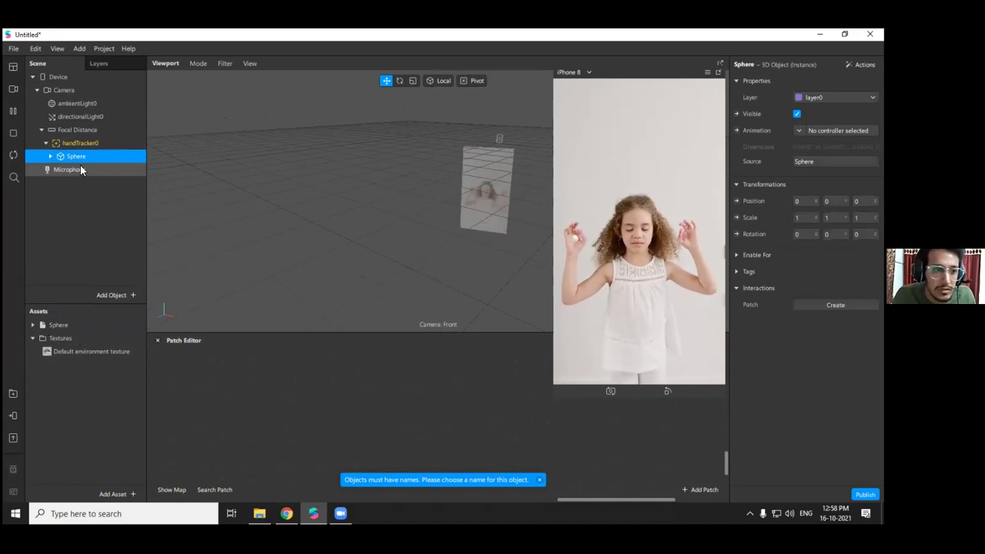
Set the albedo colour of the Sphere_mat material to pure red (#ff0000)
click(33, 325)
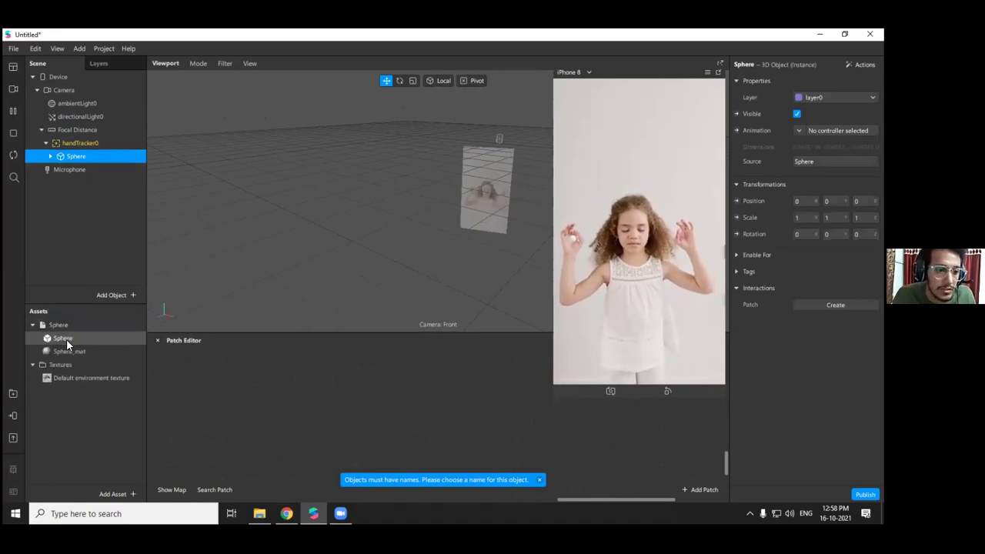
click(69, 351)
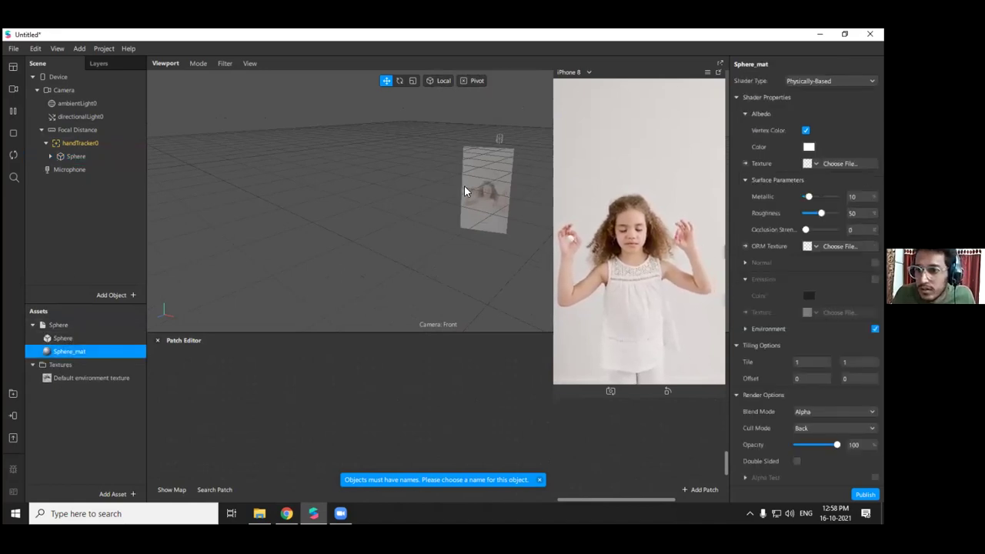
click(809, 147)
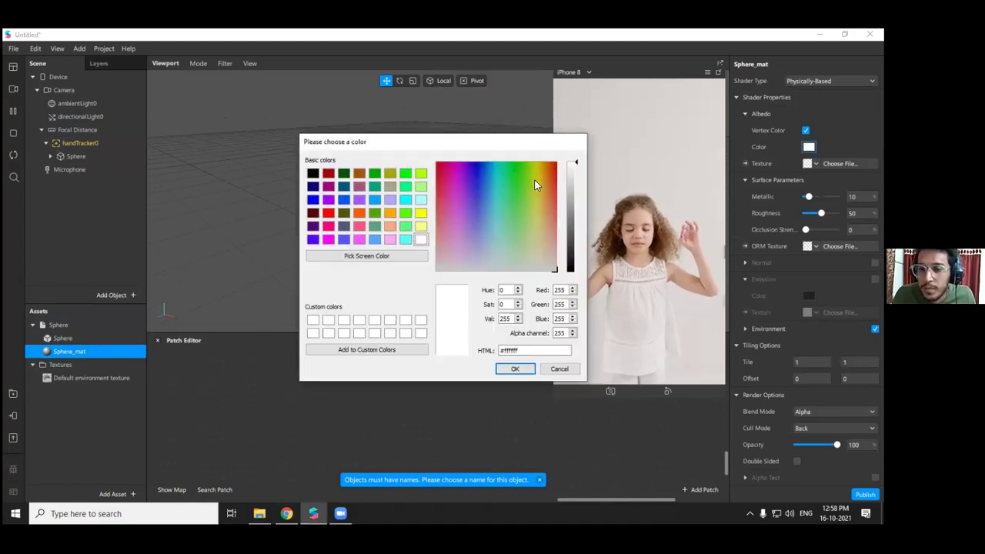
drag(532, 181, 557, 162)
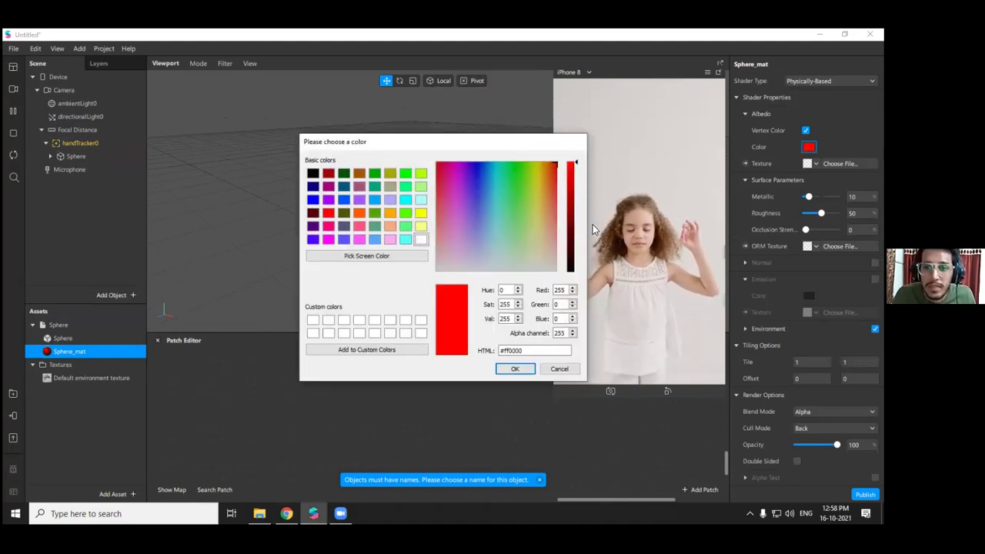
click(524, 370)
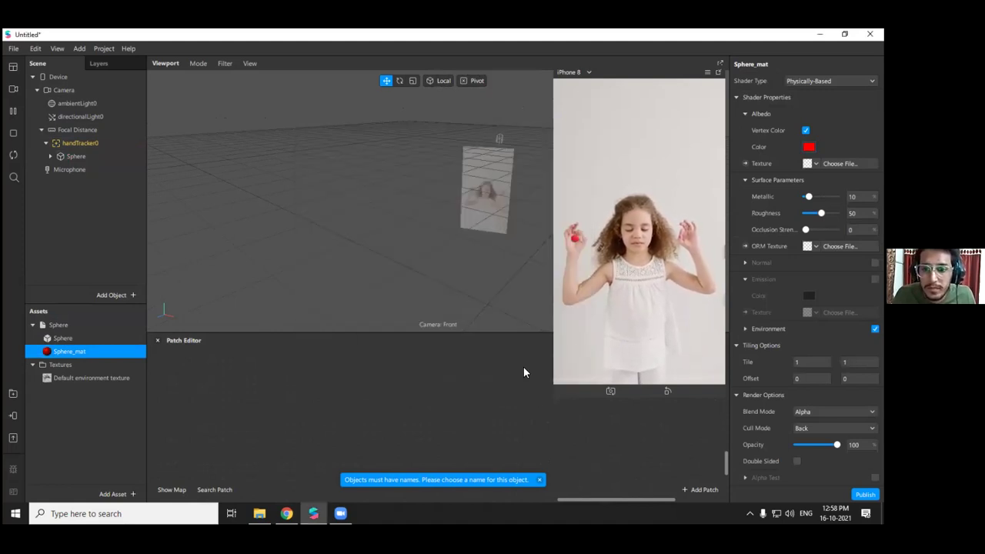
Scale the sphere under the hand tracker to 4 on all three axes
click(66, 157)
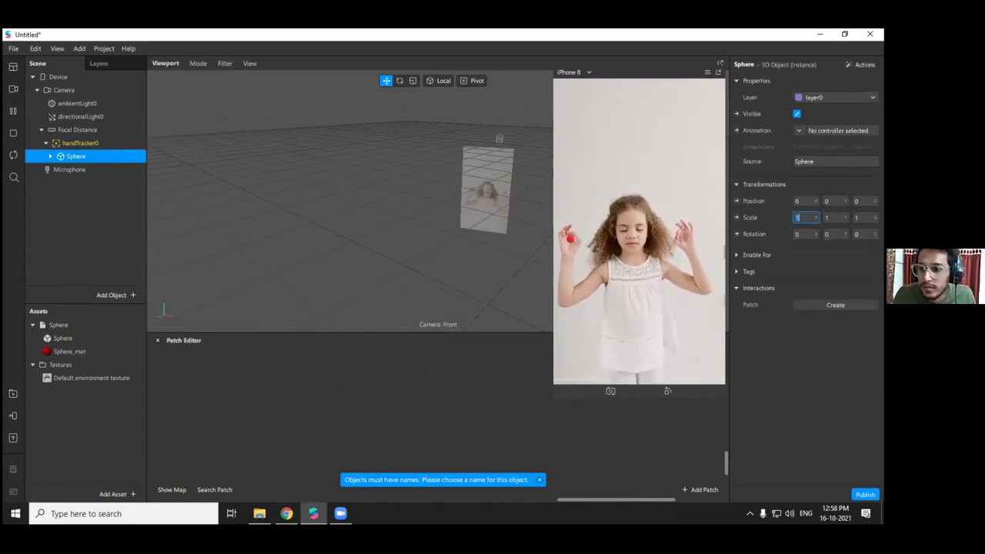
click(829, 218)
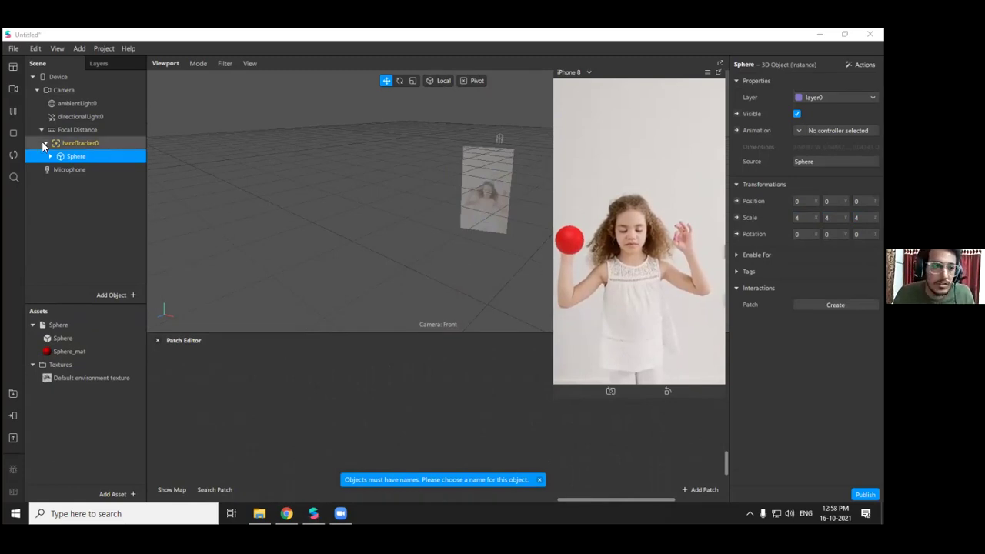
Switch the preview to the real-time simulation video of the woman in the yellow top
click(12, 90)
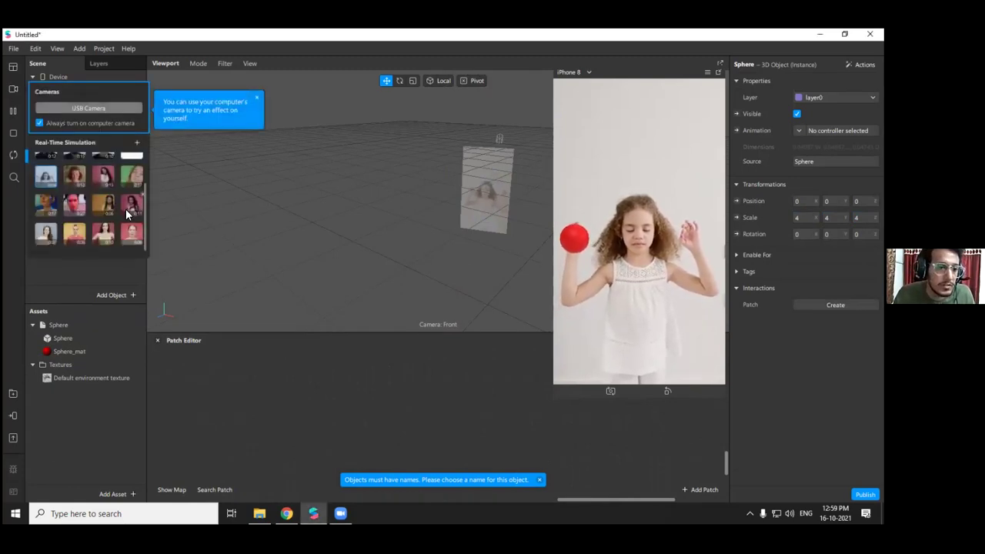
click(105, 232)
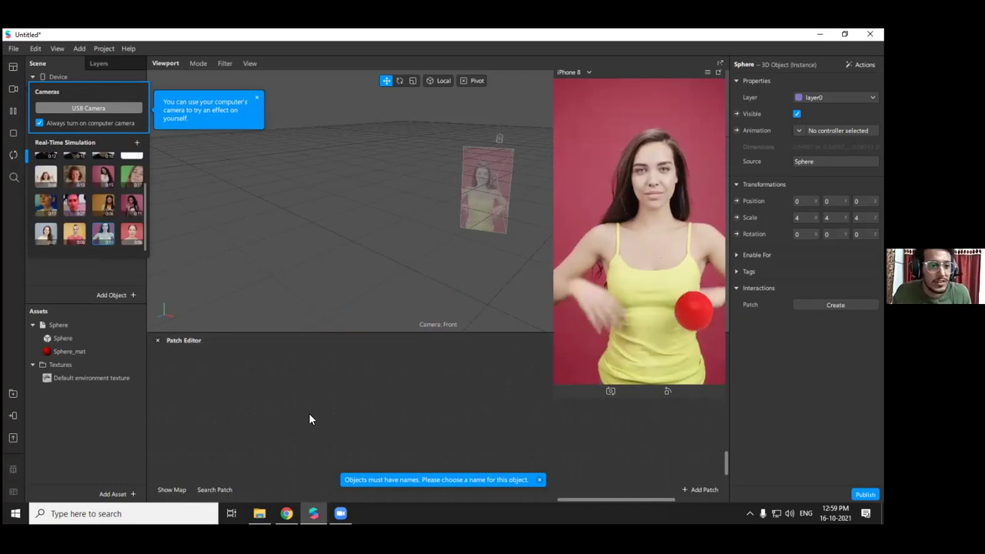
click(290, 403)
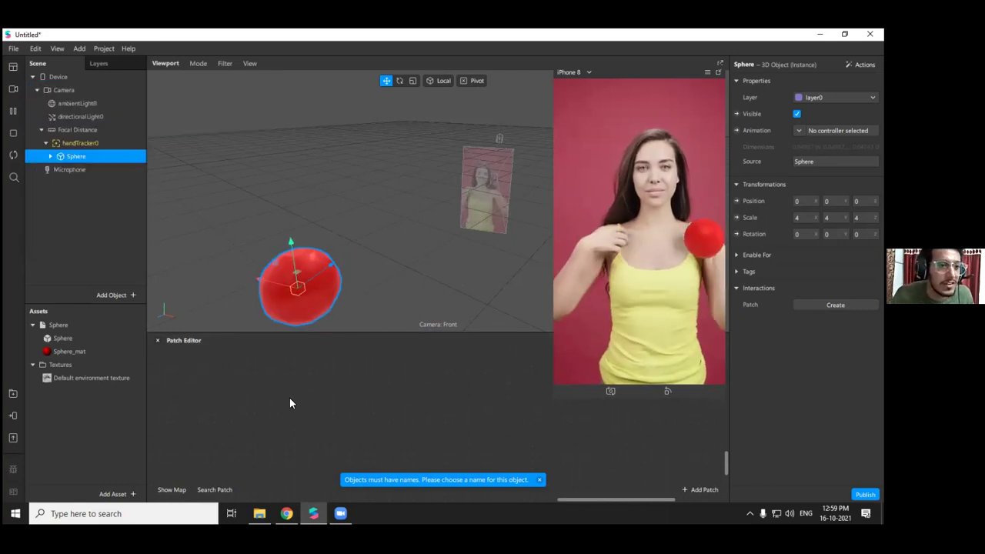
Delete the hand tracker together with its sphere and switch the preview to the computer's USB camera
click(101, 144)
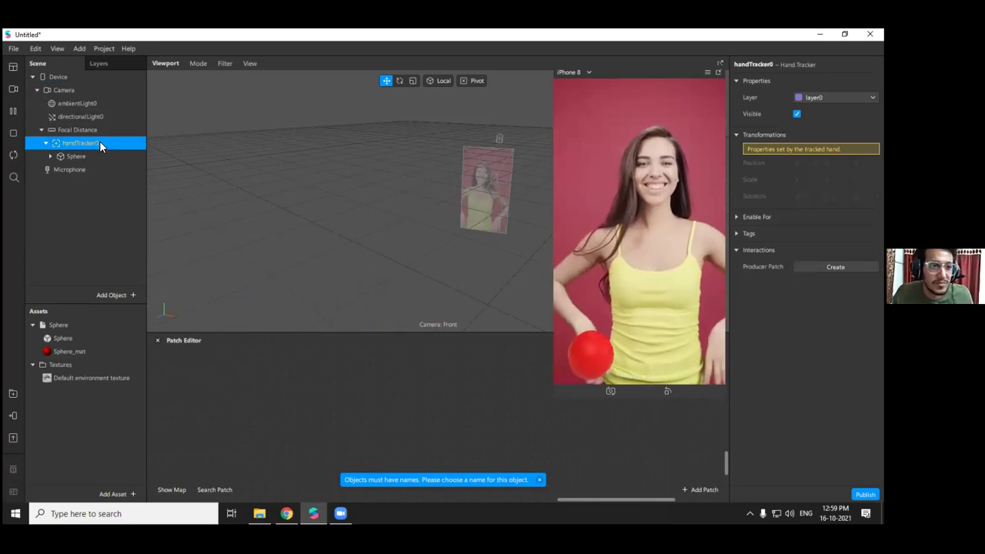
right_click(99, 142)
mouse_move(126, 151)
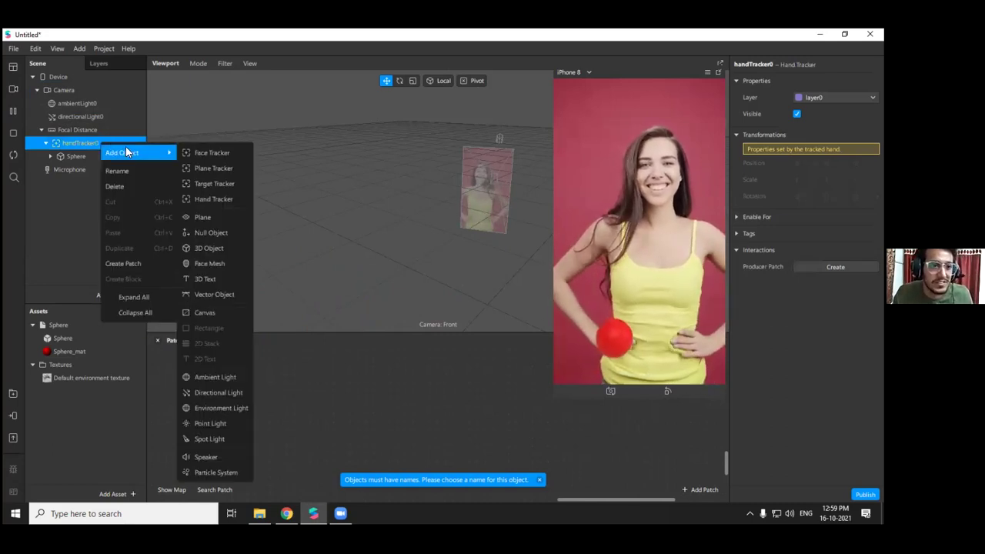
click(134, 186)
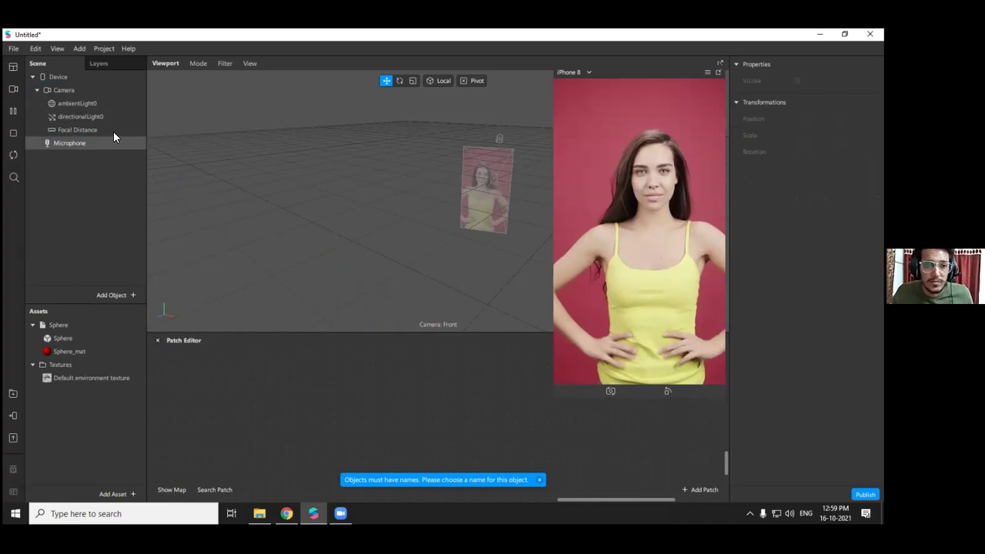
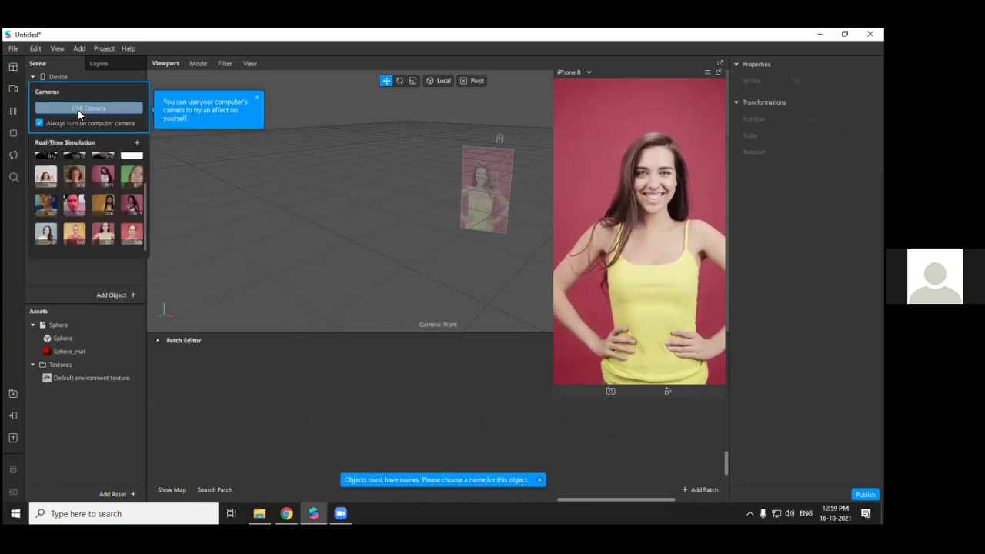
click(81, 111)
click(220, 418)
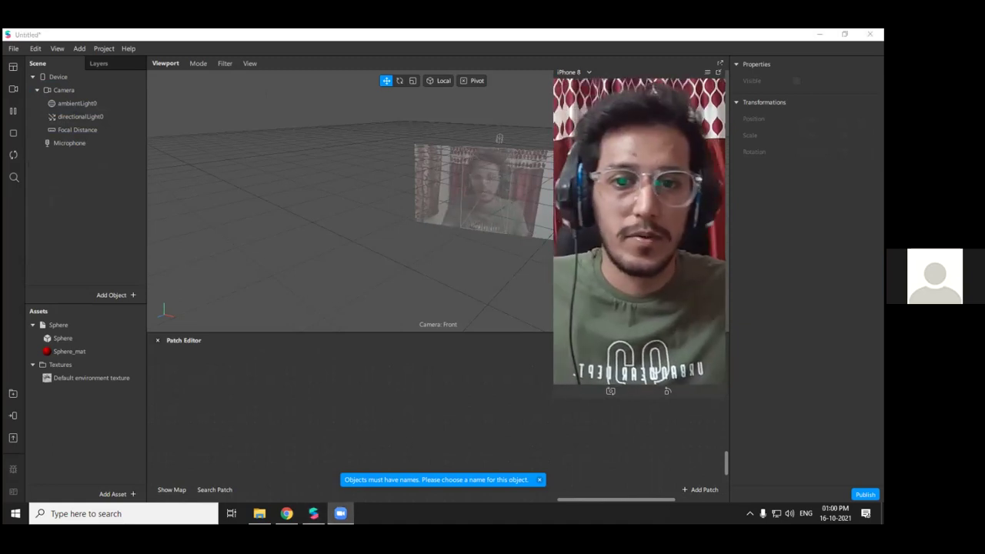
Add a hand tracker to the scene under the Camera
click(75, 94)
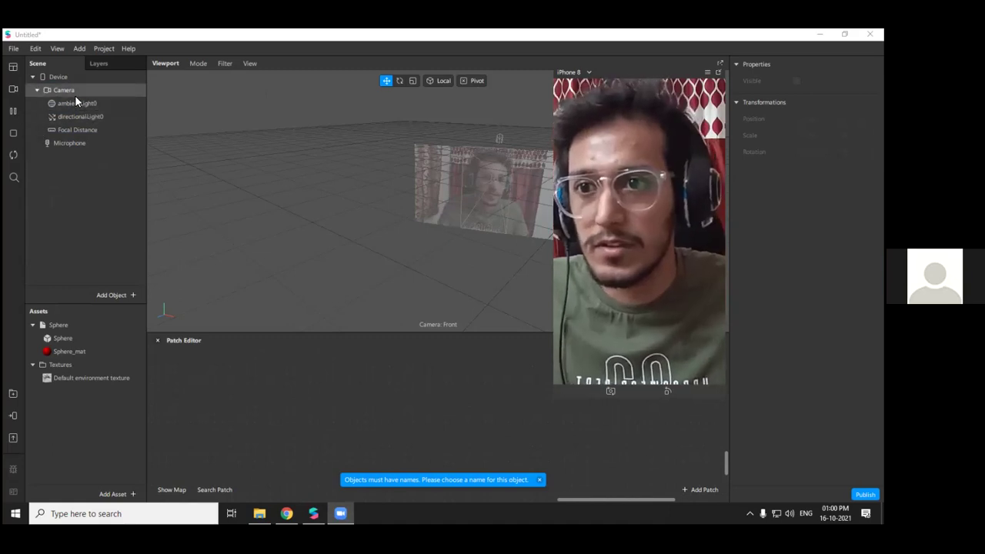
right_click(70, 95)
mouse_move(88, 103)
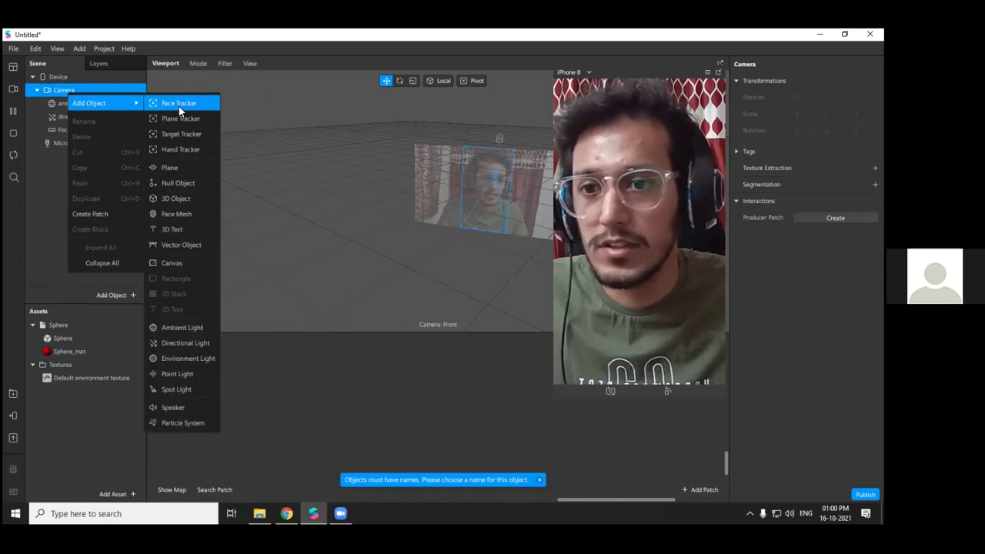
click(181, 151)
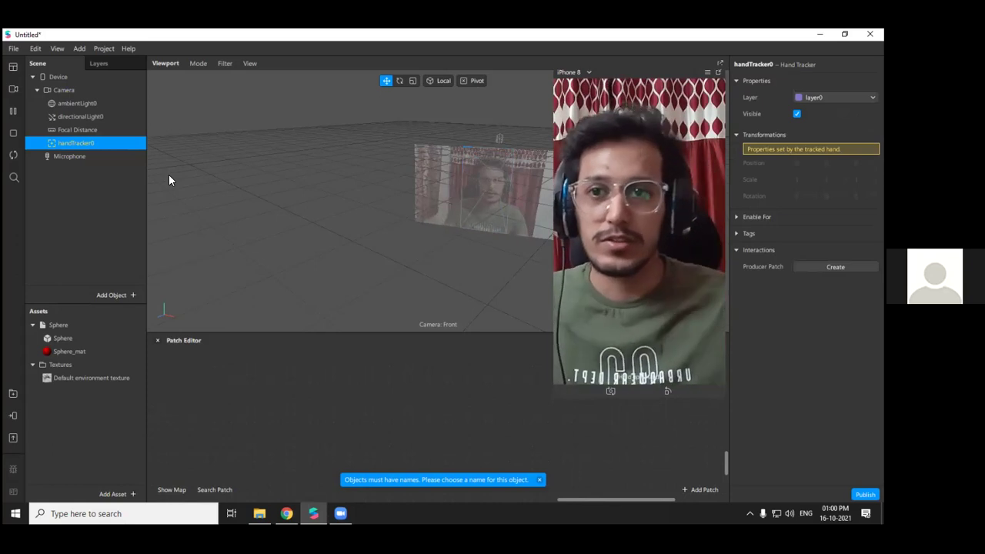
Shrink the Patch Editor to enlarge the viewport and bring the webcam image into closer view
drag(355, 336, 334, 445)
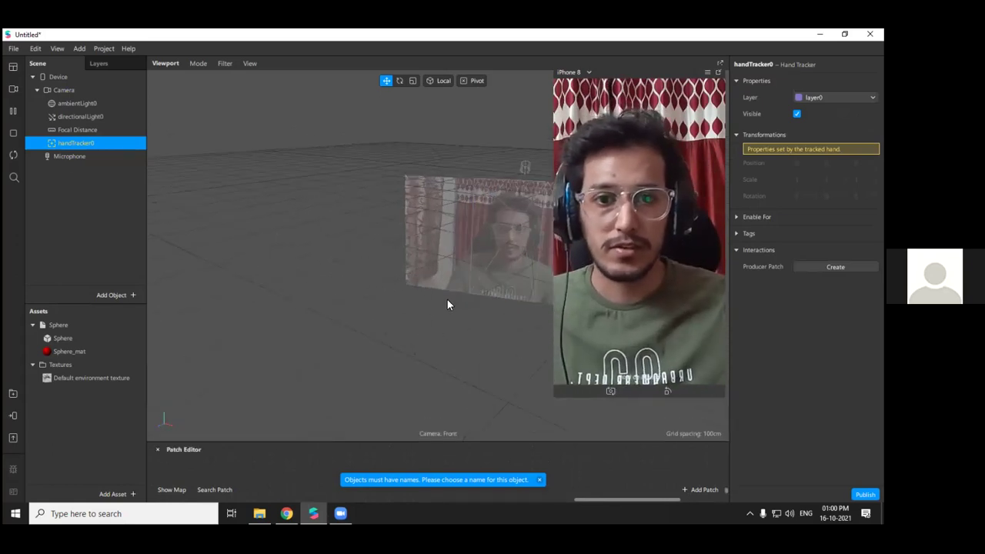
scroll(491, 257, up, 5)
scroll(508, 252, down, 3)
right_drag(539, 252, 502, 377)
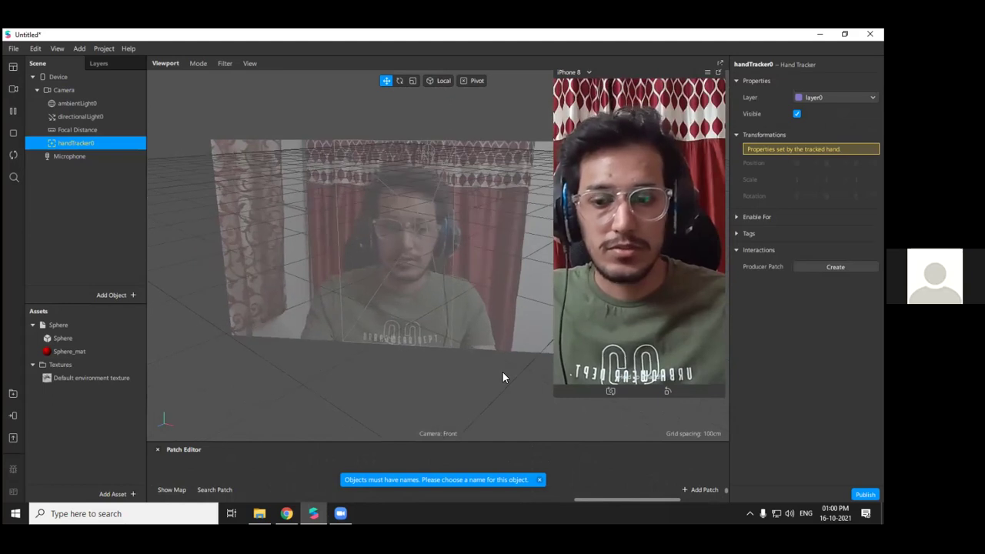
click(504, 372)
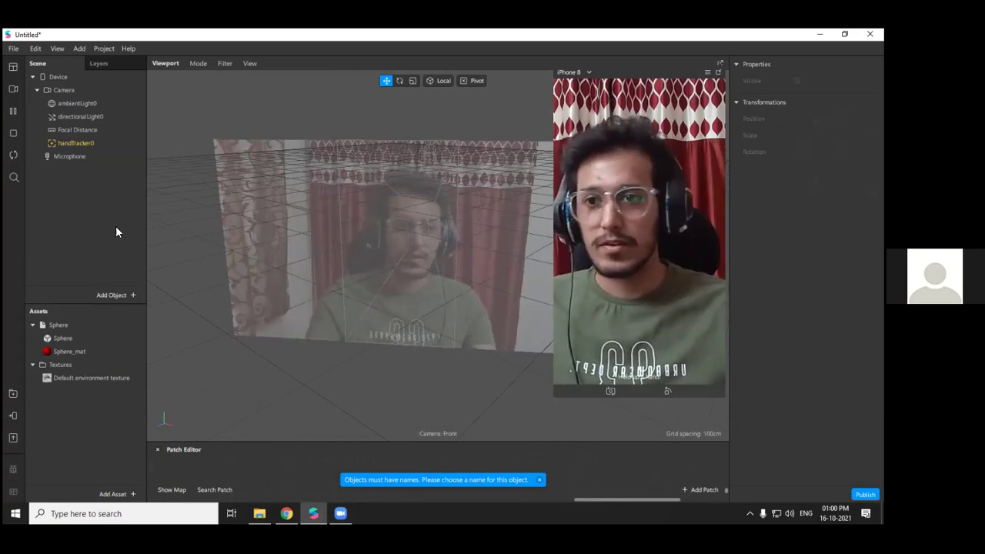
Place the Sphere asset in the scene as a child of the new hand tracker
click(68, 143)
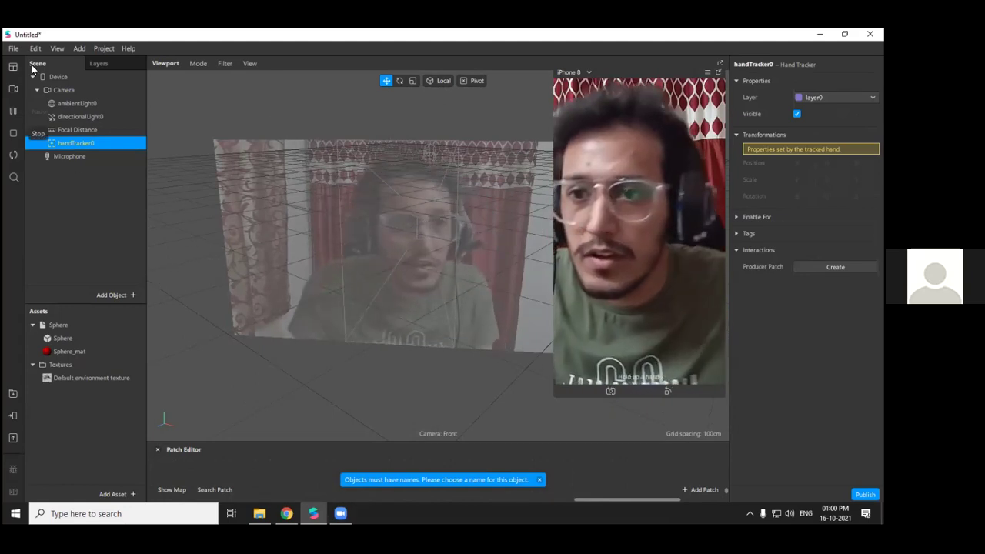
right_click(75, 137)
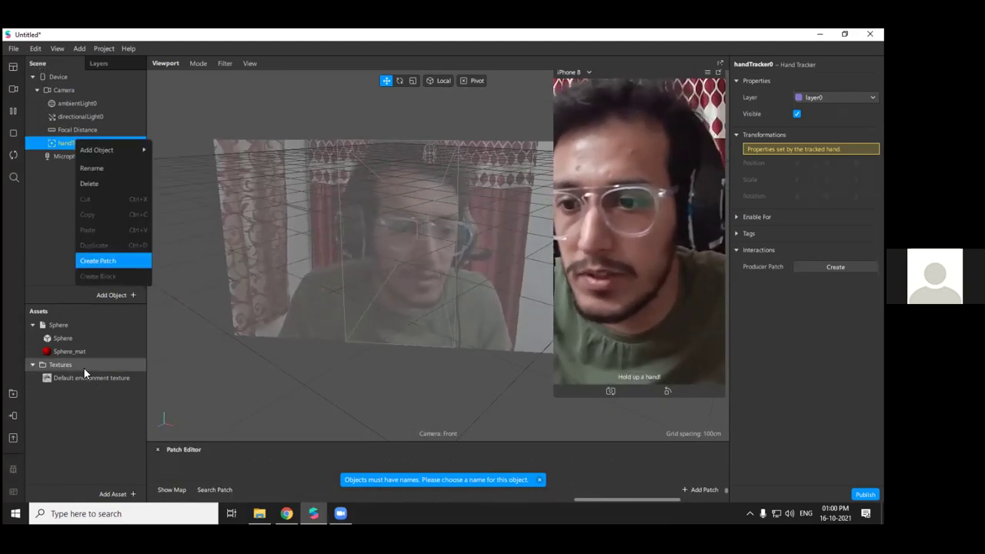
click(85, 398)
click(59, 324)
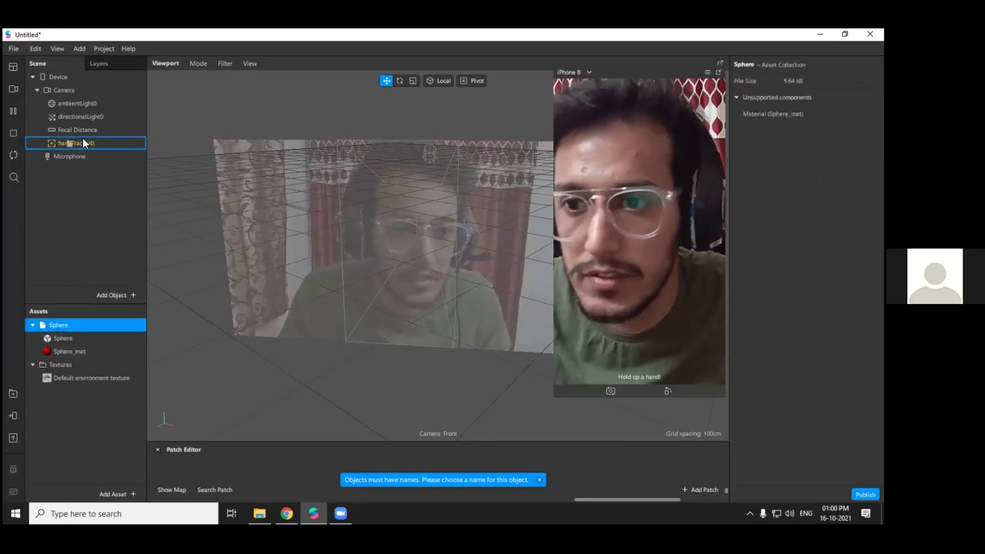
drag(87, 142, 87, 141)
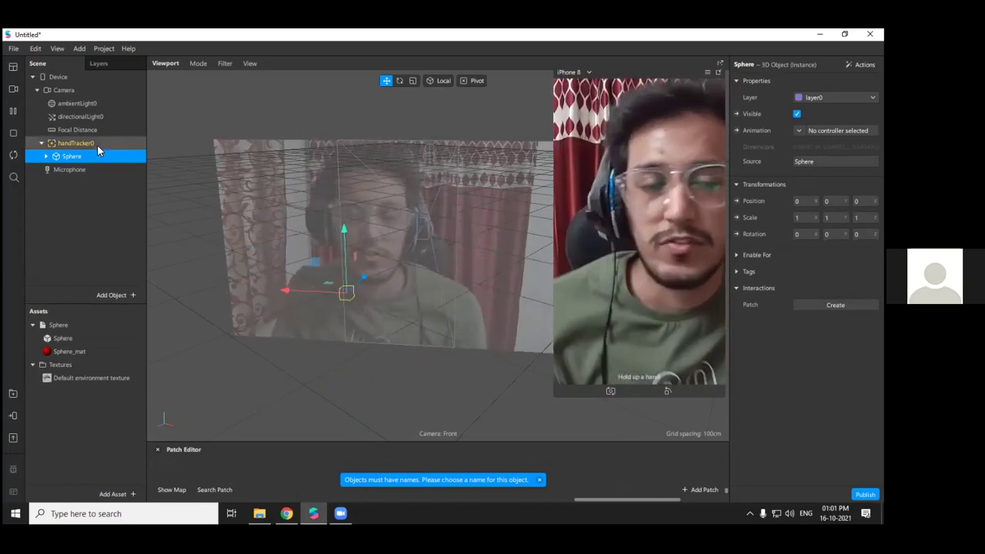
Delete the hand tracker under the Camera along with its attached sphere
right_click(98, 142)
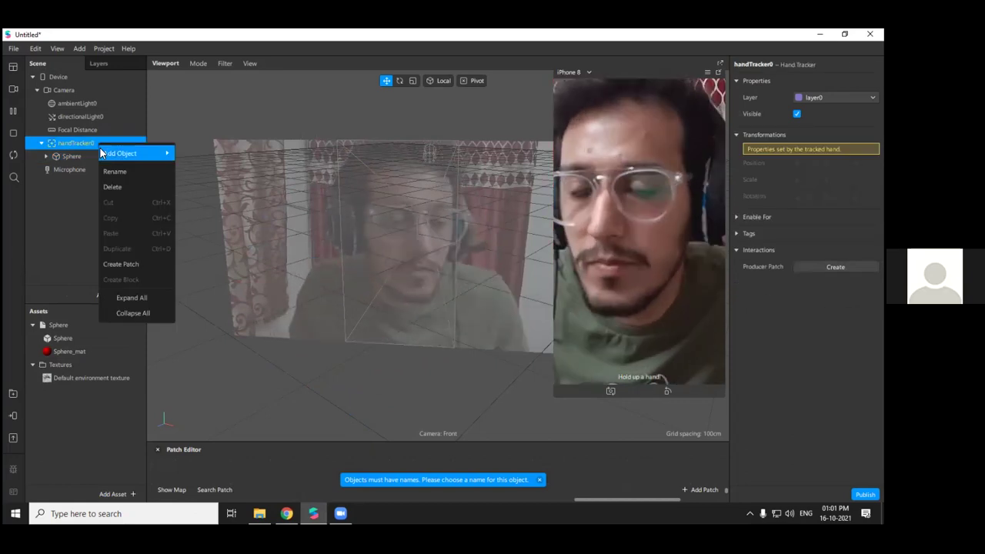
mouse_move(100, 152)
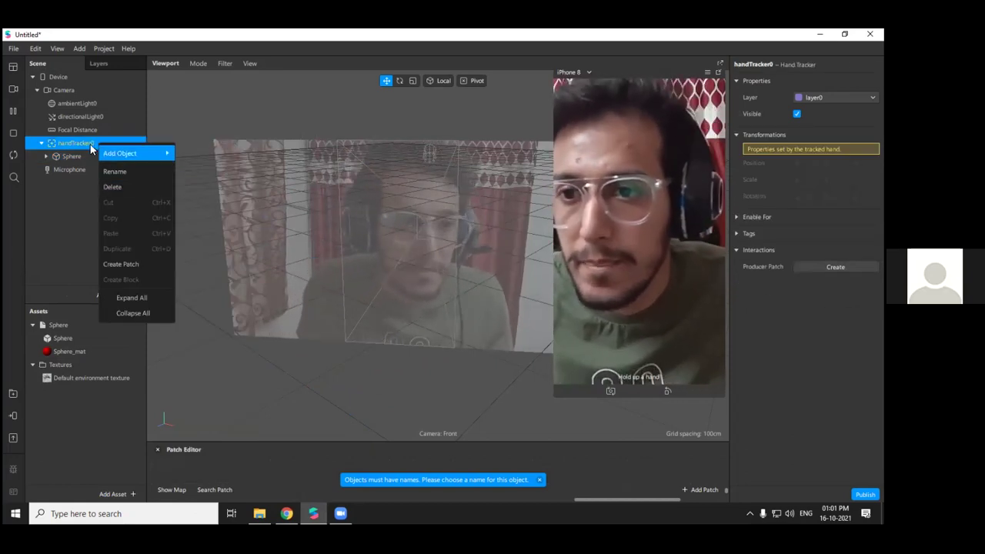
right_click(80, 144)
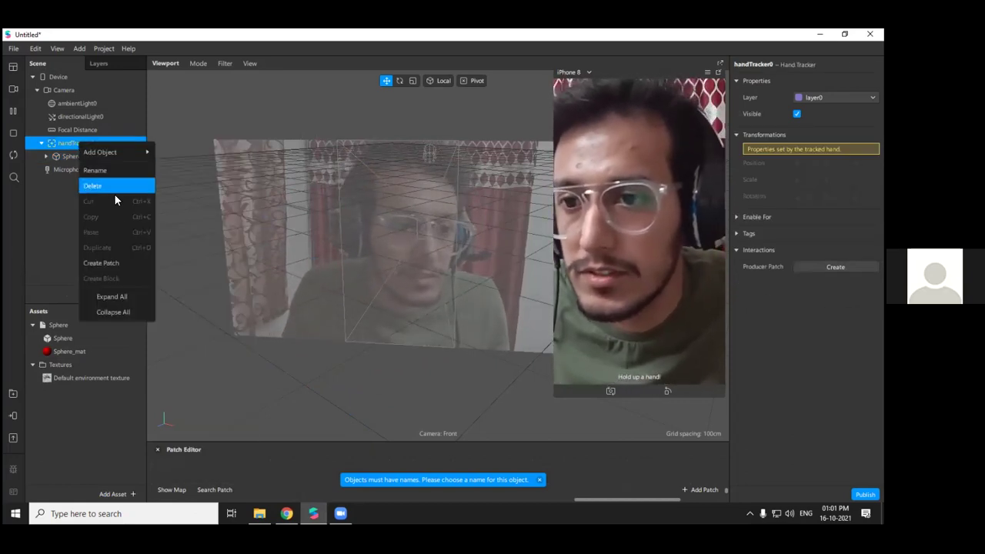
click(111, 187)
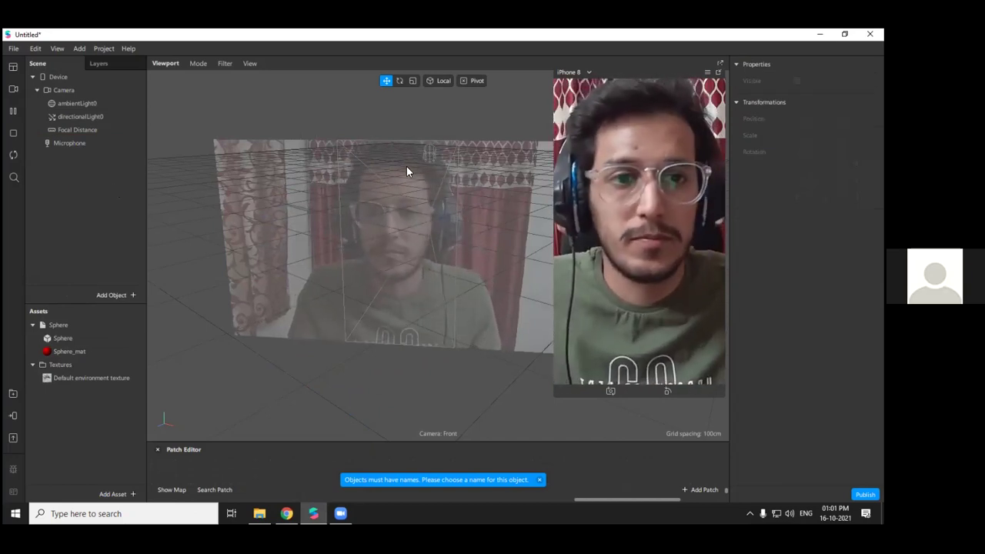
Add a face mesh to the scene under the Camera
click(65, 92)
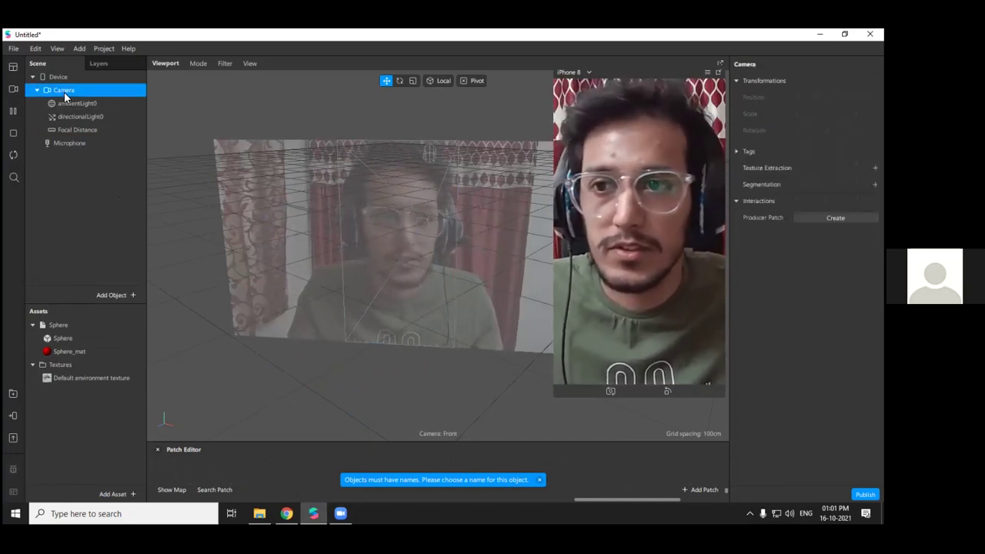
right_click(75, 97)
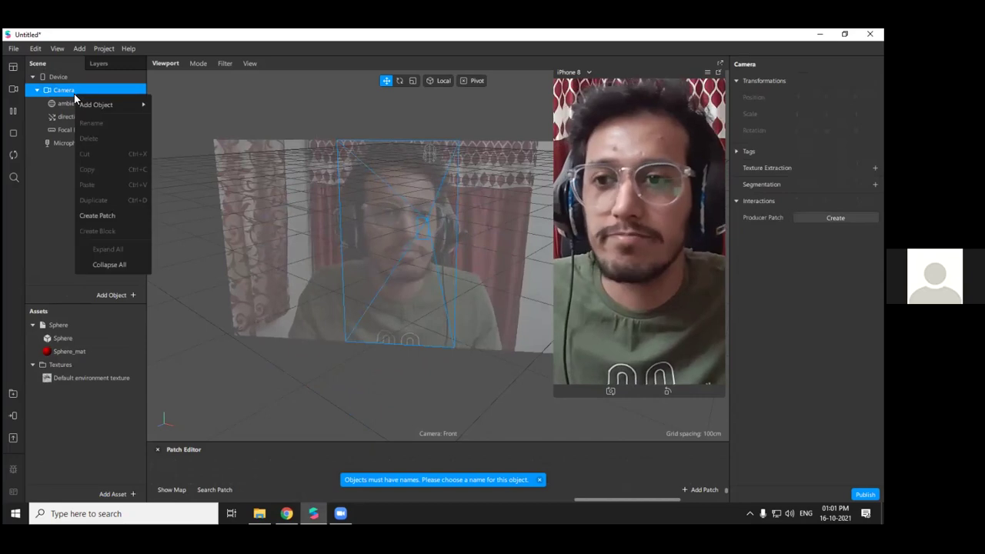
mouse_move(115, 103)
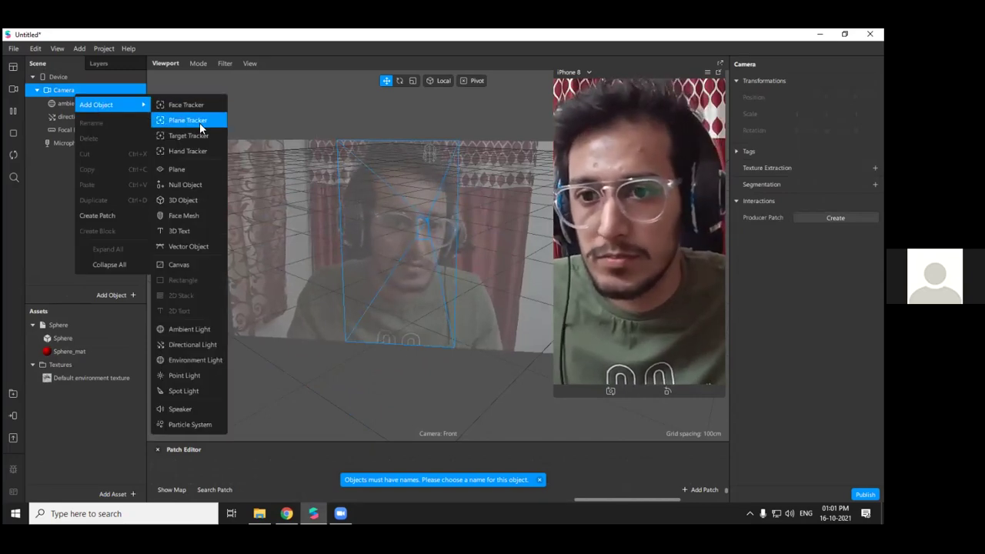
click(201, 215)
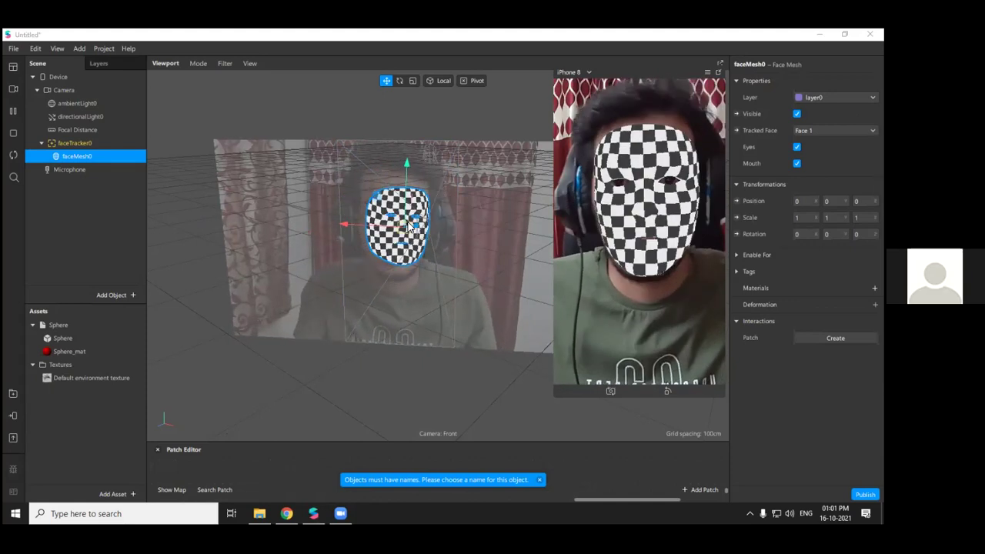
Give the face mesh a new material with the Retouching shader and raise its skin smoothing to 62%
click(875, 289)
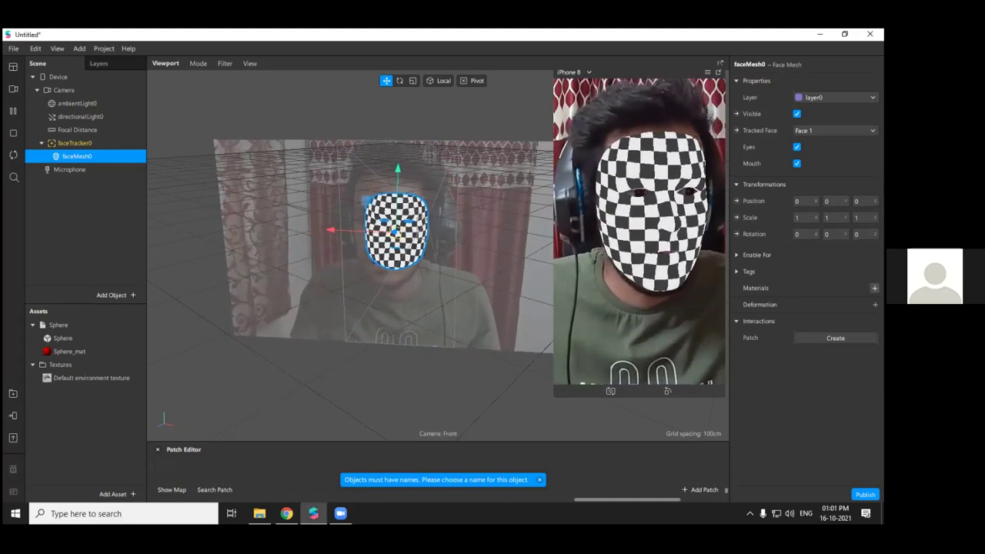
click(786, 302)
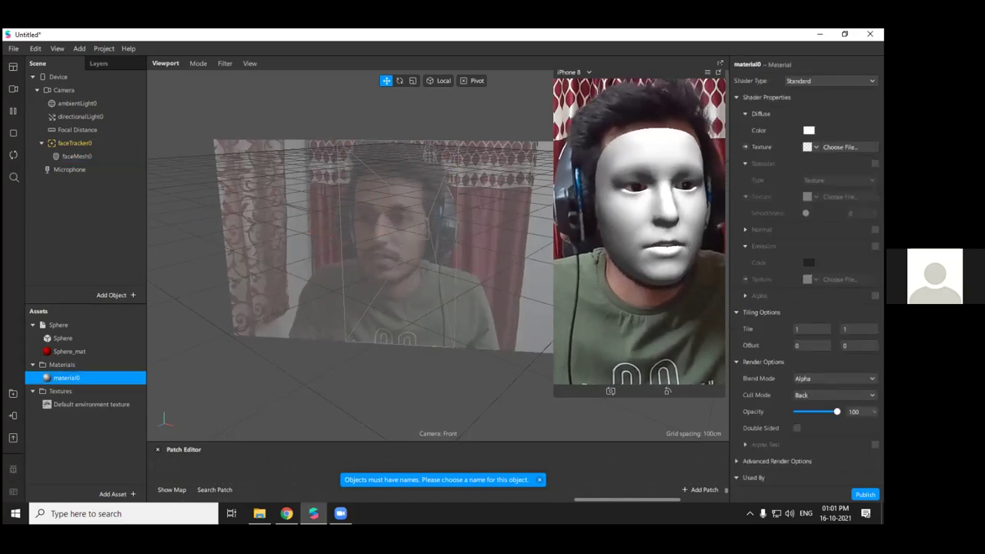
click(830, 81)
click(813, 149)
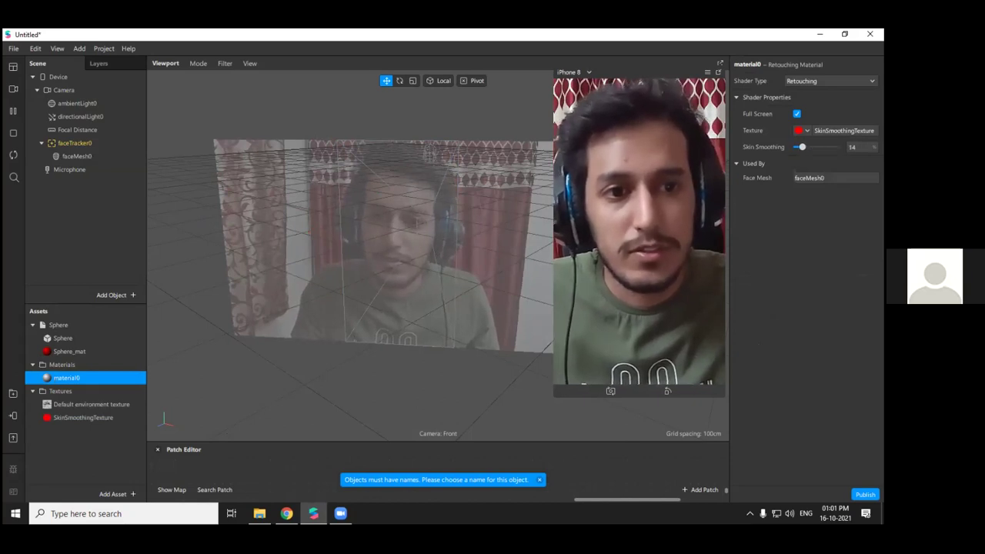
mouse_move(797, 146)
mouse_down()
mouse_move(836, 147)
mouse_move(805, 146)
mouse_up()
drag(814, 147, 822, 147)
Add a canvas under the Camera and insert a rectangle inside it
click(72, 90)
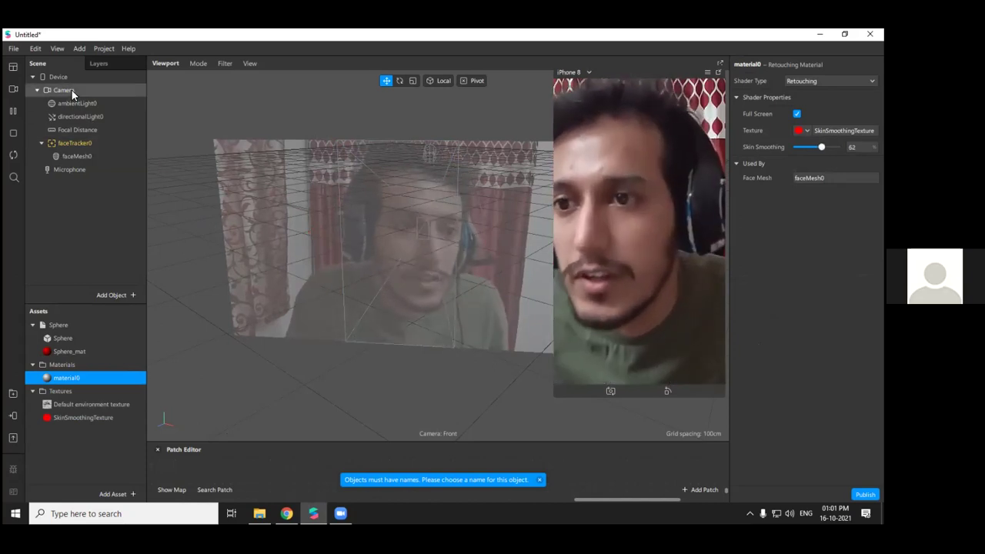
right_click(71, 90)
mouse_move(131, 101)
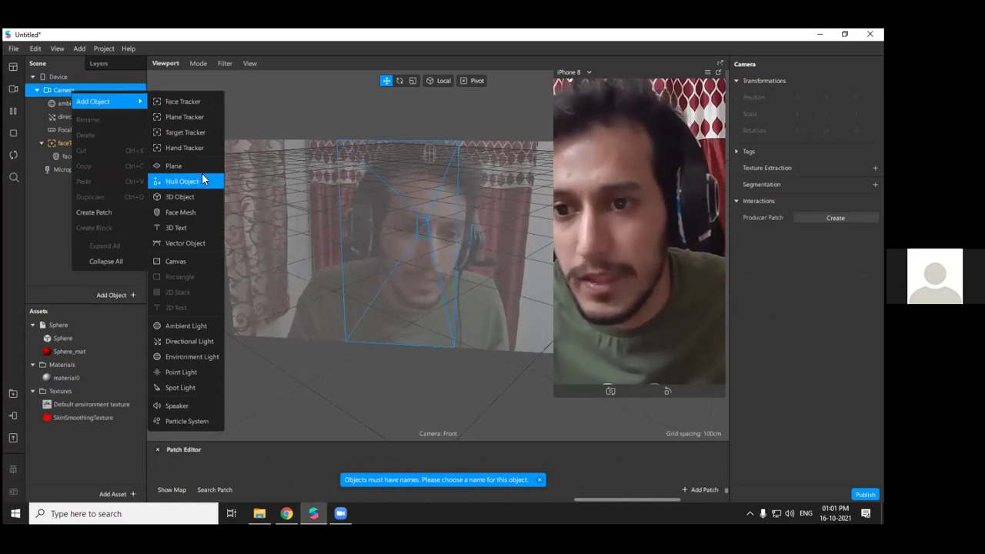
click(149, 261)
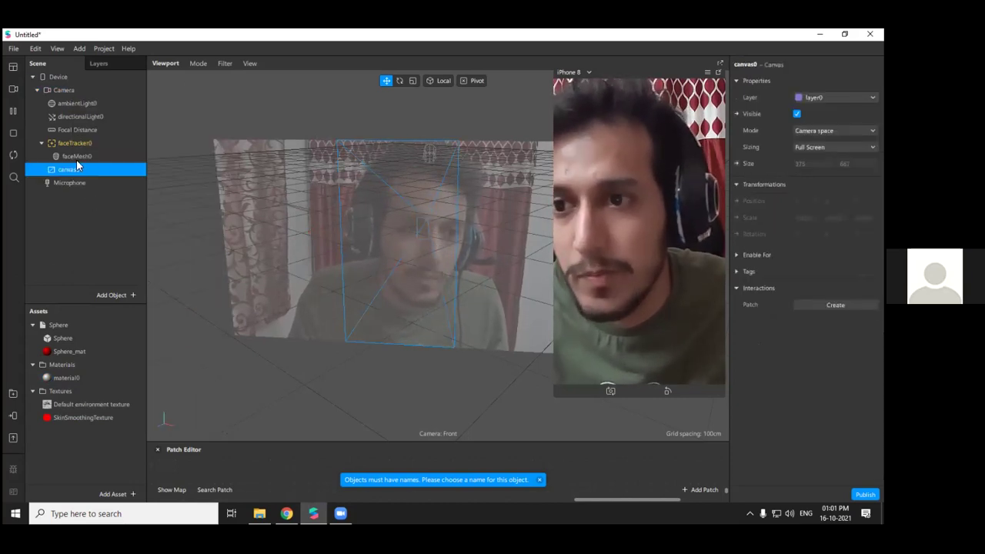
right_click(70, 170)
mouse_move(130, 178)
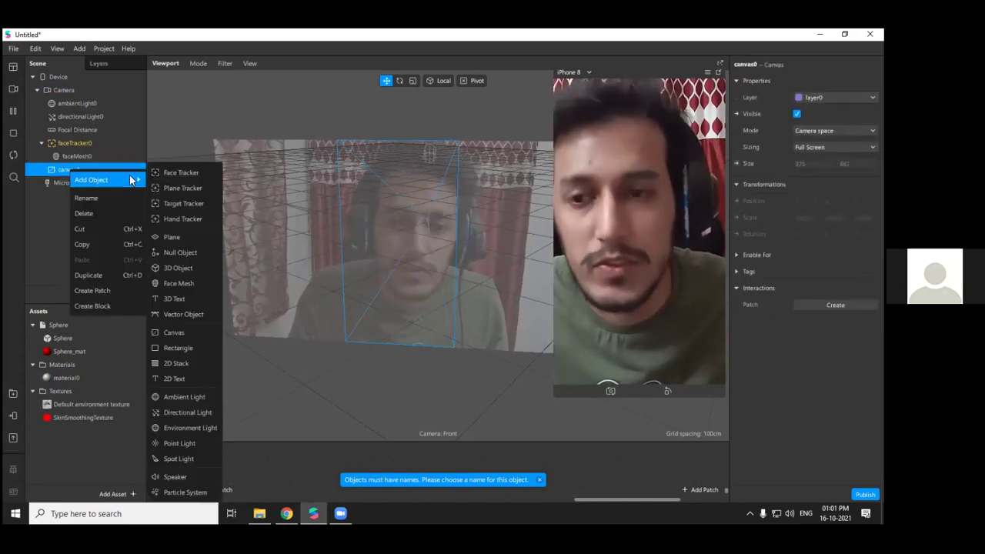
click(179, 351)
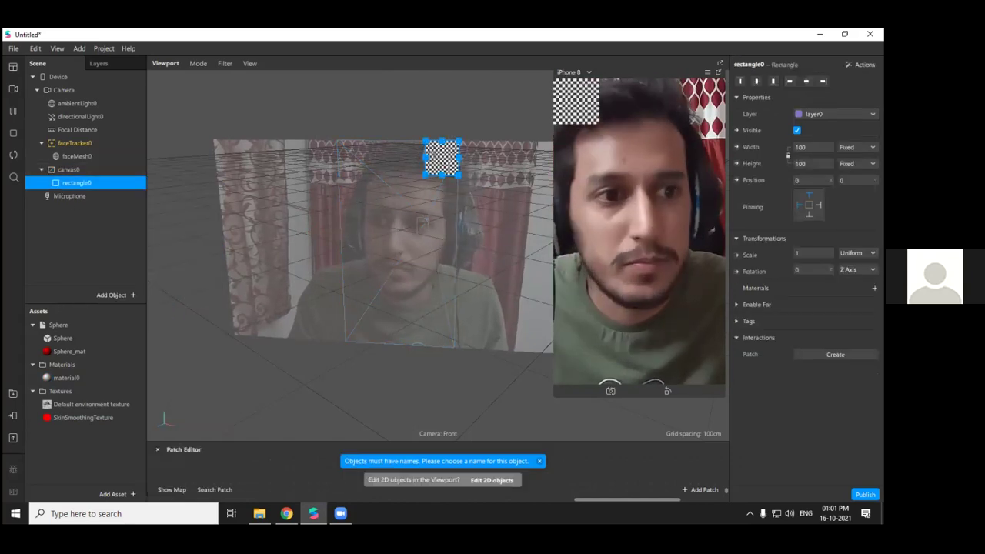
Make the rectangle fill the full width and height of the canvas
click(812, 164)
click(811, 164)
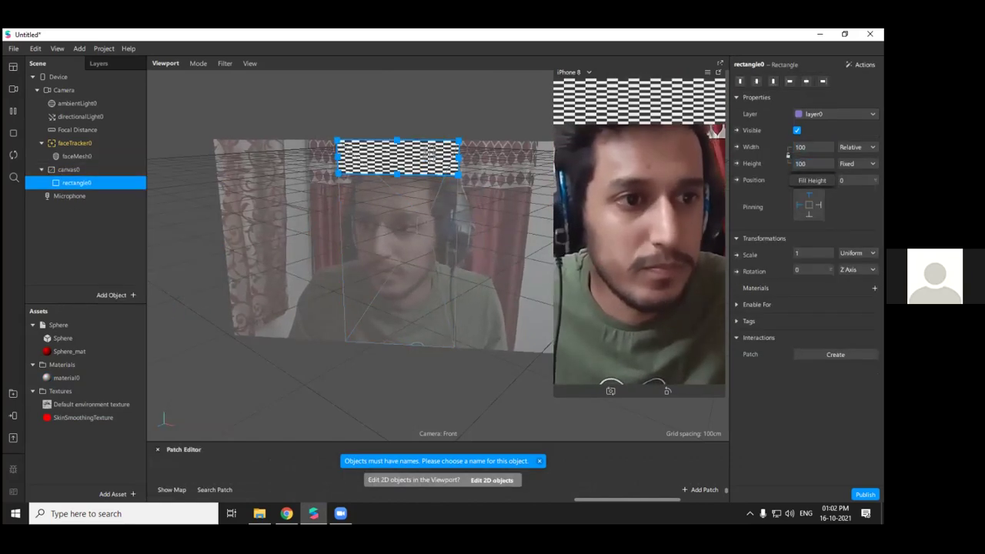
click(812, 180)
Give the canvas rectangle a new material and open that material's properties
click(875, 289)
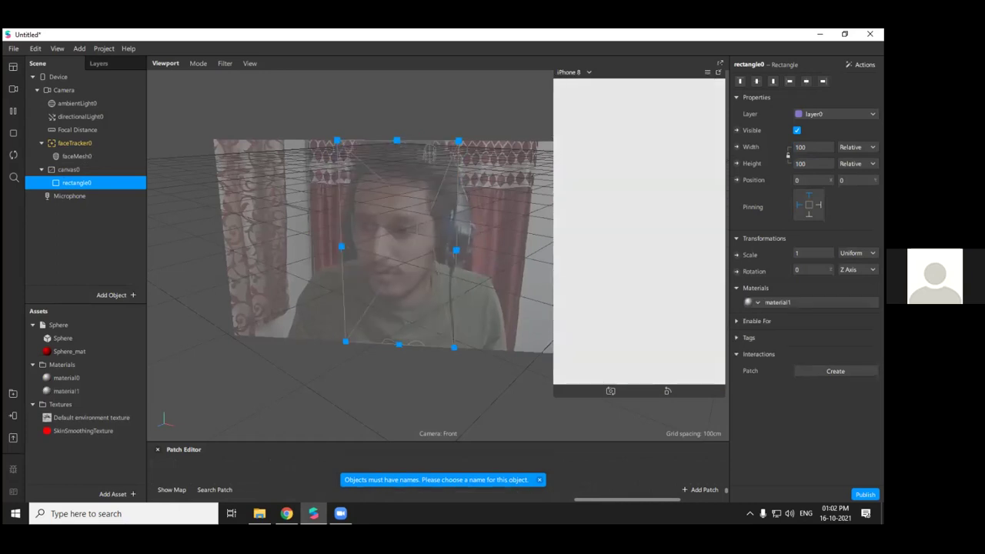
double_click(821, 302)
click(830, 81)
click(805, 83)
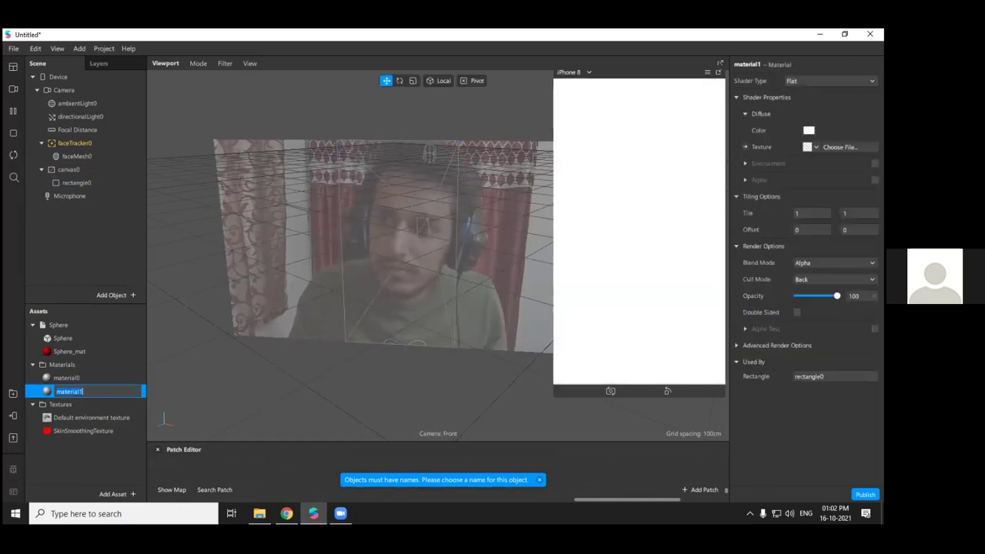
Extract the Camera's texture and assign cameraTexture0 as the texture of the rectangle's material
click(840, 147)
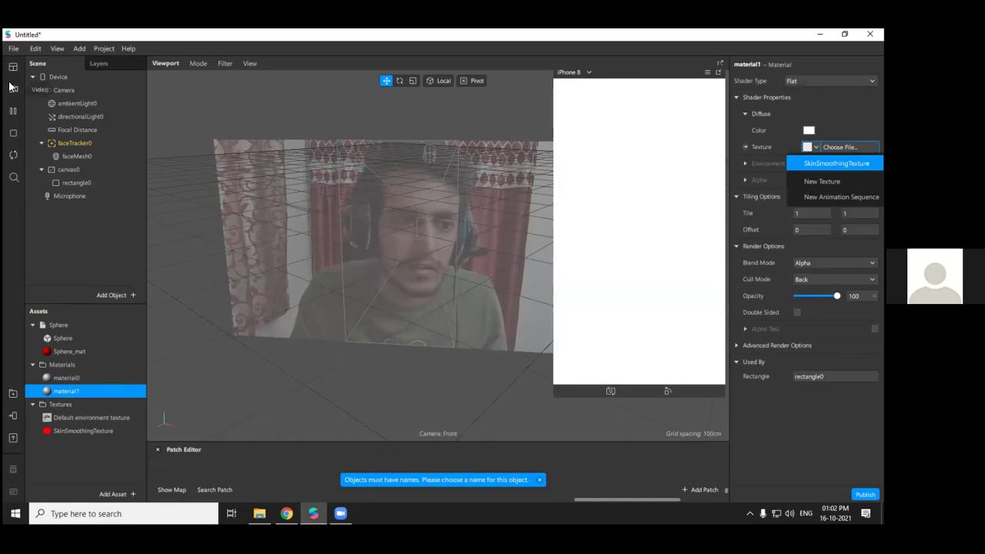
click(48, 91)
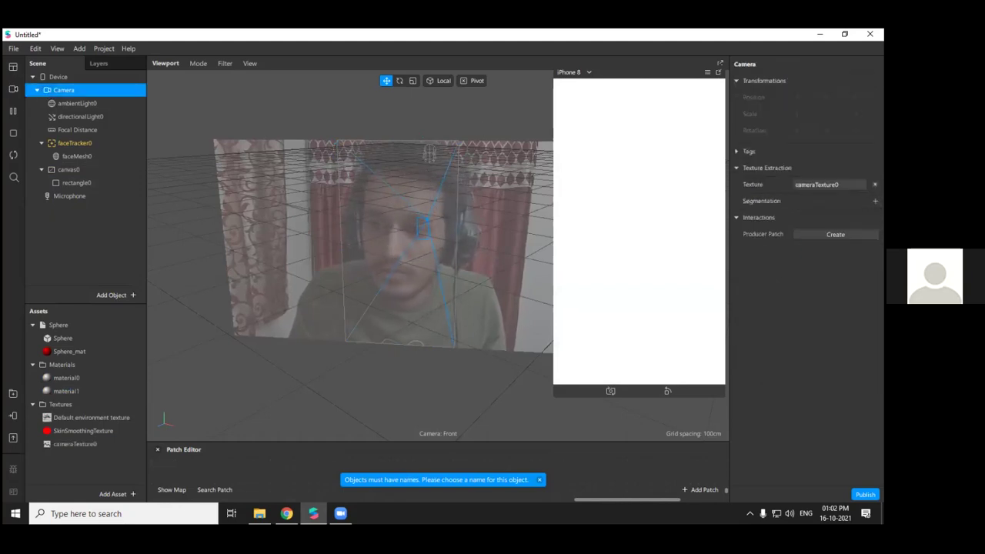
click(72, 185)
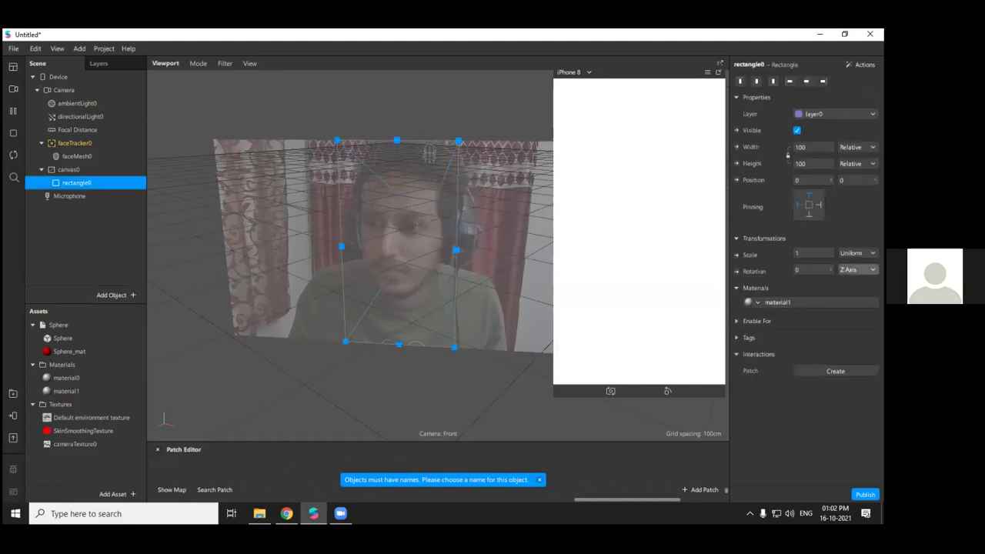
click(817, 302)
click(840, 147)
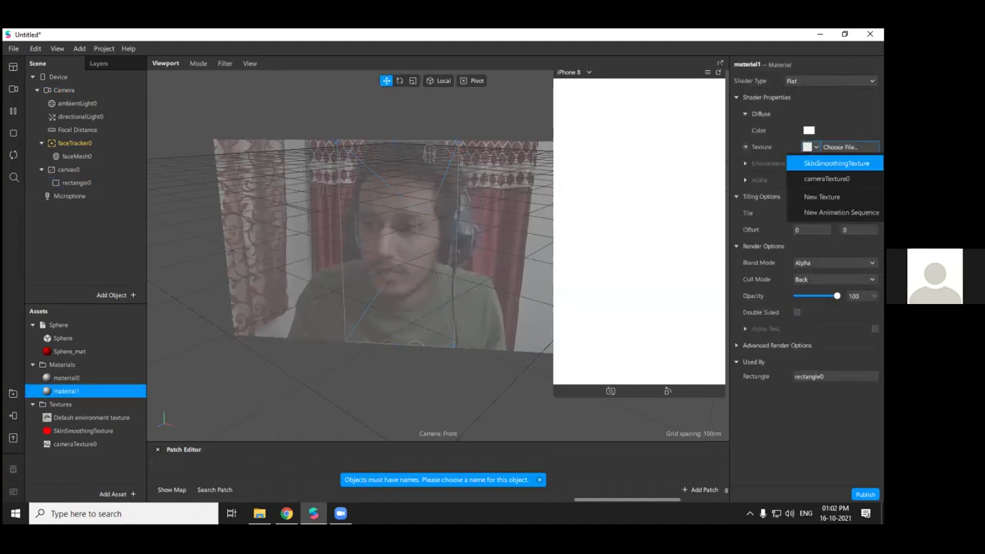
click(827, 179)
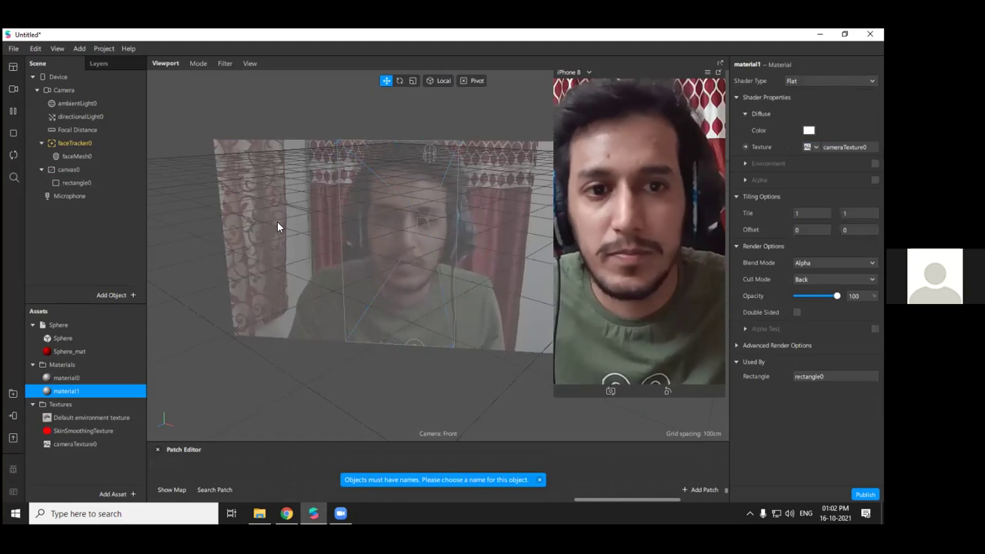
Move the canvas with its rectangle above the face tracker in the scene hierarchy
click(94, 157)
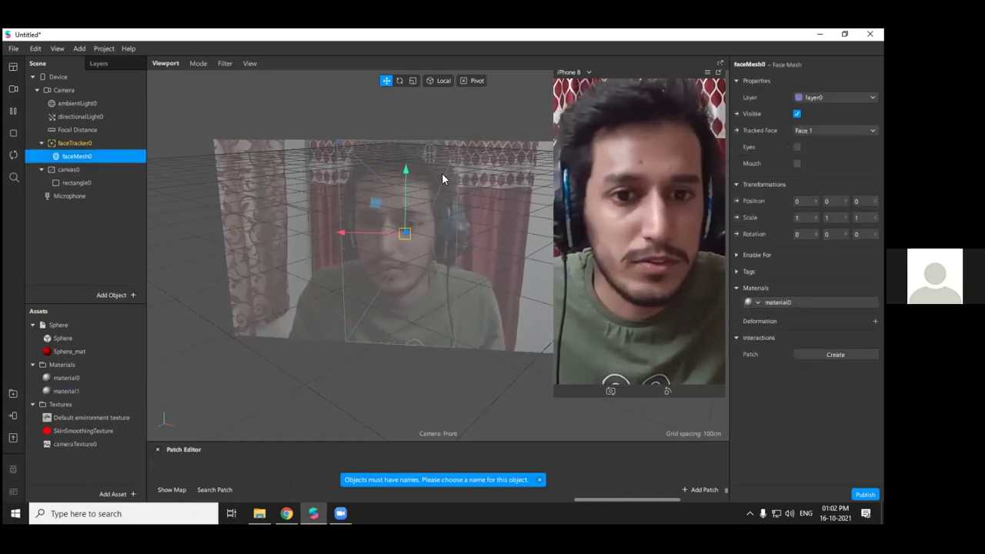
drag(61, 170, 68, 132)
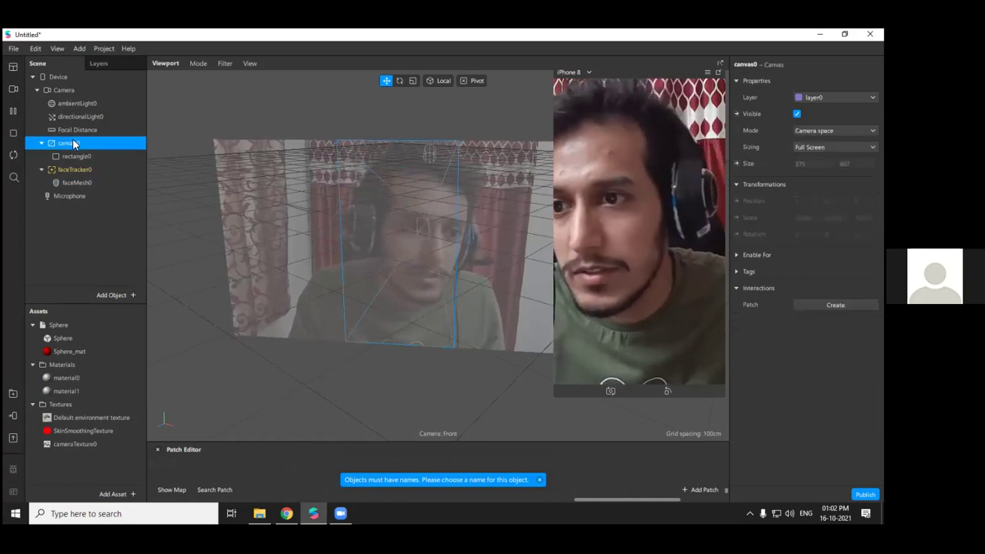
Set the skin smoothing of the face mesh's Retouching material to 4%
click(82, 184)
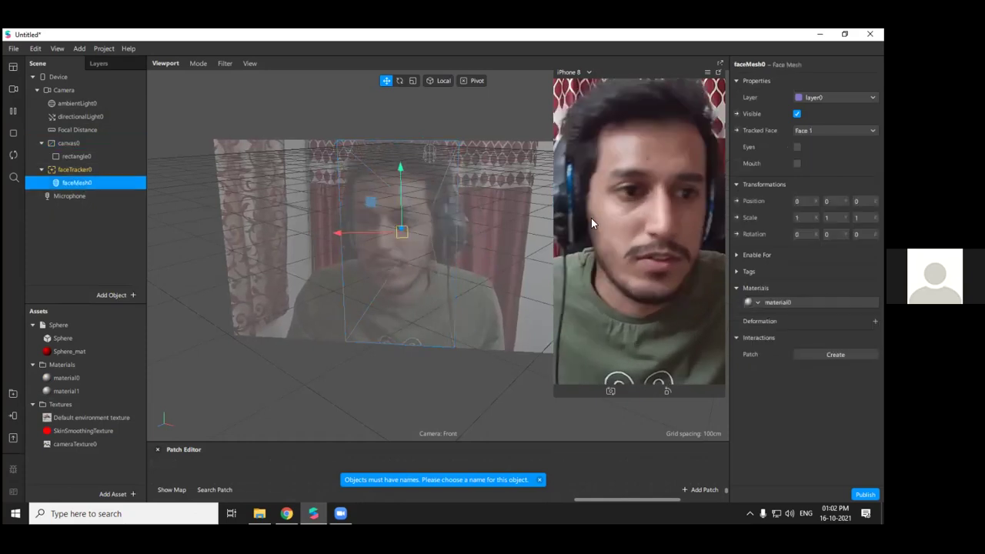
double_click(77, 378)
key(Return)
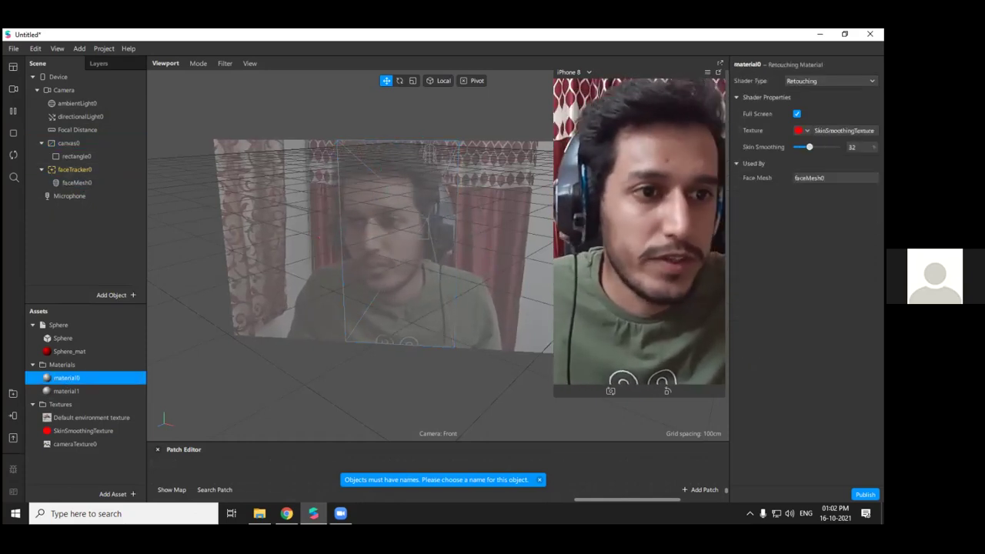
mouse_move(809, 147)
mouse_down()
mouse_move(759, 150)
mouse_move(800, 149)
mouse_up()
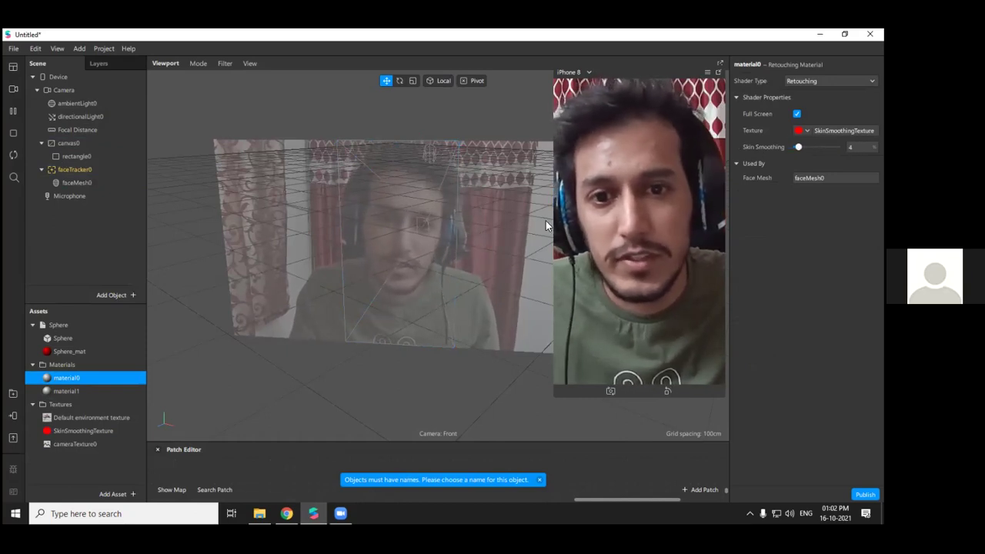
Add a second face mesh under the face tracker and place it above the existing one
click(59, 170)
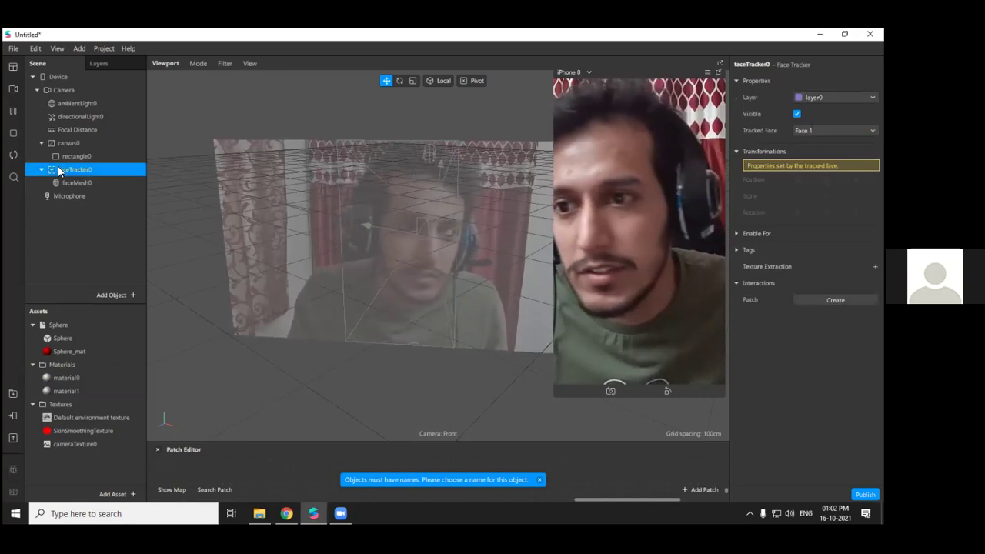
right_click(59, 168)
mouse_move(73, 178)
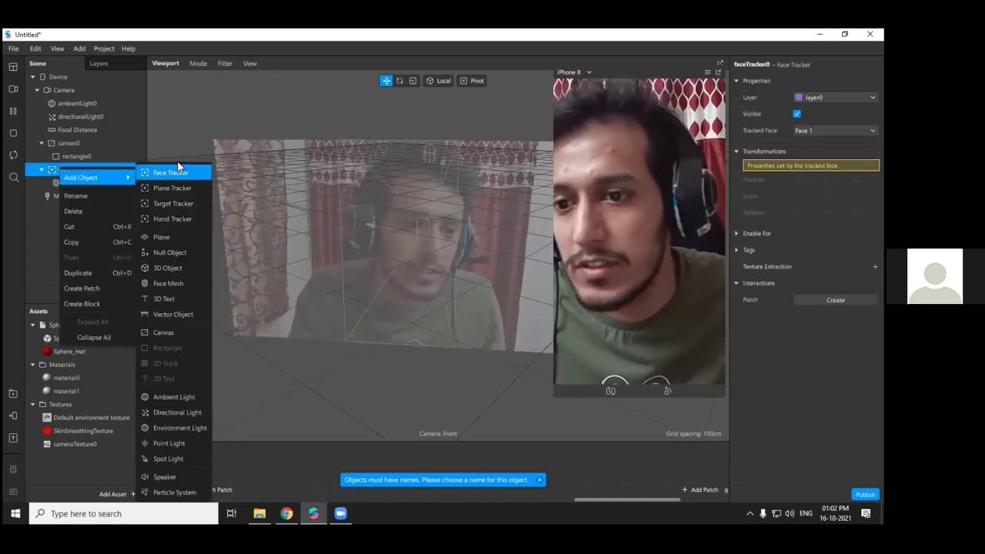
click(167, 283)
drag(68, 184, 74, 174)
Rename the new face mesh as face and give it a new material
double_click(70, 182)
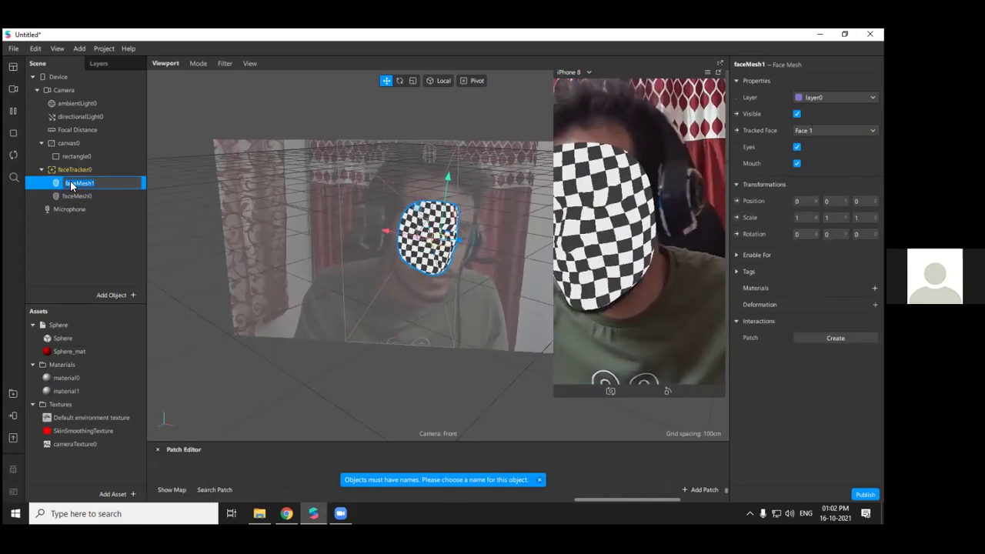
text(face)
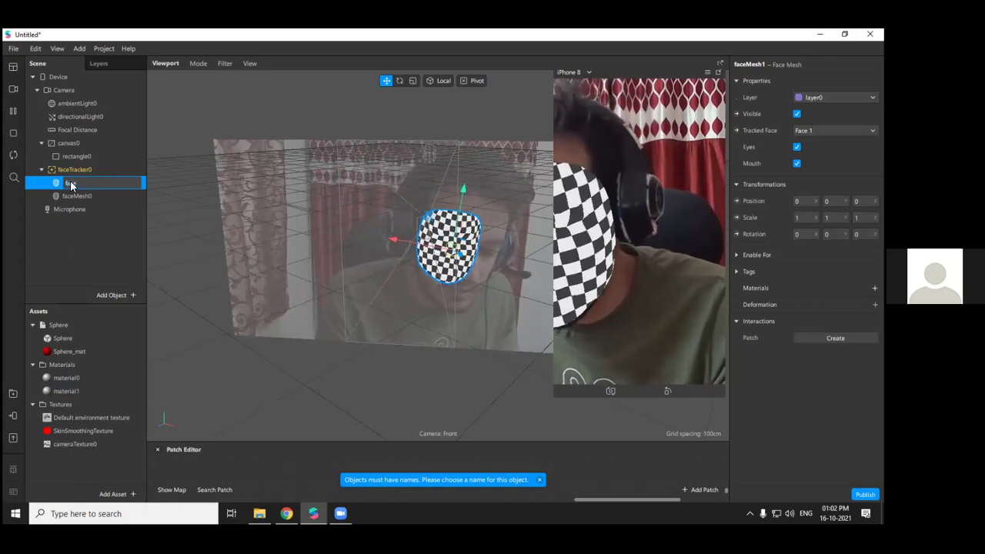
key(Return)
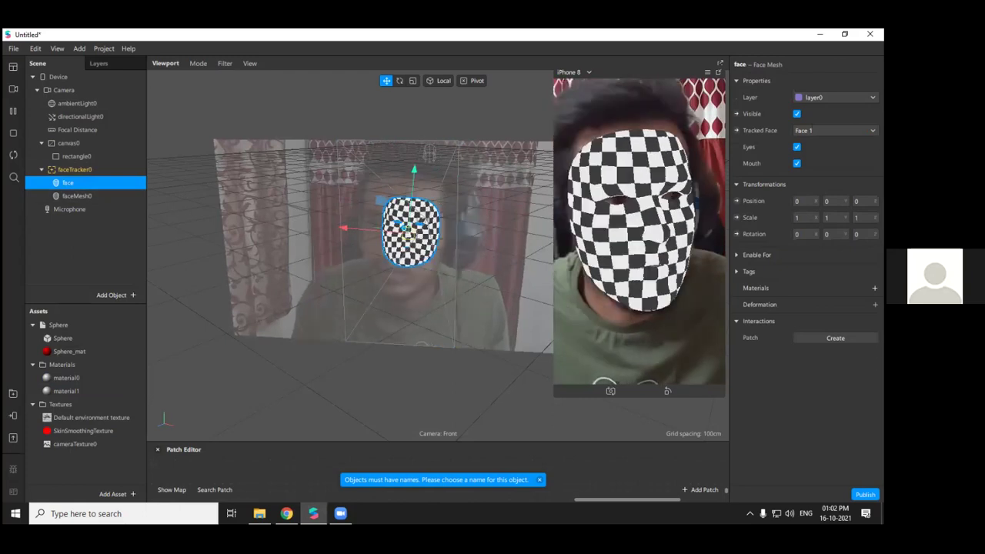
click(875, 288)
click(772, 337)
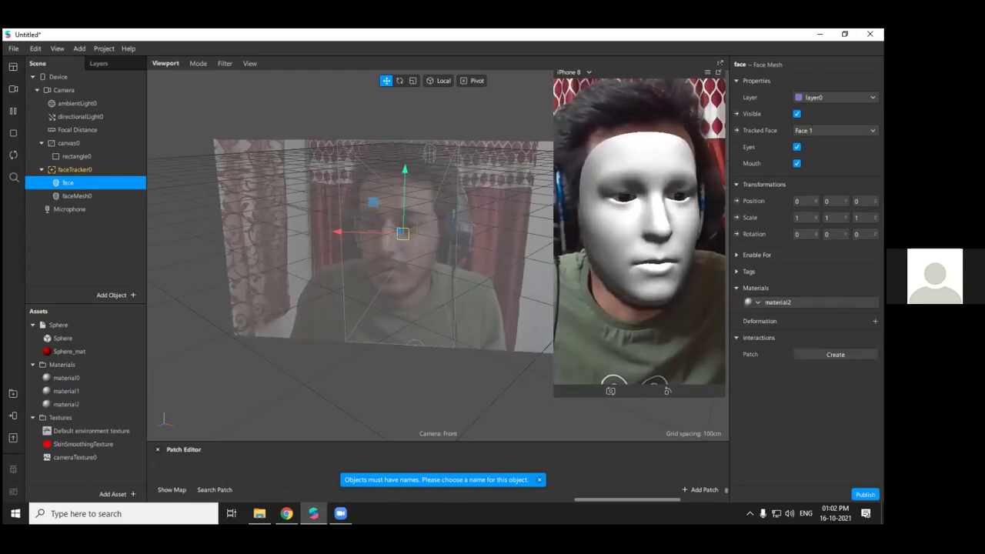
Rename the original face mesh, which carries the Retouching material, as retouch
double_click(93, 197)
text(ne)
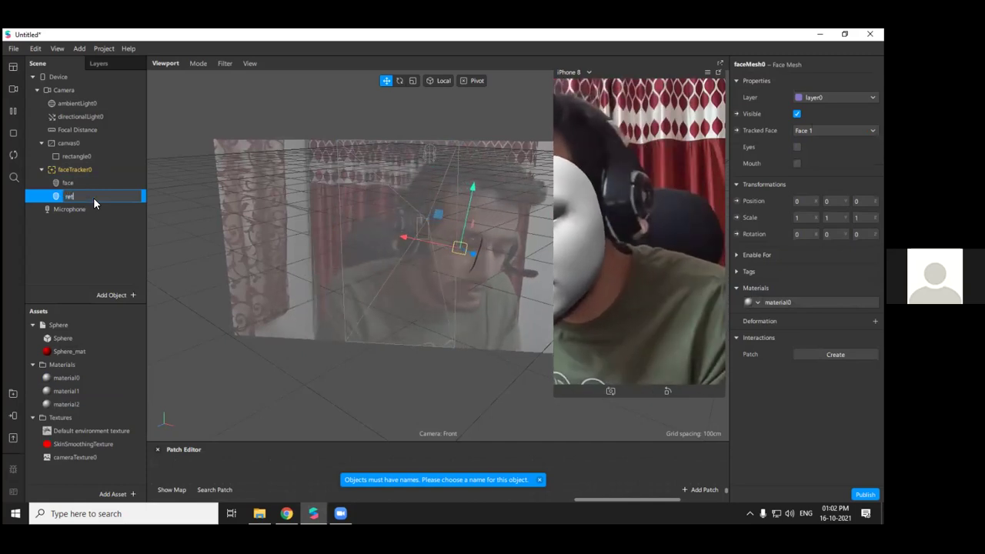
text(h)
key(Return)
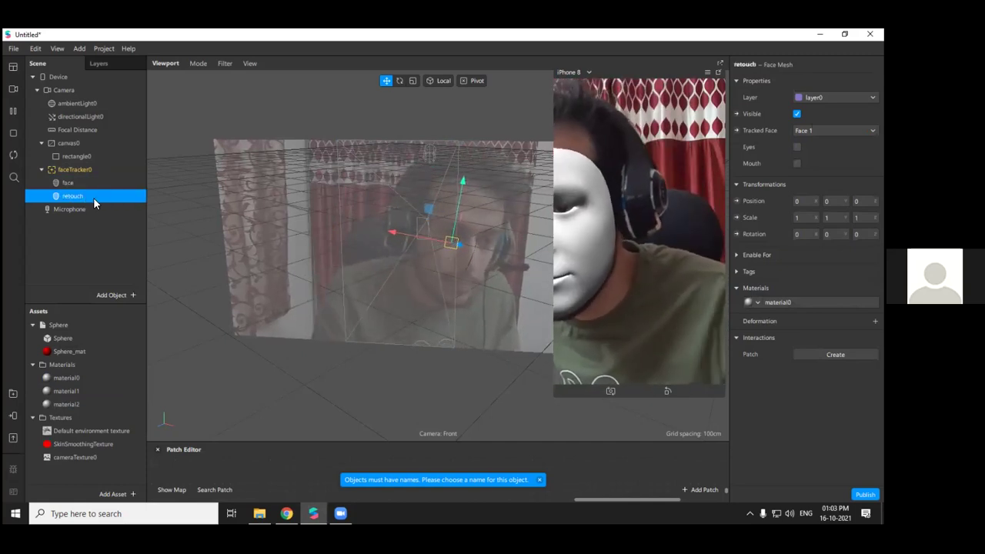
Rename the material of the checkerboard-free new face mesh, material2, as face
click(65, 405)
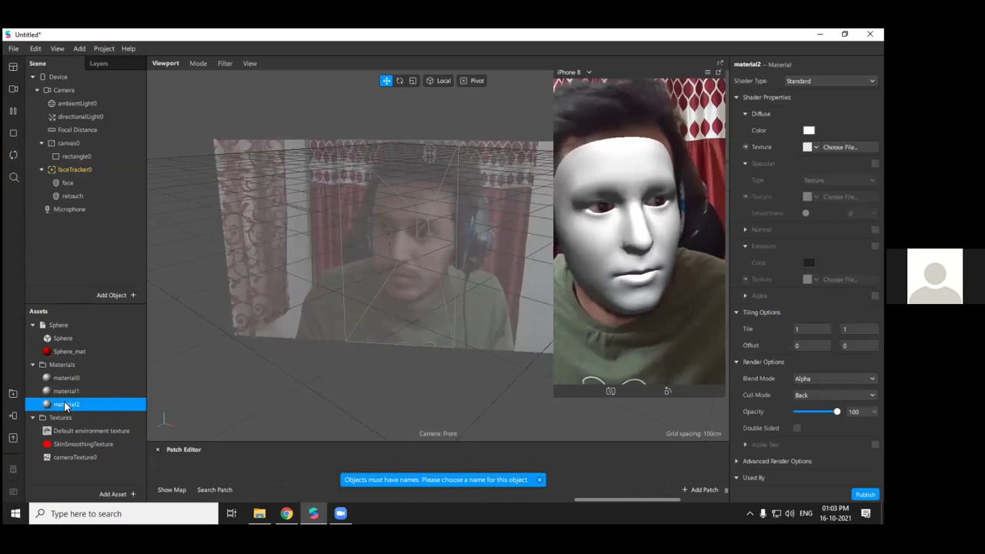
double_click(68, 404)
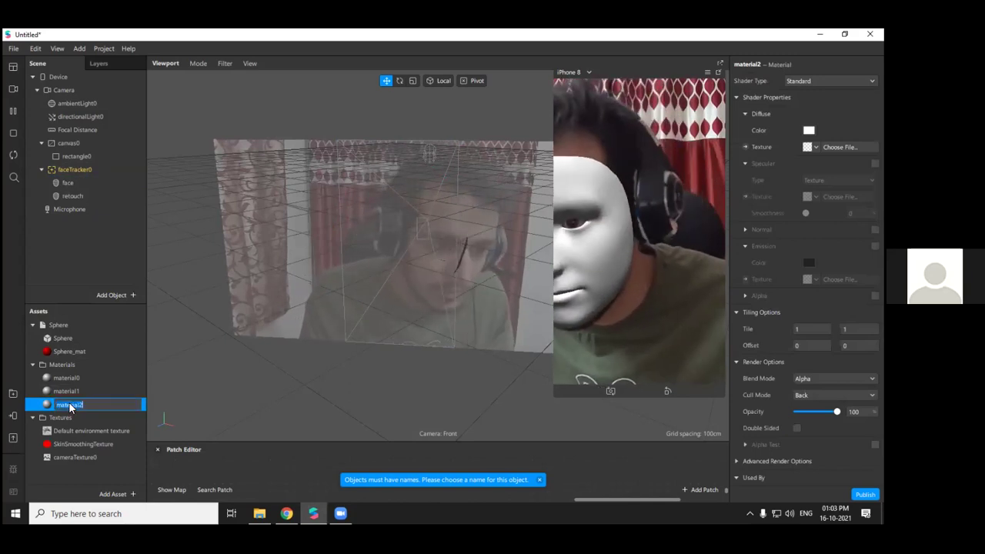
text(face)
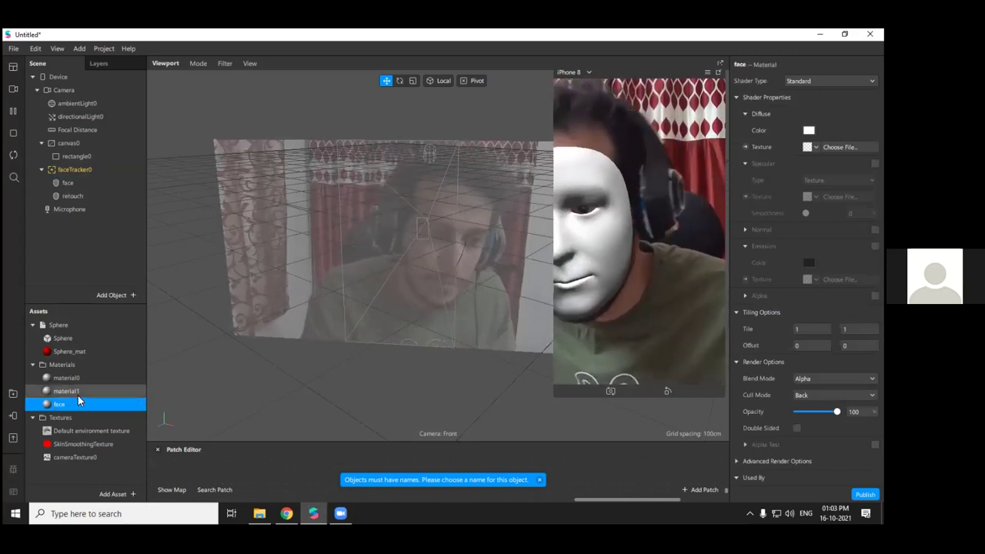
Rename the rectangle's material as camera_texture
double_click(82, 391)
text(re)
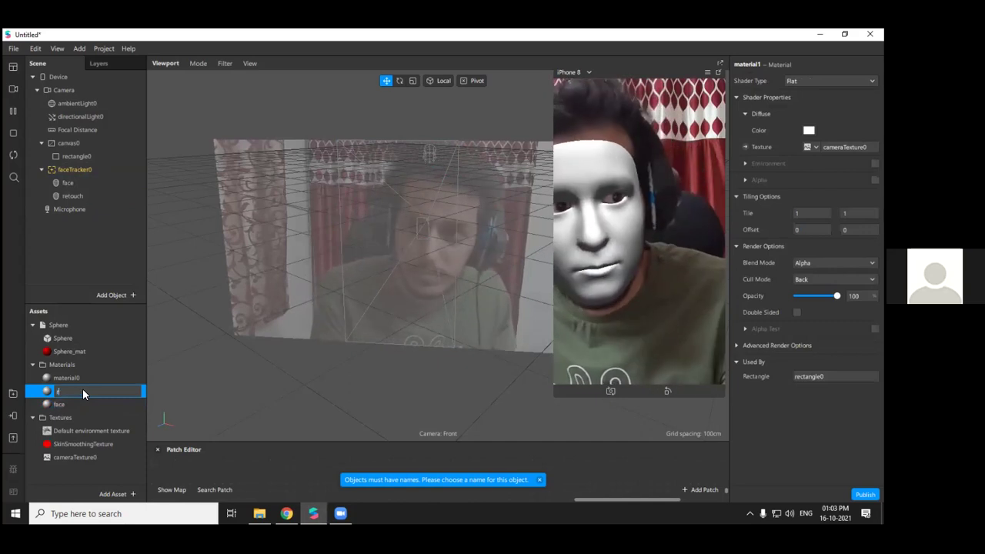
key(BackSpace)
key(BackSpace)
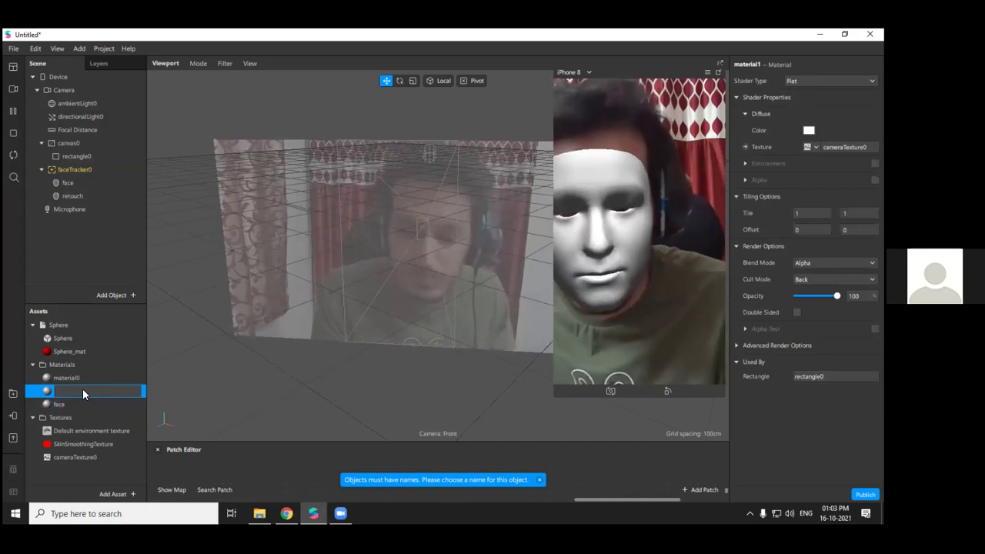
text(damera_)
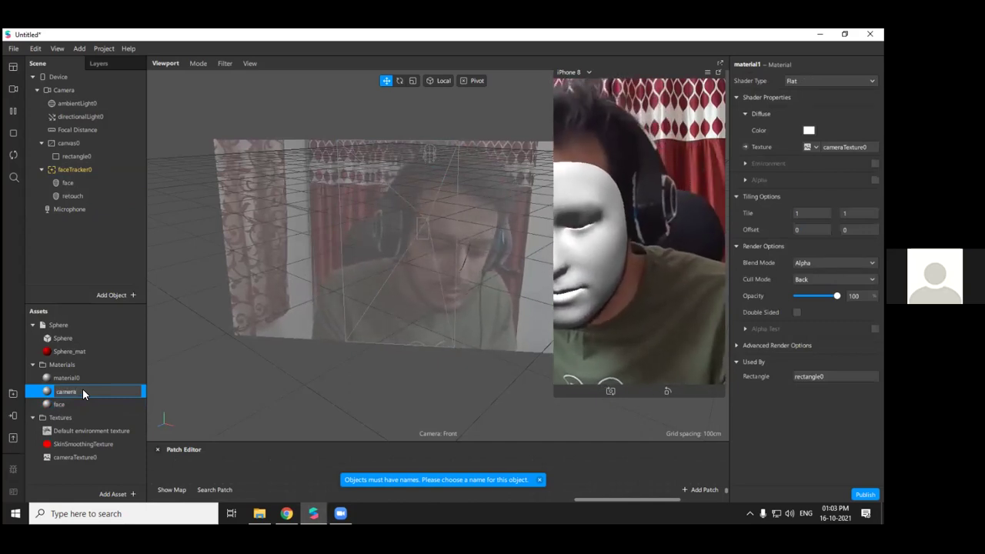
text(textu)
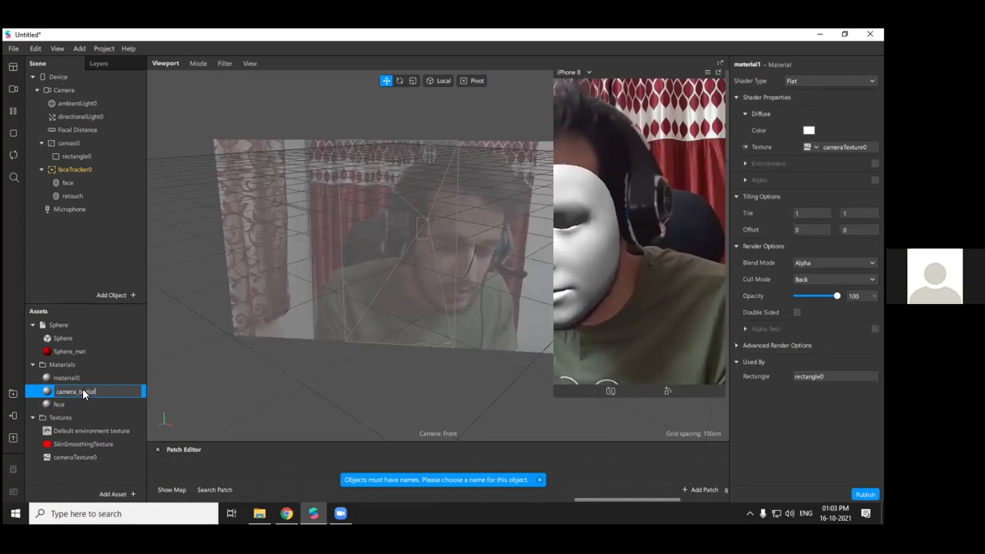
text(re)
Try to rename the Retouching material as face
double_click(89, 379)
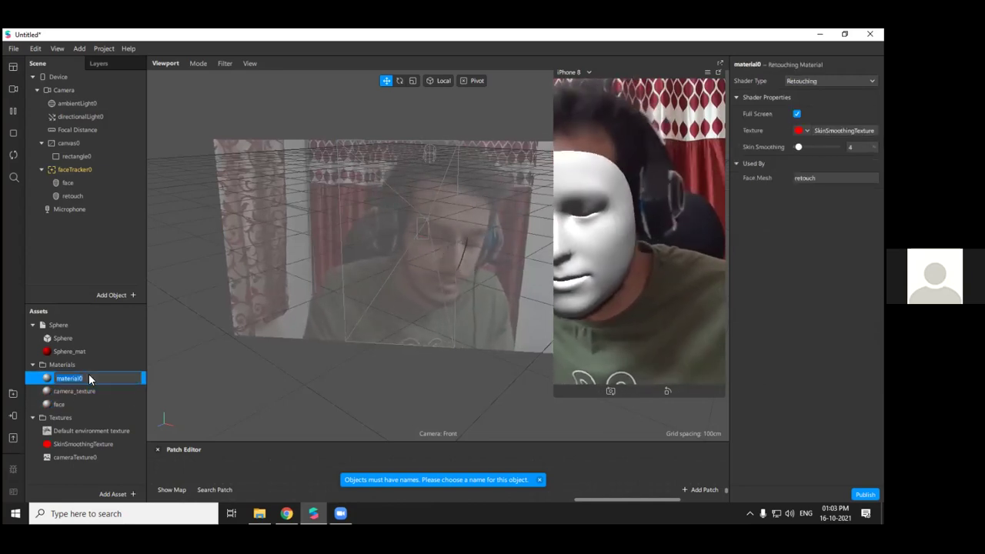
text(face)
key(Return)
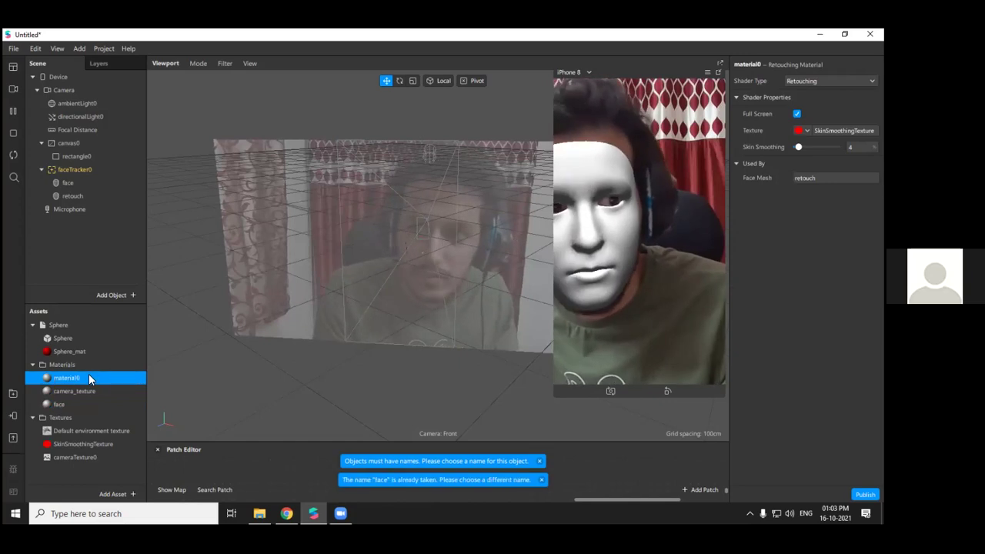
Rename the Retouching material as retouch
double_click(89, 376)
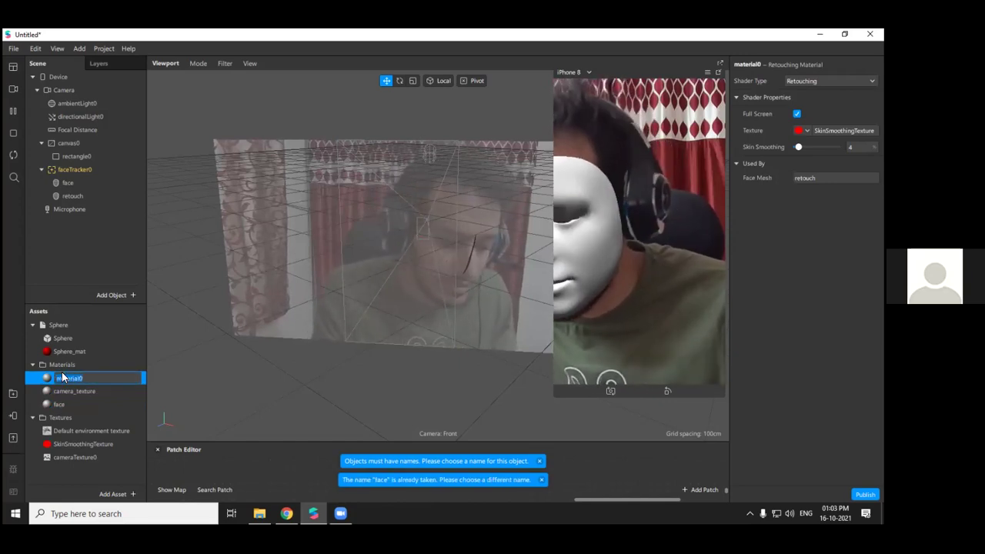
text(retouch)
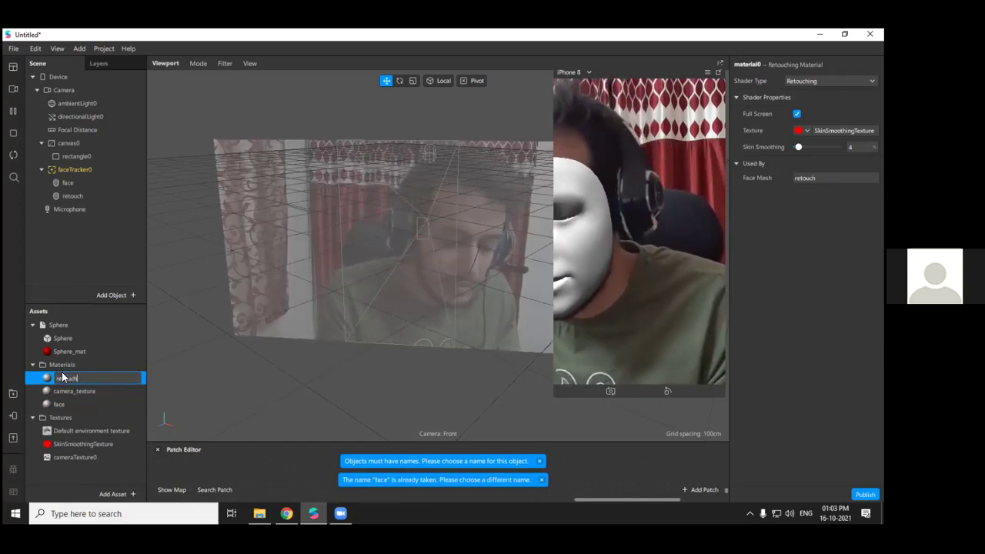
key(Return)
click(121, 198)
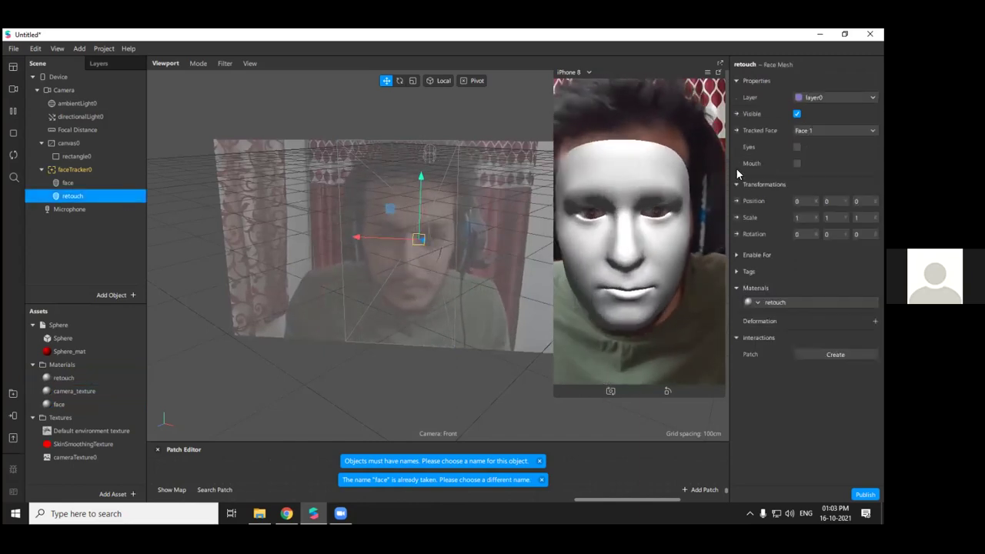
click(785, 302)
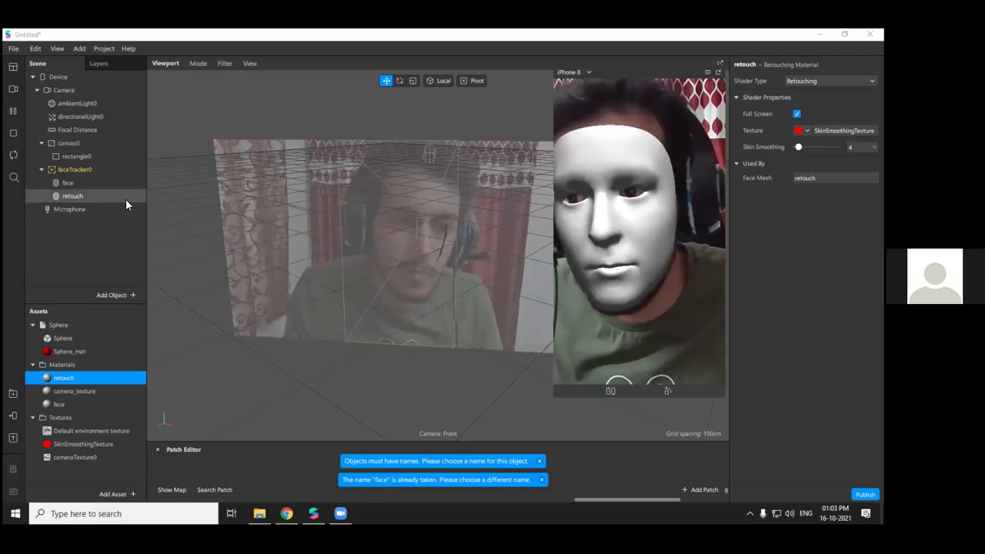
click(82, 195)
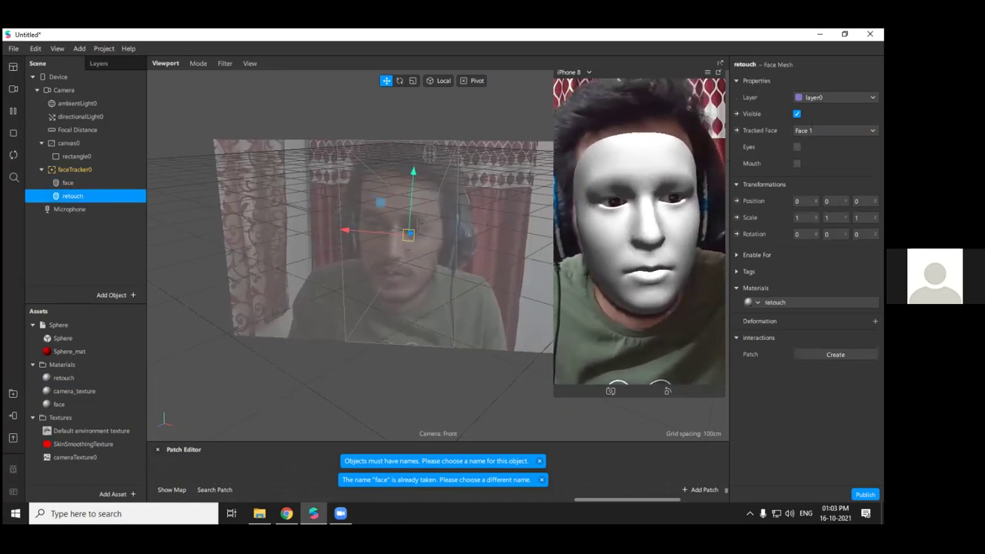
click(74, 185)
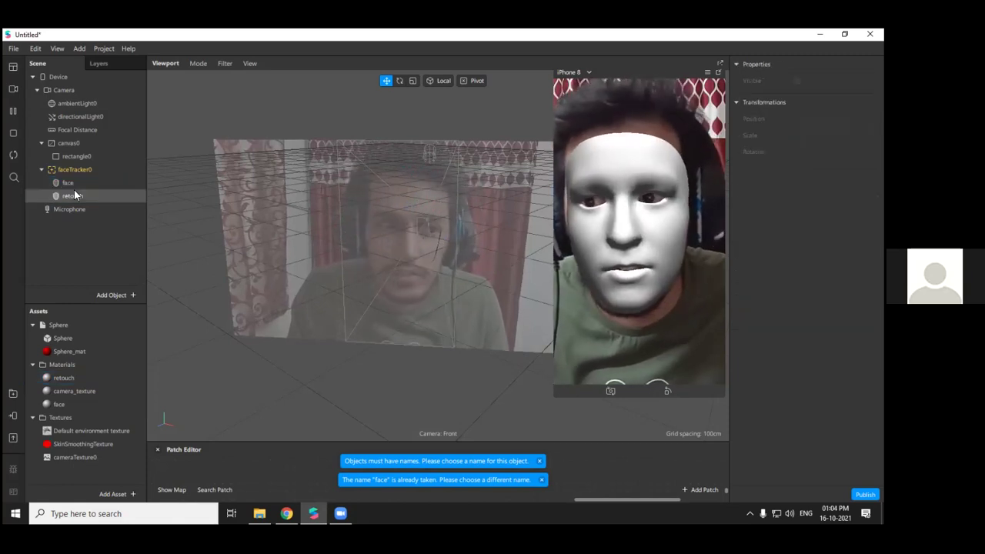
Extract the texture of faceTracker0 as a new texture asset
click(770, 302)
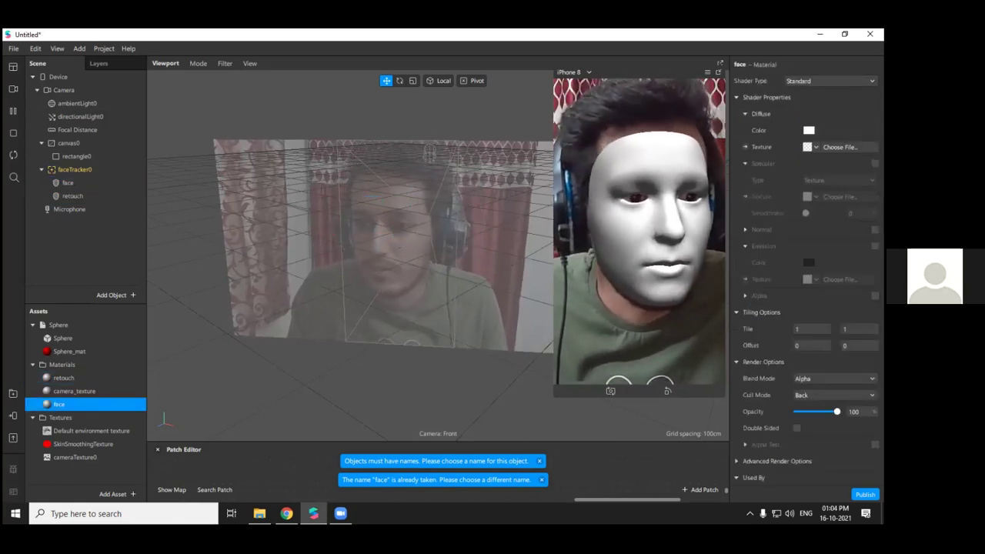
click(105, 170)
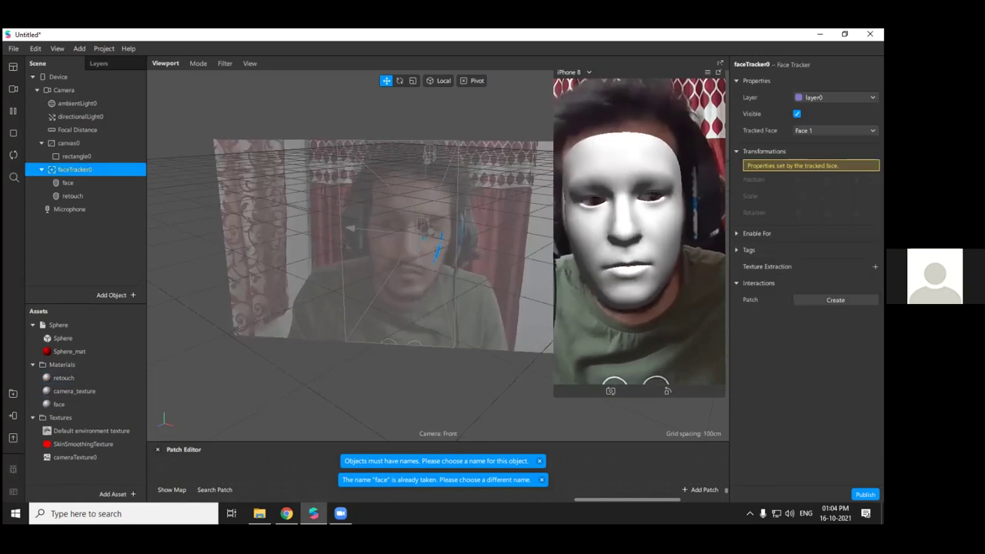
click(875, 267)
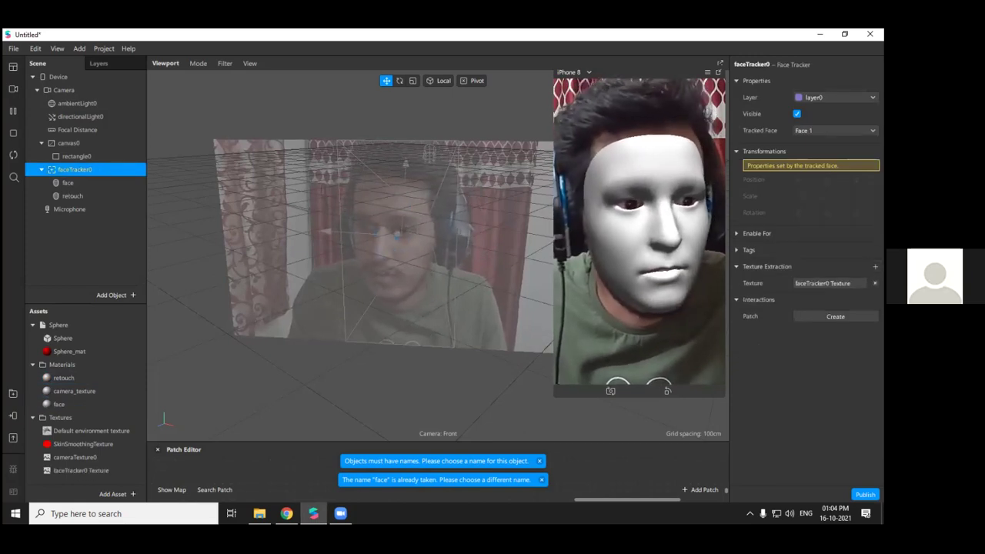
Set the face mesh material's shader to Flat, with faceTracker0 Texture as its diffuse texture
click(81, 185)
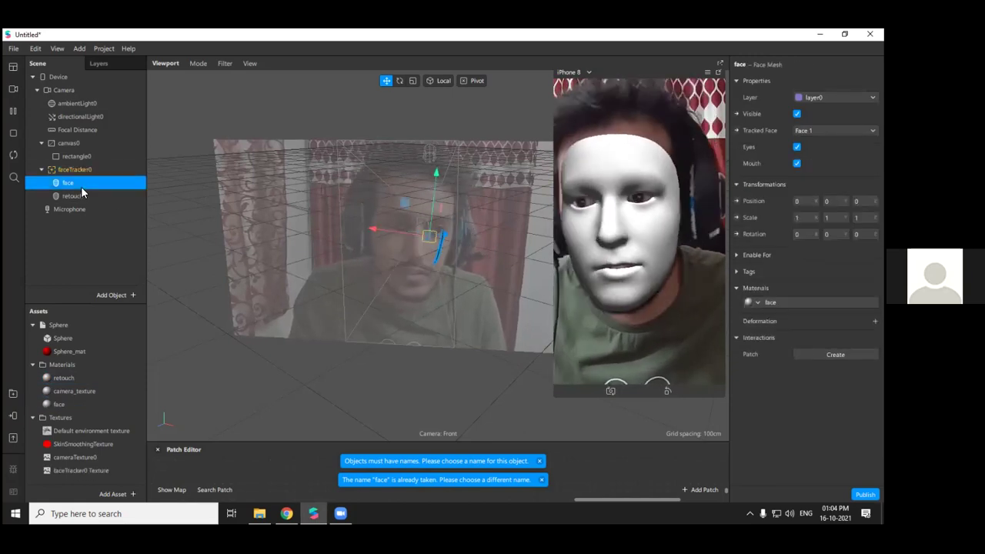
click(817, 302)
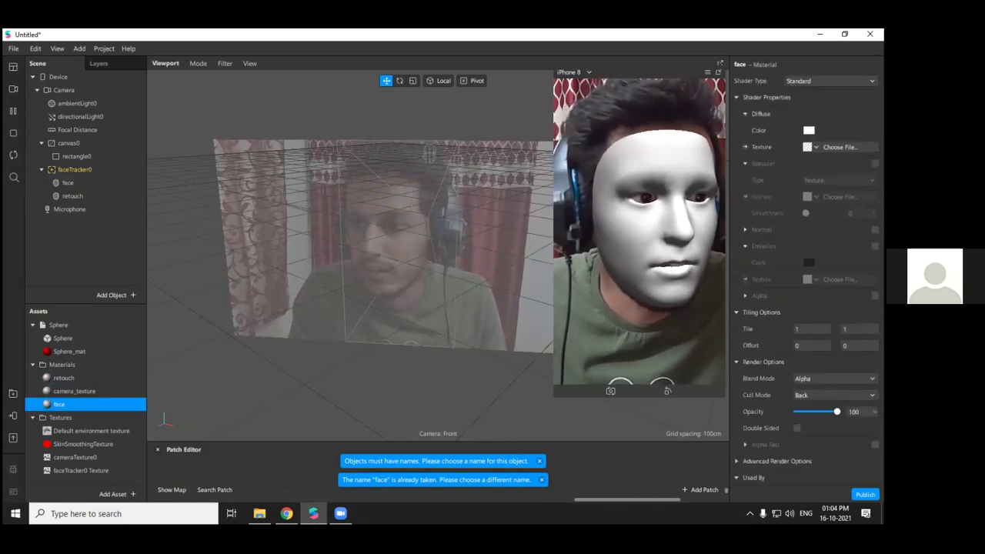
click(830, 80)
click(830, 83)
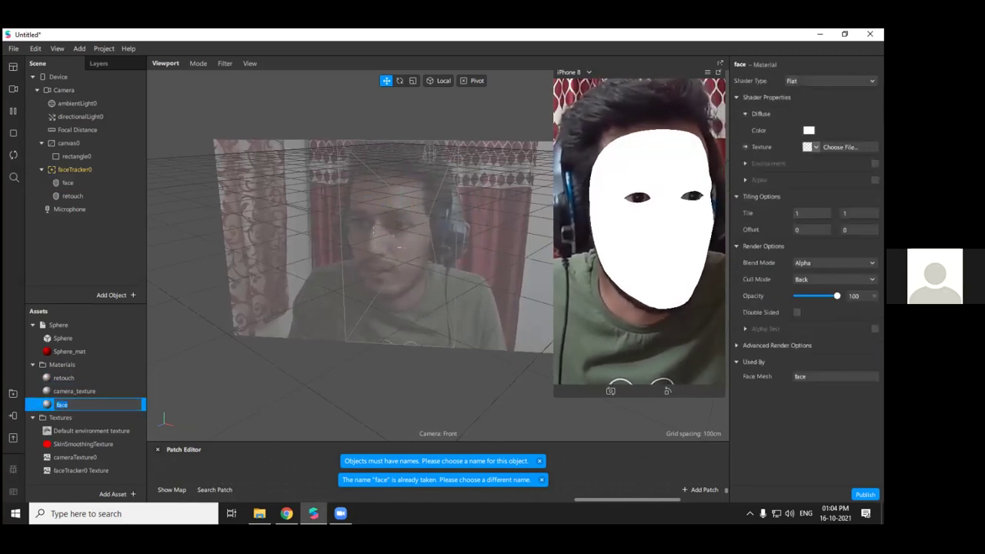
click(841, 147)
click(834, 194)
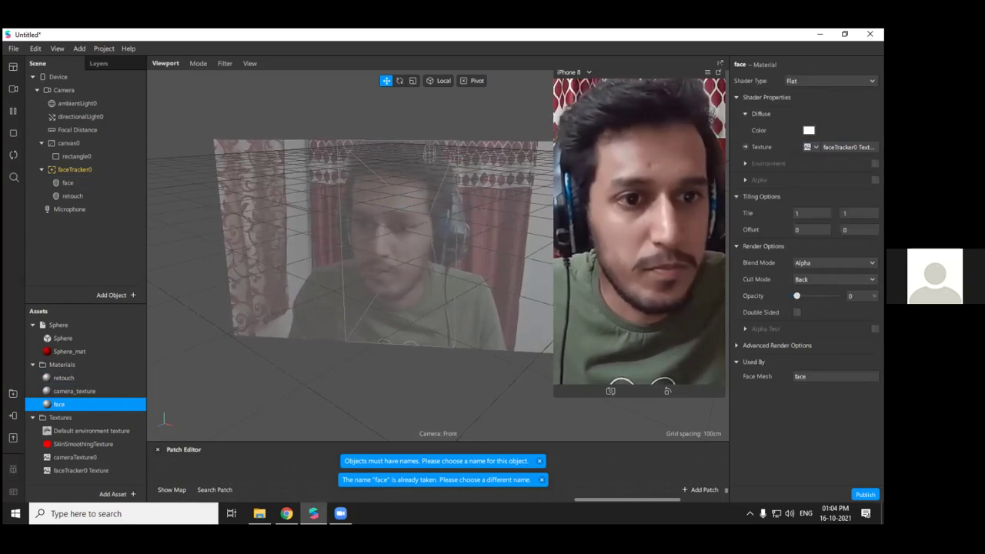
click(737, 346)
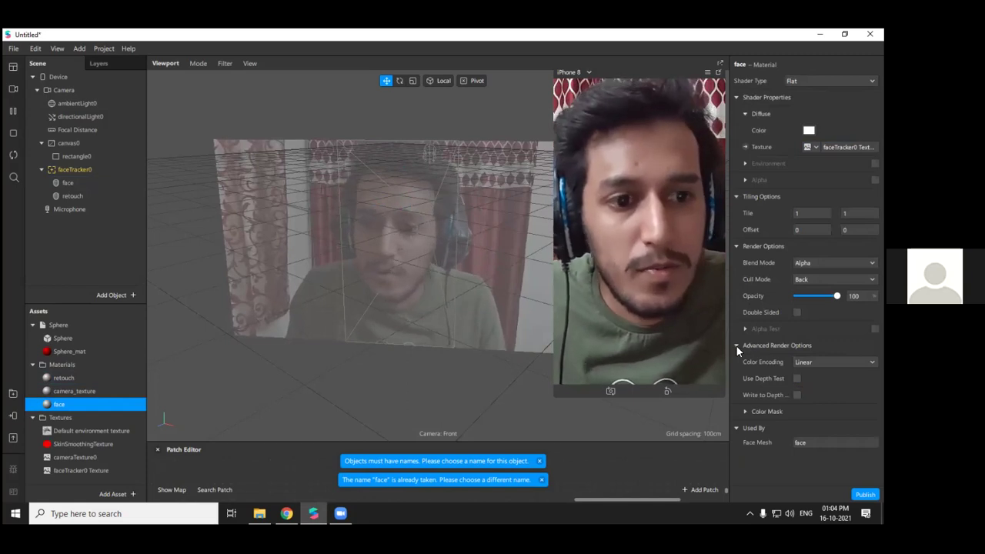
Vary the retouch material's skin smoothing to compare its strength, and set it back to 100%
click(69, 196)
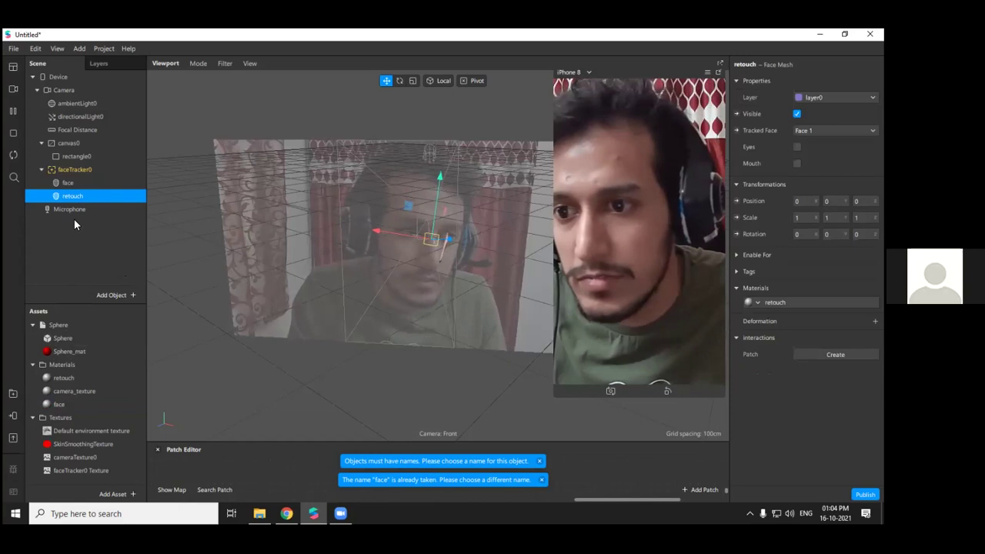
click(64, 378)
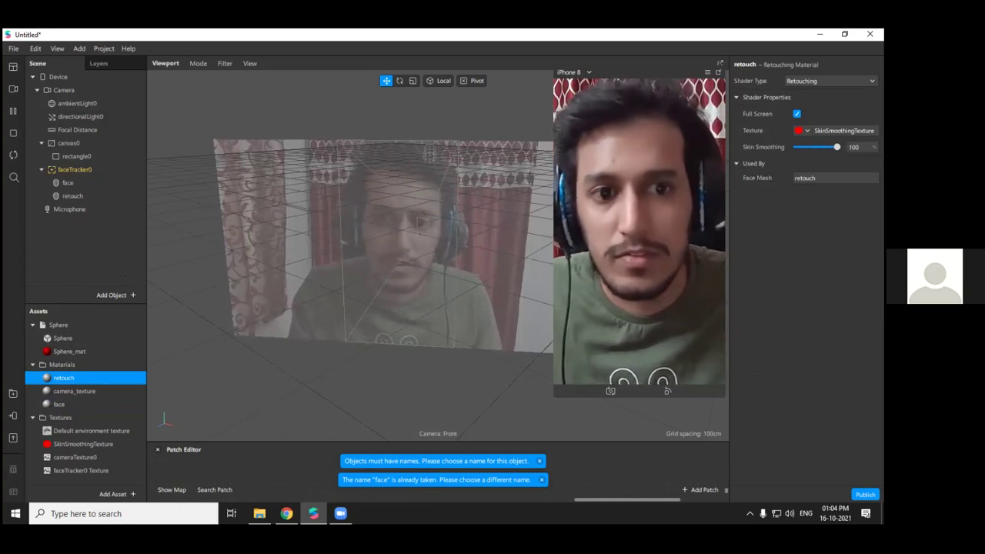
mouse_move(834, 147)
mouse_down()
mouse_move(821, 147)
mouse_move(837, 147)
mouse_up()
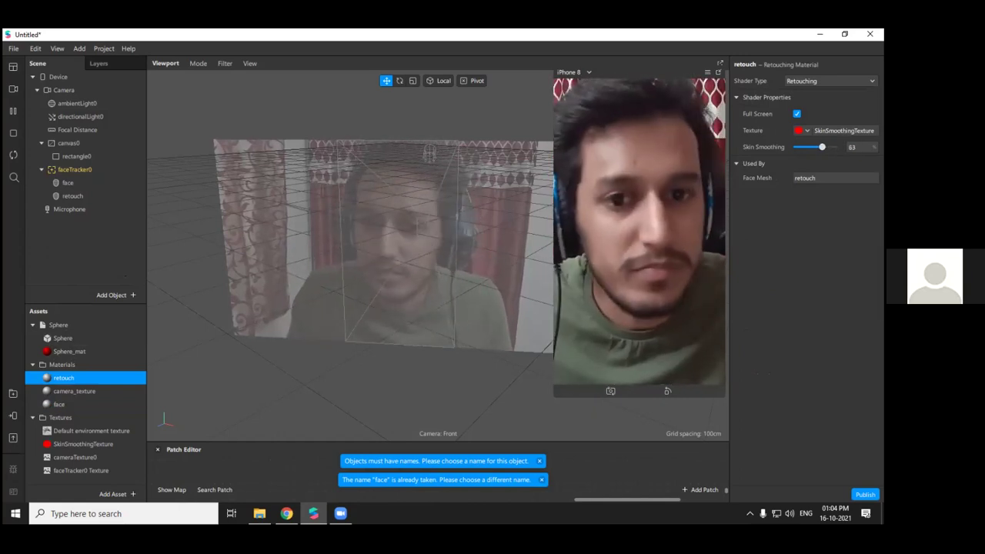
drag(822, 147, 837, 147)
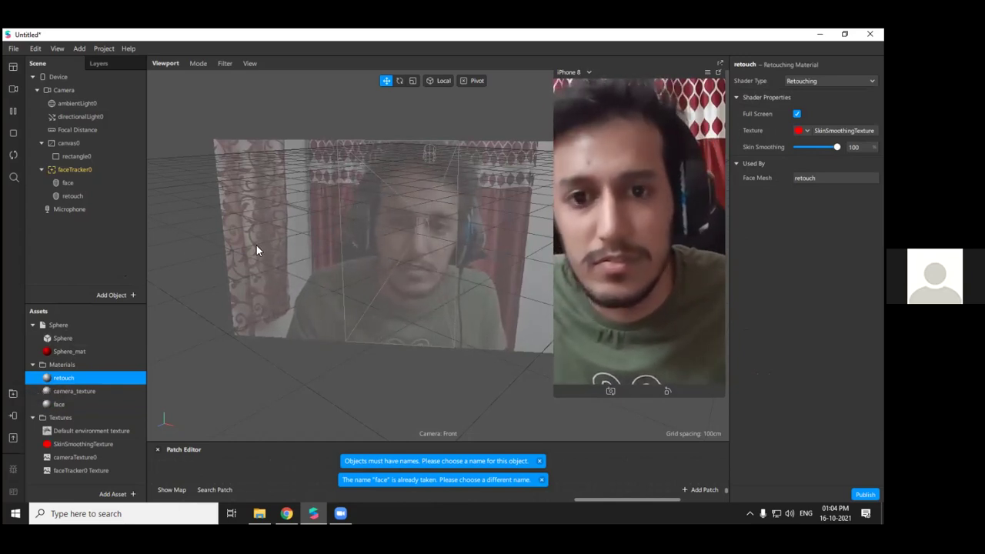
Examine the Color LUTs offered in the AR Library, including the details of Ko Red
click(13, 394)
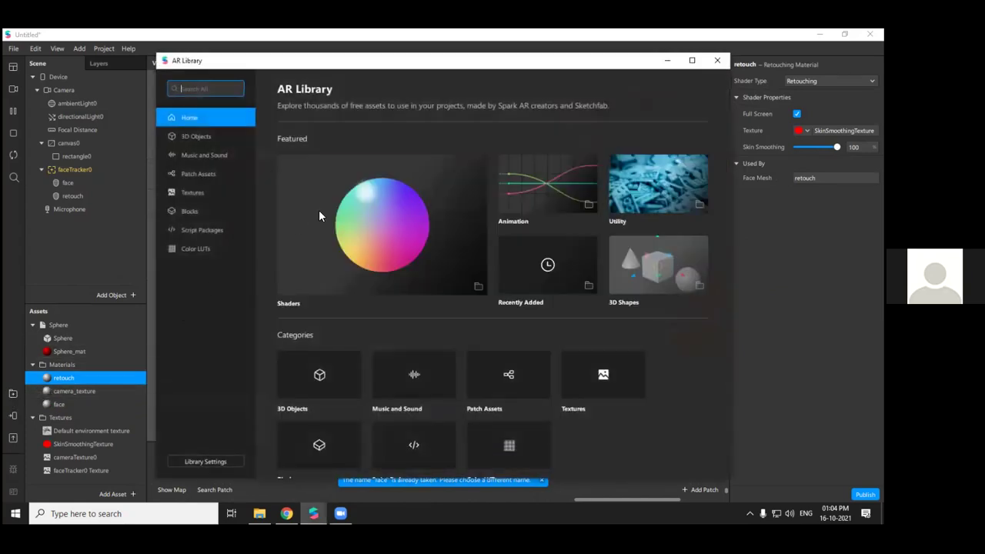
drag(478, 67, 343, 64)
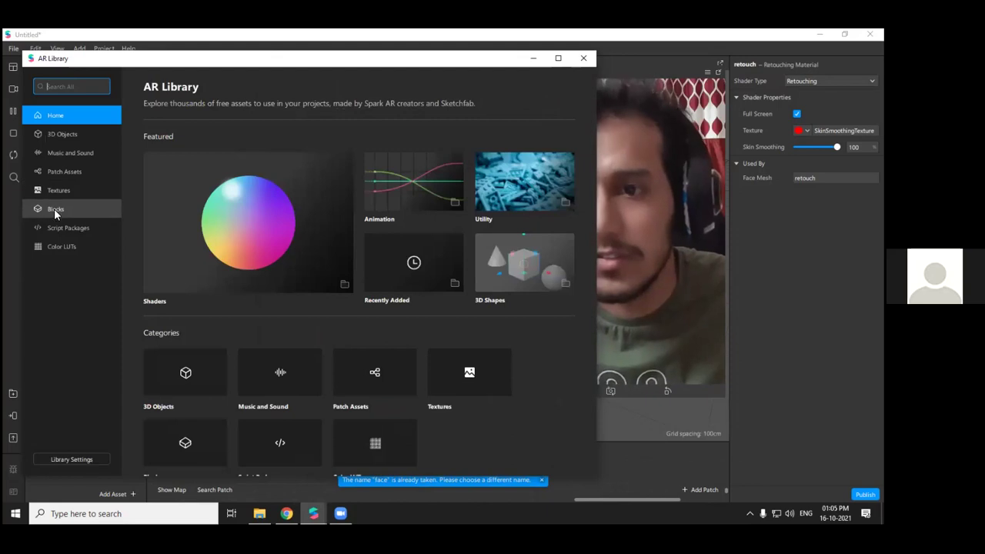
click(63, 247)
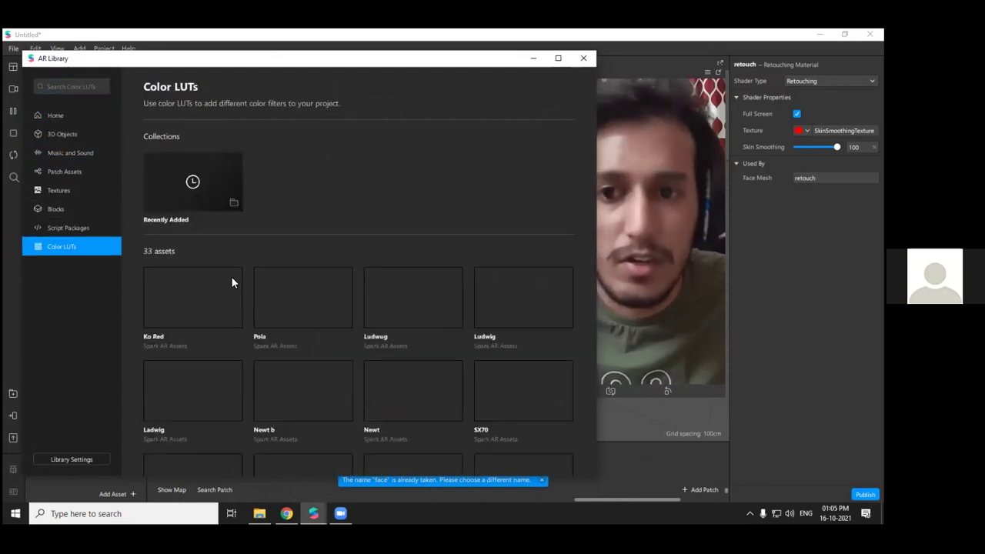
scroll(422, 301, down, 1)
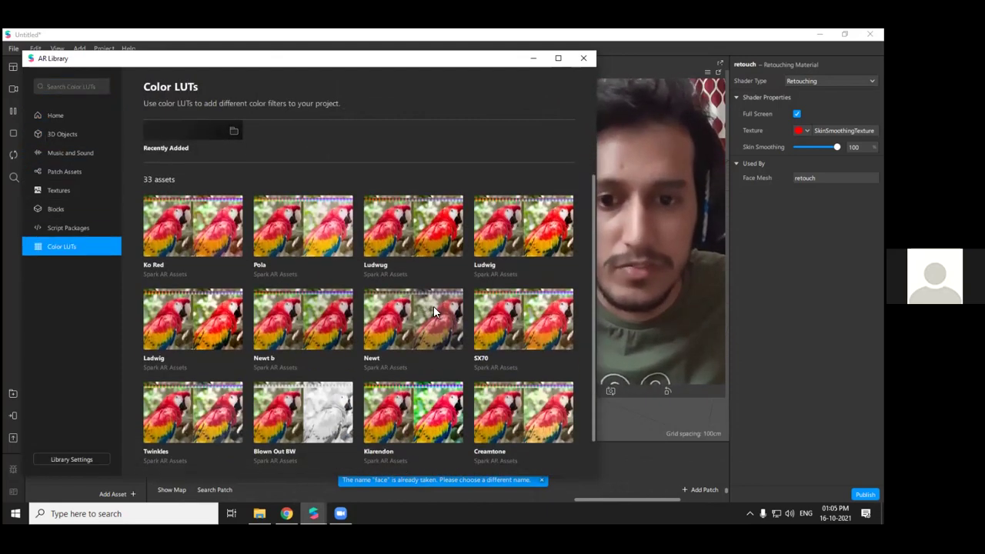
scroll(220, 263, up, 1)
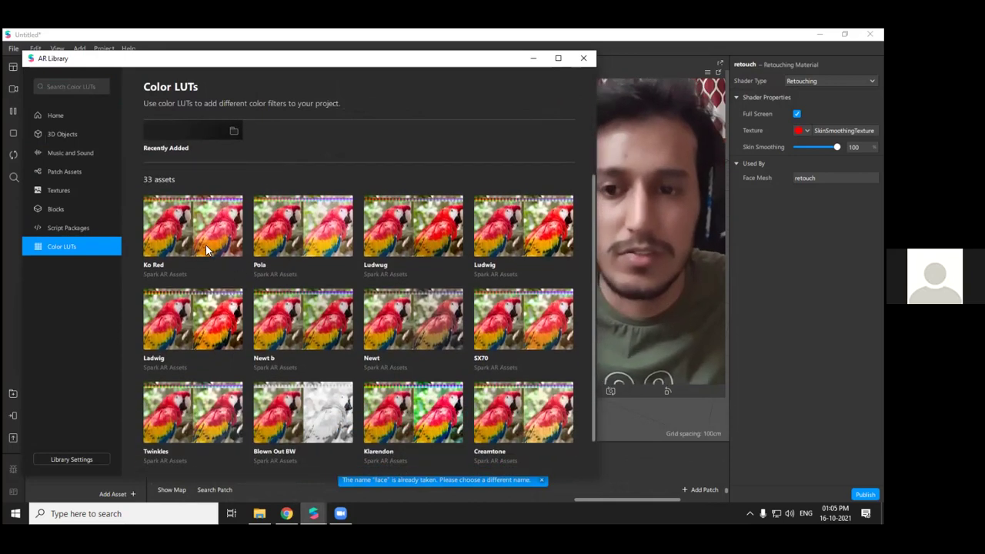
click(205, 242)
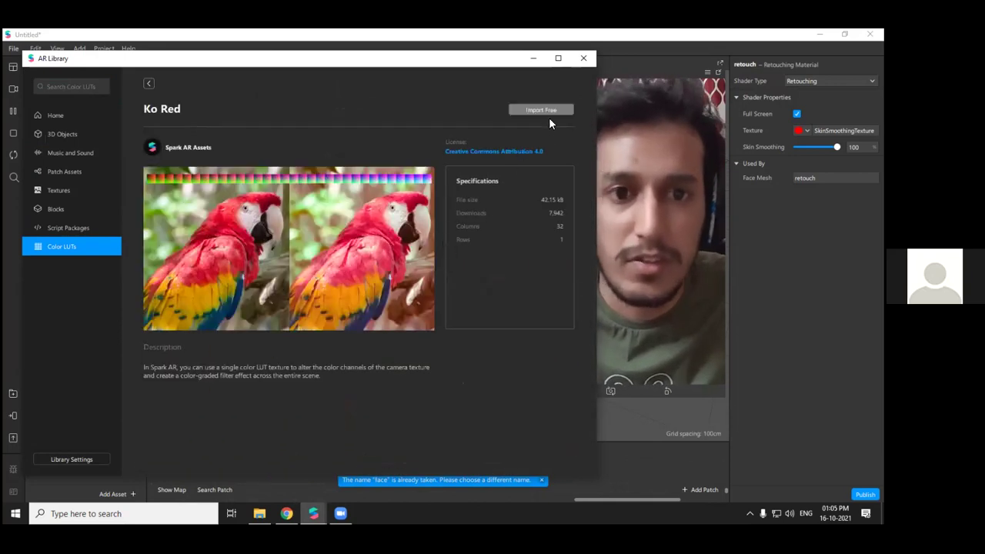
click(150, 83)
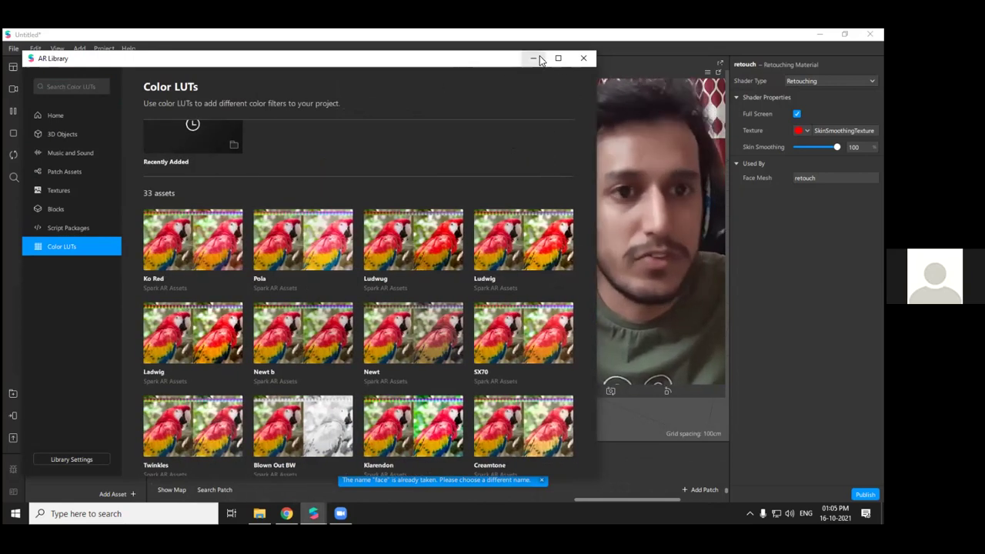
click(583, 58)
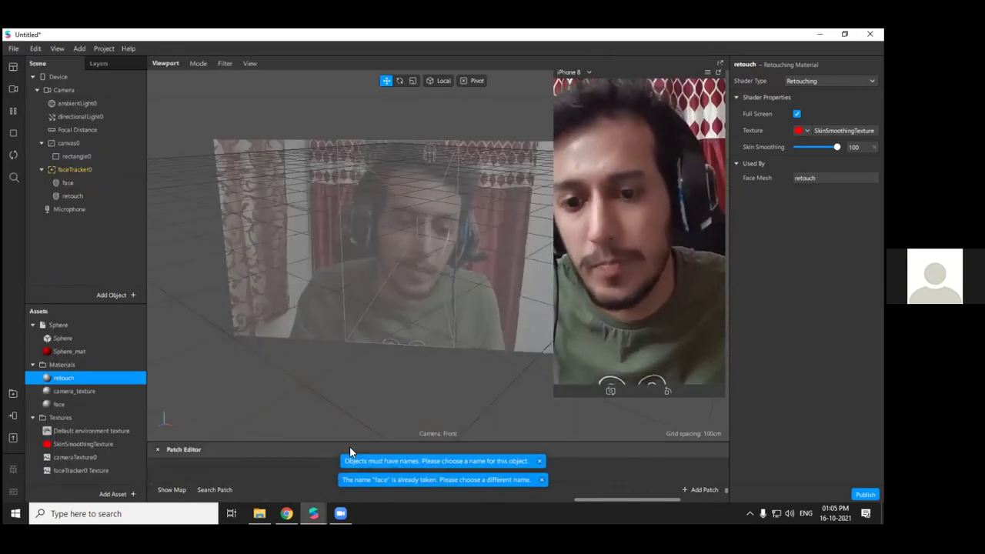
Enlarge the Patch Editor area and shrink the iPhone 8 simulator preview to make room for patches
drag(363, 442, 401, 314)
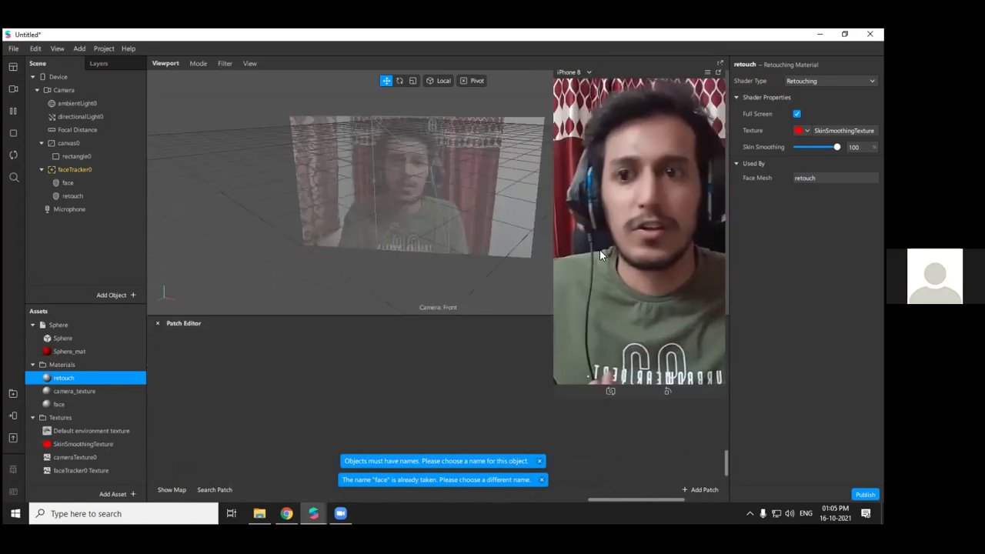
drag(552, 396, 600, 301)
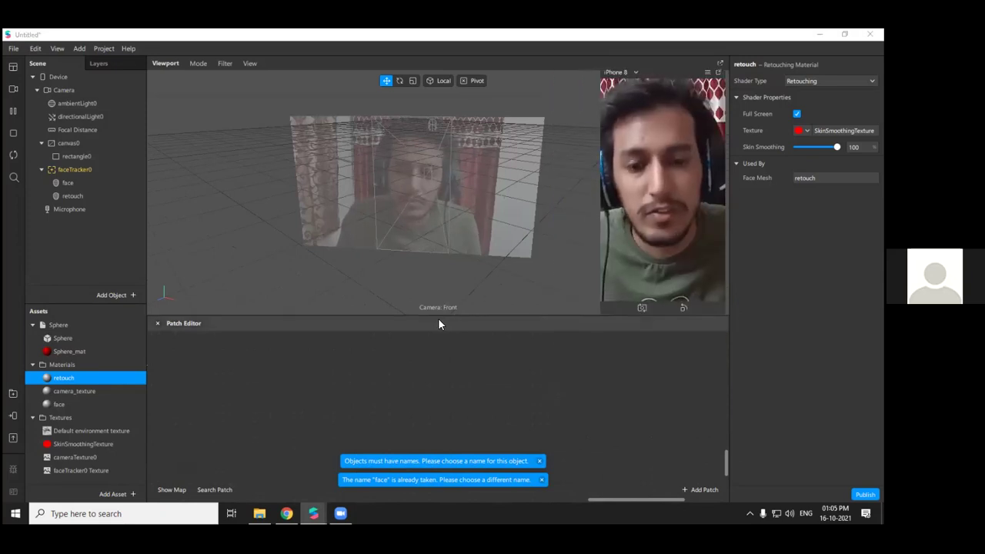
drag(436, 318, 436, 312)
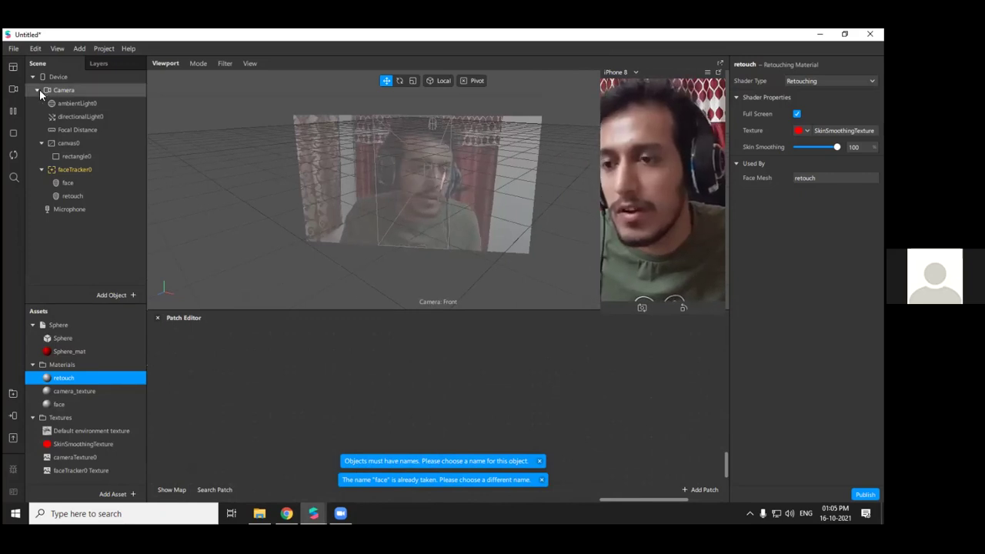
click(15, 49)
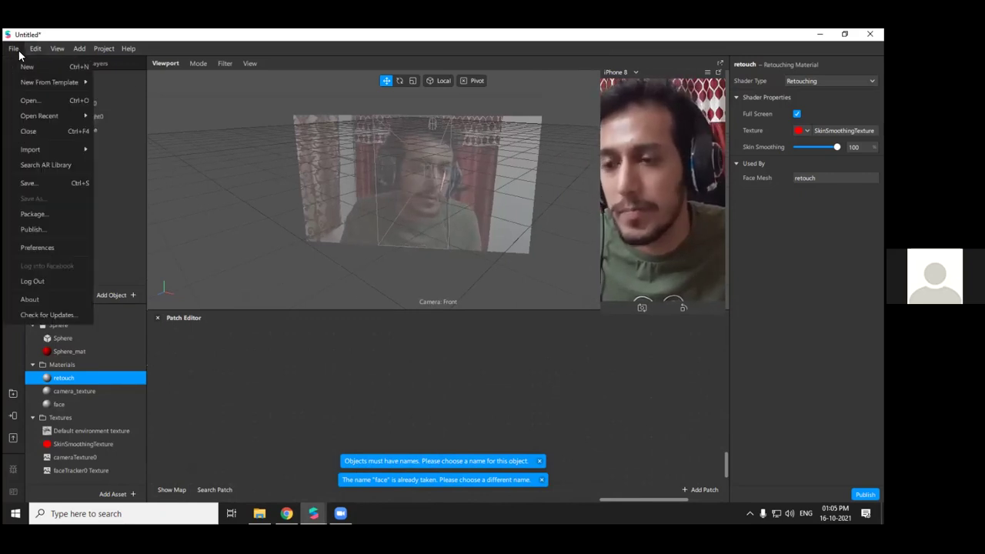
click(118, 212)
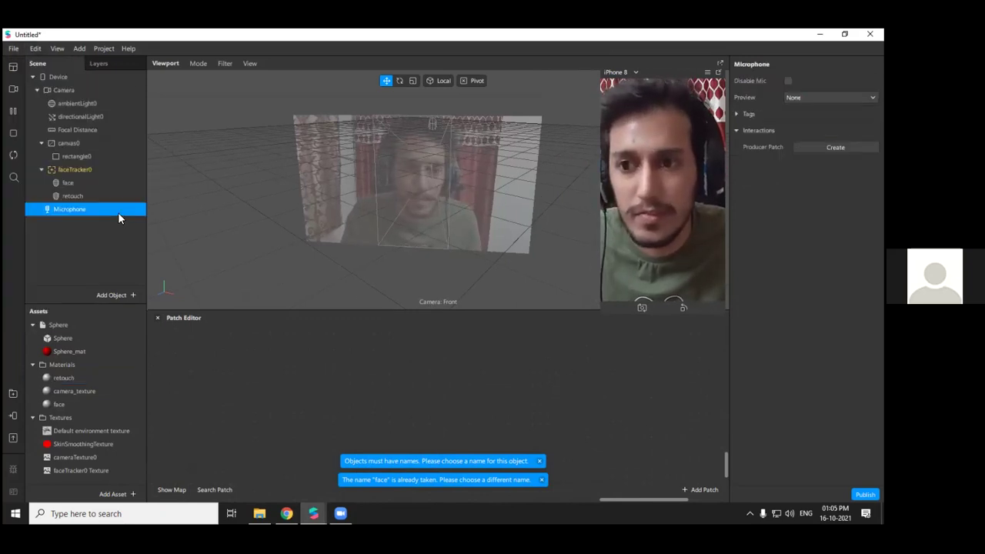
Delete faceTracker0 together with its face and retouch meshes from the scene
click(75, 170)
right_click(76, 170)
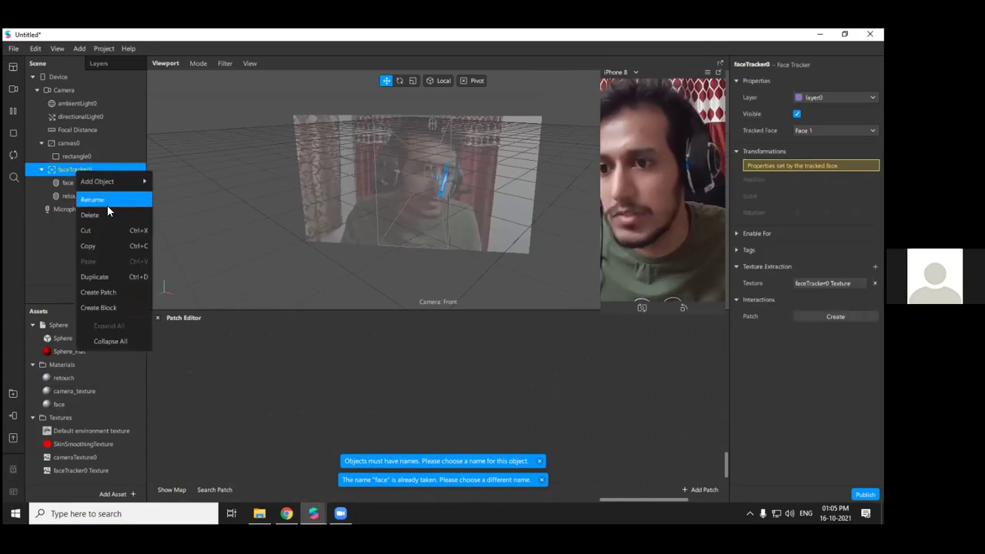
click(105, 206)
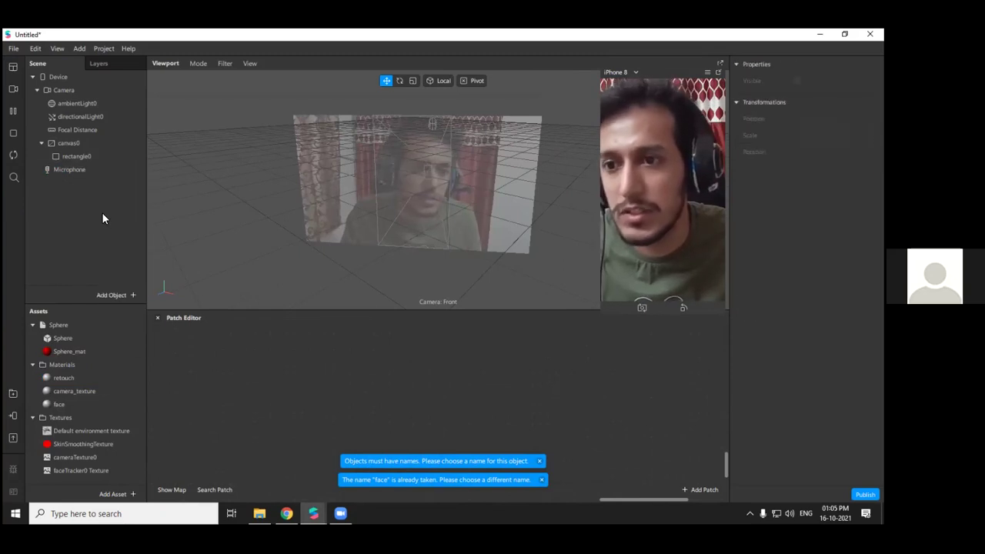
Delete the retouch and face materials from the assets
click(73, 392)
click(74, 379)
right_click(78, 379)
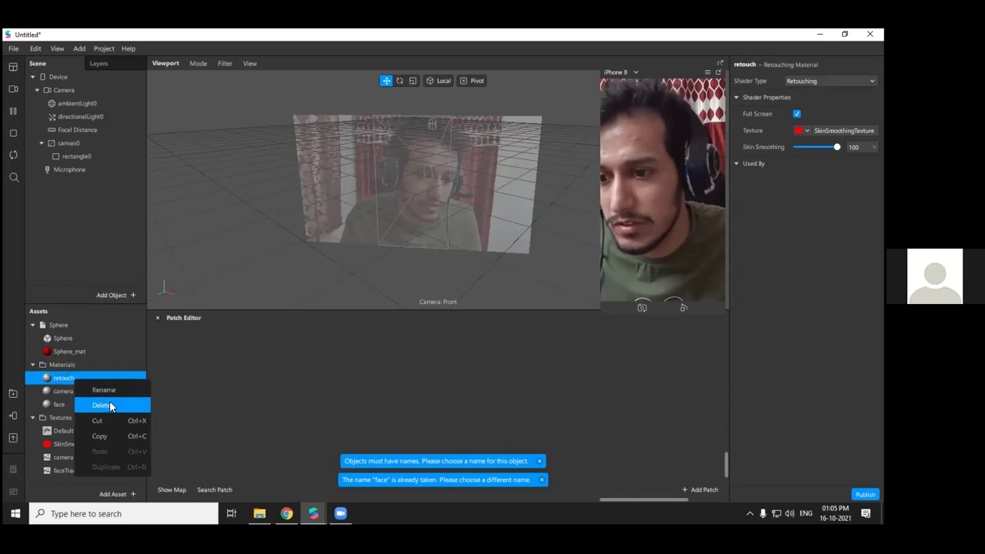
click(107, 404)
click(66, 390)
right_click(68, 393)
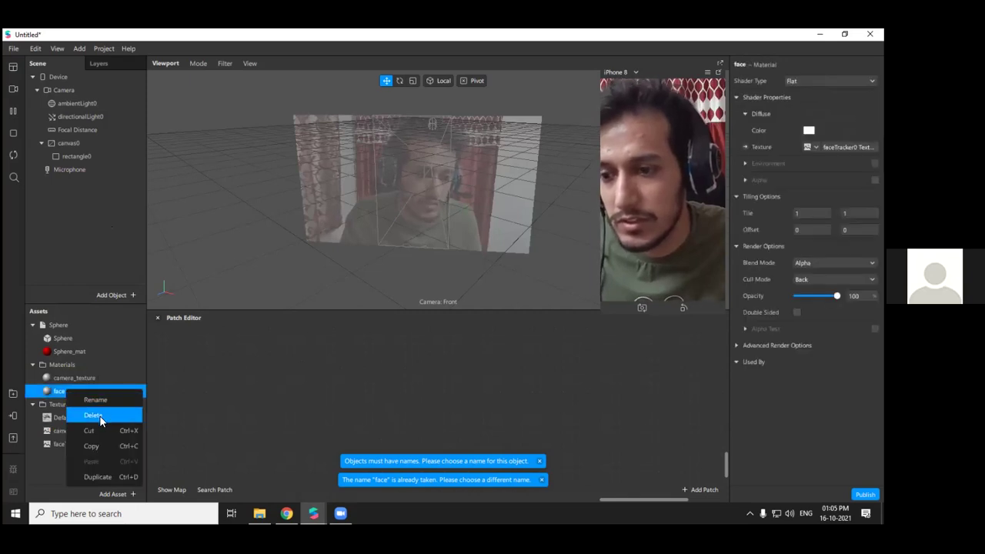
click(100, 416)
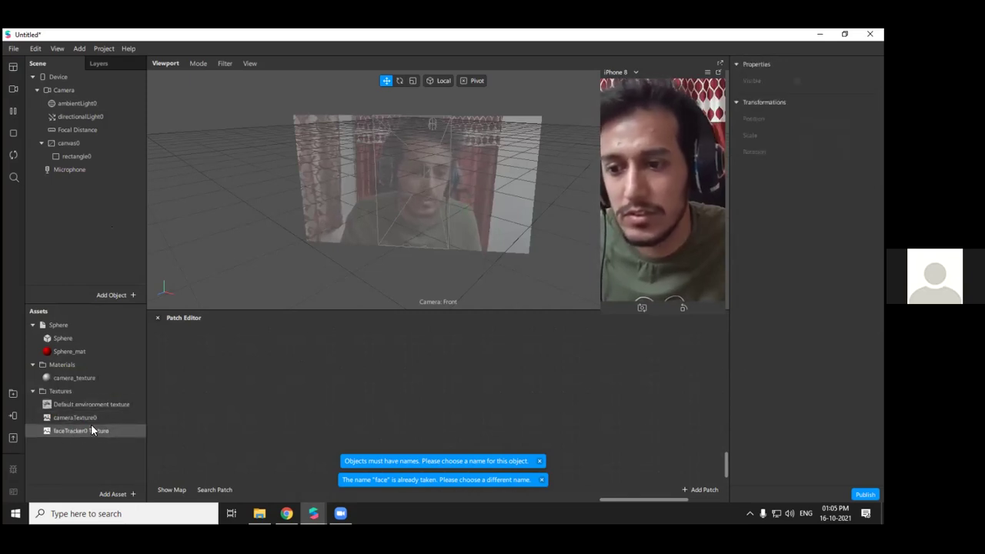
Delete faceTracker0 Texture and the default environment texture from the assets
right_click(92, 428)
click(130, 414)
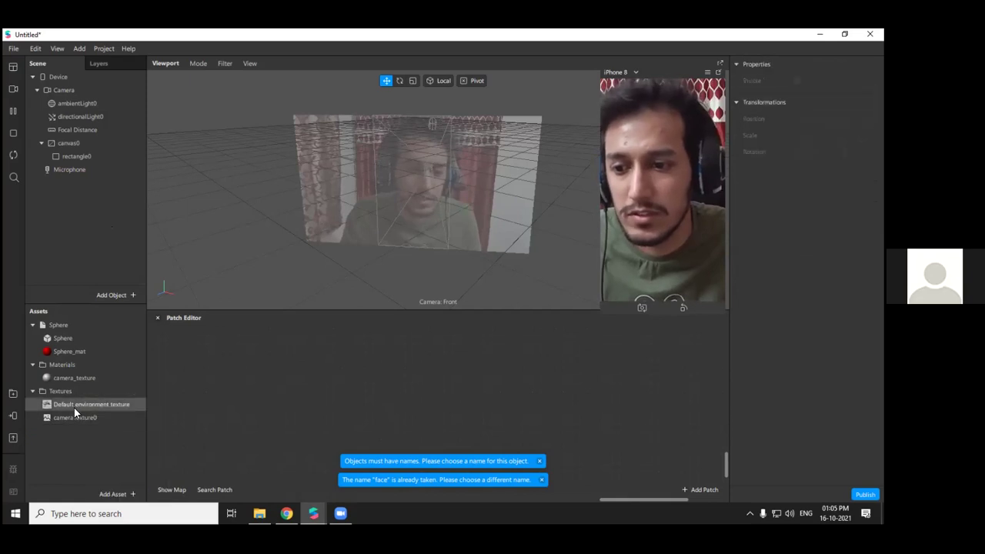
click(75, 405)
right_click(76, 404)
click(123, 416)
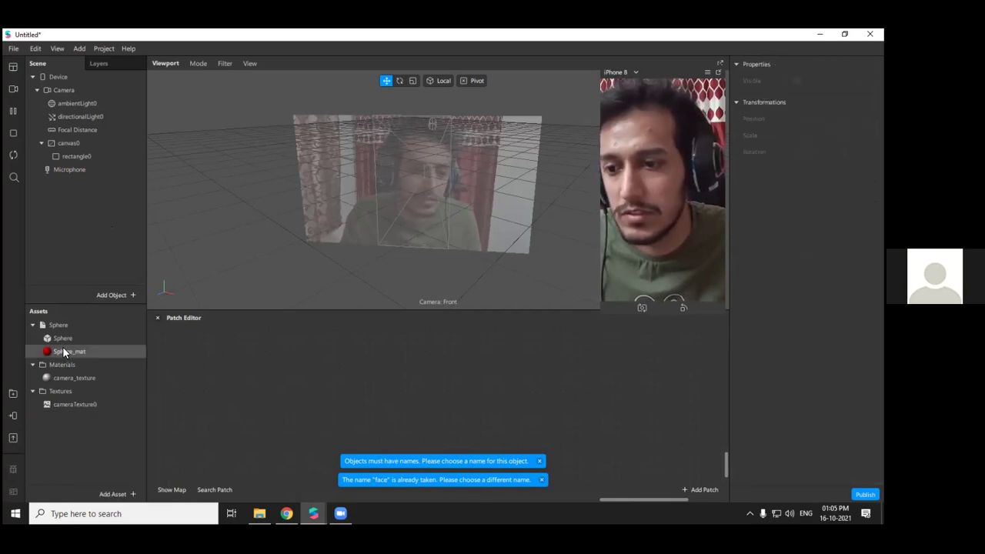
right_click(66, 327)
click(263, 350)
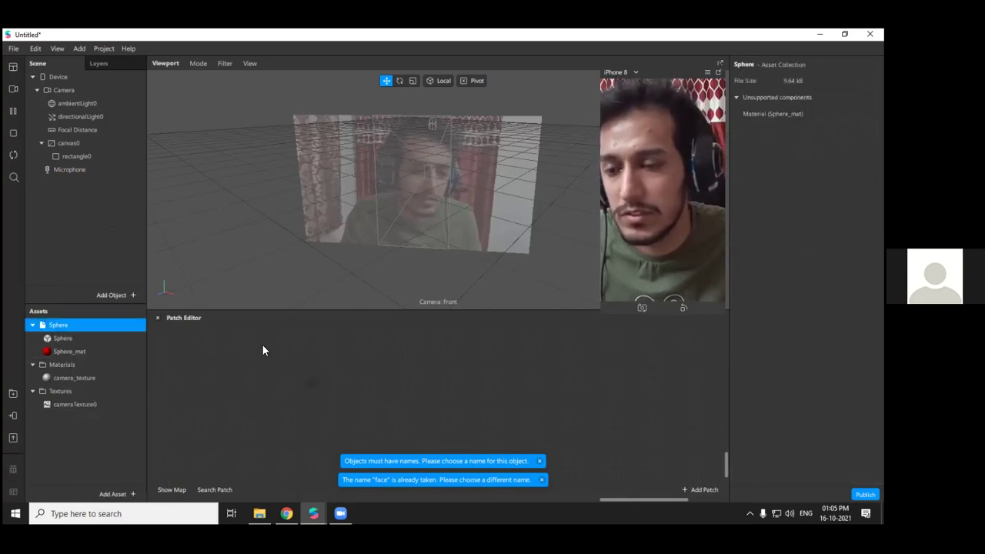
click(80, 153)
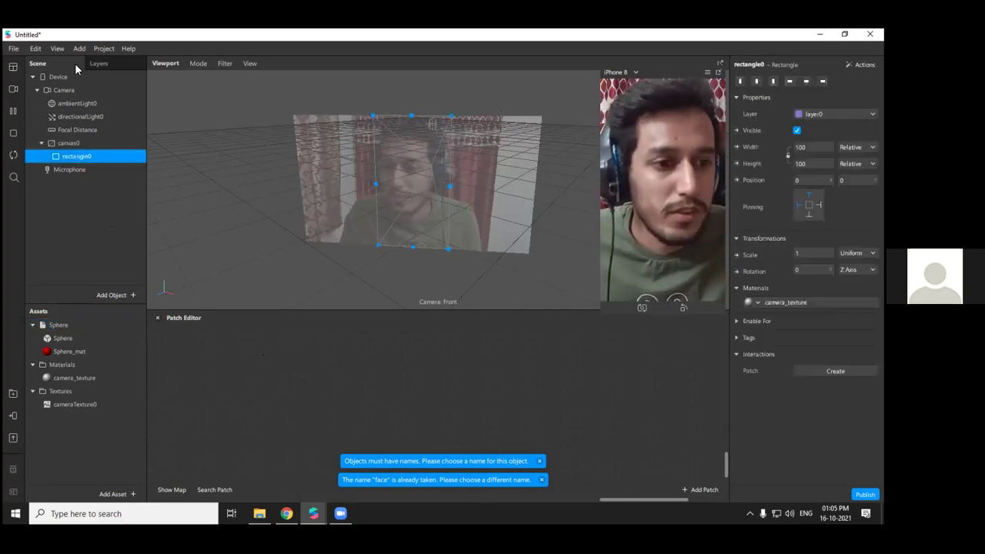
click(58, 49)
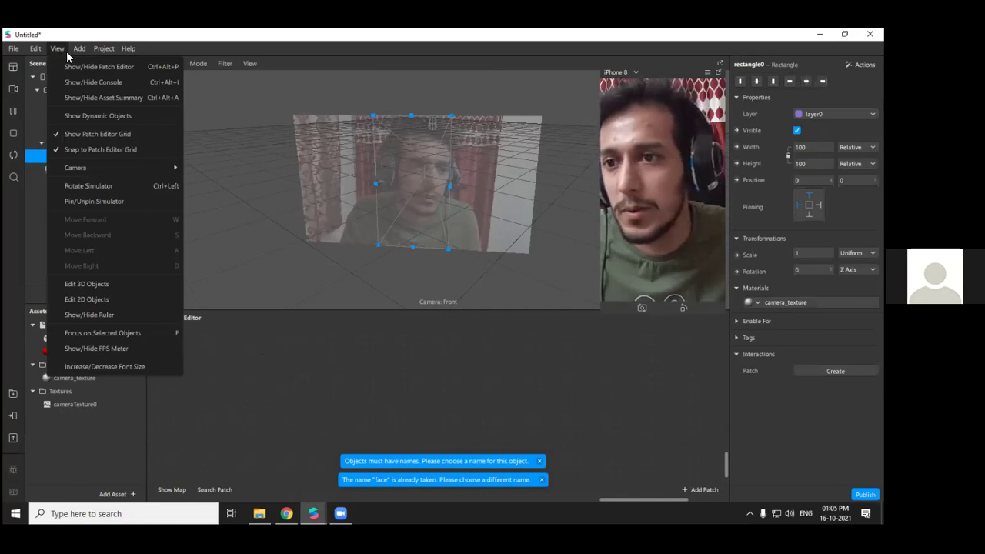
mouse_move(77, 48)
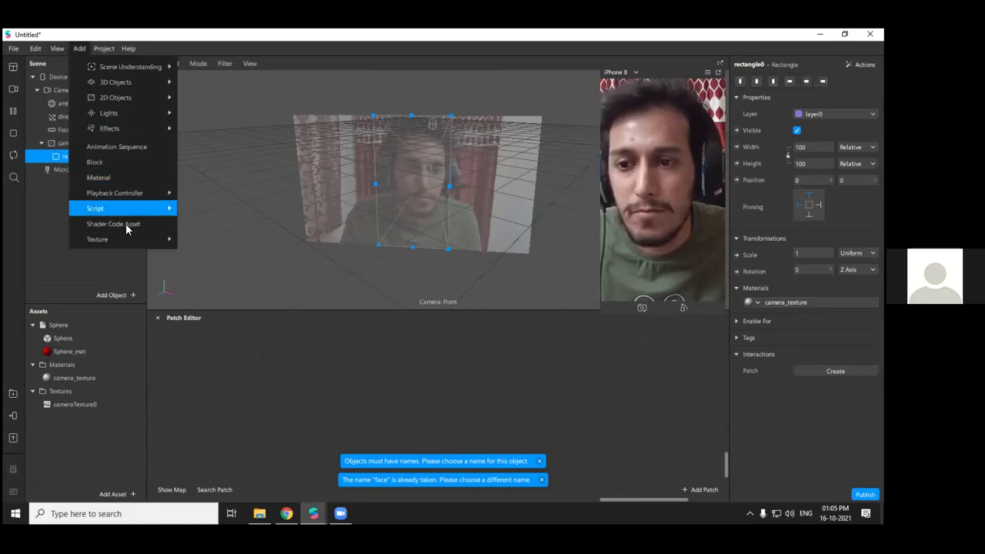
mouse_move(127, 242)
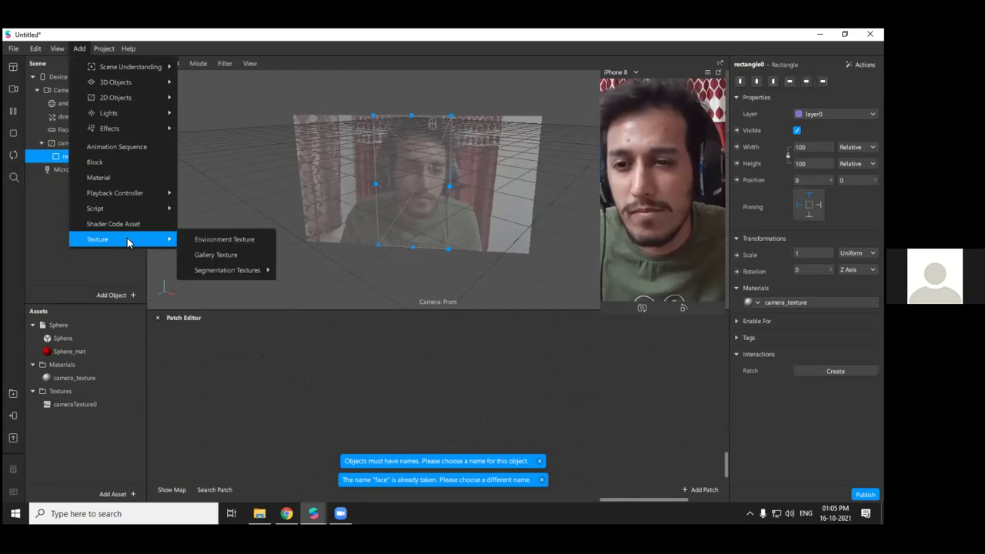
click(318, 431)
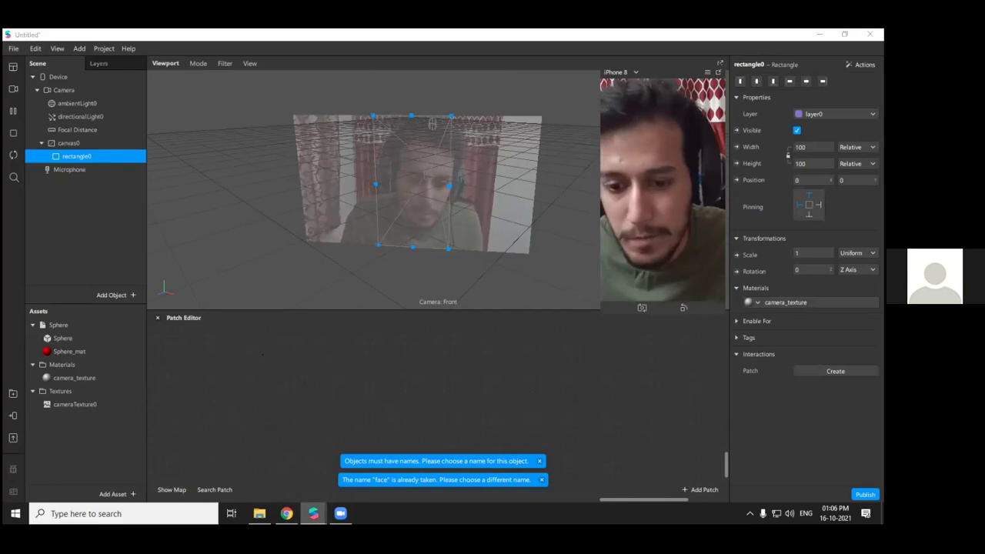
Import the Ko Red color LUT from the AR Library's Color LUTs collection and add it with its colorLUTShader to the Patch Editor
mouse_move(313, 514)
click(373, 454)
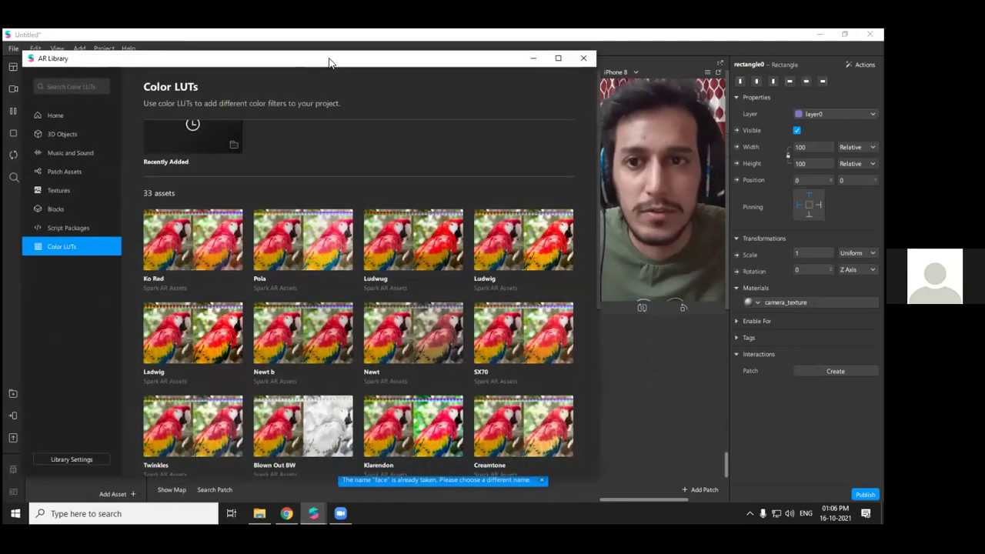
drag(323, 62, 448, 72)
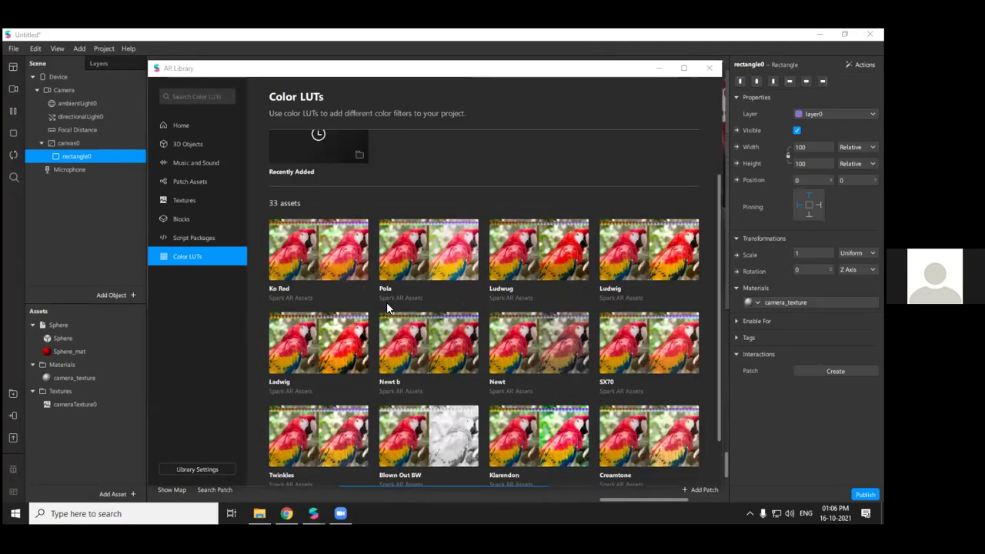
scroll(387, 305, down, 1)
scroll(377, 295, up, 2)
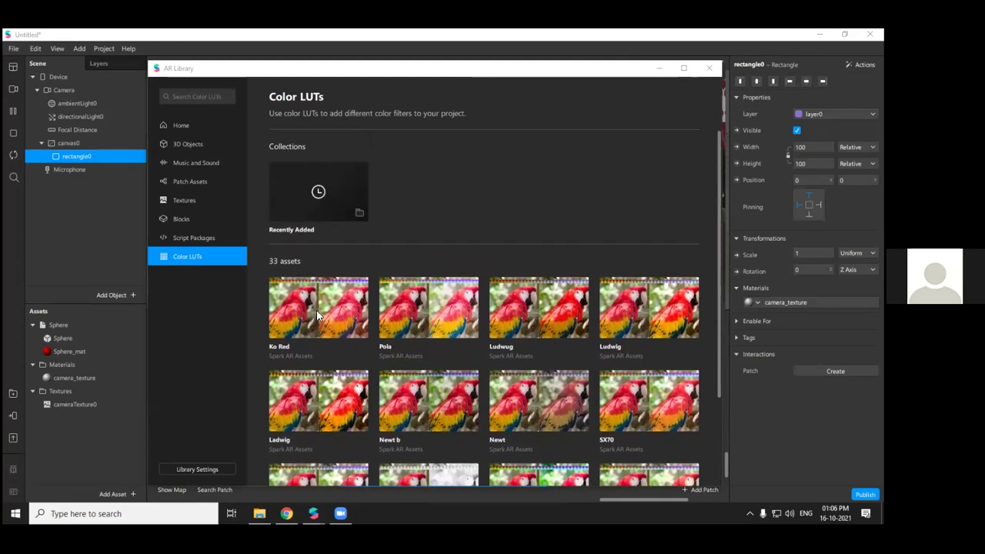
click(317, 310)
click(678, 119)
click(48, 466)
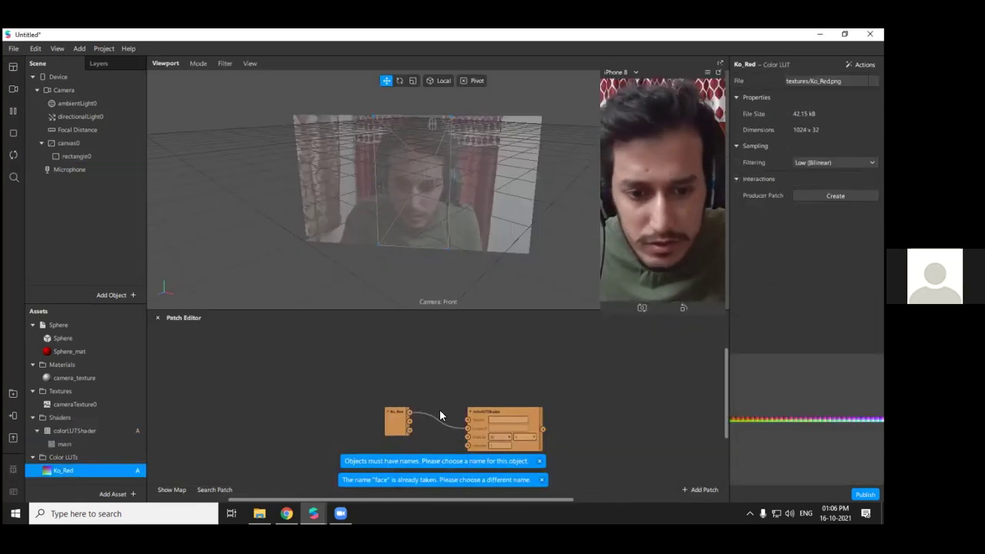
Reposition the Ko_Red and colorLUTShader patches and enlarge the Patch Editor area upward
click(480, 404)
drag(406, 405, 324, 402)
drag(476, 404, 396, 380)
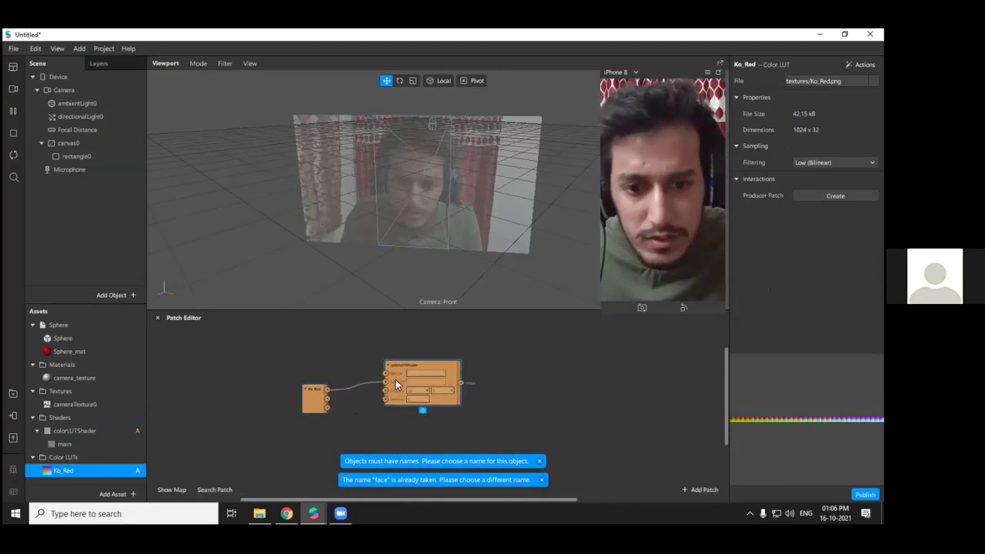
scroll(347, 385, up, 1)
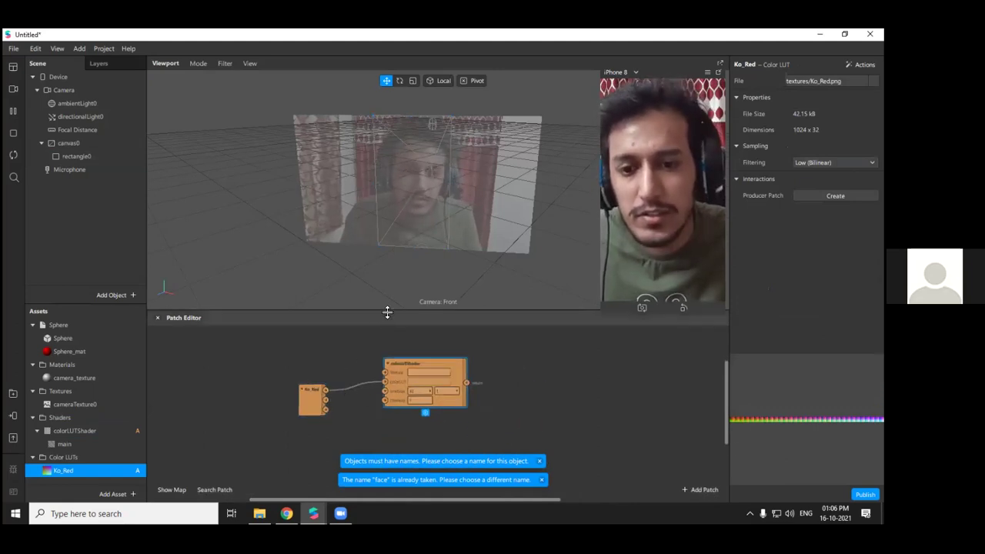
drag(387, 312, 392, 224)
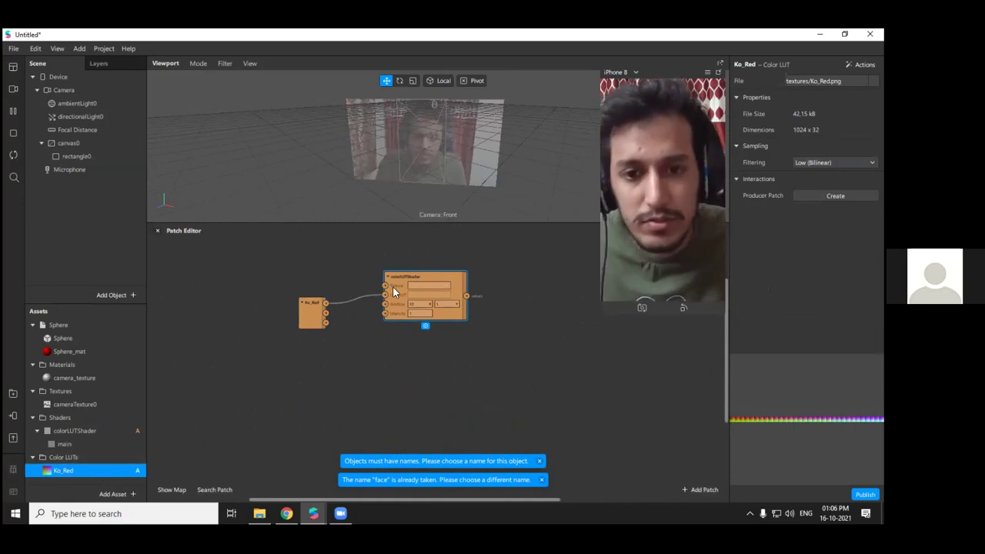
drag(393, 288, 387, 310)
Add a cameraTexture0 patch, connect it to the colorLUTShader's Texture input, and space out the surrounding patches
click(87, 158)
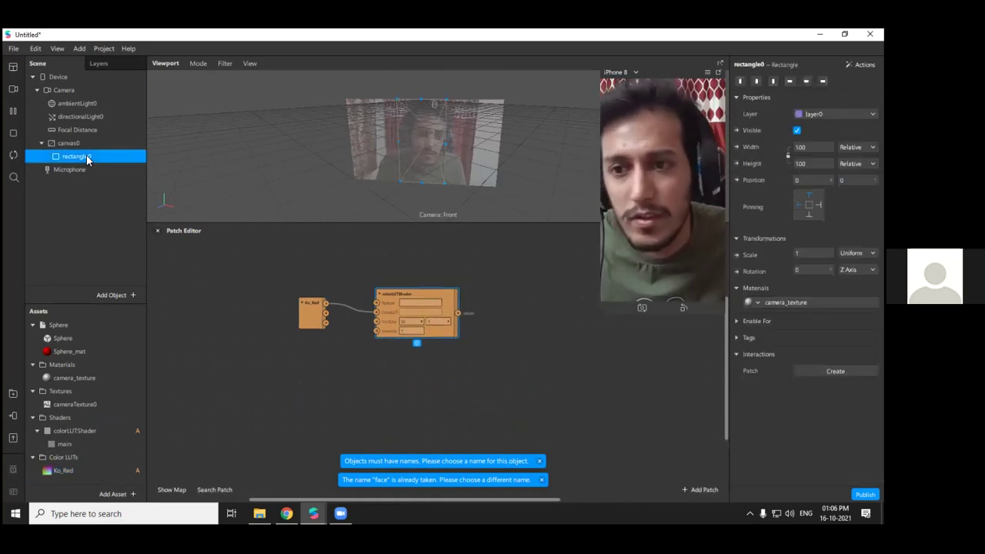
double_click(808, 302)
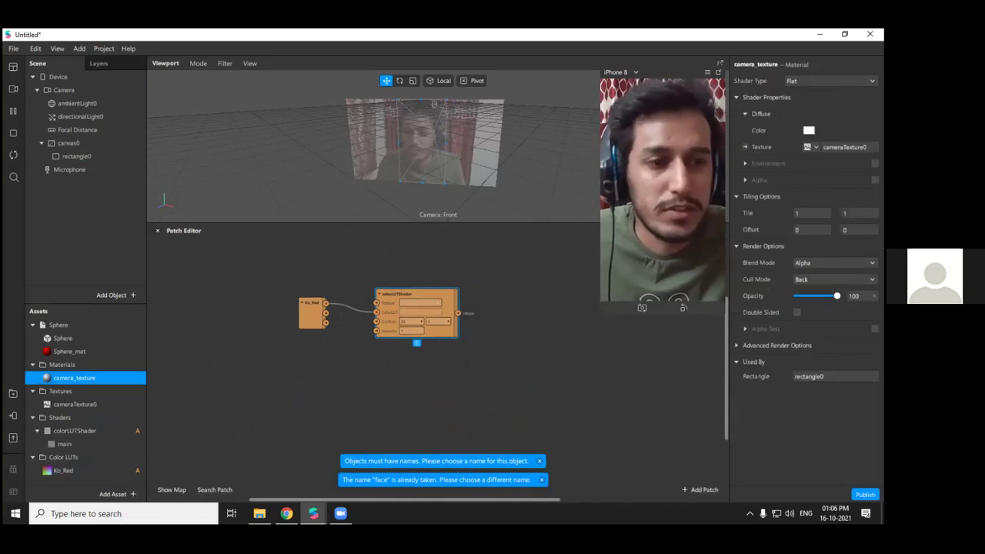
click(90, 158)
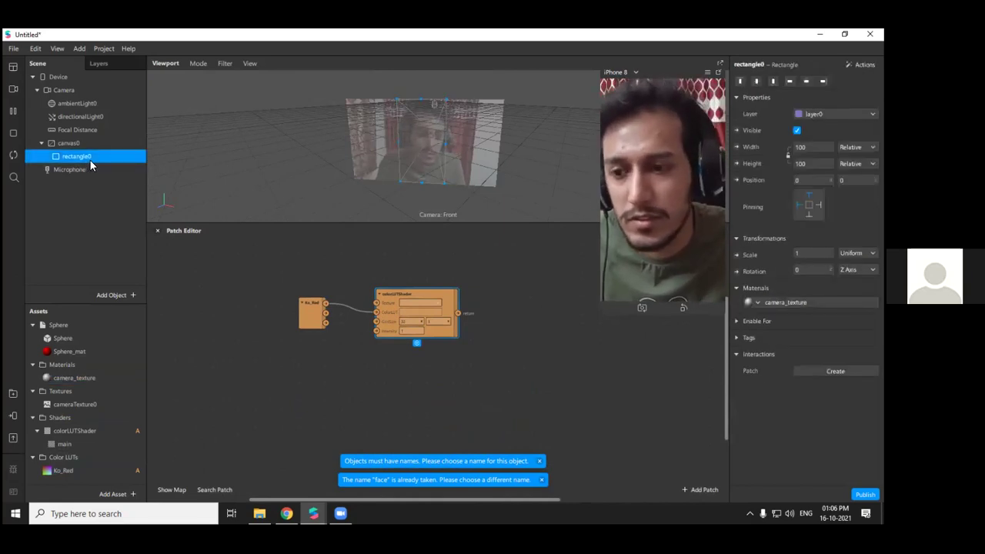
drag(301, 316, 310, 330)
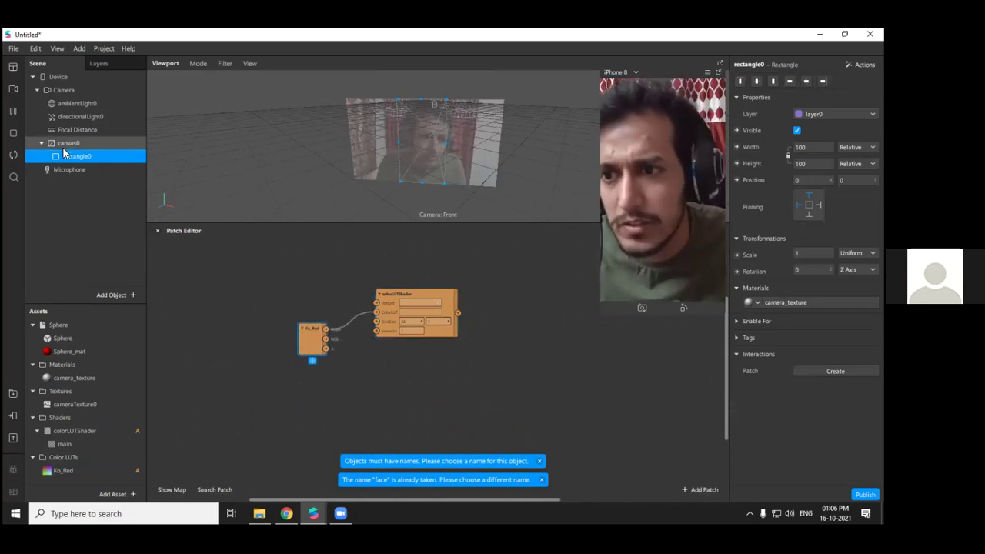
click(91, 91)
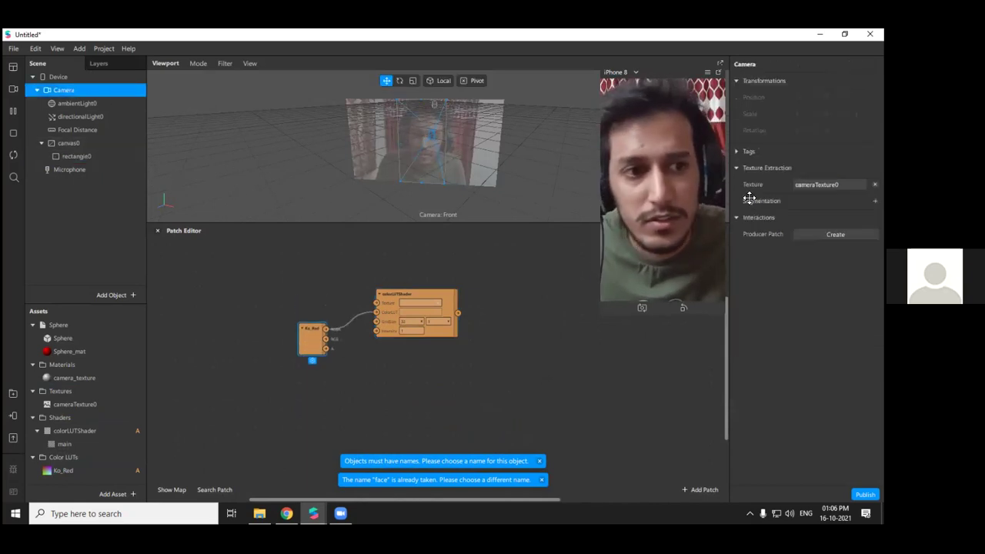
click(75, 416)
click(74, 404)
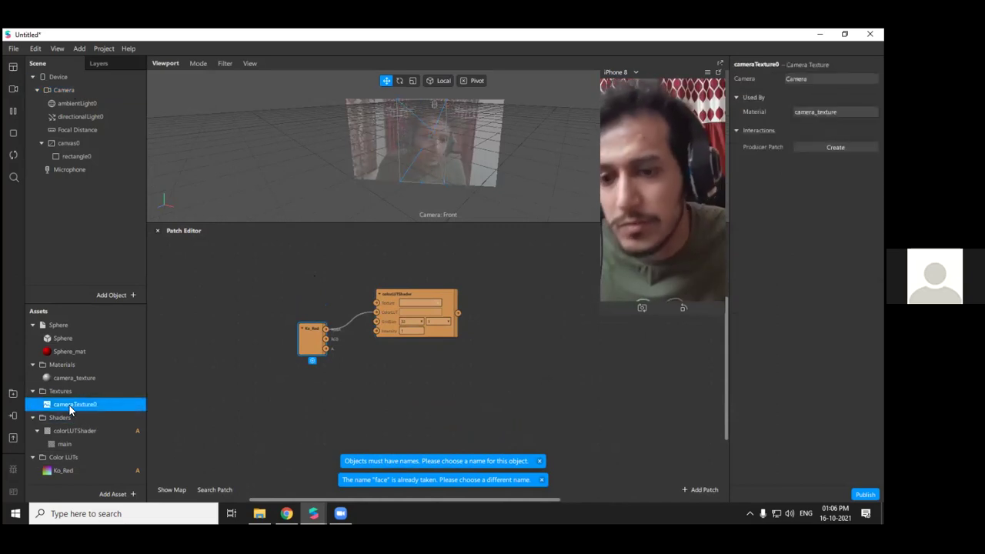
drag(69, 409, 288, 298)
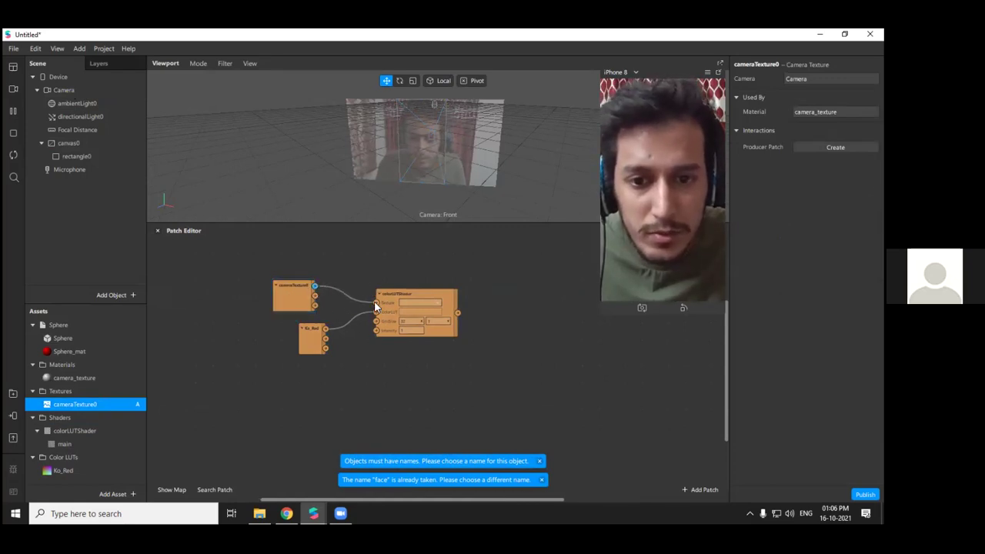
drag(380, 305, 363, 314)
drag(313, 344, 269, 344)
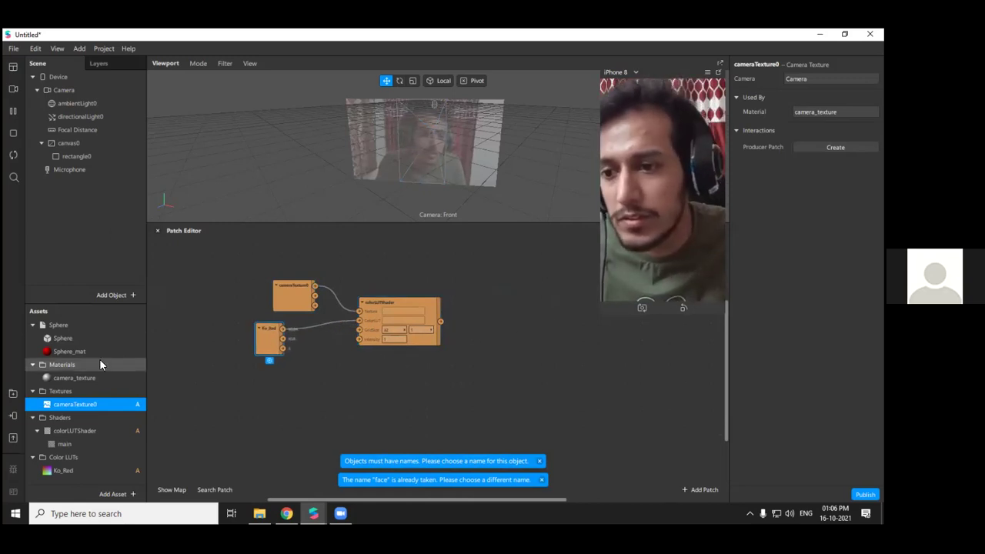
Drive the camera_texture material's diffuse texture from the colorLUTShader output and enlarge the iPhone 8 simulator preview
click(83, 377)
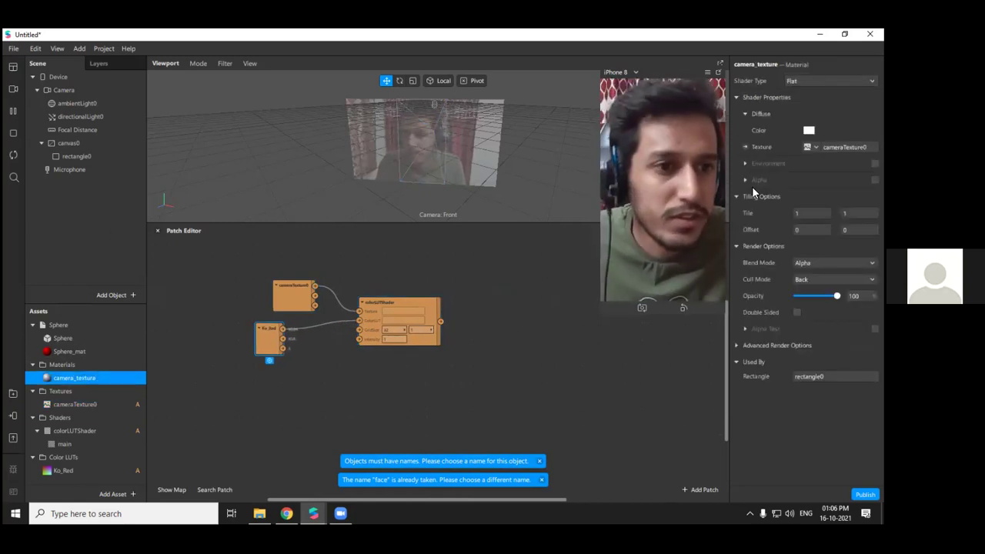
click(744, 147)
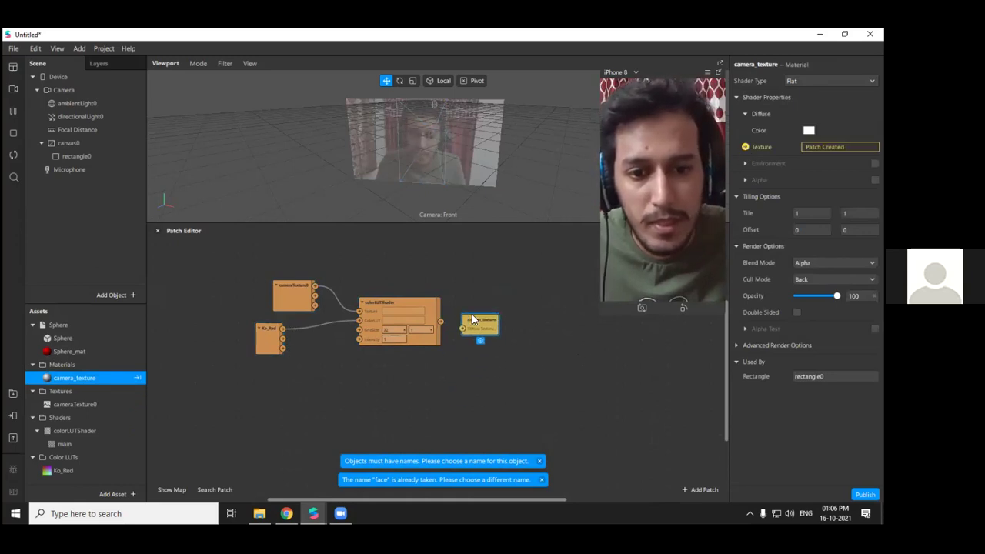
drag(439, 321, 545, 336)
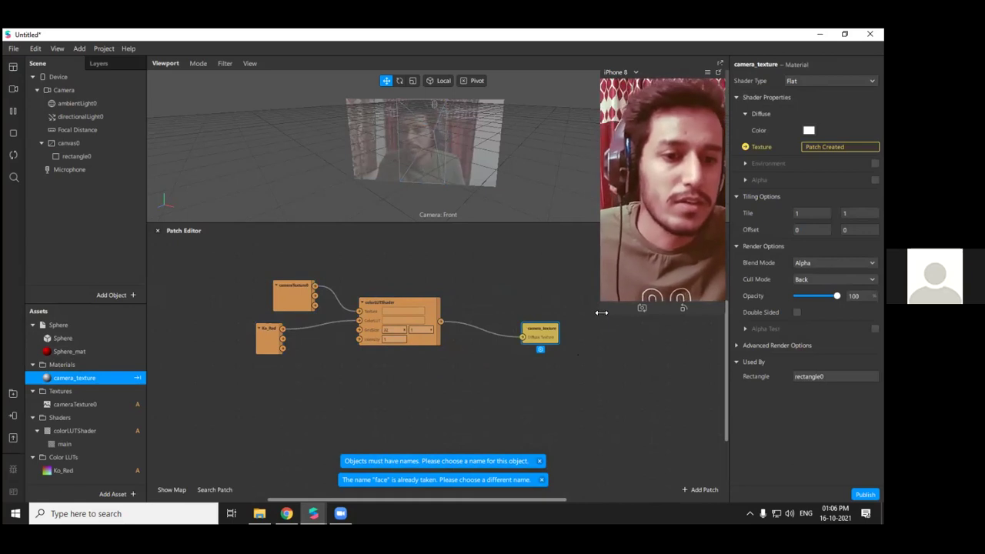
drag(600, 314, 564, 370)
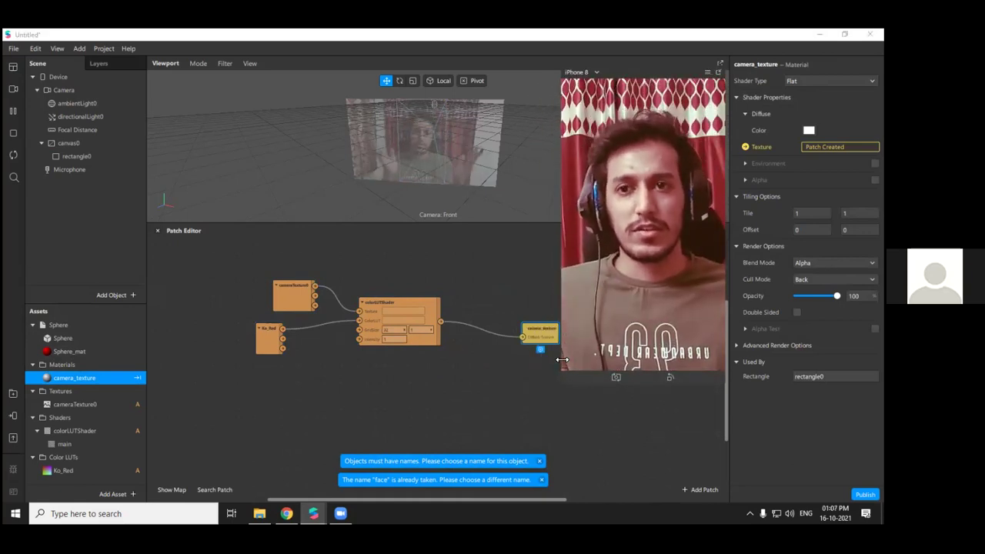
Examine the Ko_Red LUT asset, the colorLUTShader patch's inputs and the shader's main asset
click(75, 472)
click(264, 425)
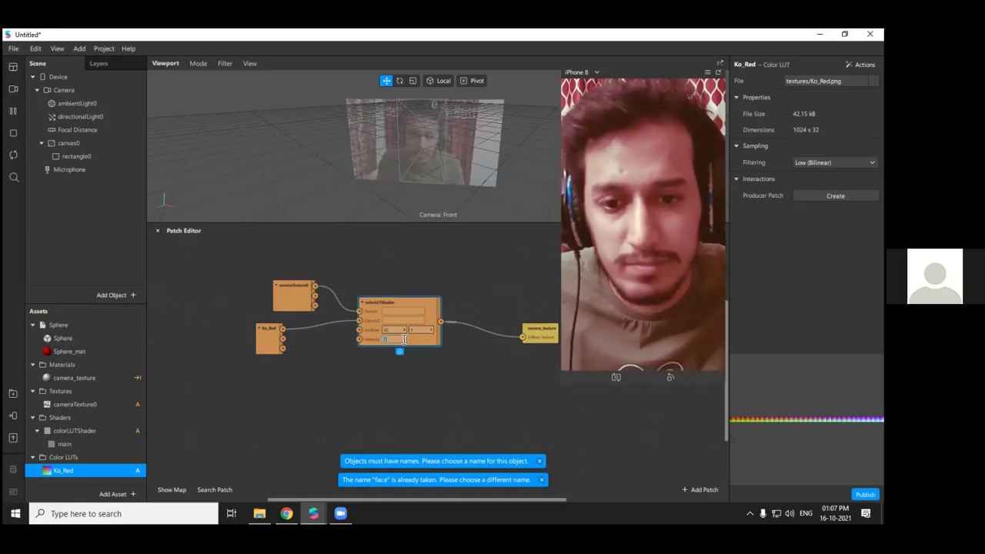
click(393, 385)
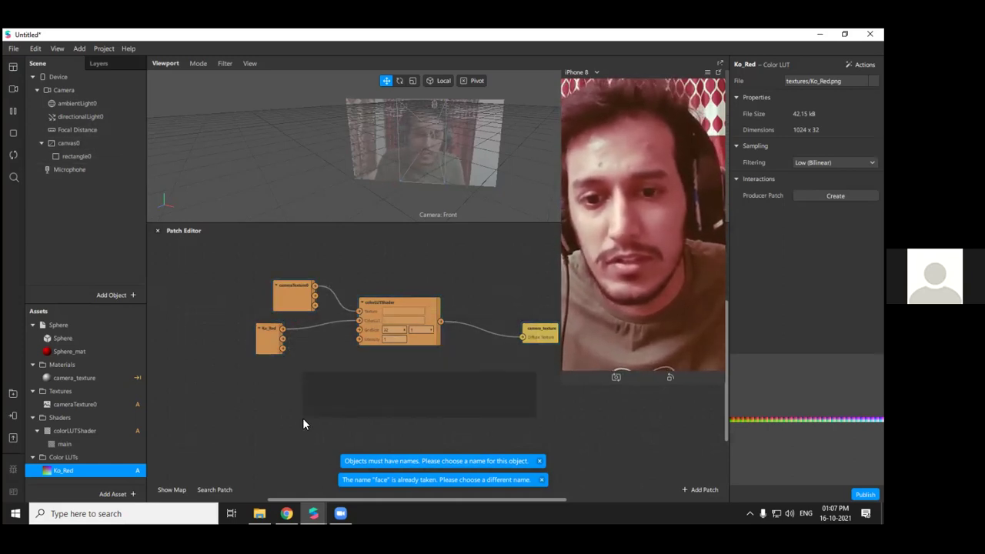
scroll(421, 342, up, 3)
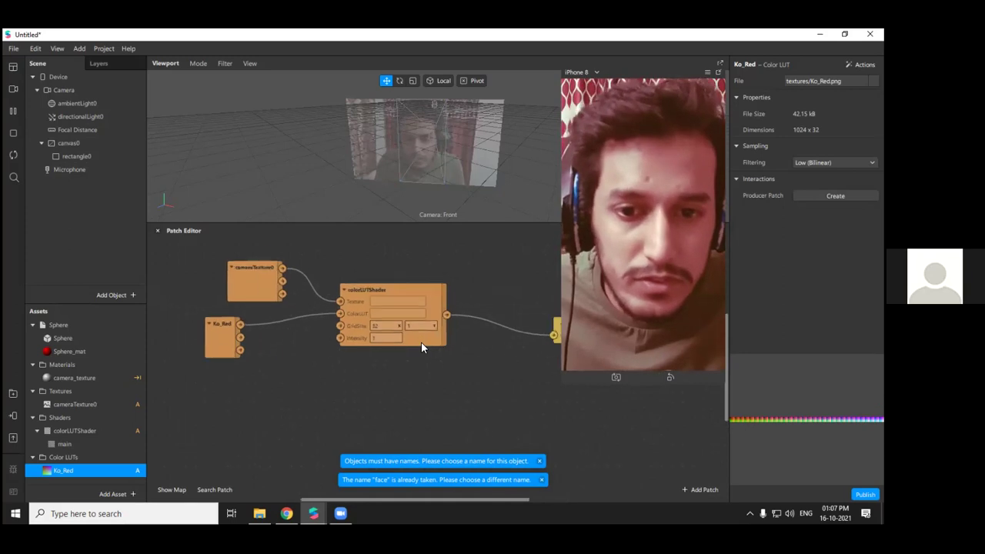
click(68, 443)
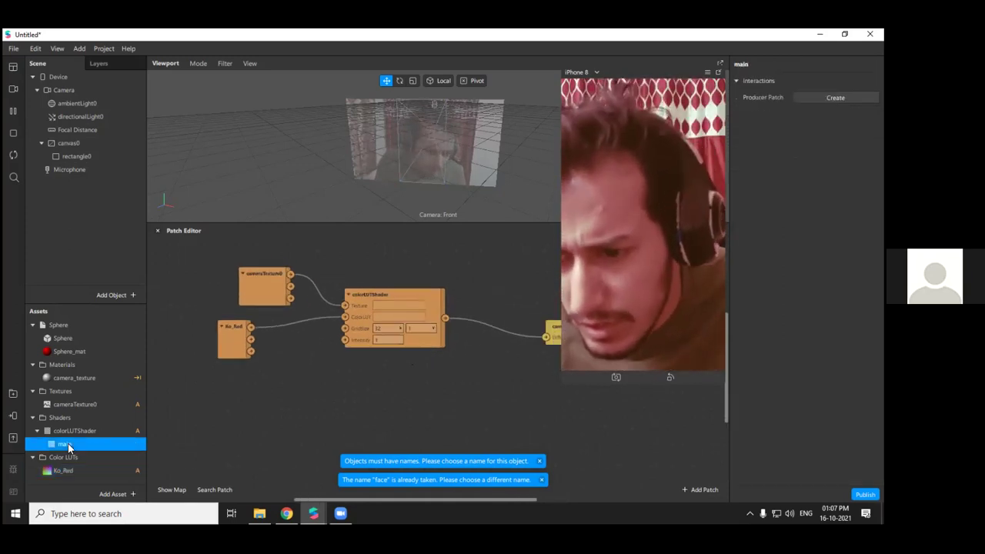
click(71, 472)
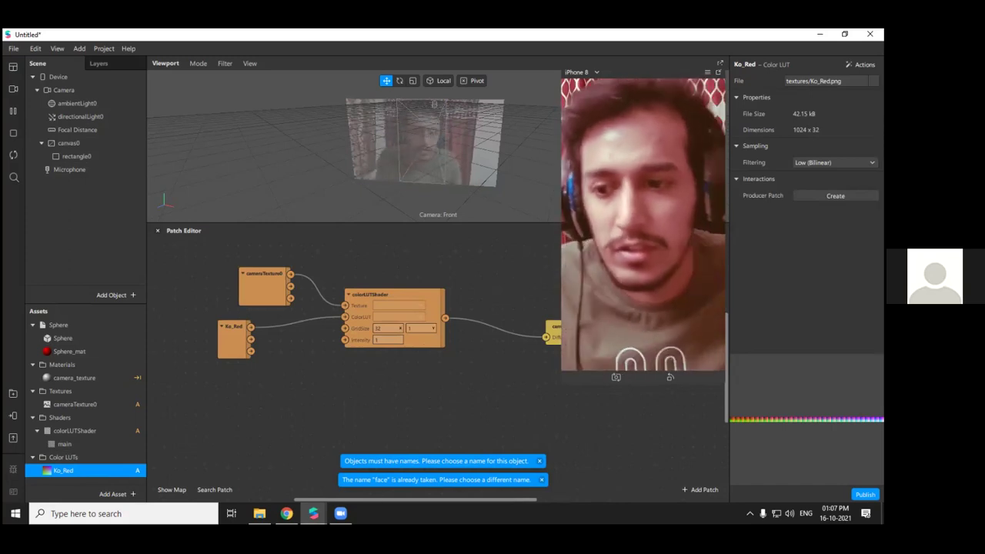
Search the AR Library's patch assets for "color lut" and import the FastColorLUT patch
click(13, 394)
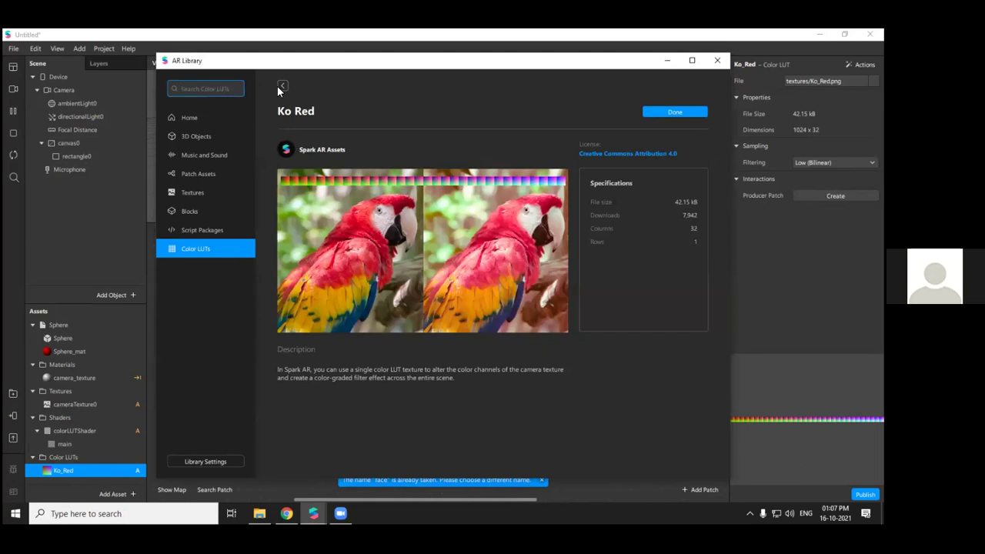
click(200, 174)
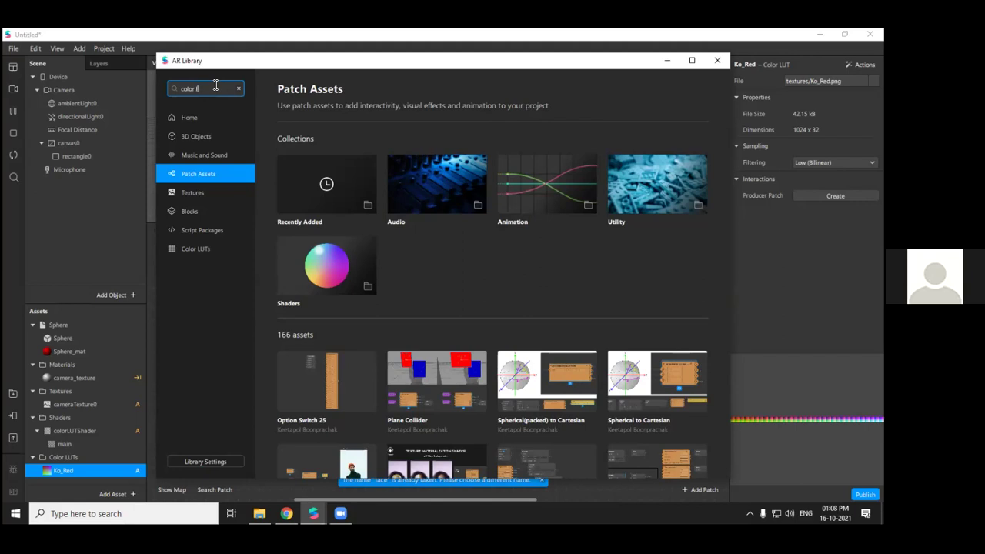
key(Return)
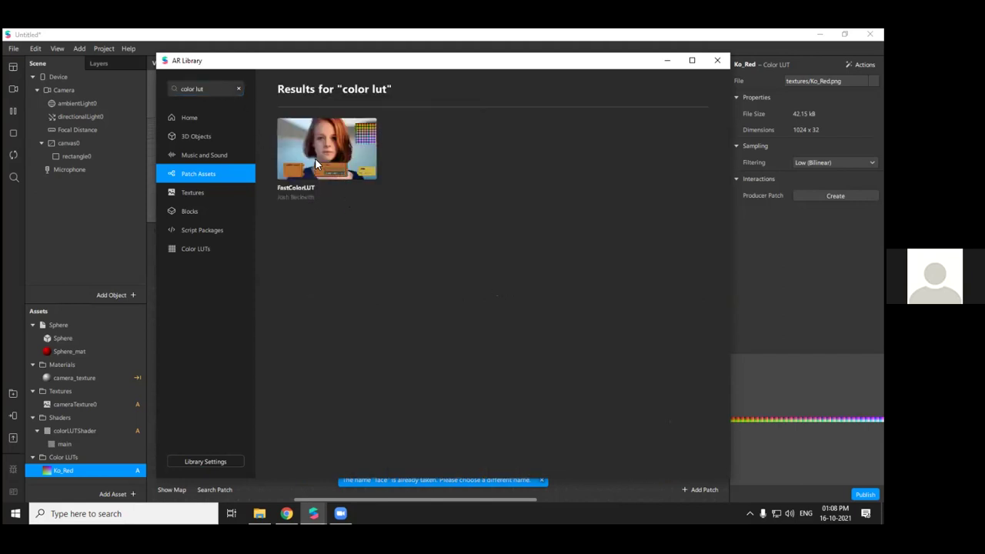
click(314, 159)
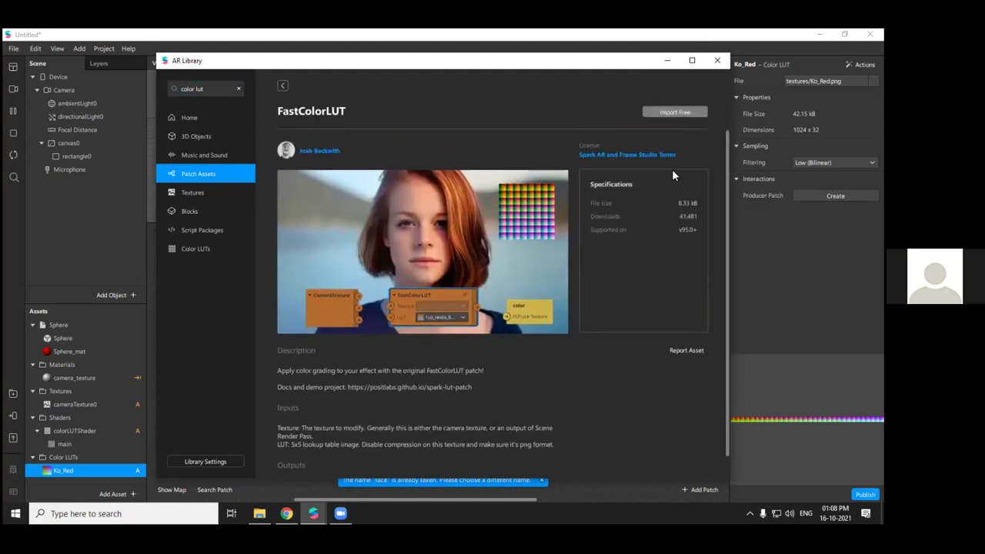
click(683, 114)
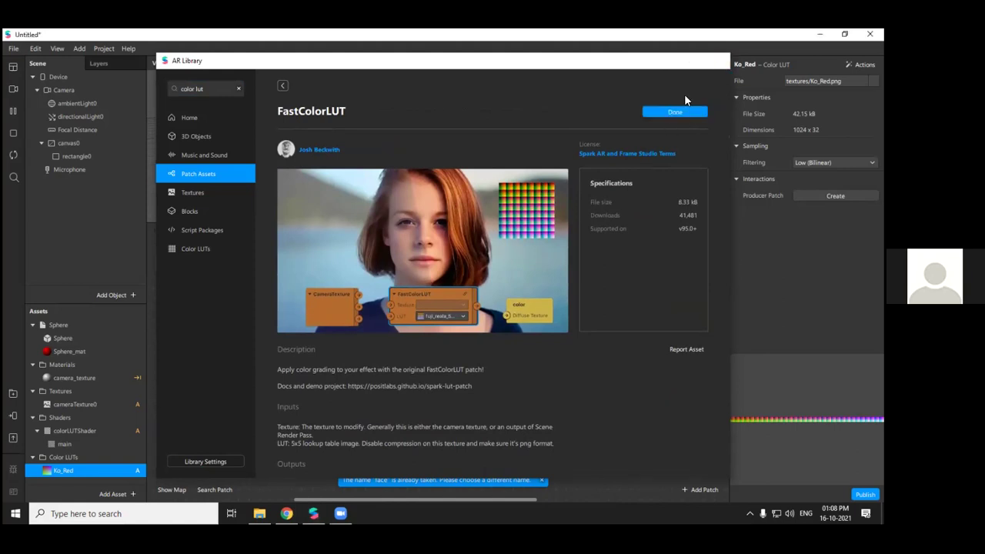
click(677, 111)
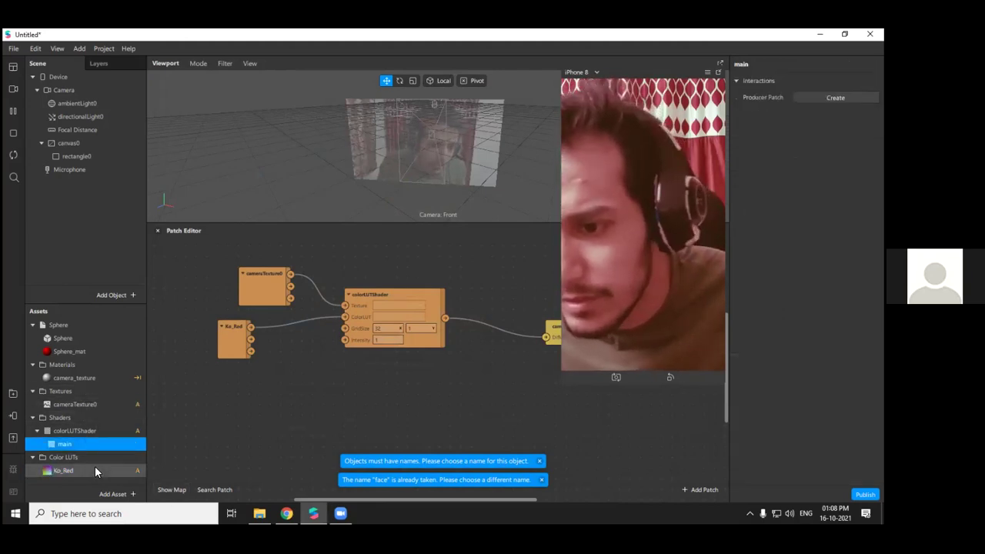
Search the AR Library for "color_lut" and try importing the FastColorLUT patch into the project again
click(90, 352)
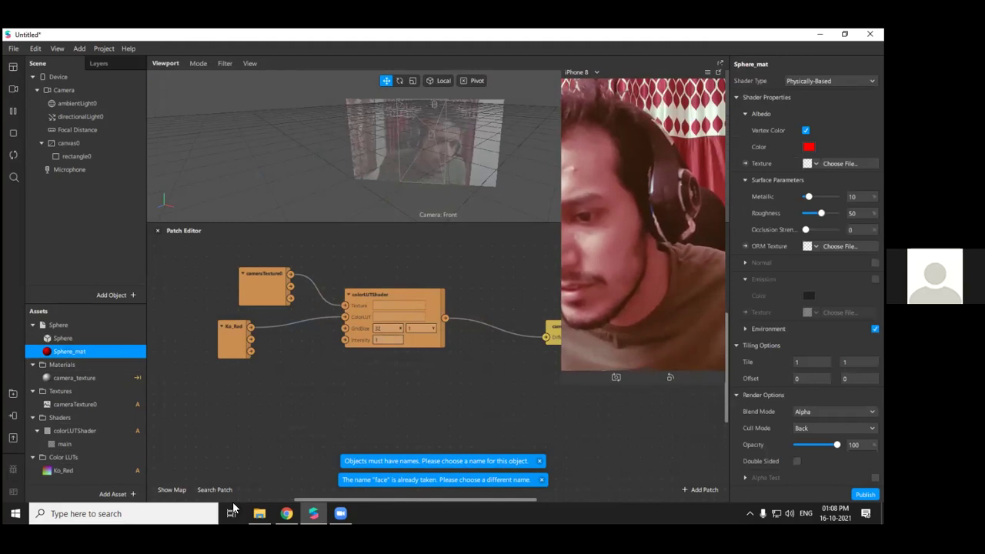
mouse_move(259, 513)
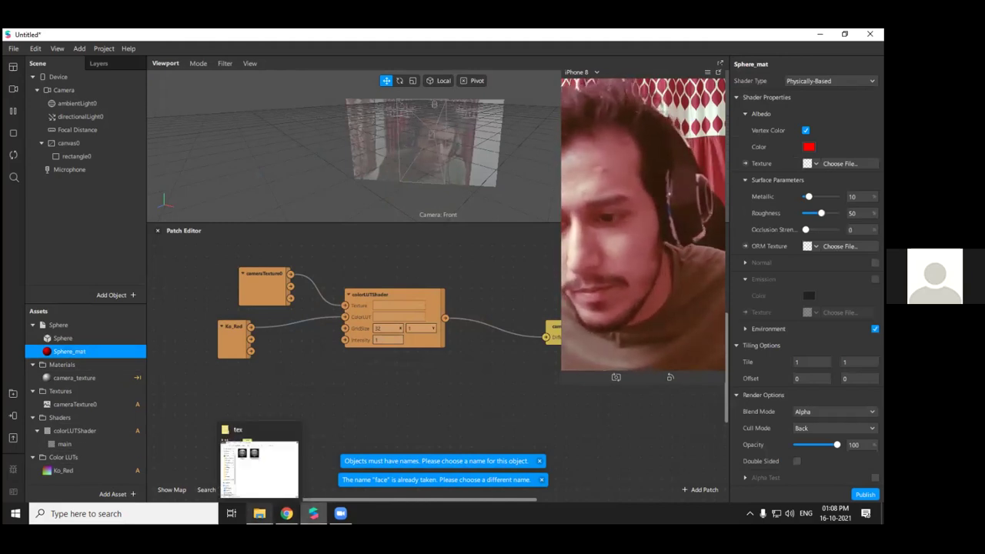
click(13, 393)
click(216, 90)
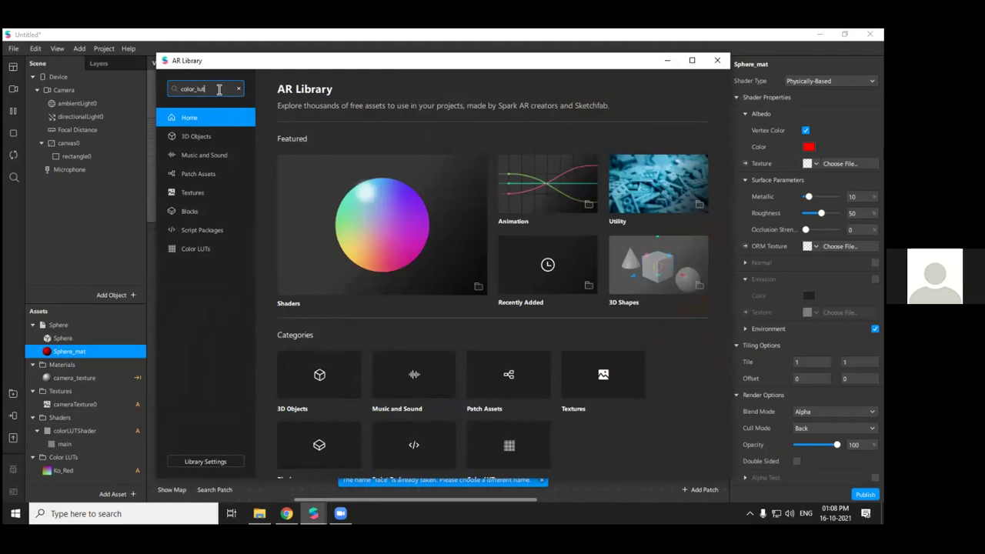
key(Return)
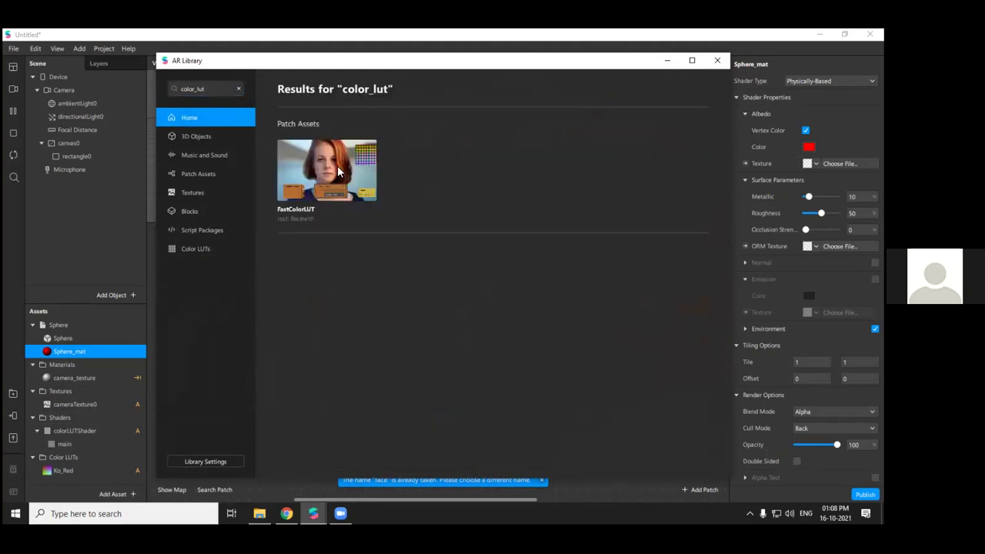
click(338, 172)
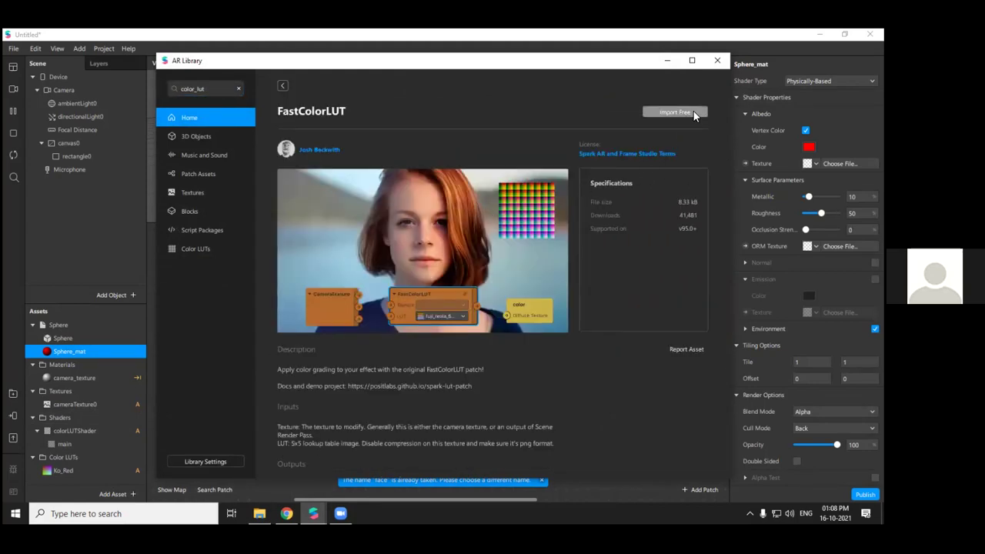
click(693, 113)
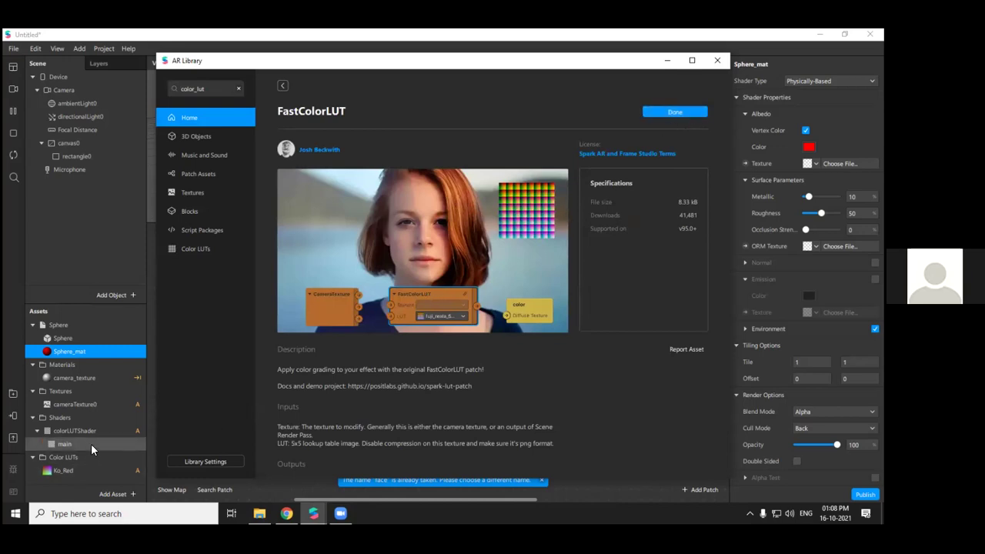
Check the project's assets for the FastColorLUT patch and review its AR Library page
click(86, 420)
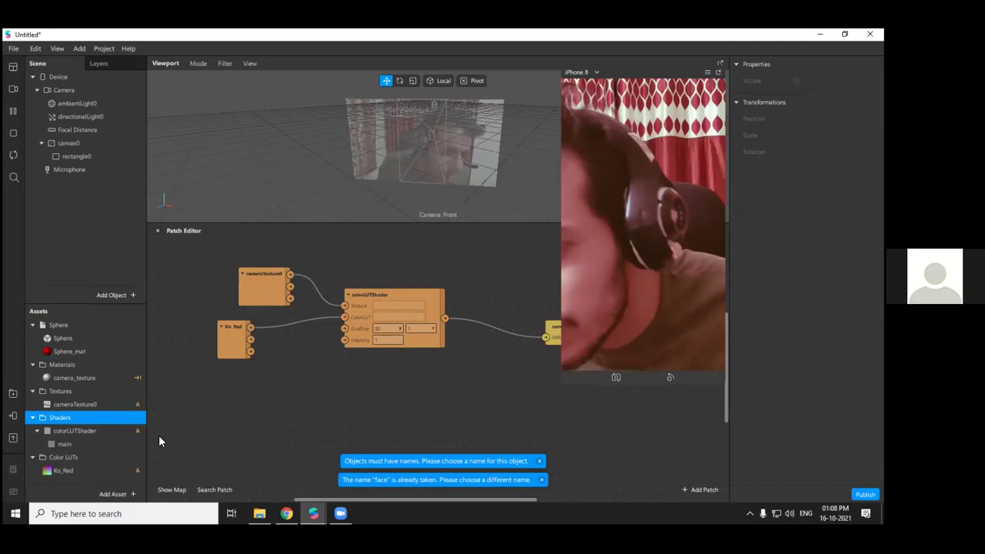
mouse_move(313, 513)
click(368, 466)
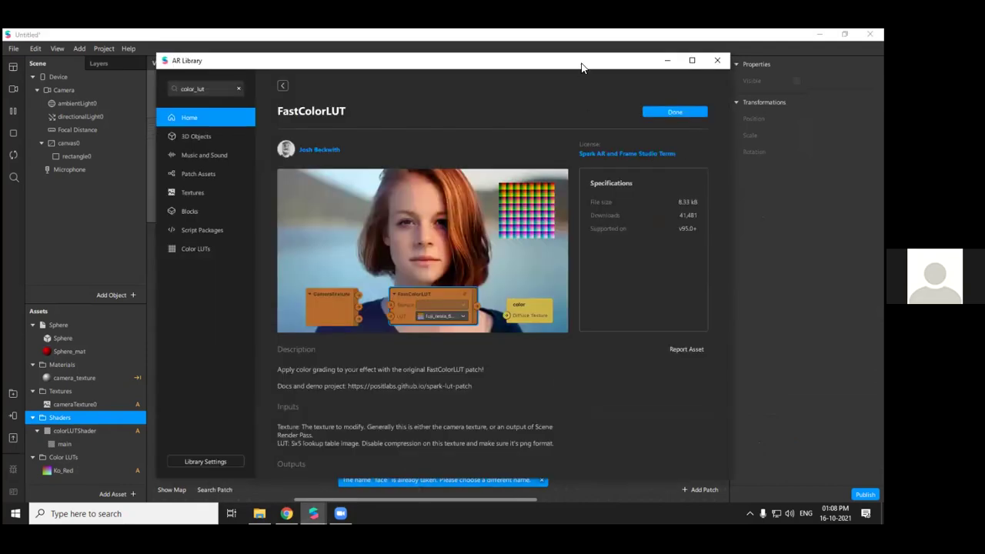
drag(582, 67, 595, 80)
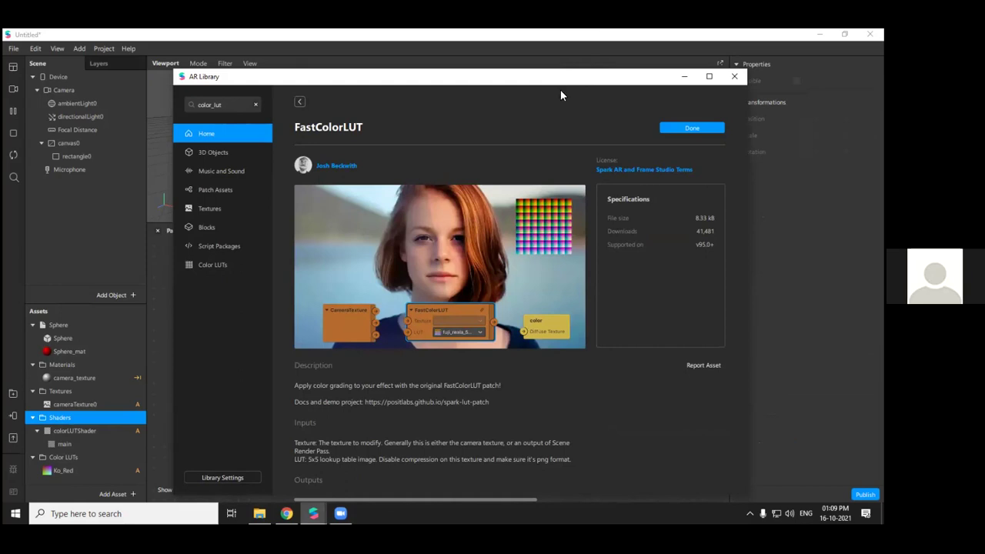
drag(455, 77, 451, 93)
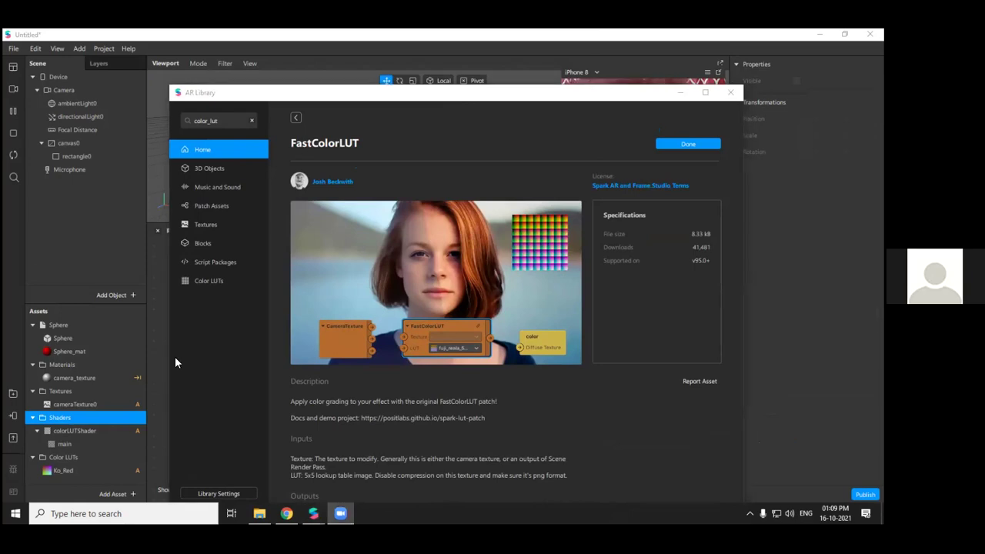
click(54, 421)
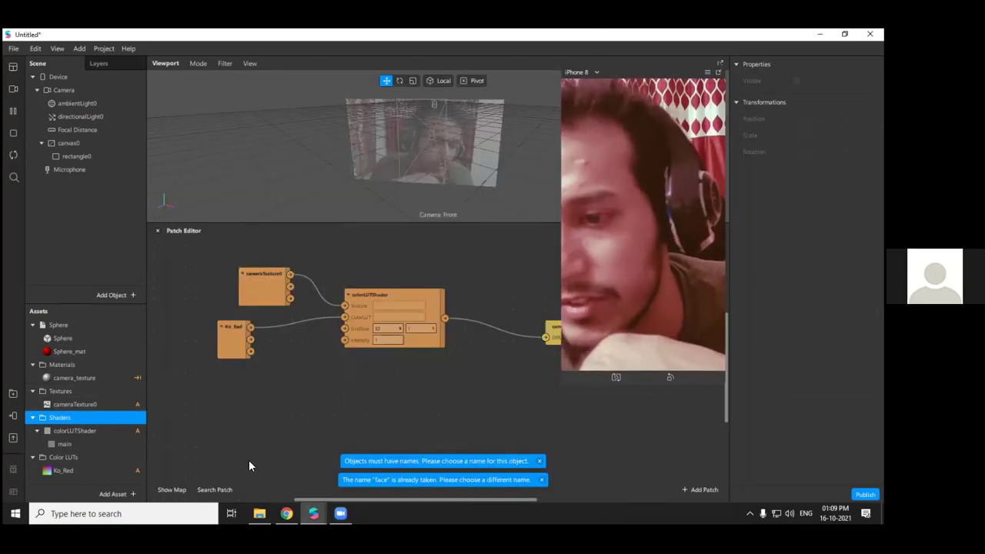
Discard the current color LUT project and create a new blank project
click(13, 48)
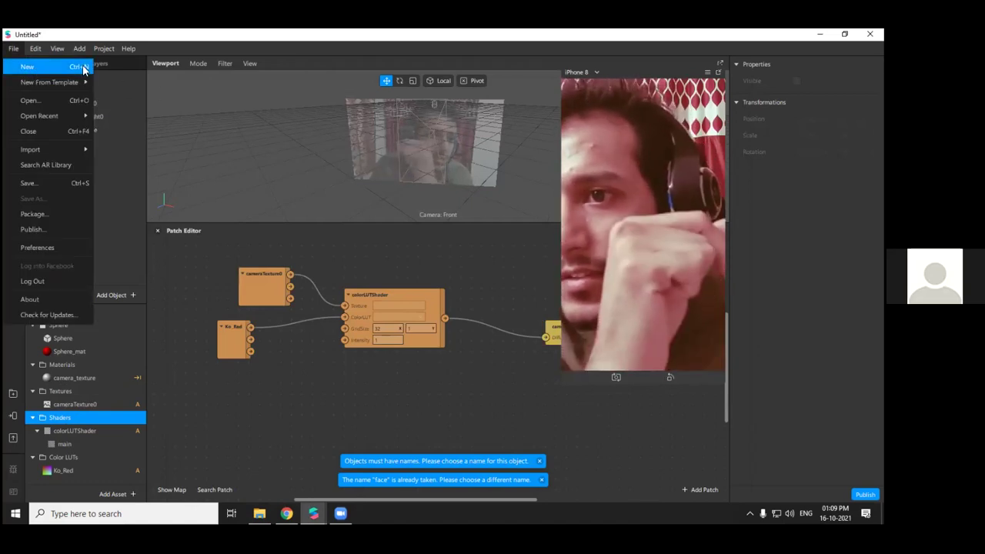
click(443, 138)
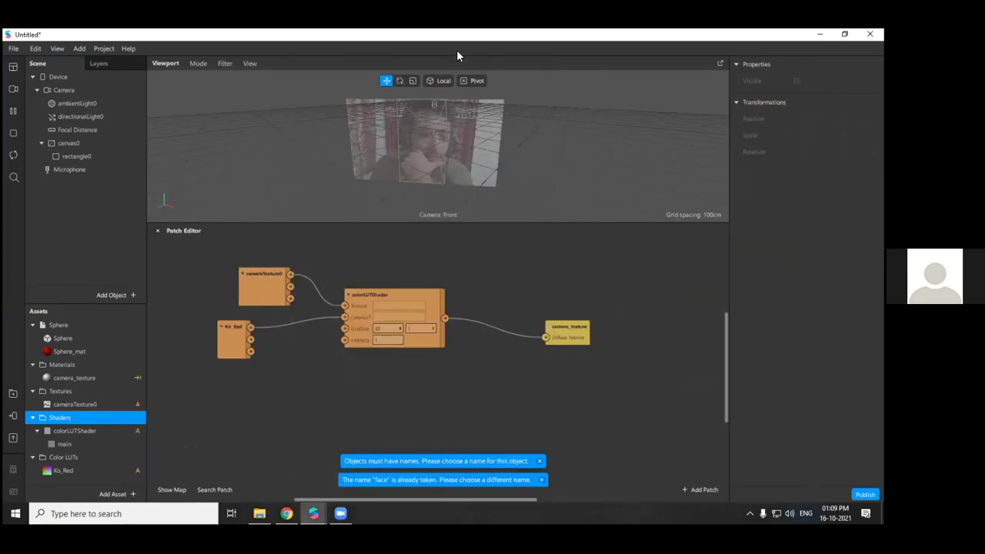
click(870, 34)
click(482, 302)
double_click(431, 68)
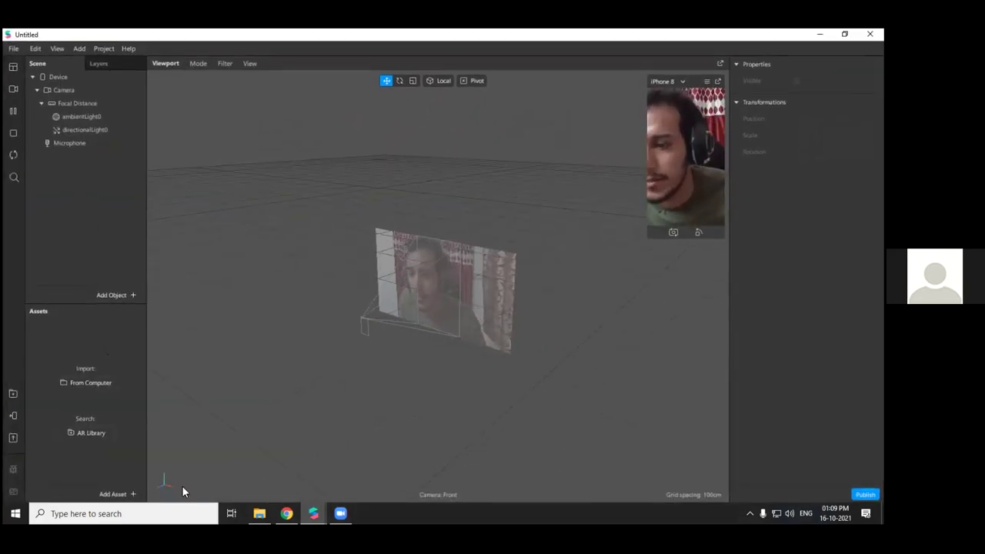
Look up the "color_lut" results in the AR Library from the new project and check the project's assets
click(313, 514)
click(375, 488)
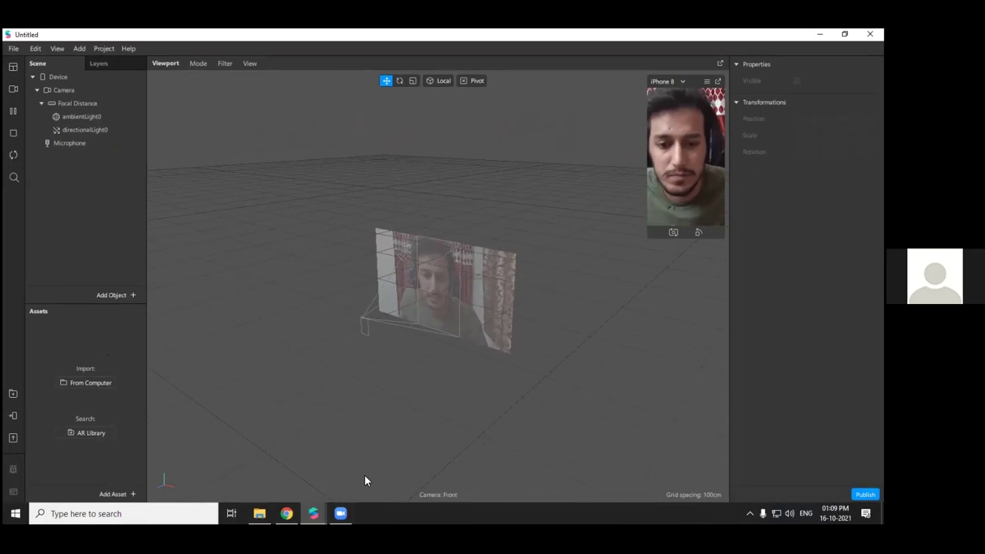
click(312, 510)
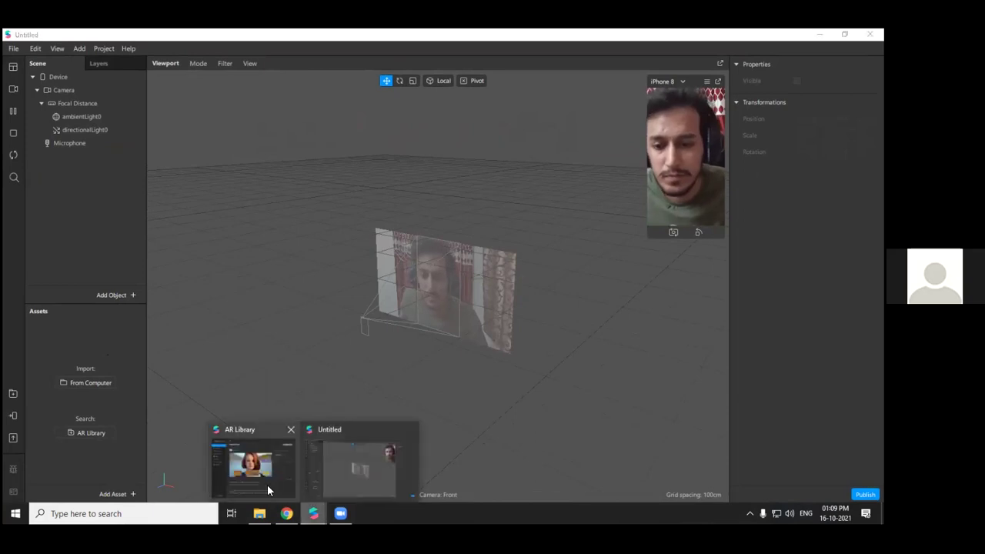
click(305, 444)
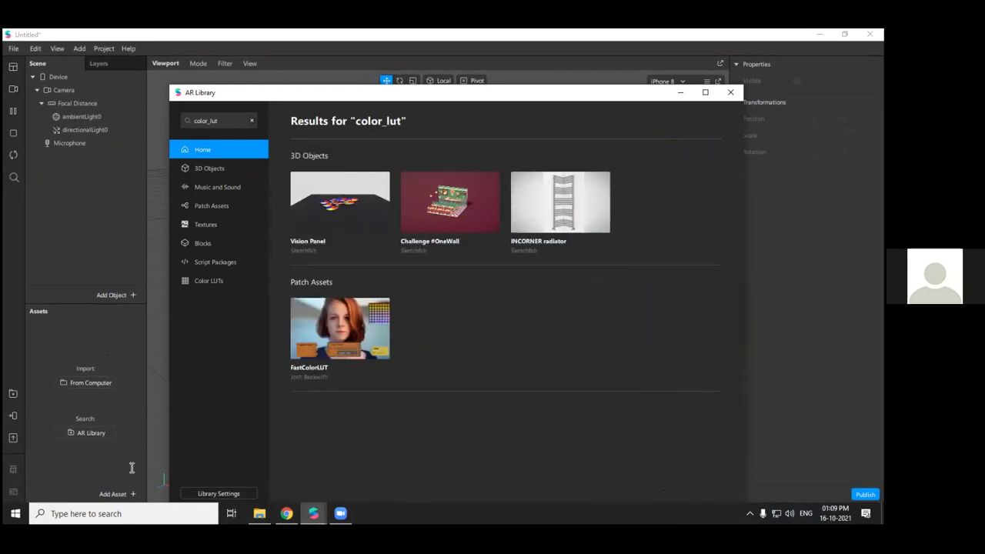
click(132, 468)
click(115, 493)
click(367, 481)
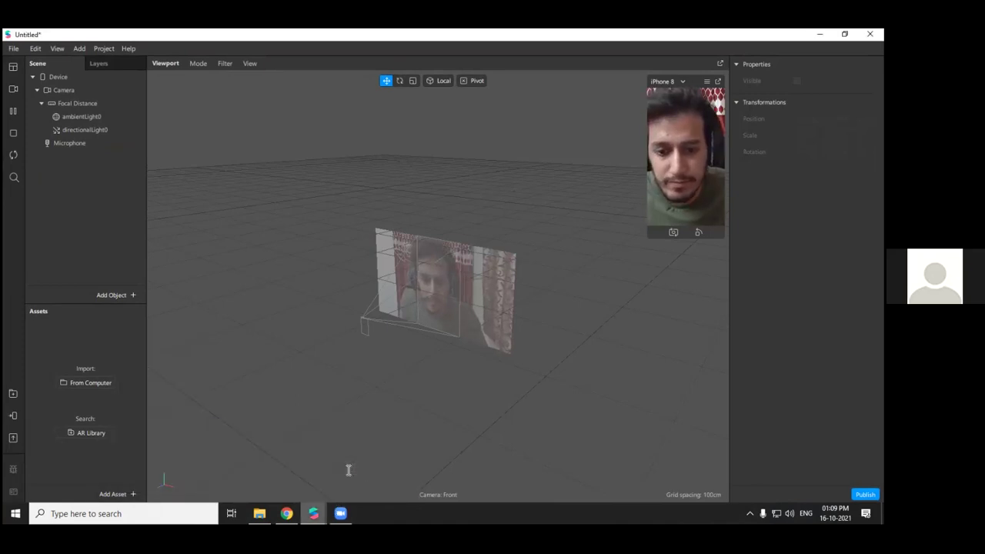
Try to bring the FastColorLUT patch from the AR Library into the new project, and close the library
click(313, 514)
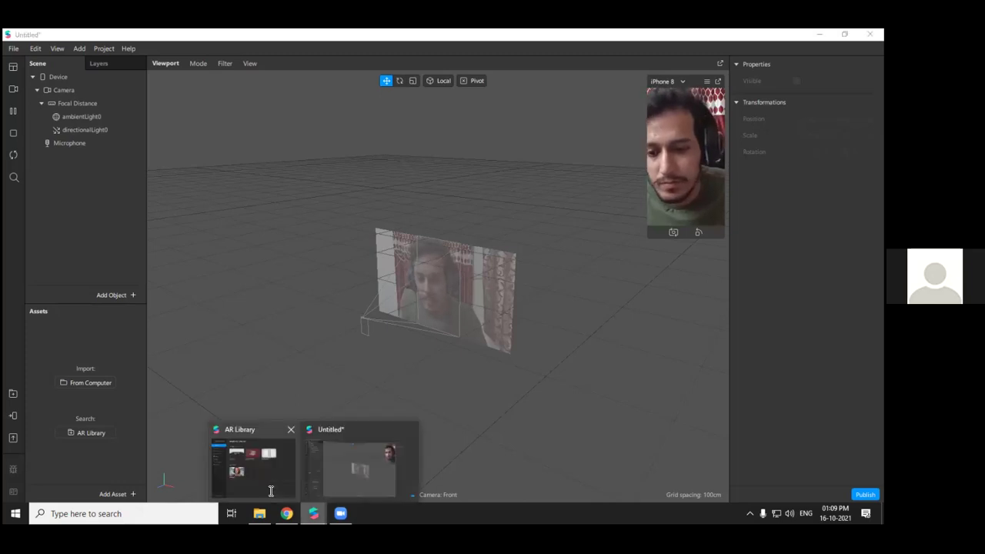
click(271, 491)
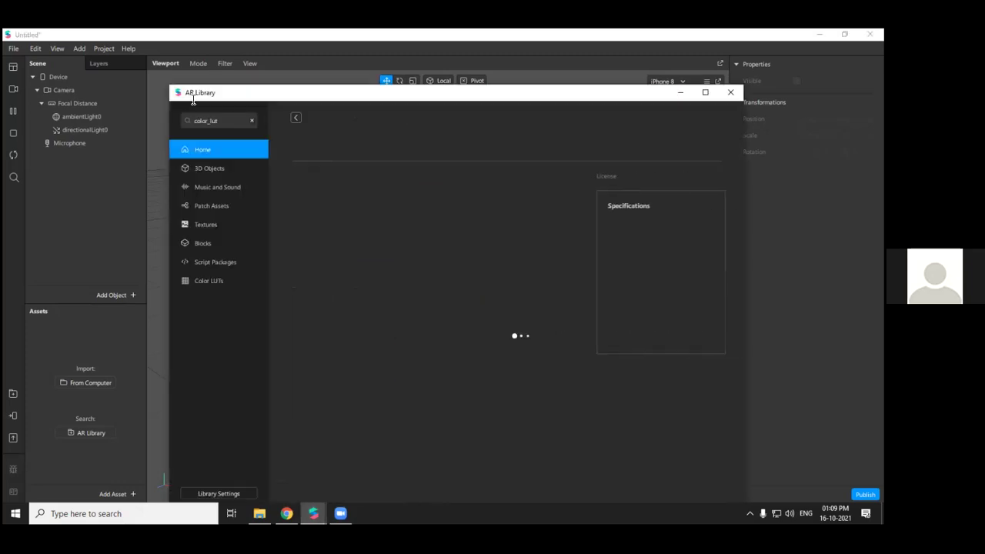
click(12, 156)
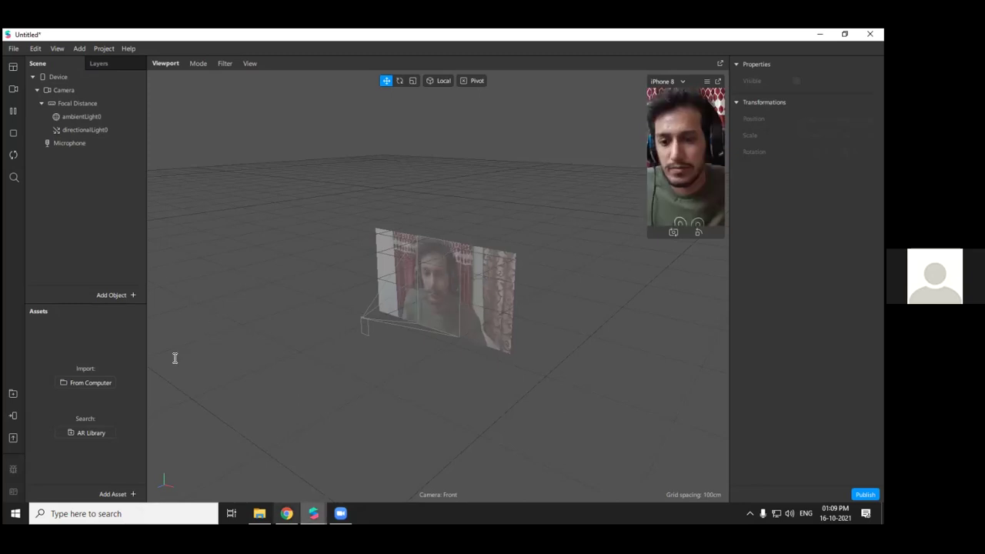
click(313, 514)
click(253, 467)
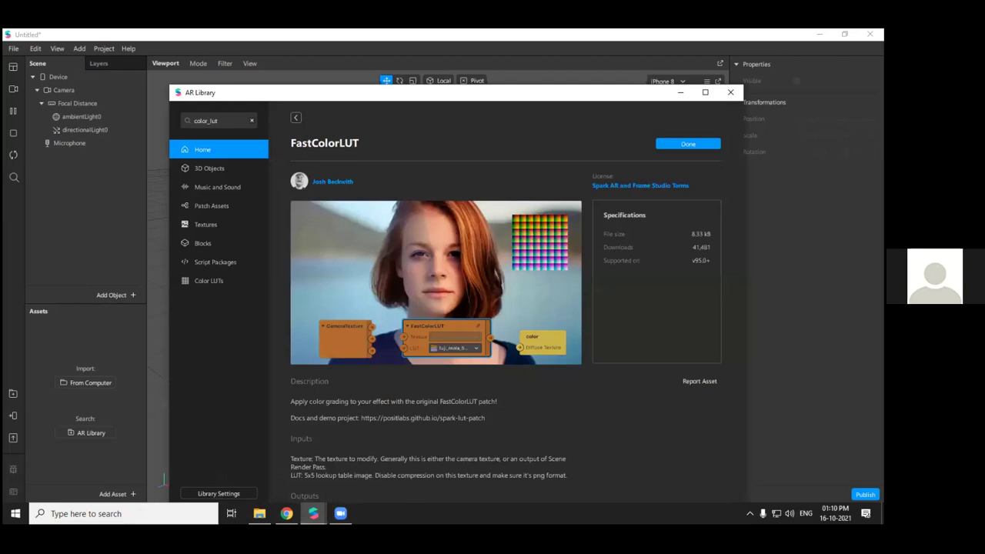
click(736, 93)
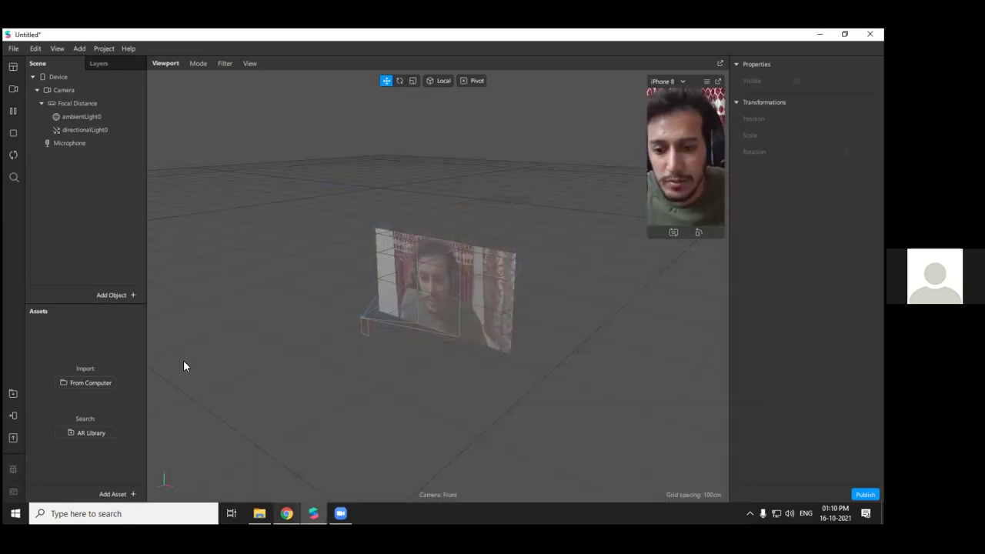
click(108, 301)
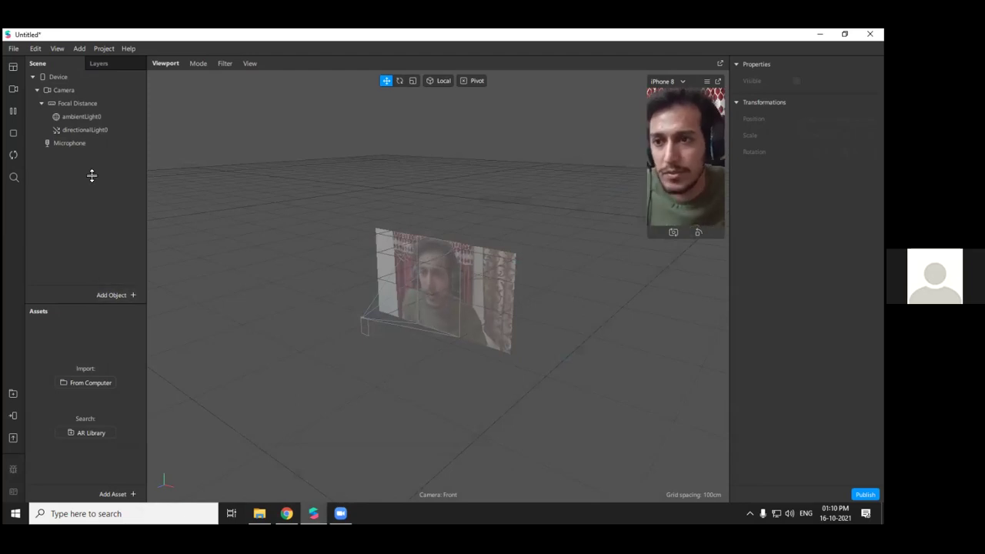
click(260, 513)
click(64, 477)
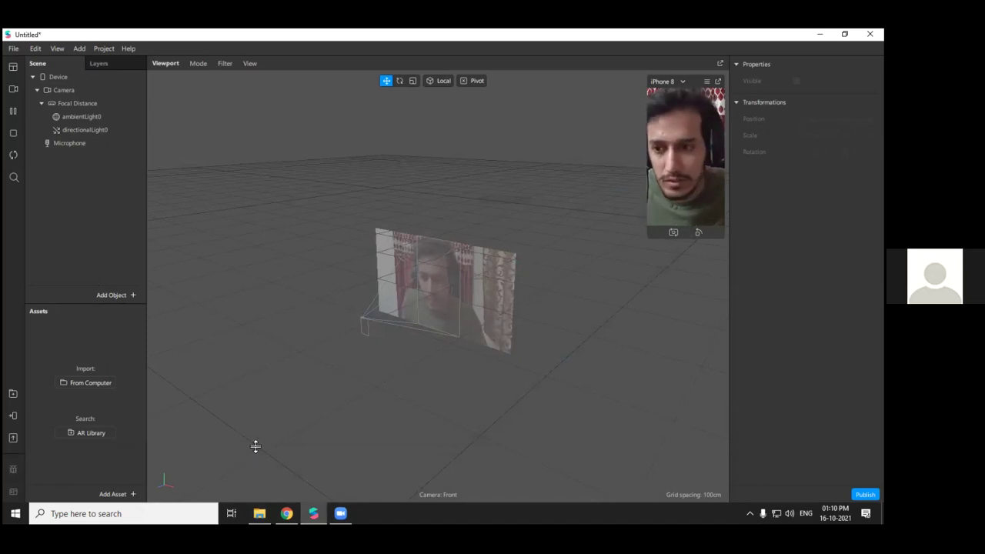
mouse_move(286, 513)
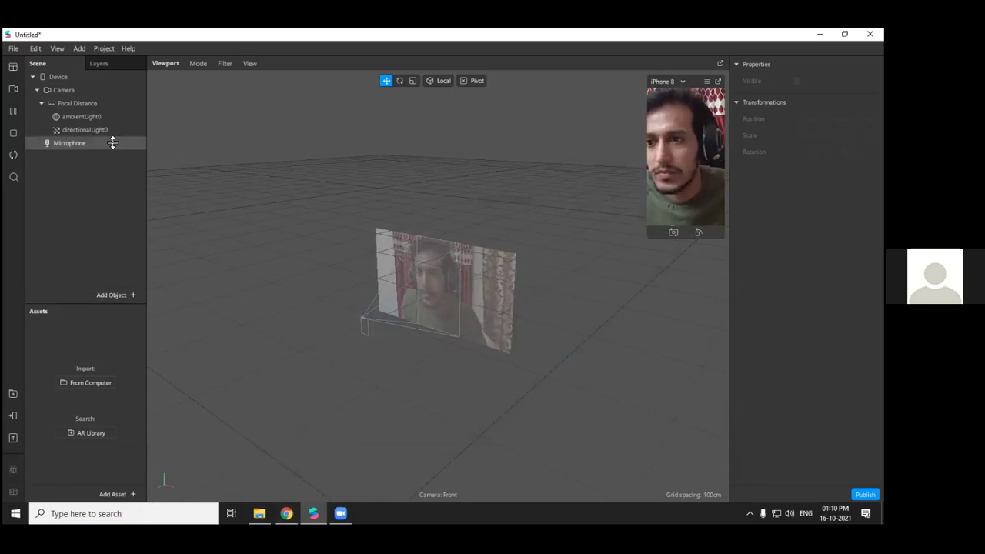
click(65, 49)
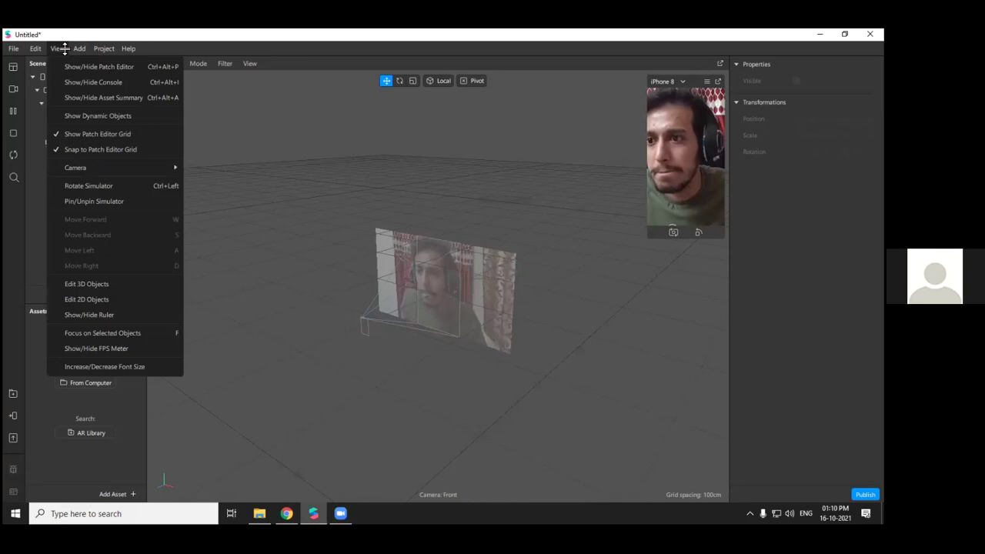
mouse_move(80, 48)
mouse_move(100, 81)
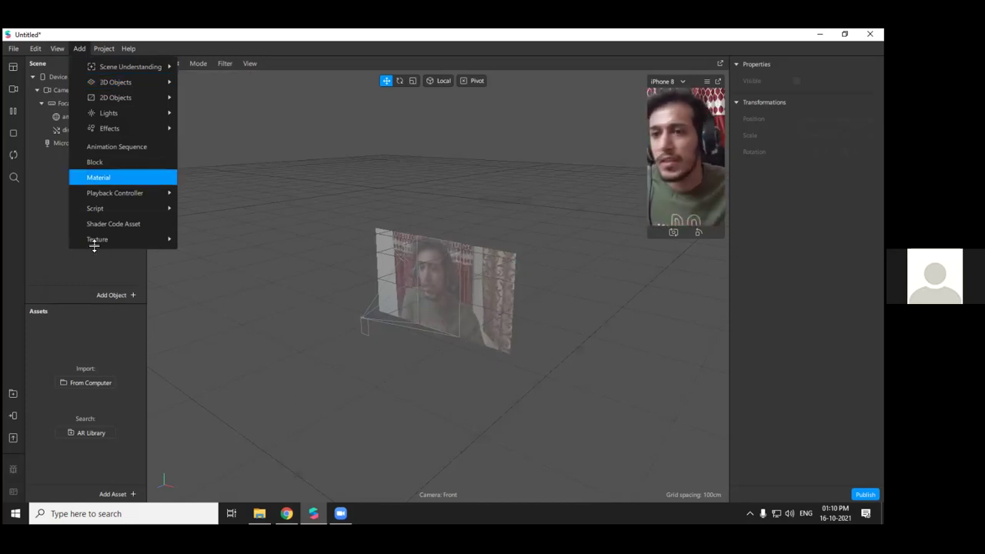
click(63, 223)
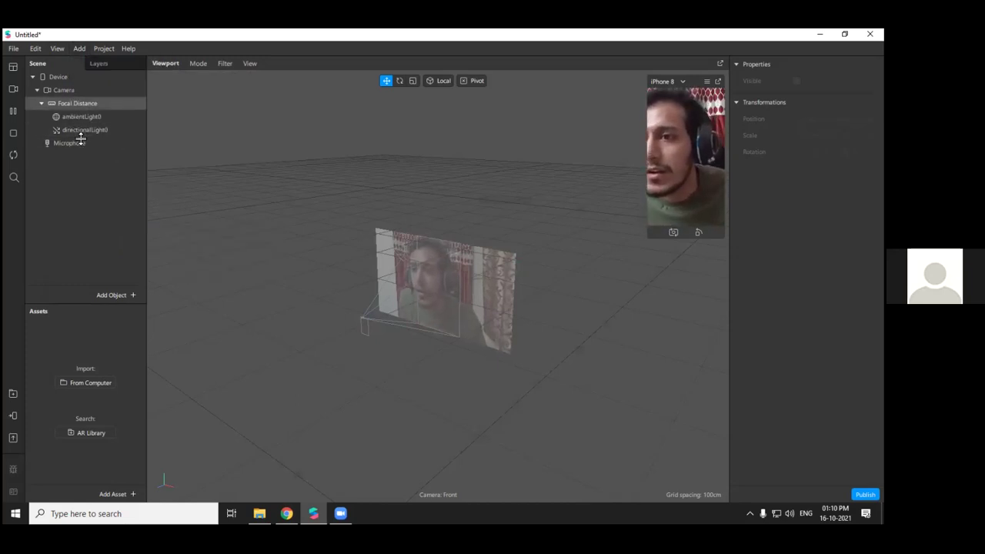
Add a null object as a child of Focal Distance in the scene
right_click(80, 103)
mouse_move(115, 112)
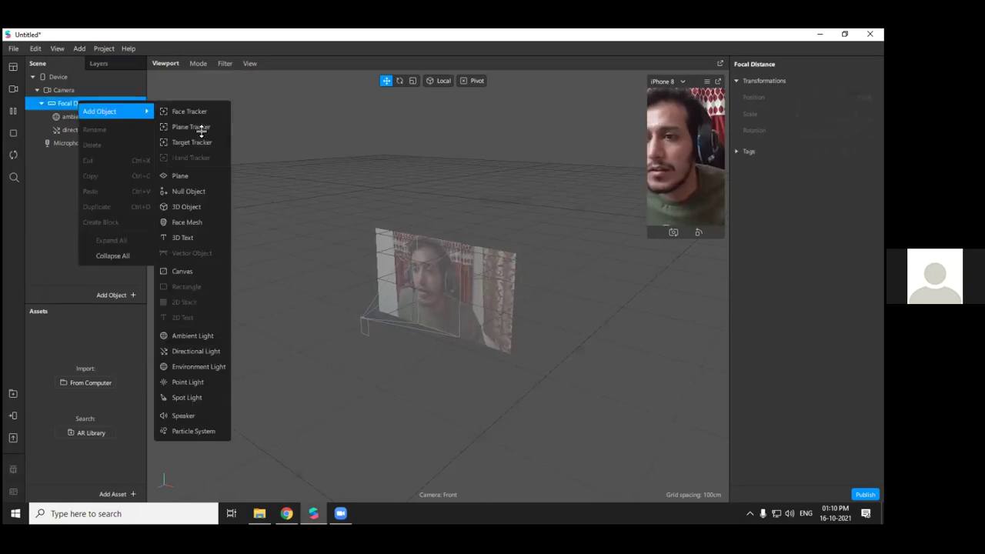
key(Down)
key(Down)
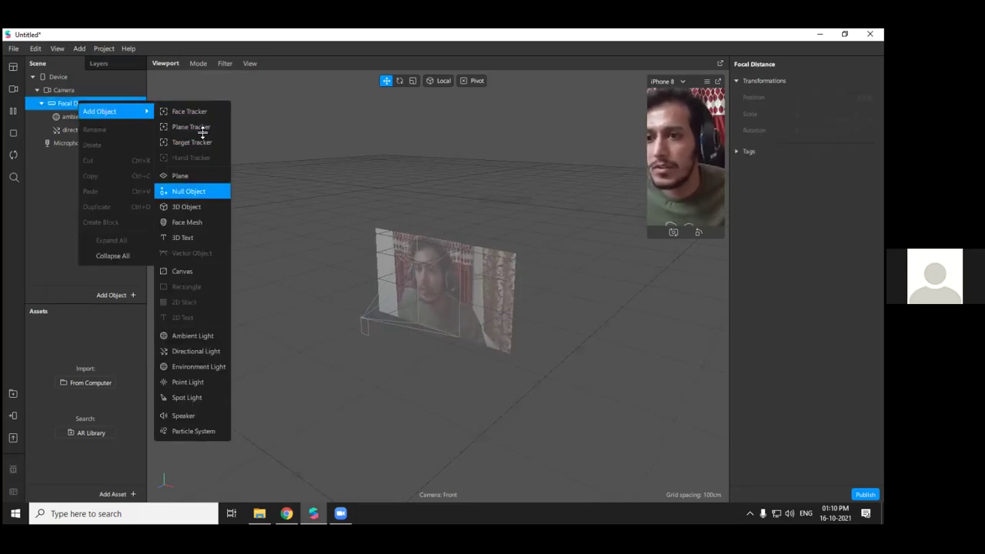
click(204, 193)
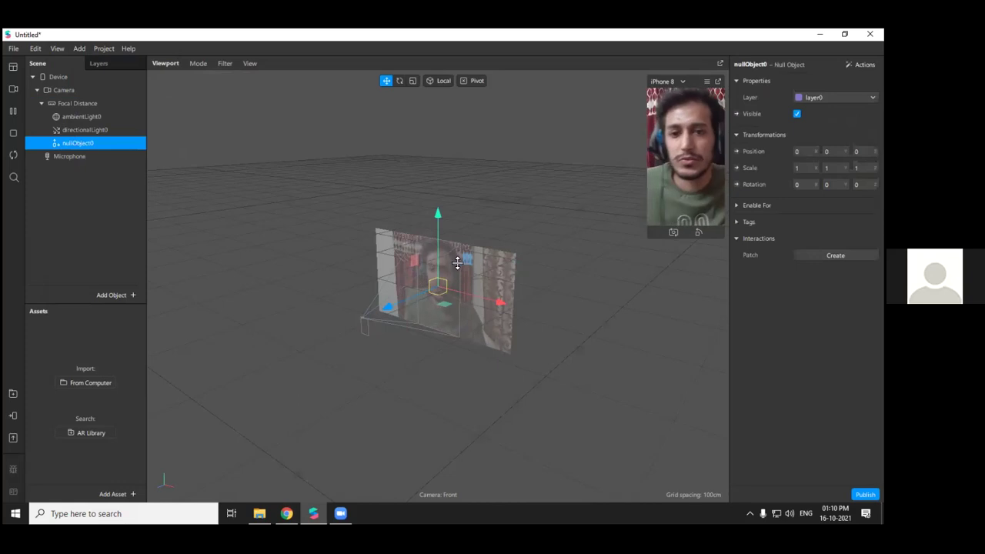
scroll(457, 264, up, 5)
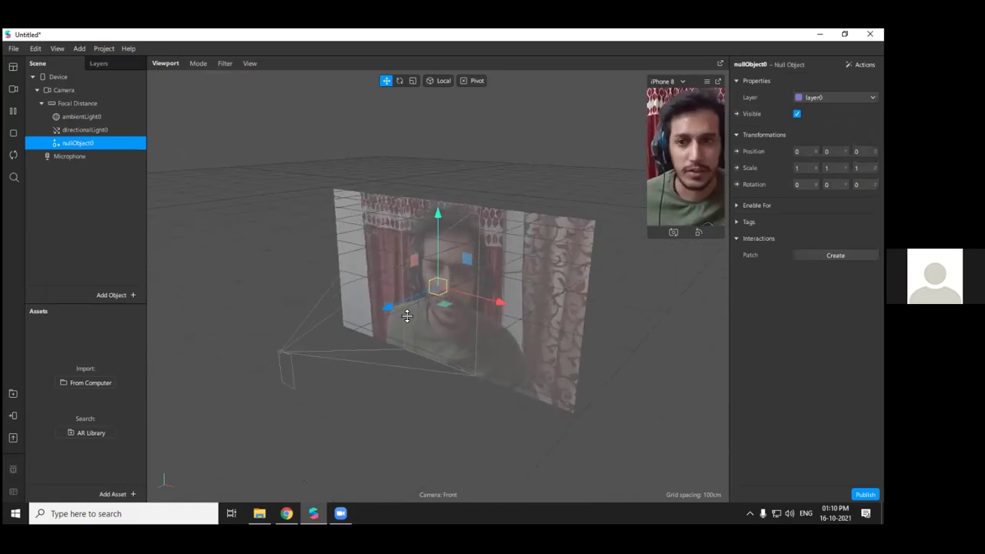
right_click(92, 141)
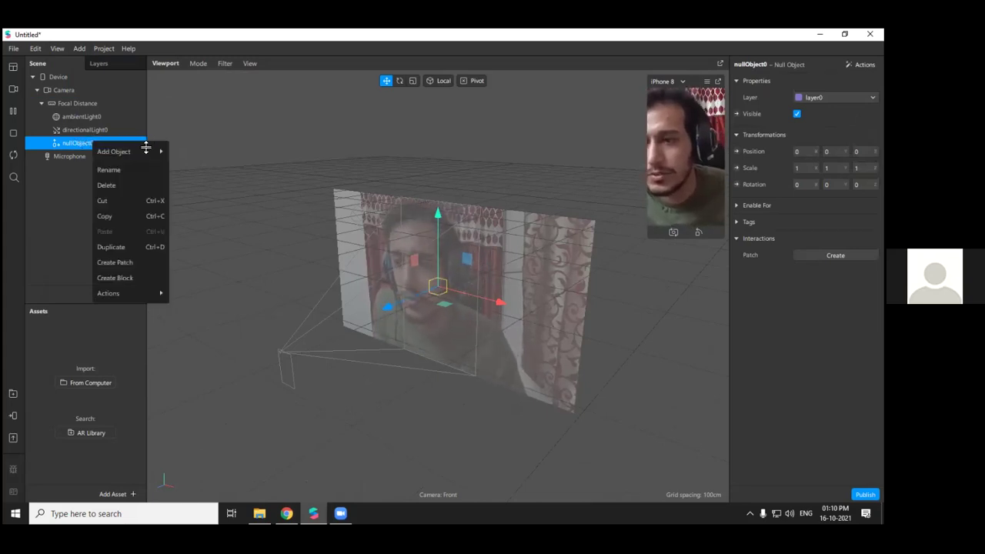
mouse_move(144, 147)
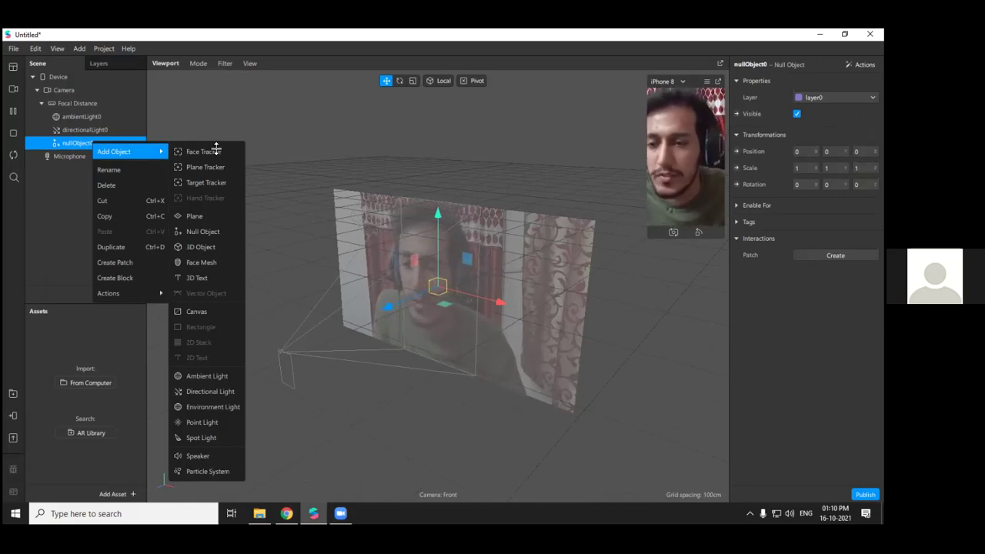
click(214, 246)
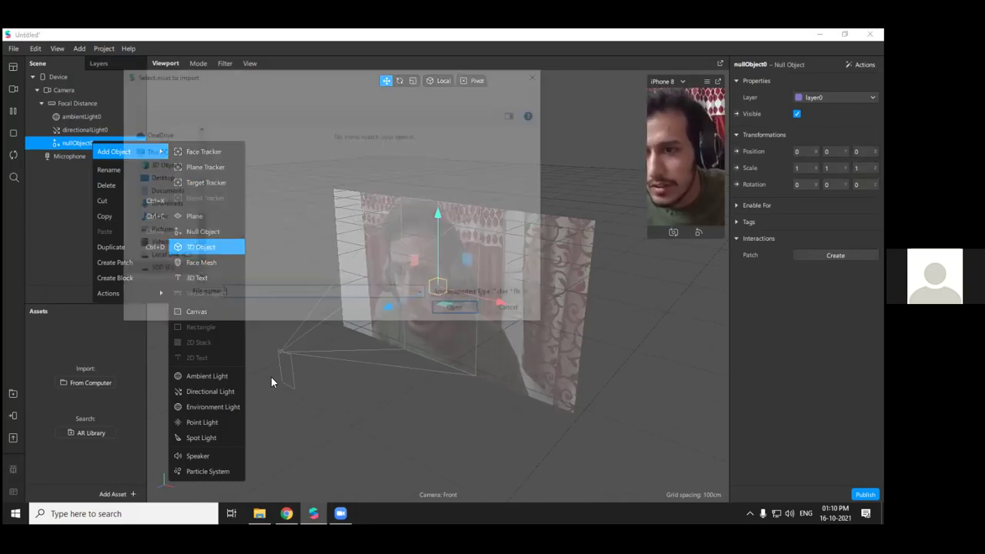
key(Escape)
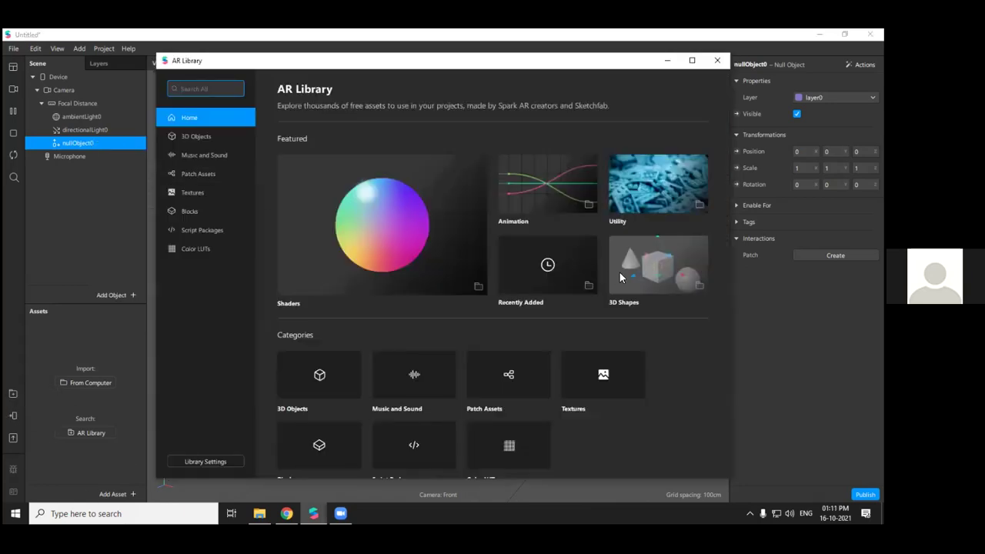
Import the Sphere Primitive from the AR Library's 3D Shapes and nest it under the null object
click(620, 273)
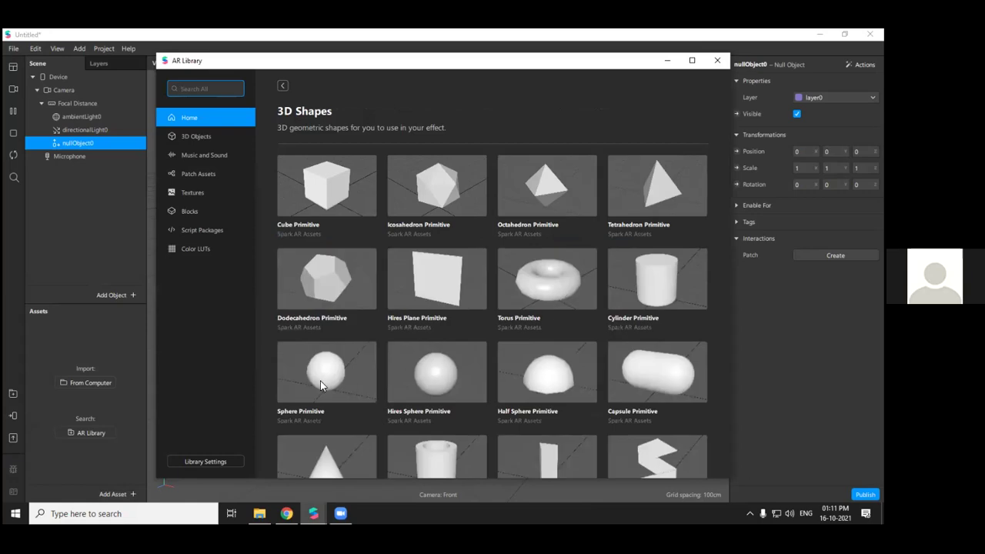
click(684, 112)
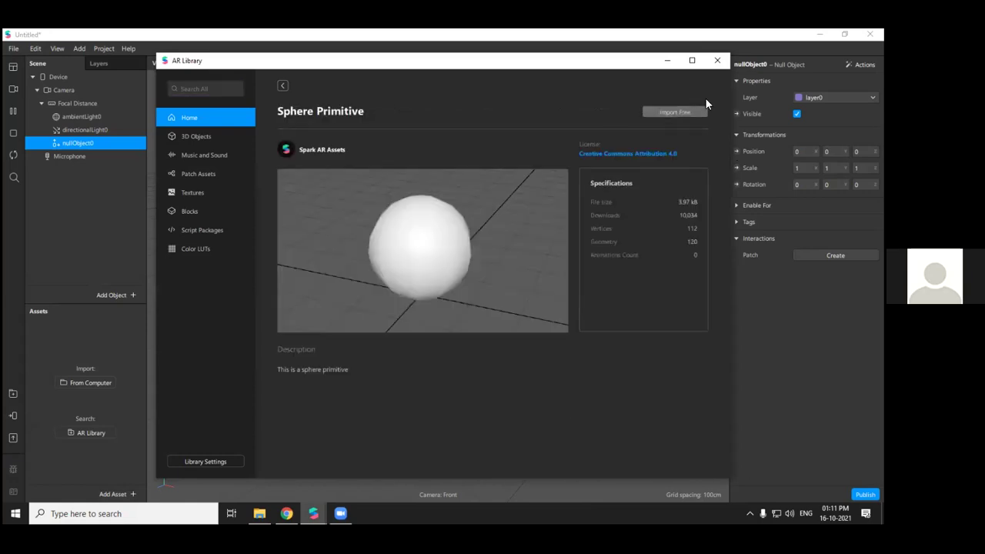
click(717, 60)
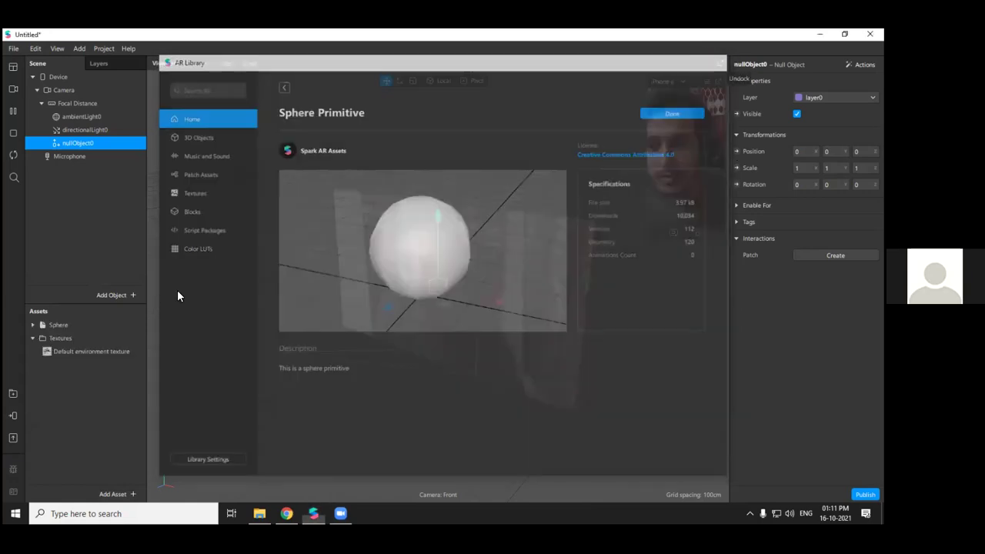
click(52, 326)
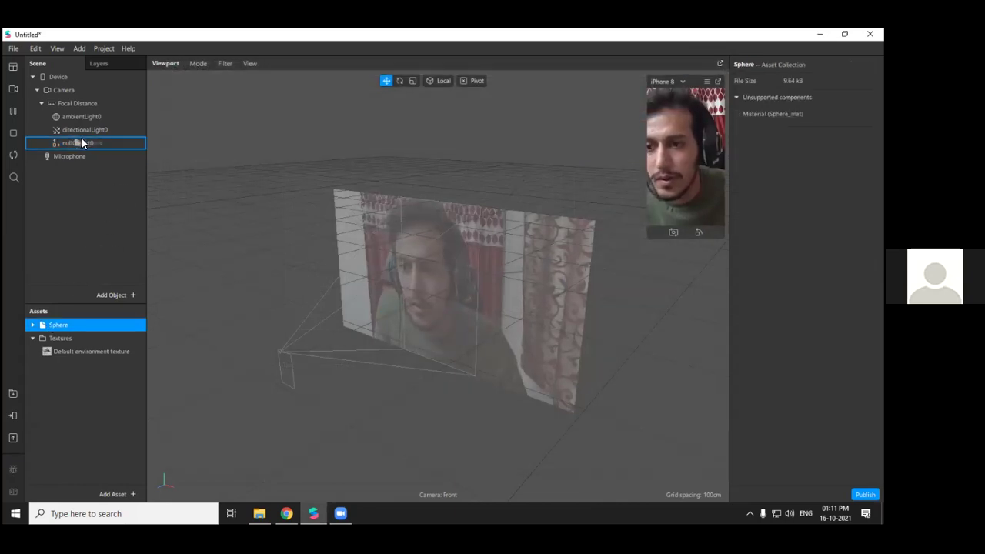
drag(81, 140, 83, 141)
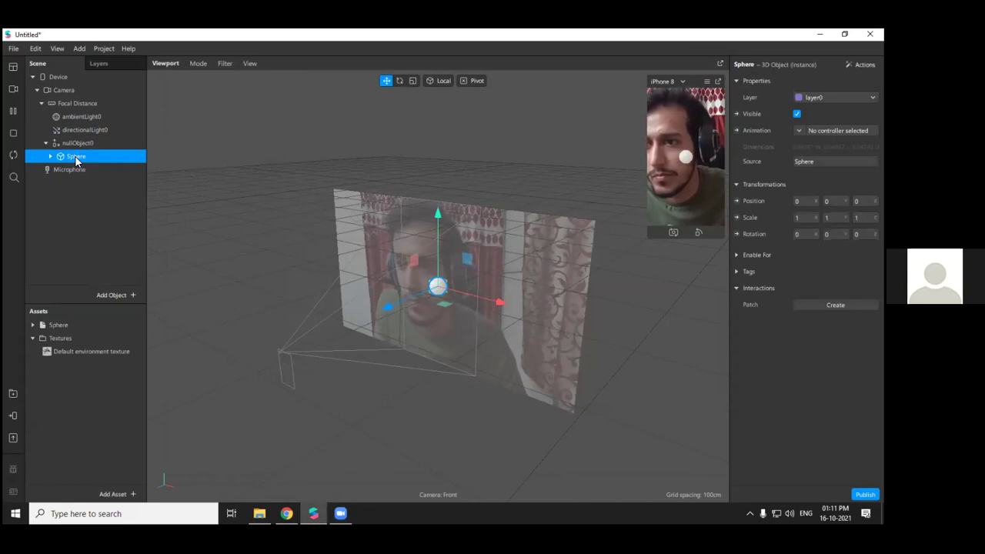
key(ctrl+d)
click(75, 171)
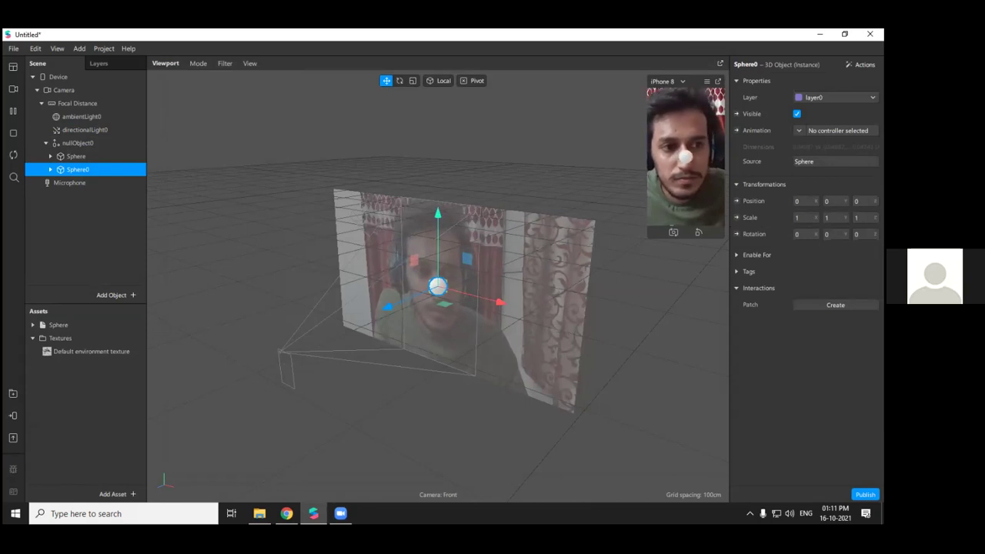
right_click(98, 173)
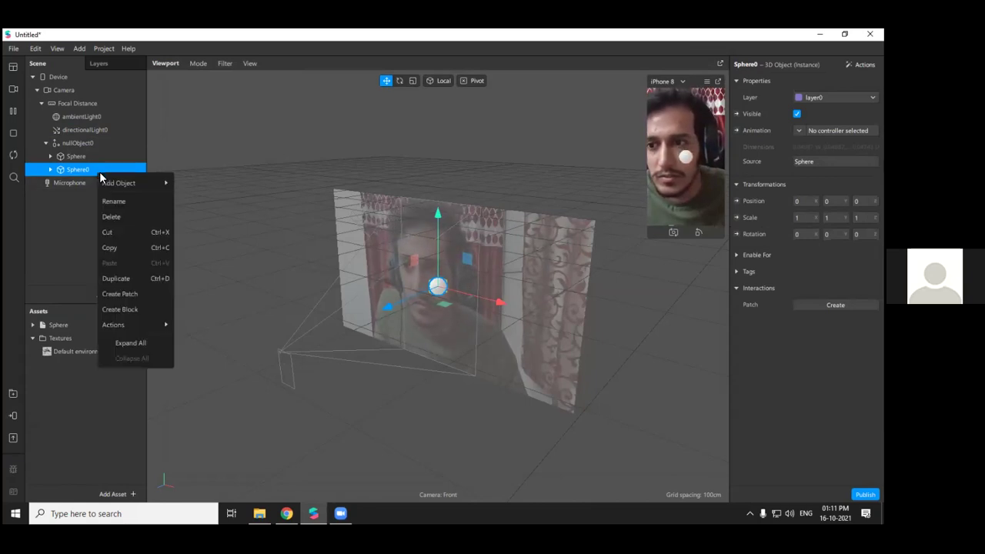
click(123, 217)
Raise the null object together with its sphere along the Y axis to about 0.009
click(78, 145)
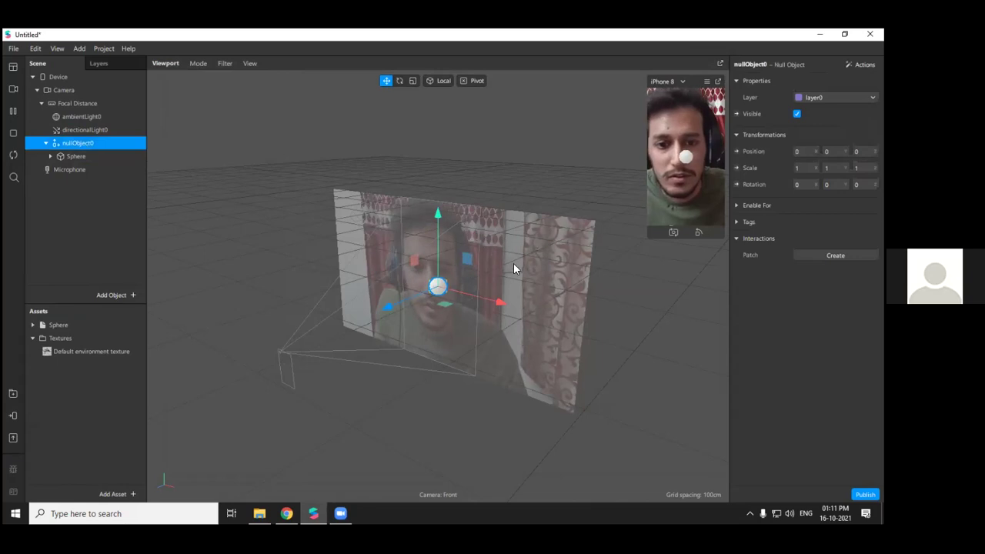
drag(437, 214, 431, 235)
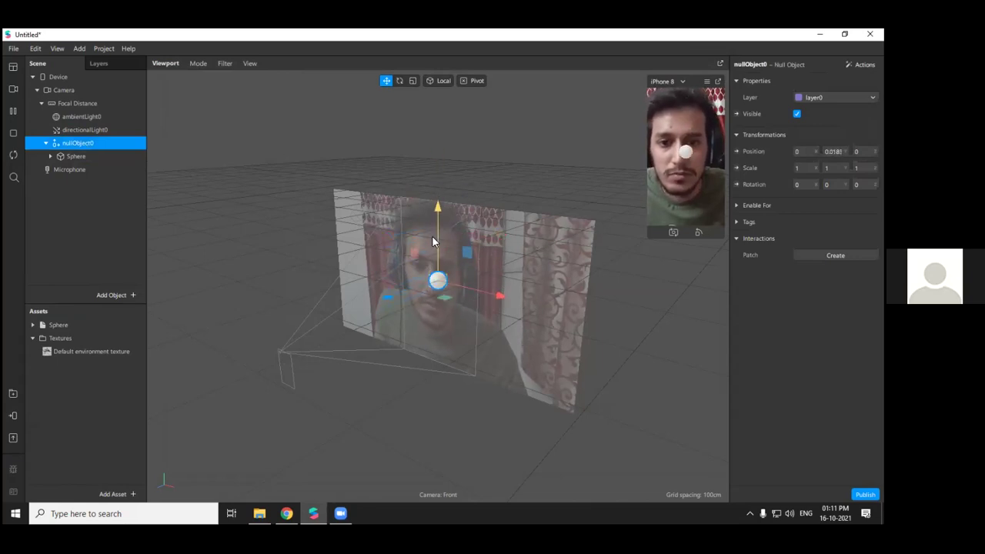
Duplicate the sphere inside the null object and set the copy's X position to 0.1
click(68, 157)
key(ctrl+d)
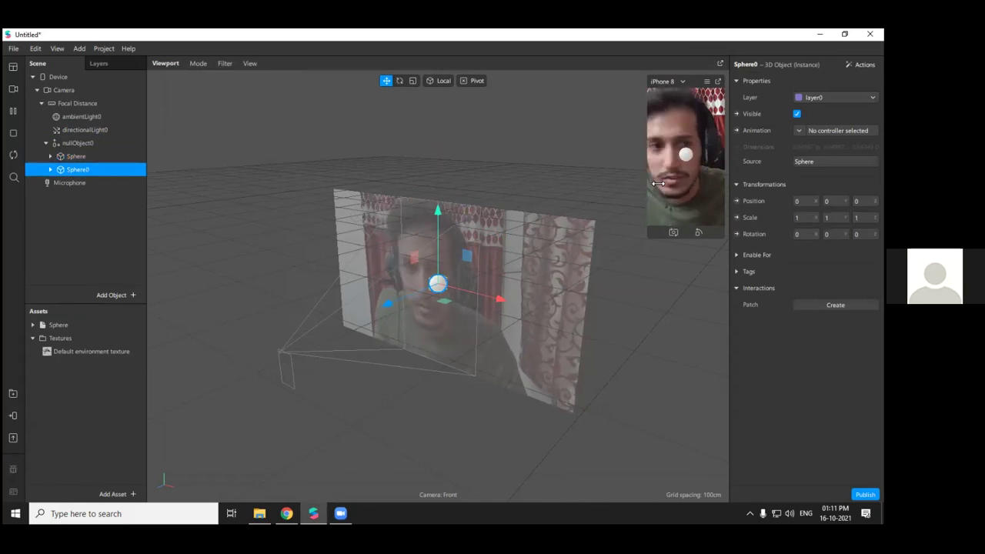
text(0.1)
key(Return)
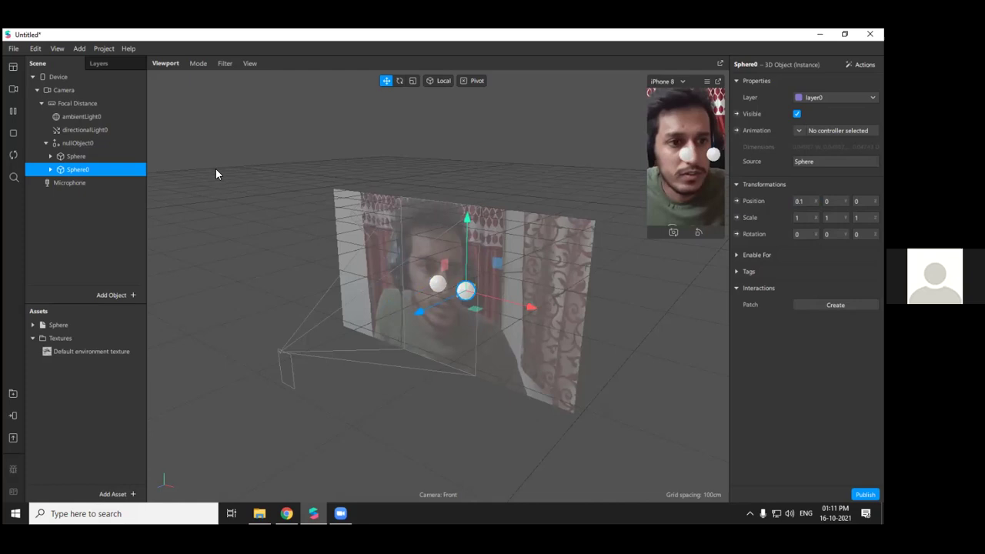
Duplicate Sphere0 to make a third sphere and set the new copy's X position to -0.1
click(76, 157)
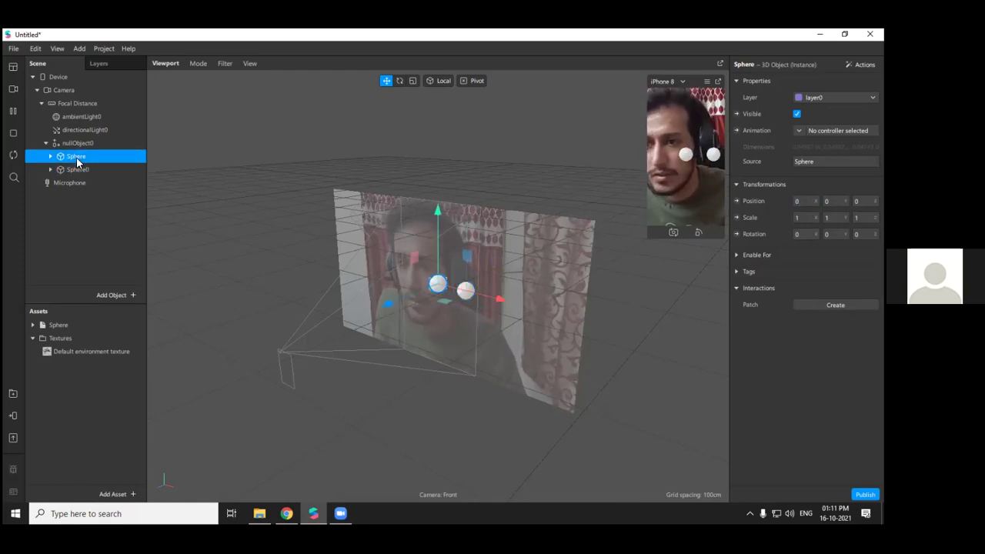
click(82, 170)
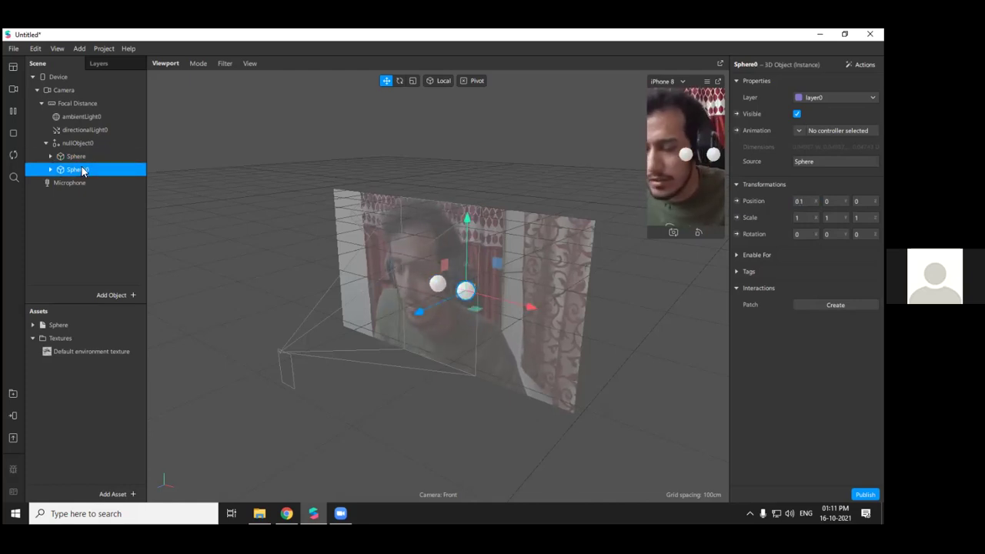
key(ctrl+d)
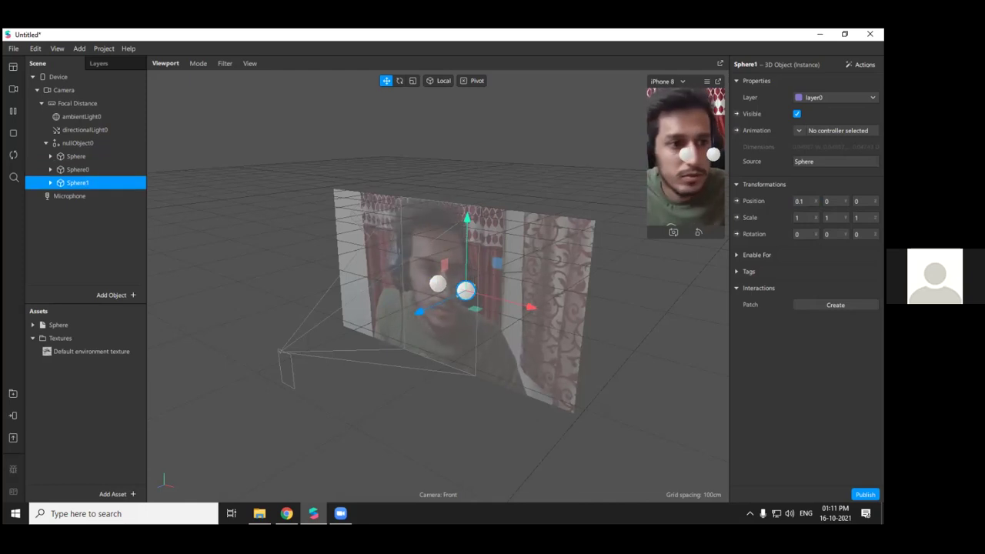
click(802, 201)
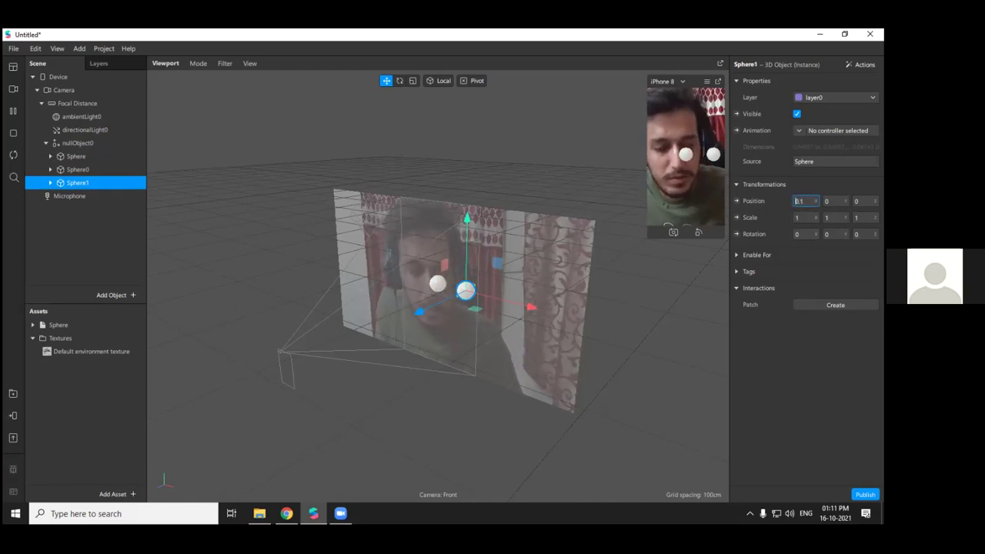
text(-0.1)
key(Return)
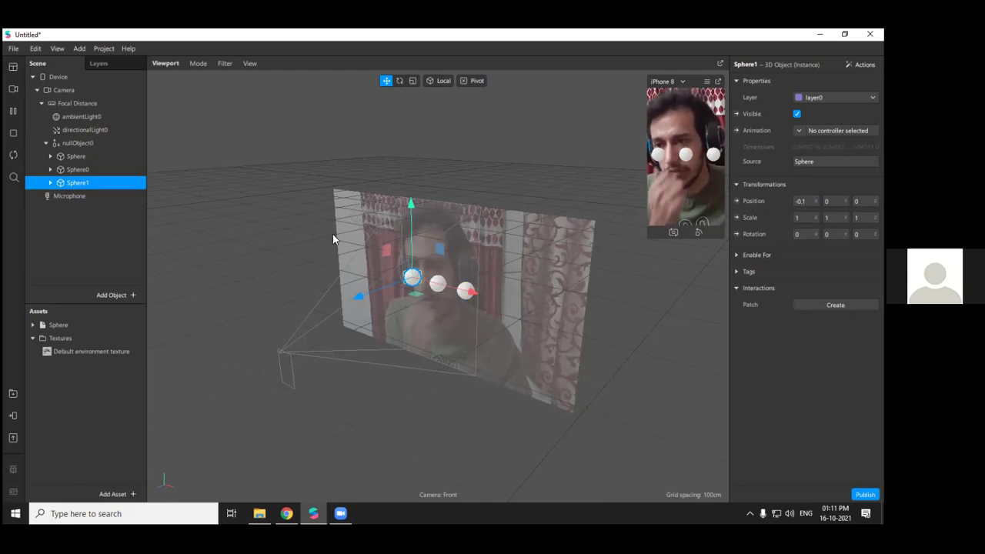
Move the null object with its three spheres up along the Y axis to about 0.035
click(81, 143)
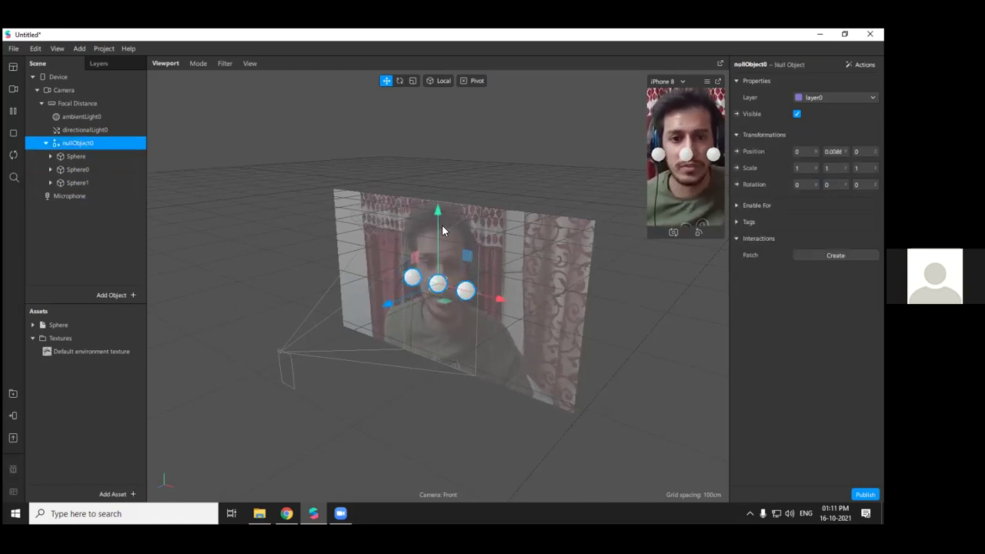
mouse_move(442, 225)
mouse_down()
mouse_move(441, 185)
mouse_move(435, 266)
mouse_move(441, 197)
mouse_move(438, 234)
mouse_move(439, 216)
mouse_up()
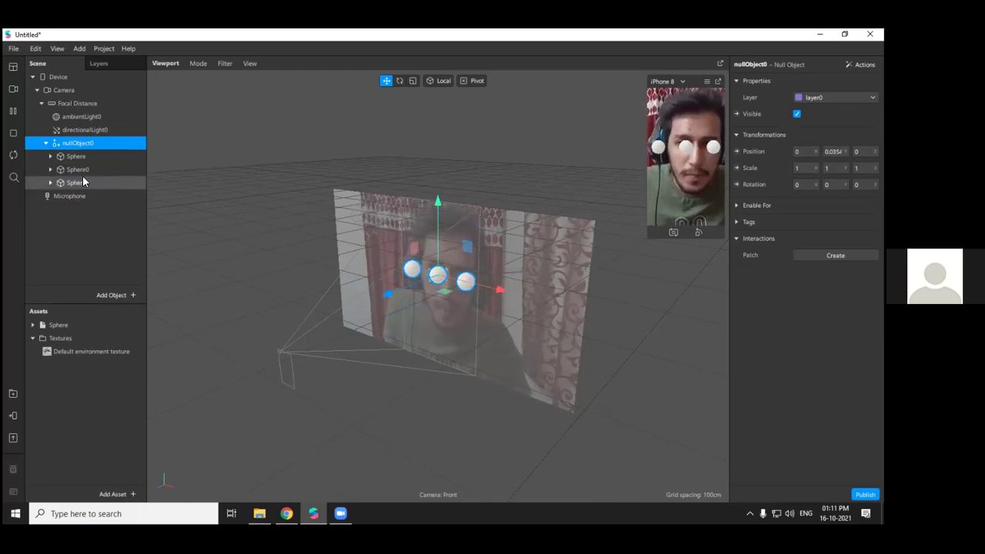
right_click(77, 142)
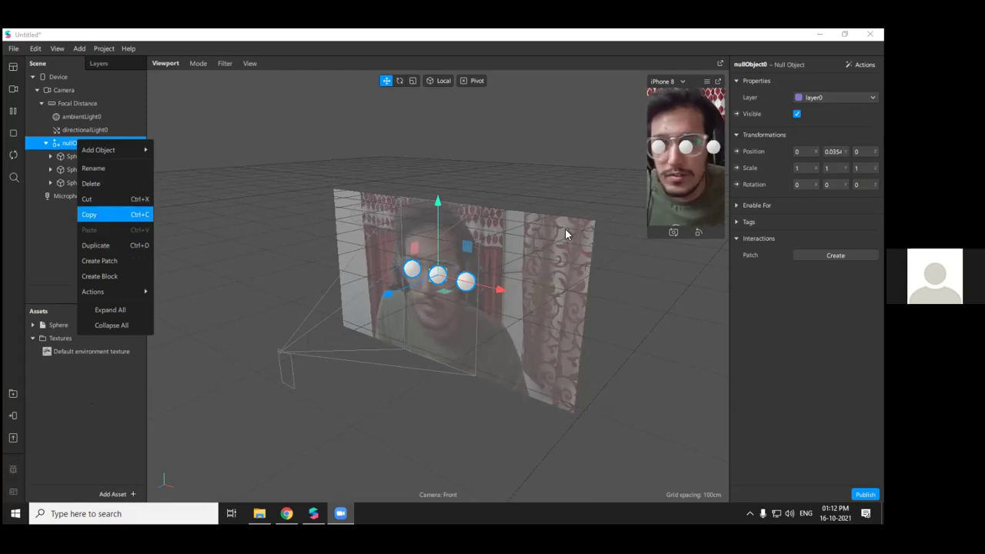
mouse_move(115, 150)
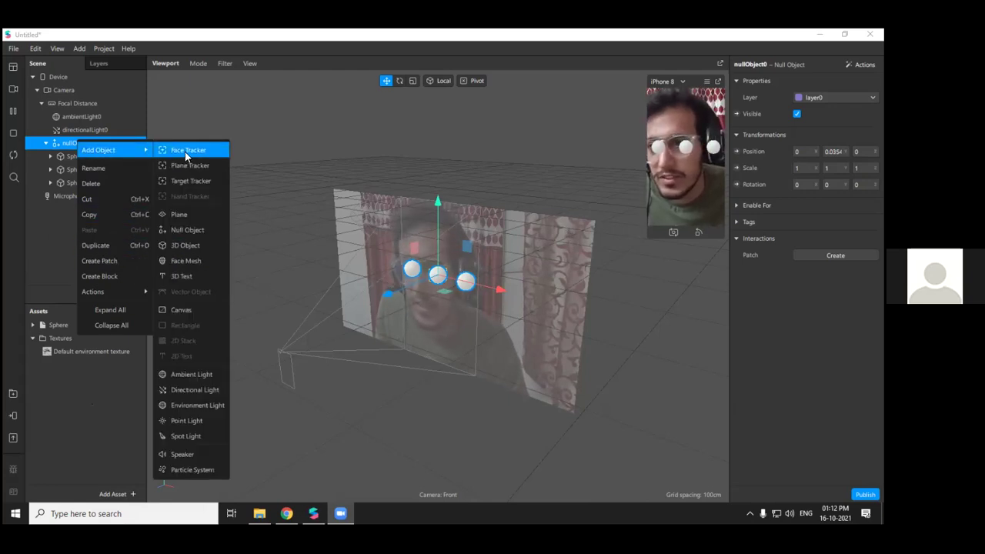
click(47, 234)
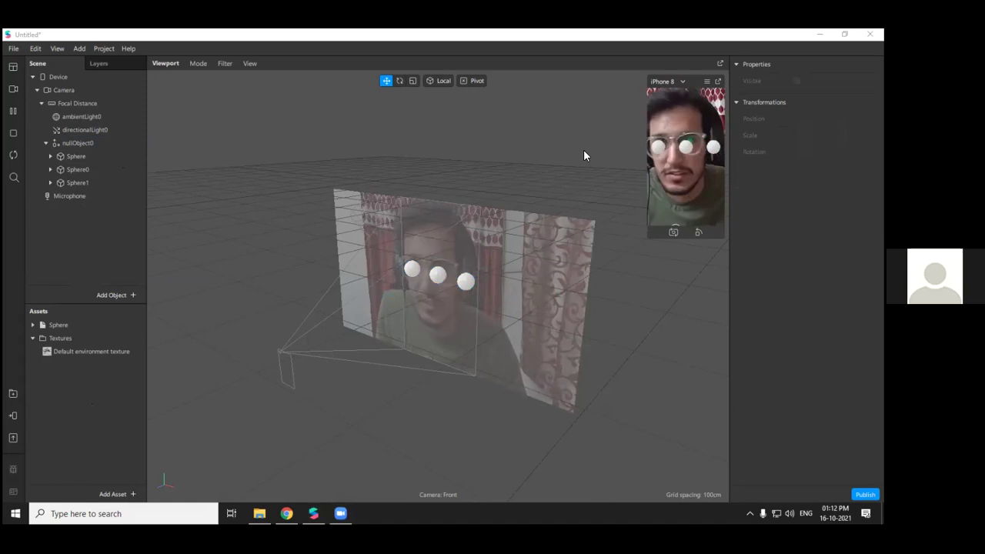
Examine how the null object groups its three child spheres by selecting the parent, all spheres together, and individual spheres
scroll(462, 226, down, 5)
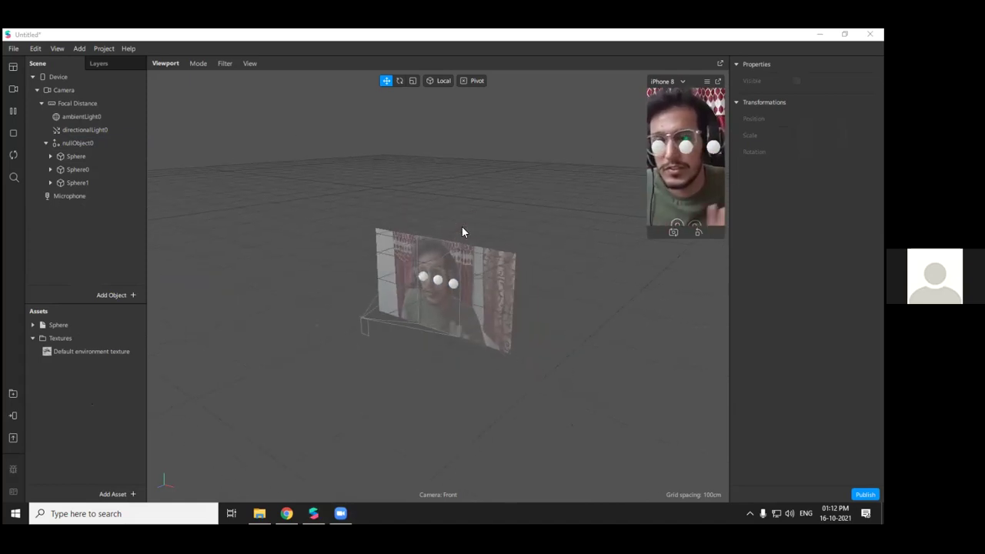
click(70, 143)
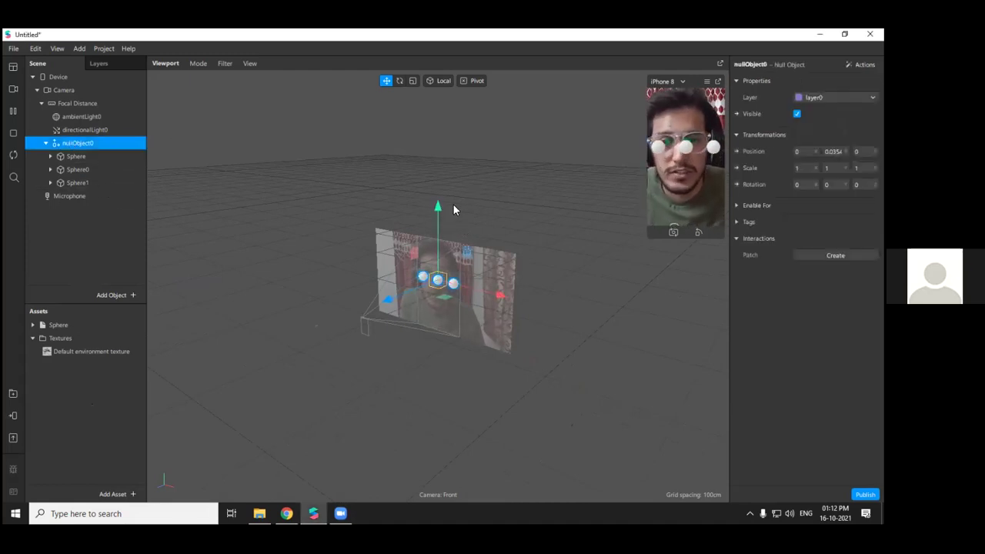
click(81, 157)
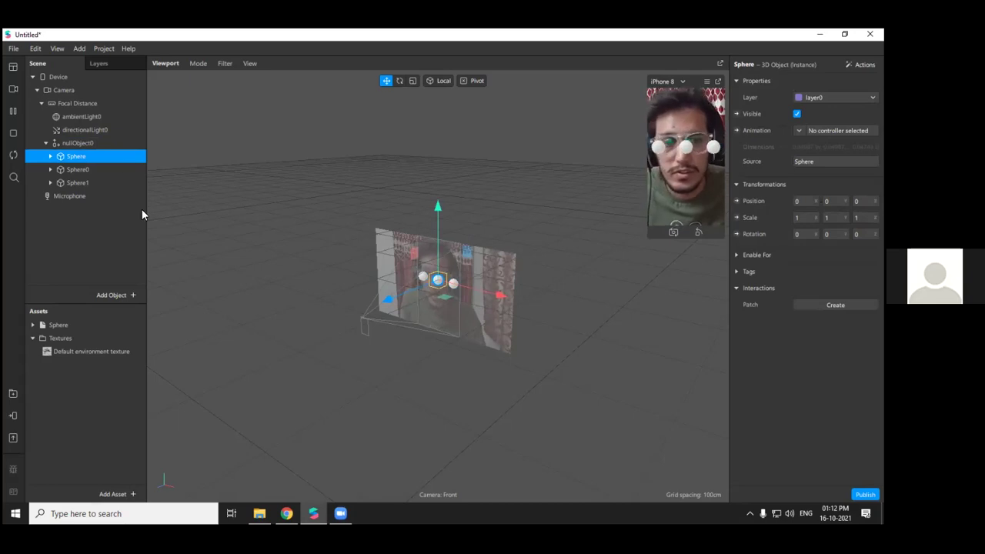
ctrl+click(99, 169)
ctrl+click(92, 183)
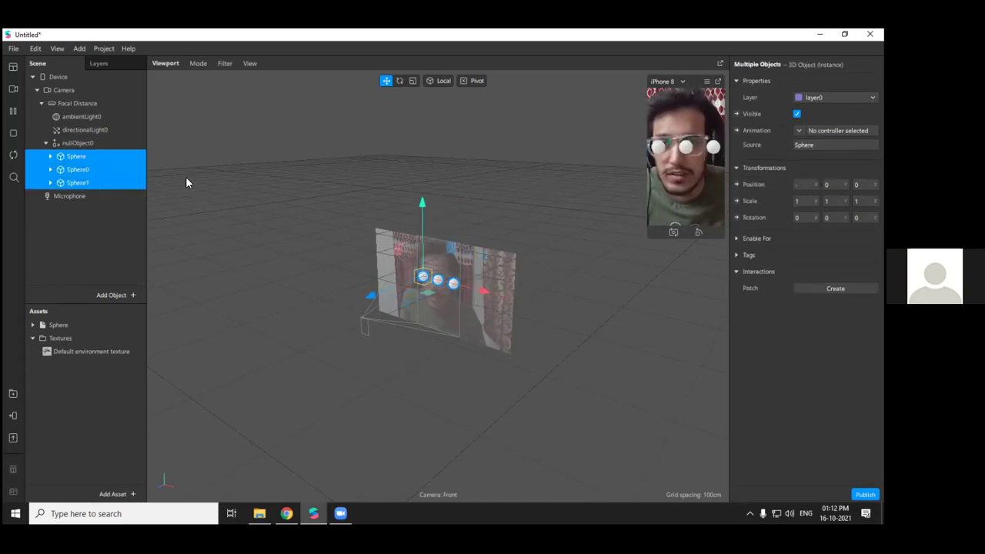
click(84, 155)
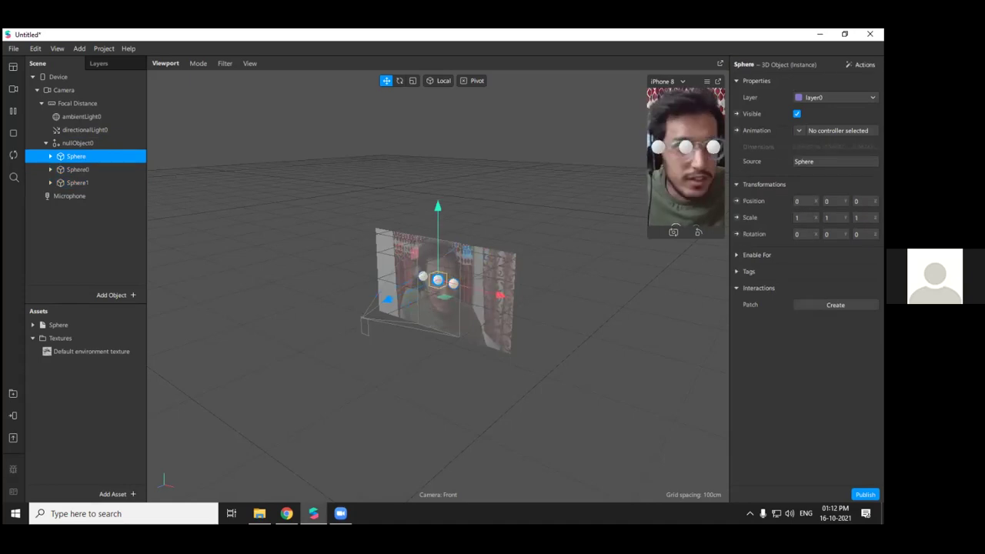
click(81, 169)
click(80, 183)
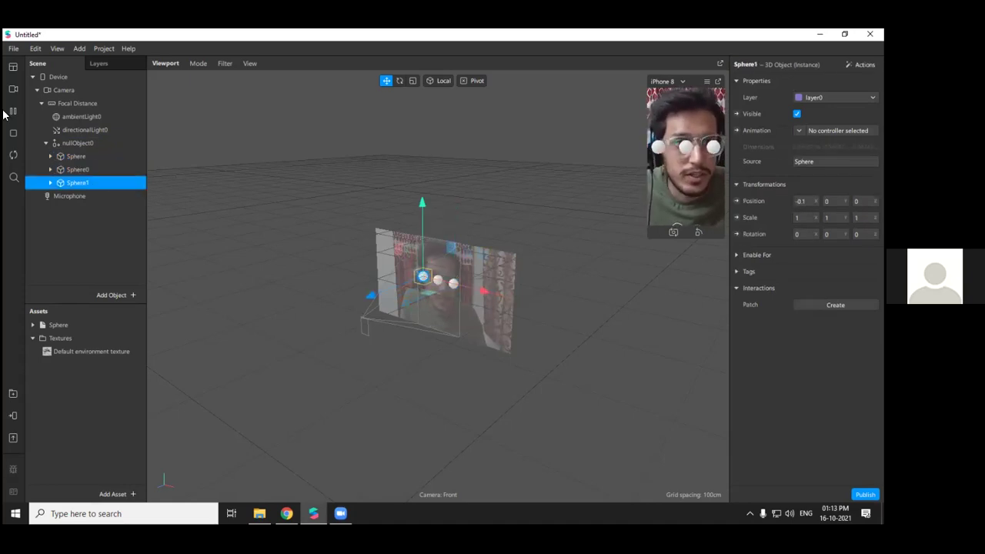
Set the null object's Y position to 0.02
click(80, 143)
click(801, 152)
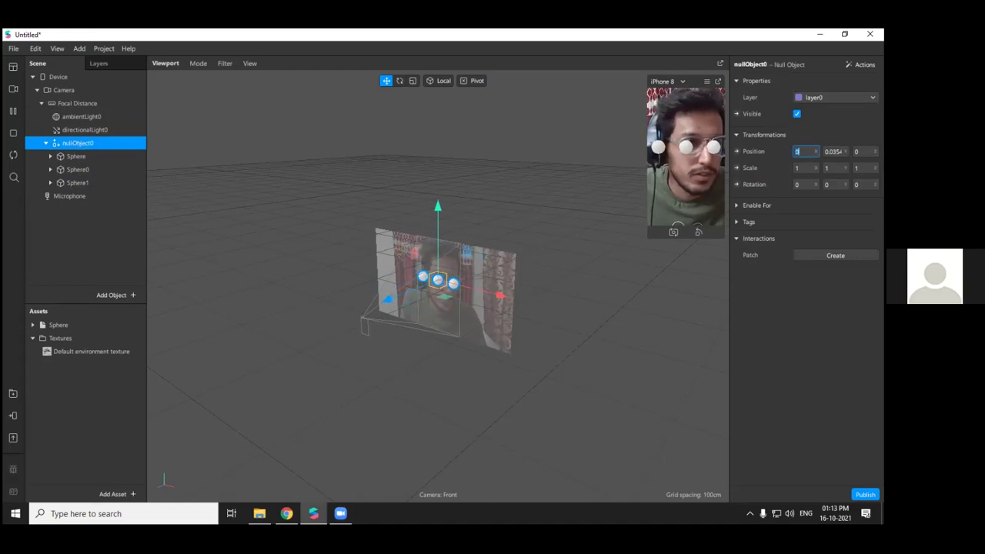
click(832, 152)
text(0.0,)
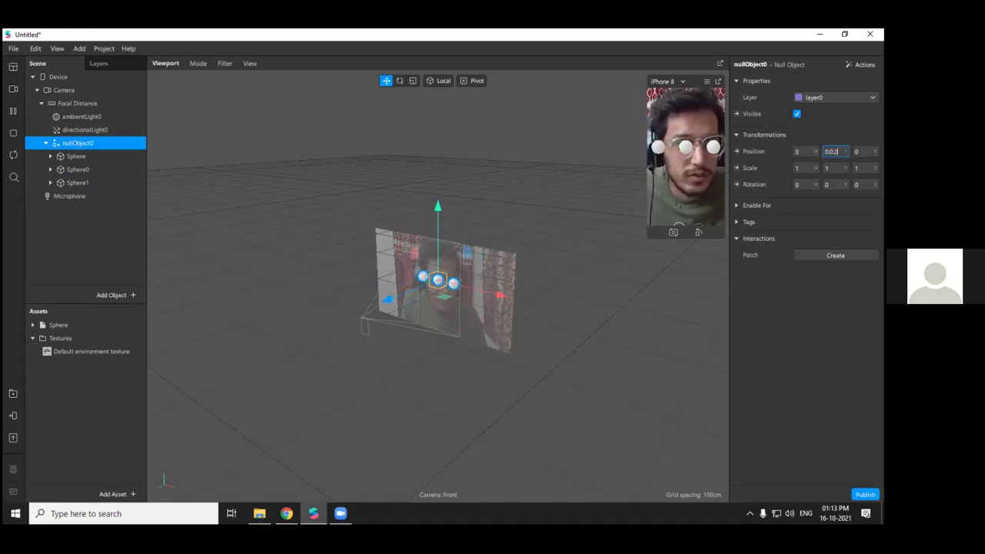
key(BackSpace)
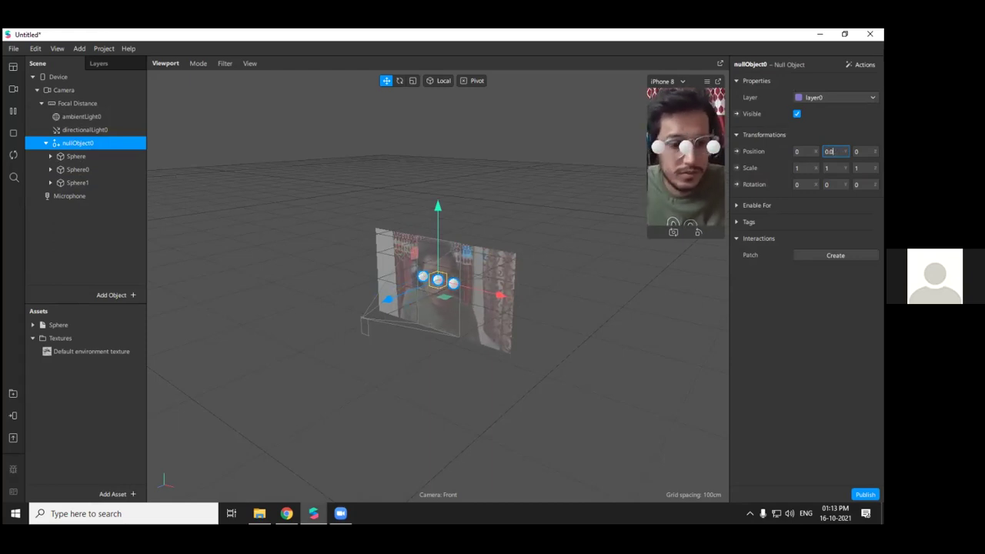
text(2)
key(Return)
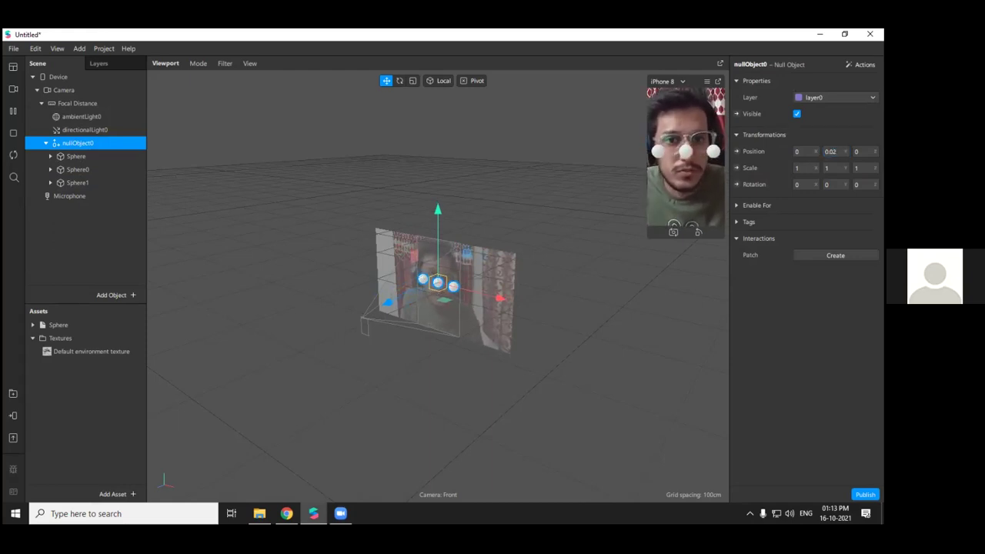
Lower the null object along the Y axis to about -0.016 and its middle sphere to about -0.015
mouse_move(437, 238)
mouse_down()
mouse_move(443, 206)
mouse_move(443, 244)
mouse_up()
click(90, 156)
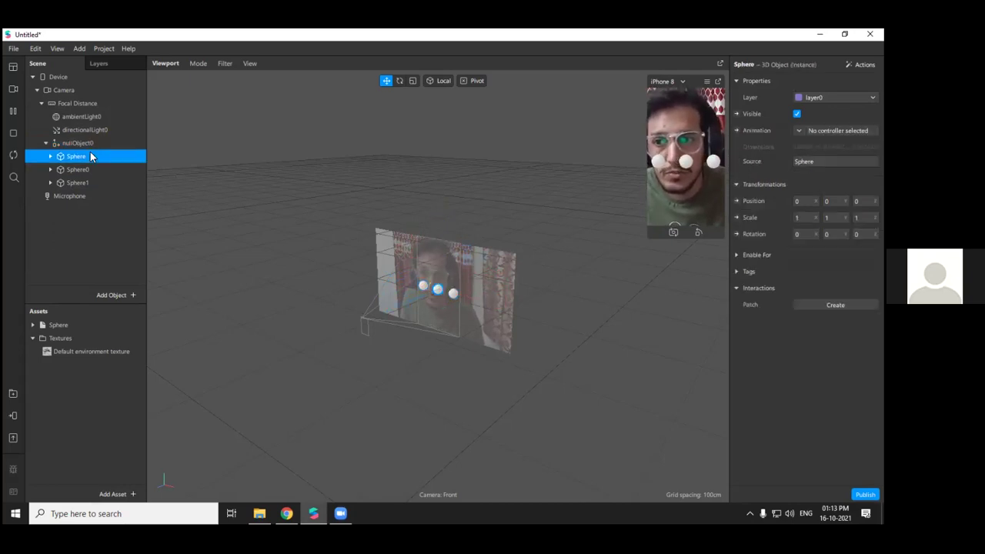
mouse_move(438, 223)
mouse_down()
mouse_move(442, 196)
mouse_move(440, 244)
mouse_move(442, 222)
mouse_up()
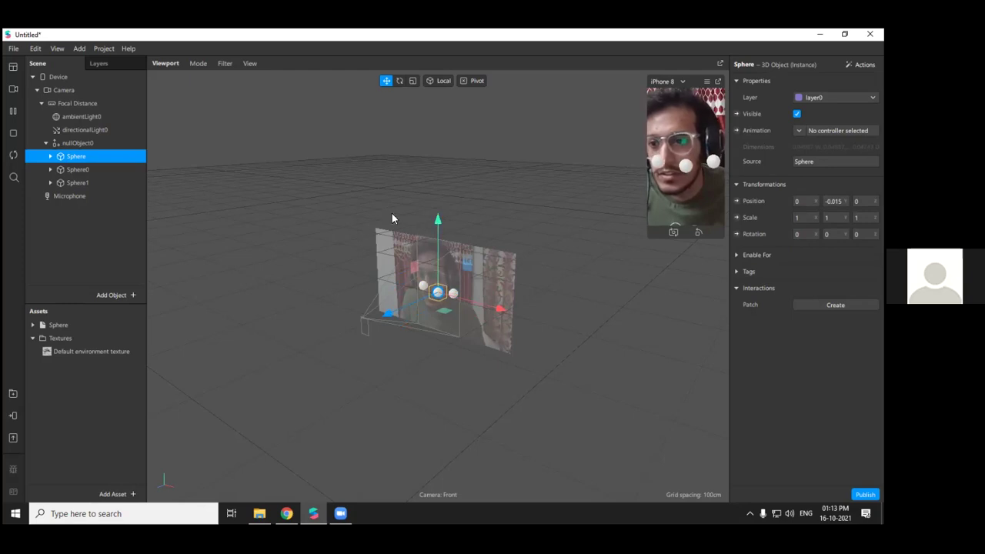
Examine how the null object and its three child spheres can be selected together and individually
shift+click(82, 182)
click(81, 145)
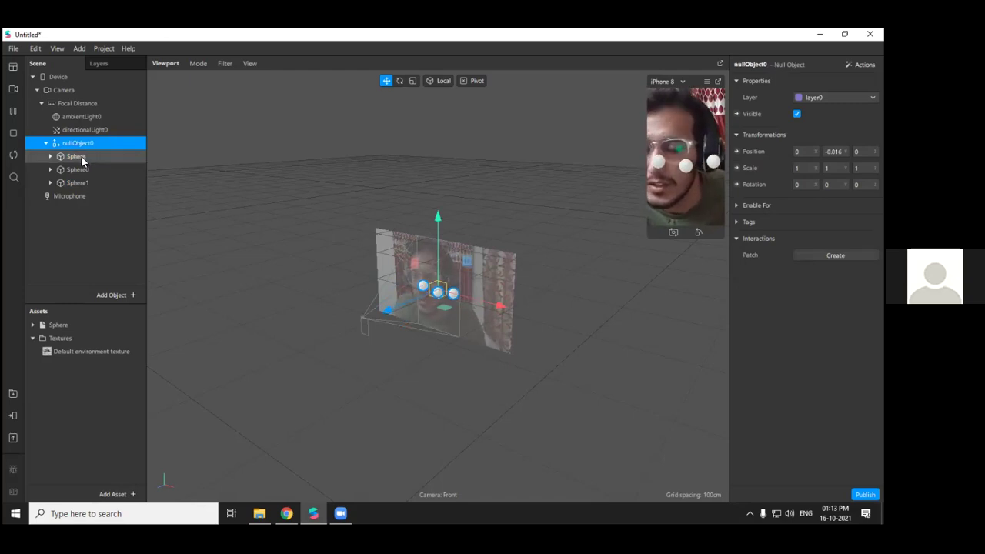
click(81, 156)
click(87, 169)
click(85, 182)
click(83, 157)
click(81, 170)
click(82, 183)
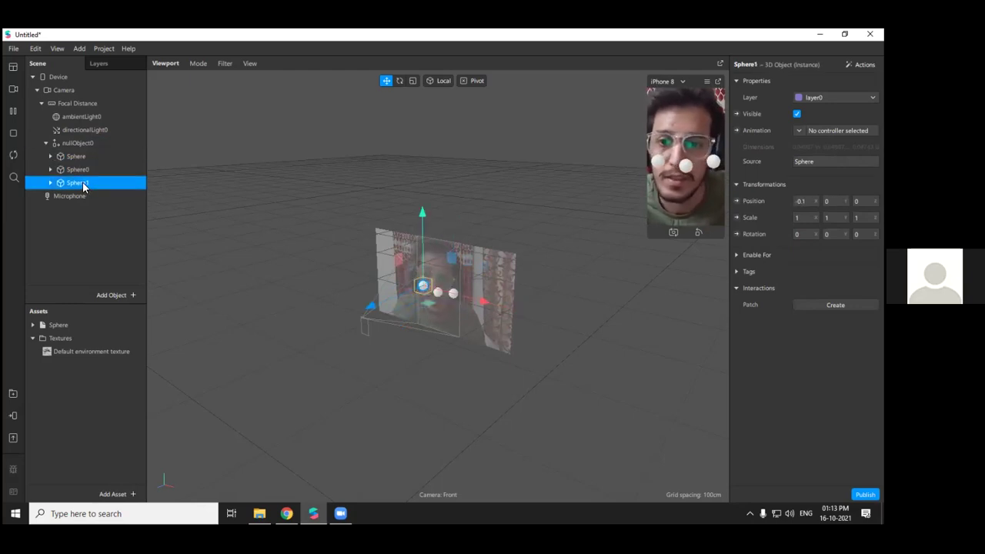
Delete the null object together with its three spheres and select Focal Distance
click(91, 145)
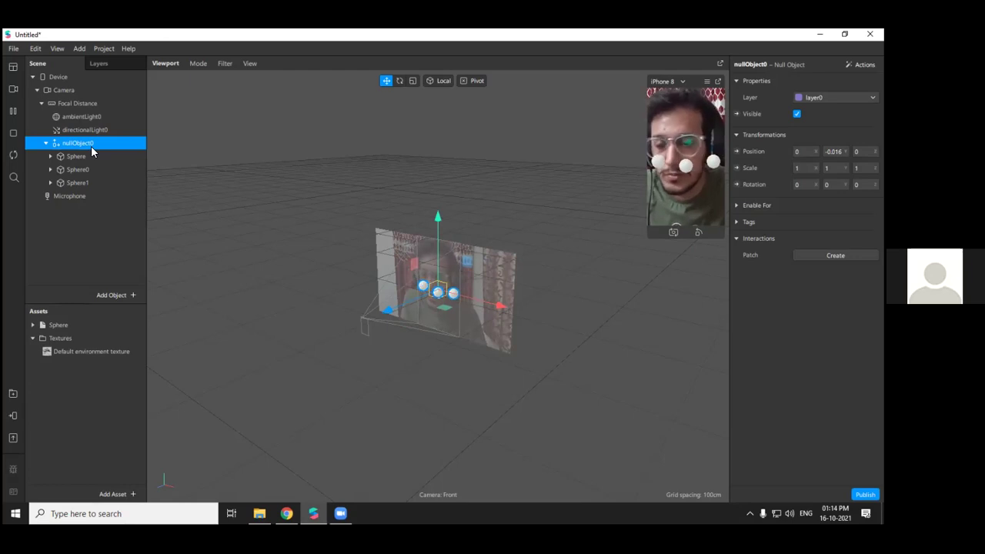
right_click(86, 149)
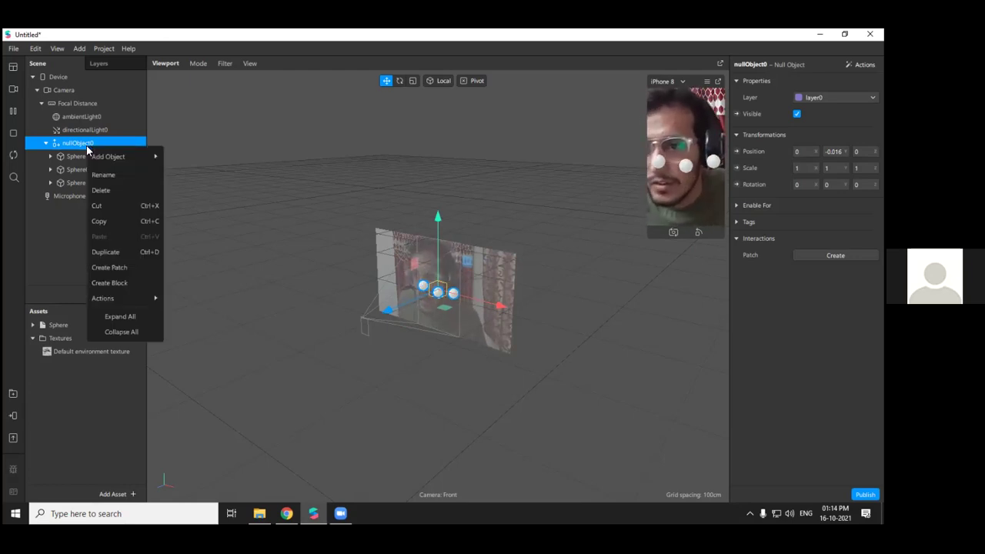
click(115, 190)
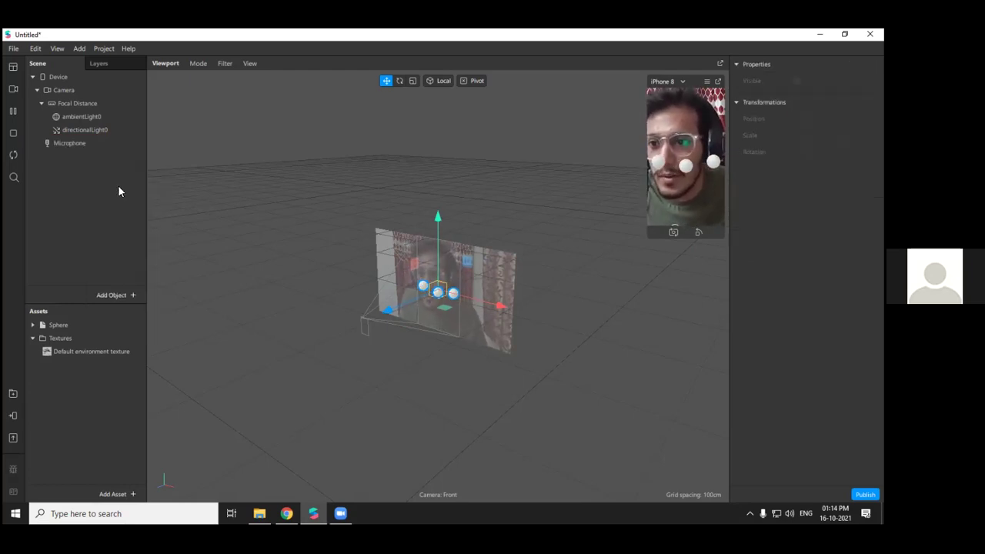
click(86, 102)
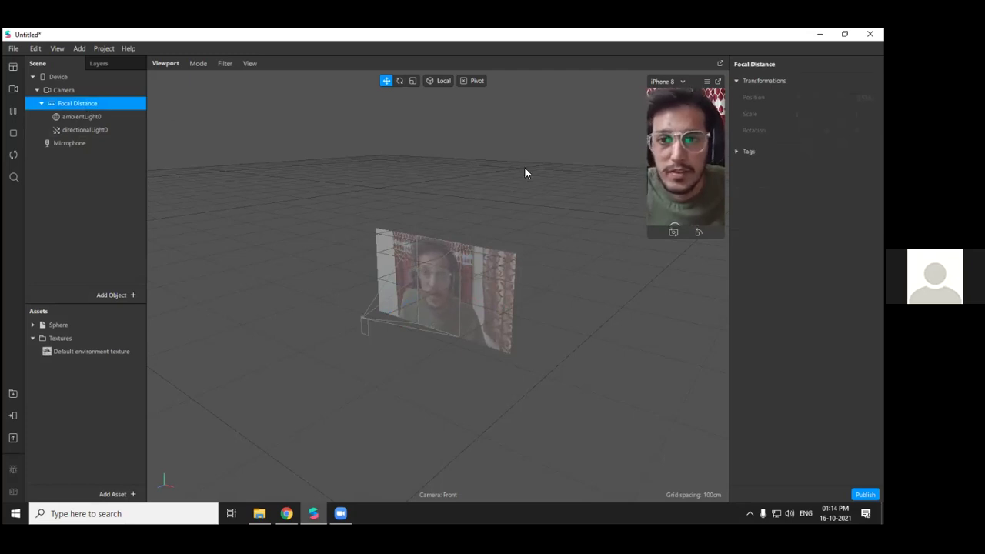
Add a Plane Tracker to the scene and show its properties
click(81, 48)
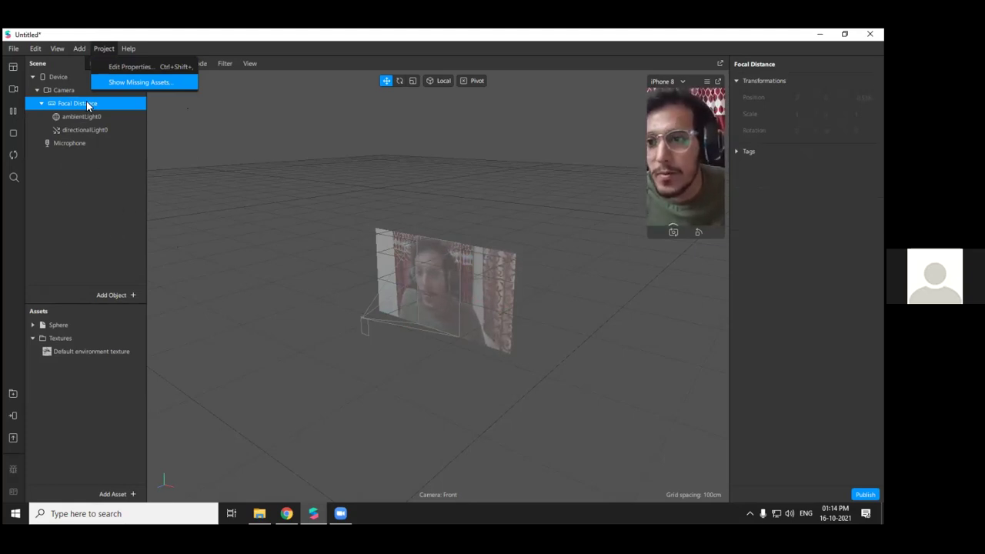
mouse_move(51, 49)
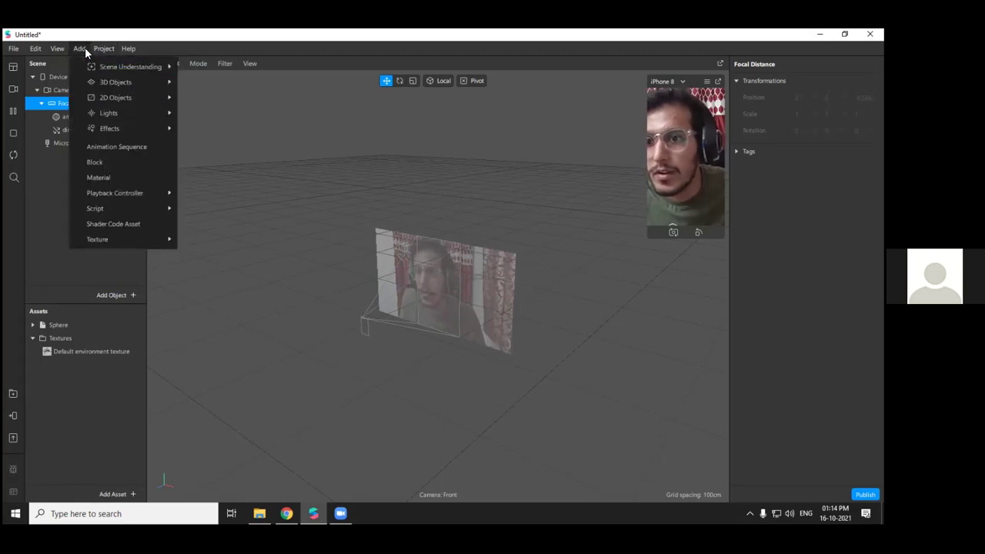
mouse_move(103, 68)
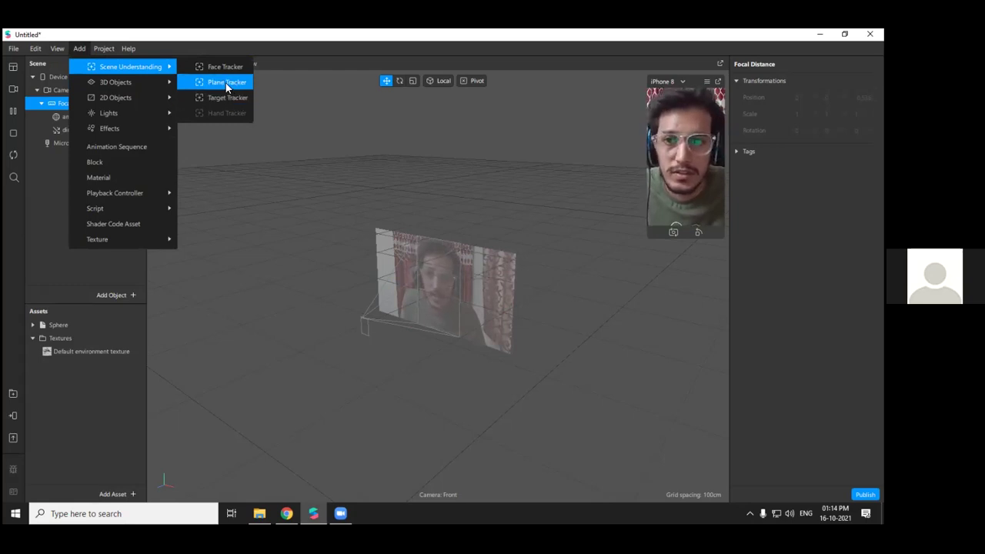
click(227, 82)
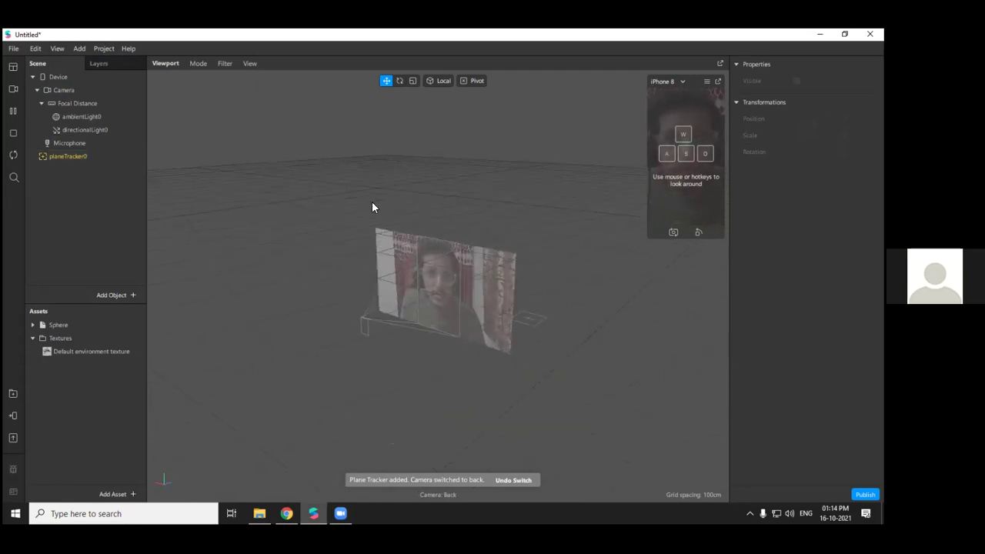
click(62, 156)
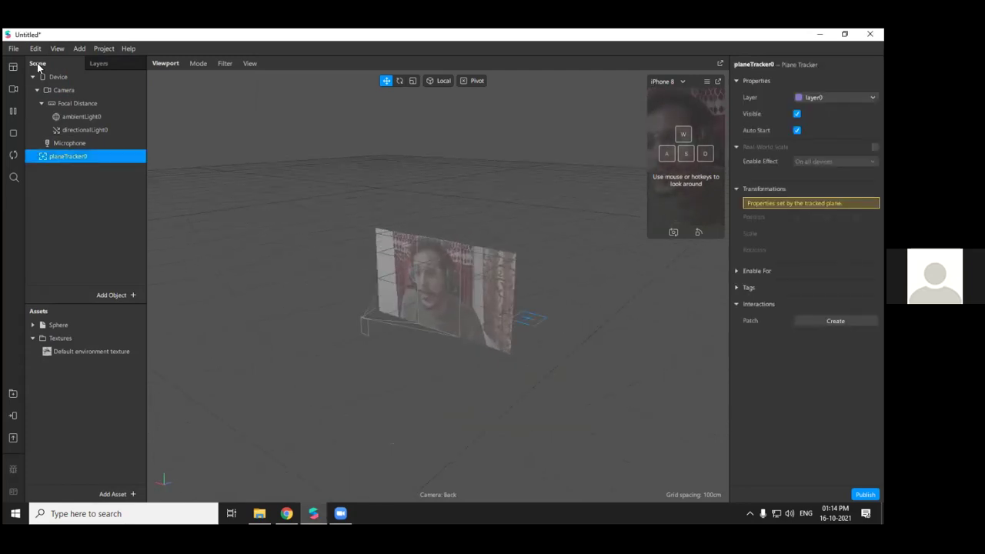
Look through the list of templates available for new projects without opening one
click(13, 49)
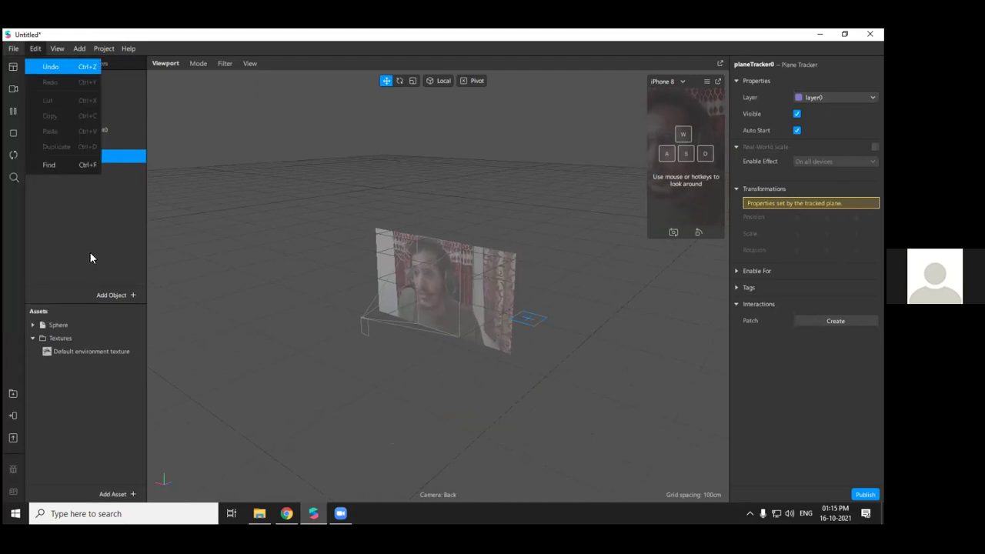
click(90, 254)
click(45, 324)
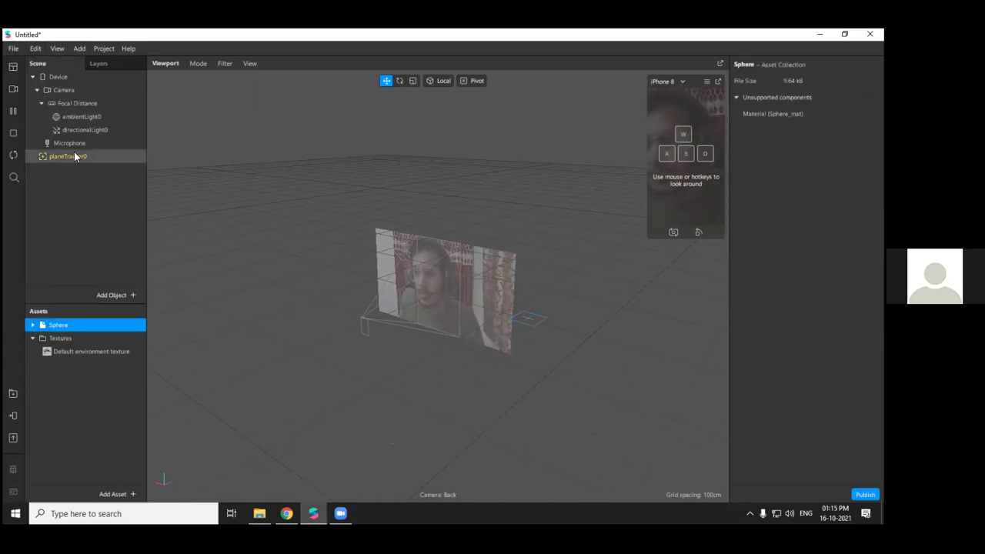
click(51, 49)
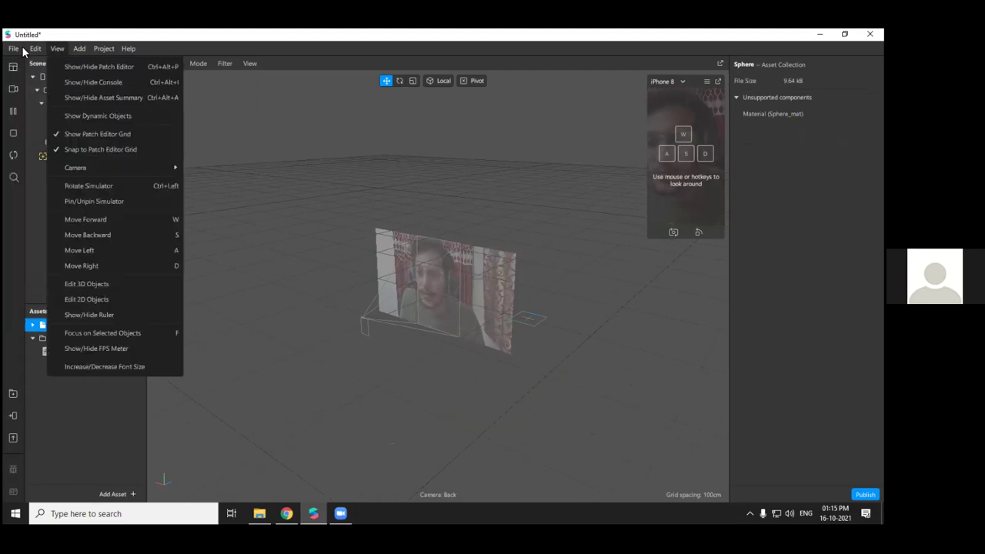
key(Right)
mouse_move(14, 49)
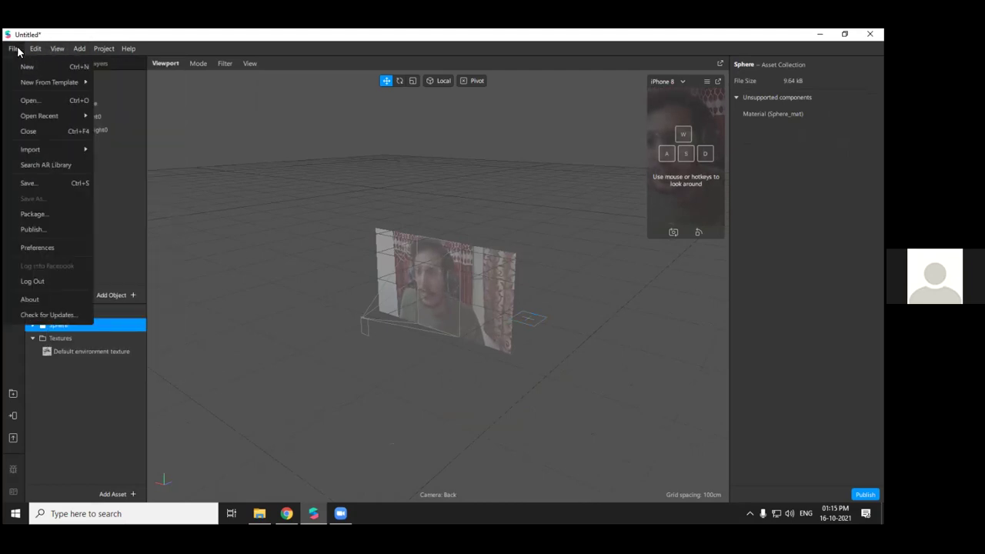
mouse_move(50, 82)
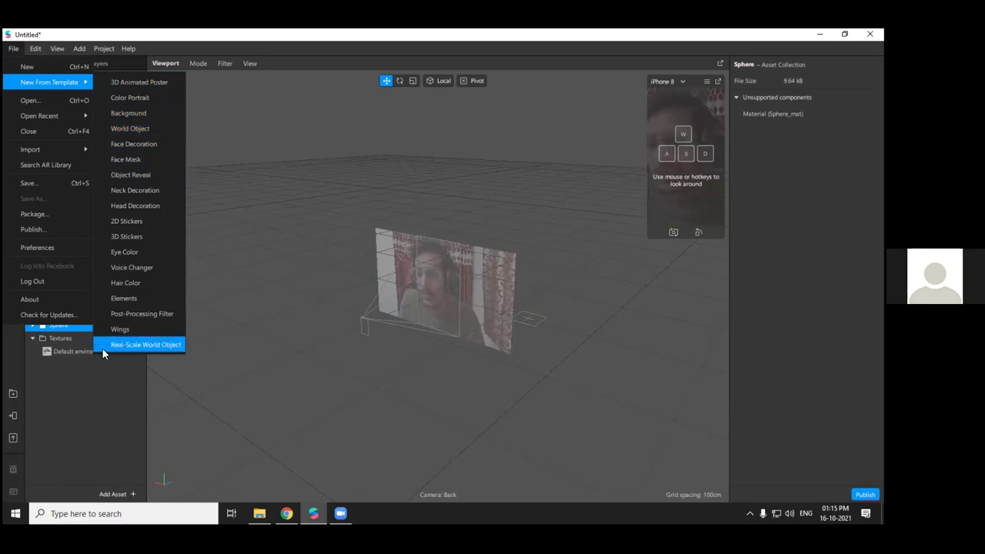
click(70, 401)
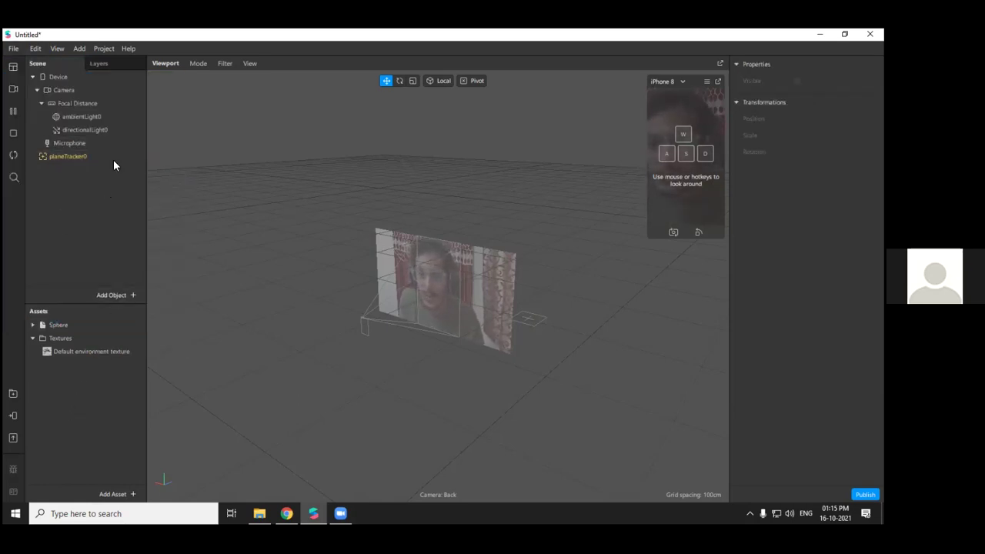
Place the Sphere asset in the scene as a child of the plane tracker
click(70, 156)
right_click(70, 157)
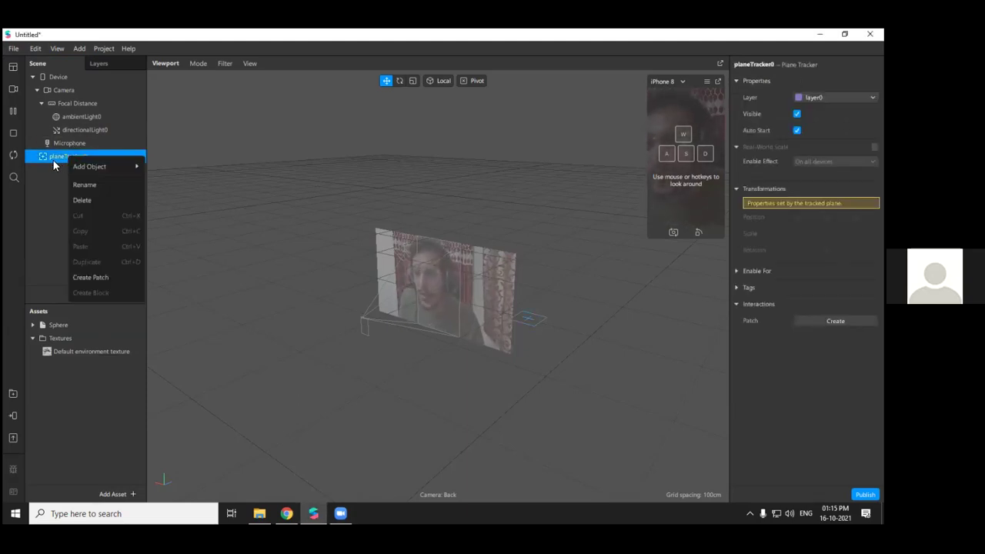
click(76, 371)
click(57, 326)
drag(57, 326, 81, 156)
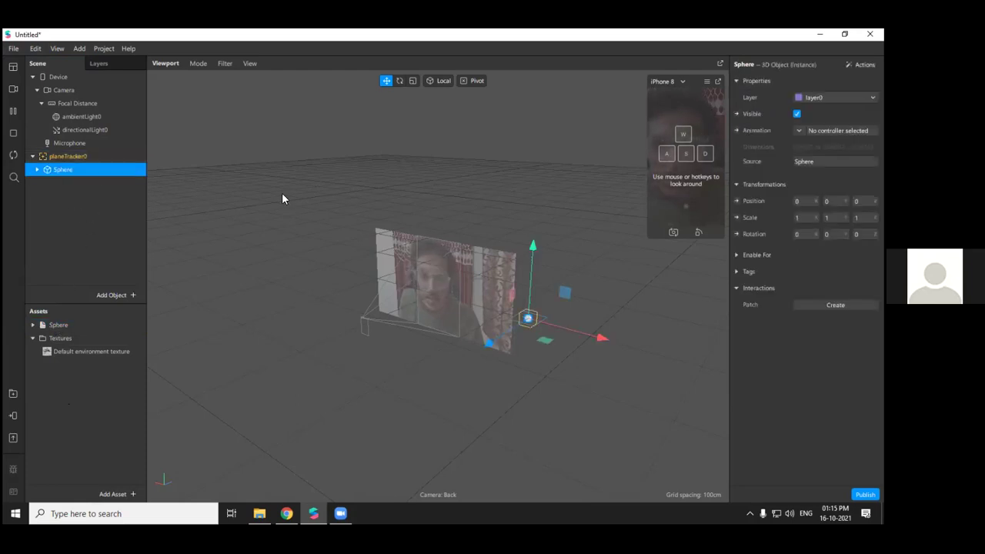
Enlarge the simulator preview and switch its video source from the webcam to the blank white simulation
drag(647, 240, 561, 392)
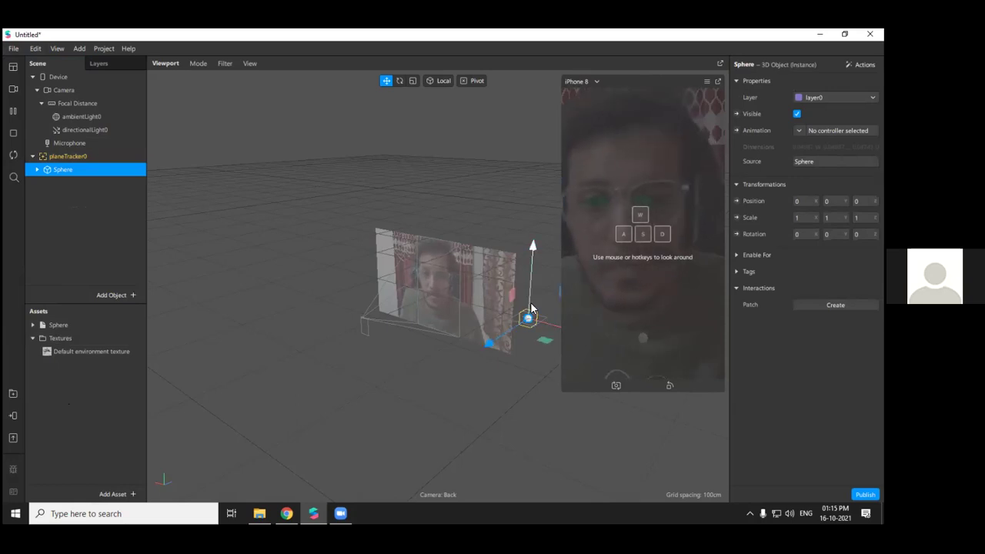
click(13, 89)
click(137, 196)
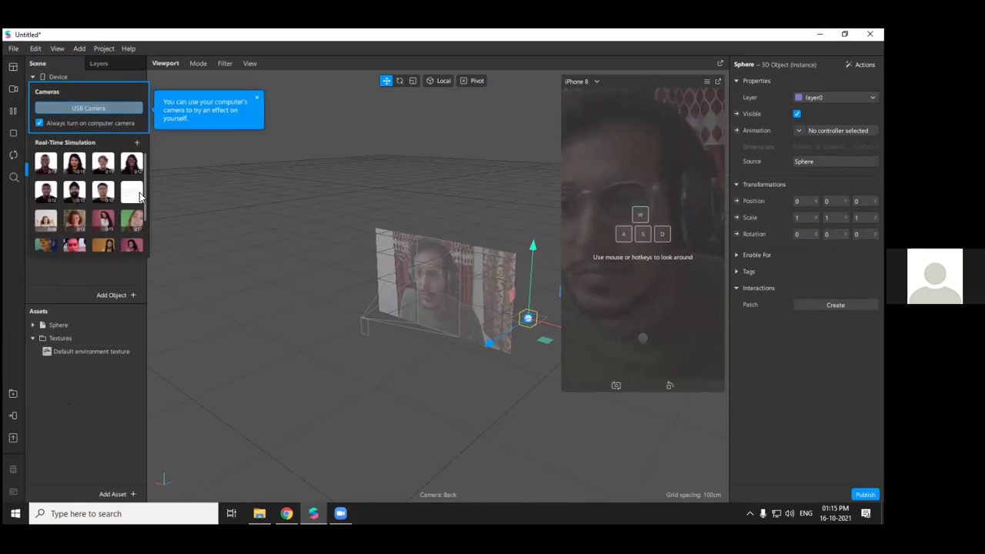
click(684, 266)
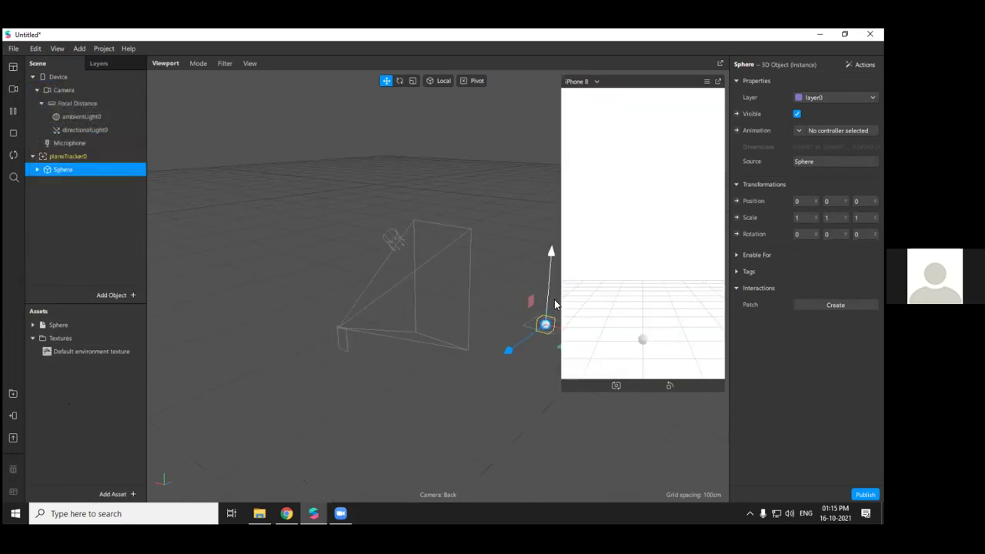
Set the albedo color of the Sphere_mat material to red
click(33, 325)
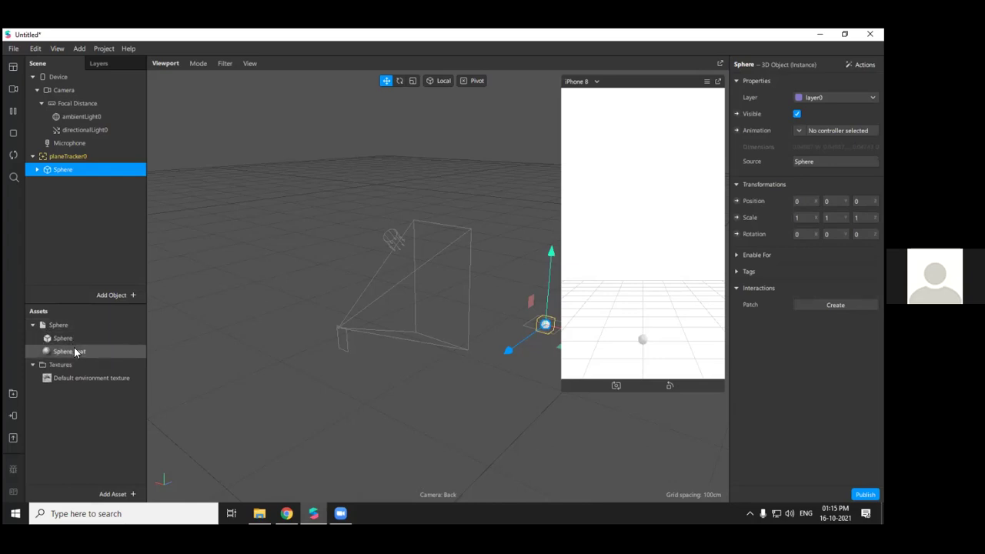
click(72, 351)
click(808, 146)
click(437, 162)
click(515, 369)
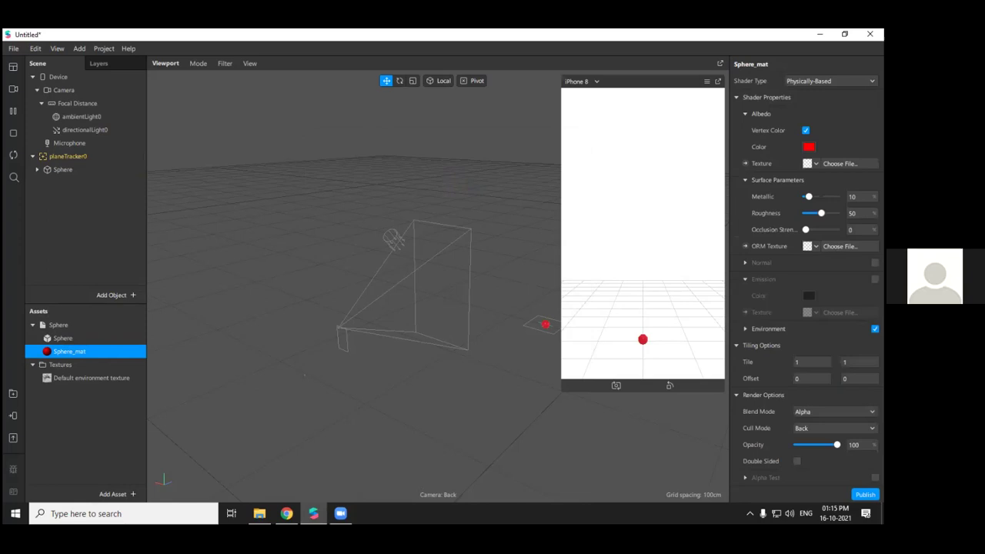
Scale the sphere under the plane tracker to 5 on the X, Y and Z axes and slightly shrink the simulator preview
click(74, 170)
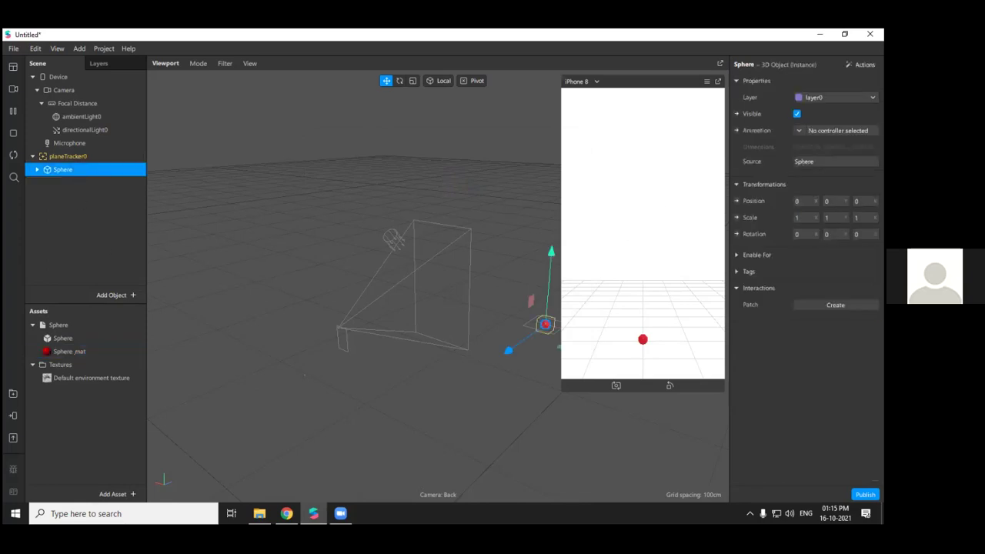
click(803, 218)
text(5)
key(Return)
click(832, 217)
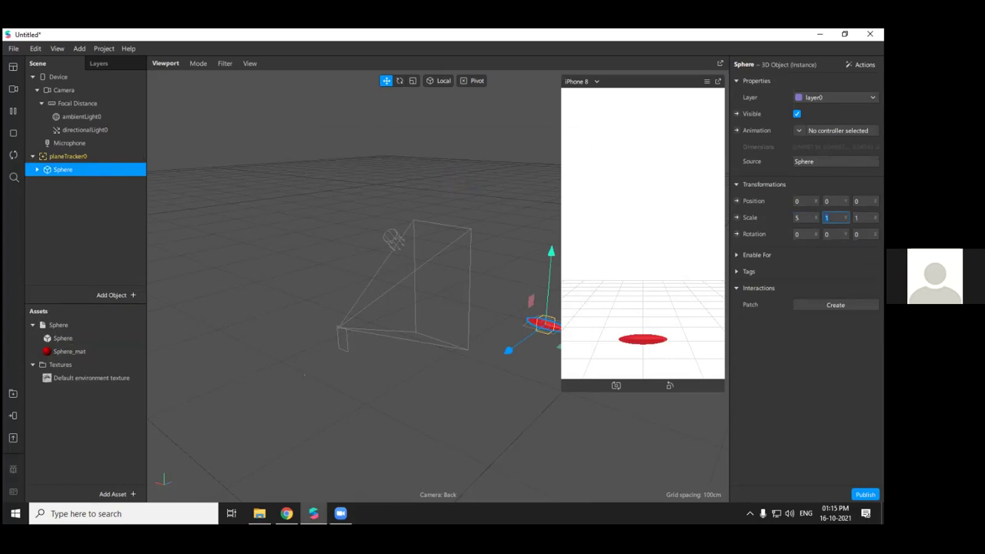
text(5)
key(Return)
click(862, 218)
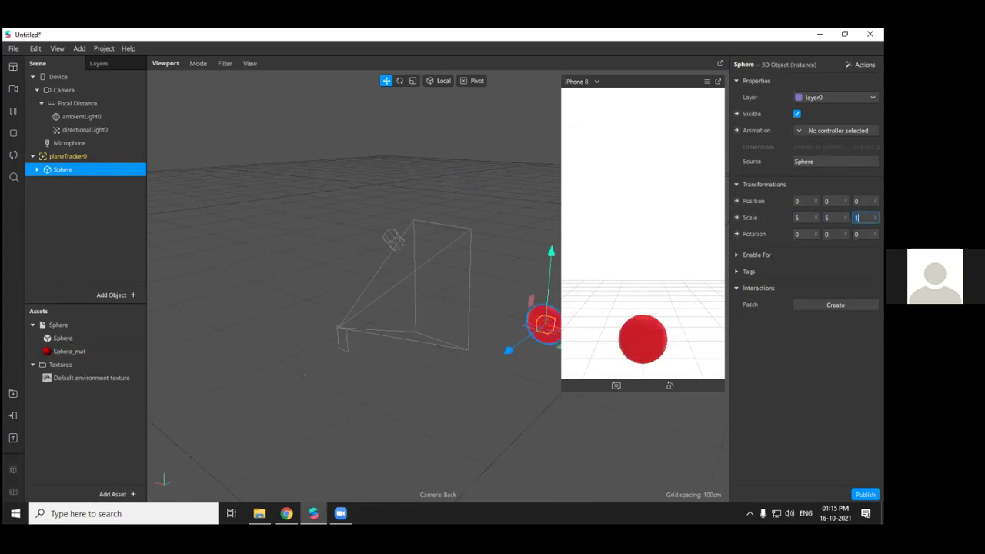
text(5)
key(Return)
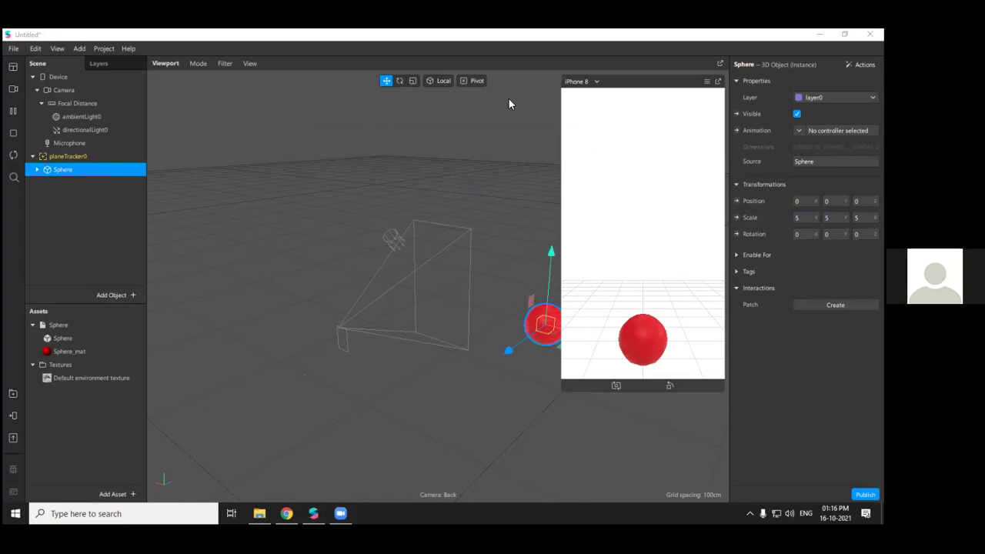
mouse_move(557, 386)
mouse_down()
mouse_move(570, 373)
mouse_move(563, 380)
mouse_up()
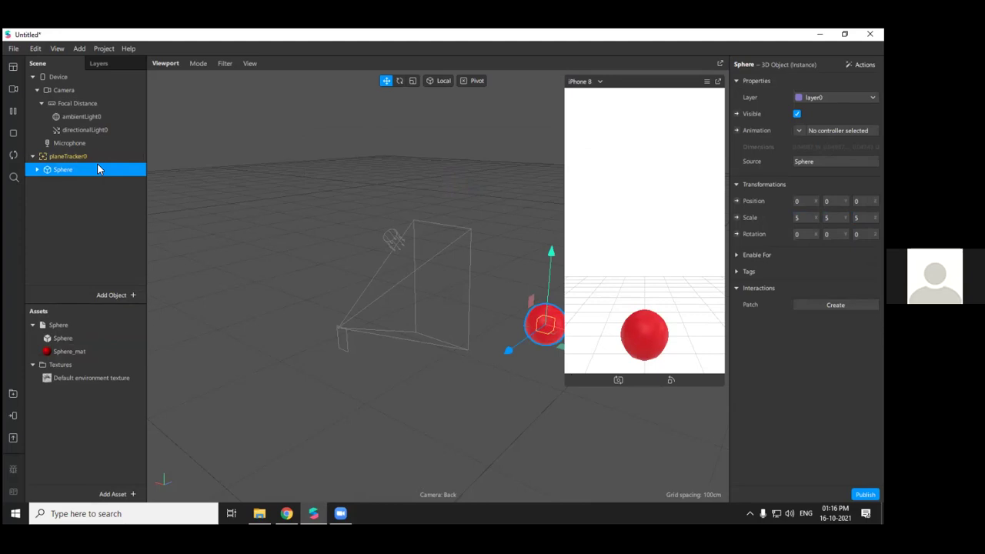
click(340, 513)
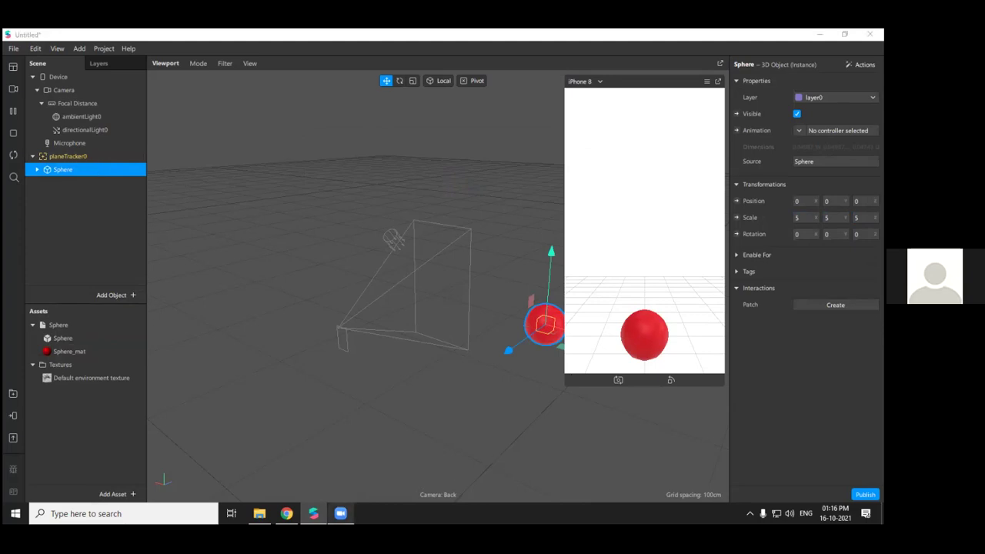
mouse_move(313, 513)
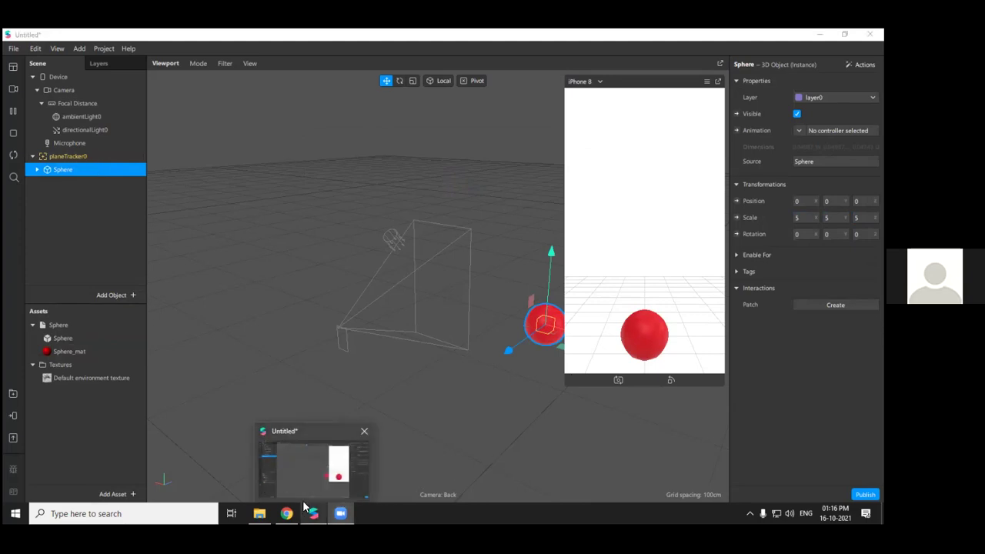
click(255, 468)
drag(438, 326, 433, 262)
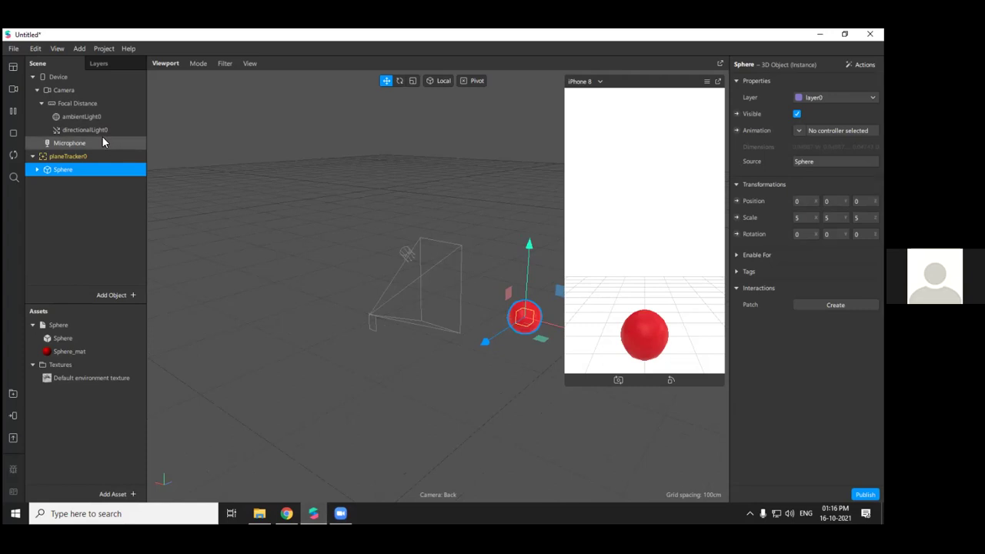
Open and enlarge the Patch Editor, and undock the simulator preview as a larger floating window
click(77, 49)
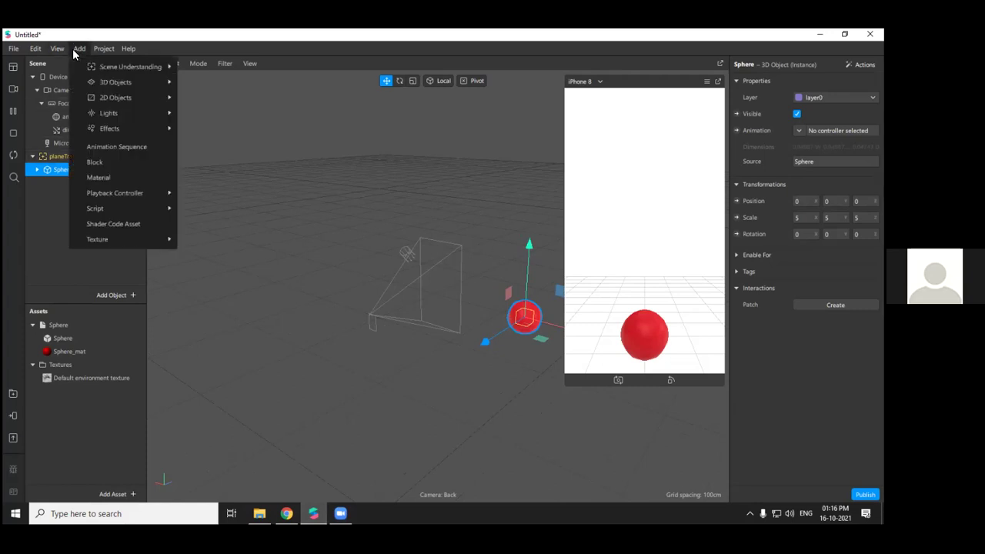
mouse_move(58, 50)
key(Return)
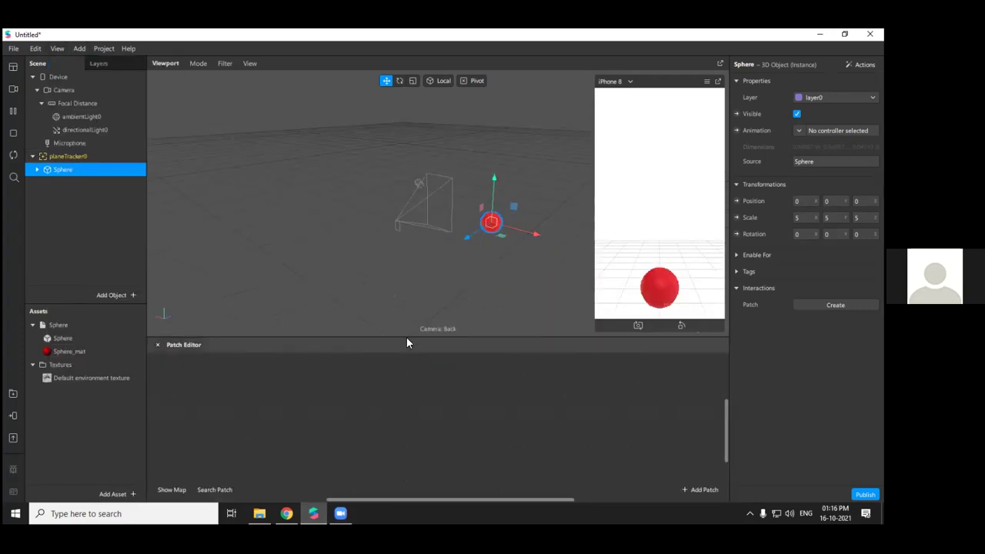
drag(408, 337, 418, 218)
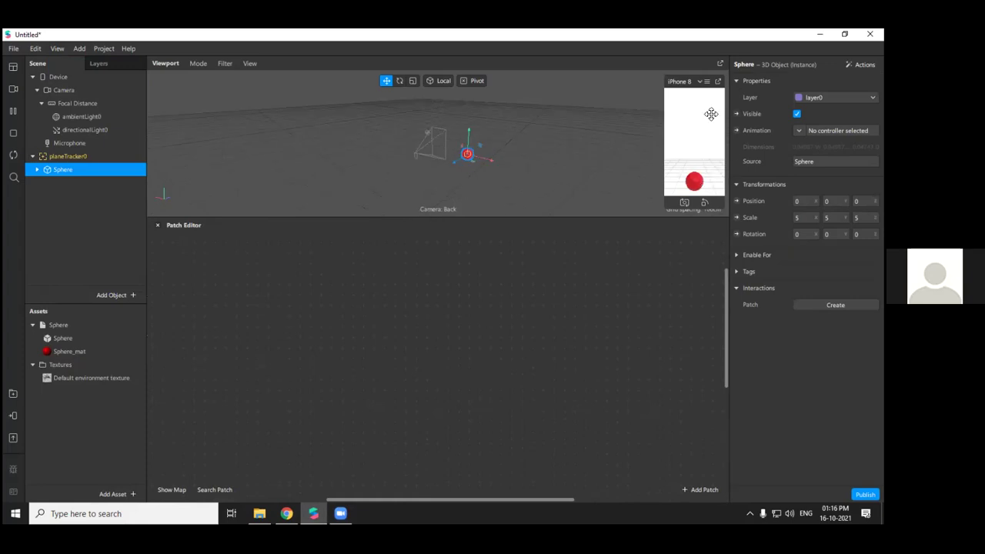
click(719, 81)
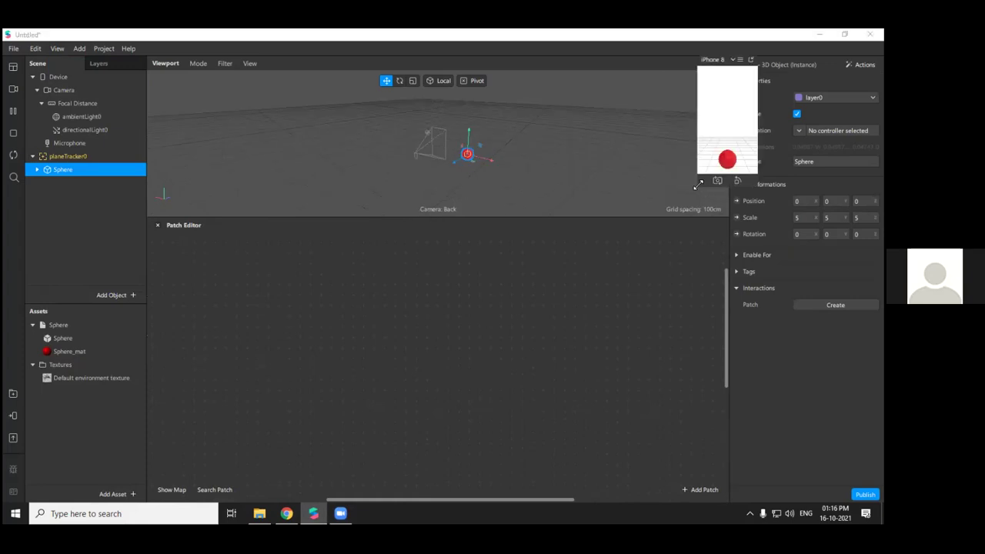
drag(698, 186, 473, 345)
Add a Screen Tap patch to the empty patch graph
double_click(207, 316)
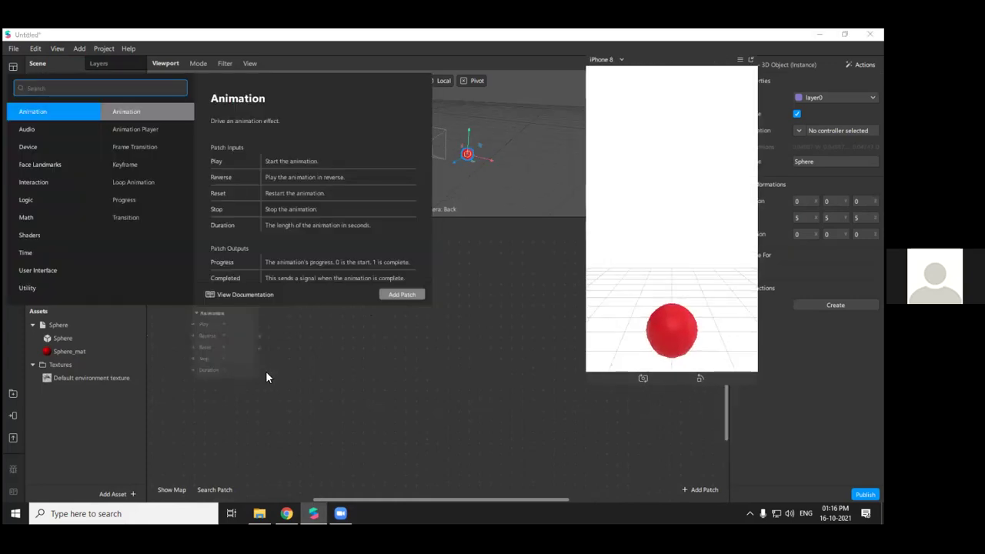
click(220, 324)
double_click(221, 310)
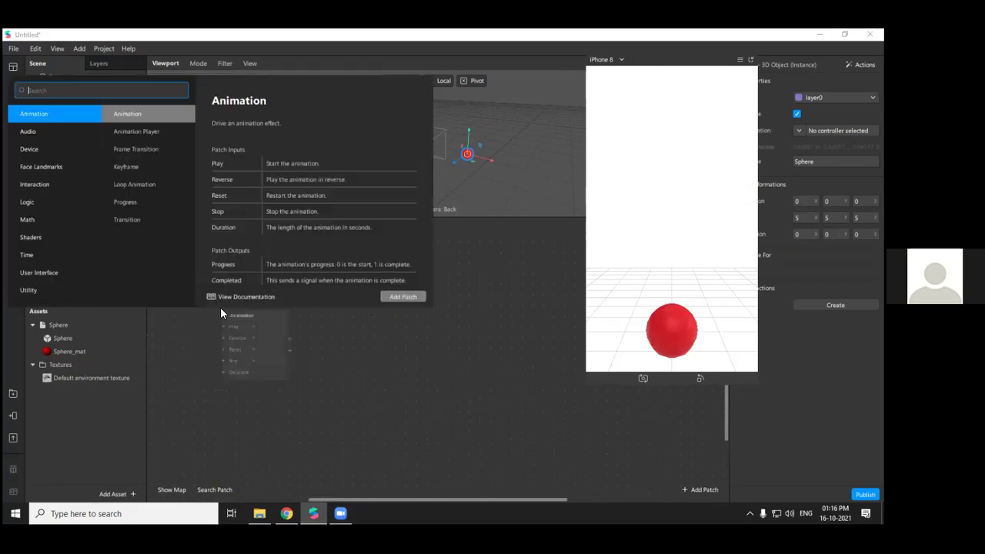
text(s)
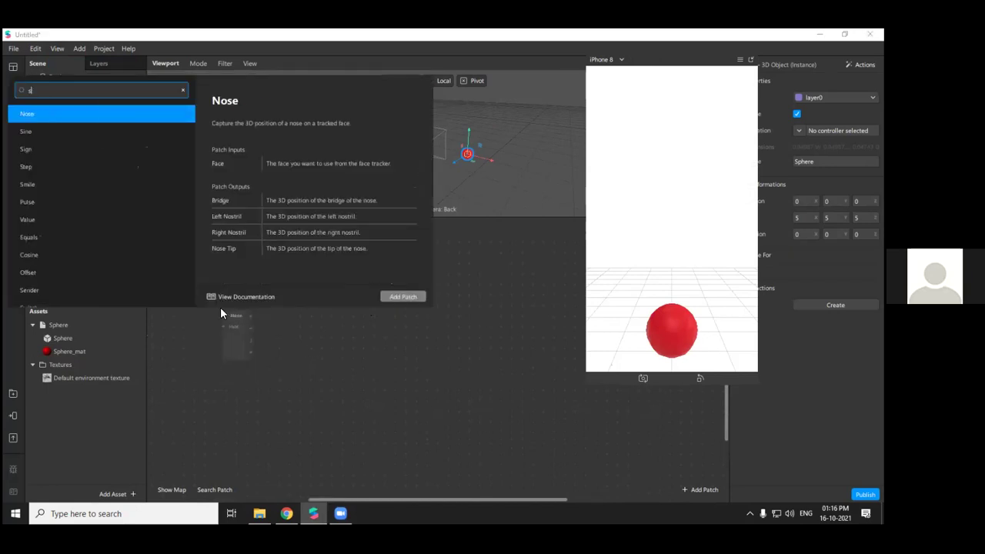
text(ce)
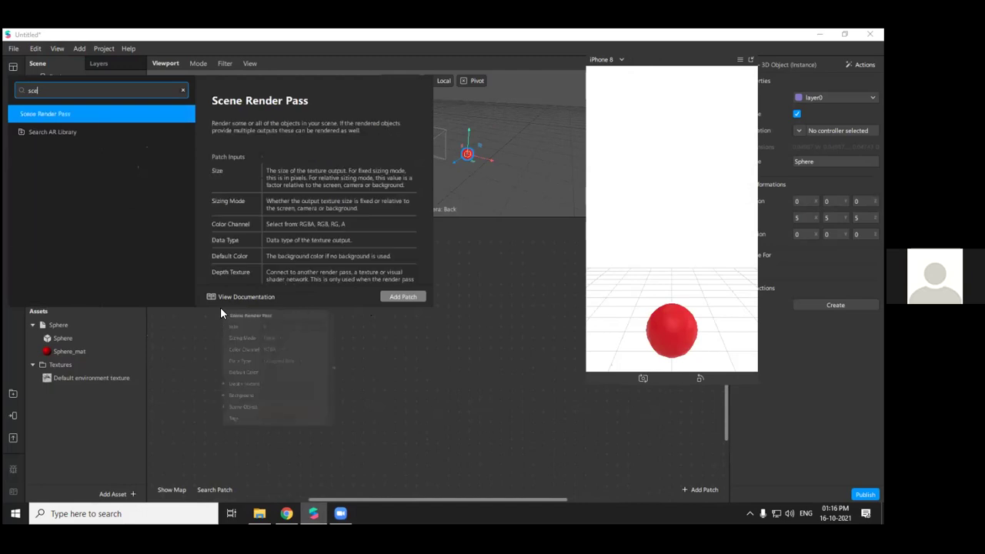
key(BackSpace)
text(r)
key(Up)
key(Up)
key(Up)
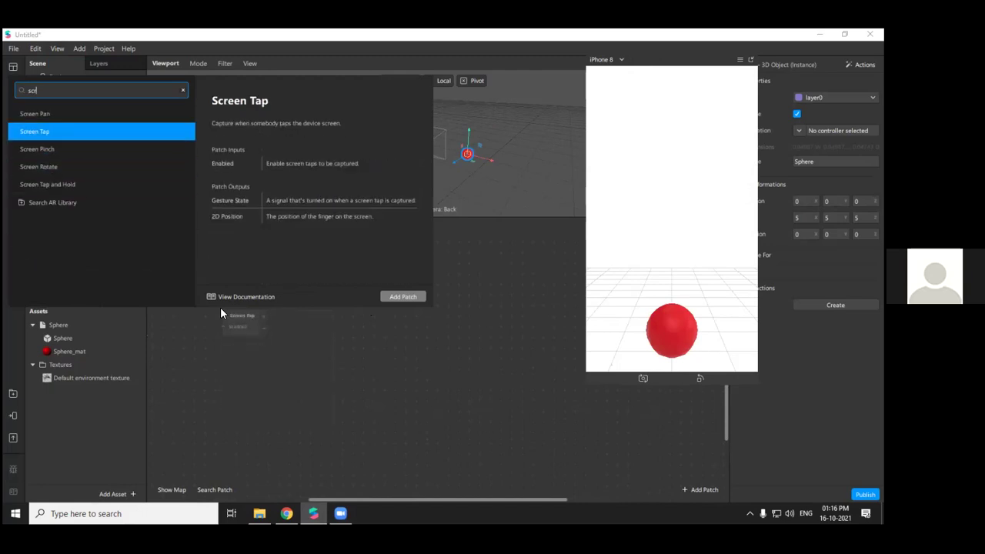
key(Return)
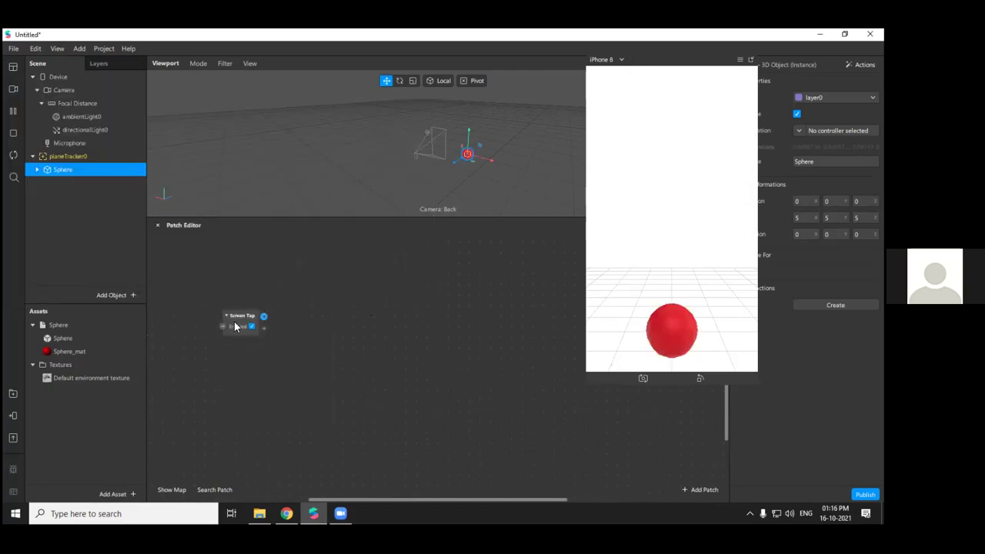
Add an Unpack patch fed by the Screen Tap's 2D Position output and set its type to Vector 2
drag(257, 336, 280, 338)
click(238, 367)
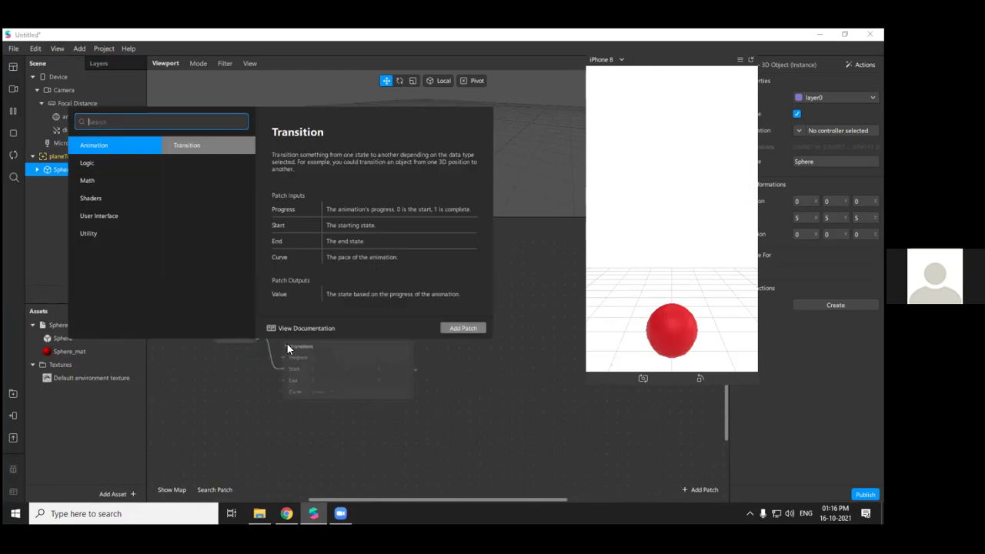
text(un)
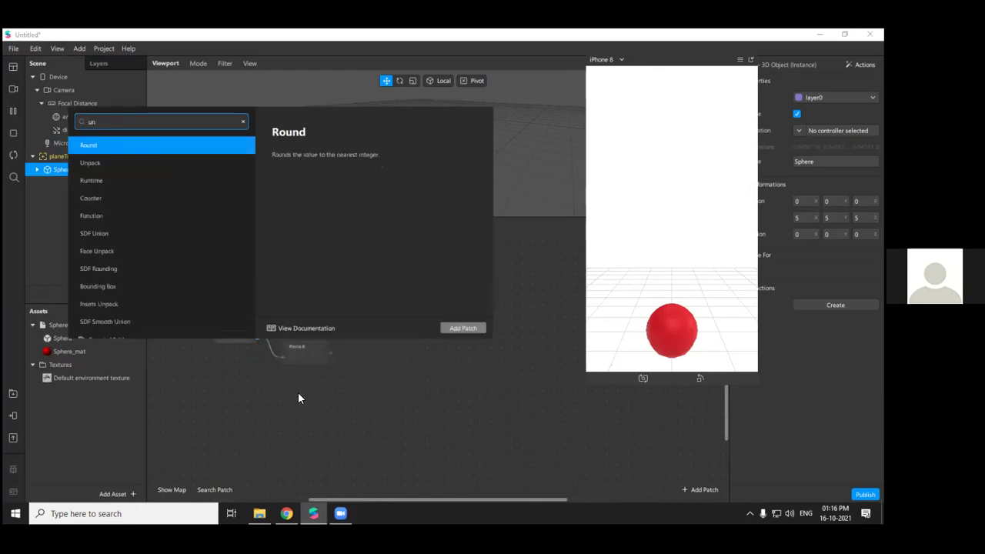
key(Return)
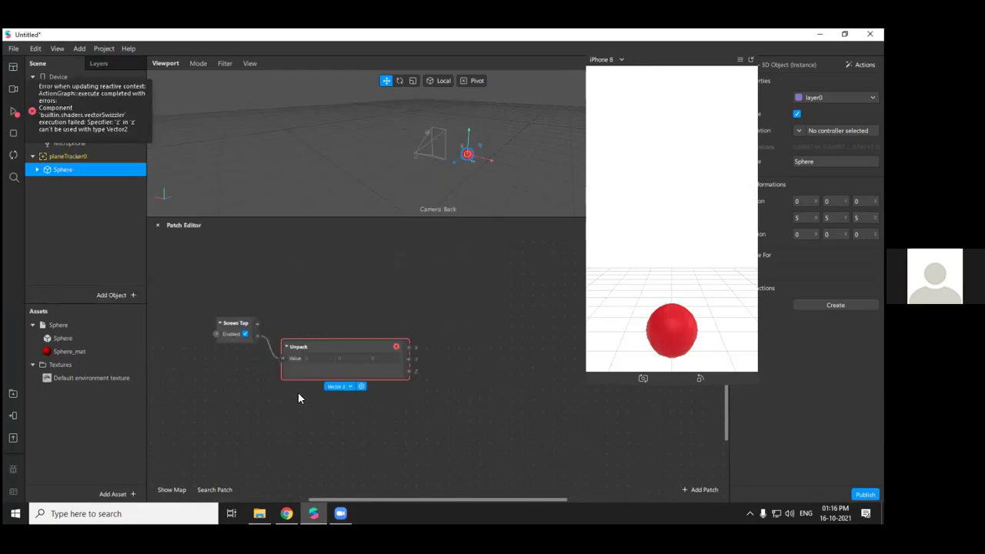
click(346, 389)
click(359, 403)
drag(339, 345, 347, 348)
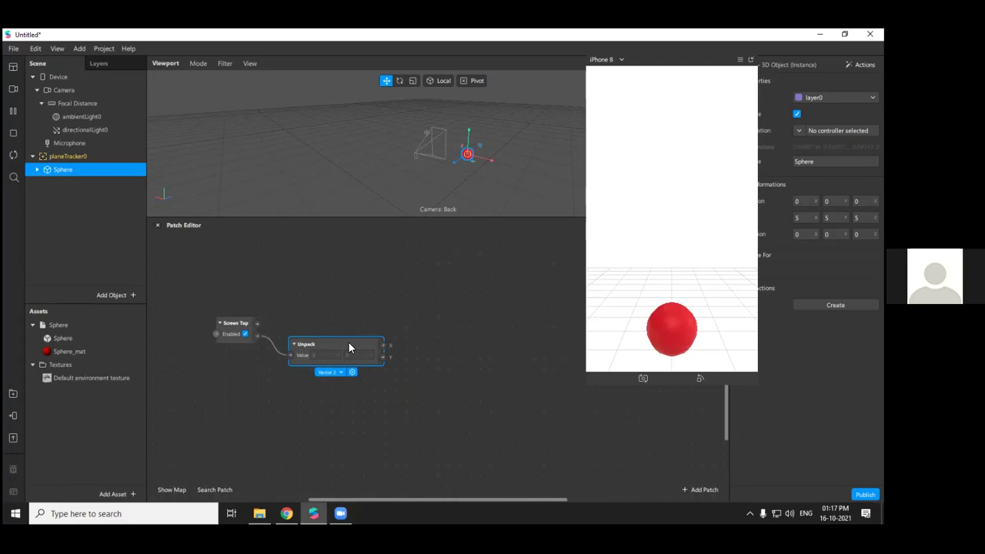
click(226, 333)
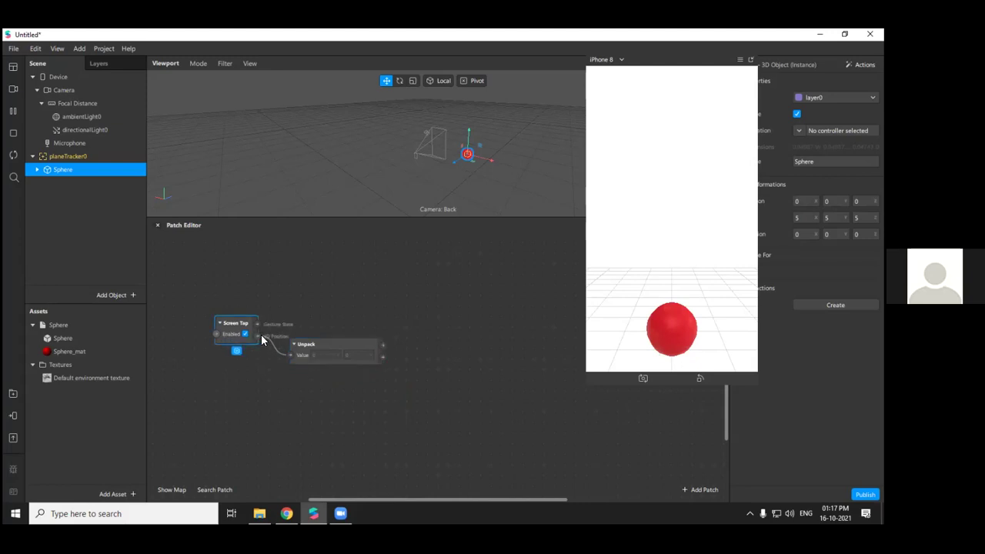
drag(320, 351, 317, 362)
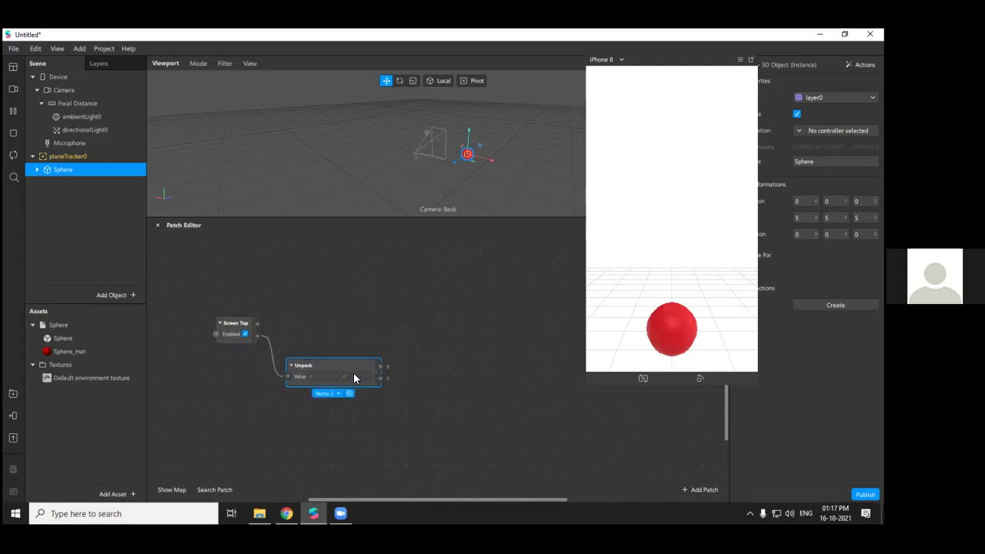
Add a Multiply patch fed by the Unpack patch's X output and set its second value to 0.005
drag(383, 356, 397, 343)
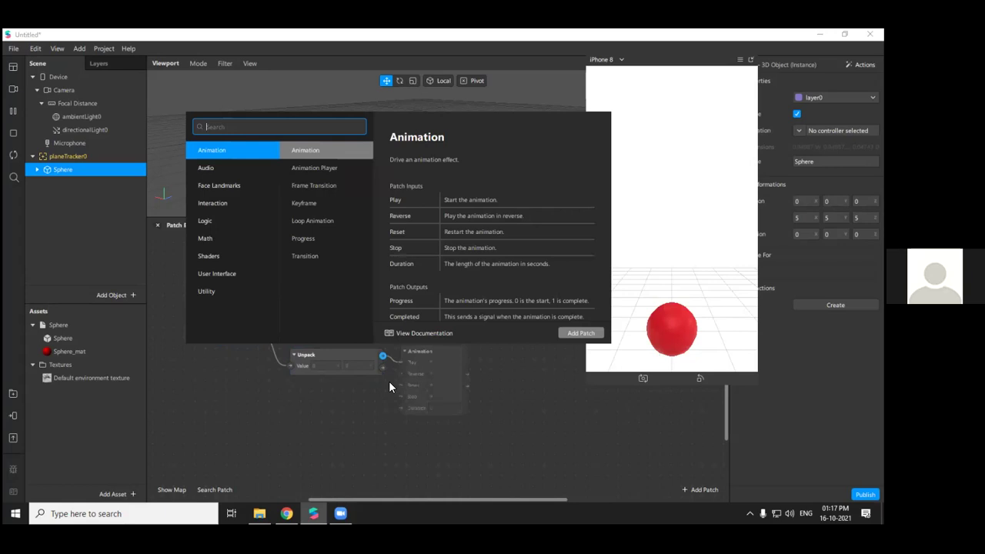
text(mu)
key(Down)
key(Down)
key(Return)
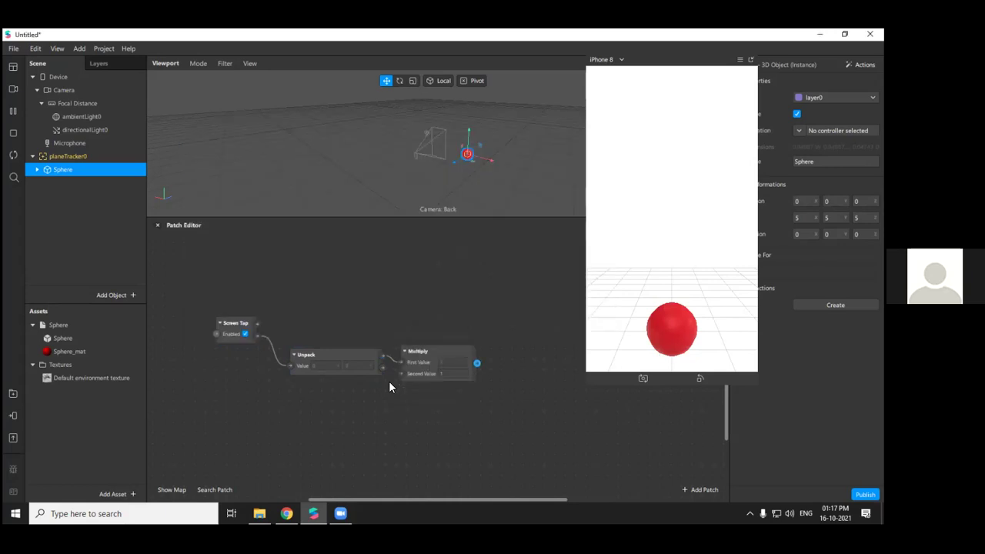
click(454, 372)
text(0.00)
click(432, 404)
Move the Multiply patch up, duplicate it below and connect the Unpack patch's Y output to the copy
drag(425, 359, 431, 321)
right_click(437, 317)
click(426, 323)
key(ctrl+d)
drag(448, 344, 408, 378)
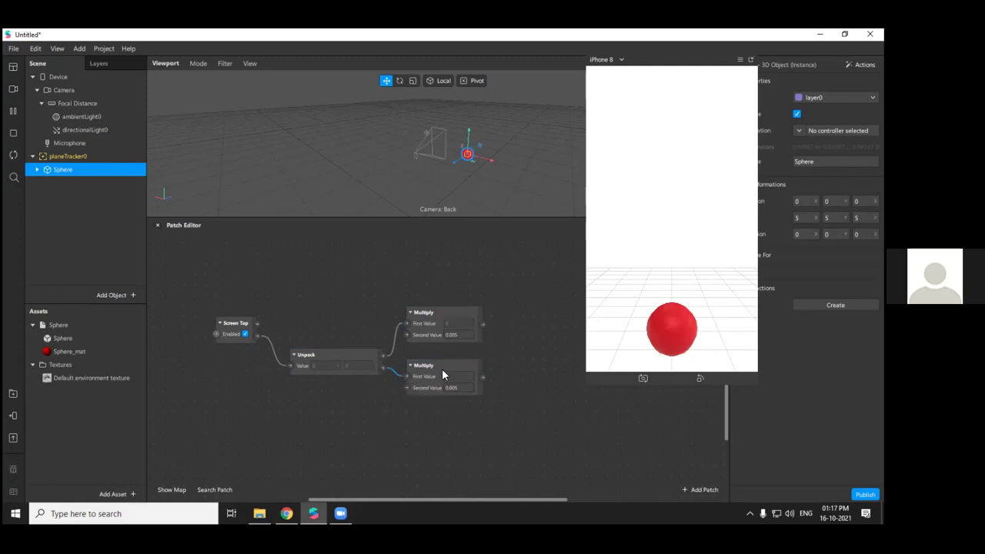
Slightly shrink the simulator preview and add a Pack patch set to Vector 2 beside the Multiply patches
drag(586, 384, 597, 364)
drag(445, 500, 471, 502)
drag(251, 360, 248, 349)
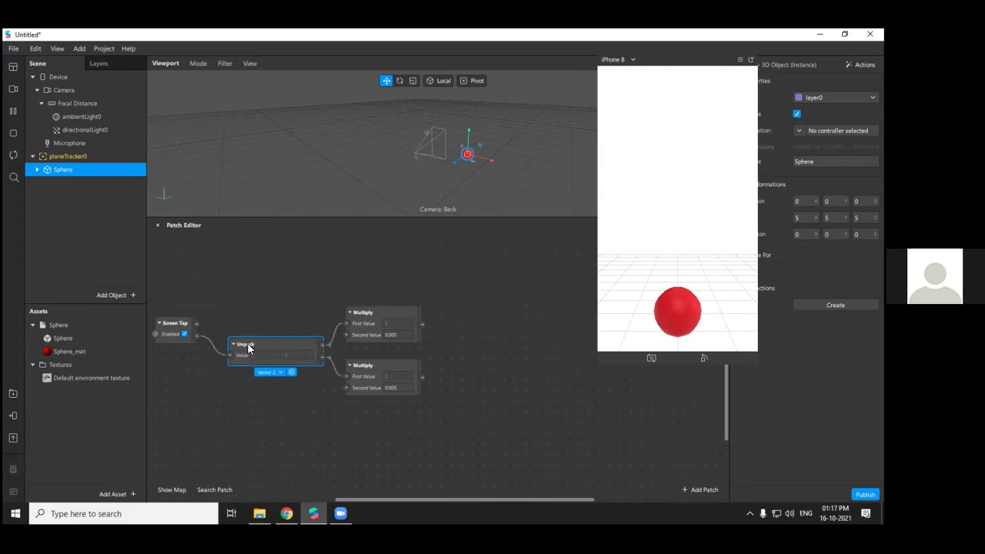
right_click(444, 329)
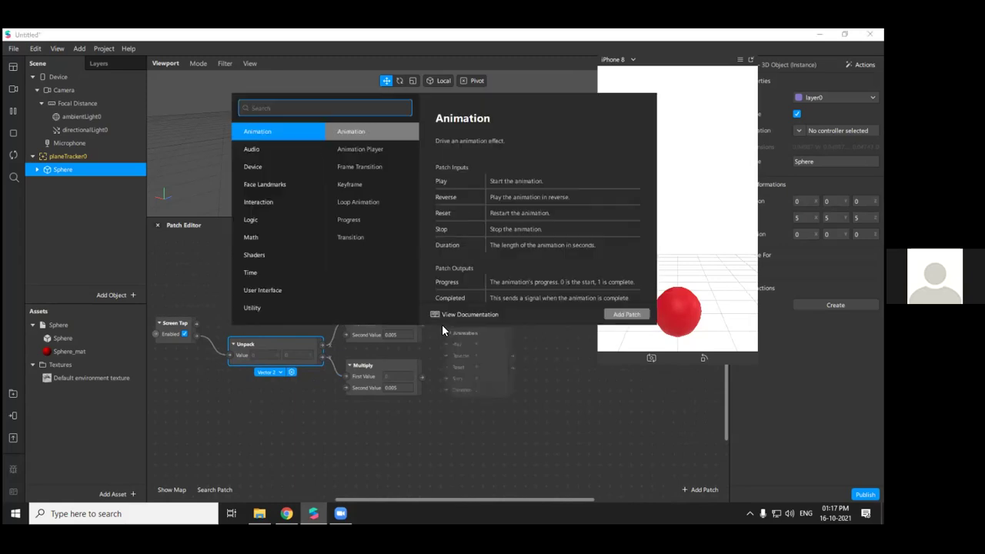
text(pac)
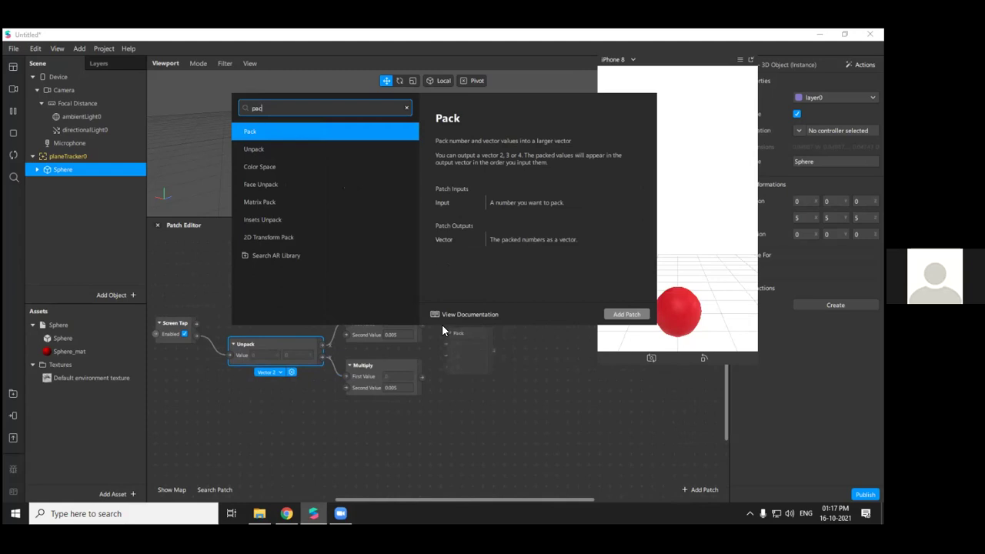
key(Return)
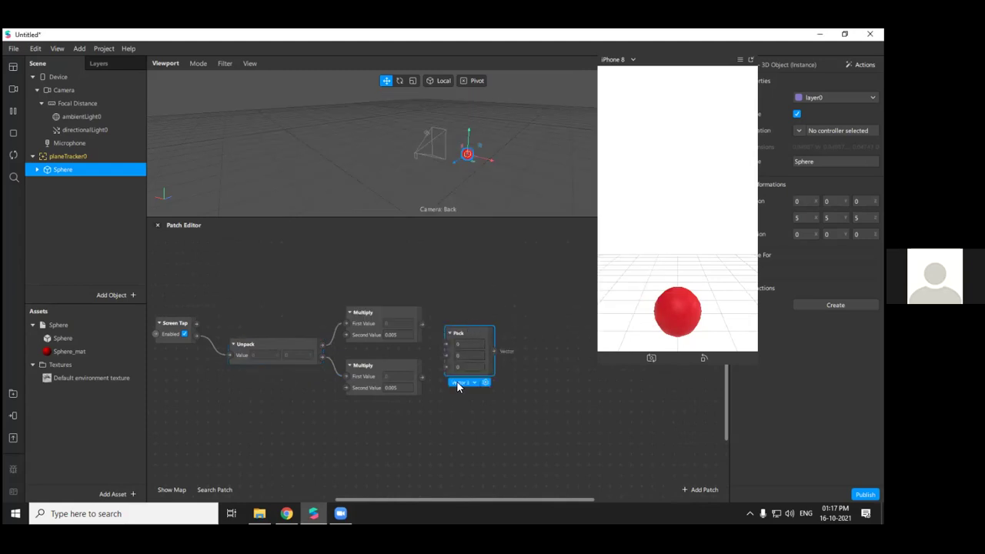
click(461, 383)
click(467, 399)
Connect both Multiply outputs to the Pack patch's inputs and move the simulator preview away from the sphere's properties
drag(467, 337, 483, 348)
drag(422, 324, 458, 346)
click(471, 345)
drag(465, 501, 495, 500)
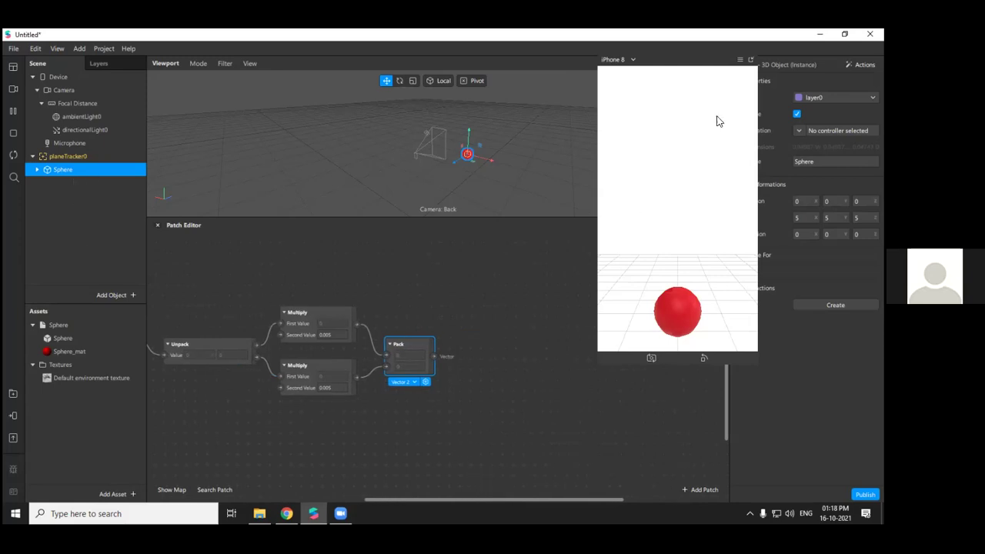
drag(688, 67, 639, 72)
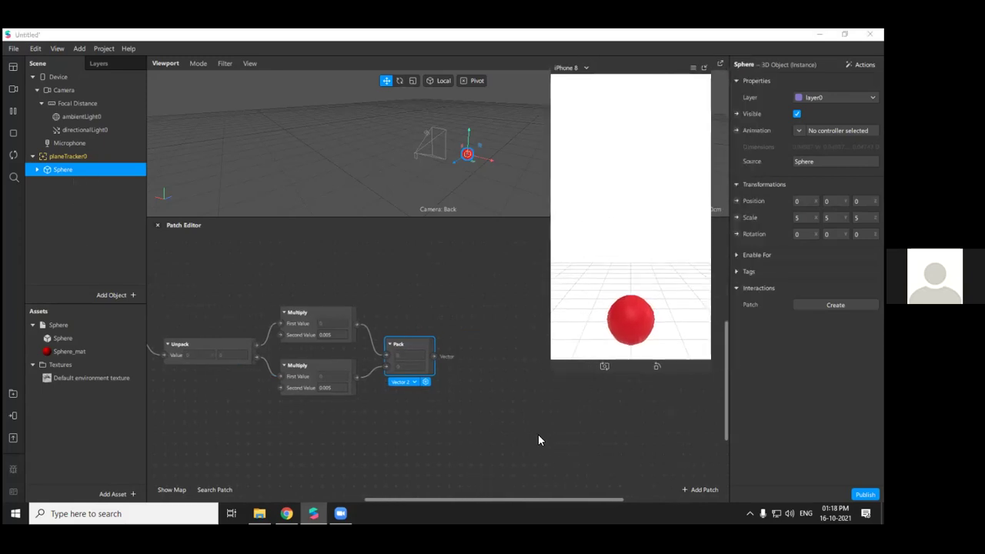
scroll(557, 446, down, 2)
scroll(557, 447, up, 1)
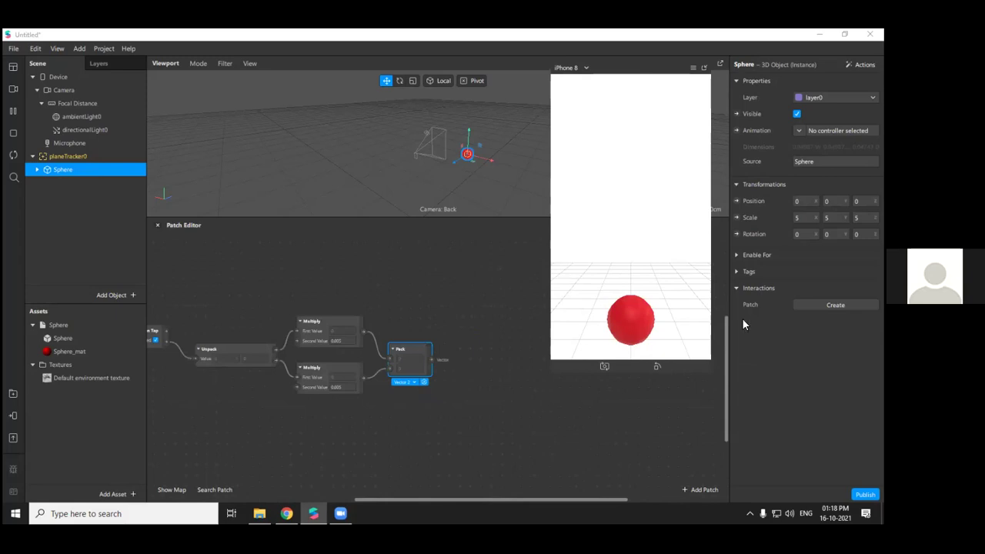
Try to connect the Vector 2 Pack output to a new position patch for the sphere, and delete that patch
click(736, 201)
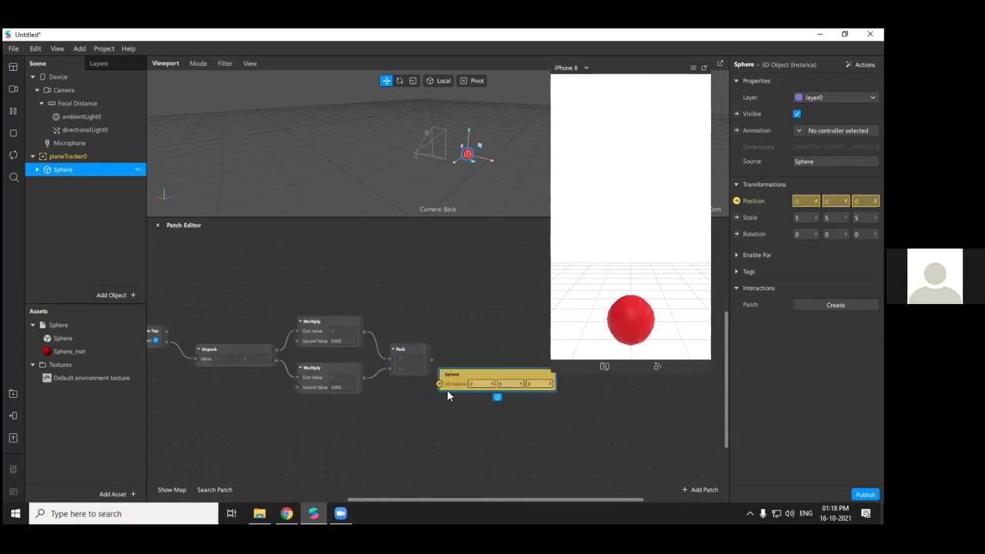
drag(447, 396, 463, 388)
drag(433, 358, 444, 378)
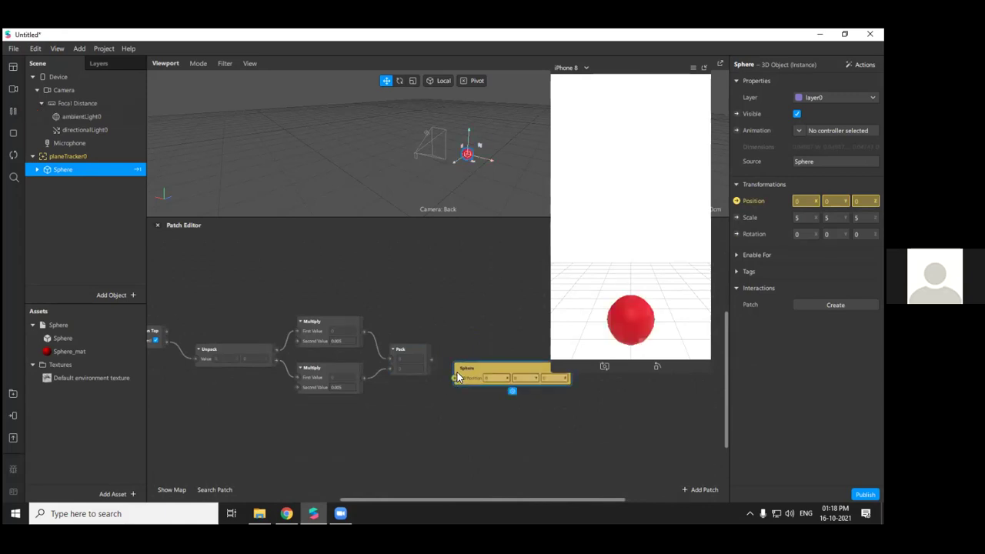
key(Delete)
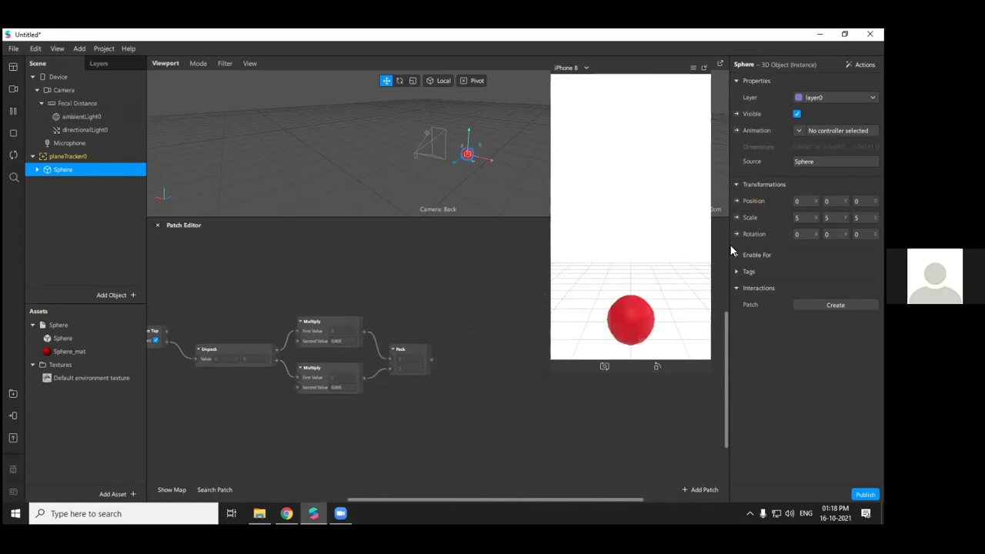
mouse_move(426, 501)
mouse_down()
mouse_move(407, 500)
mouse_move(424, 500)
mouse_up()
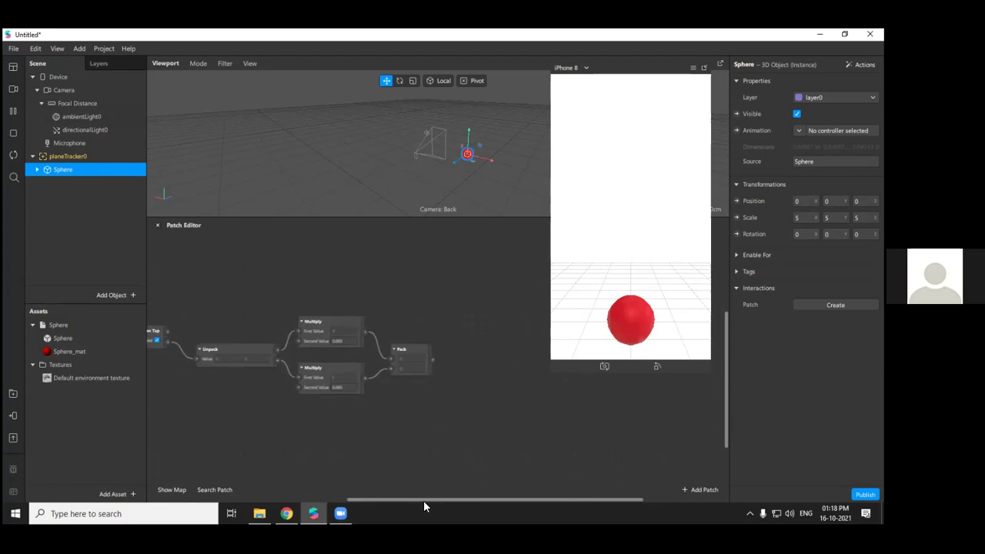
Set the Pack patch to Vector 3 and connect its output to a new position patch for the sphere
click(408, 381)
click(412, 408)
click(737, 201)
drag(434, 365, 493, 367)
Switch the simulator preview from orbiting to Simulate Touch
click(696, 294)
click(691, 69)
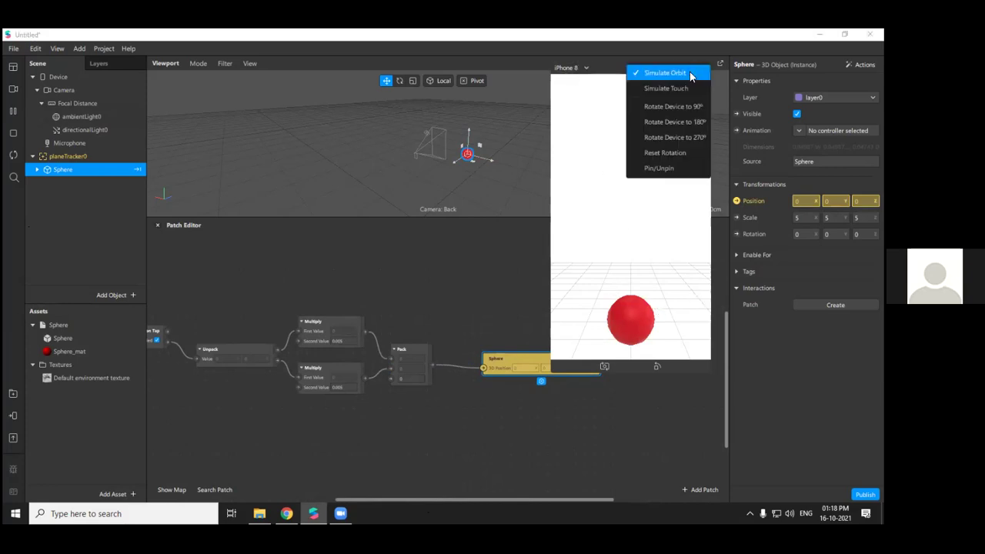
click(689, 88)
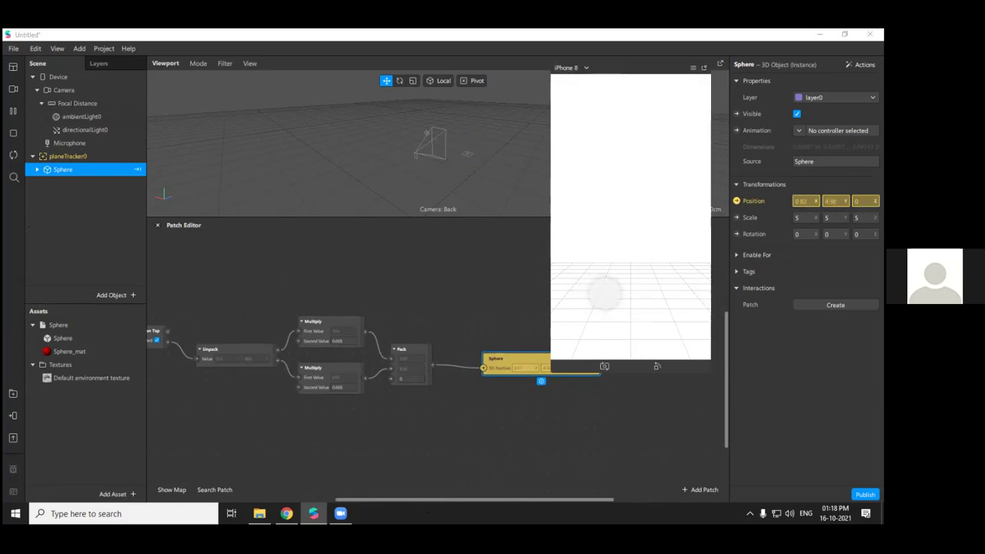
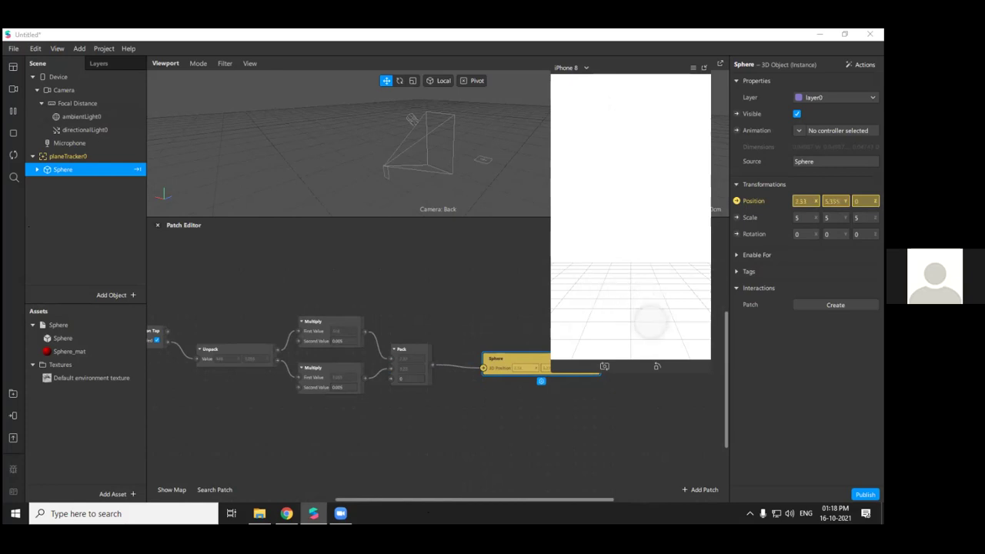
Move the Screen Tap patch slightly farther away from the Unpack patch
scroll(441, 449, down, 3)
drag(432, 498, 375, 499)
scroll(352, 388, up, 3)
drag(234, 320, 213, 325)
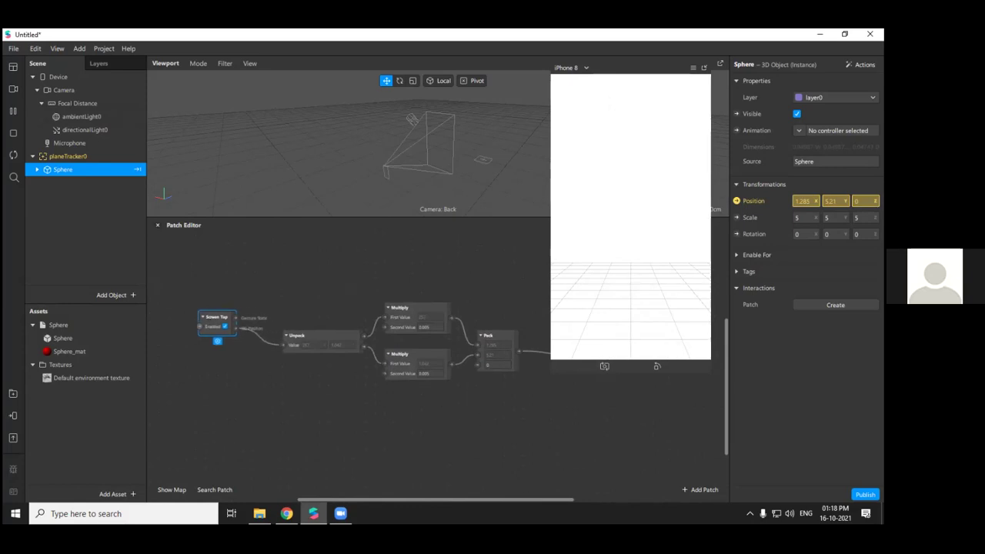
Reconnect the second Multiply's output to the Pack patch's second input and test a tap on the simulated screen
drag(456, 501, 493, 498)
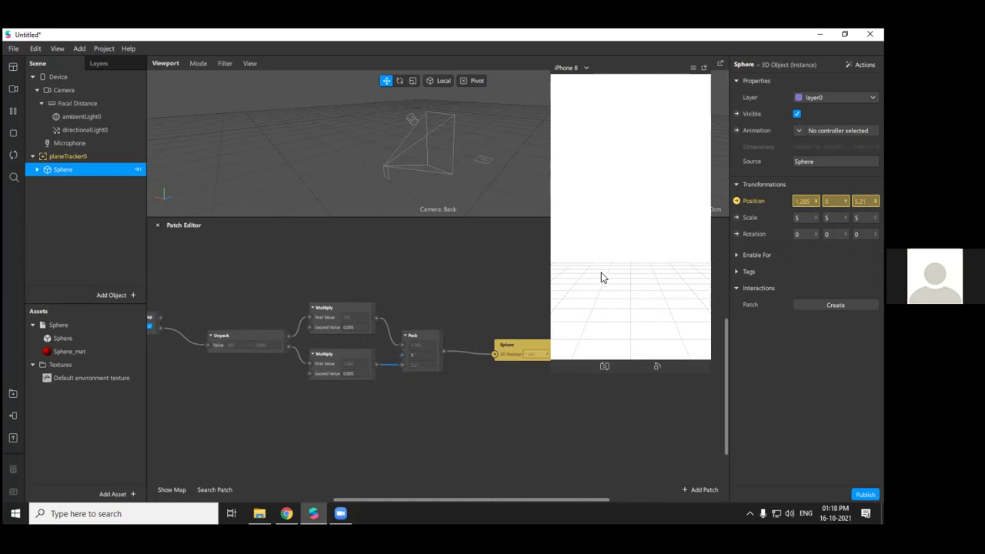
drag(401, 363, 402, 355)
click(614, 320)
scroll(398, 291, right, 6)
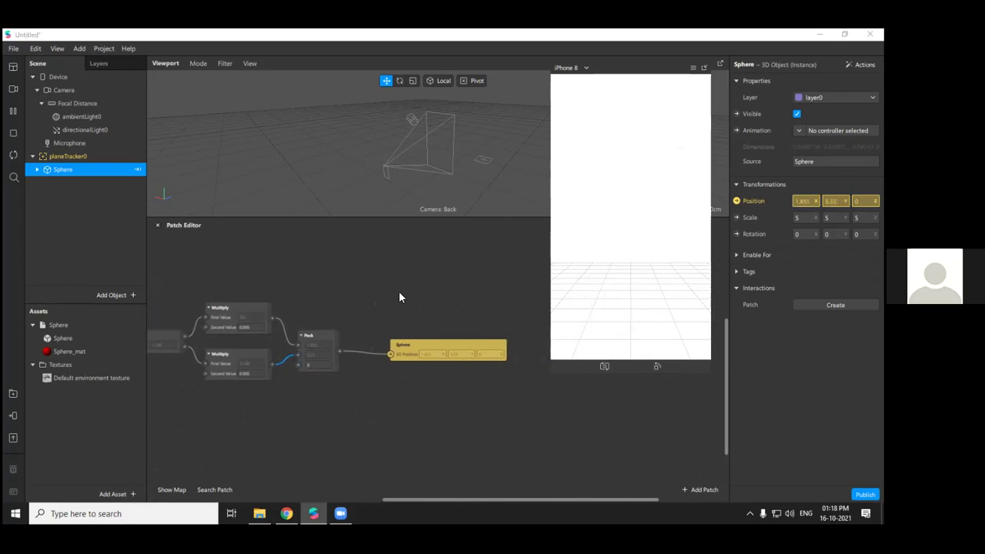
scroll(409, 297, up, 5)
scroll(411, 297, down, 3)
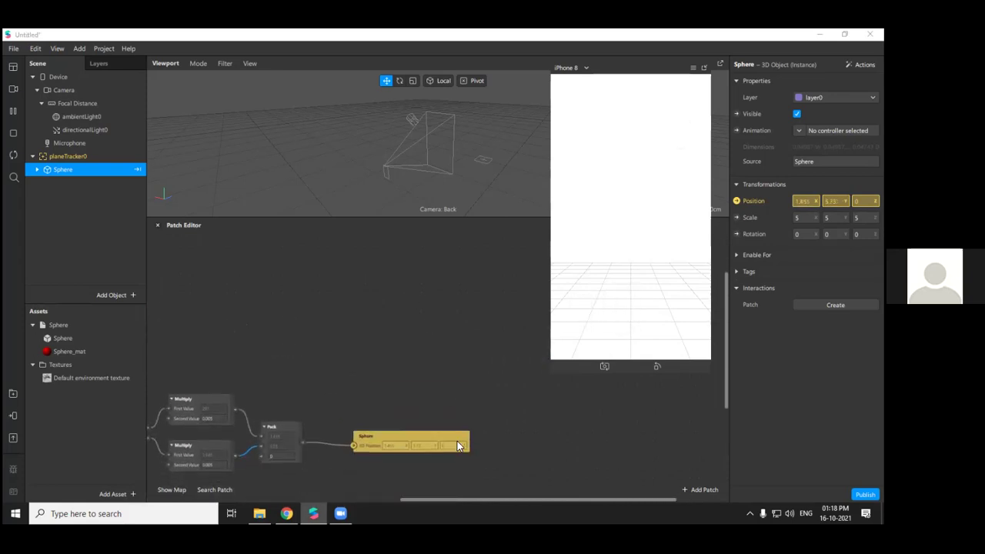
drag(468, 500, 373, 501)
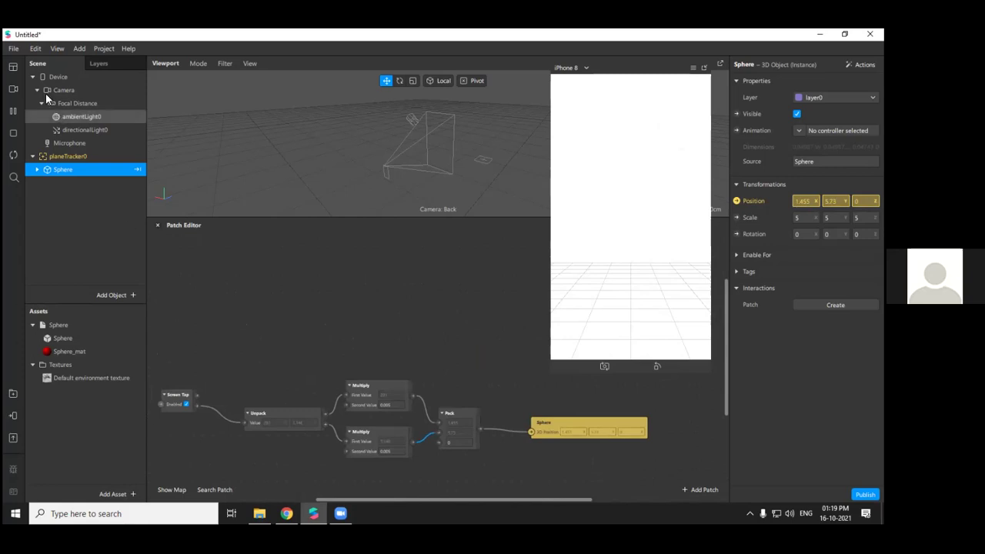
Create a new blank project and close the window of the sphere project
click(13, 47)
mouse_move(54, 81)
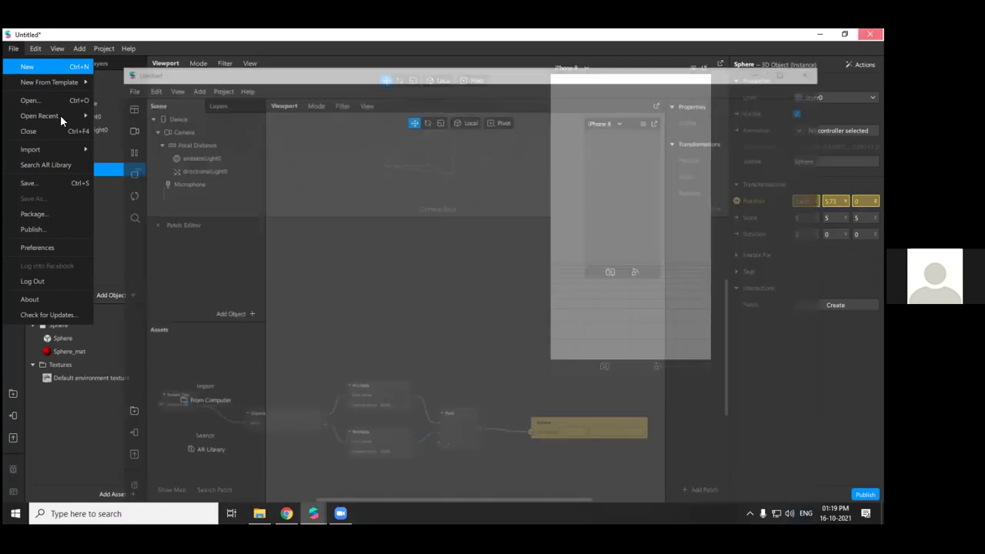
click(870, 34)
click(481, 302)
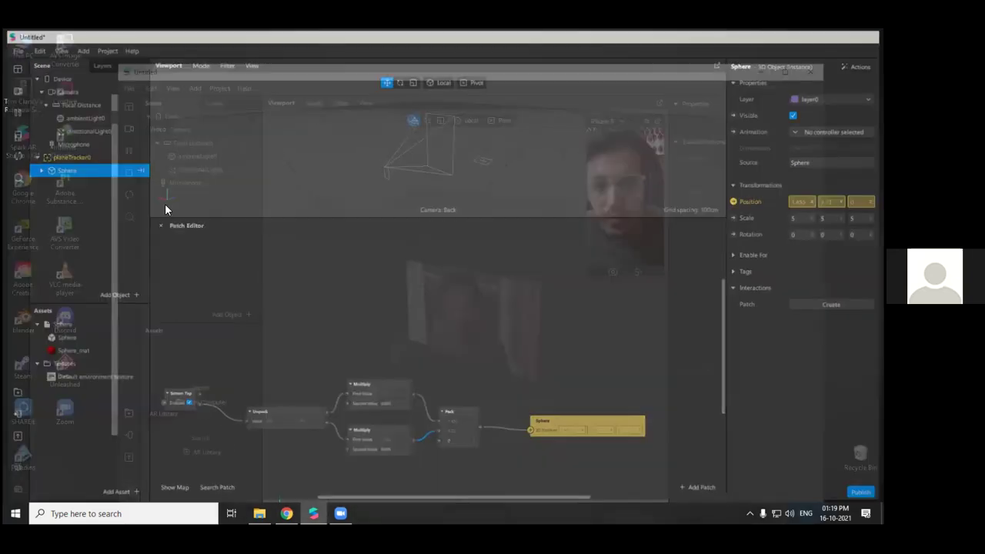
Close the blank project, create one from the World Object template, and maximize its window
click(129, 86)
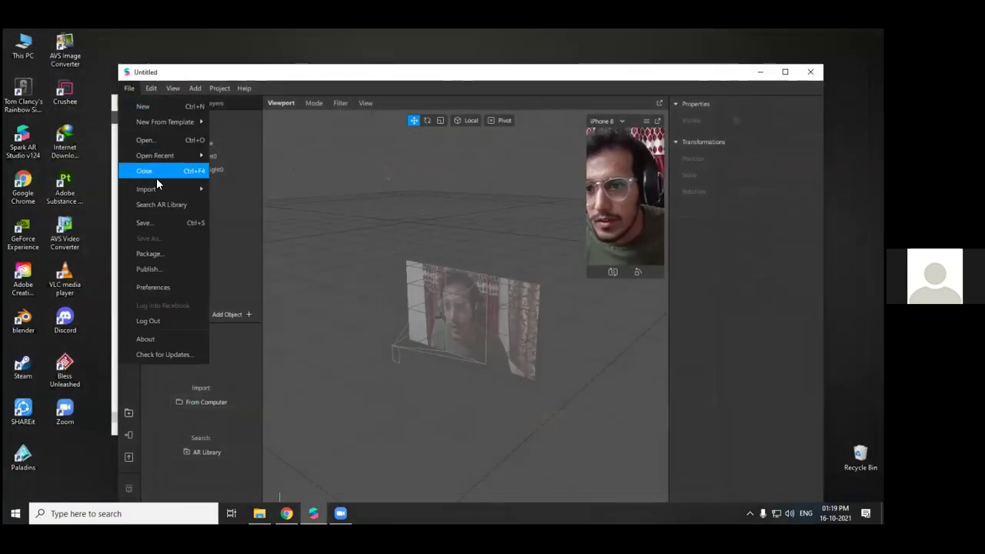
click(153, 170)
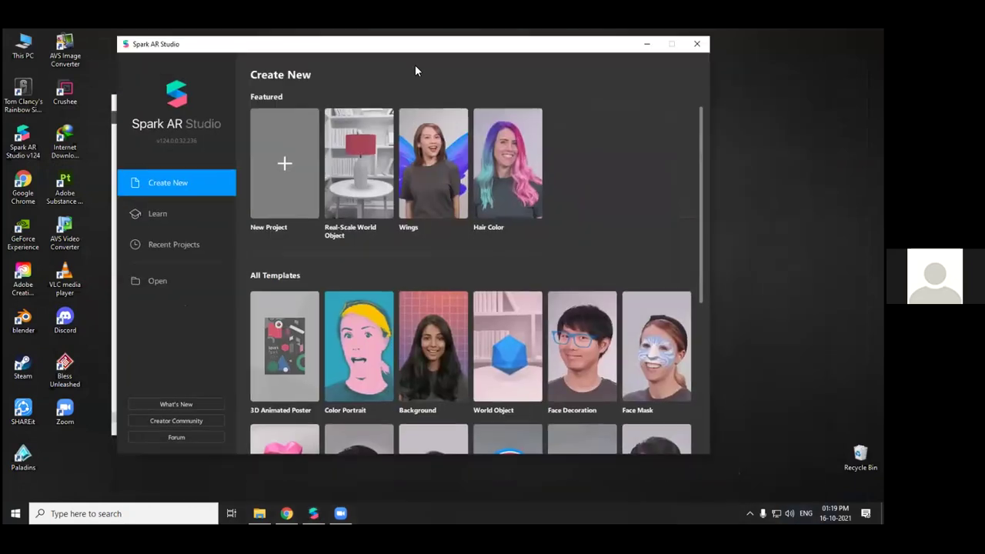
scroll(492, 273, down, 3)
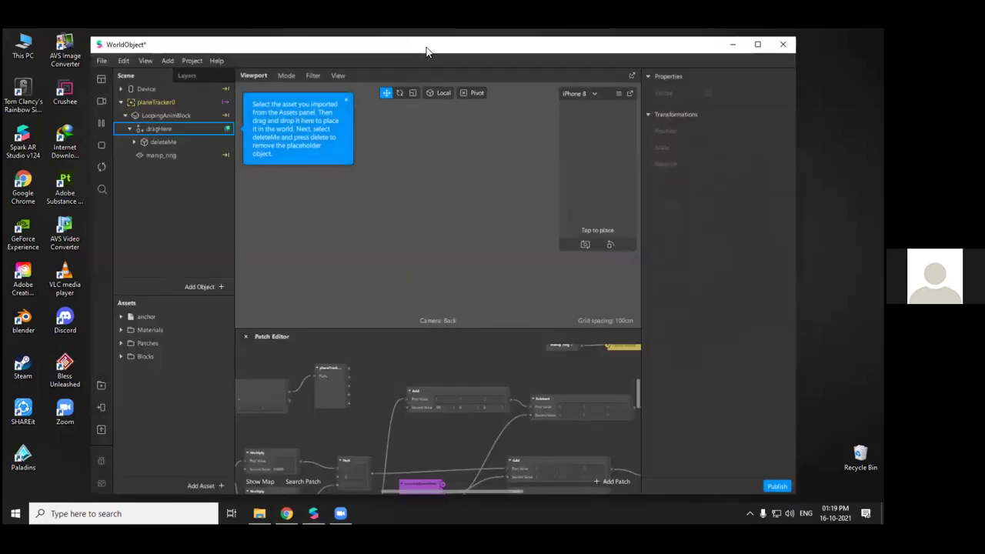
double_click(427, 52)
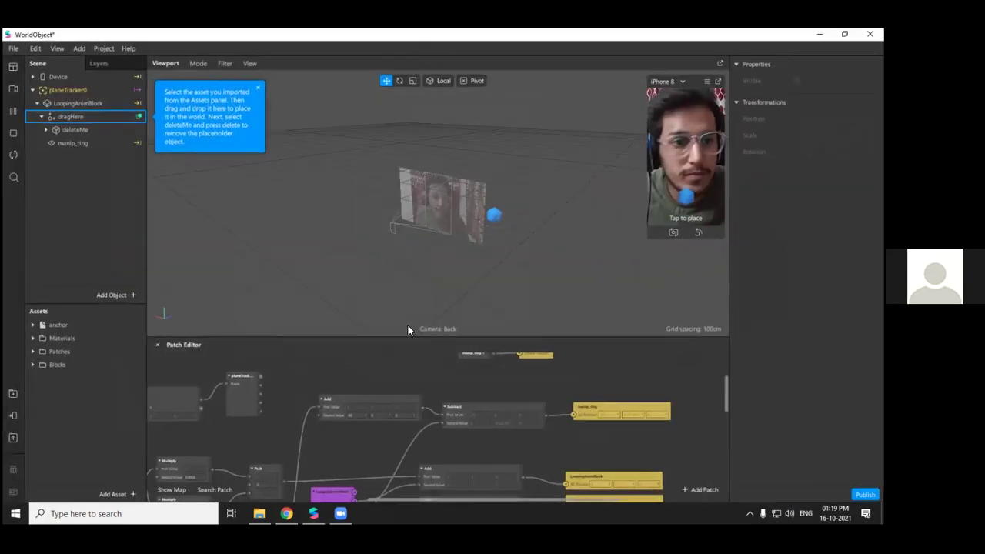
Enlarge the Patch Editor and examine the World Object template's patch graph
drag(405, 338, 434, 202)
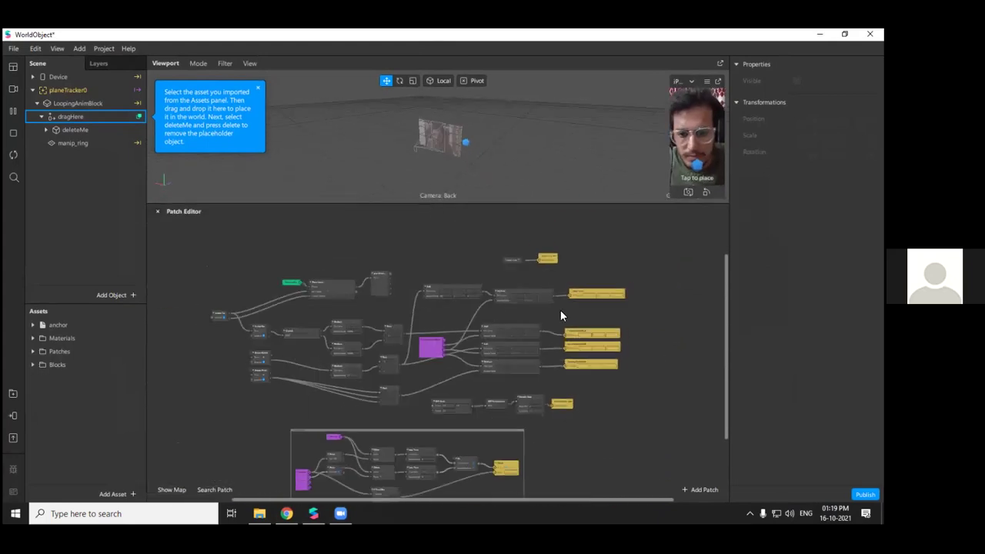
scroll(561, 314, down, 2)
scroll(507, 315, up, 5)
scroll(606, 331, down, 3)
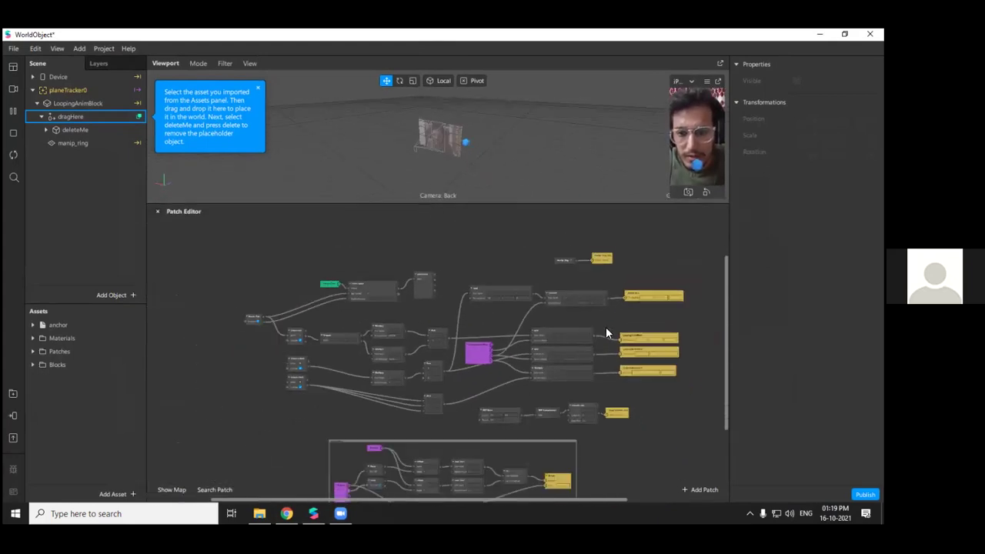
scroll(342, 320, up, 2)
drag(443, 492, 476, 499)
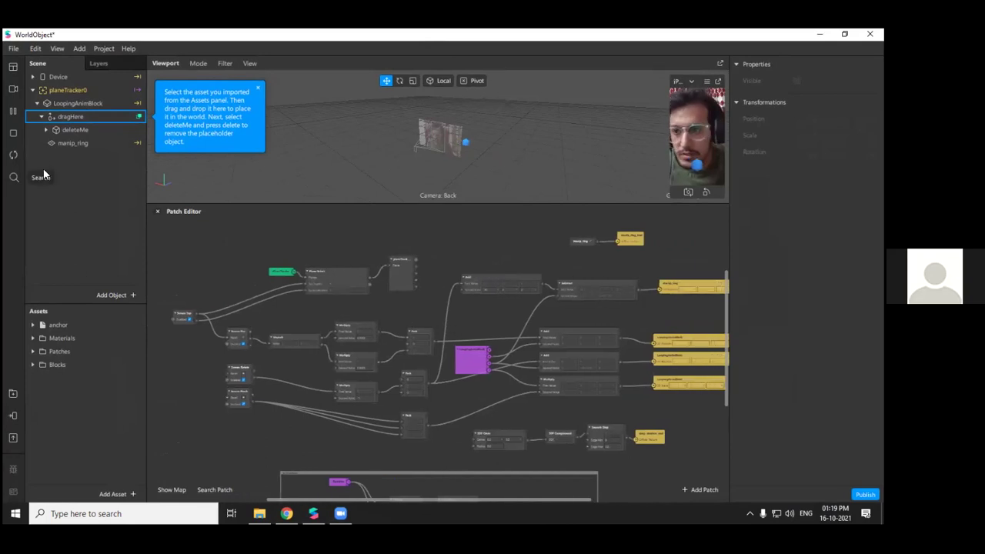
Select LoopingAnimBlock under the plane tracker and enlarge the viewport and the simulator preview
click(76, 89)
click(71, 106)
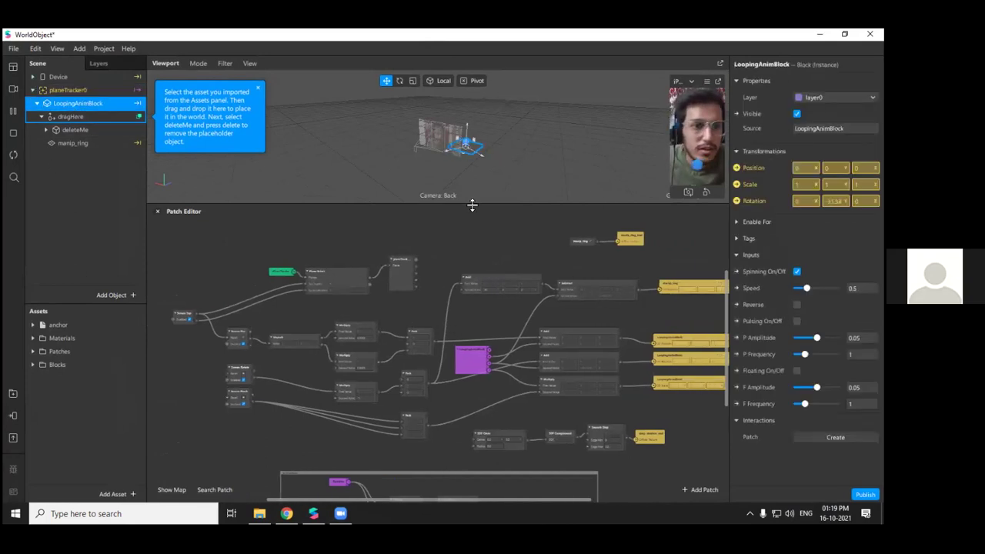
drag(464, 203, 484, 278)
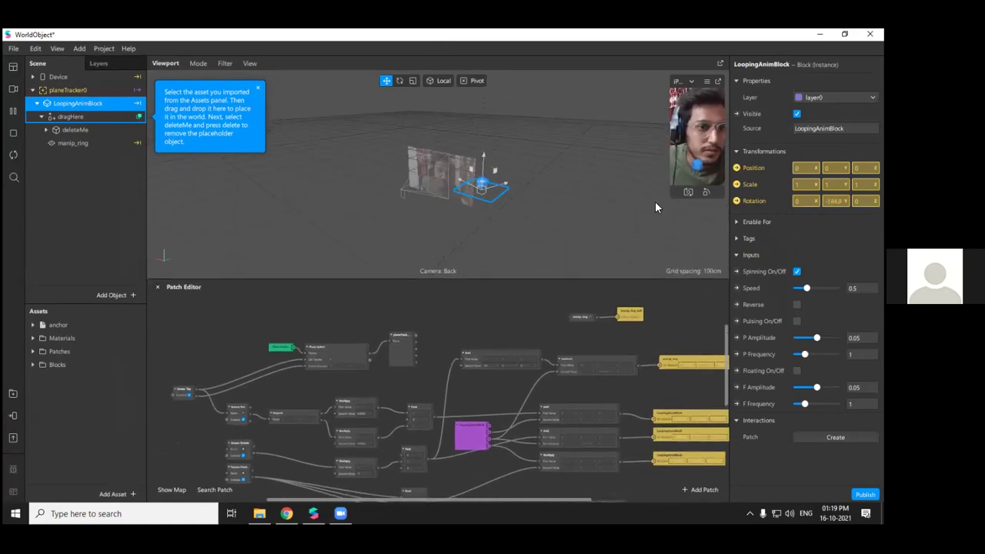
drag(669, 200, 627, 275)
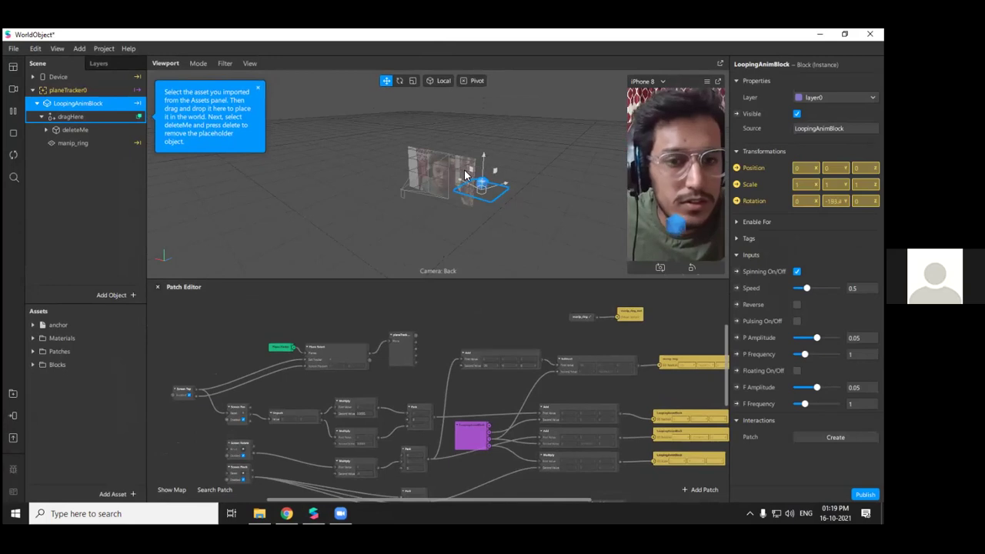
Switch LoopingAnimBlock from spinning to pulsing, with Speed at 0.63014 and P Amplitude at 0.04658
click(796, 271)
click(796, 271)
drag(807, 288, 810, 288)
click(797, 272)
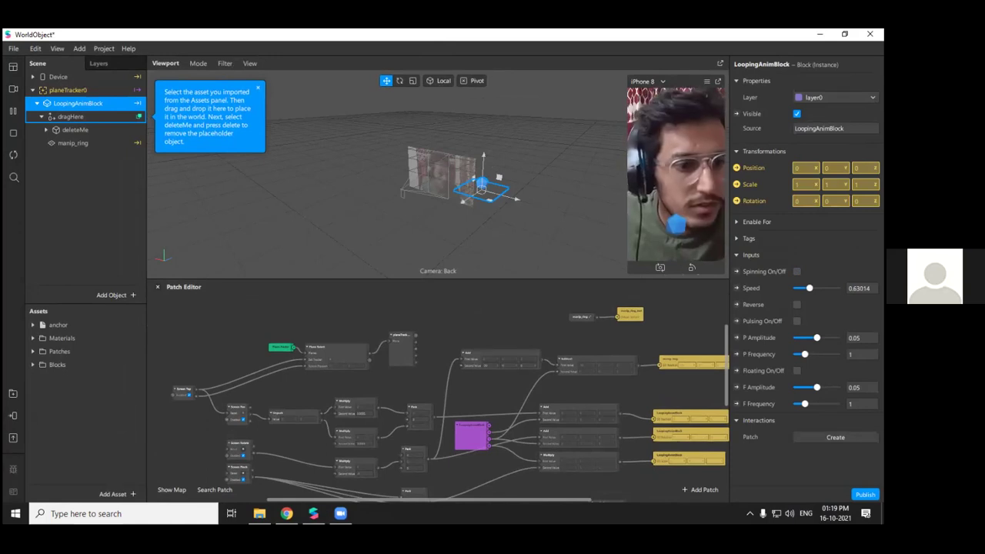
click(797, 321)
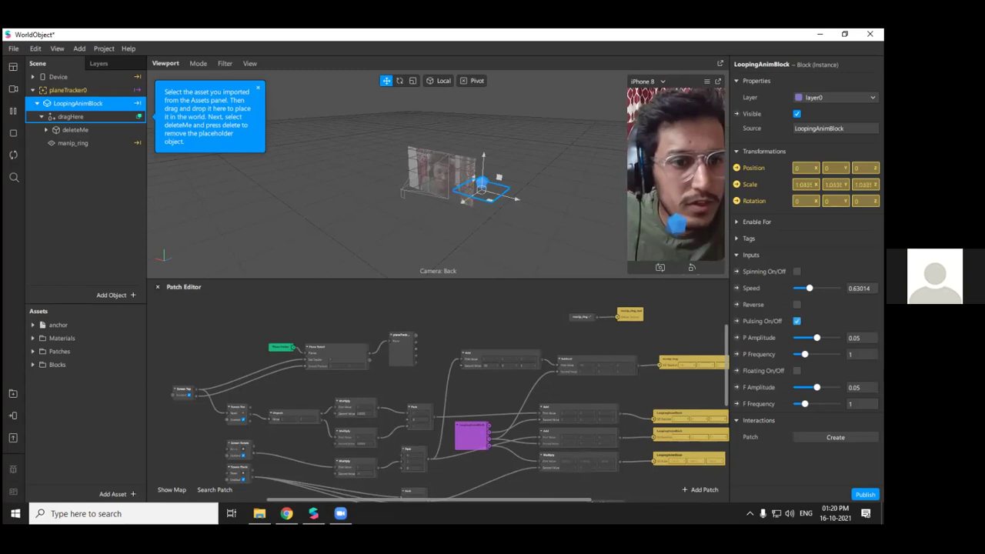
mouse_move(818, 338)
mouse_down()
mouse_move(837, 338)
mouse_move(816, 338)
mouse_up()
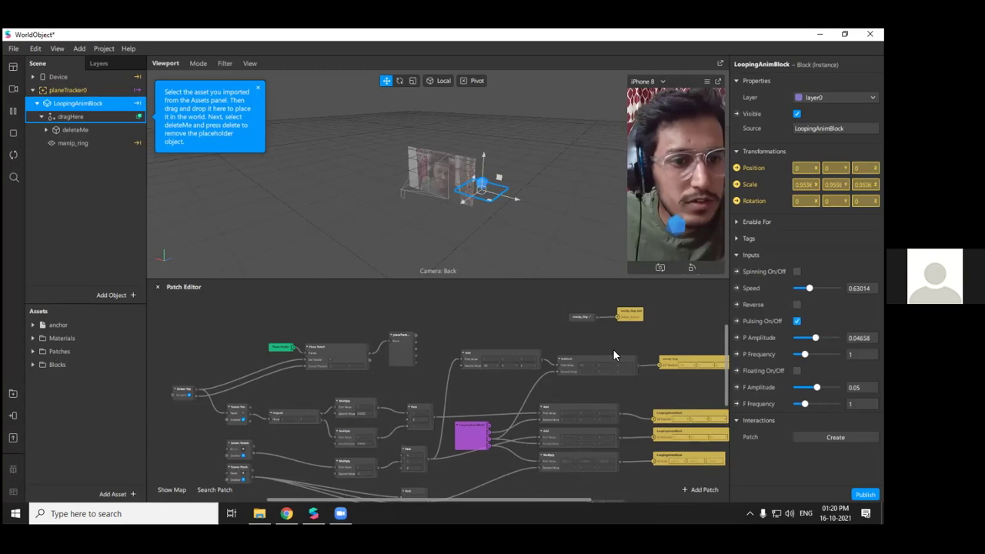
Enlarge the Patch Editor, then move the simulator preview partly over the block's properties and enlarge it
scroll(432, 351, down, 4)
drag(473, 279, 473, 192)
click(719, 83)
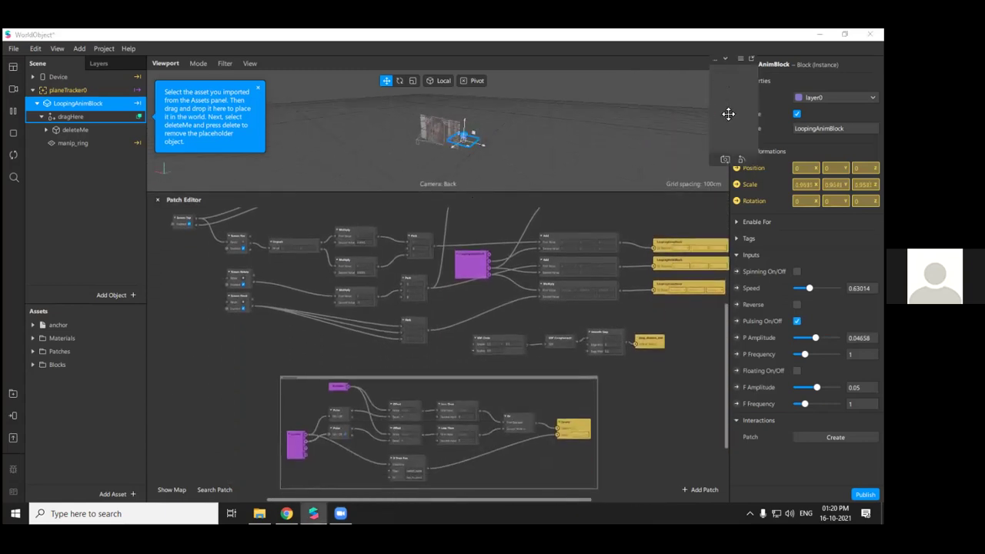
drag(708, 164, 612, 316)
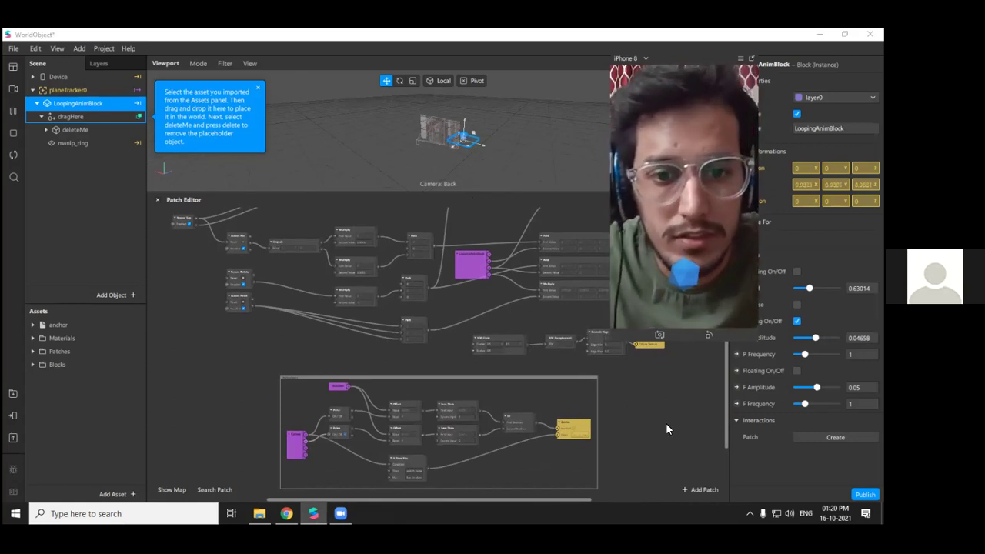
Examine how the Screen Tap, Screen Pan, Screen Rotate and Screen Pinch patches feed into the LoopingAnimBlock patches
scroll(284, 356, up, 4)
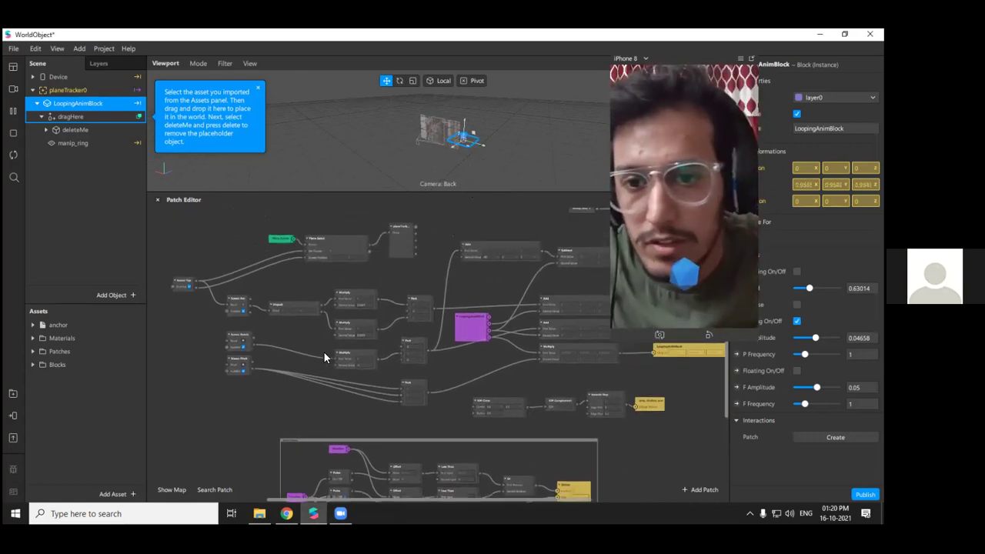
scroll(324, 352, up, 1)
ctrl+scroll(239, 340, up, 2)
ctrl+scroll(251, 337, down, 1)
ctrl+scroll(269, 388, up, 2)
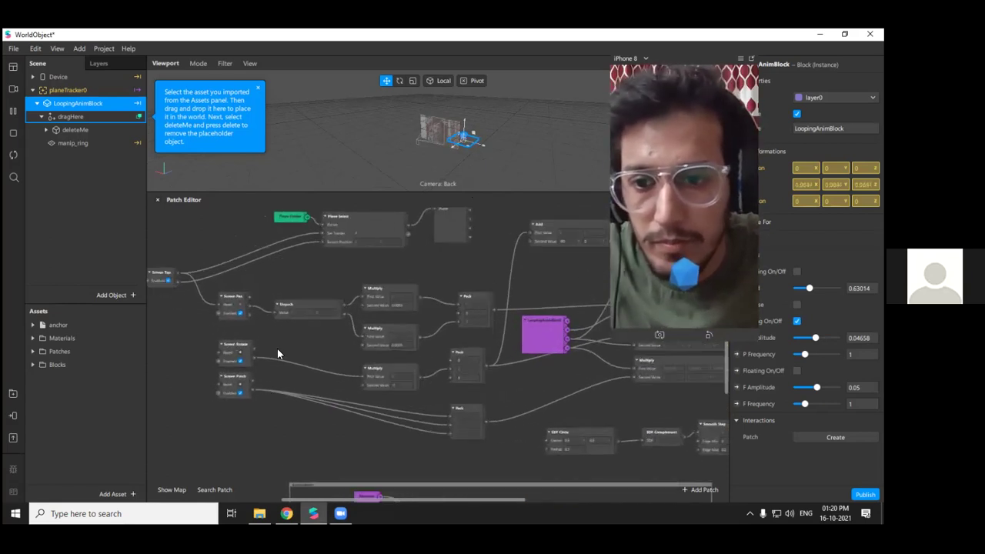
click(450, 505)
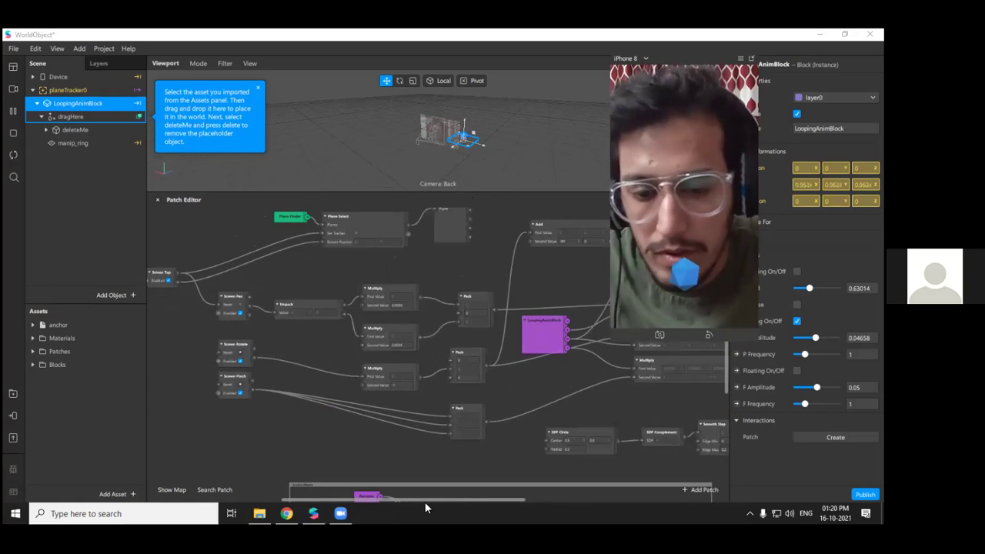
drag(424, 500, 400, 501)
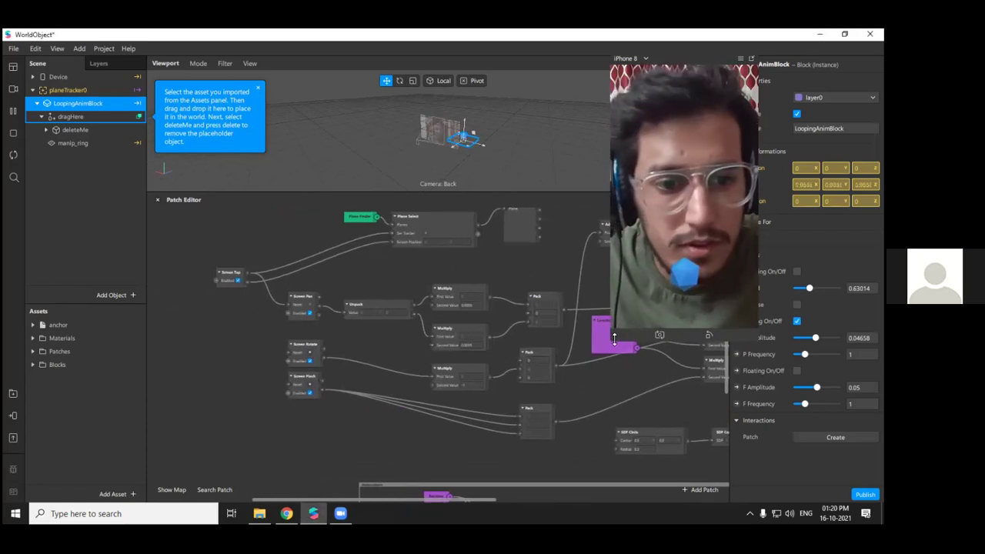
click(494, 488)
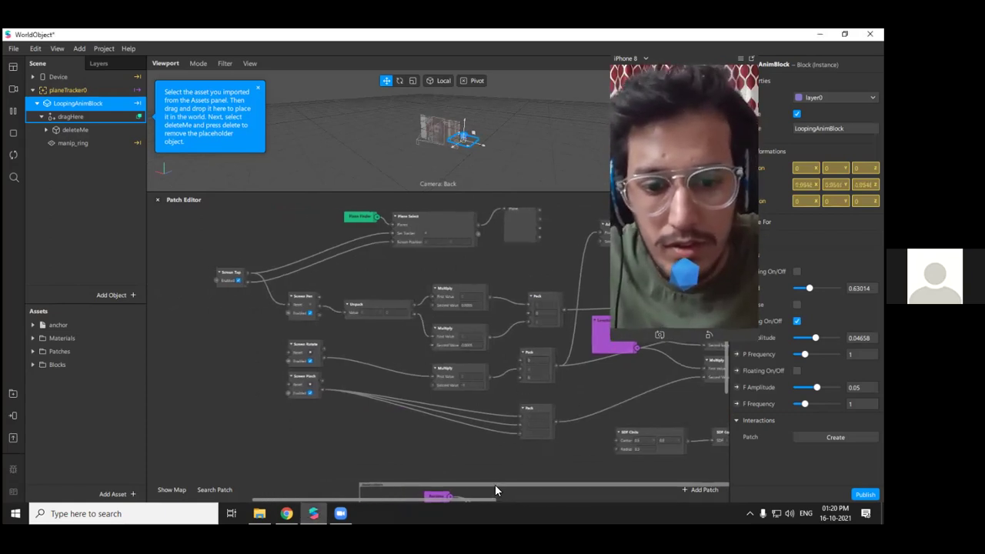
drag(435, 498, 450, 496)
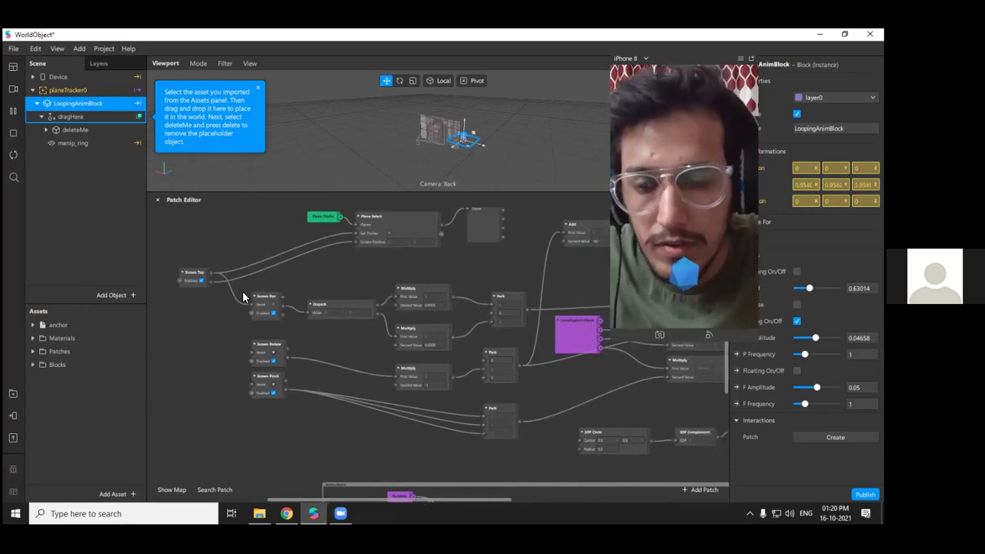
key(super)
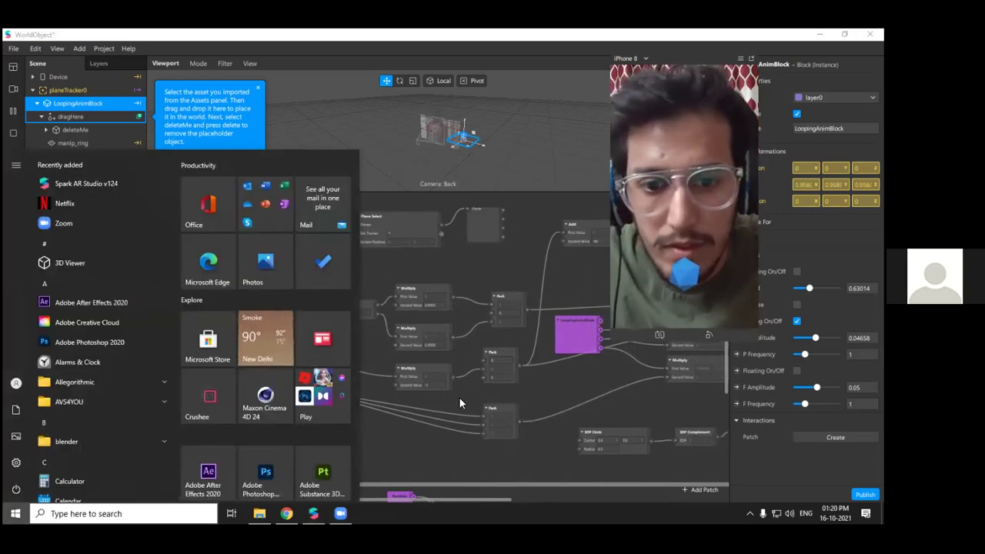
key(super)
scroll(269, 283, left, 1)
scroll(274, 285, right, 2)
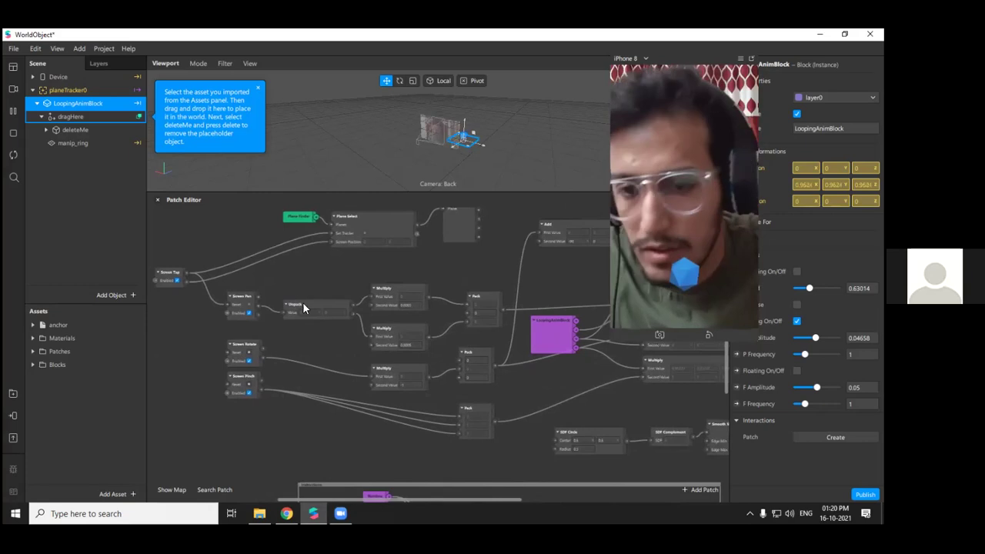
ctrl+scroll(286, 278, up, 1)
scroll(409, 296, up, 1)
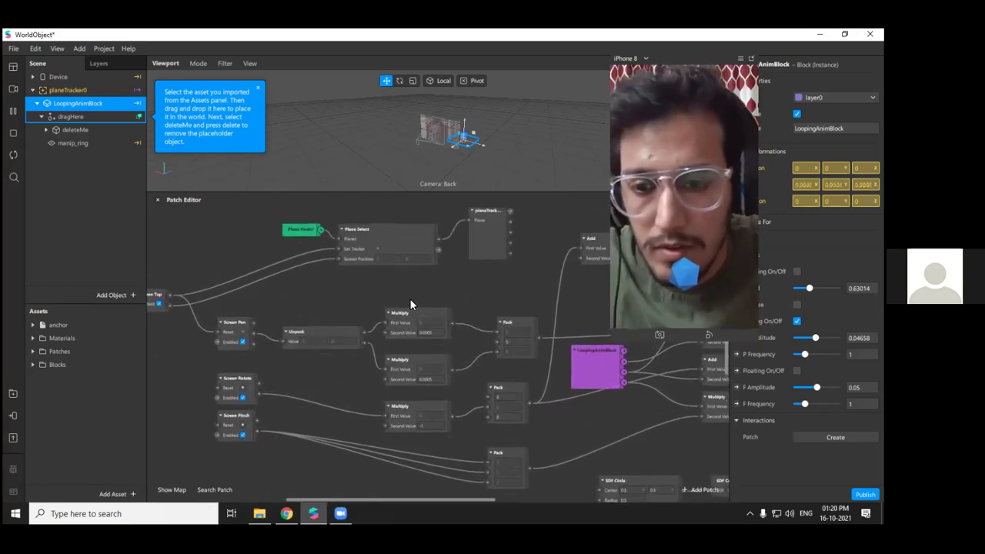
Move the Screen Tap patch up so it sits clear of the Screen Pan patch
drag(150, 298, 168, 274)
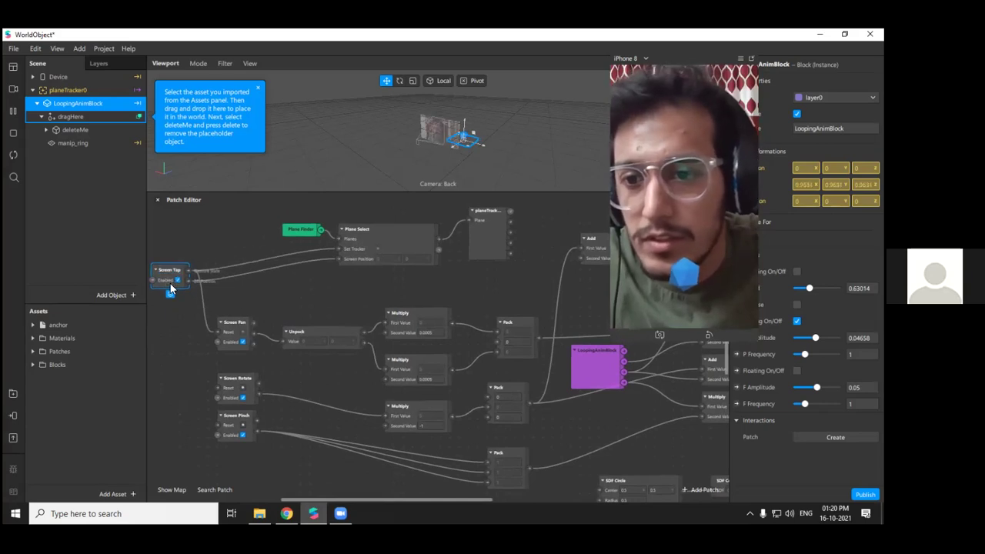
click(177, 326)
scroll(503, 356, down, 1)
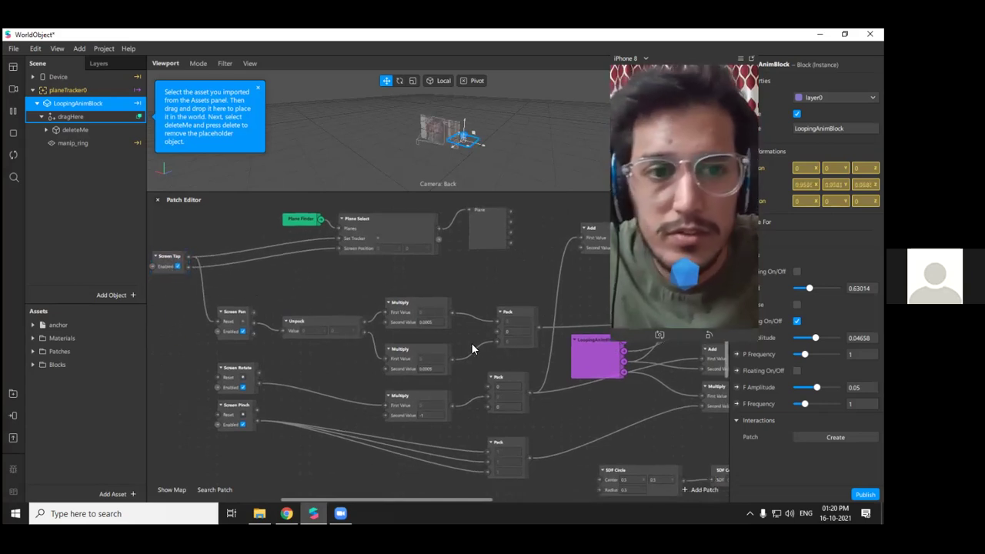
scroll(471, 343, up, 3)
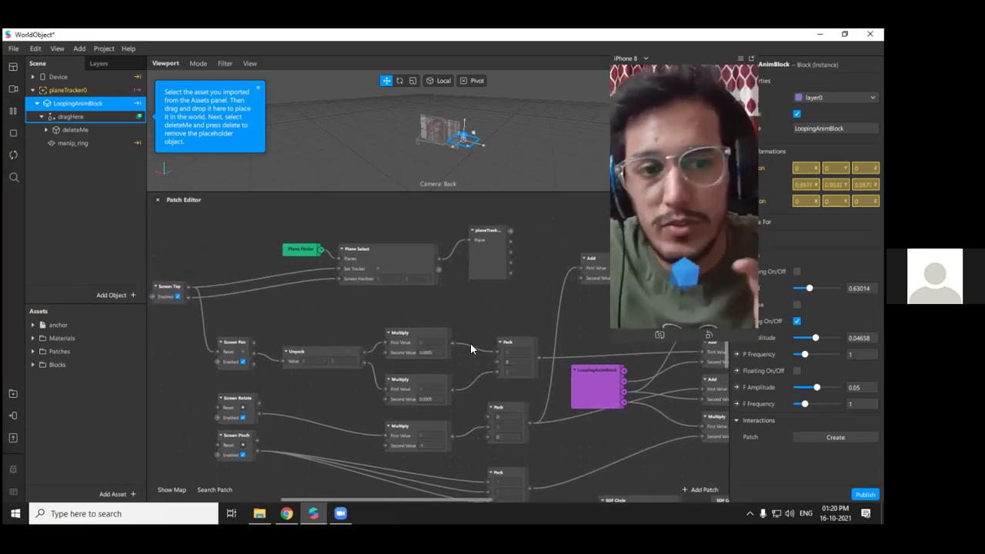
Create a new blank project in place of the WorldObject template
scroll(318, 376, down, 2)
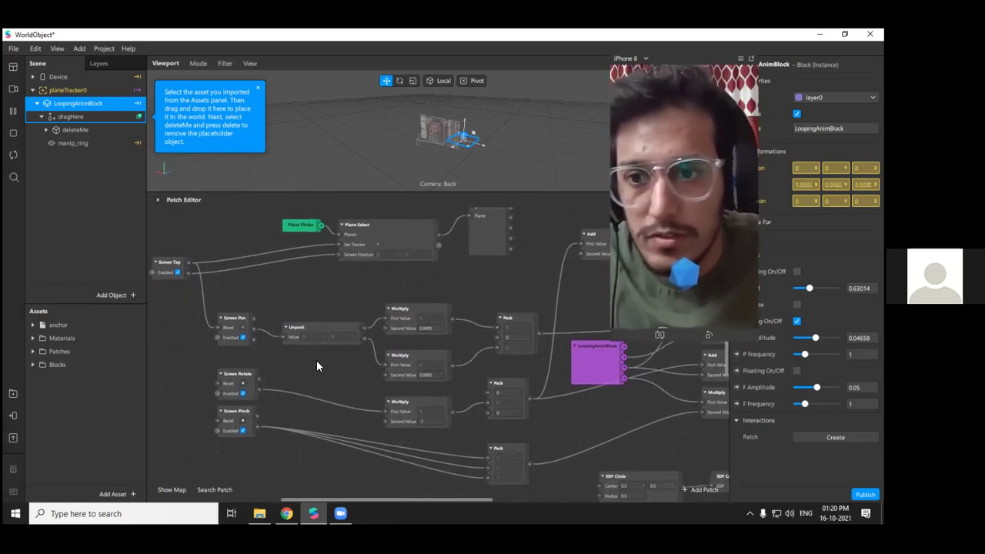
click(13, 47)
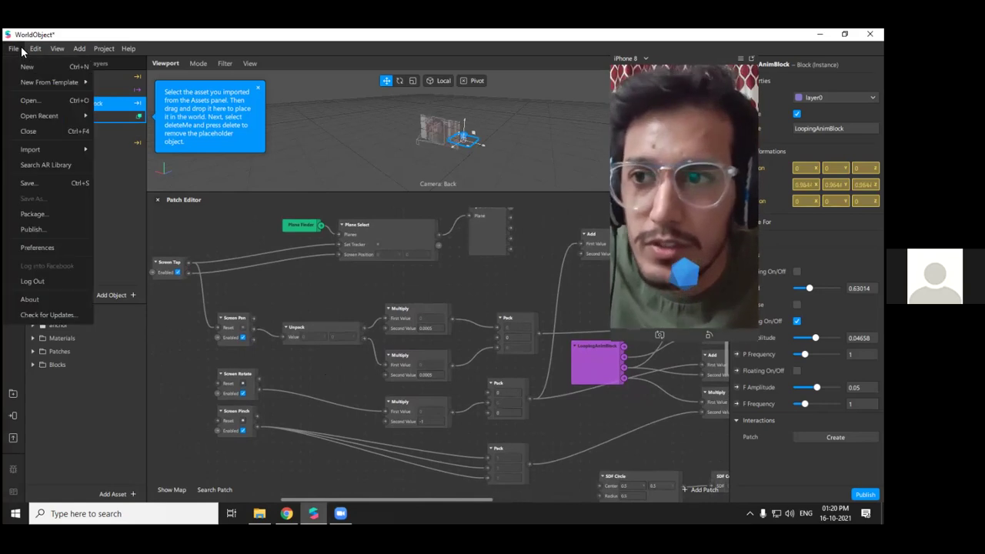
mouse_move(54, 82)
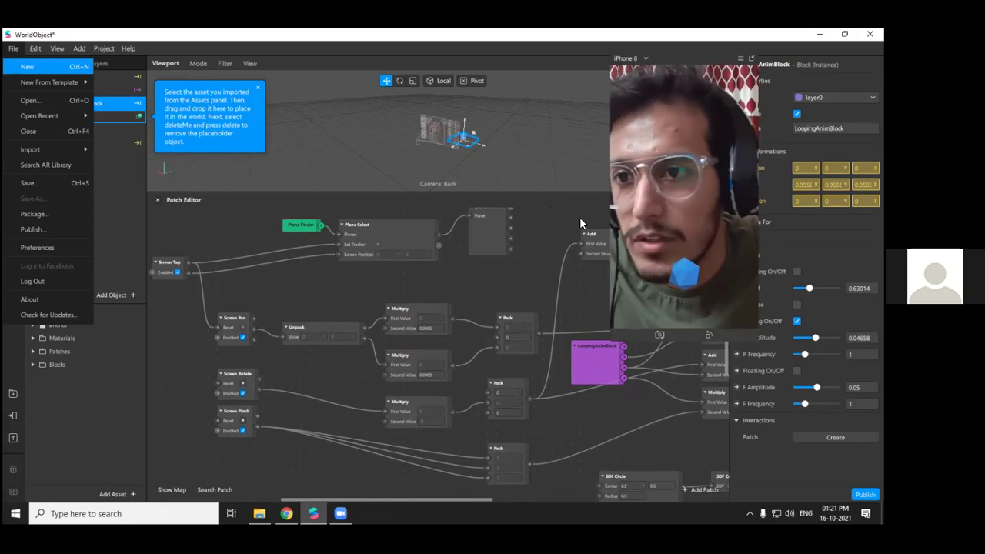
key(Return)
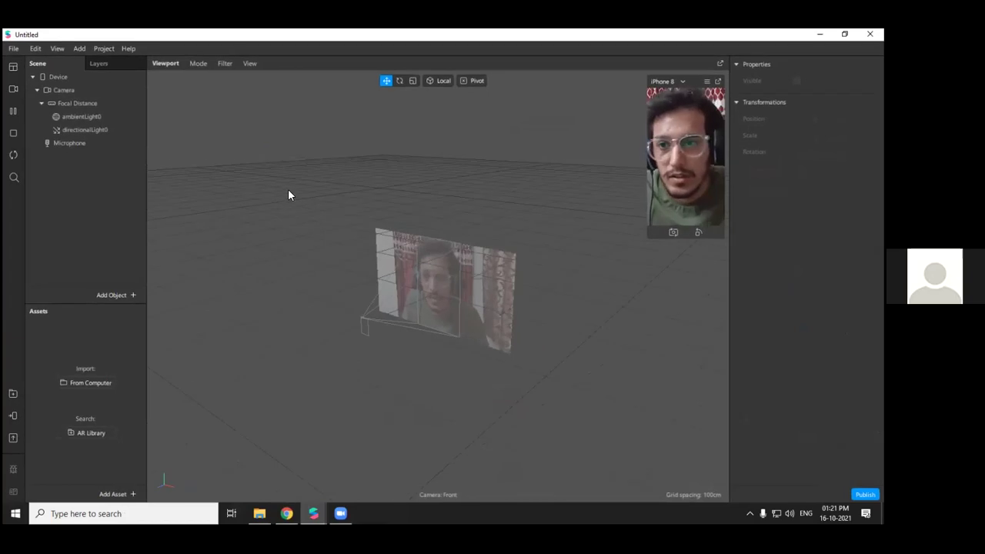
Add a plane under Focal Distance in the scene
right_click(67, 104)
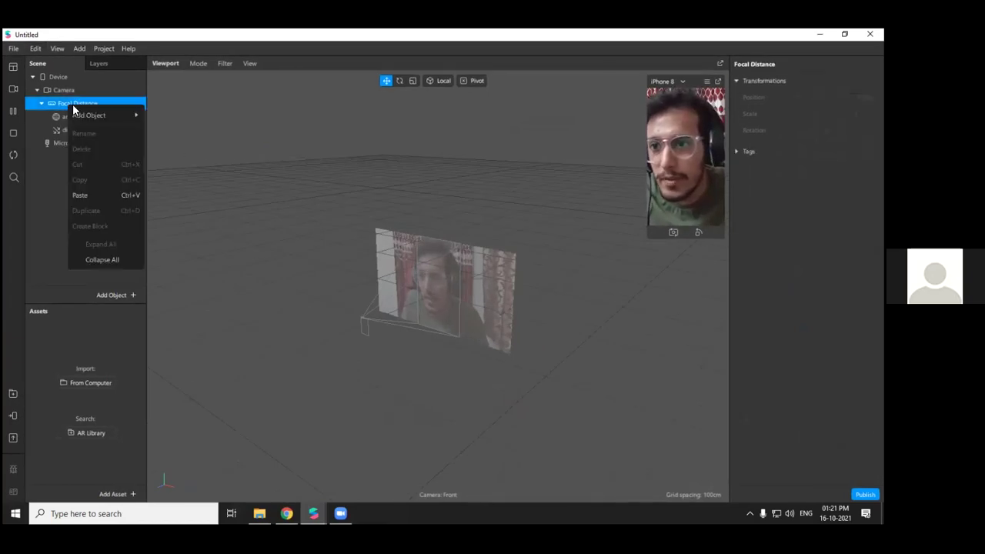
mouse_move(87, 114)
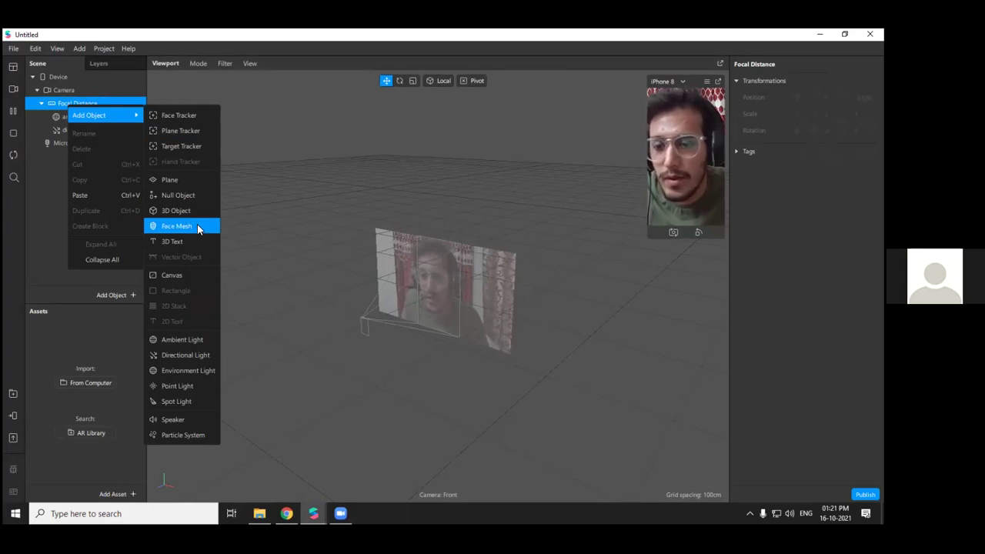
click(192, 182)
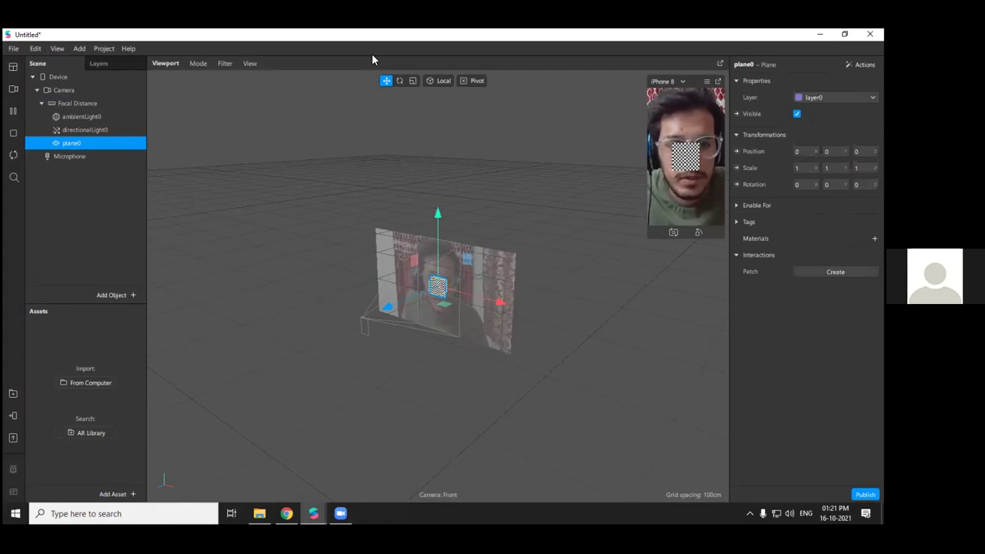
Show the Patch Editor, enlarge it upward into the viewport, and select the plane
click(308, 147)
click(59, 49)
click(68, 67)
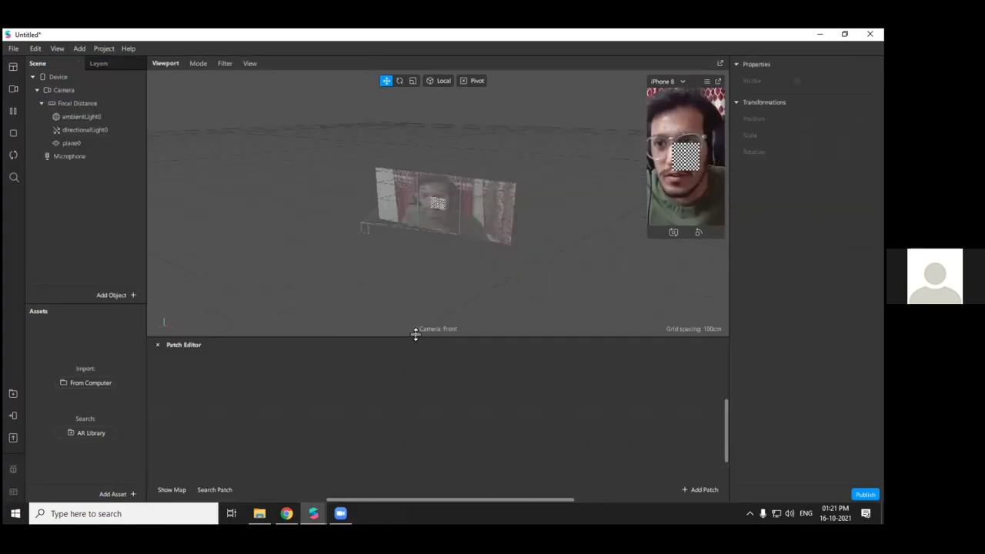
drag(414, 337, 431, 248)
click(72, 144)
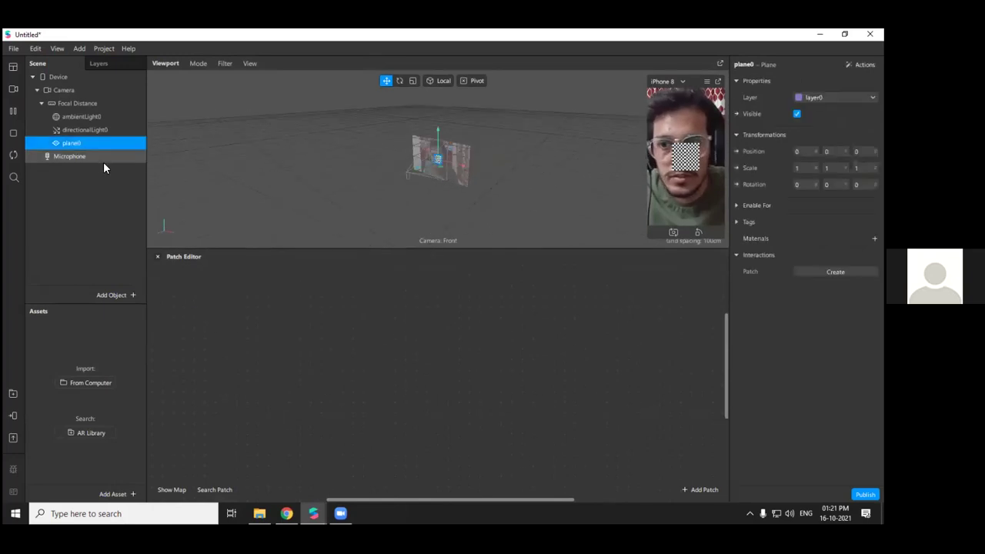
Add a Screen Tap patch to the empty patch graph
right_click(232, 337)
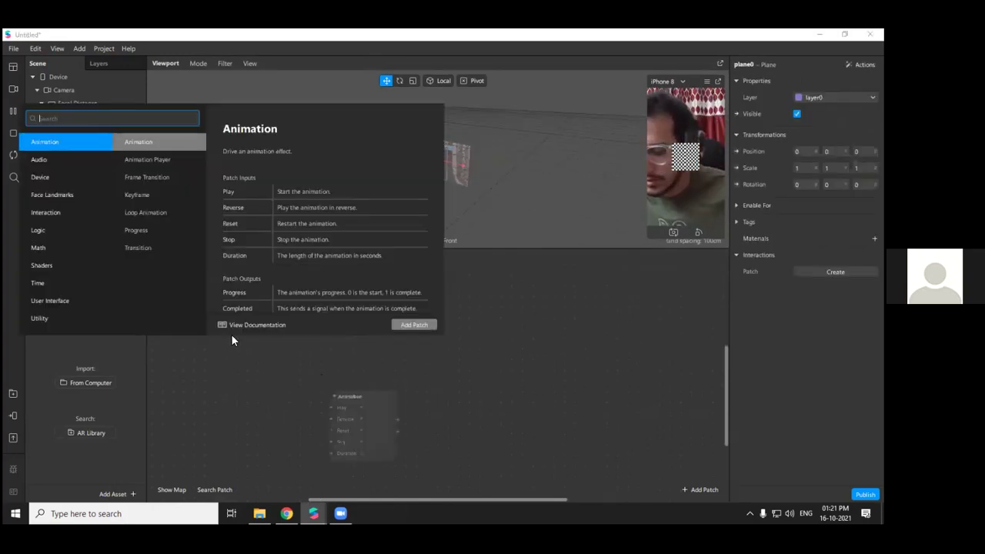
text(scr)
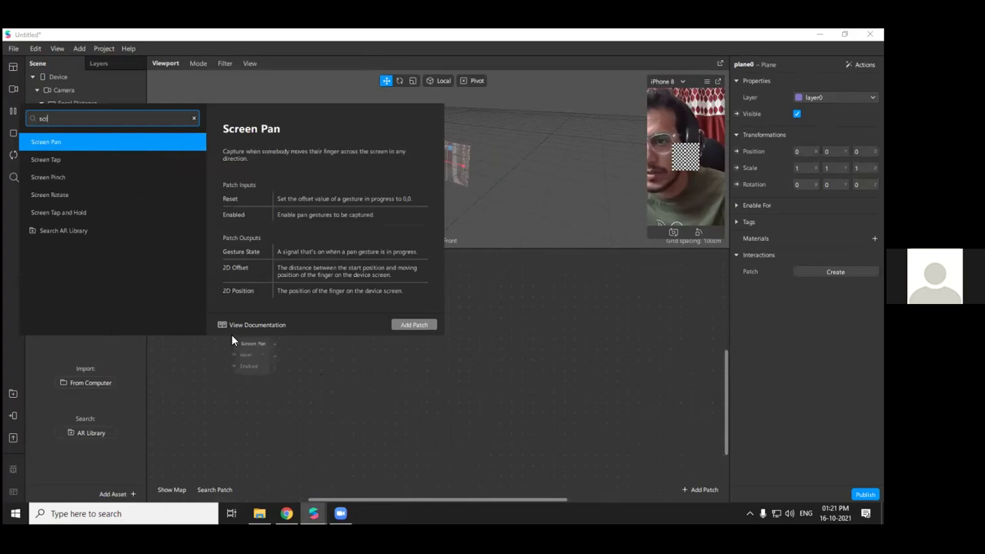
key(Down)
key(Return)
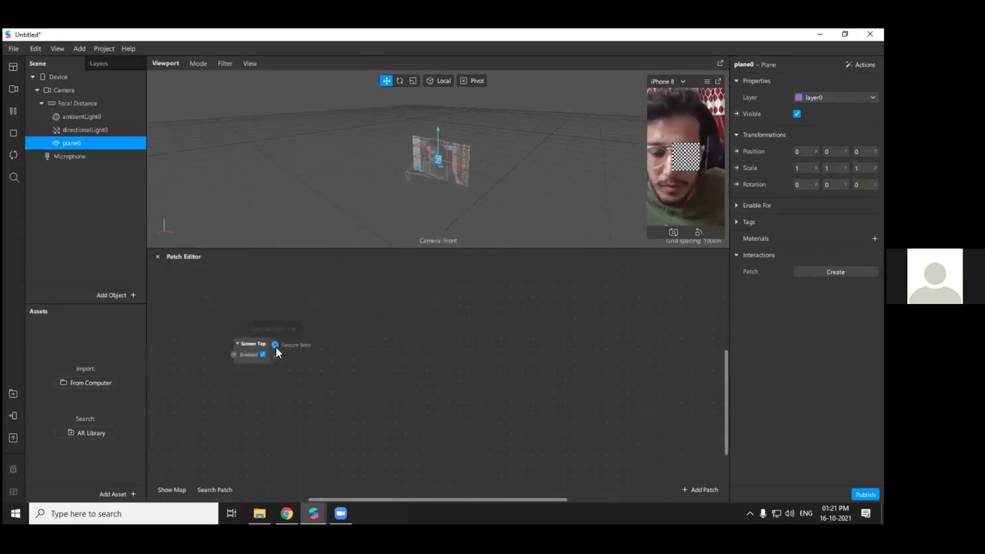
Feed Screen Tap's gesture output into the Increase input of a new Counter patch and place the Counter beside Screen Tap
drag(275, 346, 294, 350)
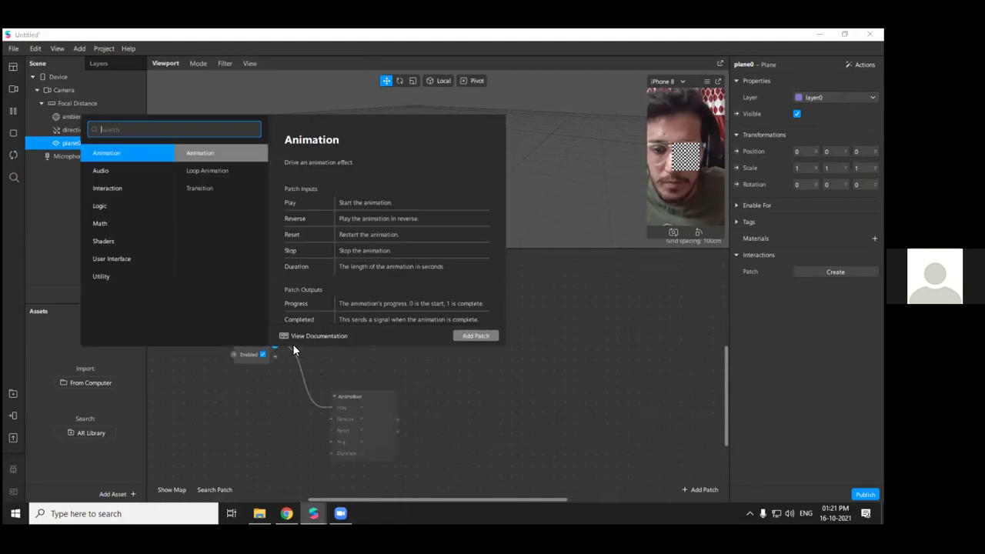
text(2d)
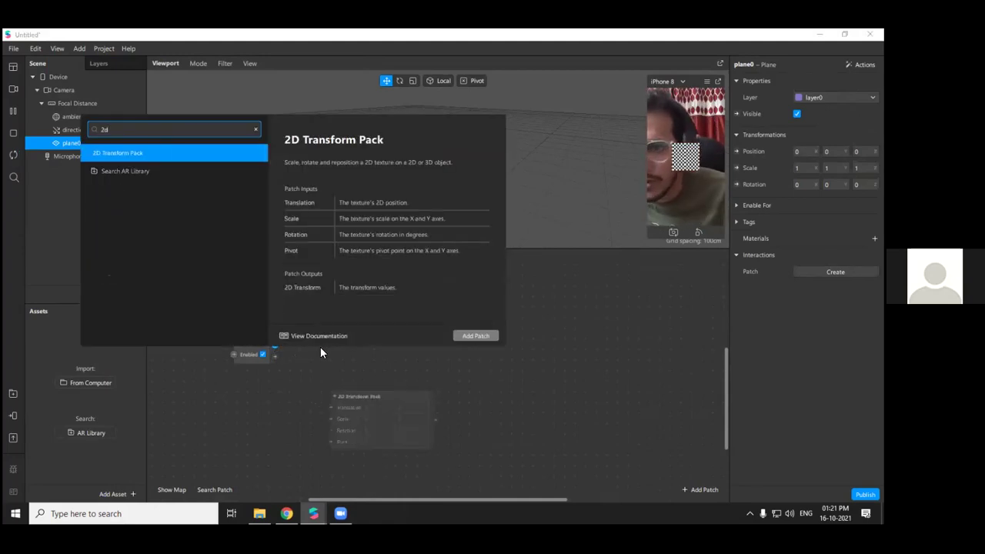
key(BackSpace)
key(BackSpace)
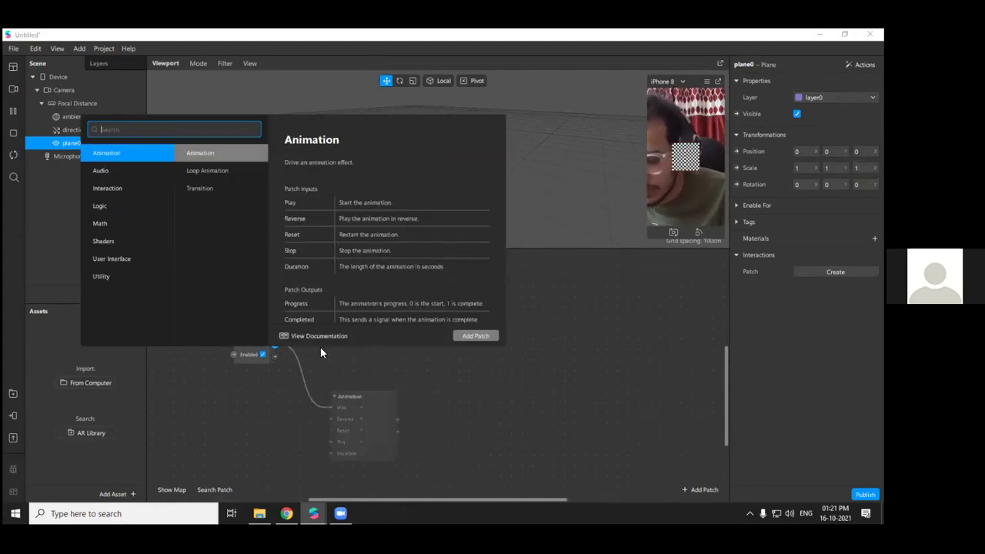
text(count)
key(Return)
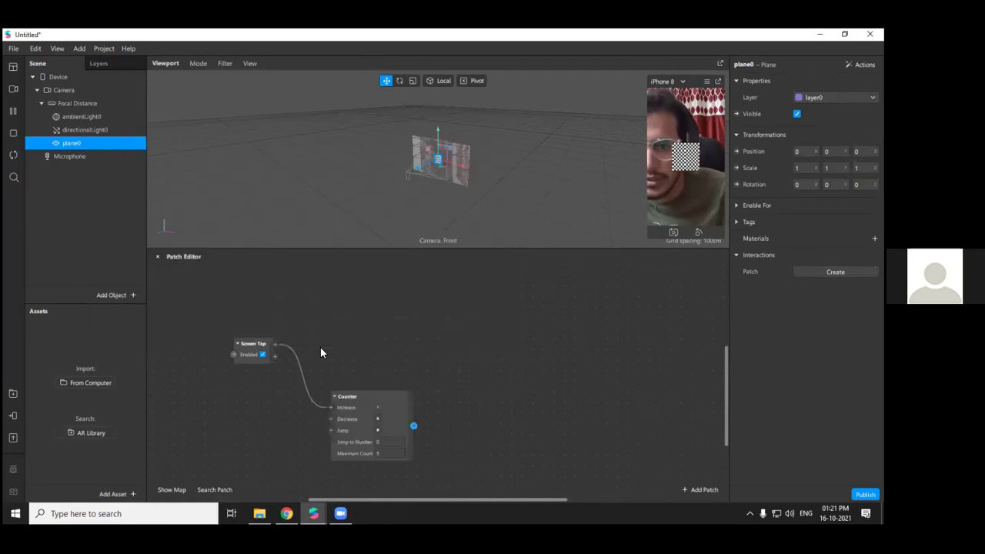
drag(364, 410, 376, 327)
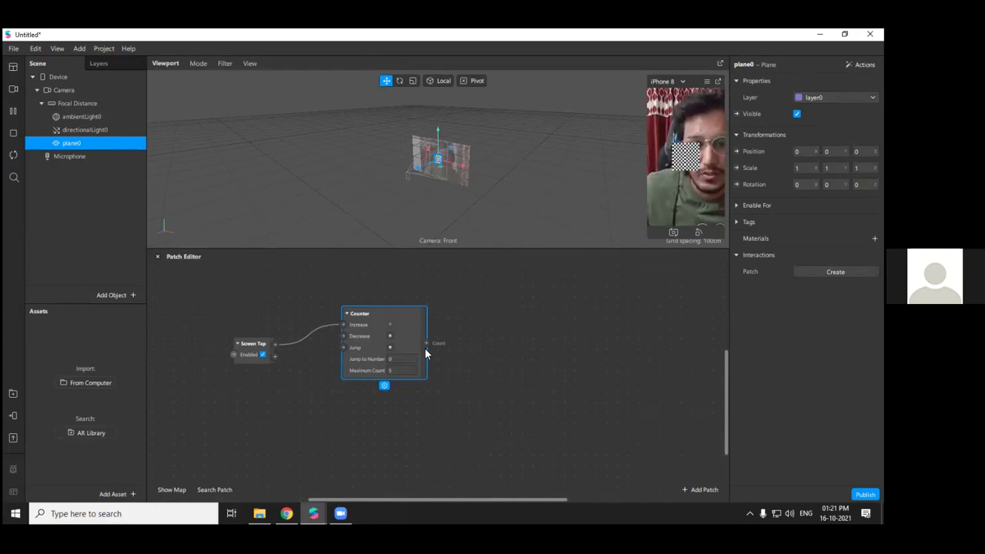
Connect the Counter's Count output to a new Value patch and shift the Counter slightly away from it
drag(456, 347, 455, 347)
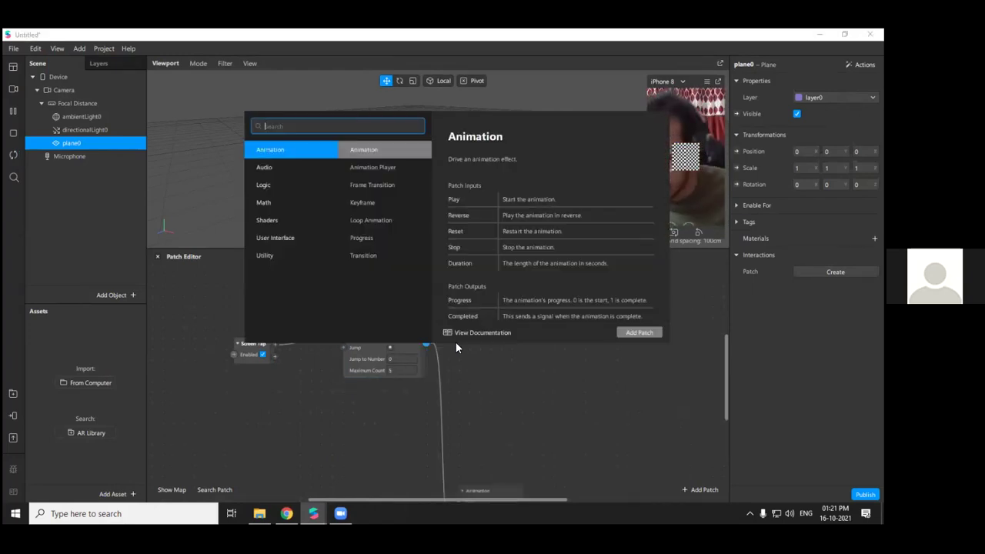
text(val)
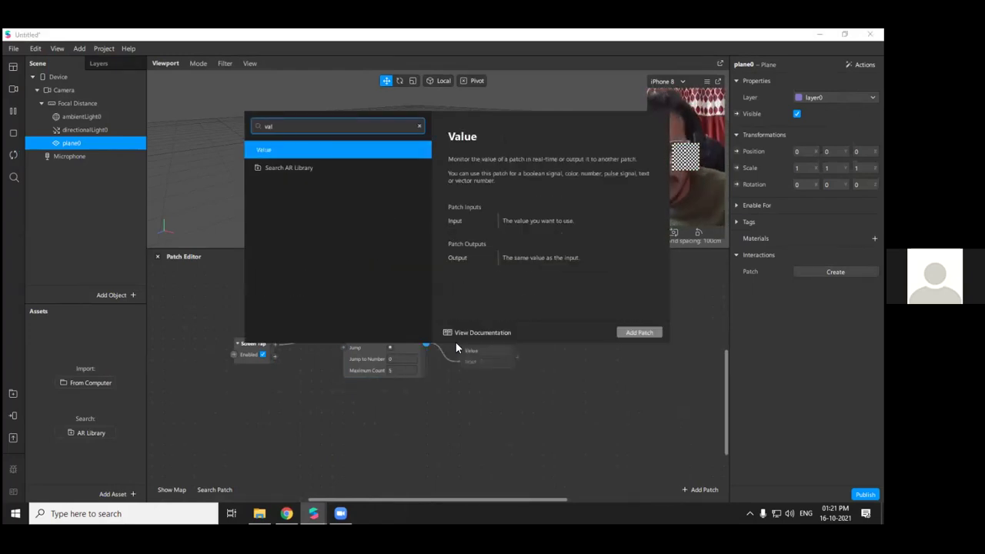
key(Return)
drag(364, 363, 352, 365)
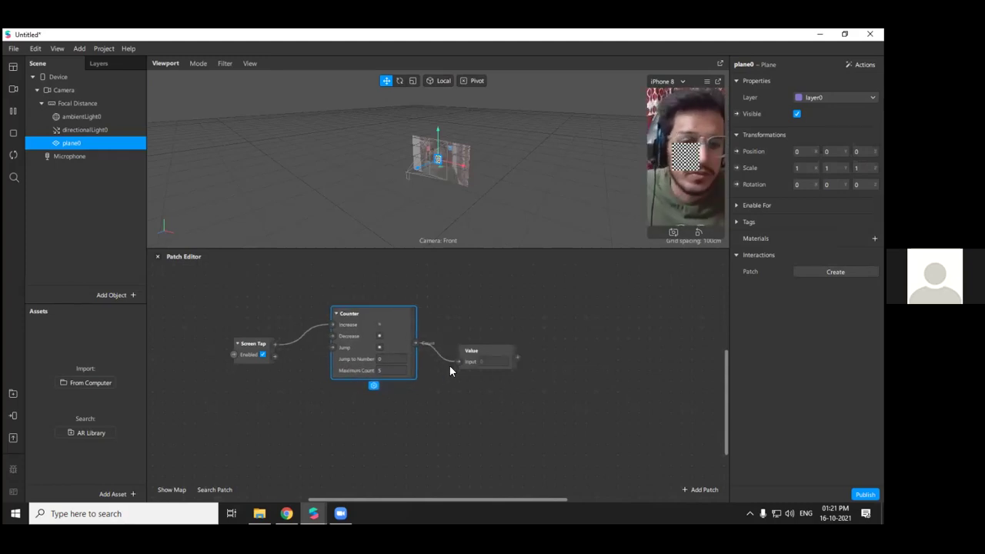
Move the simulator preview partly over the plane's properties and enlarge it without covering the patches
click(716, 83)
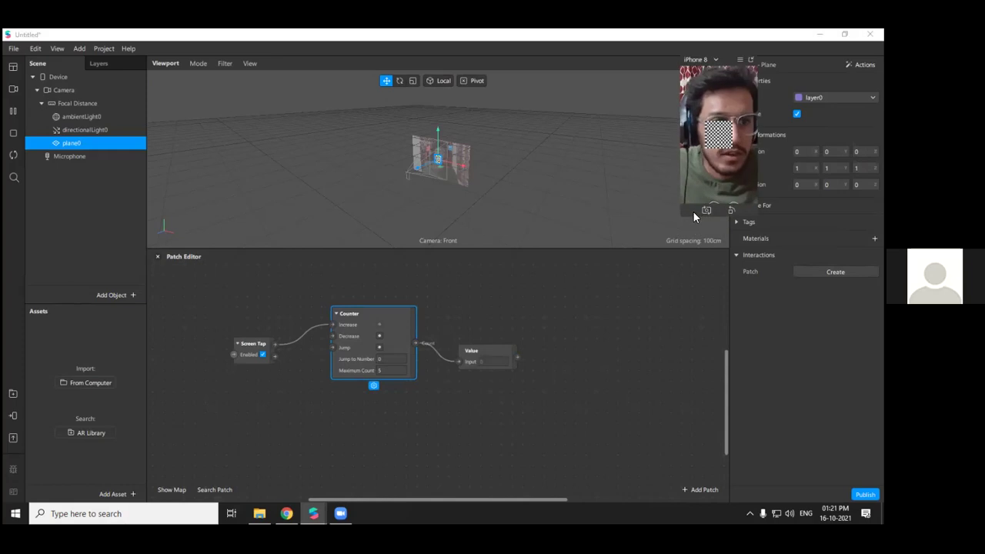
drag(681, 216, 590, 413)
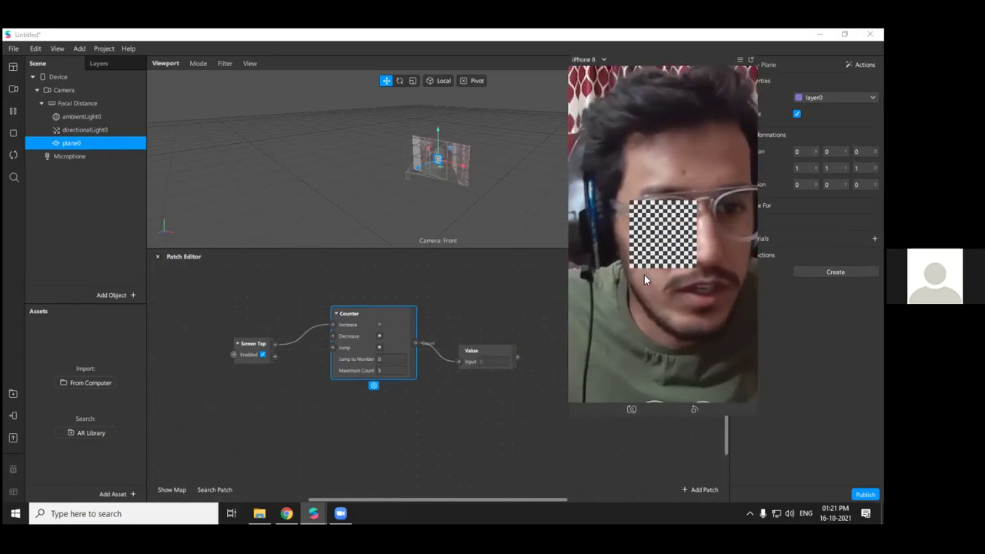
click(739, 60)
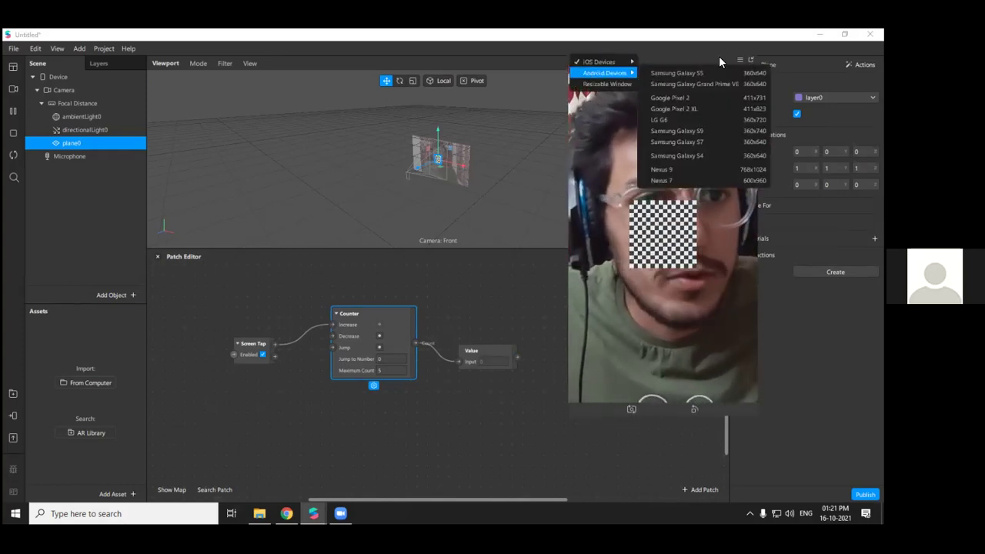
click(704, 77)
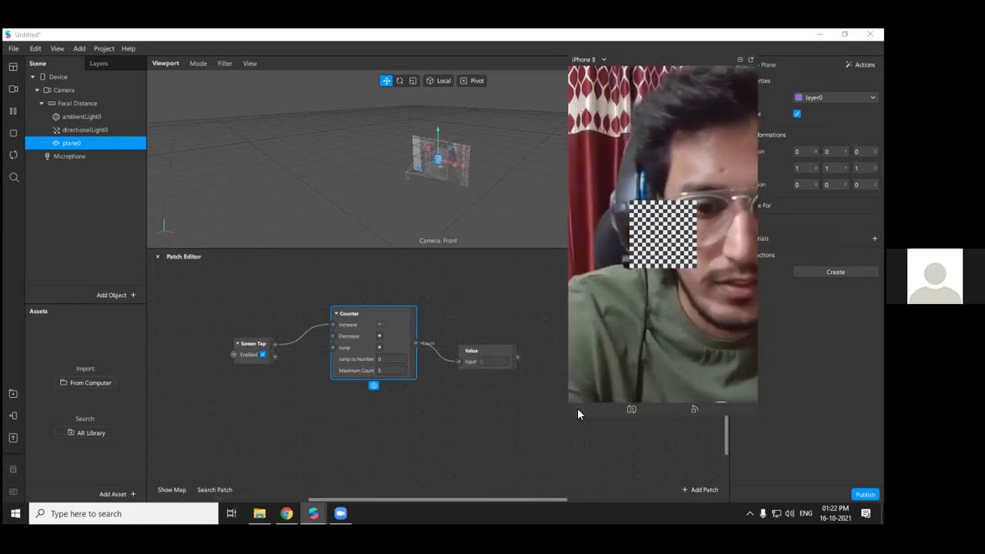
drag(568, 415, 600, 348)
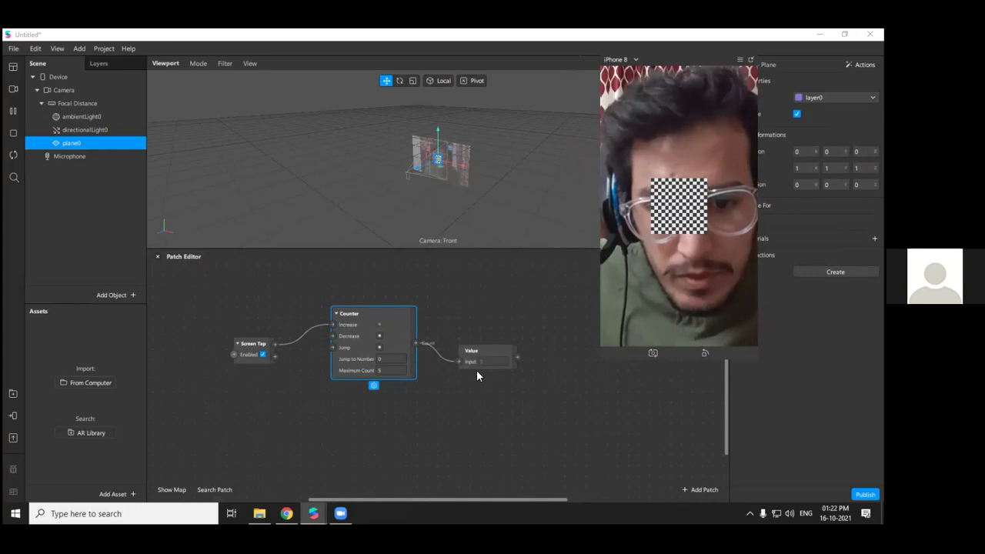
Bring the three patches clearly into view, turn on touch simulation, and tap the preview to test the Counter
scroll(530, 383, up, 2)
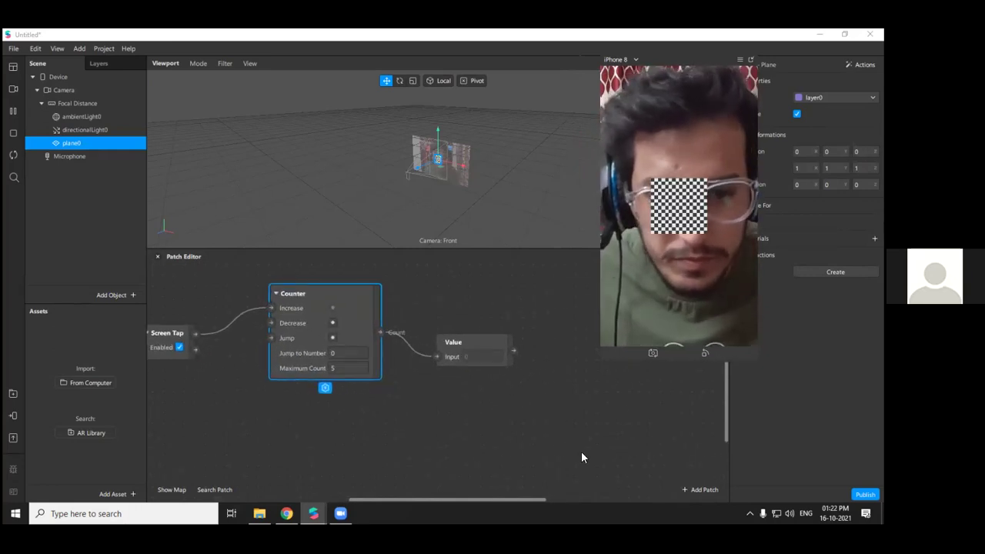
drag(518, 498, 503, 498)
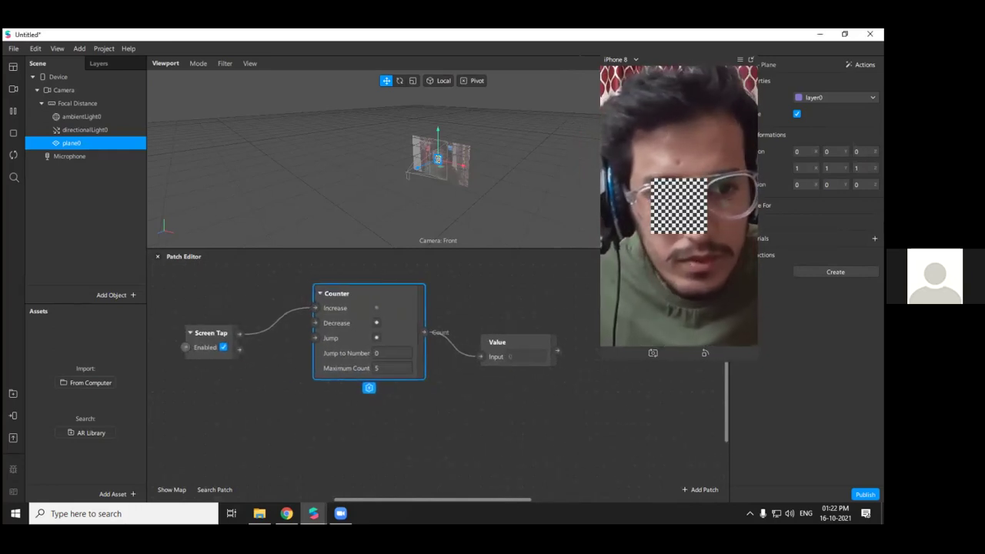
click(739, 60)
click(690, 77)
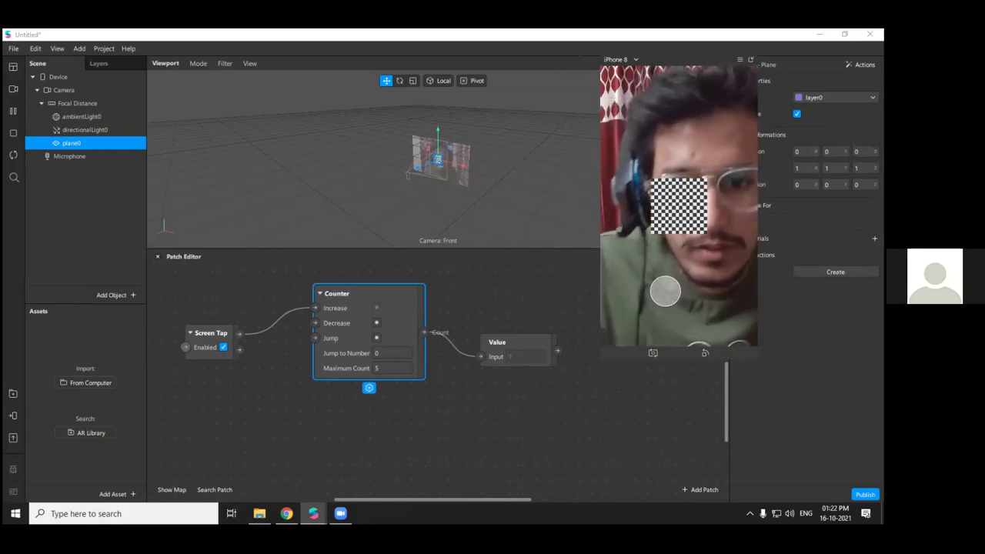
Tap the preview screen to test the count passed from the Counter to the Value patch
click(666, 286)
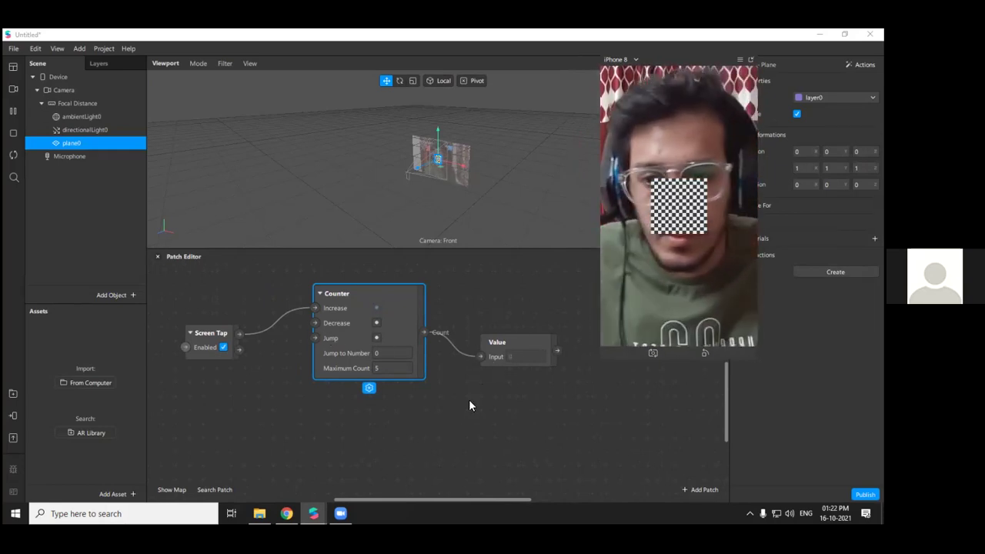
scroll(518, 375, down, 3)
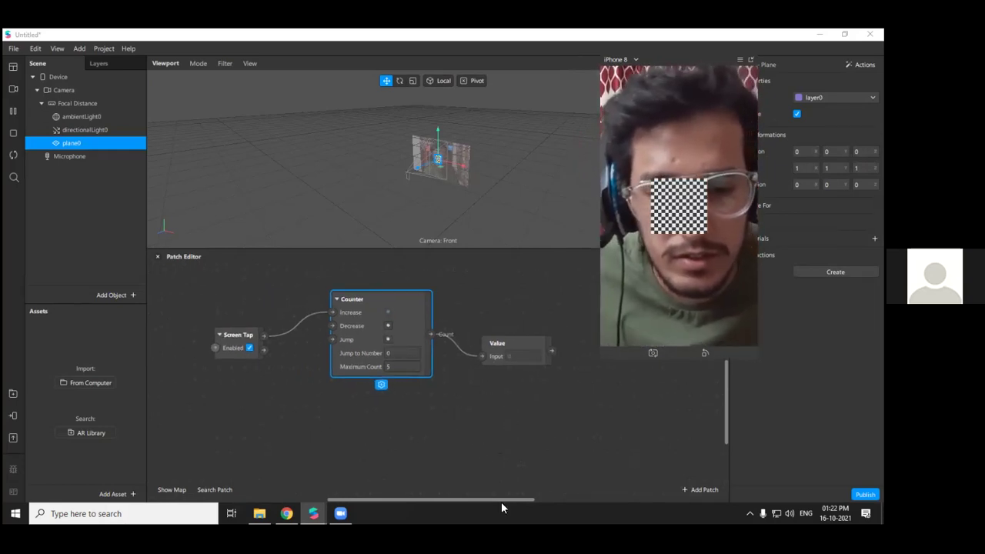
drag(501, 499, 522, 499)
Disconnect the Value patch from the Counter's output and delete it
drag(446, 359, 474, 378)
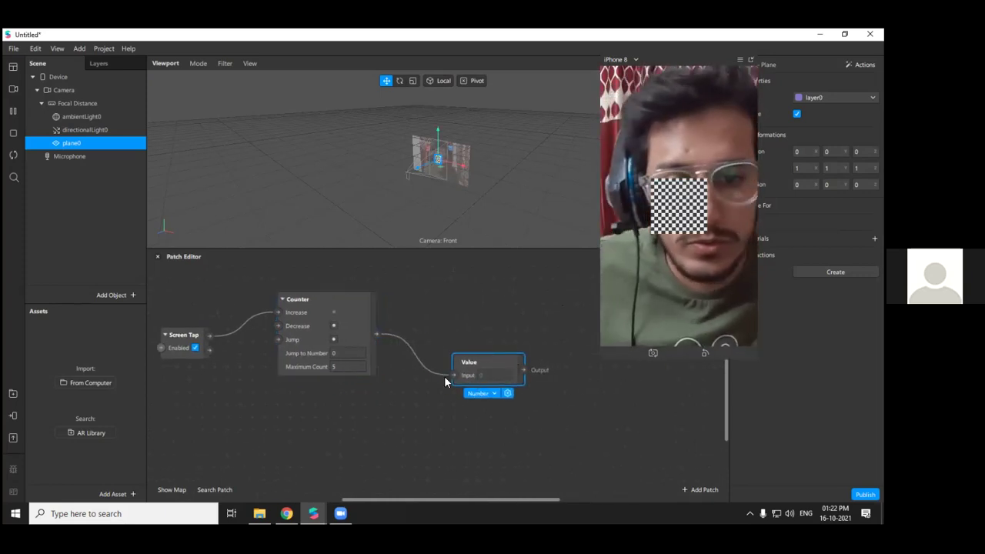
click(452, 376)
key(Delete)
click(481, 375)
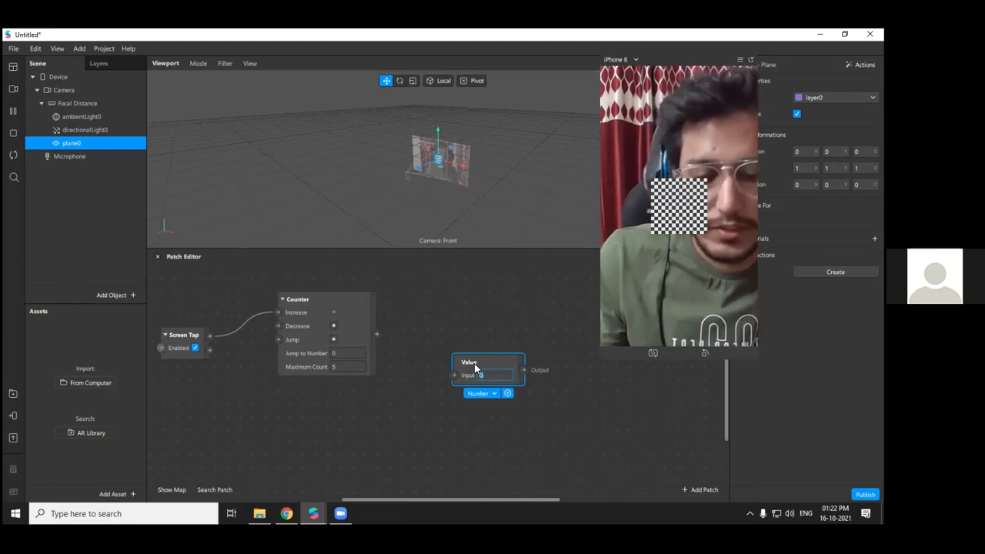
click(491, 361)
key(Delete)
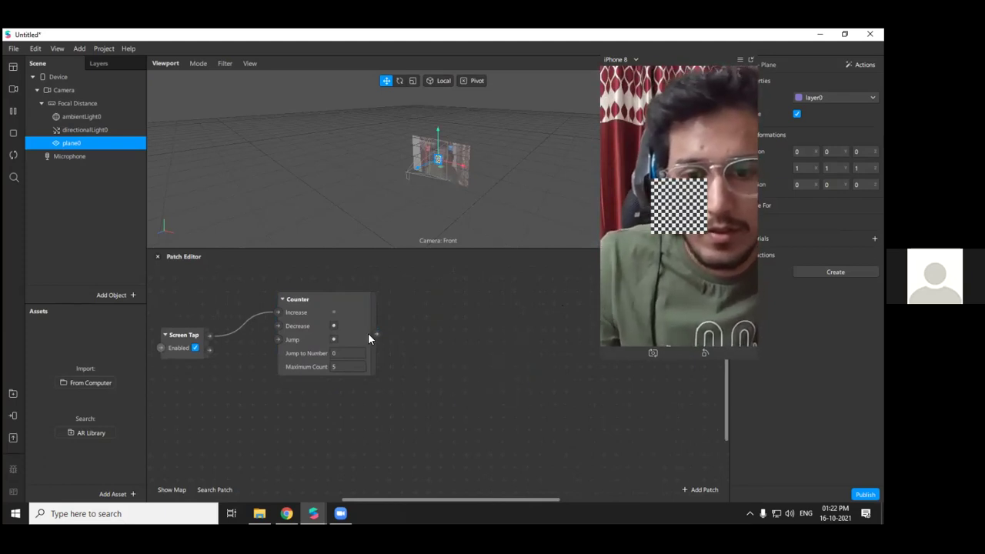
Add an Equals Exactly patch fed by the Counter's count and place it above and beside the Counter
drag(377, 334, 435, 320)
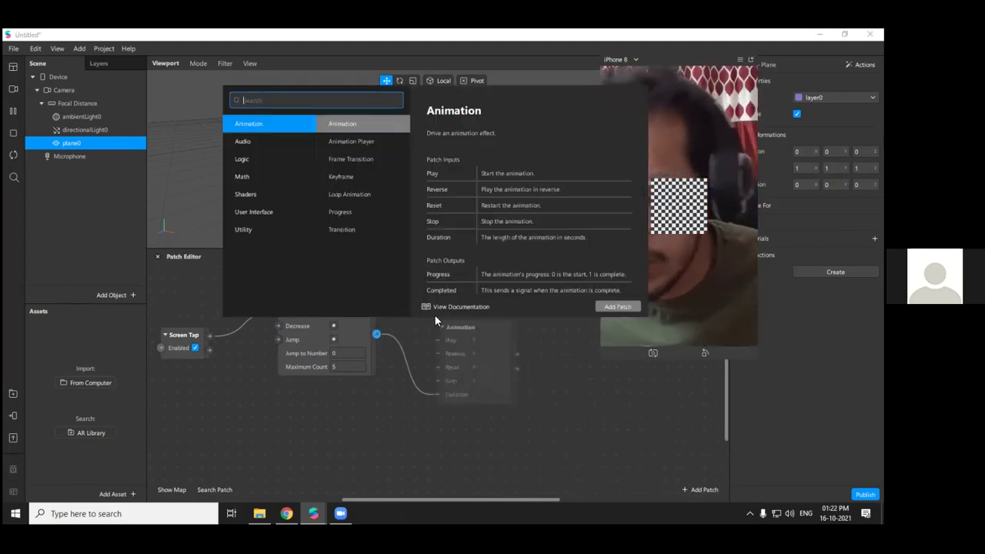
text(e)
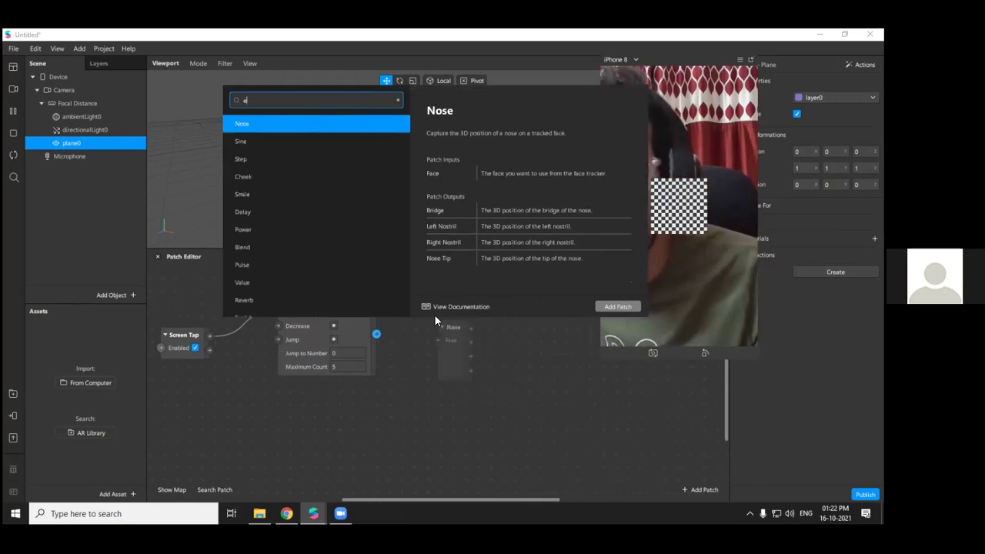
text(x)
key(Down)
key(Return)
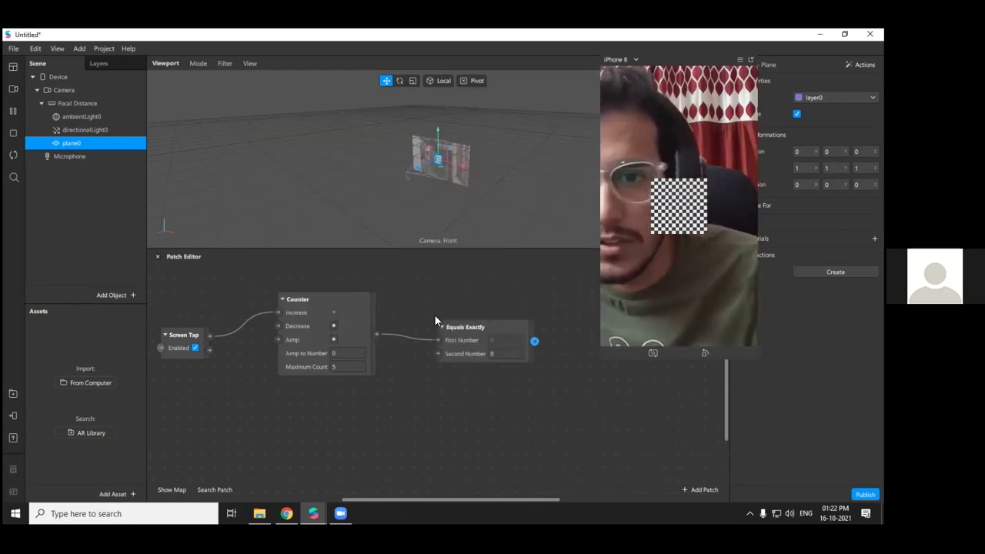
drag(488, 309, 492, 280)
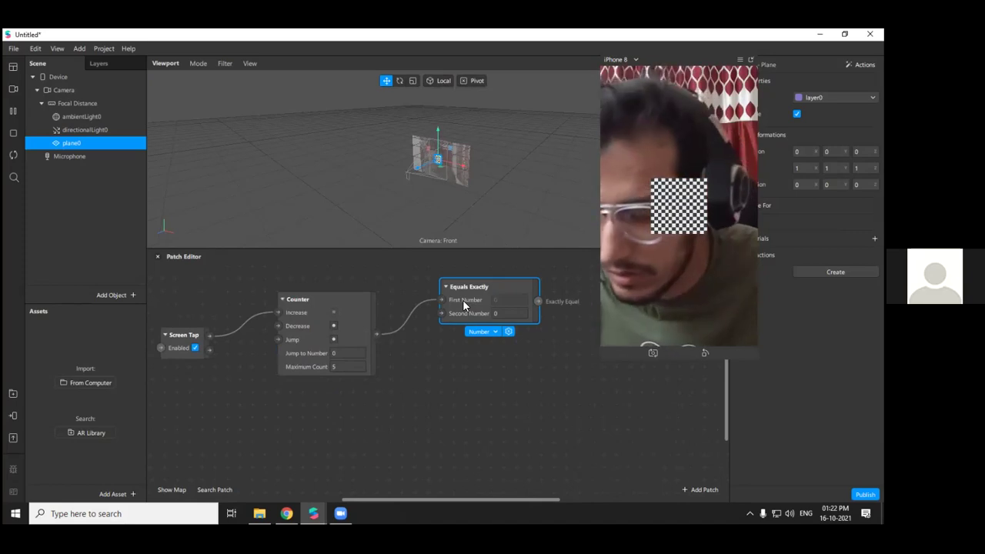
Duplicate the Equals Exactly patch twice below the original and connect the Counter's count to each copy's First Number
key(ctrl+d)
drag(479, 318, 450, 415)
key(ctrl+d)
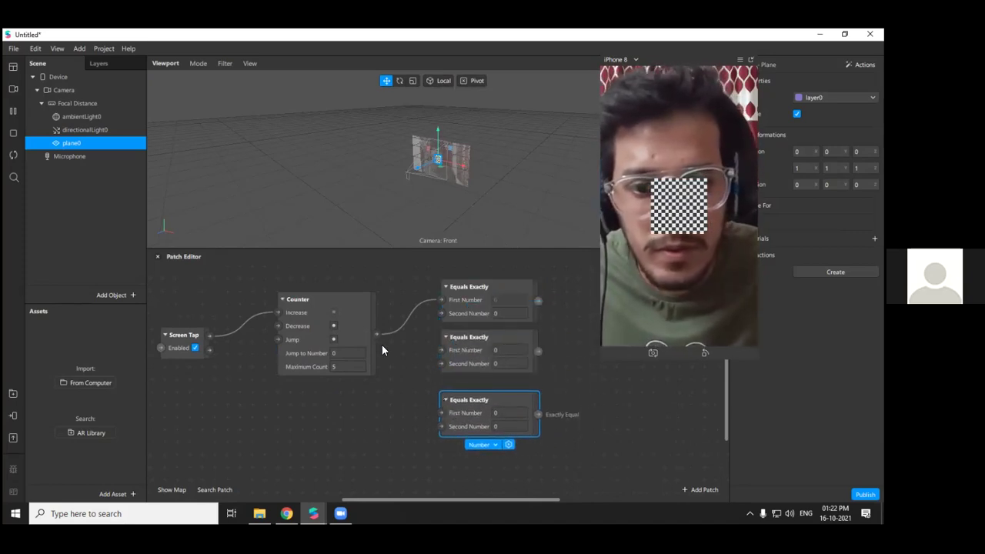
drag(418, 370, 441, 350)
drag(377, 334, 442, 413)
Set the Second Number of the two Equals Exactly copies to 1 and 2, and the Counter's Maximum Count to 4
click(499, 364)
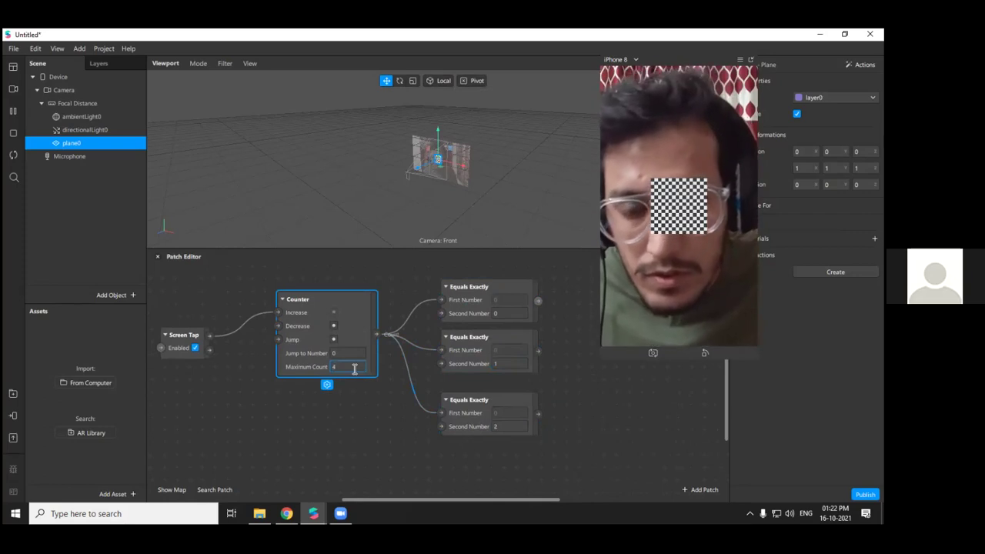
drag(496, 501, 504, 498)
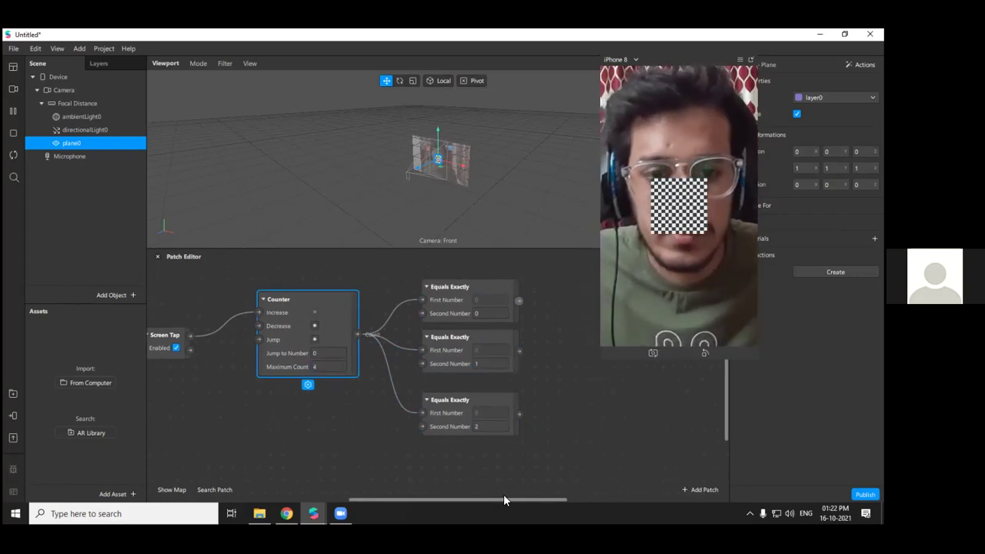
scroll(463, 431, down, 1)
ctrl+scroll(463, 430, down, 1)
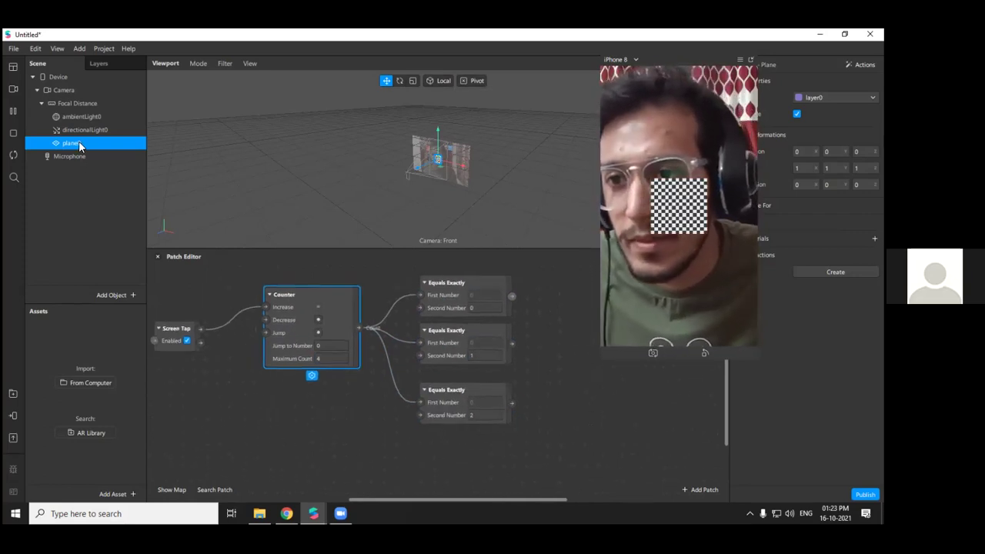
key(ctrl+d)
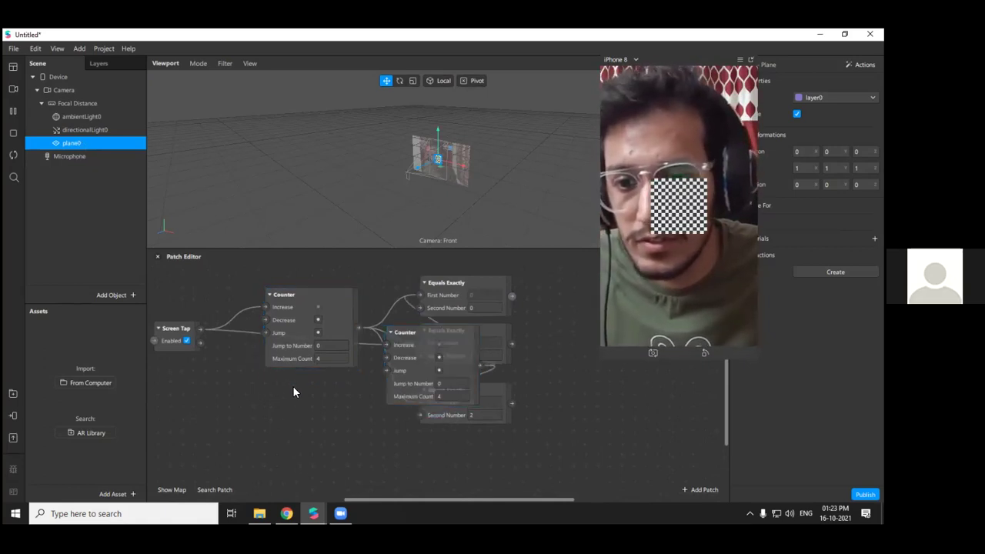
key(Delete)
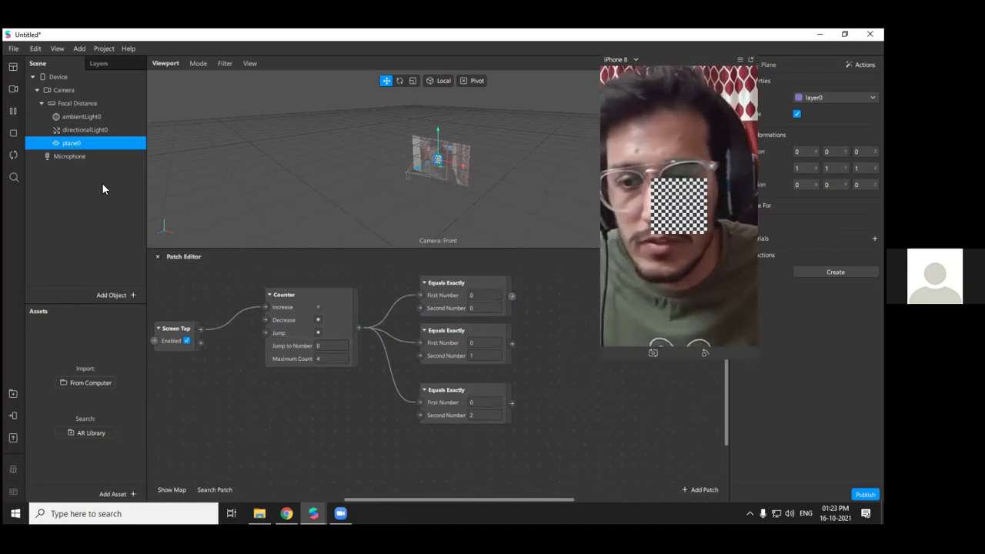
right_click(73, 140)
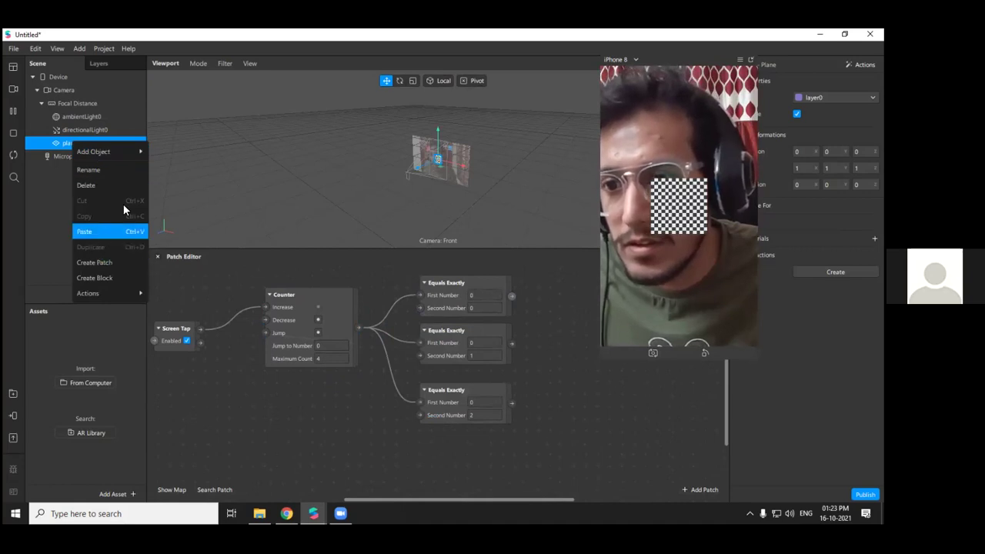
Add a new plane under Focal Distance and a further plane nested inside plane1
right_click(74, 107)
mouse_move(116, 117)
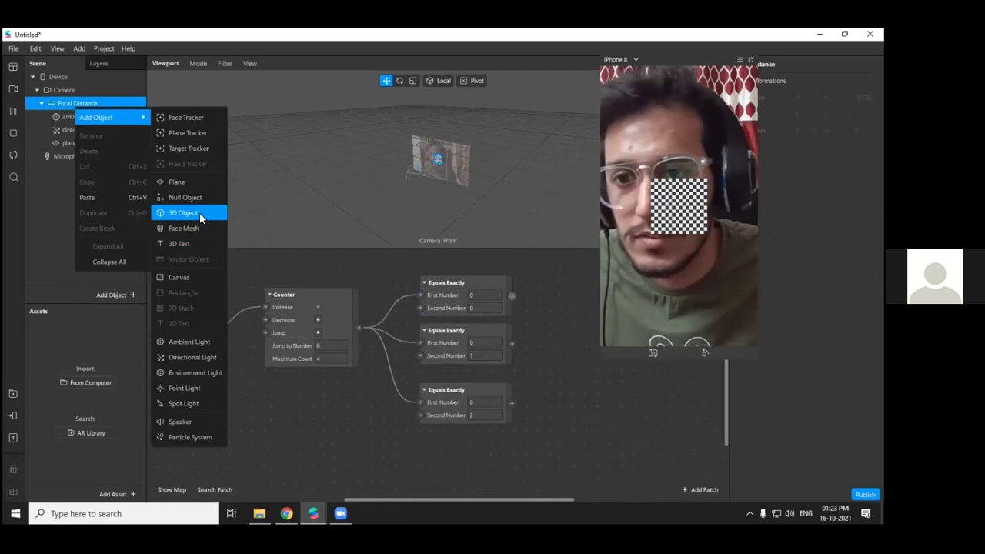
click(187, 180)
right_click(74, 156)
mouse_move(122, 166)
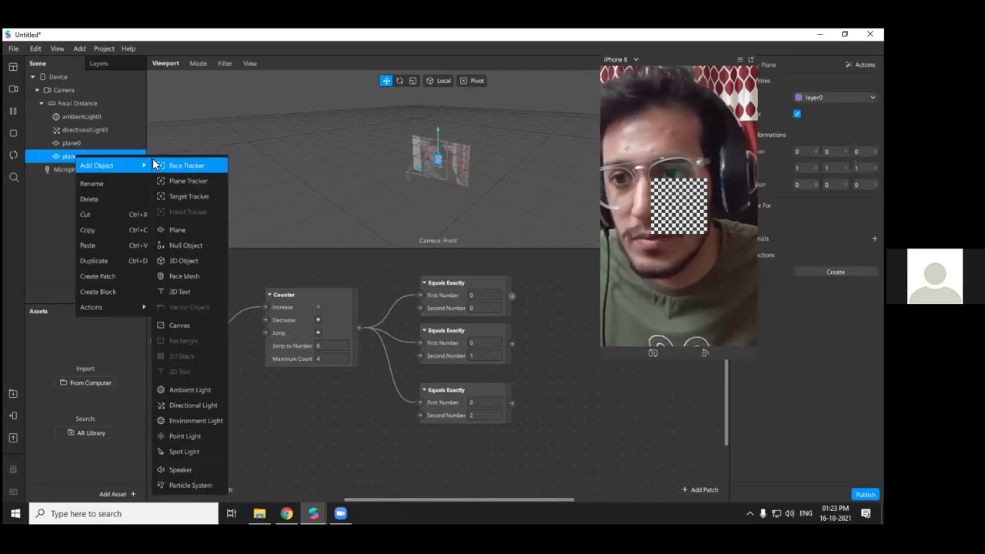
click(189, 231)
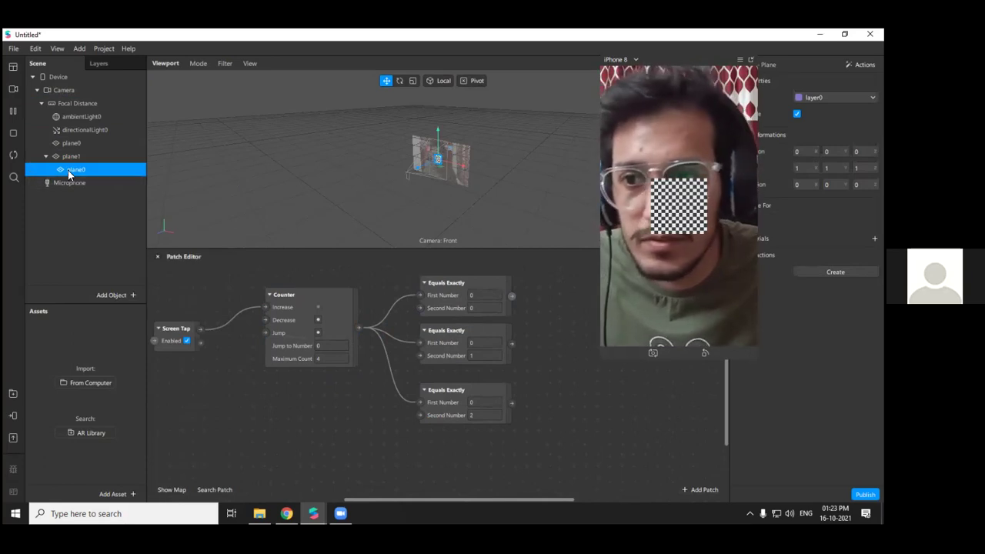
Move the plane nested in plane1 out so it sits directly under Focal Distance
right_click(69, 174)
click(62, 172)
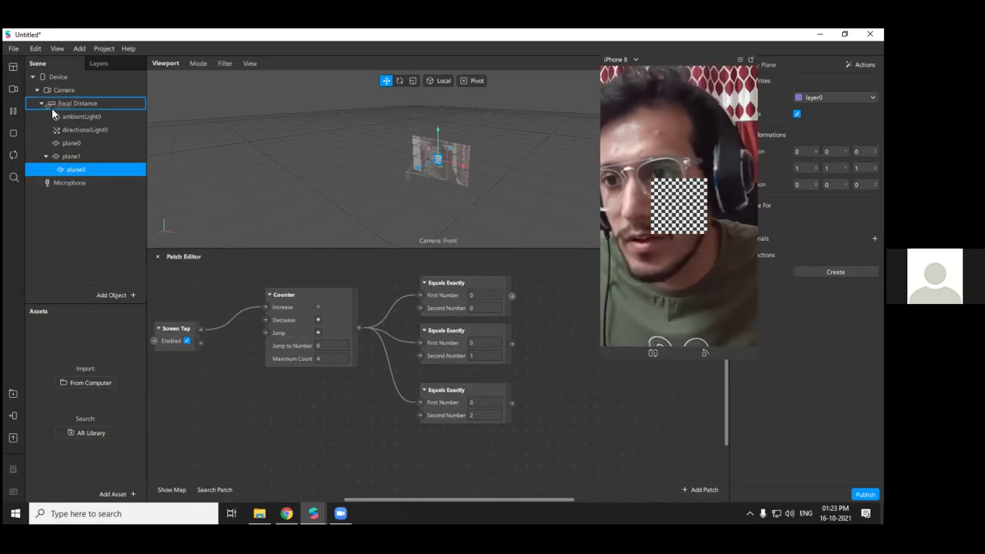
drag(66, 100, 66, 102)
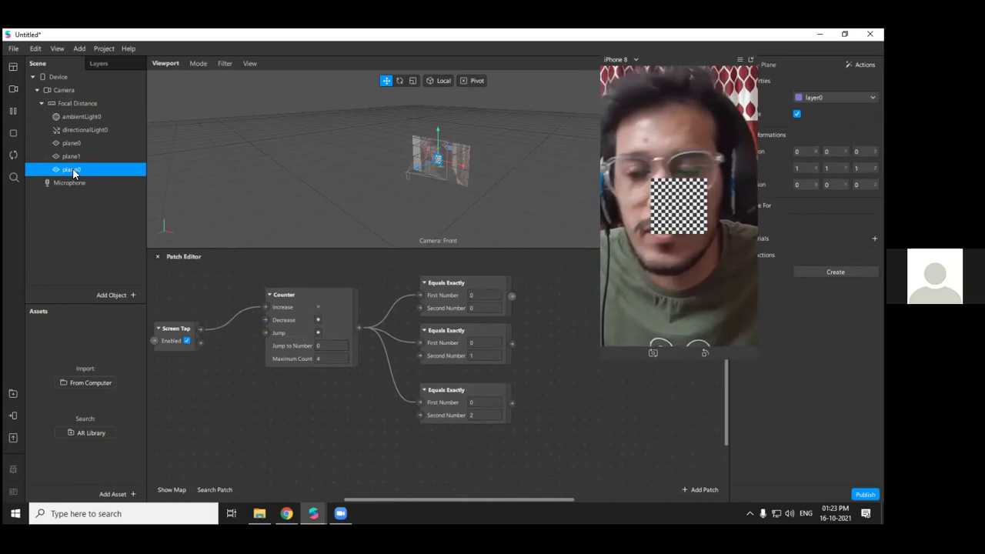
Create and assign a separate new material to each of the three planes
click(89, 145)
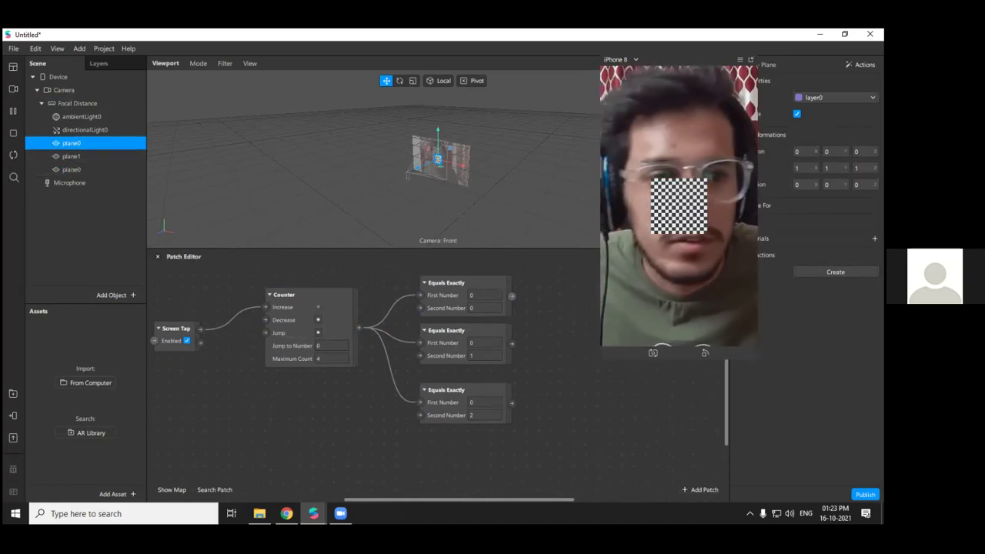
click(123, 156)
click(875, 239)
click(832, 269)
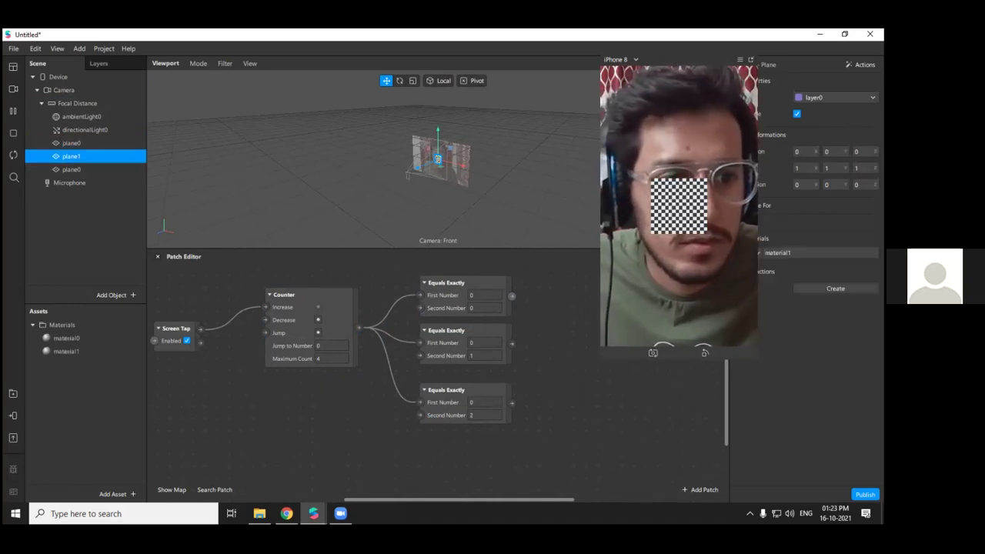
click(98, 170)
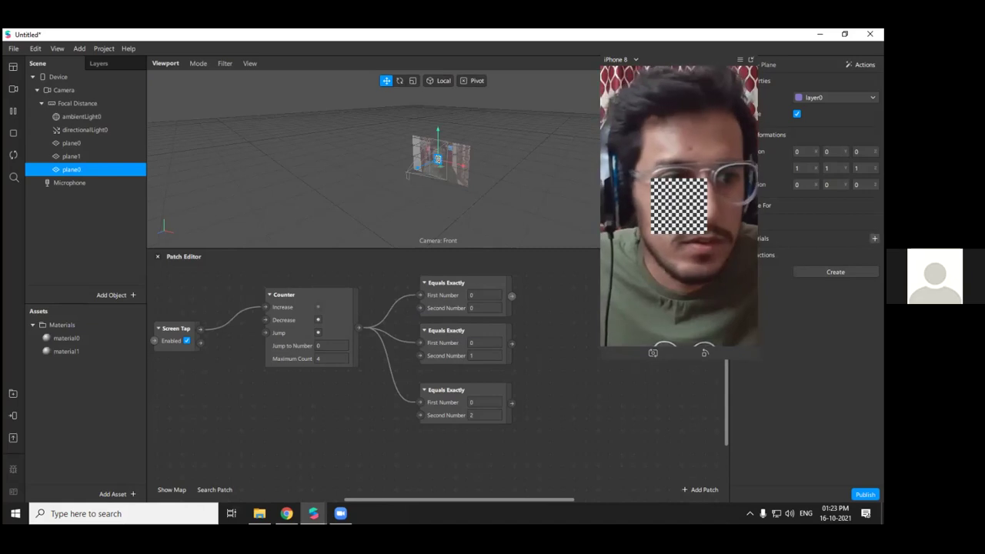
click(874, 238)
click(820, 281)
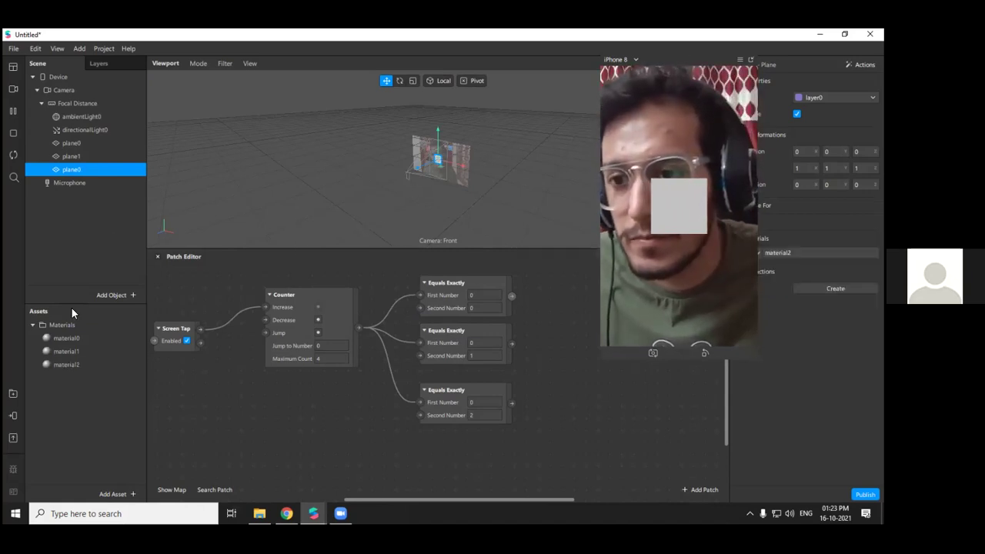
Set the diffuse color of material0 to orange (RGB 255, 157, 0)
click(66, 338)
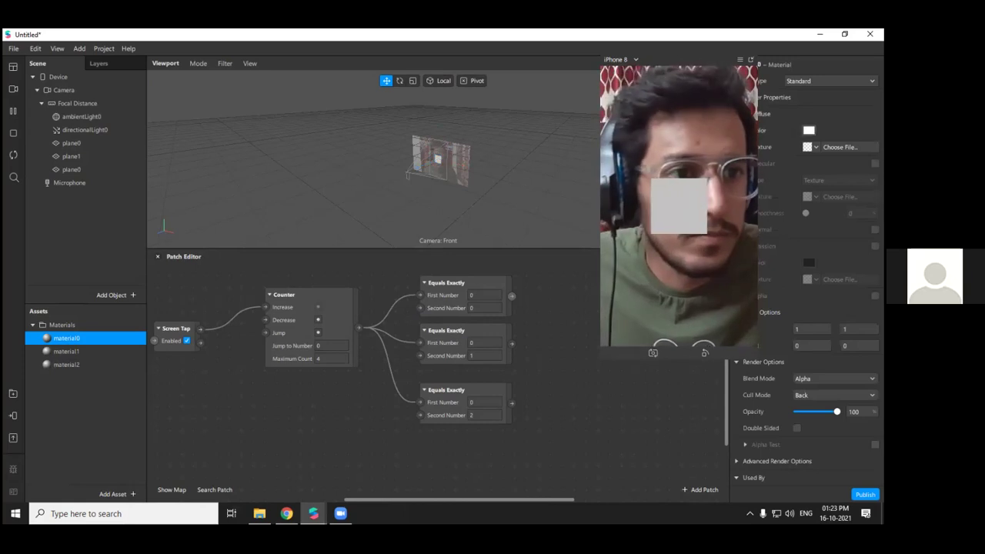
click(808, 131)
click(390, 220)
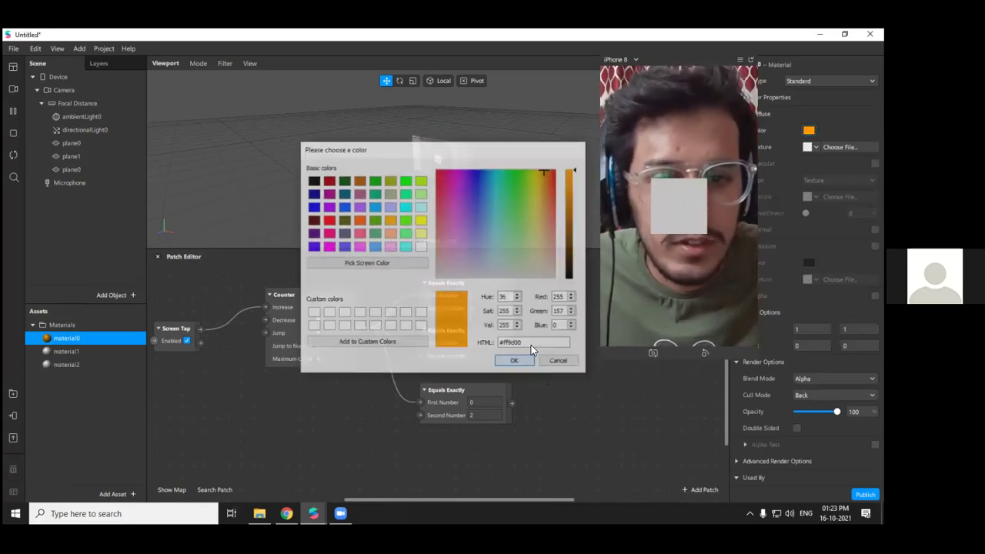
click(514, 362)
Set the diffuse color of material1 to red
click(66, 351)
click(808, 130)
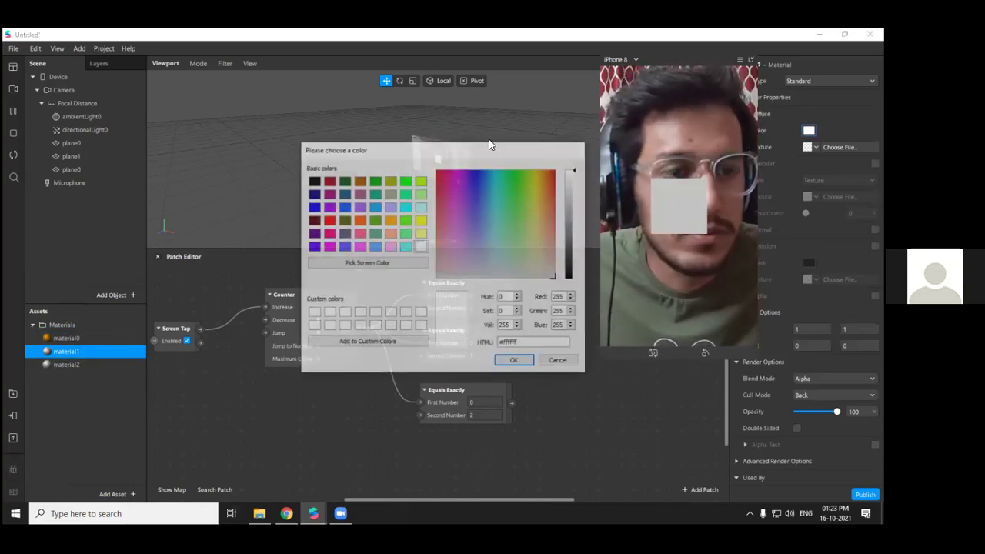
click(328, 220)
click(515, 362)
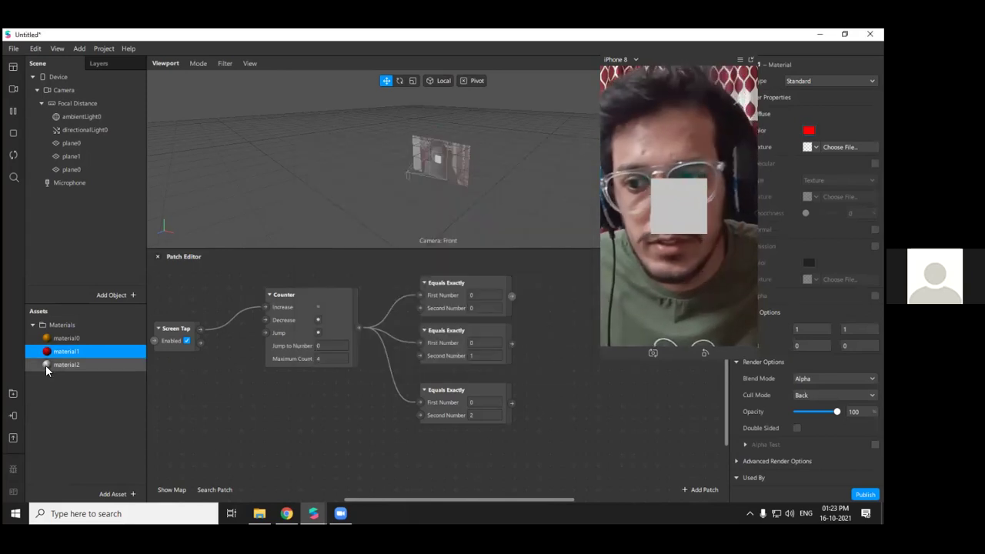
Set the diffuse color of material2 to blue
click(46, 364)
click(808, 130)
click(479, 171)
drag(479, 140, 477, 146)
click(514, 361)
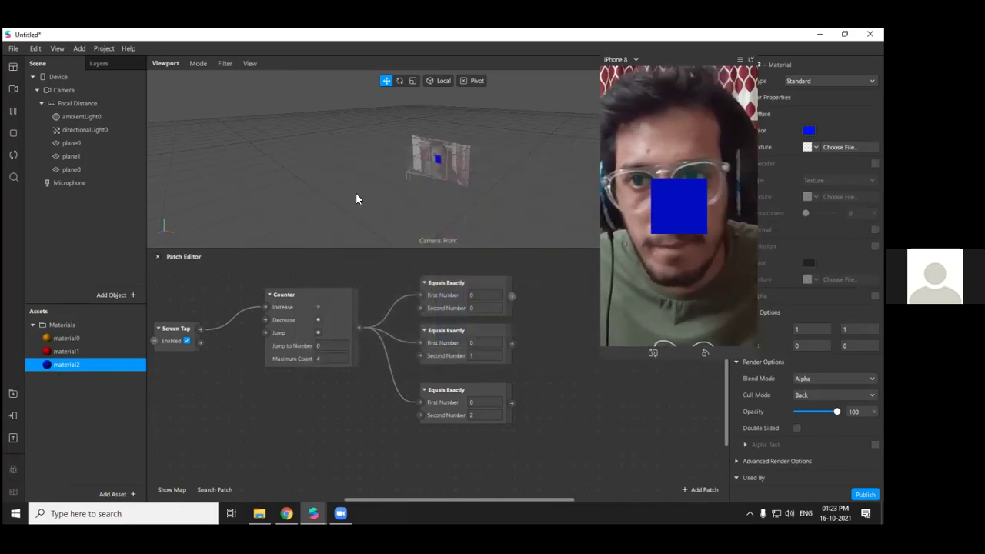
Move the preview off the plane properties and create Visible property patches for all three planes together
drag(535, 501, 550, 499)
scroll(549, 487, down, 1)
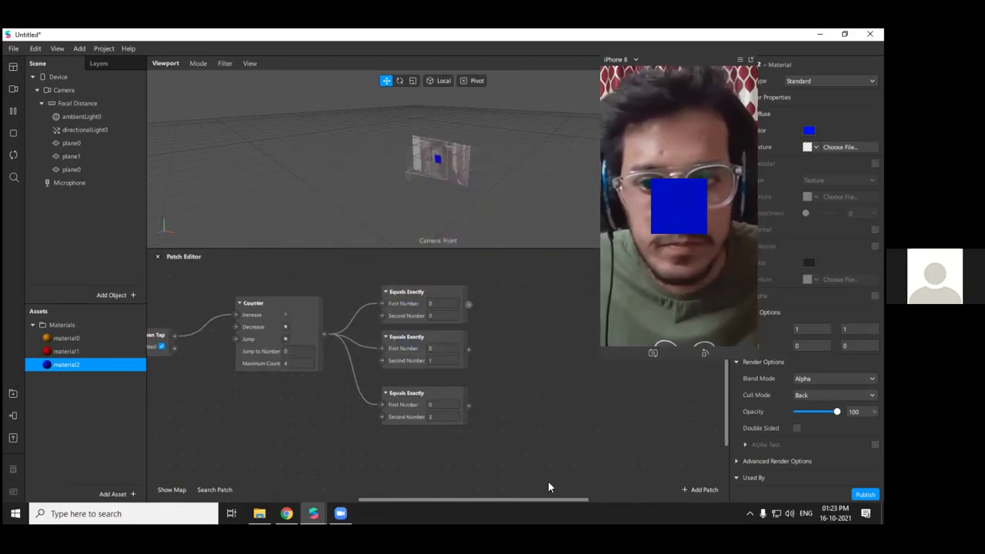
click(76, 338)
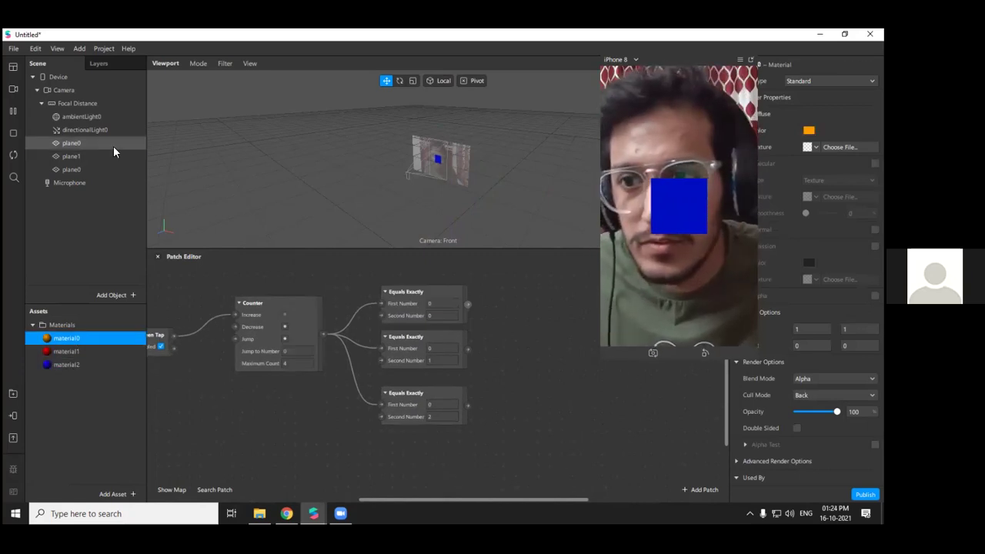
click(116, 145)
shift+click(90, 168)
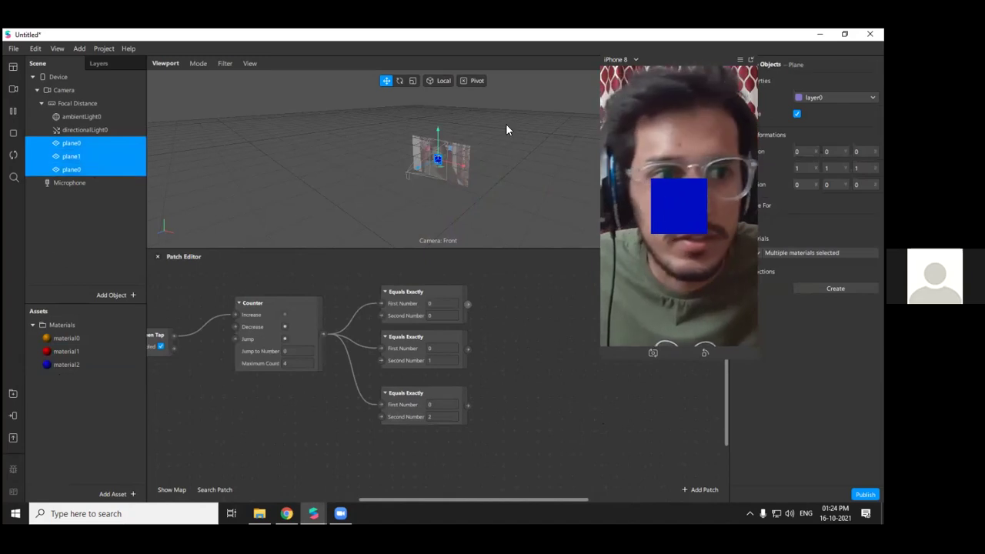
drag(645, 54, 603, 56)
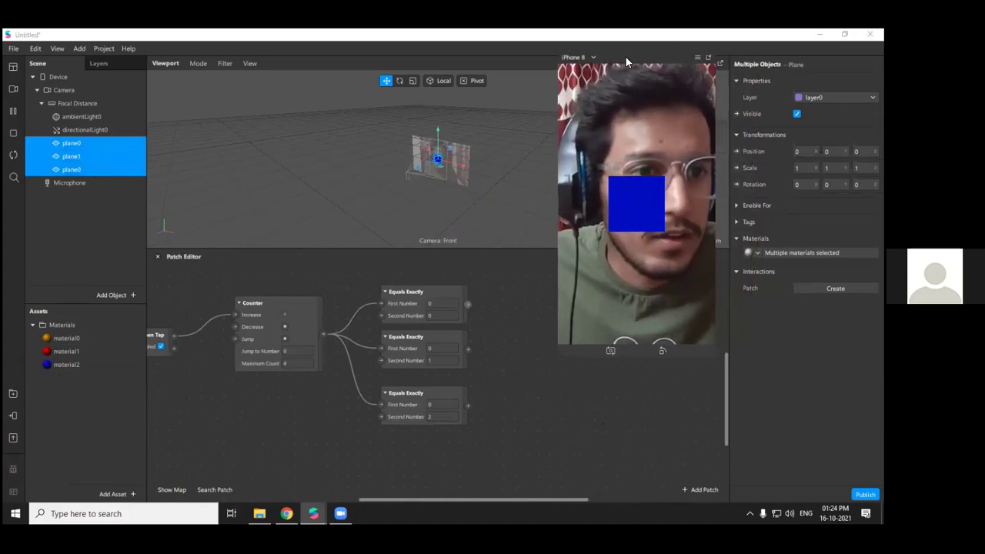
click(737, 114)
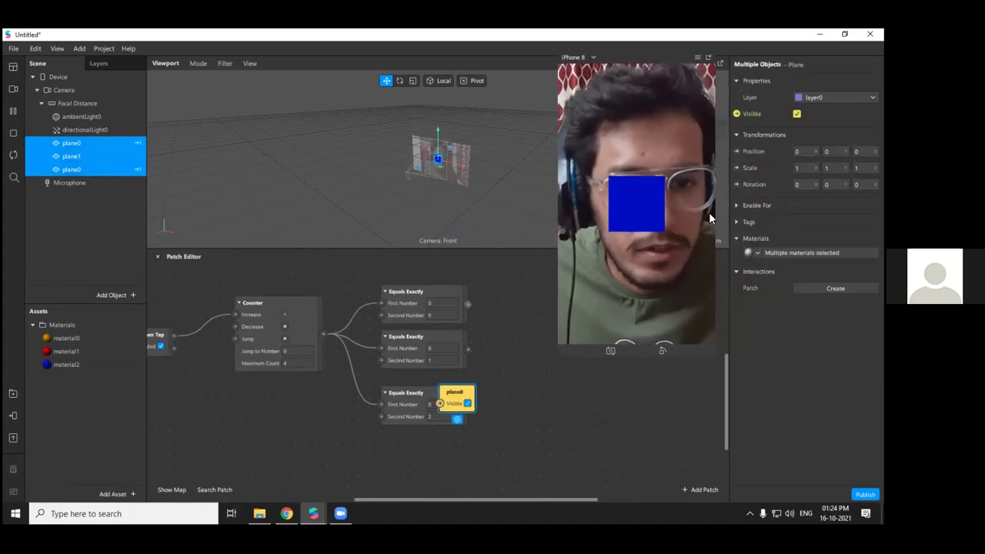
Delete the three planes' Visible patches from the patch graph
drag(461, 395, 536, 274)
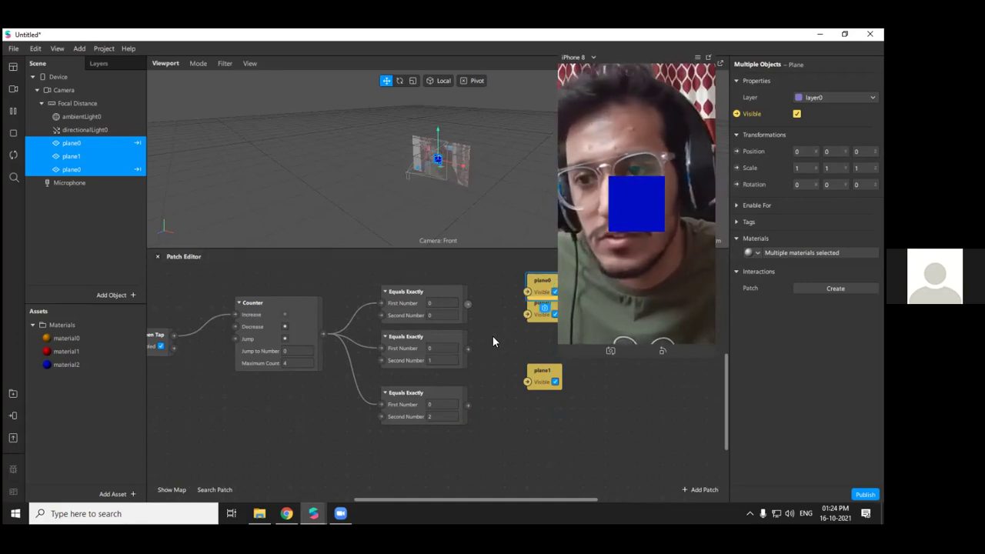
drag(549, 421, 524, 273)
key(Delete)
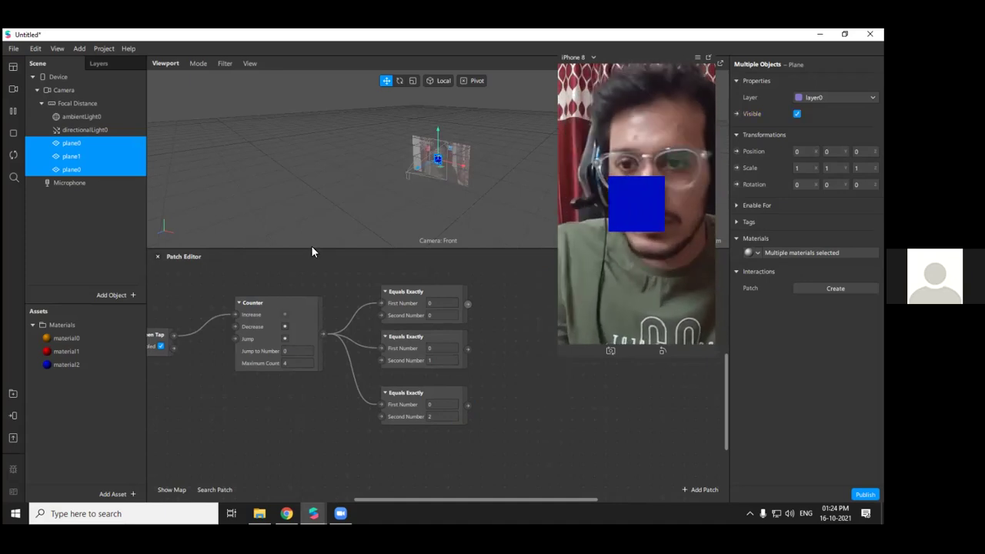
Rename the orange, red and blue planes in the scene as p1, p2 and p3
double_click(83, 144)
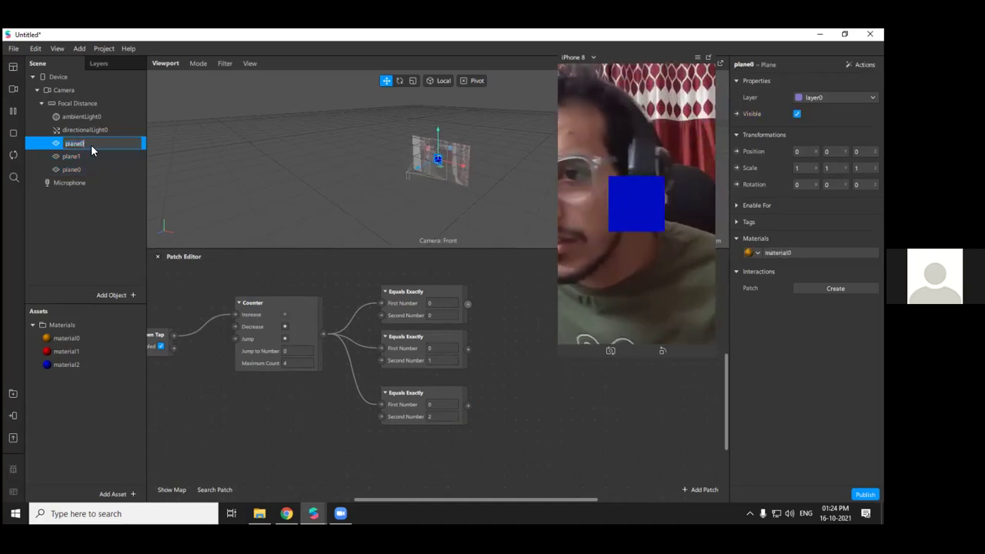
text(1)
key(Return)
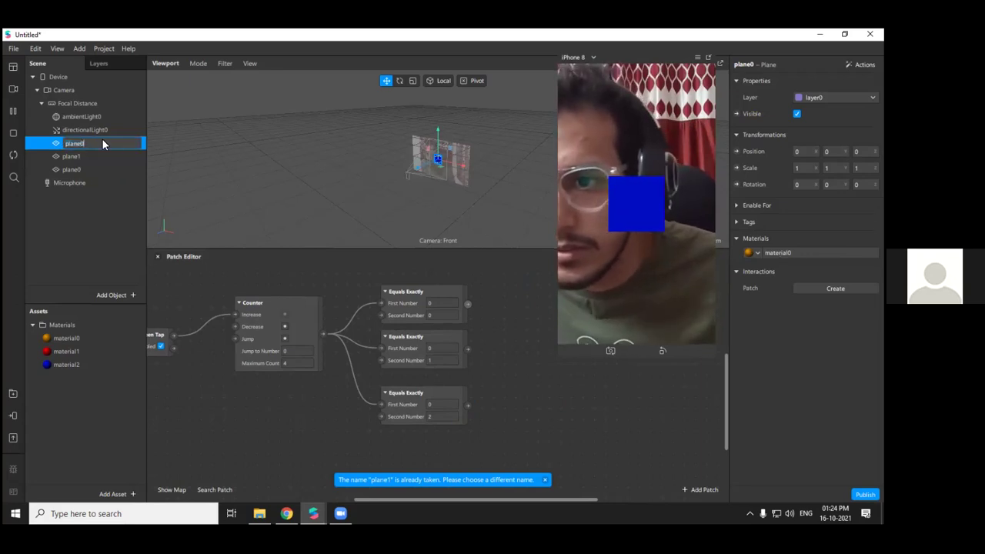
text(pl)
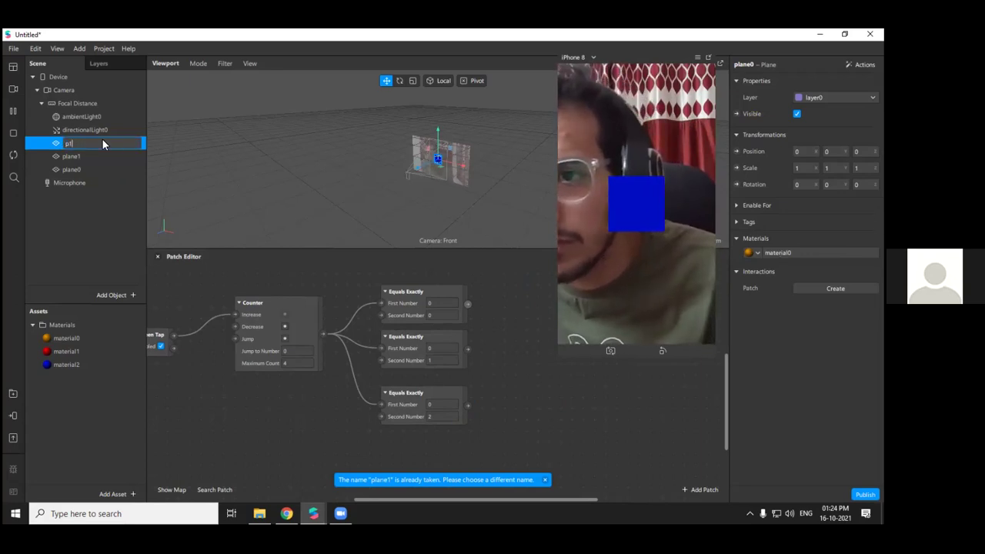
double_click(66, 158)
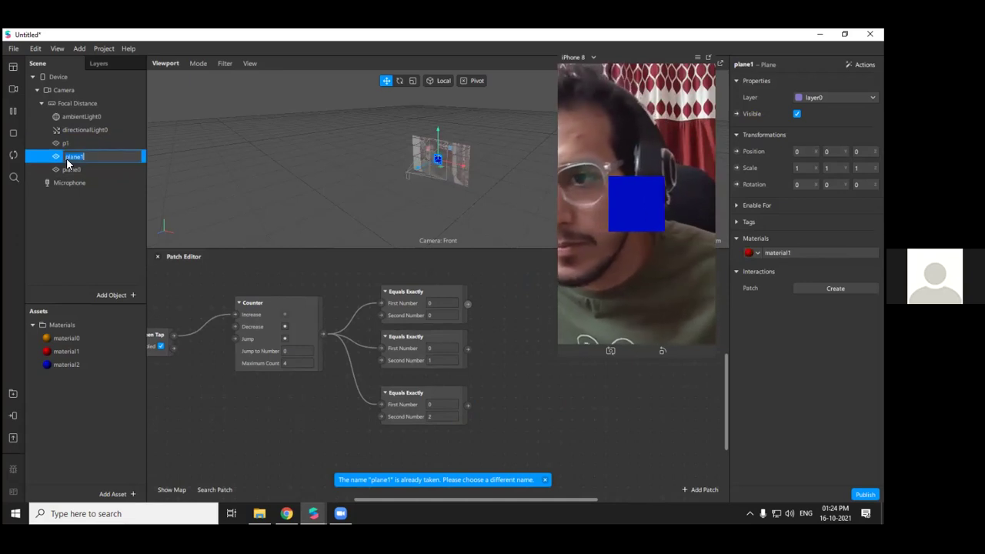
text(p2)
key(Return)
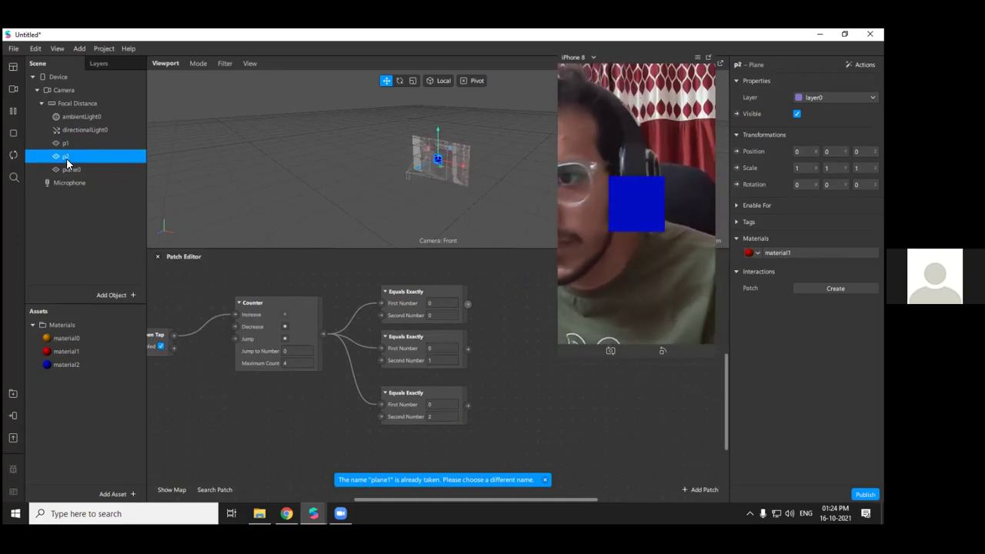
double_click(80, 171)
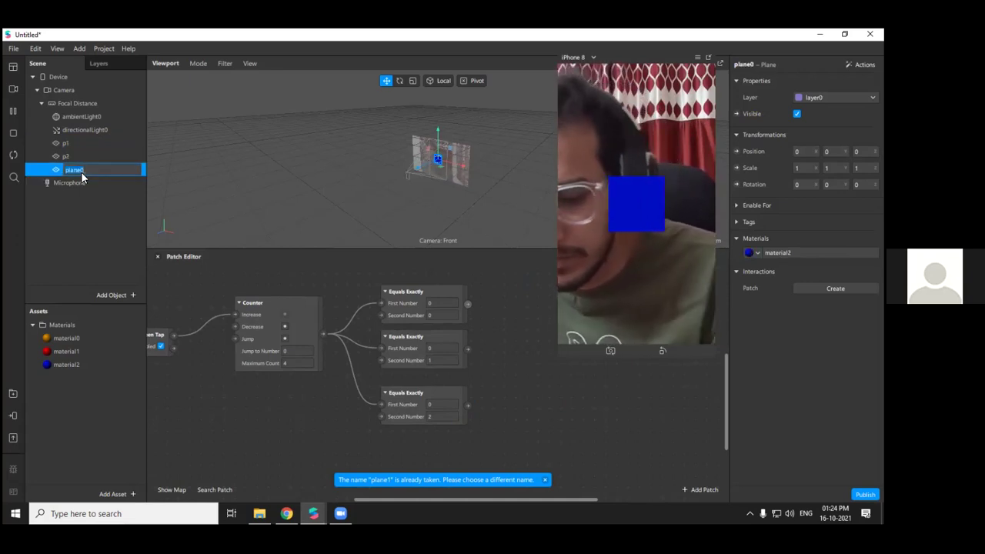
text(p3)
key(Return)
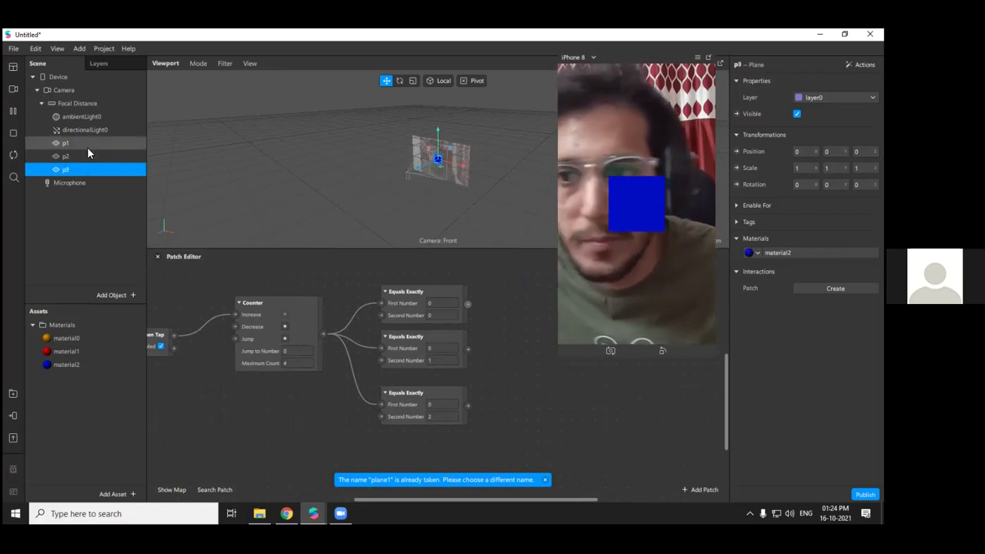
Create Visible property patches for p1, p2 and p3 and arrange them beside the Equals Exactly patches
click(87, 144)
shift+click(90, 168)
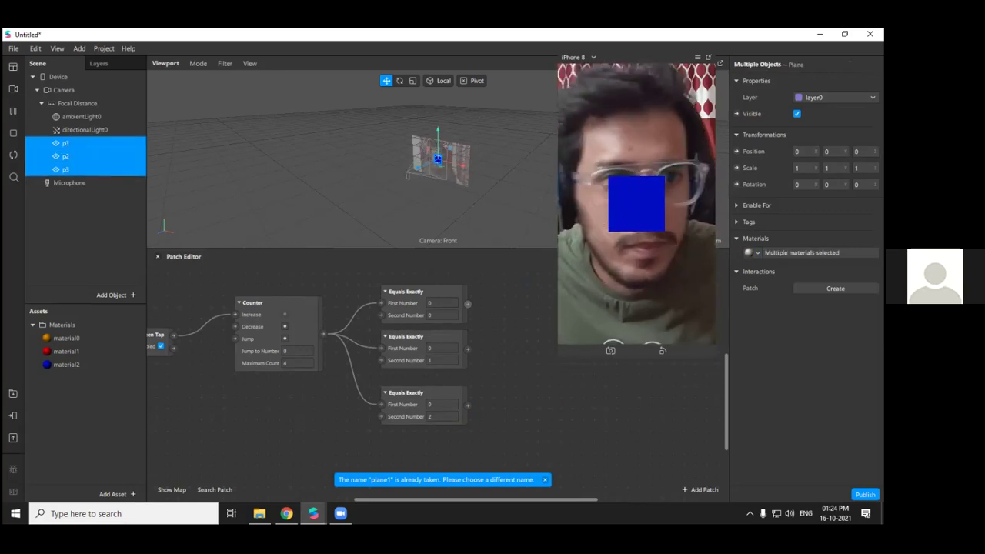
click(737, 114)
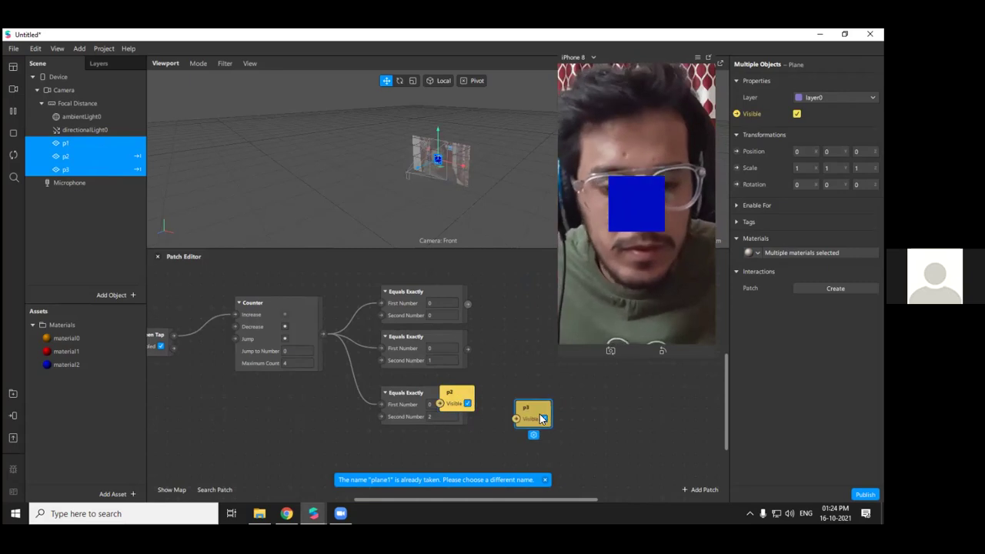
drag(465, 394, 519, 285)
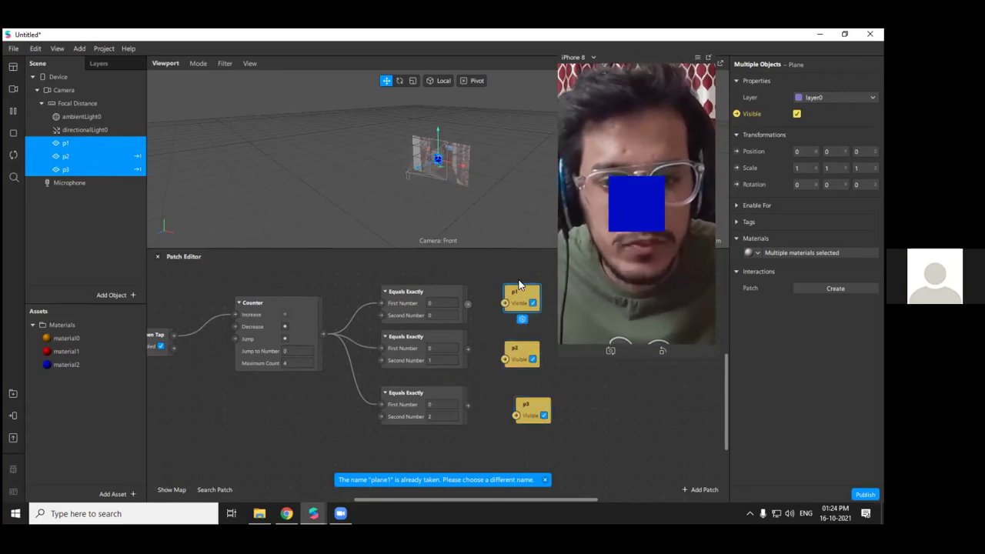
Connect the Equals Exactly outputs for 0, 1 and 2 to the Visible inputs of p1, p2 and p3 respectively
drag(468, 303, 505, 303)
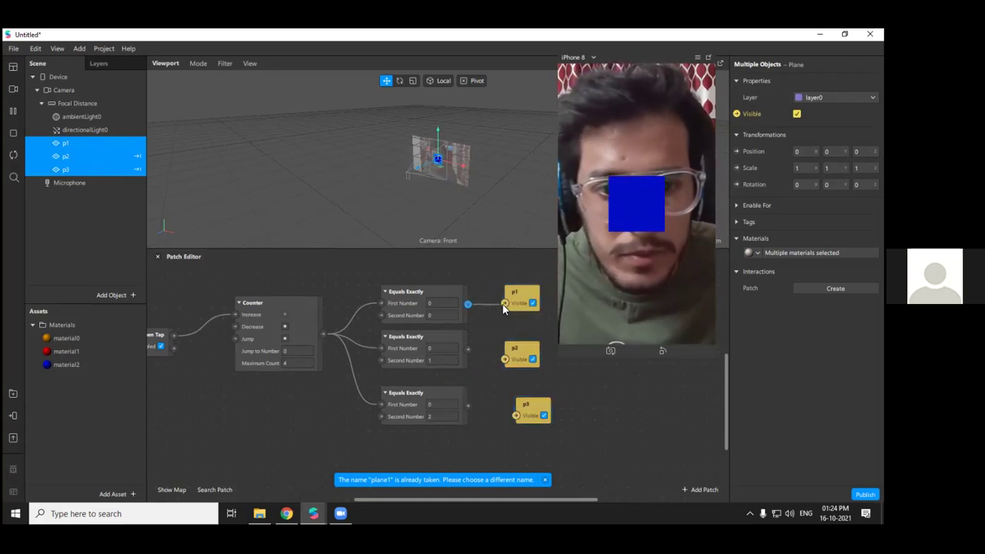
drag(468, 349, 500, 360)
drag(468, 405, 534, 404)
click(528, 409)
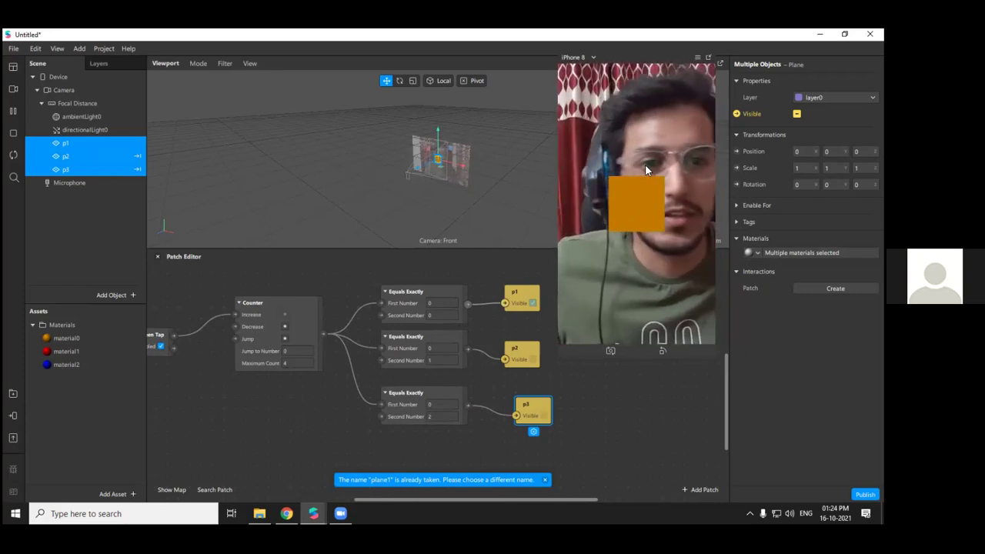
Turn on Simulate Touch, enlarge the preview and tap it to test the switching of the planes
click(693, 58)
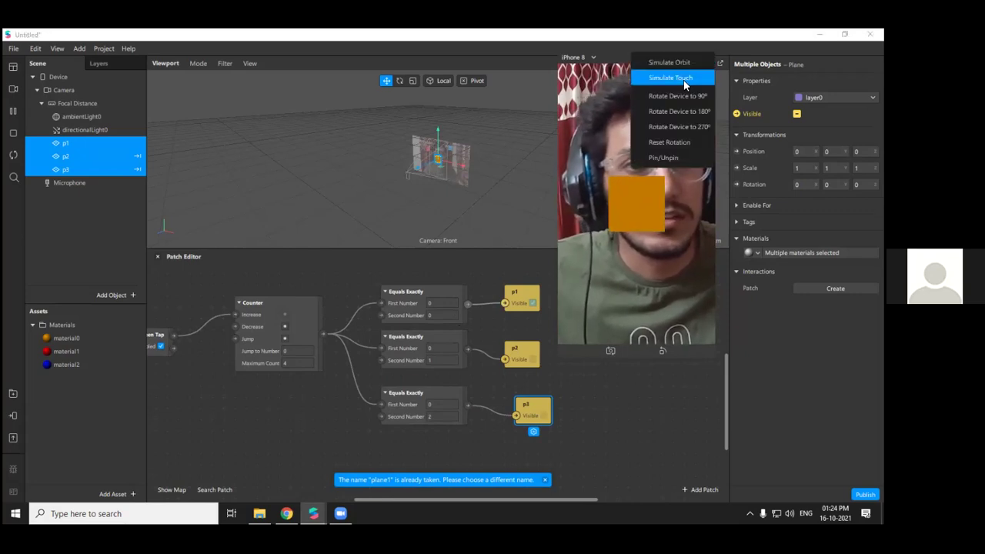
click(682, 79)
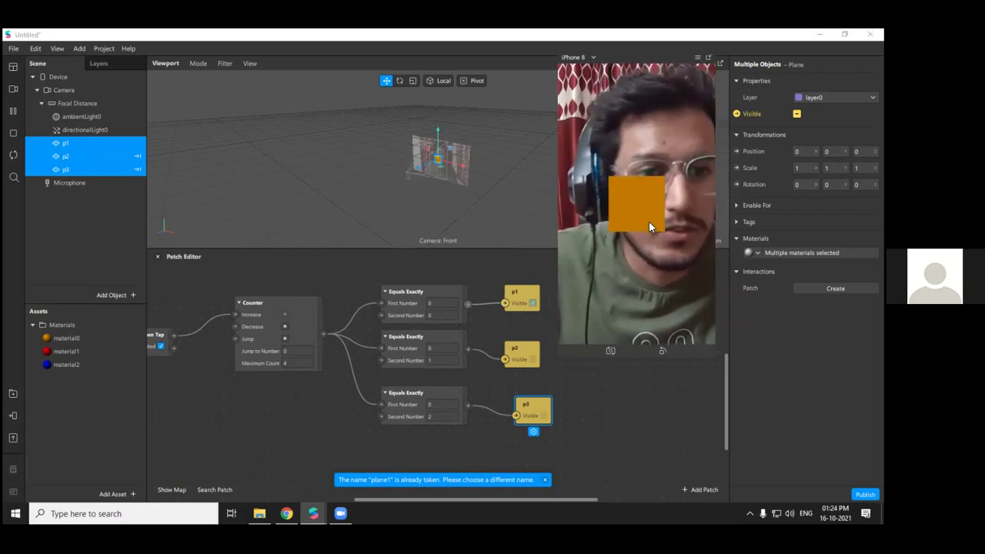
drag(559, 356, 525, 403)
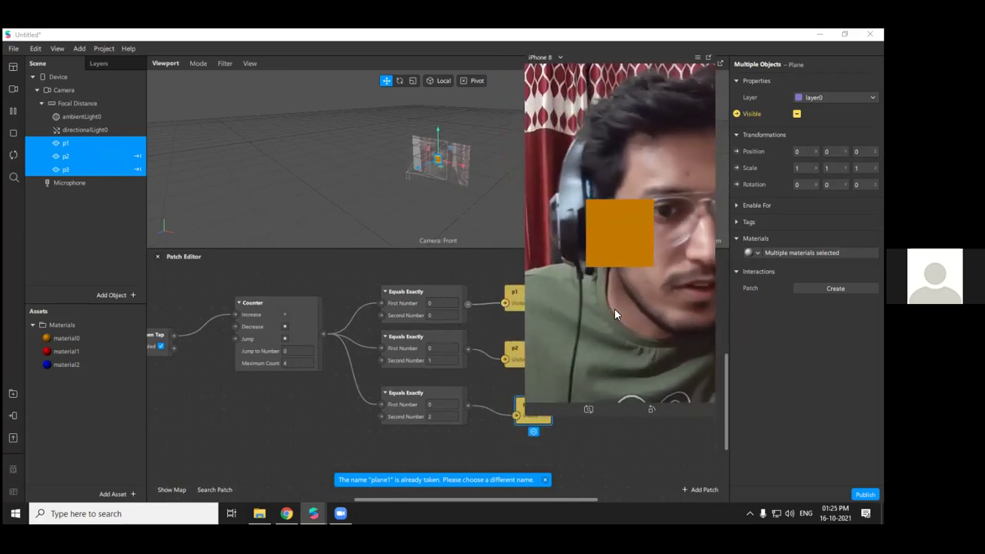
click(622, 287)
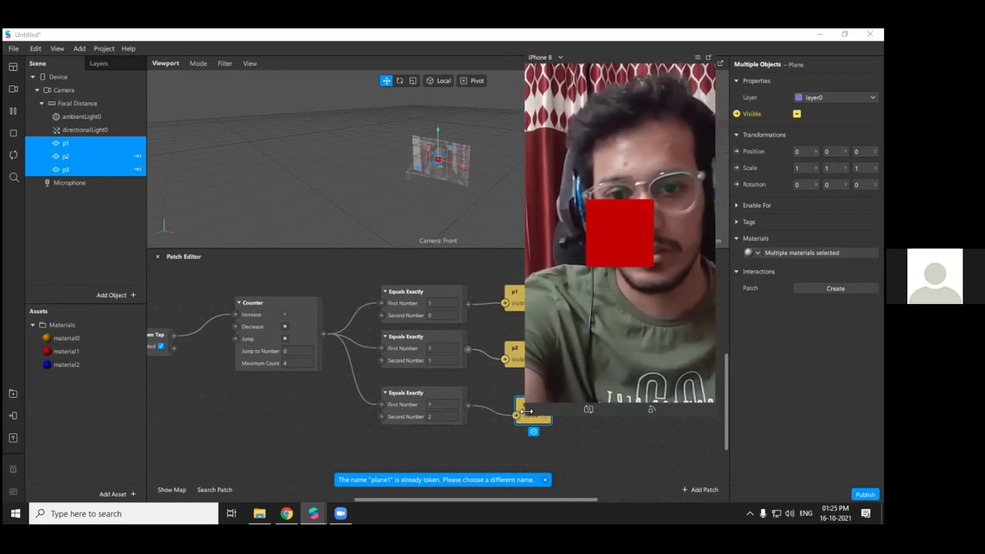
click(657, 262)
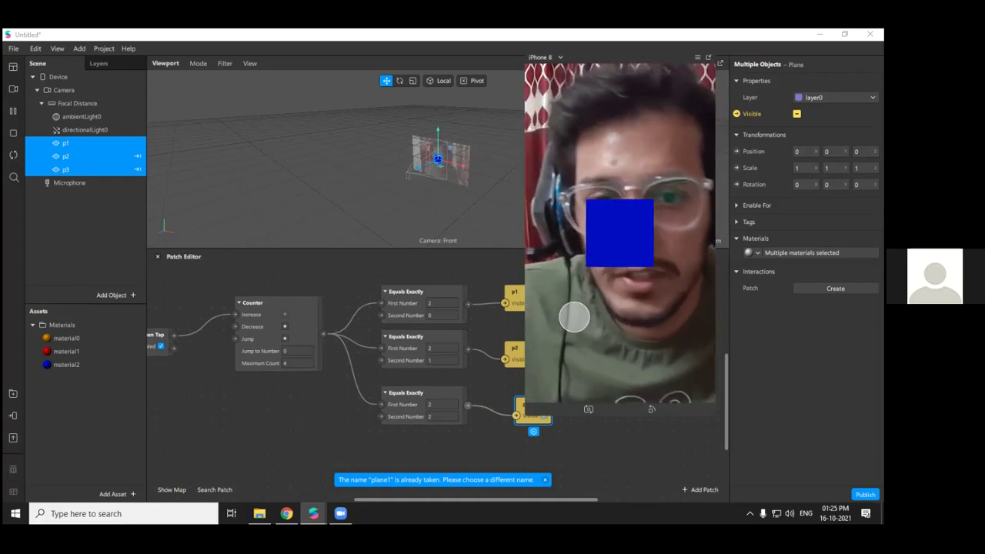
scroll(446, 408, down, 2)
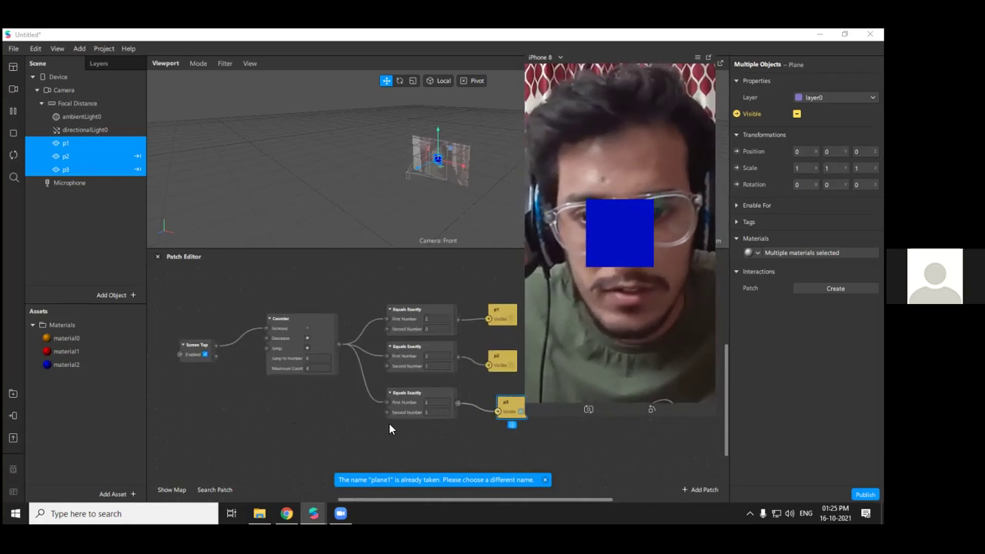
drag(442, 500, 452, 501)
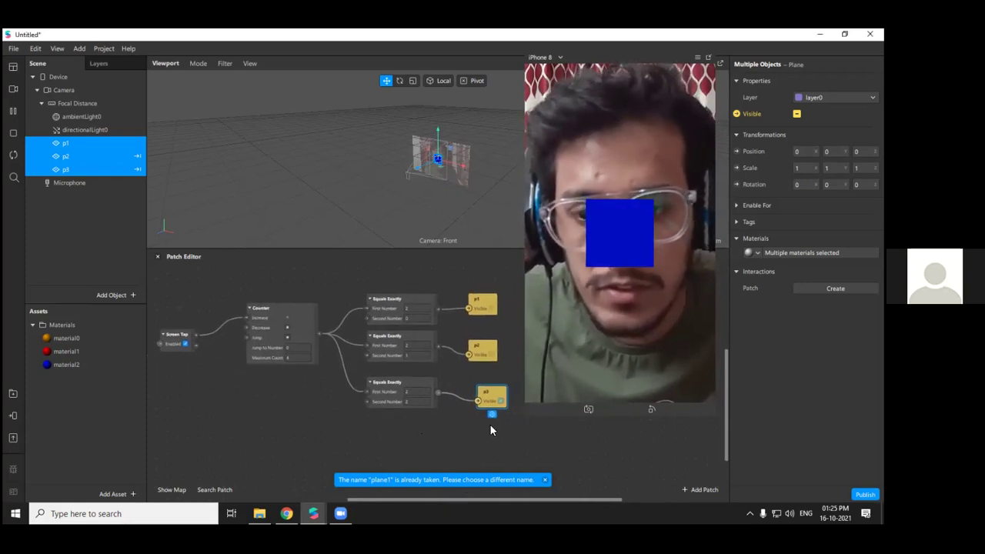
click(235, 394)
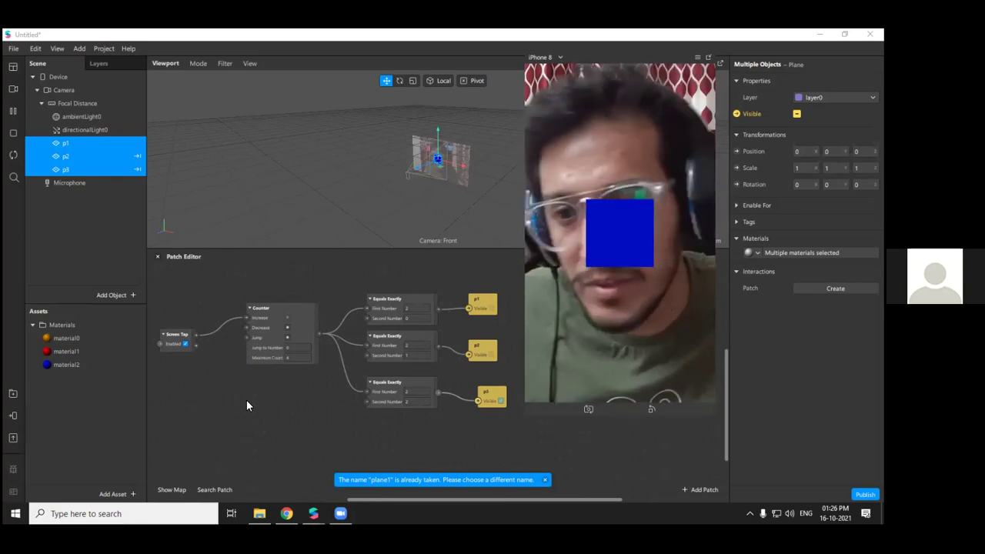
click(364, 439)
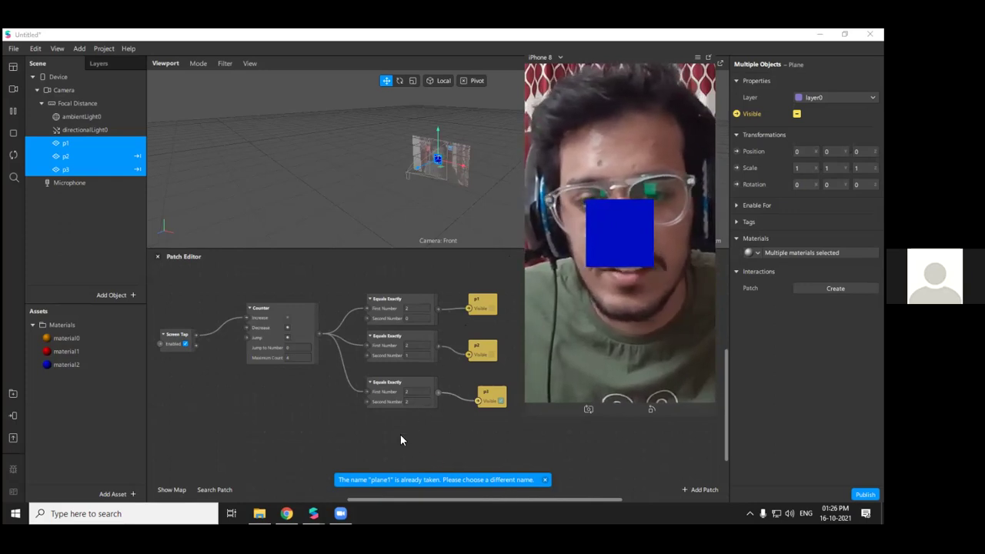
Delete the planes p1, p2 and p3 from the scene
scroll(400, 441, up, 1)
scroll(400, 440, up, 1)
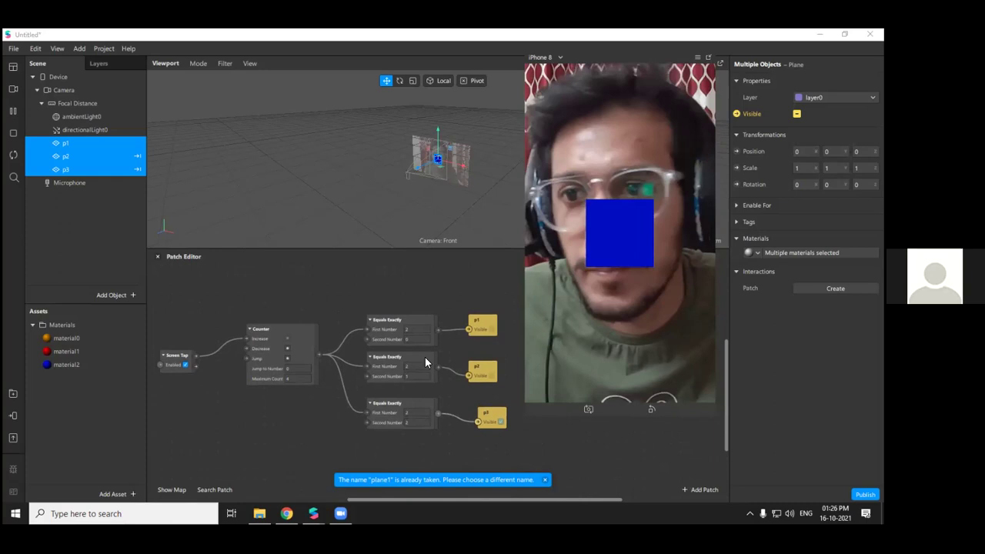
right_click(111, 155)
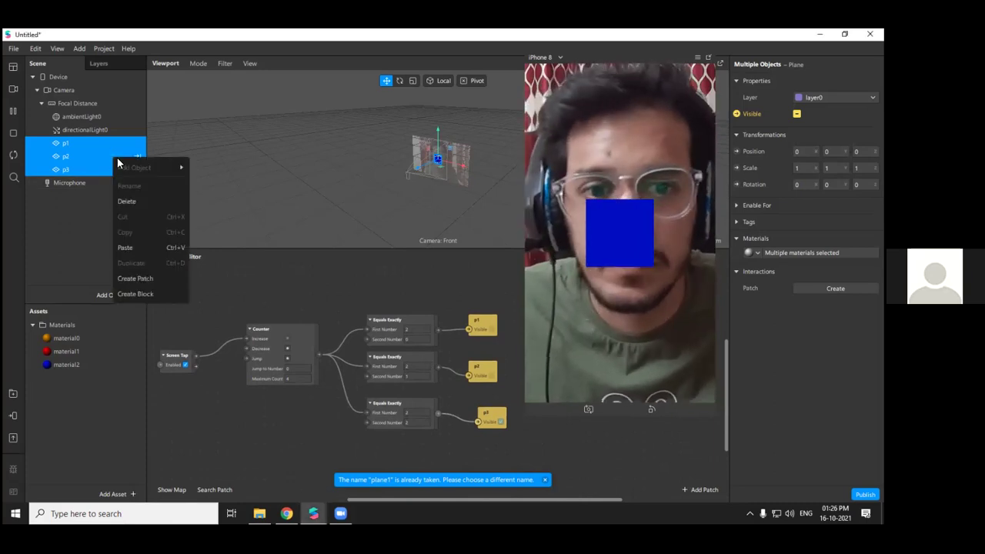
click(157, 200)
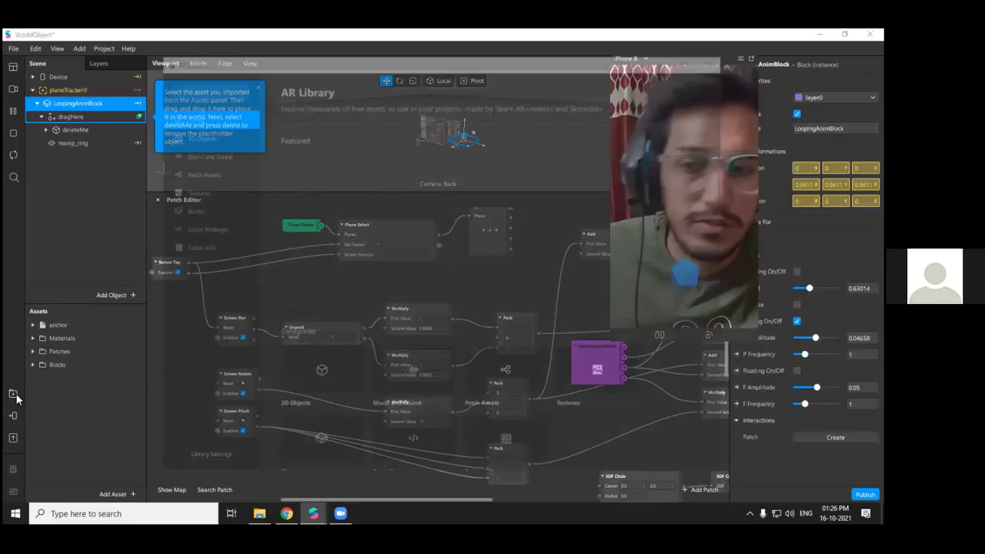
Close the WorldObject project that covers the AR Library and discard its unsaved changes
click(13, 393)
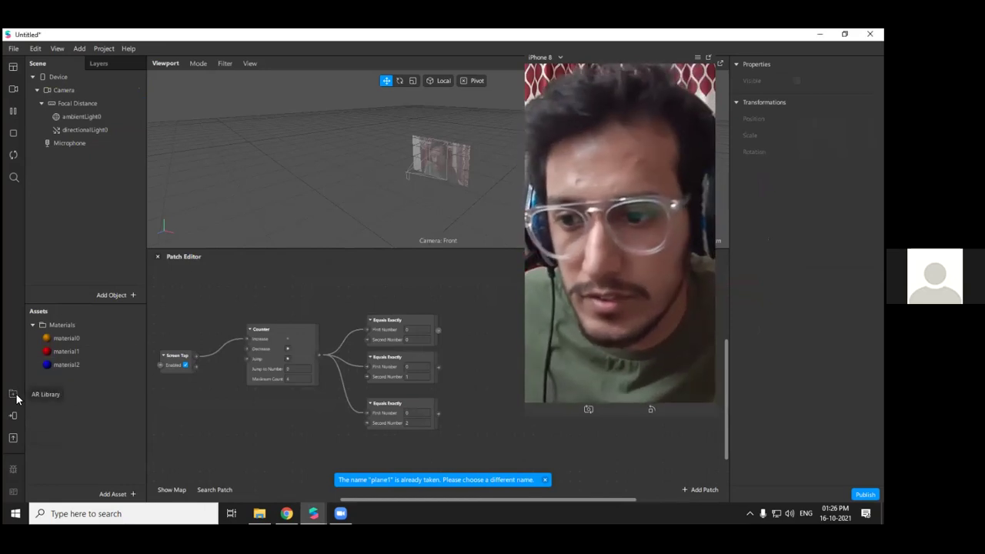
click(13, 395)
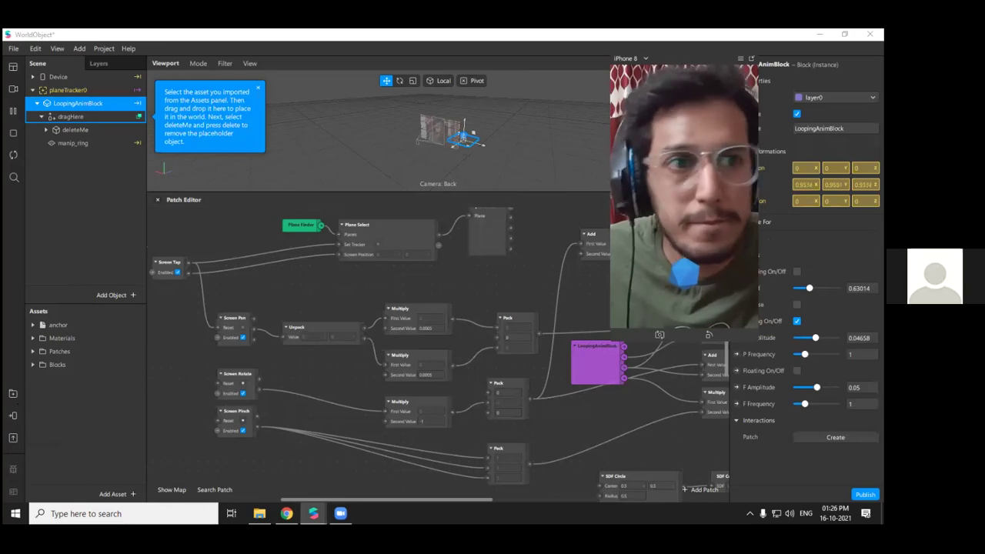
click(844, 33)
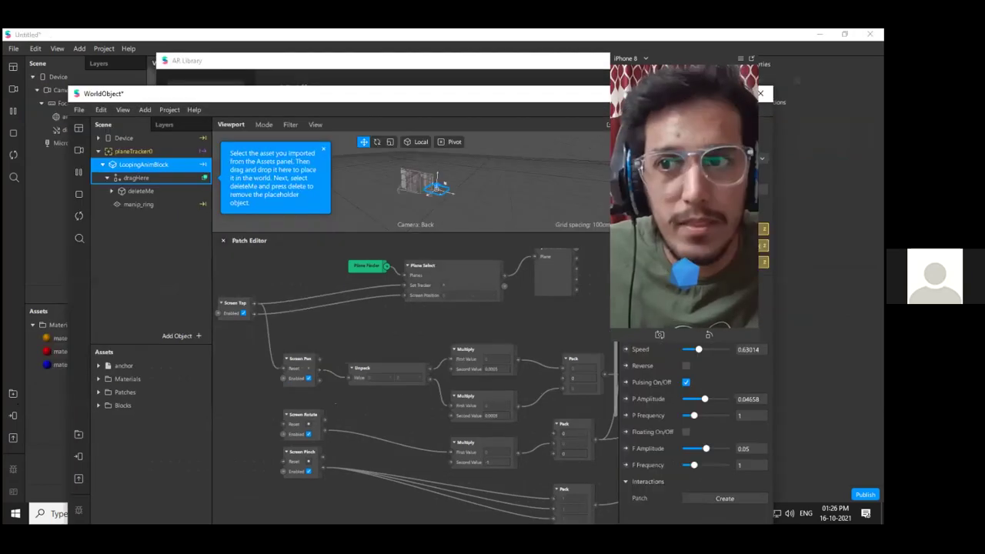
click(765, 94)
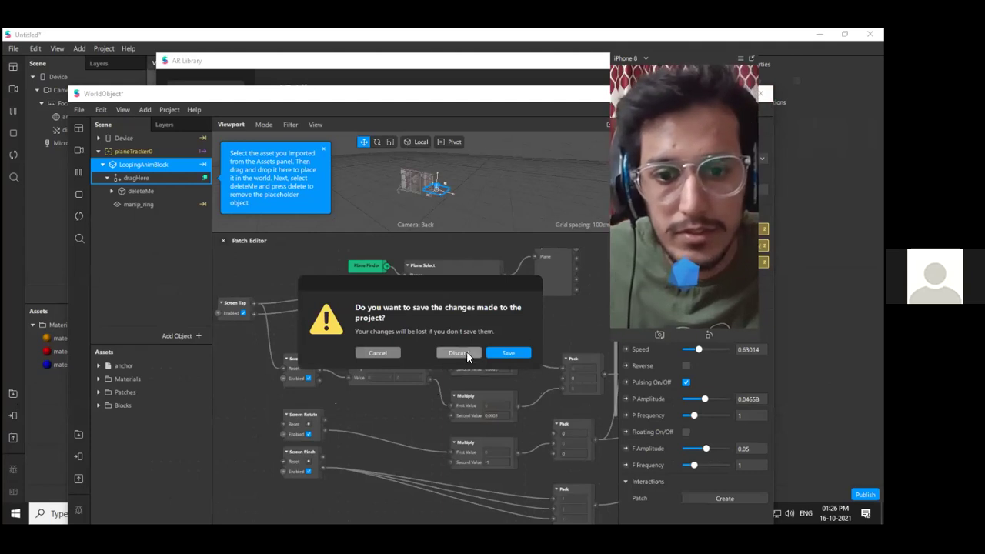
click(379, 354)
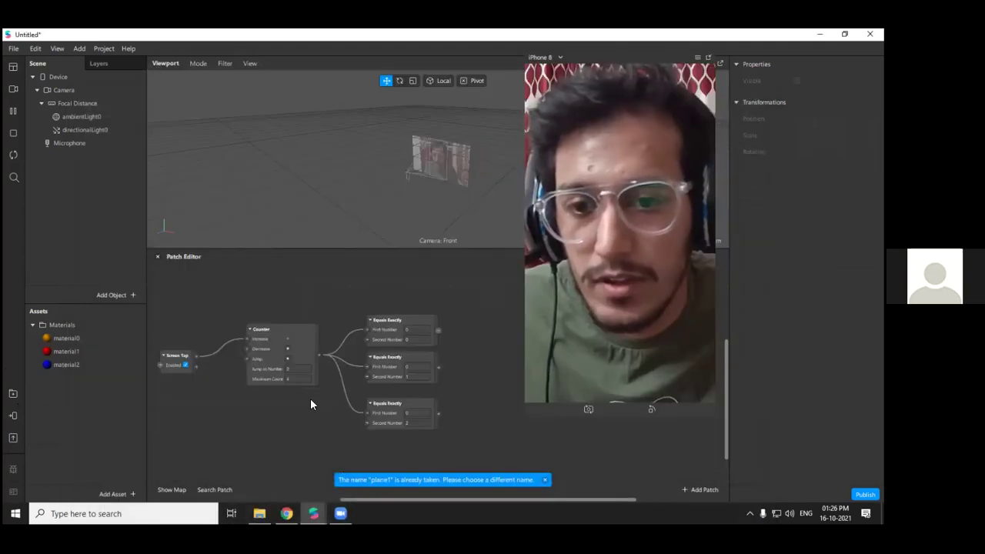
Open the AR Library maximized and browse the assets in its Blocks category
click(13, 394)
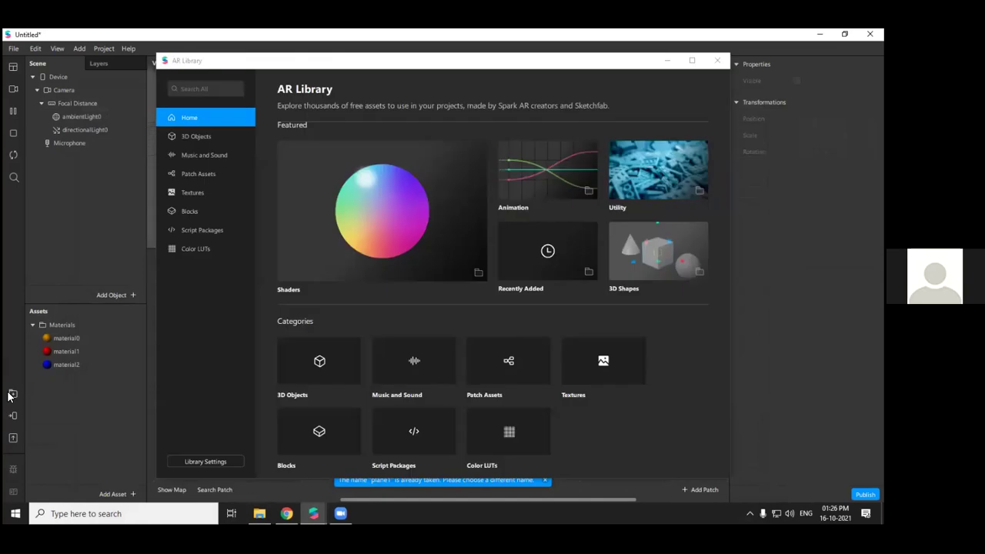
click(209, 209)
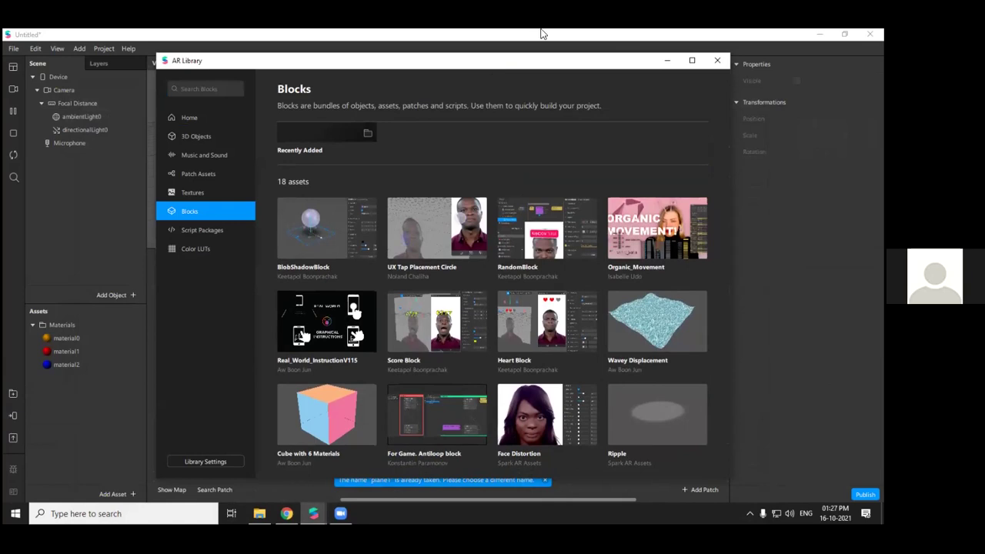
drag(543, 34, 544, 30)
scroll(504, 279, down, 3)
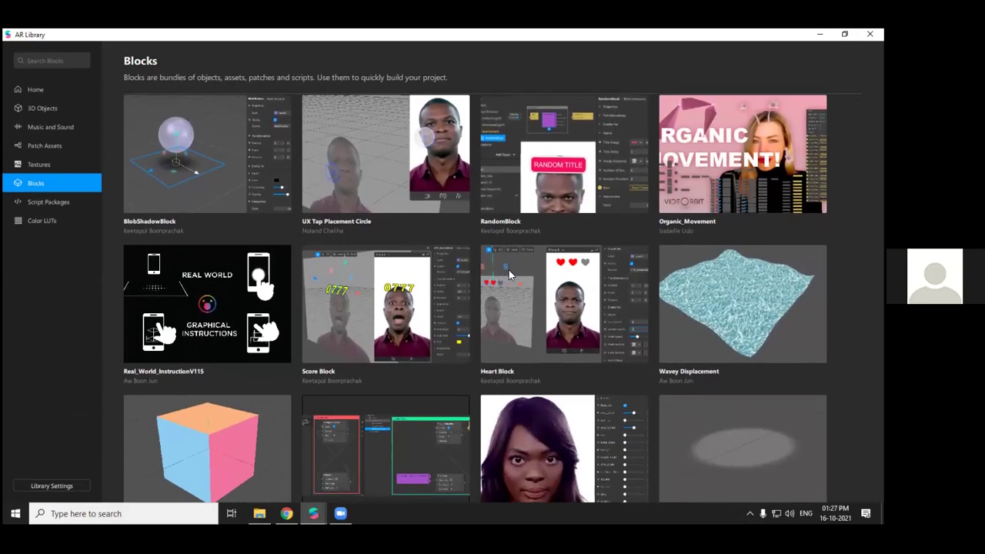
scroll(499, 271, down, 5)
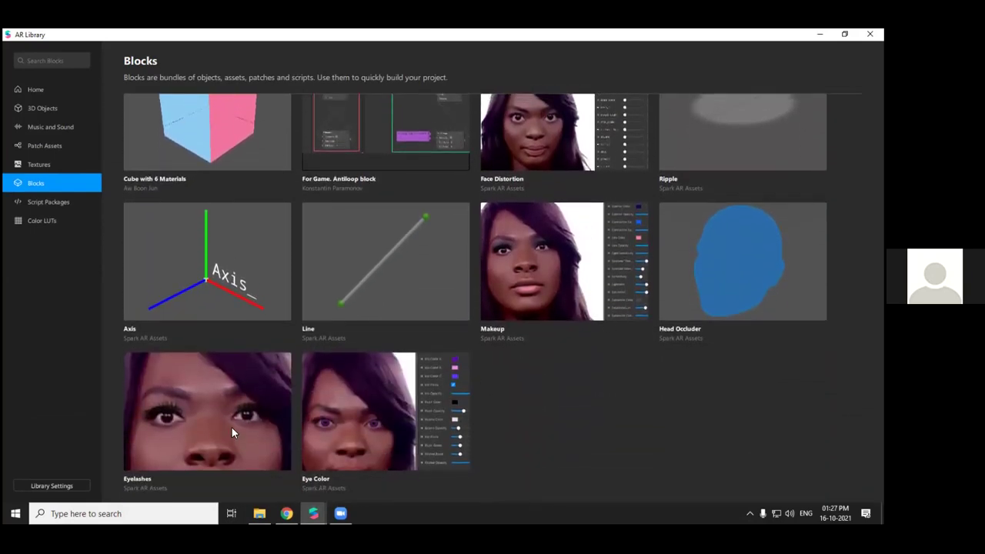
Look through the detail pages of the Eyelashes, Eye Color and Makeup blocks in the AR Library
click(232, 427)
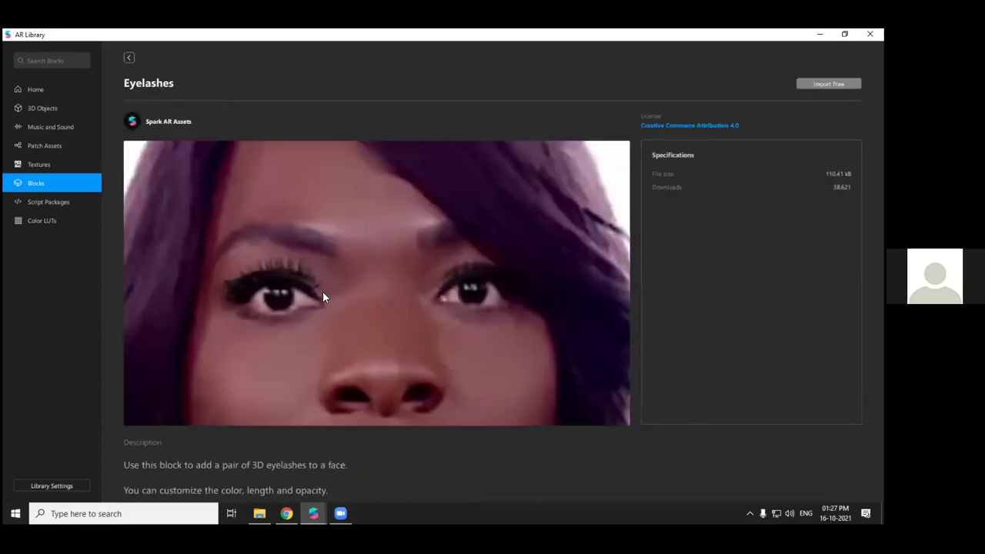
click(130, 58)
scroll(362, 384, down, 2)
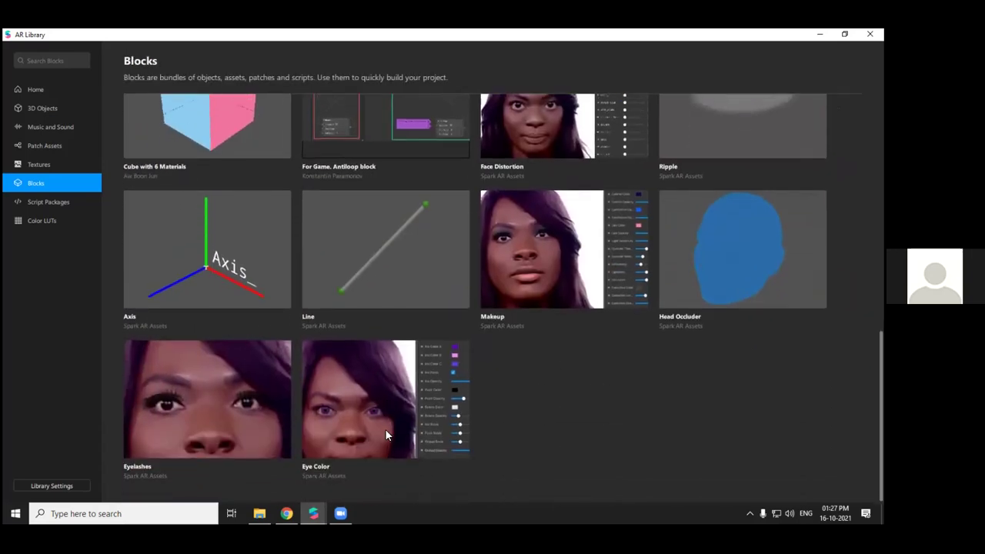
click(380, 403)
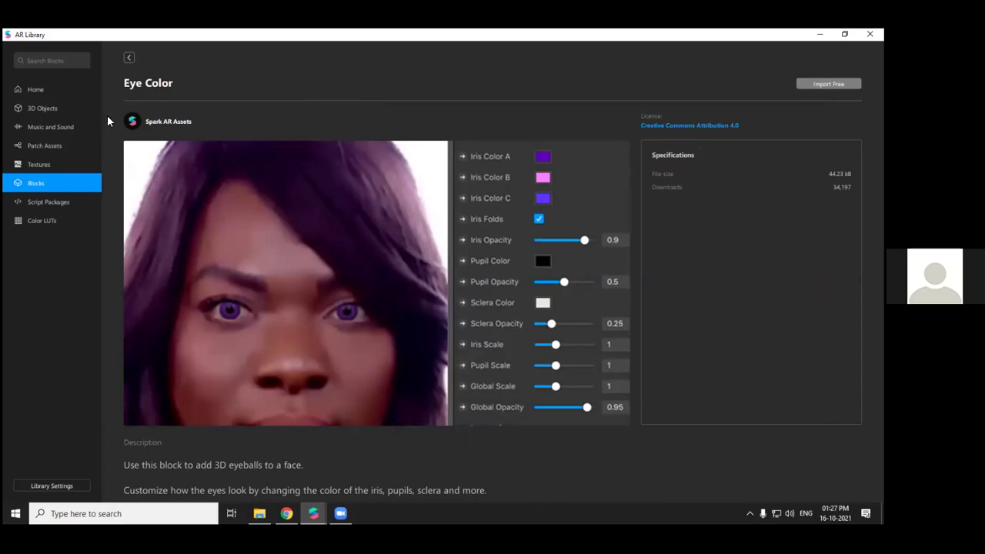
click(129, 60)
scroll(556, 342, down, 3)
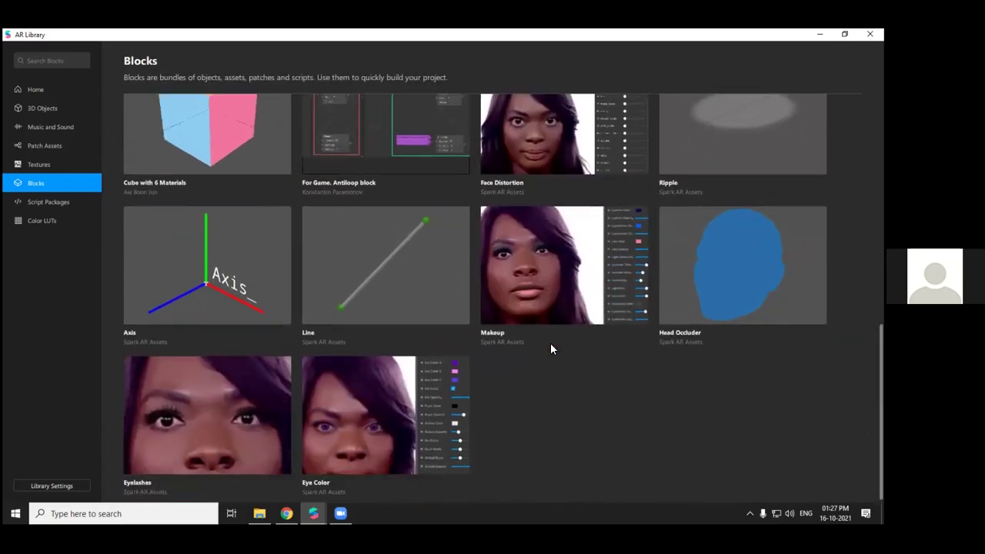
click(560, 336)
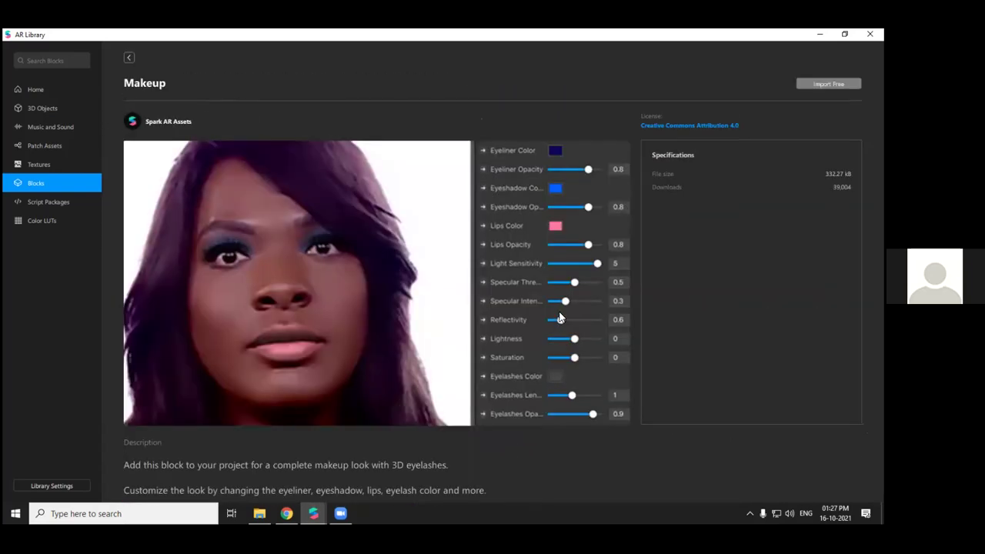
click(136, 63)
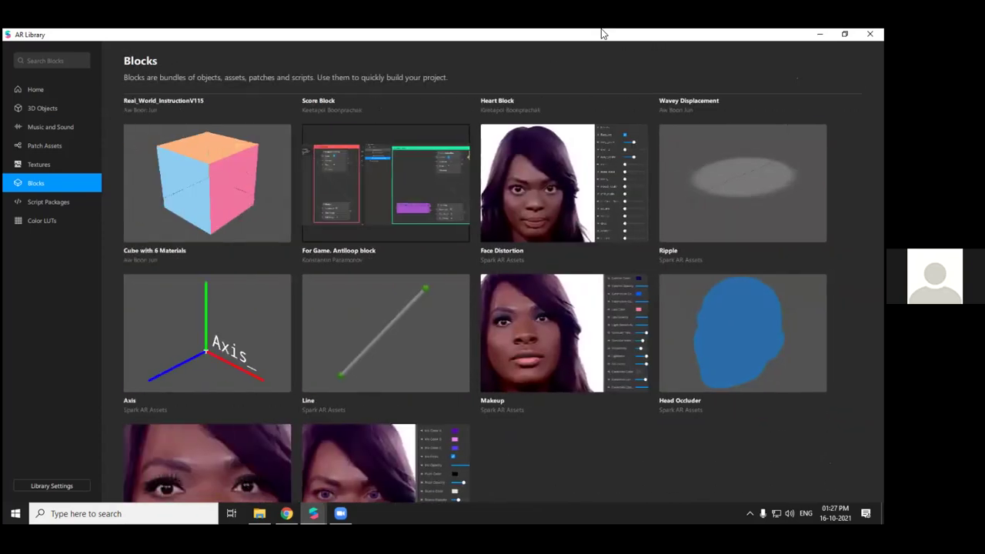
Import the free Makeup block from the AR Library and add it from the assets to the scene
click(556, 296)
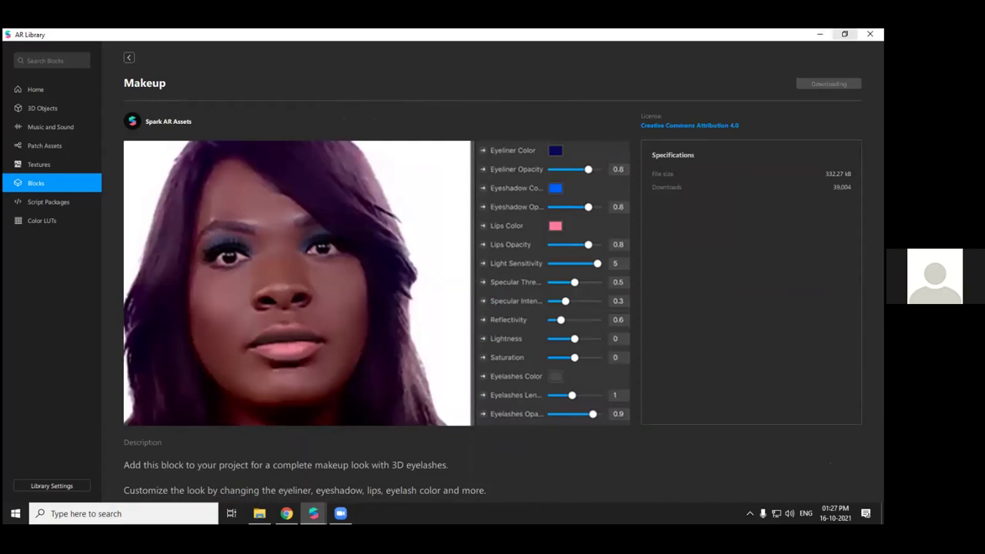
double_click(634, 34)
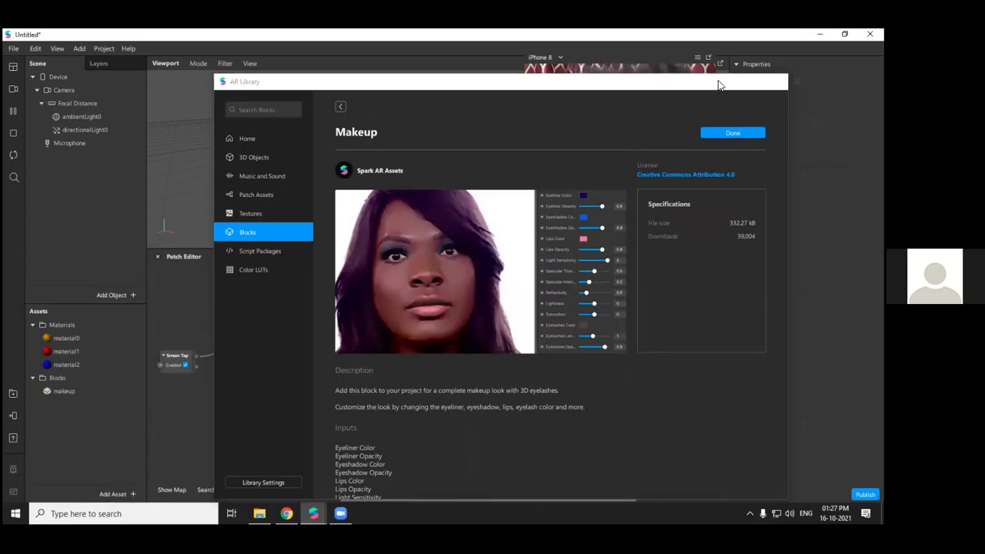
click(733, 132)
click(64, 391)
drag(78, 340, 89, 79)
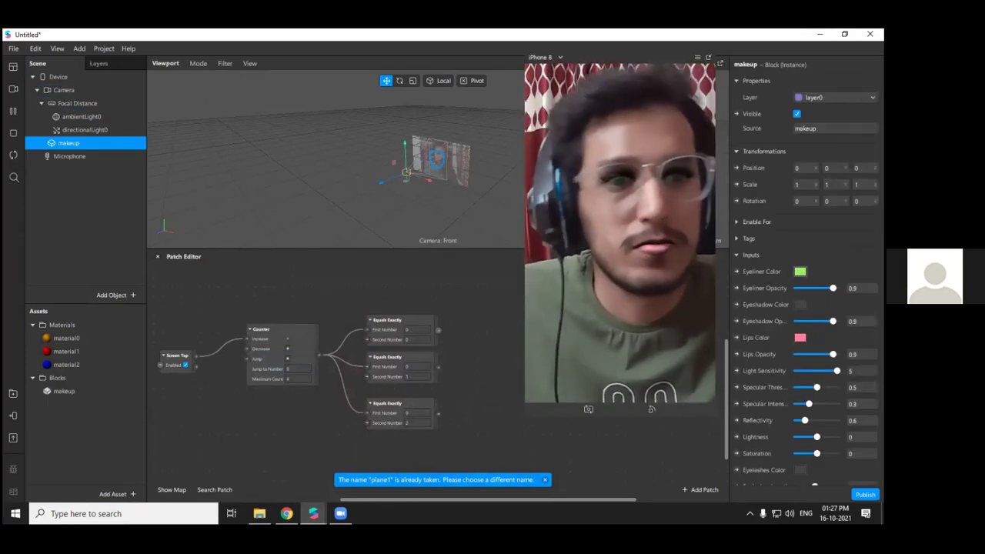
Set the makeup block's Eyeliner Color to purple #9815e8 and its Eyeshadow Color to white #ffffff
click(800, 271)
drag(542, 151, 363, 167)
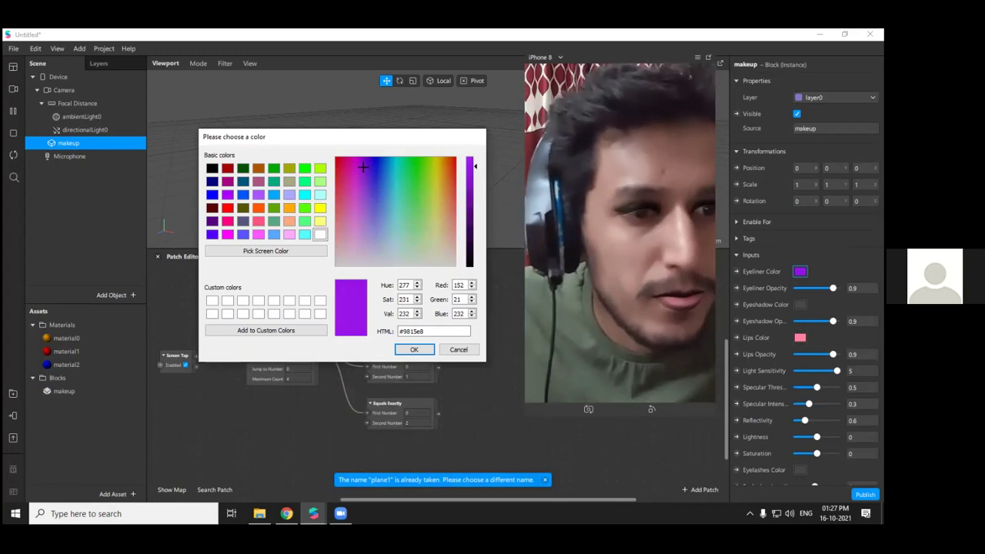
key(Return)
click(800, 304)
drag(568, 200, 564, 162)
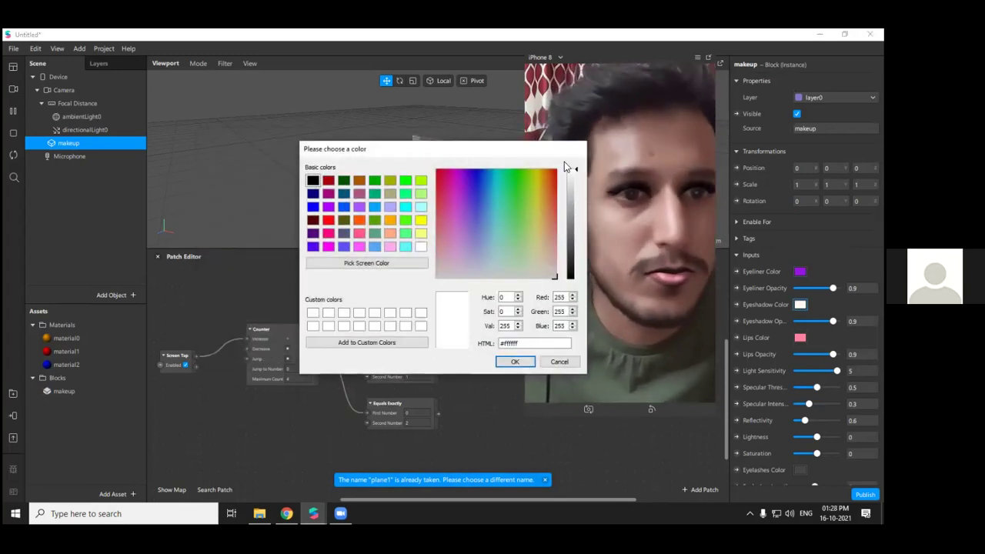
click(516, 362)
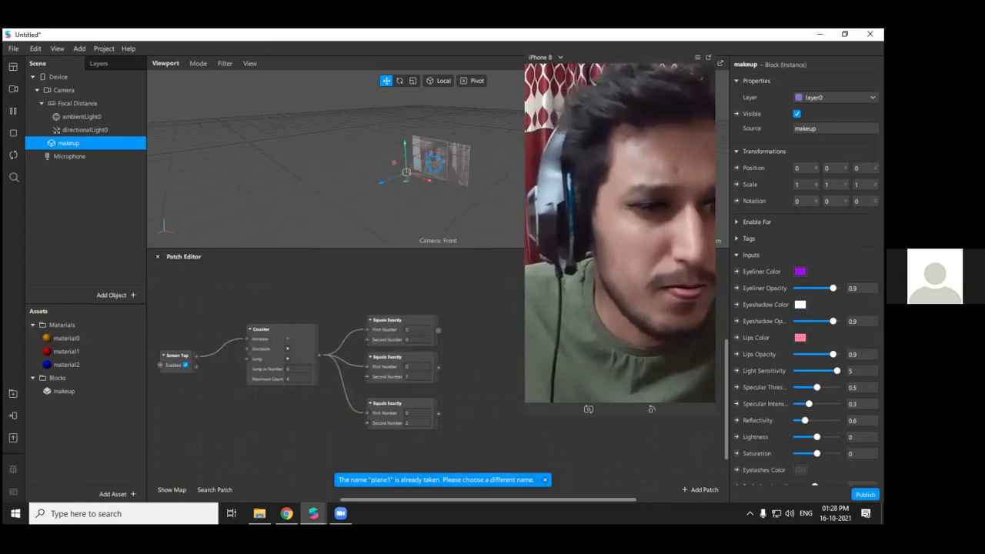
Raise the eyeshadow and eyeliner opacities to 1 and change the Eyeliner Color to black
drag(833, 320, 805, 321)
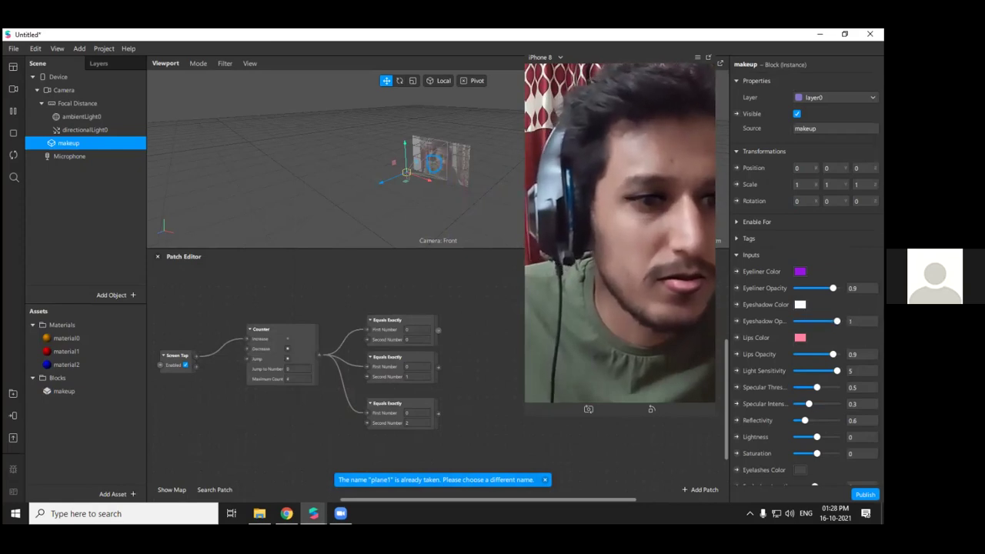
drag(832, 289, 830, 288)
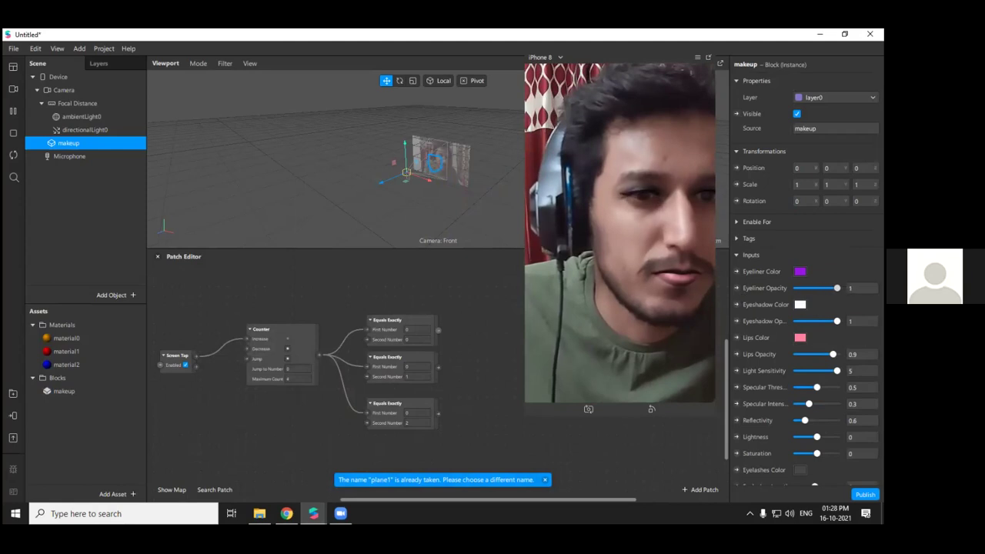
drag(804, 288, 837, 289)
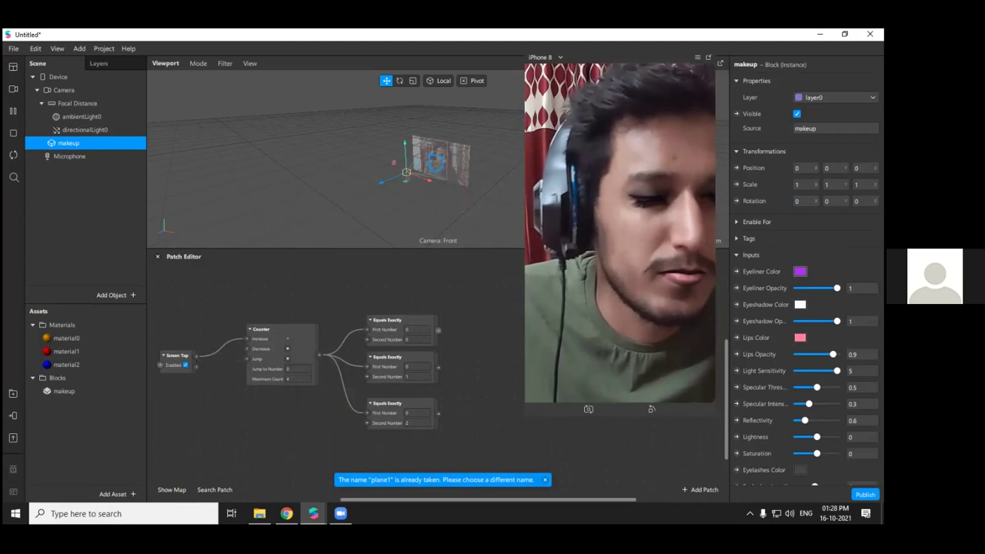
click(801, 272)
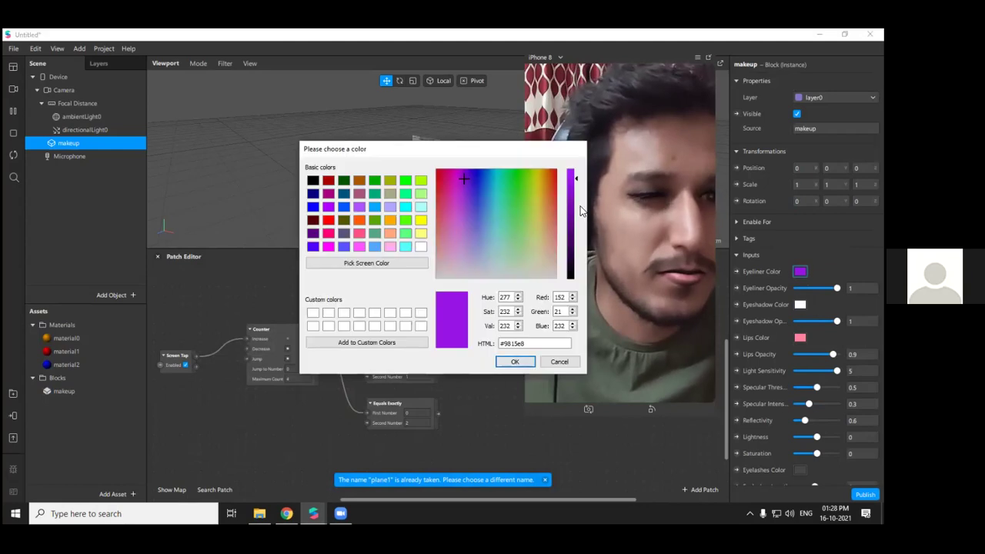
click(514, 362)
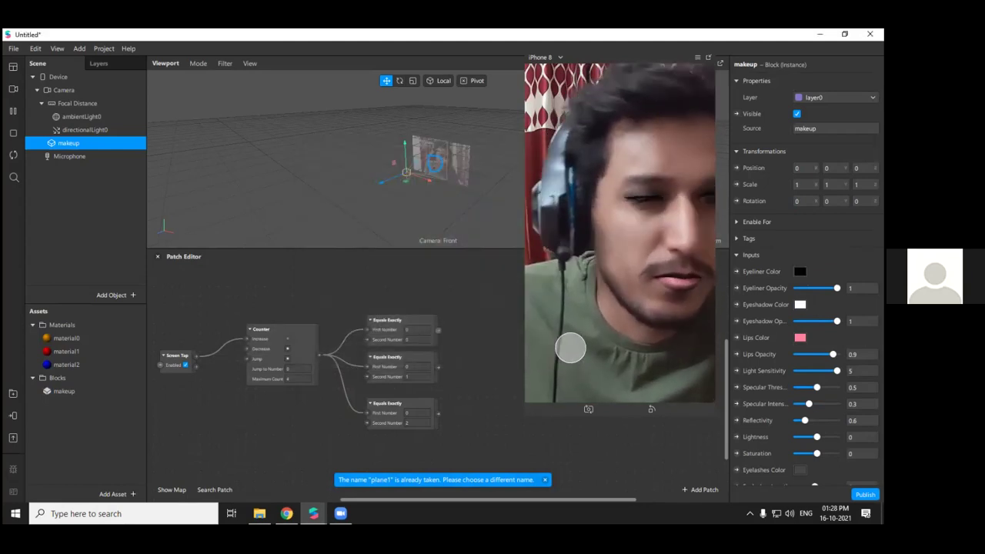
Set the makeup block's Lips Color to dark red #aa0000
scroll(798, 231, down, 2)
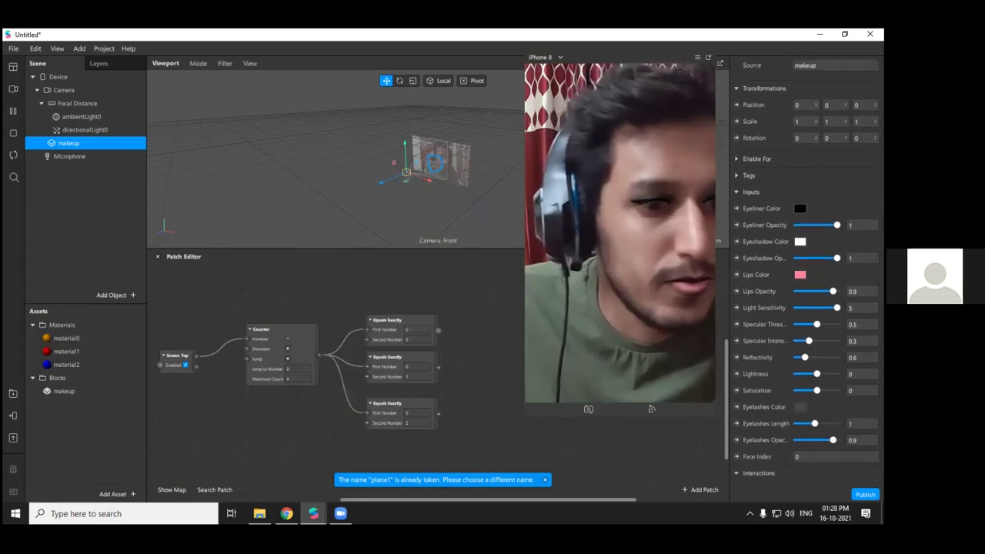
click(801, 266)
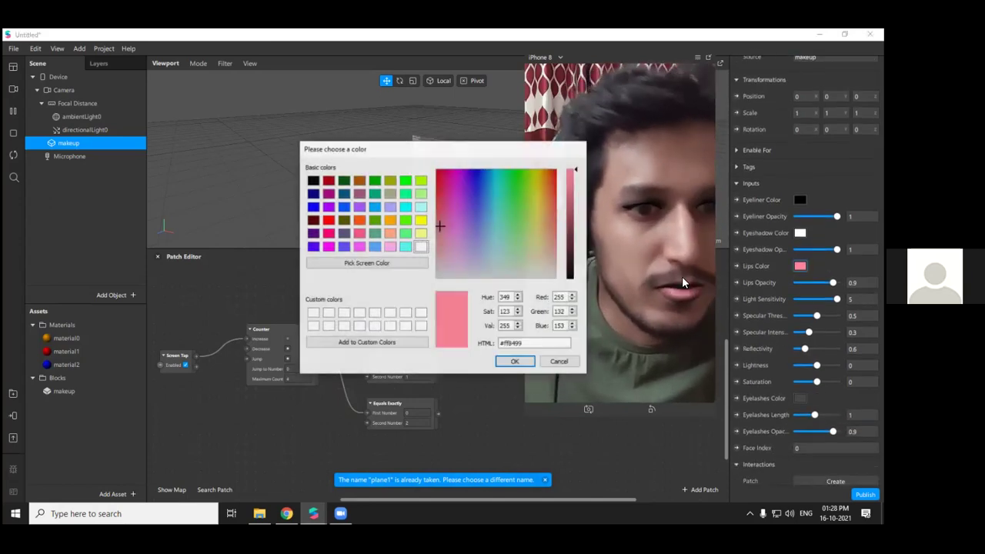
drag(521, 154, 381, 140)
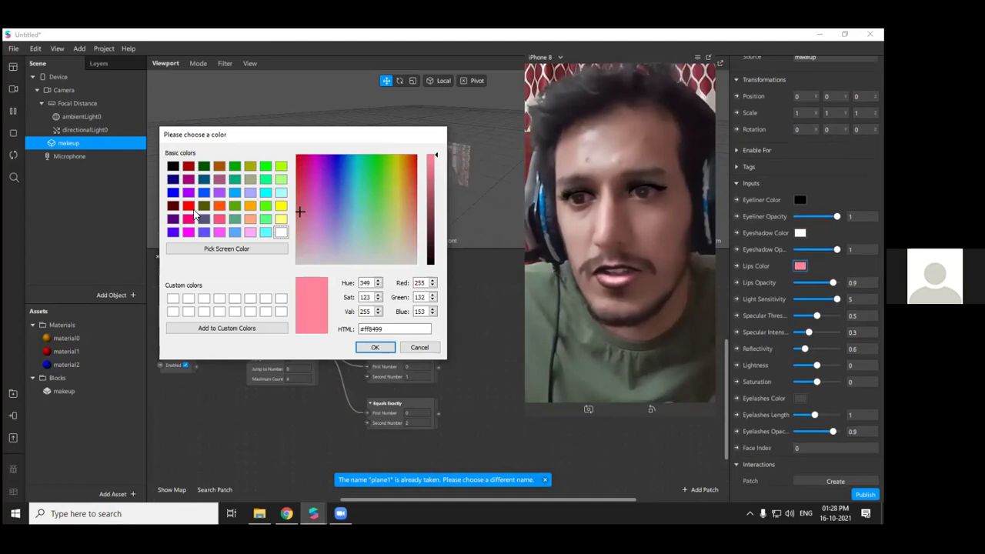
click(188, 218)
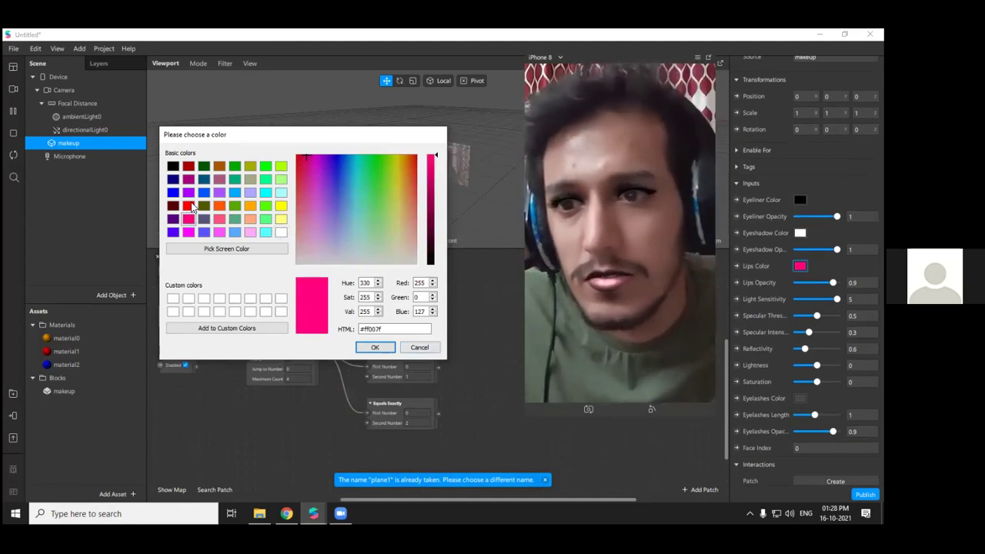
click(188, 166)
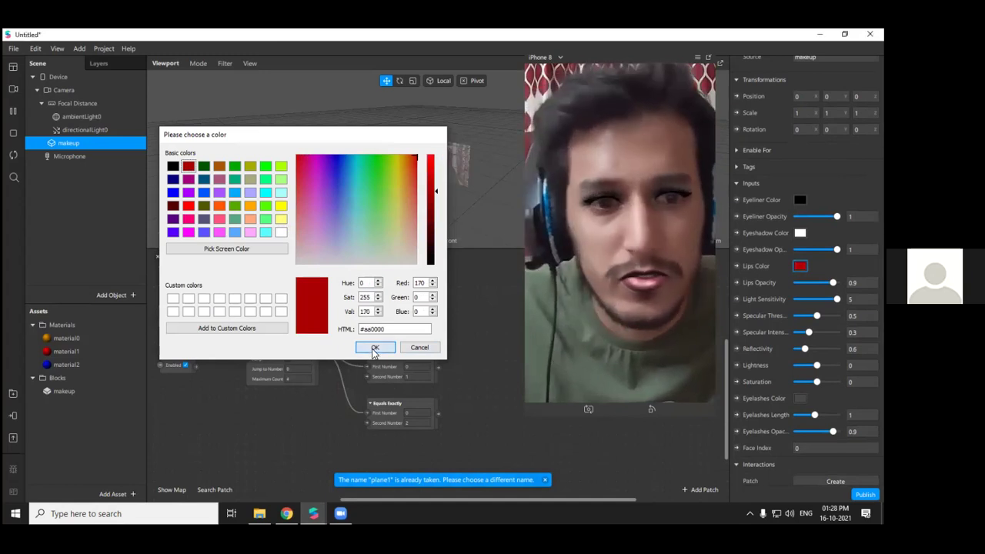
click(375, 347)
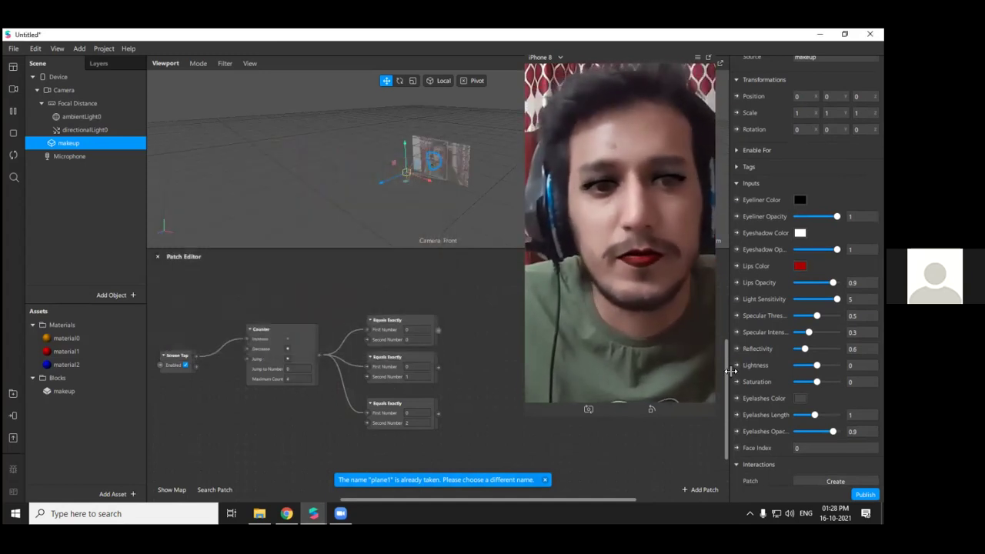
Set Lips Opacity and Specular Threshold to 1, Specular Intensity to about 0.16, Reflectivity to 0, Lightness to about 0.18 and Saturation to about -0.34
drag(833, 282, 810, 373)
scroll(837, 299, down, 1)
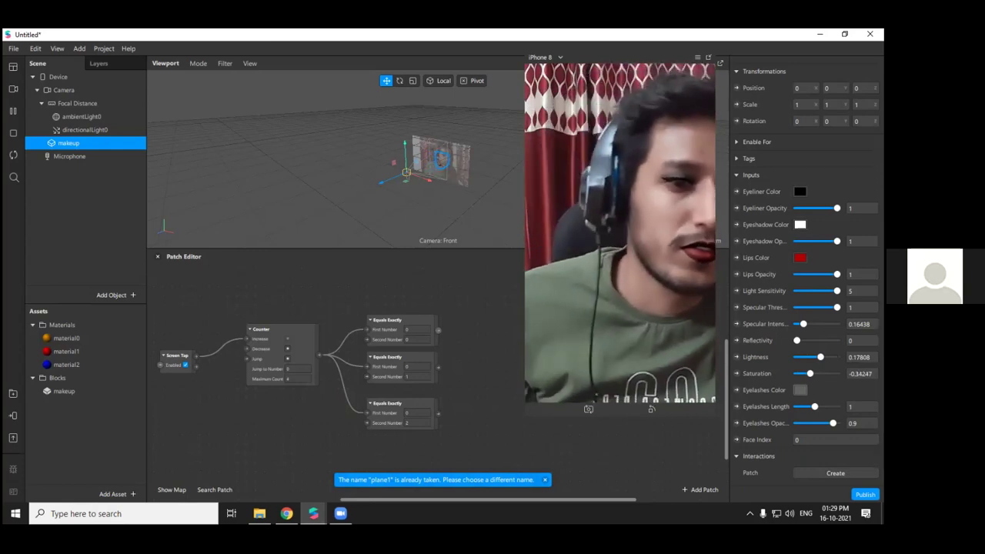
Set the makeup block's Eyelashes Color to golden yellow #ffbf00
click(801, 391)
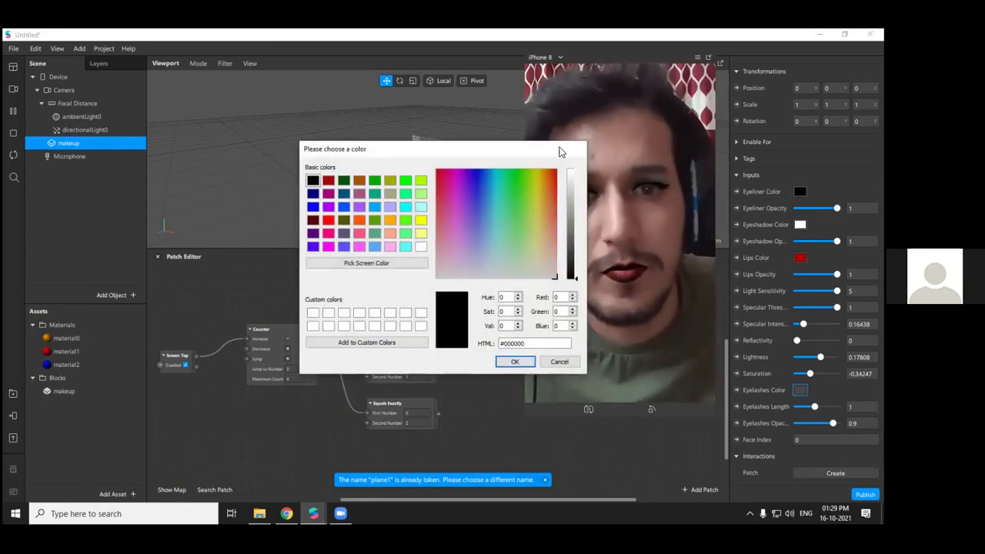
drag(559, 152, 383, 158)
drag(365, 196, 366, 166)
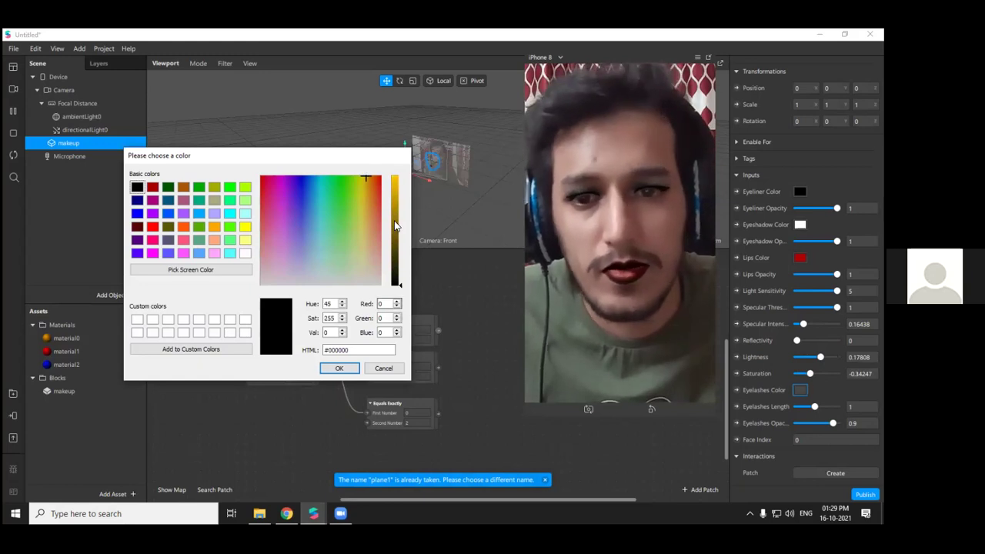
drag(396, 227, 392, 120)
click(340, 368)
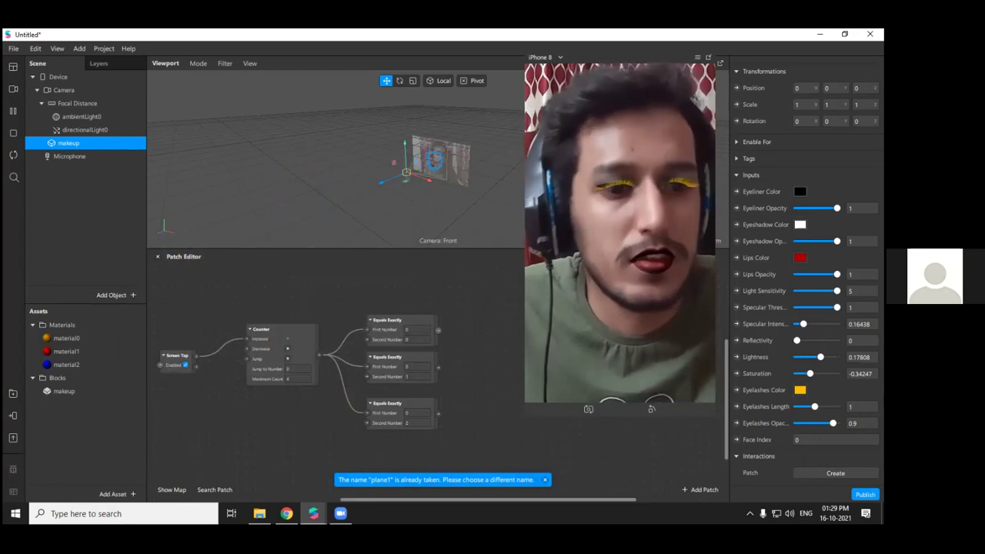
Set the Eyelashes Color to dark red #aa0000 and the Eyelashes Length to about 0.5
click(801, 390)
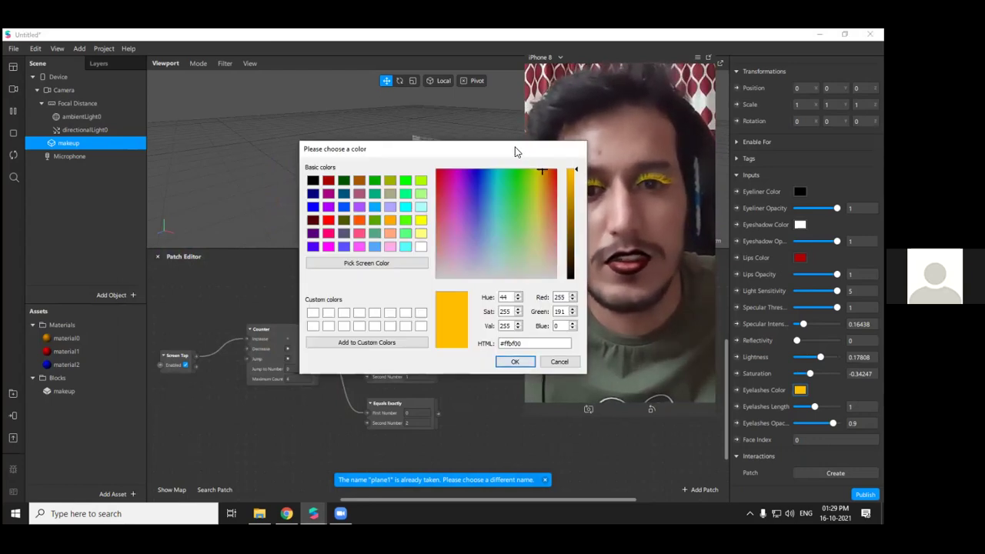
drag(516, 151, 408, 153)
click(220, 181)
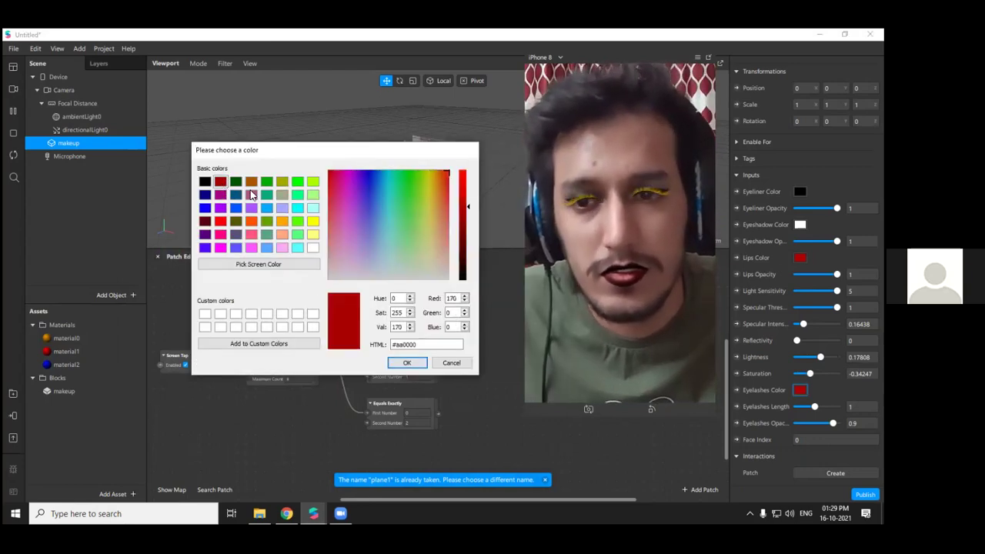
click(407, 363)
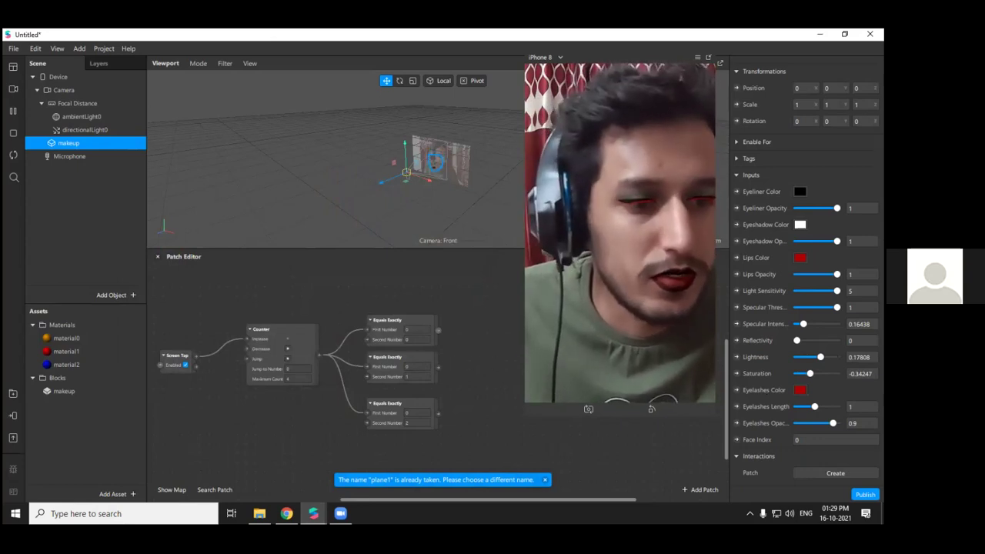
drag(815, 407, 797, 407)
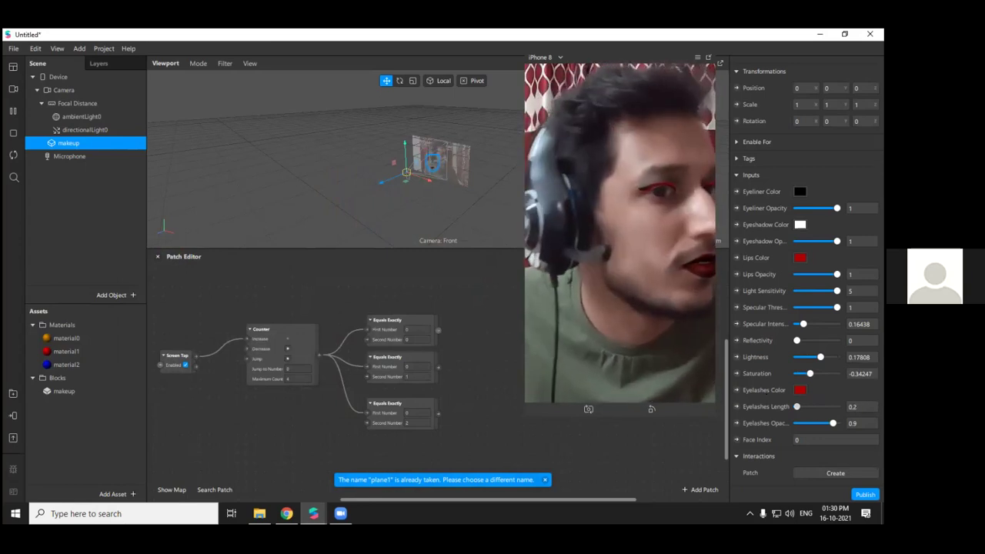
mouse_move(798, 407)
mouse_down()
mouse_move(837, 407)
mouse_move(803, 407)
mouse_up()
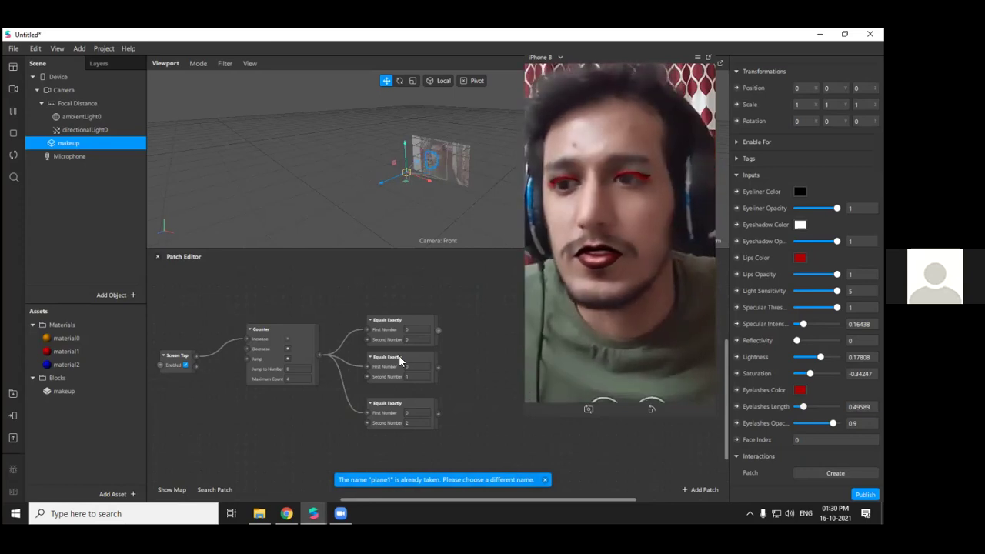
Open the makeup block asset for editing and enlarge its asset list to show the materials and textures
click(64, 391)
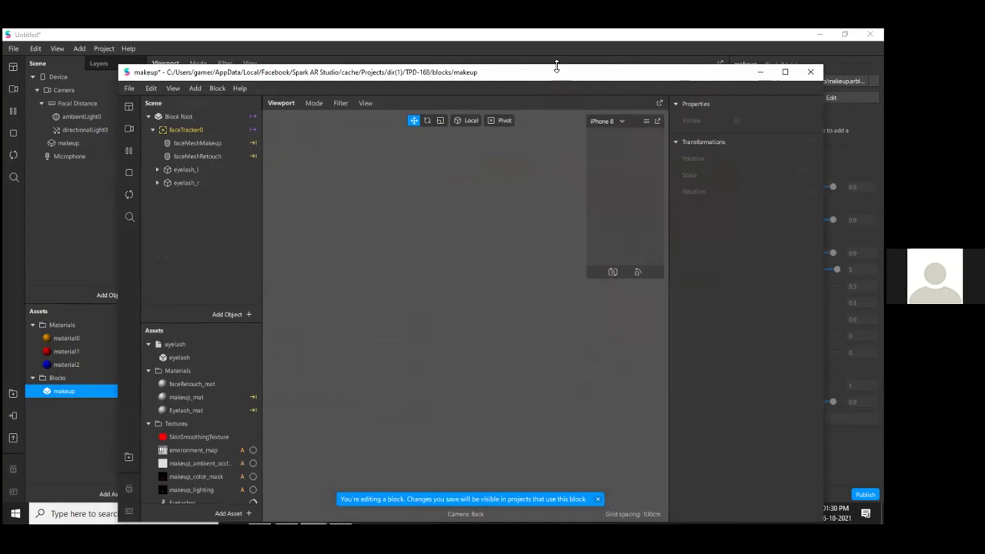
drag(560, 73, 530, 51)
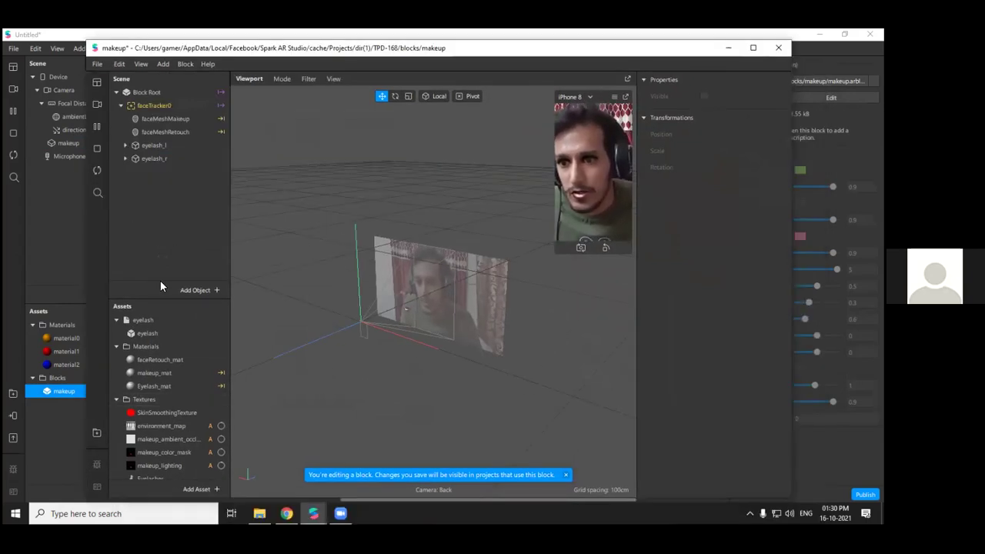
drag(153, 298, 163, 192)
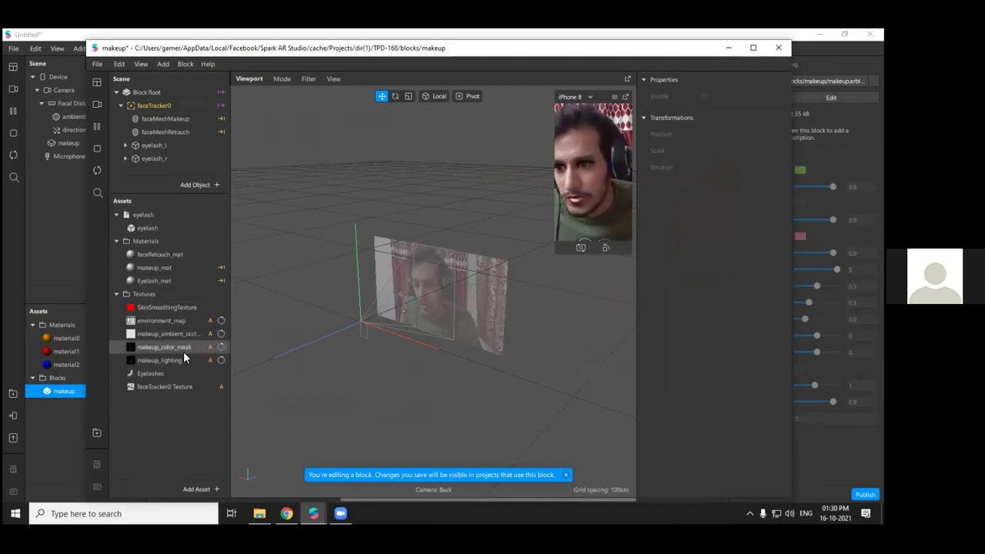
Reveal the Eyelashes texture's source file in its folder and examine the image enlarged
click(155, 373)
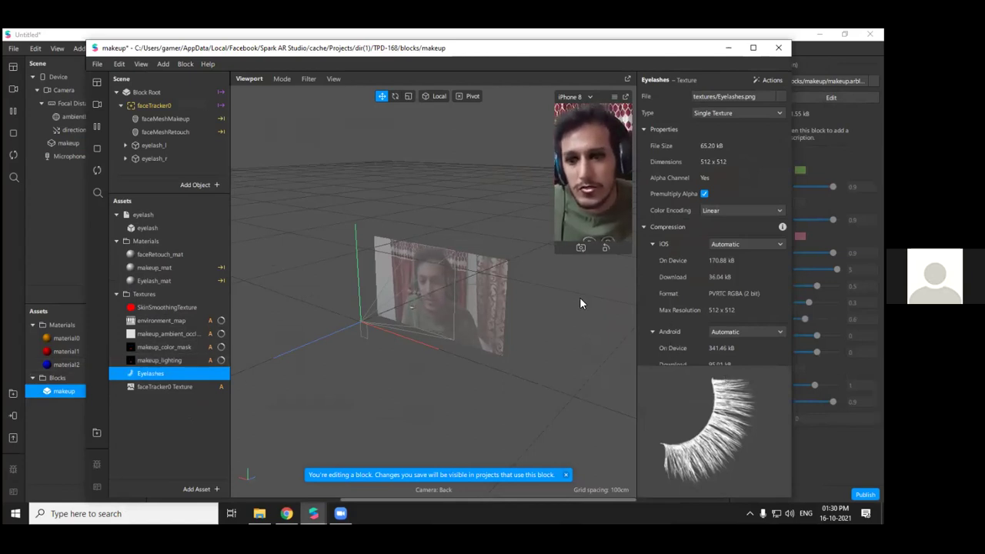
click(781, 96)
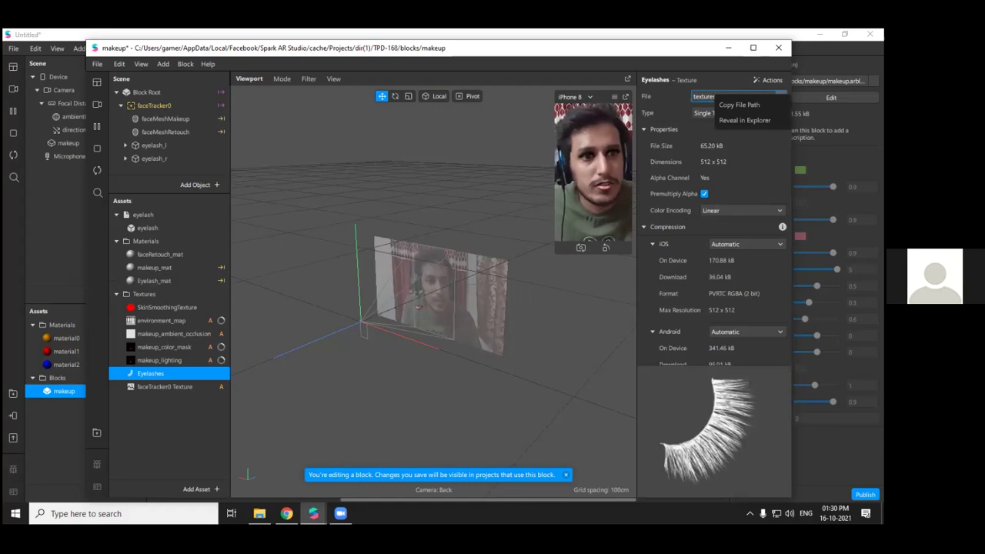
click(768, 121)
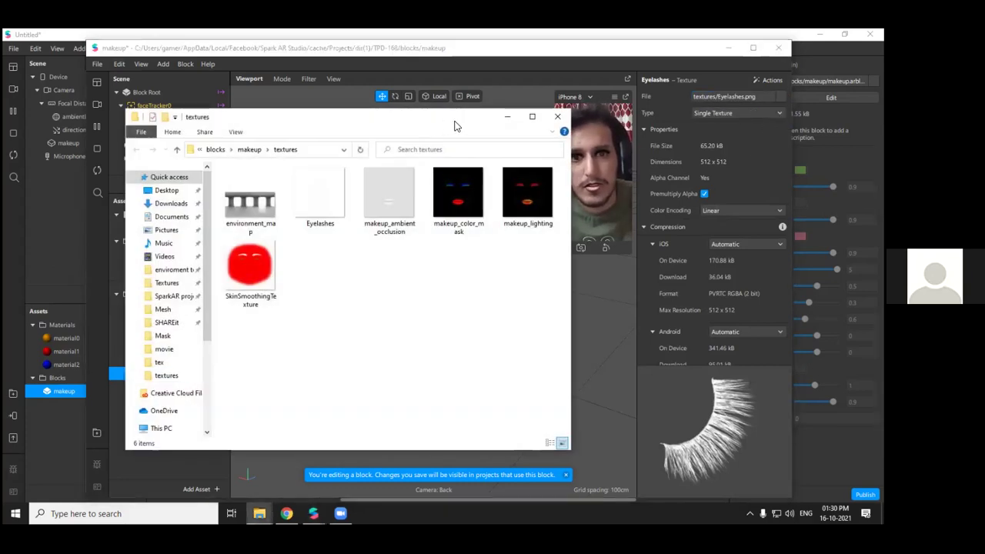
drag(410, 123, 590, 147)
click(510, 231)
double_click(510, 231)
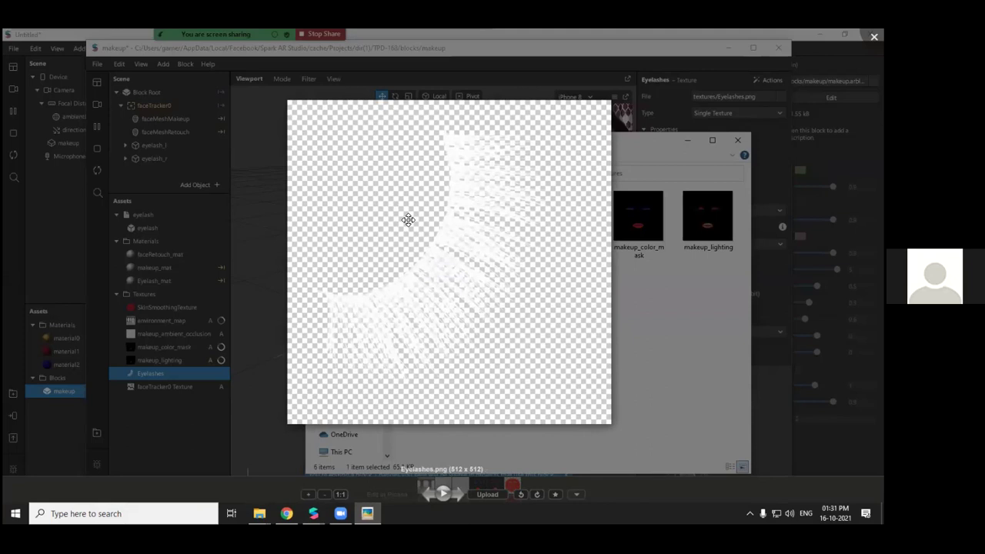
scroll(422, 254, up, 5)
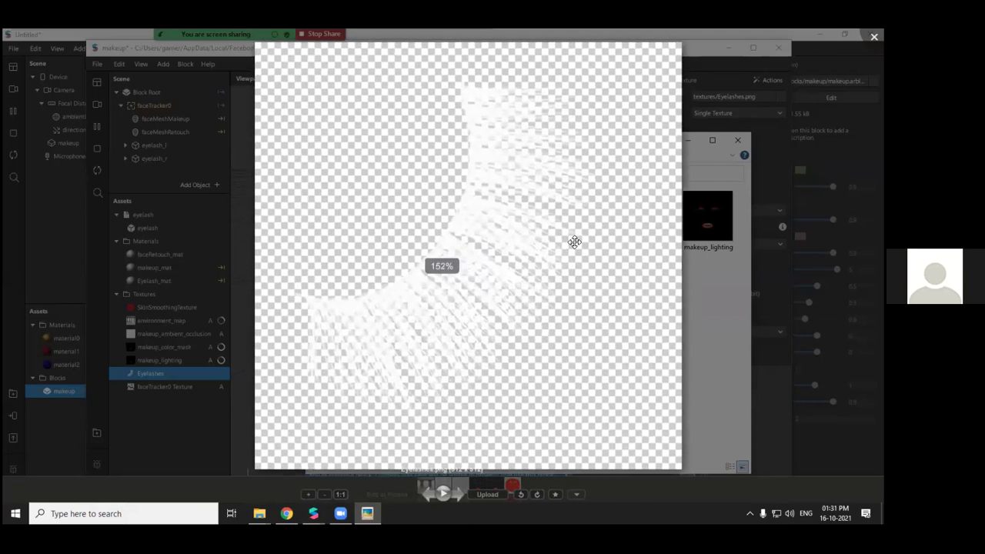
key(Escape)
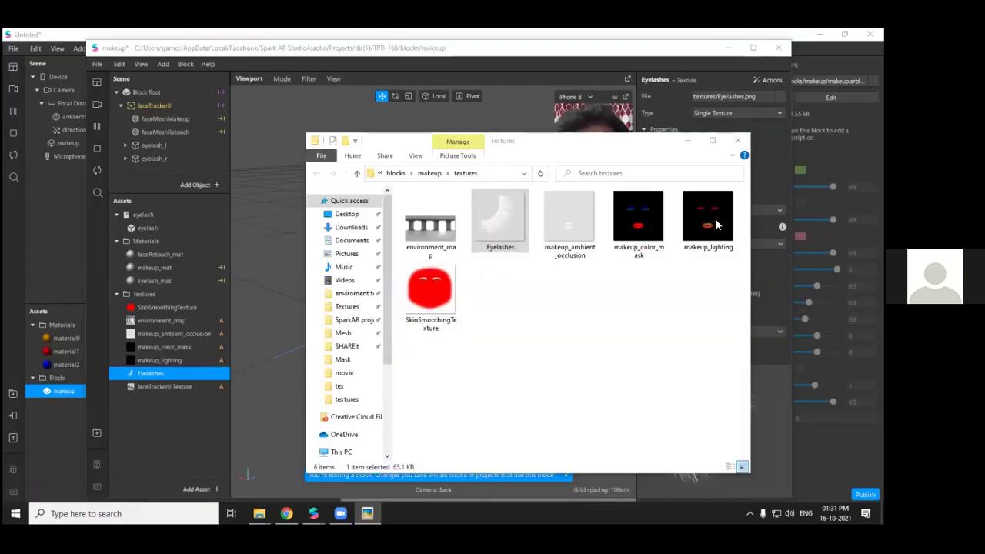
Examine the makeup_color_mask and makeup_ambient_occlusion images from the block's textures folder
double_click(618, 221)
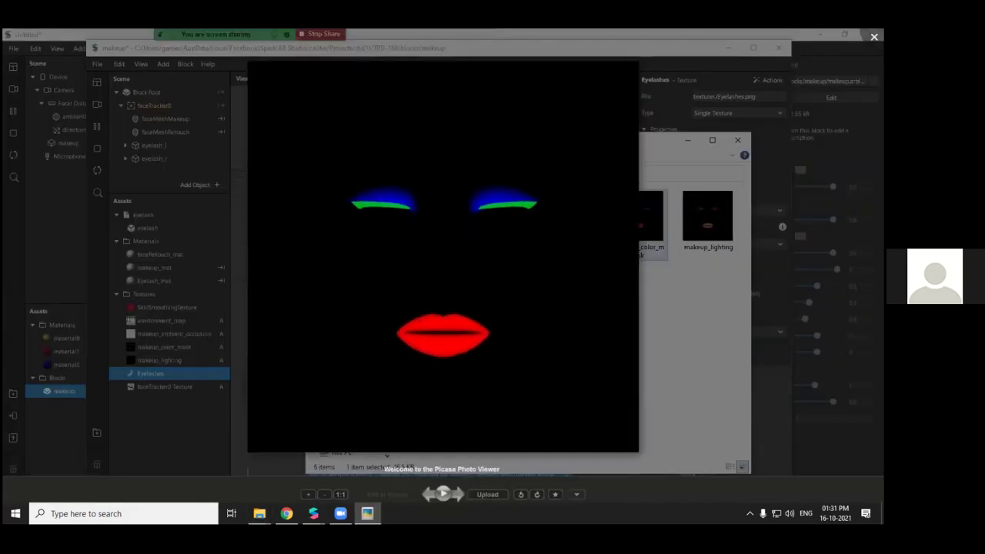
key(Escape)
click(585, 244)
double_click(585, 243)
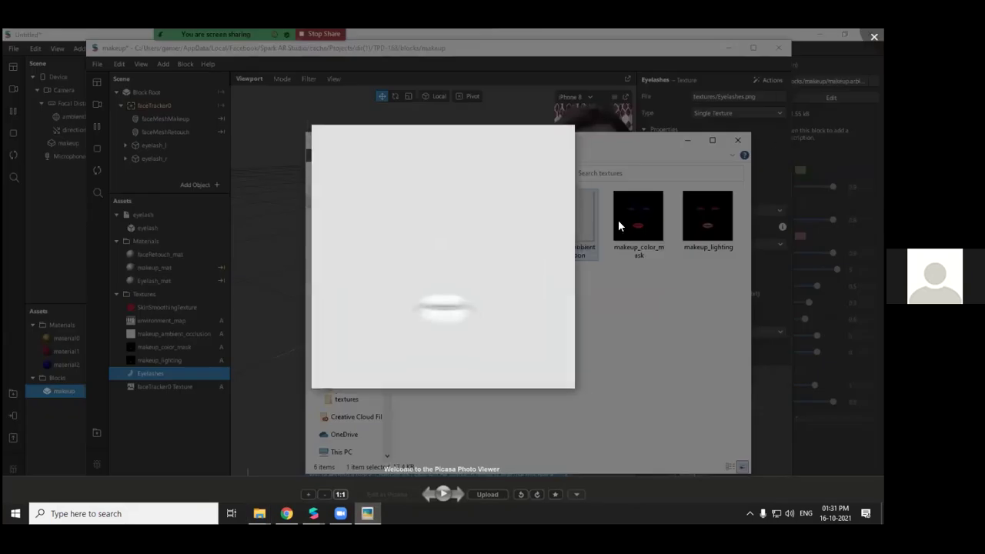
scroll(477, 306, up, 2)
scroll(477, 306, down, 2)
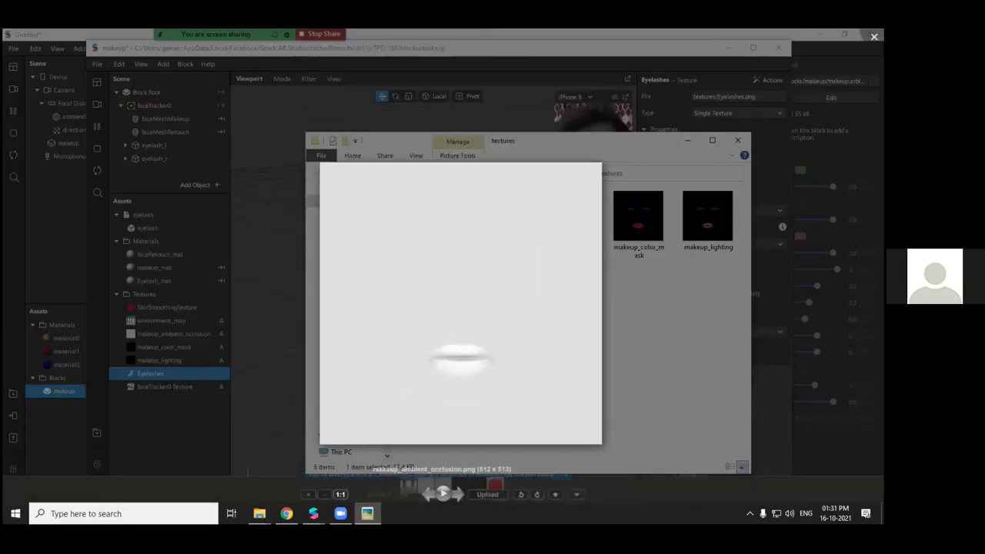
key(Escape)
double_click(637, 218)
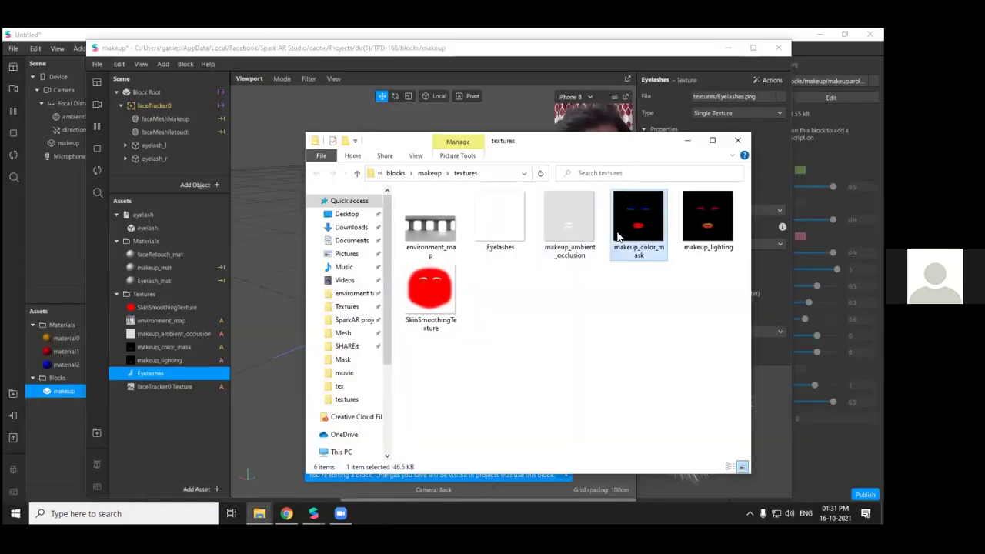
key(Escape)
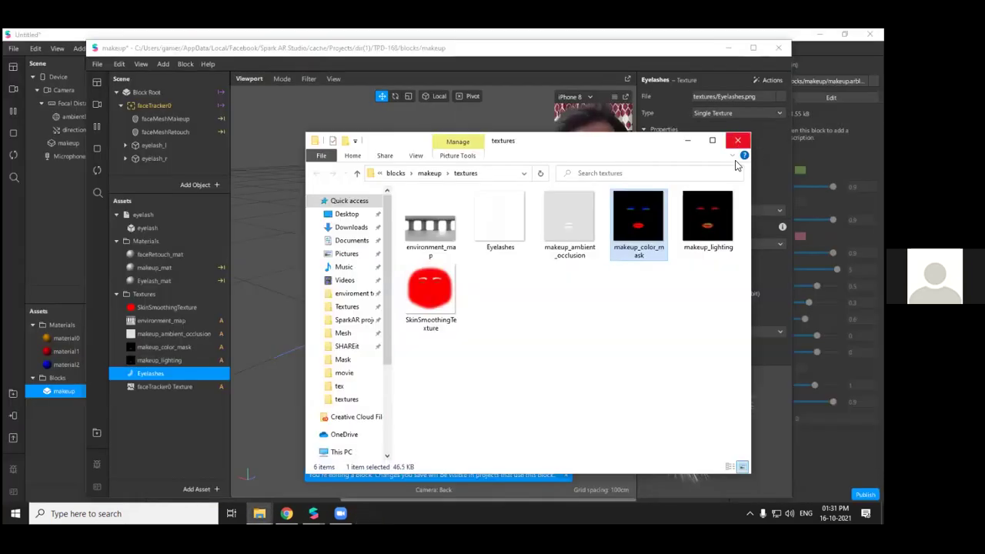
Close the textures folder and the makeup block's editing window to return to the main project
drag(598, 141, 528, 119)
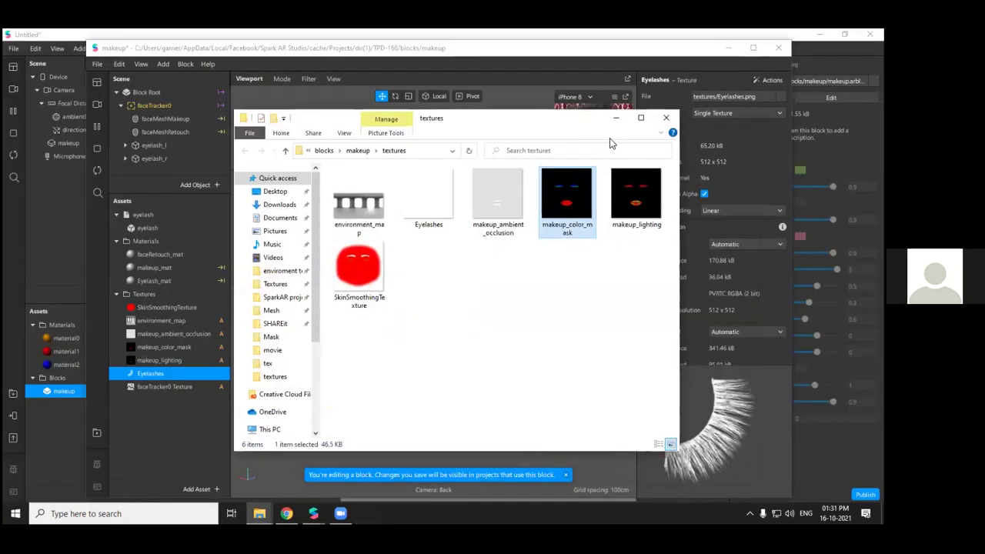
click(655, 127)
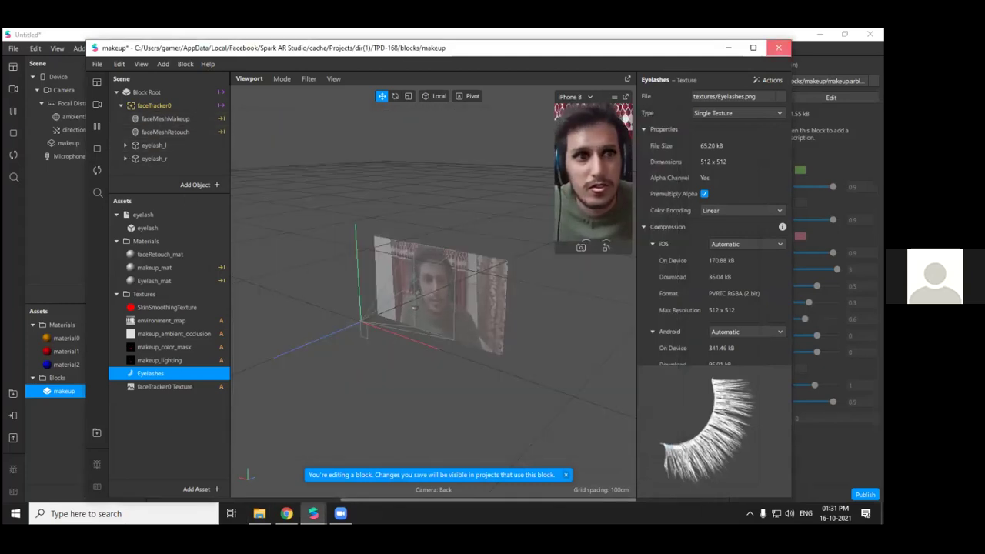
click(778, 48)
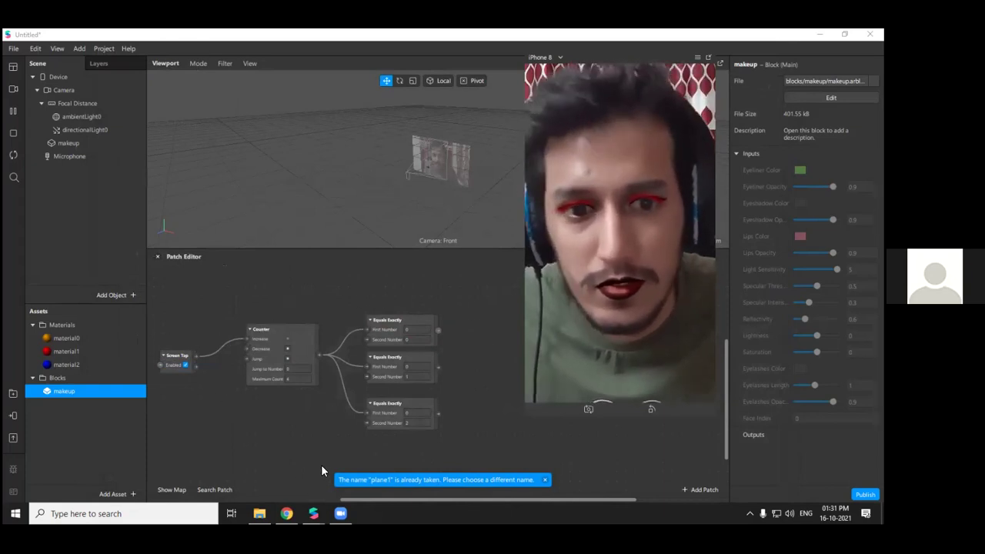
Return to the AR Library's Blocks list and look through the available blocks
click(259, 513)
click(260, 514)
mouse_move(313, 513)
click(357, 473)
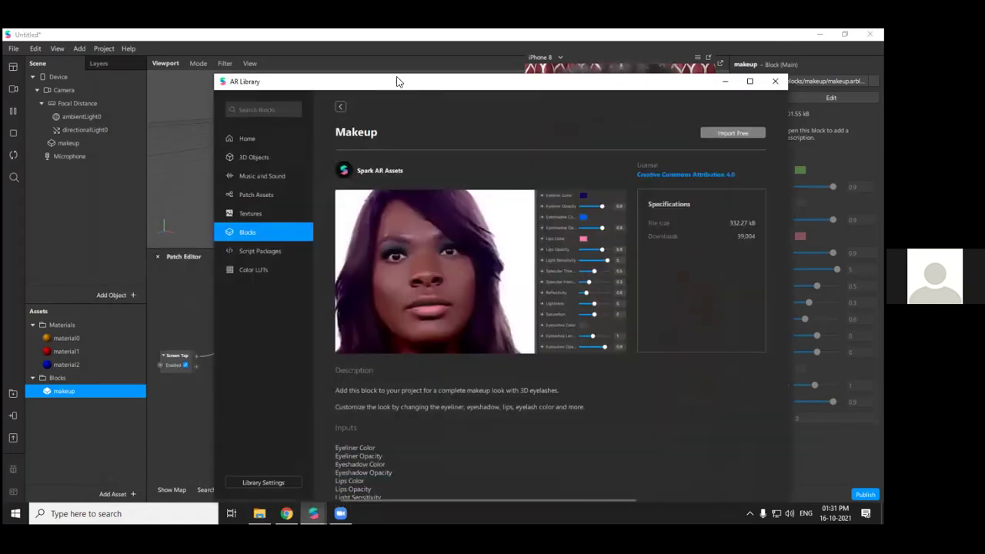
drag(398, 81, 244, 49)
click(187, 74)
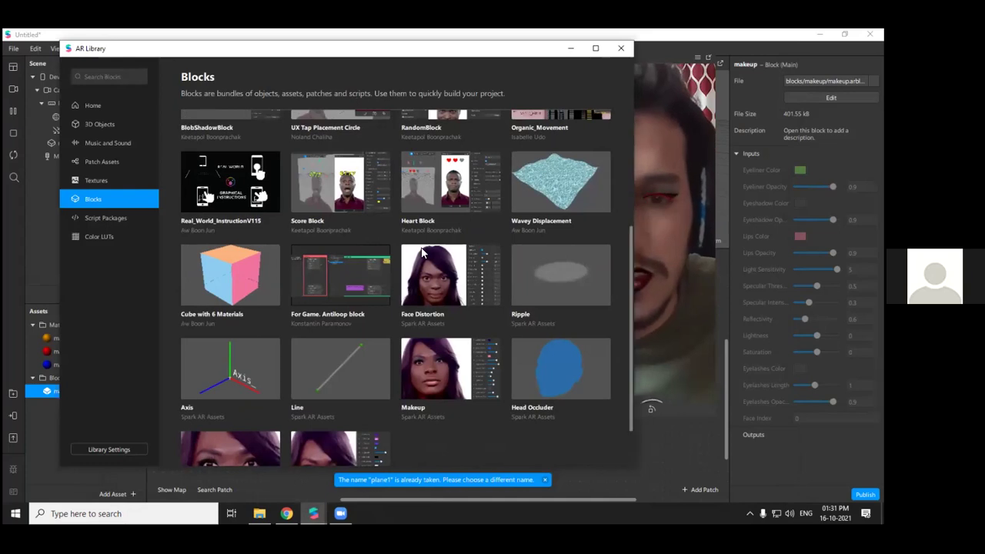
scroll(483, 219, up, 3)
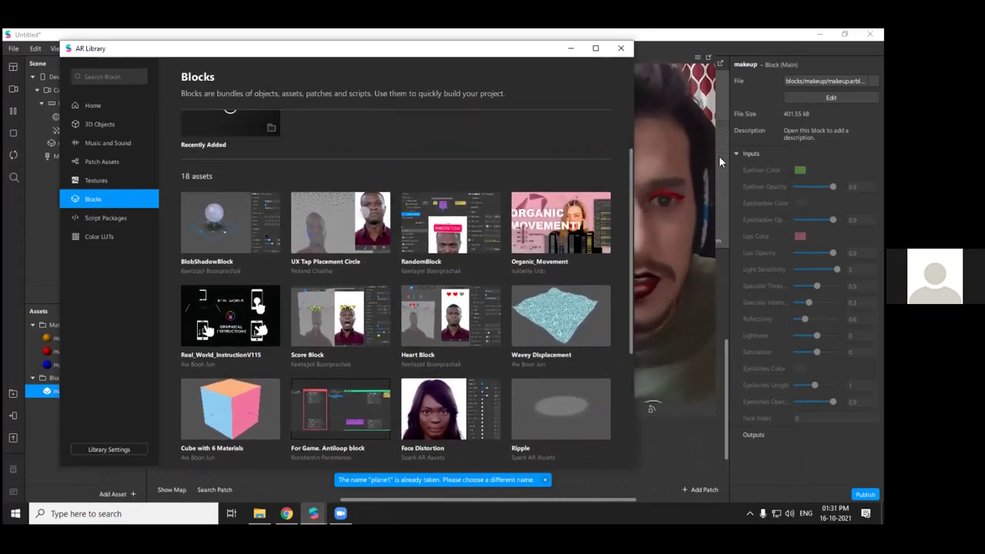
scroll(371, 329, up, 2)
scroll(371, 329, down, 4)
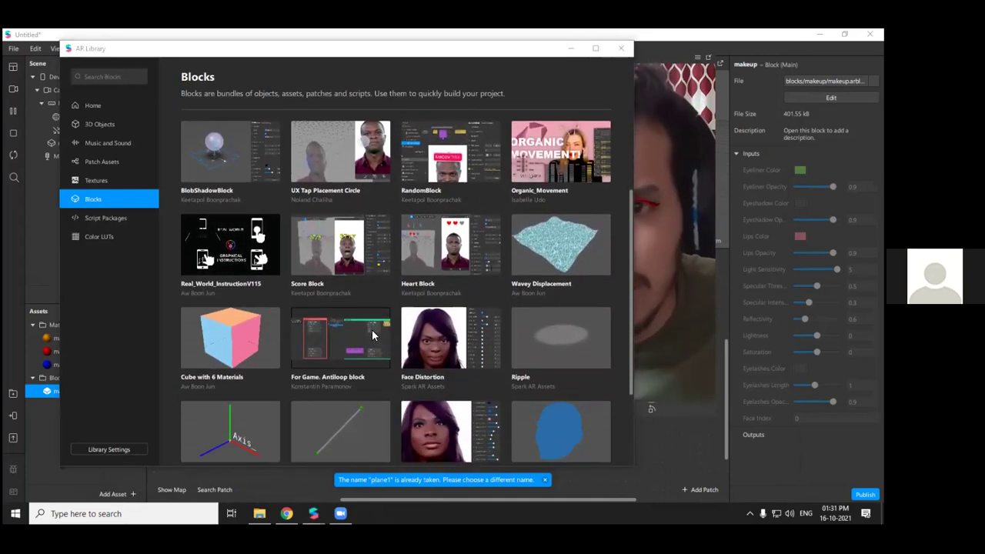
scroll(372, 329, down, 3)
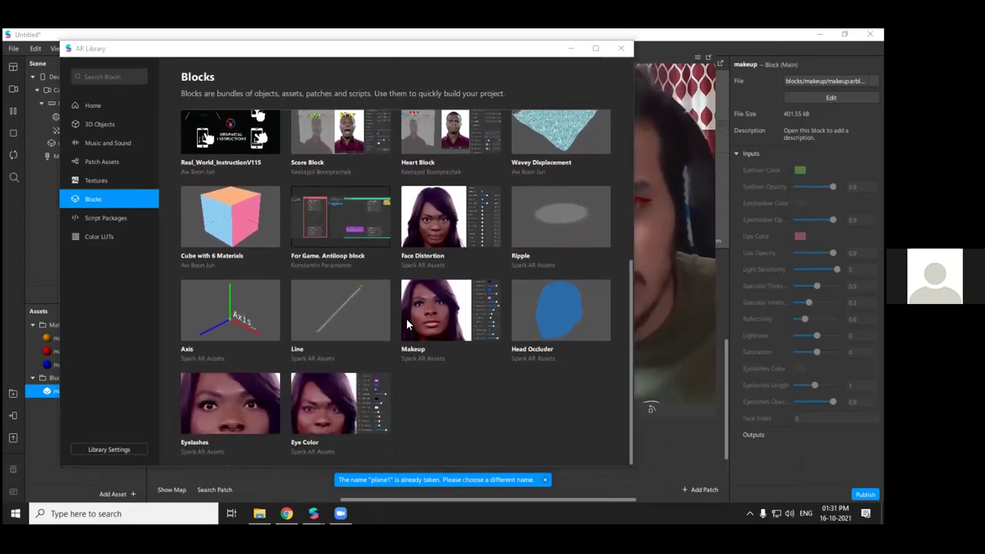
scroll(436, 293, up, 6)
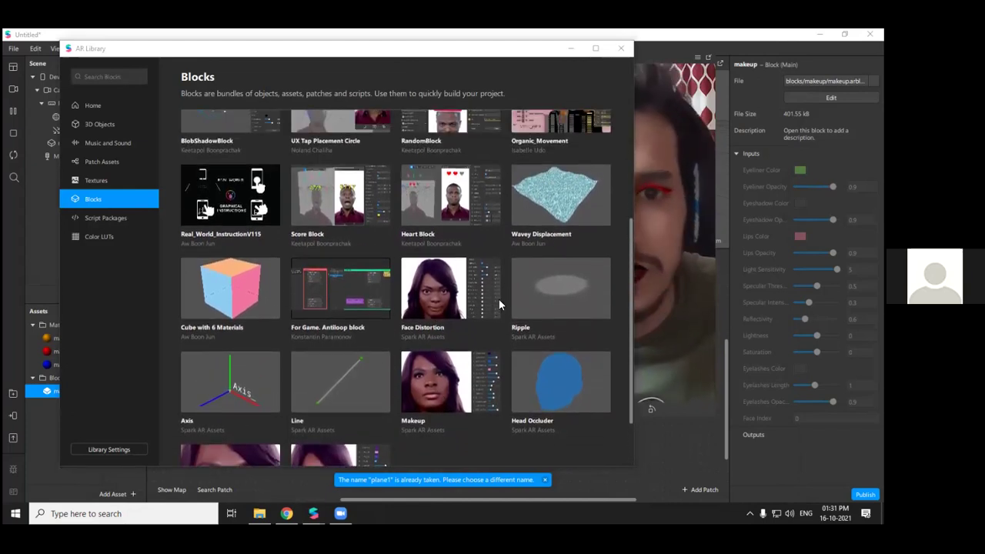
scroll(501, 295, down, 3)
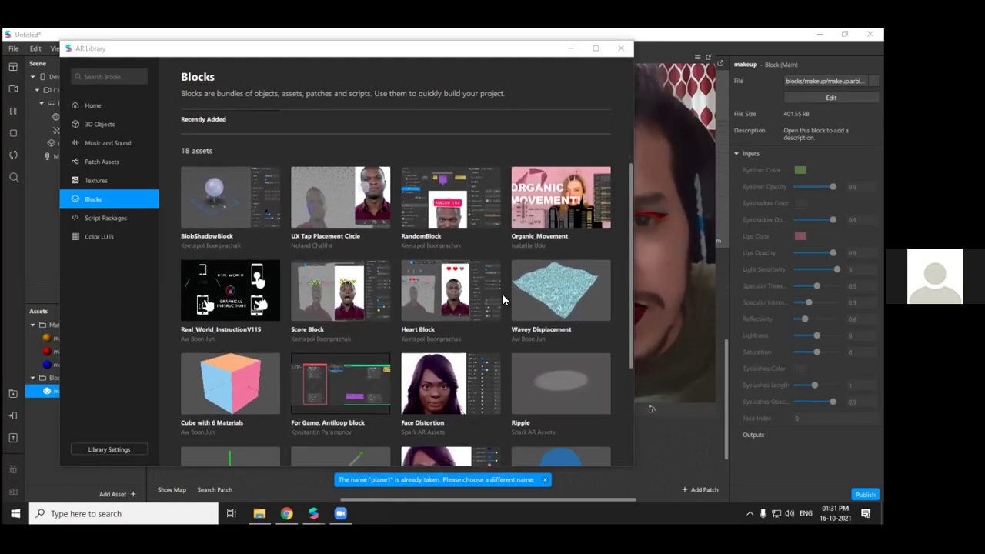
scroll(499, 283, up, 1)
Open the RandomBlock details and read its description, inputs and outputs
click(432, 196)
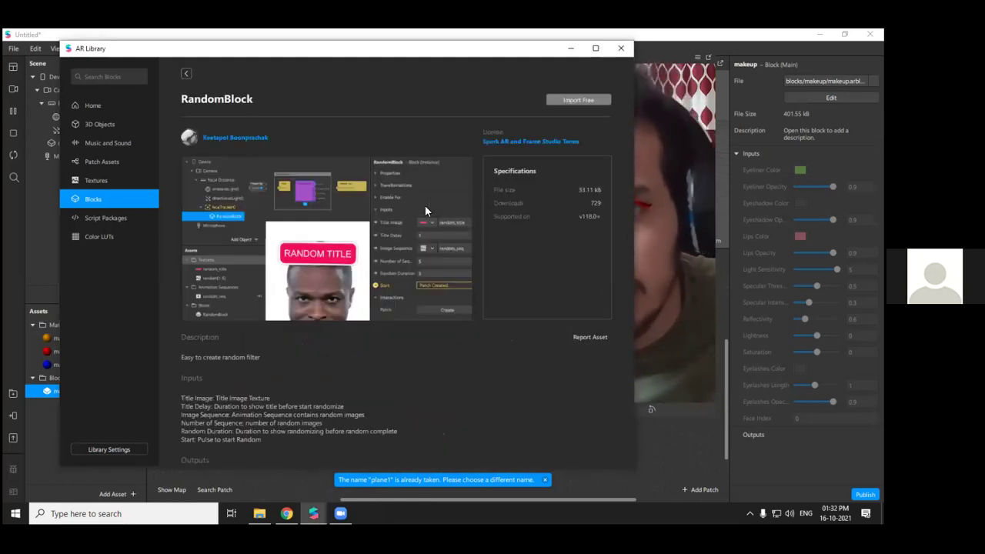
scroll(415, 271, down, 2)
scroll(400, 271, up, 2)
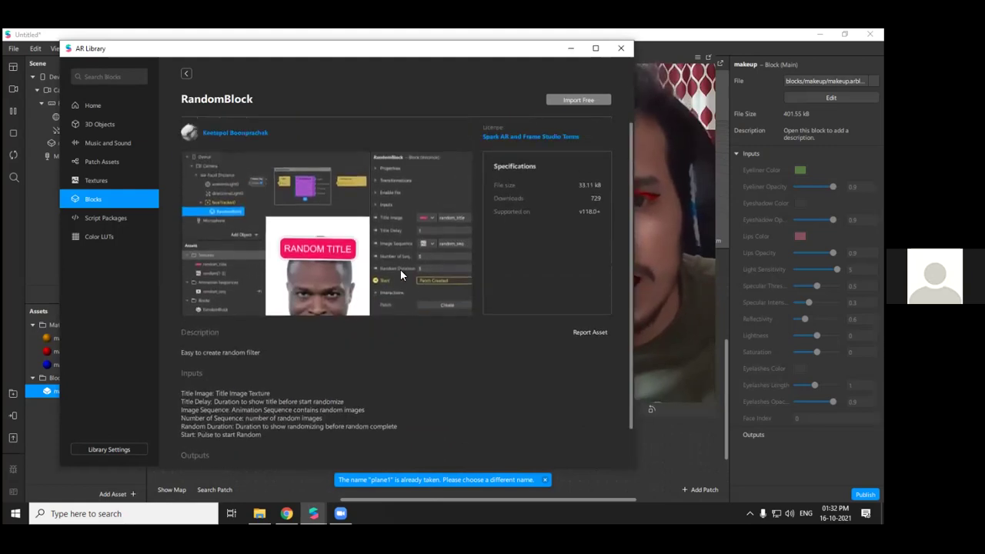
scroll(400, 269, down, 1)
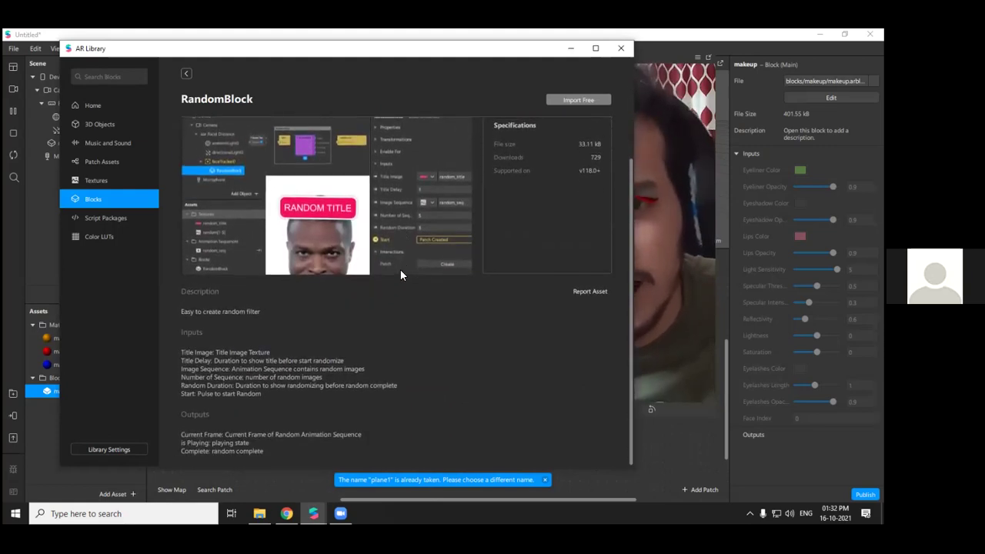
scroll(400, 269, up, 1)
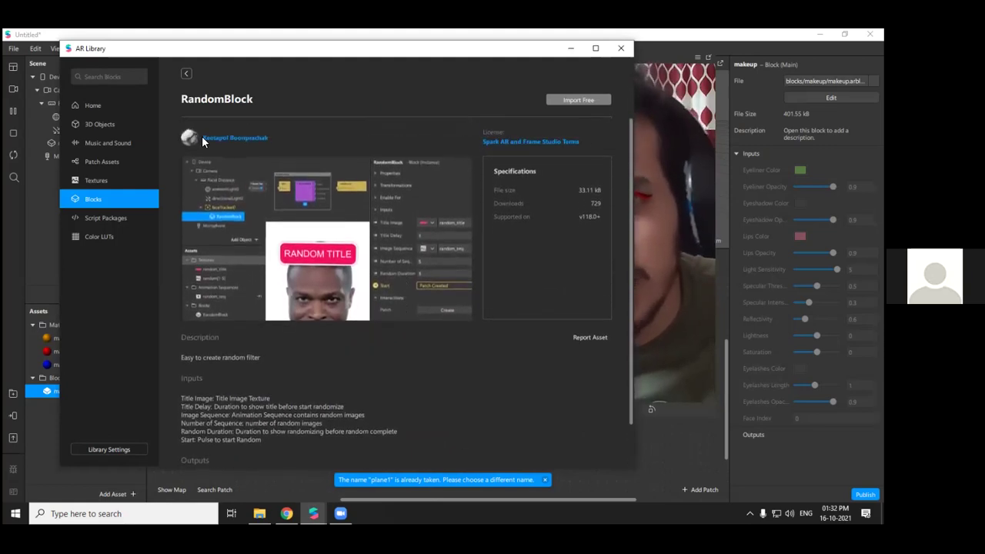
Go back from RandomBlock to the Blocks list, look over the remaining blocks and close the AR Library
click(187, 74)
scroll(470, 296, down, 3)
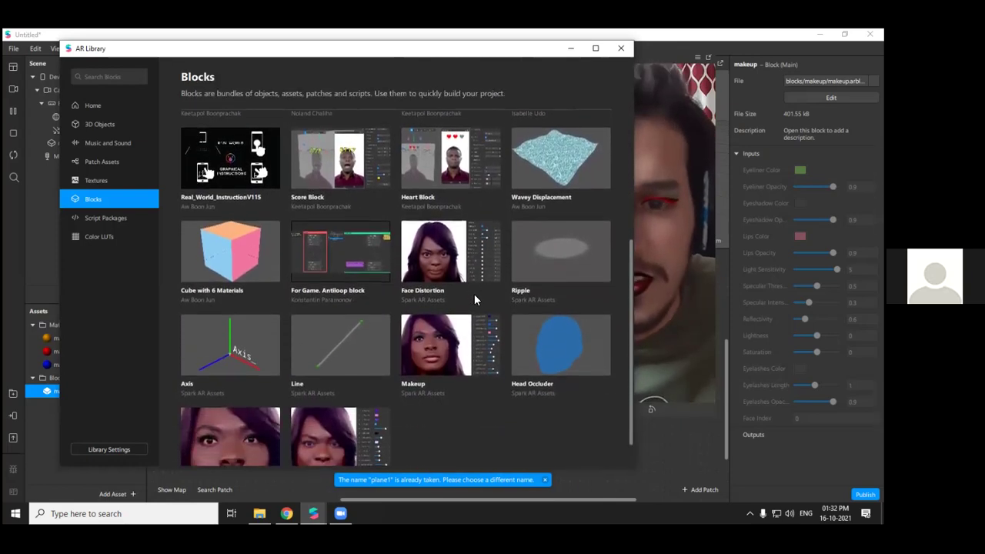
scroll(474, 299, down, 1)
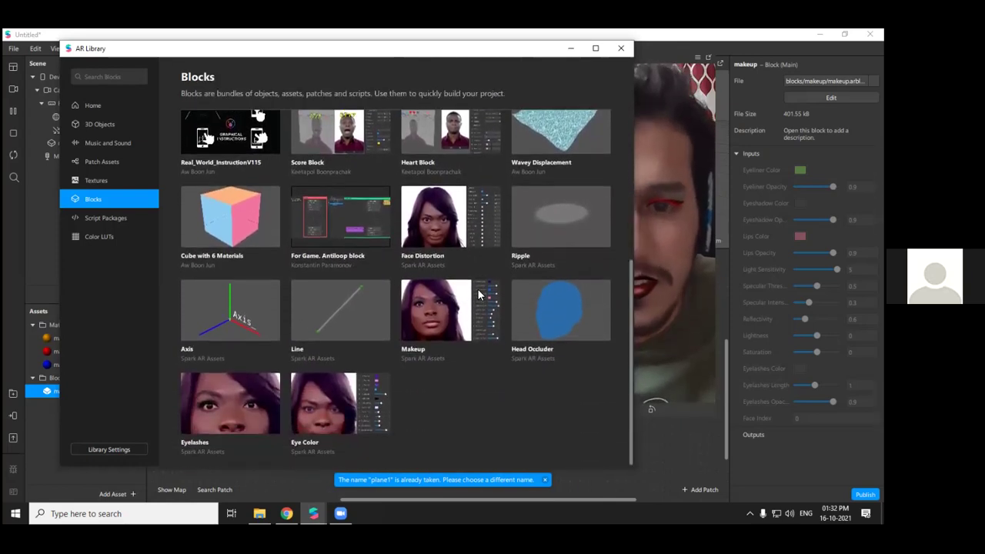
click(621, 49)
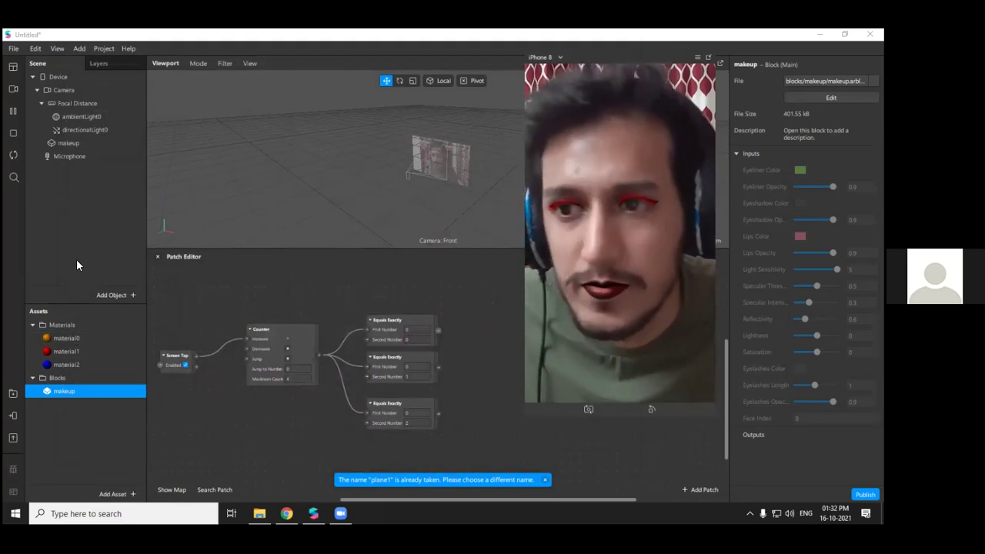
Review the project's platform and capability properties, then close them without changes
click(116, 50)
click(123, 67)
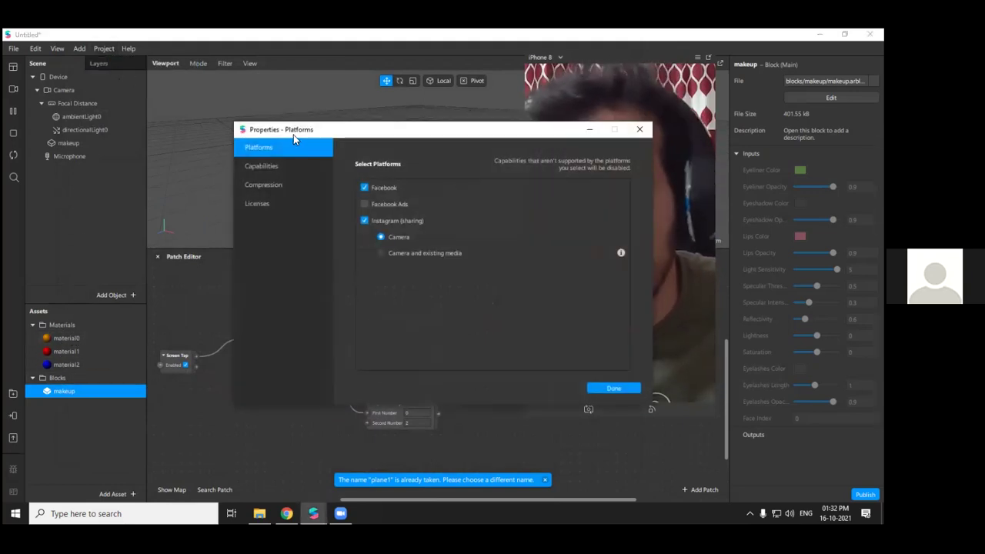
click(266, 167)
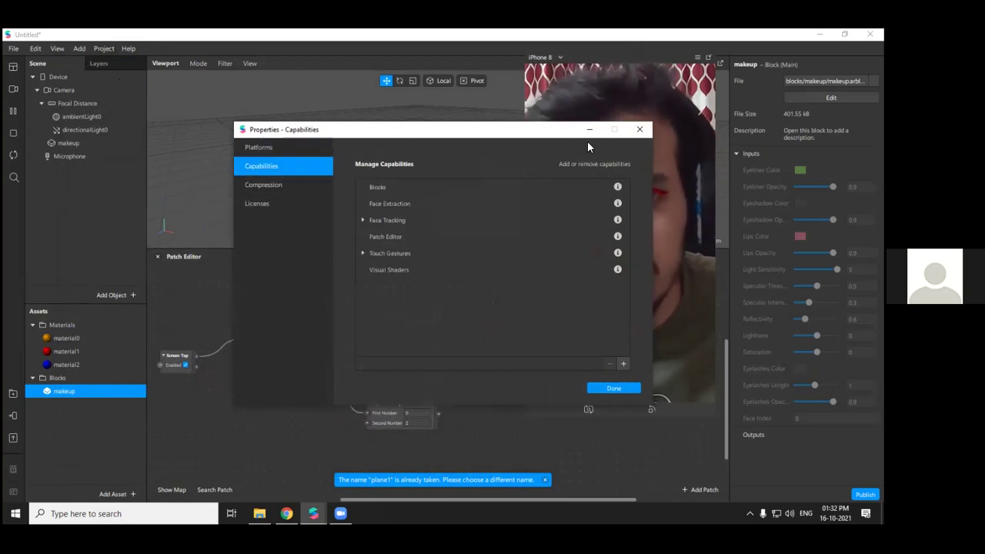
click(638, 133)
click(76, 49)
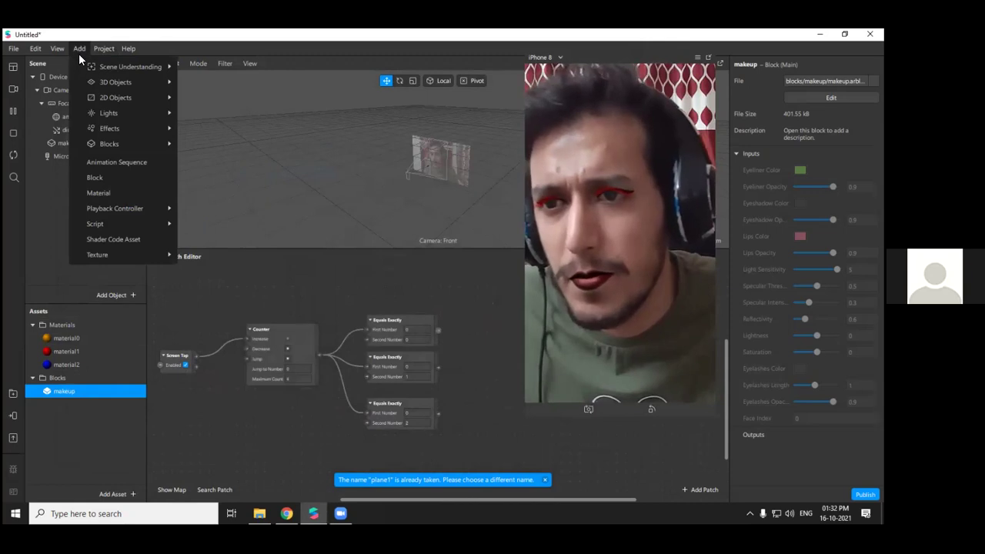
mouse_move(70, 124)
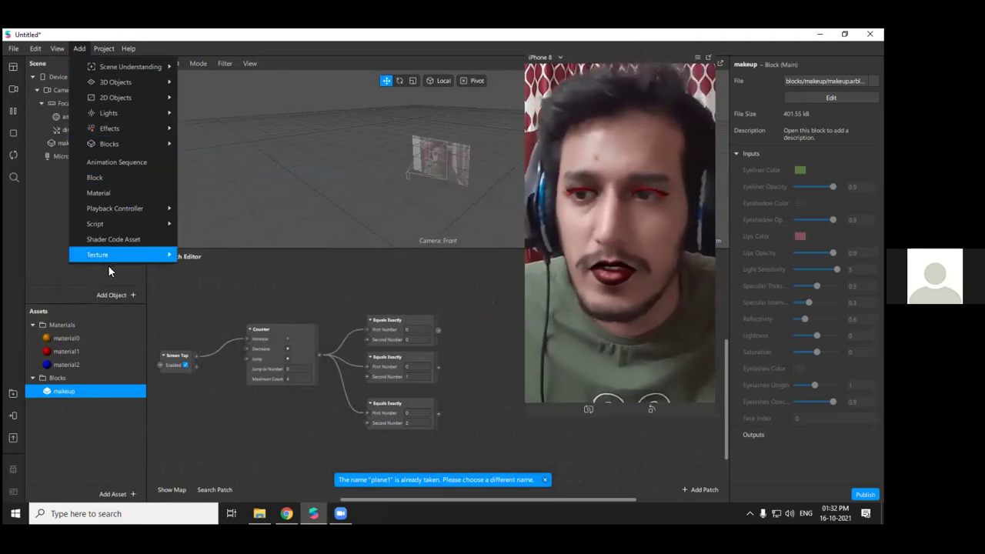
Delete the Screen Tap, Counter and three Equals Exactly patches from the Patch Editor
click(394, 293)
drag(478, 436, 140, 301)
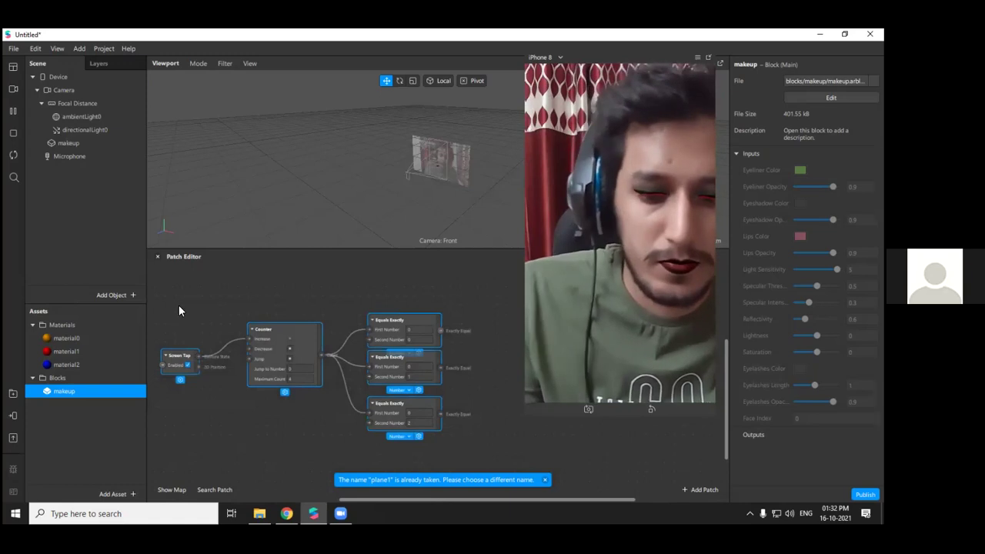
key(Delete)
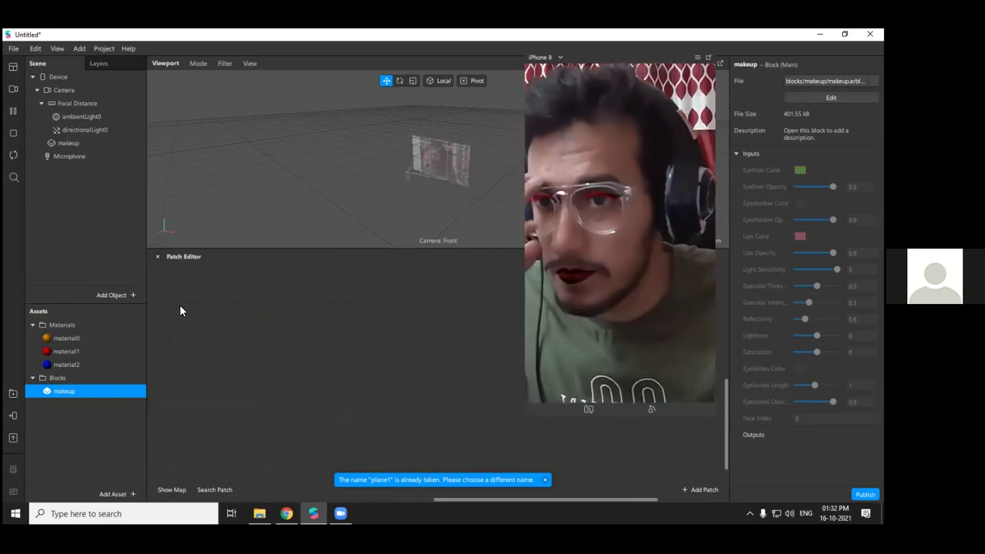
Delete the makeup block from the project's assets and confirm its removal
click(79, 104)
click(69, 144)
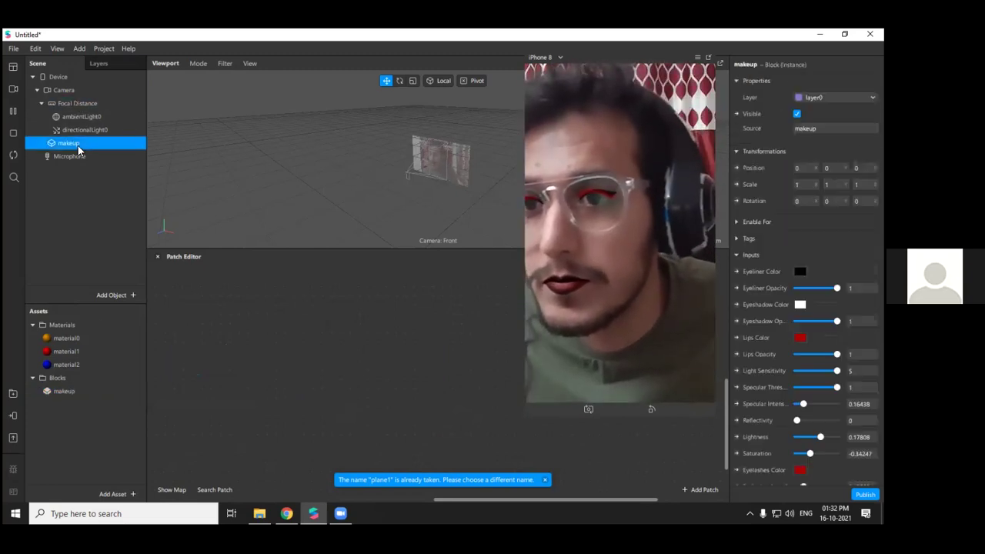
right_click(77, 145)
click(108, 187)
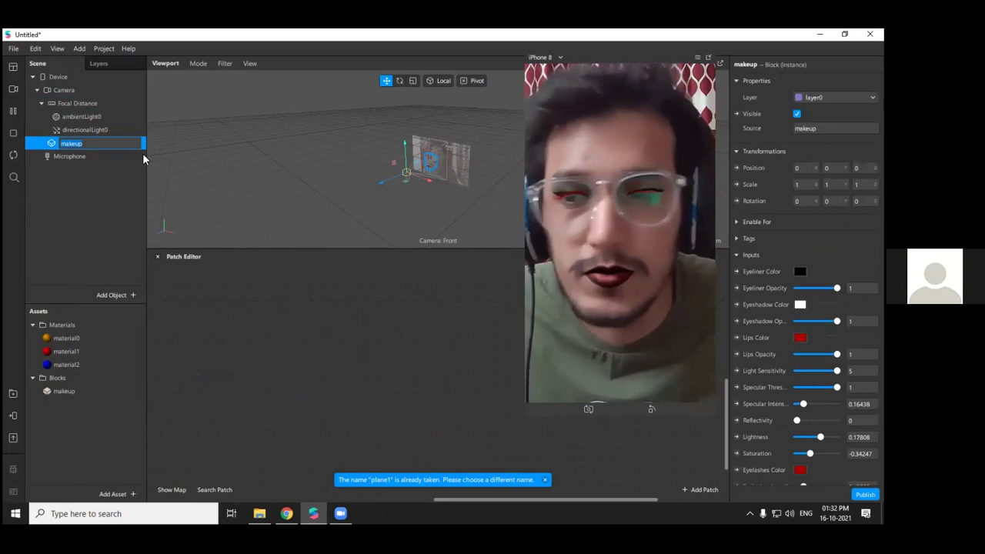
click(72, 147)
right_click(73, 149)
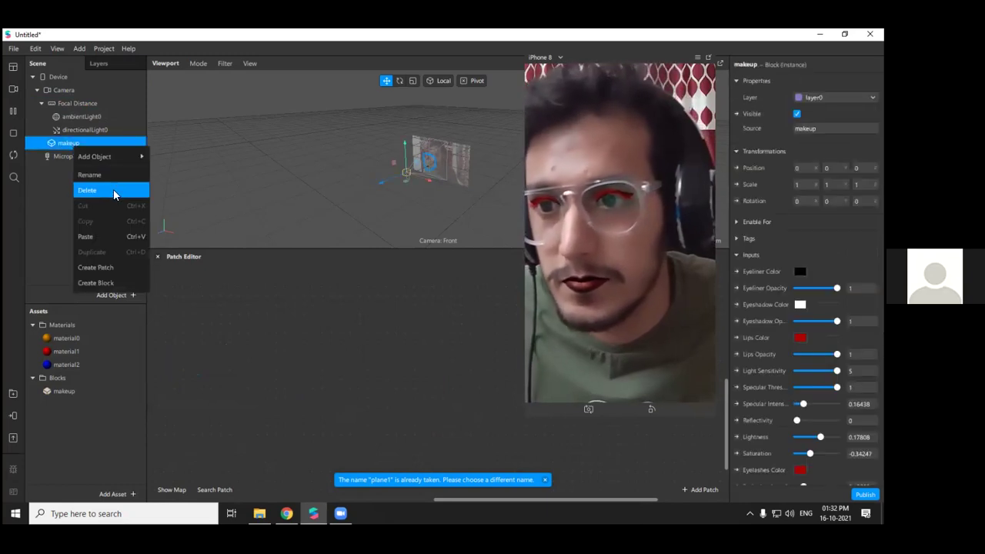
click(58, 392)
right_click(58, 393)
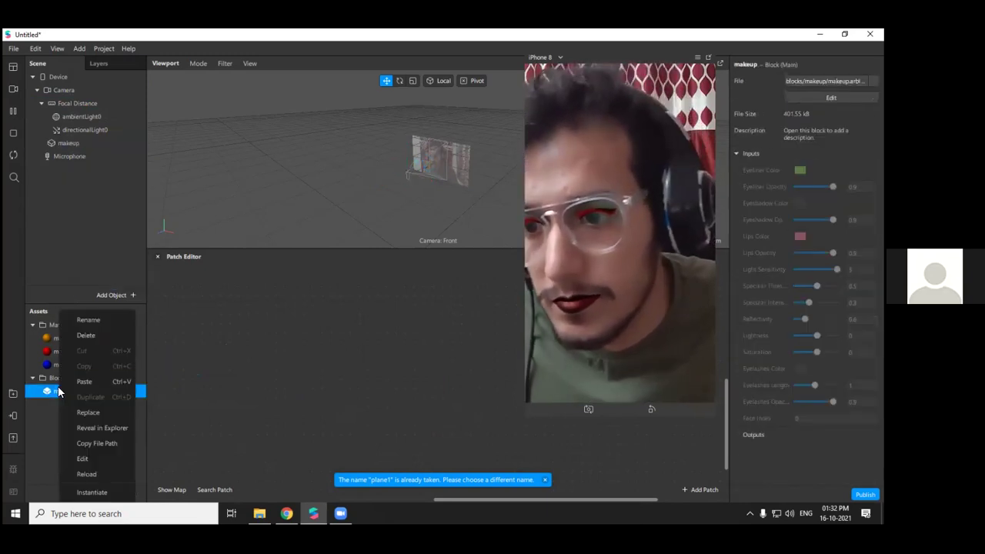
click(98, 336)
click(530, 308)
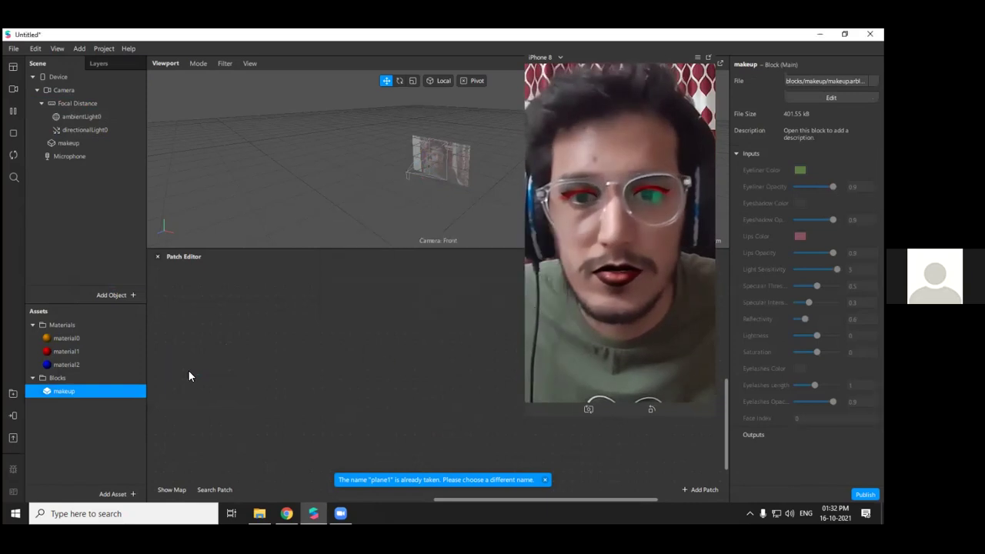
click(72, 344)
shift+click(74, 363)
right_click(74, 355)
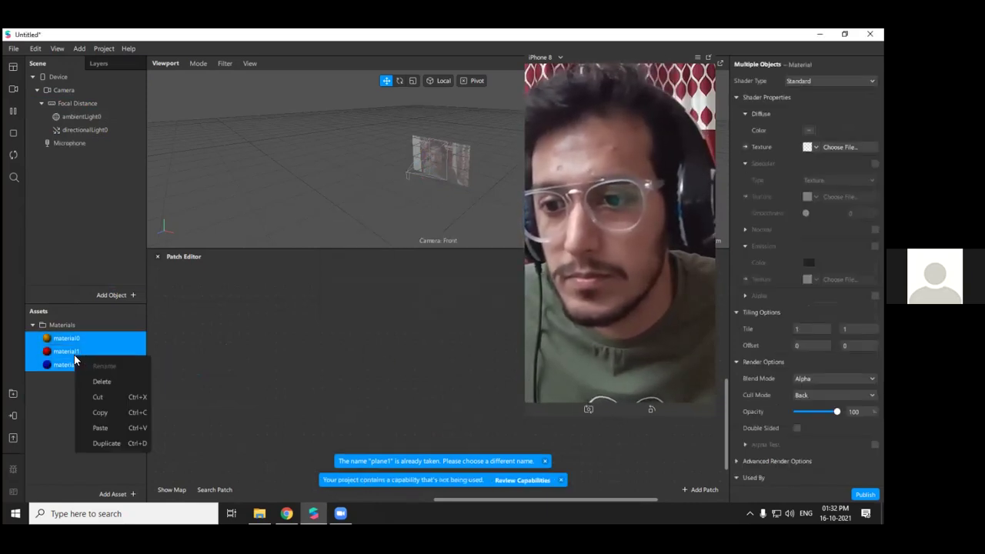
click(242, 371)
Look over the object types that can be added under Focal Distance without adding any
click(86, 100)
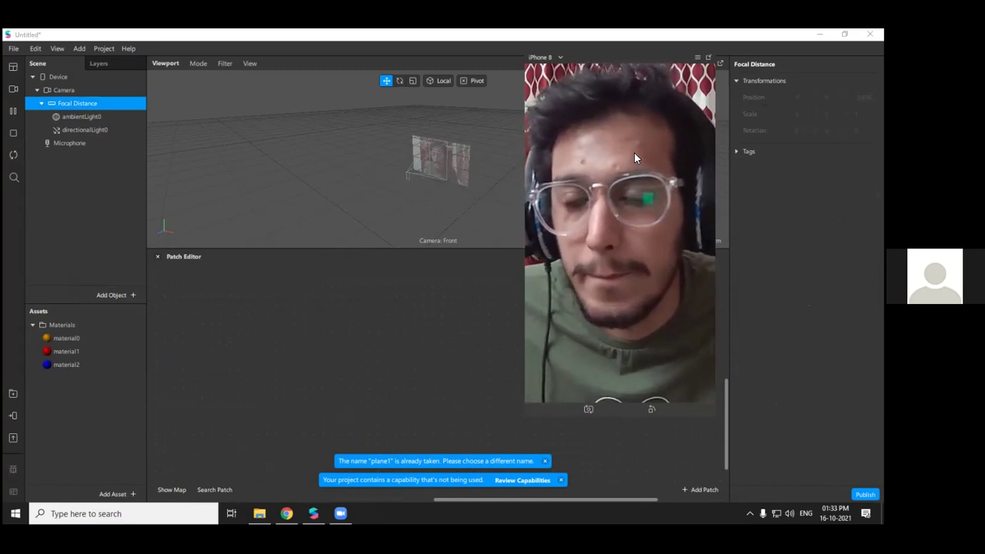
right_click(81, 107)
mouse_move(109, 121)
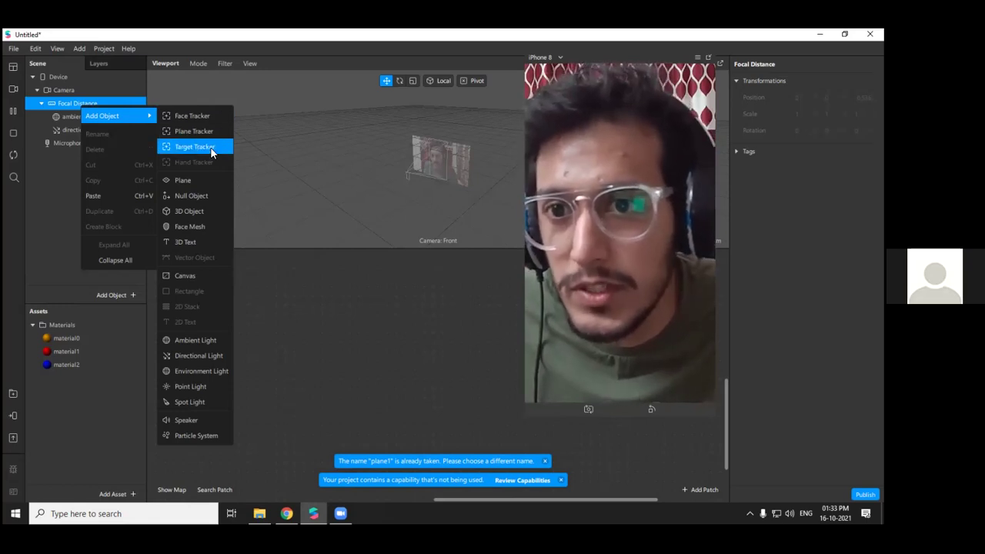
click(269, 315)
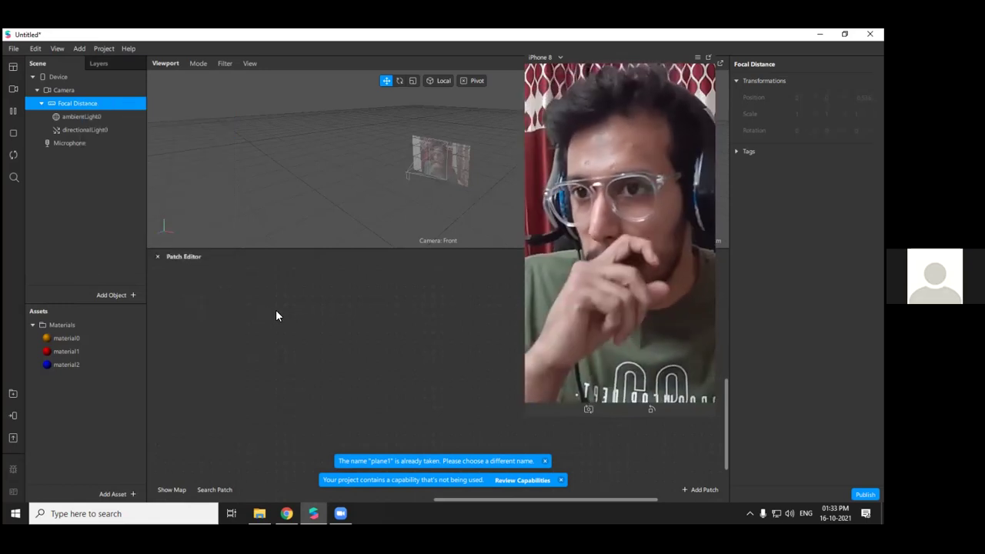
Close the current project and discard its unsaved changes
click(14, 48)
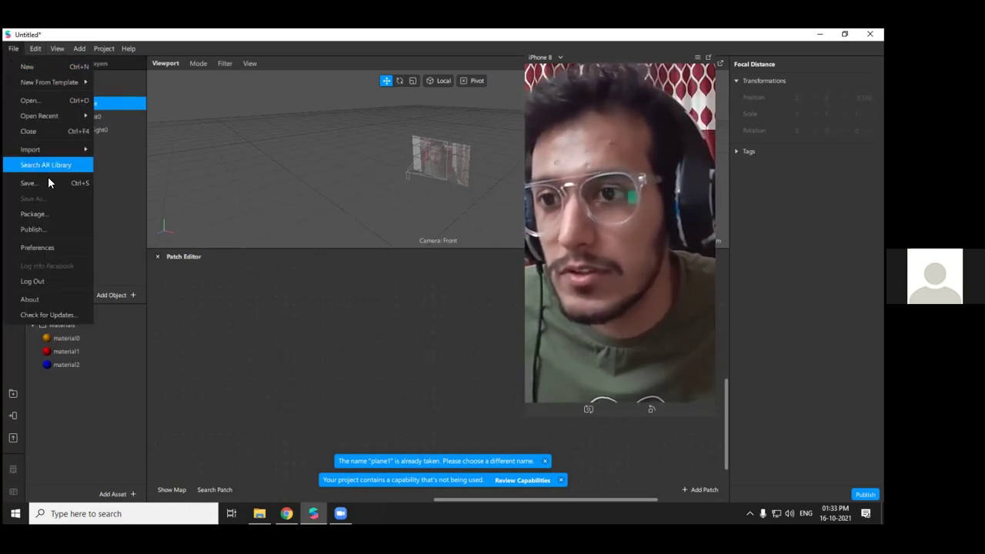
click(47, 132)
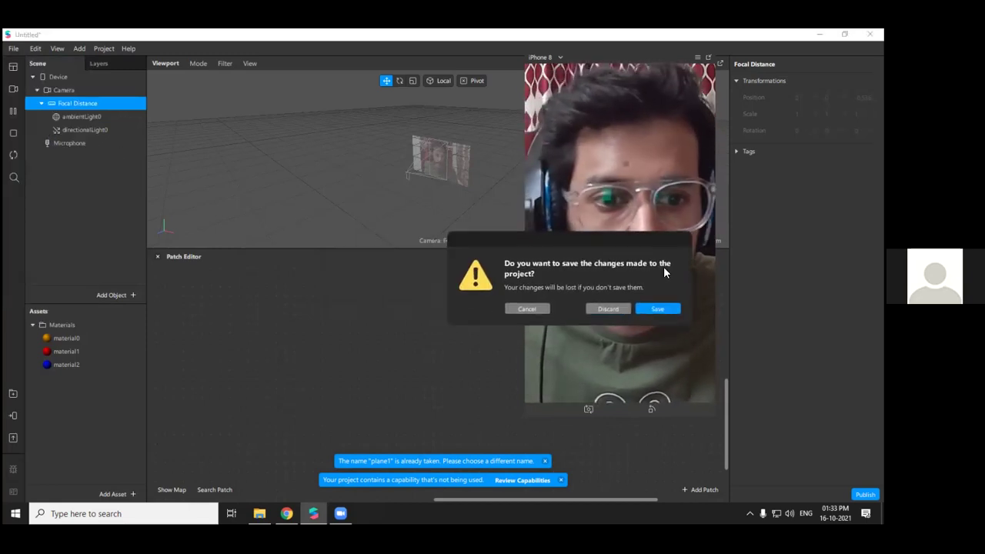
click(608, 319)
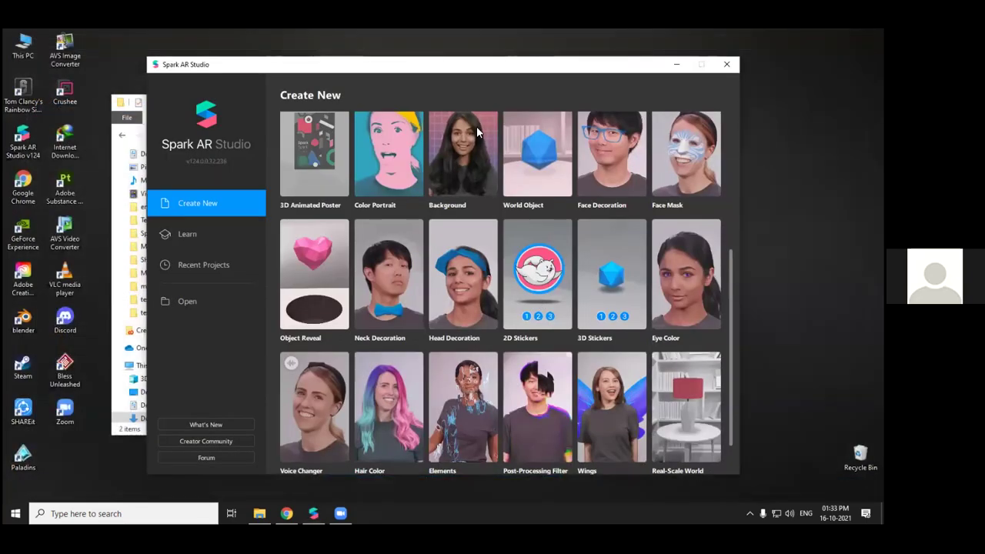
Create a new project from the World Object template and maximize its window
scroll(549, 197, up, 2)
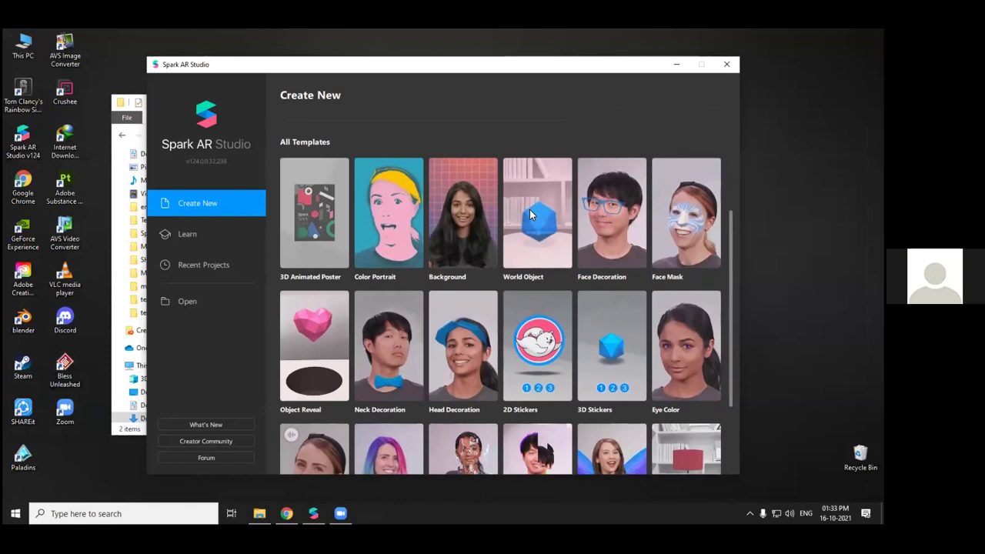
scroll(529, 210, down, 5)
scroll(534, 194, up, 4)
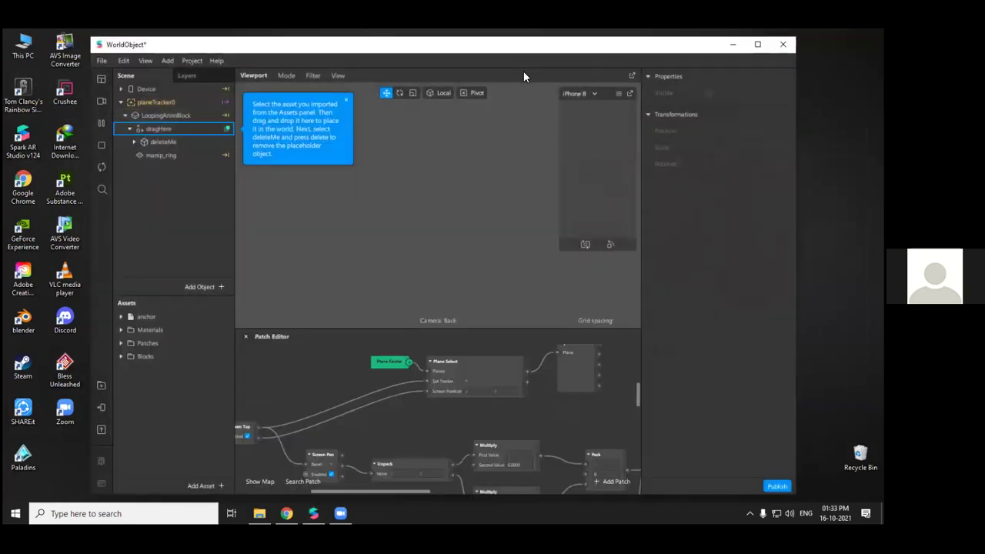
drag(525, 45, 506, 30)
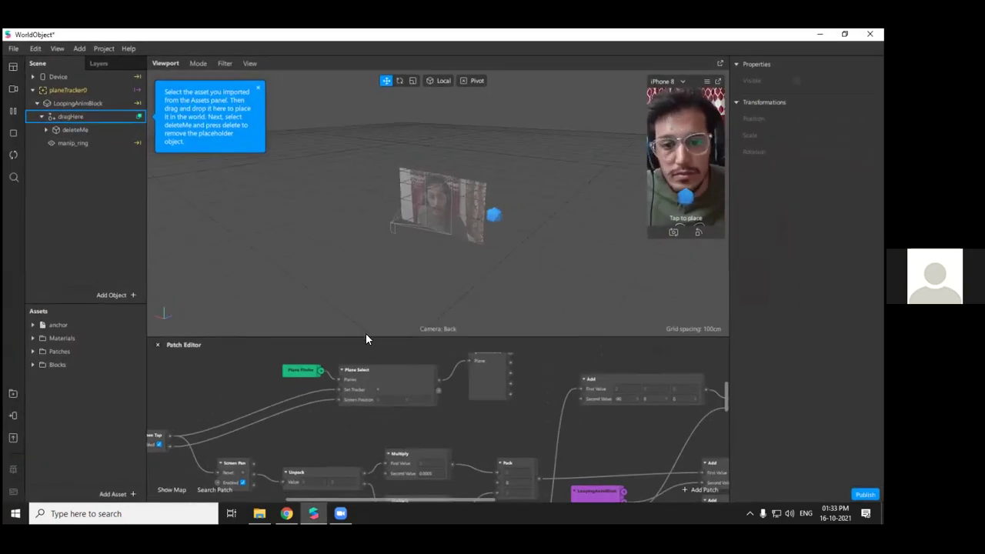
Enlarge the Patch Editor and the iPhone 8 preview to show the template's patch graph and object more clearly
drag(365, 336, 367, 230)
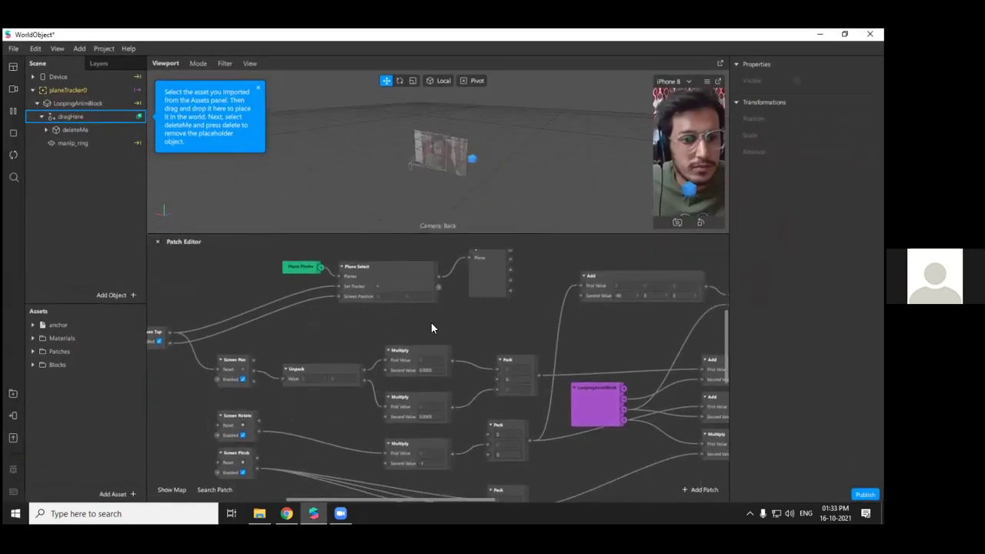
scroll(407, 326, down, 2)
scroll(335, 377, up, 2)
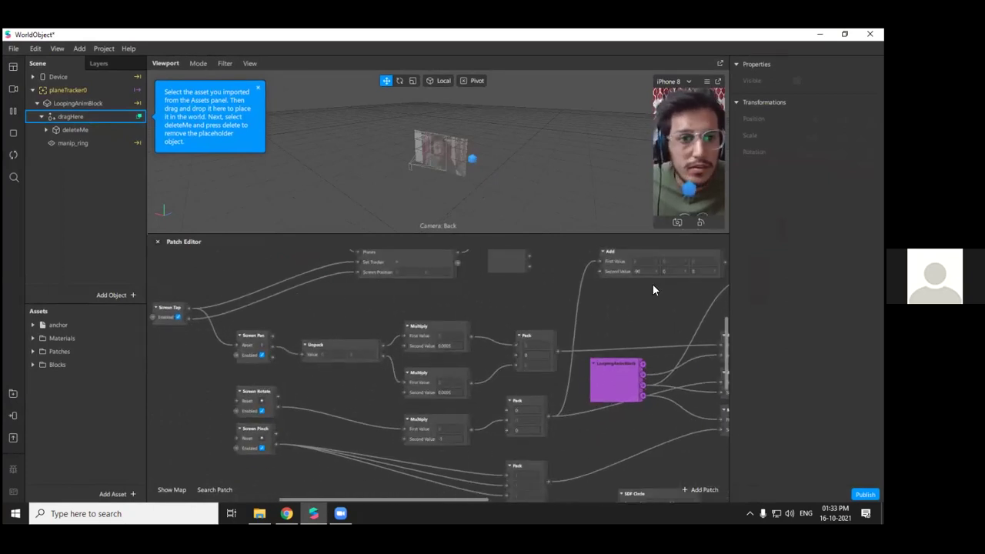
scroll(315, 396, up, 1)
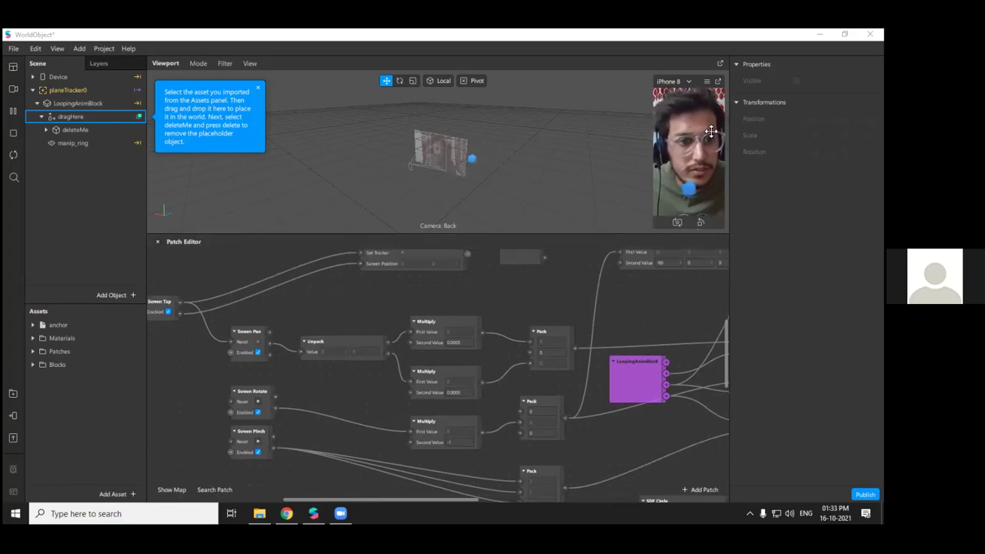
drag(717, 81, 750, 61)
drag(688, 207, 612, 339)
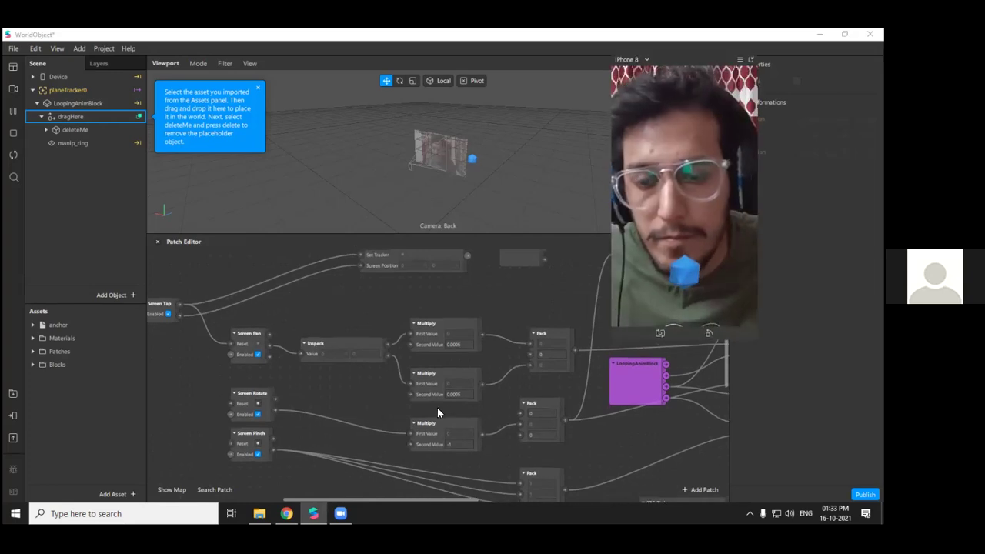
Examine the Plane Select, Screen Pan, Screen Rotate and Screen Pinch patches and their connections
scroll(437, 408, up, 2)
scroll(417, 398, right, 1)
scroll(418, 391, down, 1)
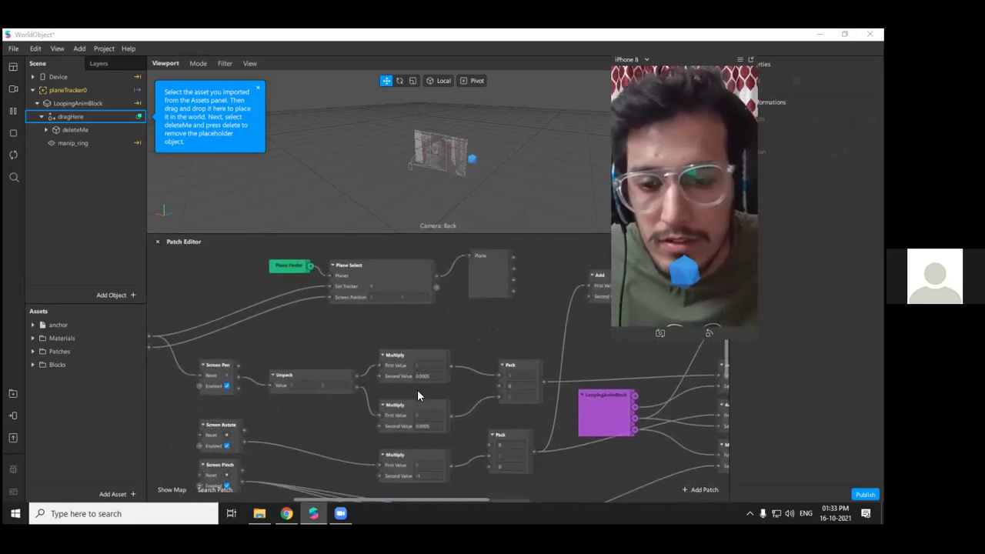
scroll(417, 390, down, 3)
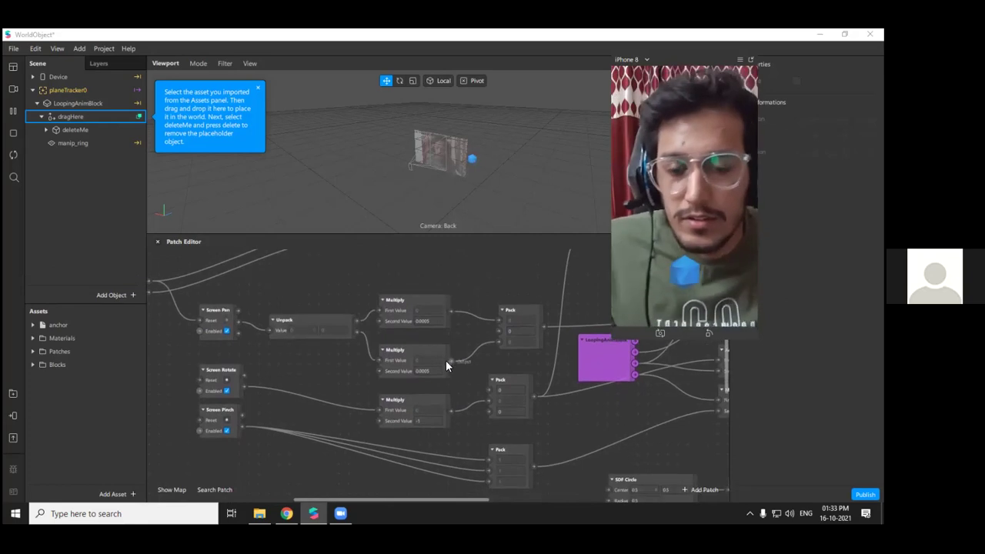
scroll(452, 361, down, 1)
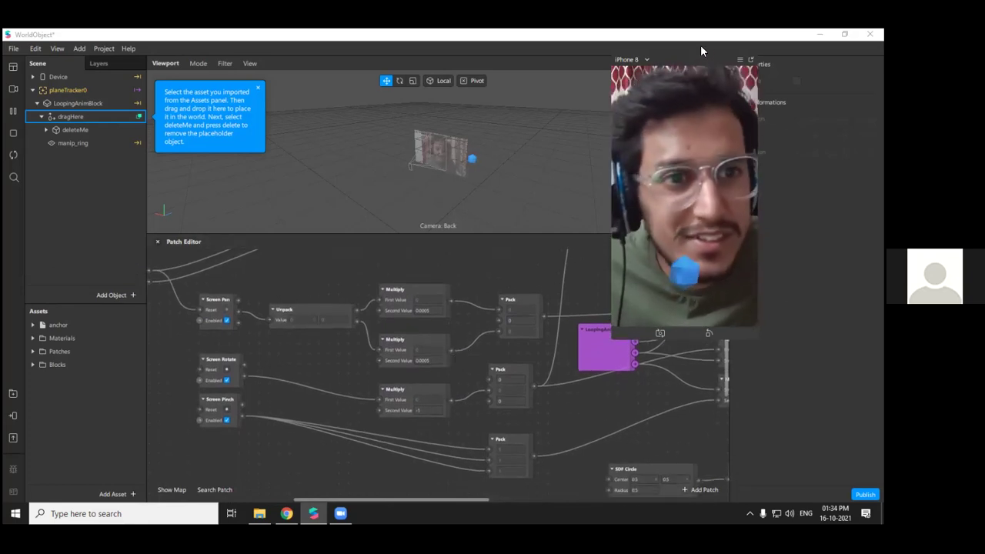
Move the iPhone 8 preview off the patch graph and enlarge it further
drag(706, 59, 746, 68)
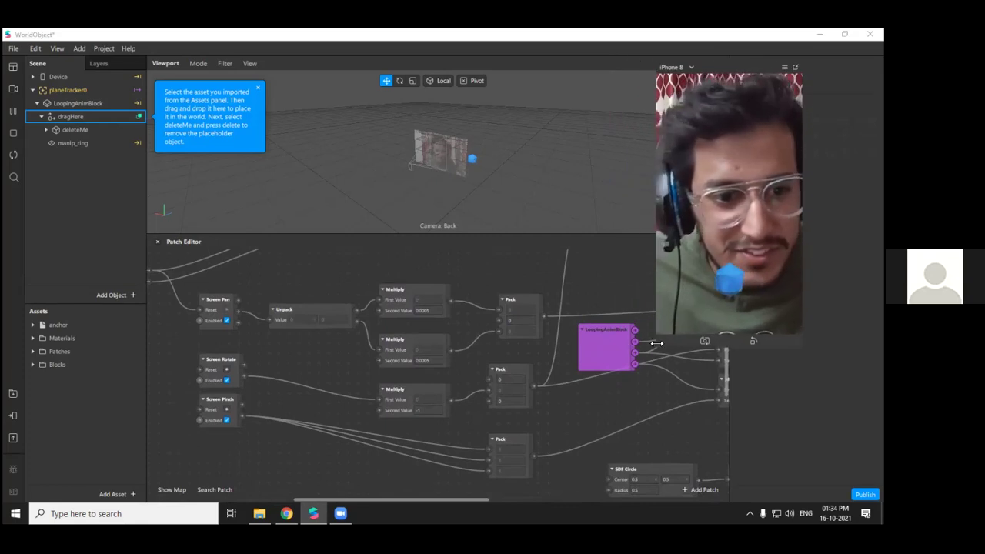
drag(656, 343, 632, 344)
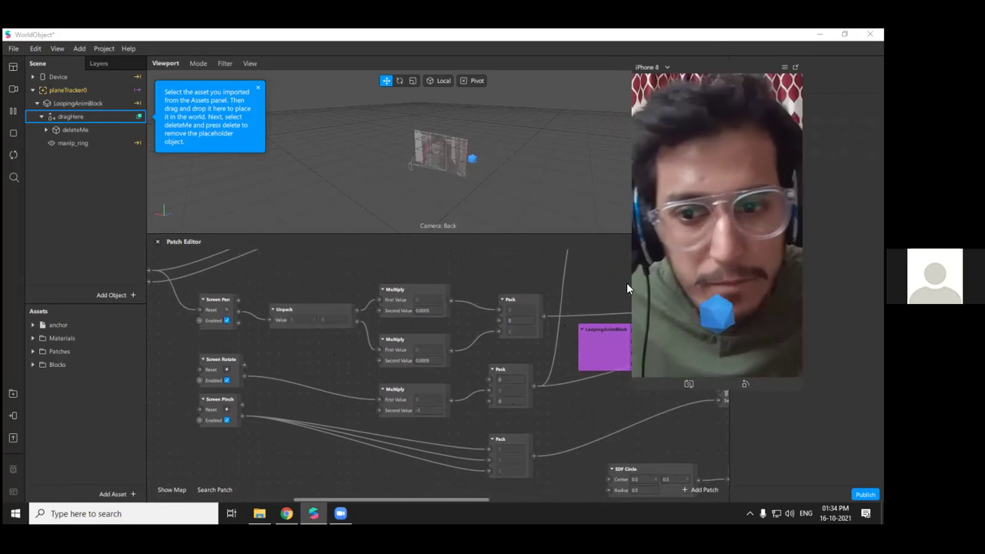
mouse_move(434, 498)
mouse_down()
mouse_move(401, 497)
mouse_move(435, 500)
mouse_up()
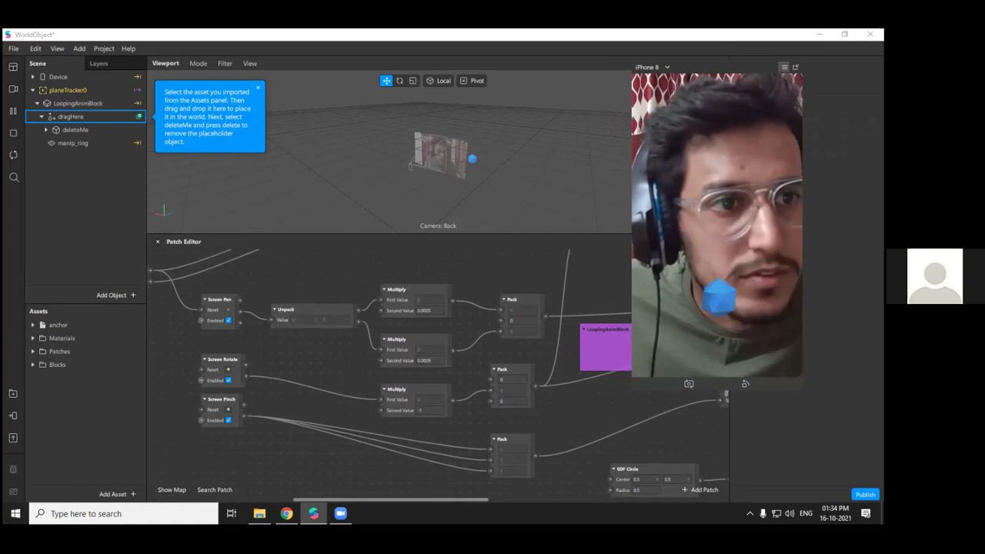
Turn on touch simulation in the preview and pan across it to move the blue object
click(784, 67)
click(758, 87)
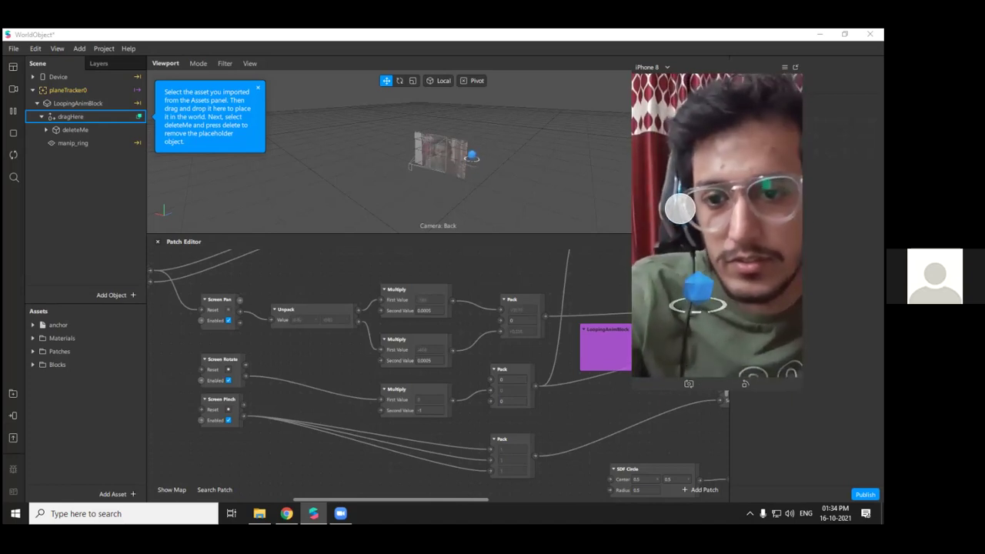
drag(692, 241, 685, 275)
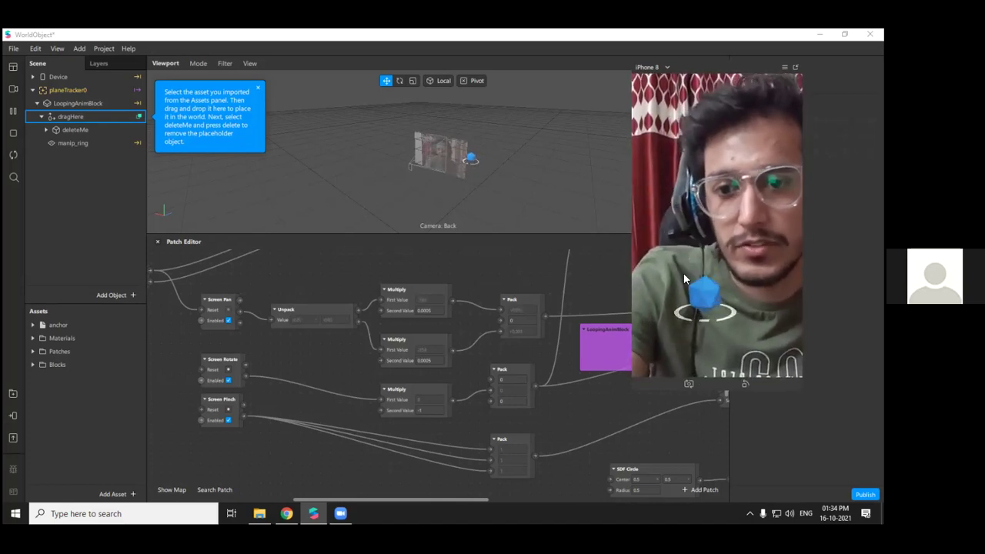
Inspect the Screen Pan and Unpack patches, and set the upper Multiply patch's Second Value to 0.1
click(223, 314)
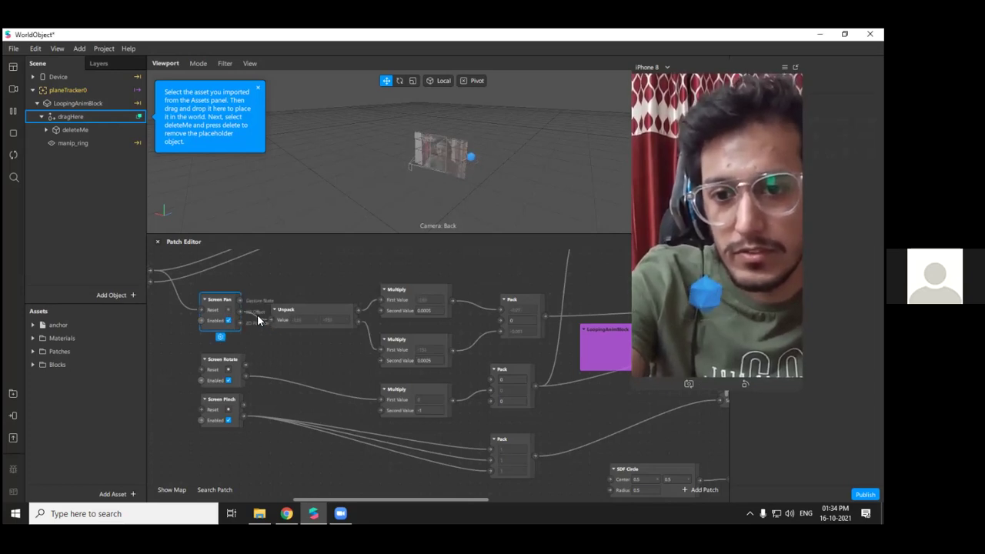
click(296, 309)
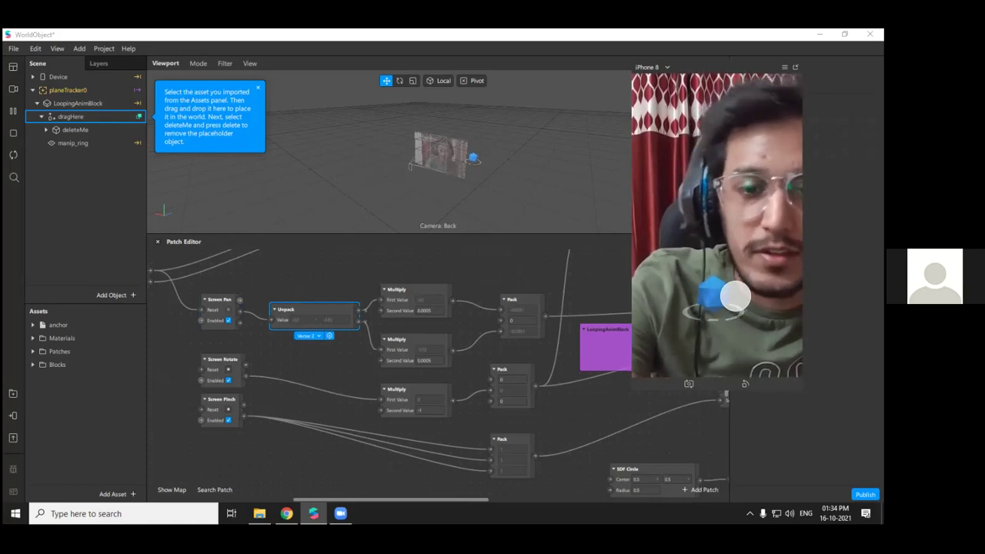
mouse_move(457, 500)
mouse_down()
mouse_move(583, 491)
mouse_move(469, 494)
mouse_up()
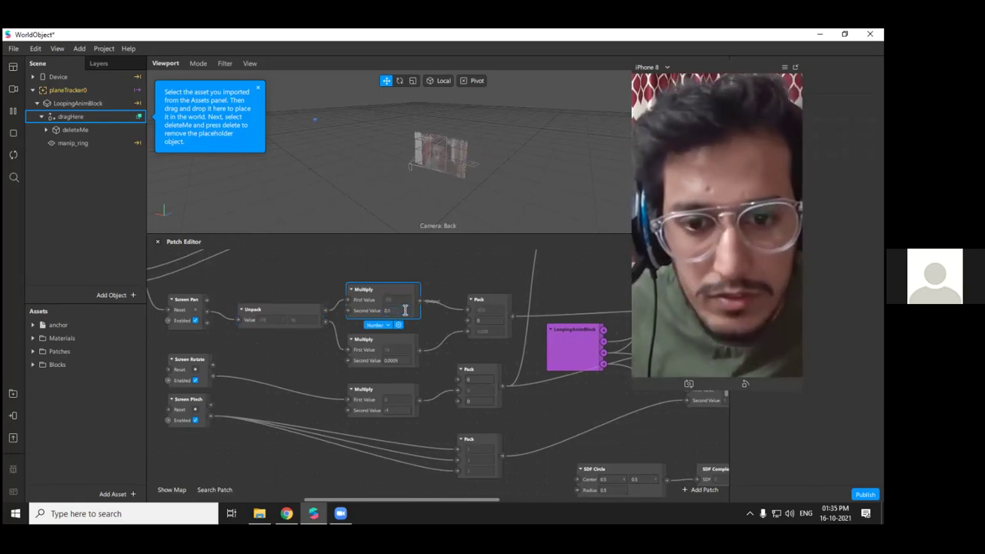
Enlarge the viewport to locate the displaced blue object, and restore the Patch Editor's height
drag(339, 127, 453, 354)
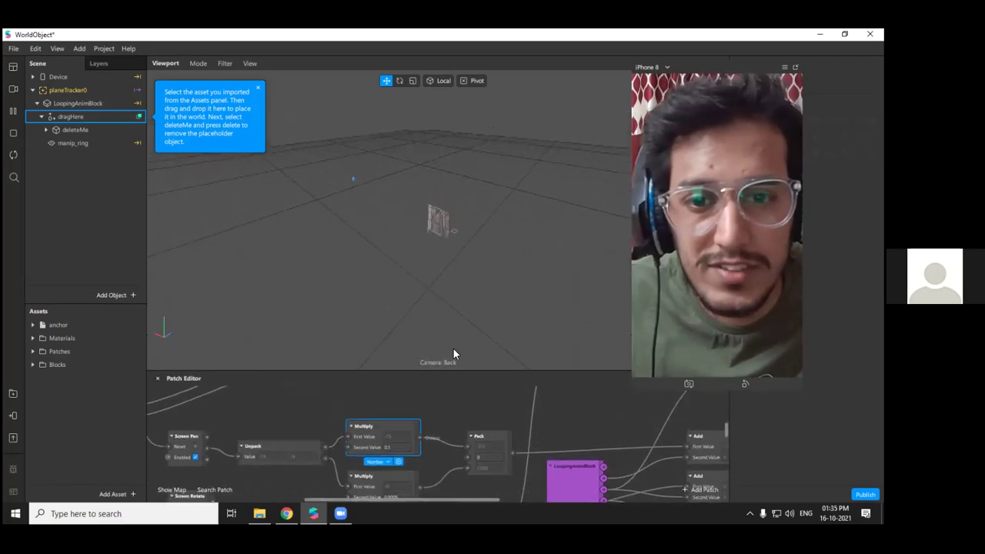
scroll(423, 217, down, 3)
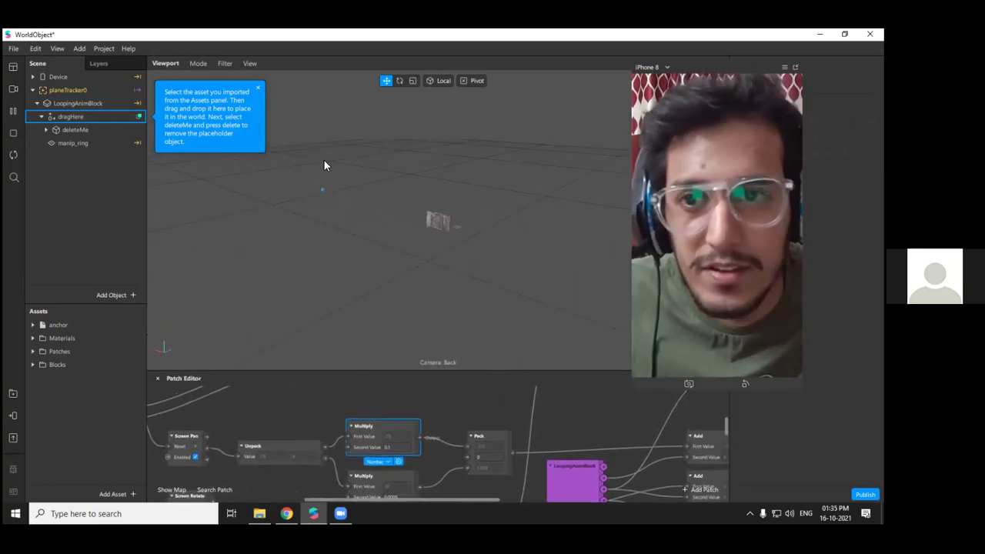
scroll(258, 168, up, 2)
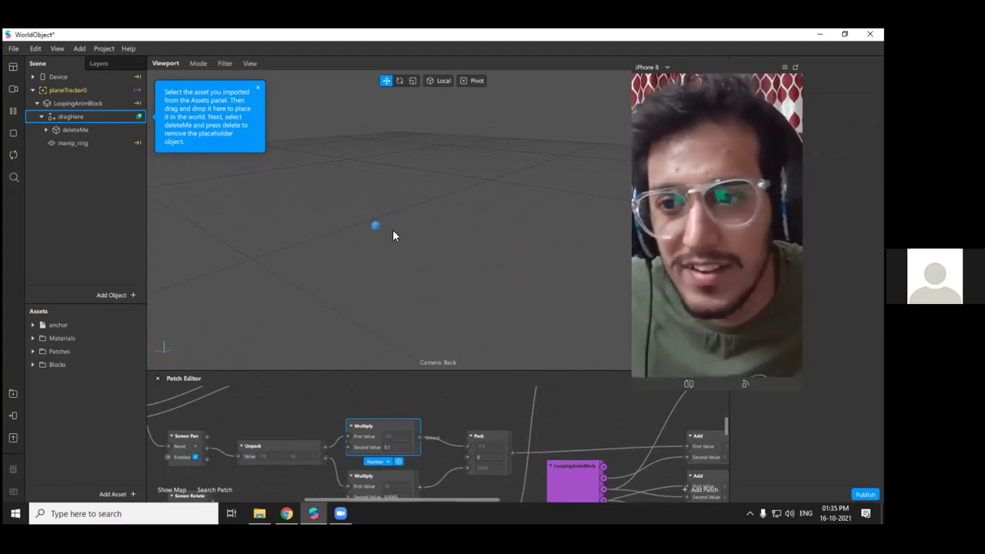
scroll(491, 277, down, 2)
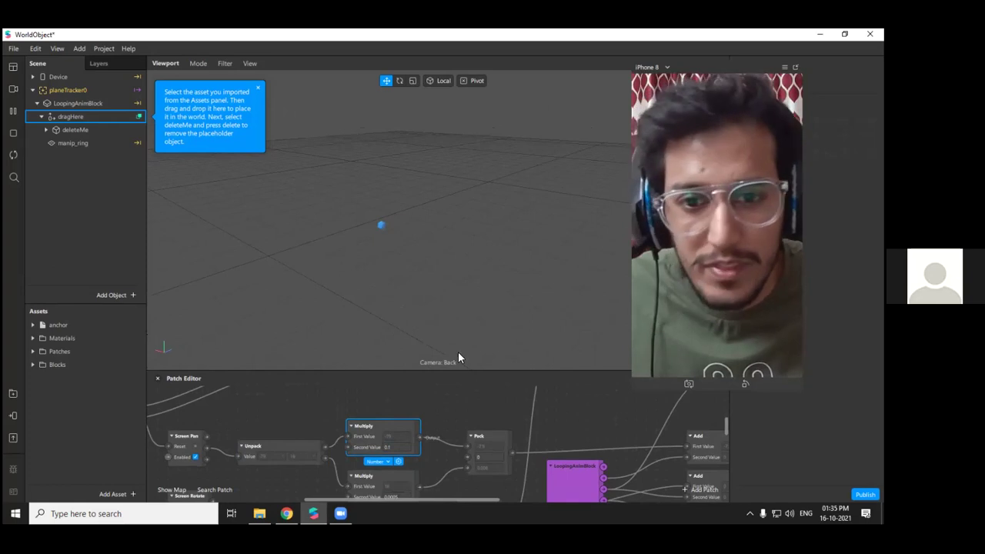
drag(434, 371, 407, 242)
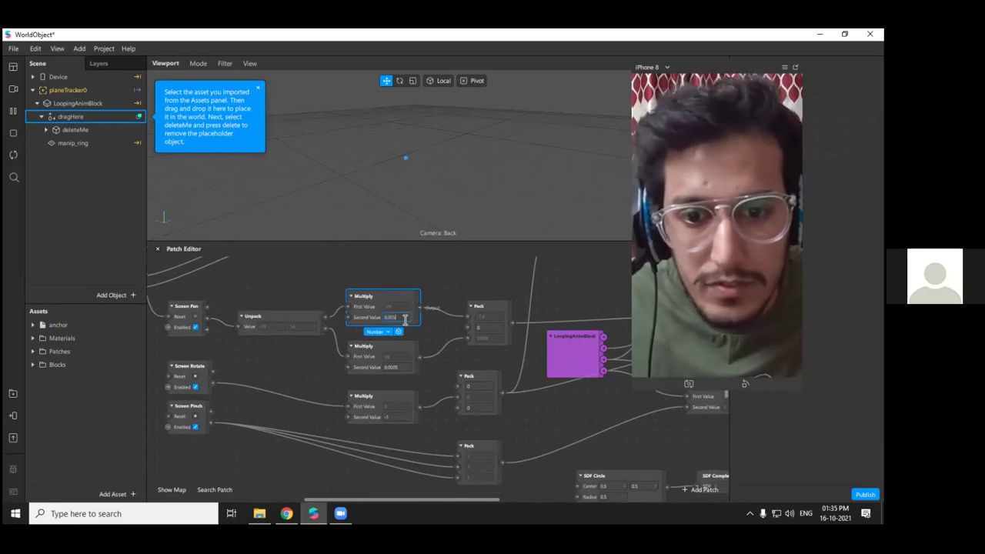
Pan the blue object in the preview, set the lower Multiply patch's Second Value to 0.005, and test panning again
drag(661, 304, 718, 299)
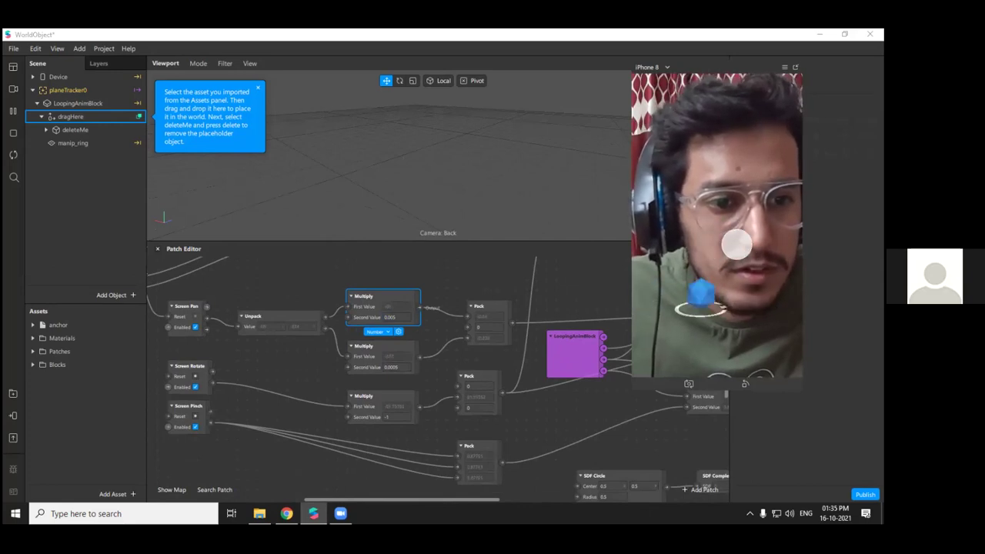
mouse_move(733, 290)
mouse_down()
mouse_move(759, 290)
mouse_move(744, 259)
mouse_move(741, 280)
mouse_move(752, 268)
mouse_move(740, 257)
mouse_move(737, 306)
mouse_up()
drag(737, 230, 722, 322)
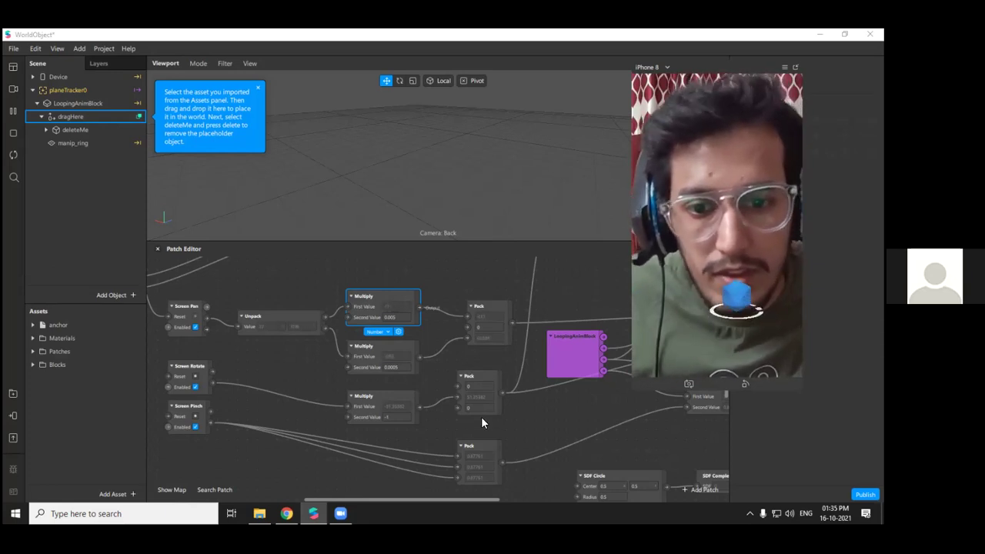
click(396, 366)
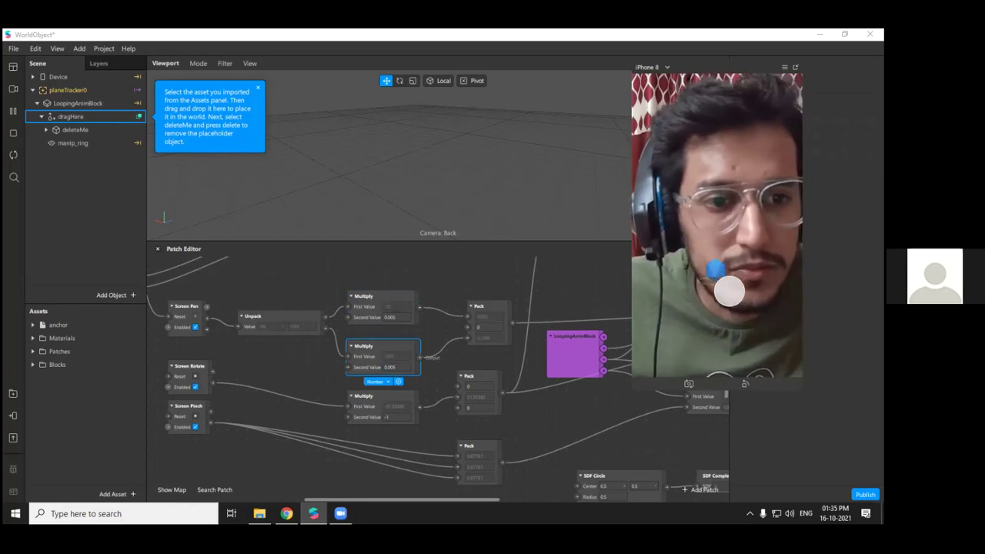
mouse_move(729, 281)
mouse_down()
mouse_move(736, 323)
mouse_move(714, 264)
mouse_move(723, 273)
mouse_up()
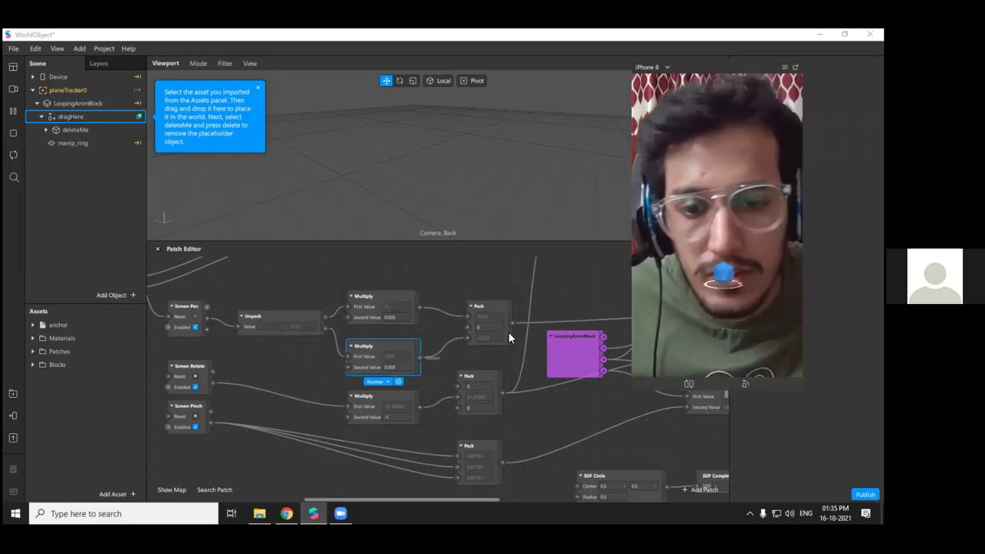
Set the Second Value of both Screen Pan Multiply patches to 0.0005
double_click(390, 317)
text(0.0005)
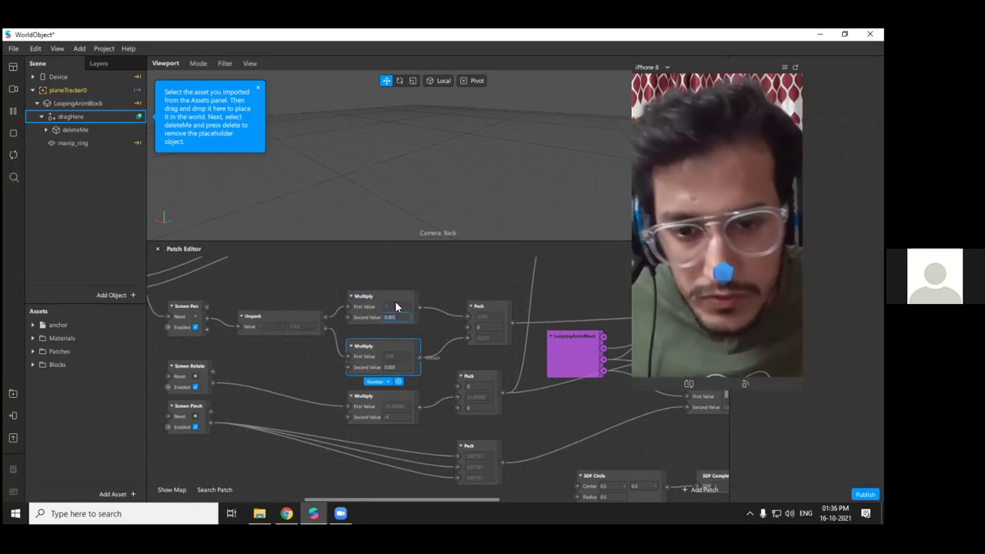
double_click(390, 367)
text(0.0005)
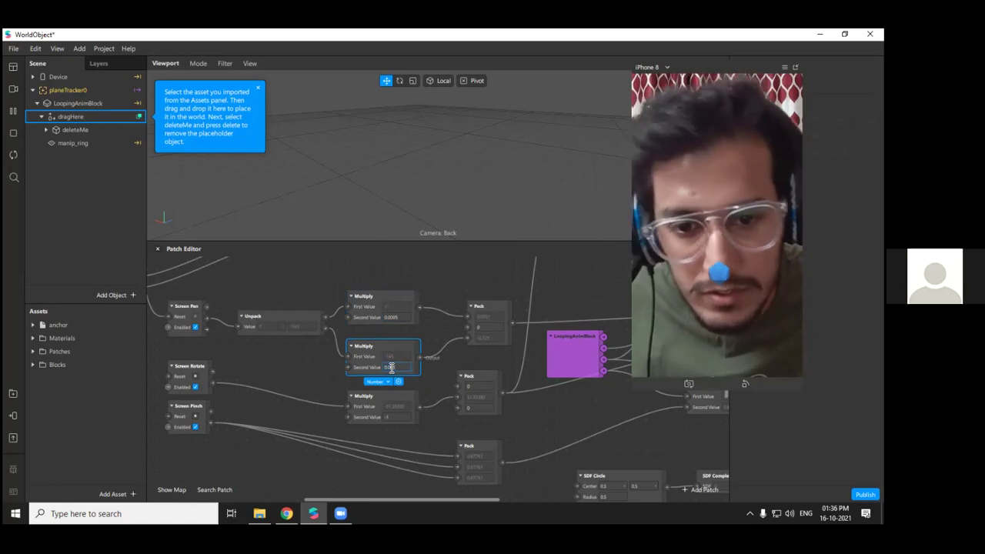
key(Return)
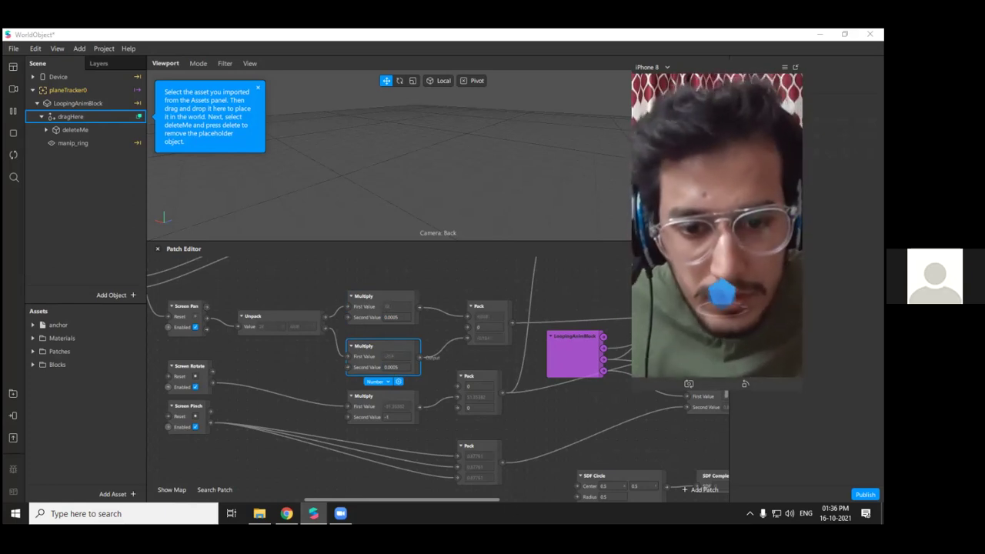
Trace the Screen Pan Multiply outputs into the Pack patch's inputs, and move the lower Multiply patch closer to the upper one
click(479, 494)
scroll(472, 484, right, 2)
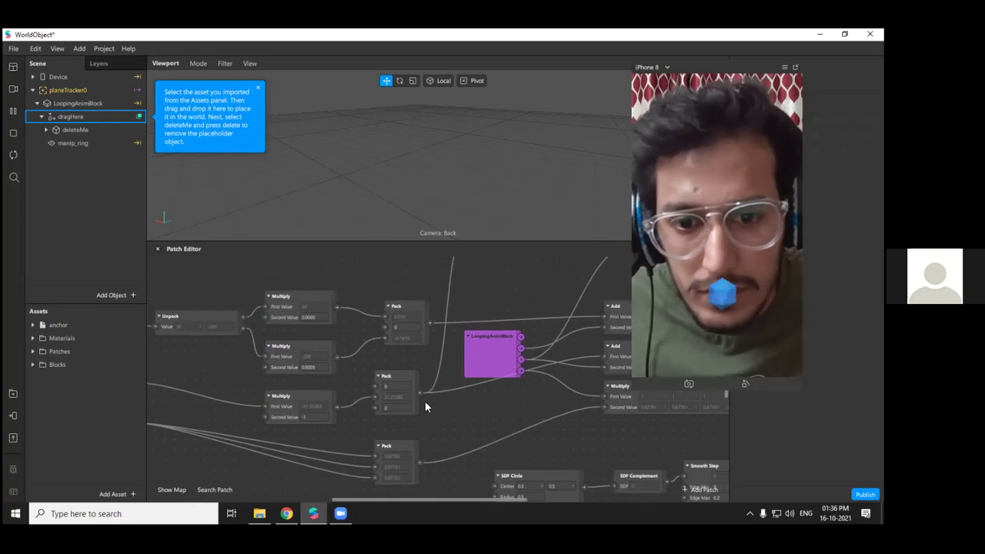
click(386, 316)
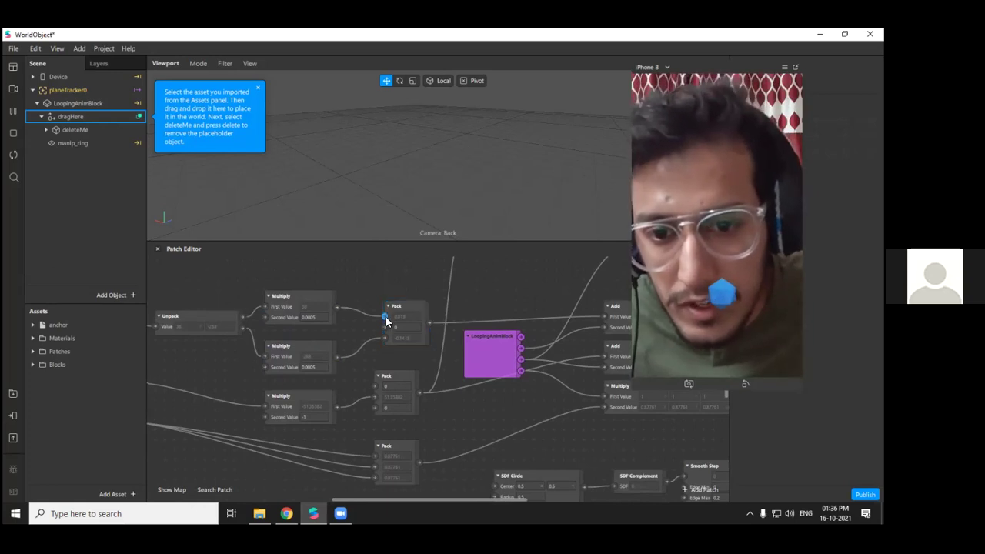
click(384, 339)
mouse_move(311, 348)
mouse_down()
mouse_move(329, 345)
mouse_move(316, 344)
mouse_move(324, 337)
mouse_up()
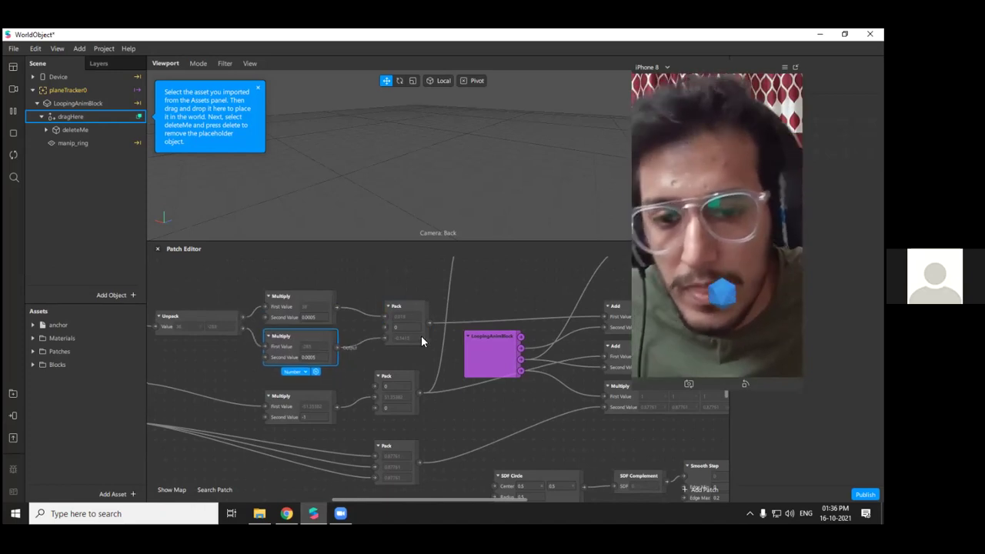
Examine the Add patch feeding LoopingAnimBlock's 3D Position while panning the blue object around the preview
drag(487, 497, 586, 492)
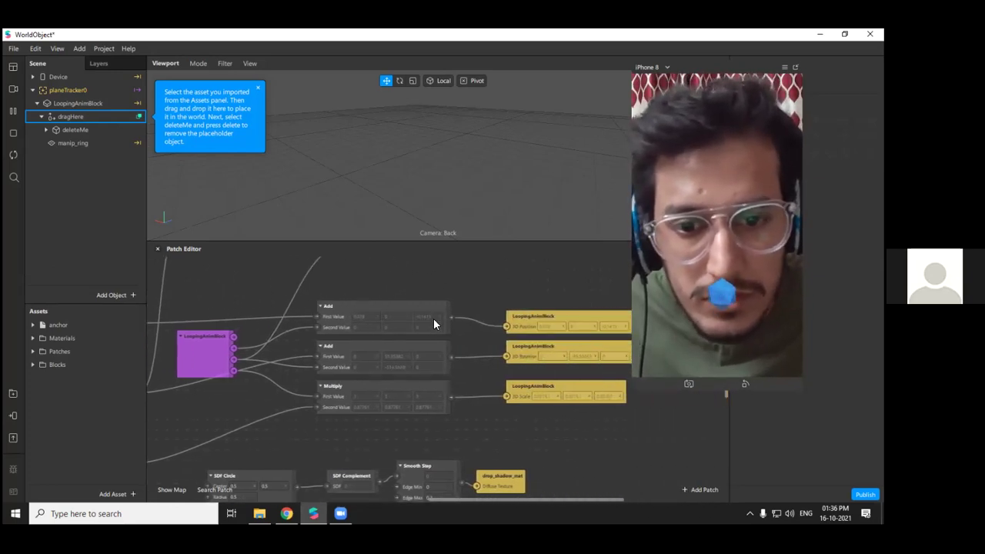
mouse_move(715, 290)
mouse_down()
mouse_move(704, 192)
mouse_move(727, 286)
mouse_up()
drag(720, 234, 650, 267)
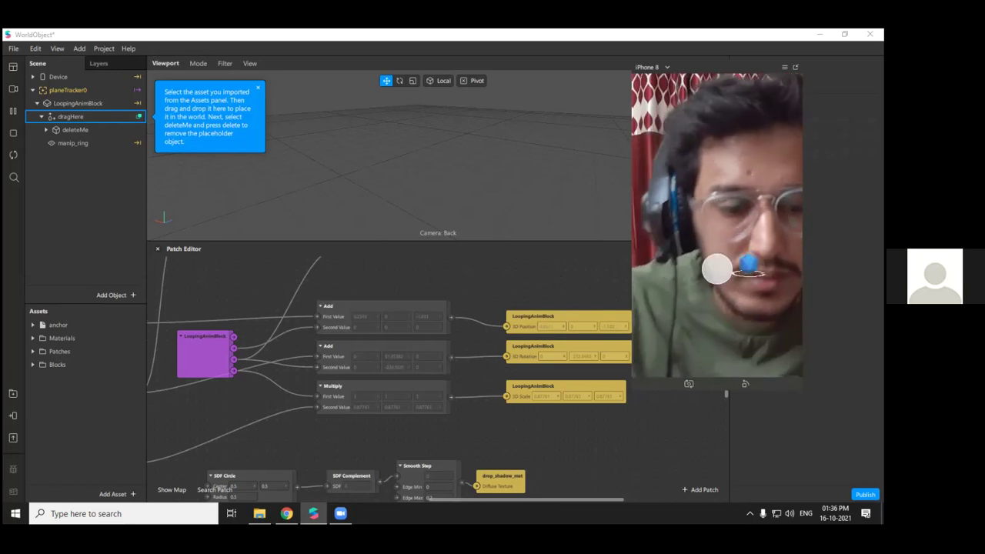
scroll(536, 422, down, 5)
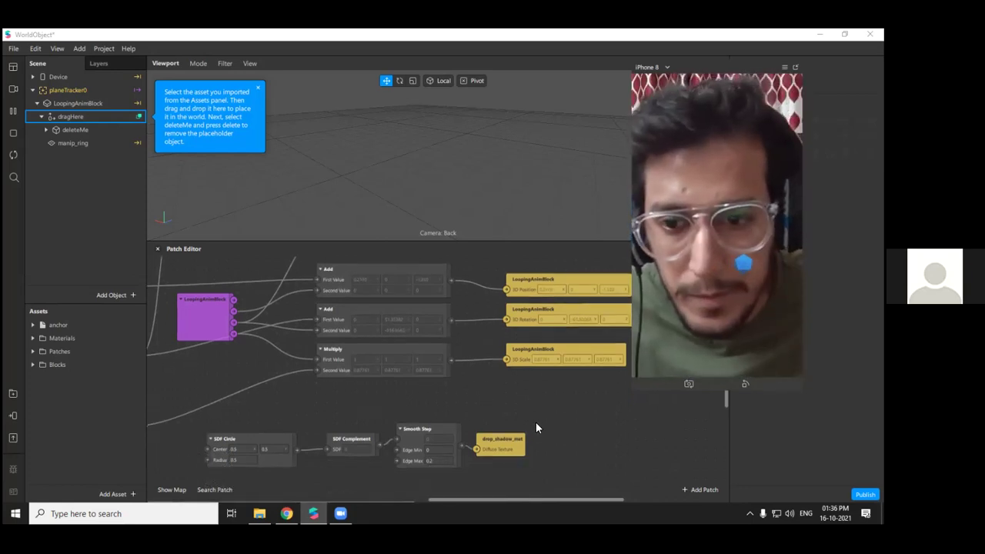
scroll(148, 387, up, 5)
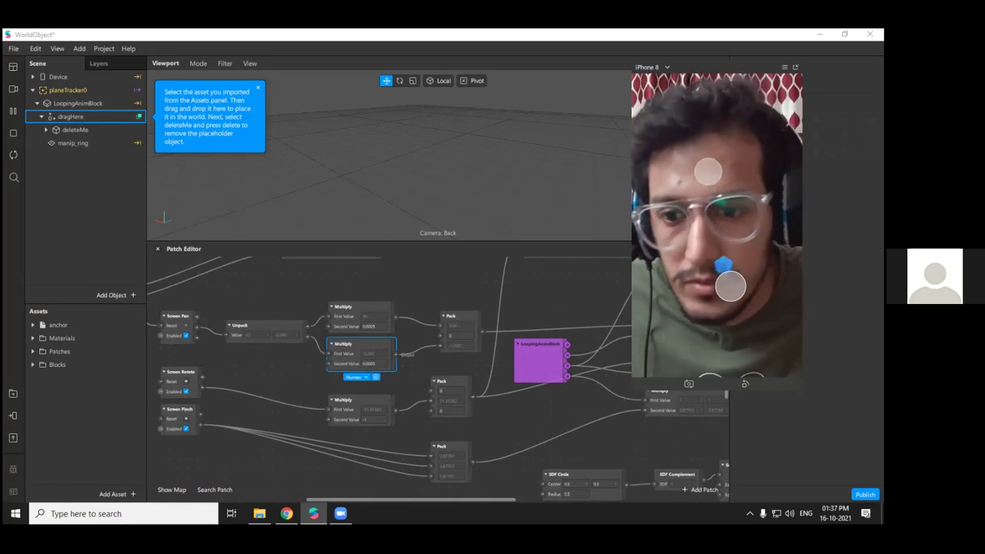
Simulate two-finger rotate and pinch gestures in the preview to enlarge the blue object, and inspect the Screen Pinch patch
alt+drag(739, 282, 766, 354)
alt+drag(770, 266, 725, 223)
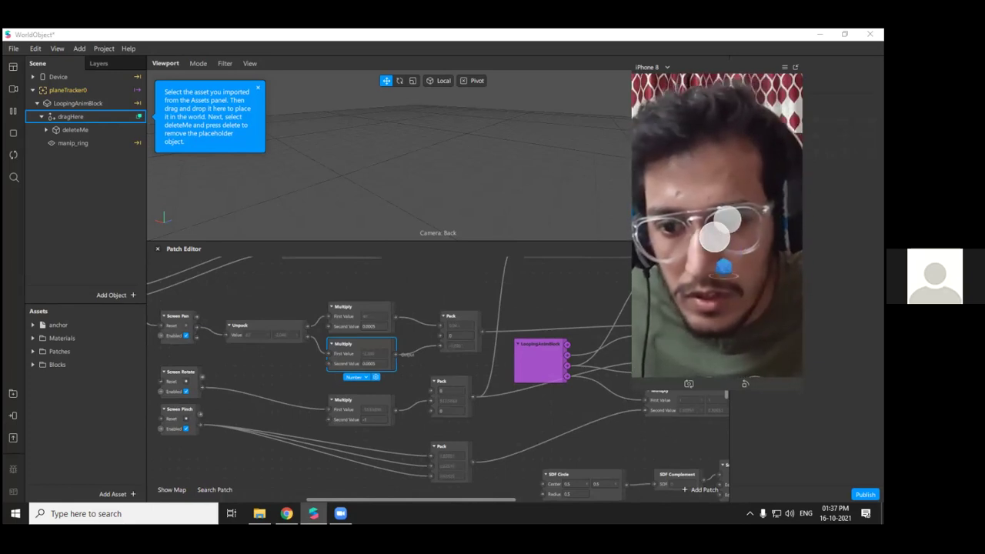
click(176, 428)
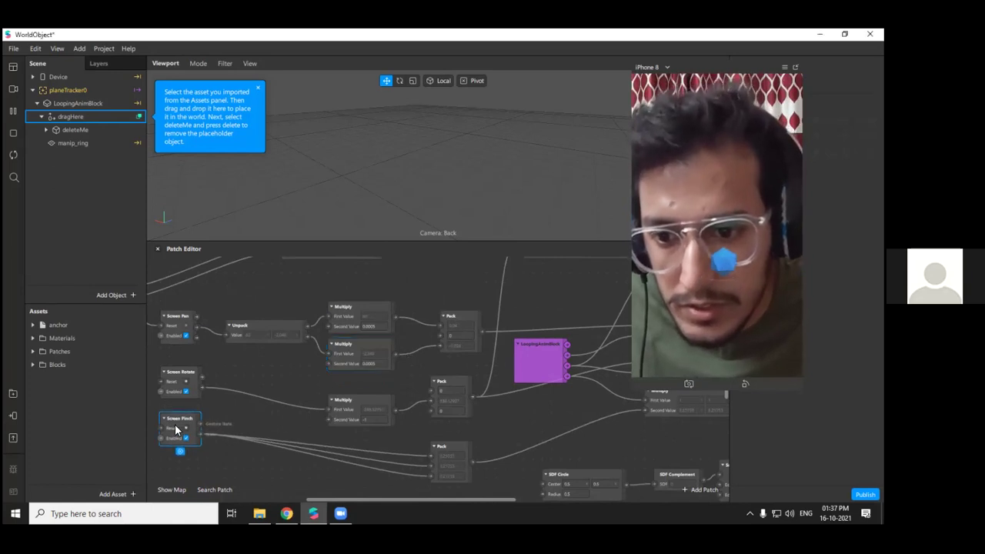
scroll(470, 411, down, 2)
drag(725, 289, 696, 375)
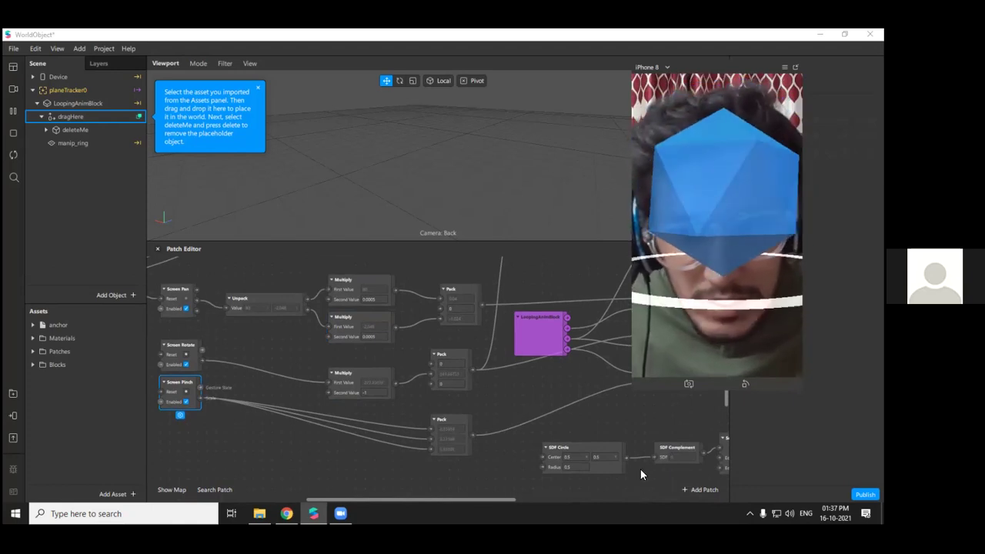
Separate the Screen Pinch patch slightly from Screen Rotate, and move its Pack patch closer to it to show the three connections
drag(180, 404, 177, 414)
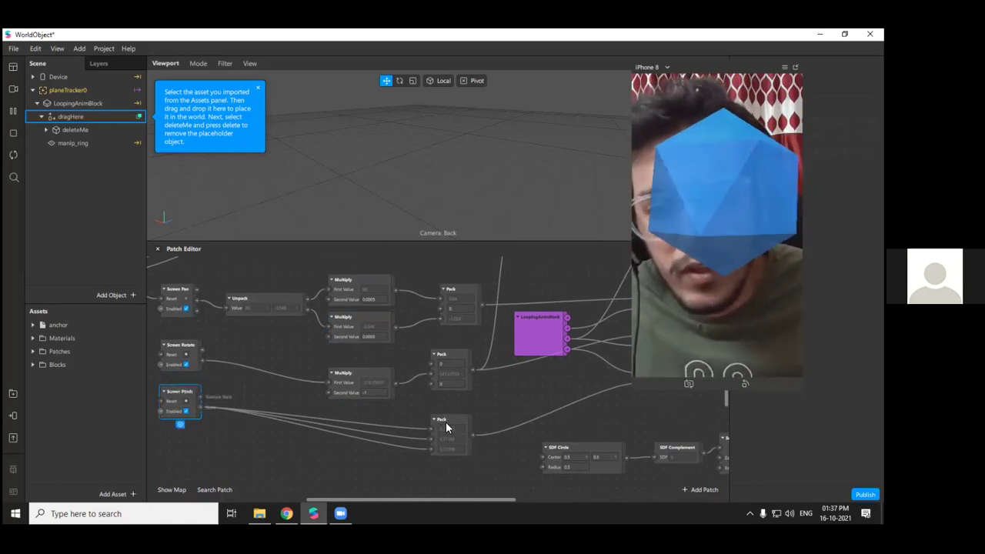
drag(446, 422, 388, 423)
click(192, 408)
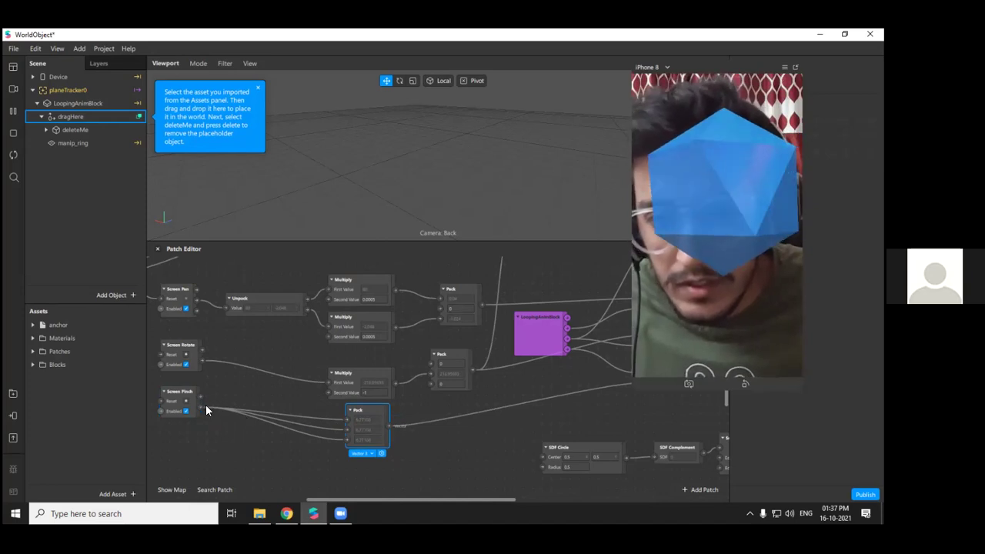
click(344, 433)
Follow the pinch Pack output through Multiply to LoopingAnimBlock's 3D Scale, and move the purple LoopingAnimBlock patch slightly away from the Add patches
drag(402, 500, 495, 494)
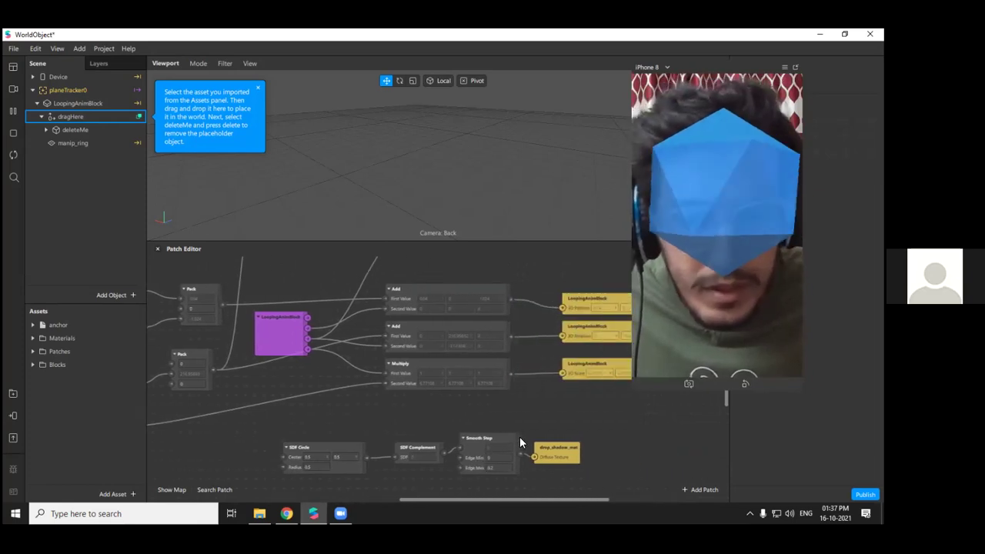
scroll(577, 389, left, 5)
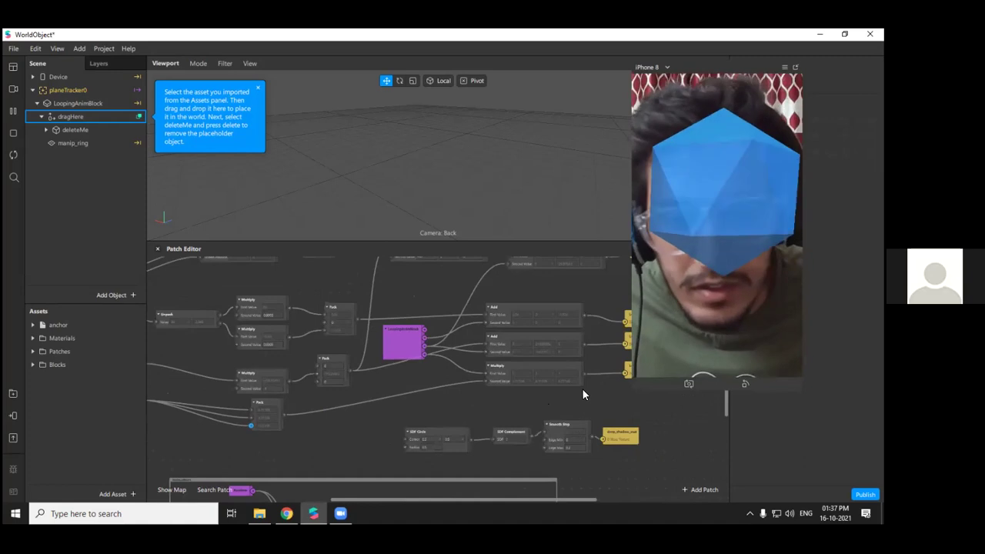
scroll(583, 389, right, 5)
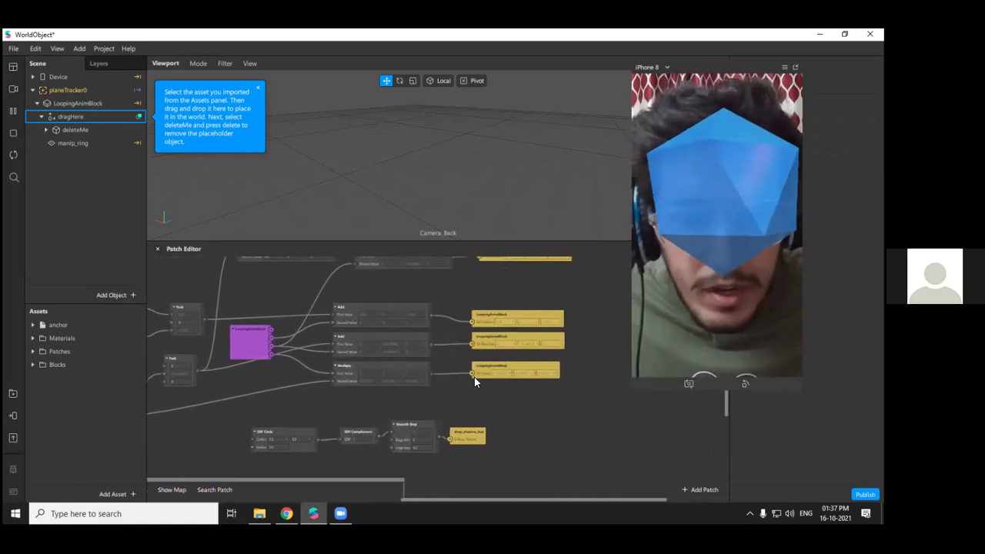
scroll(296, 378, up, 3)
click(230, 331)
drag(233, 333, 242, 323)
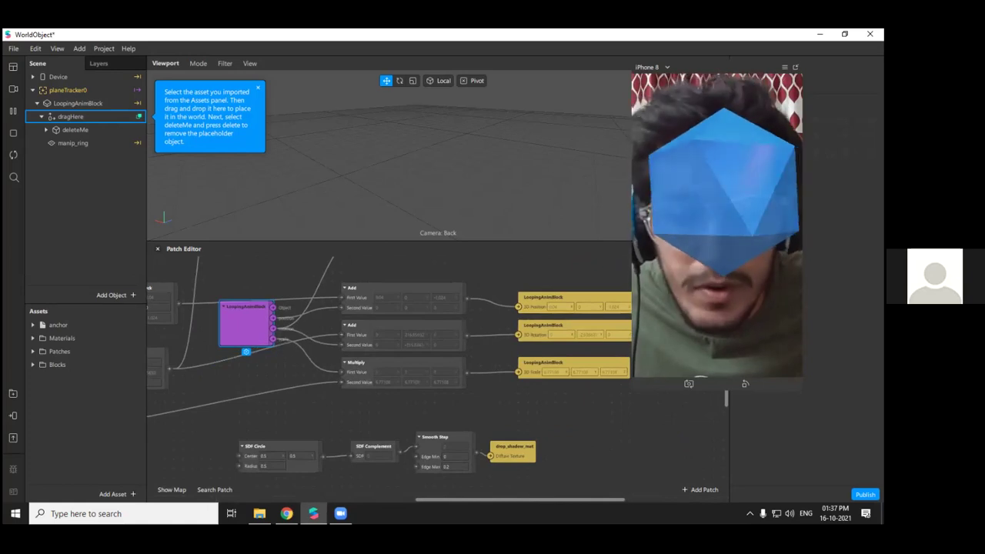
scroll(488, 499, left, 4)
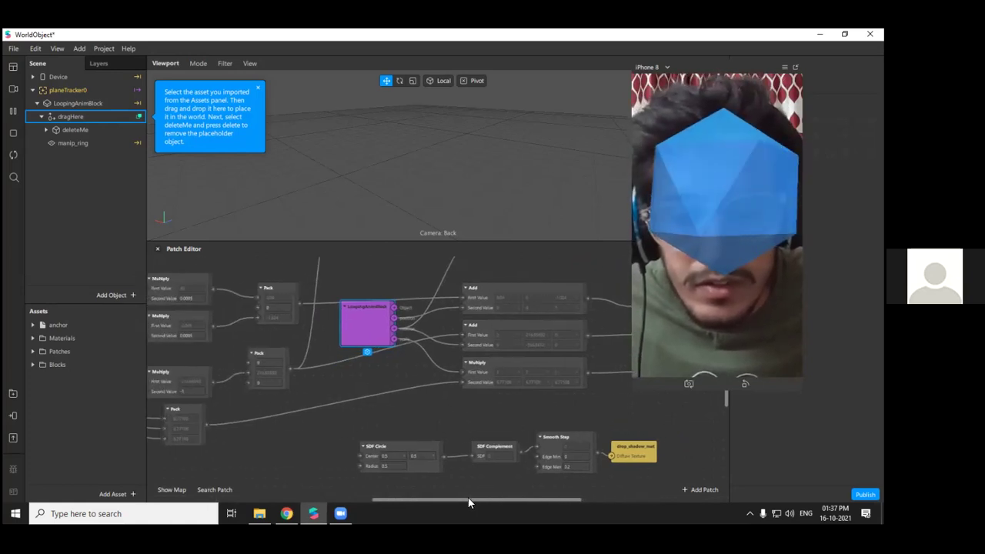
drag(468, 499, 484, 497)
scroll(519, 452, down, 2)
scroll(521, 452, up, 1)
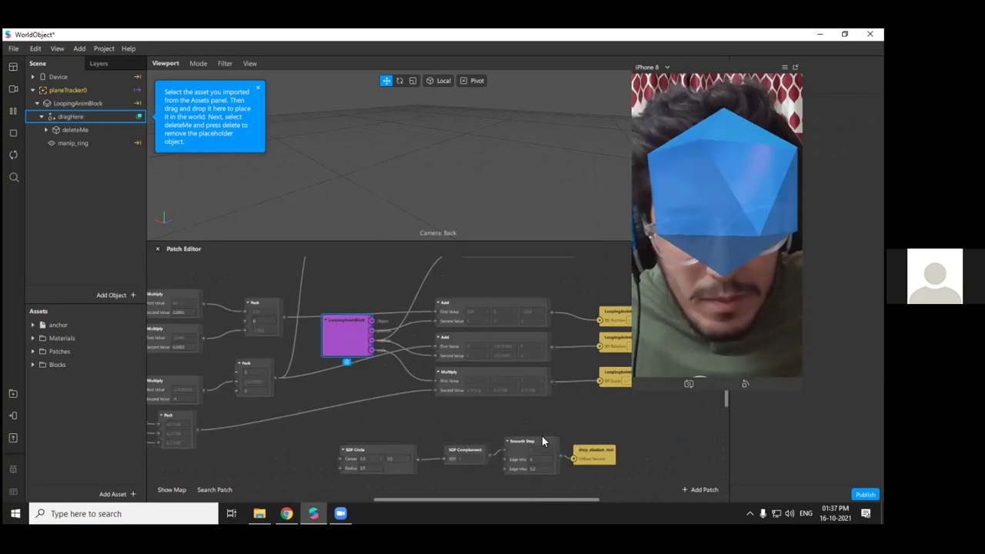
Try connecting the pinch Pack patch directly to LoopingAnimBlock's 3D Scale patch instead of through Multiply, and undo the rewiring
drag(599, 381, 339, 424)
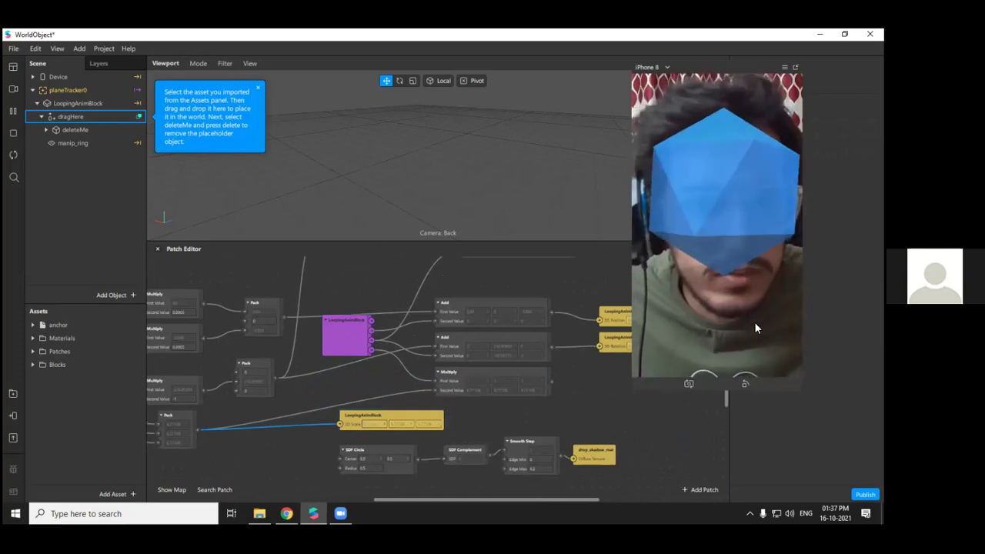
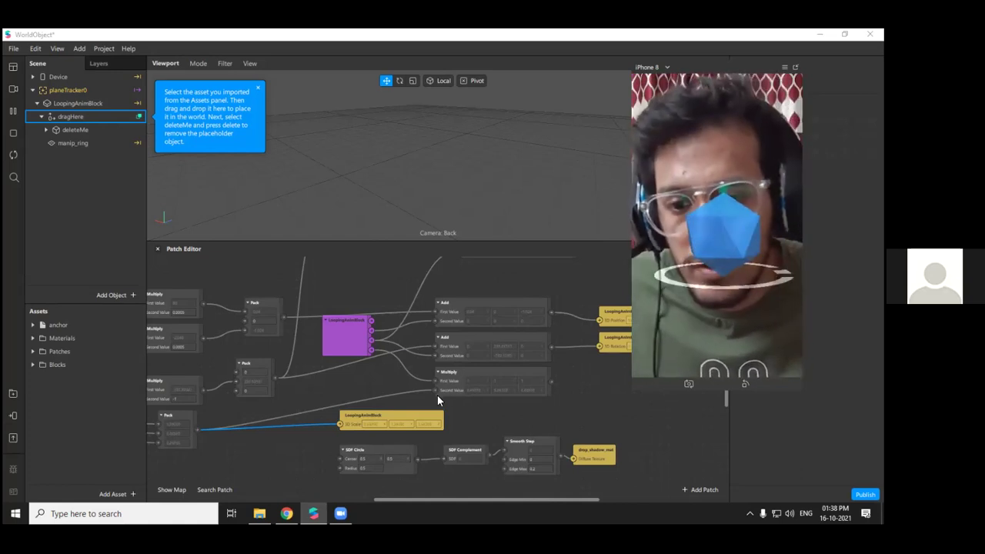
click(339, 426)
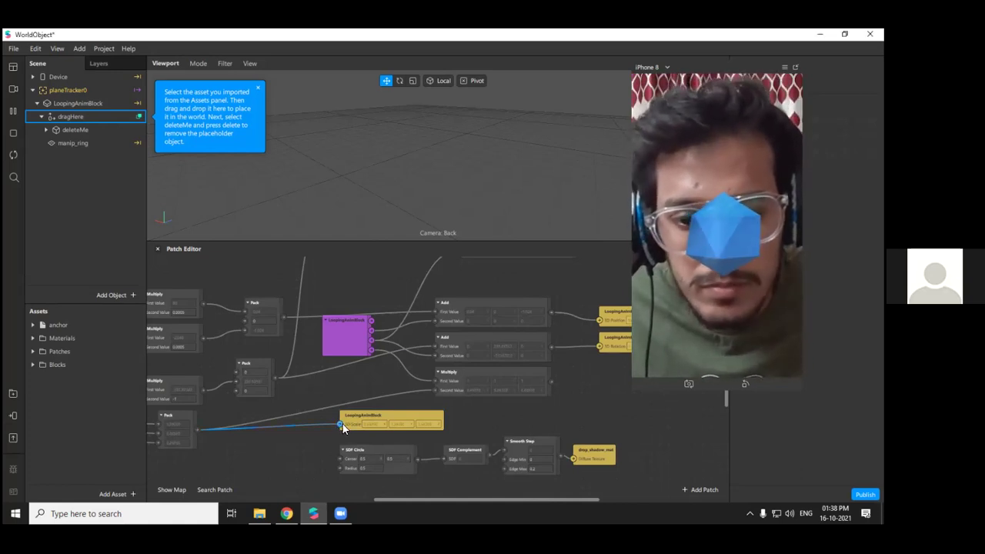
key(ctrl+z)
key(ctrl+z)
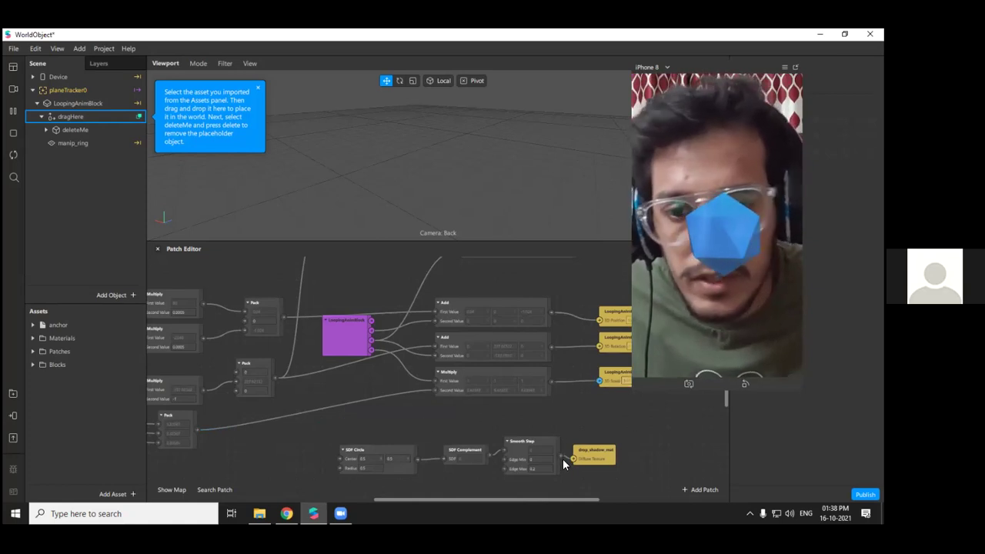
Examine the Screen Rotate and Screen Pinch patches with their Multiply and Pack values while rotating and pinching the object in the preview
drag(517, 499, 415, 499)
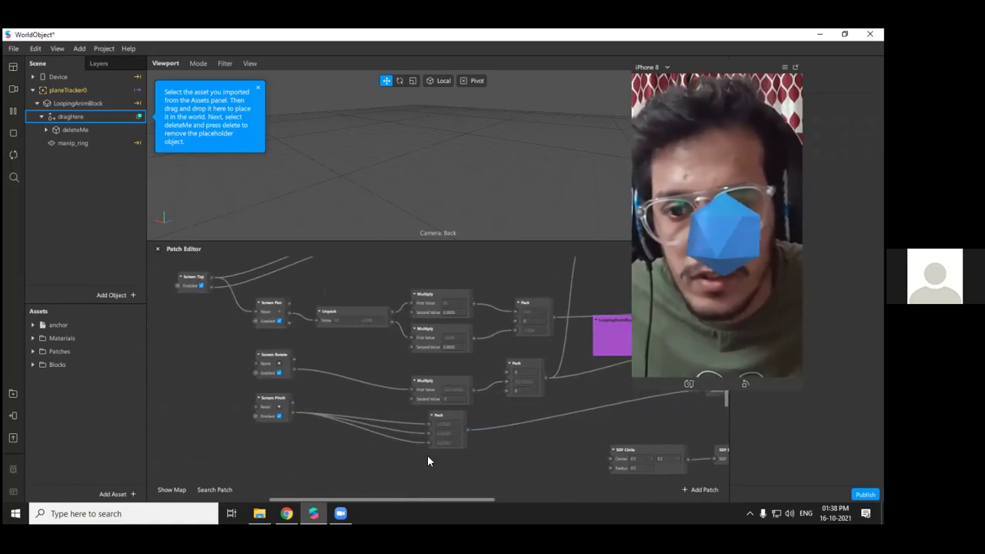
scroll(373, 416, right, 3)
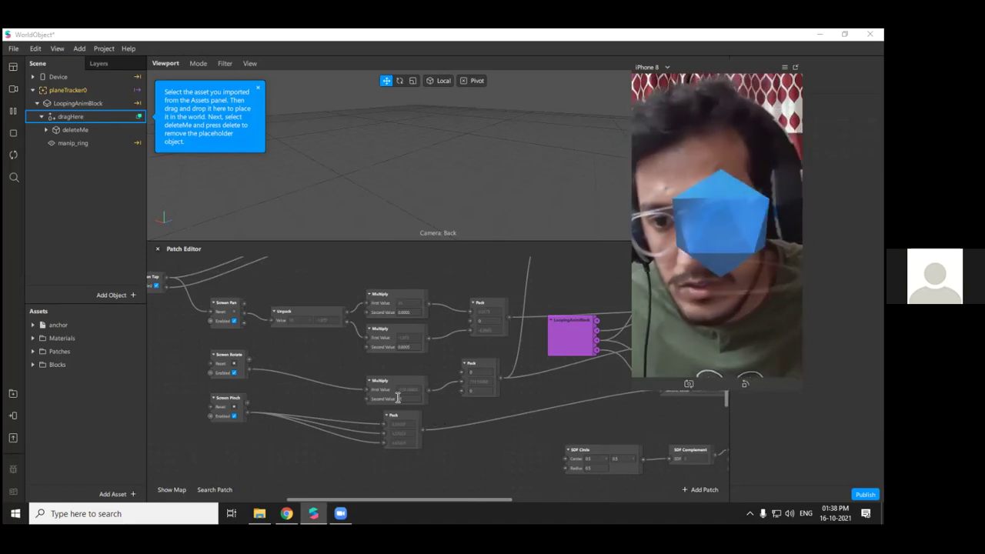
scroll(389, 397, left, 2)
ctrl+scroll(389, 398, up, 5)
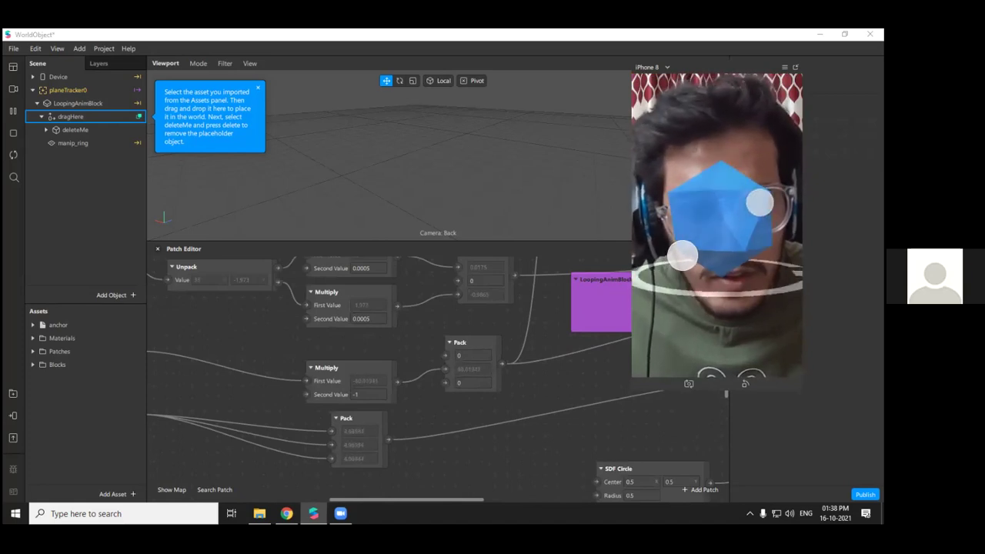
scroll(466, 423, right, 2)
scroll(467, 423, left, 3)
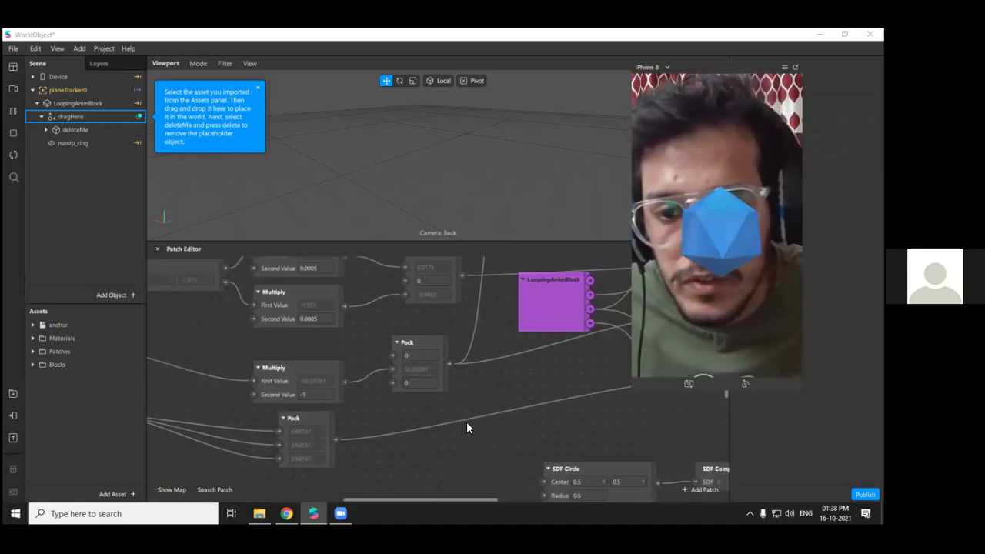
scroll(467, 423, left, 2)
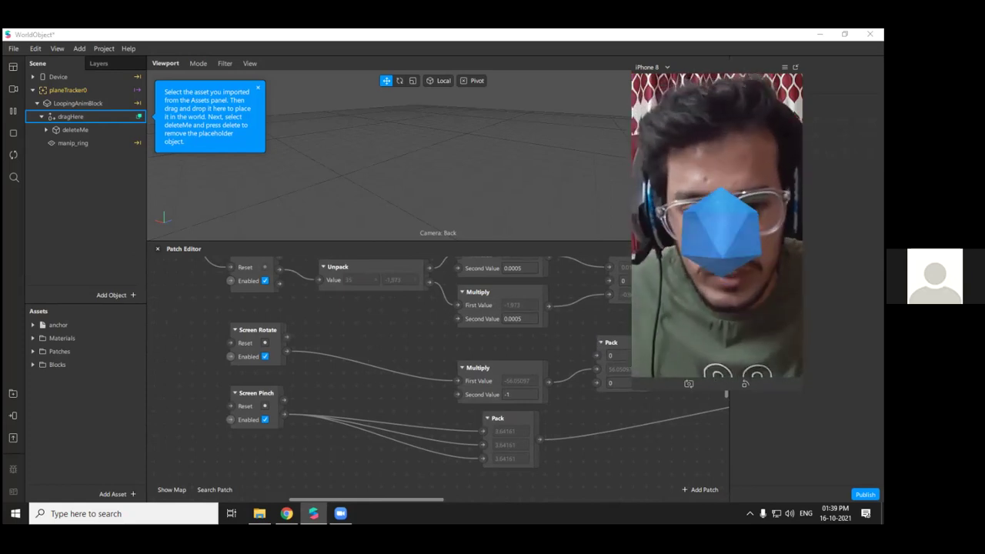
drag(423, 500, 470, 496)
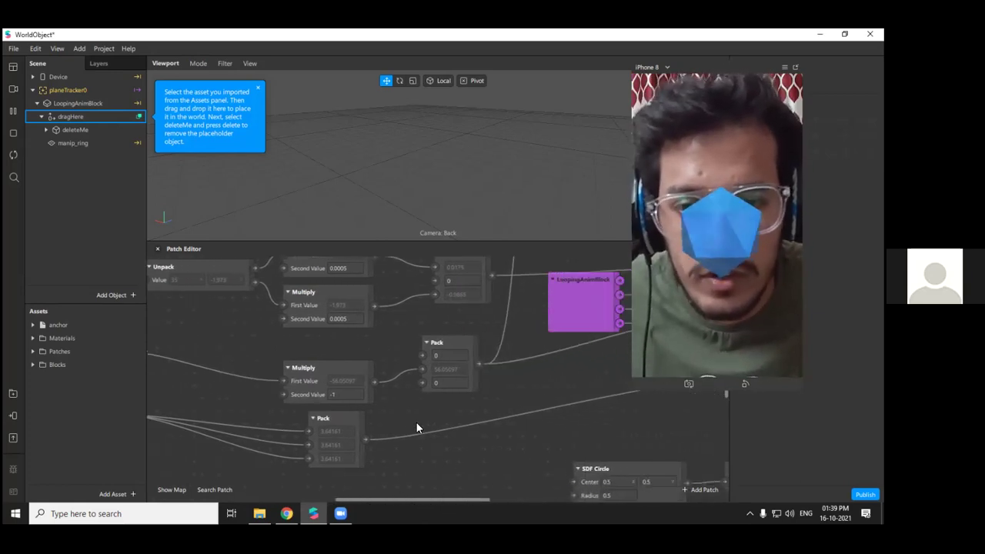
Move the Multiply patch of the Screen Rotate branch up so it lines up with its Pack patch
click(314, 366)
drag(313, 356, 325, 330)
drag(462, 500, 480, 495)
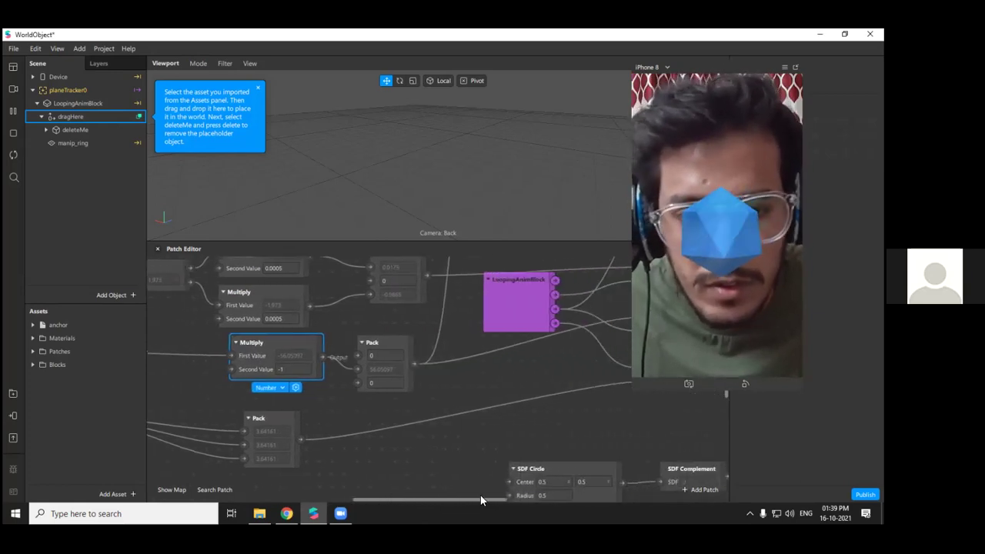
scroll(478, 488, down, 5)
scroll(356, 455, up, 2)
scroll(355, 455, up, 1)
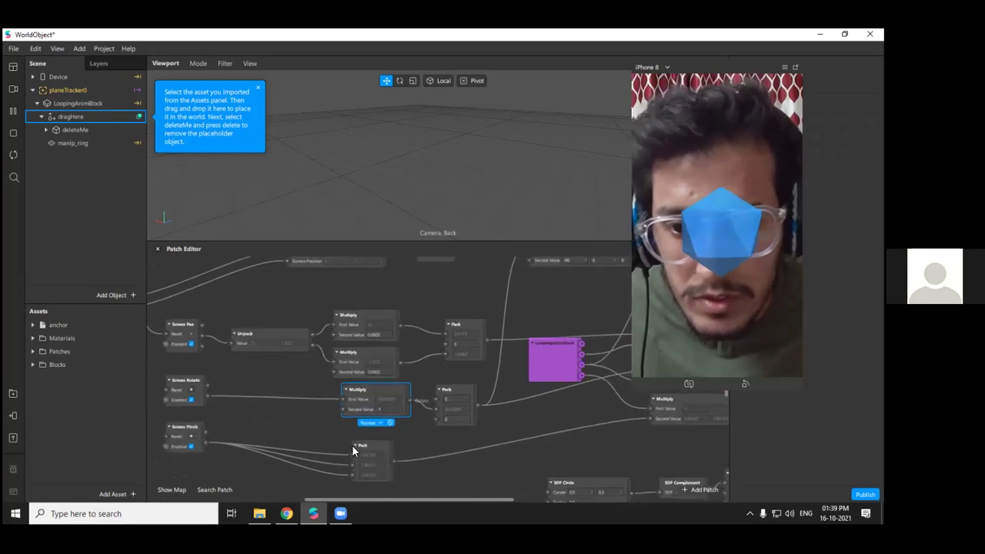
Follow the rotation Pack output through the upper Add and Subtract patches to manip_ring's 3D Rotation, checking the Add patch's inputs
drag(454, 502, 496, 497)
scroll(512, 419, up, 3)
scroll(475, 467, right, 2)
scroll(475, 467, right, 3)
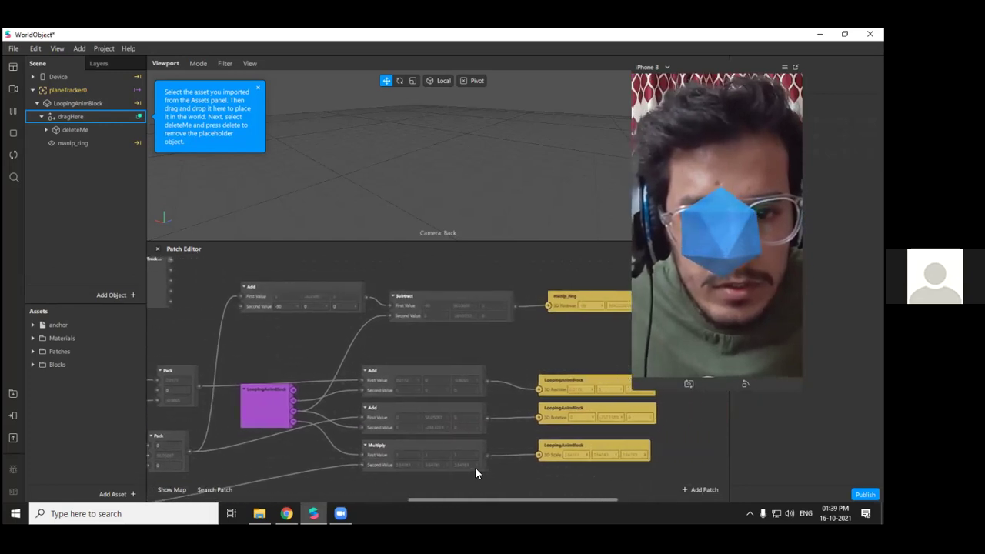
scroll(475, 466, left, 4)
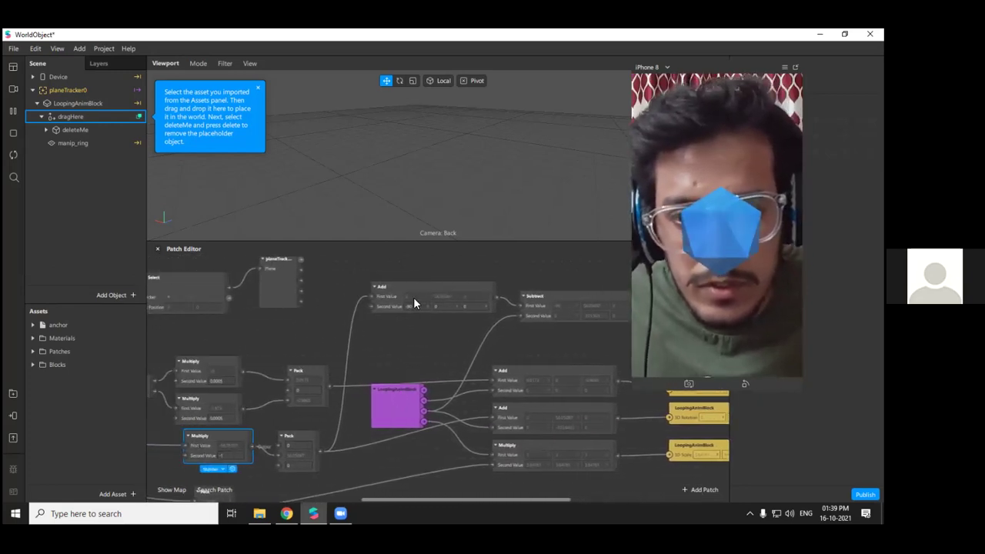
click(416, 306)
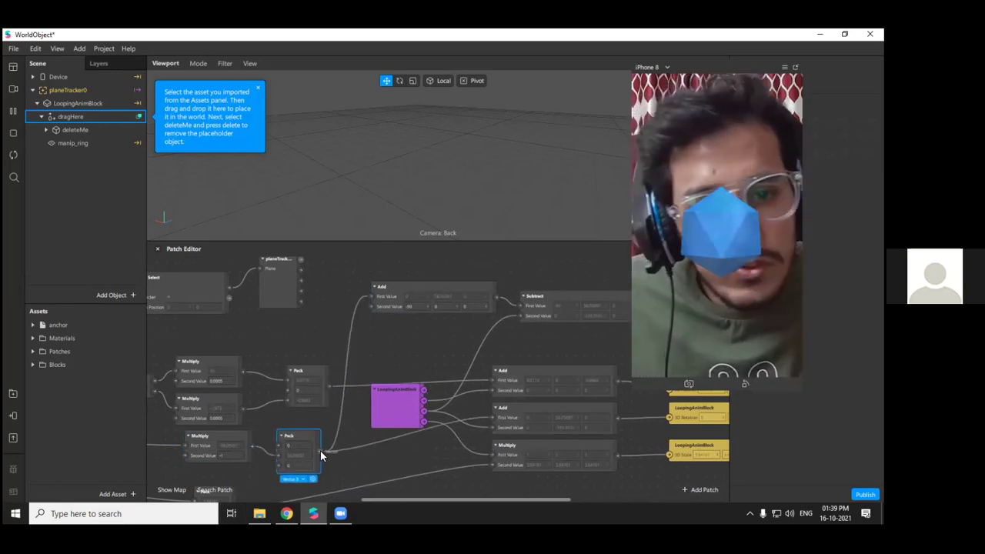
click(377, 311)
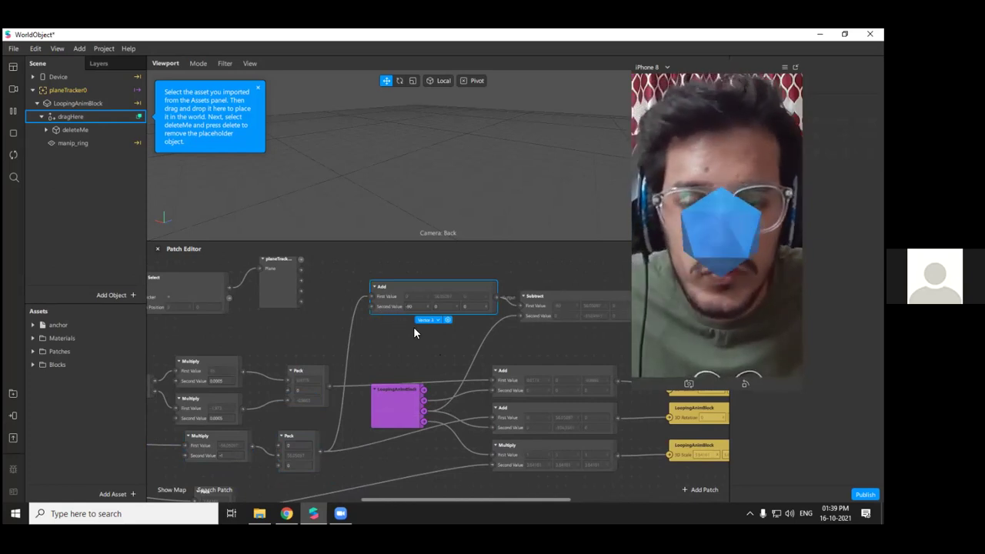
drag(502, 500, 546, 500)
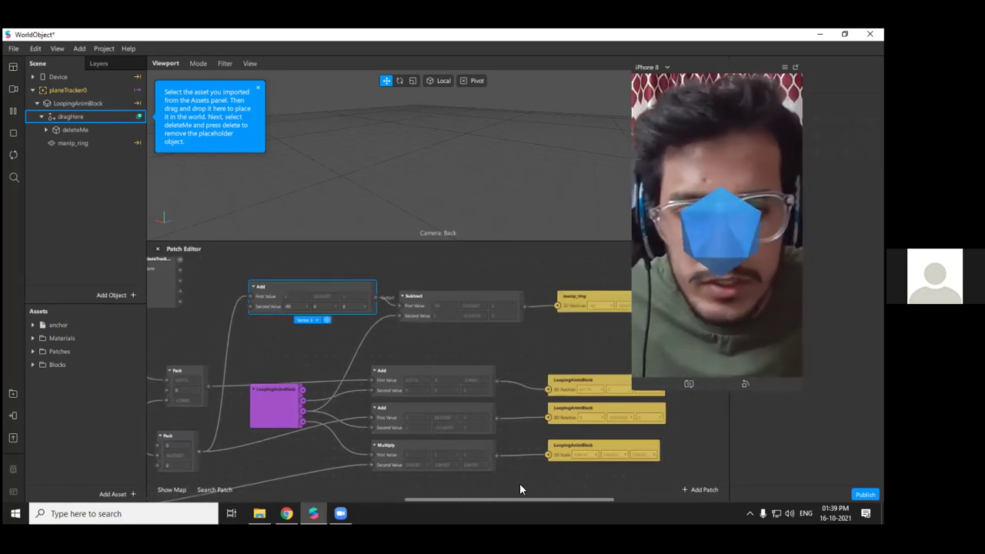
drag(487, 501, 411, 473)
scroll(443, 355, down, 1)
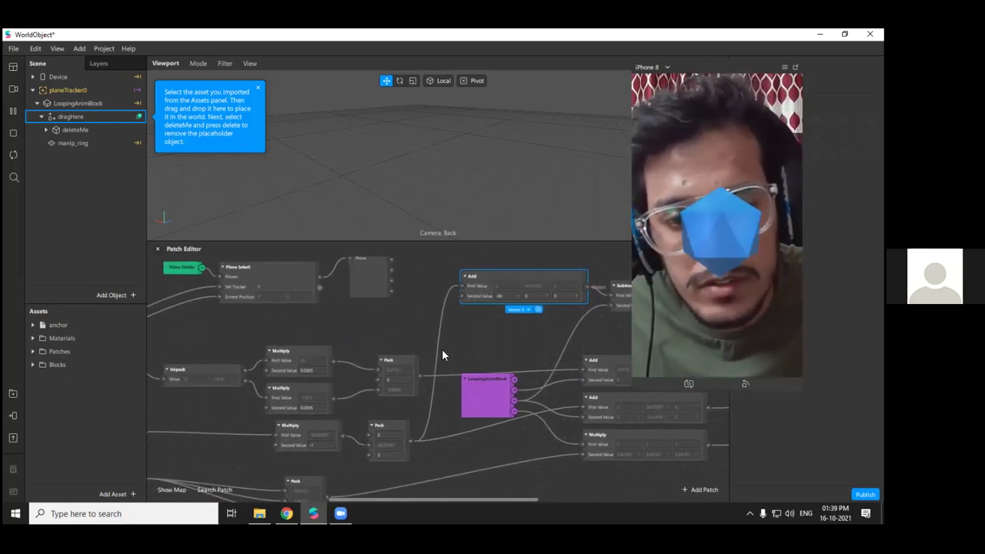
drag(475, 289, 471, 309)
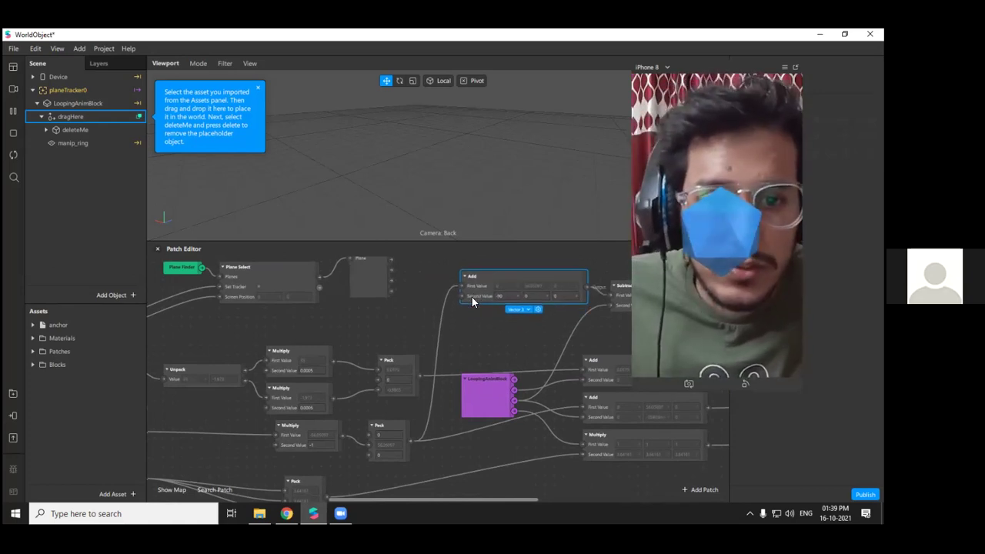
drag(502, 500, 502, 500)
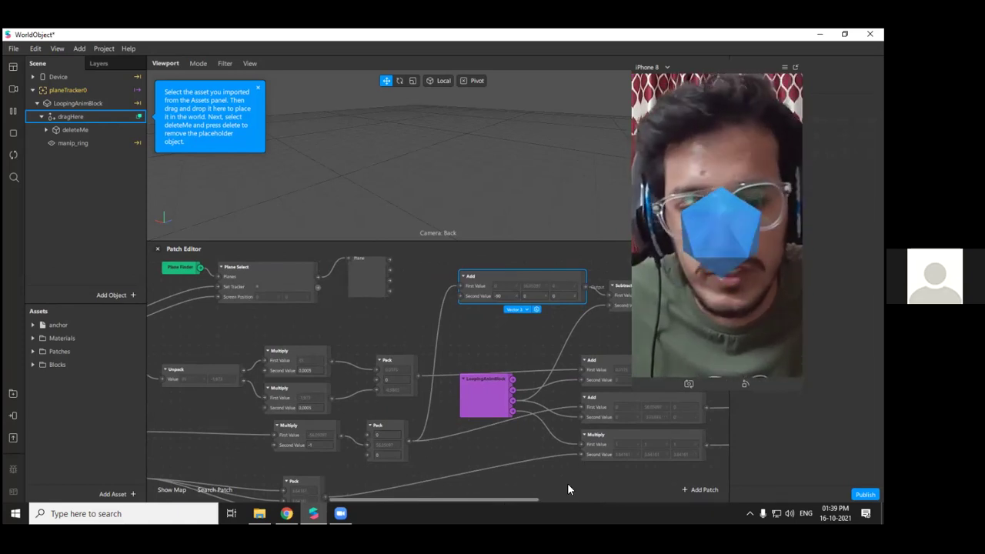
mouse_move(538, 498)
mouse_down()
mouse_move(623, 499)
mouse_move(533, 499)
mouse_up()
Examine the boxed patch group from Camera and Runtime to the Device patch, shrinking the preview to uncover it
scroll(501, 451, down, 5)
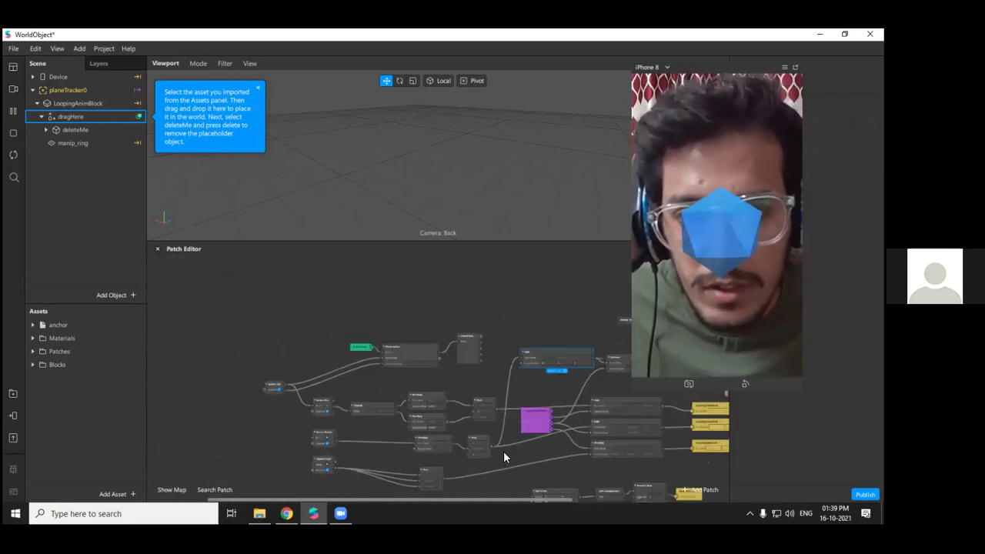
scroll(560, 430, up, 5)
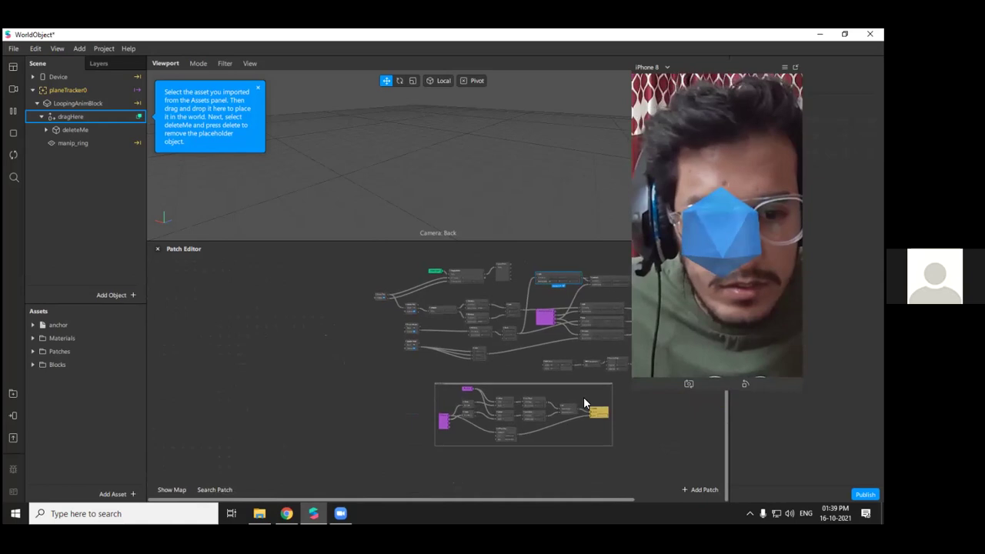
scroll(296, 416, up, 2)
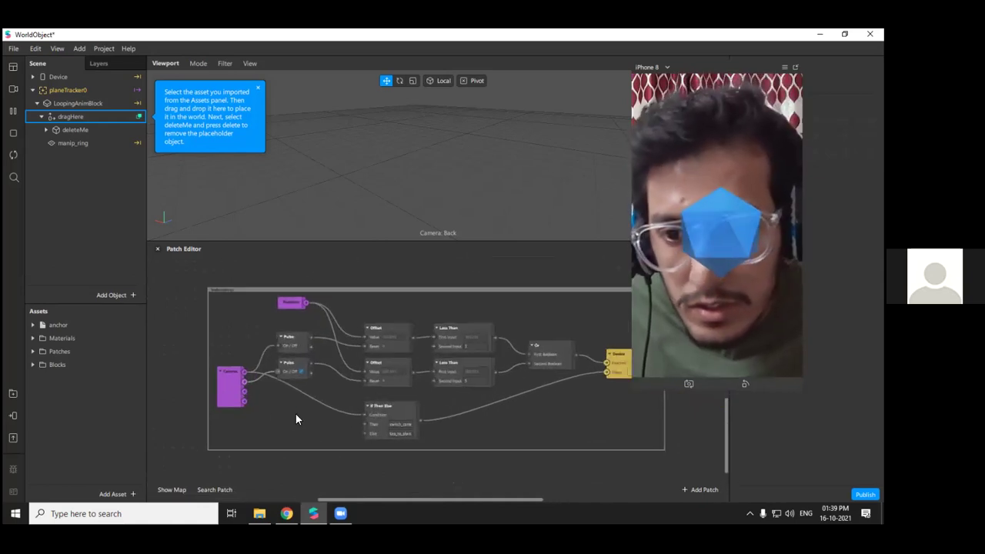
scroll(323, 417, up, 1)
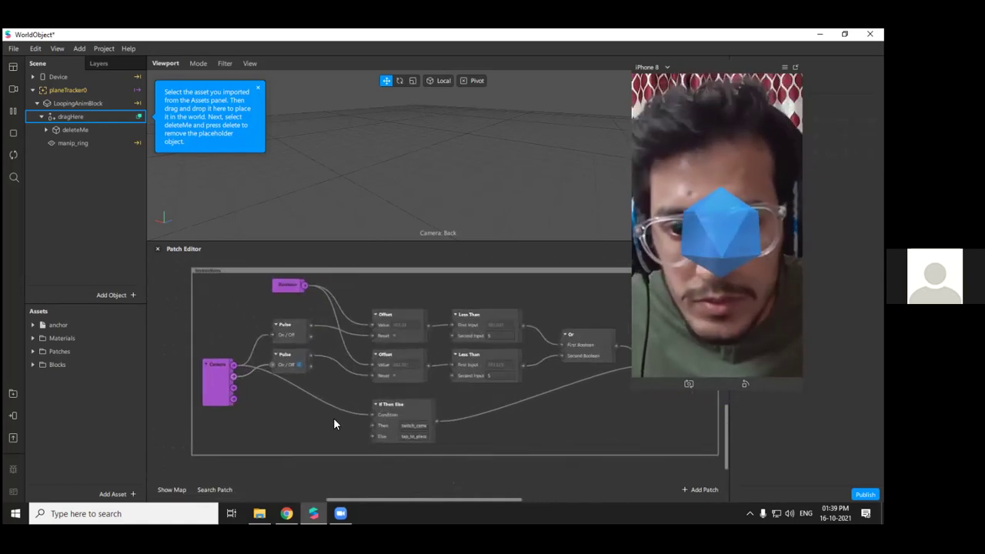
scroll(358, 418, up, 1)
scroll(372, 421, up, 1)
scroll(310, 432, right, 1)
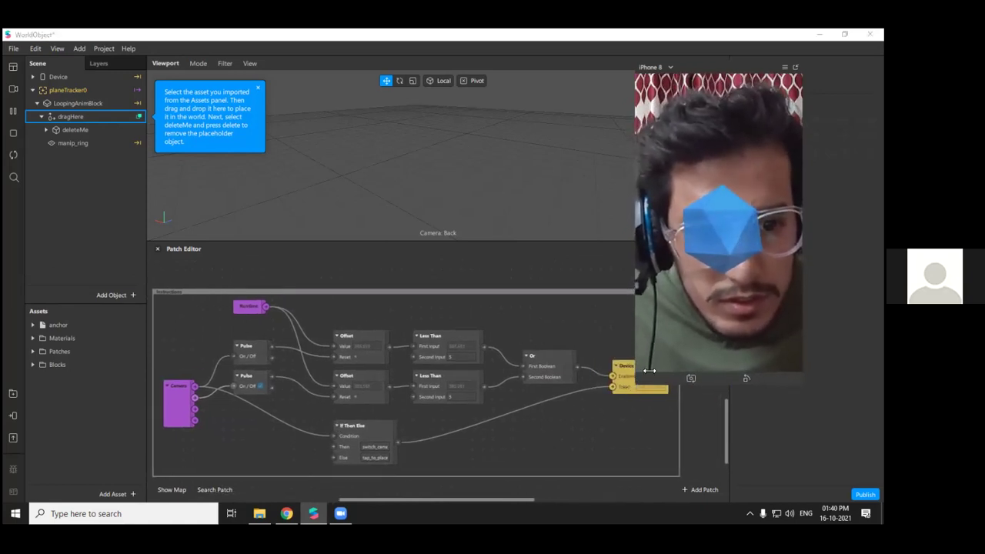
drag(637, 388, 703, 316)
scroll(664, 413, down, 2)
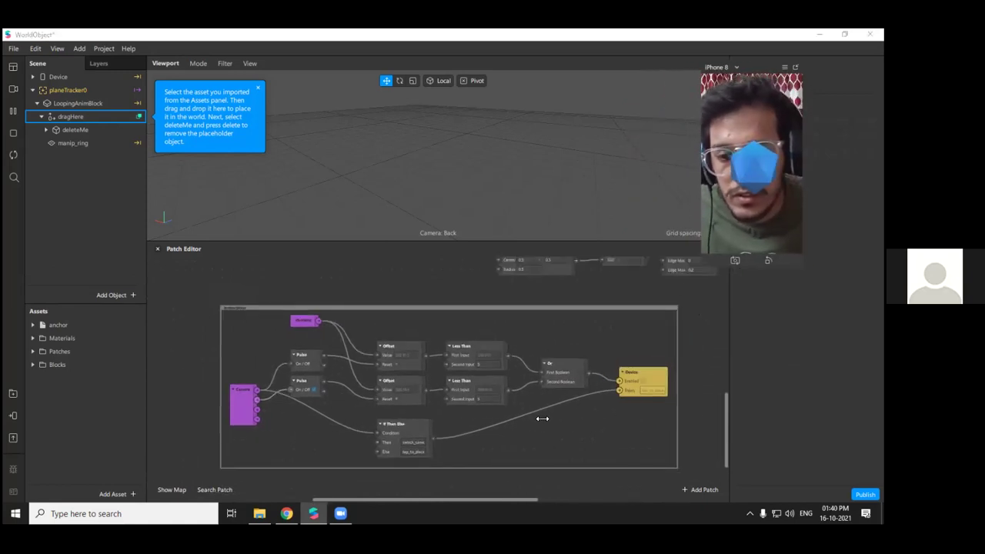
scroll(543, 418, down, 2)
scroll(499, 405, up, 2)
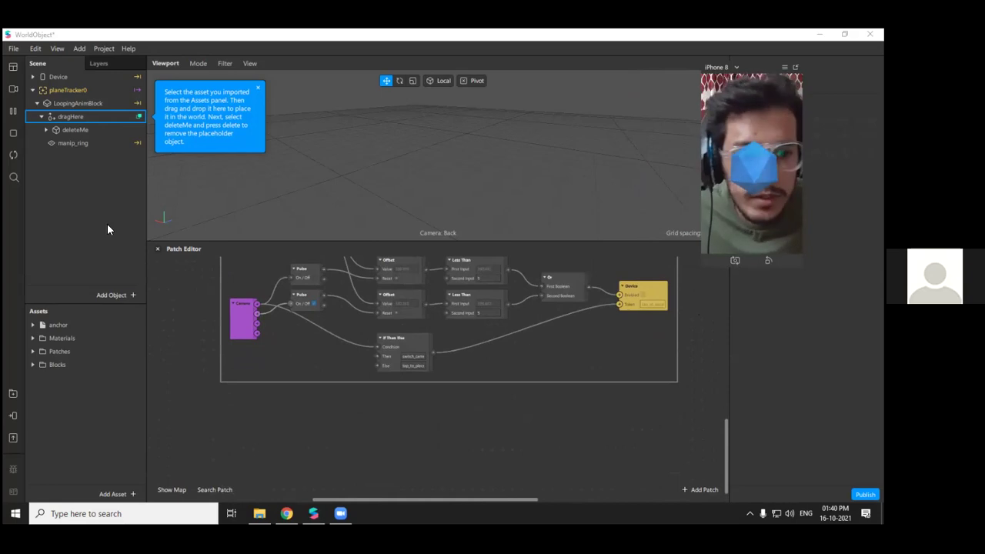
Enlarge the device preview and move it over the middle of the workspace
click(13, 49)
click(57, 49)
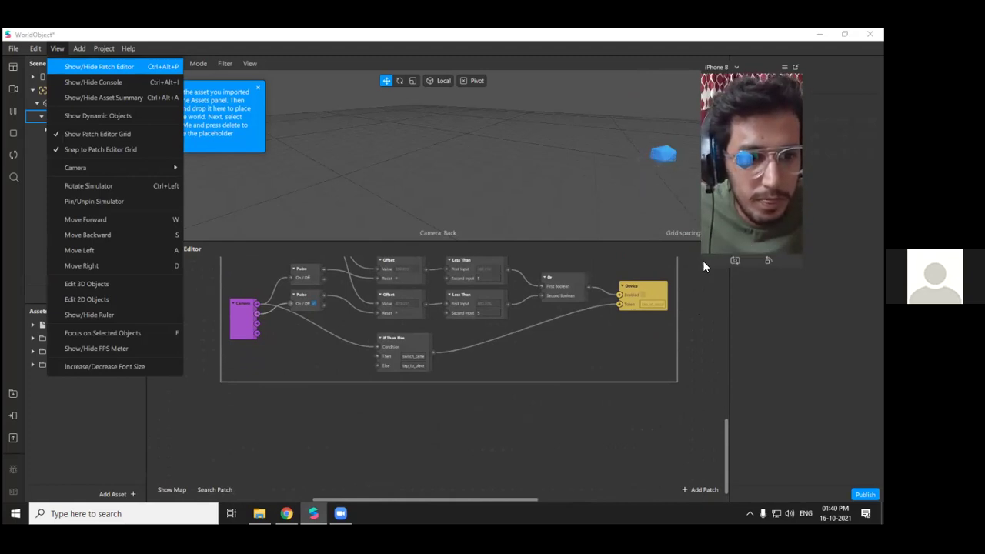
drag(701, 262, 610, 131)
drag(669, 72, 478, 66)
click(337, 414)
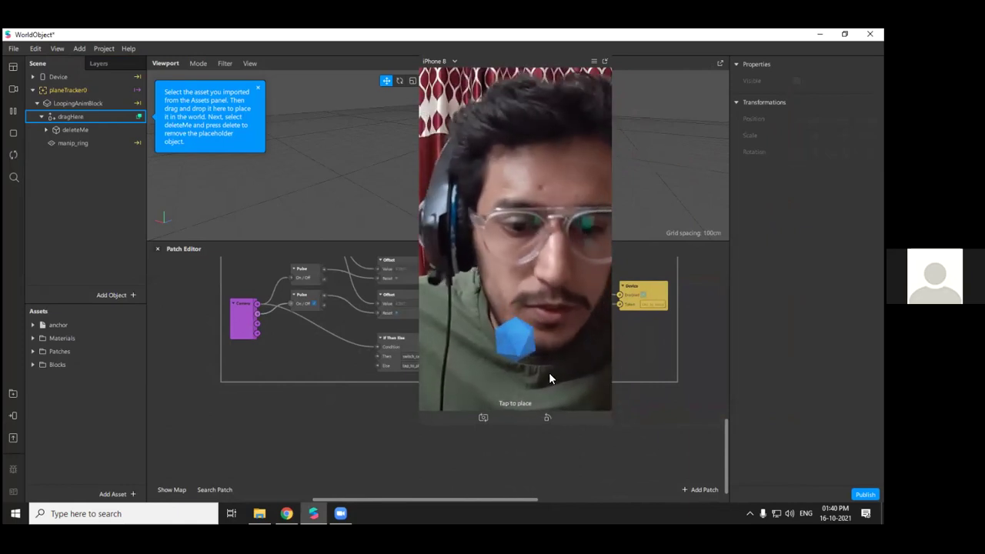
Switch the preview's camera and examine the If Then Else patch's condition and instruction values, moving the preview aside and back
click(483, 418)
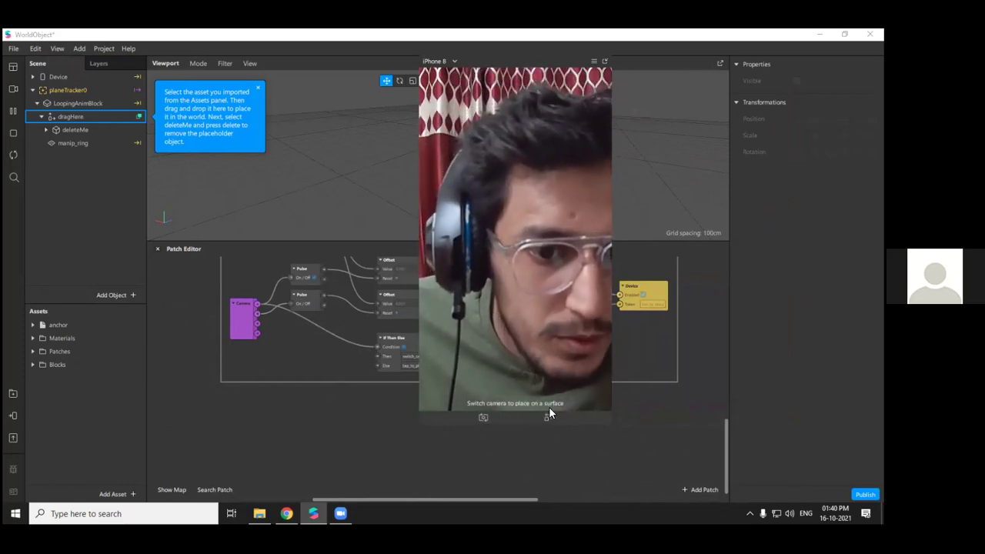
drag(435, 59, 256, 65)
scroll(410, 380, up, 3)
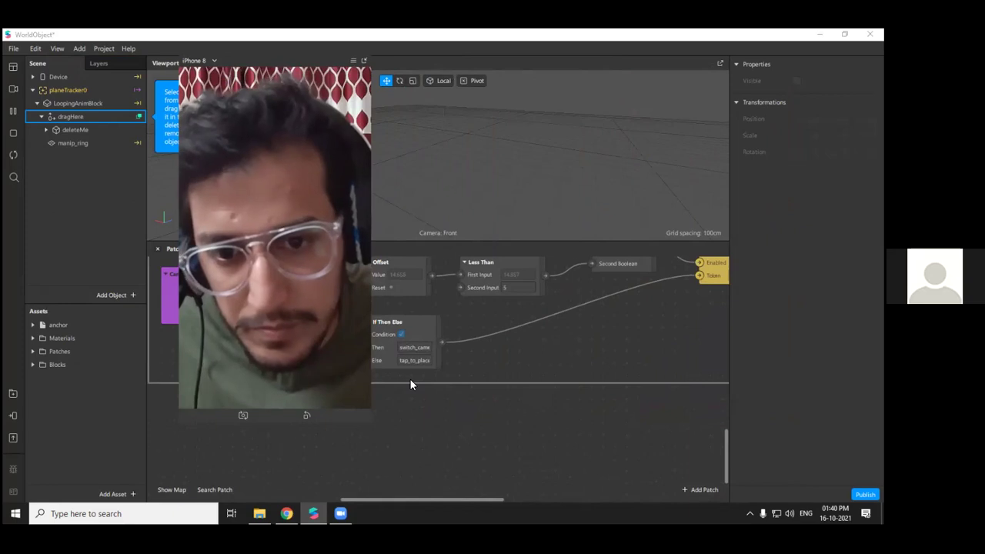
drag(288, 60, 513, 80)
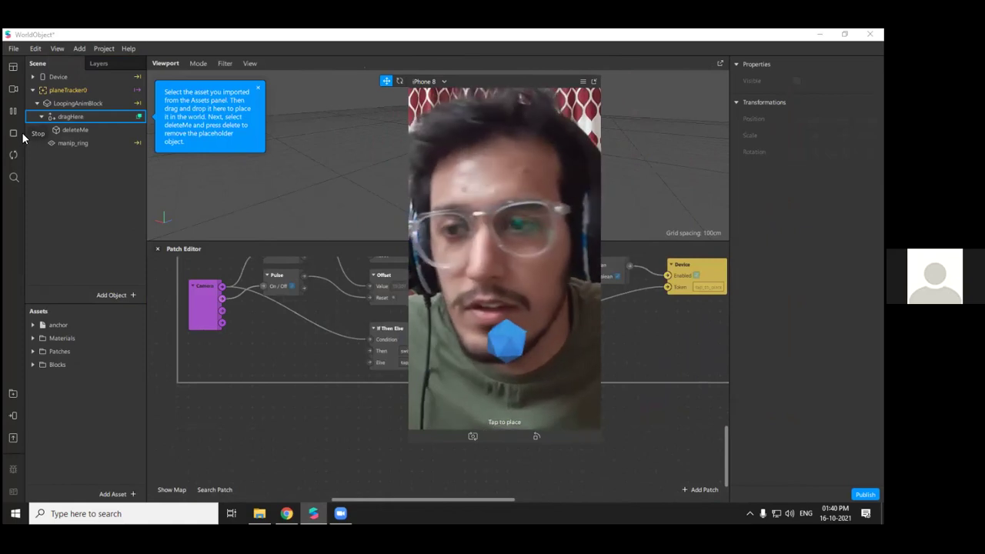
Shrink the preview to uncover the If Then Else patch, and check the video source options
click(13, 88)
click(338, 444)
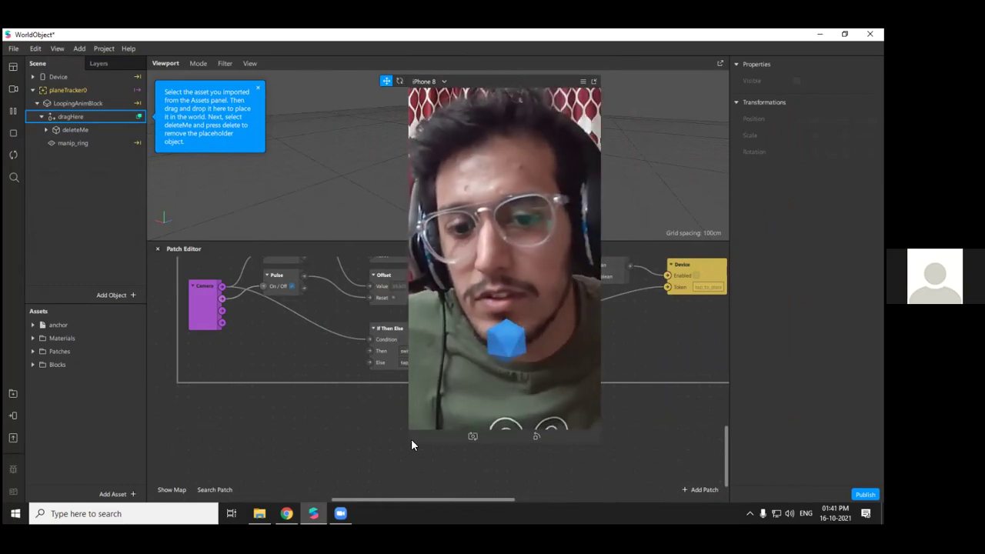
drag(409, 442, 453, 366)
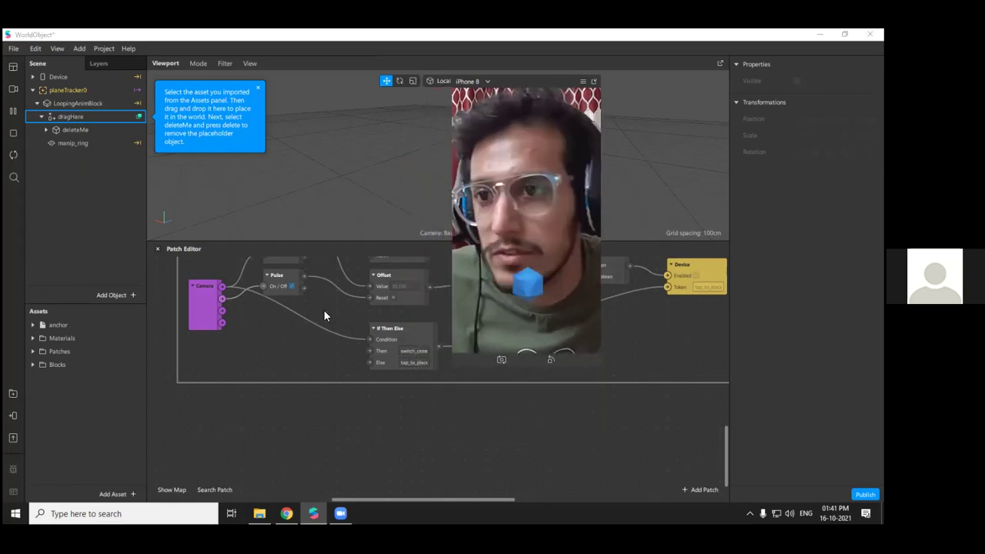
click(17, 88)
click(89, 272)
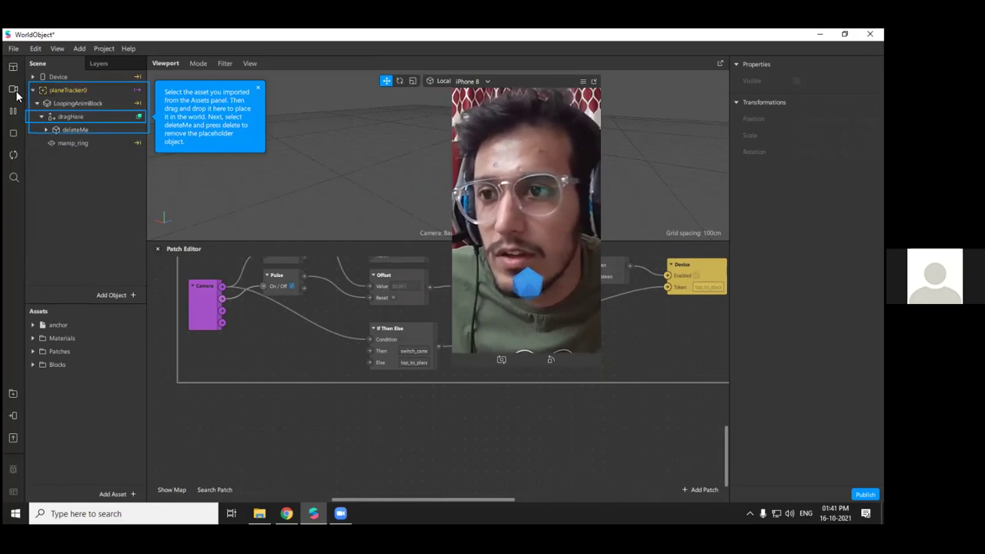
click(17, 93)
click(67, 265)
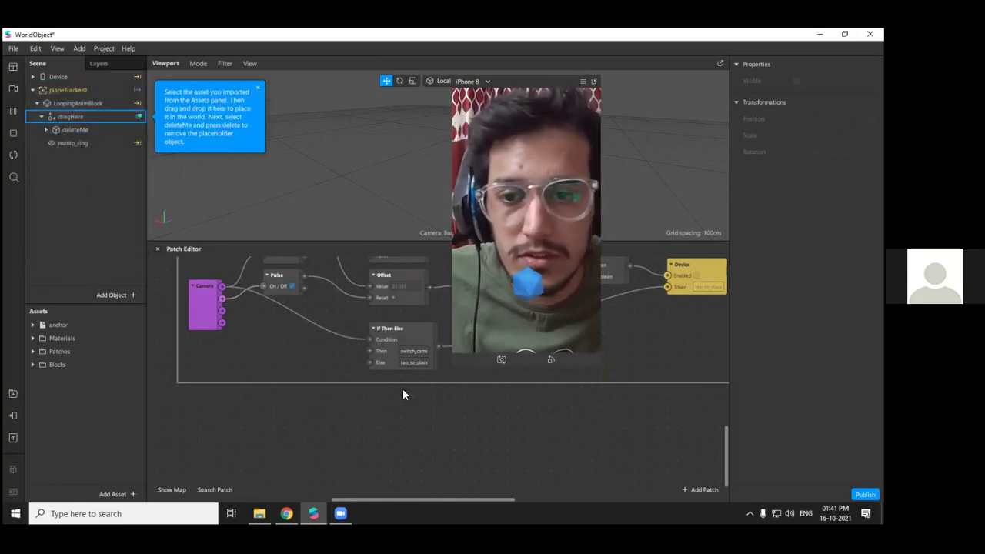
Select the Device object and open the Plane Tracking category in the full instruction list for its On Opening setting
click(54, 77)
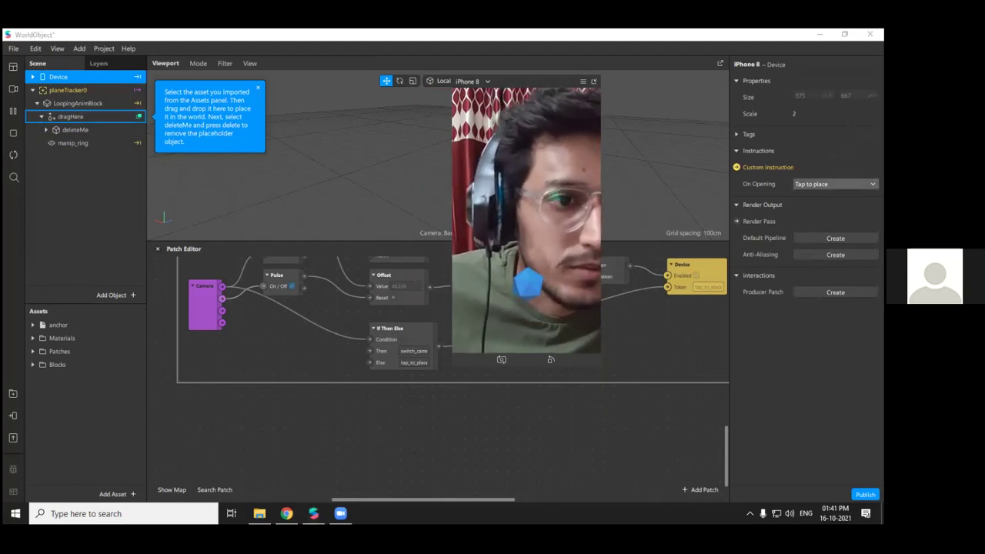
click(835, 184)
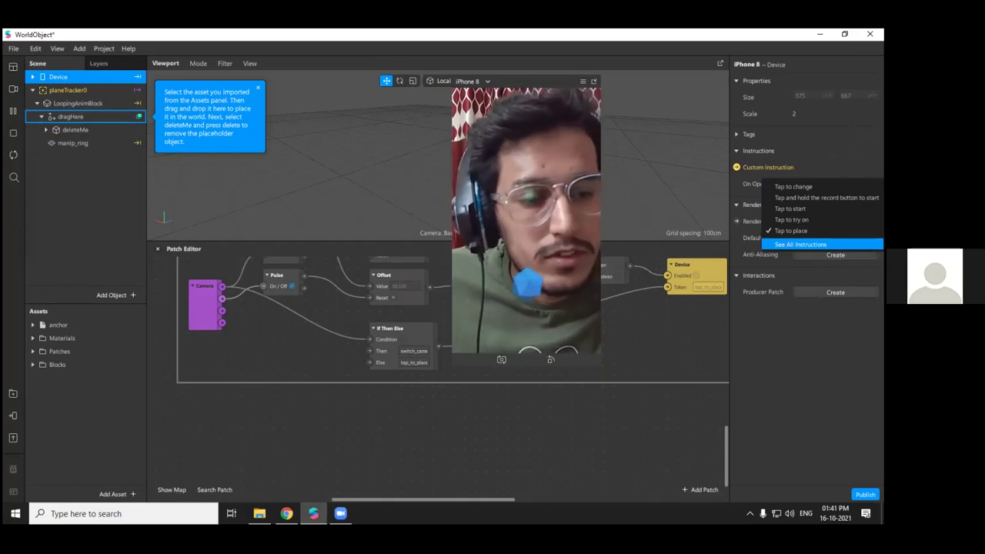
click(801, 244)
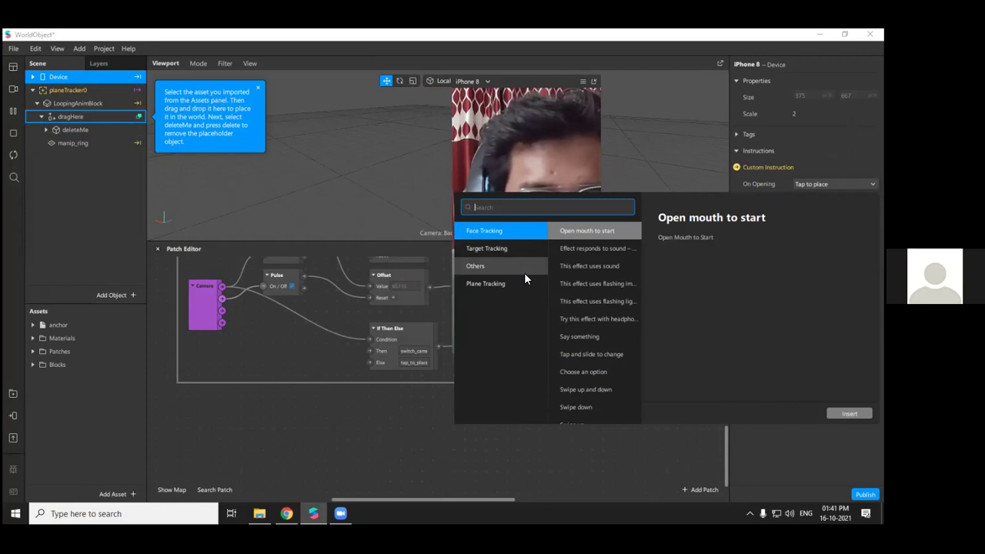
click(496, 283)
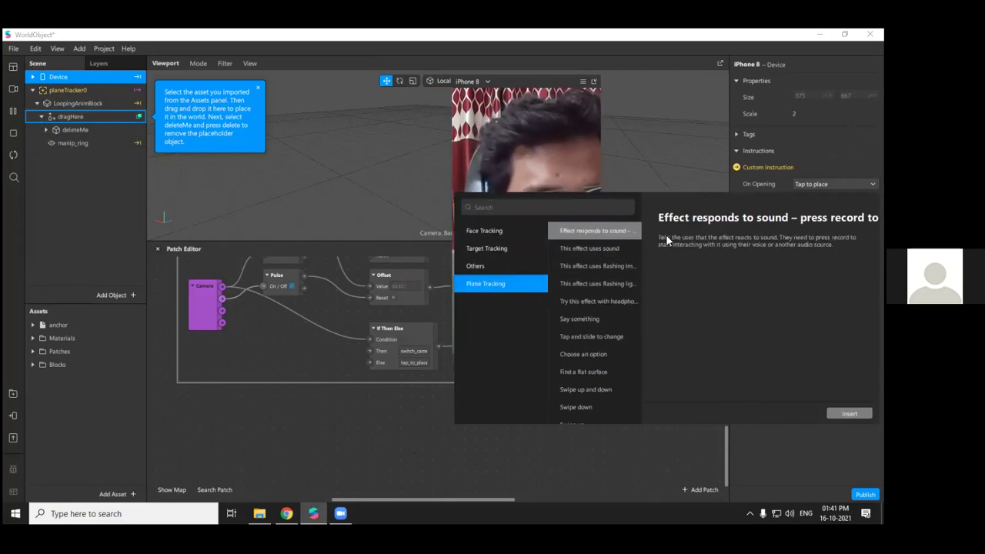
Browse the Plane Tracking instructions and insert Swipe up as the Device's On Opening instruction
click(592, 254)
click(598, 267)
click(592, 318)
scroll(592, 327, down, 2)
scroll(592, 329, down, 3)
scroll(581, 328, up, 3)
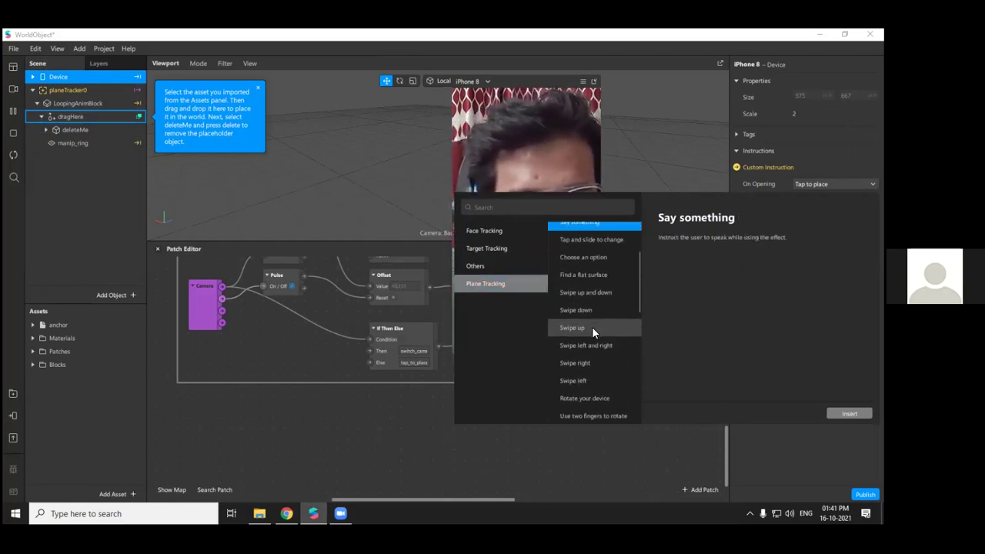
click(585, 328)
double_click(597, 329)
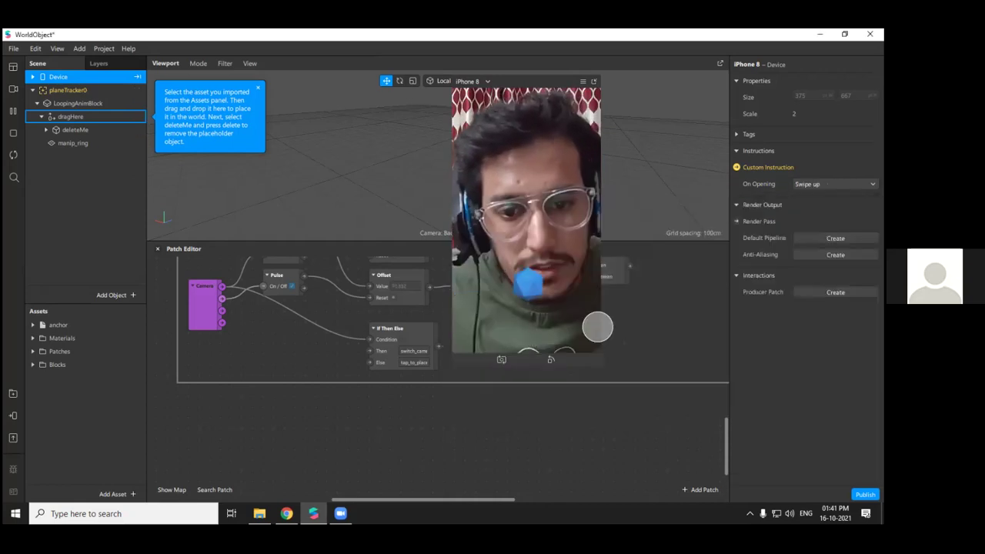
Examine the boxed instruction patch group and the gesture patches above it after the instruction change
scroll(517, 402, up, 3)
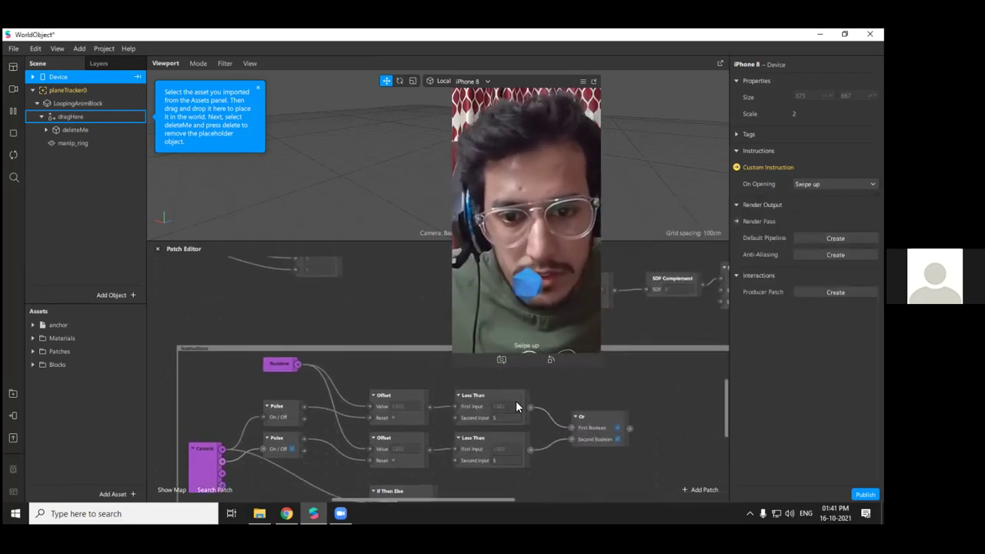
ctrl+scroll(531, 387, down, 3)
scroll(538, 382, down, 1)
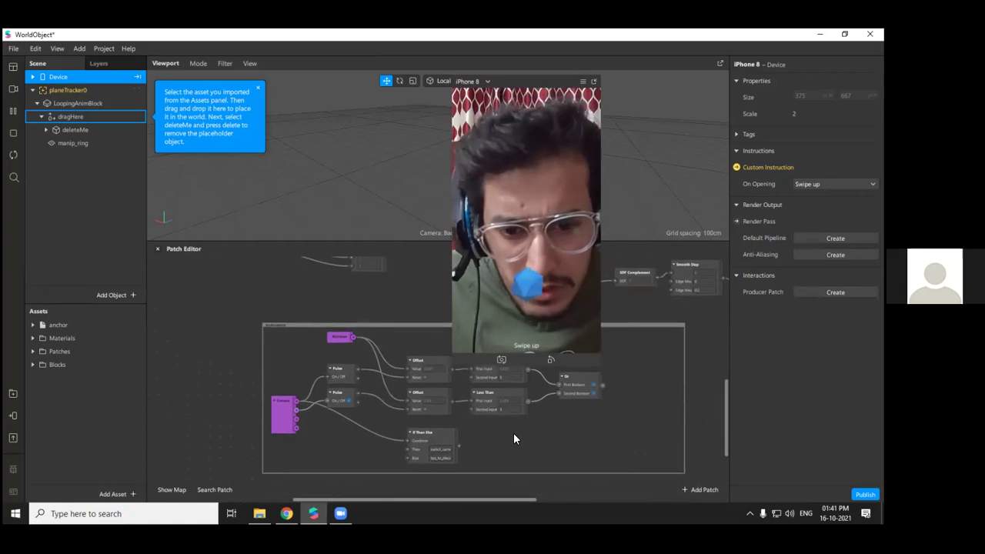
scroll(451, 424, up, 1)
scroll(451, 424, up, 4)
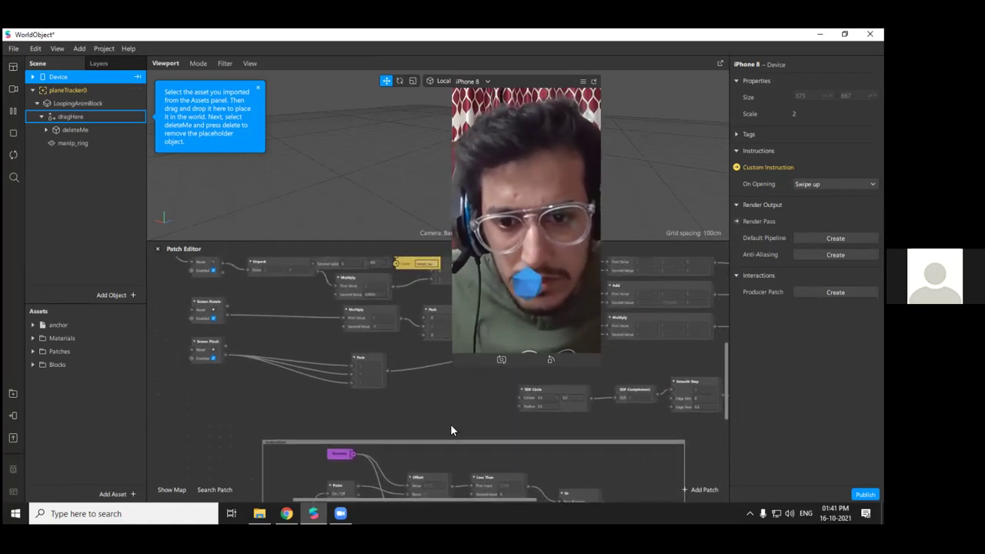
Move the Runtime, Less Than and Device patches into the empty space above the plane tracking patches, and shrink the preview to uncover them
ctrl+scroll(451, 424, down, 3)
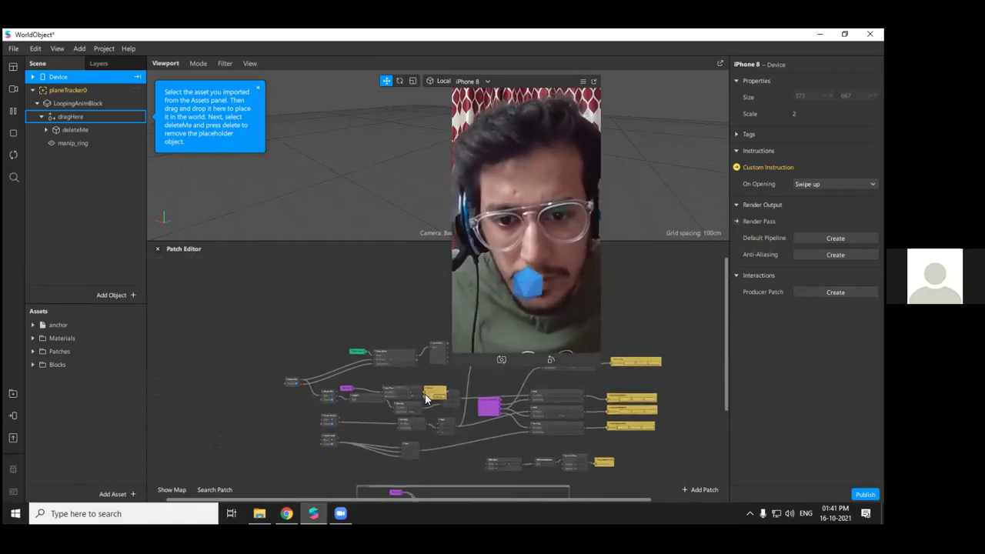
drag(401, 393, 392, 285)
drag(344, 395, 329, 293)
drag(444, 391, 423, 286)
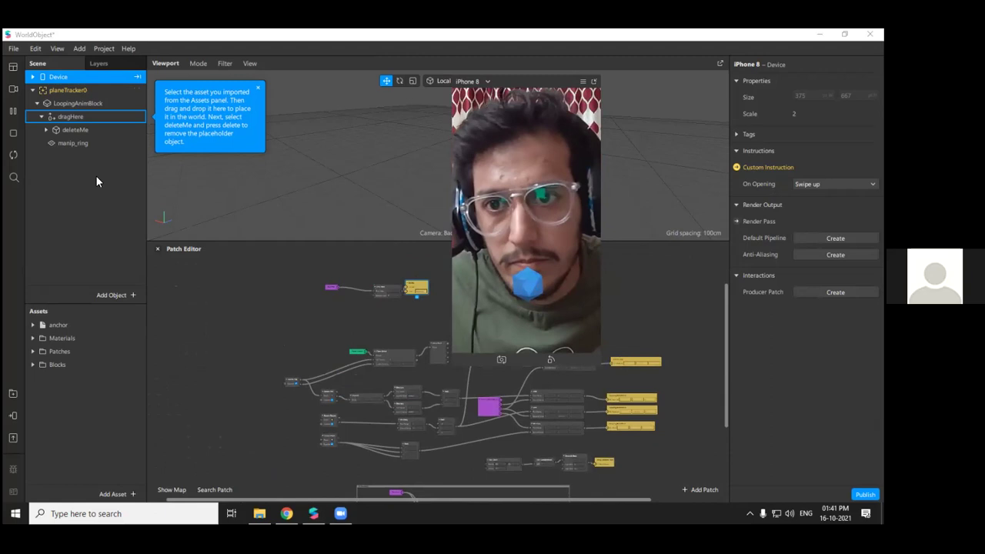
scroll(377, 285, up, 4)
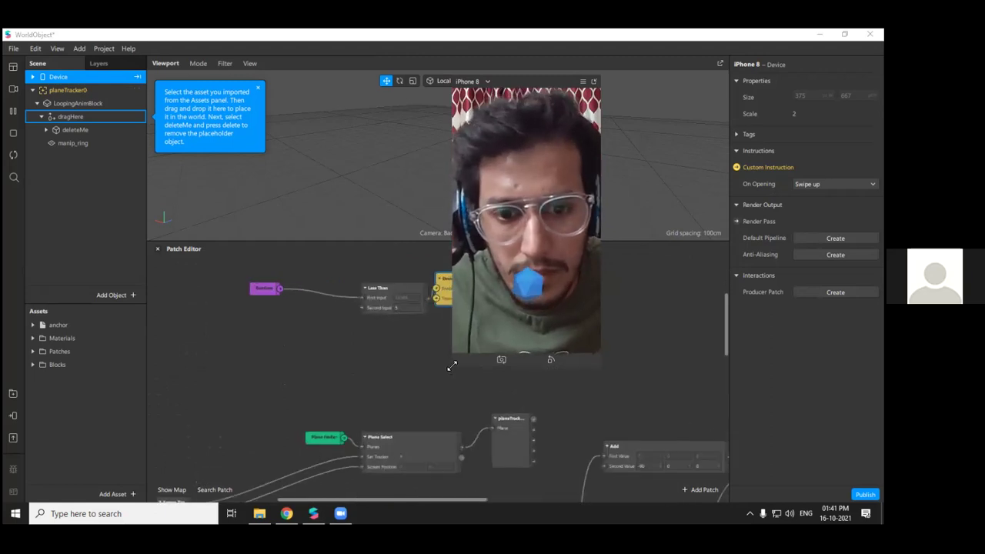
drag(495, 288, 510, 306)
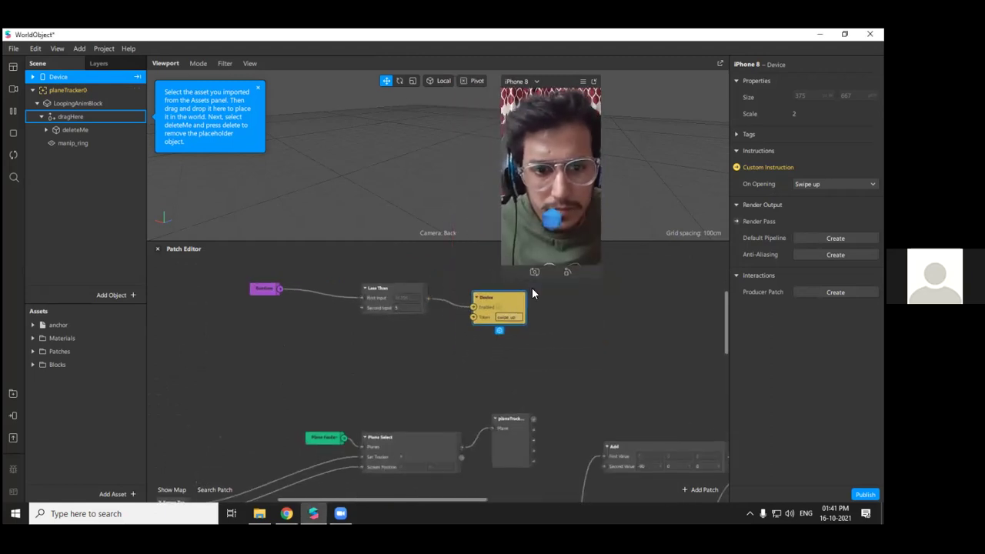
scroll(462, 304, down, 1)
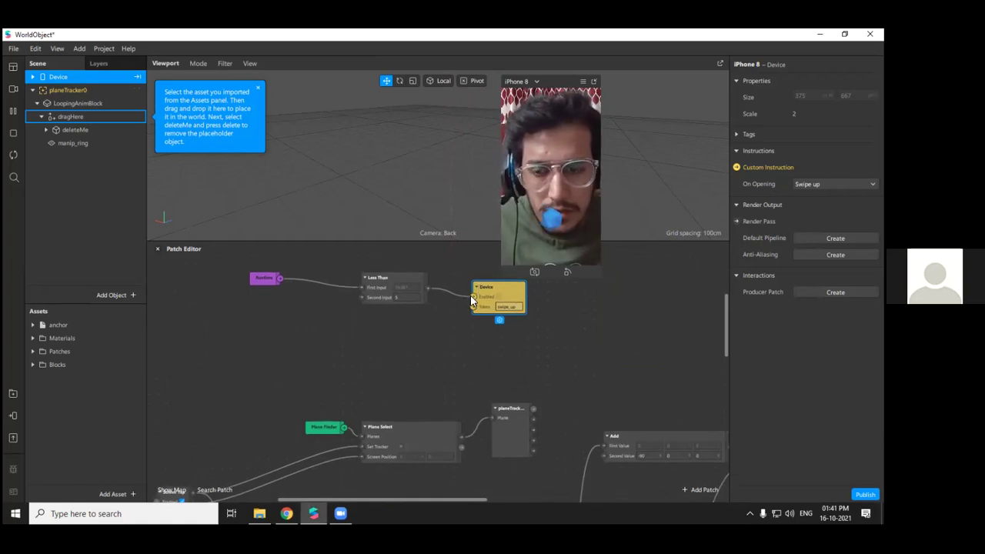
Delete all the patches inside the boxed instruction group below the gesture patches
scroll(390, 326, down, 6)
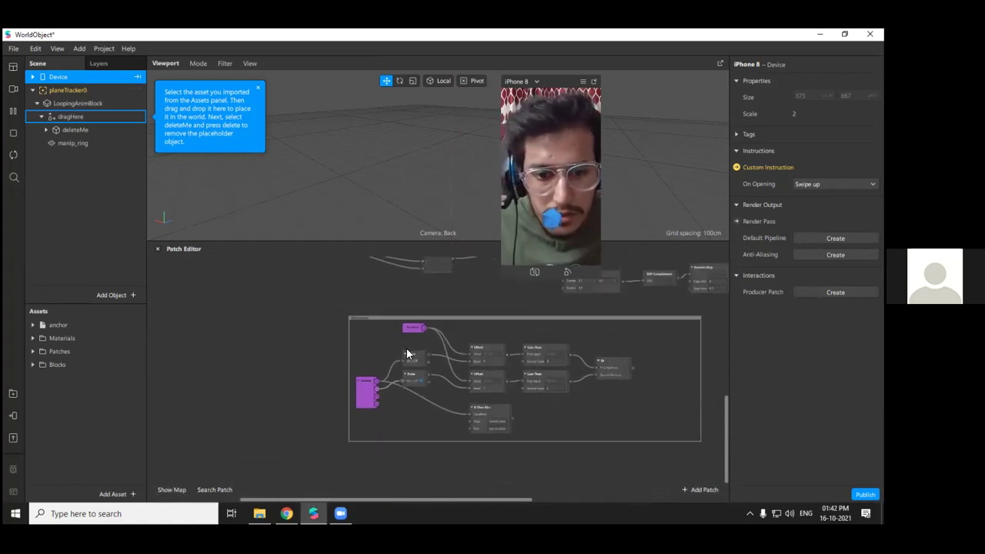
drag(618, 425, 372, 339)
key(Delete)
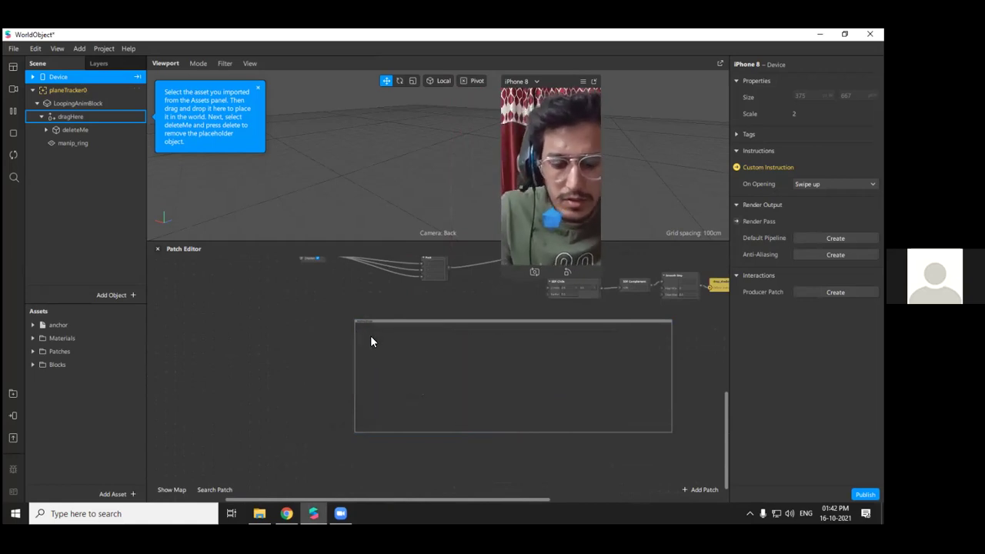
Check the Swipe up instruction in an enlarged preview and the Device patch's token, and move the Runtime patch closer to Less Than
scroll(403, 337, up, 5)
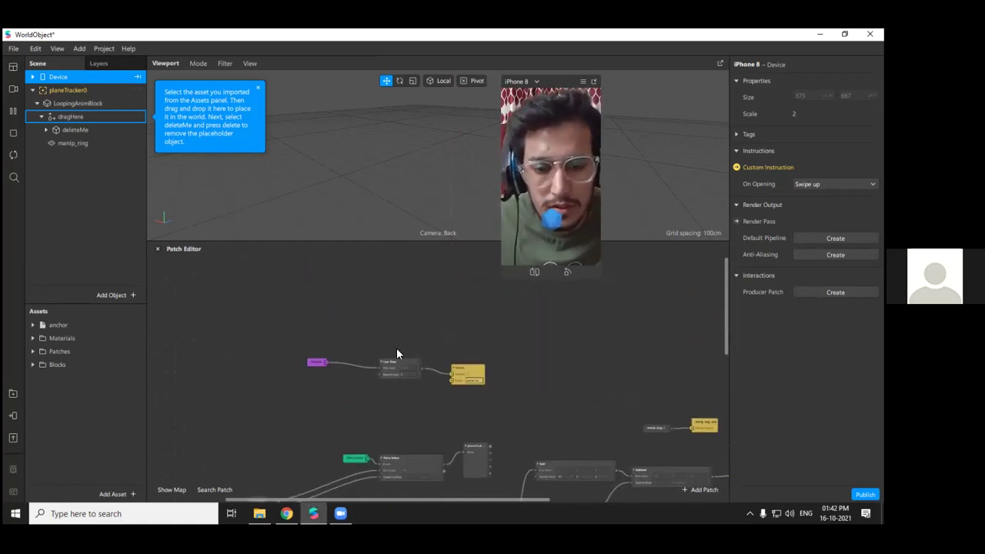
ctrl+scroll(396, 348, up, 4)
ctrl+scroll(454, 373, up, 1)
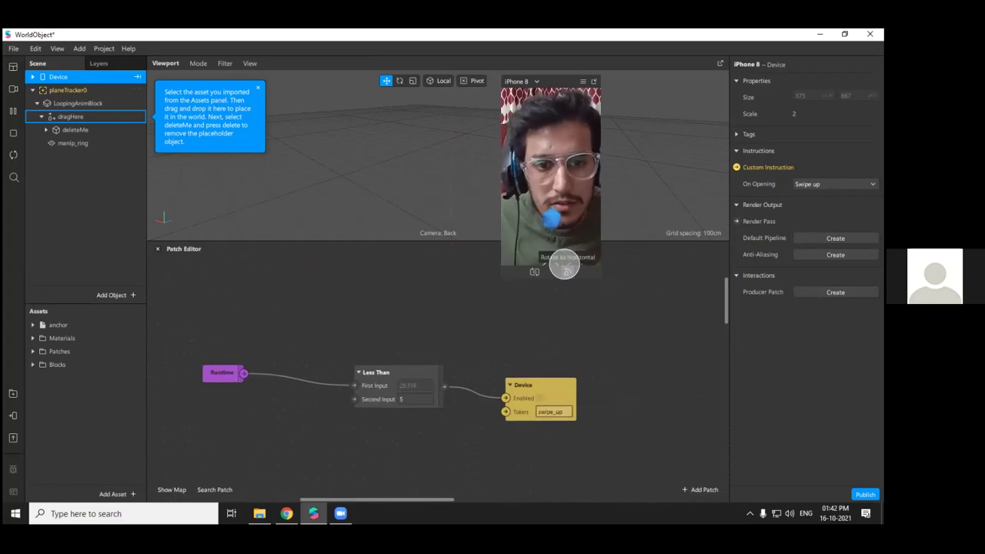
drag(502, 279, 404, 449)
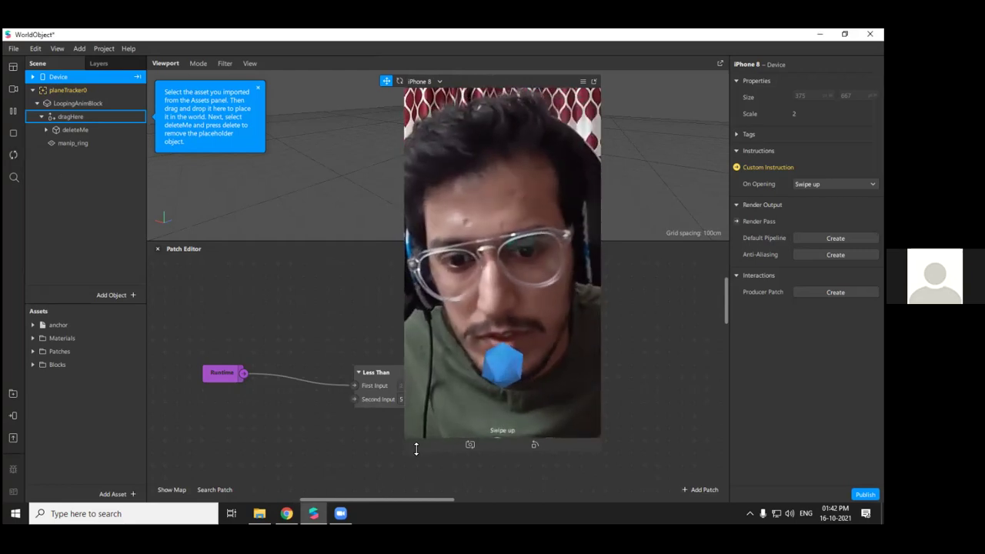
drag(415, 449, 458, 373)
click(564, 414)
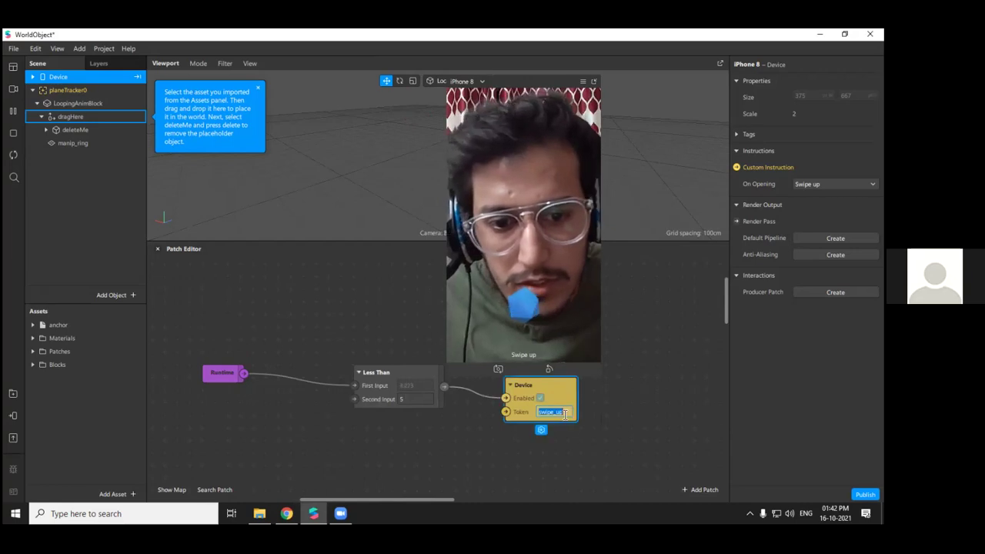
click(630, 416)
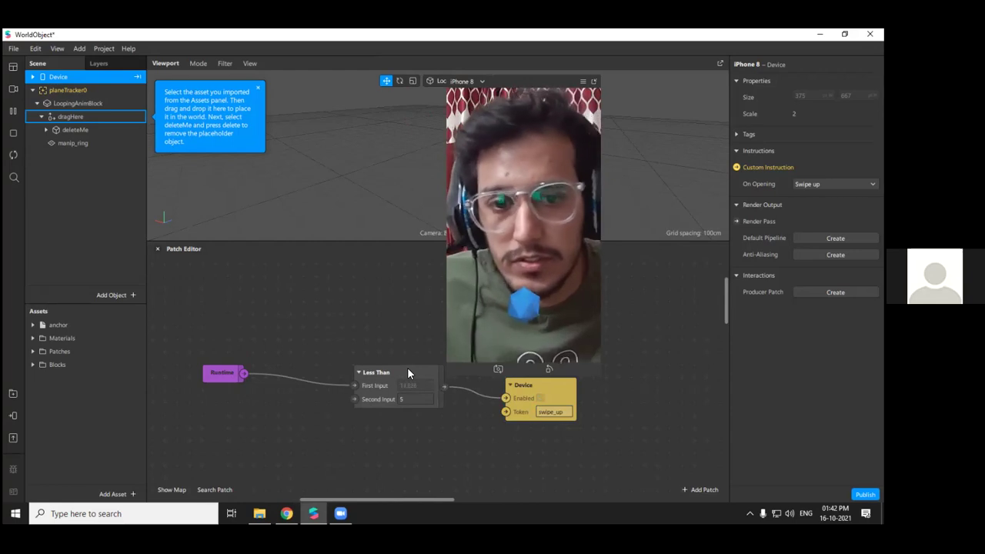
drag(225, 379, 301, 379)
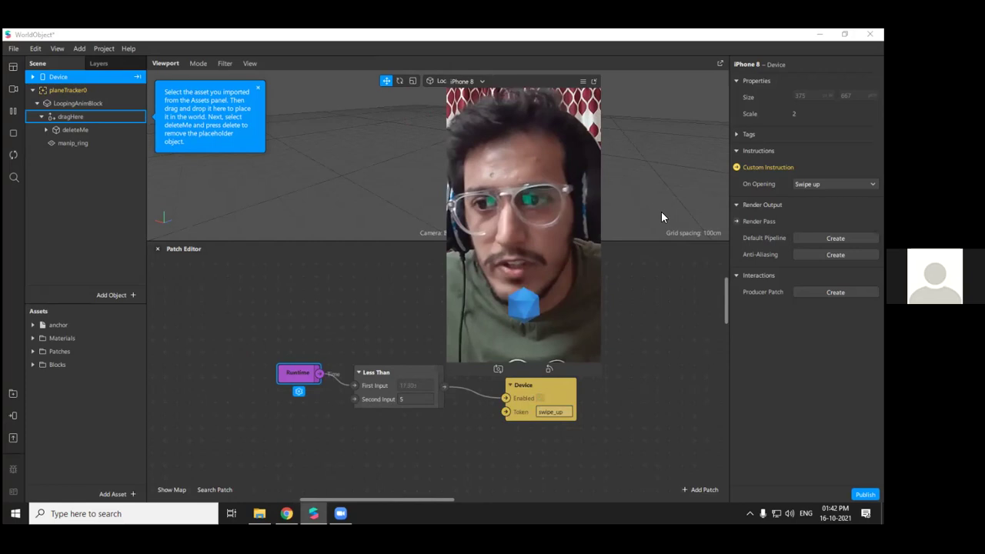
click(13, 91)
click(259, 320)
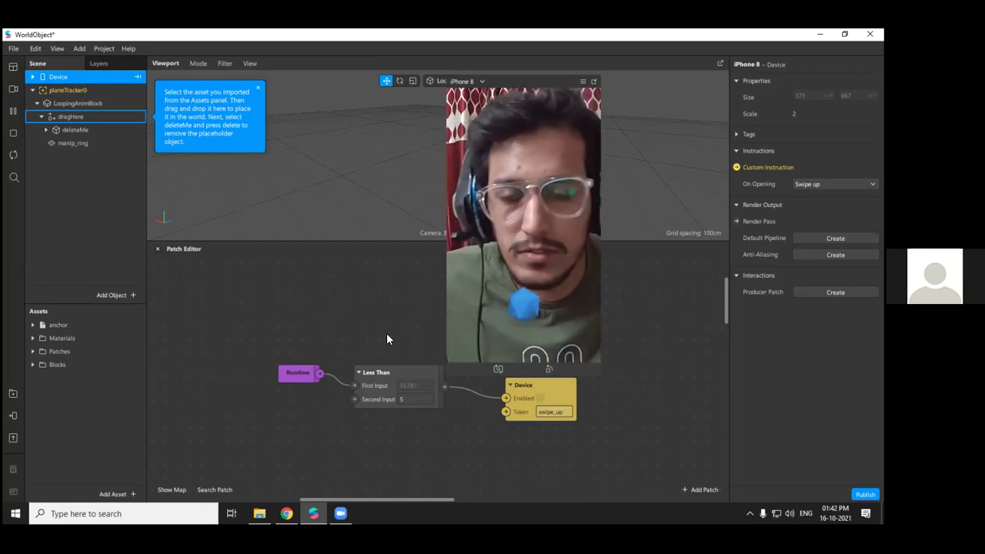
click(574, 260)
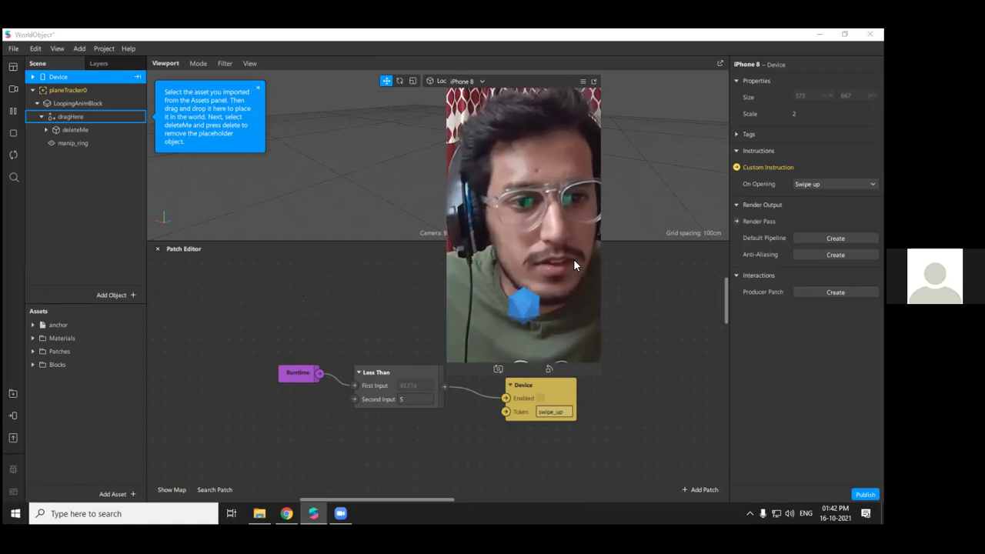
click(81, 49)
mouse_move(95, 51)
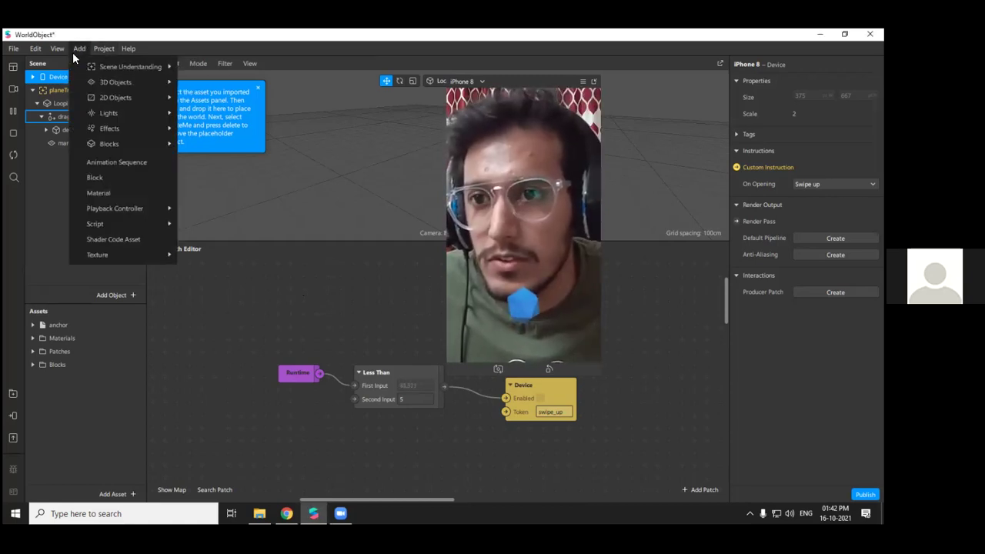
Close the World Object project, browse the templates, and create a project from the 3D Animated Poster template
mouse_move(14, 54)
mouse_move(83, 83)
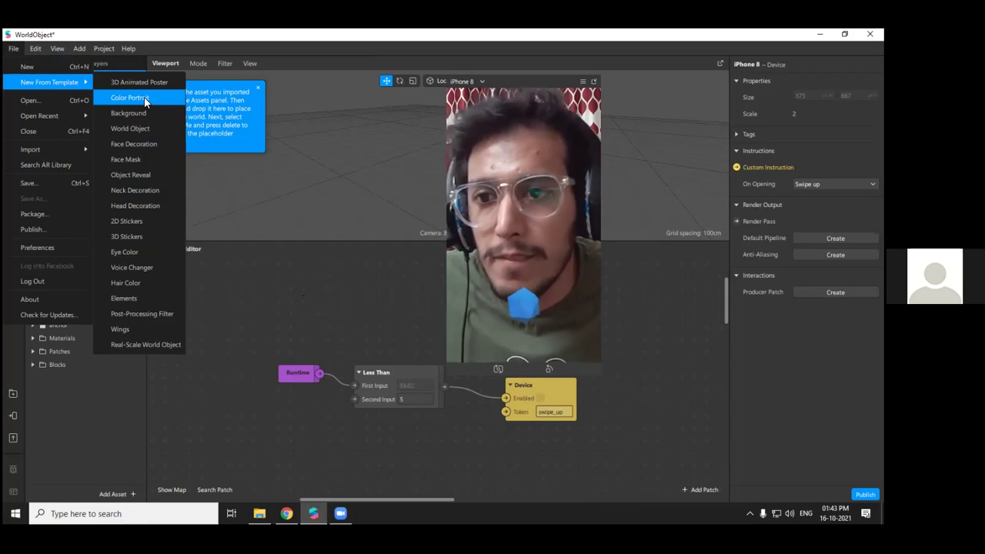
click(45, 133)
click(472, 302)
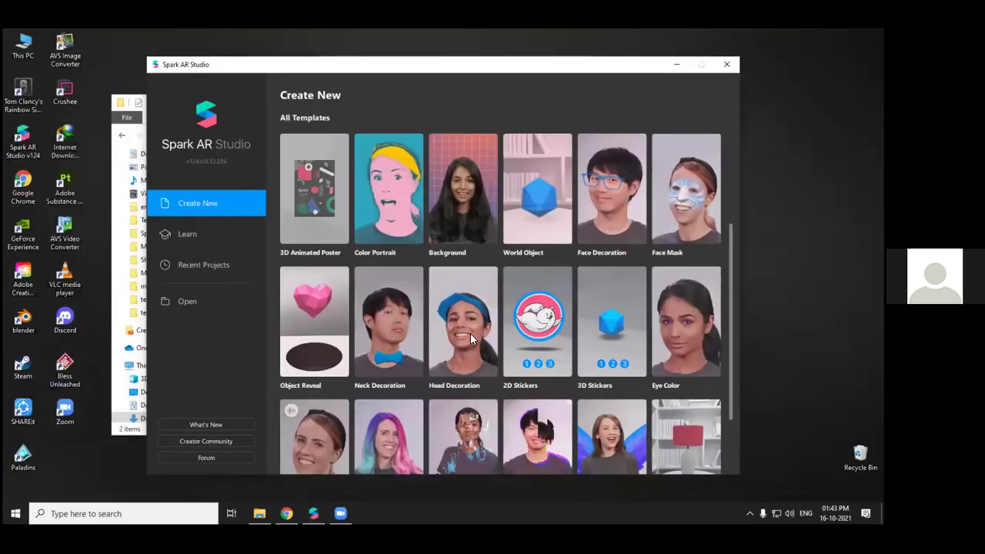
scroll(611, 339, down, 2)
scroll(600, 350, up, 2)
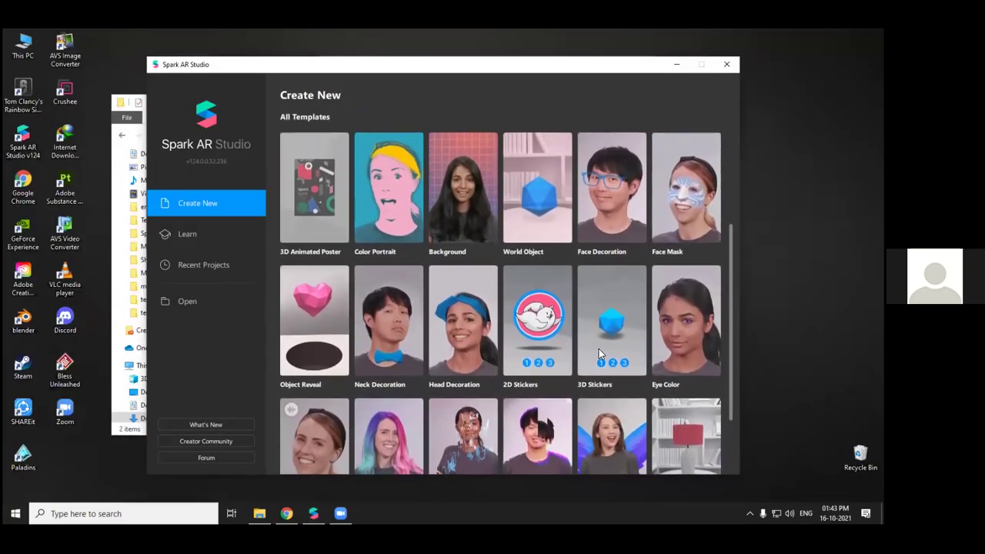
scroll(599, 349, up, 1)
scroll(485, 308, down, 1)
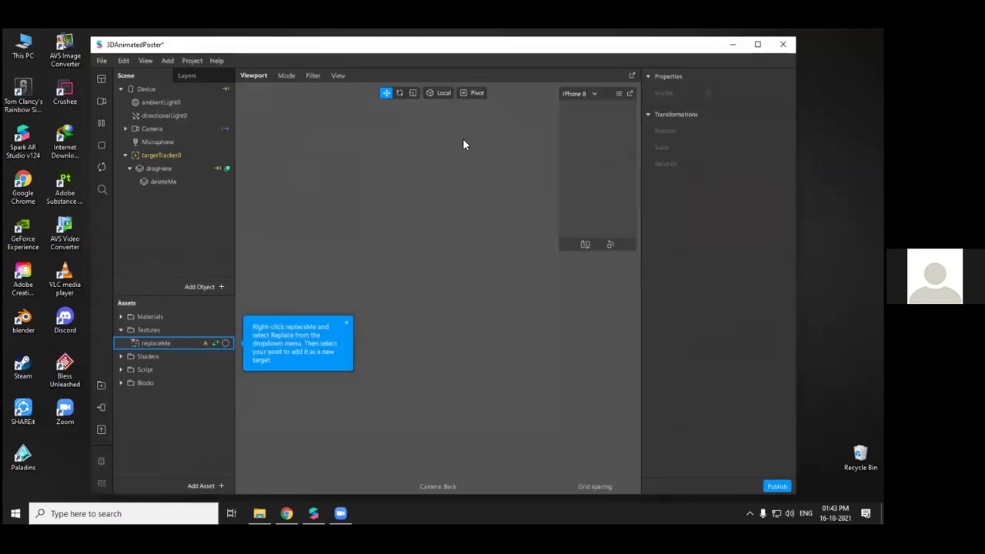
Maximize the 3D Animated Poster project window and enlarge its iPhone 8 preview
double_click(542, 46)
drag(649, 235, 602, 319)
drag(570, 366, 568, 377)
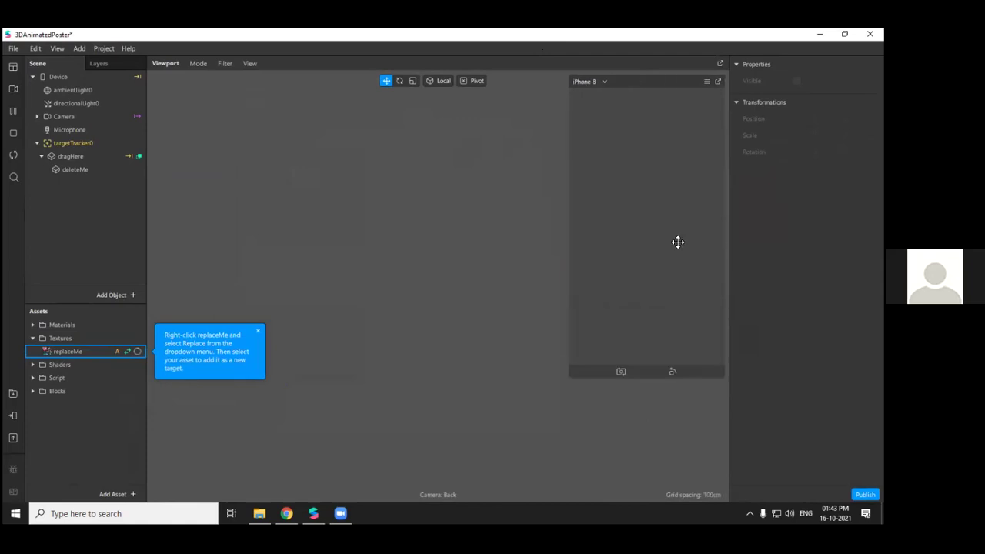
Create a new blank project and maximize its window
click(13, 49)
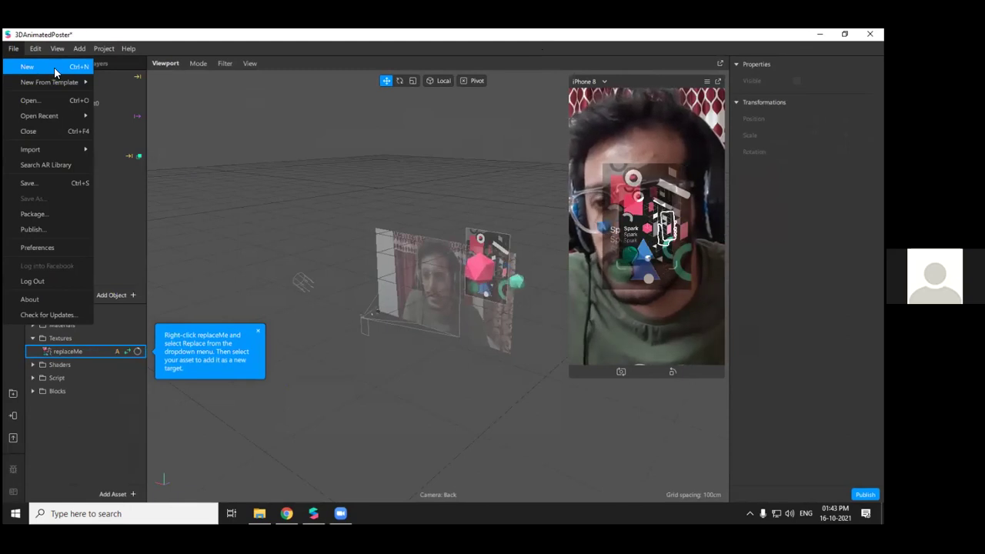
click(83, 71)
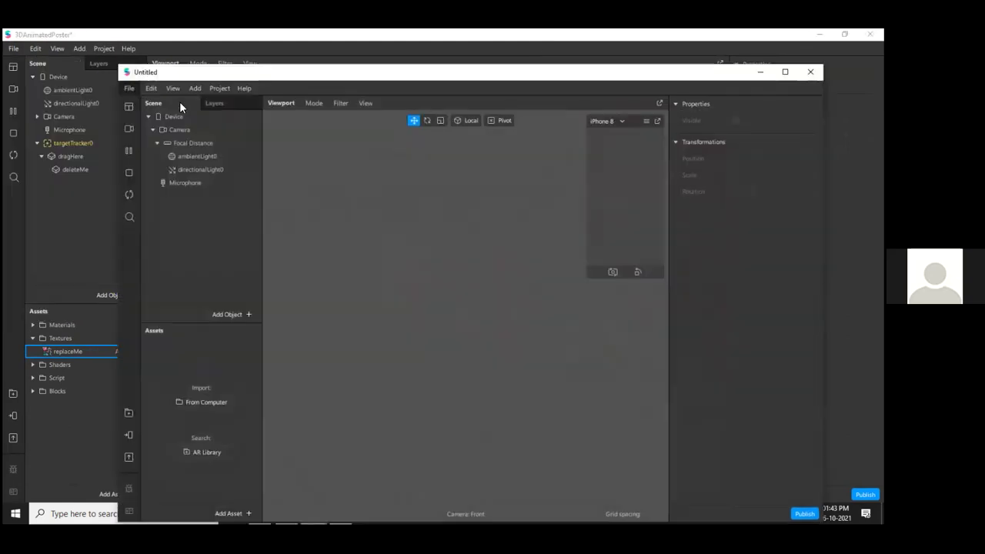
double_click(428, 74)
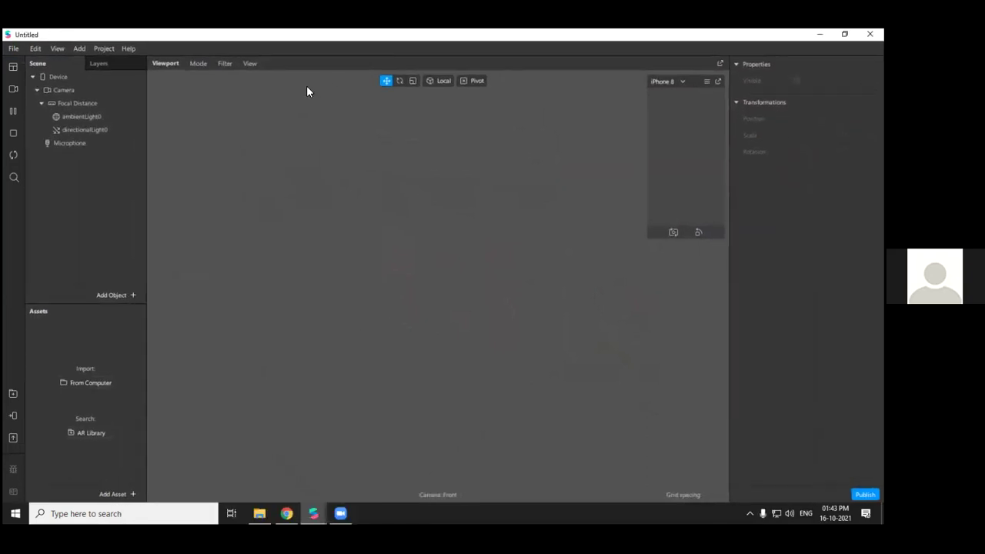
Add a Target Tracker to the Camera and enlarge the iPhone 8 preview
right_click(68, 88)
mouse_move(85, 101)
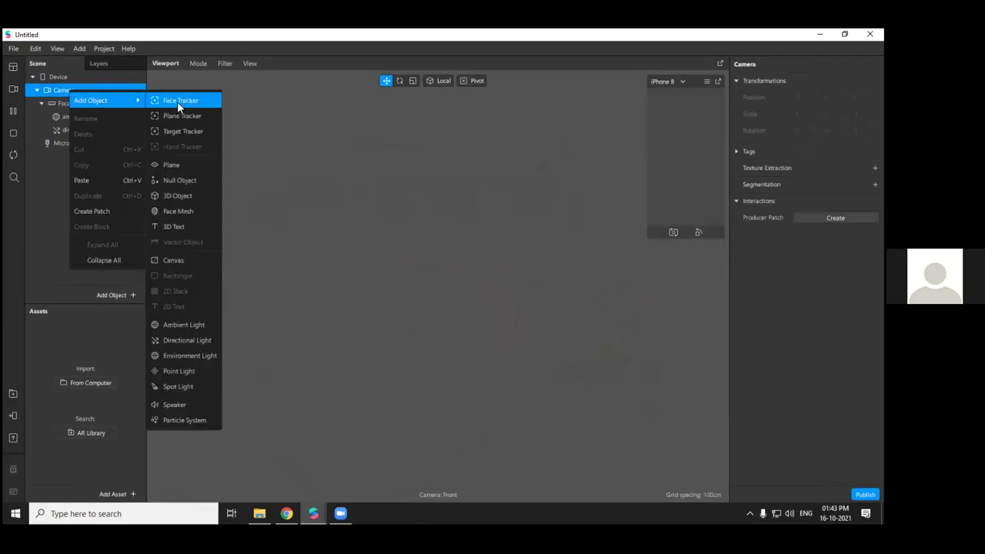
click(187, 130)
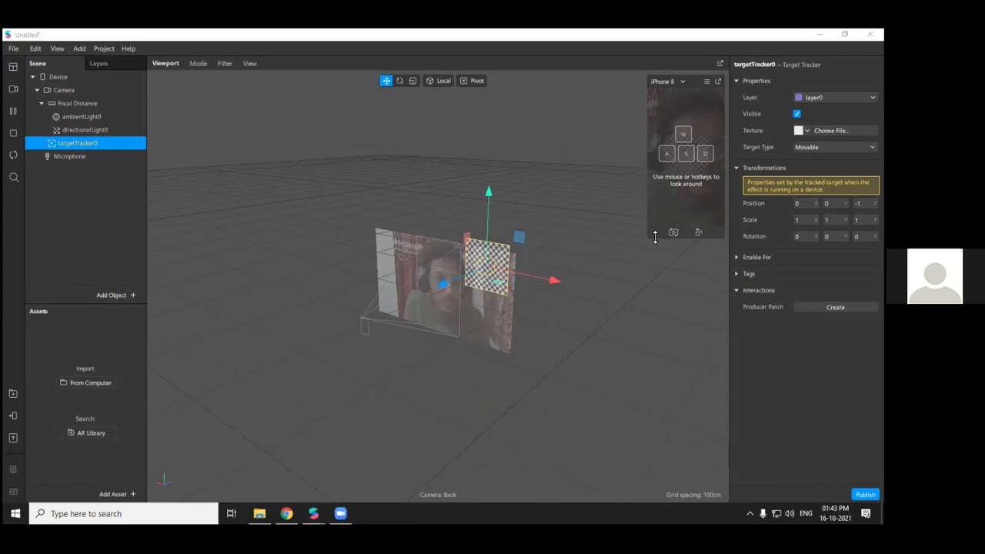
drag(649, 236, 532, 336)
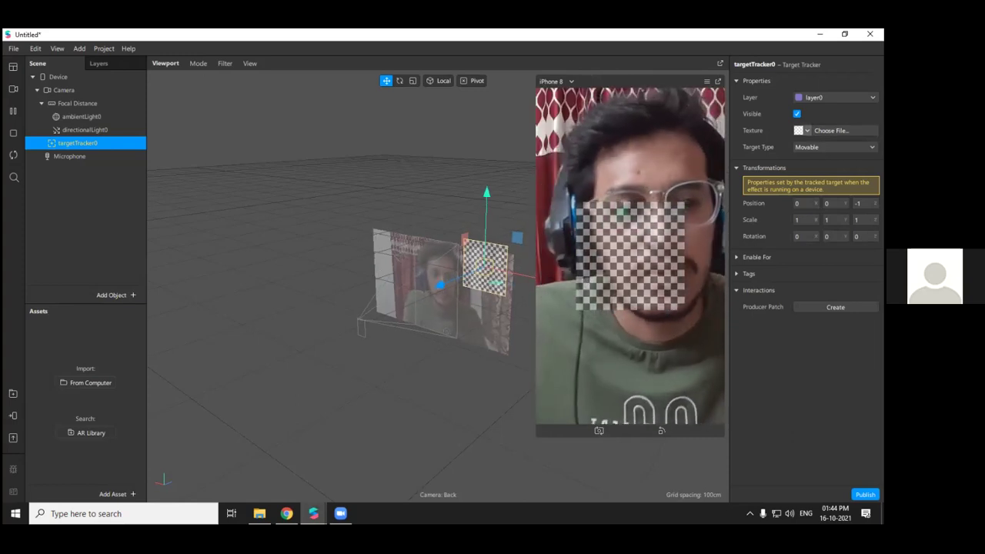
Check the target tracker's texture options, and switch to File Explorer to open the enviroment texture folder
click(835, 130)
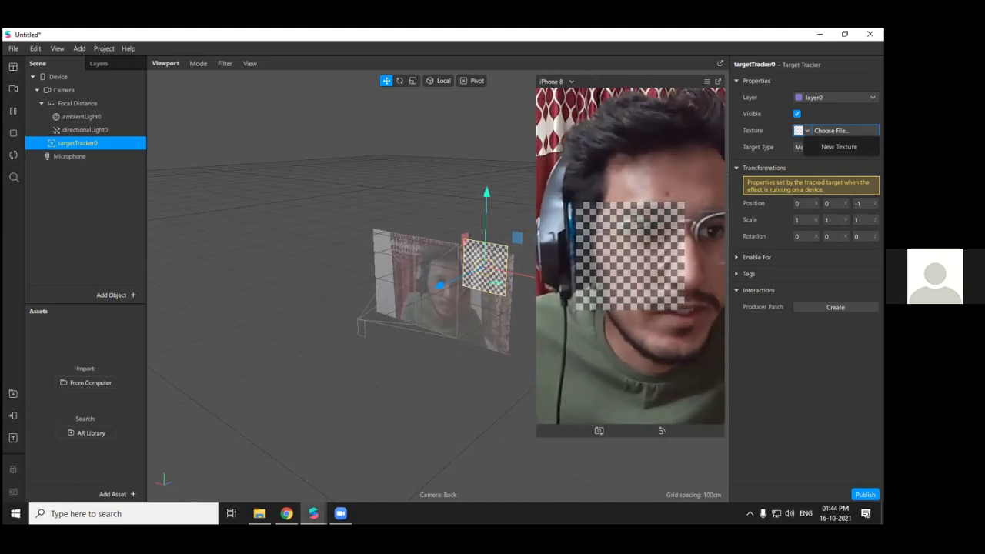
click(831, 130)
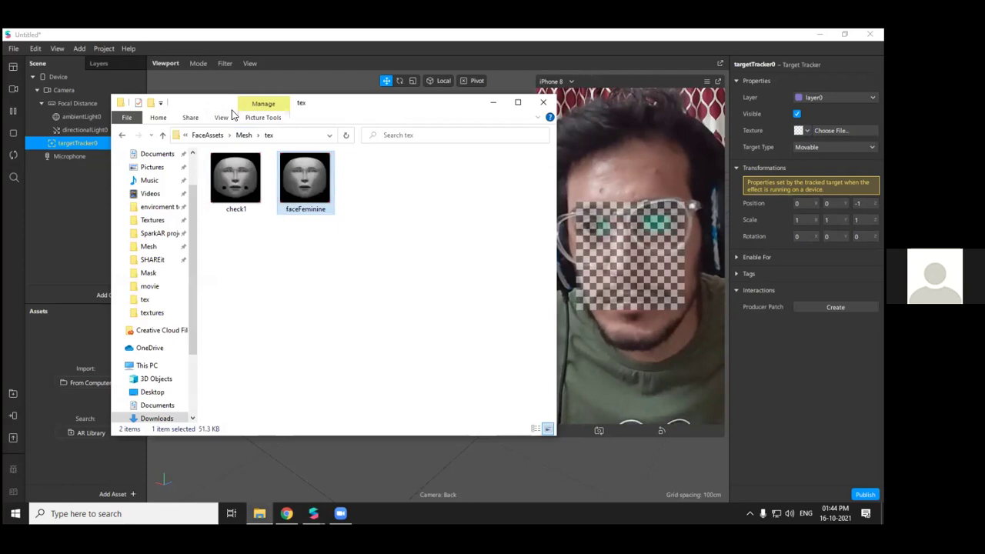
drag(232, 113, 561, 127)
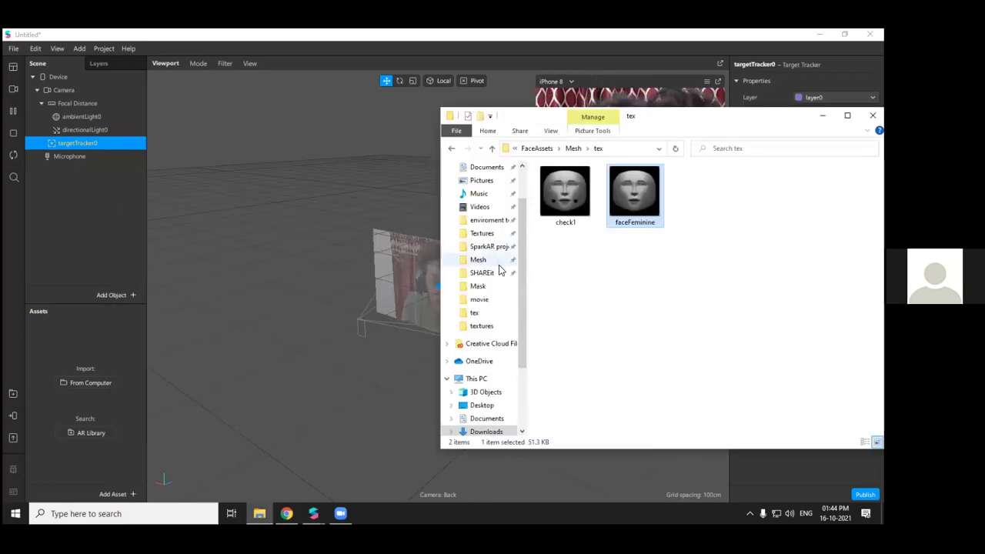
scroll(497, 277, up, 1)
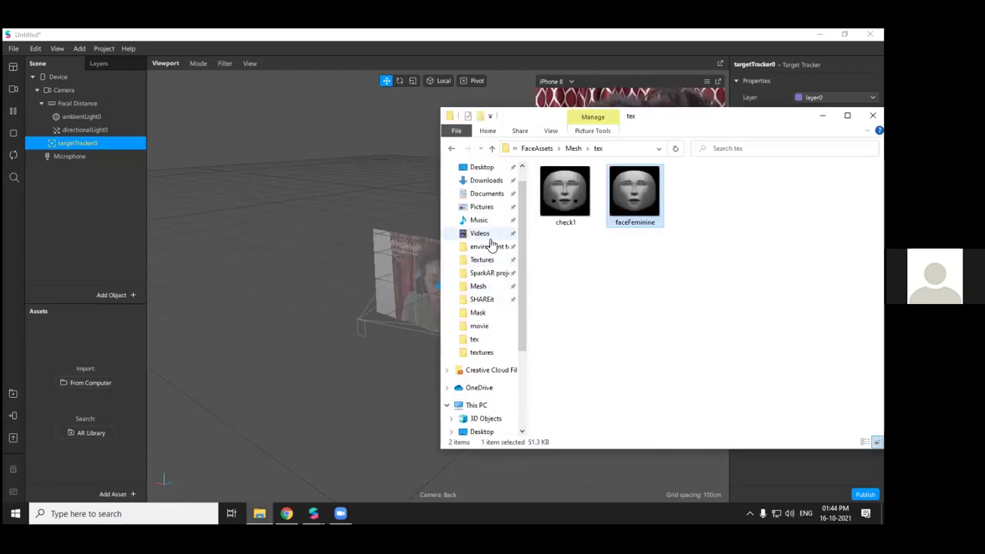
scroll(490, 245, up, 1)
scroll(490, 255, down, 1)
scroll(490, 255, up, 1)
click(488, 268)
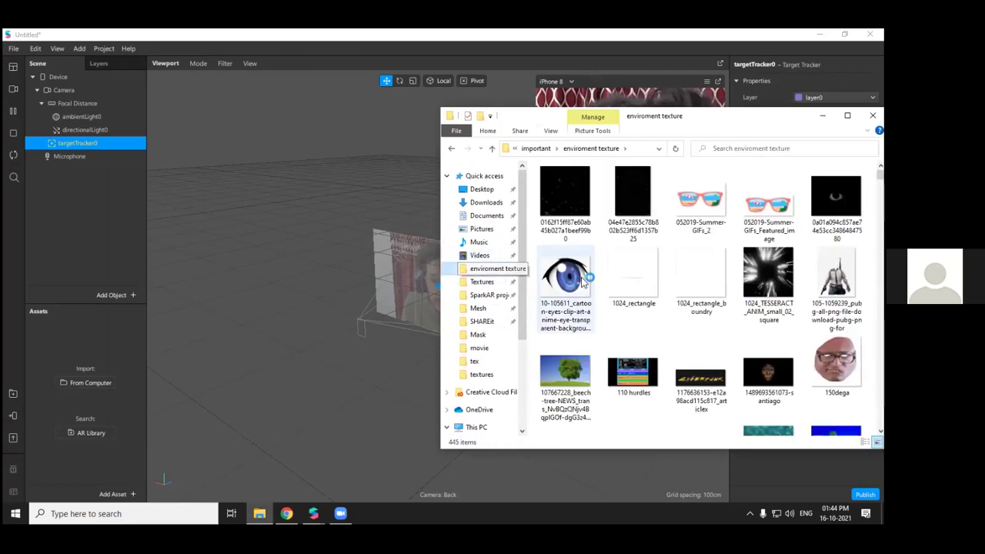
Look through the images in the enviroment texture folder for a picture suited to the target tracker
scroll(736, 278, down, 2)
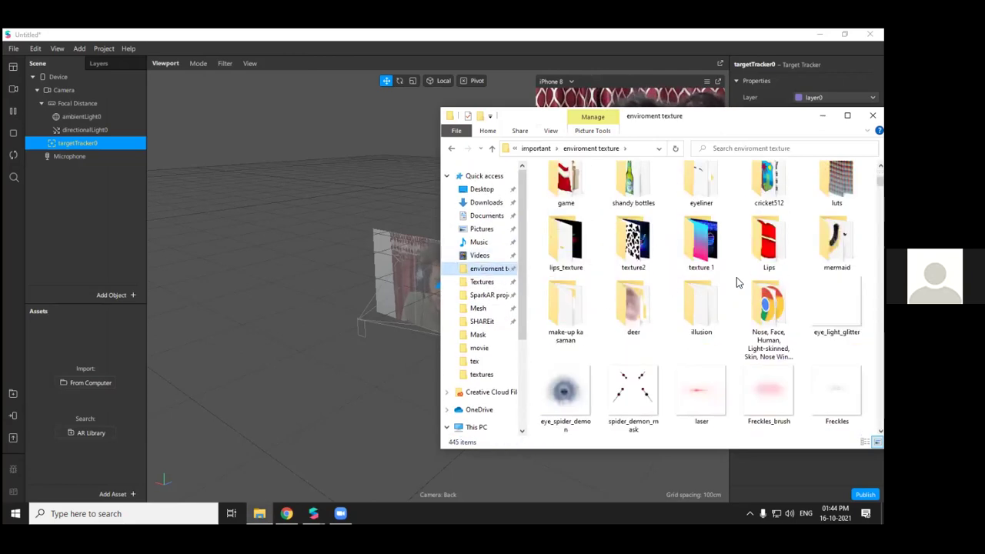
scroll(701, 304, down, 3)
scroll(700, 304, down, 5)
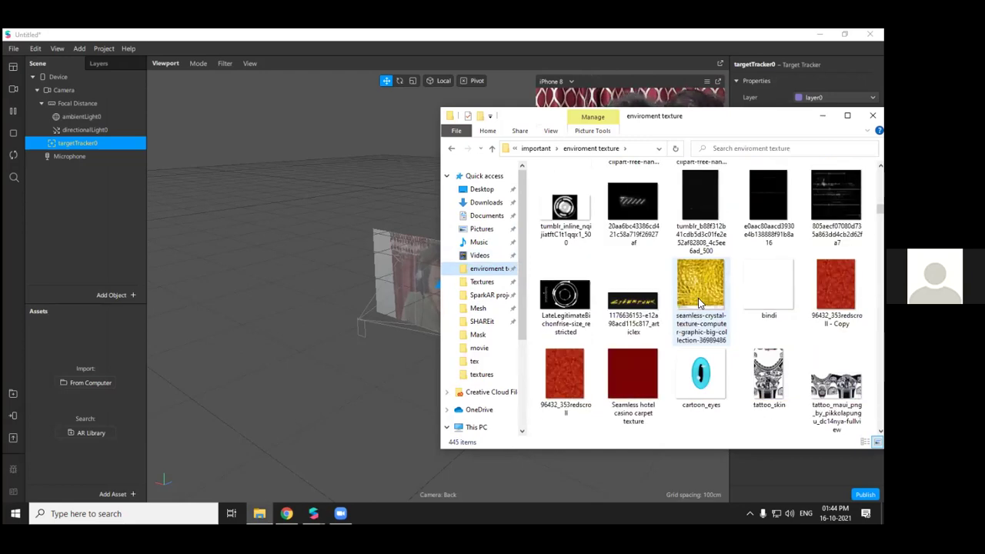
scroll(698, 300, down, 8)
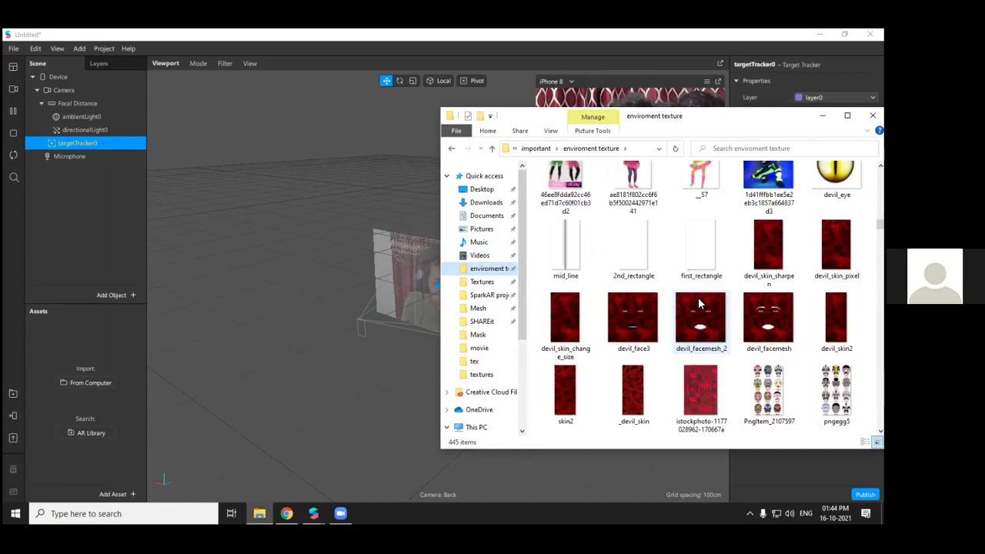
scroll(698, 304, down, 10)
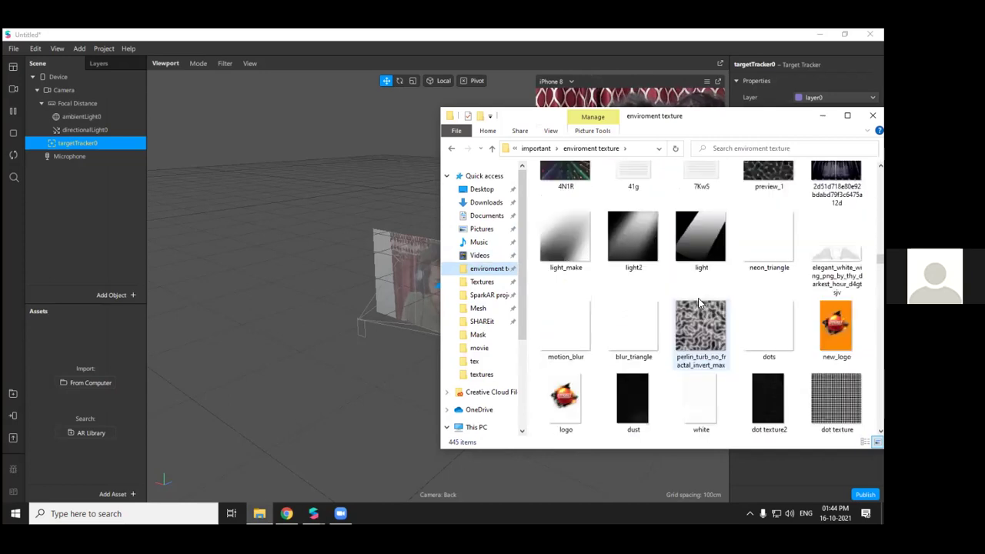
scroll(698, 304, down, 2)
scroll(699, 304, down, 8)
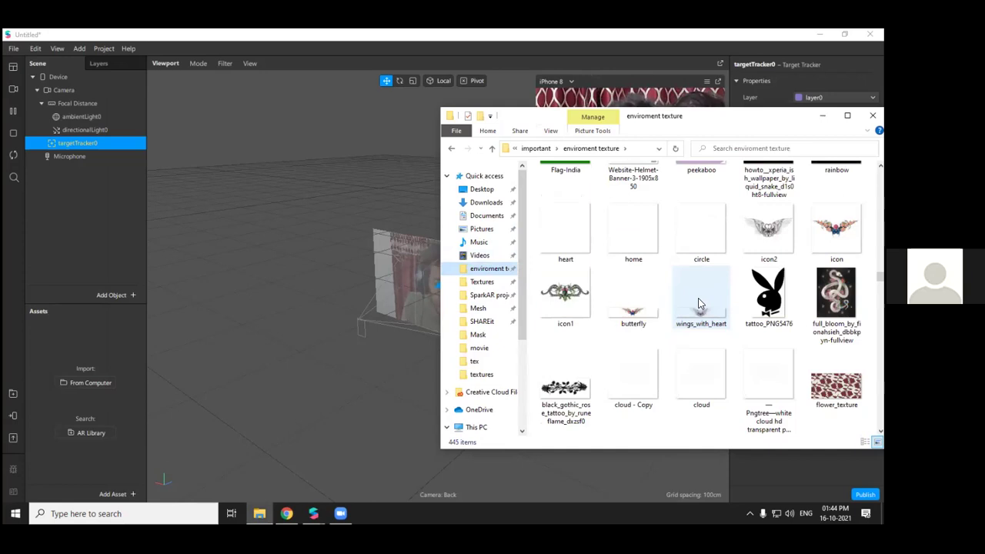
scroll(699, 303, down, 2)
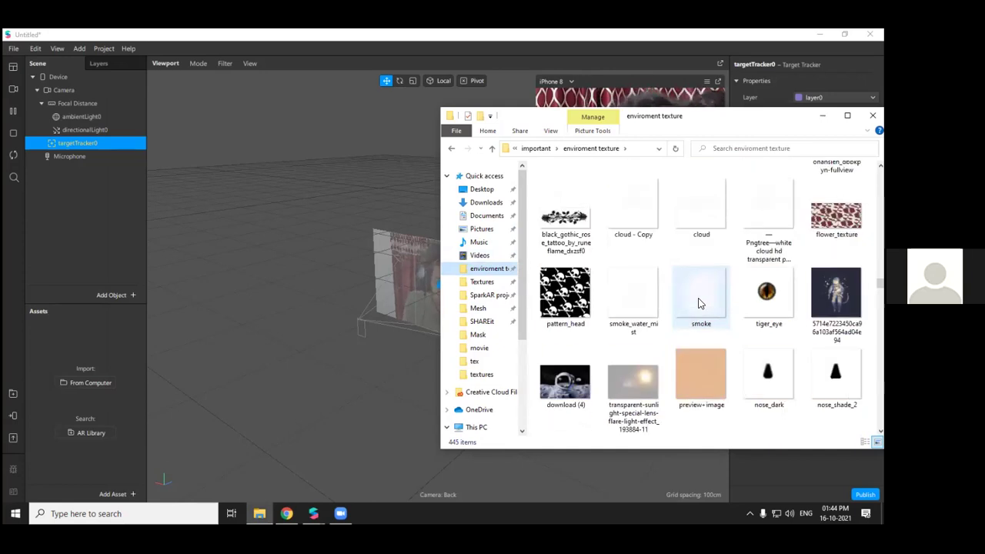
scroll(698, 300, down, 5)
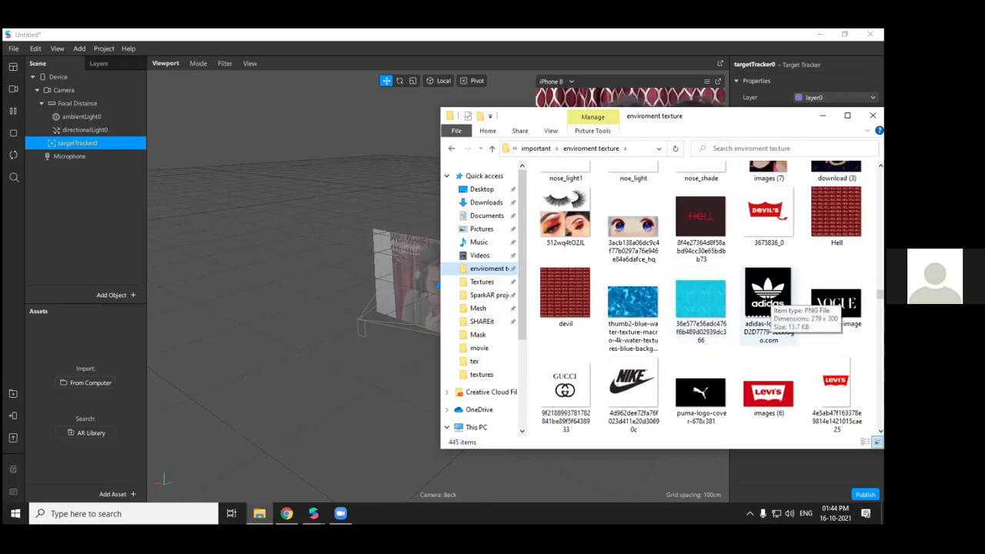
scroll(767, 295, down, 2)
scroll(766, 254, up, 2)
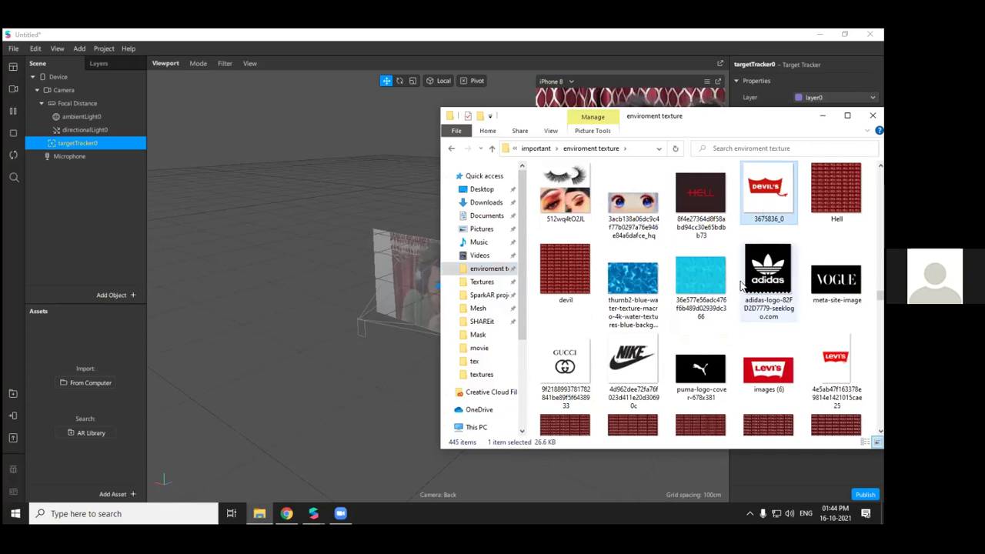
scroll(741, 286, down, 4)
scroll(741, 285, down, 2)
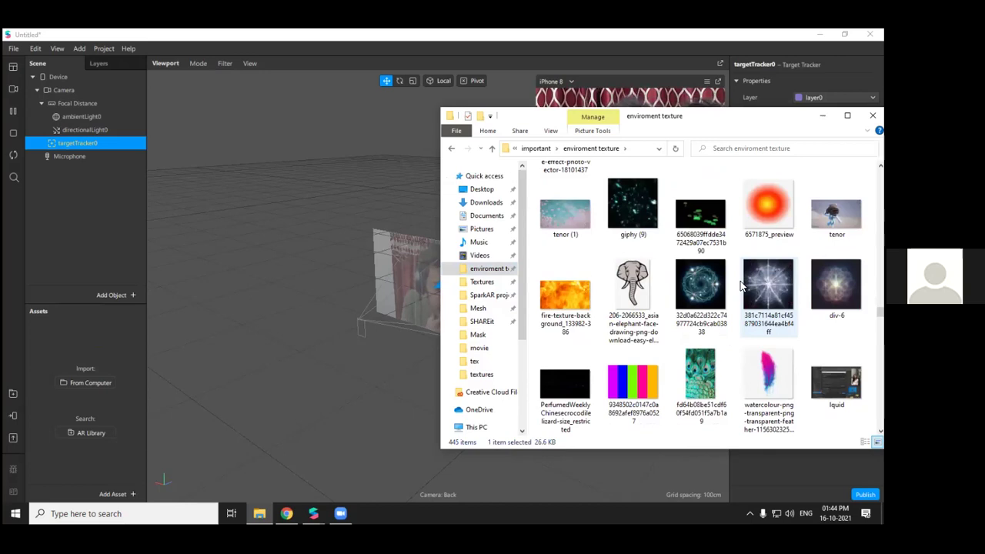
click(641, 294)
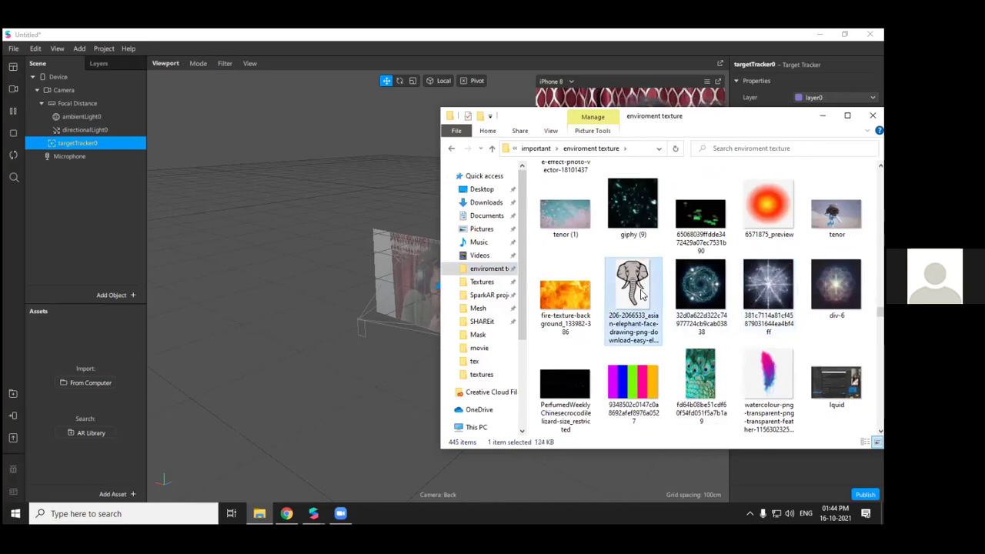
click(836, 213)
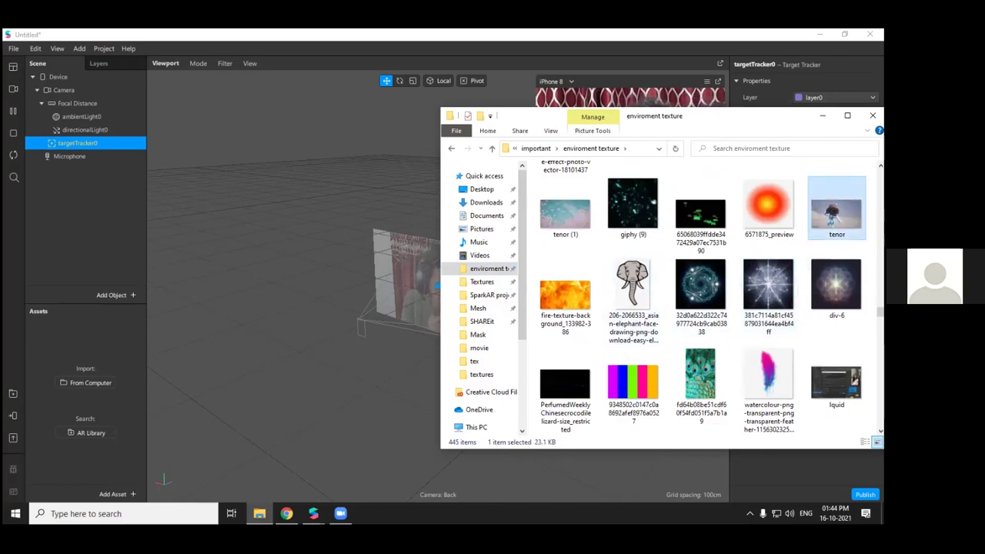
scroll(700, 300, down, 8)
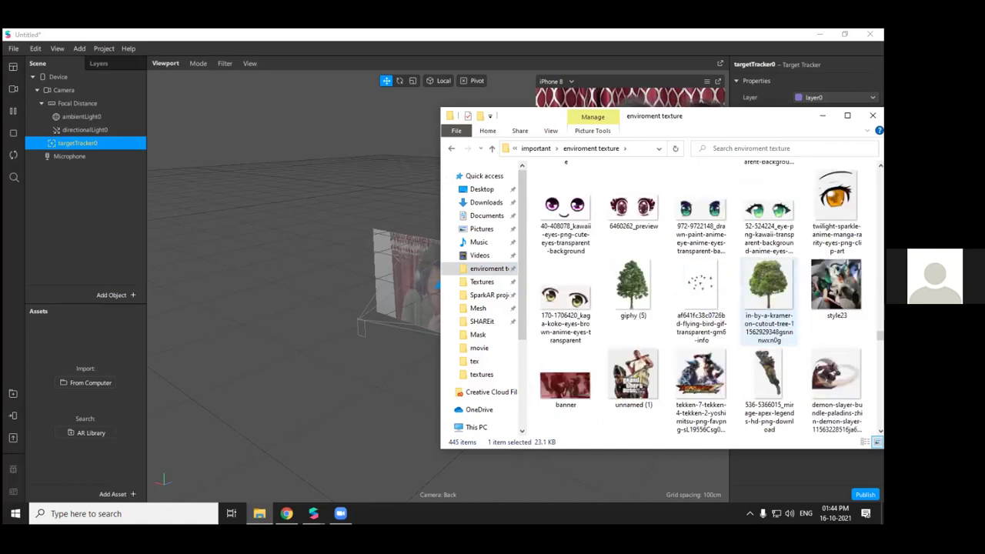
scroll(768, 304, down, 6)
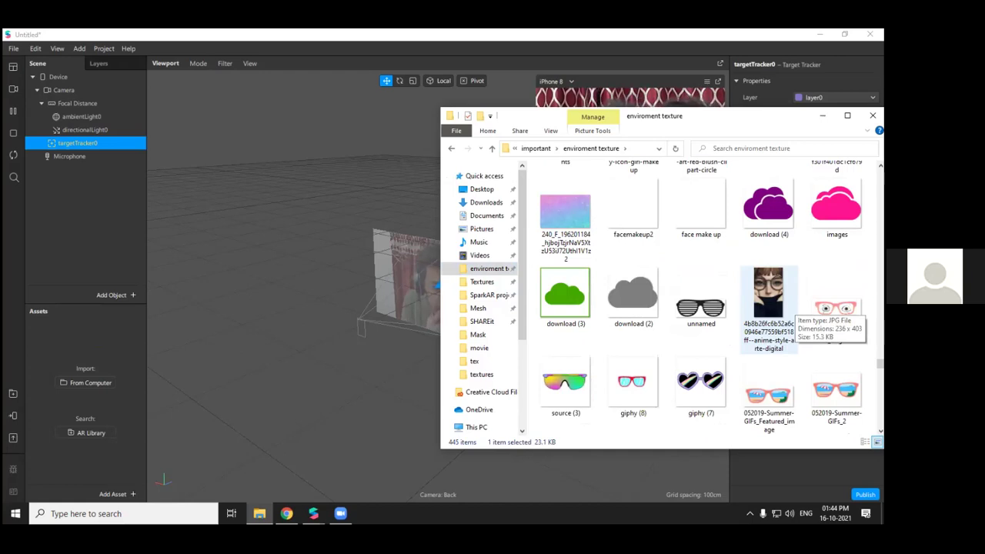
Import the anime-style-arte-digital JPG of the girl with round glasses into the Spark AR project's assets and select the texture
drag(789, 304, 32, 369)
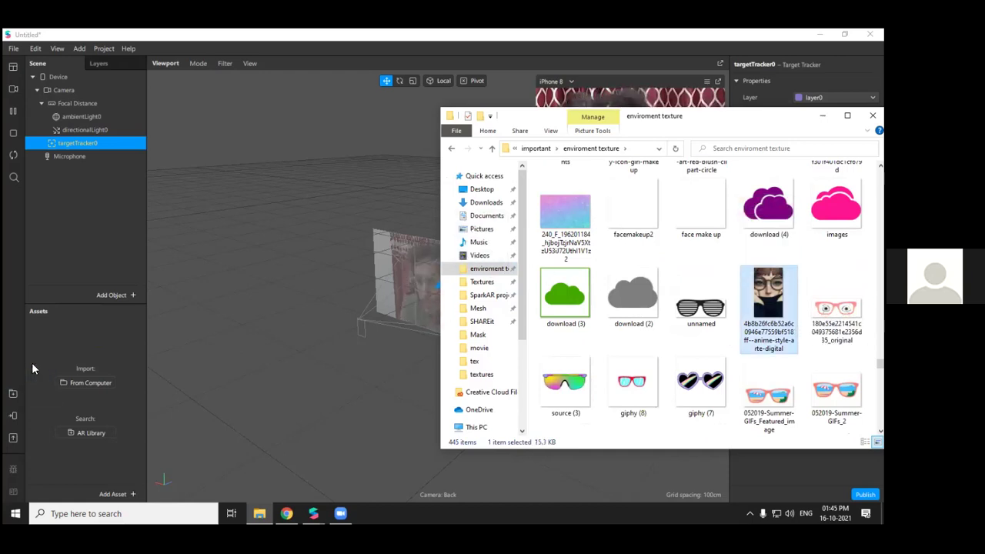
drag(760, 303, 94, 352)
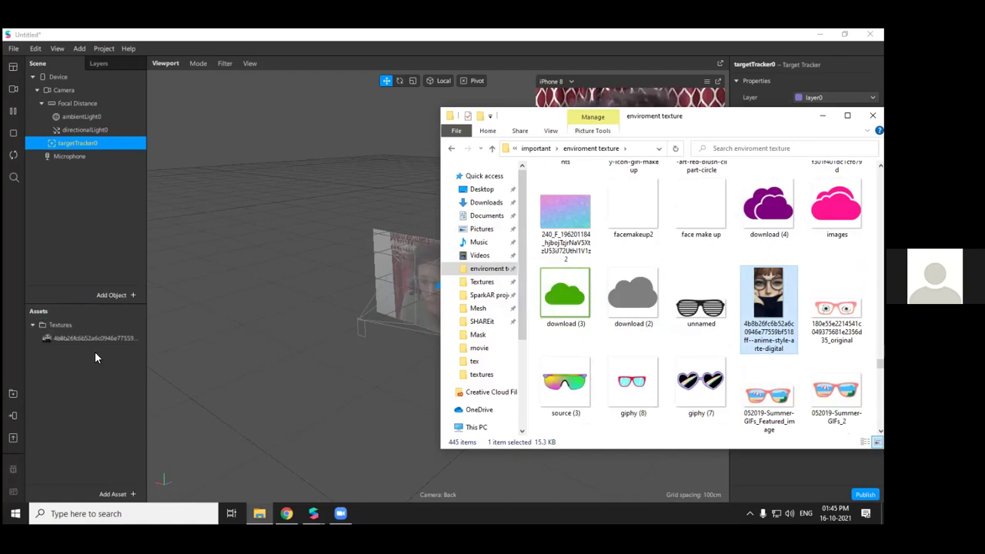
click(125, 378)
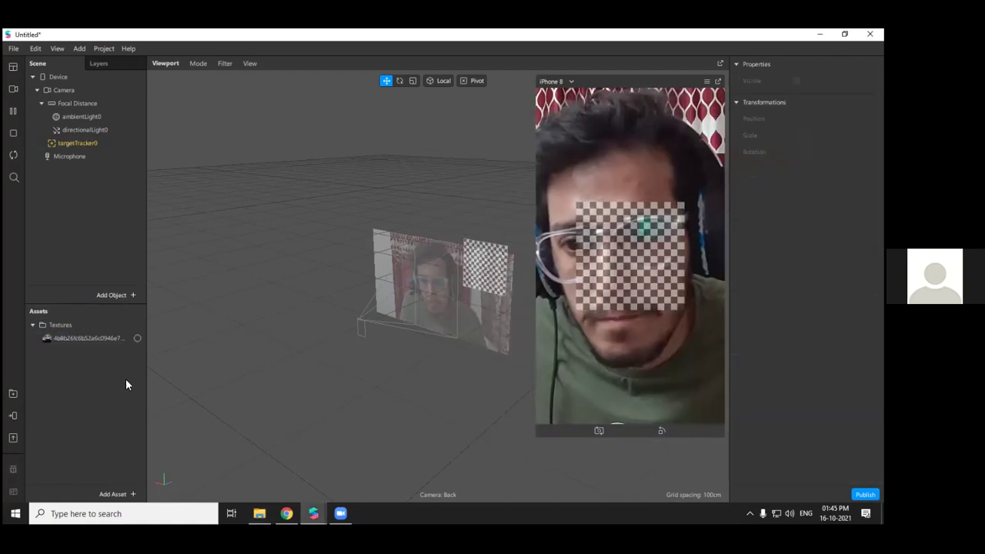
click(68, 339)
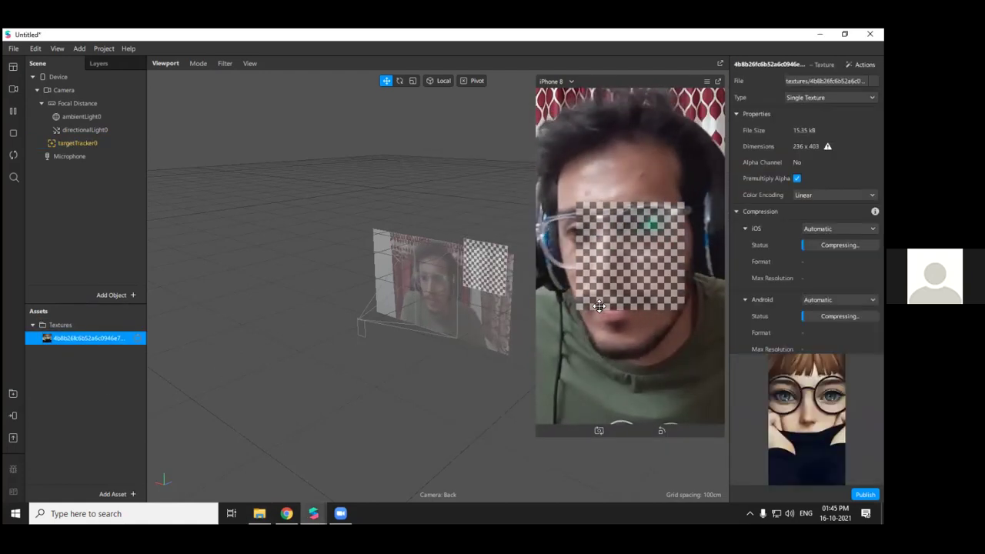
Set the target tracker's texture to the imported anime-style-arte-digital picture
click(81, 143)
click(836, 130)
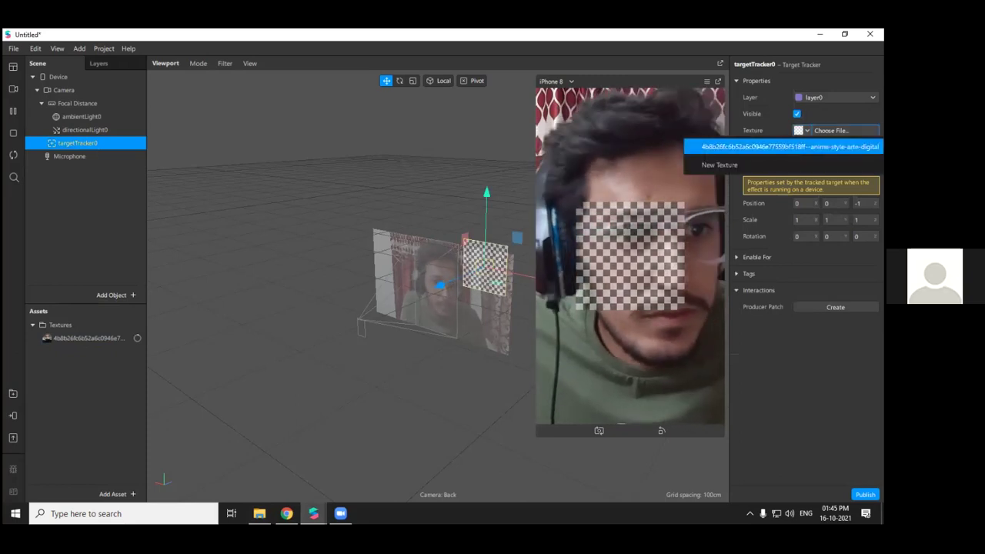
click(770, 146)
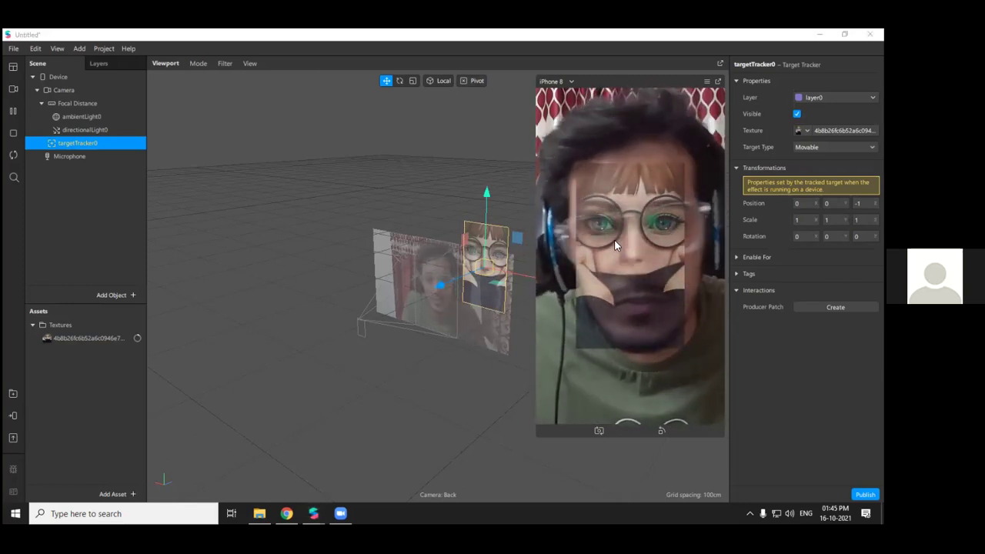
right_click(83, 147)
mouse_move(124, 154)
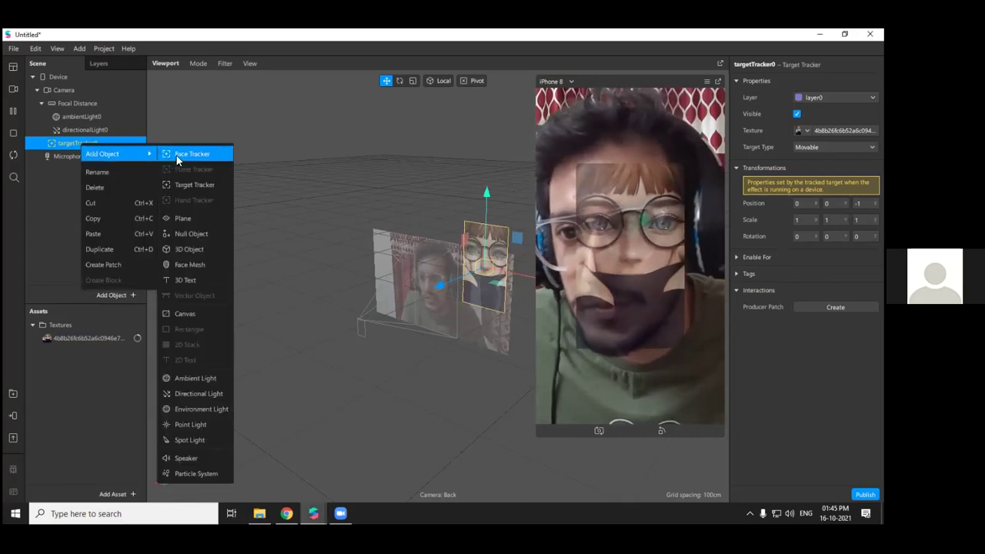
click(204, 249)
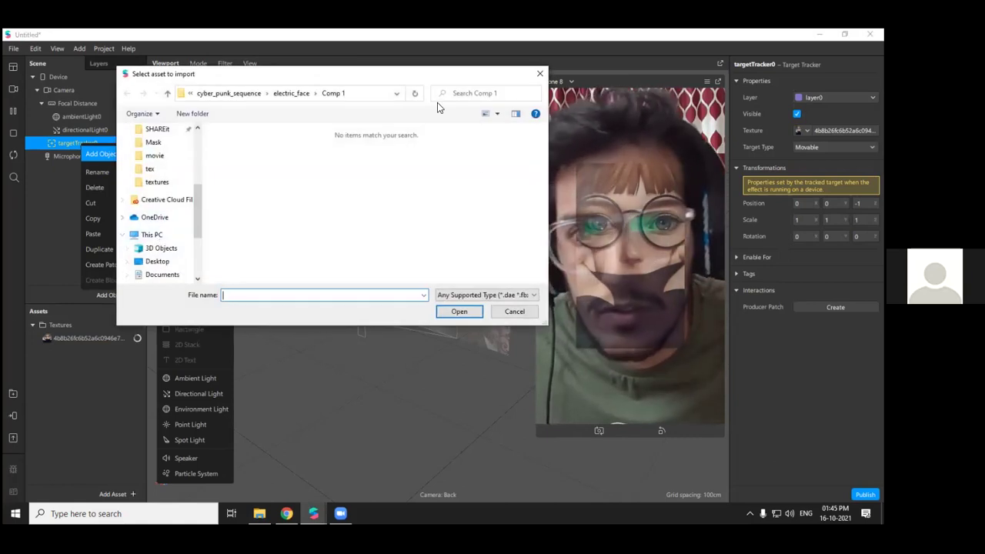
click(540, 74)
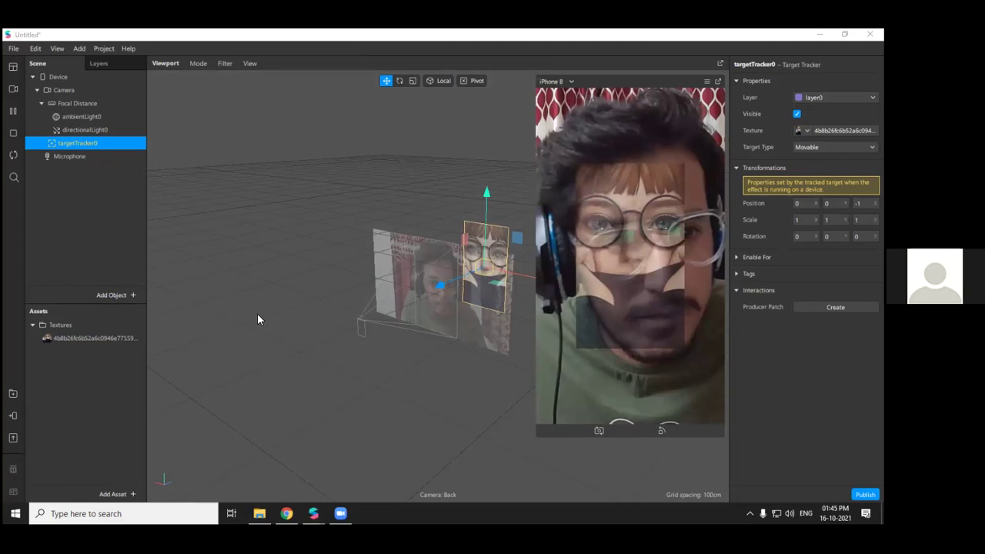
click(260, 513)
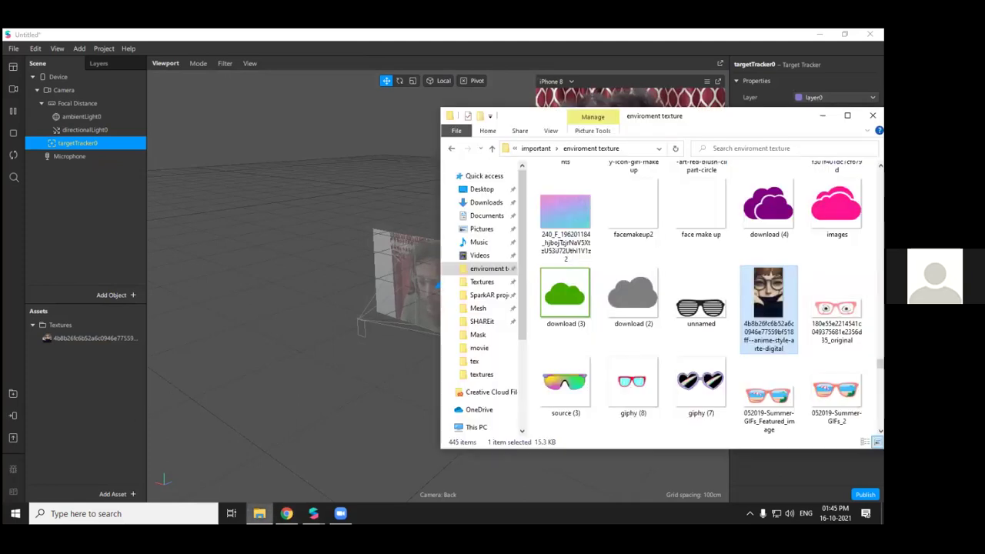
click(94, 441)
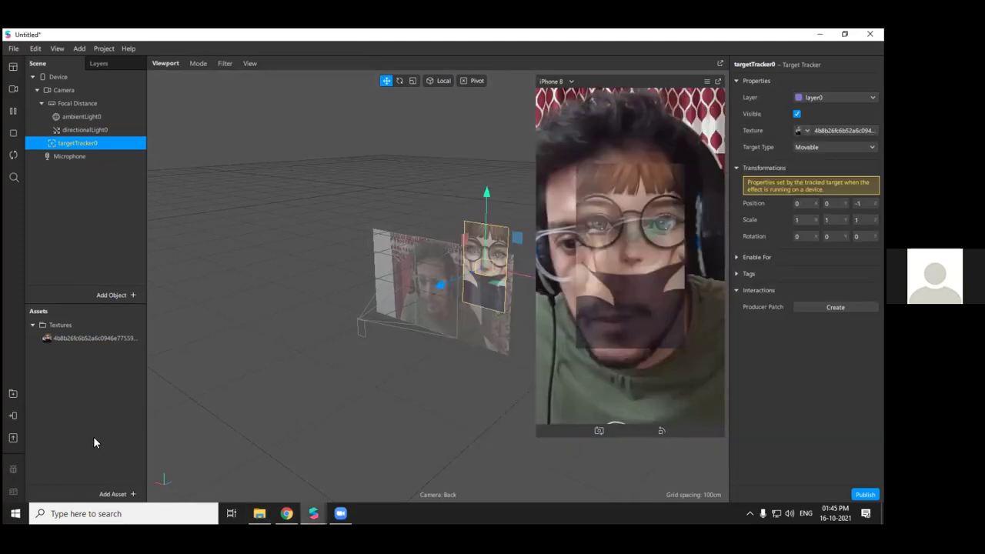
Import the Spark Primitive from the AR Library's 3D Shapes into the Untitled project and place it under the target tracker
click(14, 394)
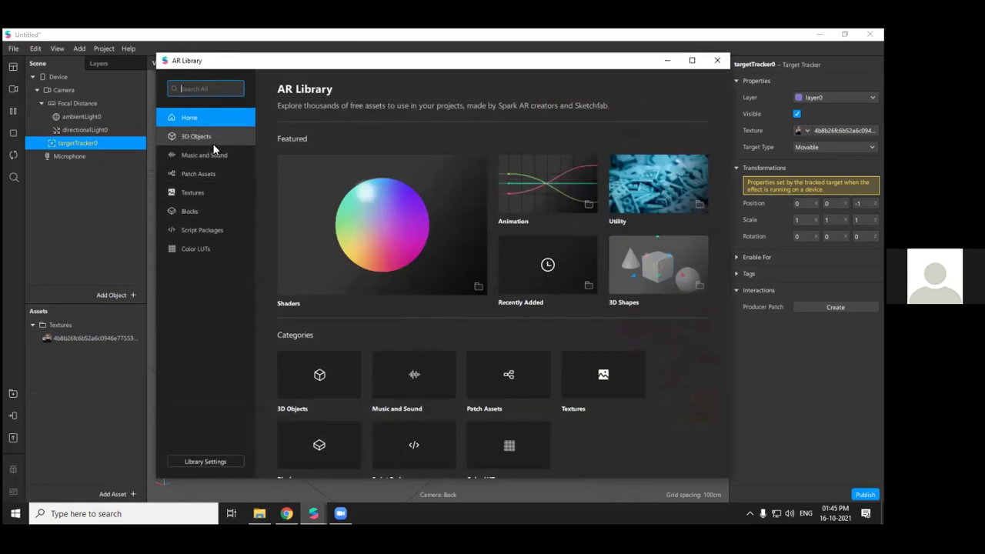
click(212, 141)
click(343, 255)
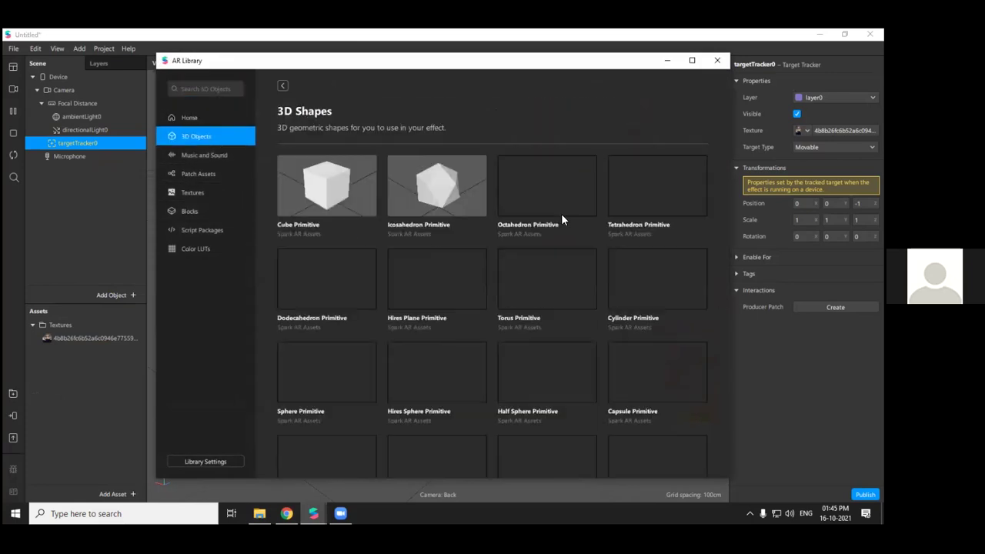
scroll(385, 308, down, 5)
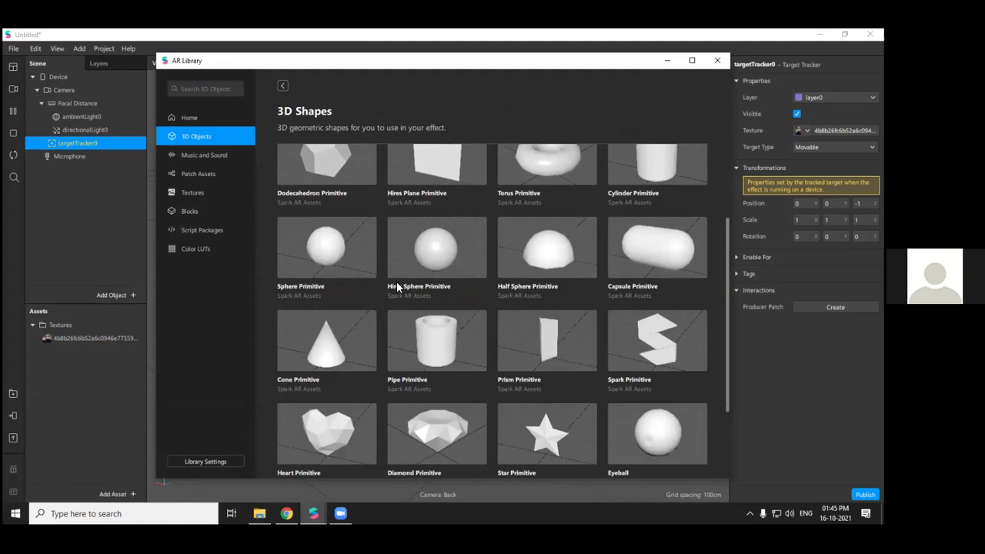
scroll(397, 281, up, 3)
scroll(602, 284, up, 2)
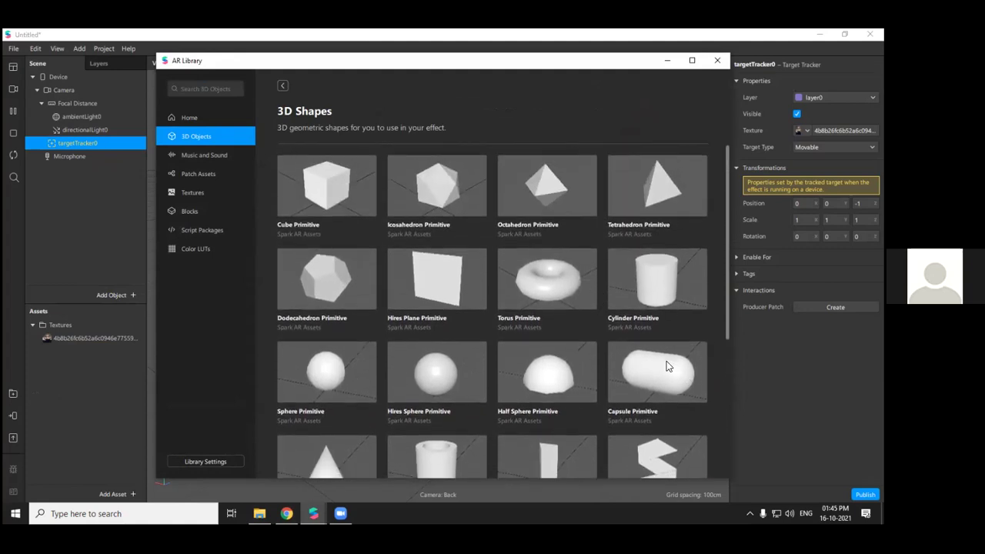
scroll(667, 361, down, 4)
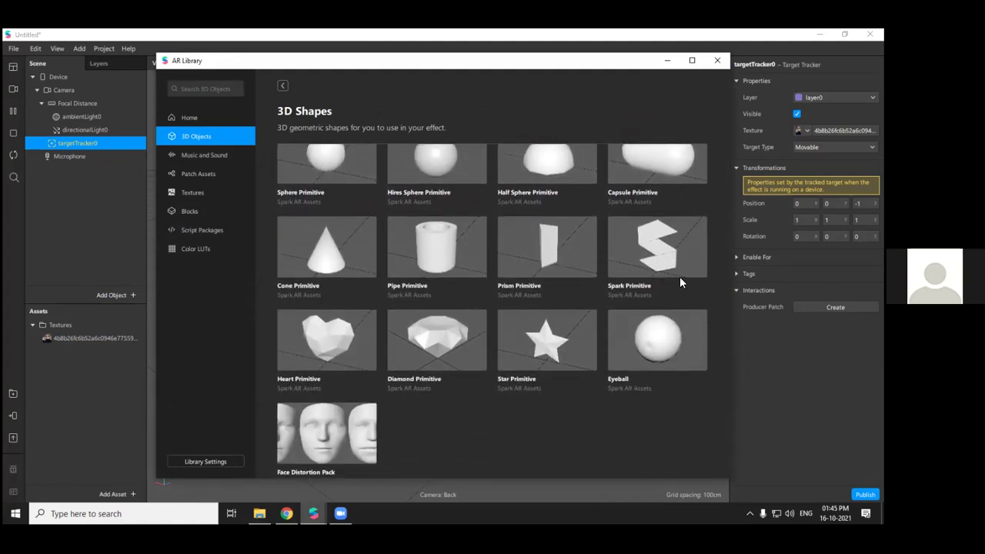
click(660, 254)
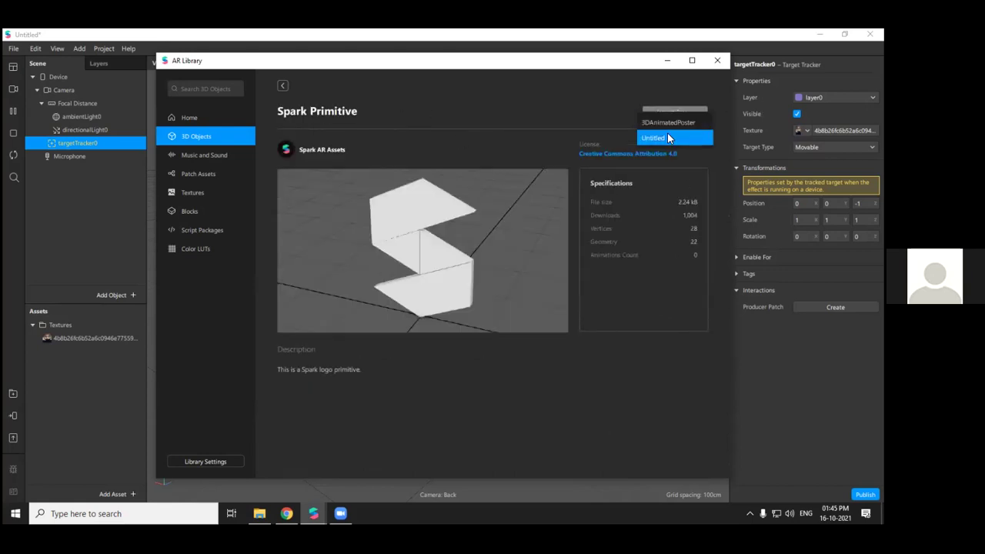
click(667, 137)
drag(55, 325, 85, 139)
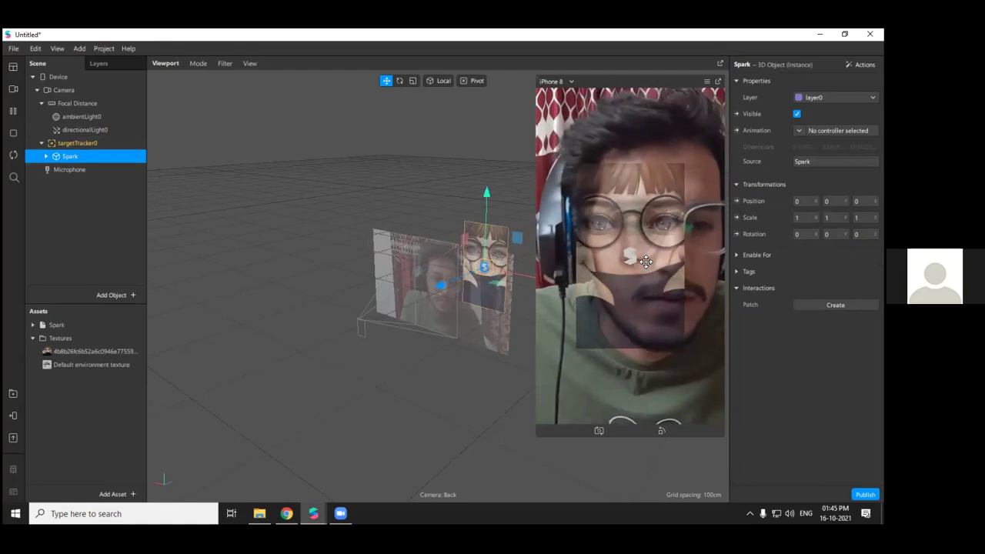
Apply the Pulse animation to the Spark object and enlarge its patches in the Patch Editor
click(860, 65)
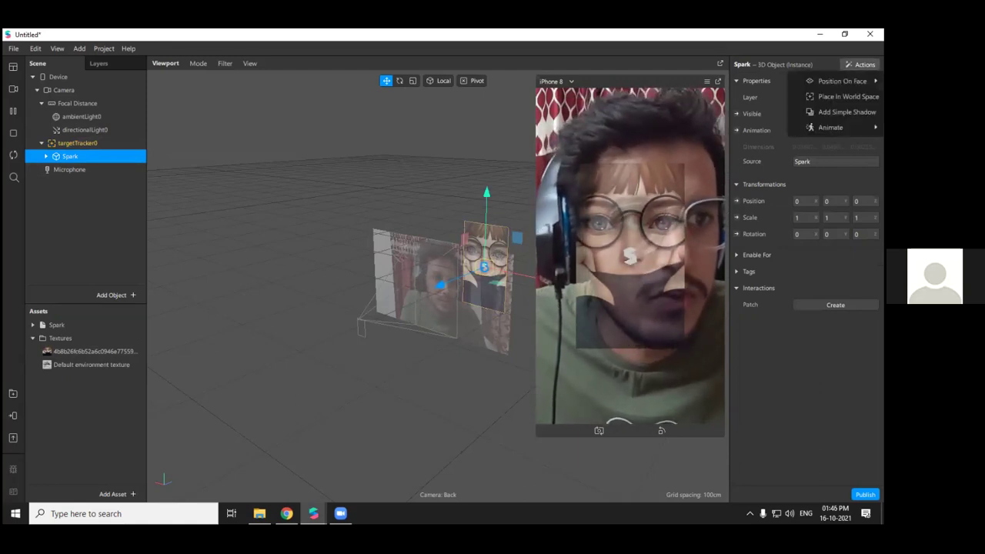
mouse_move(835, 127)
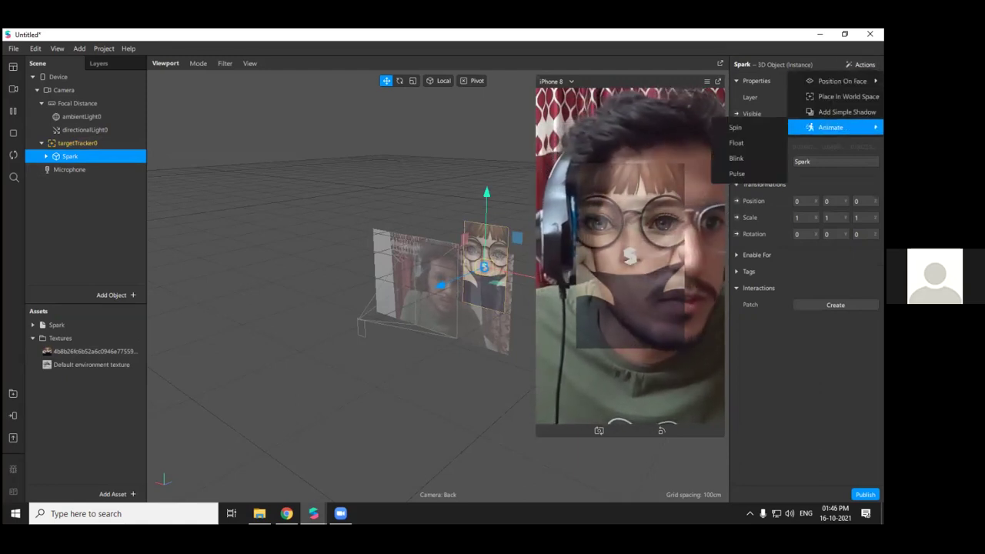
click(739, 174)
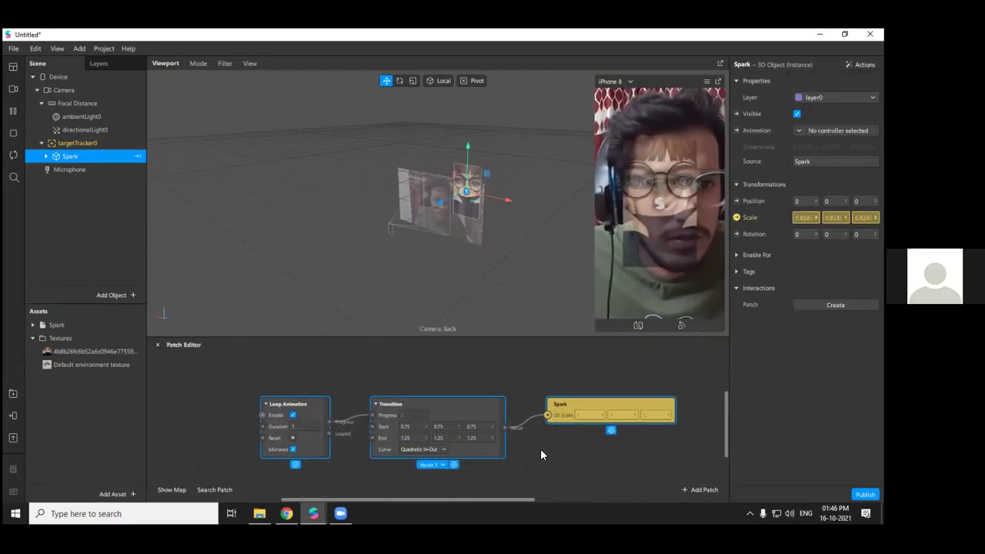
scroll(465, 456, up, 3)
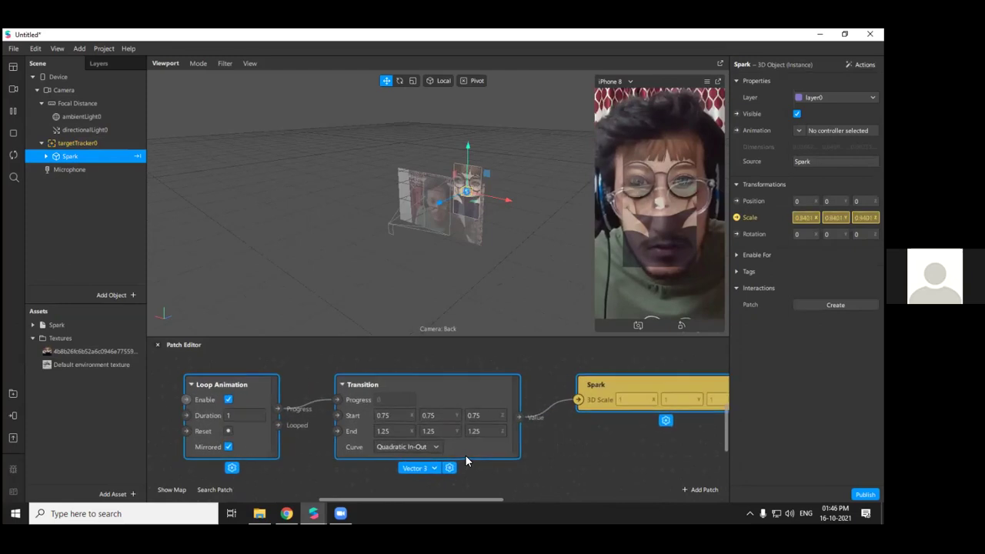
Set the Transition patch's Start values to 1 on all three axes
click(387, 431)
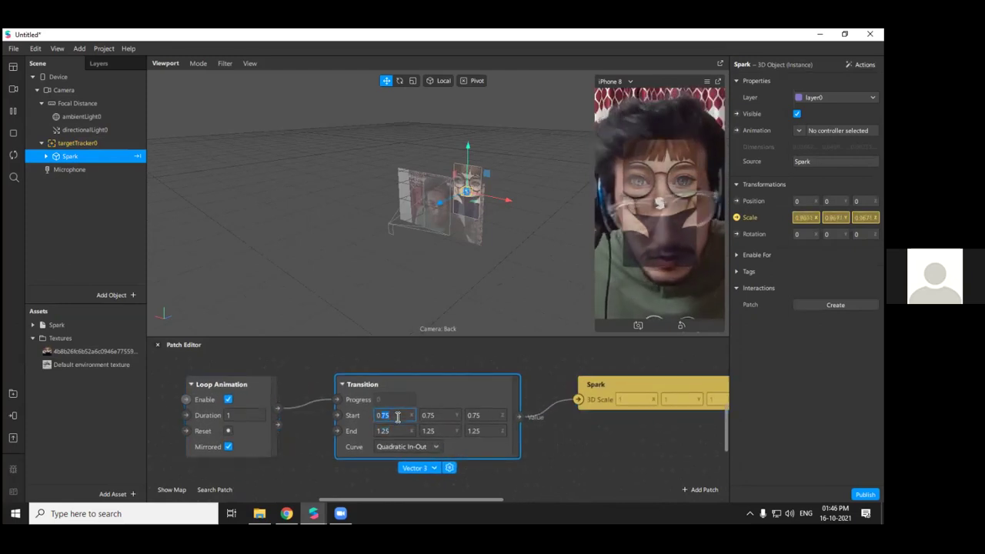
text(0.1)
key(Return)
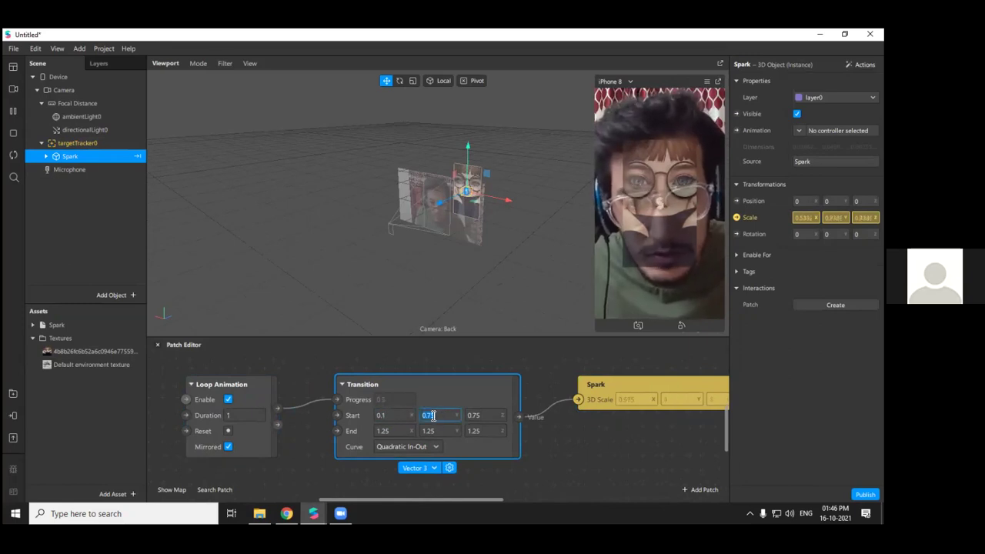
text(1)
key(Return)
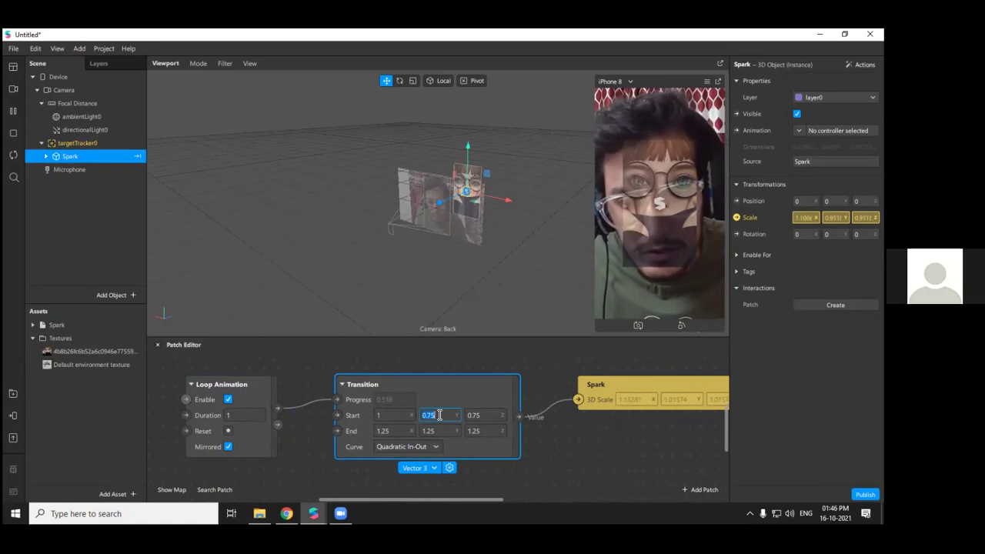
text(1)
key(Return)
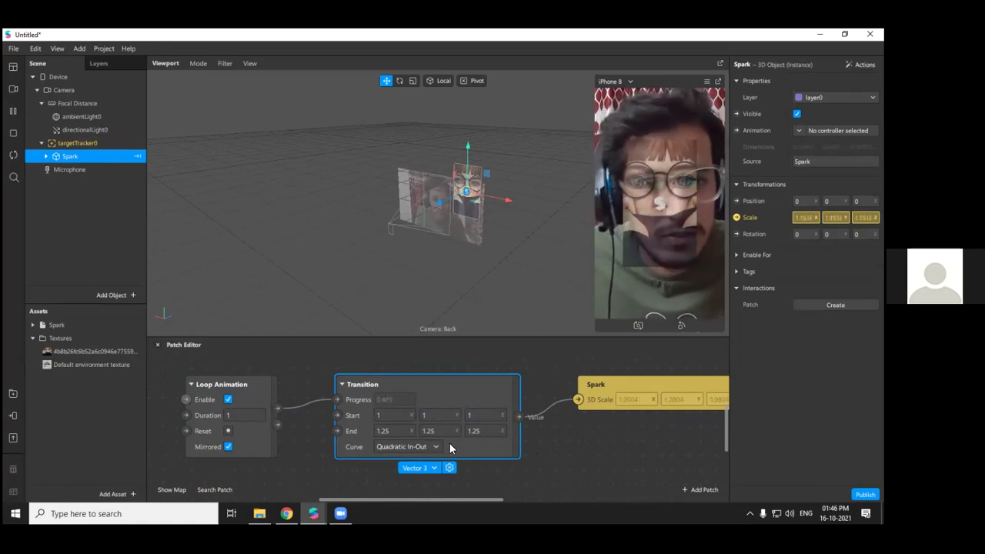
Shift the Transition patch slightly up and the Loop Animation patch slightly down and away from it
drag(481, 401, 479, 398)
click(251, 443)
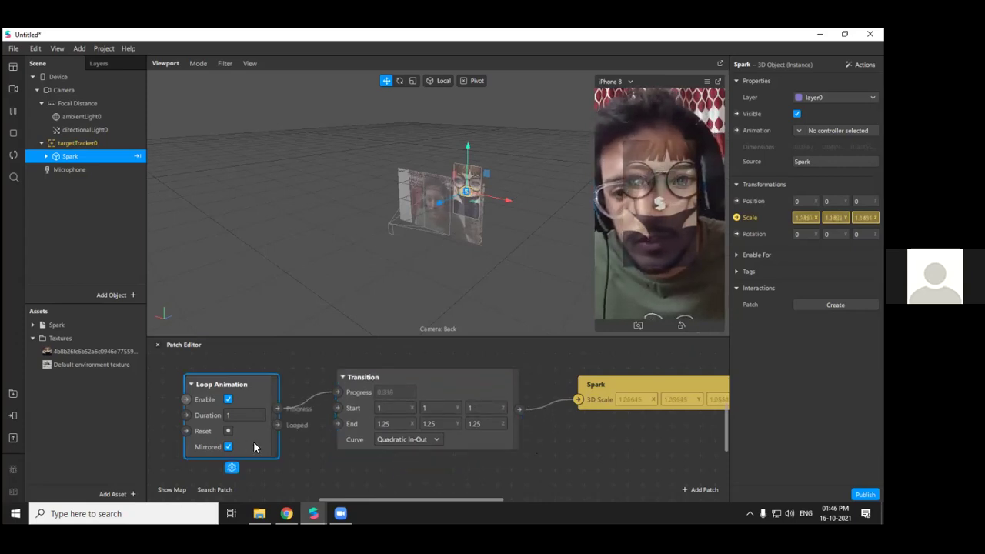
drag(255, 404, 247, 413)
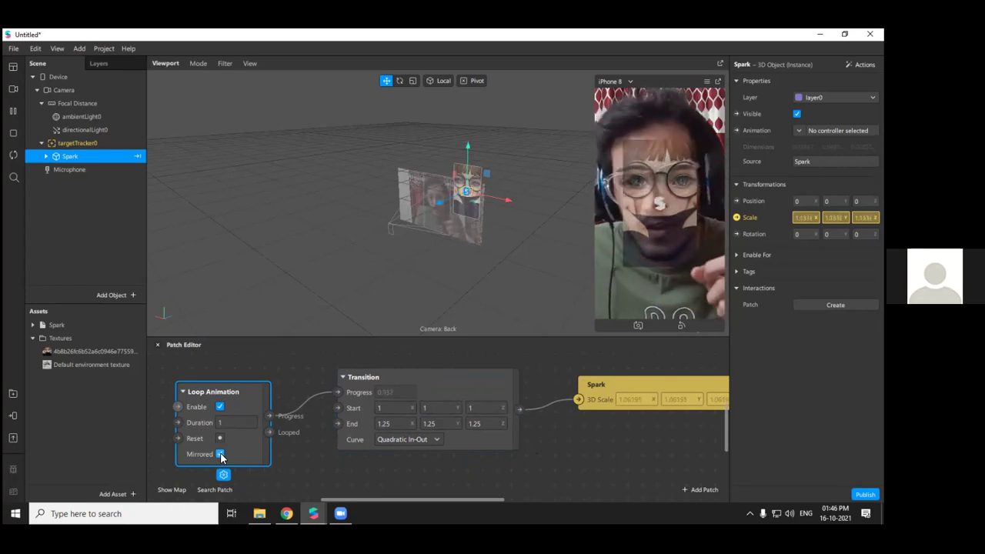
click(333, 455)
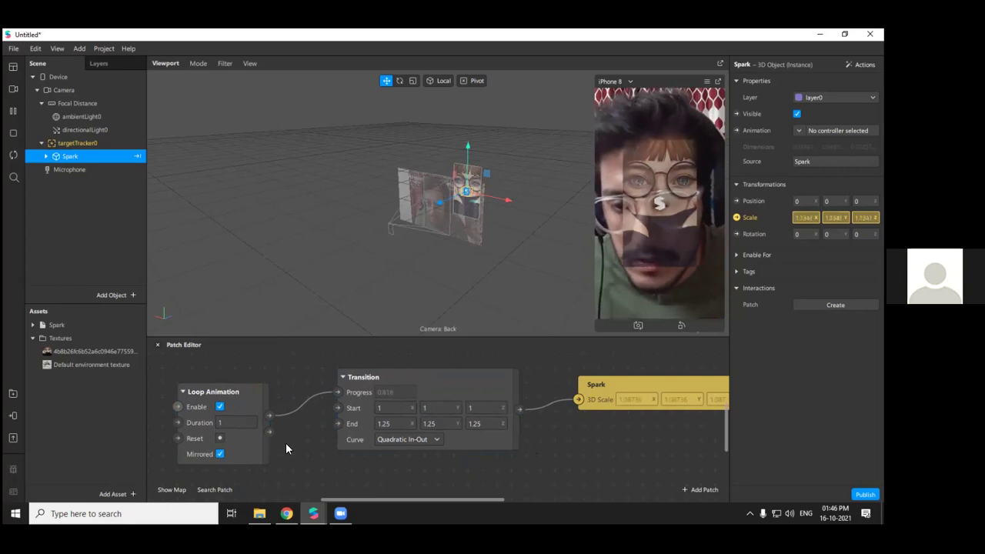
Set the Transition patch's End values to 2 on all three axes
click(398, 428)
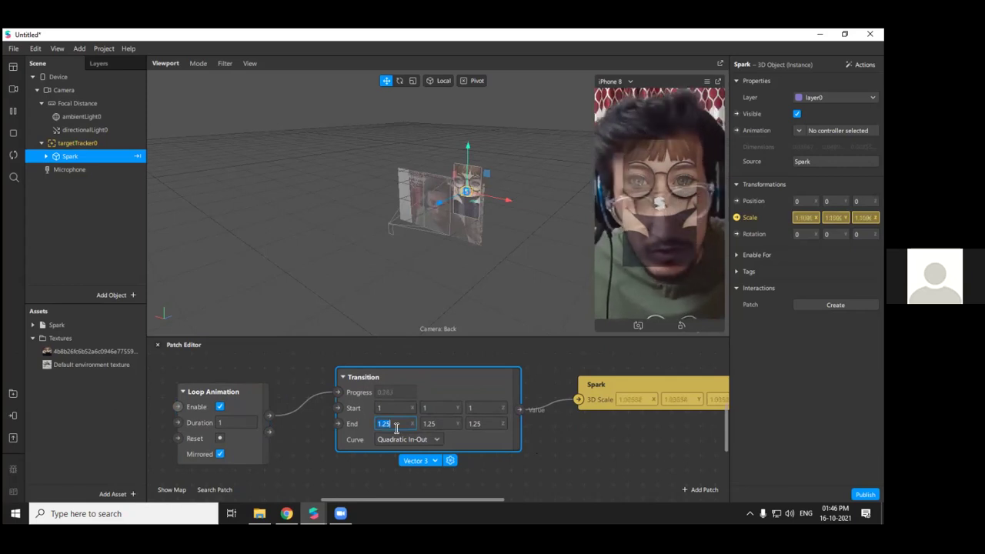
text(22)
key(Return)
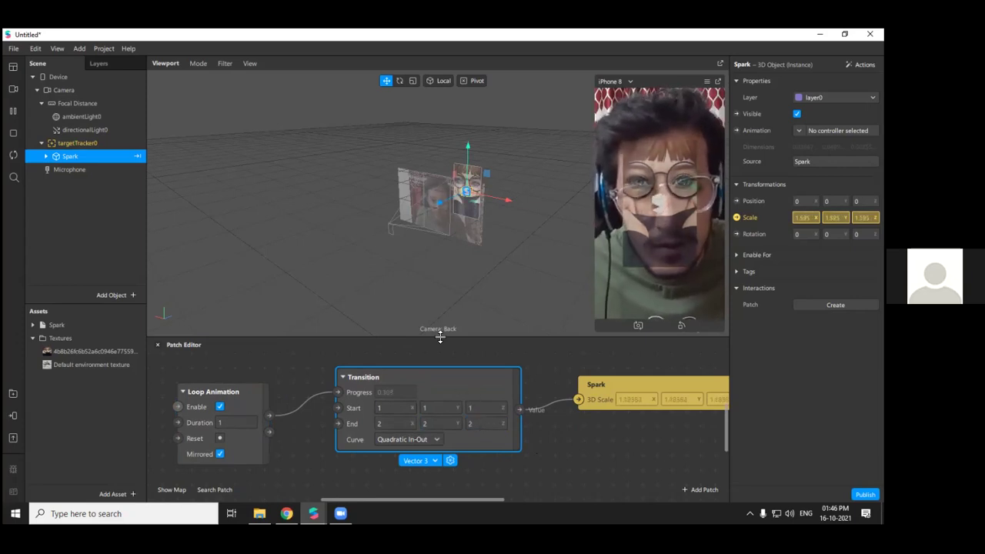
Make the Patch Editor taller, then detach the iPhone 8 preview and enlarge it
drag(440, 335, 444, 270)
click(718, 82)
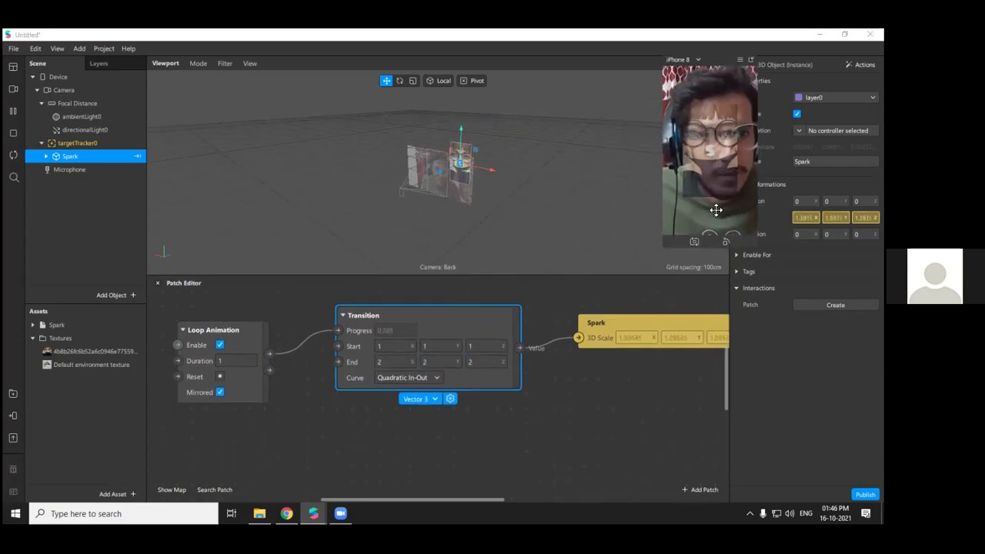
drag(662, 245, 555, 435)
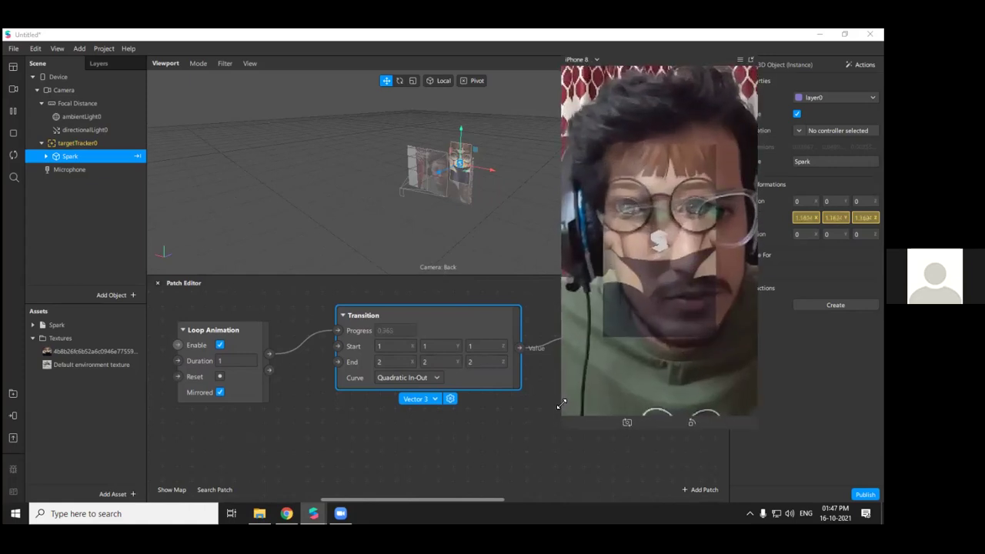
Try the Linear, Sinusoidal Out and Quadratic In-Out curves on the Transition patch
click(402, 378)
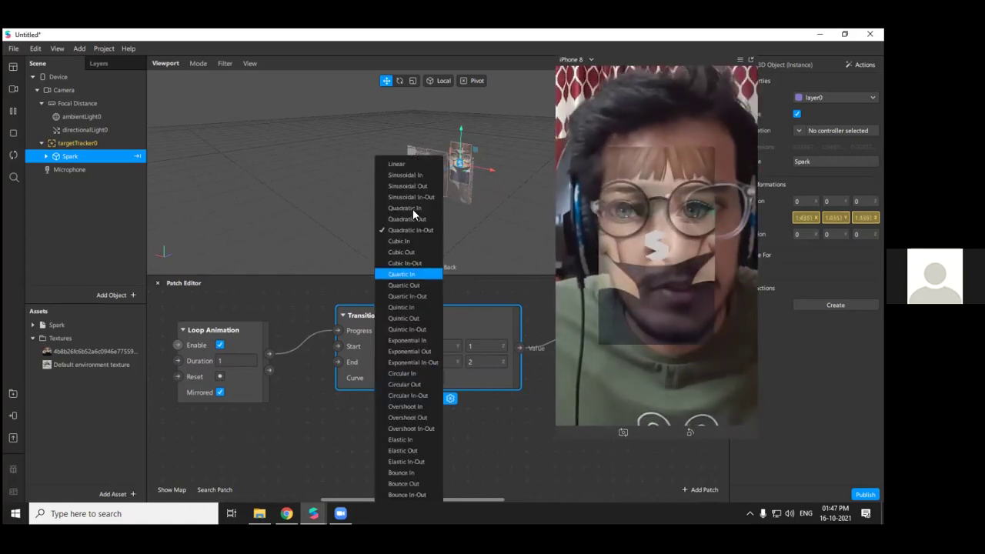
click(413, 165)
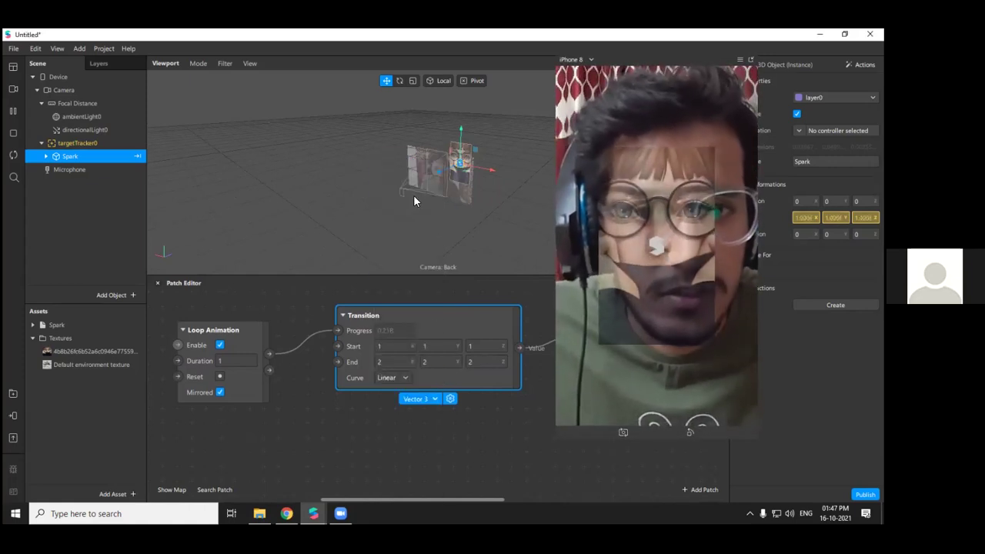
click(397, 377)
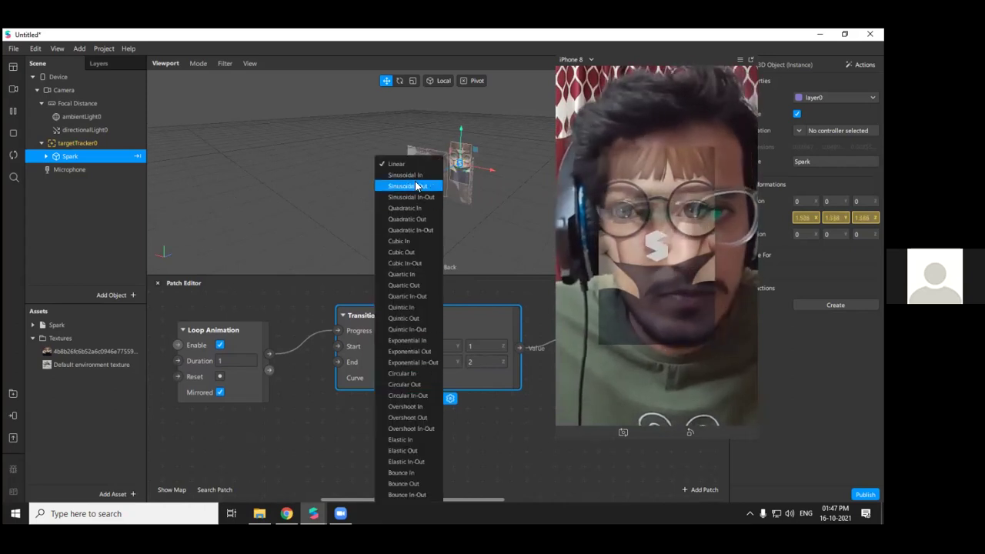
click(412, 186)
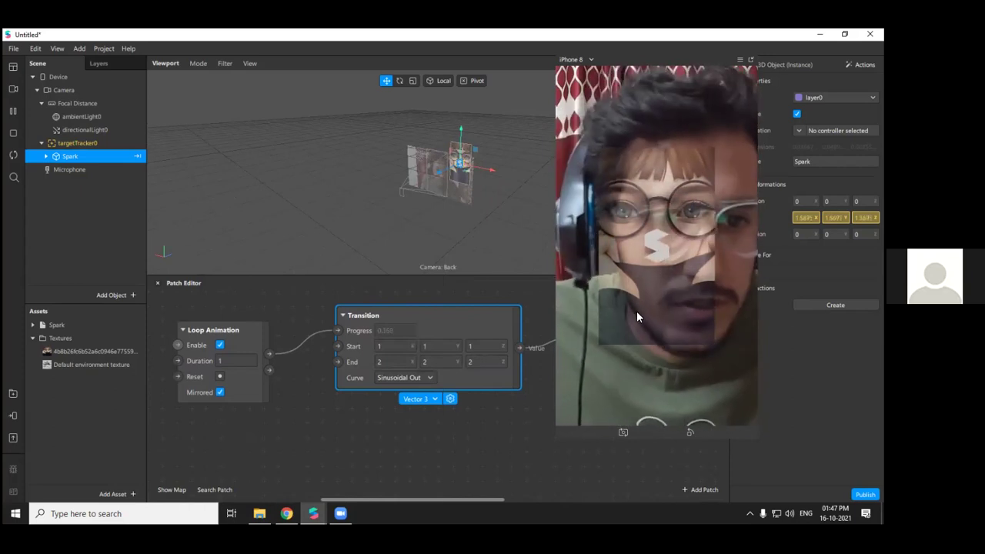
click(400, 378)
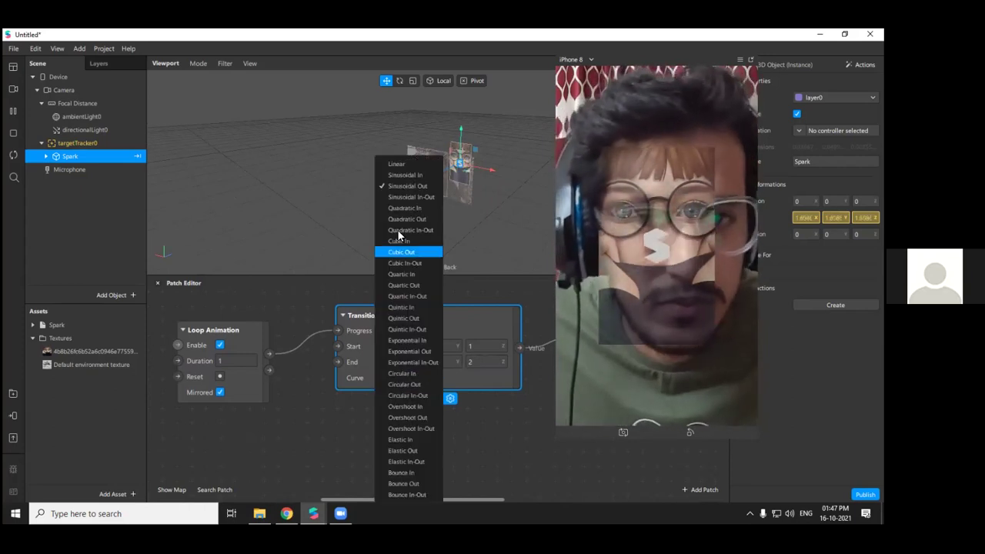
click(416, 231)
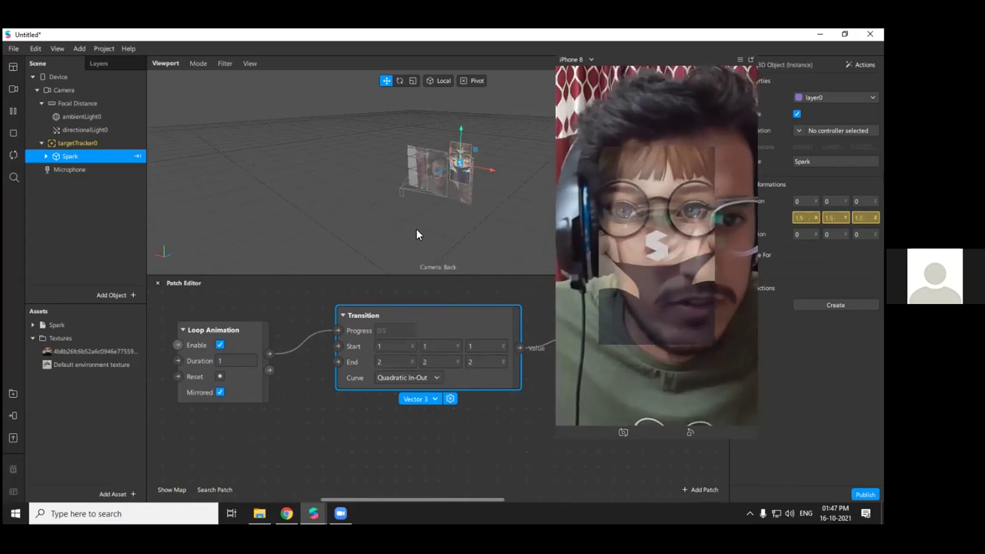
Set the Transition patch's curve to Cubic In-Out, then reposition and shrink the floating preview over the workspace
click(425, 378)
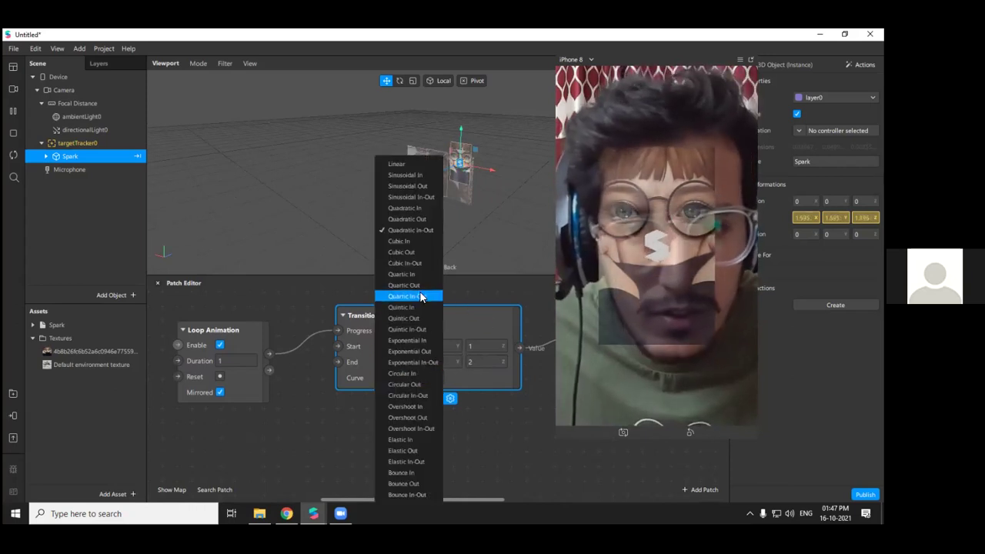
click(415, 264)
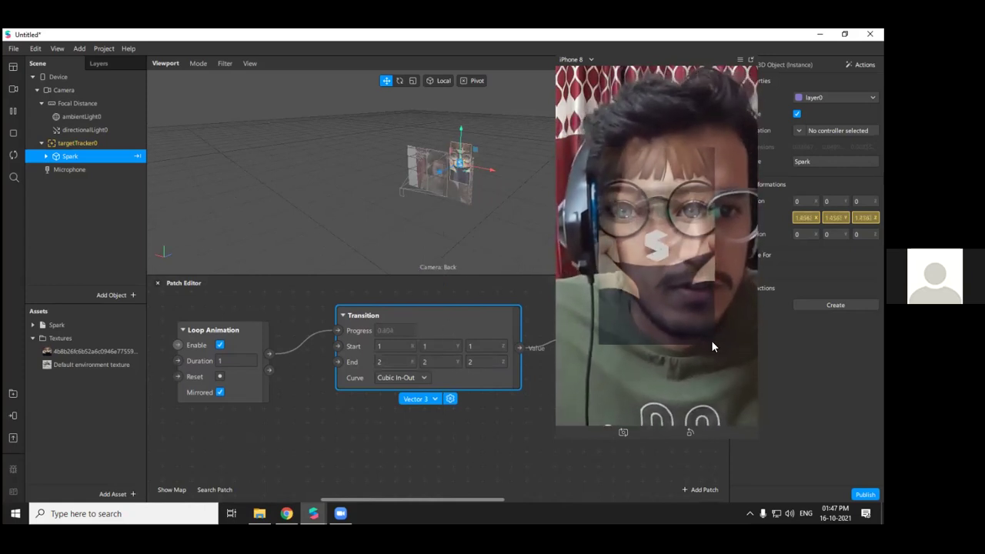
drag(649, 58, 569, 61)
drag(682, 81, 600, 80)
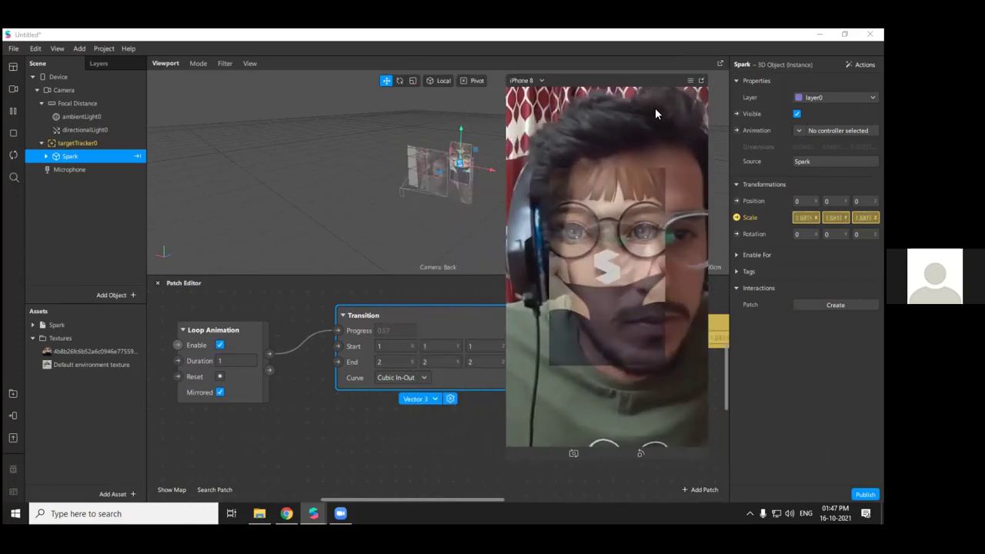
drag(503, 458, 534, 410)
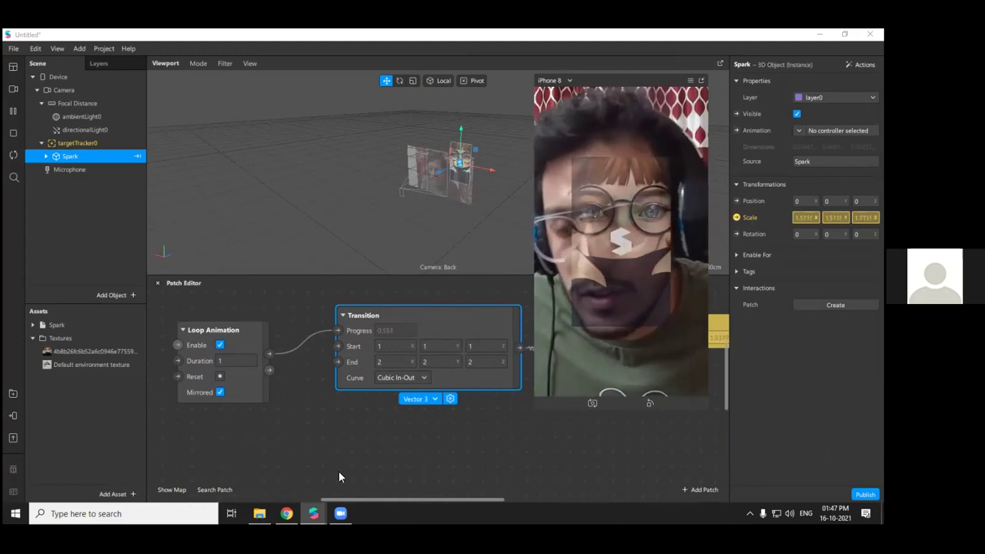
Look at the anime-style-arte-digital picture in File Explorer's enviroment texture folder, then return to Spark AR
click(259, 513)
click(259, 514)
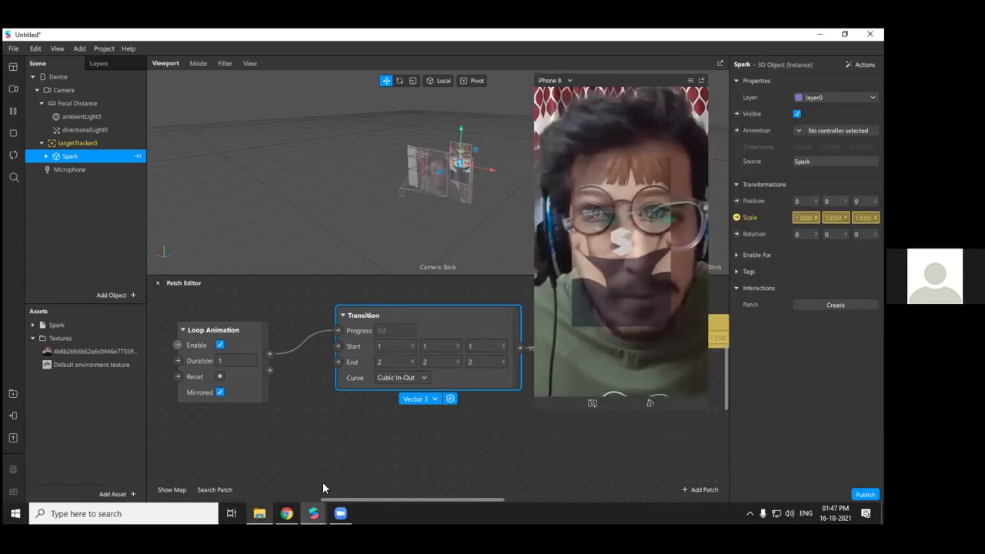
click(259, 514)
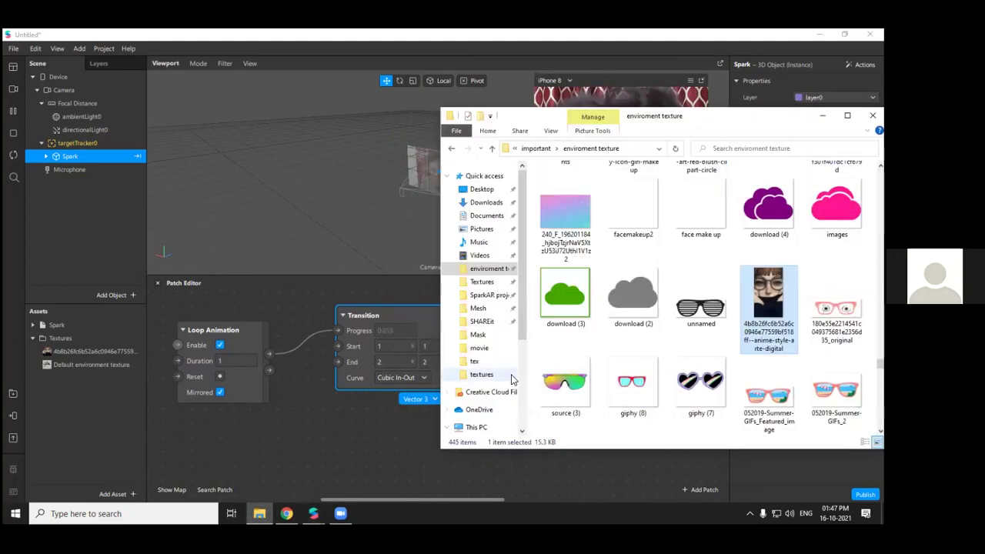
drag(514, 115, 283, 80)
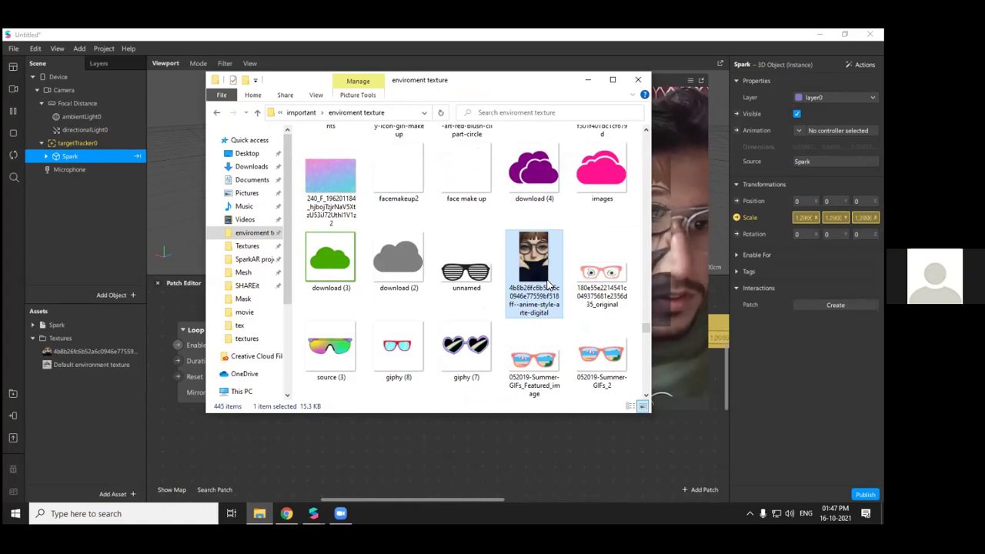
click(457, 439)
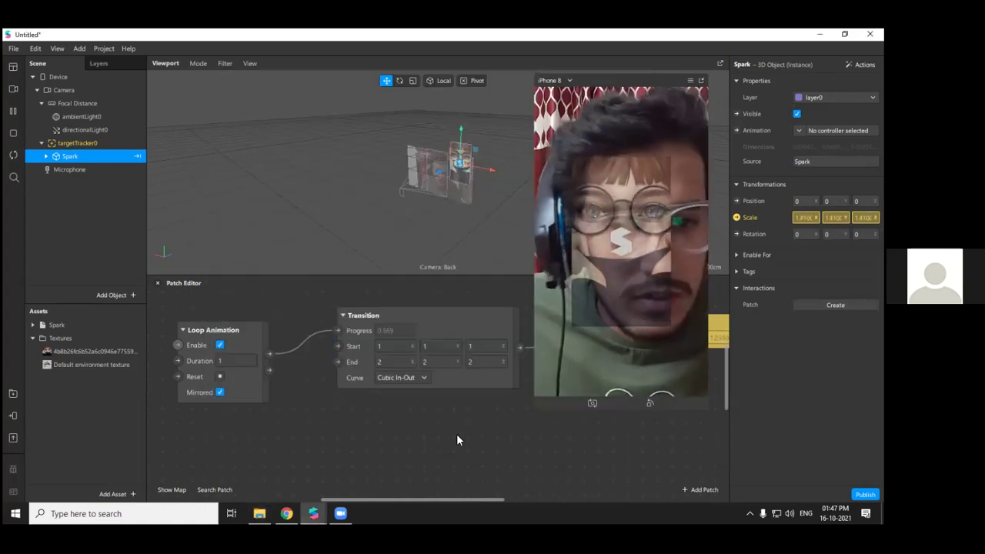
Send the effect to Instagram for an in-app preview and copy its test link
click(96, 351)
click(13, 416)
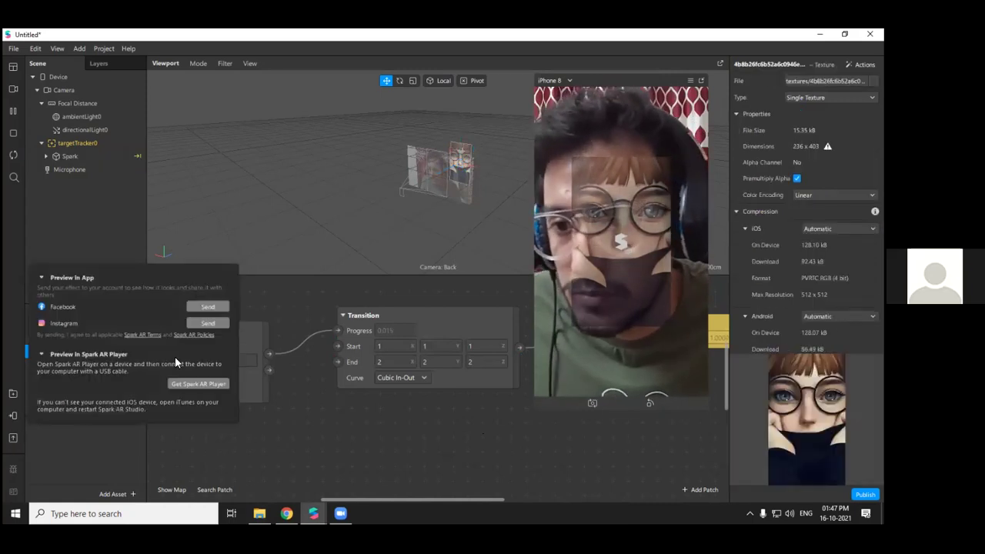
click(212, 323)
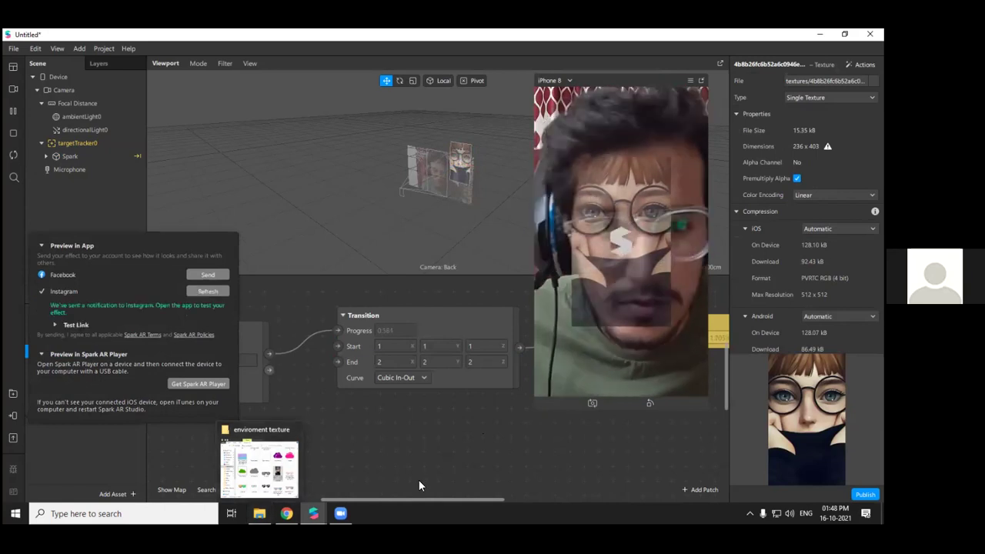
click(53, 324)
click(213, 324)
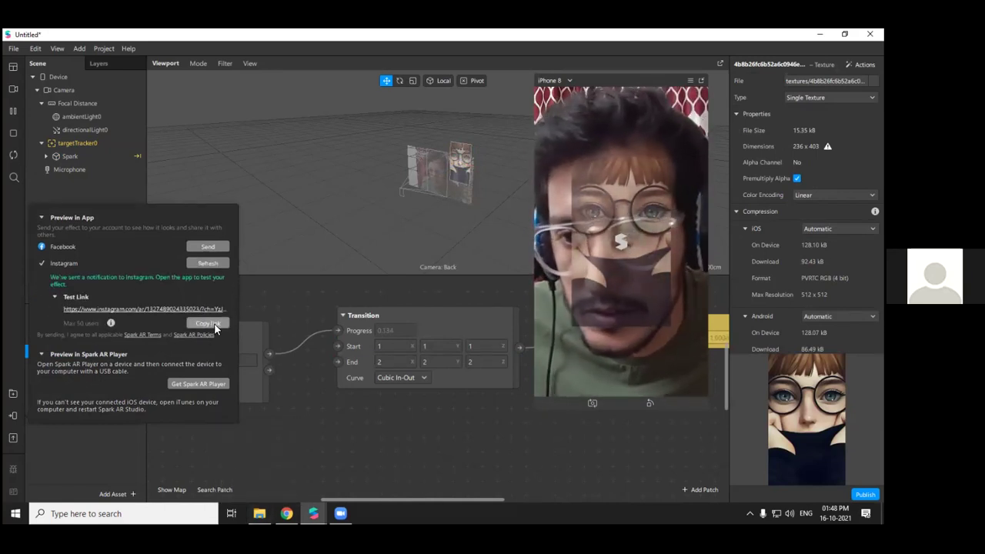
click(761, 289)
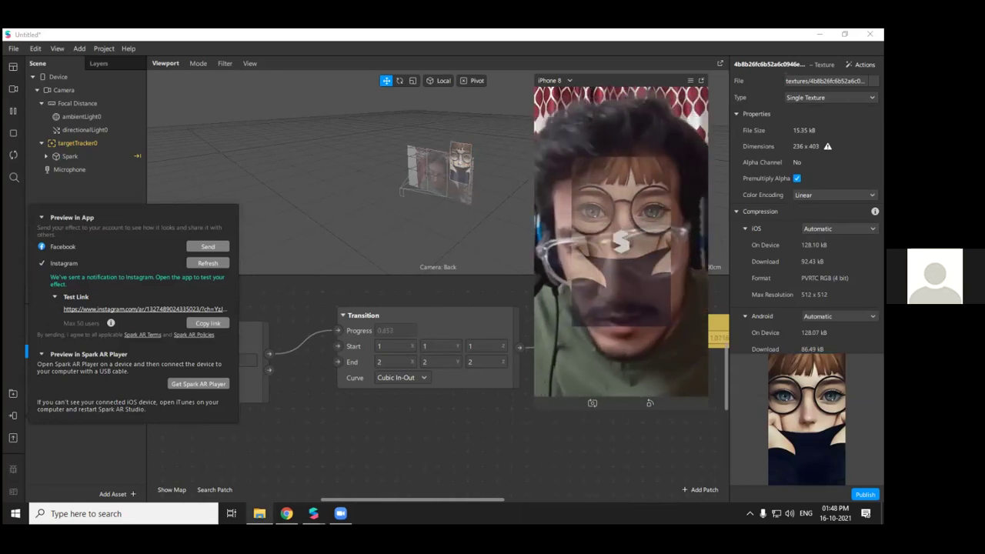
View the anime-style-arte-digital picture enlarged from the enviroment texture folder, close it, and switch back to Spark AR
click(260, 513)
double_click(537, 274)
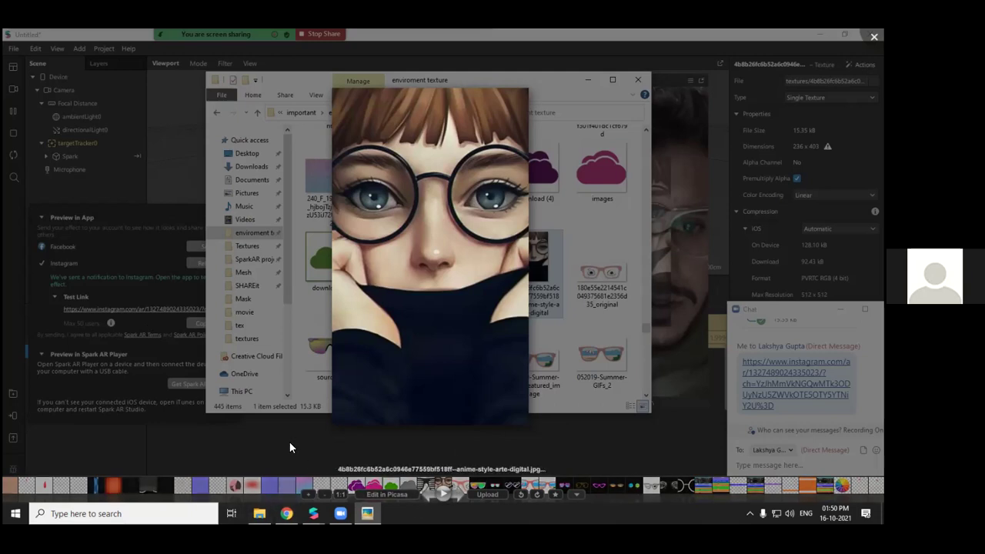
click(286, 91)
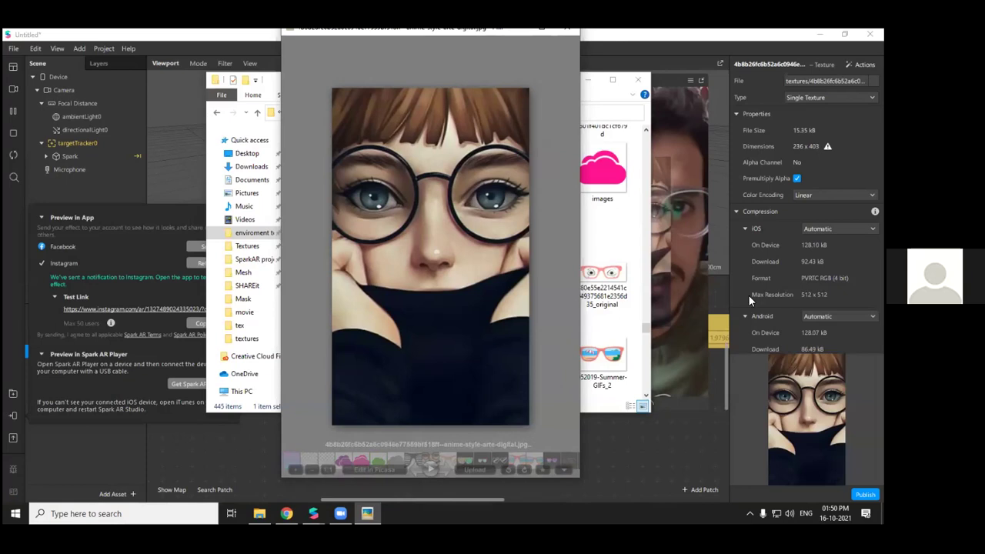
key(Escape)
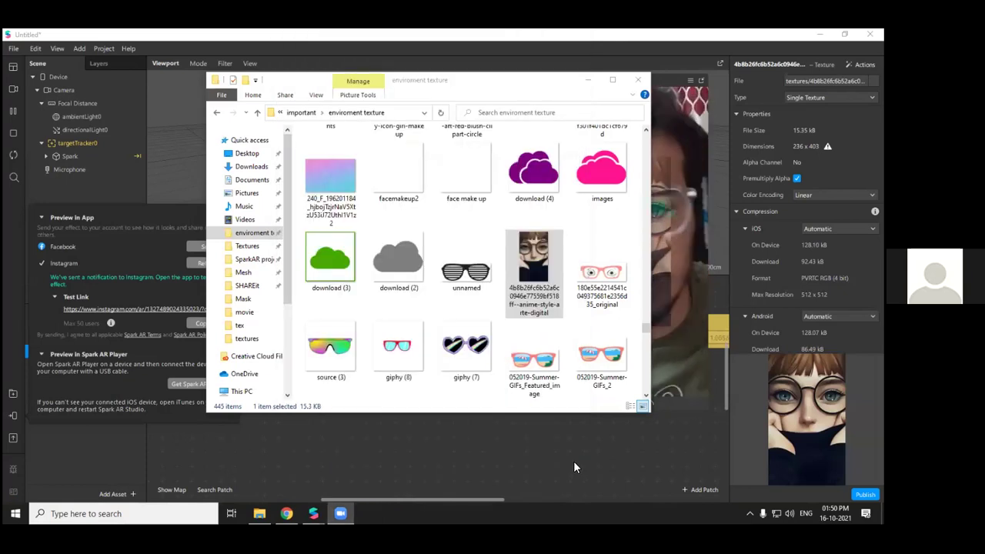
click(289, 80)
drag(300, 71, 316, 60)
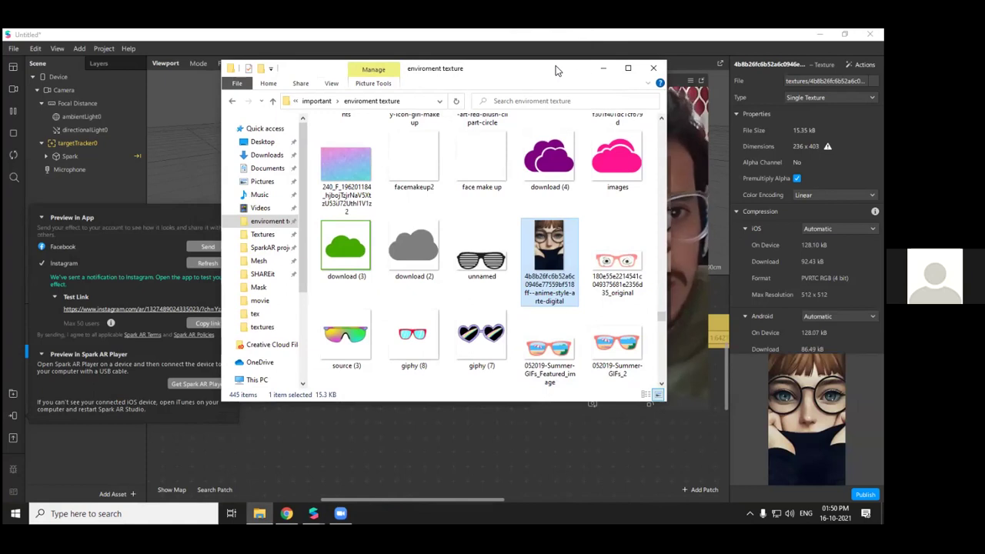
drag(555, 65, 528, 67)
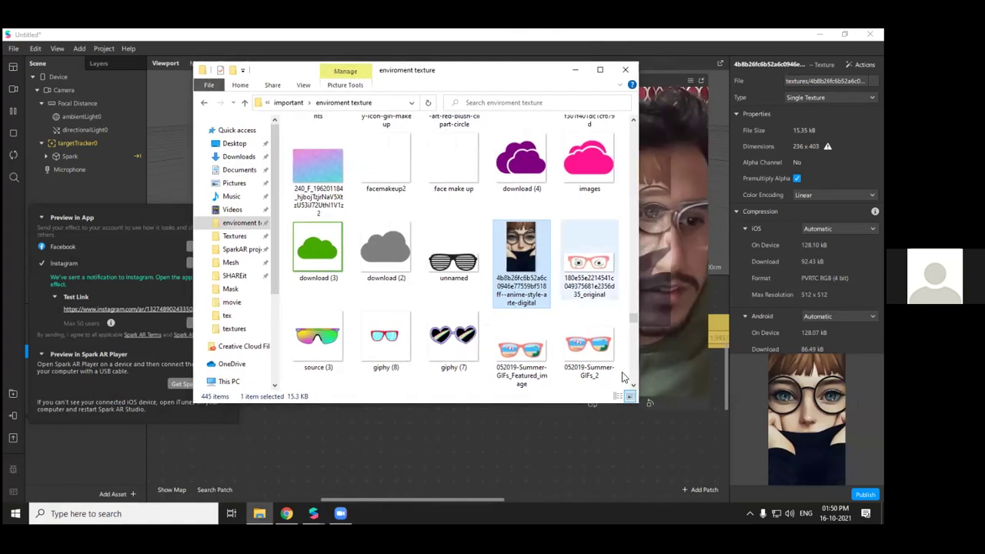
click(618, 443)
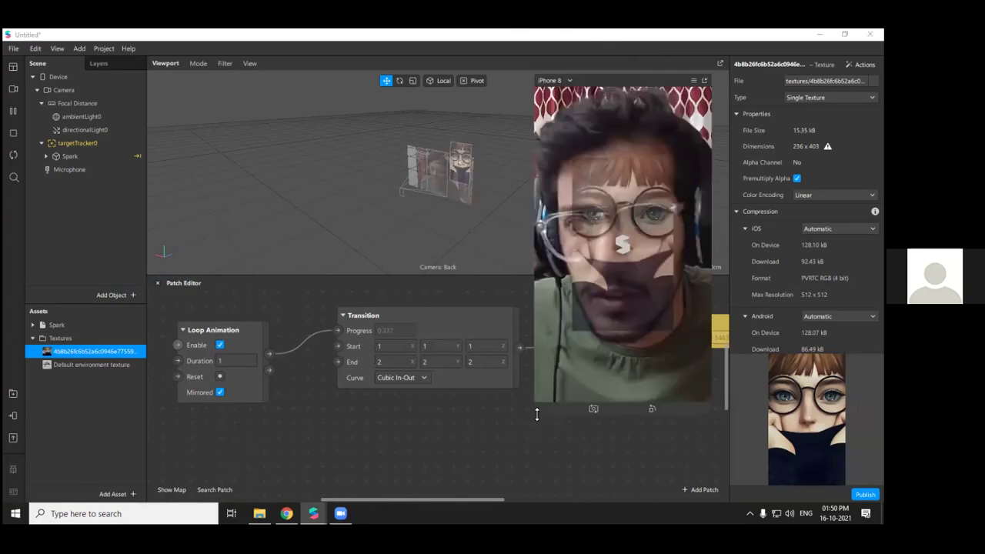
Resize the floating preview, expand the Spark asset collection, and inspect the properties of the Spark object under targetTracker0
drag(542, 408, 542, 435)
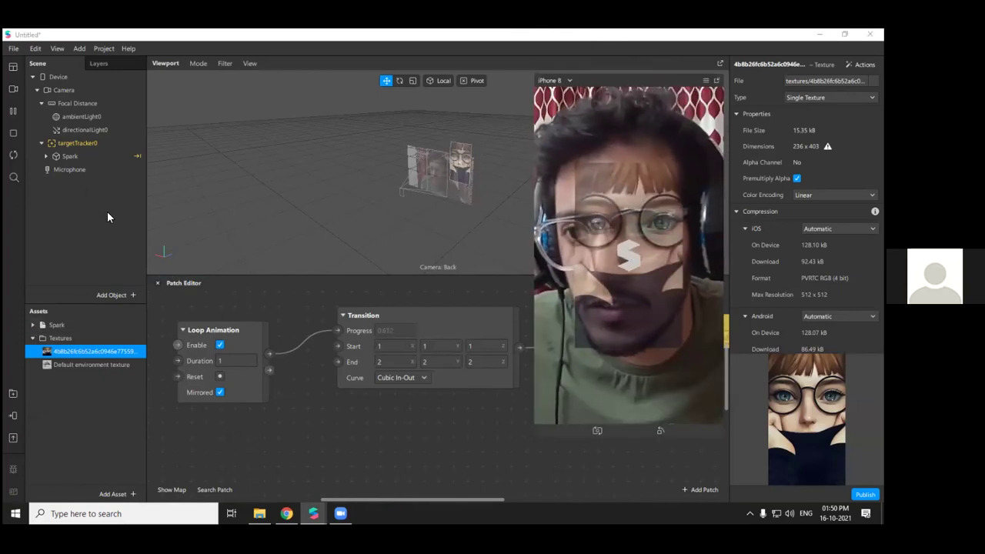
click(76, 156)
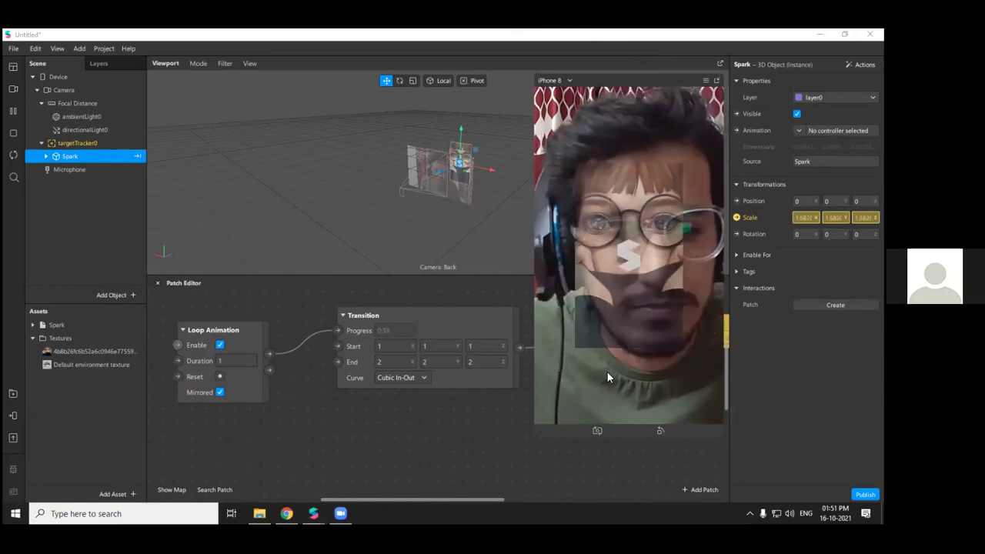
drag(546, 421, 559, 394)
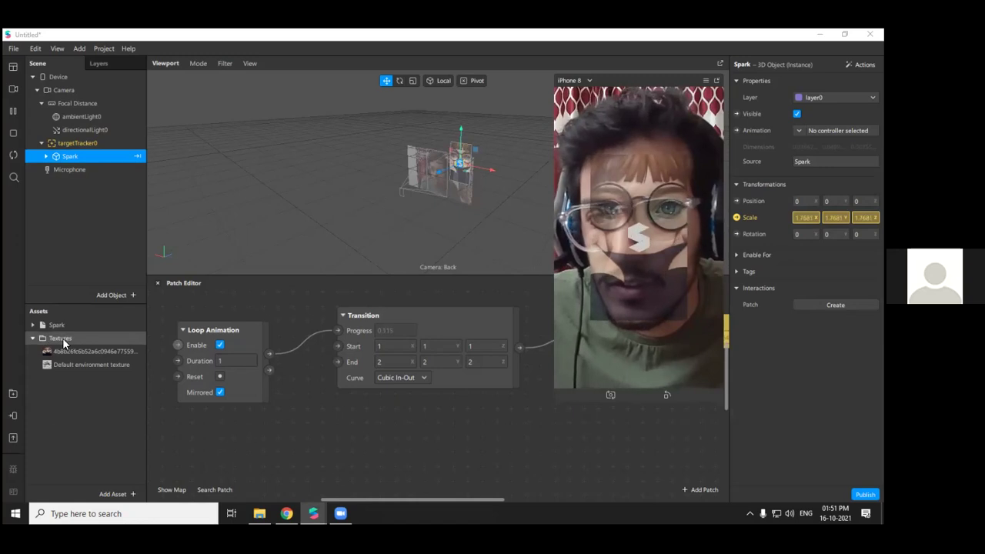
click(34, 325)
click(73, 325)
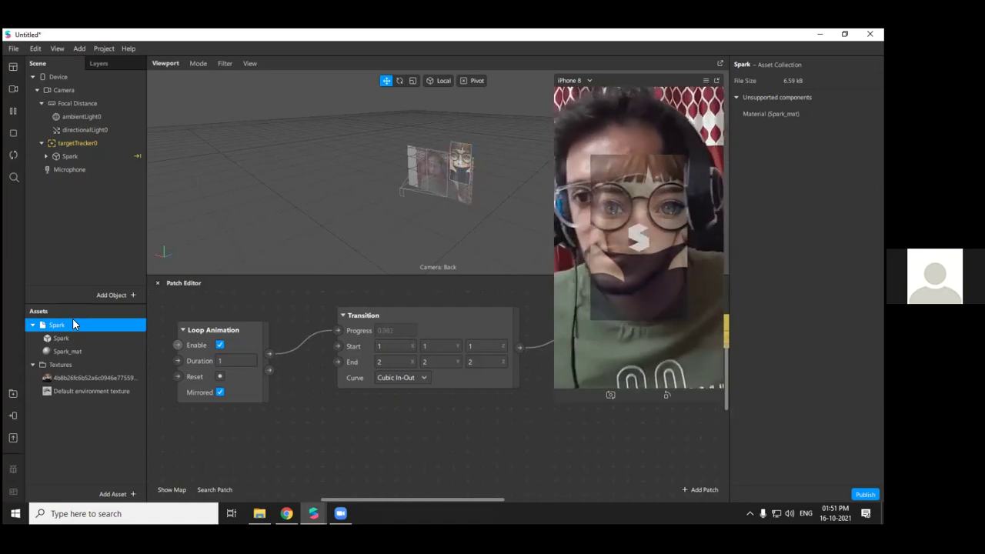
click(90, 158)
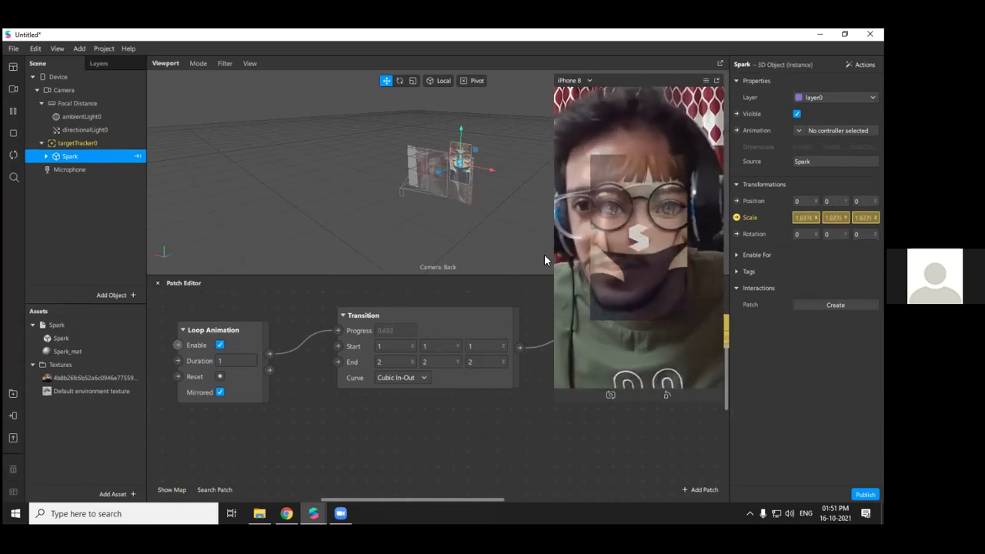
Shrink the floating preview and make the Patch Editor taller to give the patch graph more room
drag(555, 406, 609, 323)
ctrl+scroll(612, 432, down, 2)
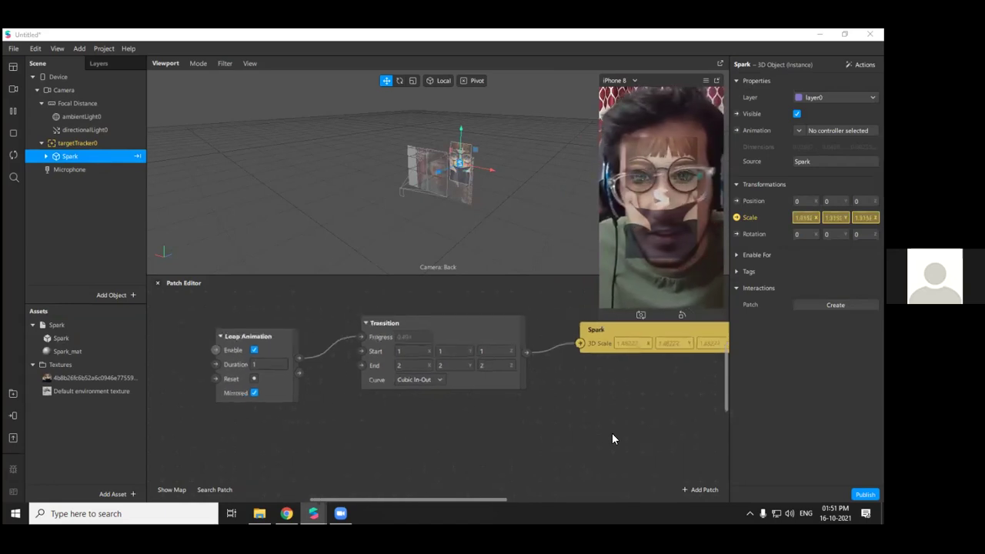
ctrl+scroll(611, 432, up, 1)
scroll(608, 432, up, 1)
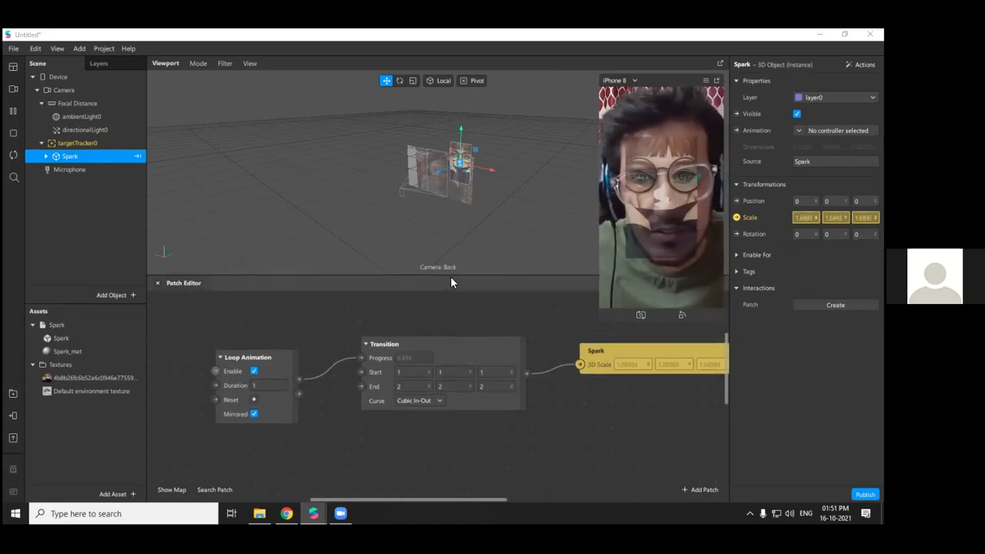
drag(450, 275, 448, 233)
ctrl+scroll(530, 400, down, 3)
ctrl+scroll(600, 410, up, 2)
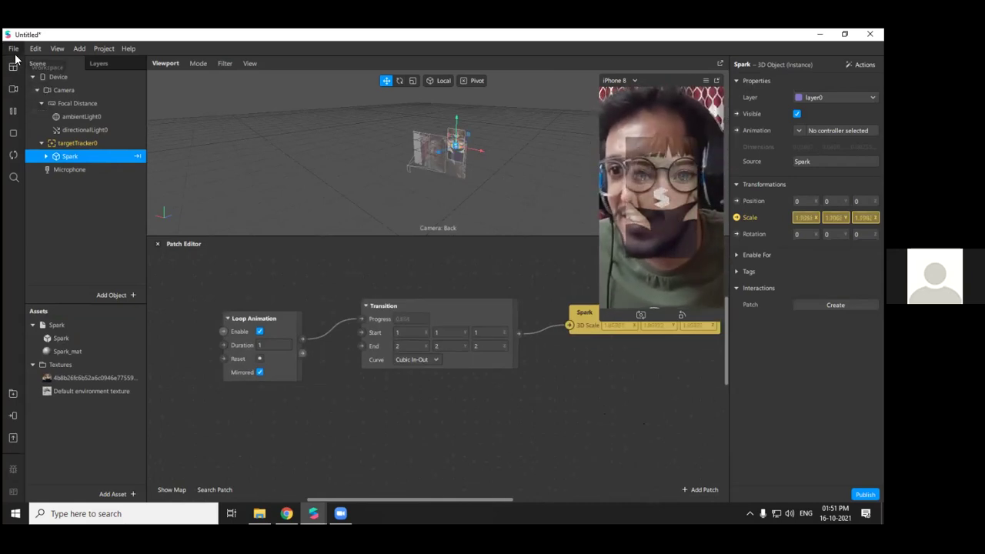
Examine the object types available to add, including 2D objects, Scene Understanding trackers, Effects and Segmentation Textures, without adding any
click(63, 48)
mouse_move(79, 46)
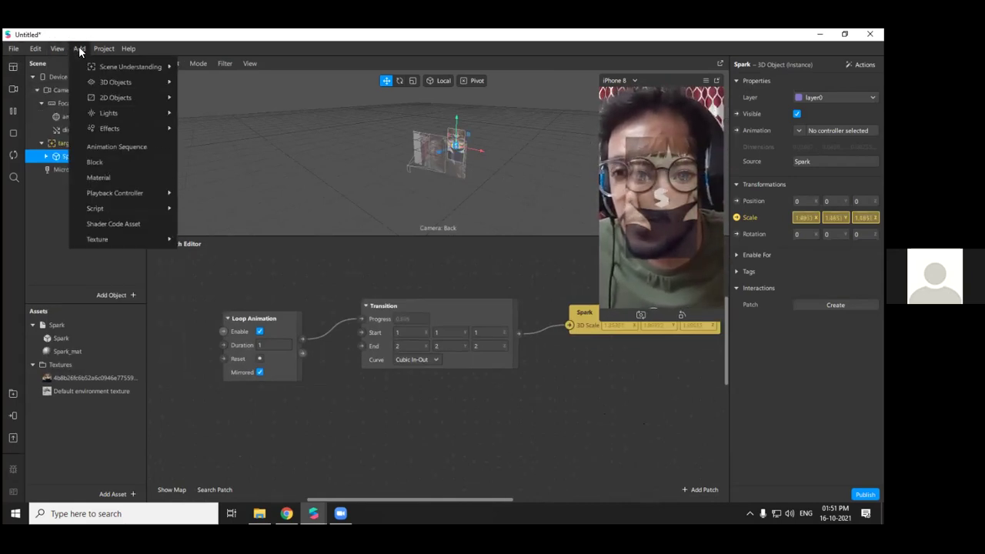
mouse_move(116, 98)
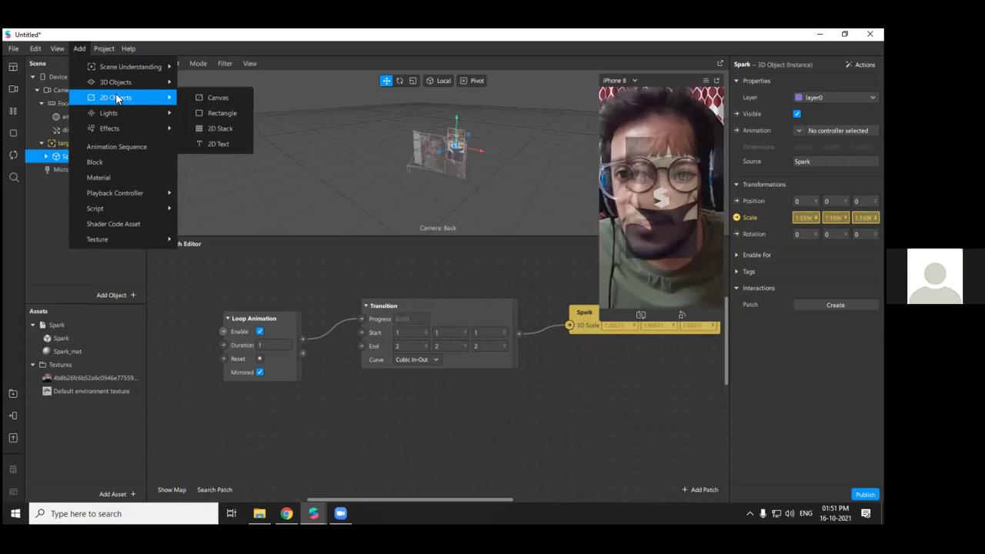
mouse_move(137, 74)
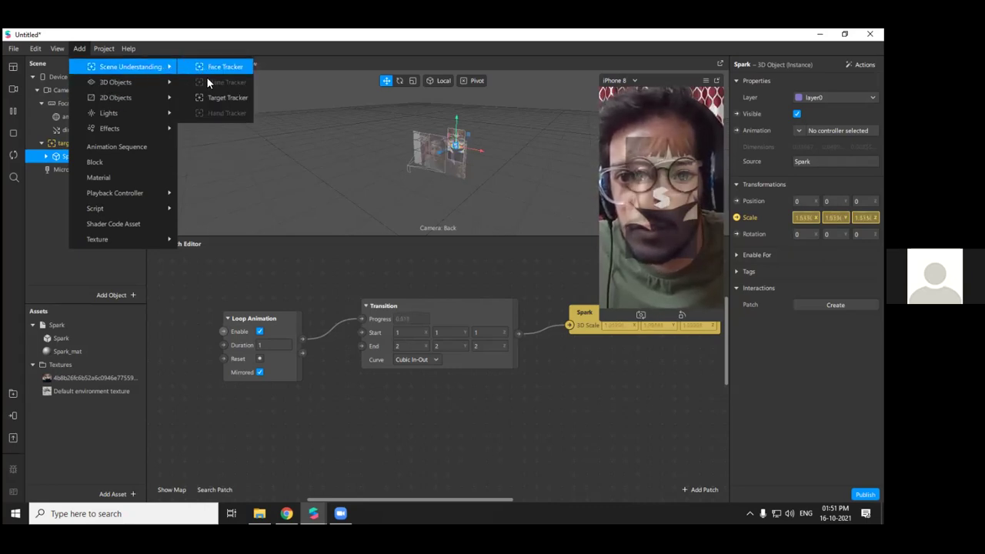
mouse_move(135, 129)
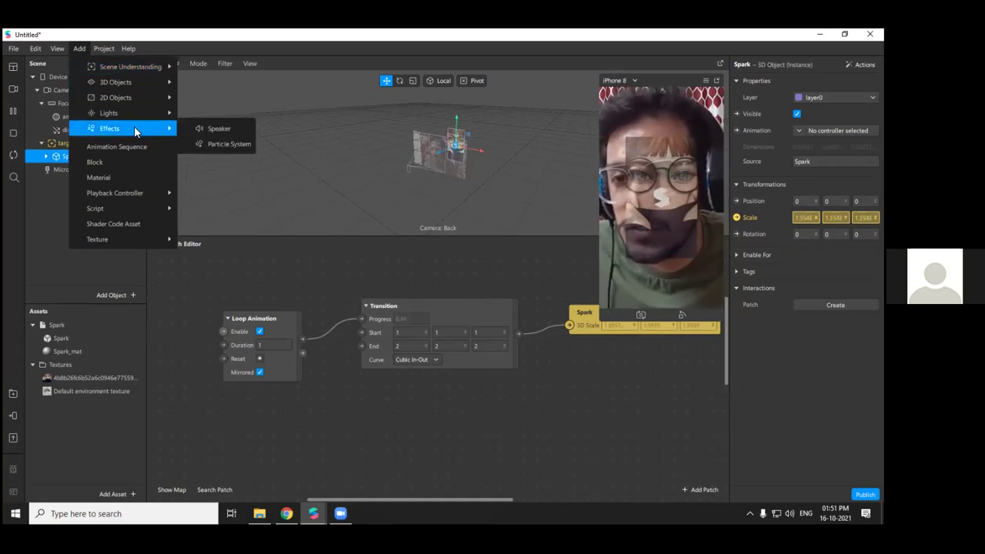
mouse_move(109, 197)
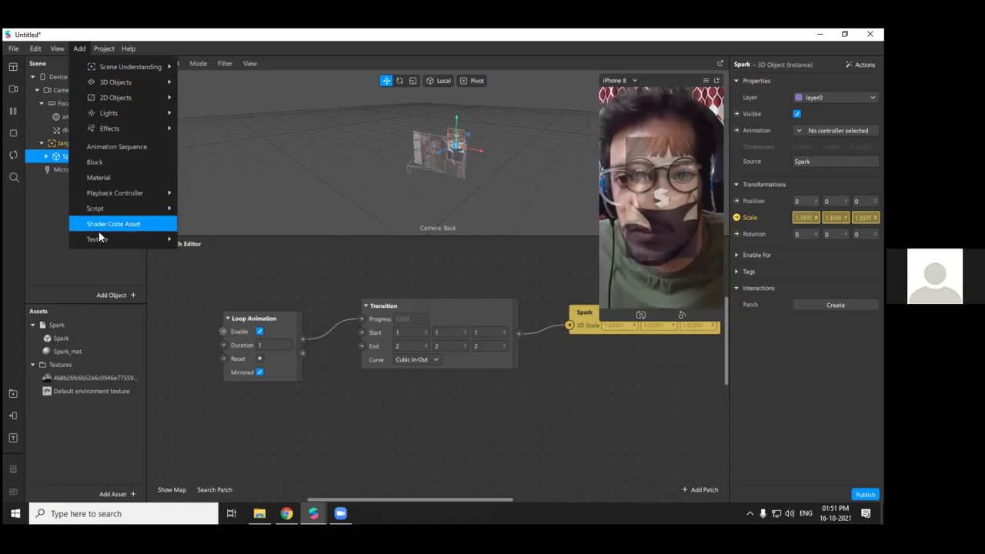
mouse_move(98, 233)
mouse_move(227, 271)
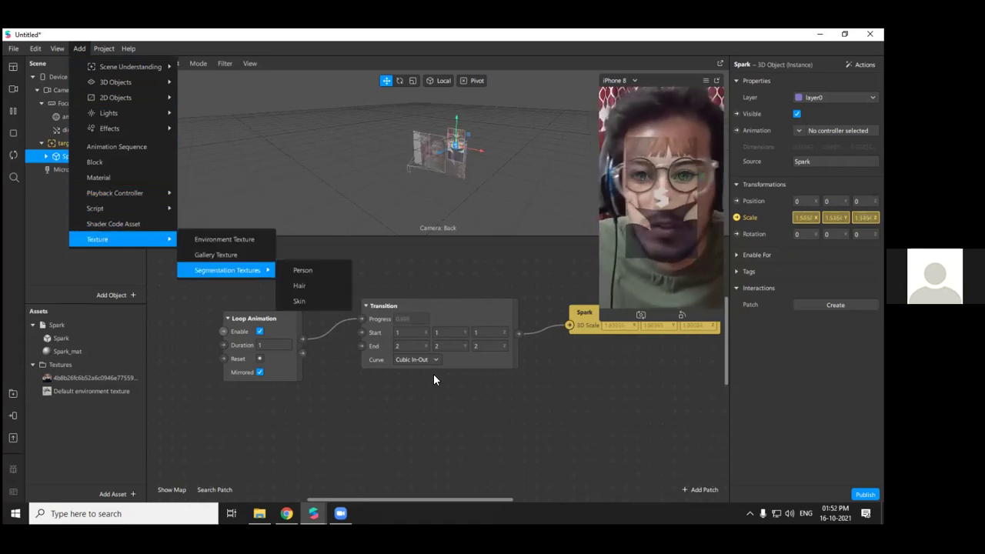
click(420, 410)
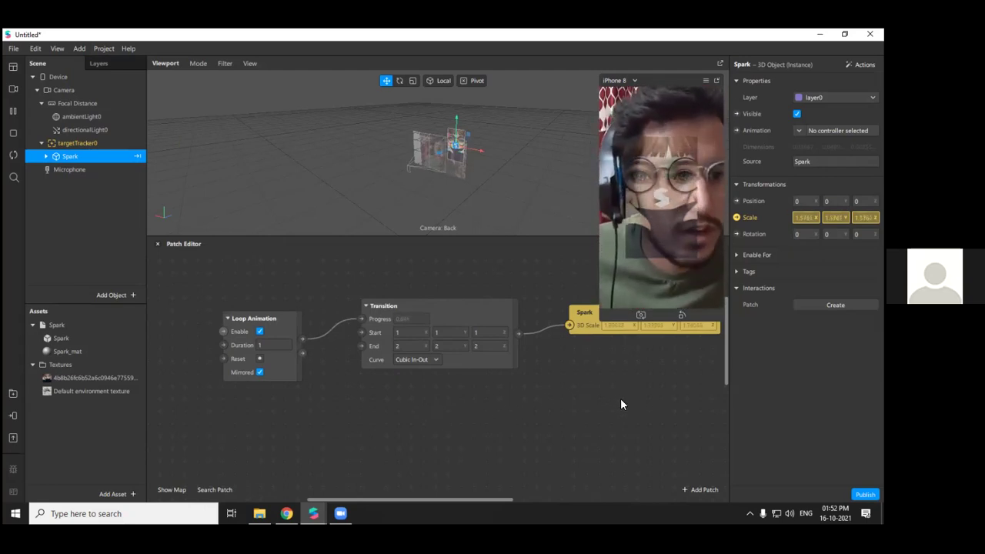
Delete the Loop Animation, Transition and Spark 3D Scale patches together from the patch graph
drag(620, 397, 216, 333)
scroll(331, 416, down, 2)
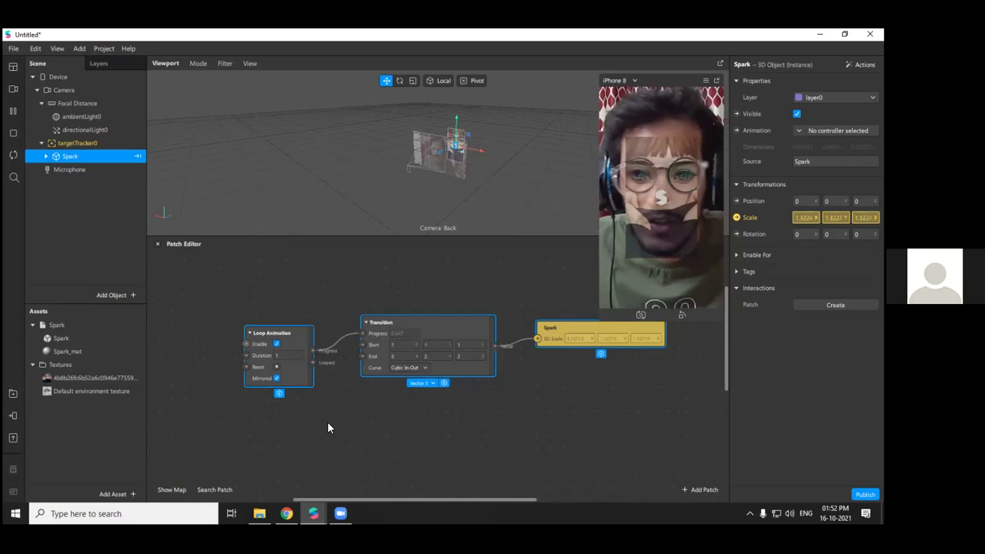
scroll(510, 429, up, 1)
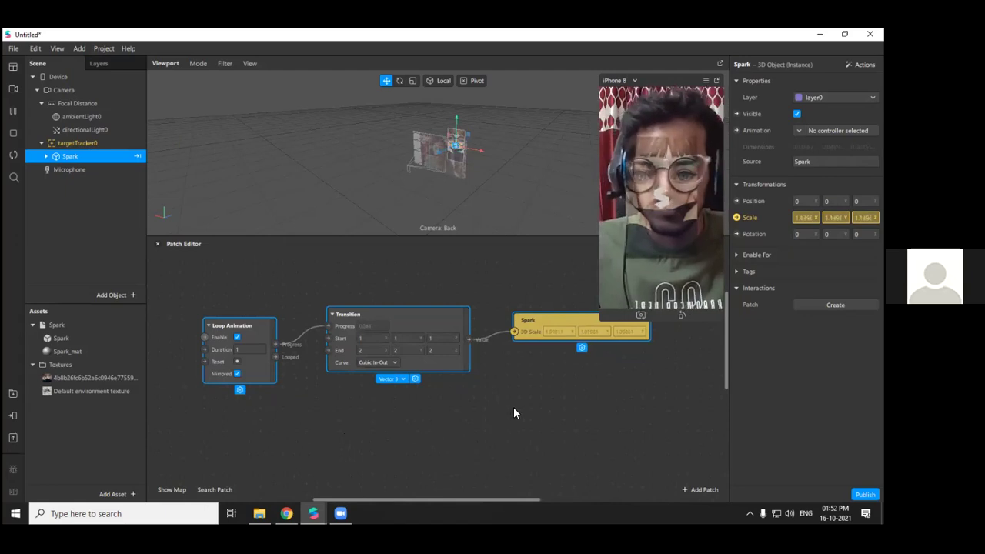
key(Delete)
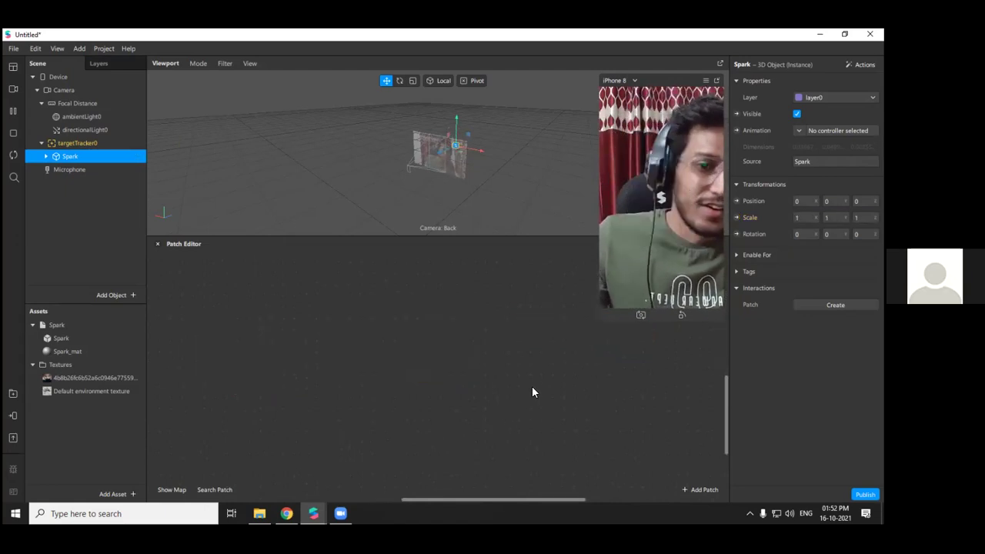